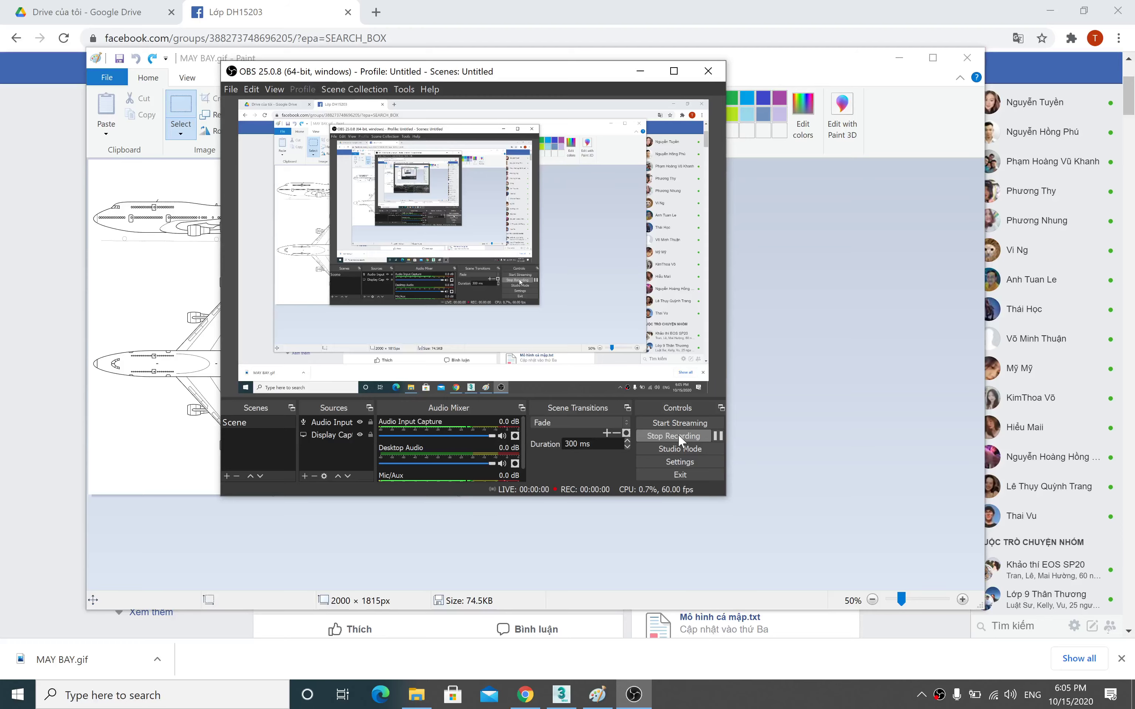
# - Start the screen recording, move the recorder and Paint windows aside, and bring up the Facebook group page
pyautogui.click(679, 435)
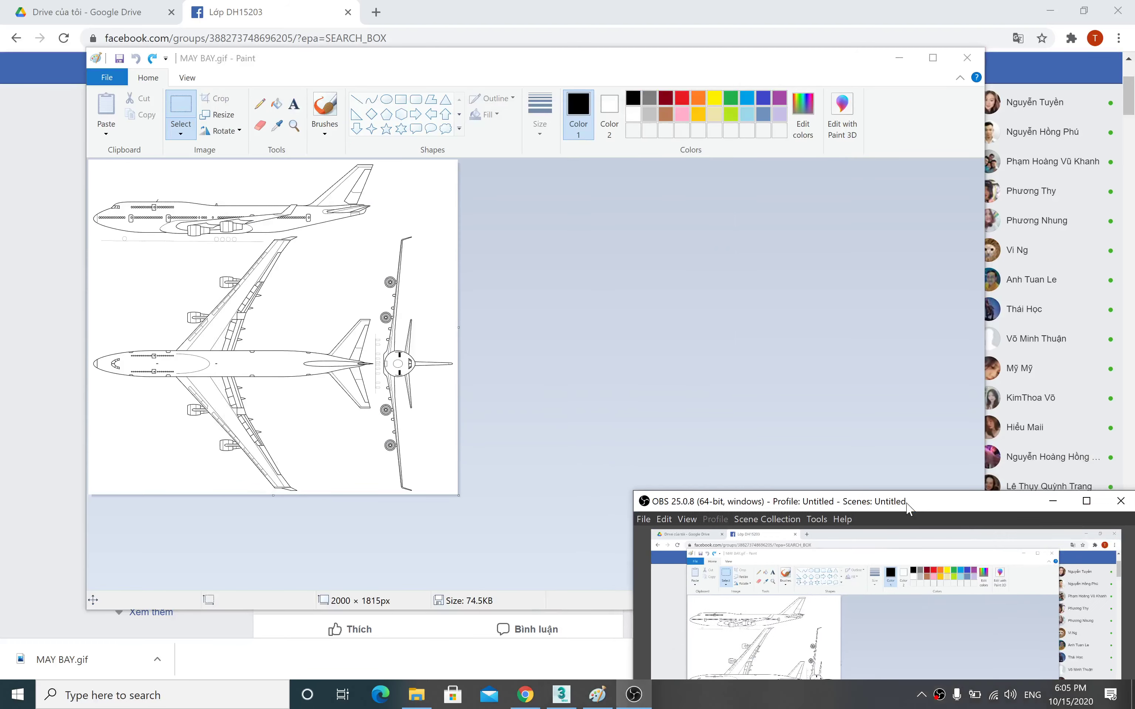
pyautogui.moveTo(494, 76); pyautogui.dragTo(807, 543)
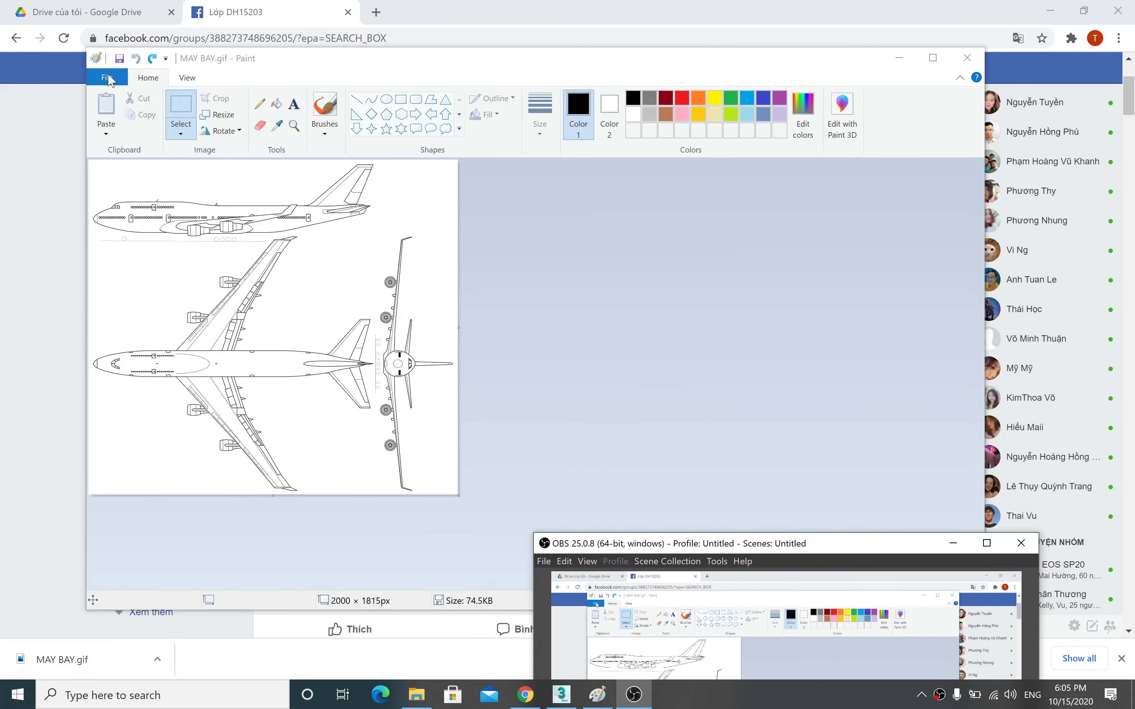
pyautogui.moveTo(263, 58); pyautogui.dragTo(320, 40)
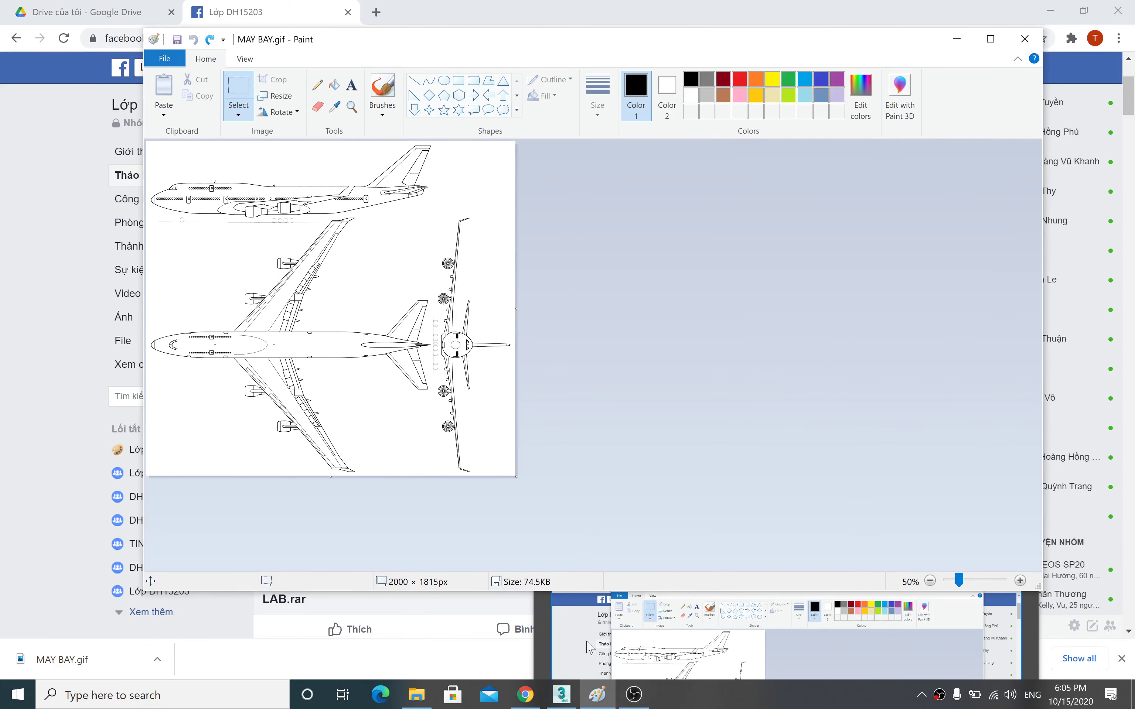
pyautogui.click(525, 694)
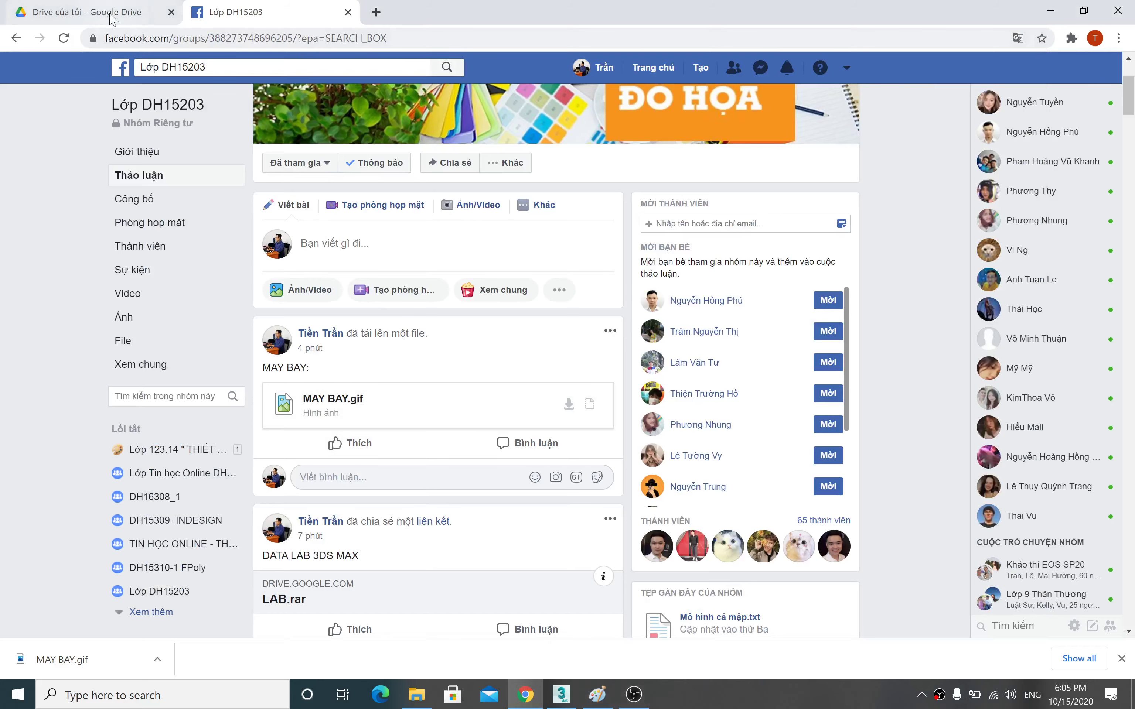
# - Run the Google search 'images reference 3d air airplane' in a new browser tab
pyautogui.click(376, 12)
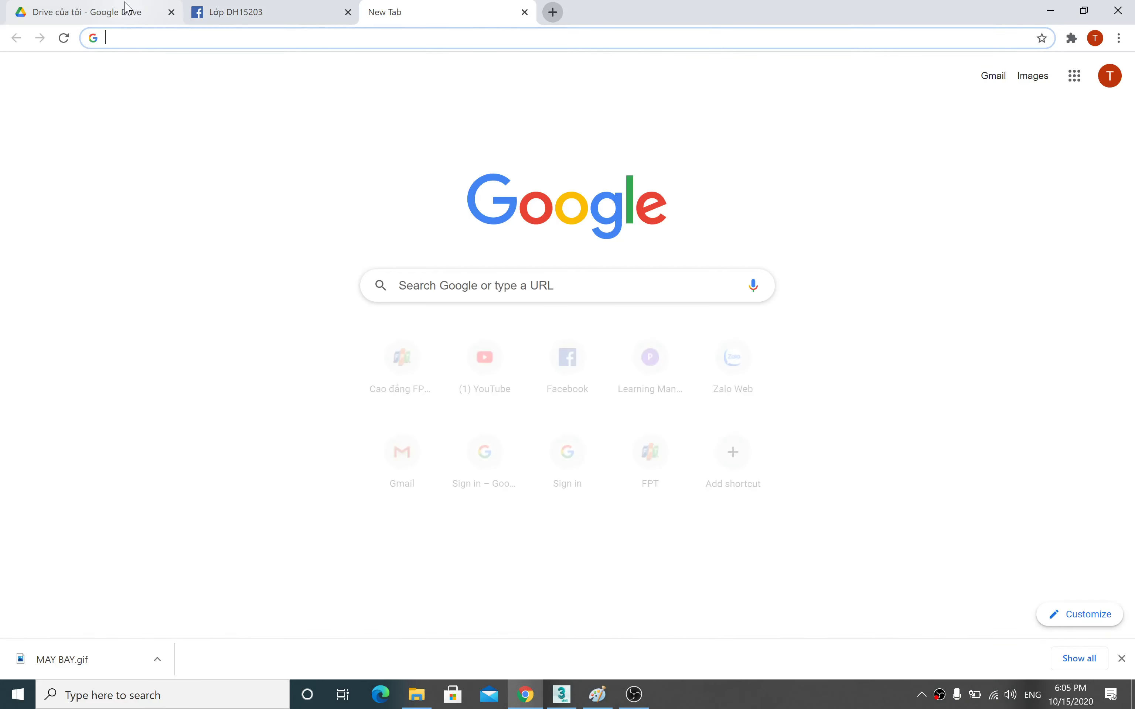
pyautogui.click(562, 285)
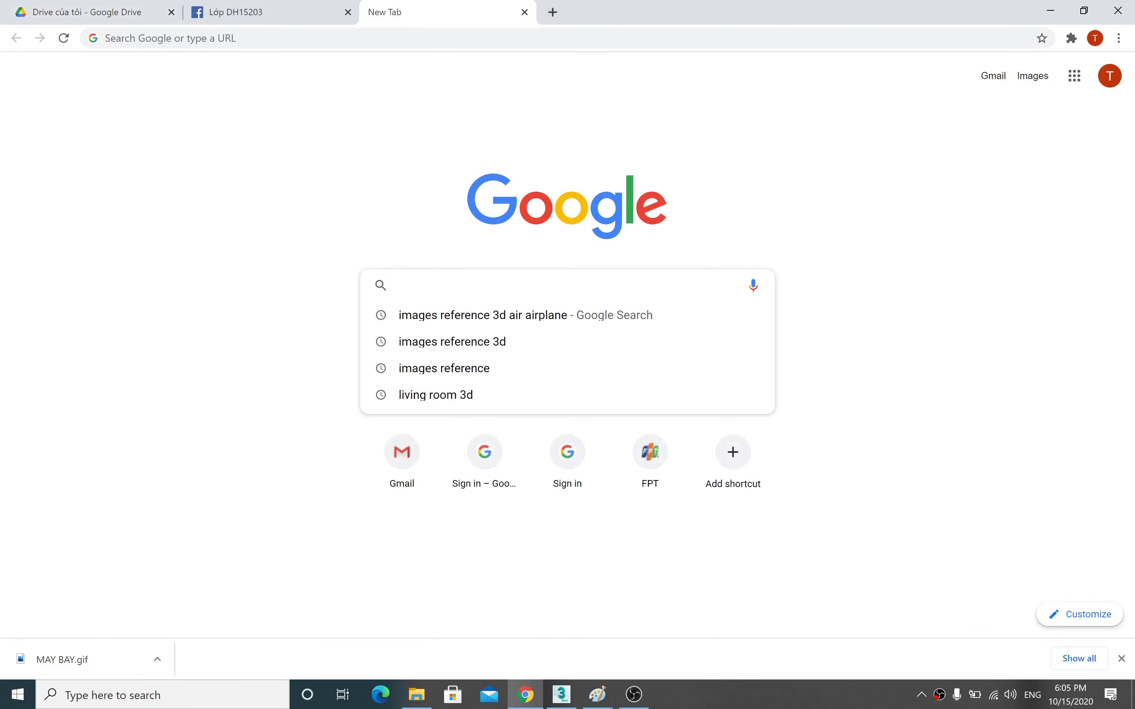
pyautogui.press('Down')
pyautogui.press('Return')
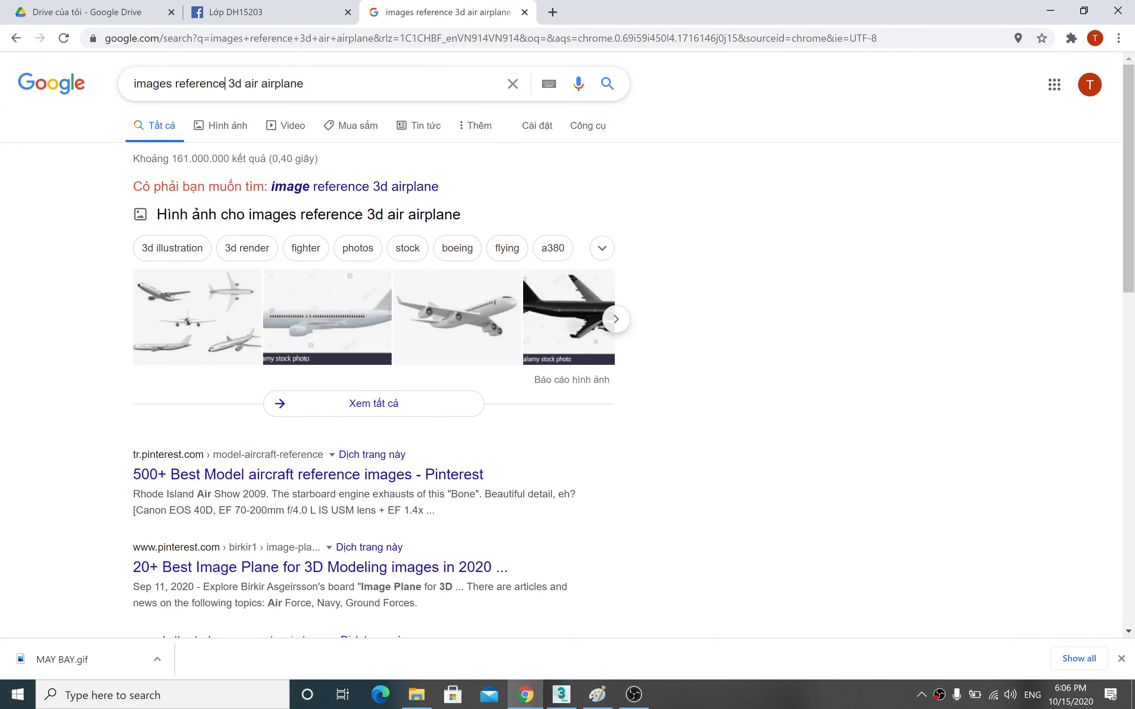
pyautogui.click(225, 84)
pyautogui.press('Return')
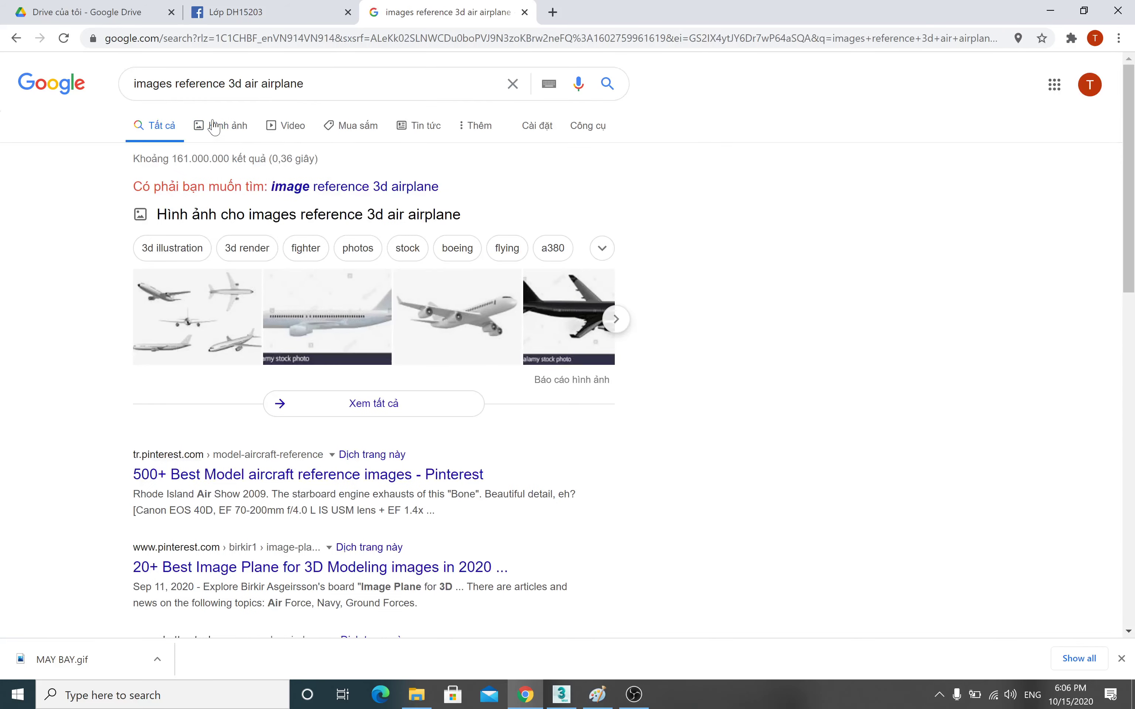
# - Browse the image results, then restore the MAY BAY.gif blueprint in Paint
pyautogui.click(215, 125)
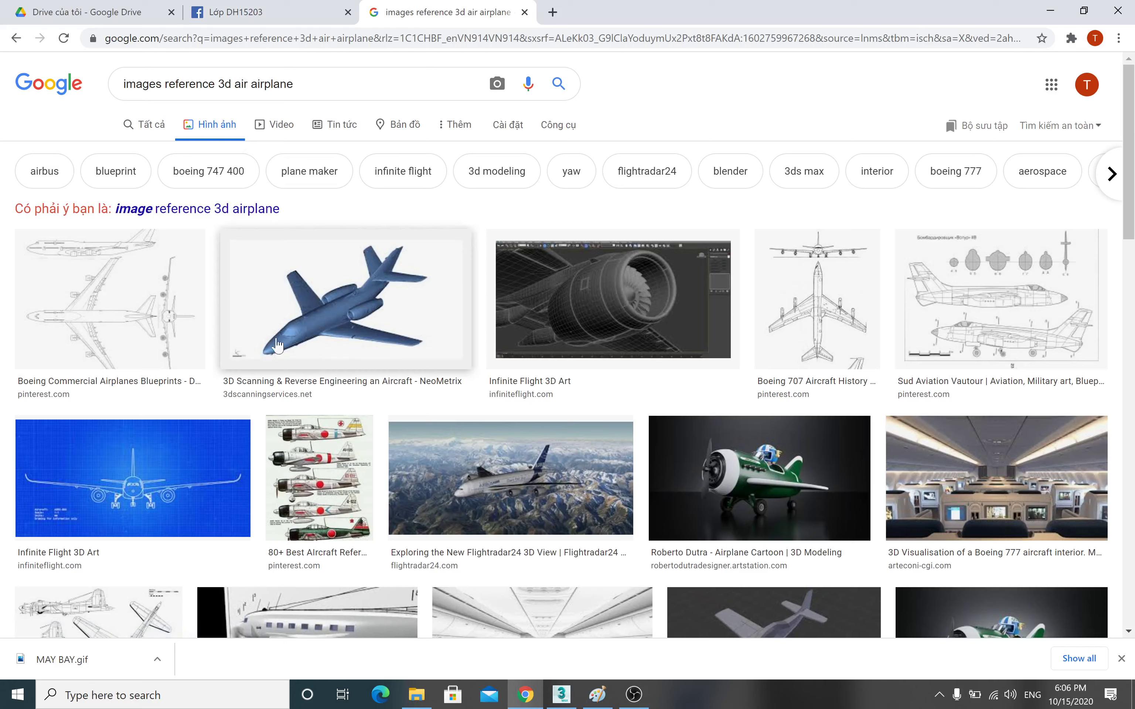
pyautogui.scroll(-1, 1130, 178)
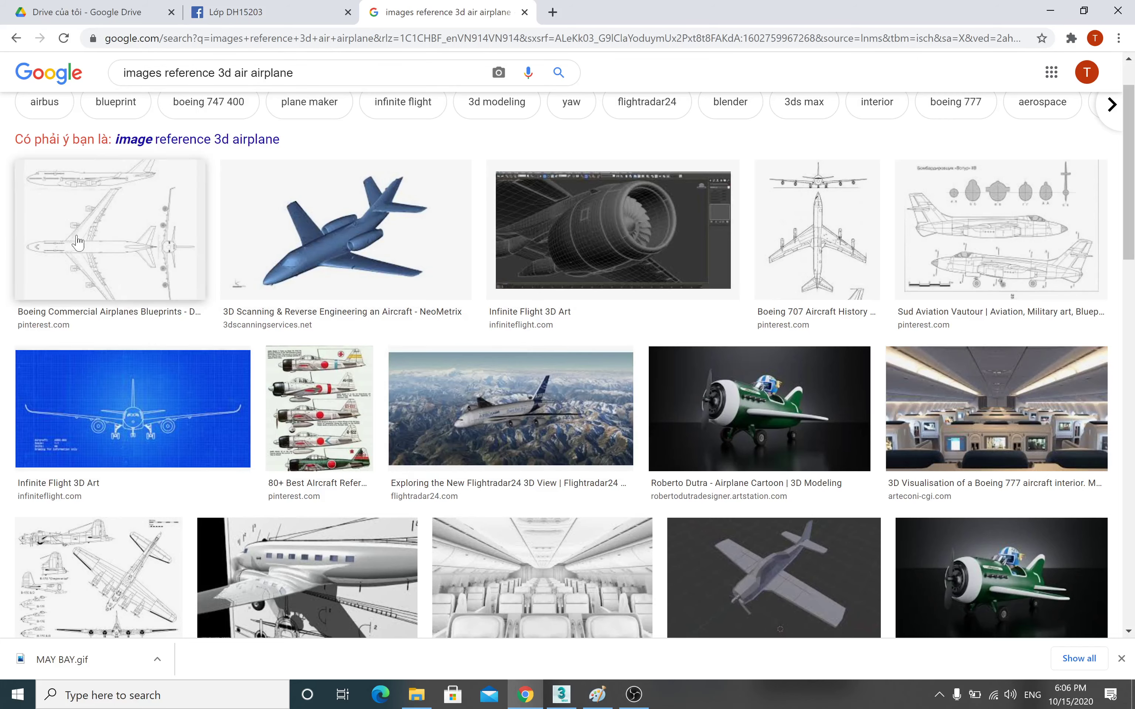
pyautogui.moveTo(597, 694)
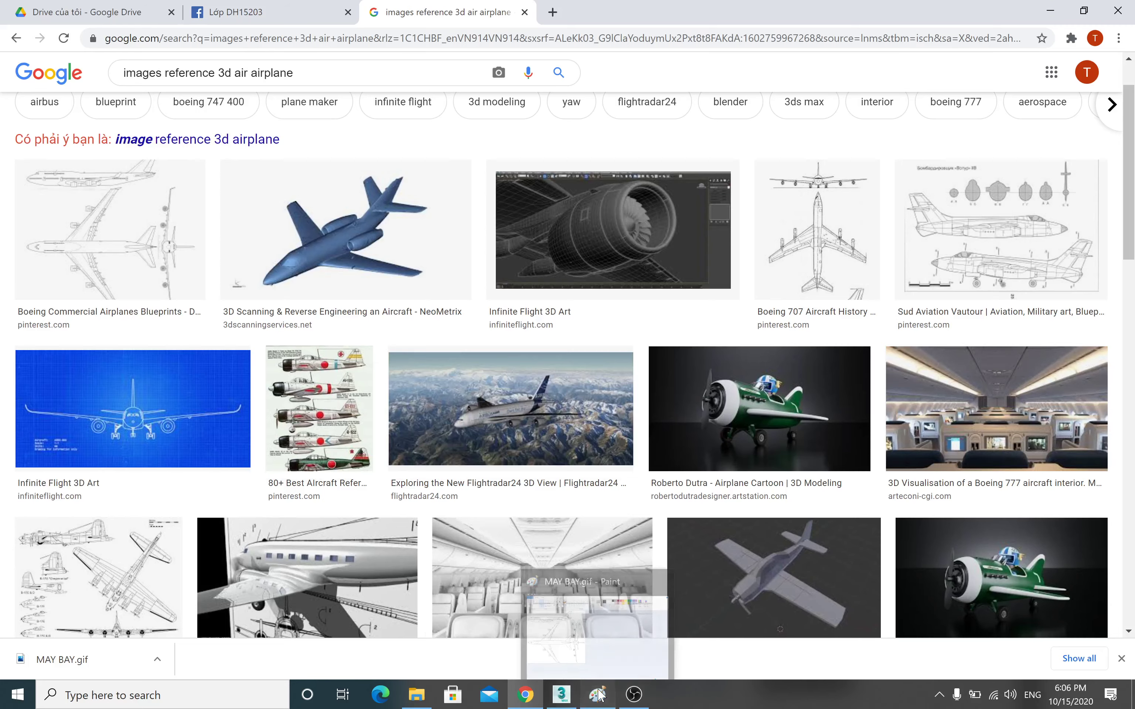
pyautogui.click(550, 646)
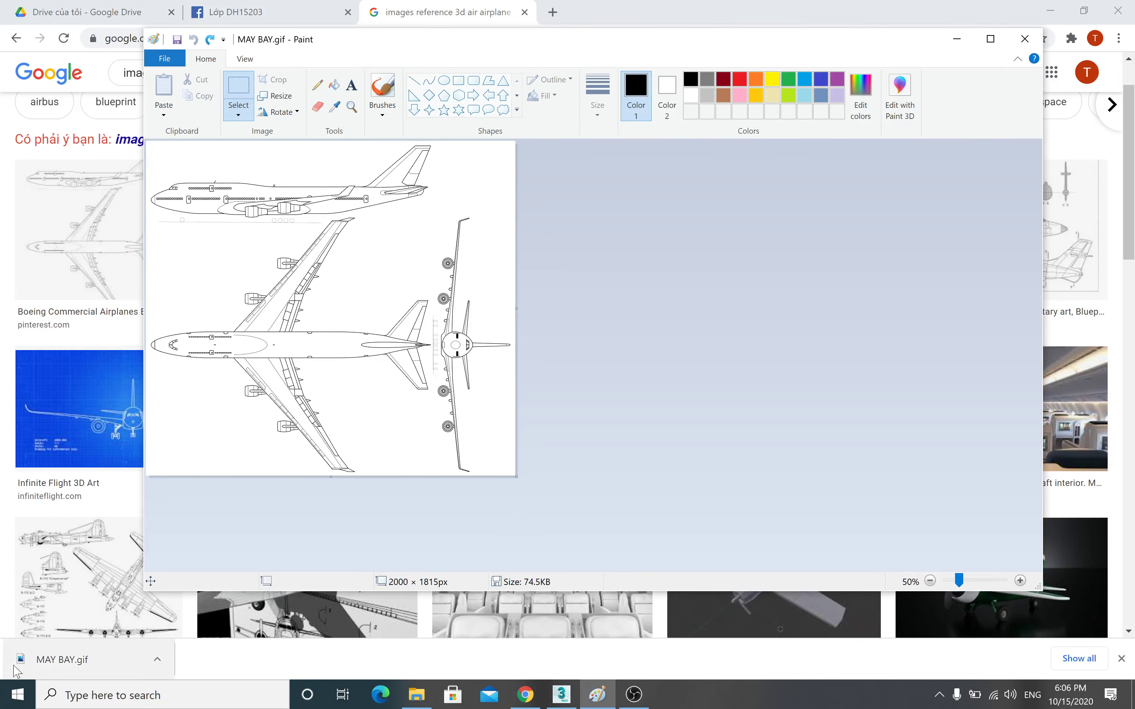
# - Save the MAY BAY.gif blueprint as PNG picture LEFT.png in Desktop\LAB
pyautogui.click(19, 694)
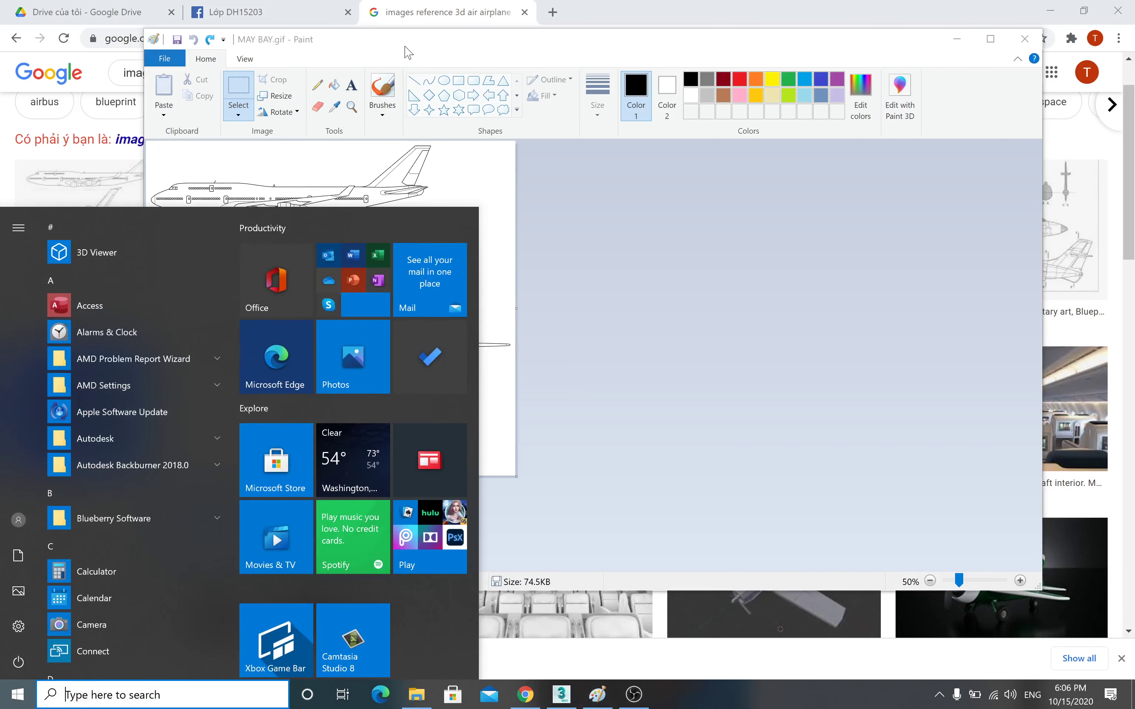
pyautogui.click(408, 52)
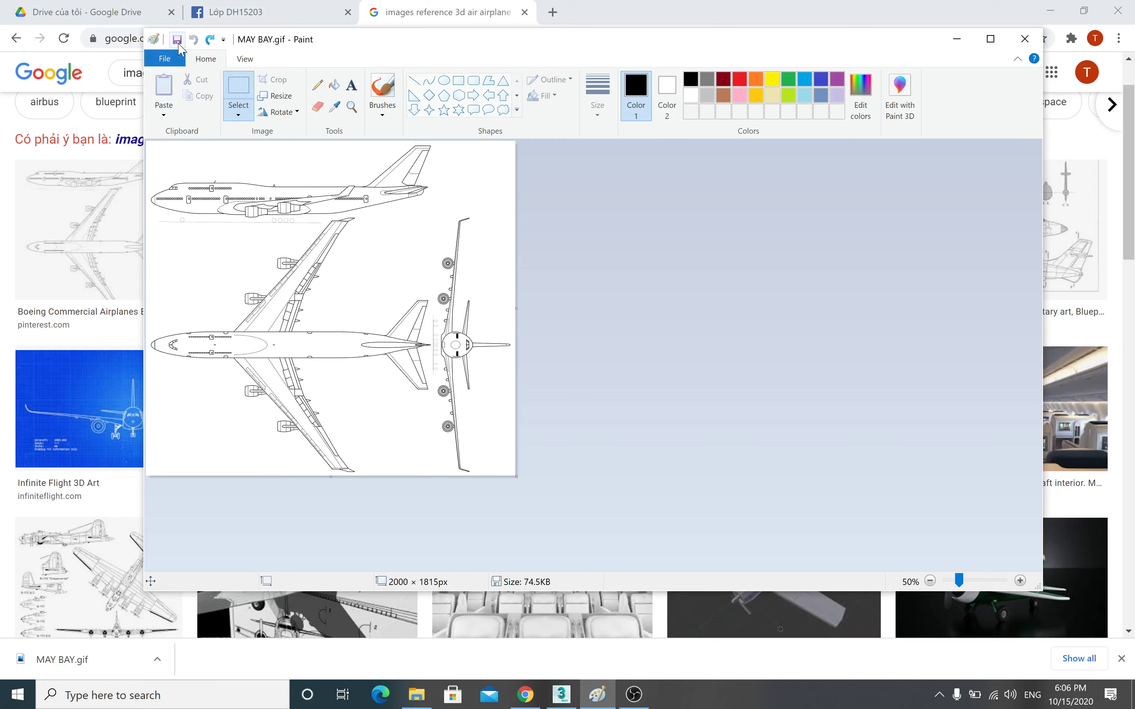
pyautogui.click(164, 59)
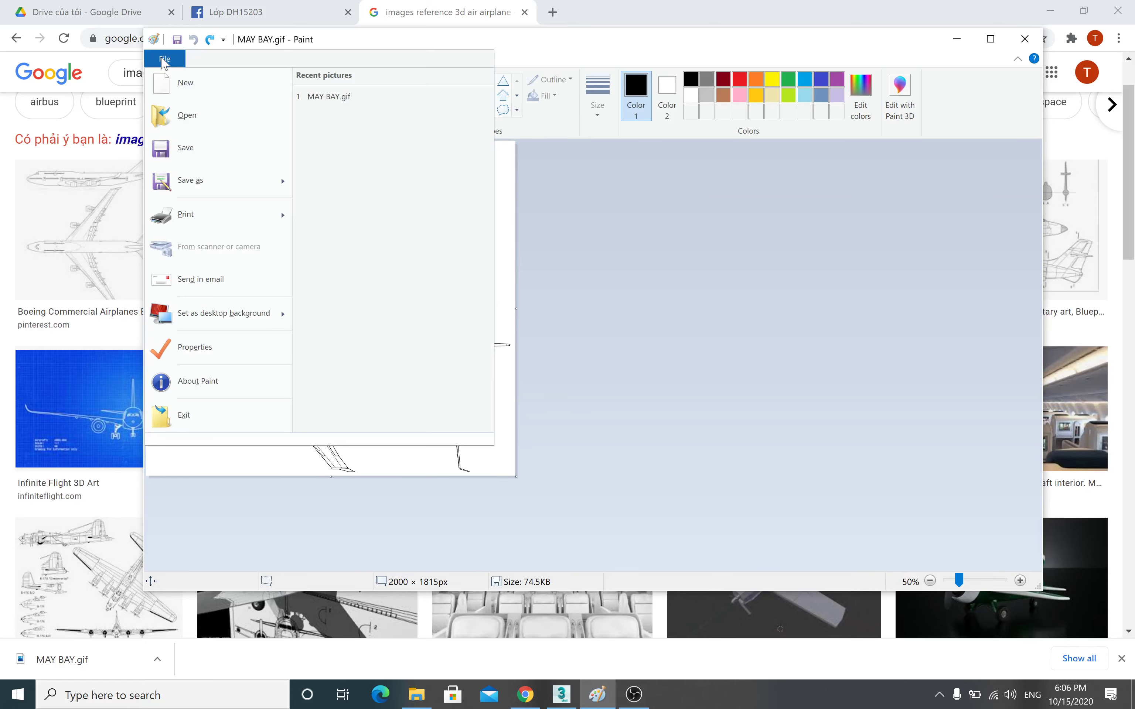
pyautogui.moveTo(213, 181)
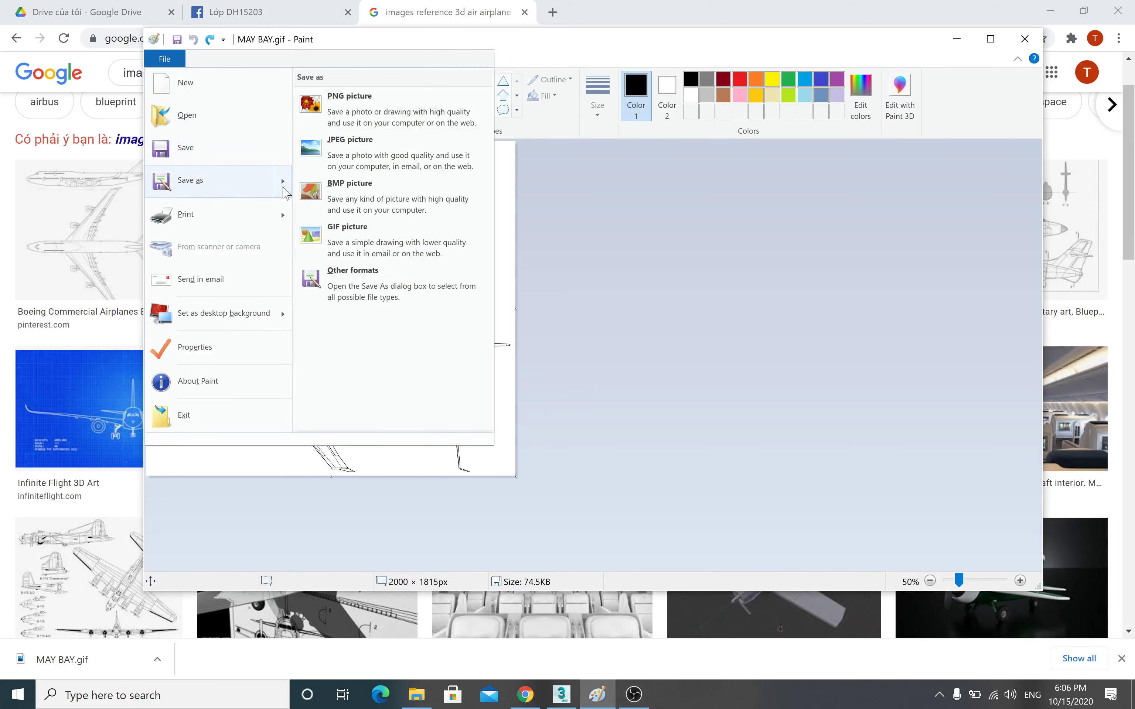
pyautogui.click(349, 99)
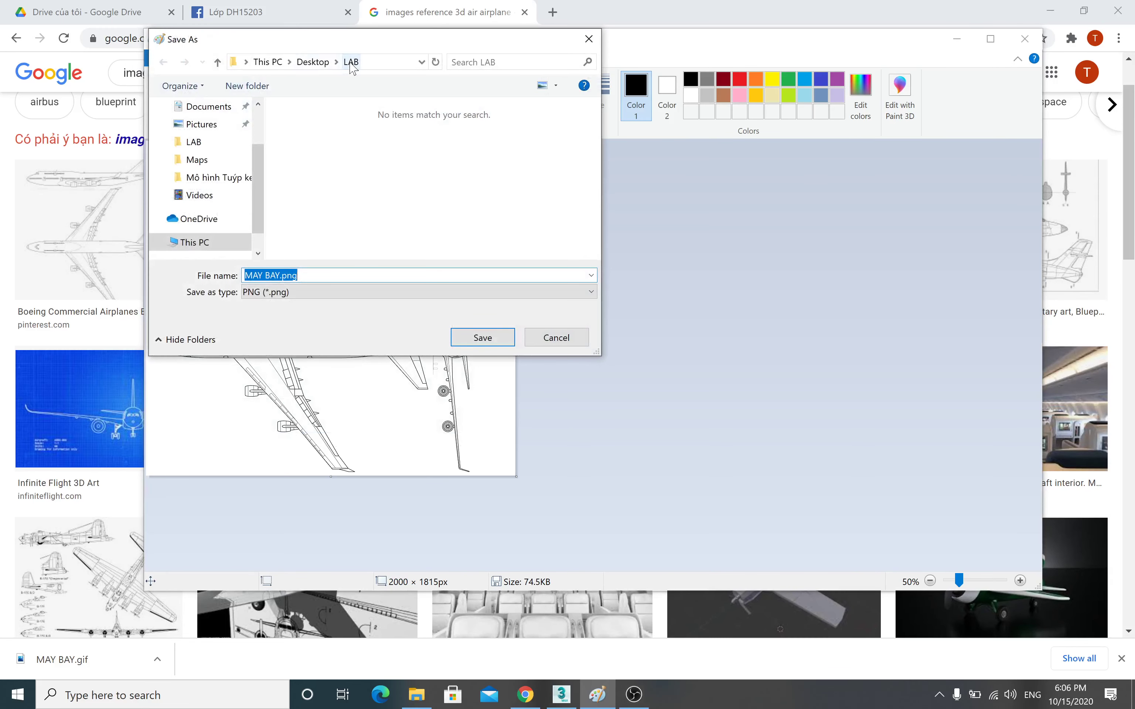
pyautogui.moveTo(303, 35); pyautogui.dragTo(623, 111)
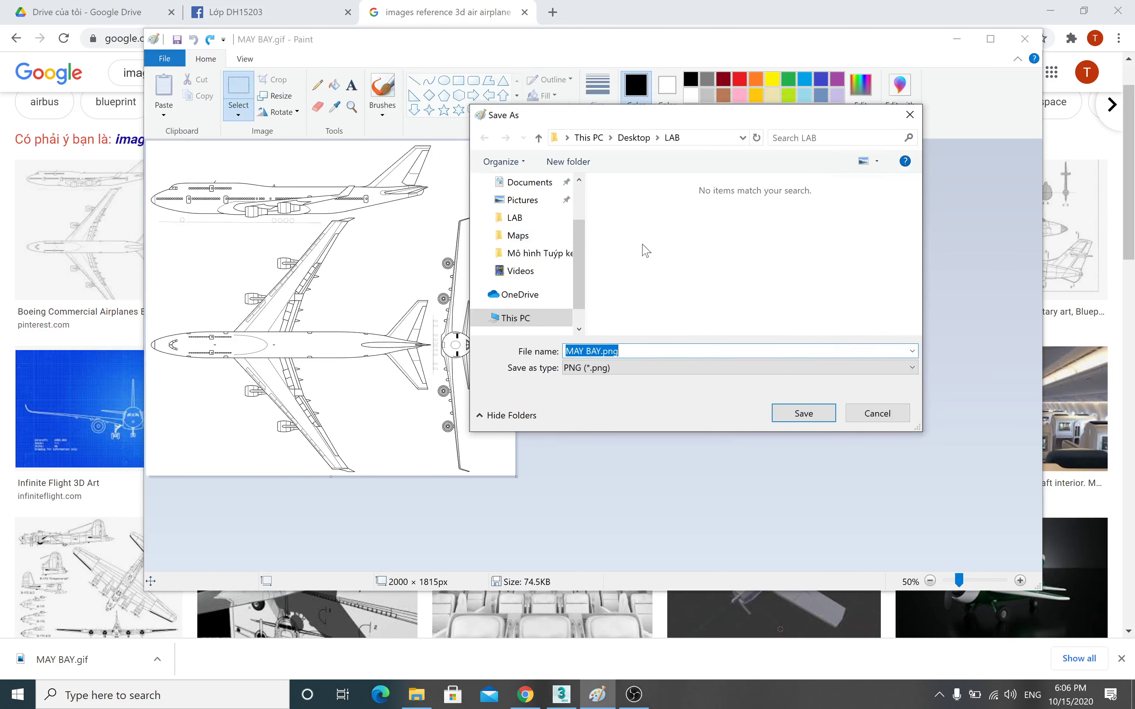
pyautogui.write('LEFT')
pyautogui.click(813, 417)
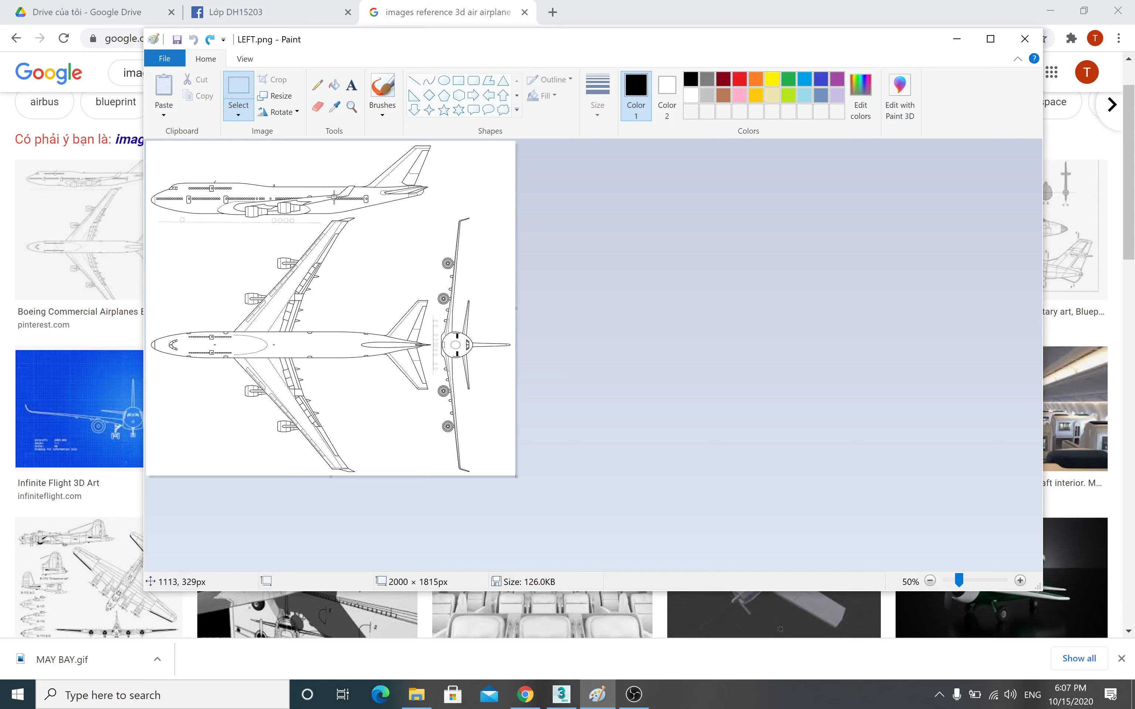
# - Crop LEFT.png to the top side-view airplane (1605 × 439px) and save it
pyautogui.moveTo(146, 142); pyautogui.dragTo(472, 217)
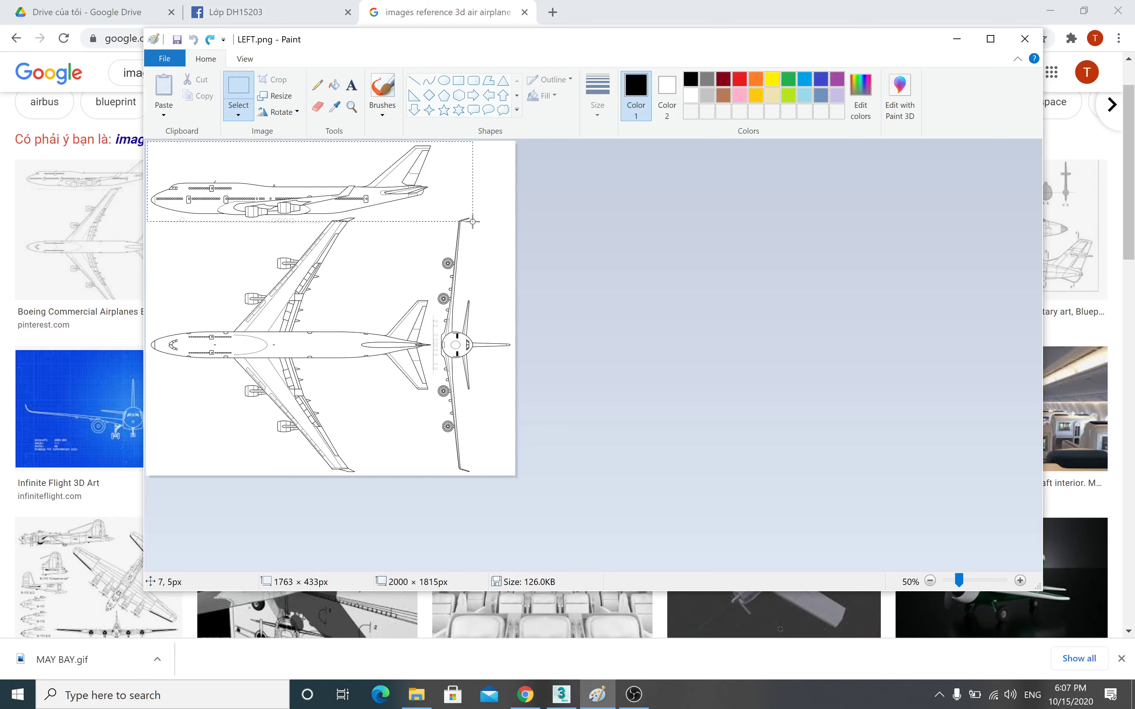
pyautogui.moveTo(473, 217); pyautogui.dragTo(444, 222)
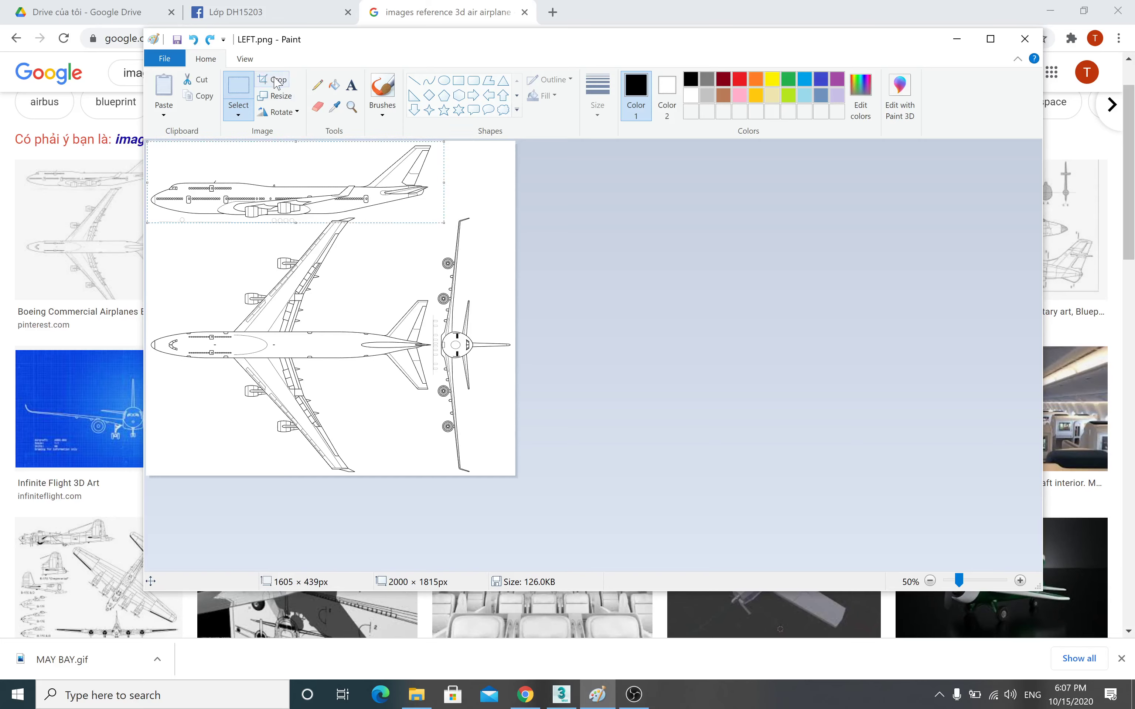
pyautogui.click(273, 79)
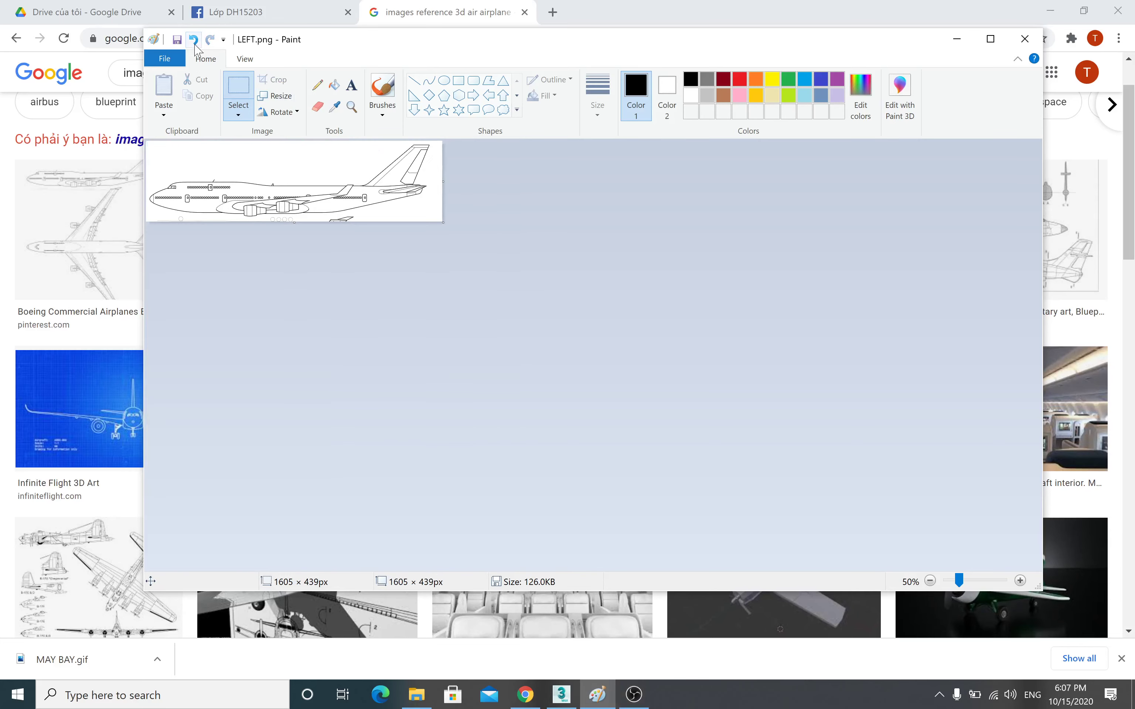
pyautogui.click(179, 35)
# - Reopen MAY BAY.gif from recent pictures and save a PNG copy named TOP
pyautogui.click(165, 59)
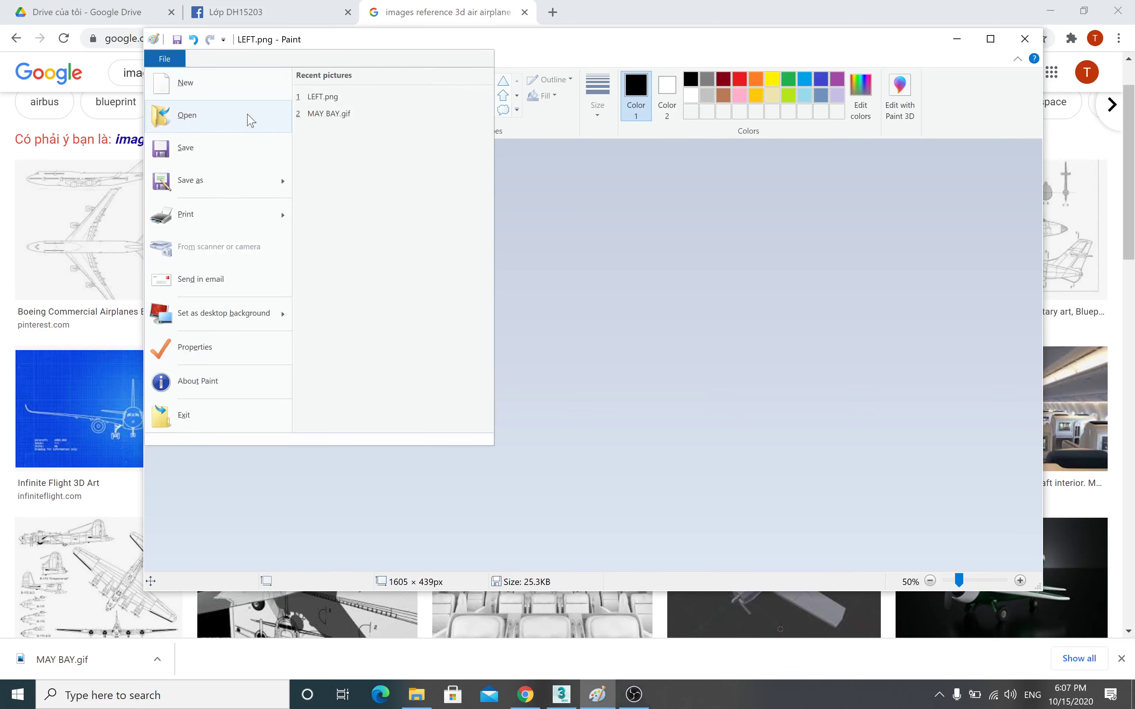
pyautogui.click(324, 113)
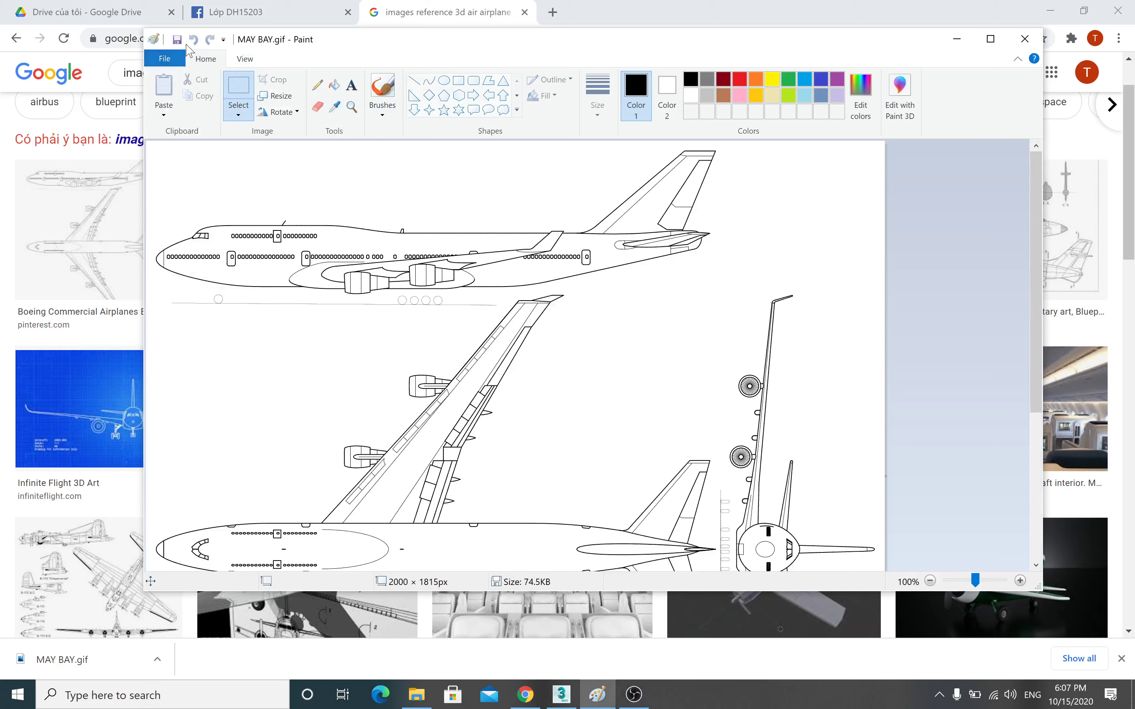
pyautogui.click(169, 60)
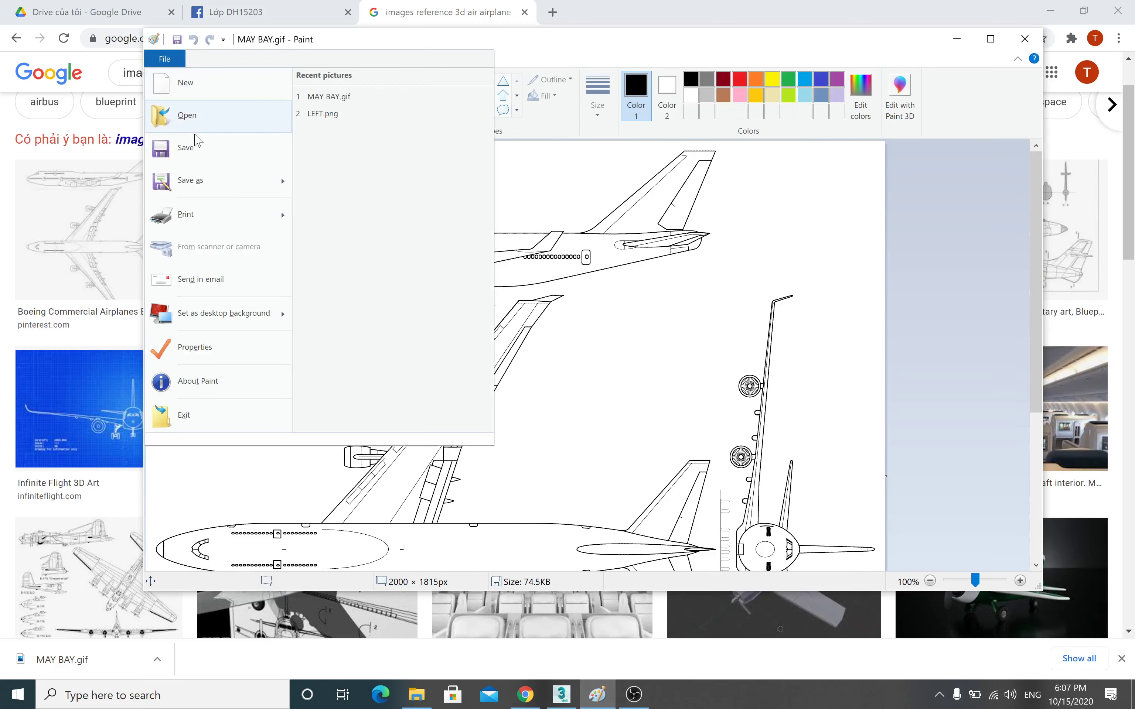
pyautogui.moveTo(217, 181)
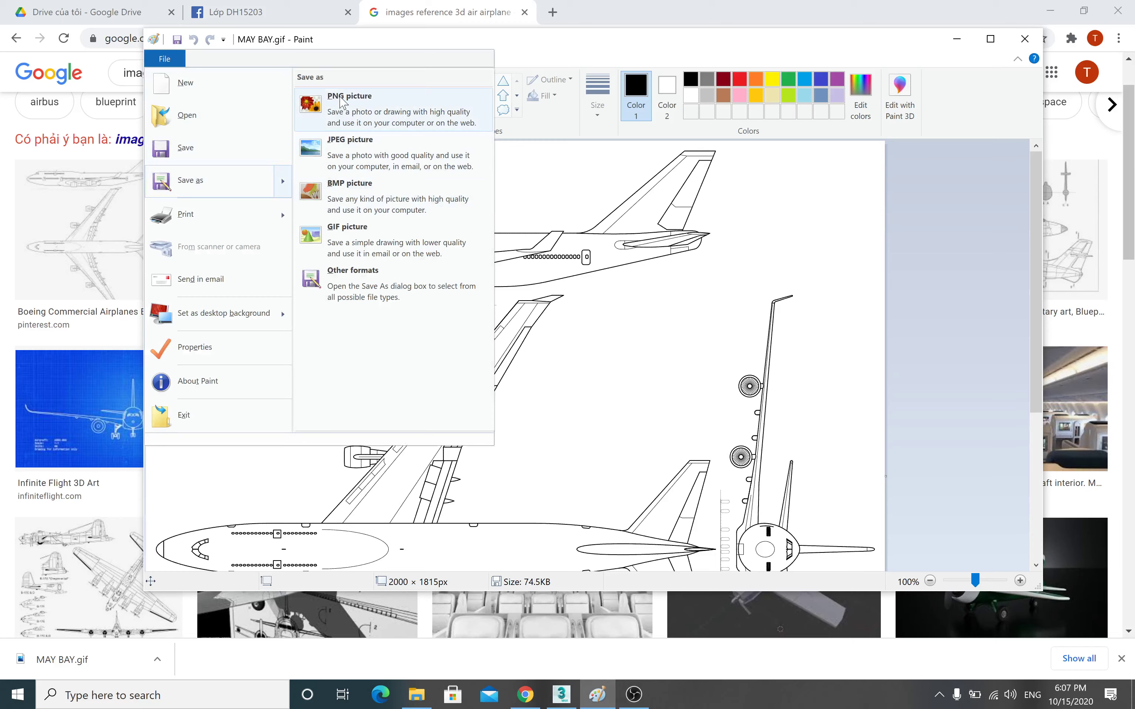
pyautogui.click(341, 99)
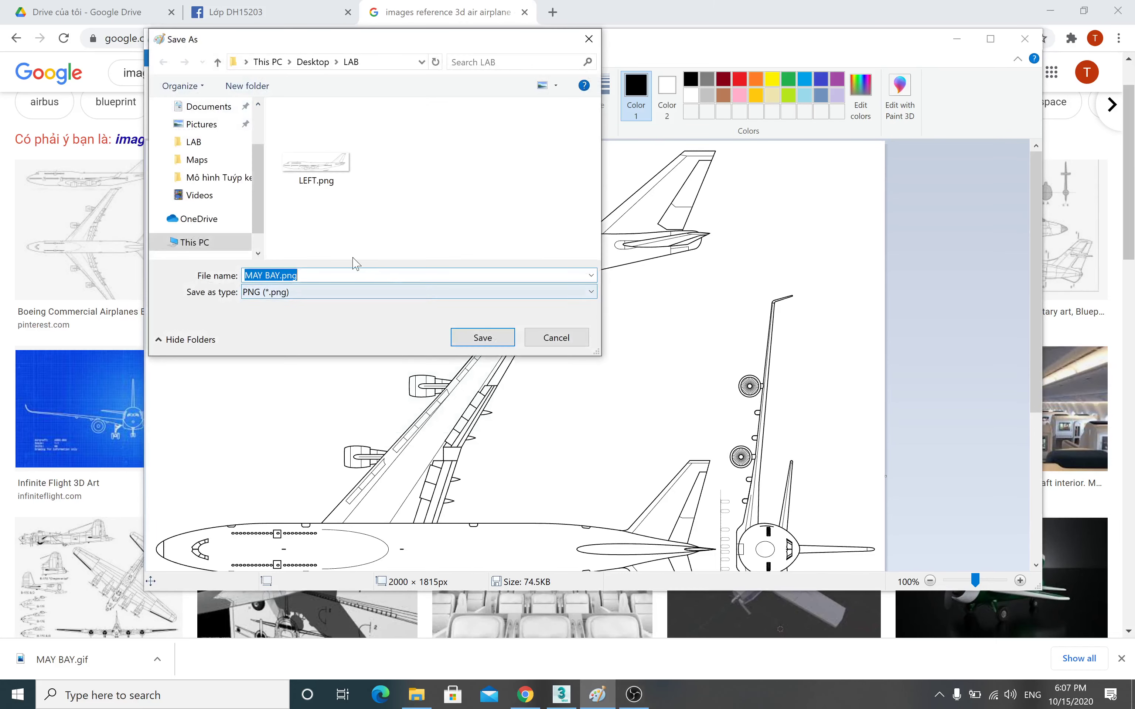
pyautogui.write('T')
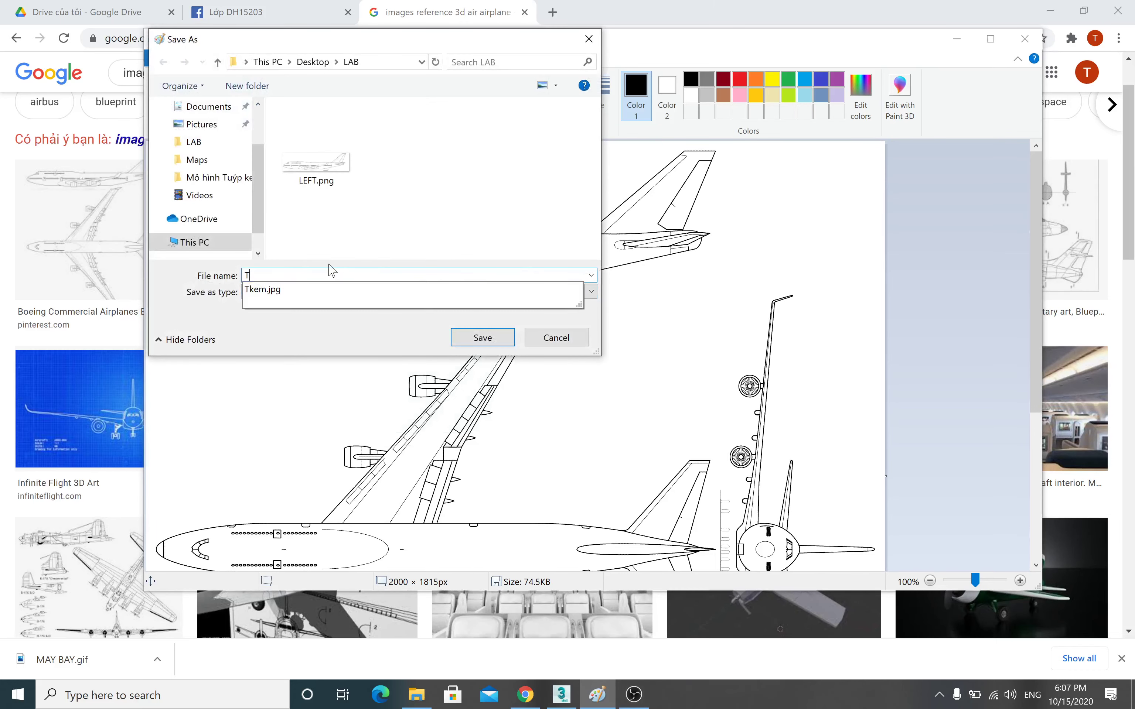
pyautogui.write('OP')
pyautogui.press('Return')
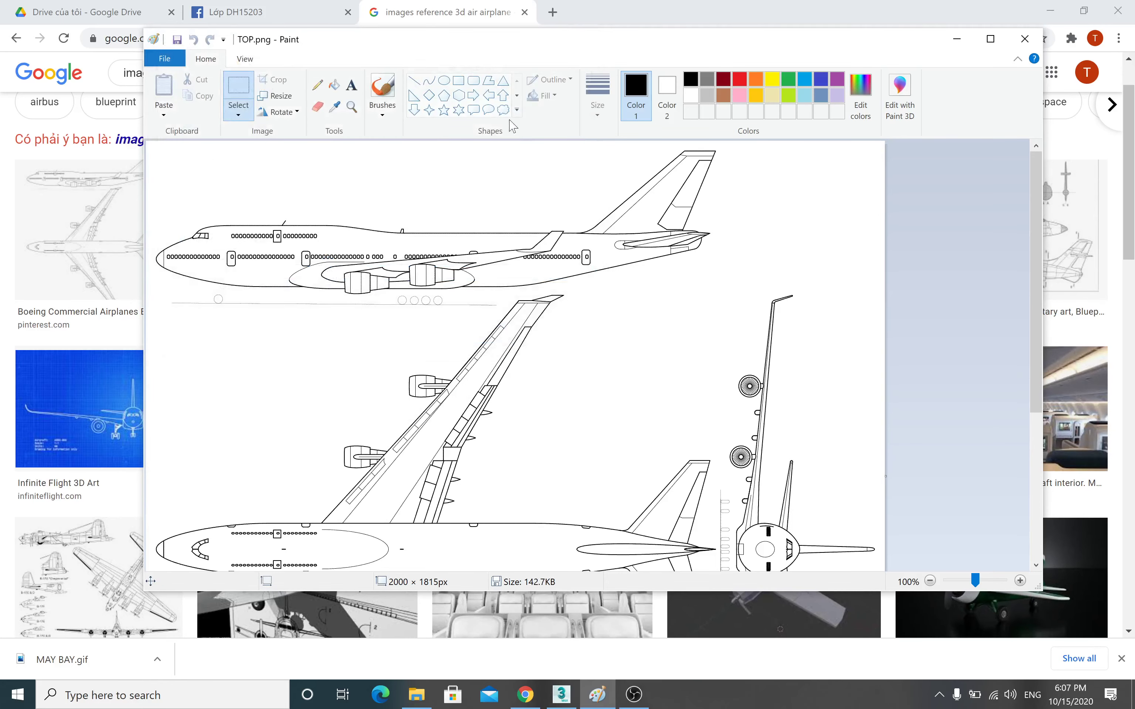
pyautogui.scroll(-2, 468, 214)
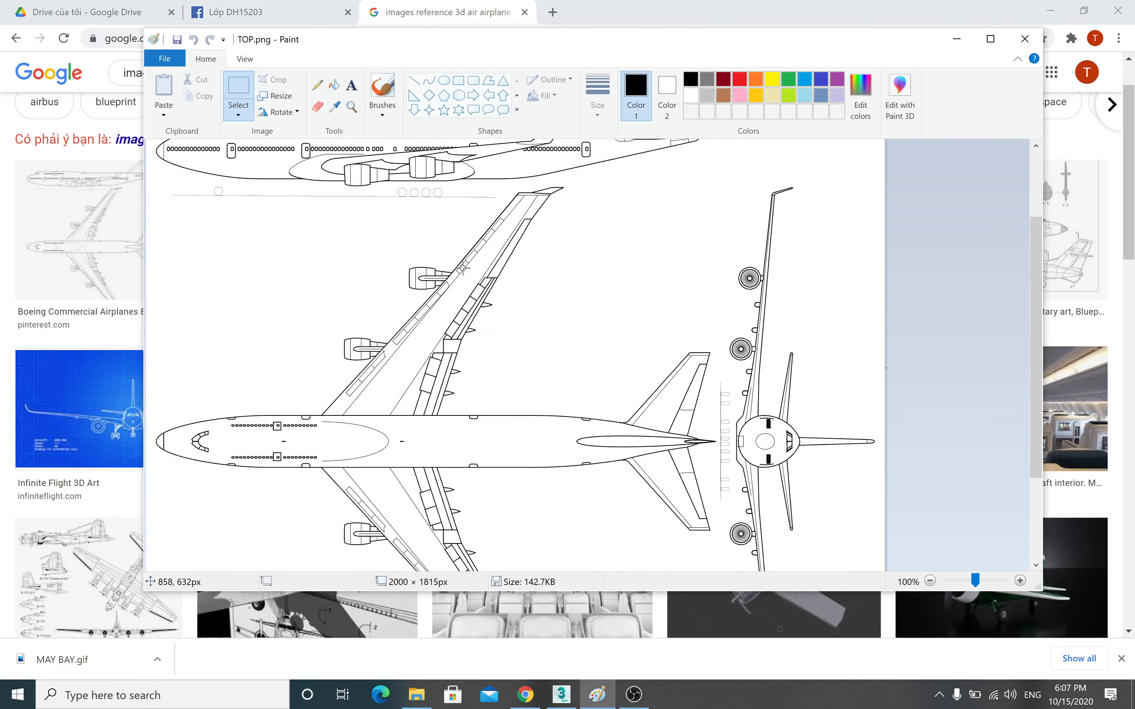
pyautogui.scroll(-2, 475, 302)
# - Crop TOP.png to just the top-view airplane, 1547 × 1428px
pyautogui.click(967, 582)
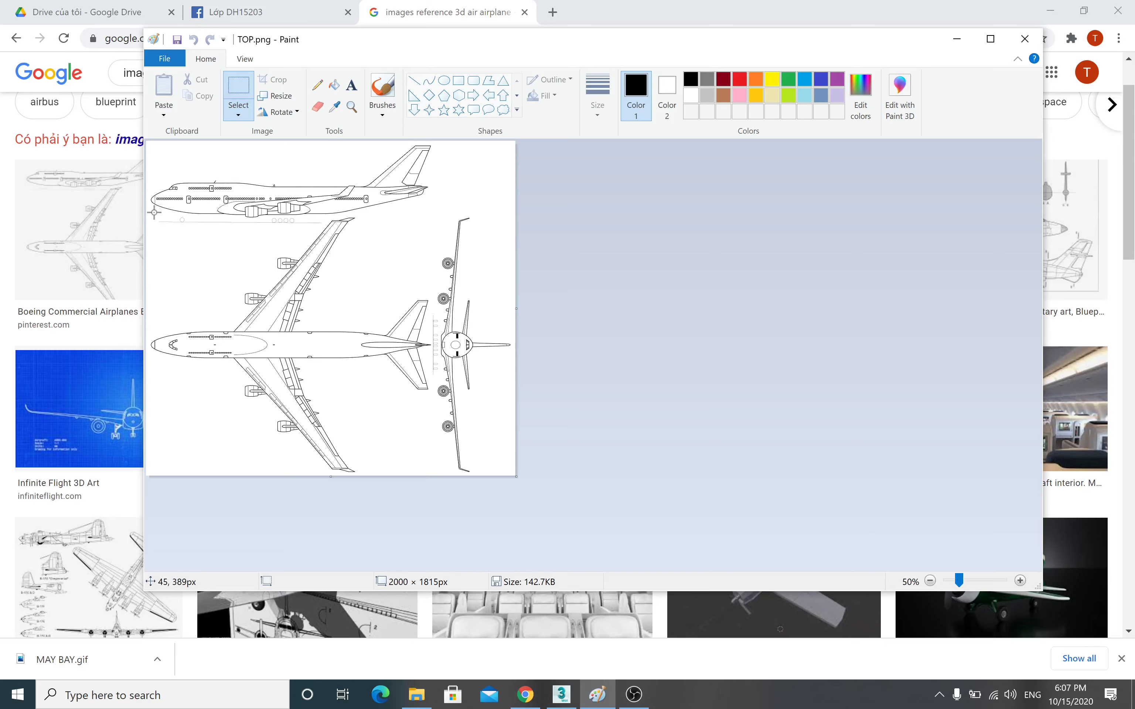
pyautogui.moveTo(147, 212)
pyautogui.mouseDown()
pyautogui.moveTo(428, 454)
pyautogui.moveTo(432, 477)
pyautogui.mouseUp()
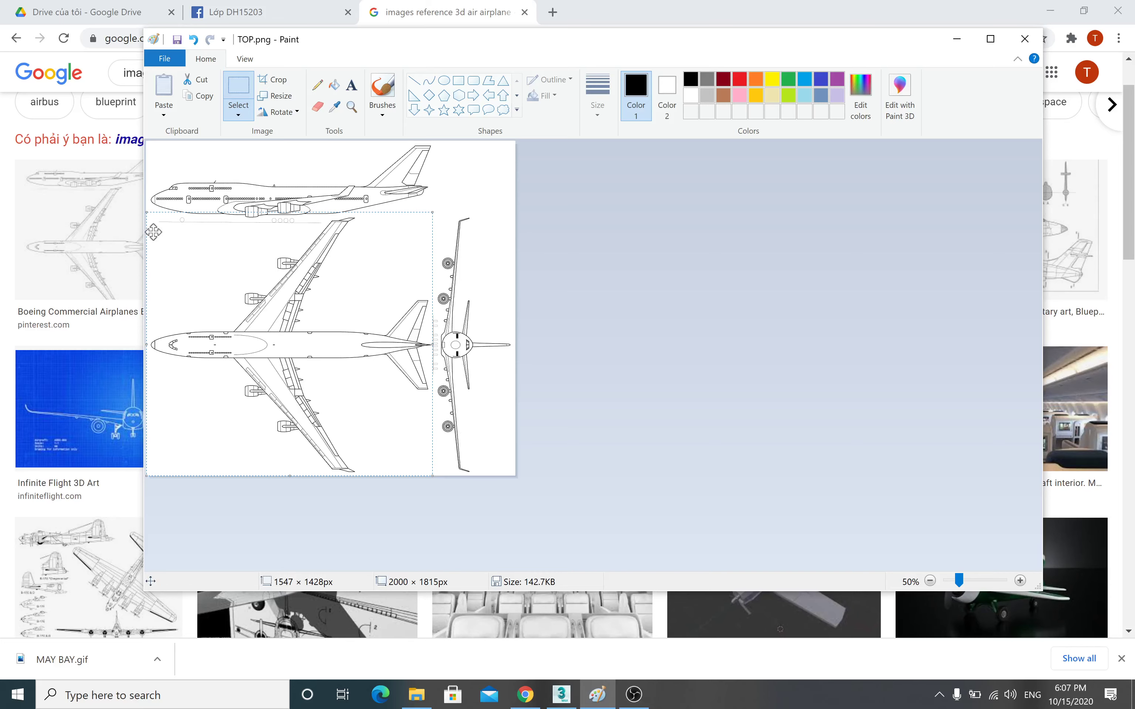
pyautogui.click(275, 79)
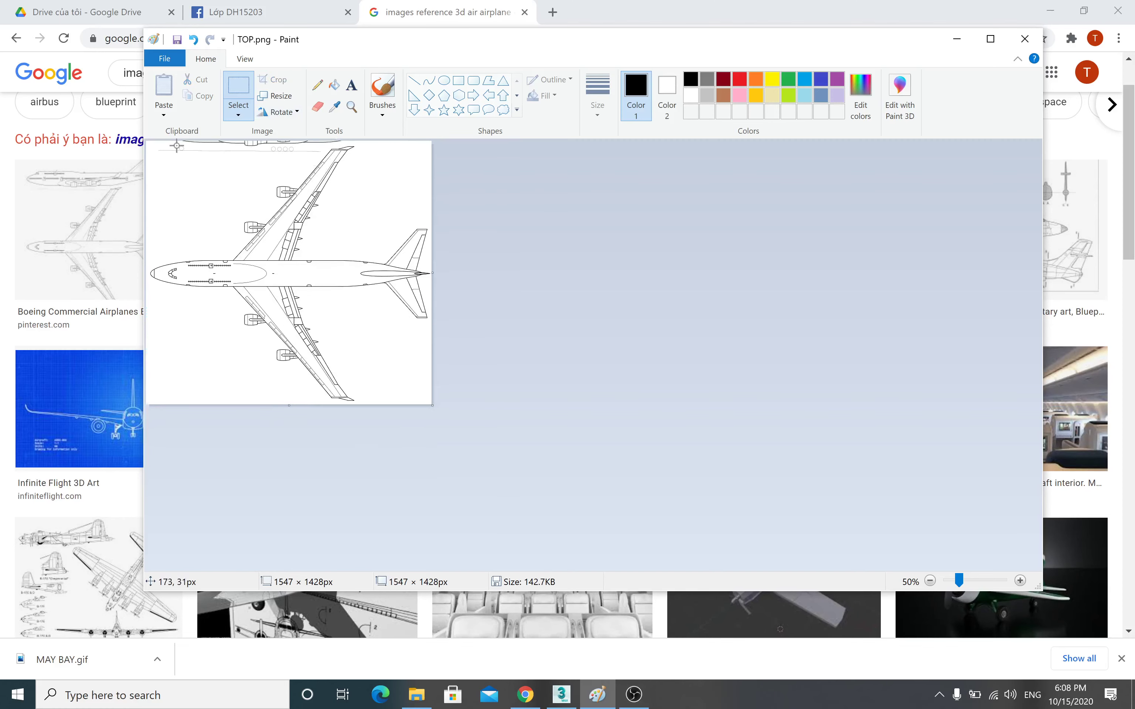
# - Pick the thickest eraser size, save TOP.png, and switch to 3ds Max
pyautogui.click(318, 109)
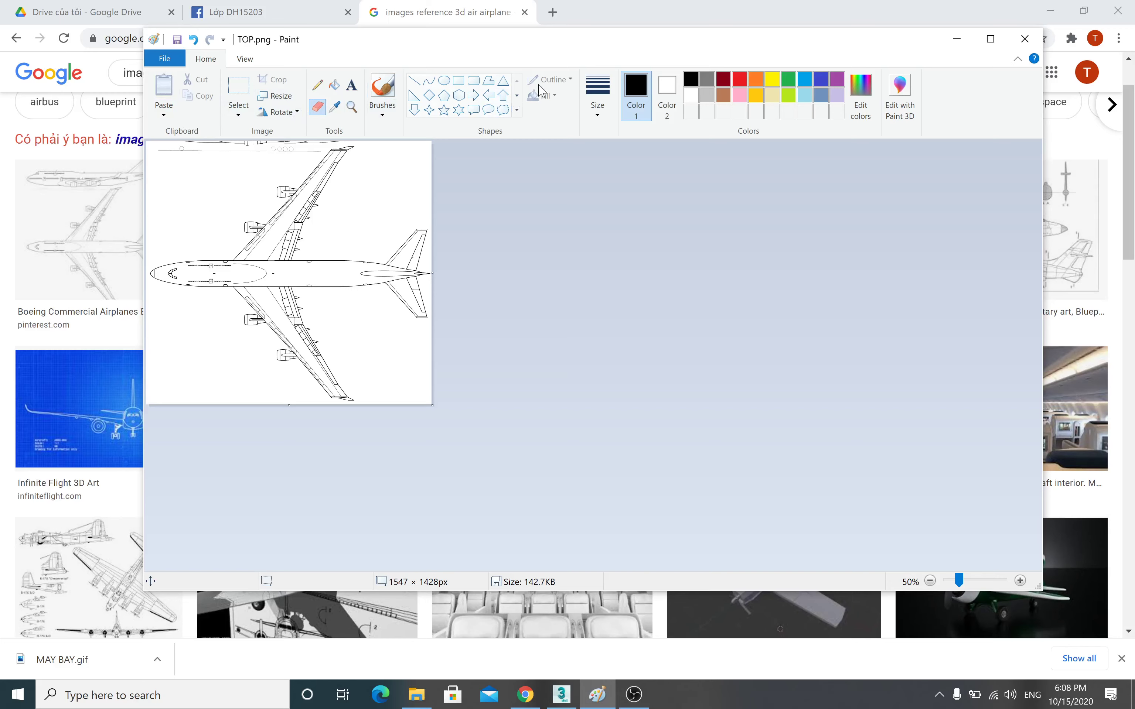
pyautogui.click(596, 110)
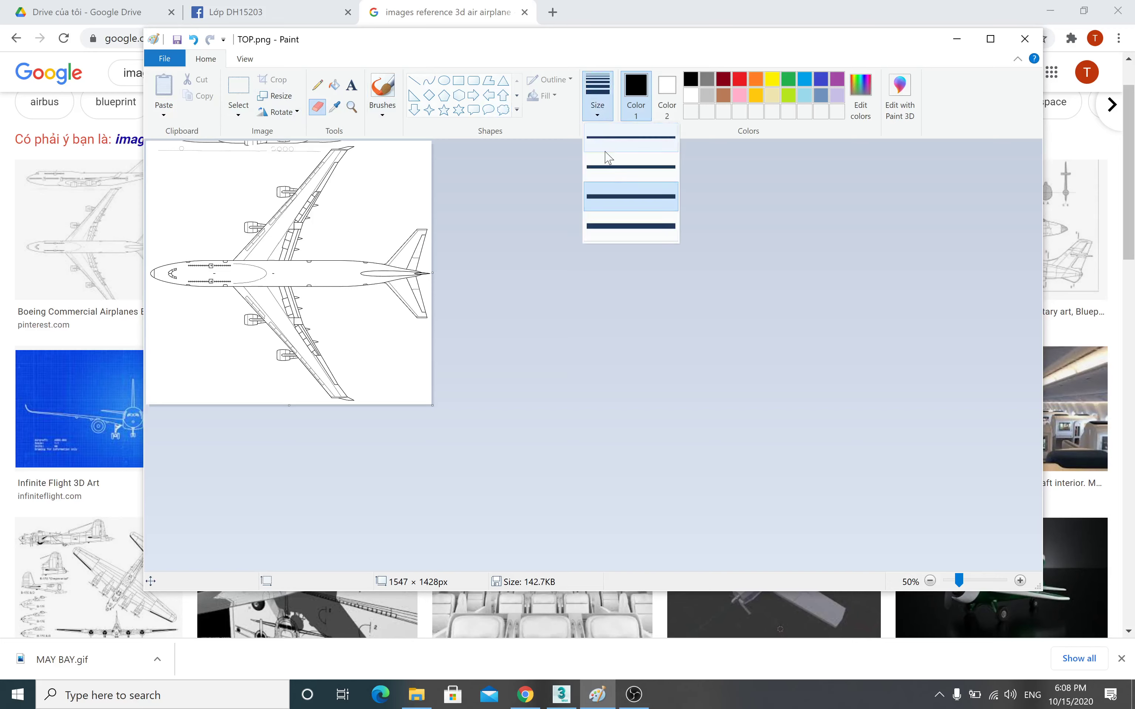
pyautogui.click(618, 235)
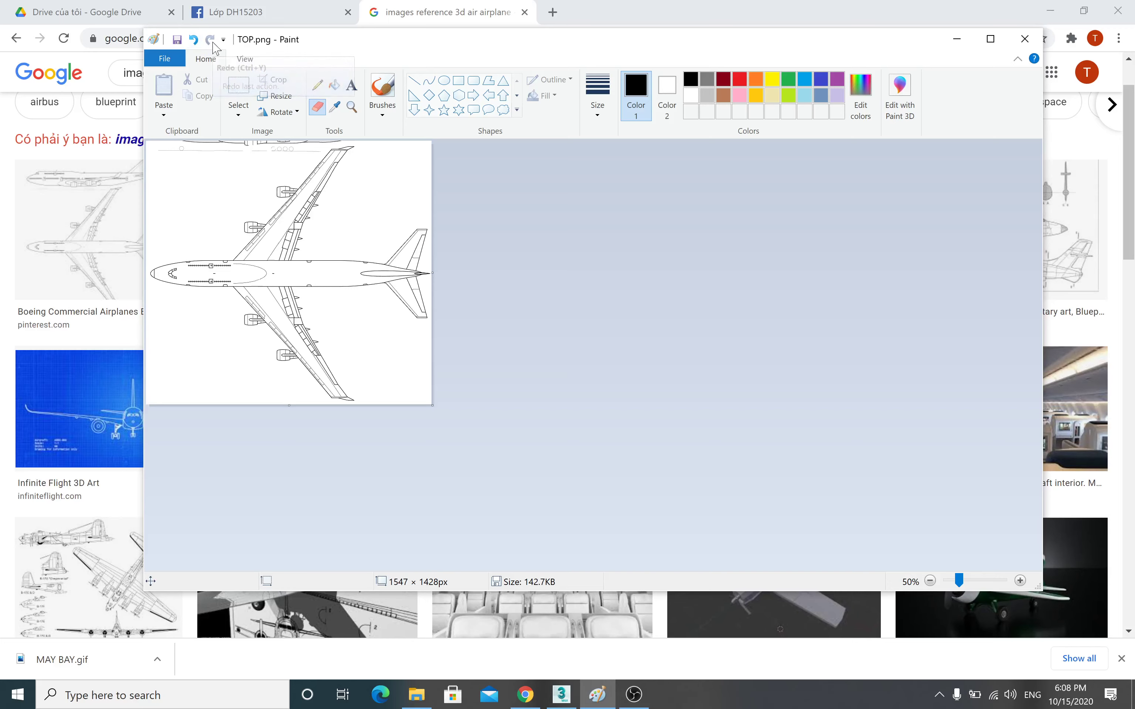
pyautogui.hotkey('ctrl', 's')
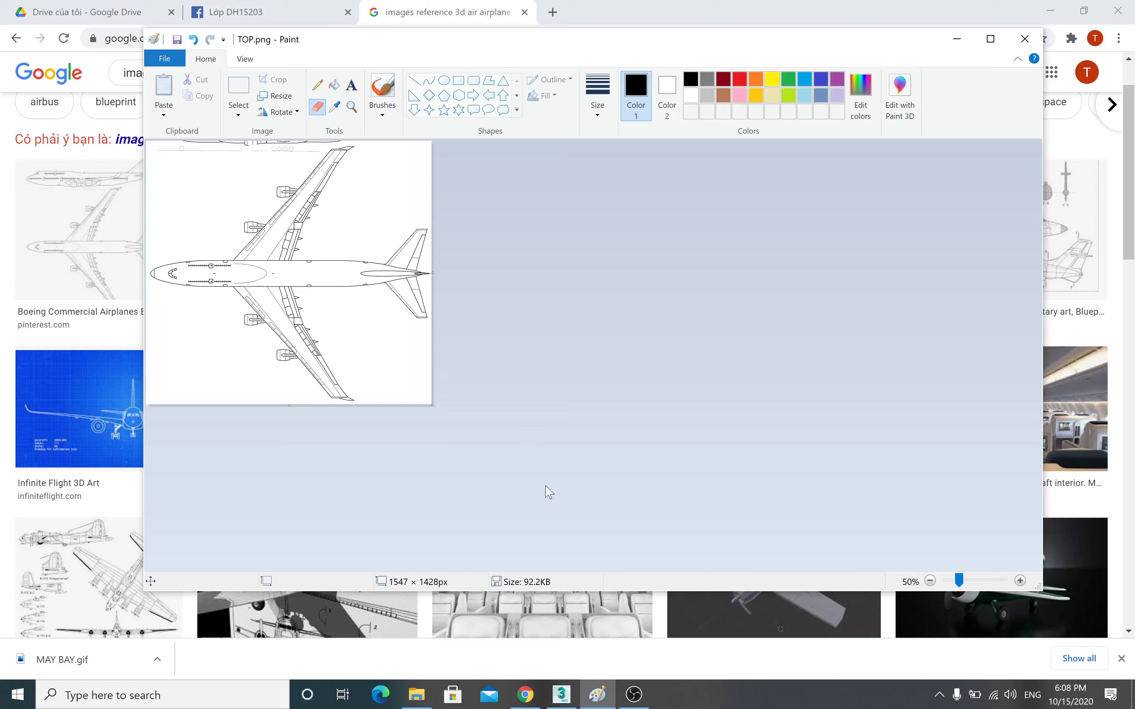
pyautogui.click(561, 694)
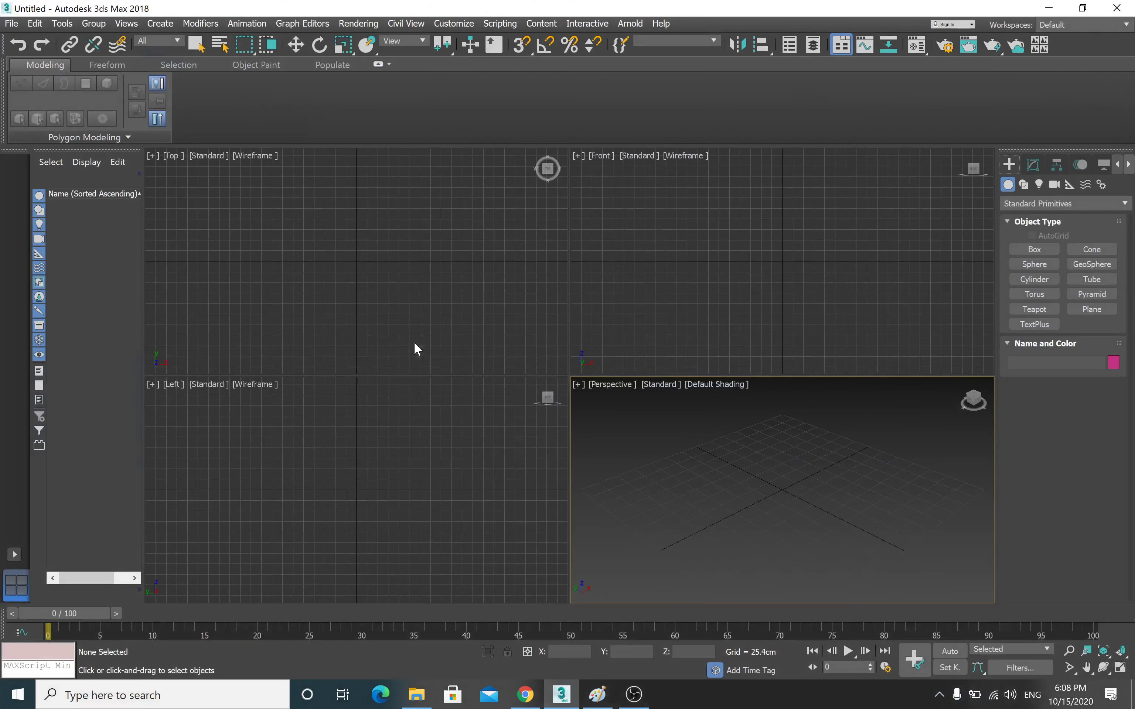
# - Activate Select and Move and the Front viewport, then bring up the LAB folder in File Explorer
pyautogui.click(295, 45)
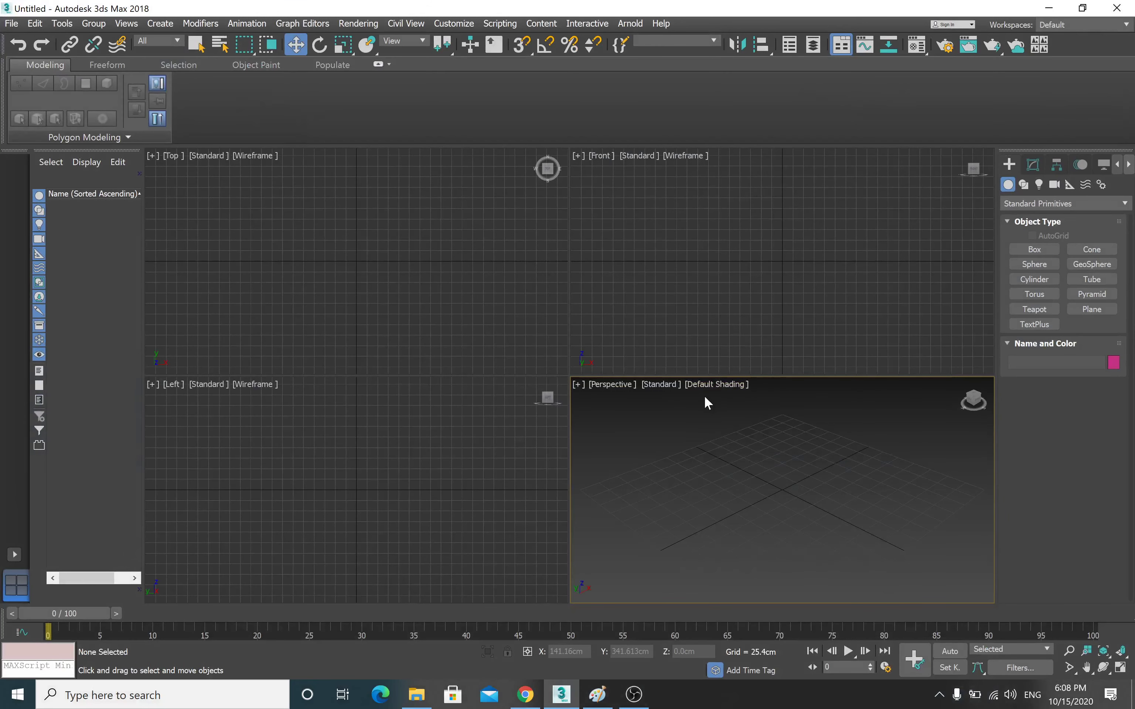
pyautogui.click(714, 326)
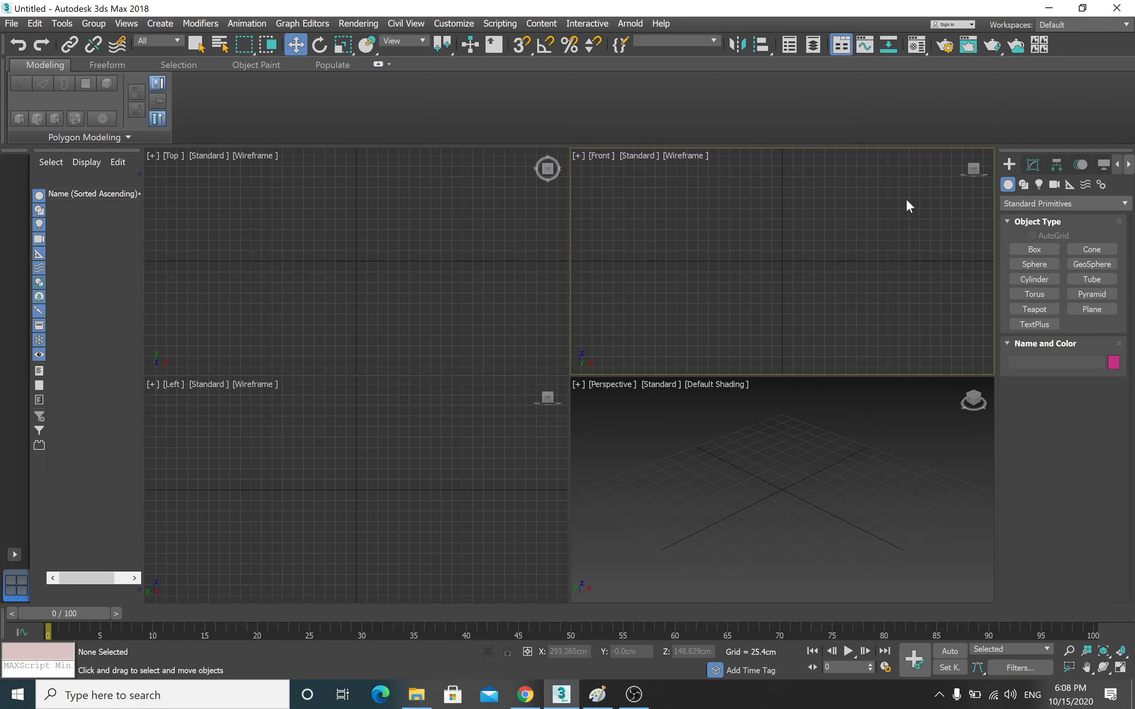
pyautogui.click(417, 694)
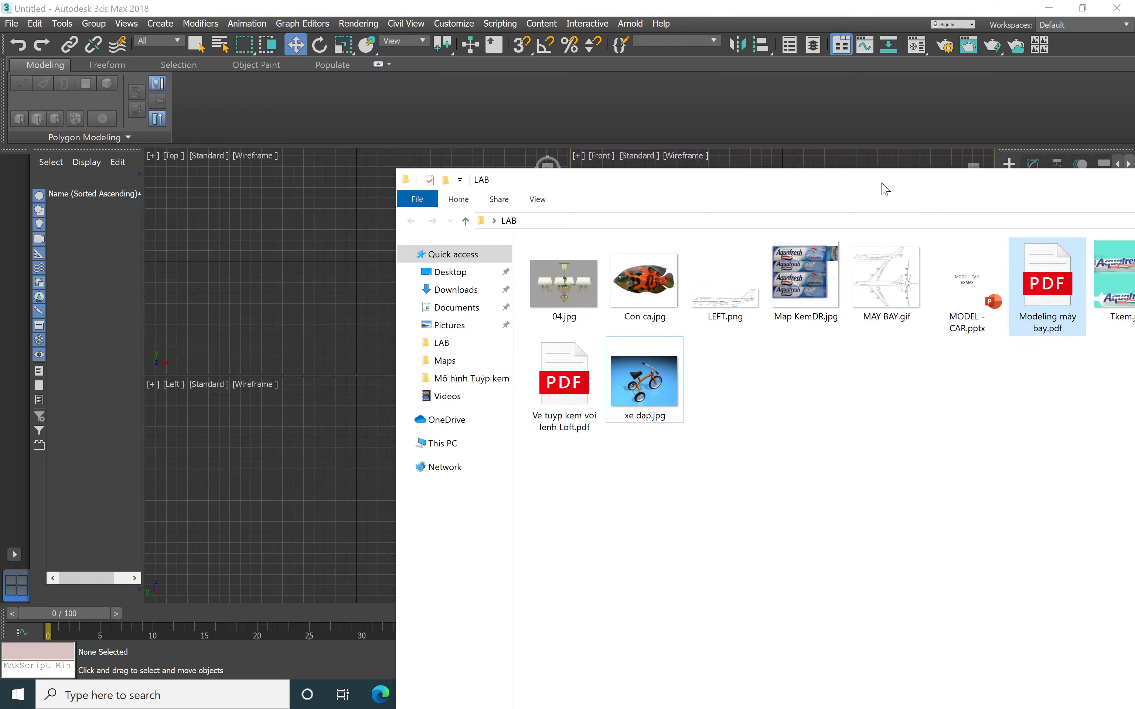
# - Read LEFT.png's 1605 x 439 dimensions in the LAB folder, then go back to 3ds Max
pyautogui.moveTo(884, 188)
pyautogui.mouseDown()
pyautogui.moveTo(598, 196)
pyautogui.moveTo(565, 216)
pyautogui.mouseUp()
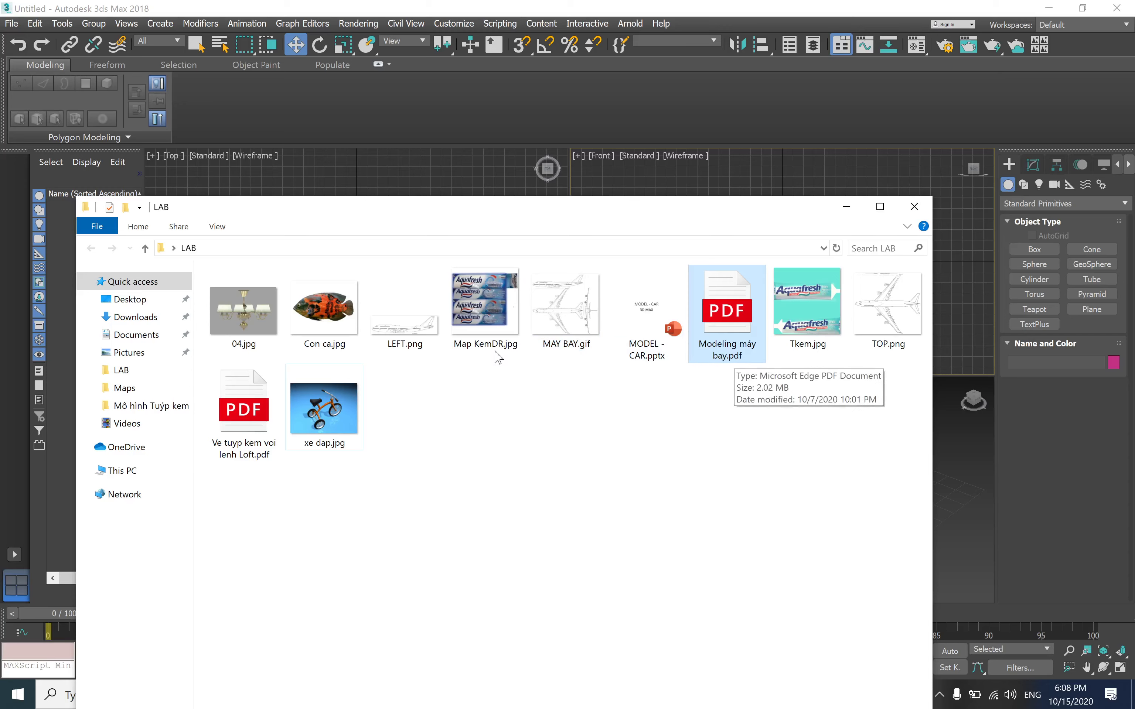
pyautogui.moveTo(404, 314)
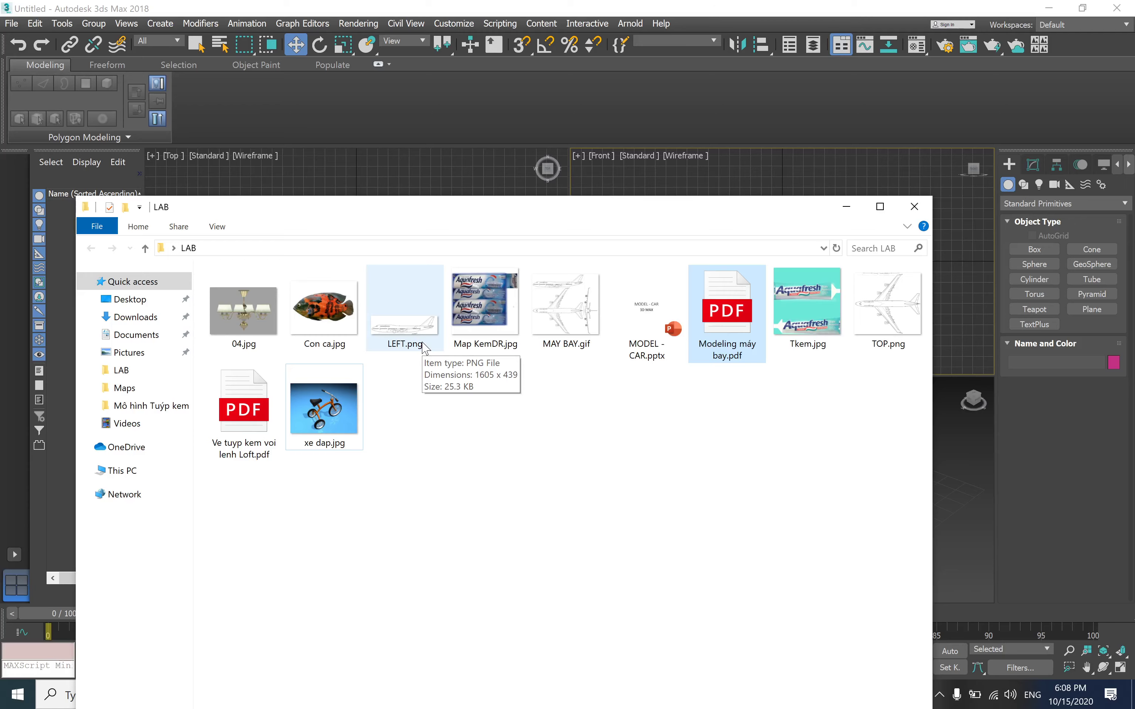
pyautogui.click(669, 185)
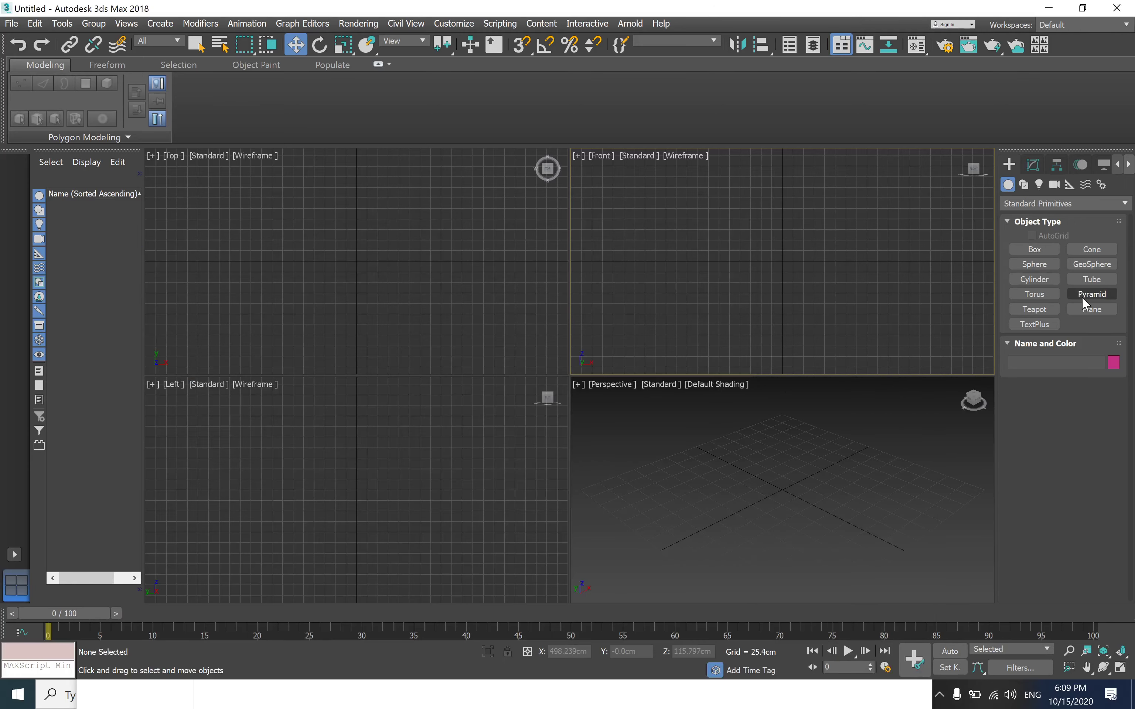
# - Draw a plane in the Front viewport with one segment and length 160.5 cm
pyautogui.click(1090, 310)
pyautogui.moveTo(692, 188); pyautogui.dragTo(860, 299)
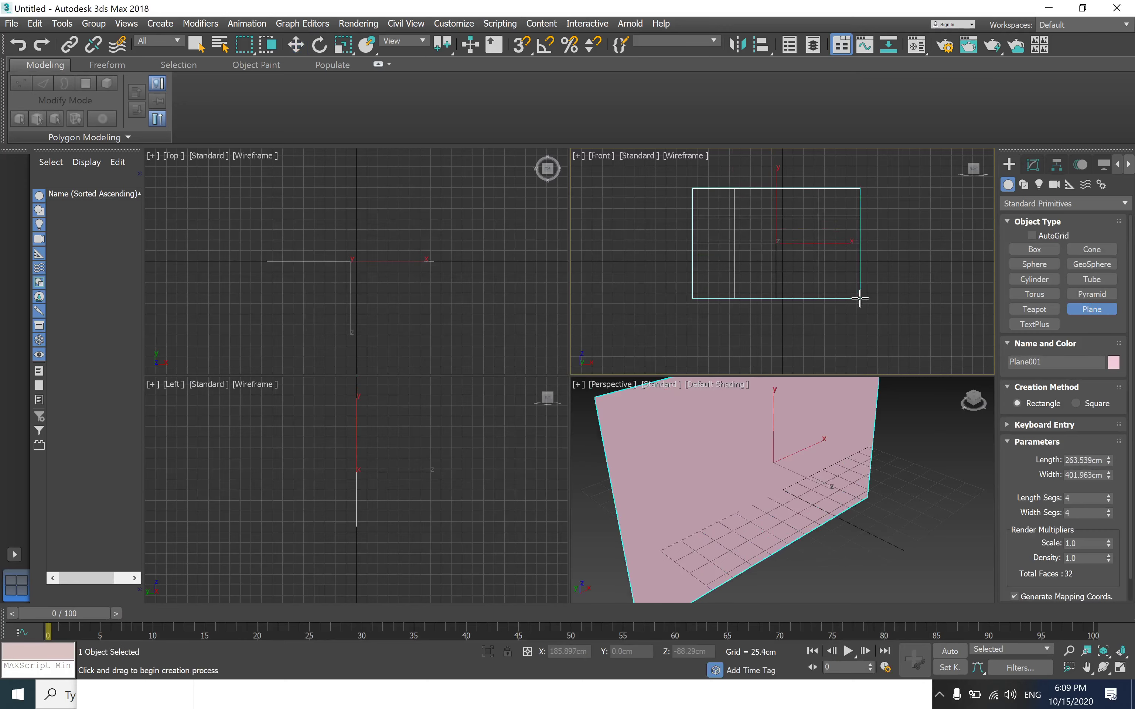
pyautogui.click(1034, 164)
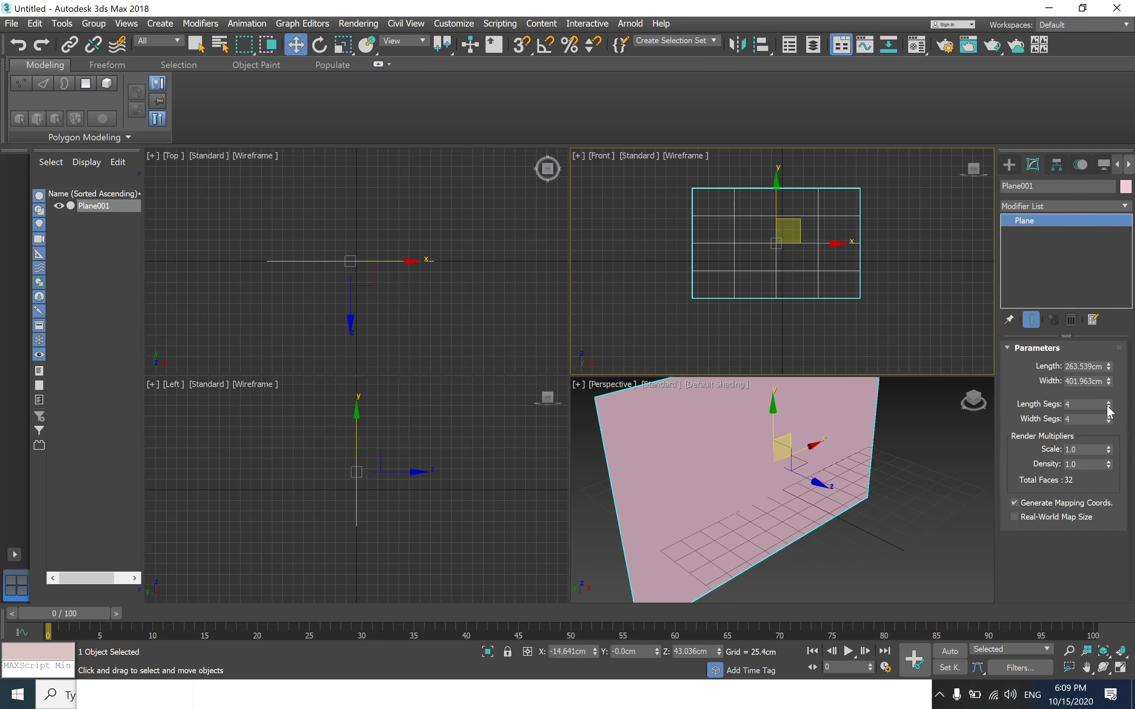
pyautogui.moveTo(1108, 405); pyautogui.dragTo(1109, 439)
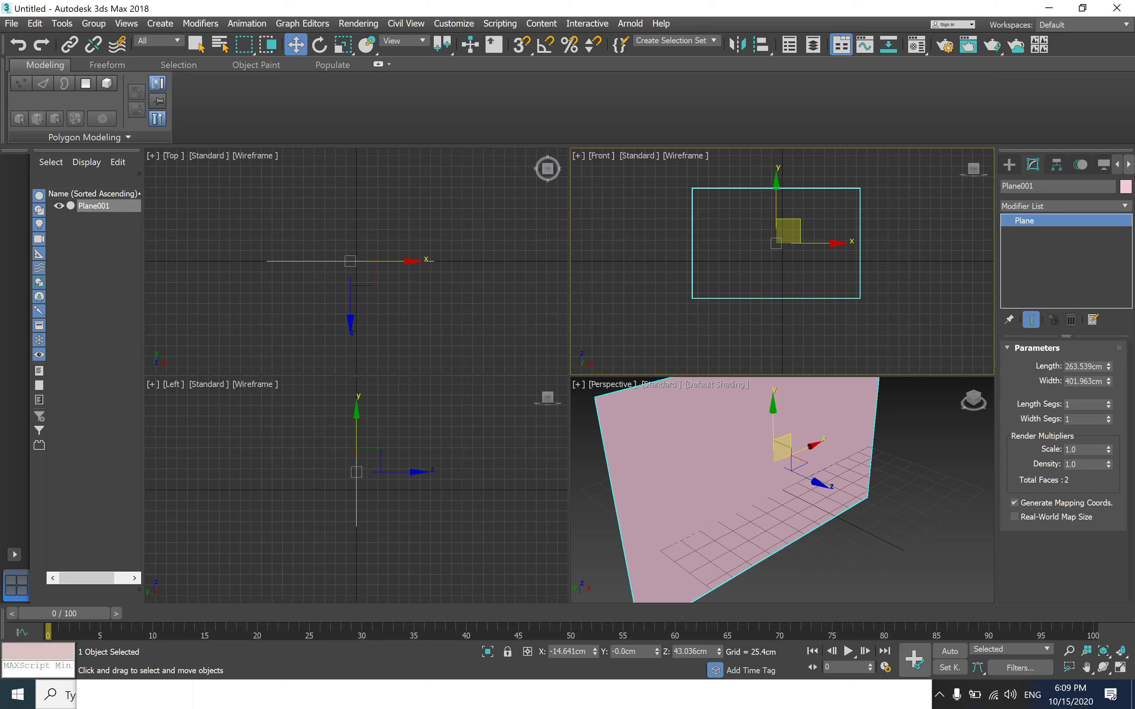
pyautogui.doubleClick(1083, 366)
pyautogui.write('160.5')
pyautogui.press('Tab')
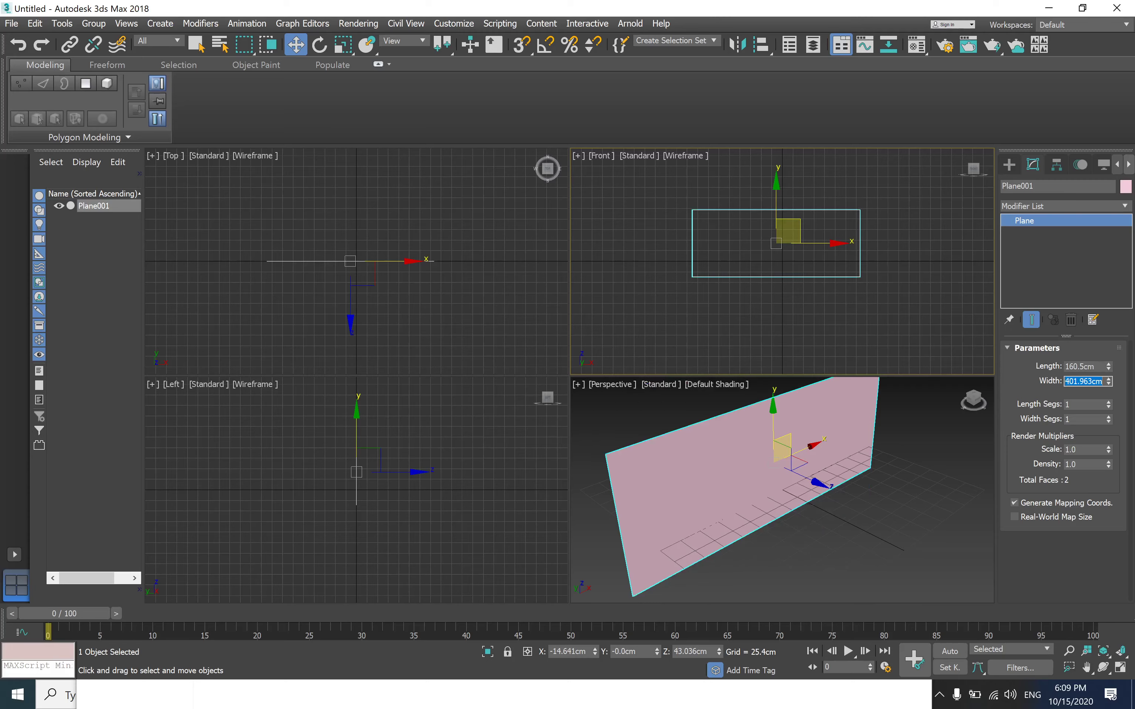
# - Check the LAB folder for reference, then set the plane width to 43.9 cm
pyautogui.press('super+Tab')
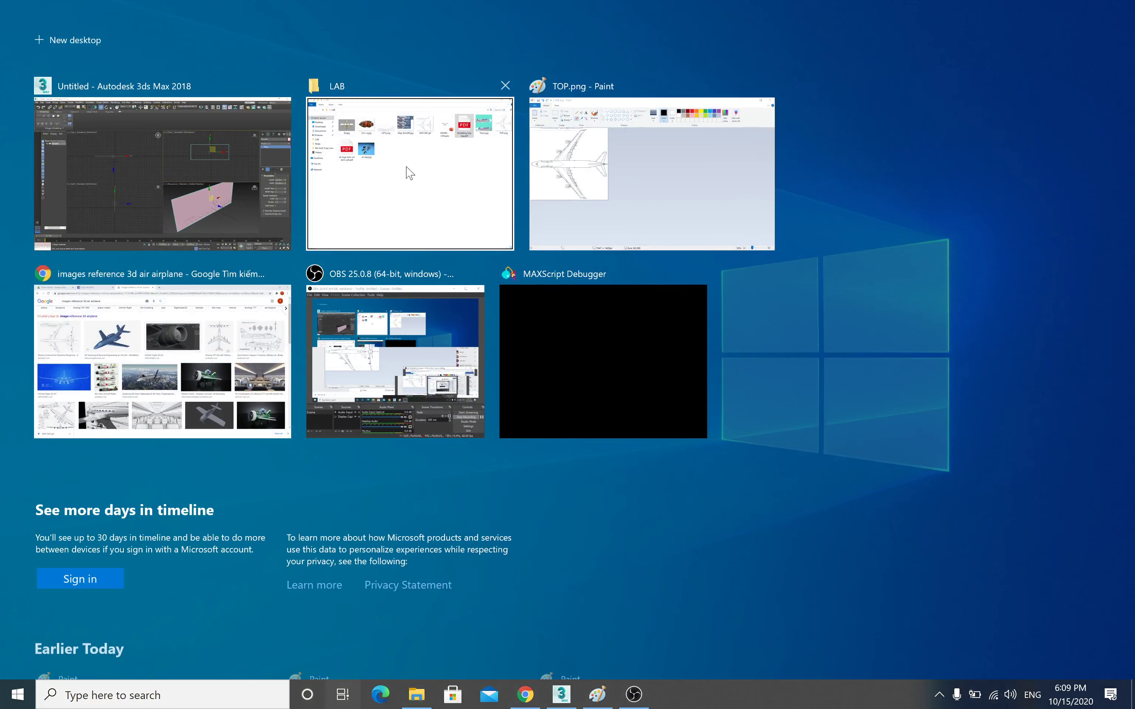
pyautogui.click(407, 199)
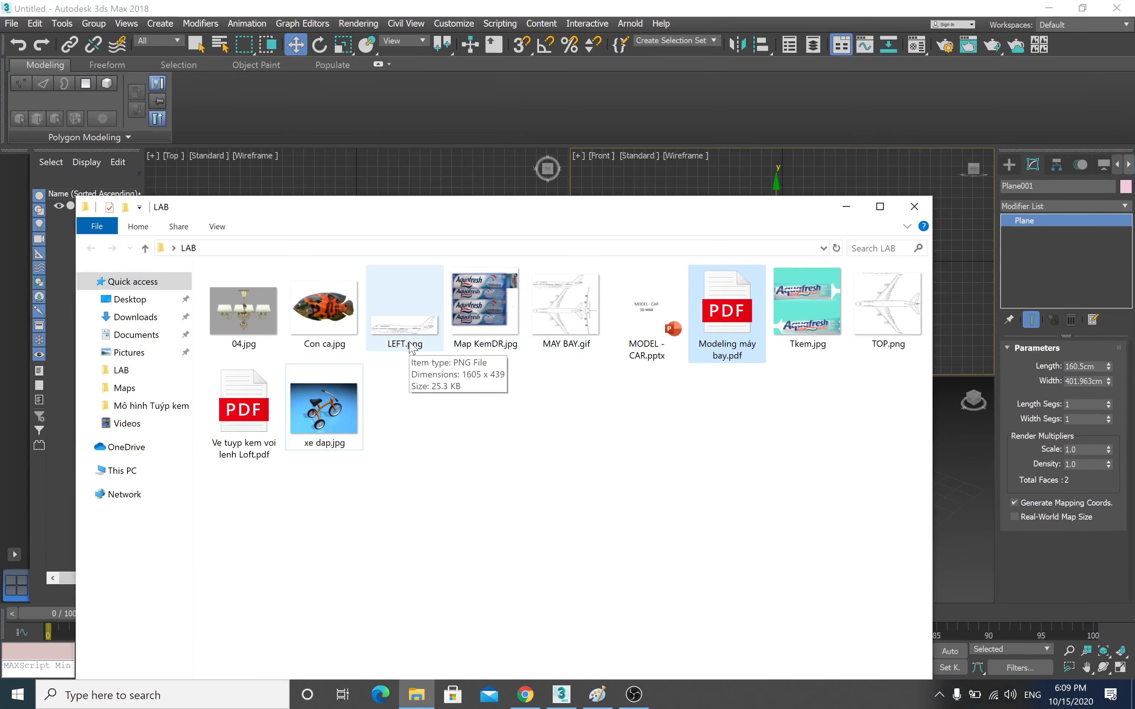
pyautogui.click(747, 175)
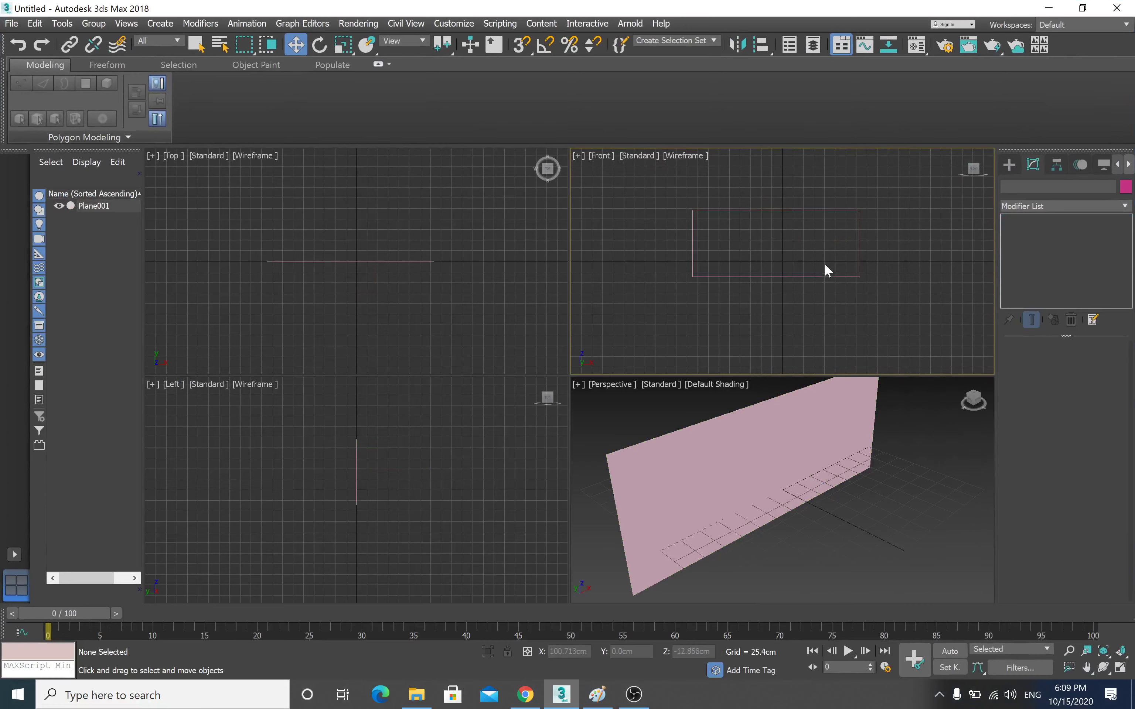
pyautogui.click(818, 276)
pyautogui.click(1085, 381)
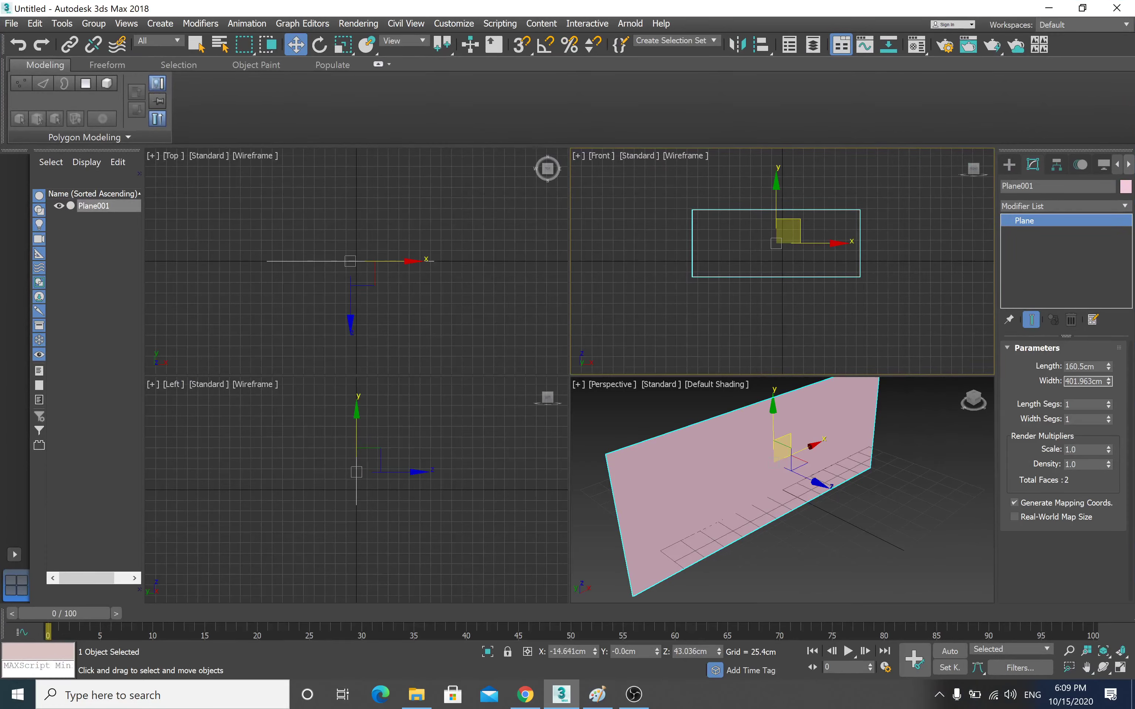
pyautogui.write('43.9')
pyautogui.press('Return')
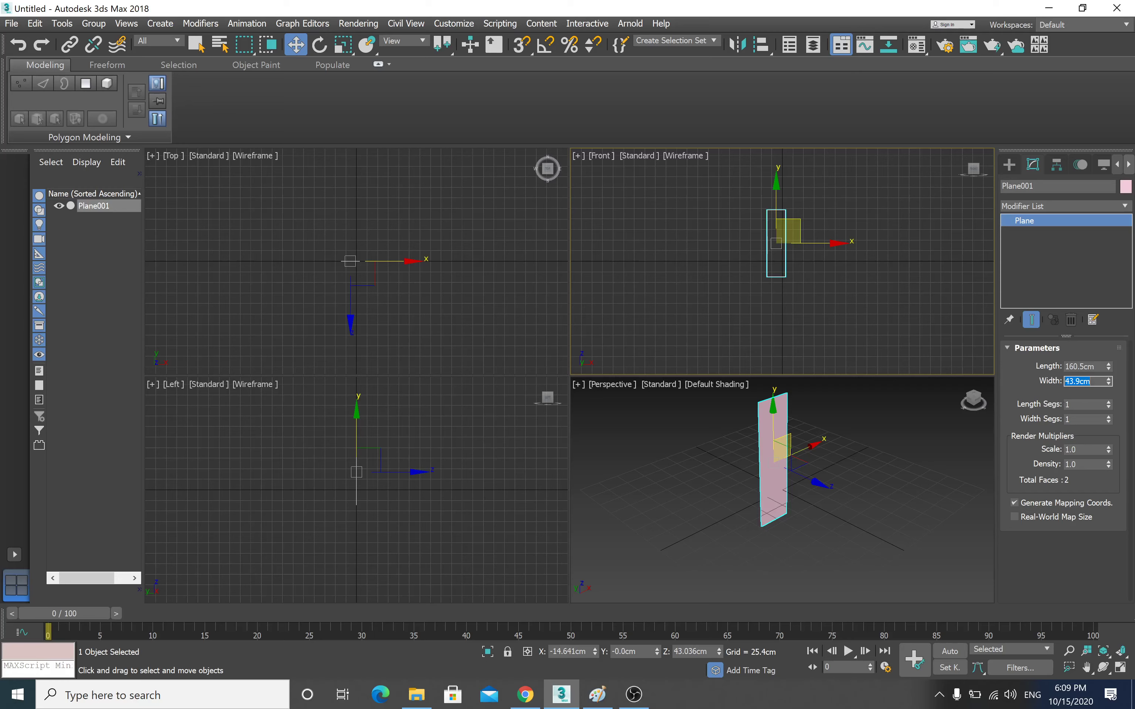
# - Correct the plane to length 1605 cm and width 439 cm after rechecking the LAB folder
pyautogui.click(417, 694)
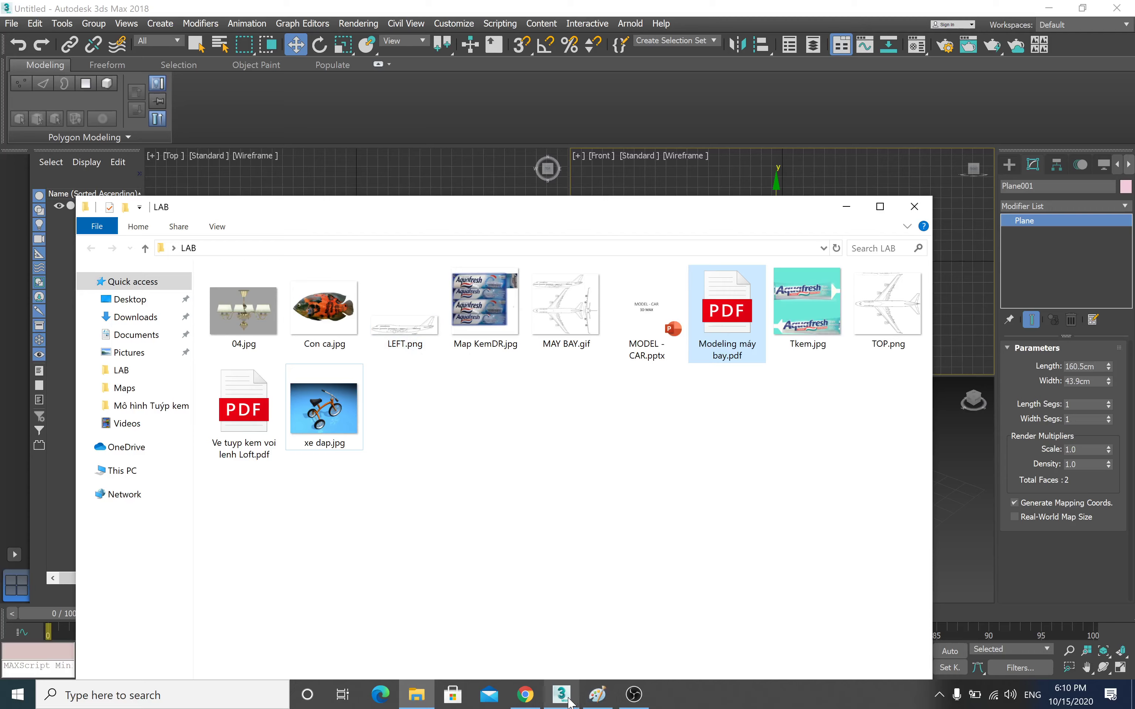
pyautogui.click(561, 694)
pyautogui.doubleClick(1078, 367)
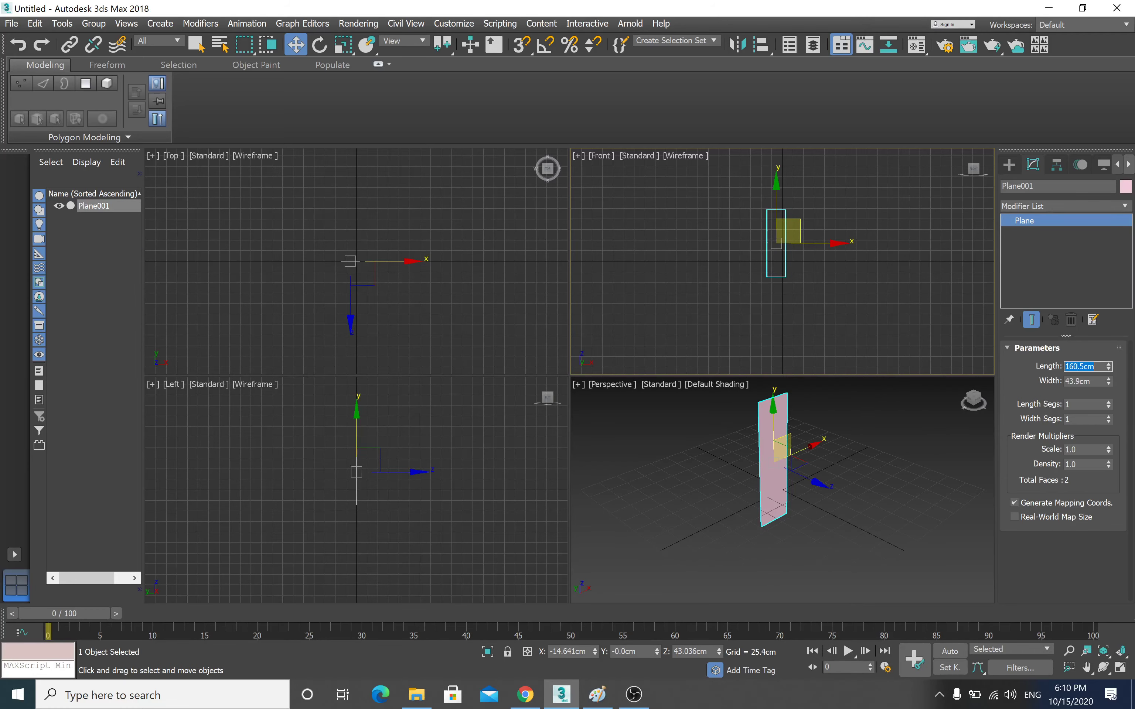
pyautogui.write('1')
pyautogui.press('Tab')
pyautogui.write('4')
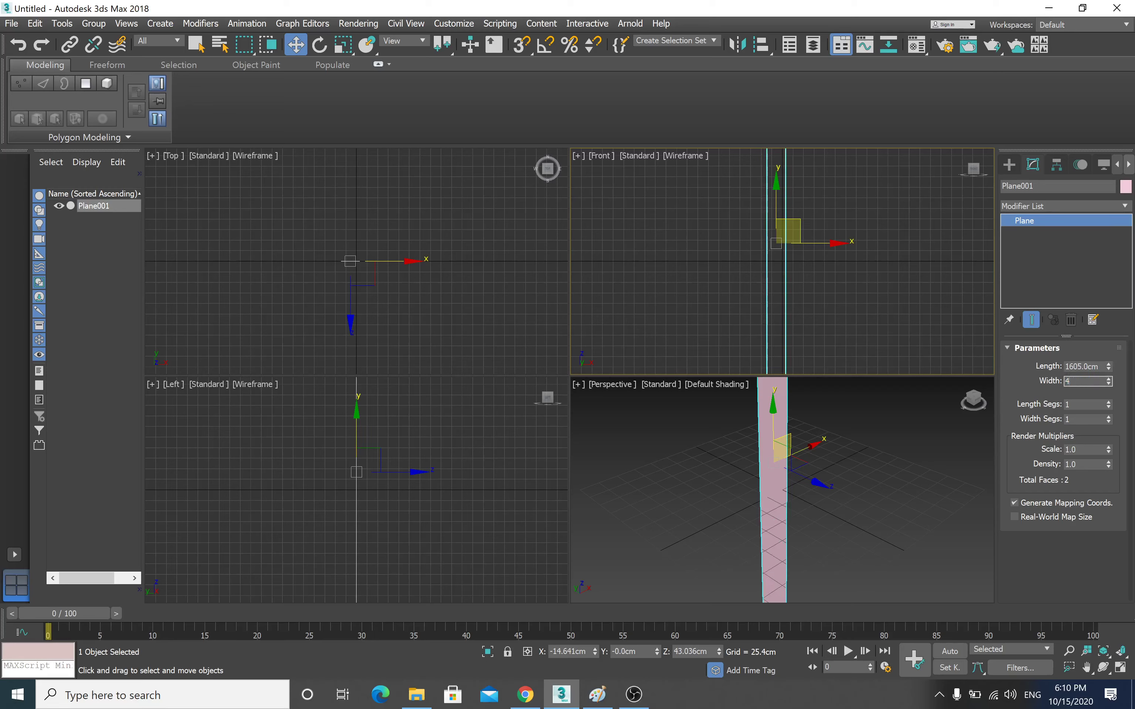
pyautogui.press('Return')
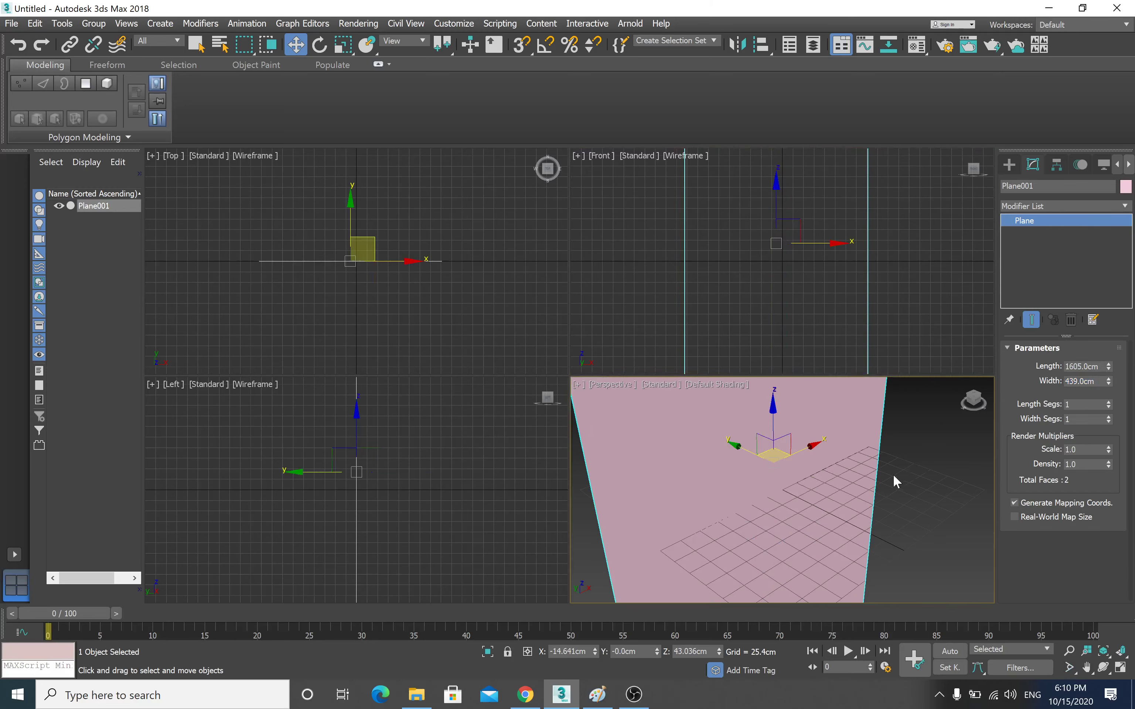
pyautogui.moveTo(893, 475); pyautogui.dragTo(797, 499, button='middle')
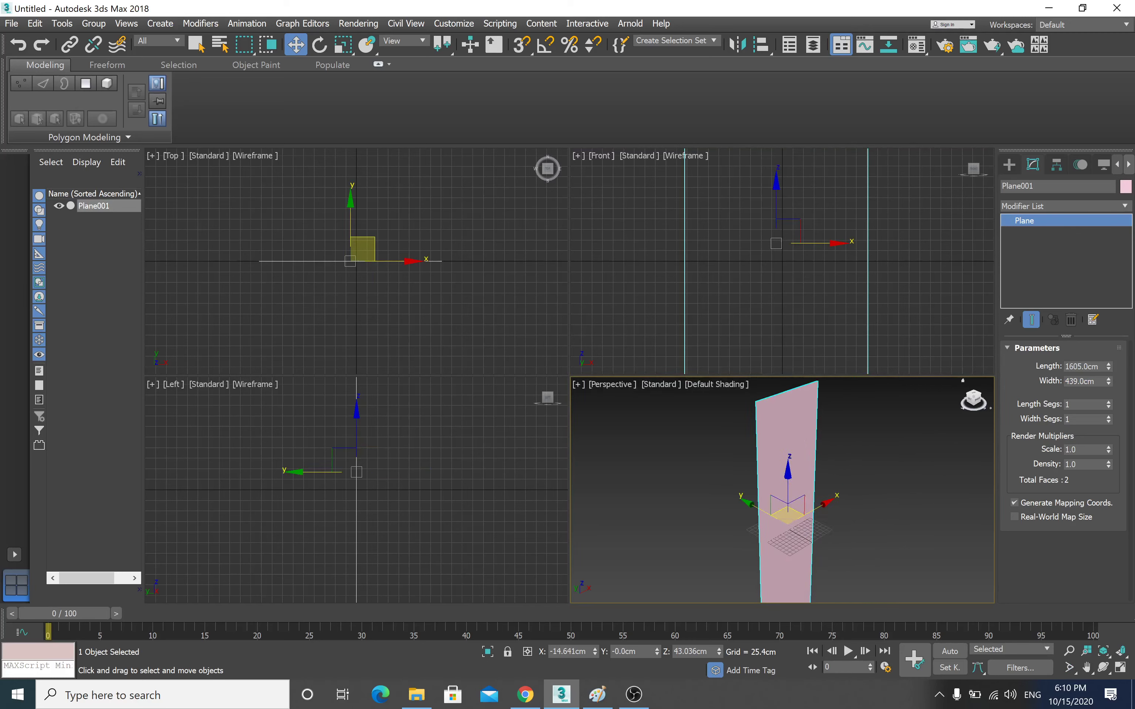
# - Swap Plane001's dimensions to 439 cm length and 1605 cm width
pyautogui.click(328, 45)
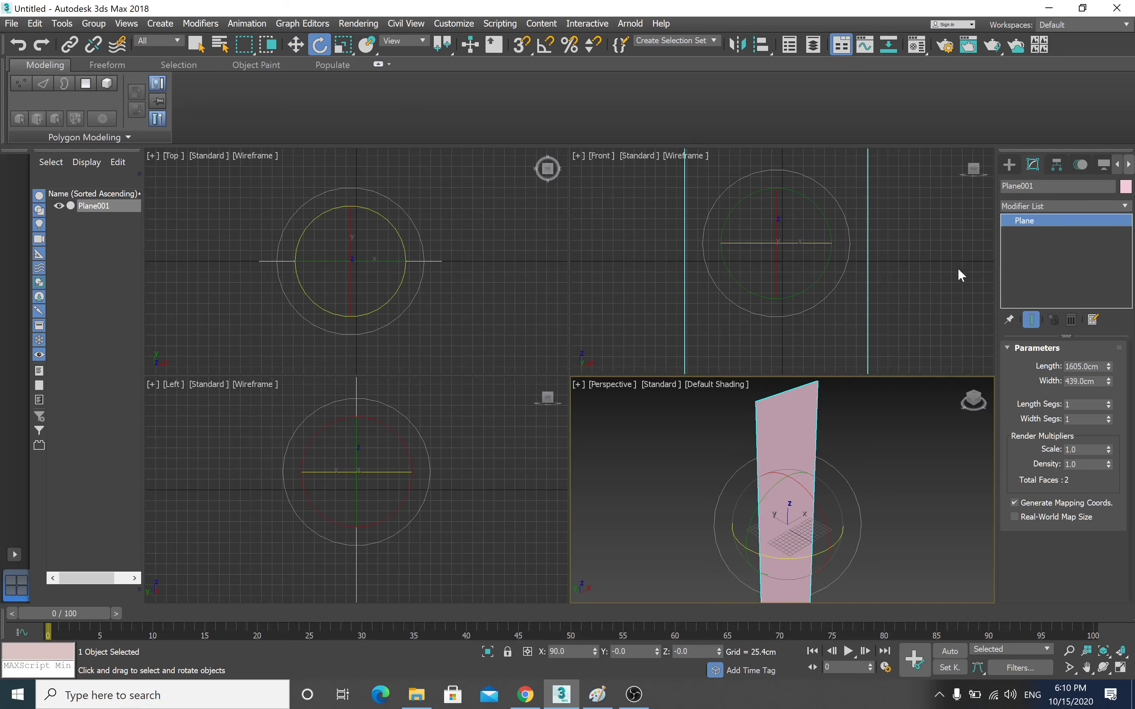
pyautogui.doubleClick(1081, 366)
pyautogui.write('439')
pyautogui.press('Tab')
pyautogui.write('1')
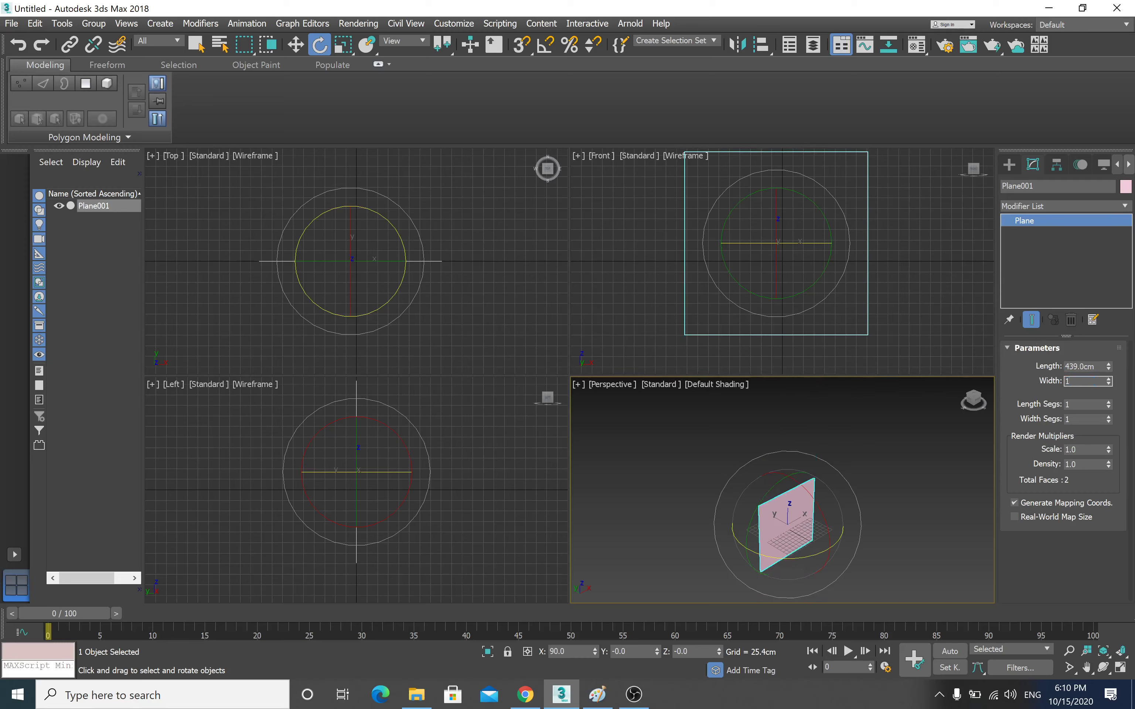
pyautogui.press('Return')
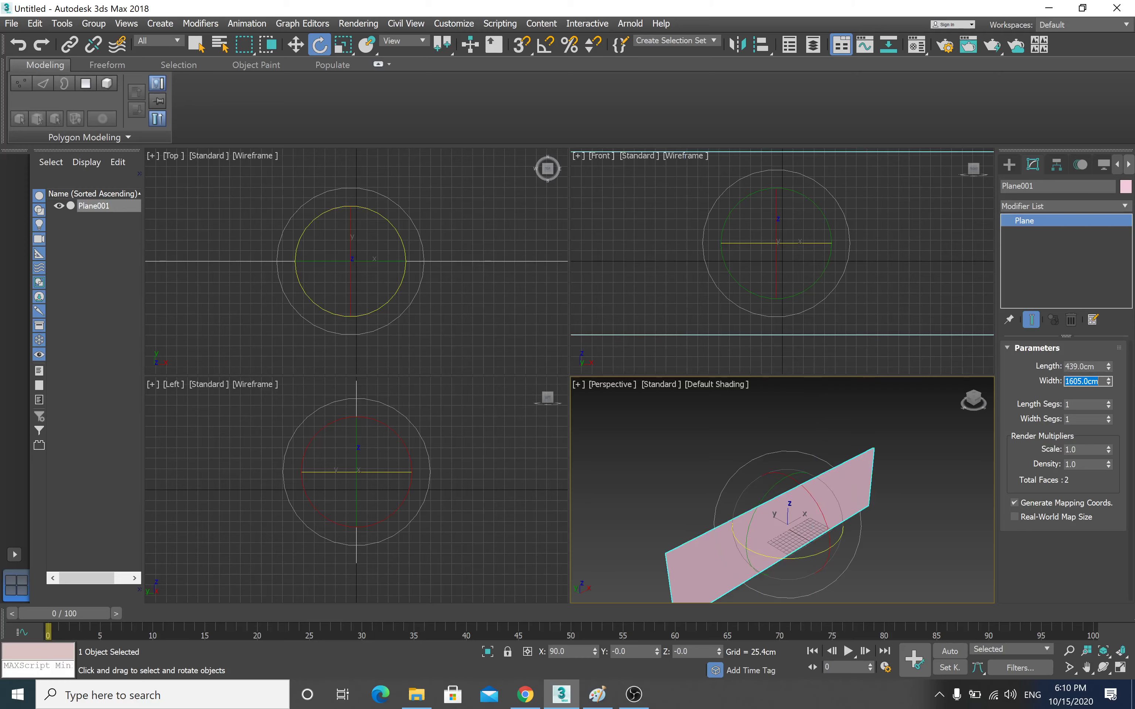
# - Move the plane, zoom out in the Front viewport, and open the Material Editor with M
pyautogui.click(296, 45)
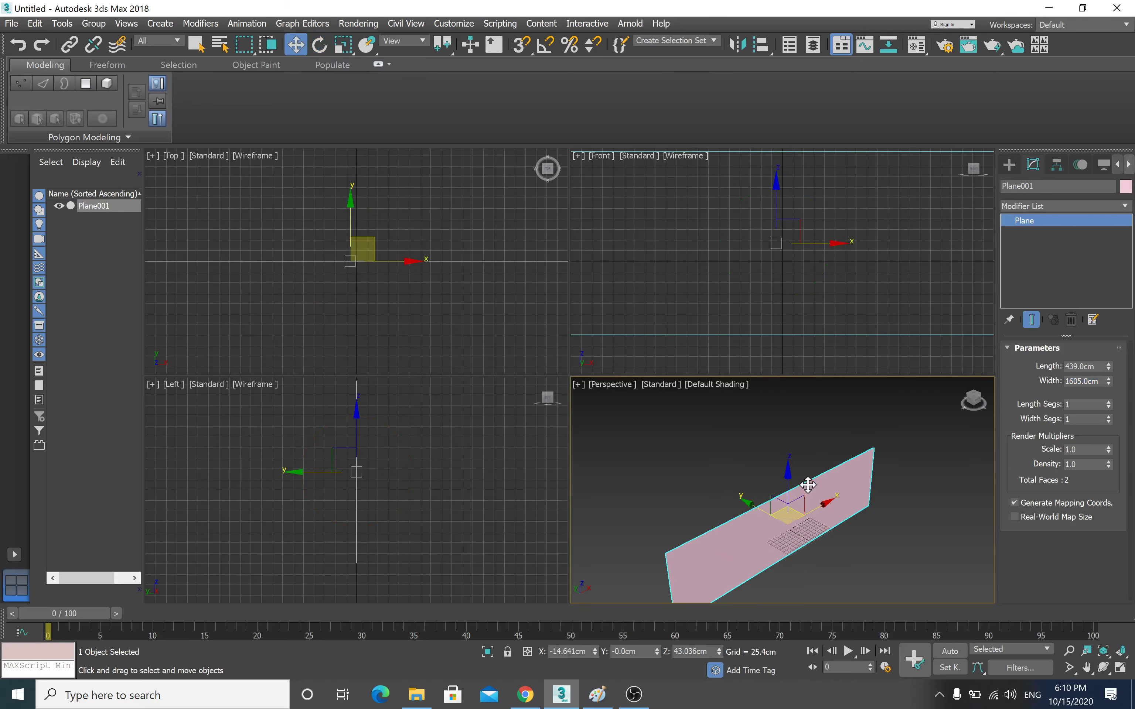
pyautogui.moveTo(806, 485); pyautogui.dragTo(811, 438)
pyautogui.click(835, 290)
pyautogui.scroll(-3, 835, 290)
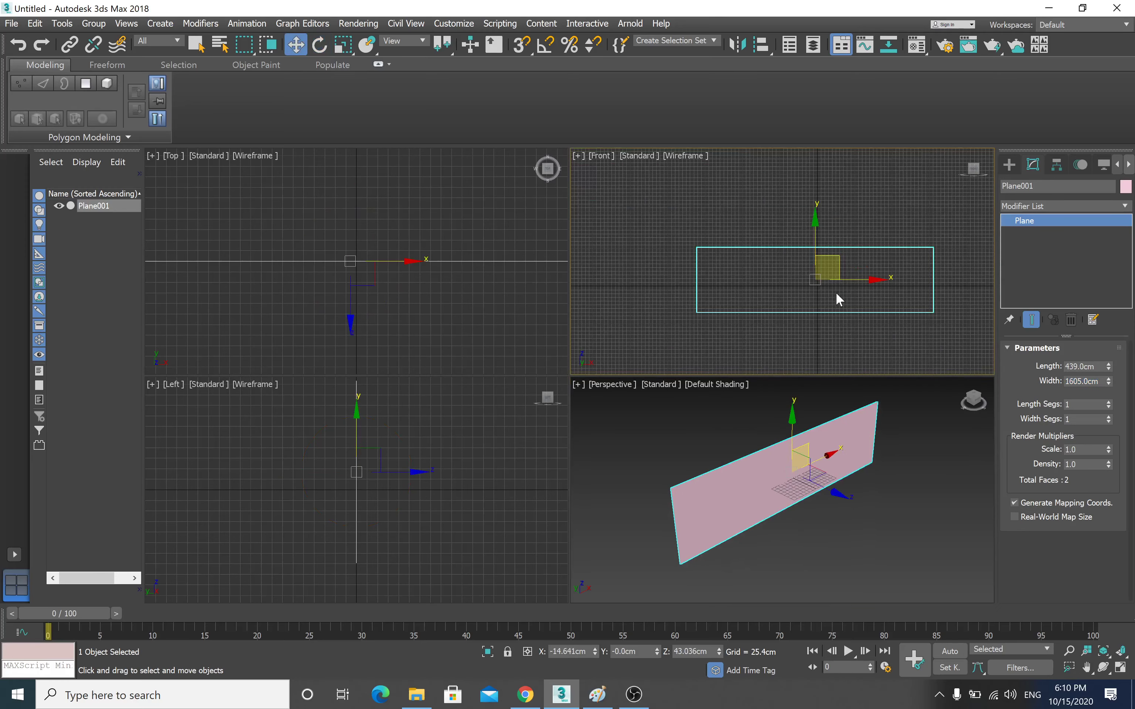
pyautogui.press('m')
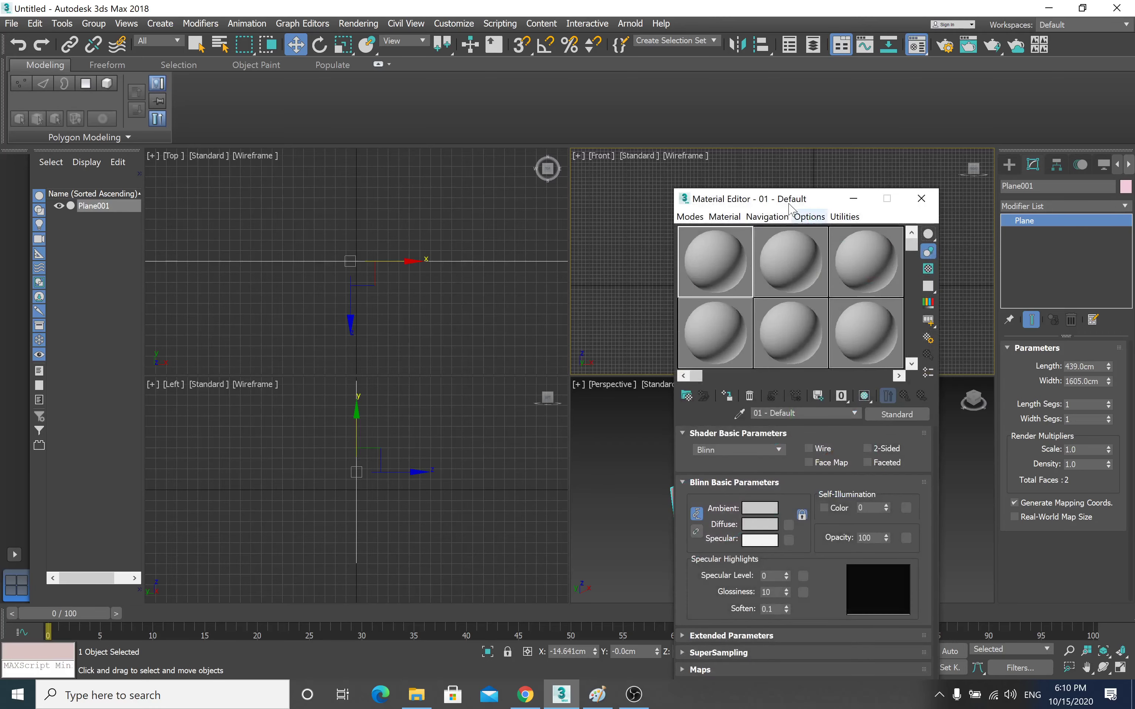
# - Load LEFT.png from Desktop > LAB as the material's Diffuse bitmap
pyautogui.moveTo(792, 200); pyautogui.dragTo(378, 85)
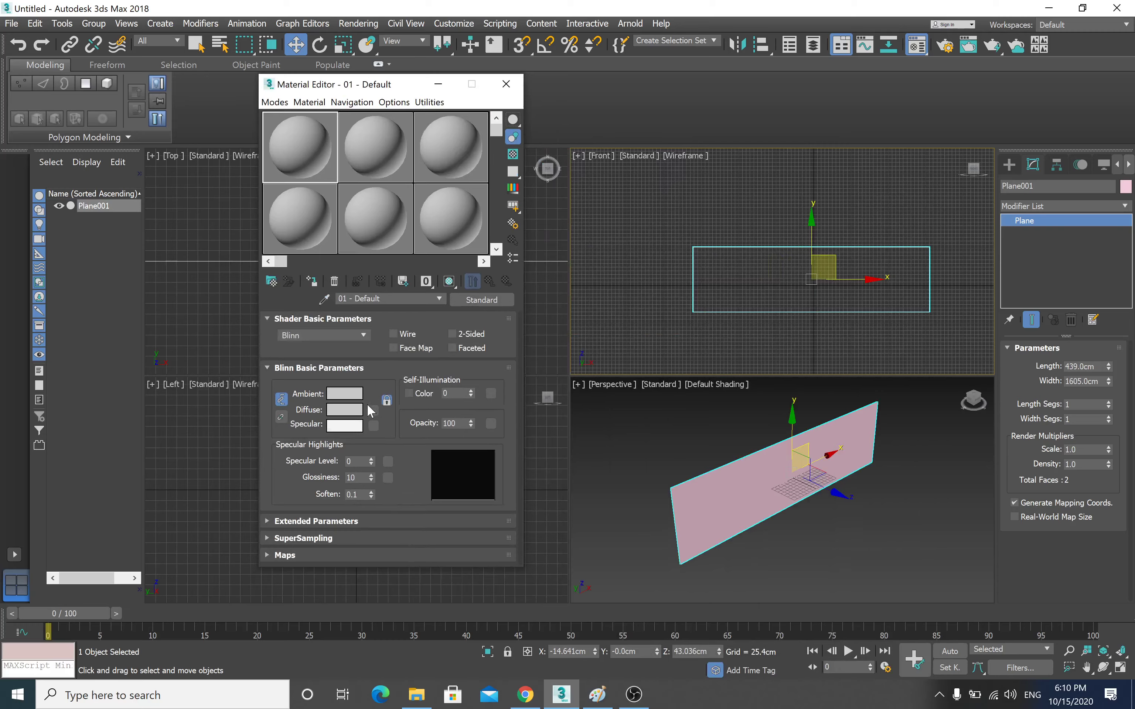
pyautogui.click(374, 410)
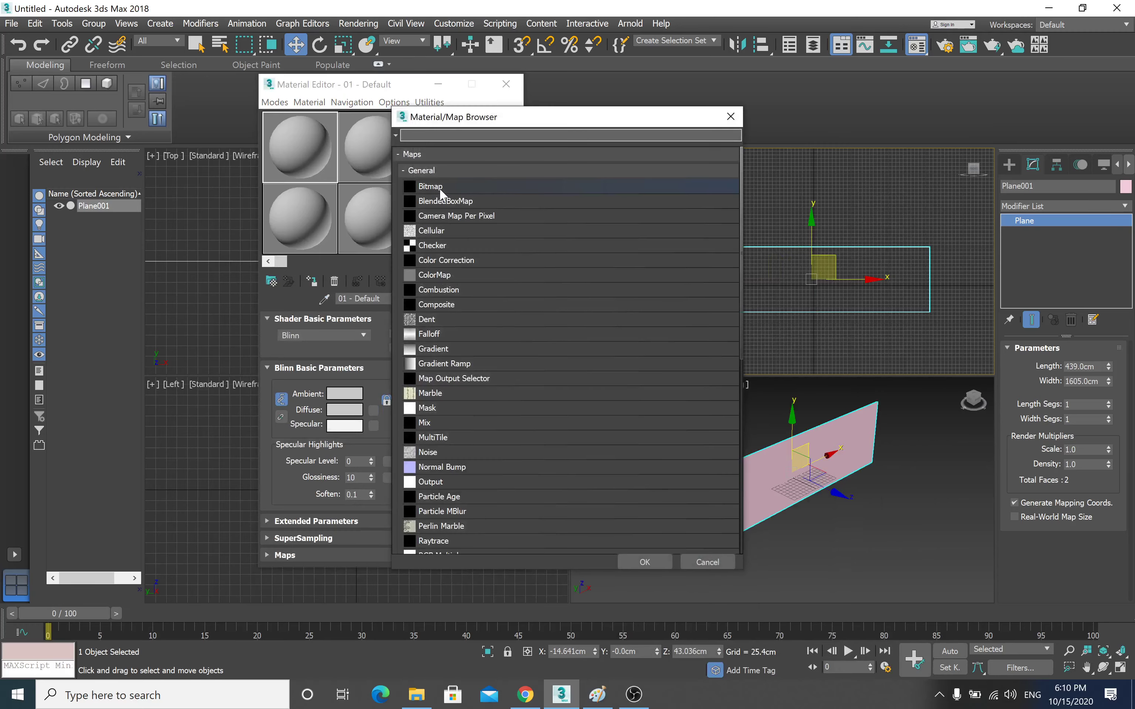
pyautogui.doubleClick(439, 189)
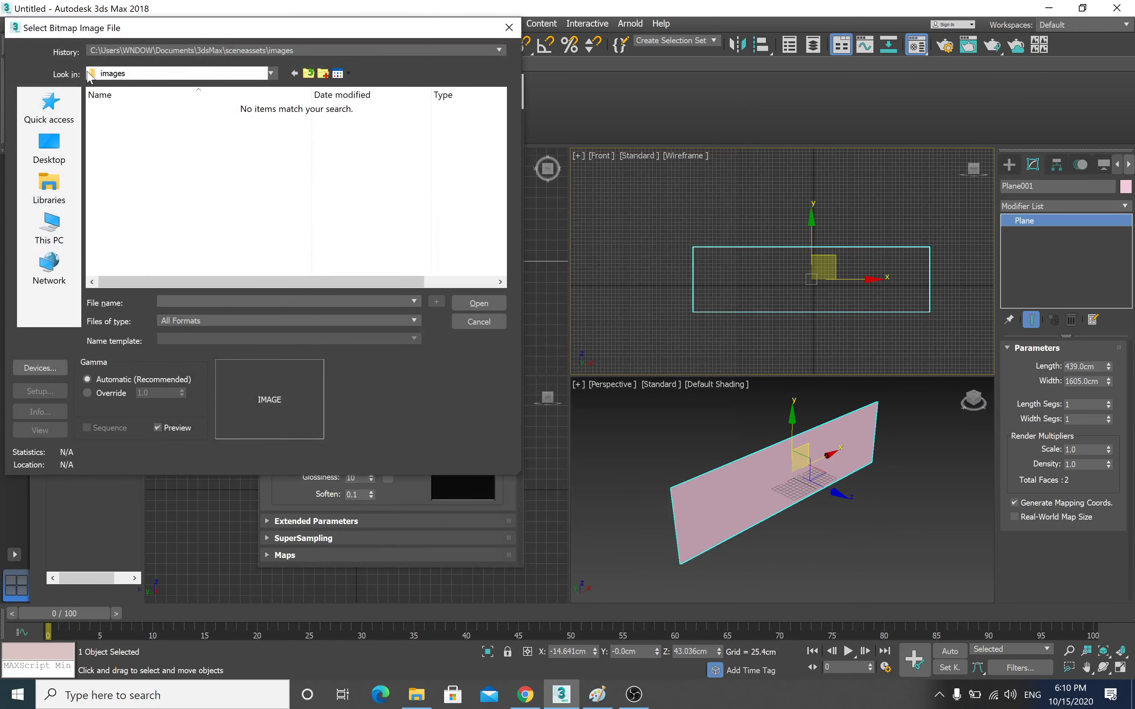
pyautogui.click(114, 74)
pyautogui.click(114, 99)
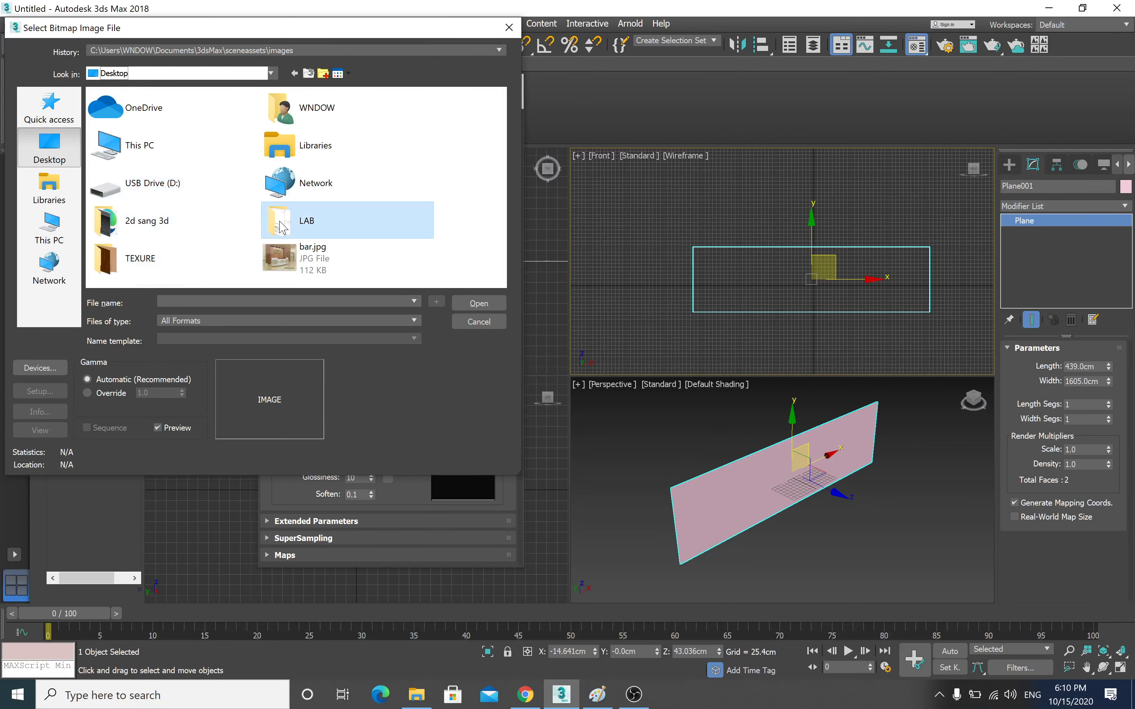
pyautogui.doubleClick(279, 221)
pyautogui.moveTo(499, 137); pyautogui.dragTo(485, 270)
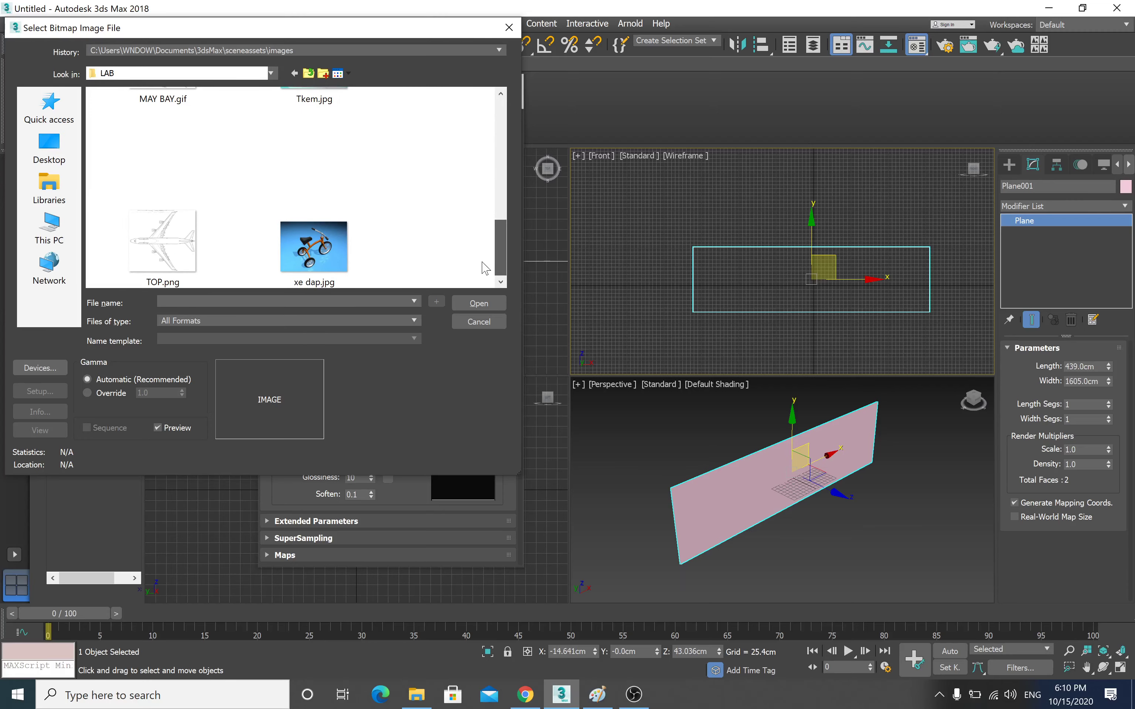
pyautogui.scroll(3, 237, 147)
pyautogui.scroll(2, 237, 146)
pyautogui.scroll(1, 236, 146)
pyautogui.doubleClick(162, 141)
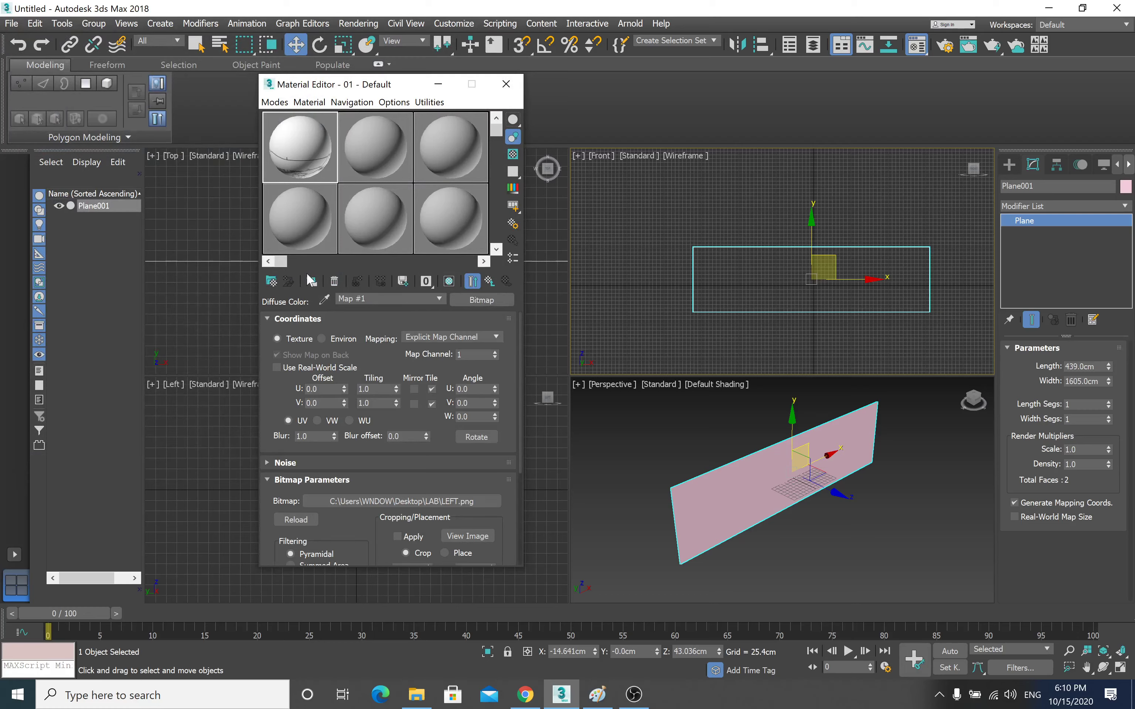
# - Assign the LEFT.png material to Plane001 and show it shaded in the viewport
pyautogui.click(317, 285)
pyautogui.click(449, 283)
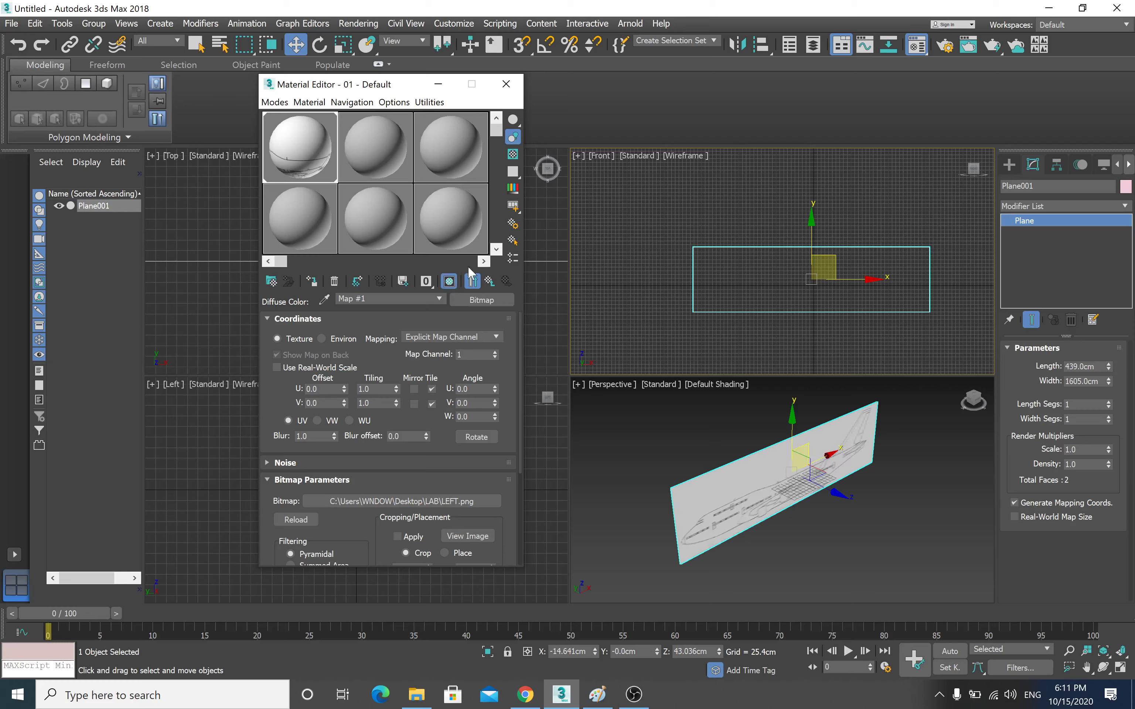
pyautogui.click(373, 141)
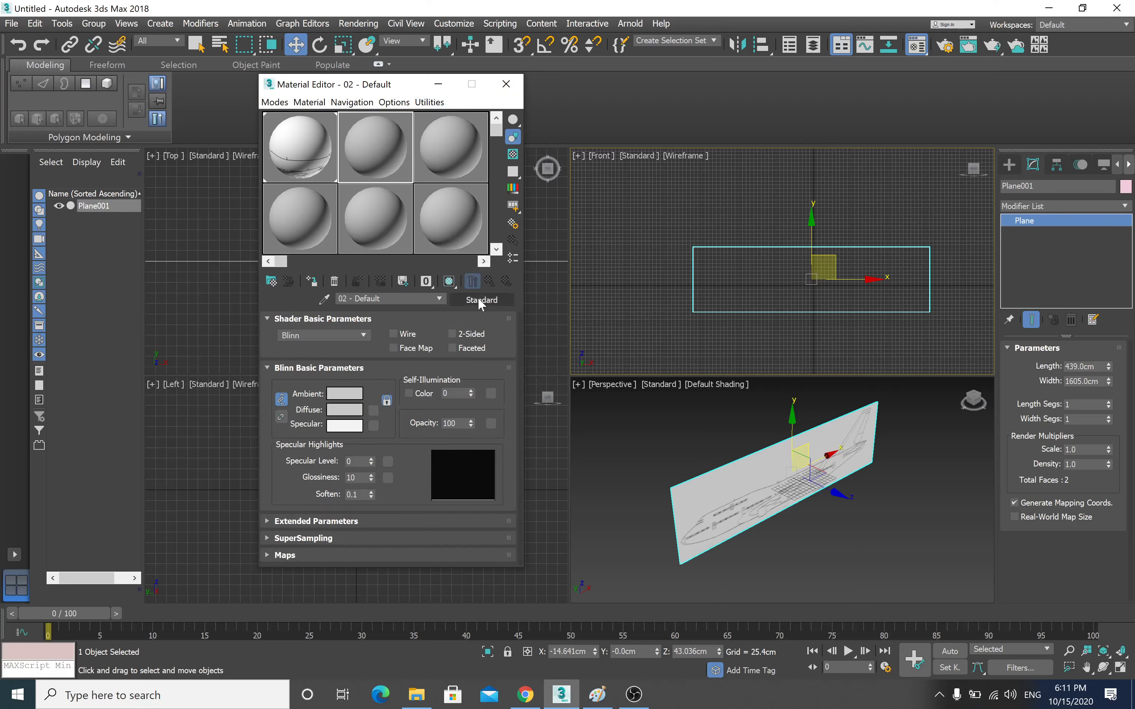
# - Give the second material a Bitmap diffuse map loaded from TOP.png
pyautogui.click(373, 410)
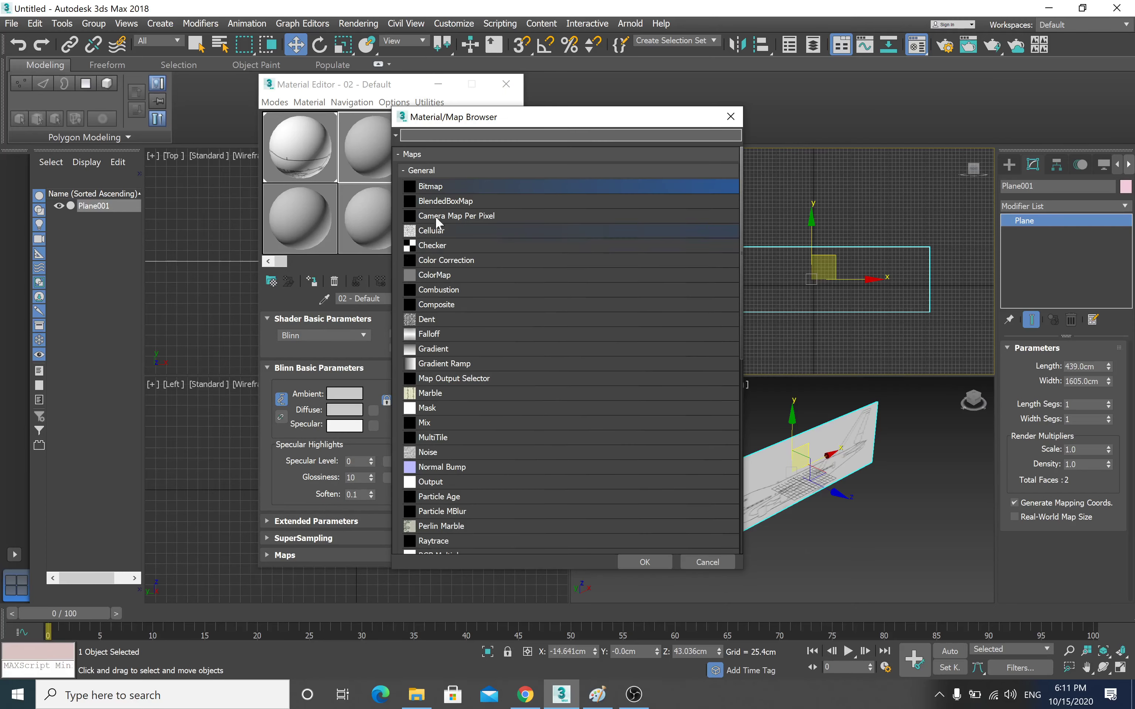
pyautogui.doubleClick(427, 187)
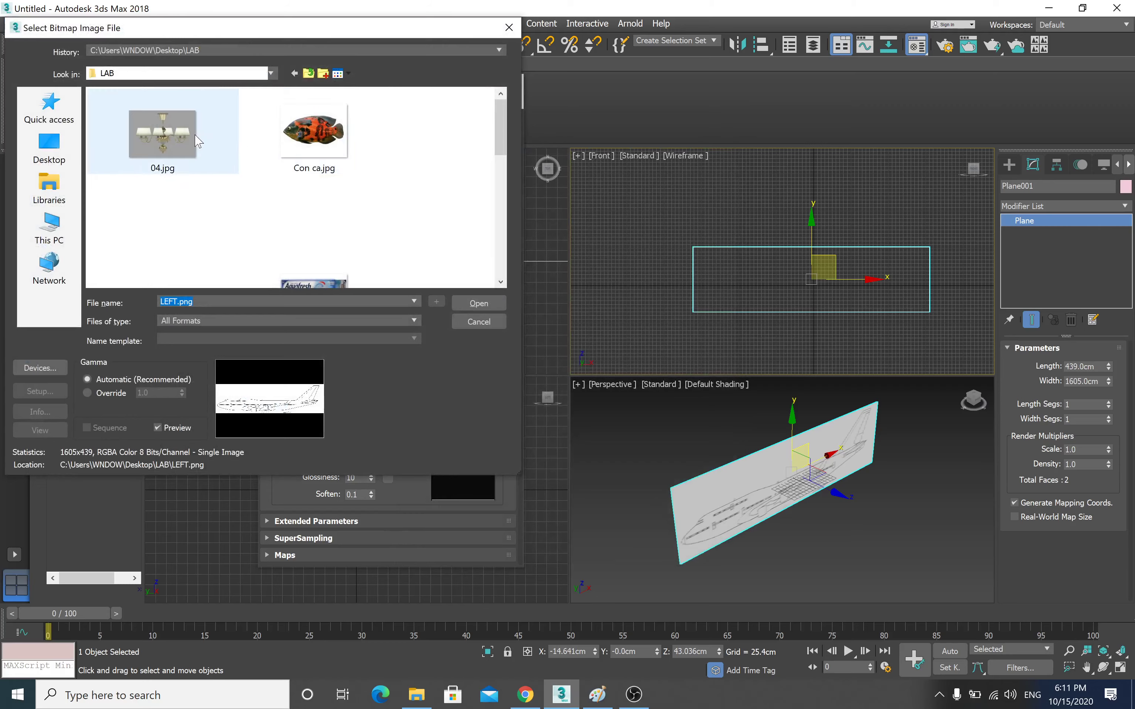
pyautogui.moveTo(493, 137); pyautogui.dragTo(506, 245)
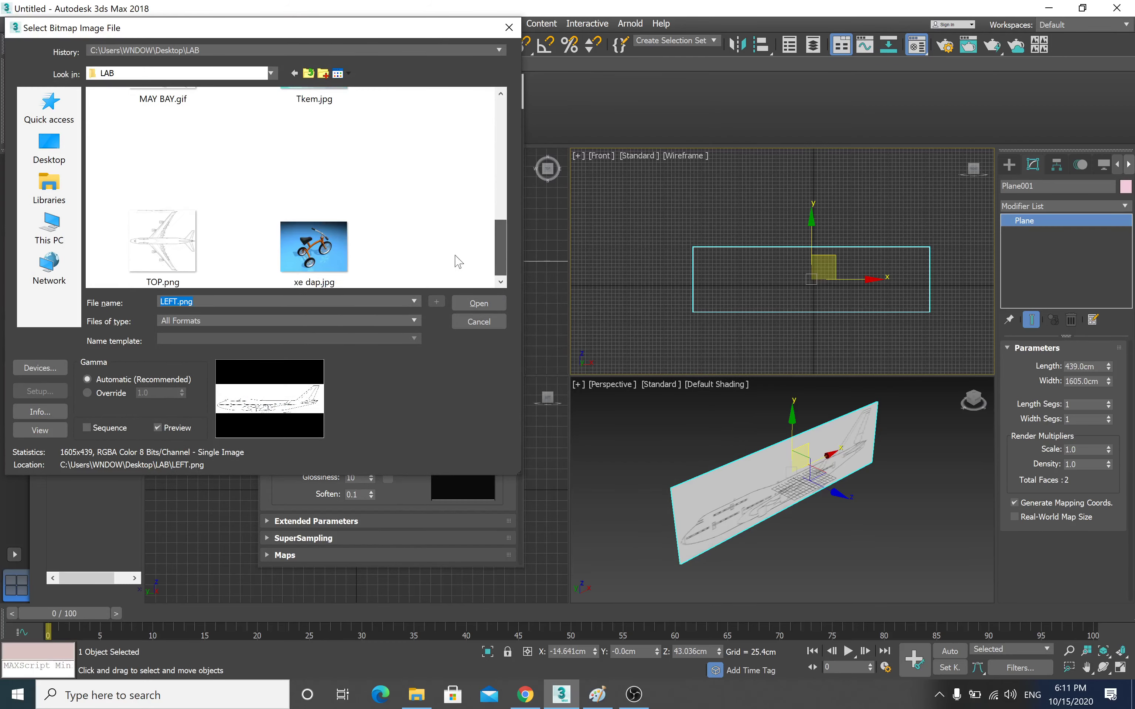
pyautogui.click(205, 261)
pyautogui.doubleClick(161, 244)
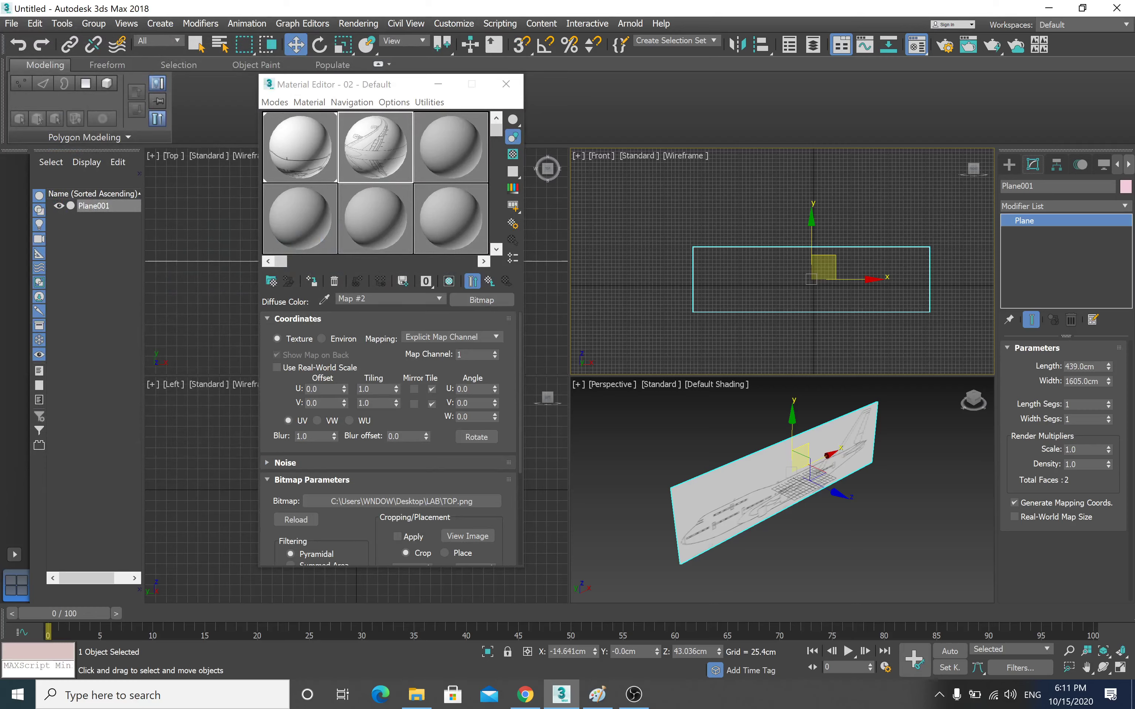
# - Return to each material's parent settings, making the LEFT.png material 2-Sided
pyautogui.click(299, 157)
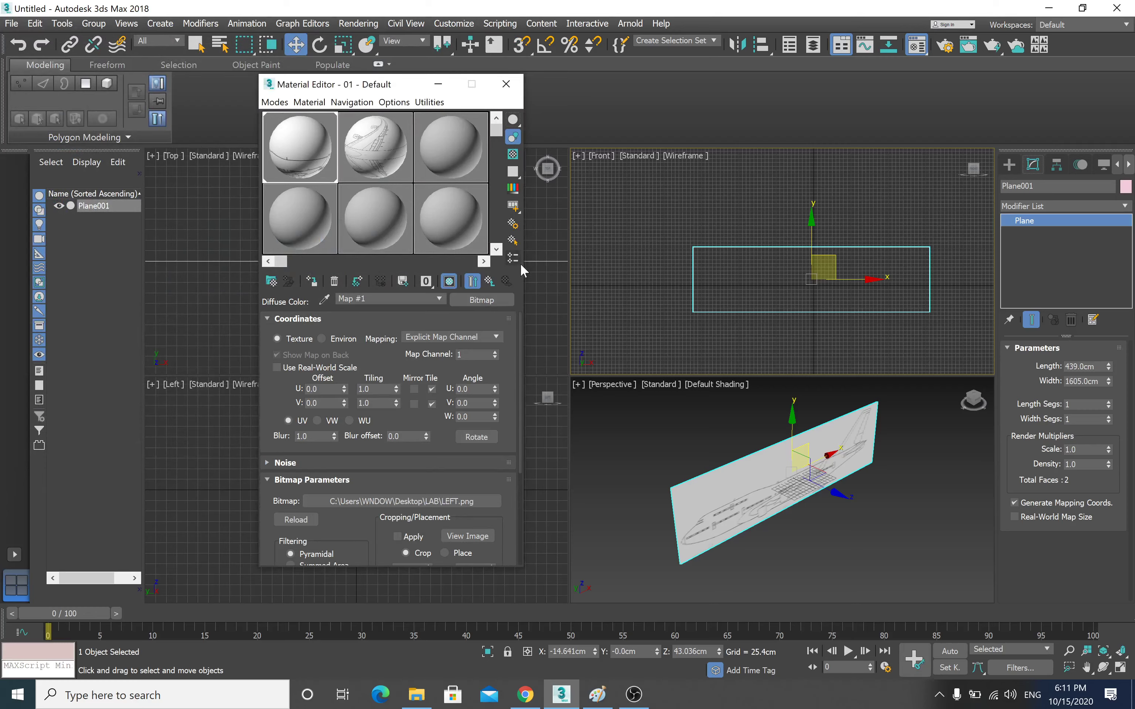
pyautogui.click(487, 282)
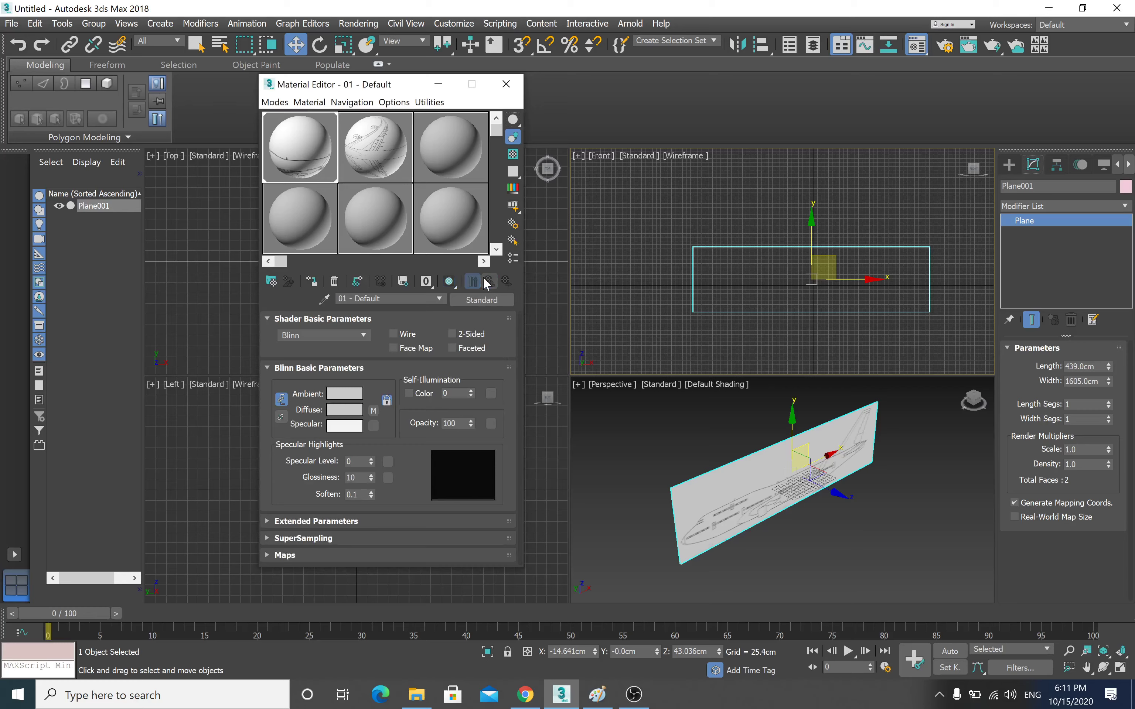
pyautogui.click(386, 134)
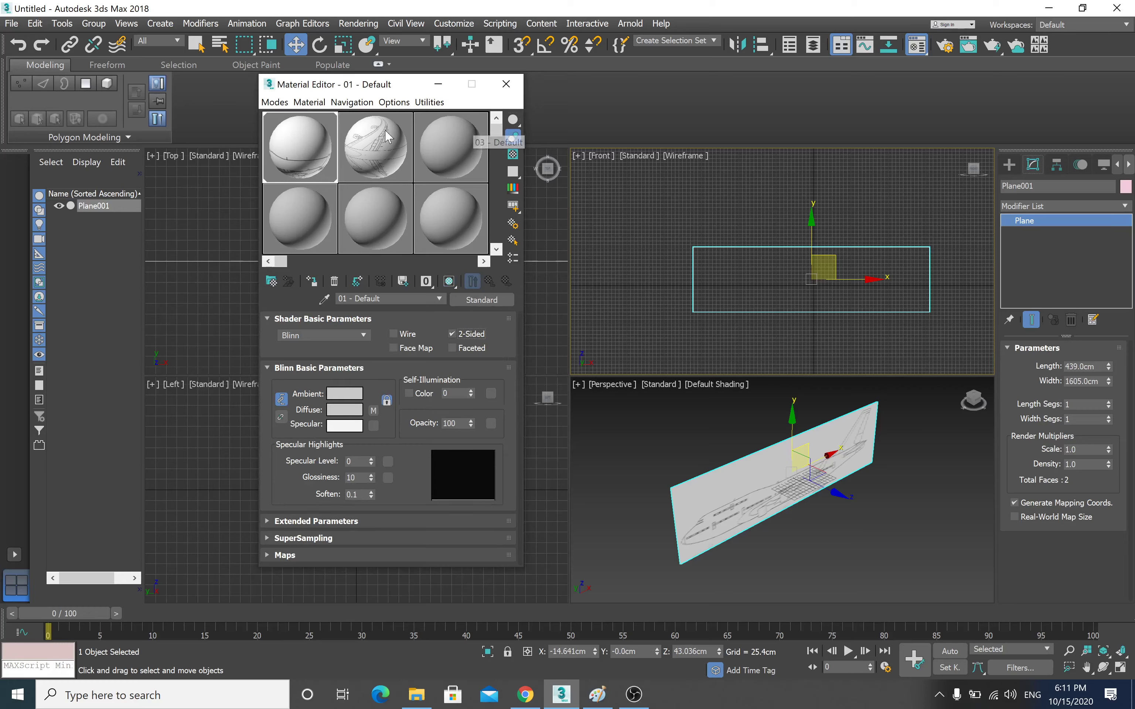
pyautogui.click(490, 281)
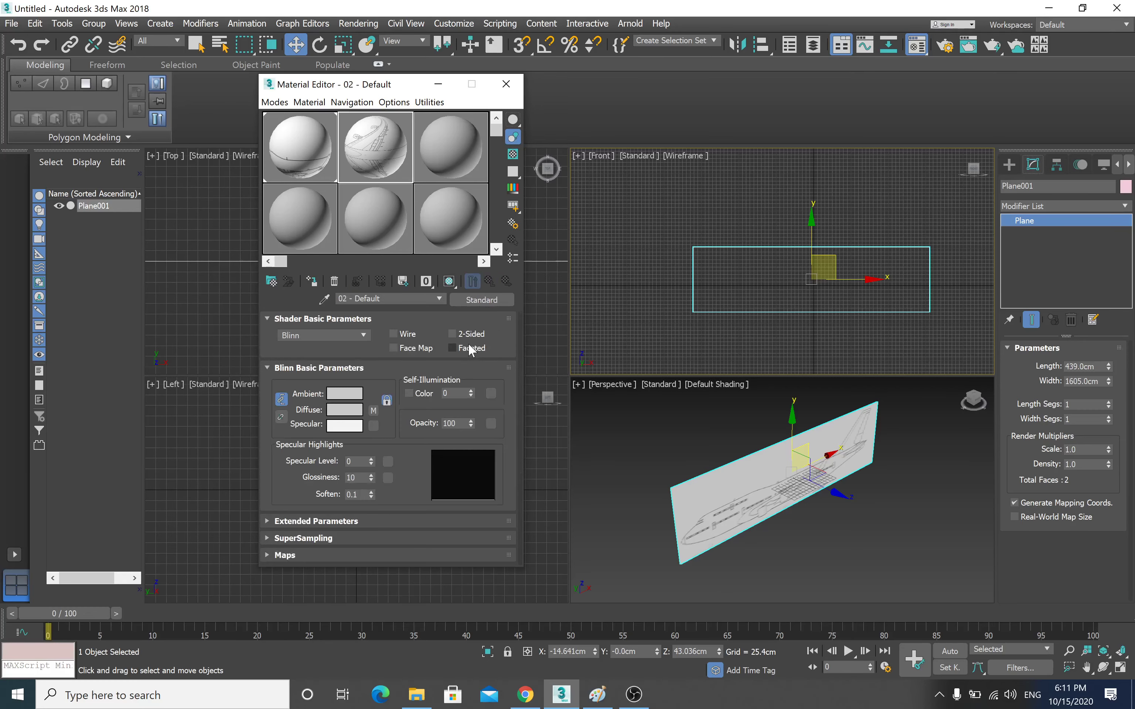
# - Close the Material Editor and set the Front viewport to Default Shading
pyautogui.click(505, 84)
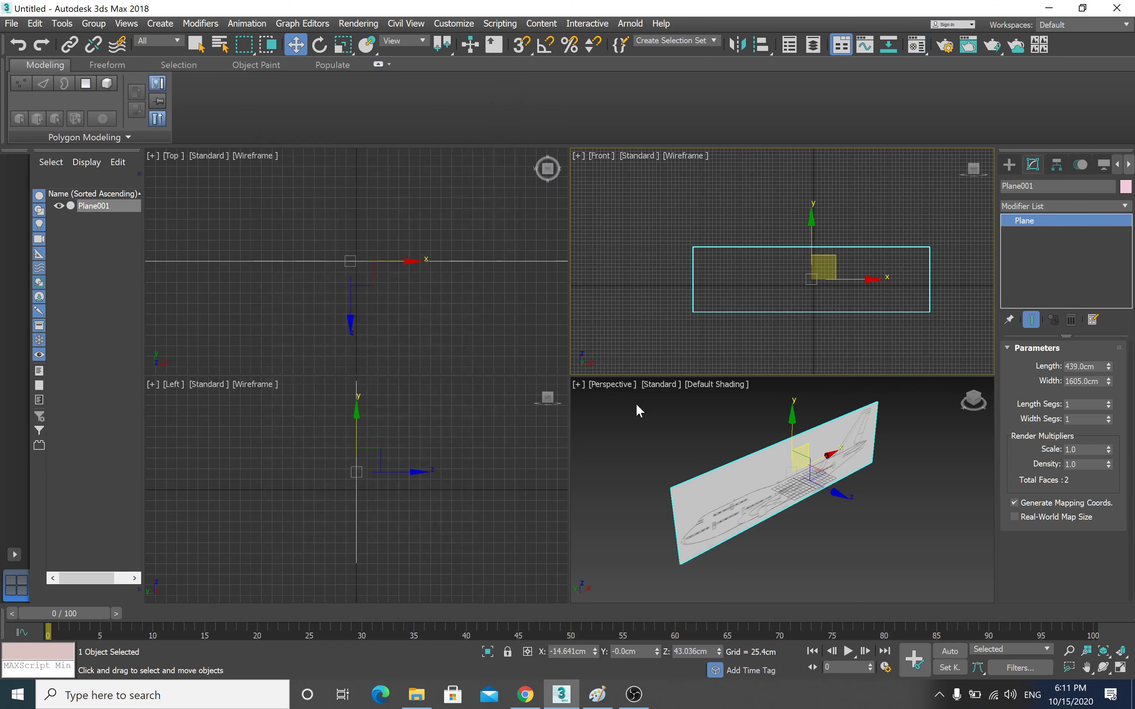
pyautogui.rightClick(636, 409)
pyautogui.click(637, 409)
pyautogui.click(820, 265)
pyautogui.click(670, 156)
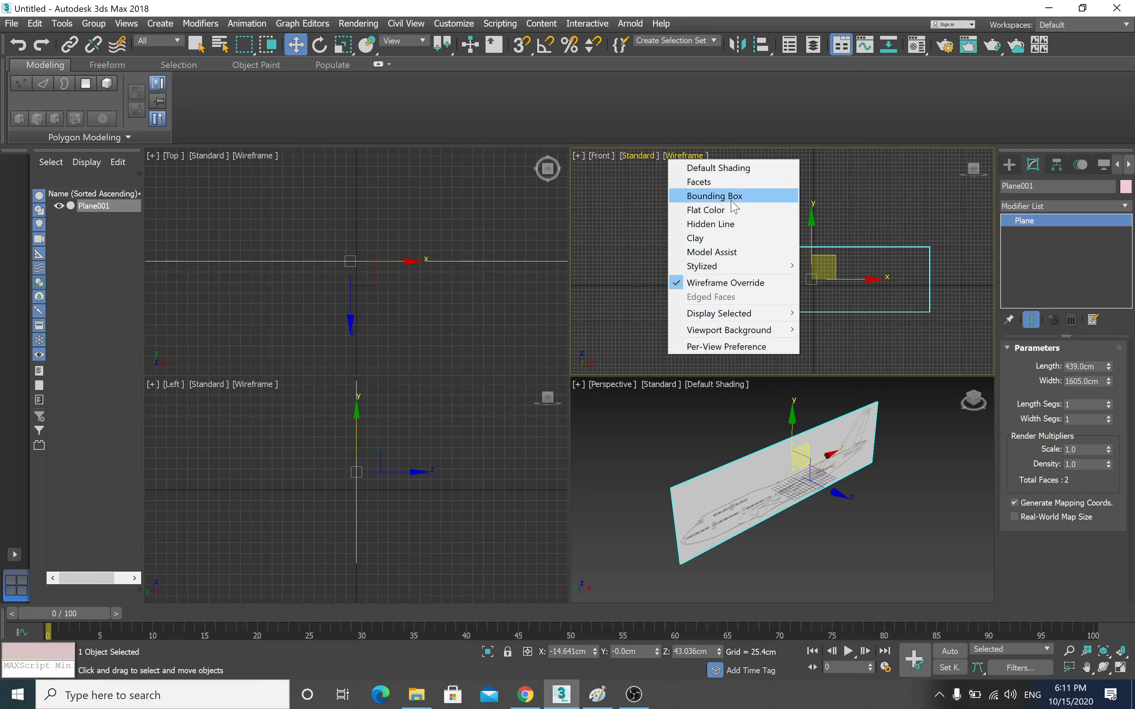
pyautogui.click(721, 168)
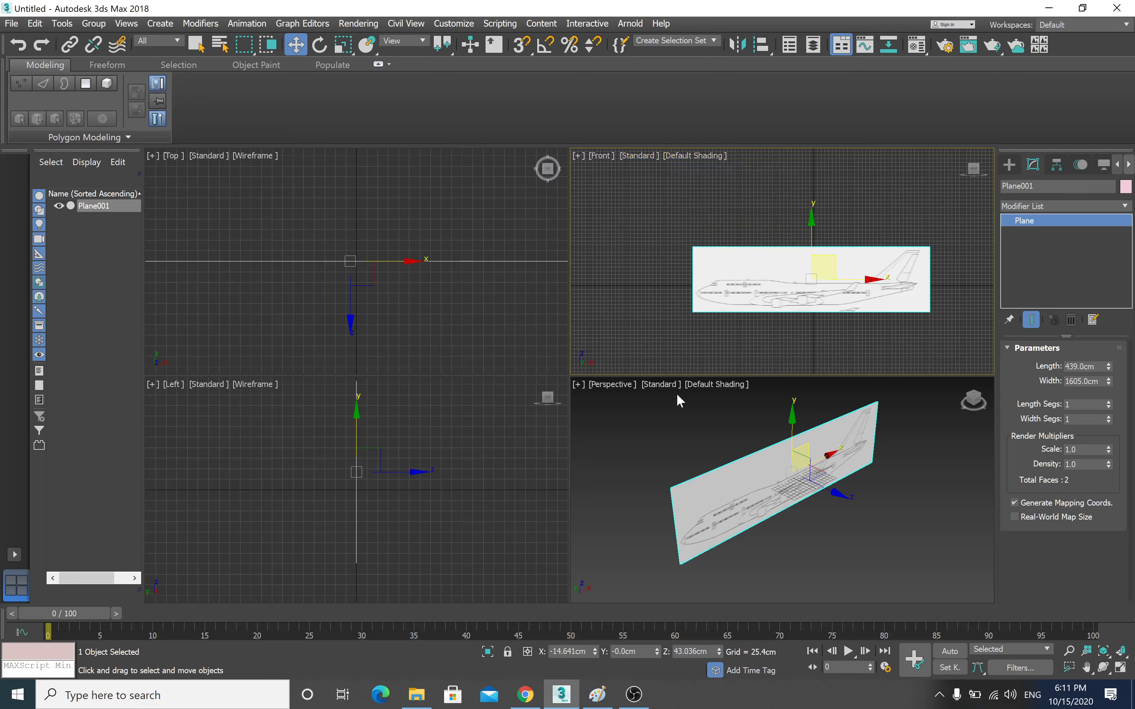
# - Centre the side blueprint plane at X, Y, Z 0 with the Move Transform Type-In
pyautogui.moveTo(795, 278); pyautogui.dragTo(791, 251, button='middle')
pyautogui.moveTo(808, 195); pyautogui.dragTo(811, 165)
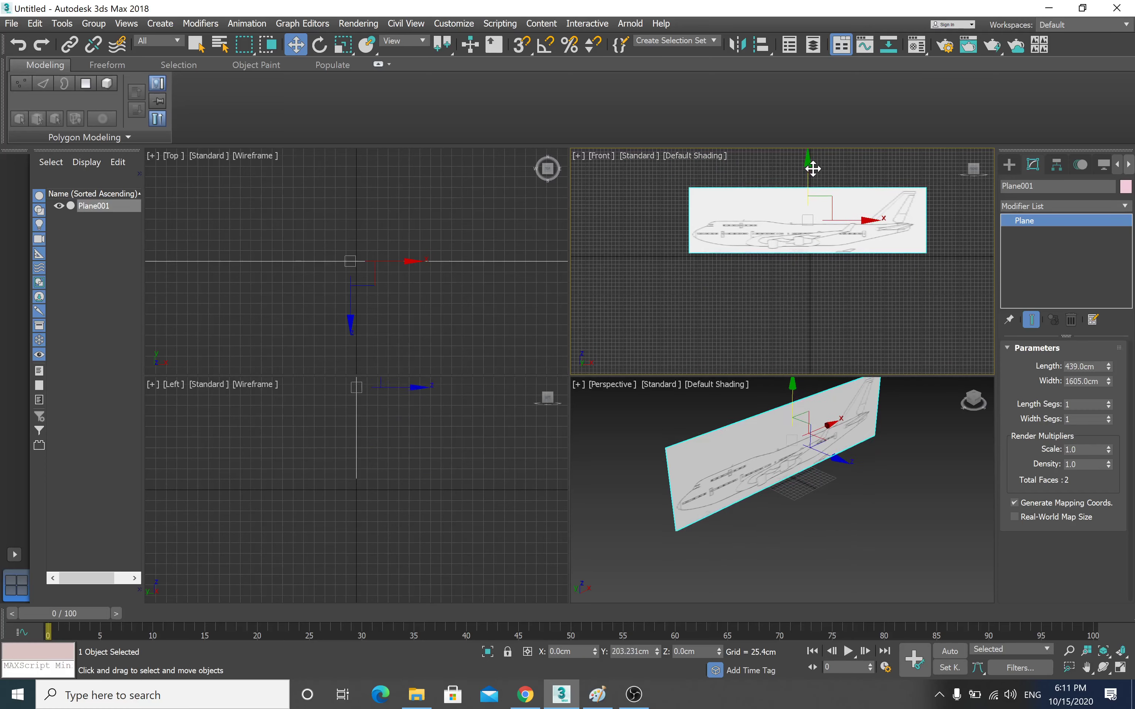
pyautogui.rightClick(295, 44)
pyautogui.click(502, 282)
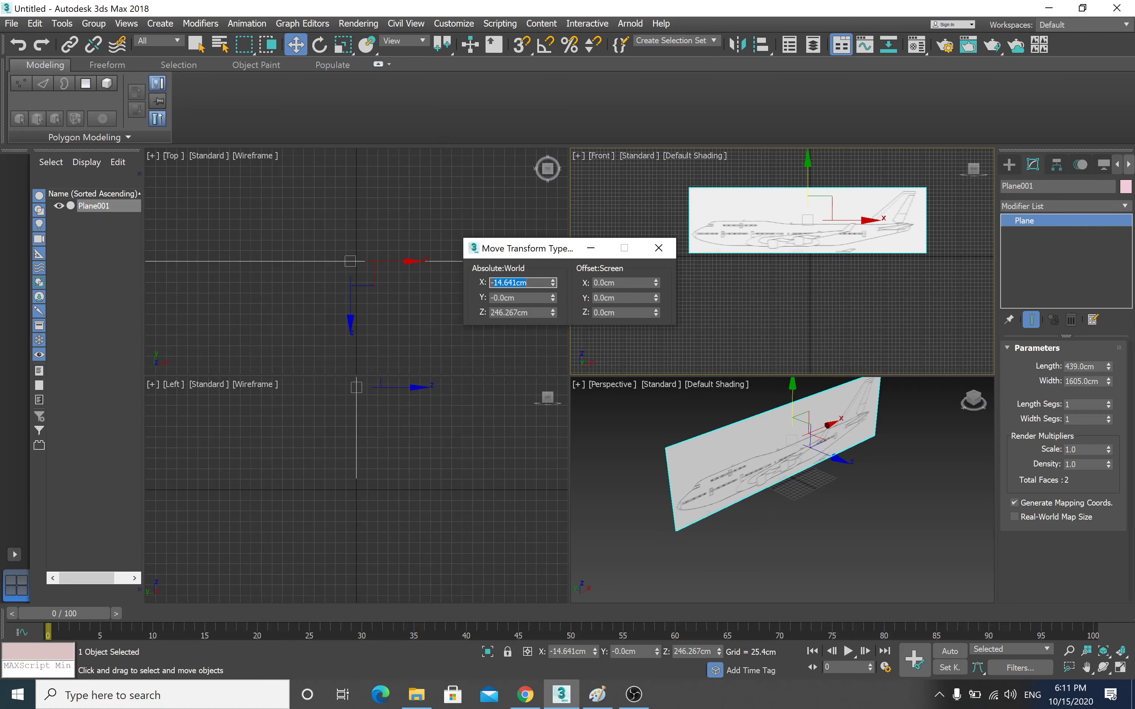
pyautogui.write('0')
pyautogui.press('Tab')
pyautogui.write('0')
pyautogui.press('Tab')
pyautogui.write('0')
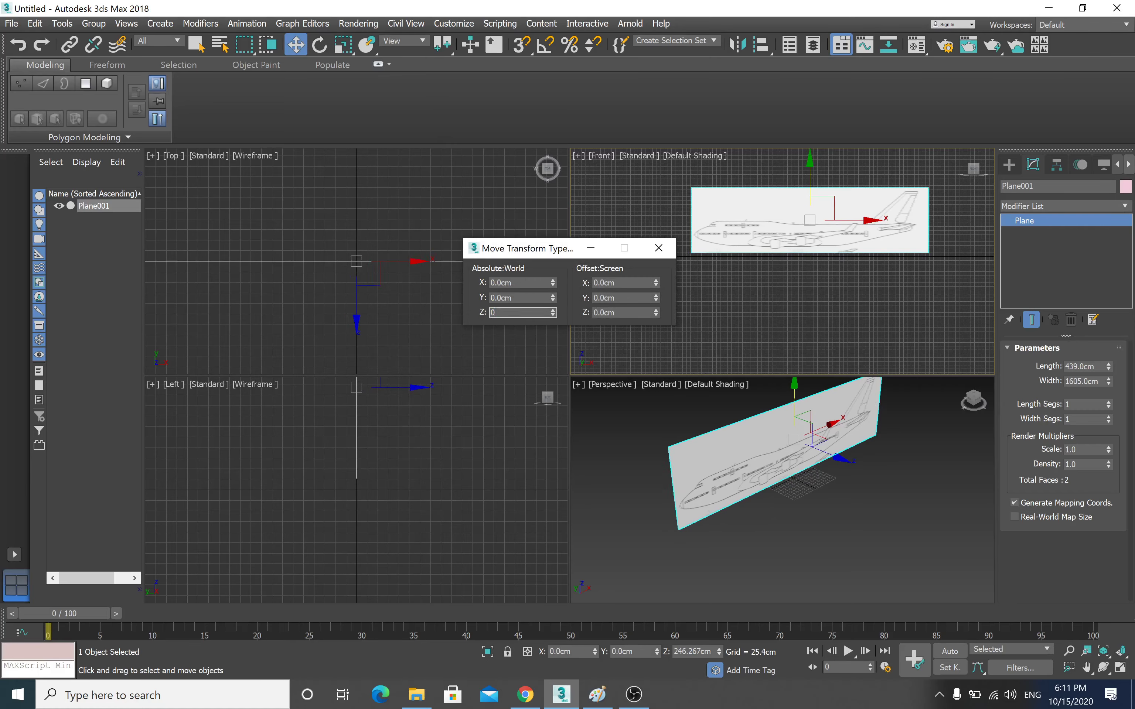
pyautogui.press('Return')
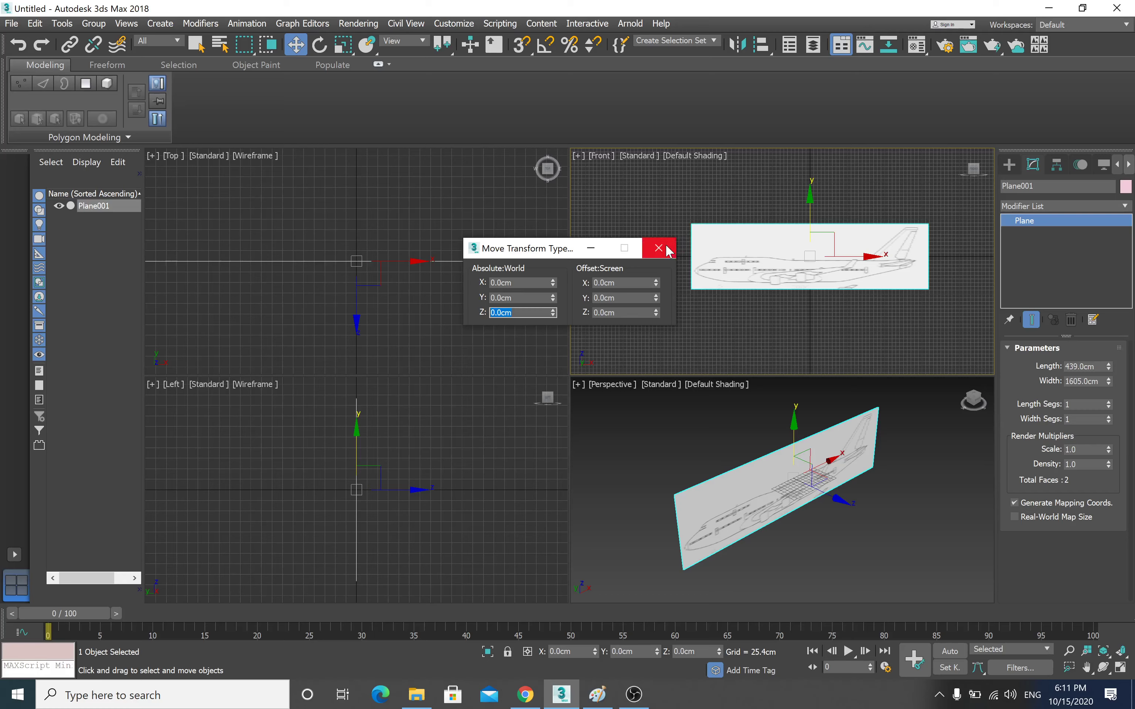
pyautogui.click(659, 248)
# - Raise the side blueprint plane above the grid along Y
pyautogui.moveTo(810, 209); pyautogui.dragTo(806, 174)
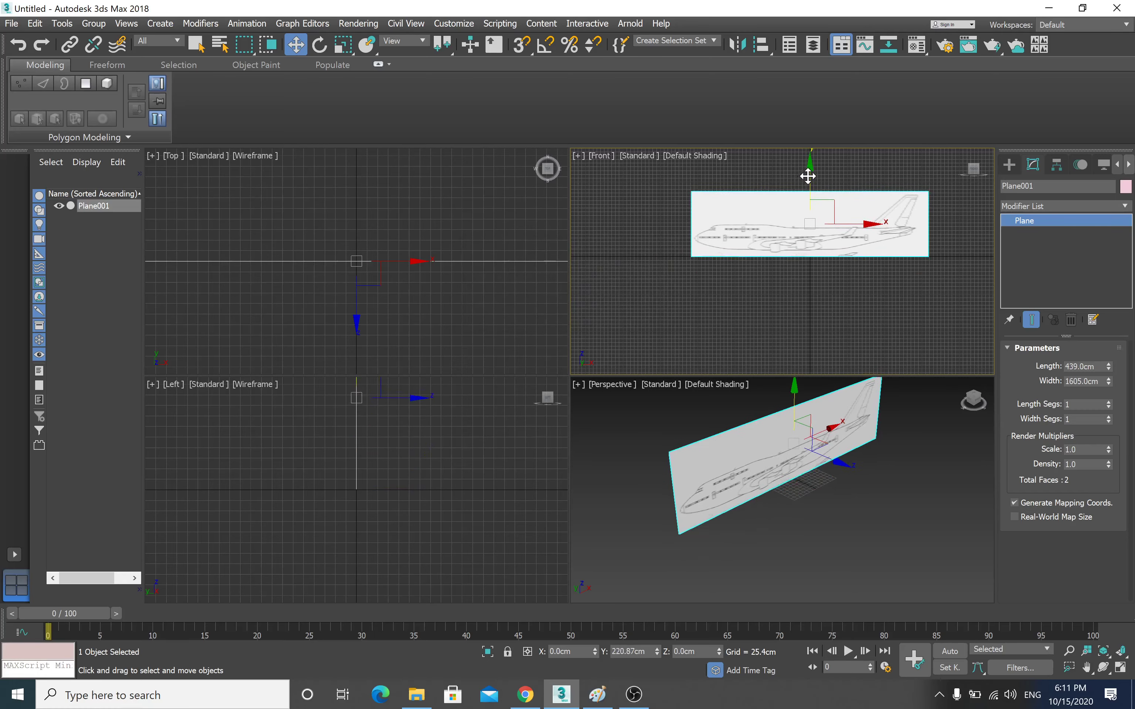
pyautogui.moveTo(695, 423); pyautogui.dragTo(685, 458, button='middle')
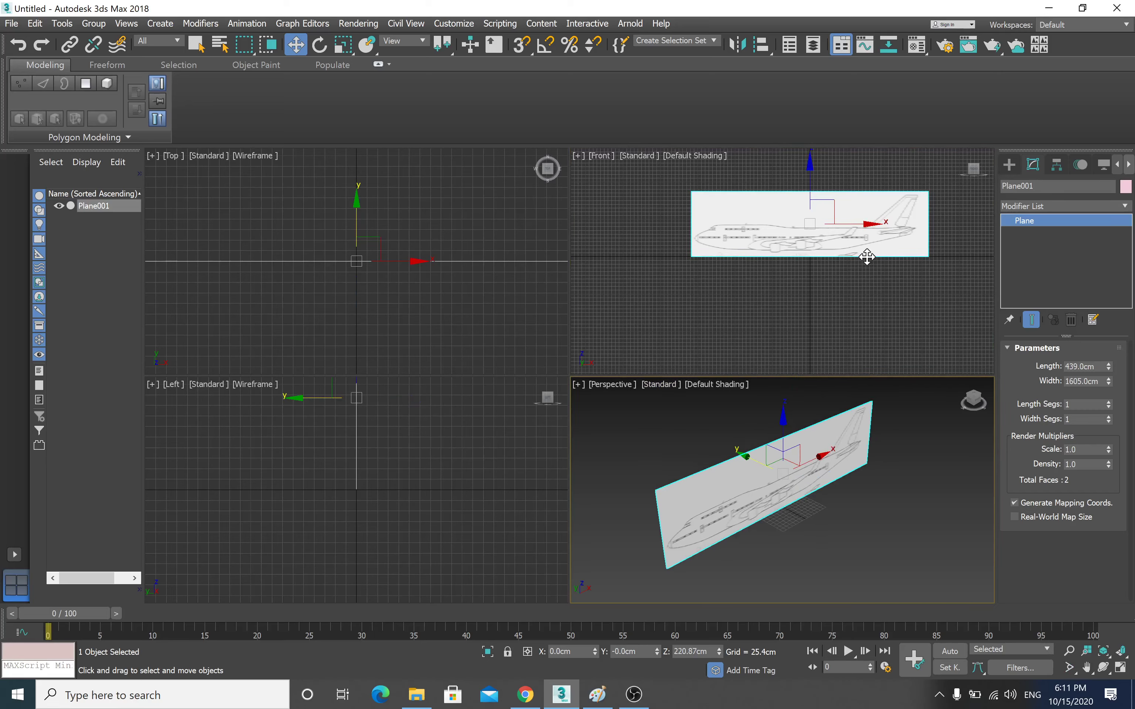
pyautogui.hotkey('alt', 'Tab')
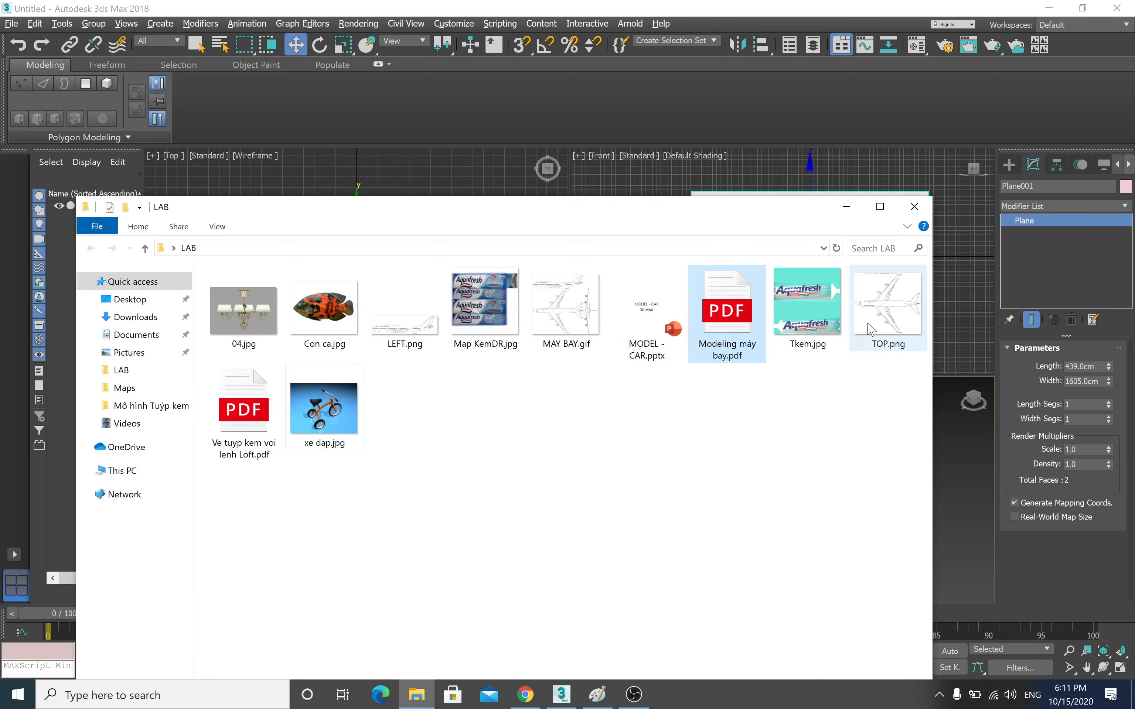
pyautogui.moveTo(886, 305)
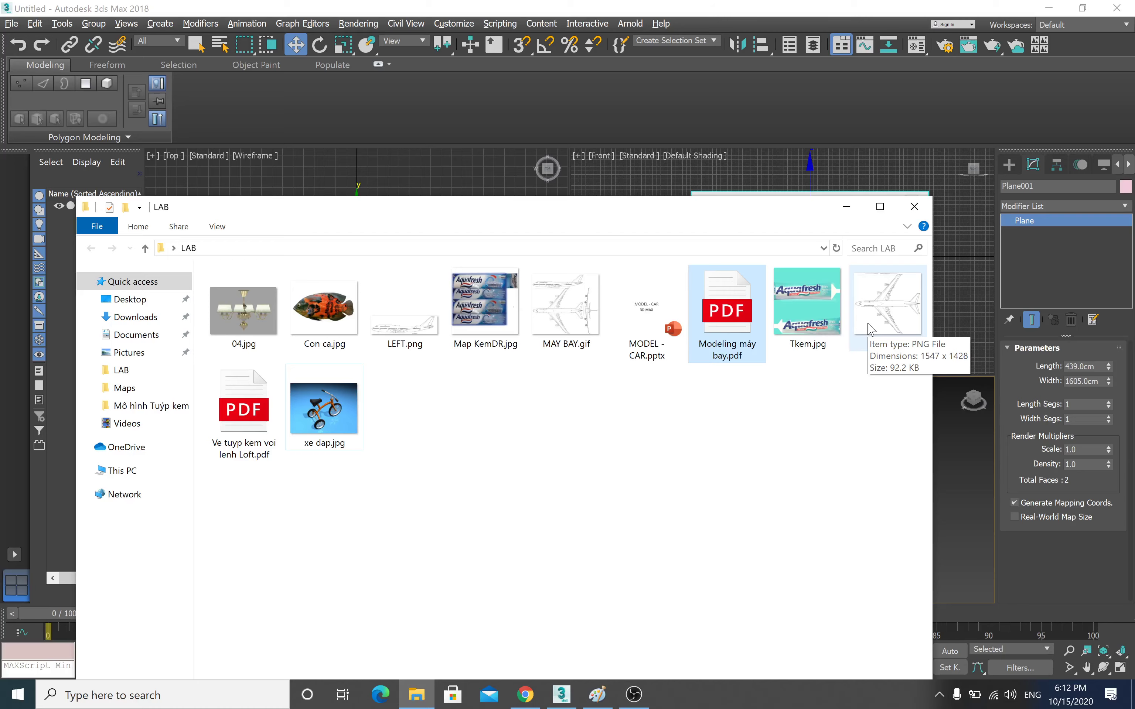
pyautogui.hotkey('alt', 'Tab')
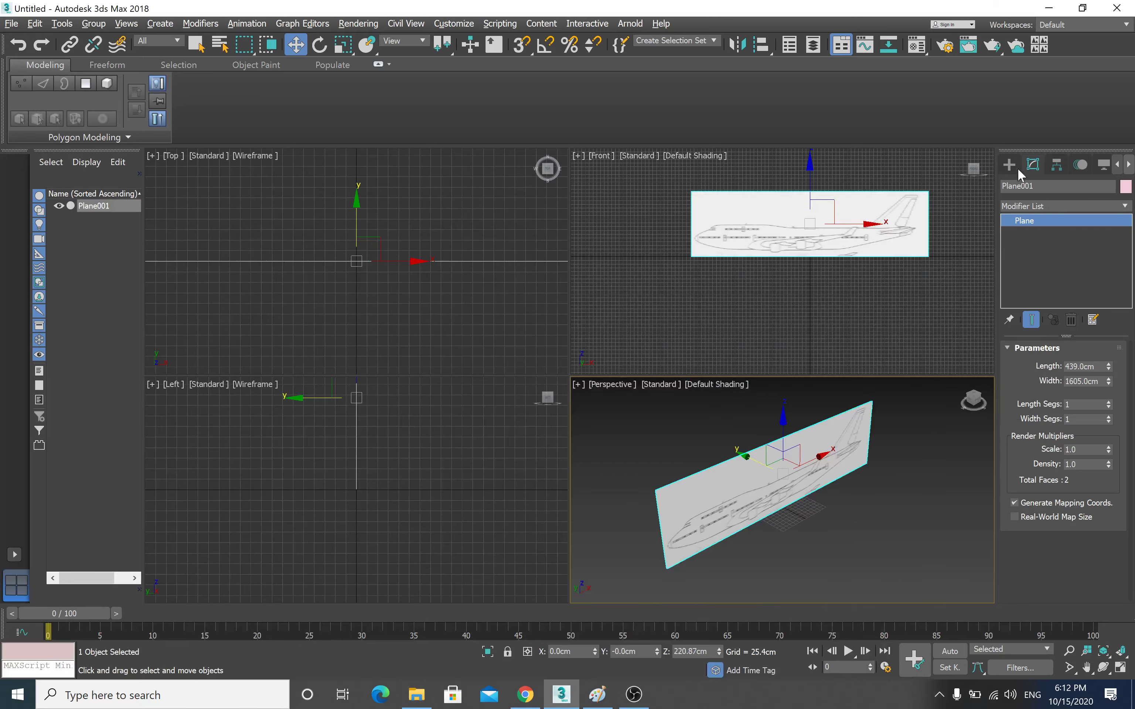
pyautogui.click(1015, 162)
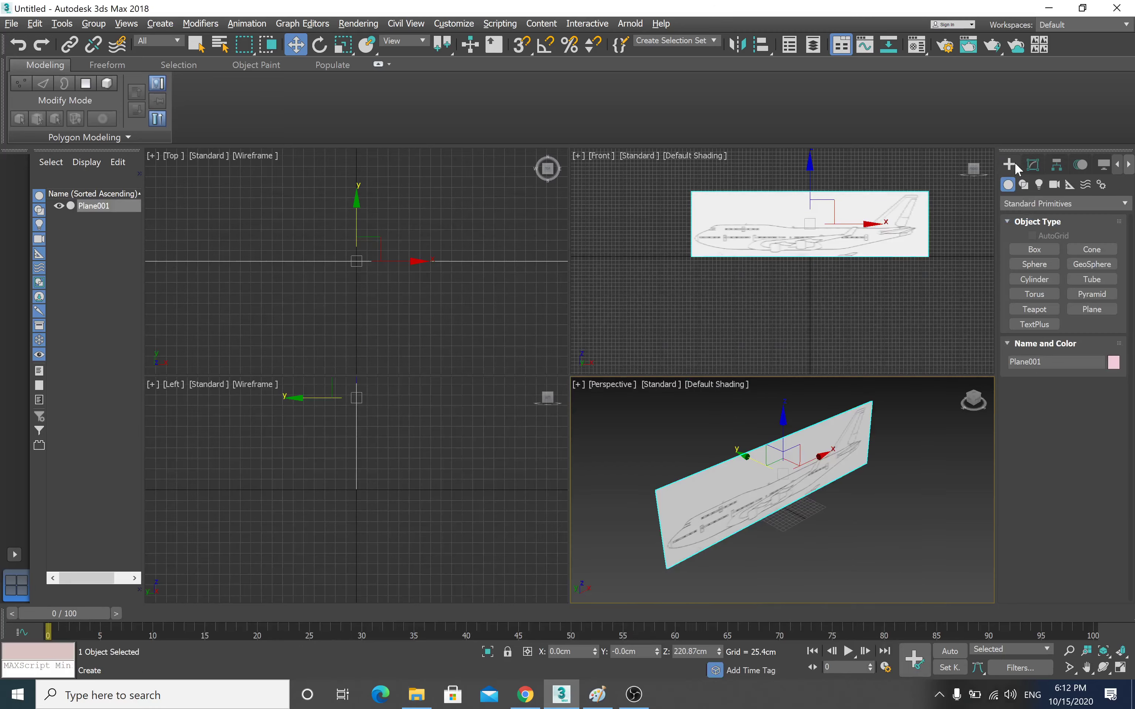
# - Draw a new flat Plane on the ground in the Top viewport
pyautogui.click(1100, 313)
pyautogui.moveTo(286, 237); pyautogui.dragTo(352, 266, button='middle')
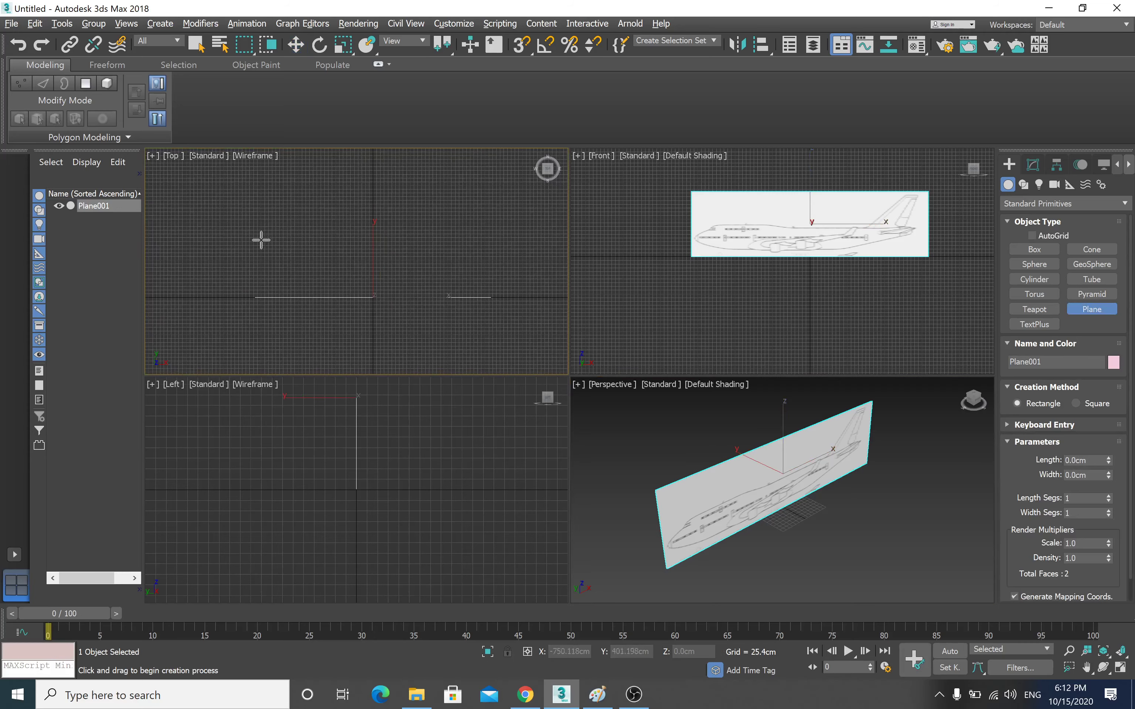
pyautogui.moveTo(247, 243); pyautogui.dragTo(491, 348)
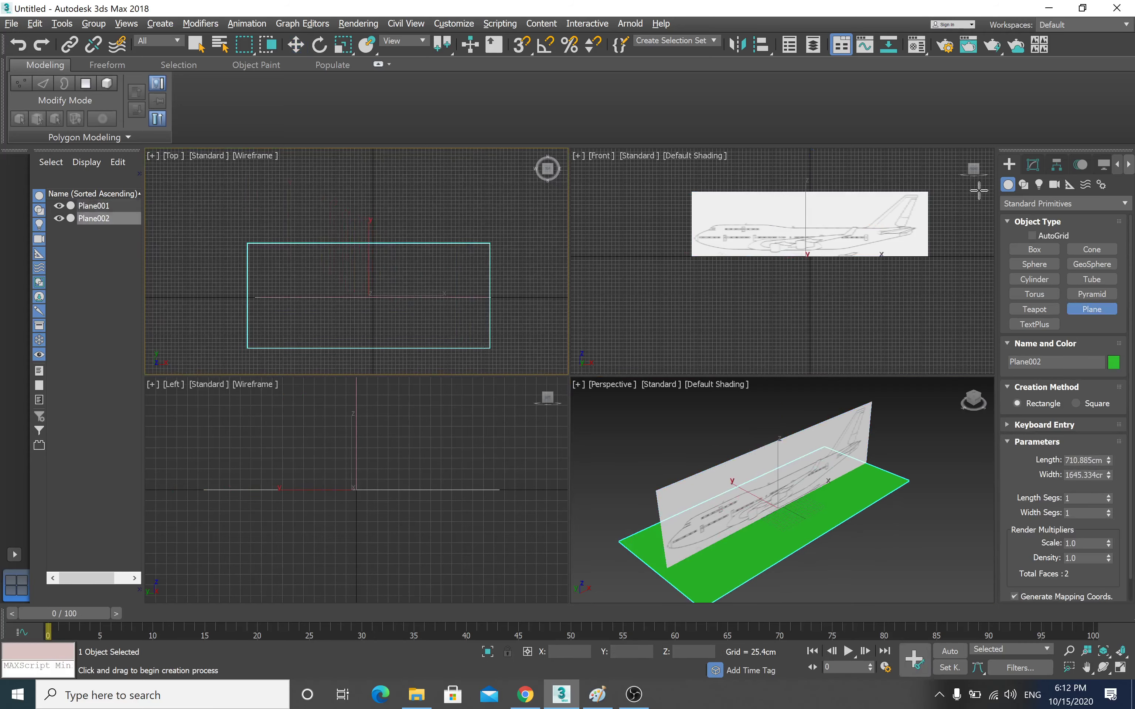
# - Set the new plane's Length to 1547cm, matching TOP.png's pixel dimensions
pyautogui.click(1033, 164)
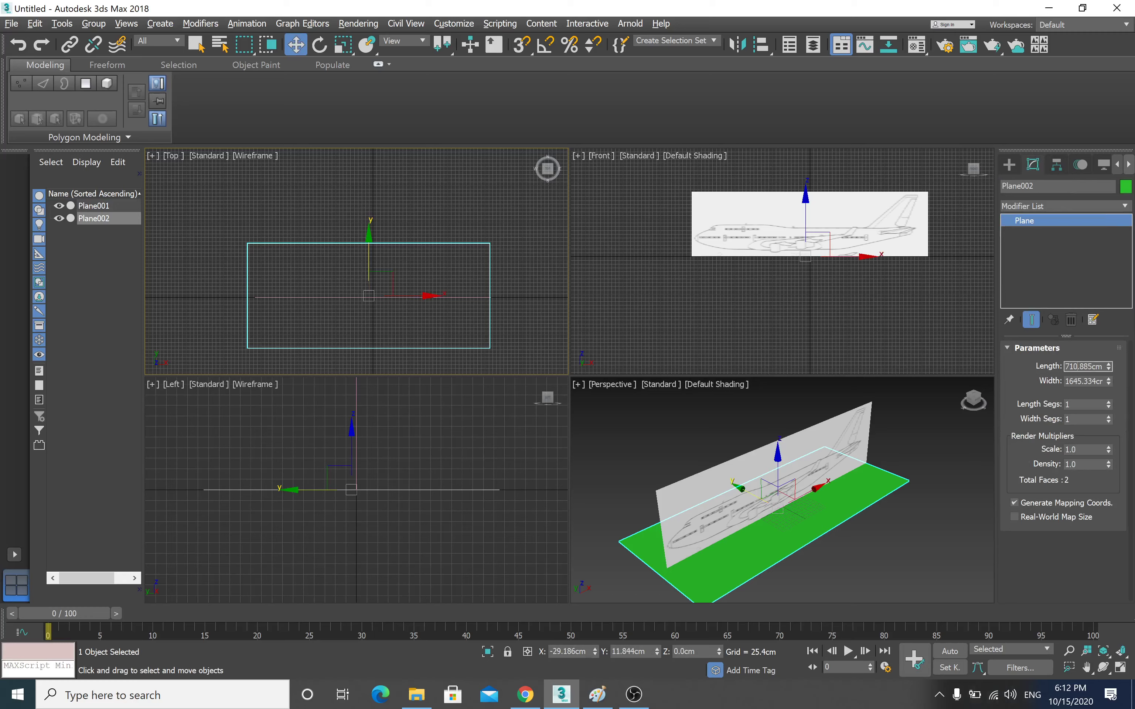
pyautogui.doubleClick(1068, 366)
pyautogui.write('1547')
pyautogui.press('Tab')
pyautogui.click(416, 694)
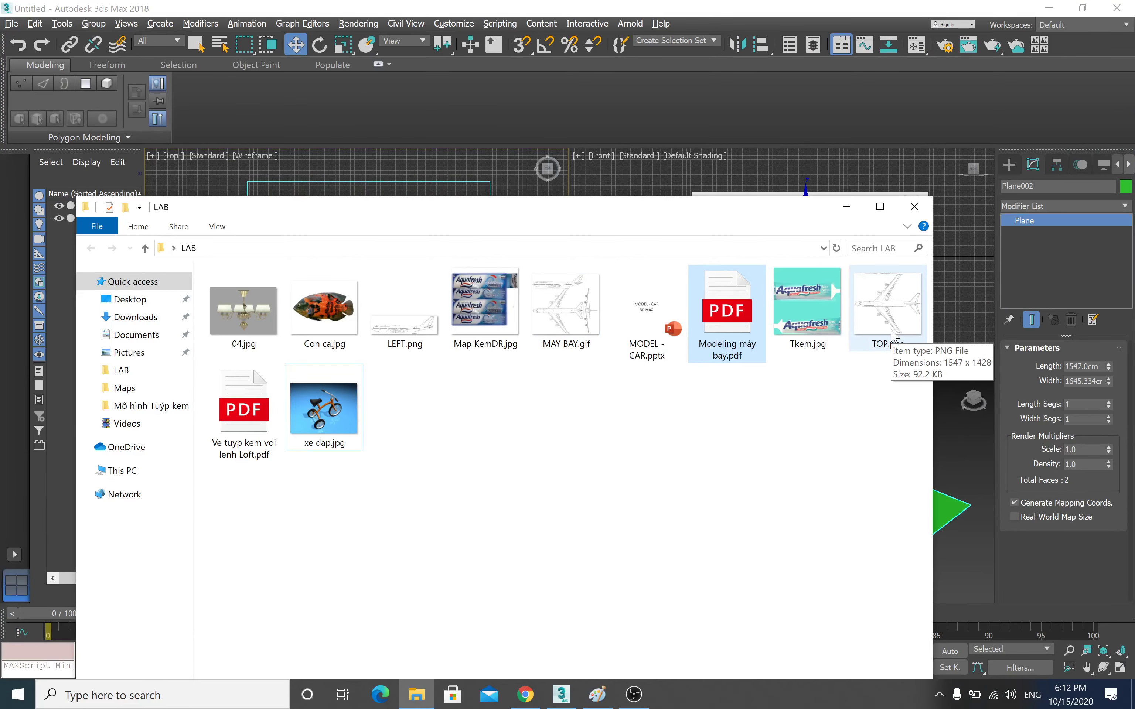
pyautogui.hotkey('alt', 'Tab')
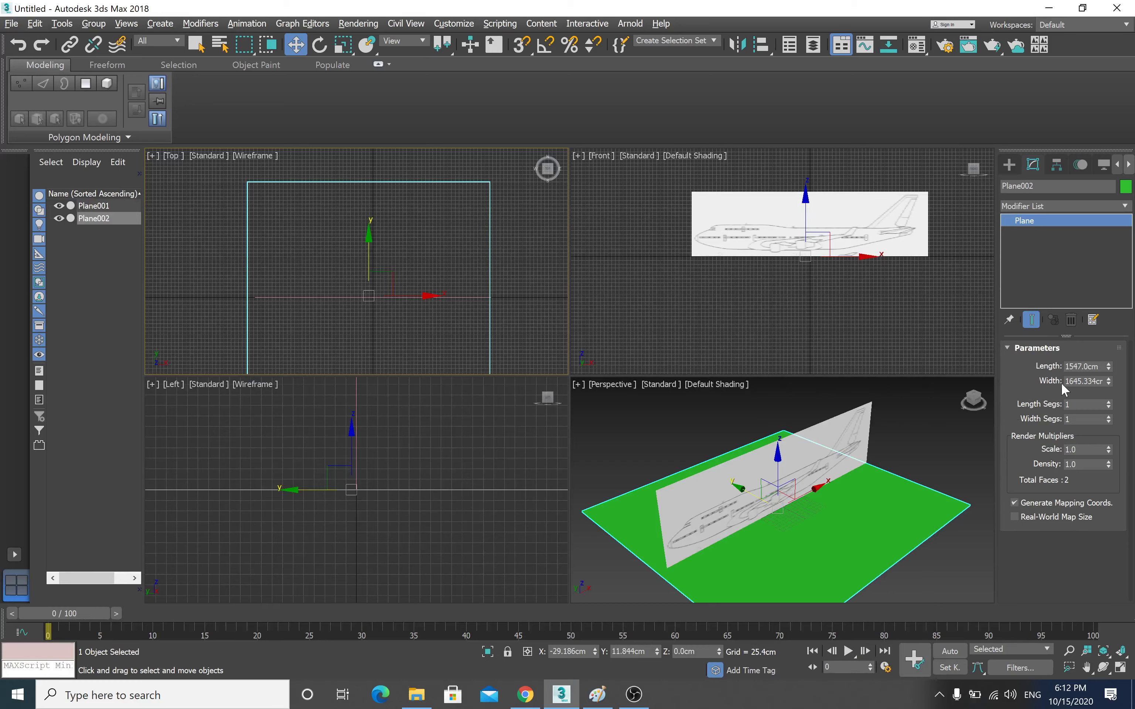
# - Set Plane002's Width to 1428cm and view both planes in a maximized Perspective view
pyautogui.doubleClick(1072, 381)
pyautogui.write('1428')
pyautogui.press('Return')
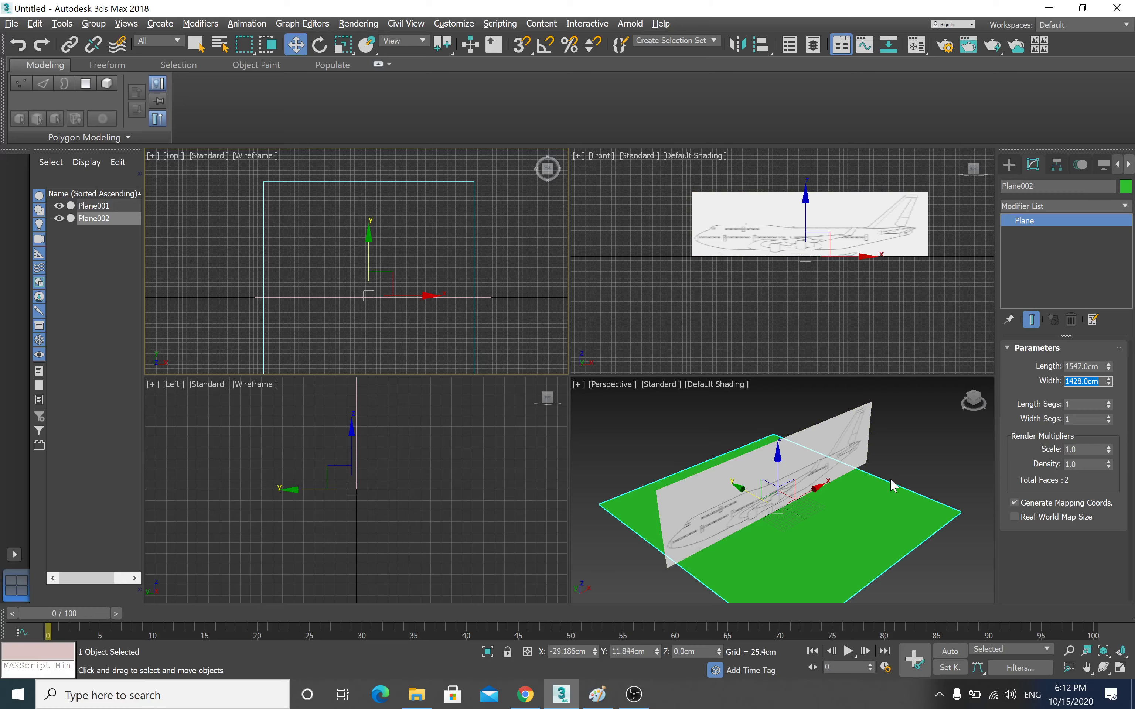
pyautogui.moveTo(893, 485); pyautogui.dragTo(903, 460, button='middle')
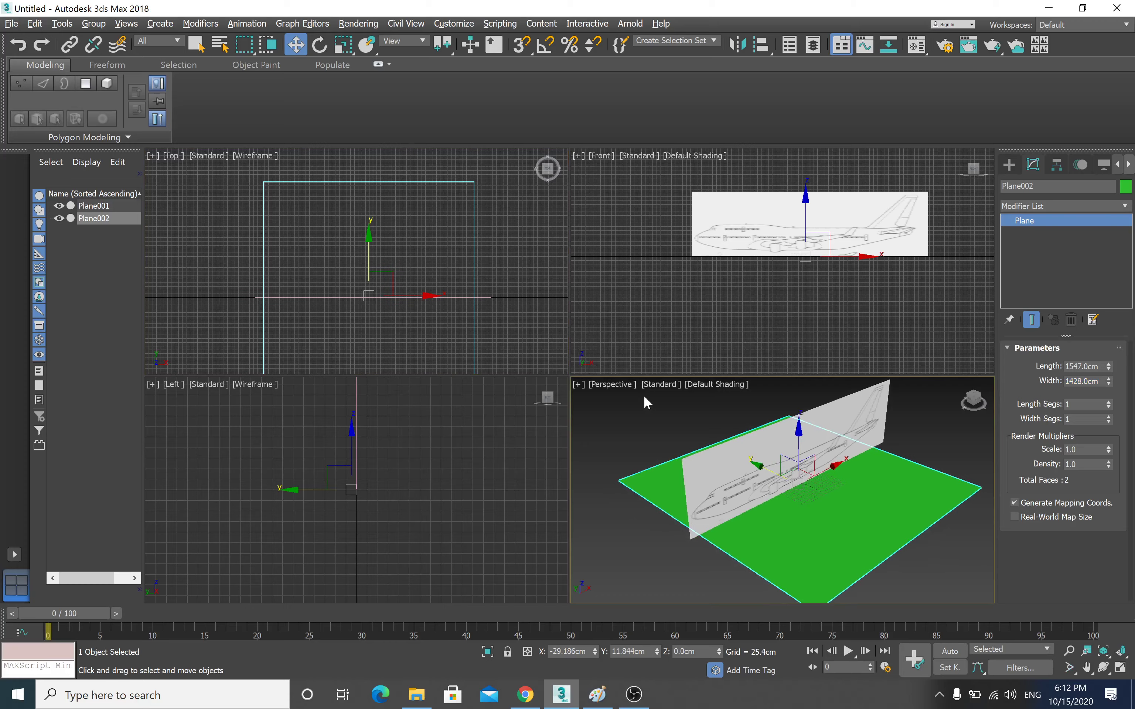
pyautogui.hotkey('alt', 'w')
pyautogui.moveTo(618, 403)
pyautogui.keyDown('alt'); pyautogui.mouseDown(button='middle')
pyautogui.moveTo(665, 394)
pyautogui.moveTo(610, 400)
pyautogui.mouseUp(button='middle'); pyautogui.keyUp('alt')
# - Open the Rotate Transform Type-In with Angle Snap on and roughly rotate Plane002
pyautogui.click(321, 47)
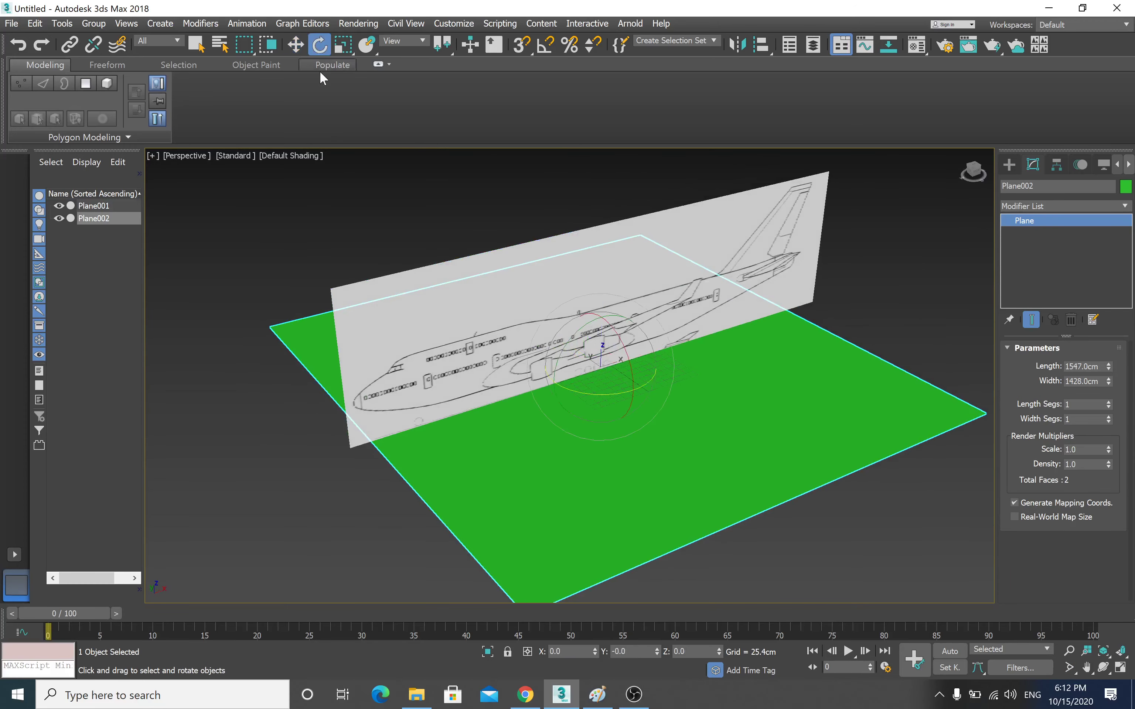
pyautogui.rightClick(318, 47)
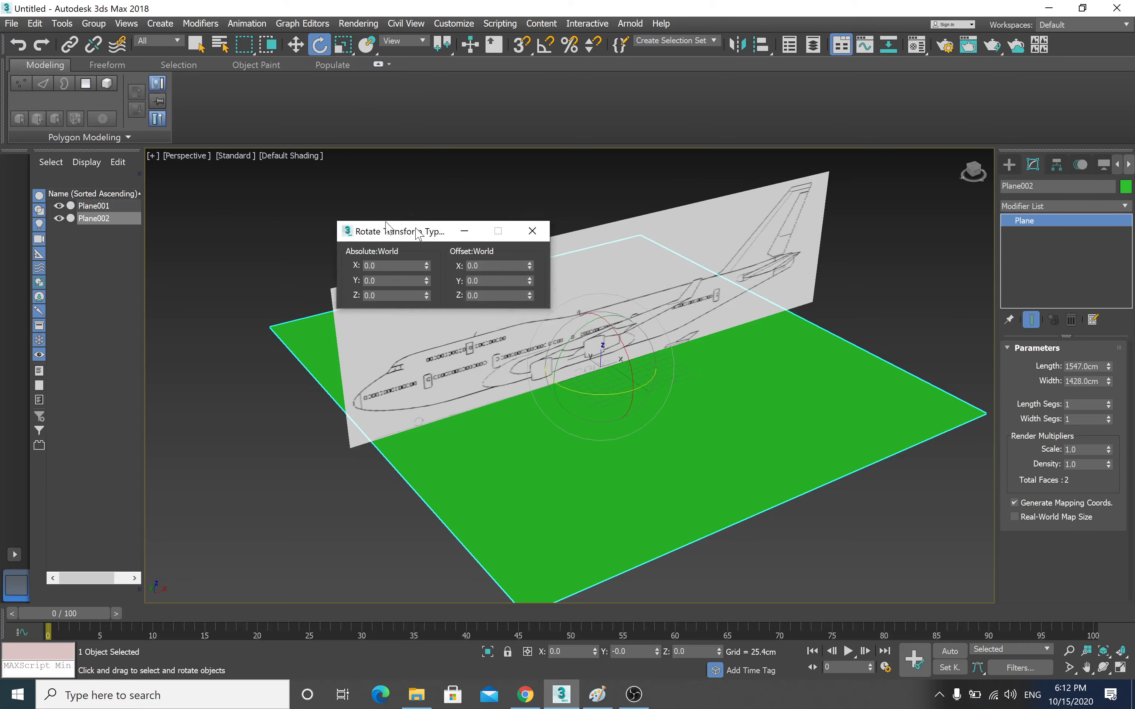
pyautogui.moveTo(415, 233); pyautogui.dragTo(304, 218)
pyautogui.moveTo(582, 392); pyautogui.dragTo(599, 392)
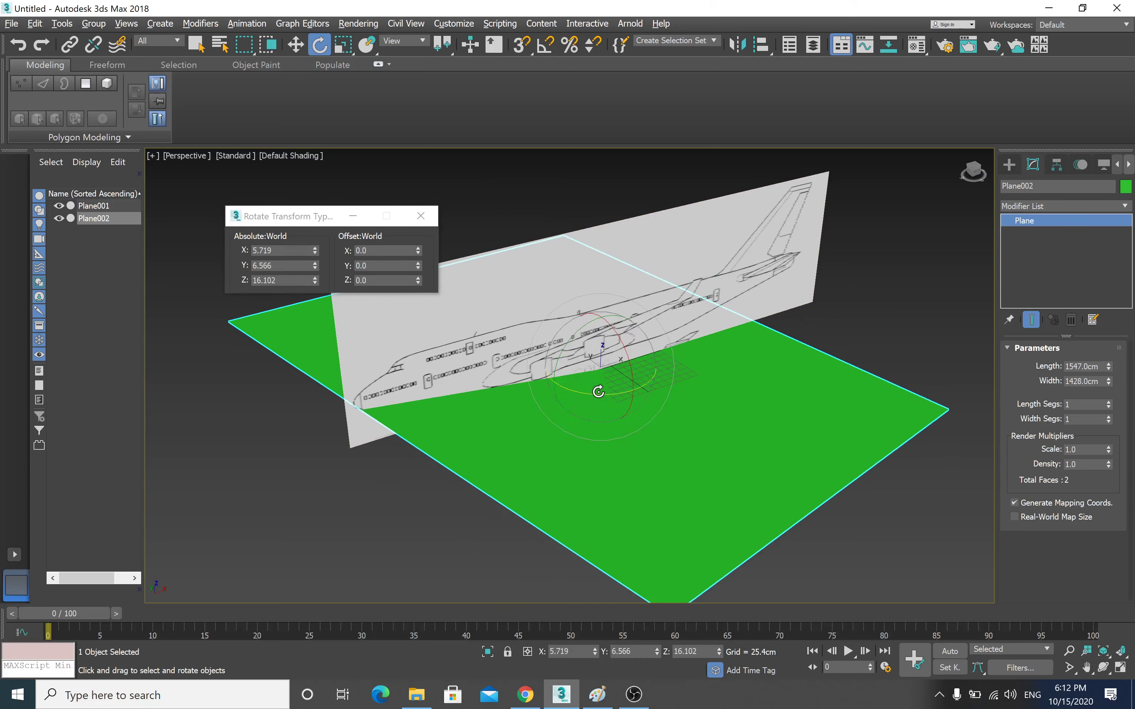
pyautogui.press('q')
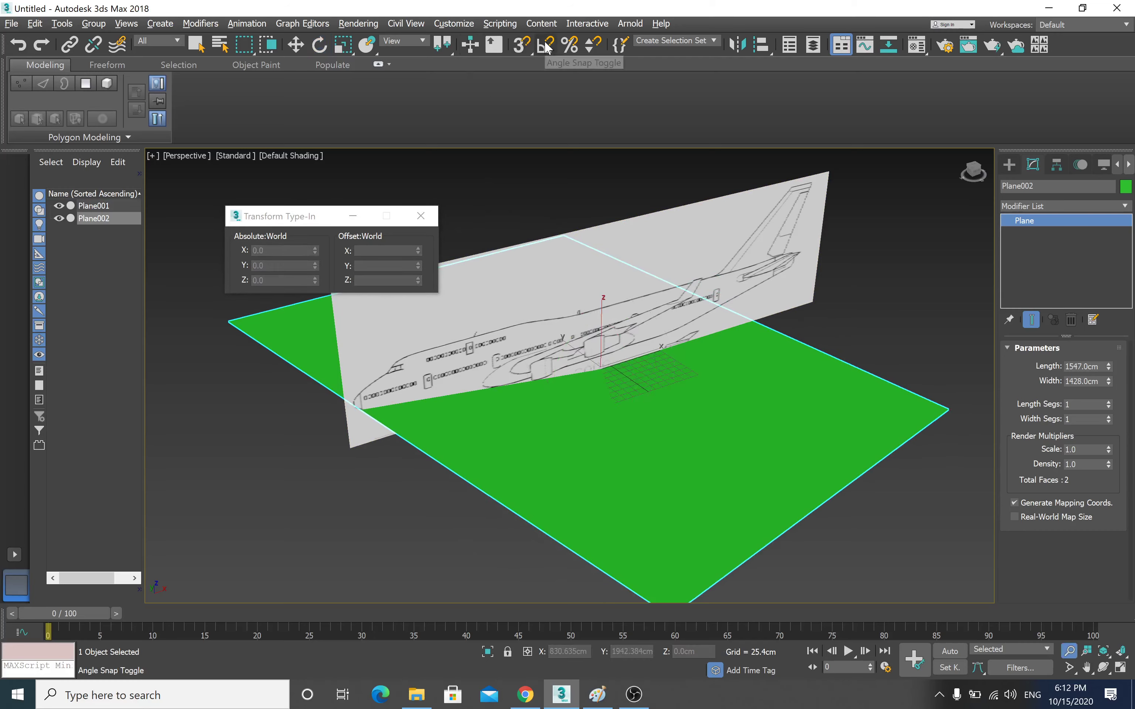
pyautogui.click(546, 47)
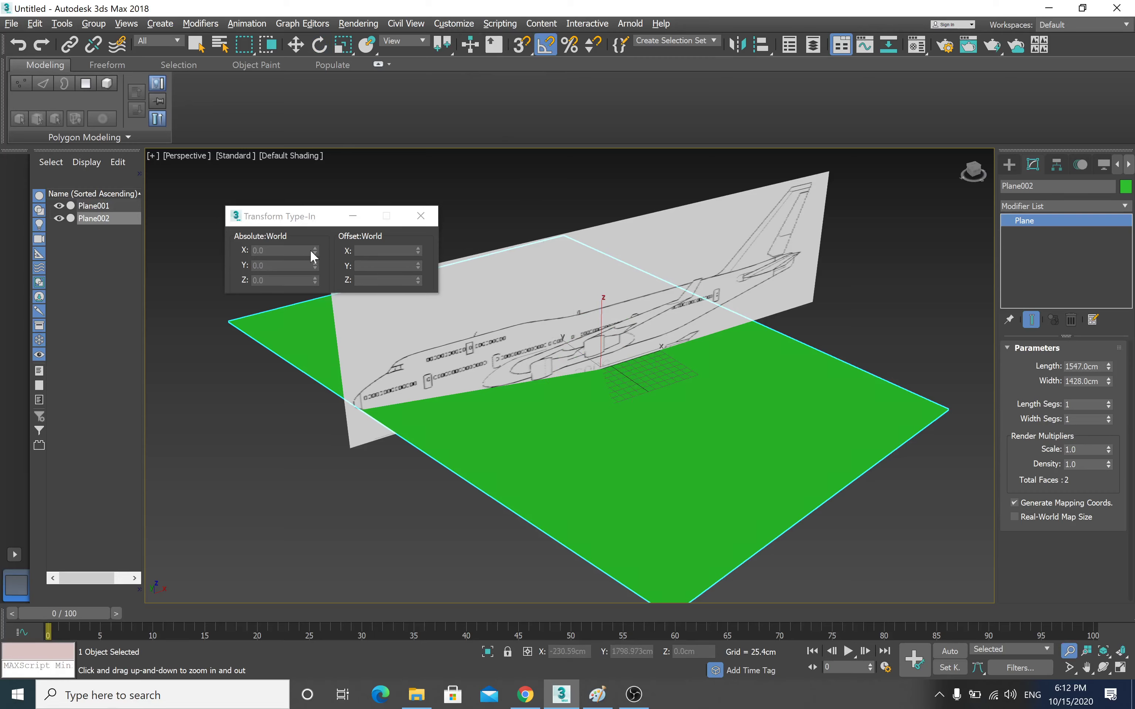
pyautogui.click(298, 261)
pyautogui.click(319, 44)
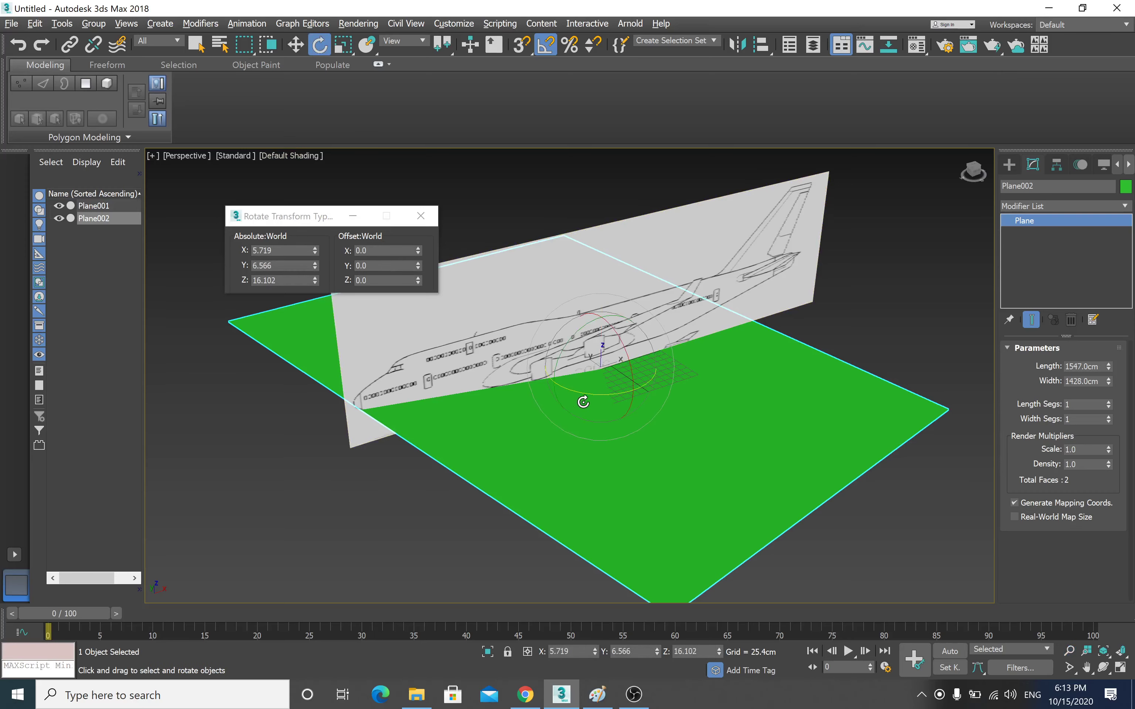
pyautogui.moveTo(315, 280)
pyautogui.mouseDown()
pyautogui.moveTo(316, 266)
pyautogui.moveTo(314, 280)
pyautogui.mouseUp()
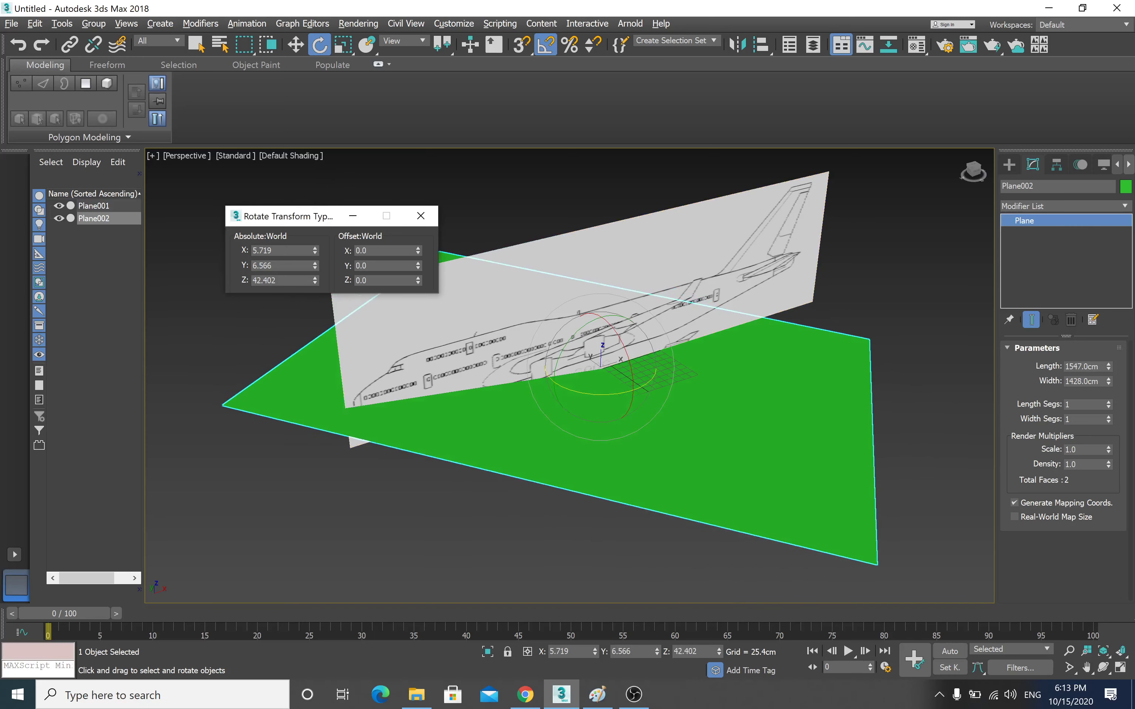
# - Enter X rotation 0 and Z rotation 90 for Plane002
pyautogui.press('Tab')
pyautogui.write('0')
pyautogui.press('Tab')
pyautogui.press('Tab')
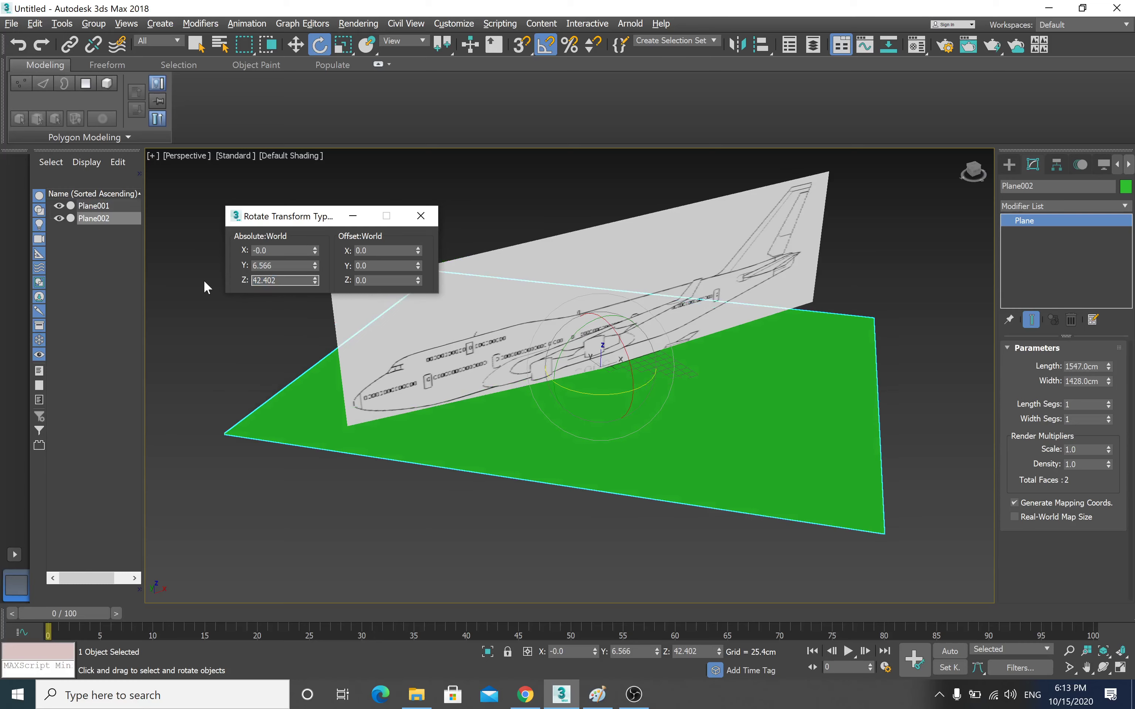
pyautogui.hotkey('ctrl', 'a')
pyautogui.write('9')
pyautogui.press('Return')
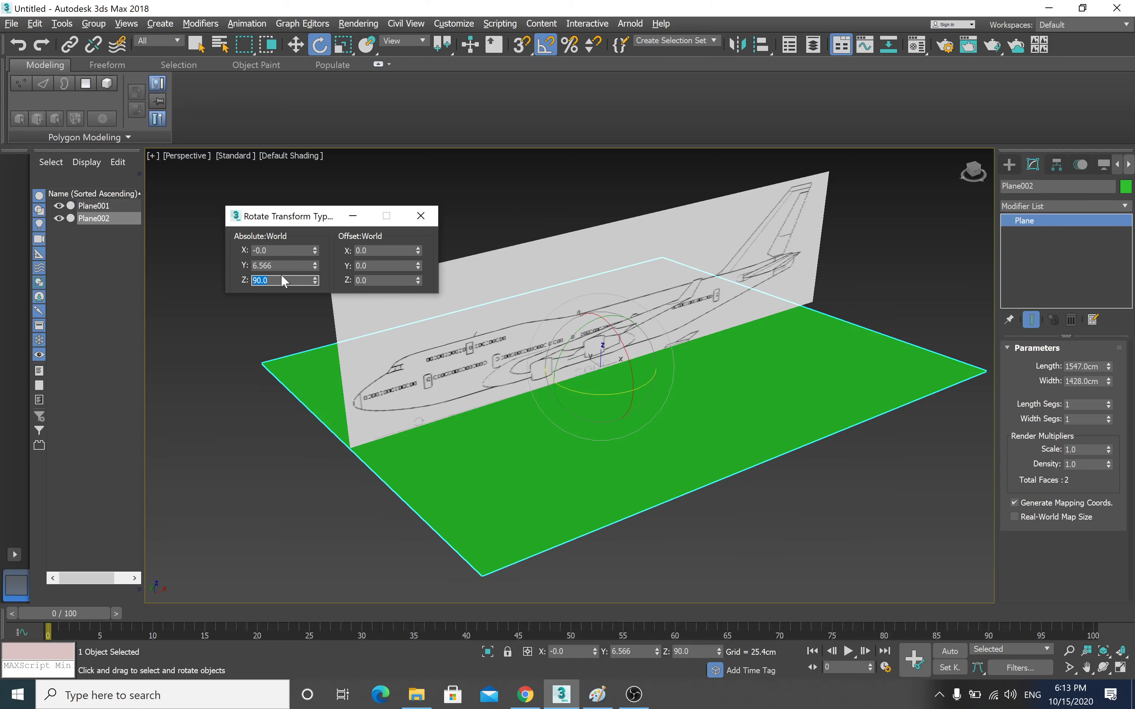
pyautogui.click(420, 216)
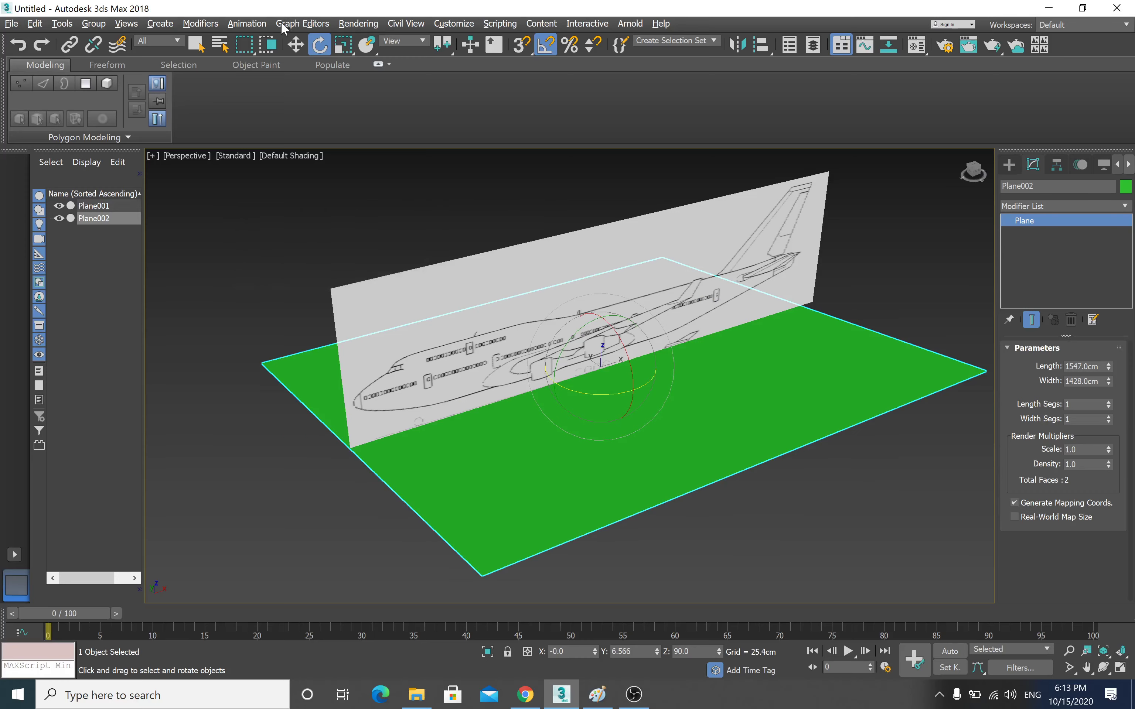
pyautogui.click(295, 45)
# - Apply the TOP.png material to Plane002 and show it shaded in the viewport
pyautogui.moveTo(639, 353); pyautogui.dragTo(651, 349)
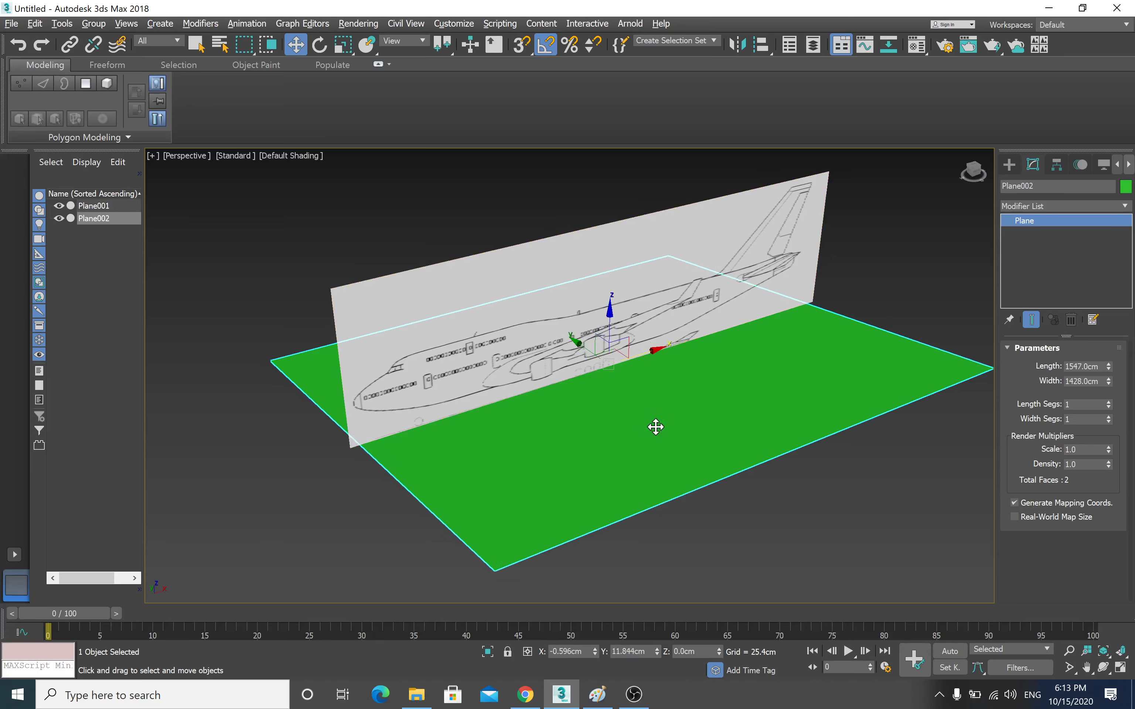
pyautogui.press('m')
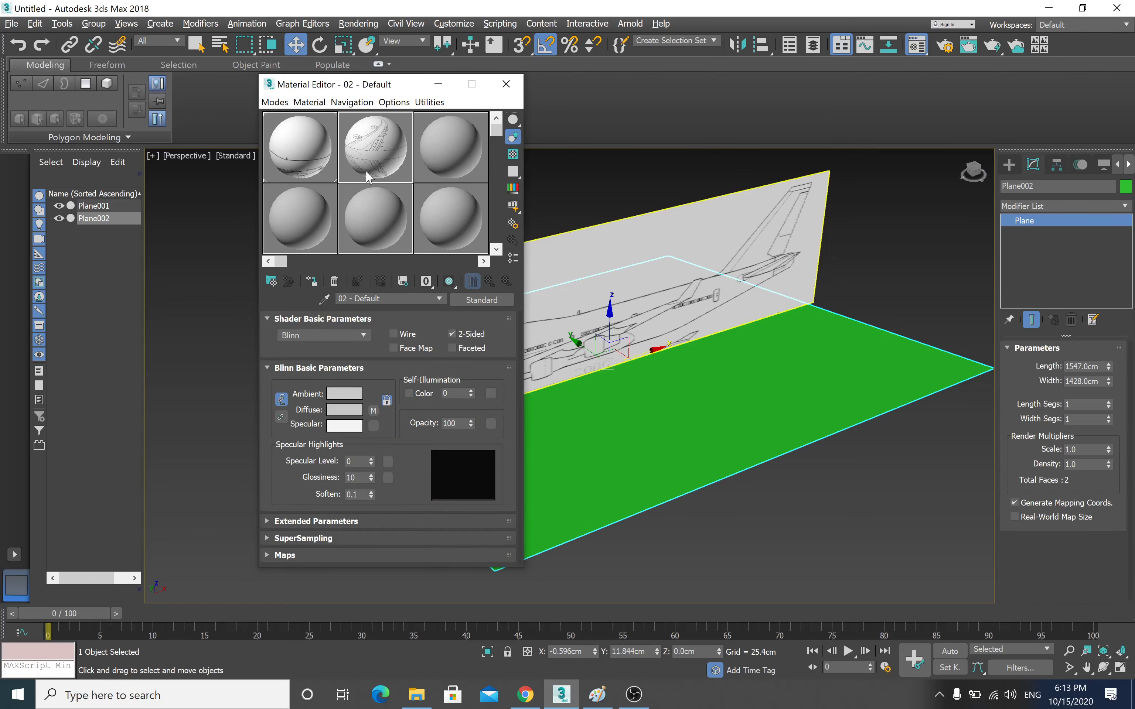
pyautogui.moveTo(646, 390); pyautogui.dragTo(648, 394)
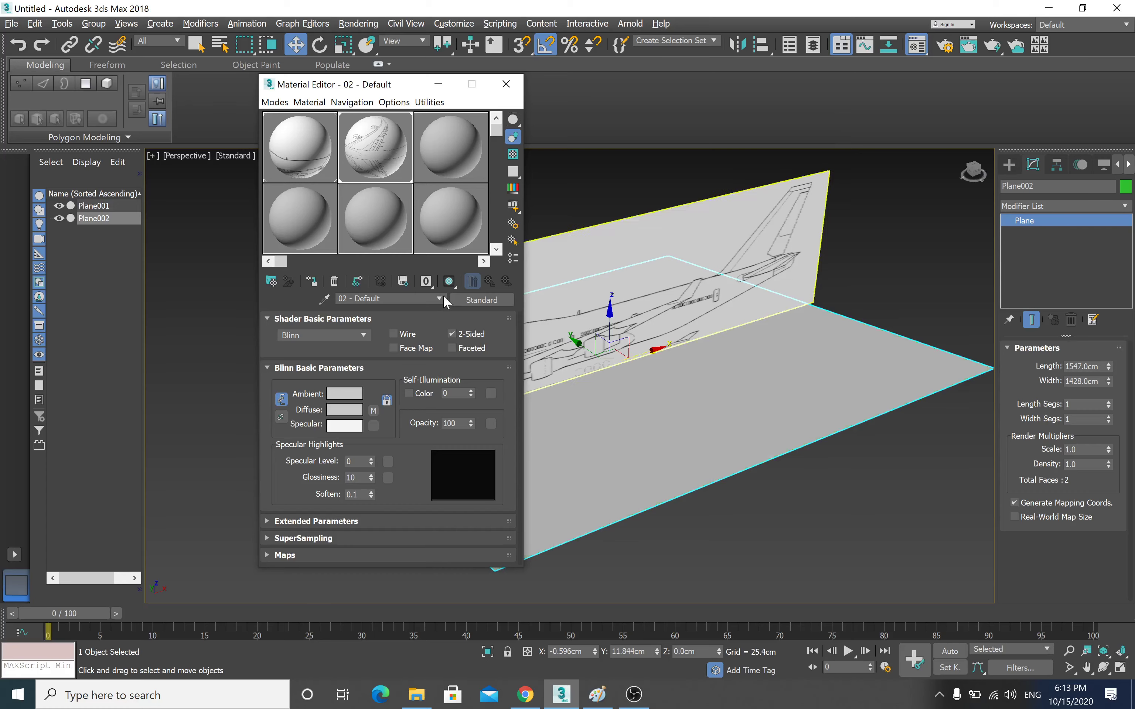
pyautogui.click(448, 284)
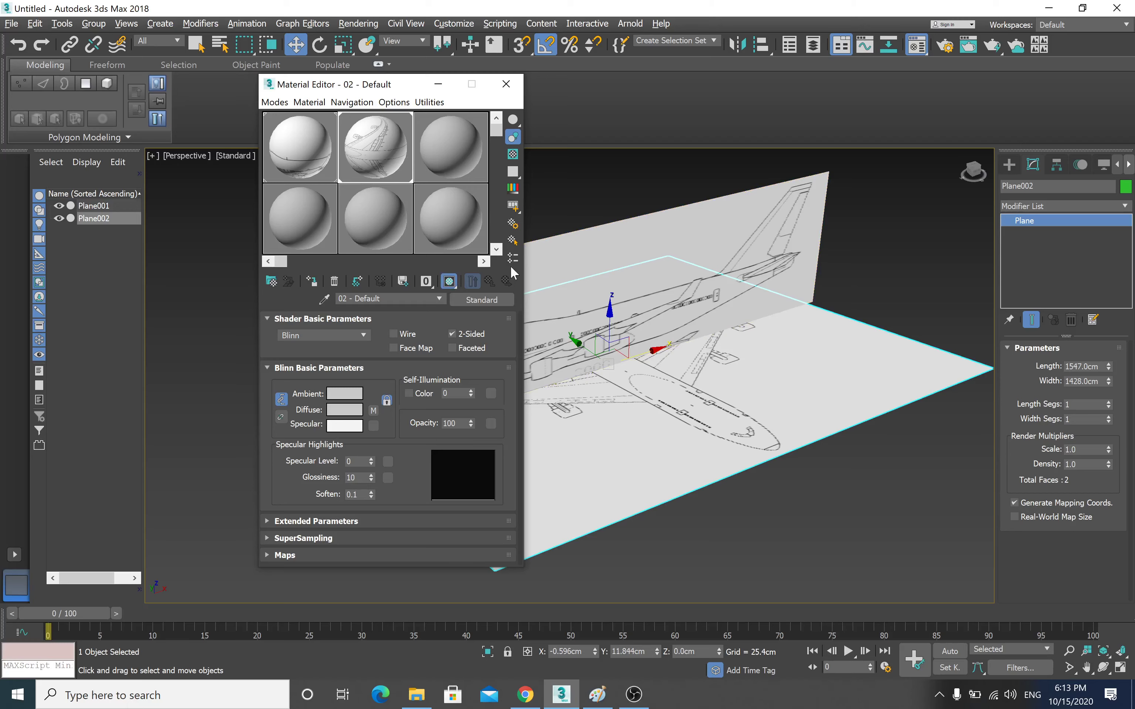
pyautogui.moveTo(361, 87); pyautogui.dragTo(277, 60)
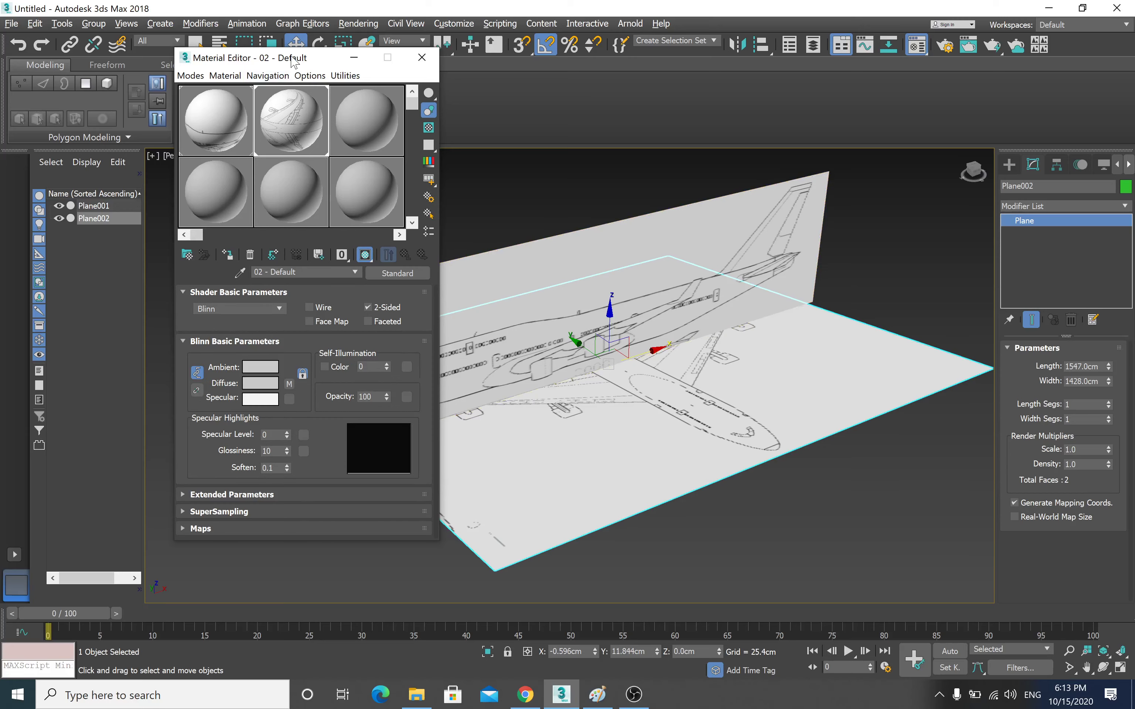
pyautogui.moveTo(290, 58); pyautogui.dragTo(221, 44)
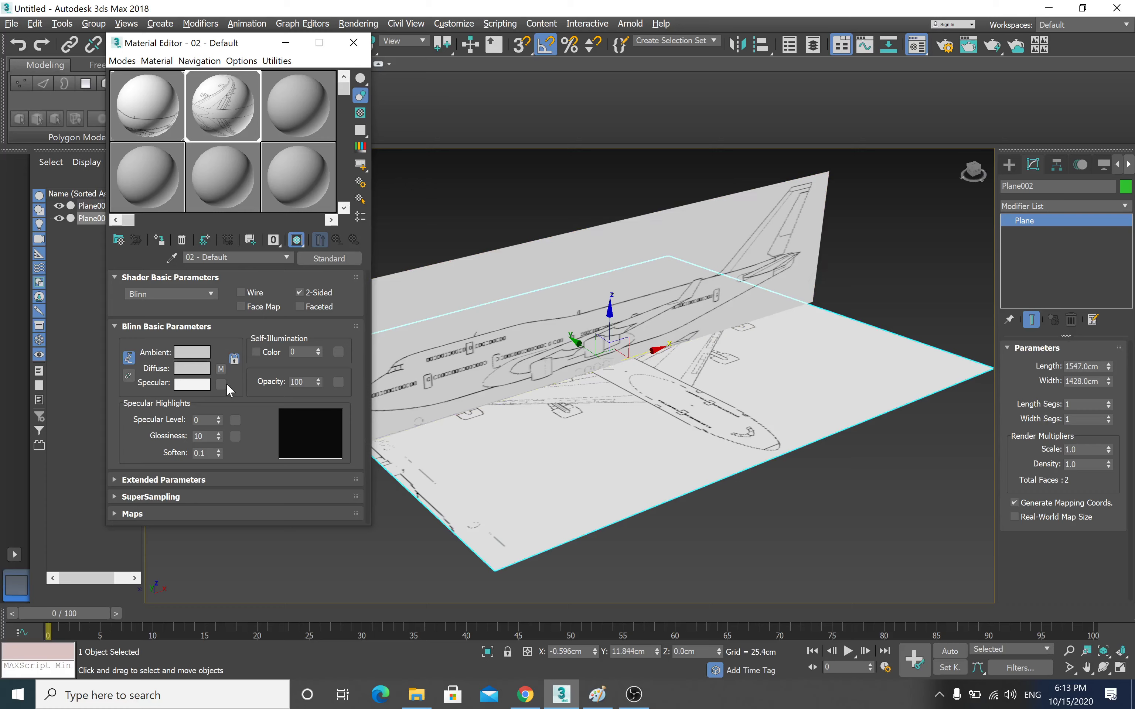
# - Rotate the TOP.png map 90° on W and shift the plane to align the top blueprint
pyautogui.click(221, 370)
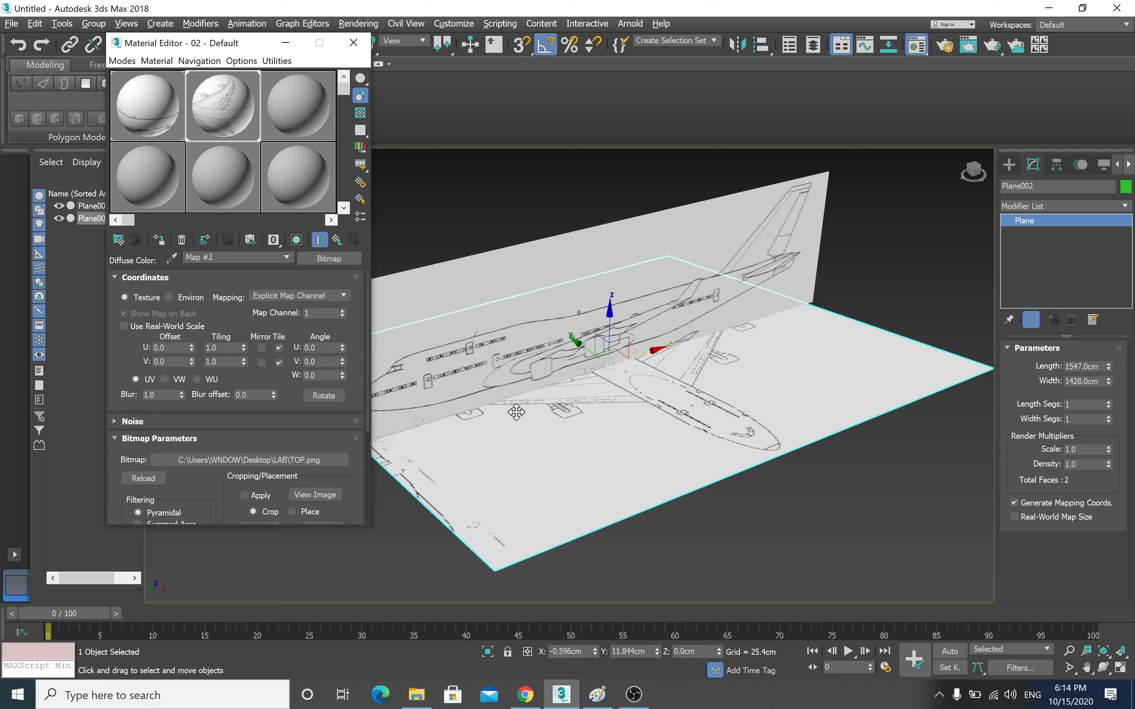
pyautogui.click(319, 347)
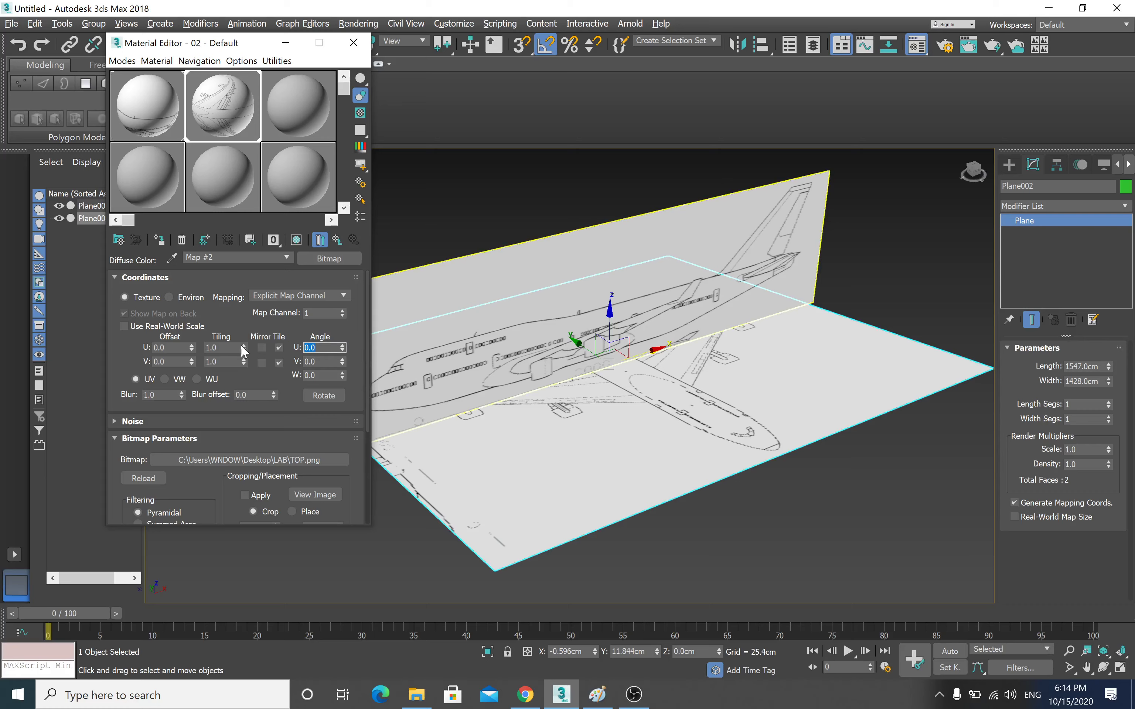
pyautogui.write('90')
pyautogui.press('Return')
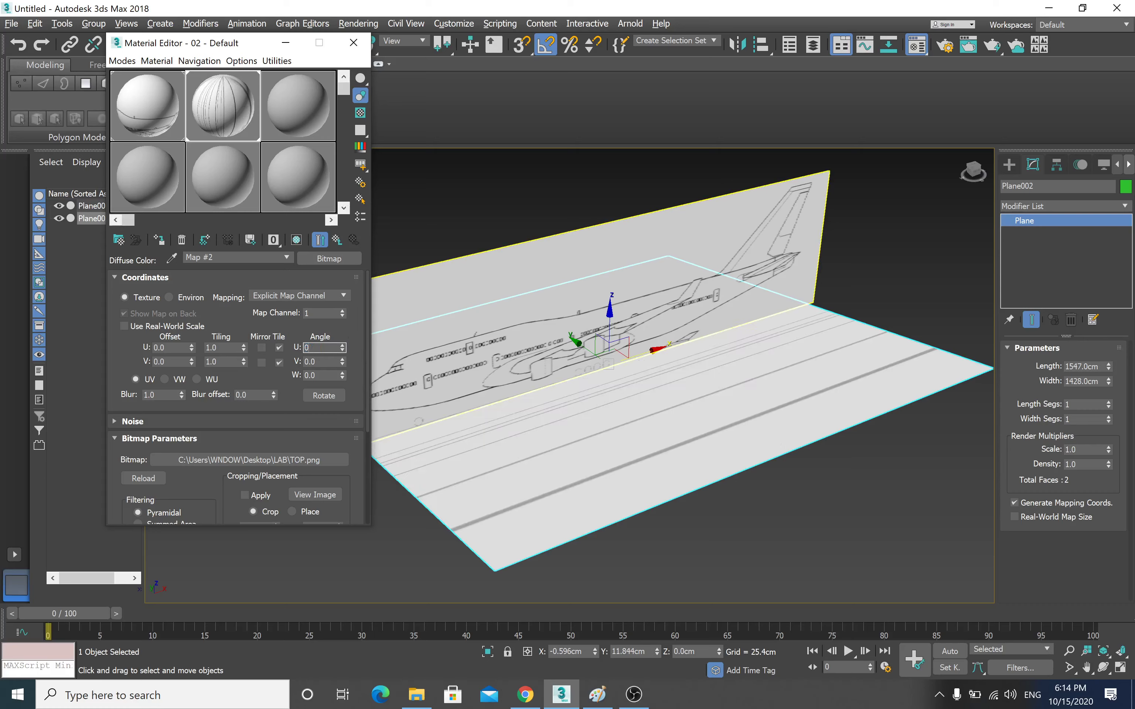
pyautogui.write('0')
pyautogui.press('Tab')
pyautogui.write('90')
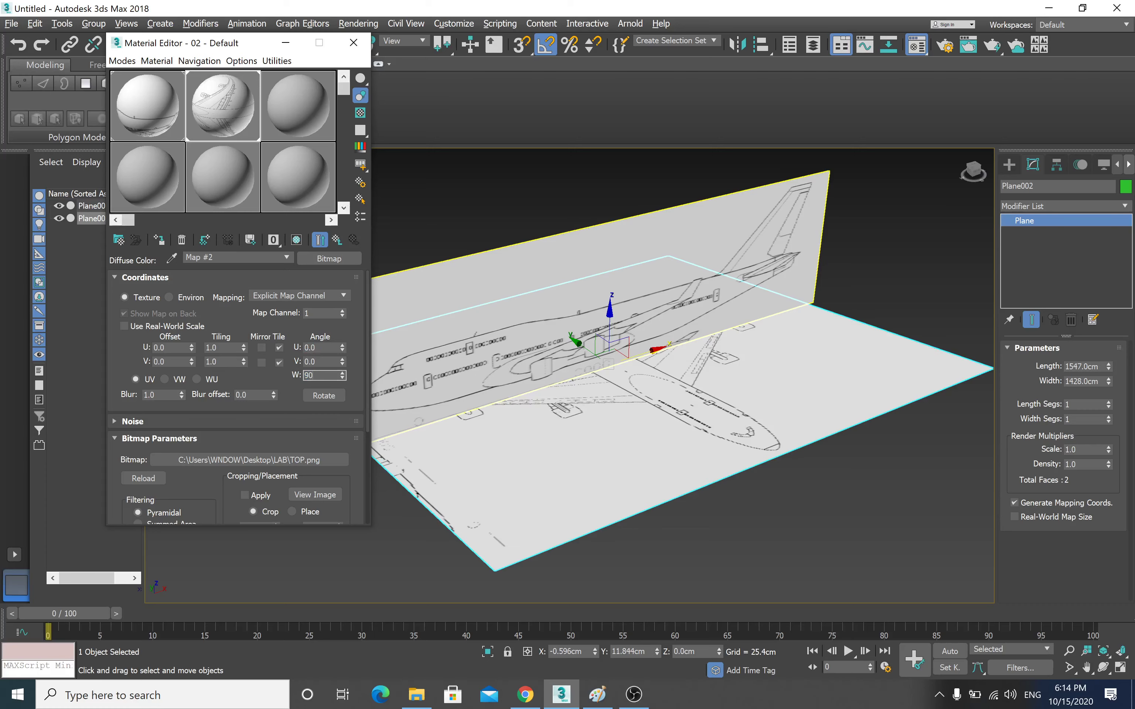
pyautogui.press('Return')
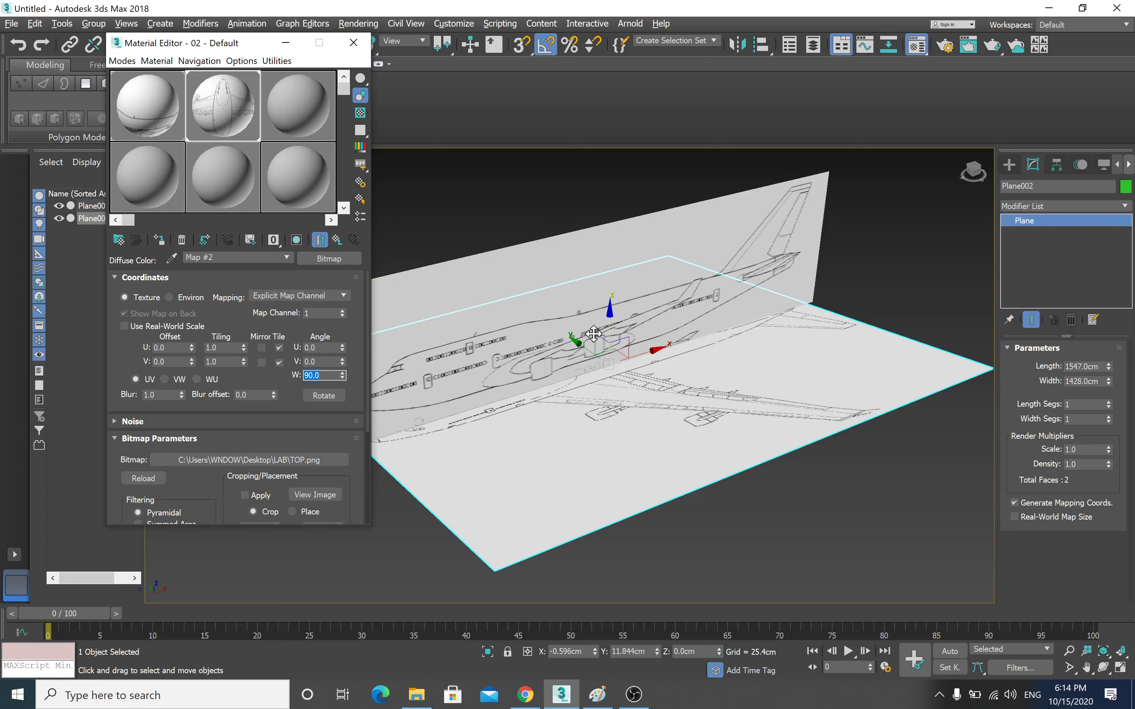
pyautogui.moveTo(574, 342); pyautogui.dragTo(717, 447)
pyautogui.click(353, 43)
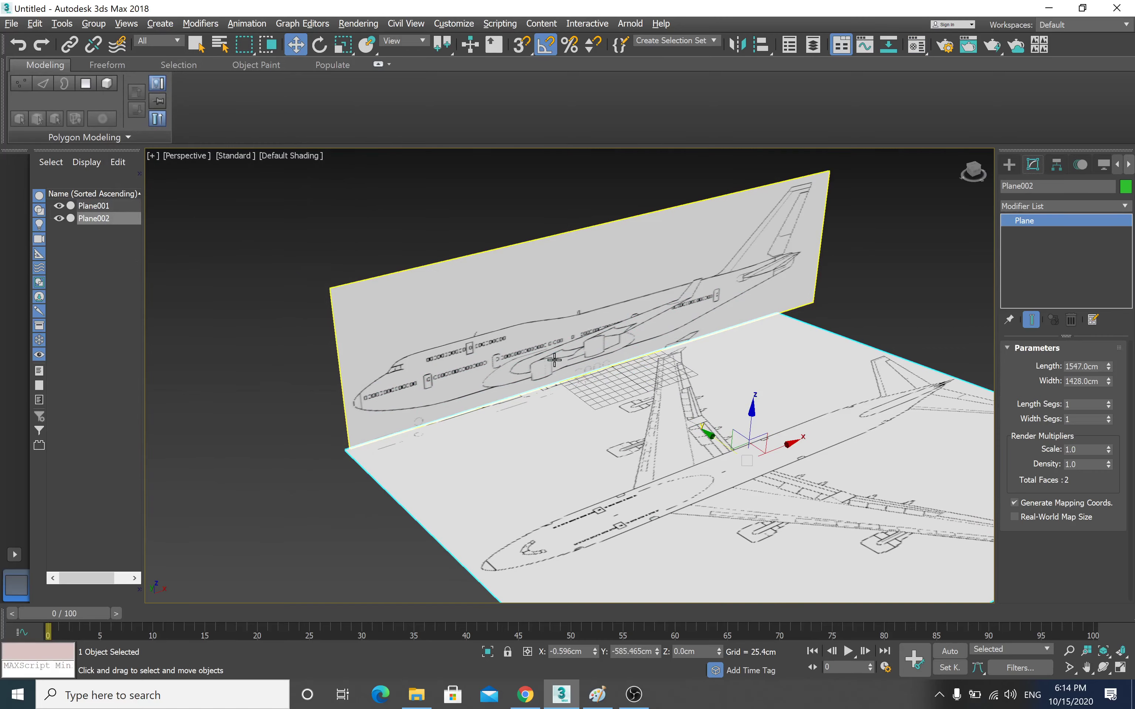
# - Orbit to see both blueprints, arm Sphere creation, and restore the four-viewport layout
pyautogui.hotkey('alt', 'w')
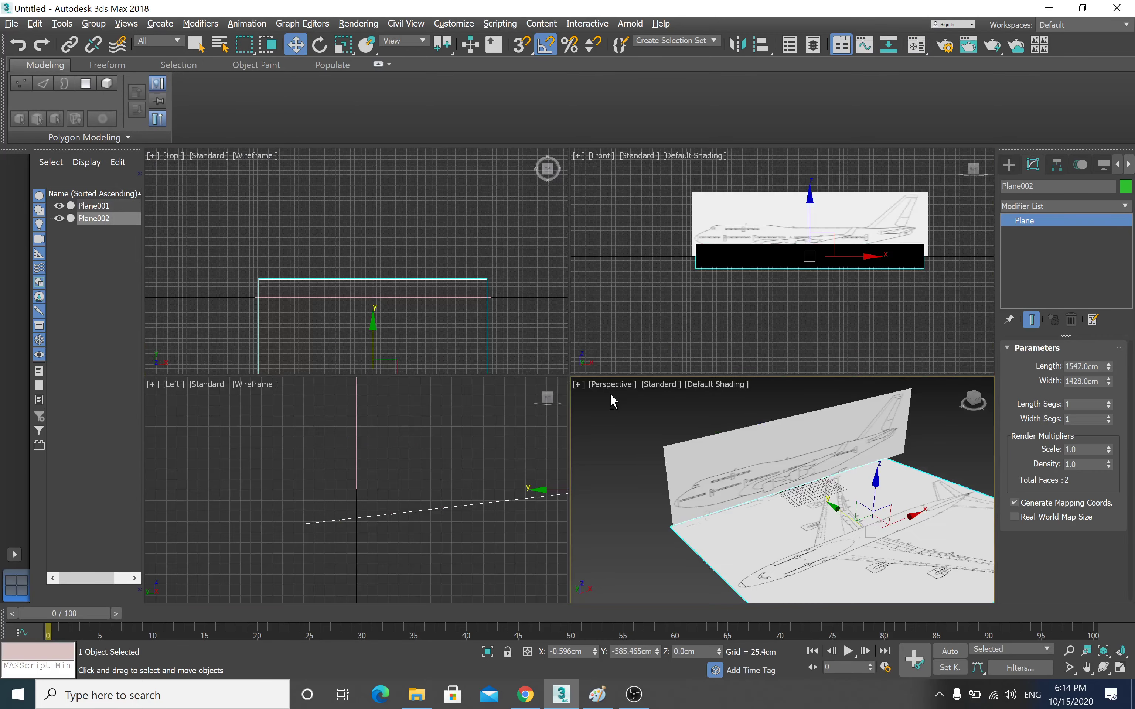
pyautogui.hotkey('alt', 'w')
pyautogui.moveTo(610, 394)
pyautogui.keyDown('alt'); pyautogui.mouseDown(button='middle')
pyautogui.moveTo(558, 399)
pyautogui.moveTo(563, 363)
pyautogui.mouseUp(button='middle'); pyautogui.keyUp('alt')
pyautogui.scroll(3, 558, 399)
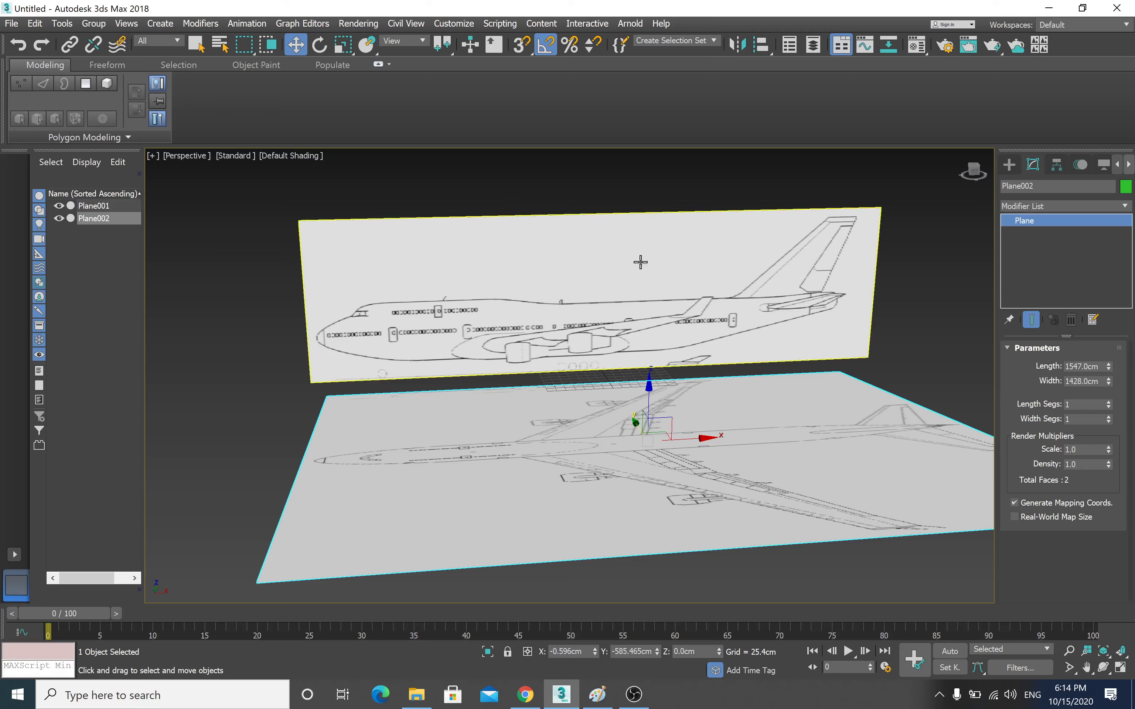
pyautogui.click(1010, 165)
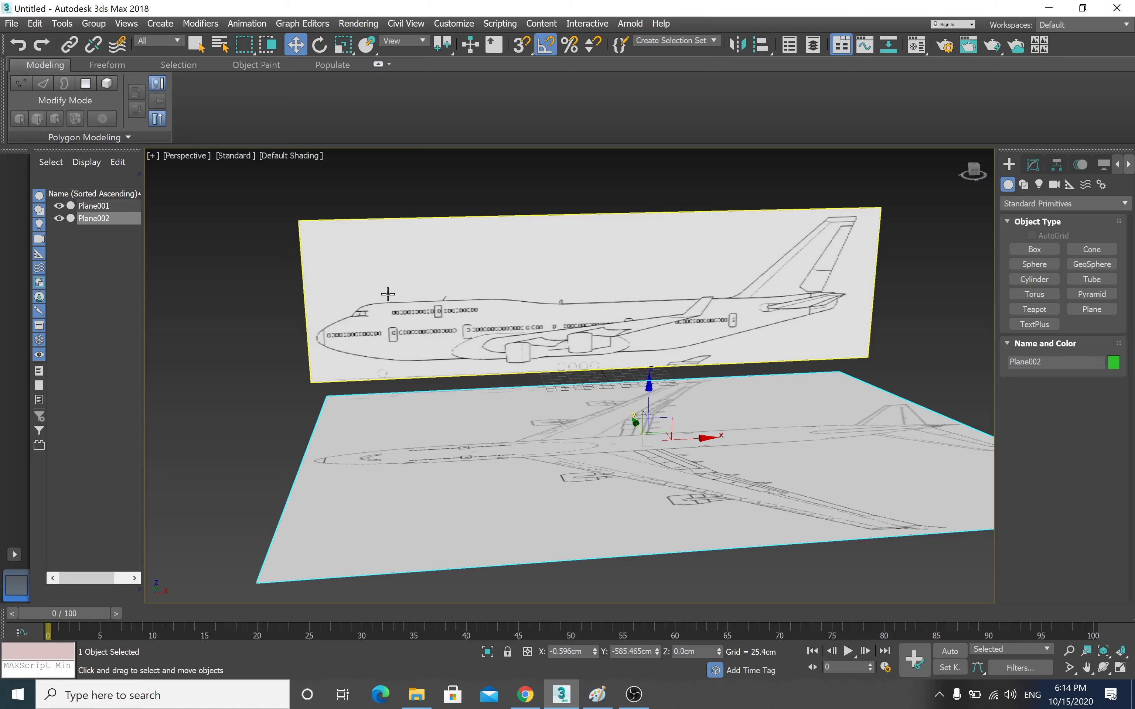
pyautogui.keyDown('alt'); pyautogui.moveTo(655, 424); pyautogui.dragTo(610, 408, button='middle'); pyautogui.keyUp('alt')
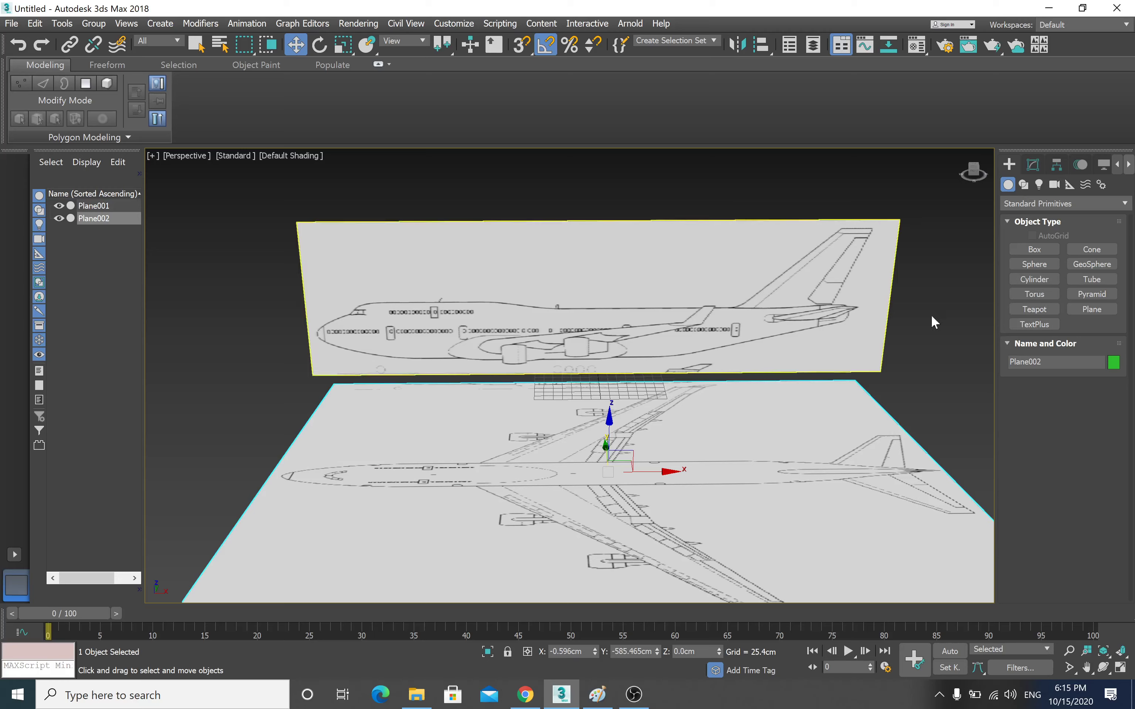
pyautogui.click(1047, 260)
pyautogui.hotkey('alt', 'w')
# - Draw a small sphere at the airplane's nose in the Top viewport
pyautogui.scroll(3, 290, 239)
pyautogui.scroll(2, 290, 239)
pyautogui.scroll(1, 290, 240)
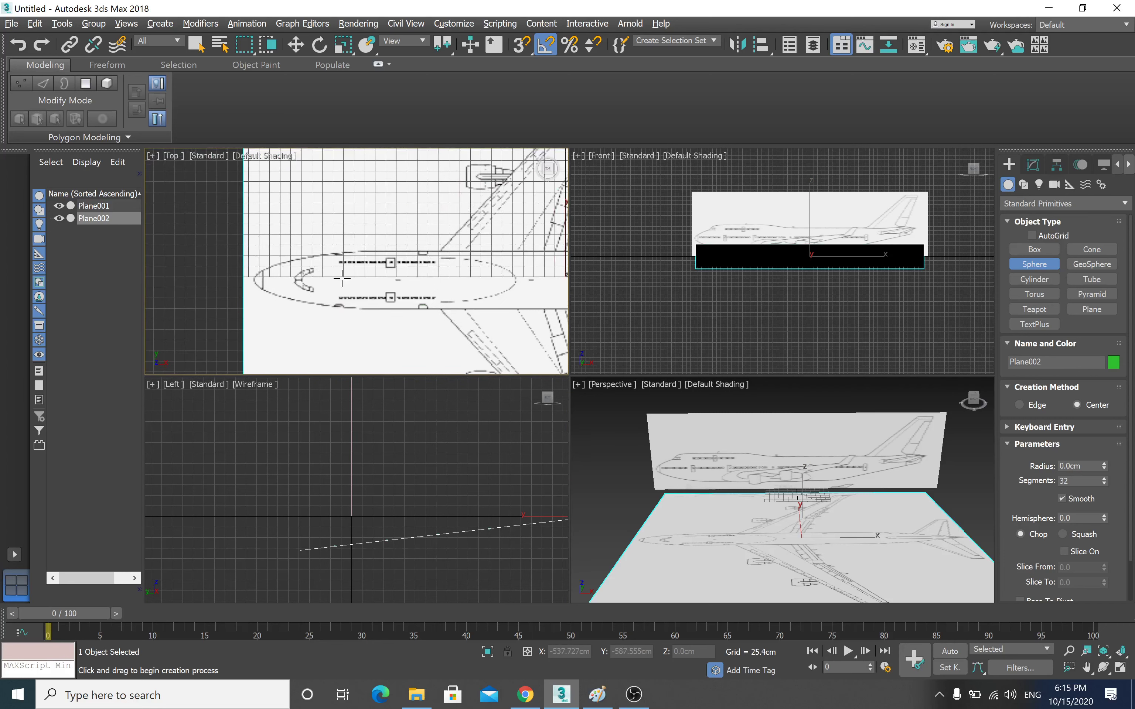
pyautogui.scroll(1, 319, 277)
pyautogui.moveTo(222, 280); pyautogui.dragTo(234, 288)
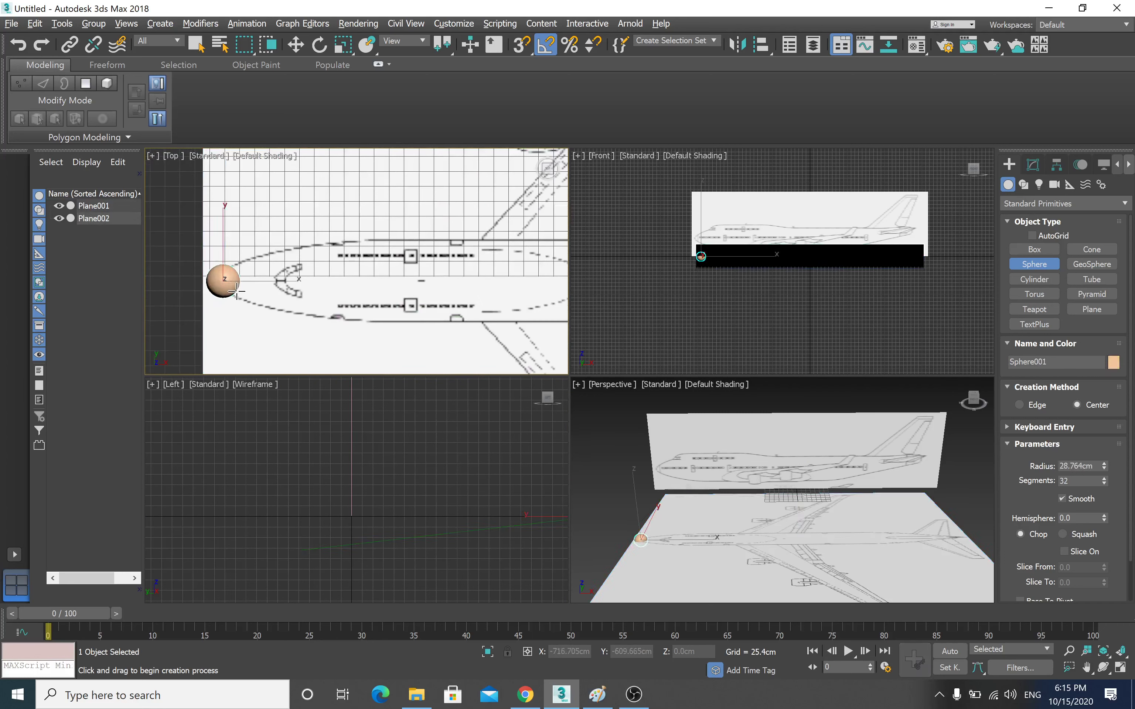
pyautogui.click(295, 45)
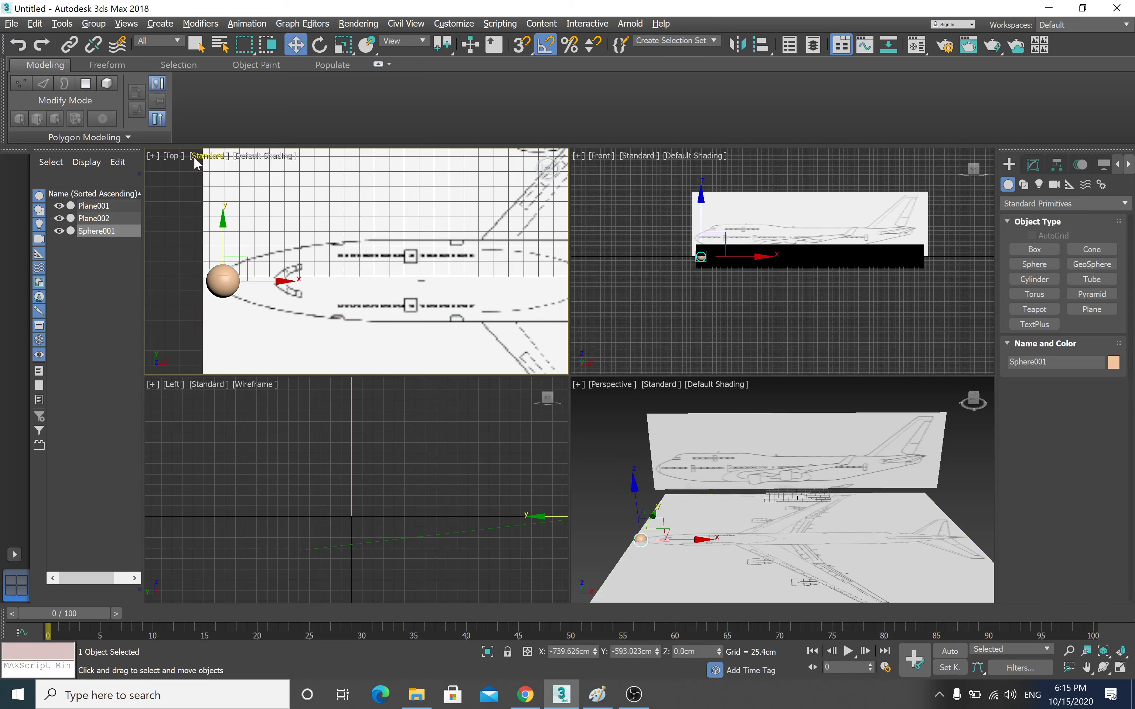
# - Set the Top view to Edged Faces and the Left view to Default Shading
pyautogui.click(257, 156)
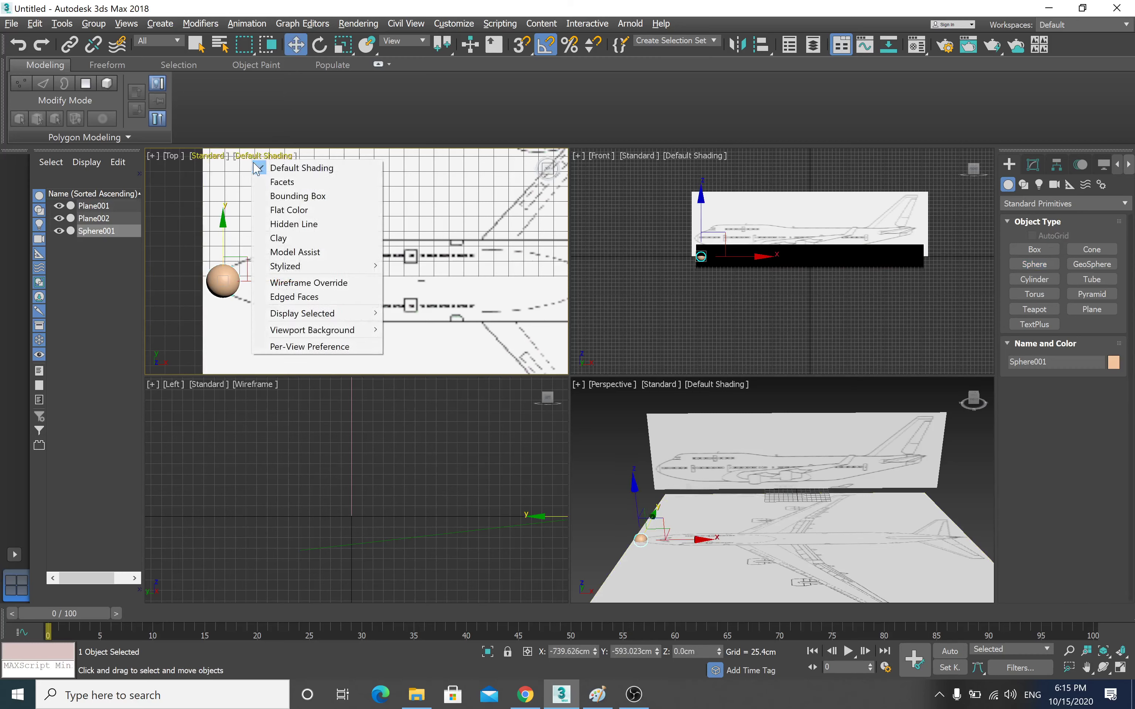
pyautogui.click(296, 296)
pyautogui.scroll(1, 316, 282)
pyautogui.scroll(2, 317, 282)
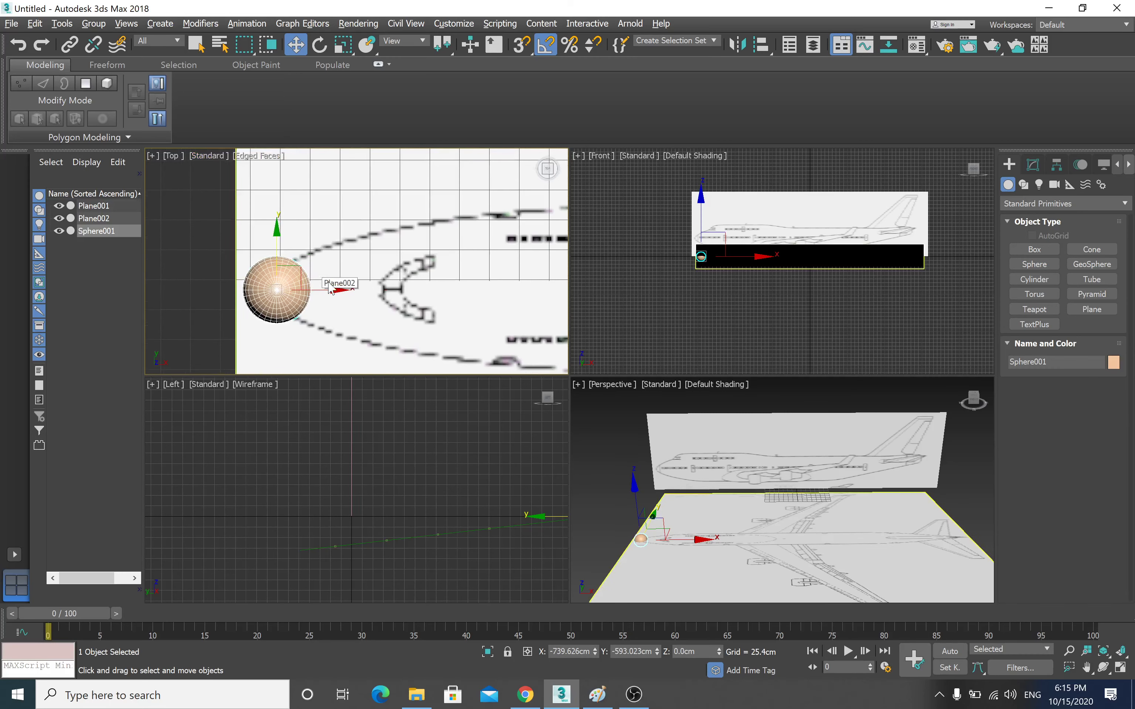
pyautogui.moveTo(354, 426)
pyautogui.mouseDown(button='middle')
pyautogui.moveTo(382, 459)
pyautogui.moveTo(269, 417)
pyautogui.mouseUp(button='middle')
pyautogui.click(252, 384)
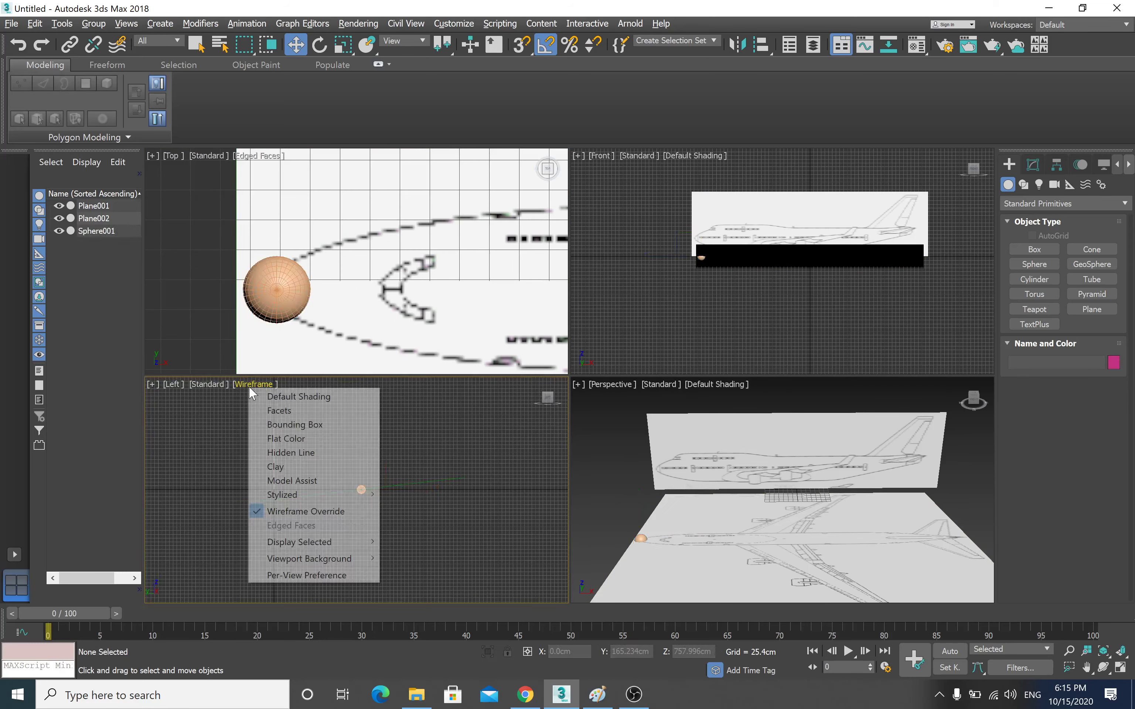
pyautogui.click(300, 395)
pyautogui.moveTo(371, 469); pyautogui.dragTo(293, 490, button='middle')
# - Undo an accidental move of sphere and plane, then select only the sphere
pyautogui.moveTo(267, 497); pyautogui.dragTo(316, 511)
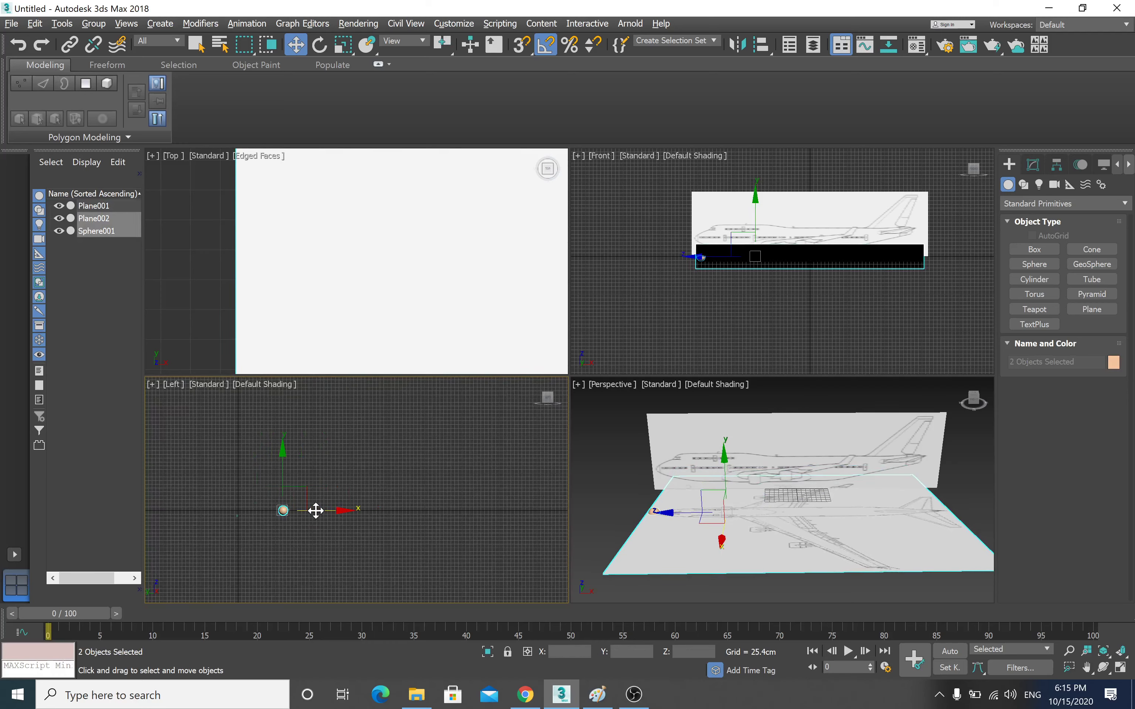
pyautogui.hotkey('alt', 'z')
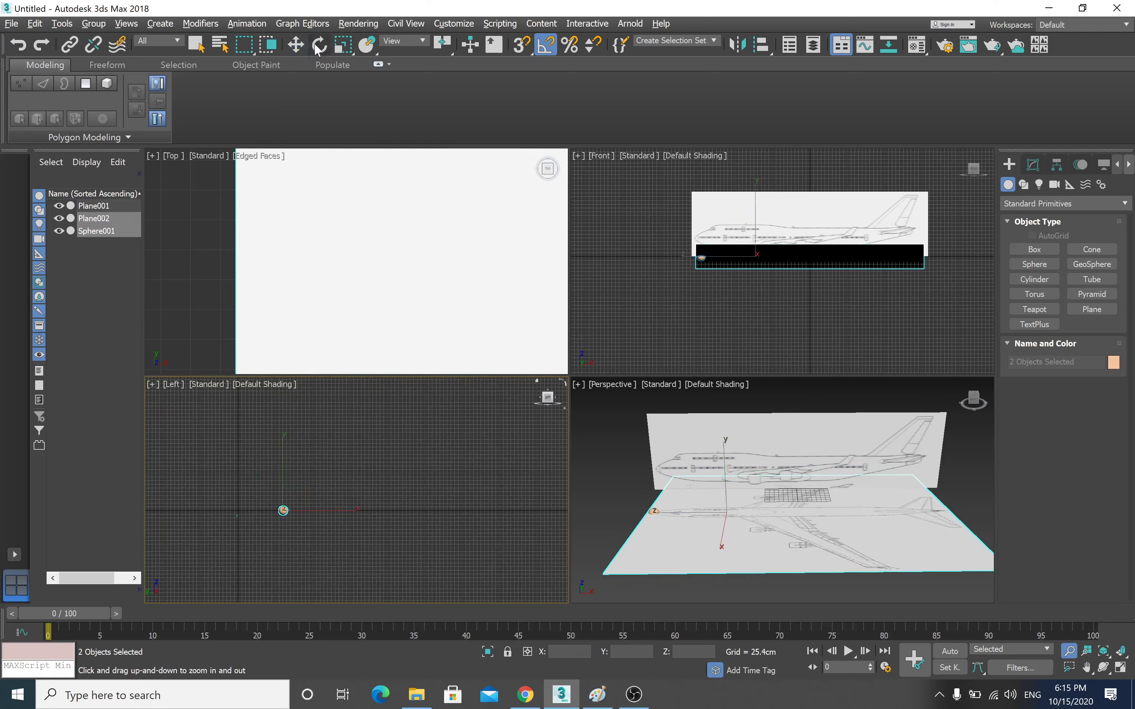
pyautogui.click(296, 46)
pyautogui.hotkey('ctrl', 'z')
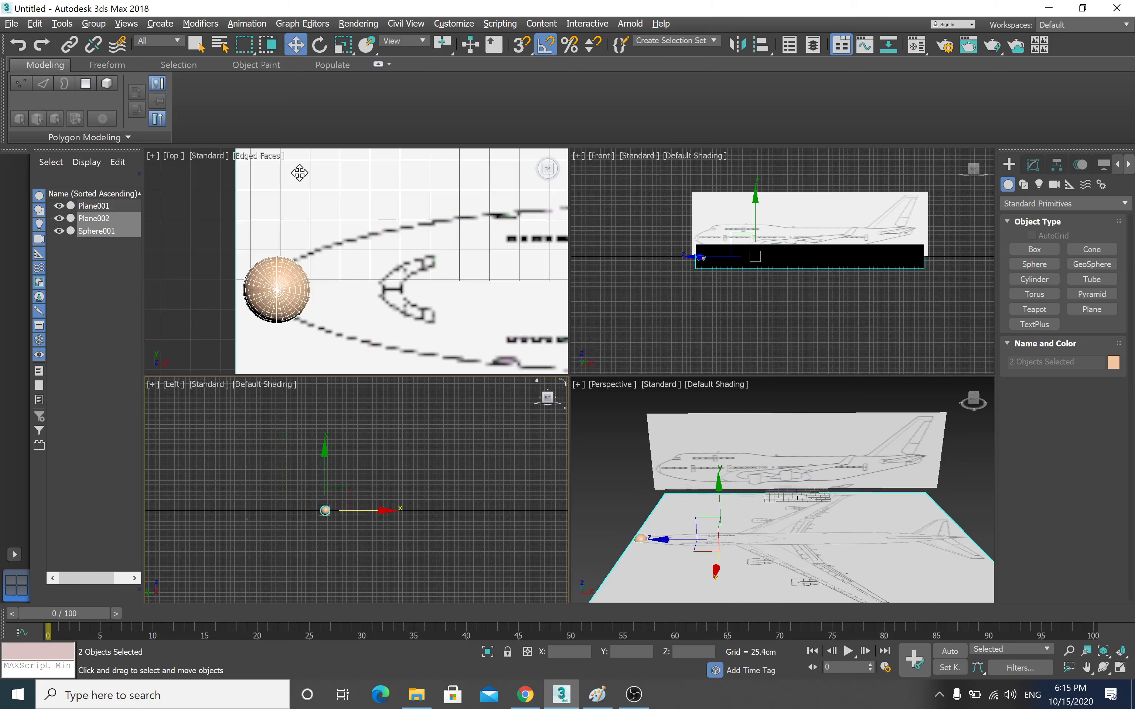
pyautogui.click(218, 274)
pyautogui.click(282, 294)
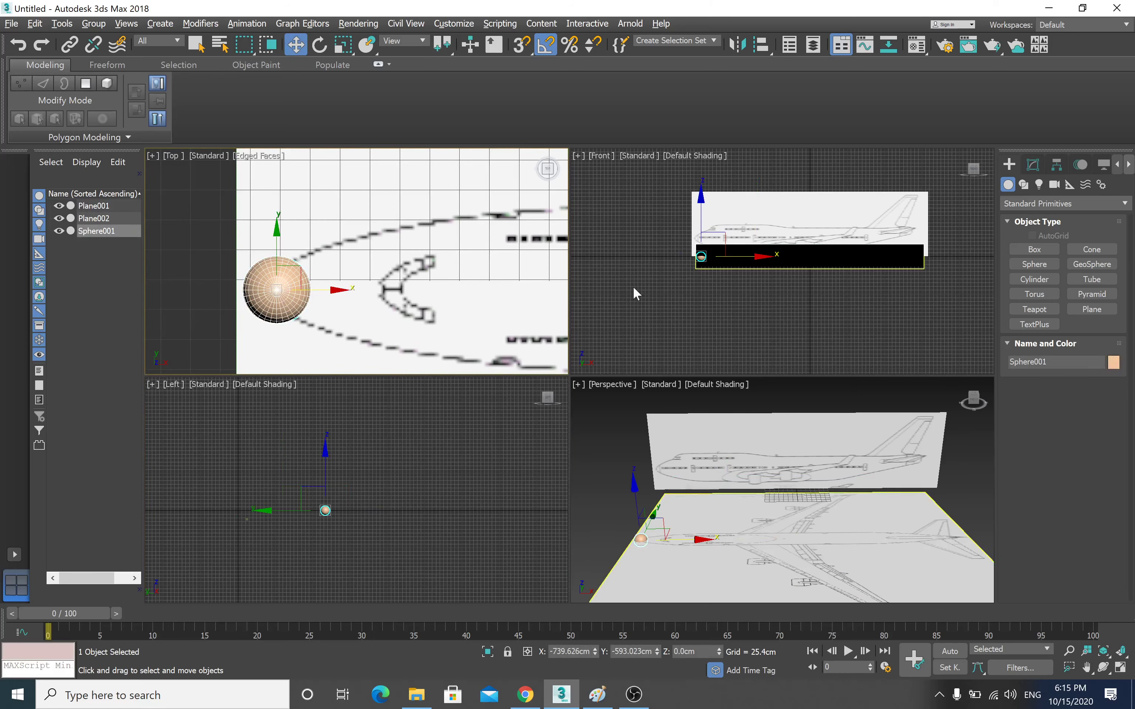
pyautogui.scroll(3, 703, 256)
pyautogui.scroll(2, 703, 255)
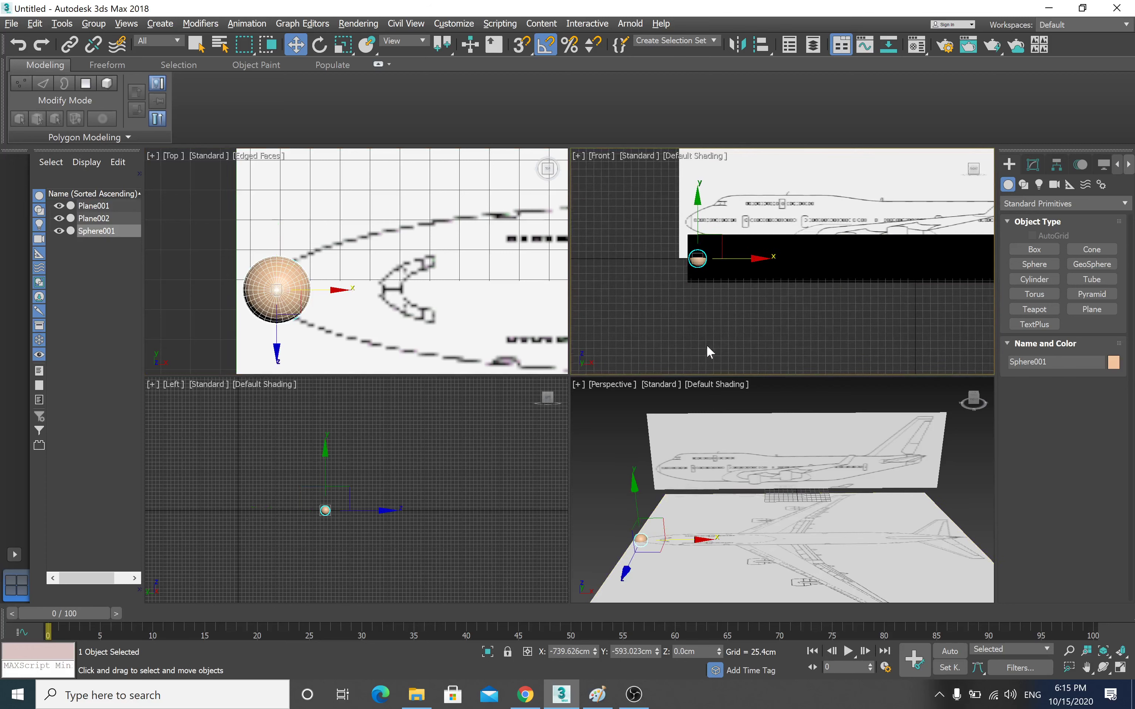
# - Frame the scene in the four views and select the top-view blueprint plane
pyautogui.moveTo(707, 352); pyautogui.dragTo(681, 403, button='middle')
pyautogui.click(574, 437)
pyautogui.moveTo(700, 488); pyautogui.dragTo(701, 473, button='middle')
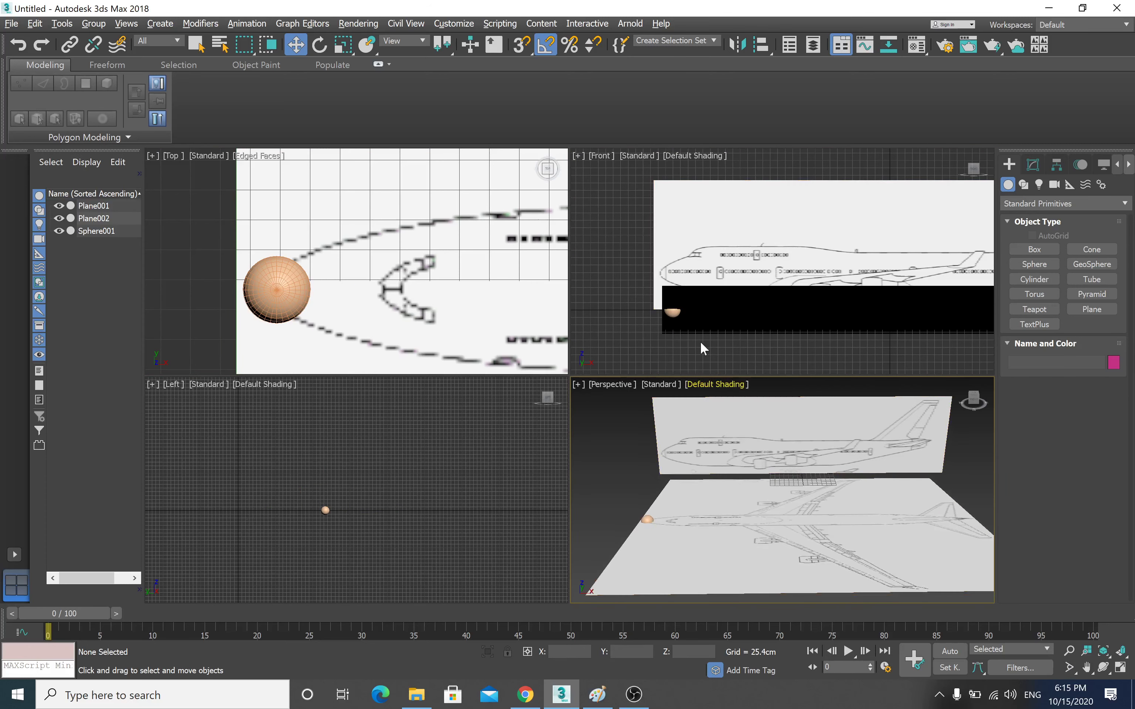
pyautogui.click(712, 304)
pyautogui.moveTo(360, 506); pyautogui.dragTo(417, 482, button='middle')
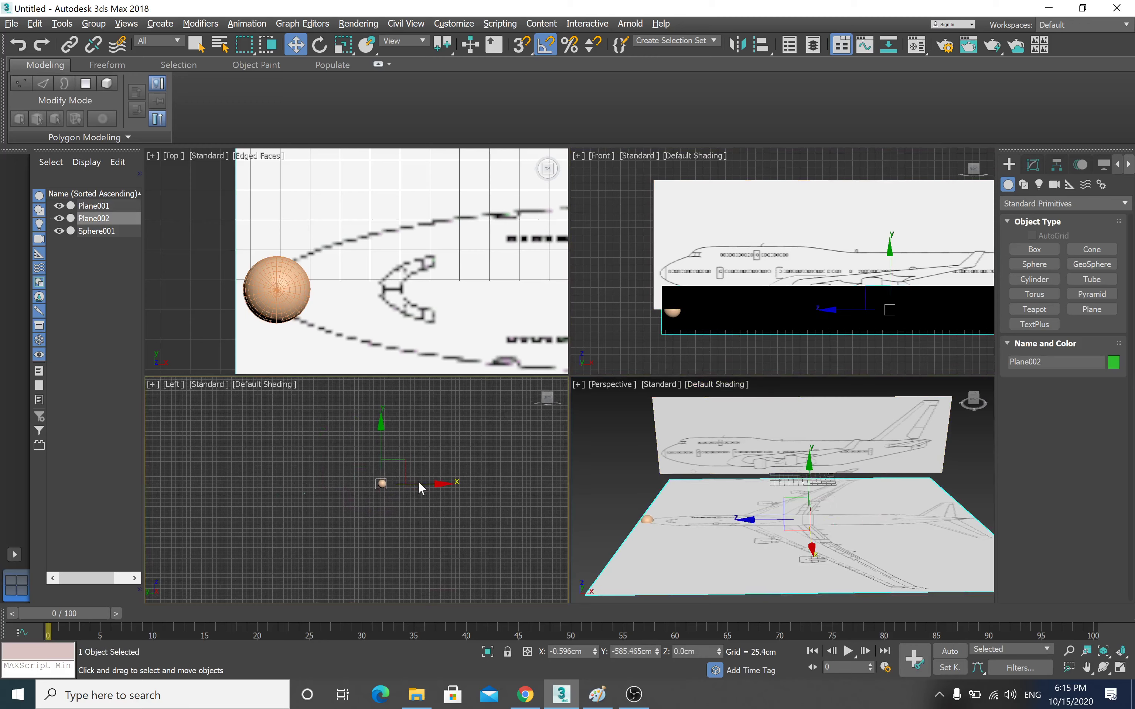
pyautogui.click(1121, 651)
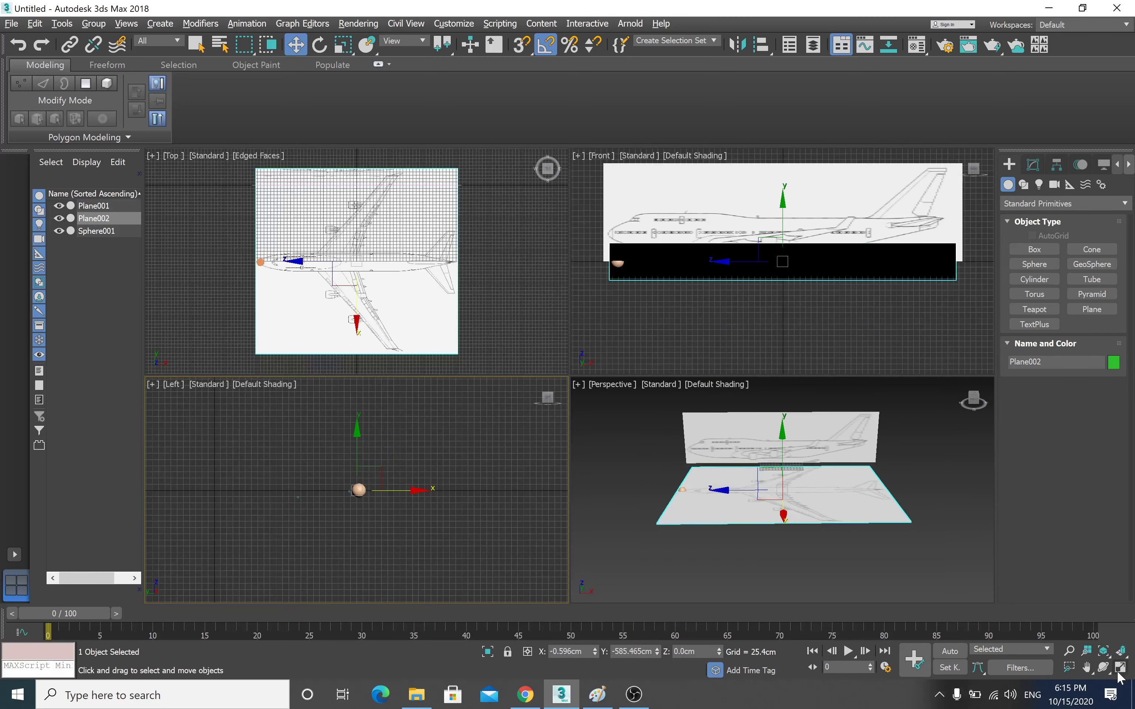
pyautogui.click(1120, 668)
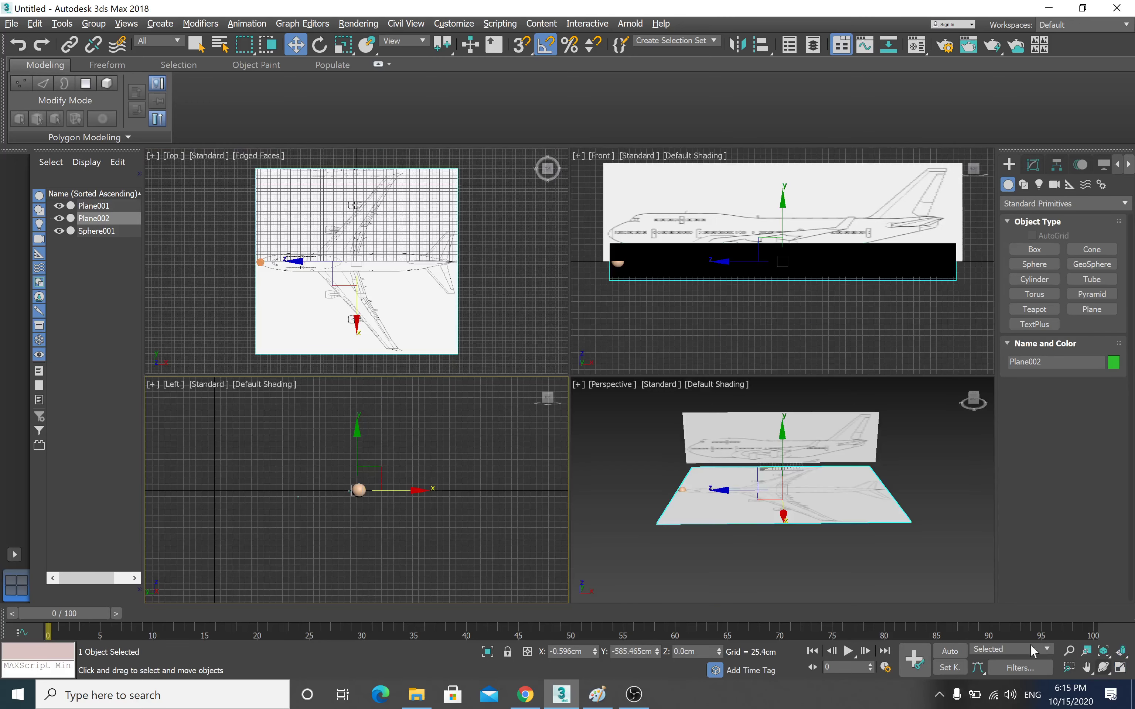
pyautogui.click(412, 529)
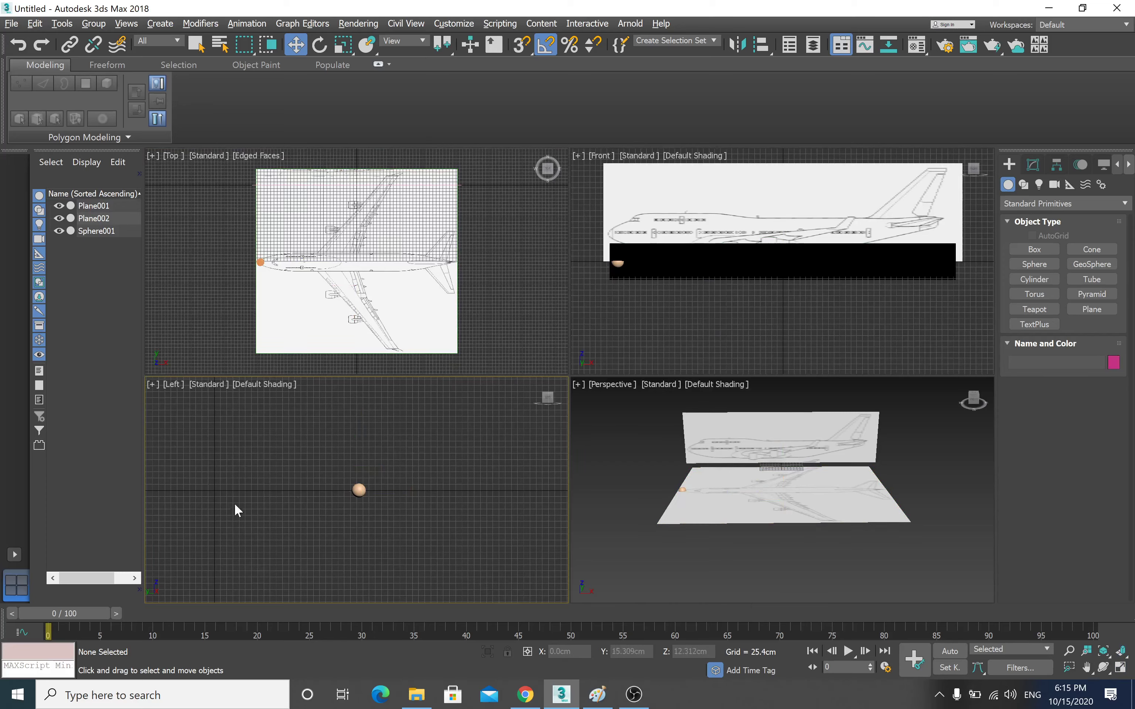
pyautogui.moveTo(716, 269)
pyautogui.mouseDown(button='middle')
pyautogui.moveTo(732, 291)
pyautogui.moveTo(726, 315)
pyautogui.mouseUp(button='middle')
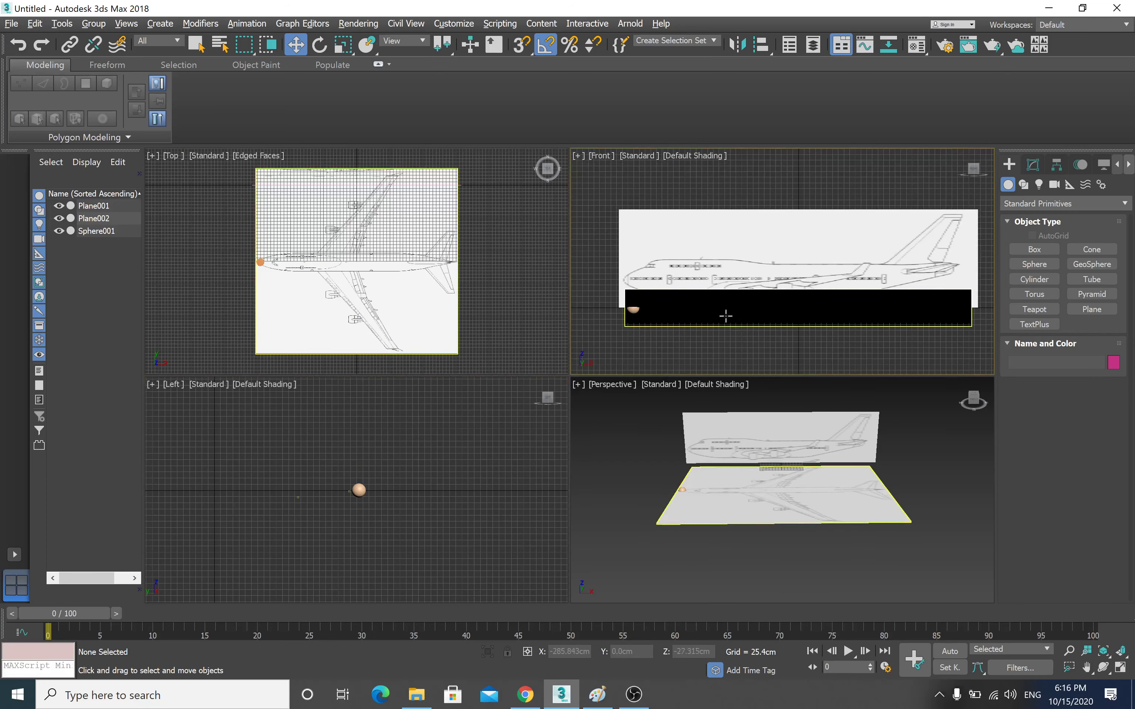
pyautogui.click(740, 480)
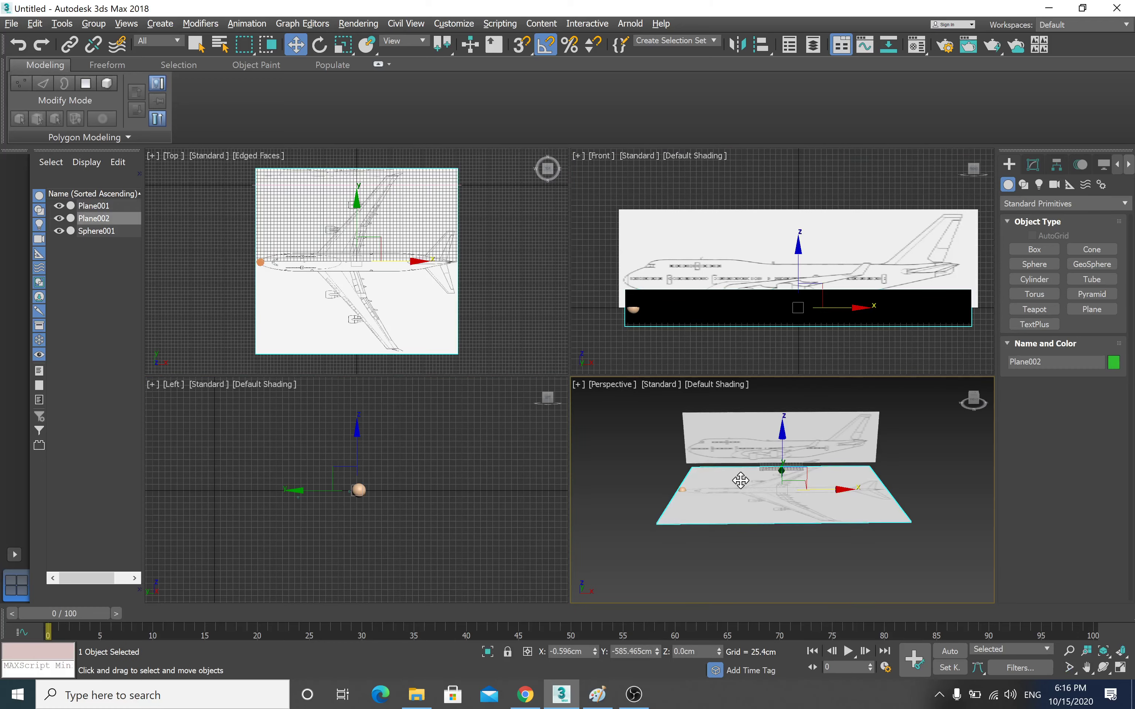
pyautogui.keyDown('alt'); pyautogui.moveTo(740, 483); pyautogui.dragTo(819, 481, button='middle'); pyautogui.keyUp('alt')
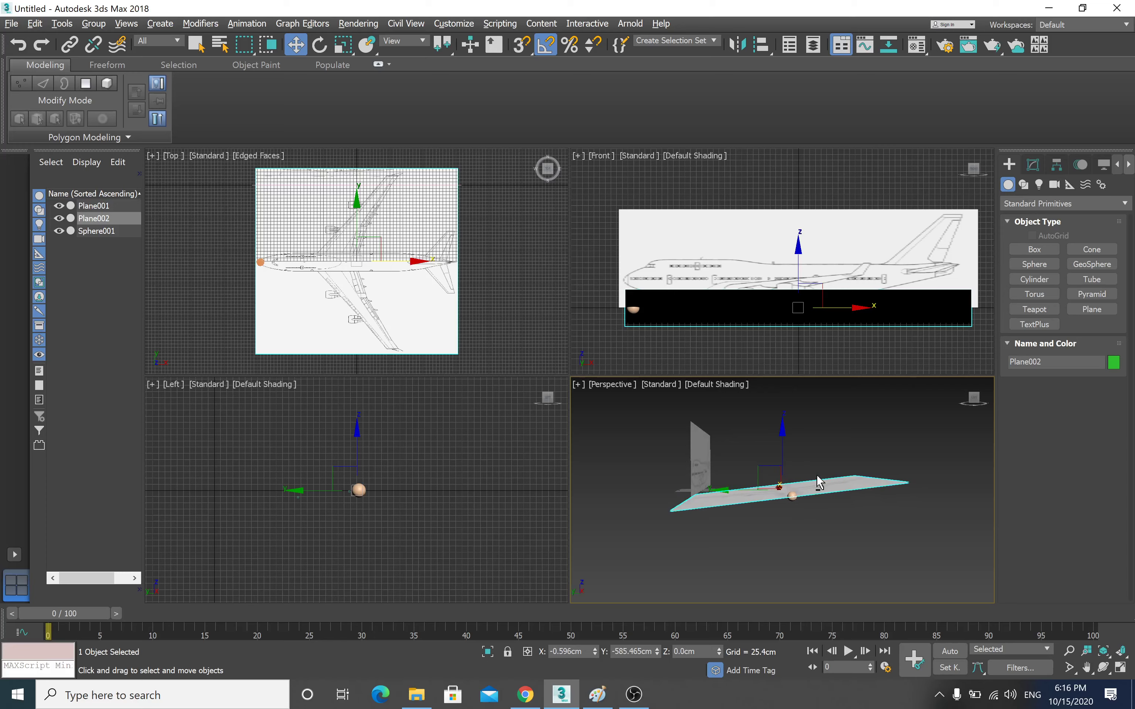
# - Reset Plane002's Y rotation to 0 in the Rotate Transform Type-In
pyautogui.click(319, 44)
pyautogui.rightClick(319, 43)
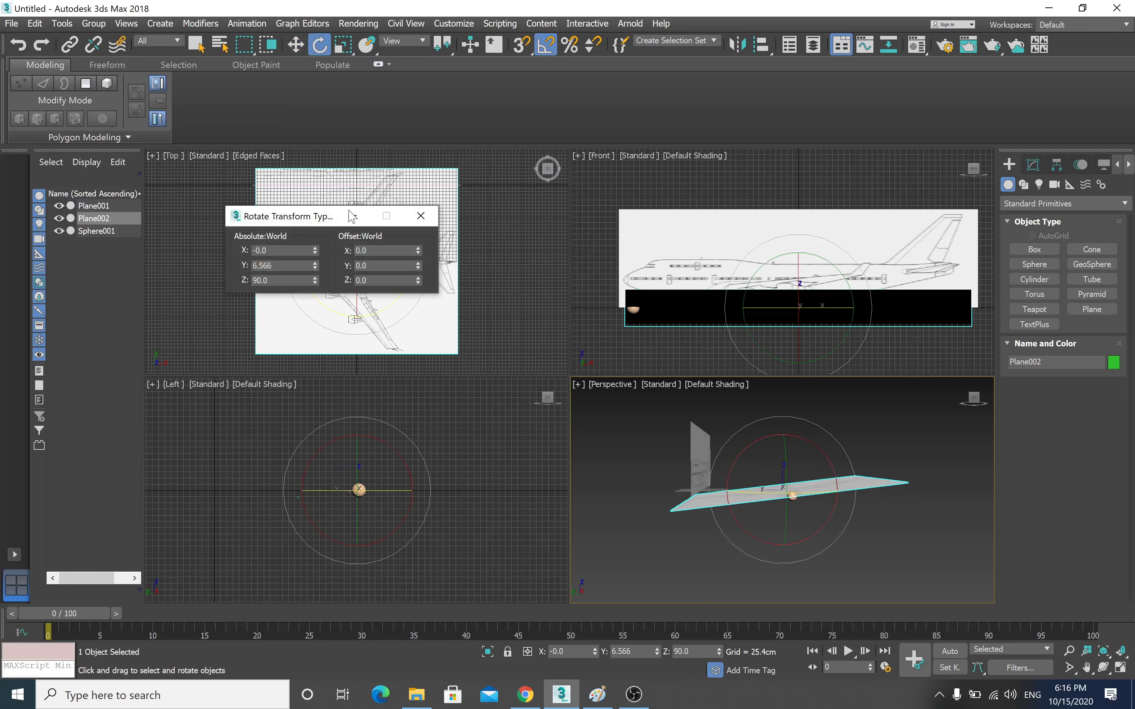
pyautogui.press('Tab')
pyautogui.press('Return')
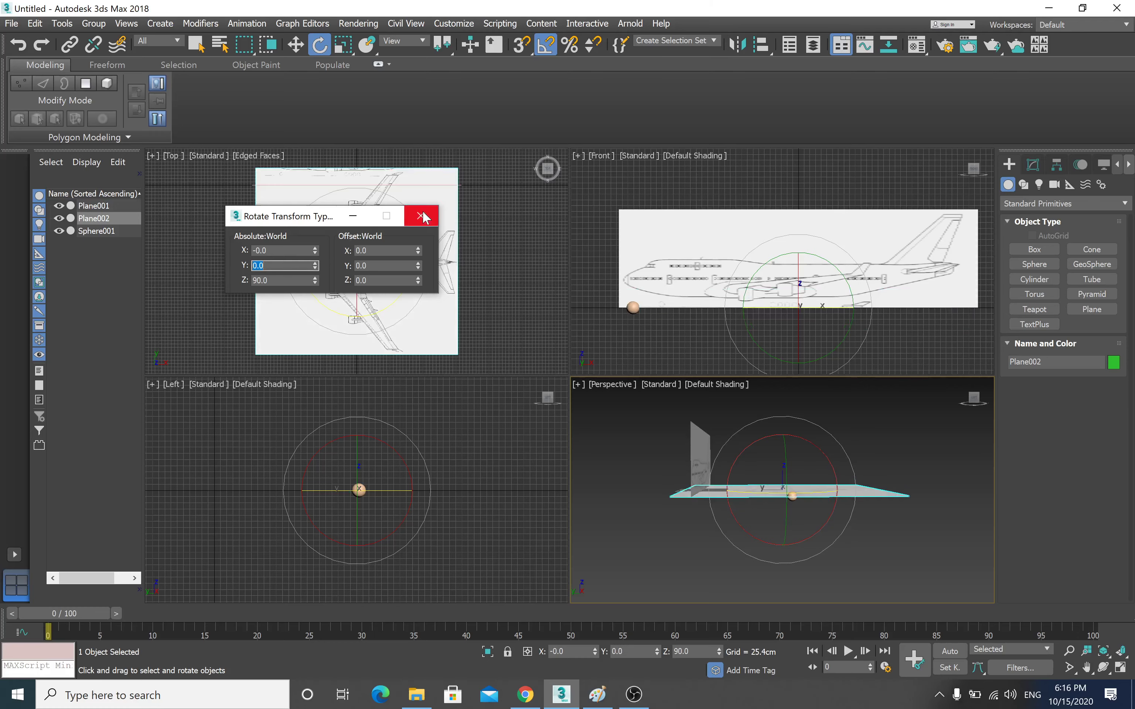
pyautogui.click(421, 216)
pyautogui.click(296, 45)
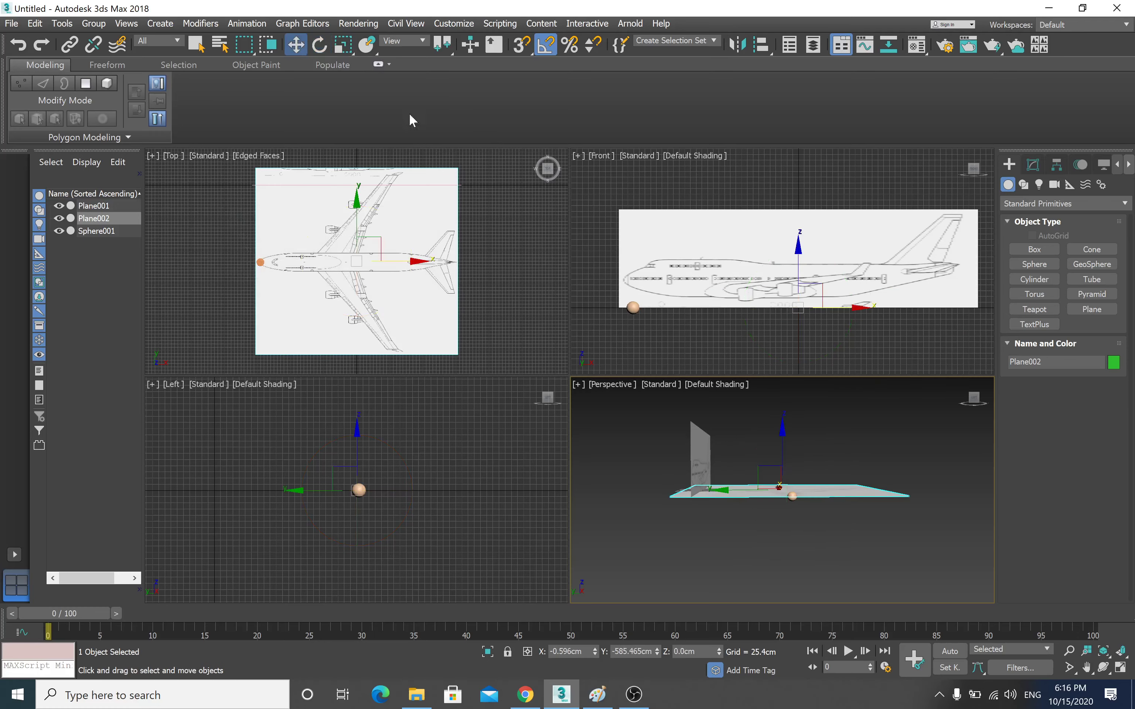
pyautogui.click(645, 441)
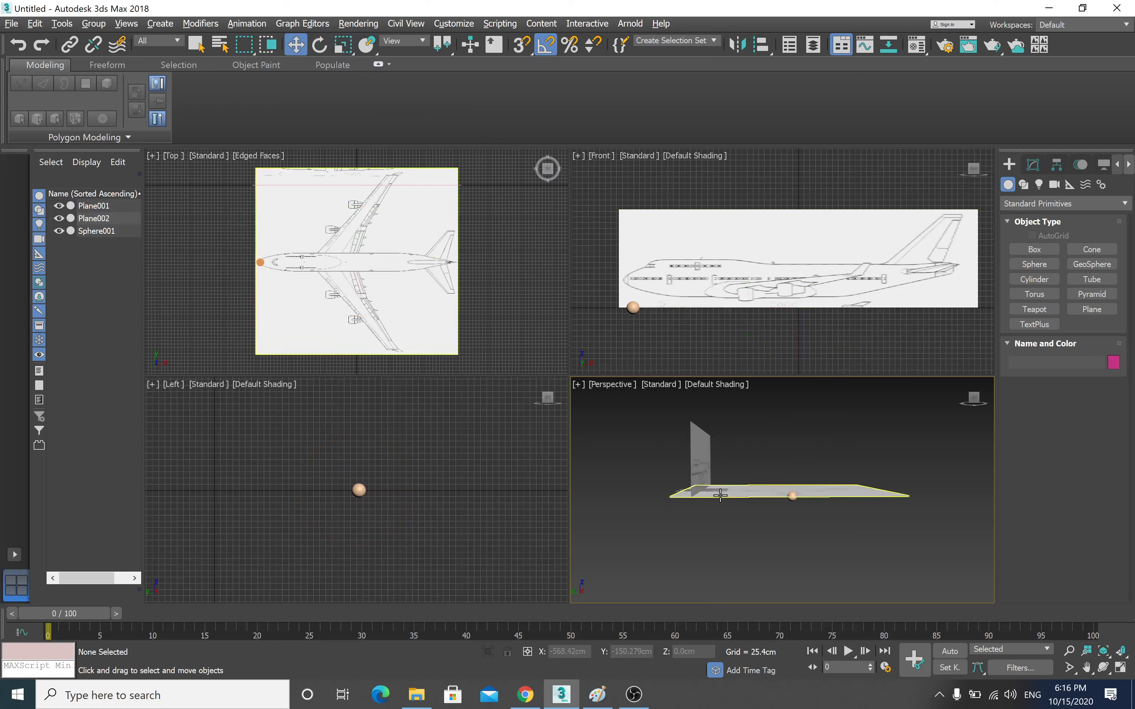
# - Raise the sphere up to the nose of the side blueprint
pyautogui.keyDown('alt'); pyautogui.moveTo(652, 441); pyautogui.dragTo(705, 516, button='middle'); pyautogui.keyUp('alt')
pyautogui.scroll(3, 716, 502)
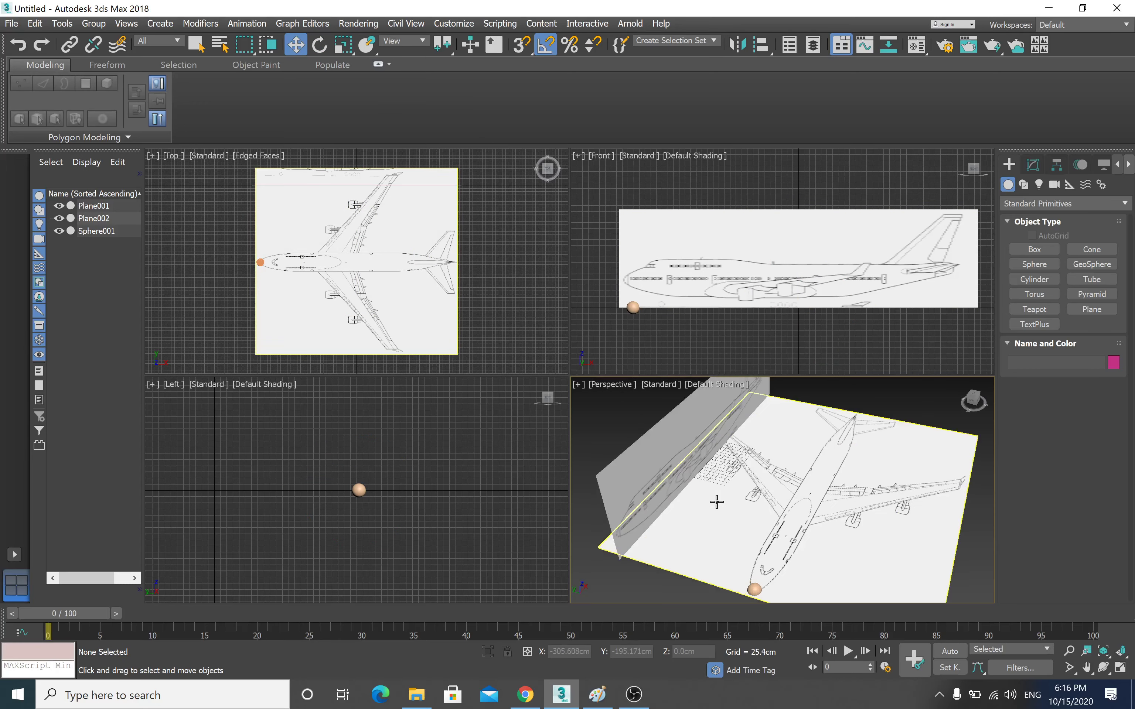
pyautogui.click(632, 307)
pyautogui.moveTo(632, 267); pyautogui.dragTo(633, 238)
pyautogui.scroll(2, 686, 291)
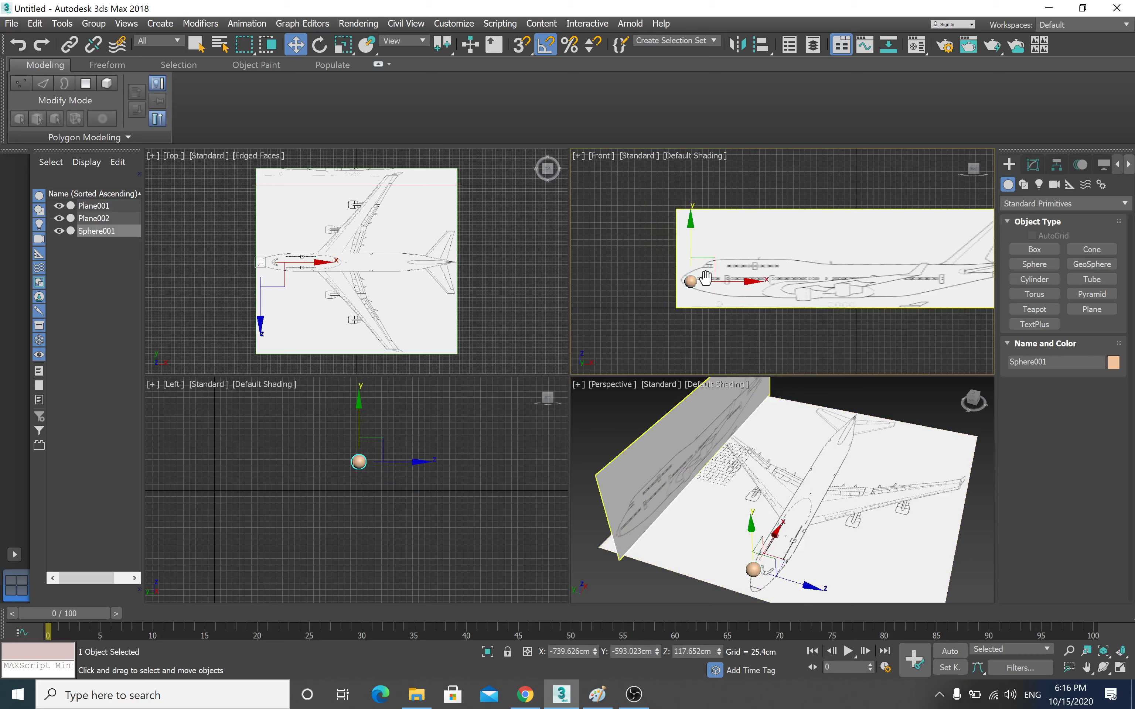
pyautogui.scroll(3, 687, 292)
pyautogui.scroll(3, 686, 292)
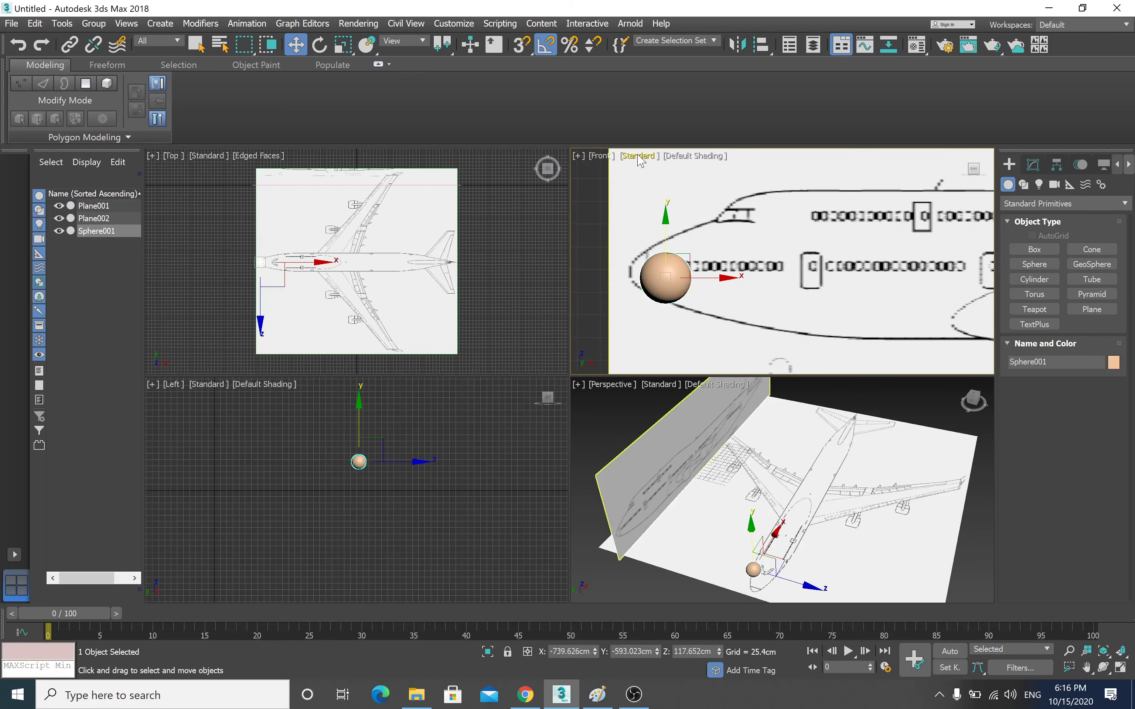
# - Set the Front view to Edged Faces, maximize it and zoom in on the sphere
pyautogui.click(690, 156)
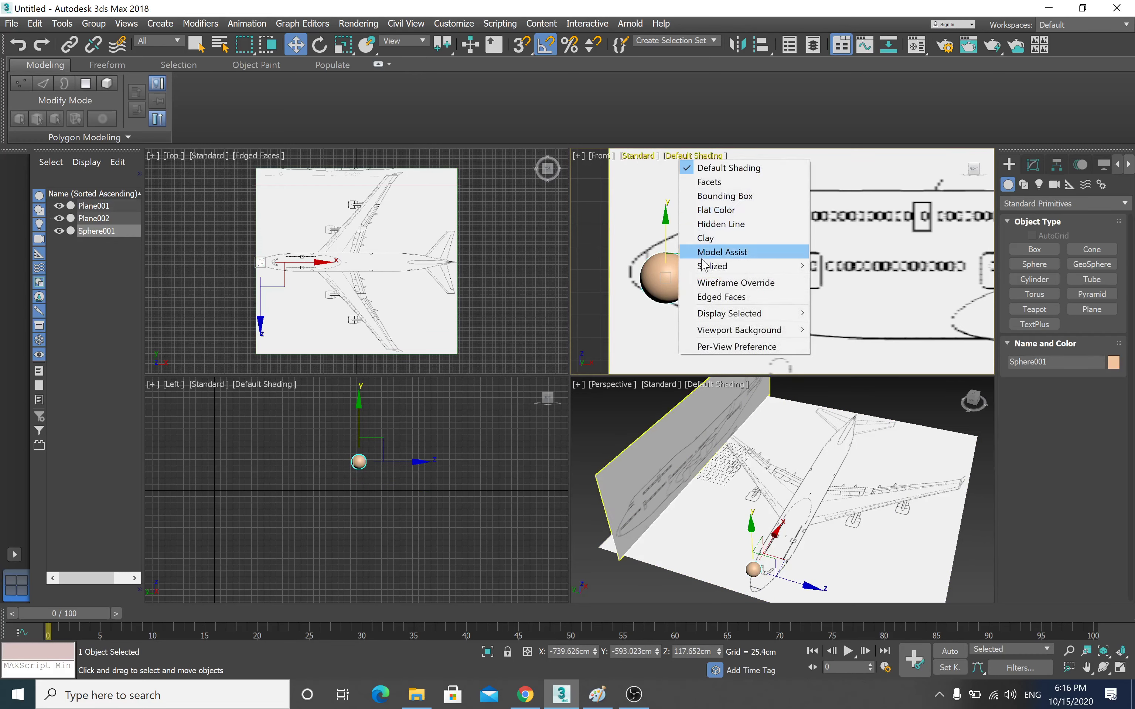
pyautogui.click(731, 299)
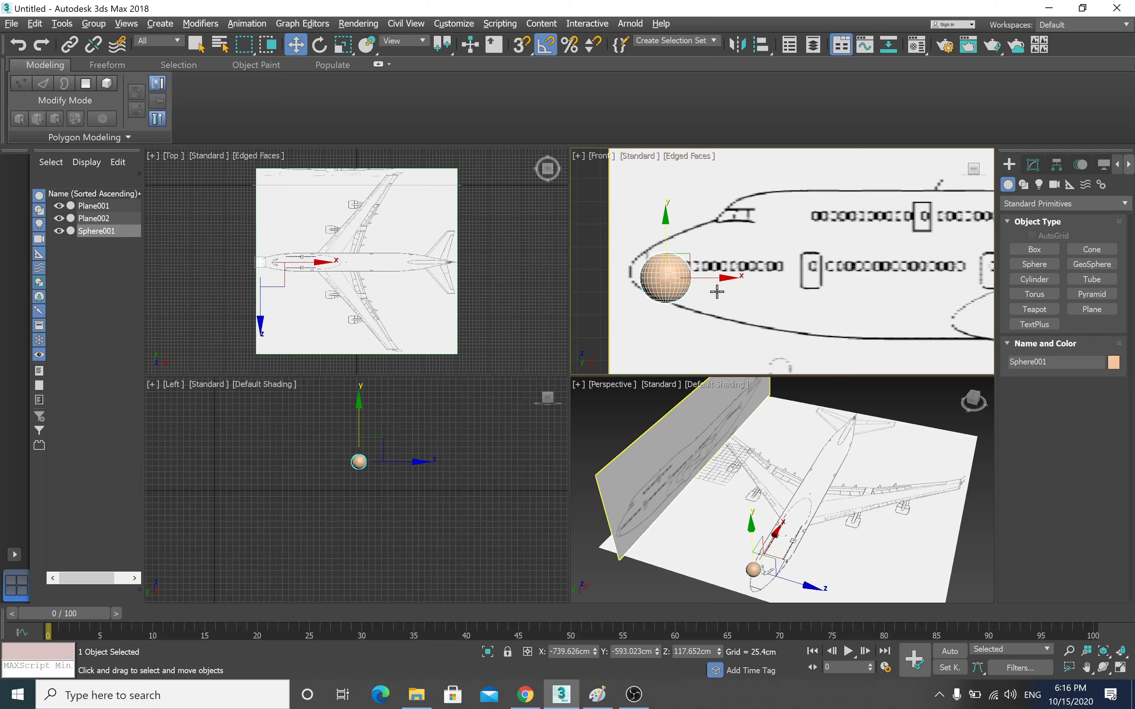
pyautogui.hotkey('alt', 'w')
pyautogui.scroll(3, 666, 278)
# - Lower Sphere001's Segments from 32 to 16 in the Modify panel
pyautogui.scroll(2, 568, 341)
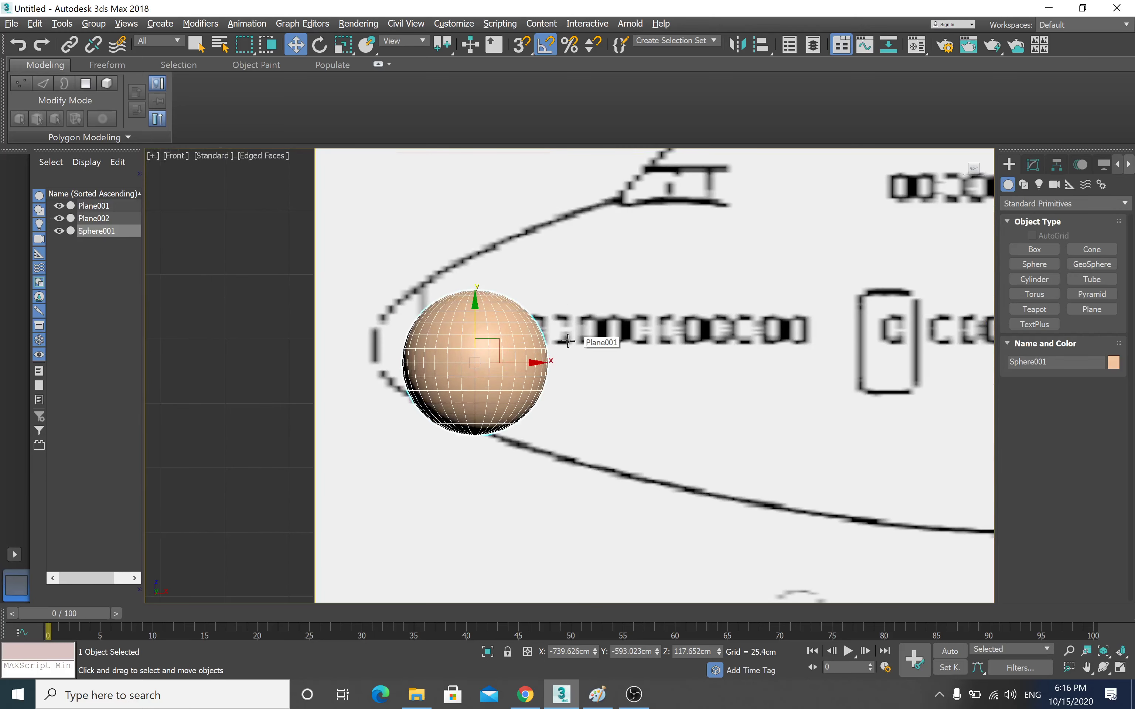
pyautogui.click(280, 264)
pyautogui.click(443, 325)
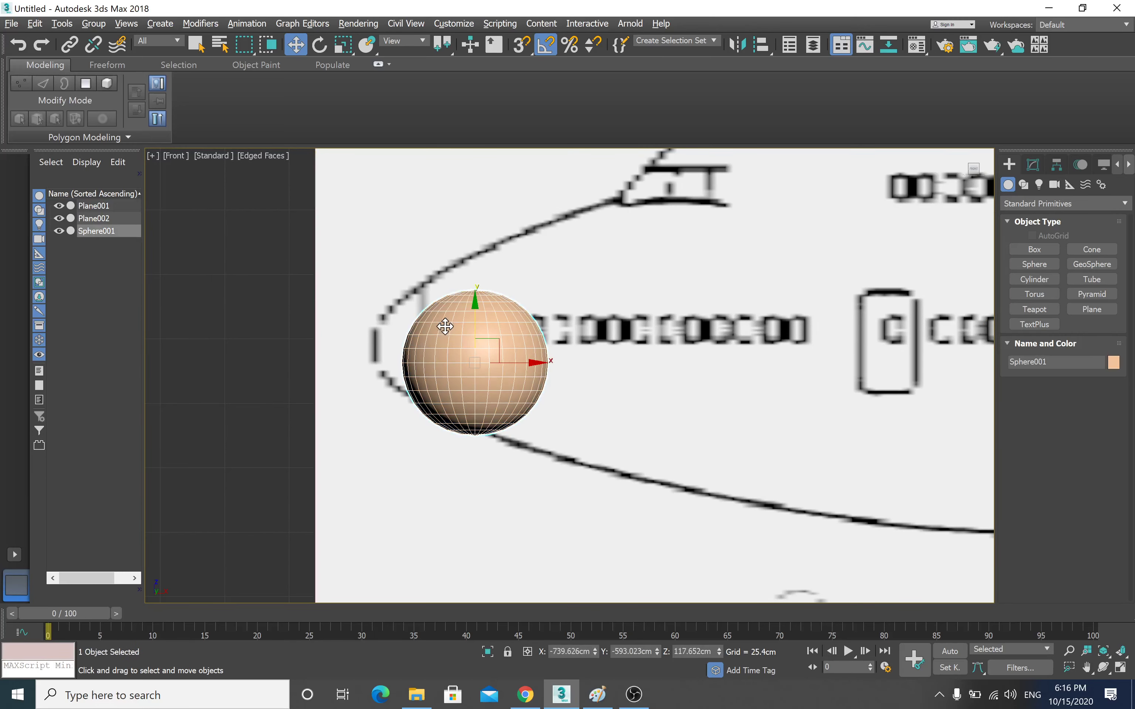
pyautogui.click(1033, 165)
pyautogui.doubleClick(1079, 385)
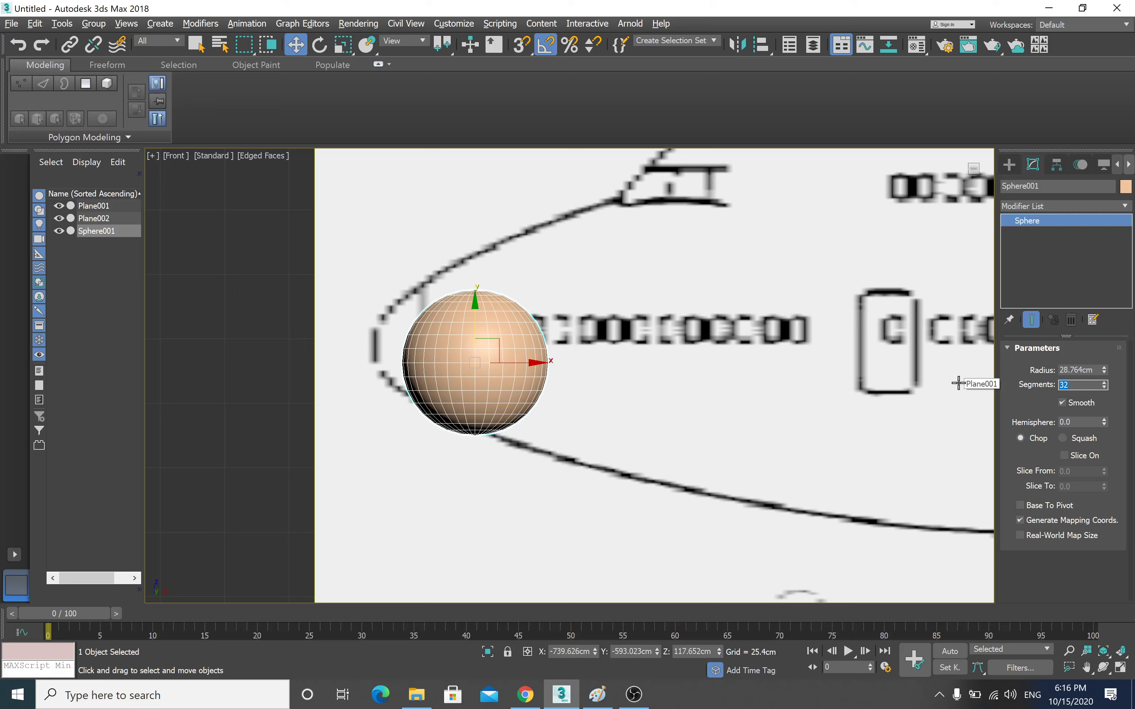
pyautogui.write('16')
pyautogui.press('Return')
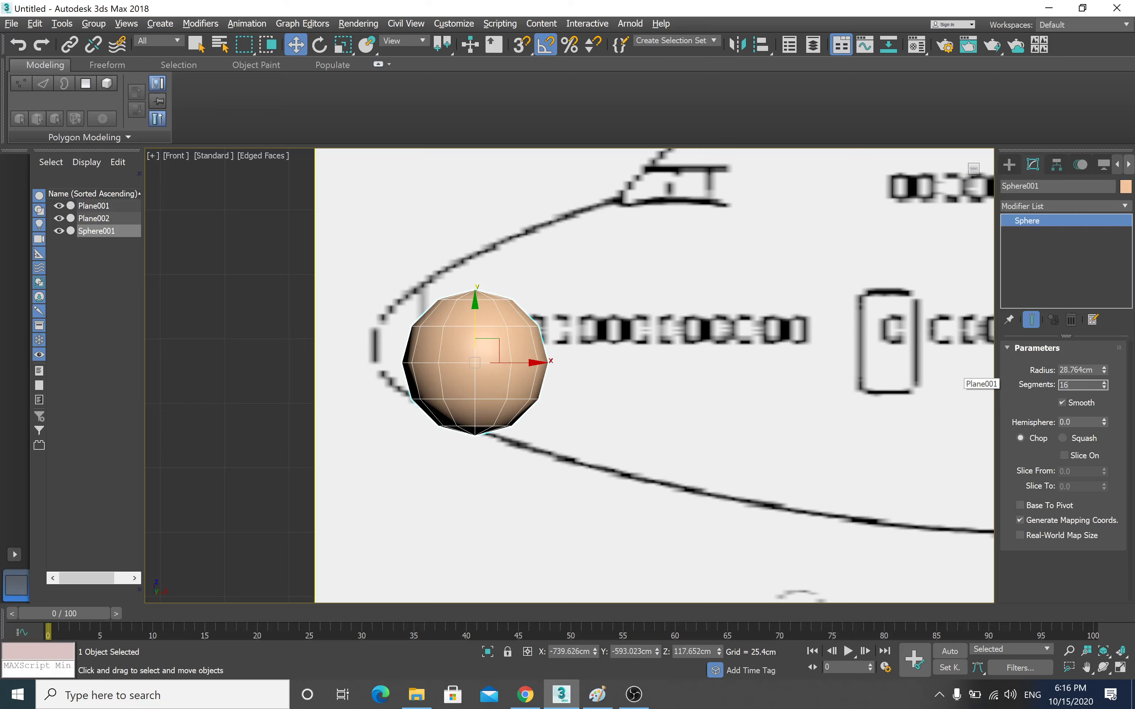
pyautogui.press('Return')
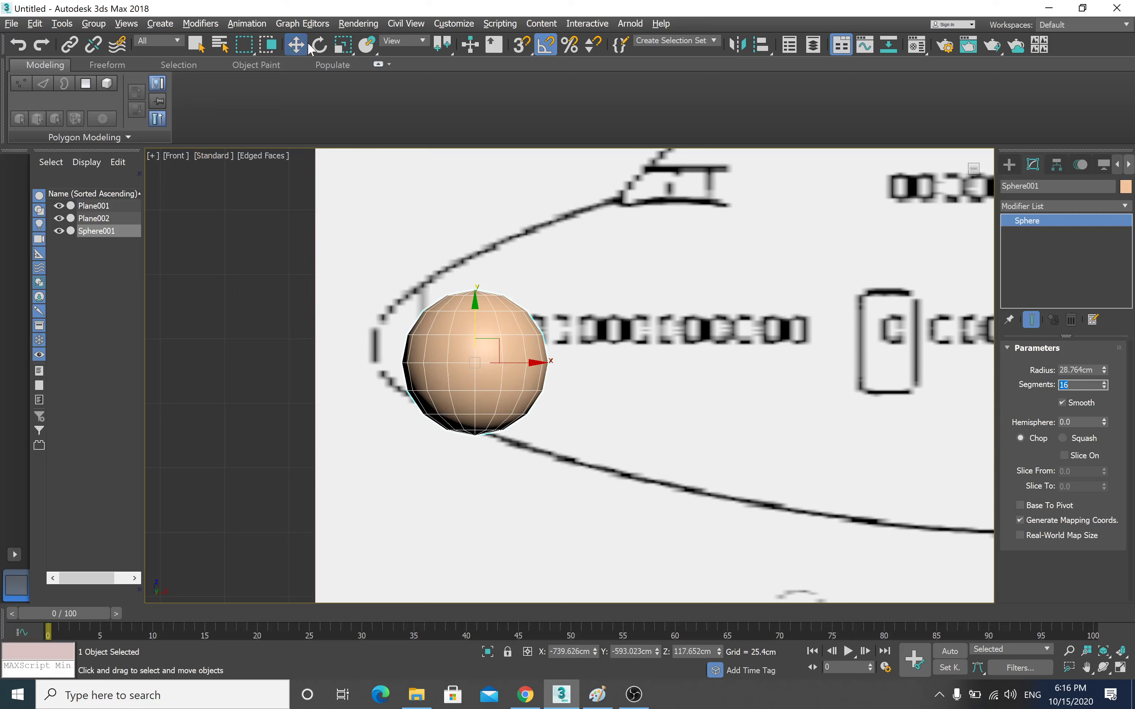
# - Rotate Sphere001 to an absolute -90° about Y via the Rotate Transform Type-In
pyautogui.click(319, 45)
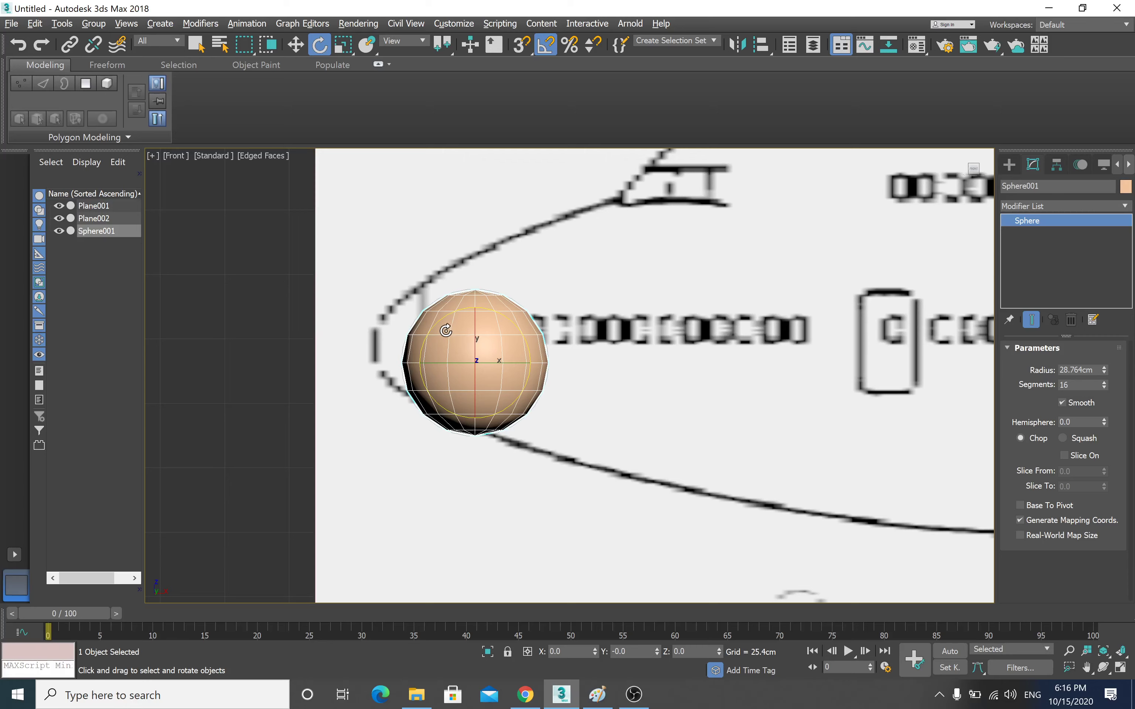
pyautogui.hotkey('alt', 'w')
pyautogui.moveTo(673, 471); pyautogui.dragTo(688, 462, button='middle')
pyautogui.moveTo(740, 231); pyautogui.dragTo(745, 255, button='middle')
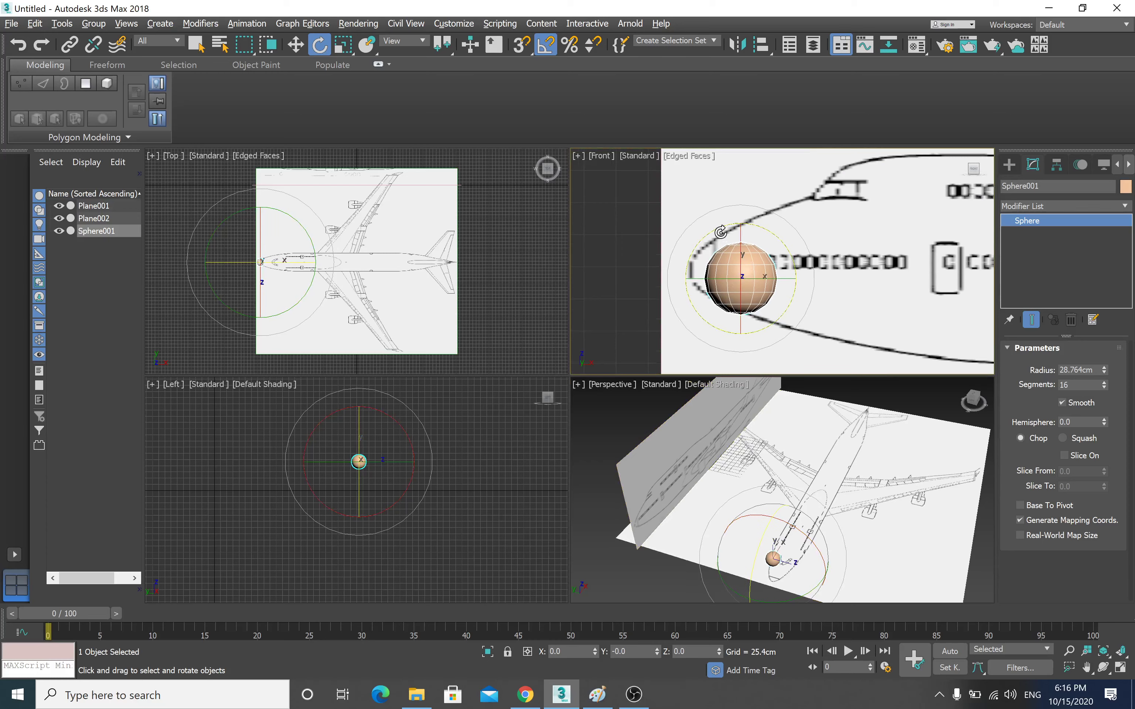
pyautogui.moveTo(716, 229); pyautogui.dragTo(687, 245)
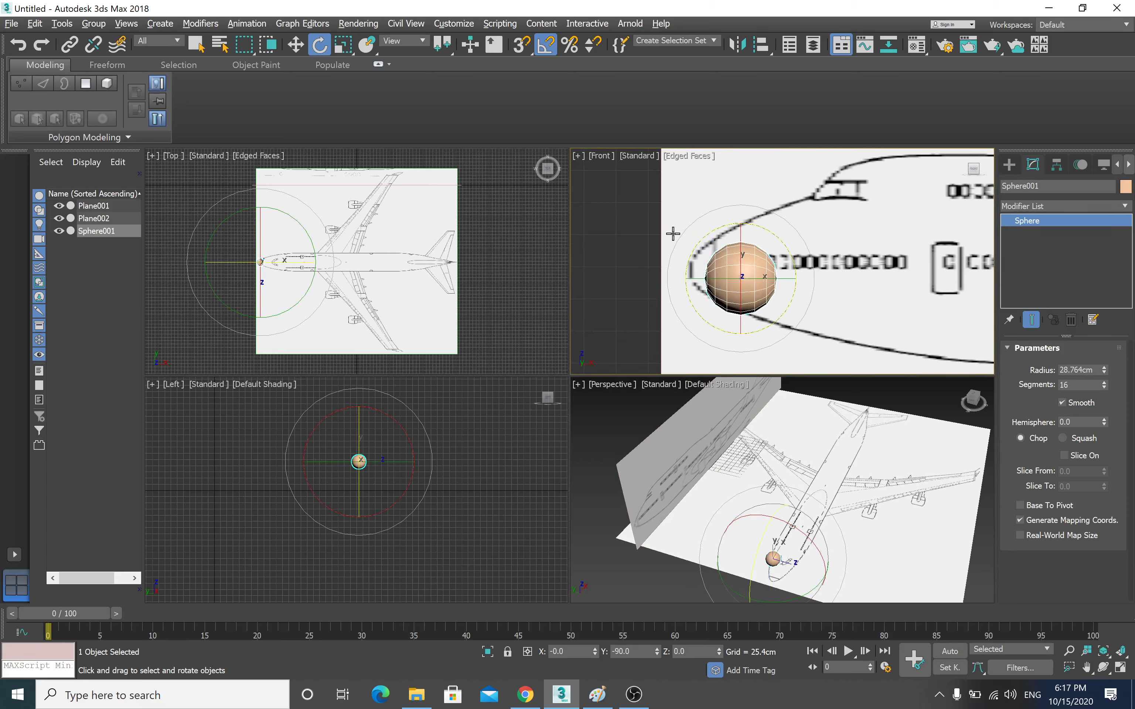
pyautogui.rightClick(322, 37)
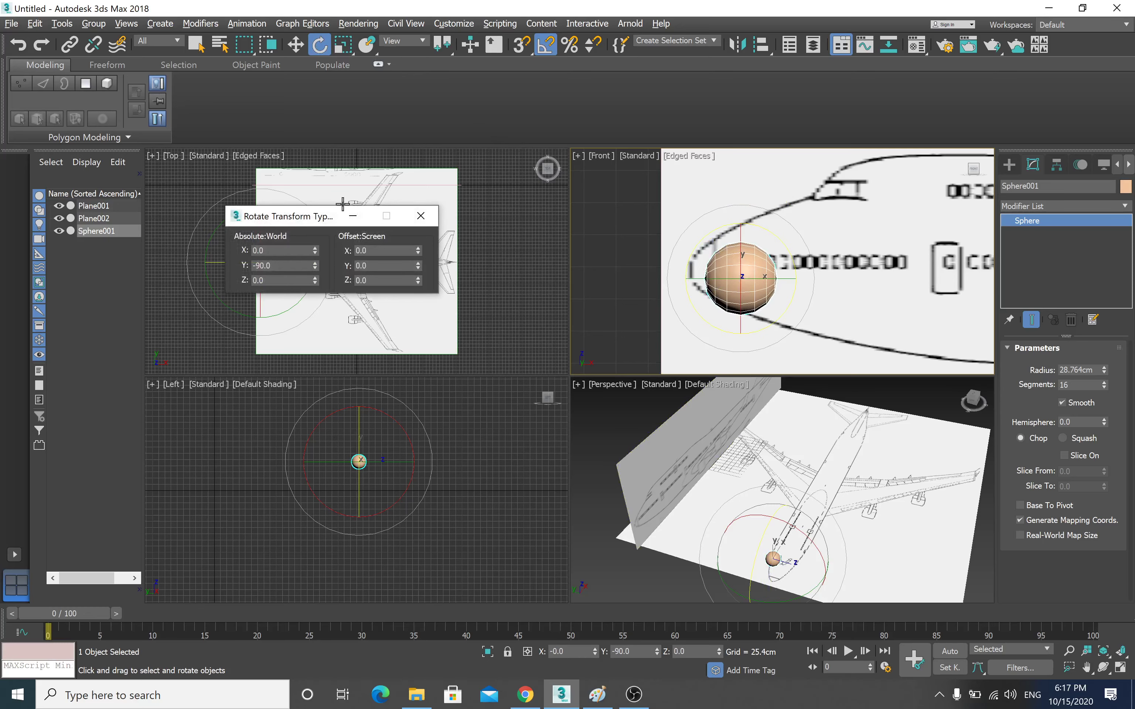
pyautogui.click(420, 216)
pyautogui.click(295, 45)
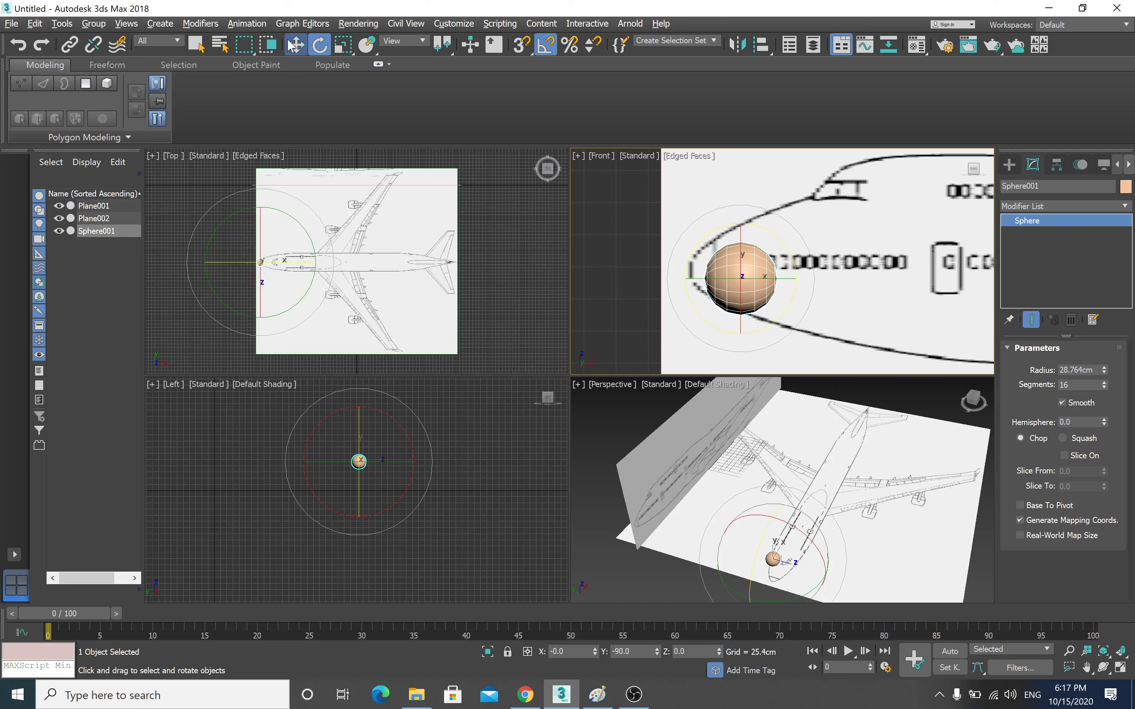
pyautogui.moveTo(810, 288); pyautogui.dragTo(846, 289, button='middle')
# - Move the sphere left along X into the nose tip in the maximized Front view
pyautogui.hotkey('alt', 'w')
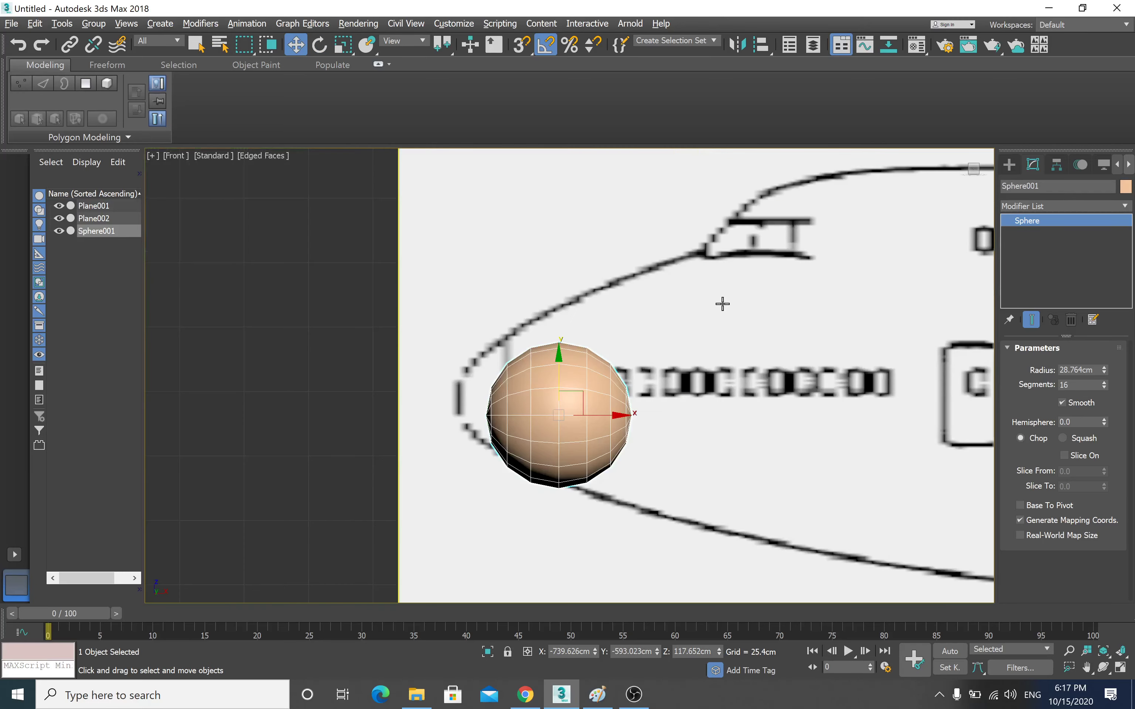
pyautogui.moveTo(669, 304); pyautogui.dragTo(722, 315, button='middle')
pyautogui.moveTo(675, 388); pyautogui.dragTo(670, 388)
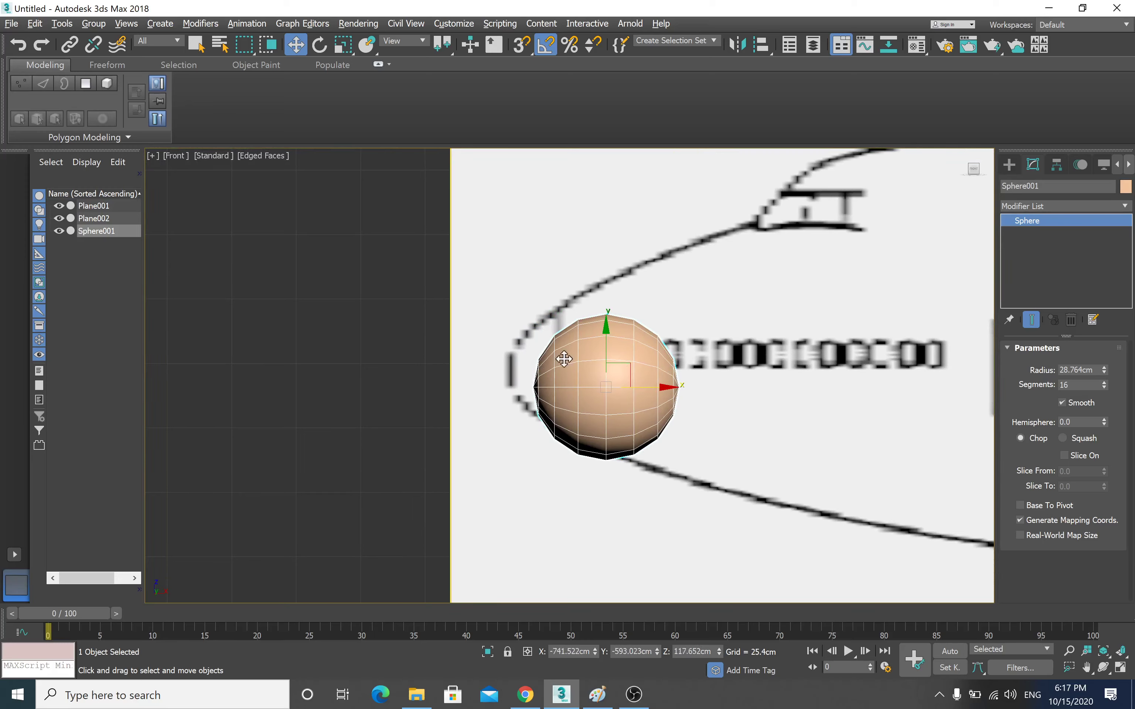
pyautogui.moveTo(663, 385)
pyautogui.mouseDown()
pyautogui.moveTo(607, 386)
pyautogui.moveTo(634, 385)
pyautogui.mouseUp()
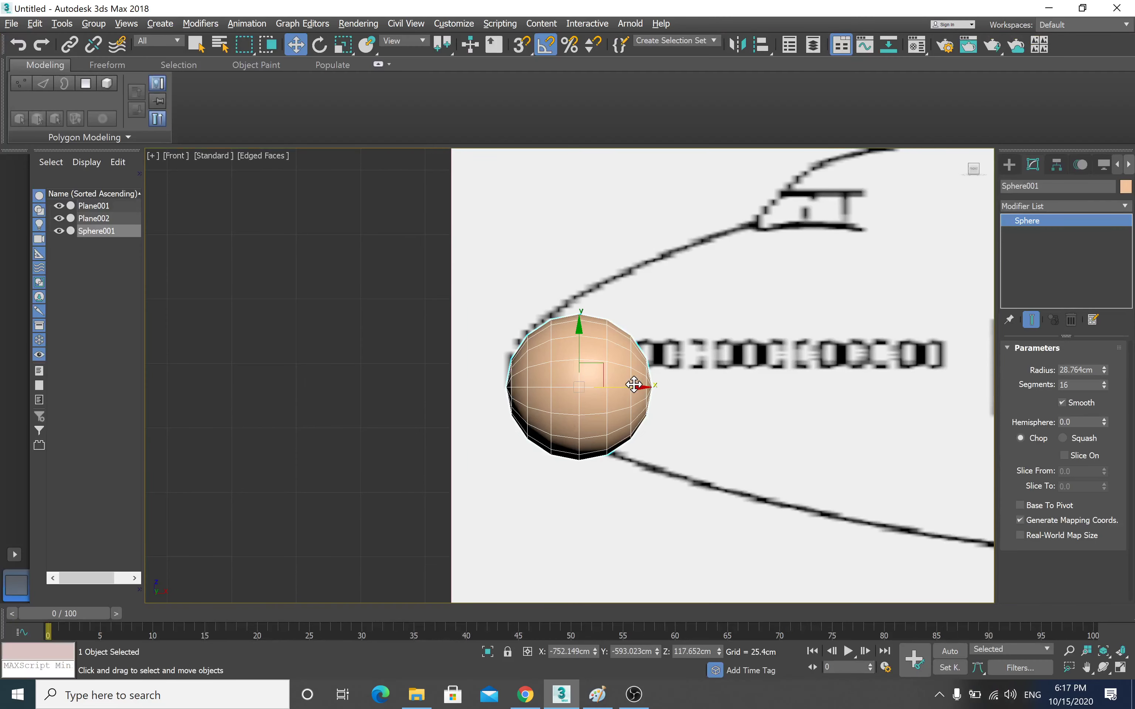
# - Toggle Expert Mode and Alt+X see-through display to check the sphere against the blueprint
pyautogui.hotkey('ctrl', 'x')
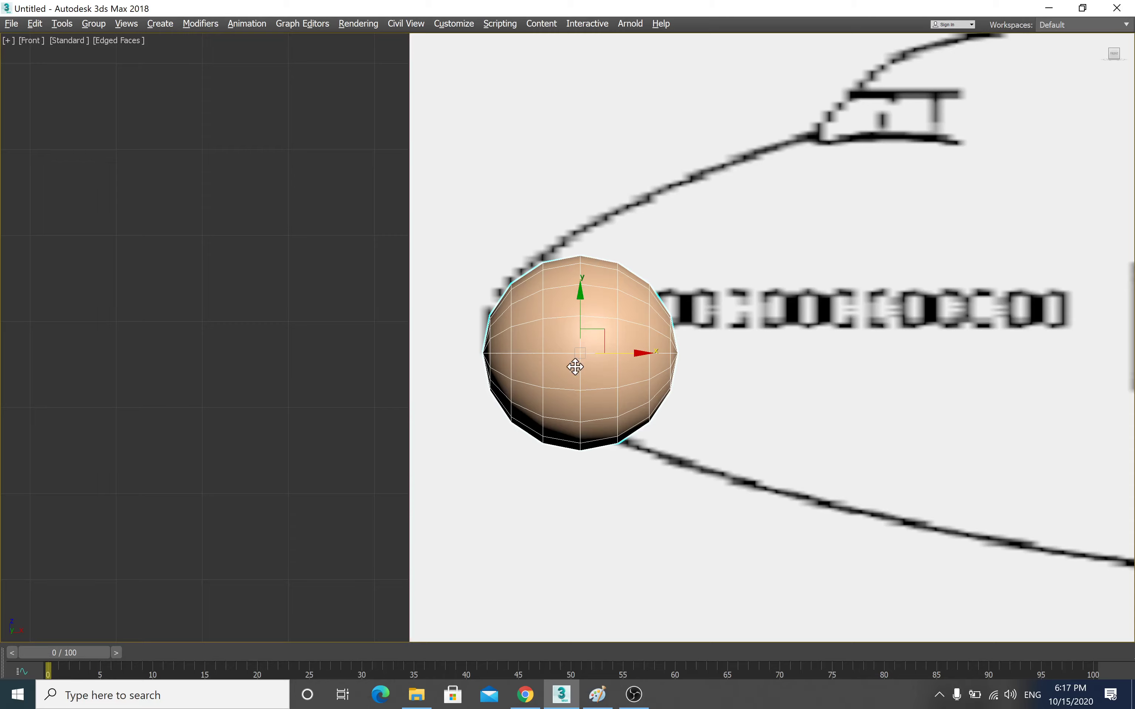
pyautogui.hotkey('ctrl', 'x')
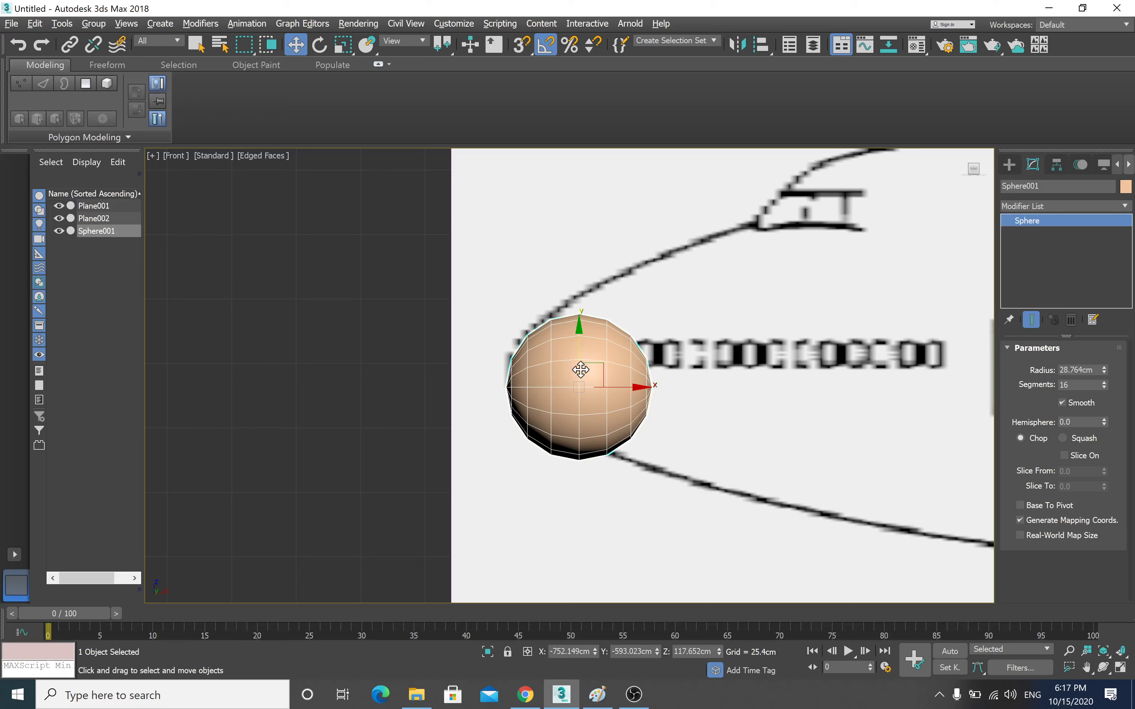
pyautogui.hotkey('alt', 'x')
pyautogui.hotkey('alt', 'x')
pyautogui.hotkey('alt', 'x')
pyautogui.hotkey('alt', 'x')
pyautogui.hotkey('alt', 'x')
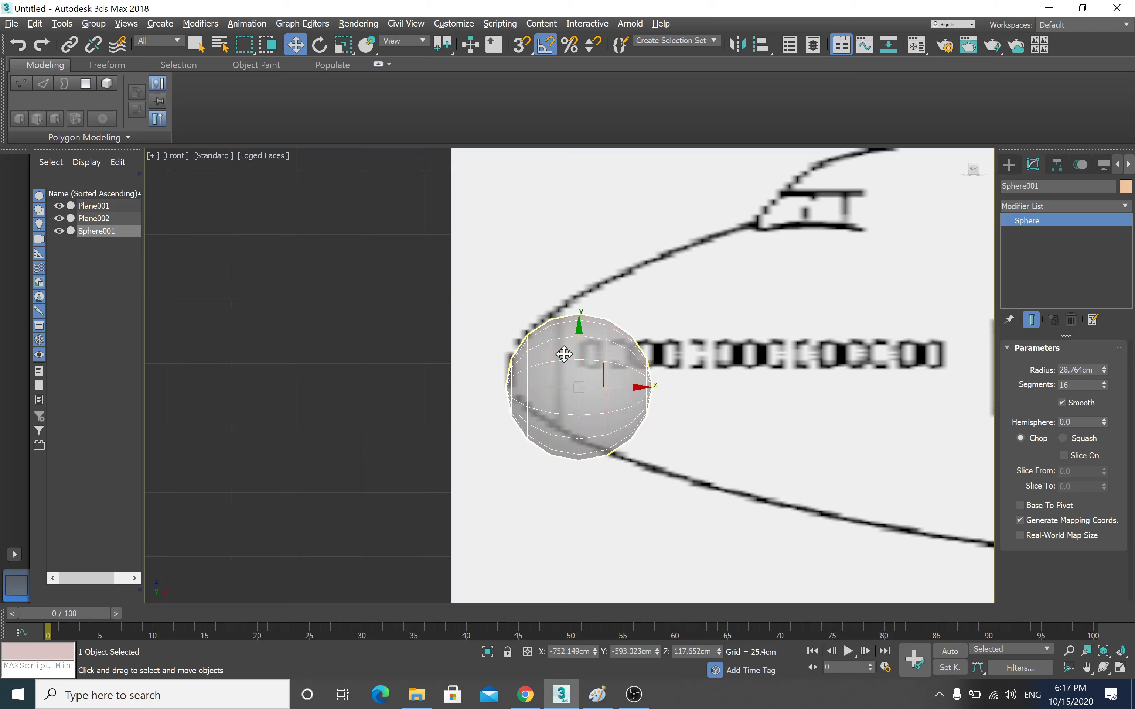
pyautogui.hotkey('alt', 'x')
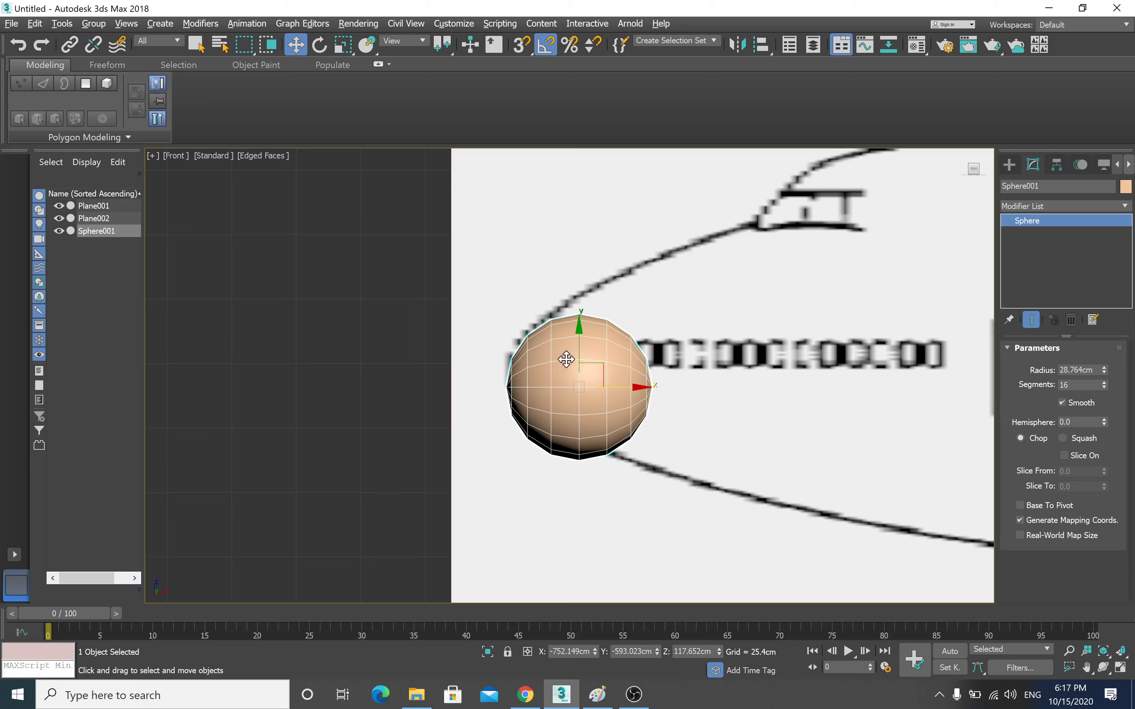
# - Turn on See-Through for Sphere001 in Object Properties
pyautogui.rightClick(566, 360)
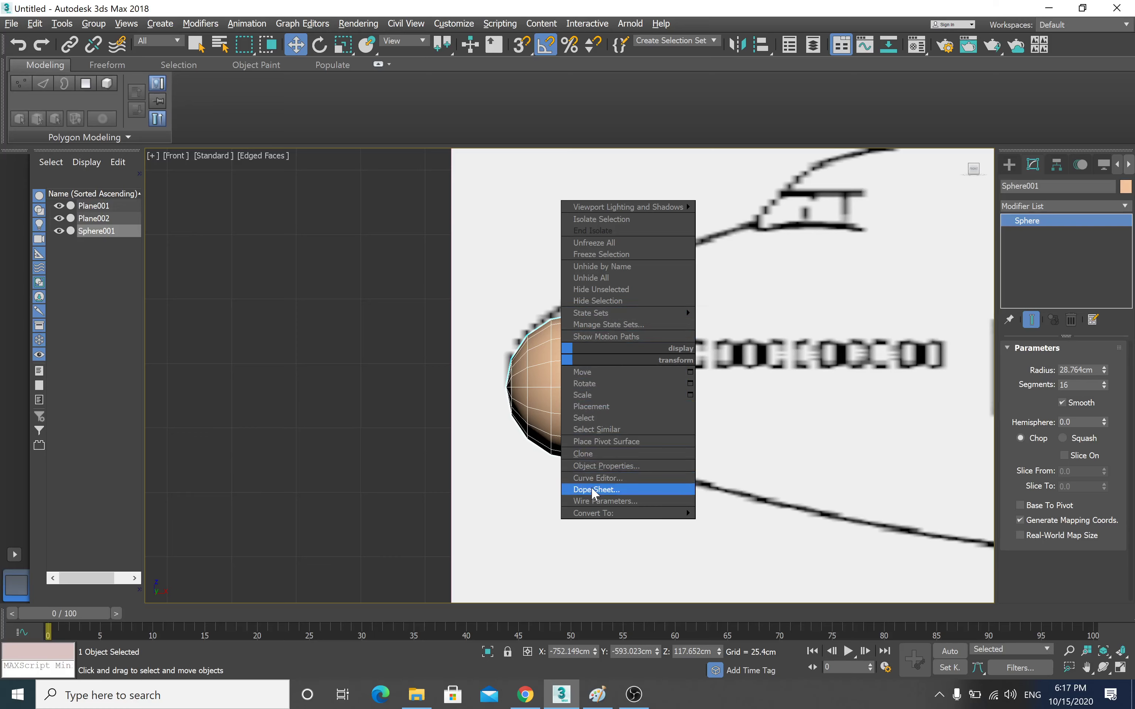
pyautogui.click(600, 466)
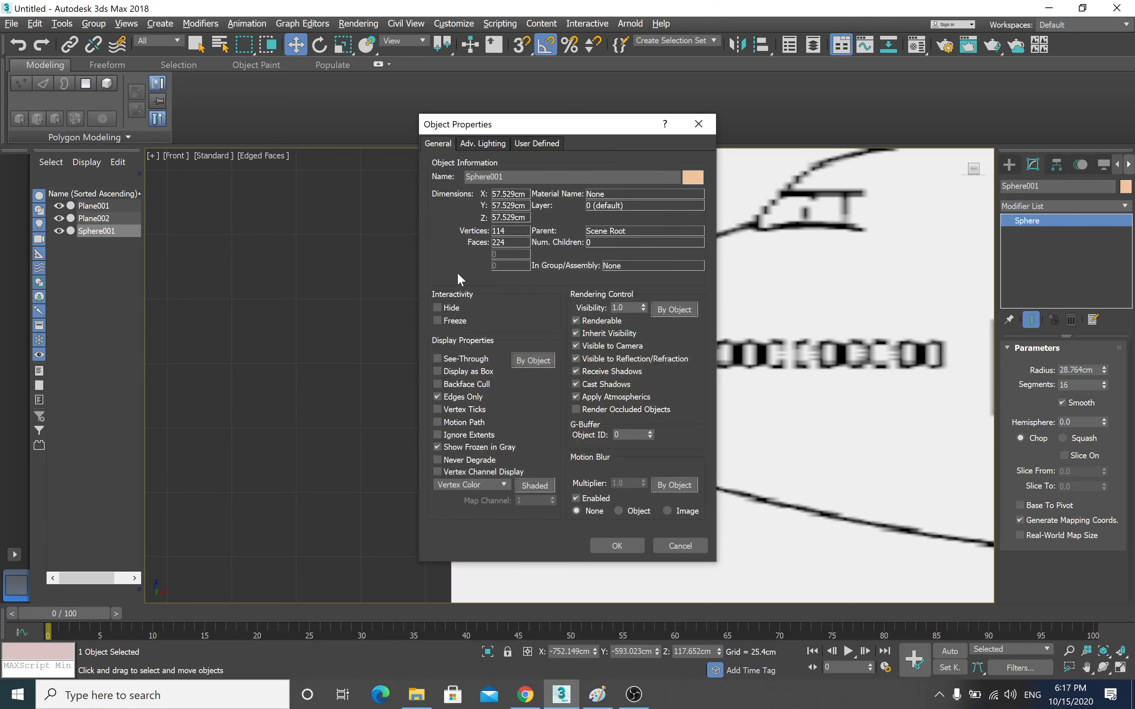
pyautogui.click(463, 358)
pyautogui.moveTo(515, 127); pyautogui.dragTo(324, 87)
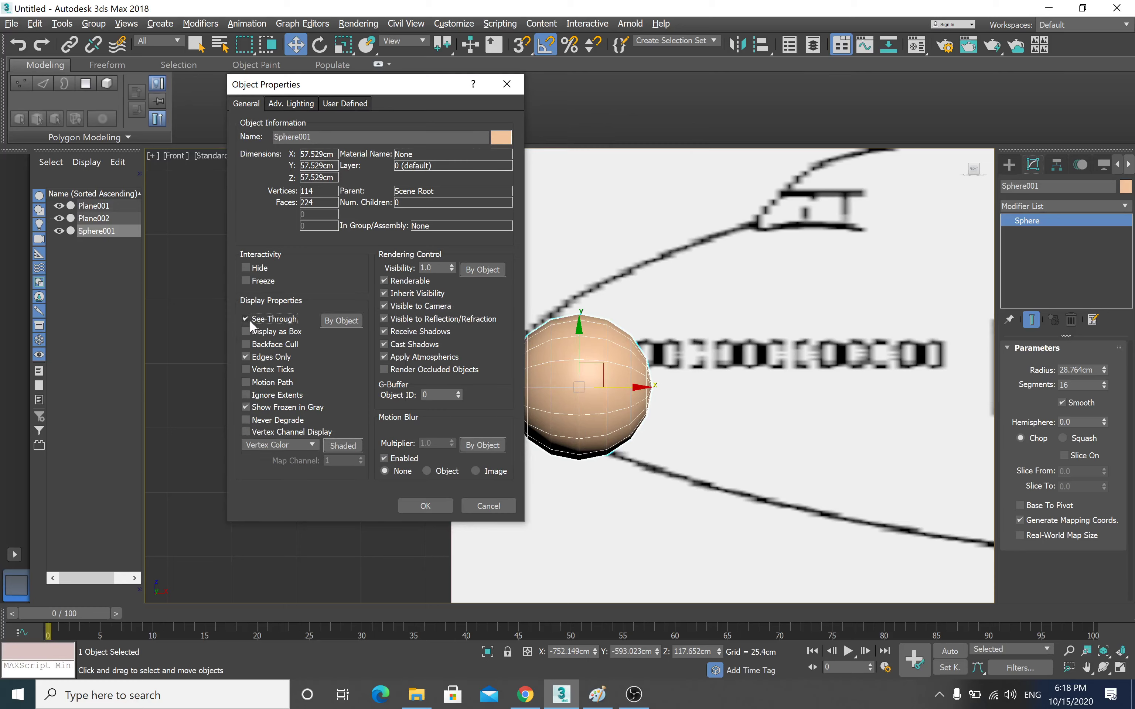
pyautogui.click(434, 498)
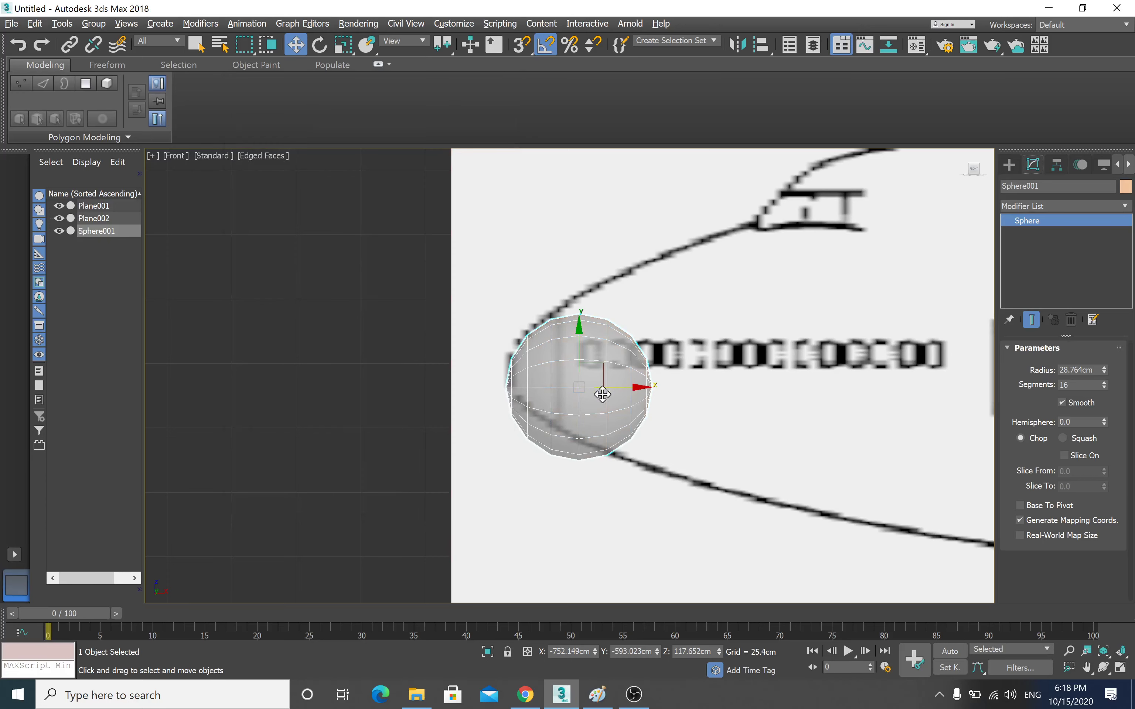
# - Nudge the sphere to X −753.163, Z 122.753 cm inside the nose outline
pyautogui.moveTo(634, 386); pyautogui.dragTo(625, 385)
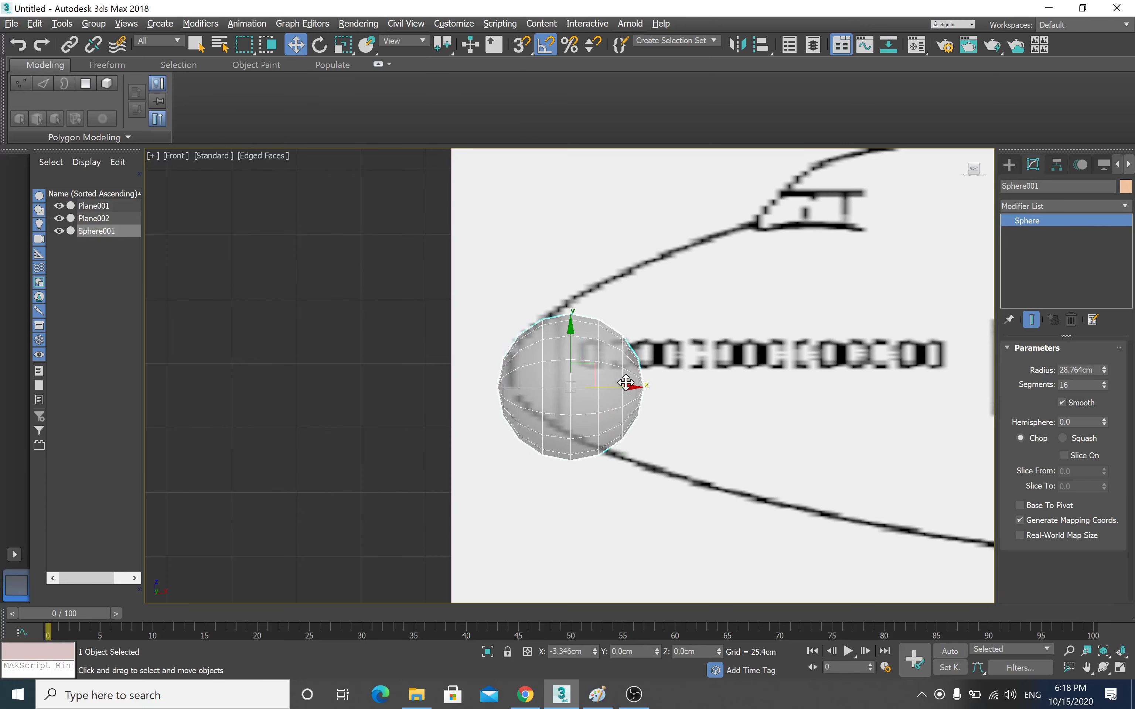
pyautogui.moveTo(571, 325); pyautogui.dragTo(570, 312)
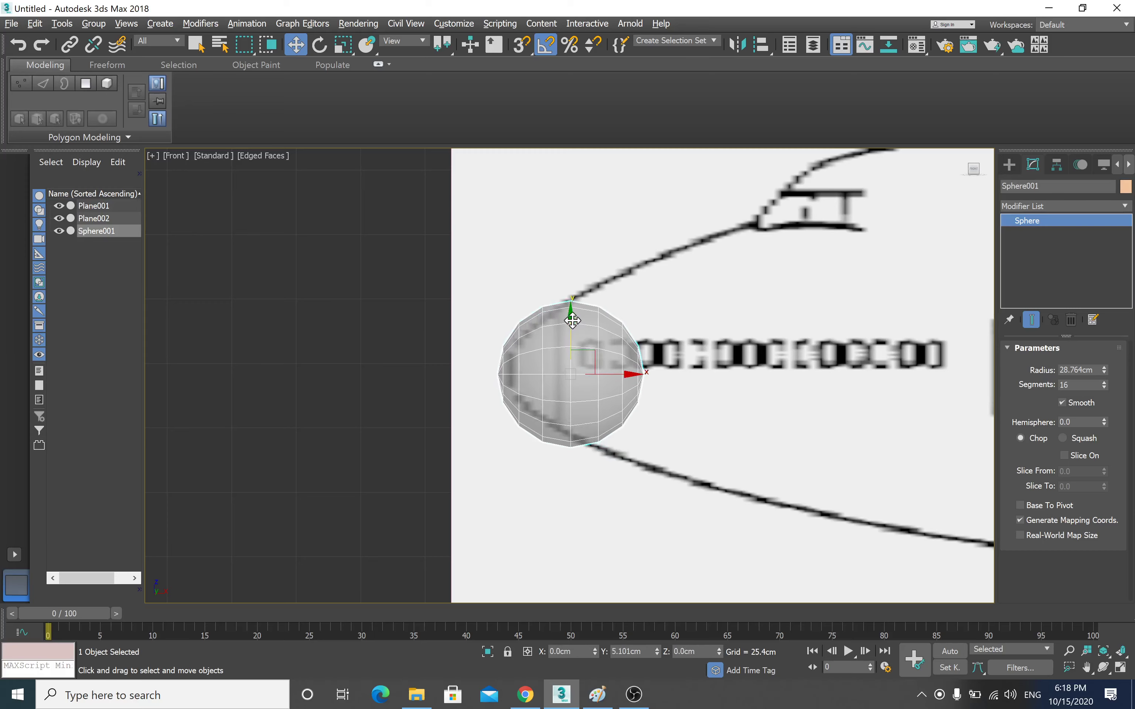
pyautogui.moveTo(632, 373); pyautogui.dragTo(638, 373)
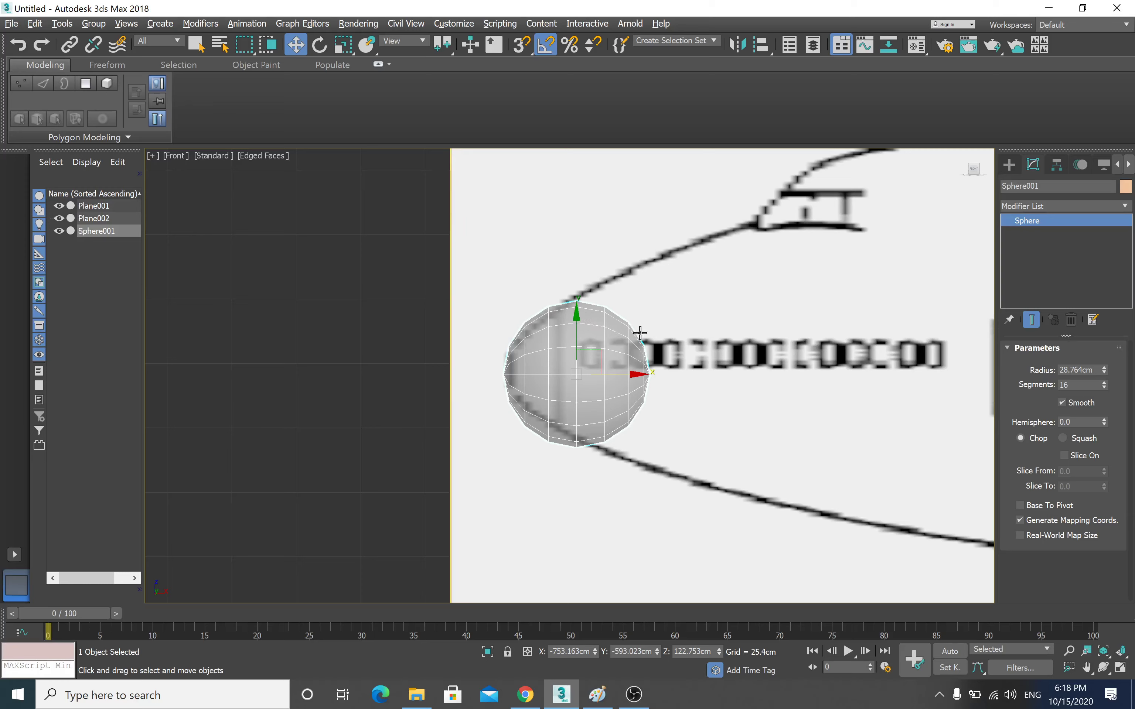
# - Convert Sphere001 to Editable Poly and select the 48 polygons on its fuselage-side half
pyautogui.rightClick(605, 340)
pyautogui.moveTo(656, 494)
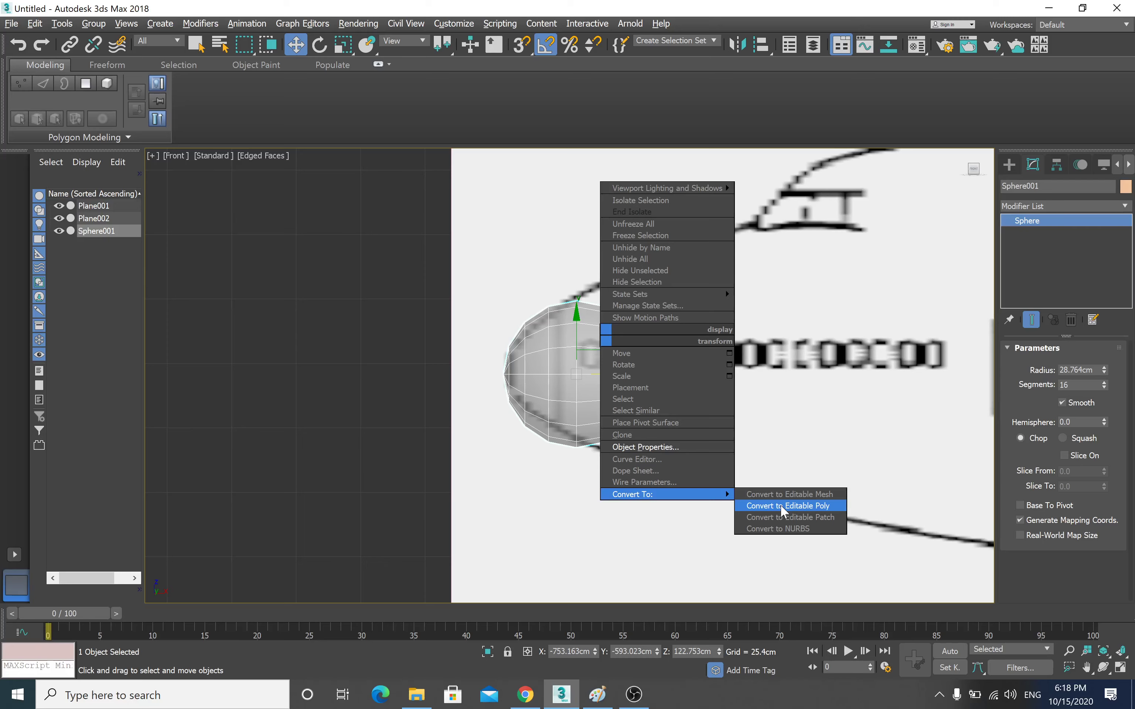
pyautogui.click(780, 506)
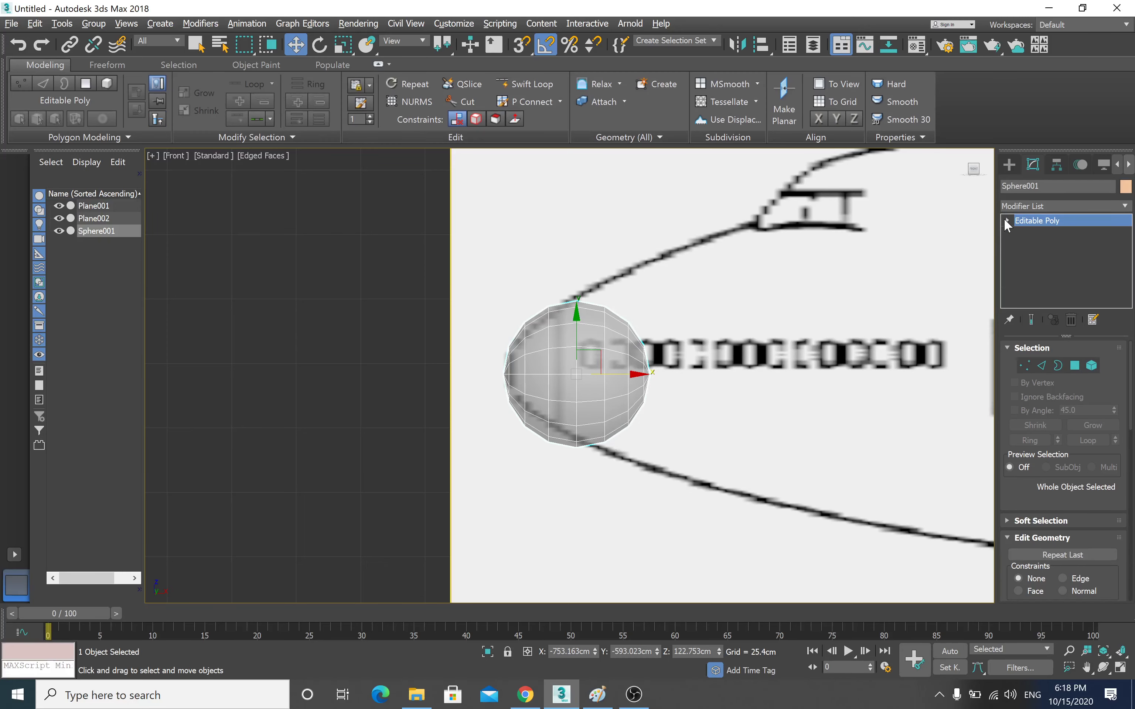
pyautogui.click(1006, 220)
pyautogui.click(1032, 269)
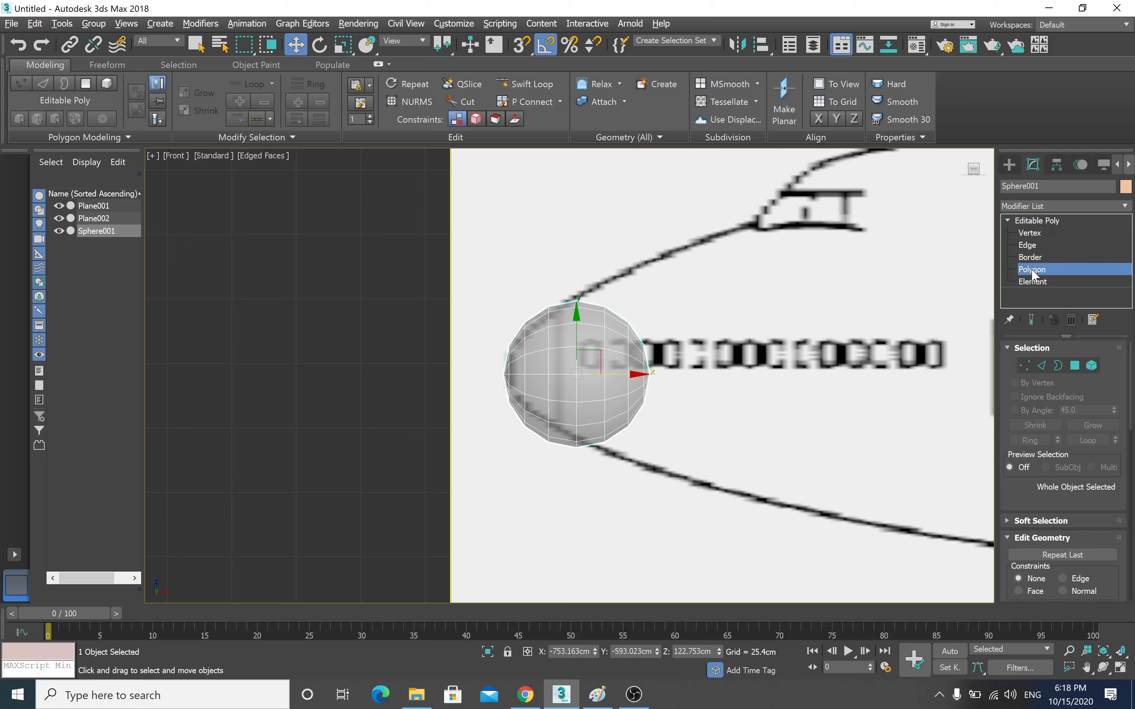
pyautogui.moveTo(702, 287); pyautogui.dragTo(620, 452)
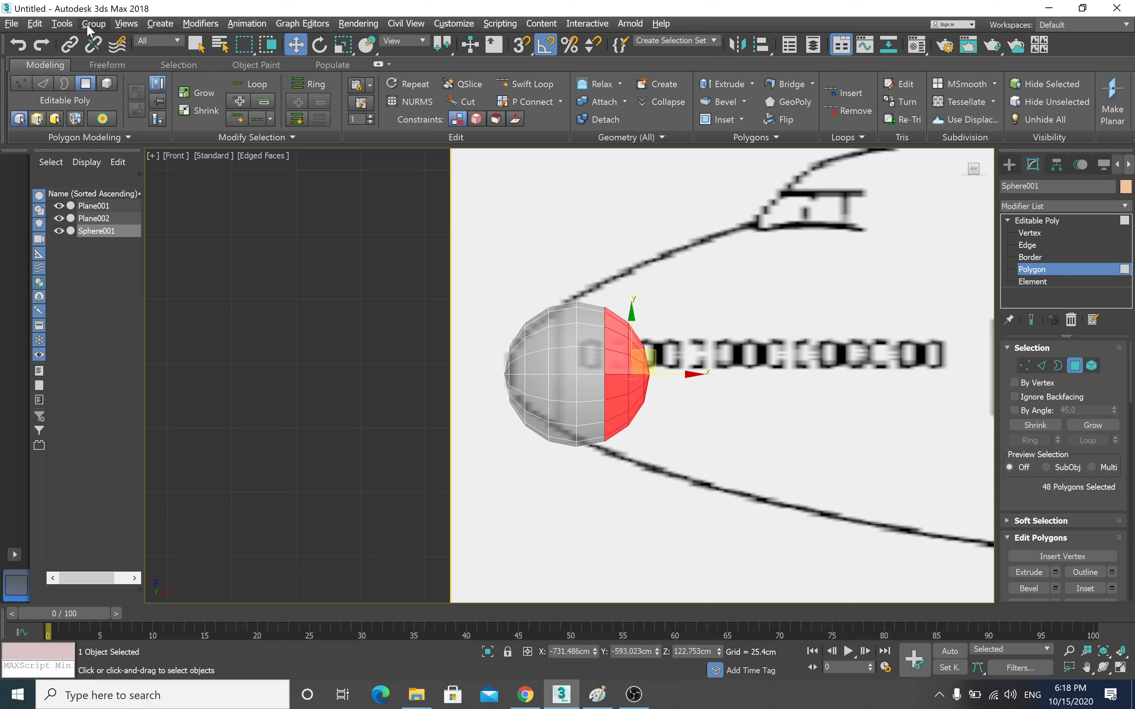
pyautogui.click(34, 24)
# - Delete the selected rear half and select the open rear vertex column
pyautogui.click(64, 117)
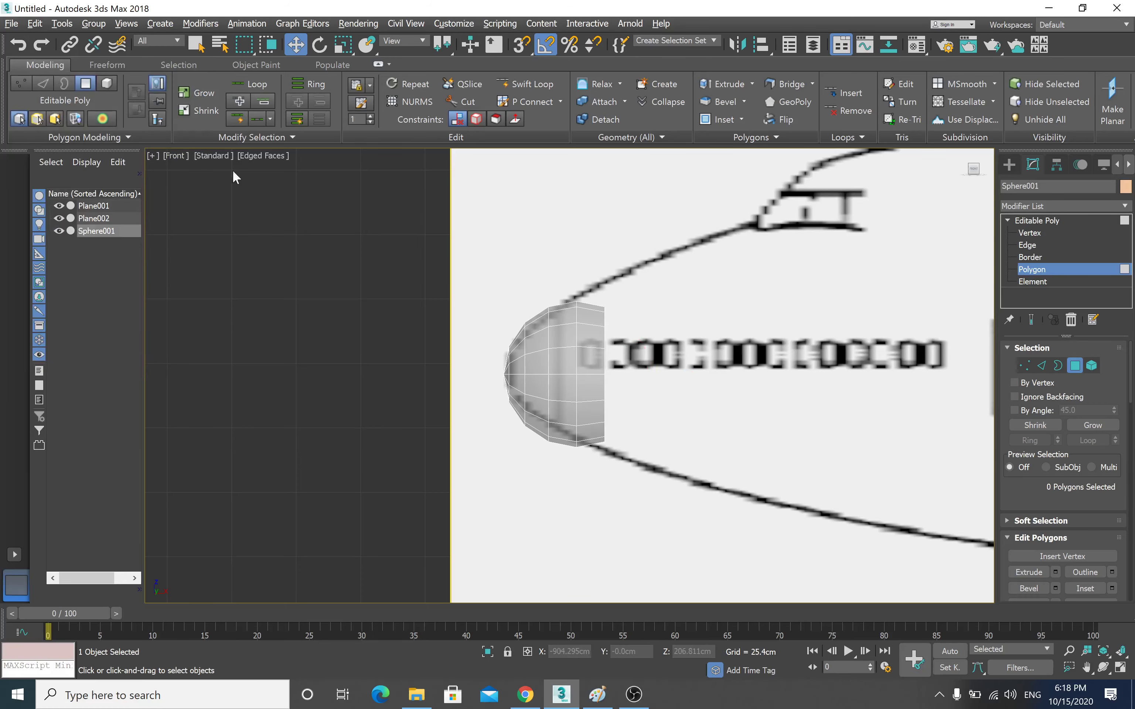
pyautogui.click(1030, 233)
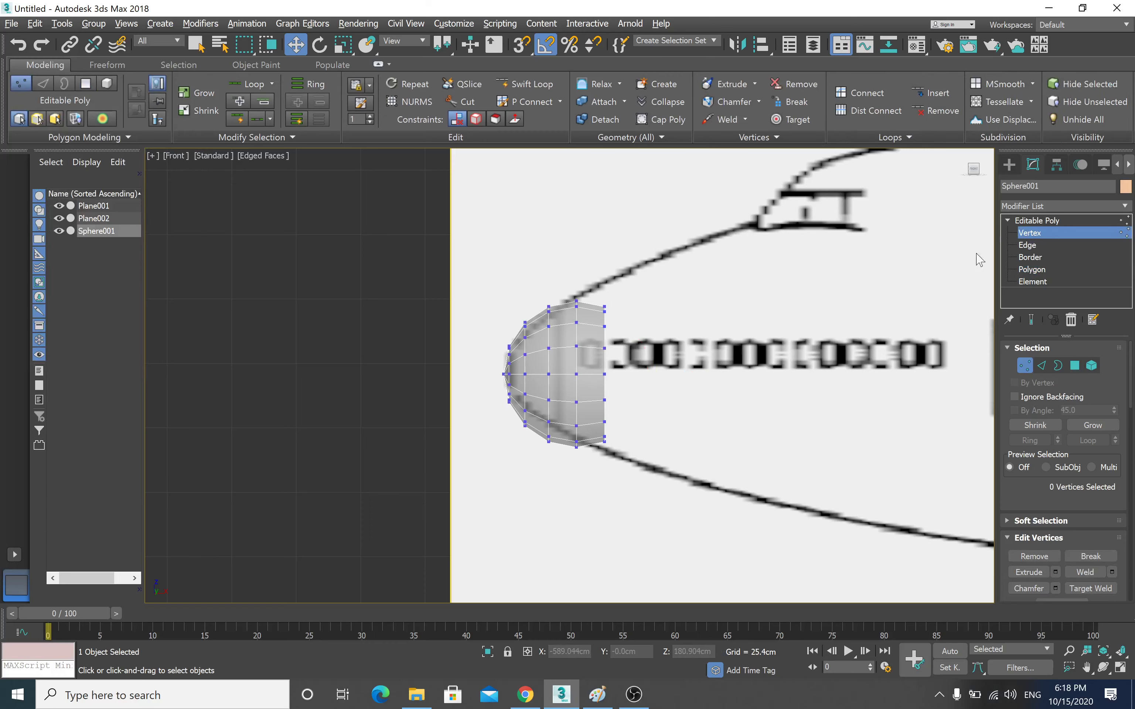
pyautogui.scroll(3, 984, 328)
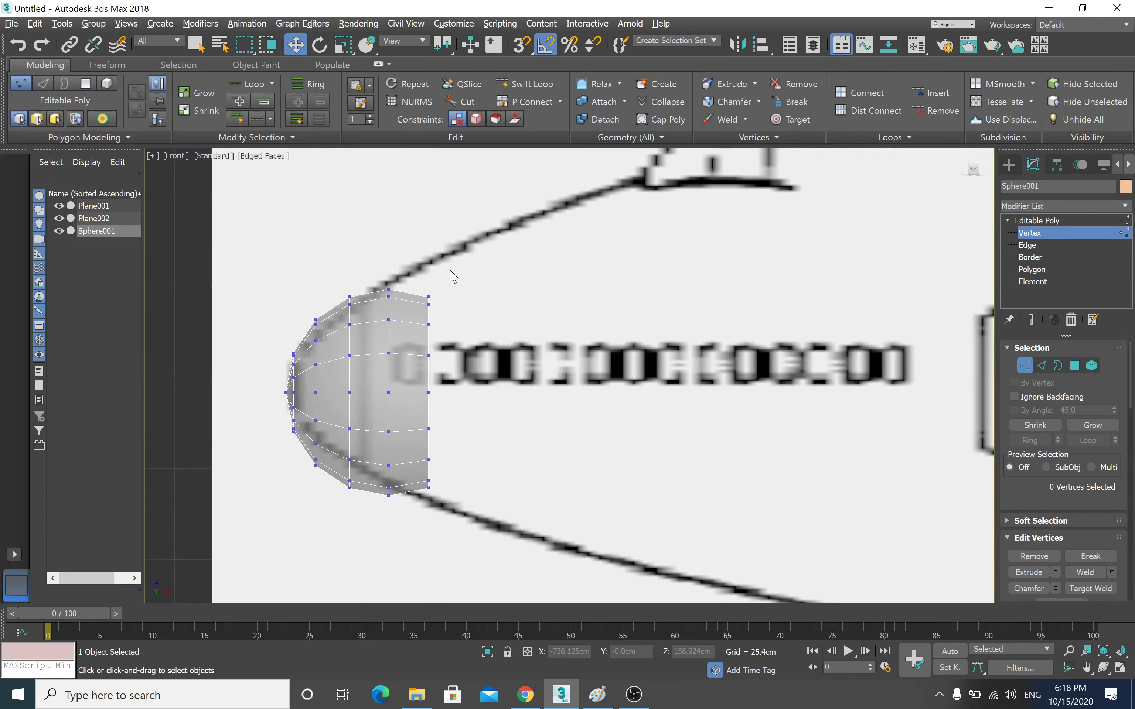
pyautogui.hotkey('ctrl', 'x')
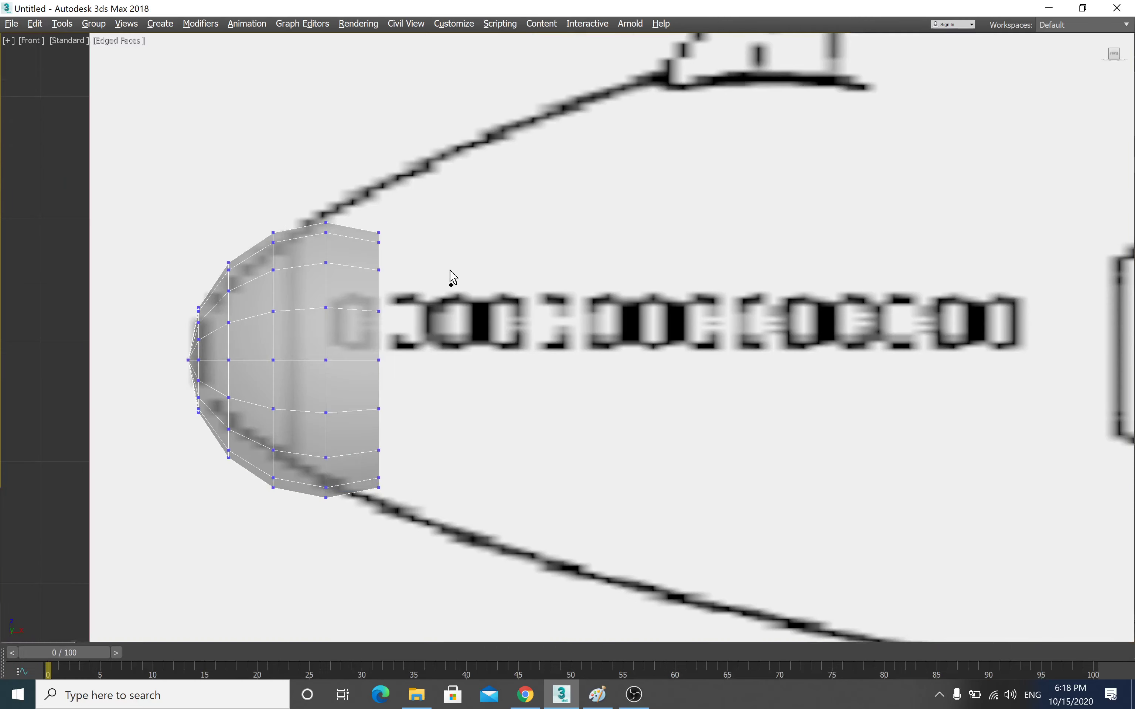
pyautogui.moveTo(392, 202); pyautogui.dragTo(376, 286)
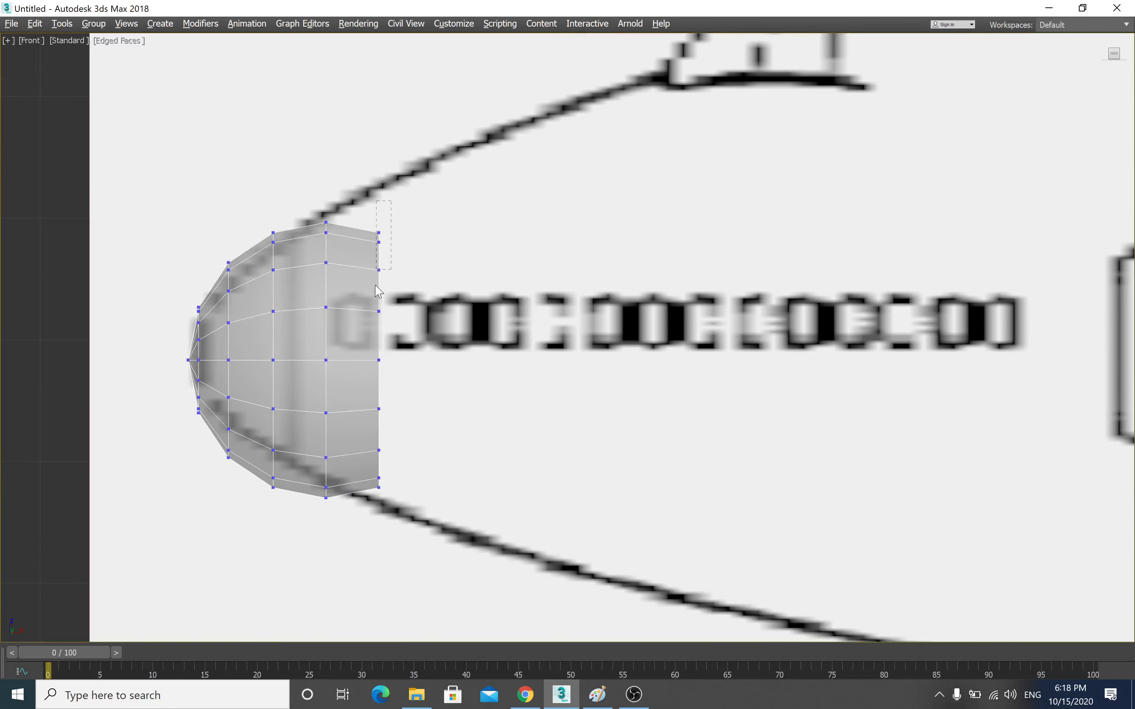
pyautogui.moveTo(375, 475); pyautogui.dragTo(381, 490)
pyautogui.hotkey('ctrl', 'x')
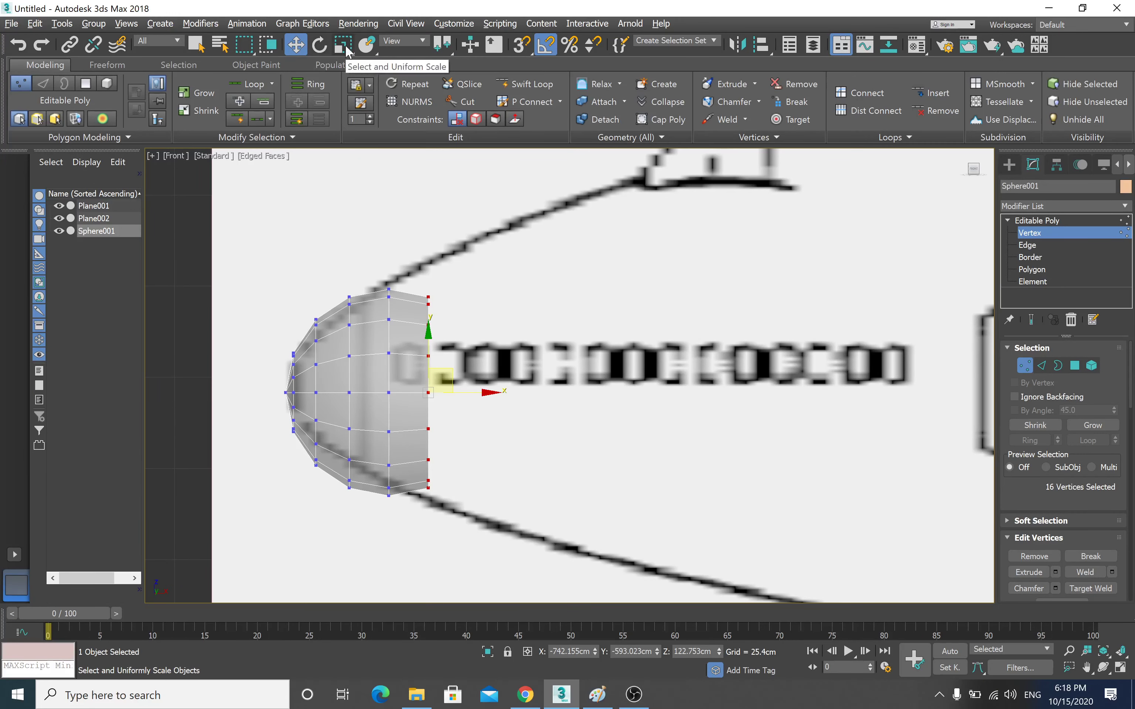
# - Scale the rear vertex column taller and squeeze the next two columns, the third to 93%
pyautogui.click(342, 45)
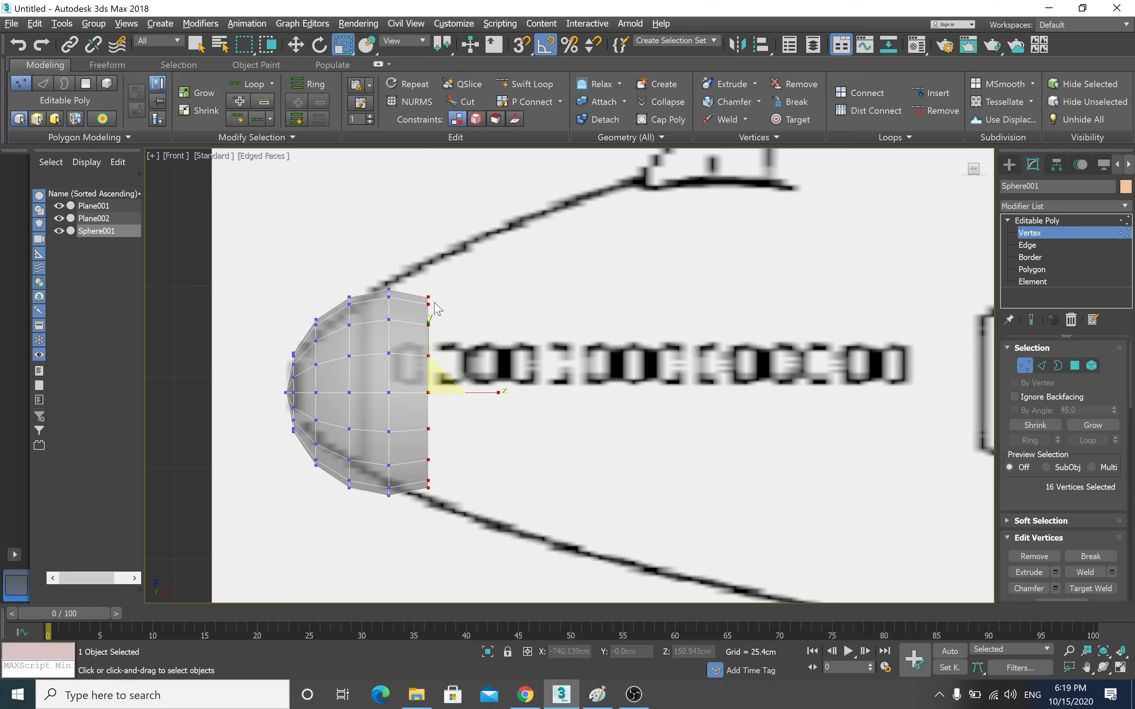
pyautogui.moveTo(428, 330); pyautogui.dragTo(427, 319)
pyautogui.moveTo(409, 460); pyautogui.dragTo(404, 521)
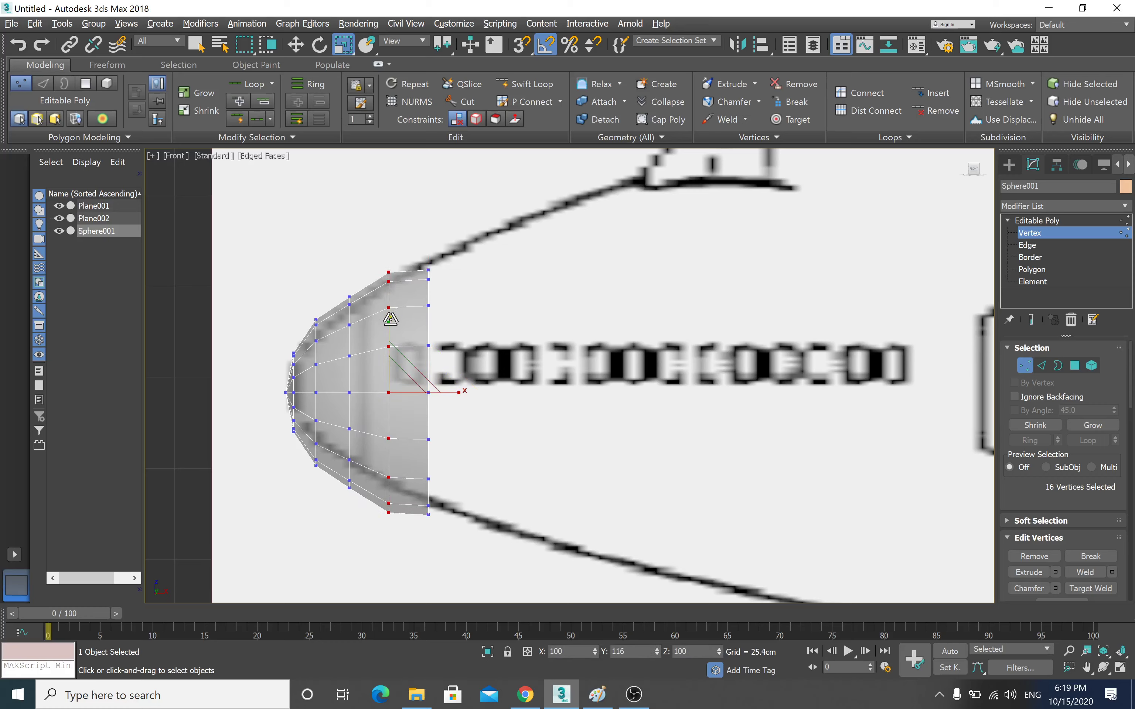
pyautogui.moveTo(390, 319); pyautogui.dragTo(390, 337)
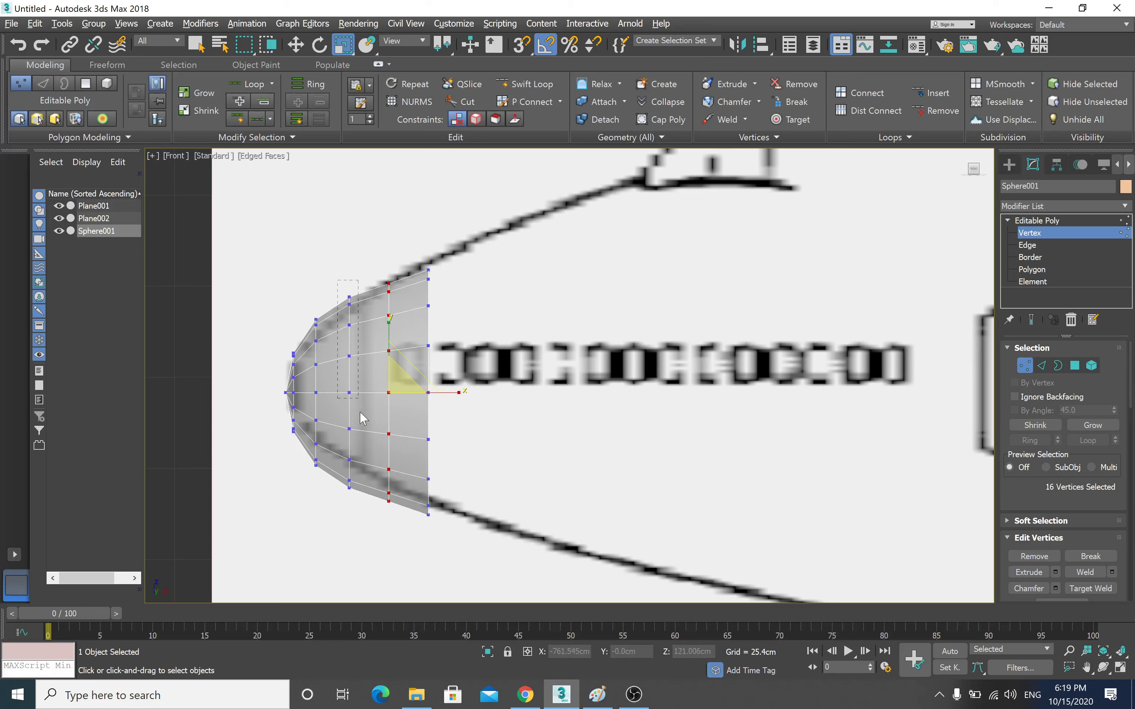
pyautogui.moveTo(363, 417); pyautogui.dragTo(364, 420)
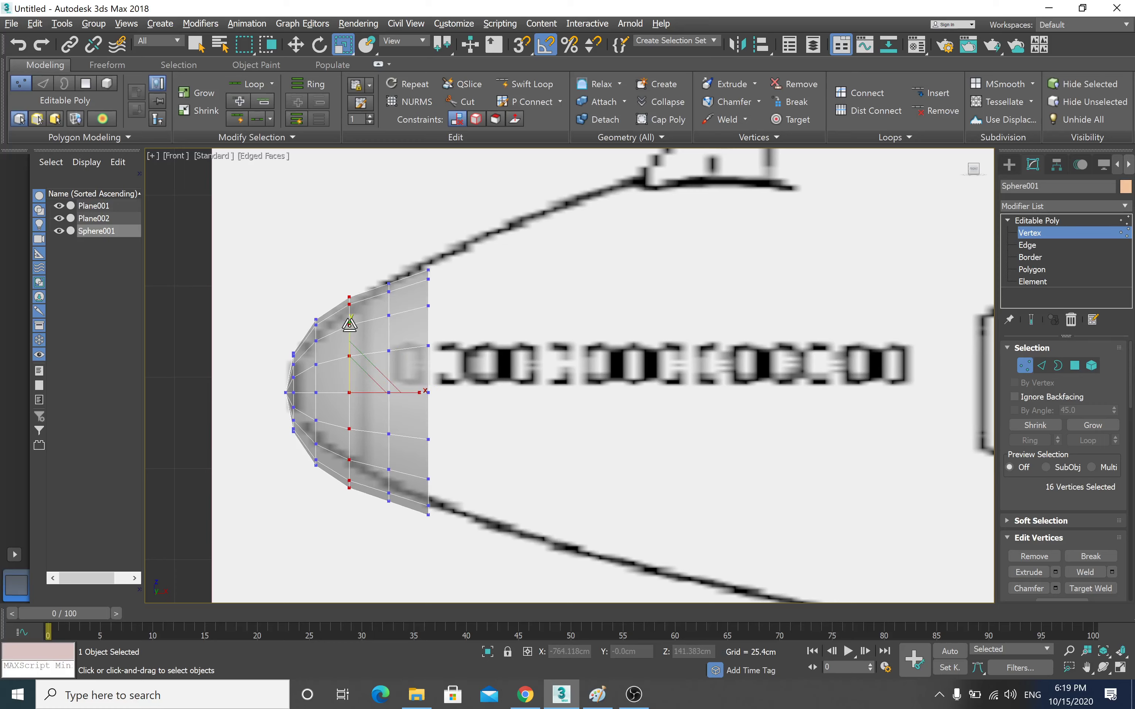
pyautogui.moveTo(349, 323); pyautogui.dragTo(352, 331)
# - Shift two vertex columns back along X, lower the middle column and raise the rear two
pyautogui.press('w')
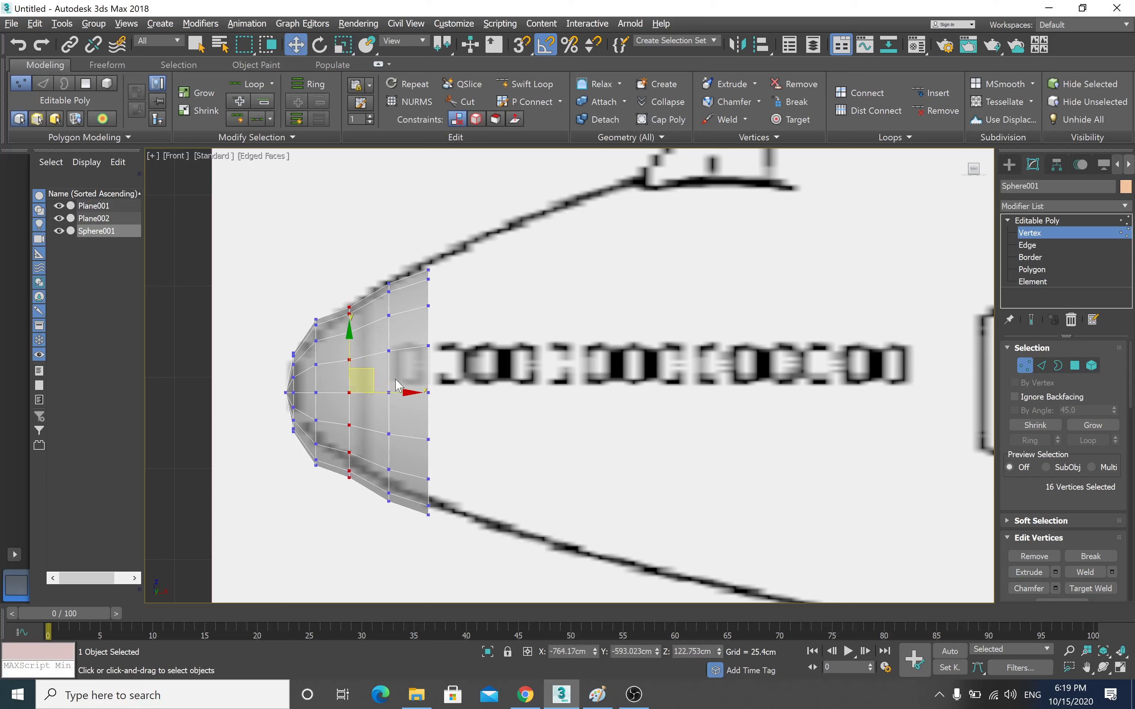
pyautogui.moveTo(404, 392); pyautogui.dragTo(418, 393)
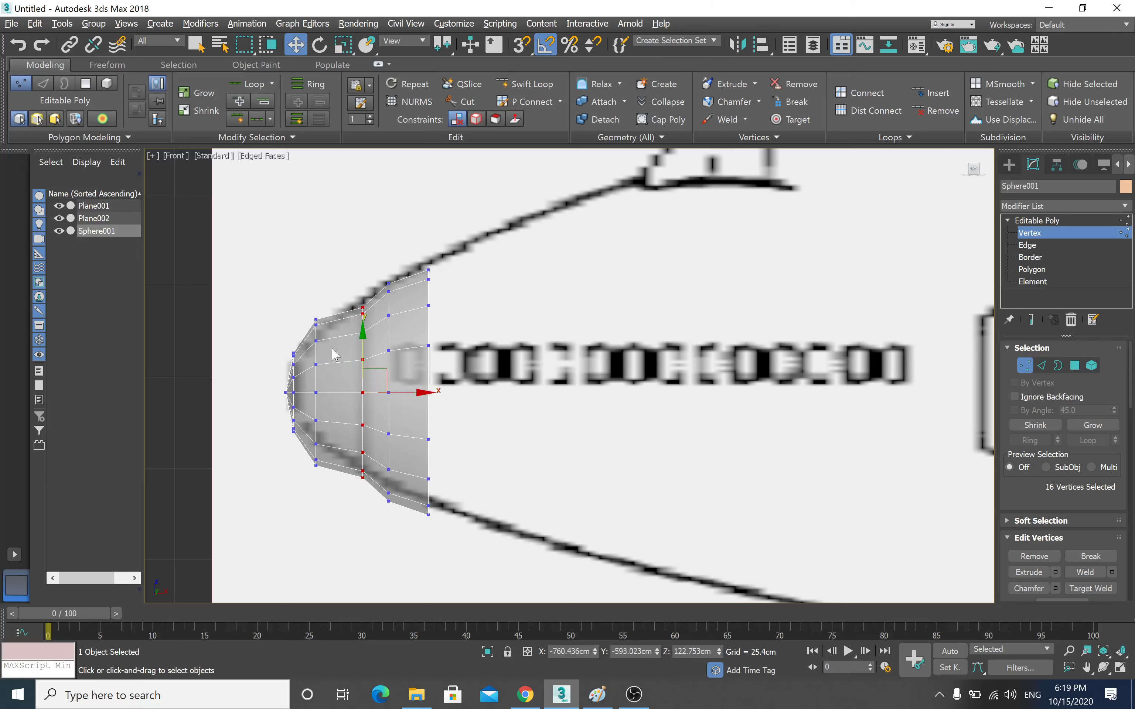
pyautogui.moveTo(353, 489); pyautogui.dragTo(342, 500)
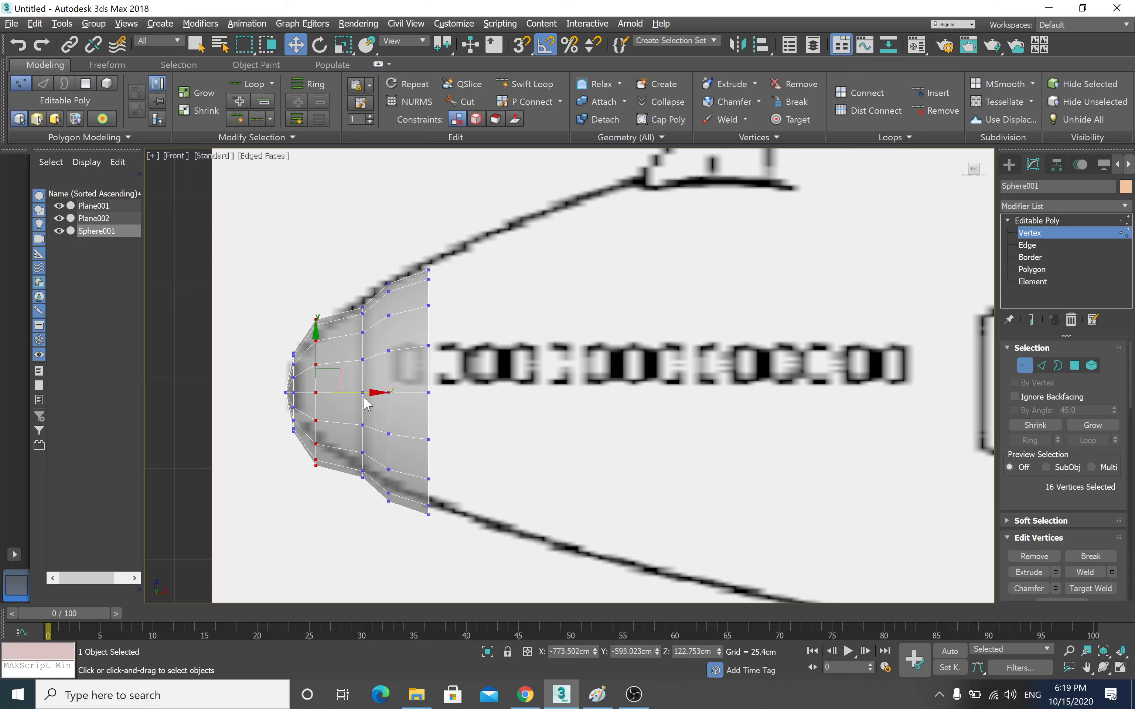
pyautogui.moveTo(364, 397); pyautogui.dragTo(375, 397)
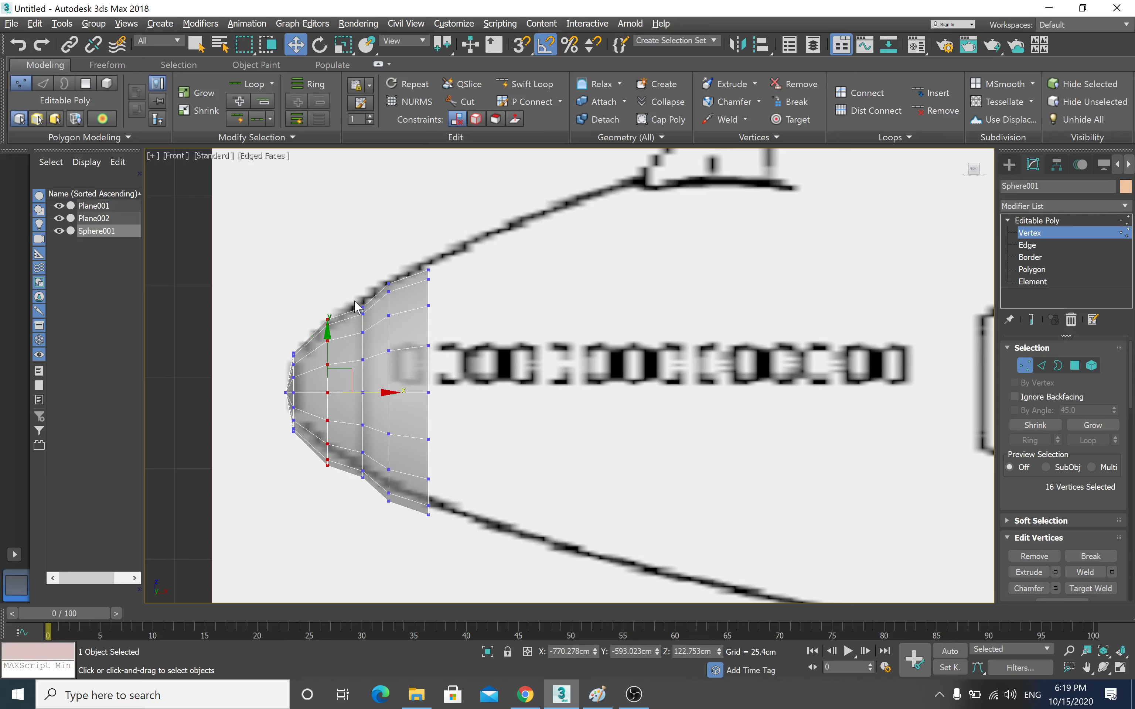
pyautogui.moveTo(375, 500); pyautogui.dragTo(370, 483)
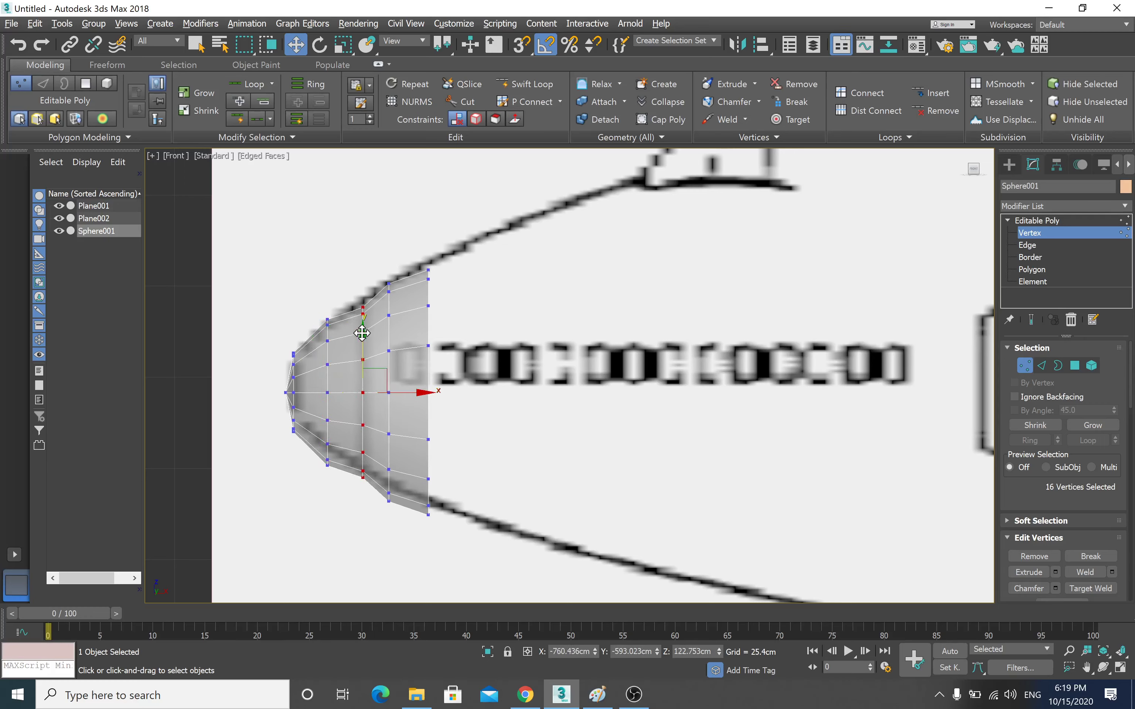
pyautogui.moveTo(366, 326); pyautogui.dragTo(364, 330)
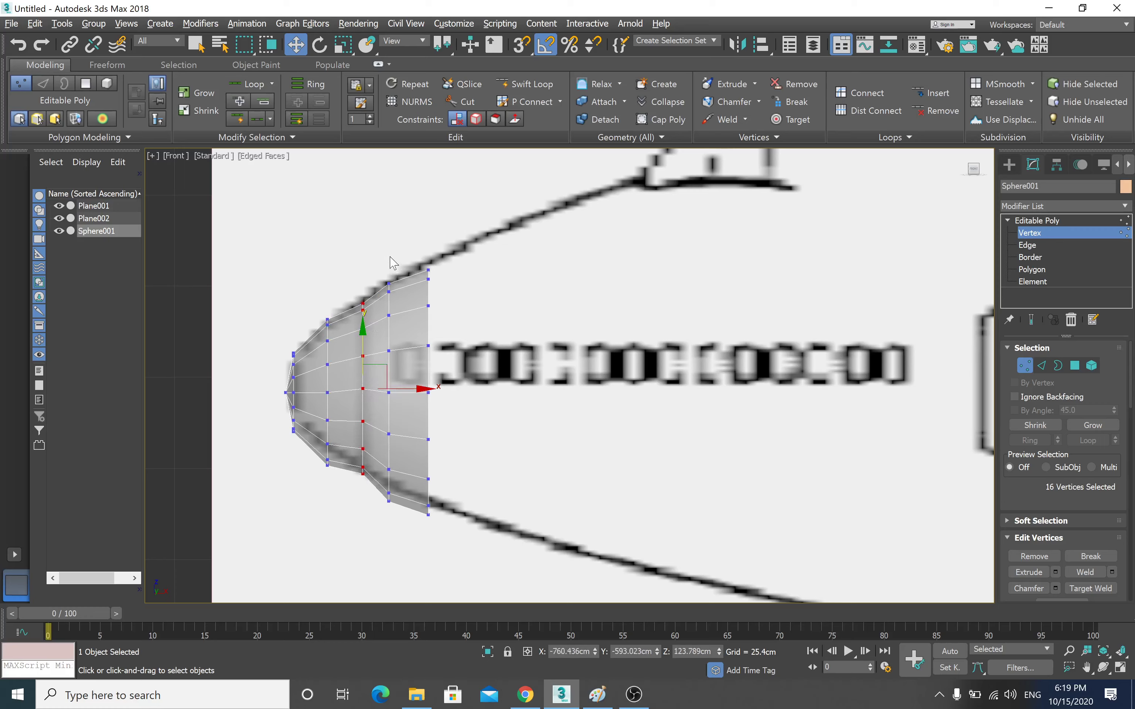
pyautogui.moveTo(476, 521); pyautogui.dragTo(478, 548)
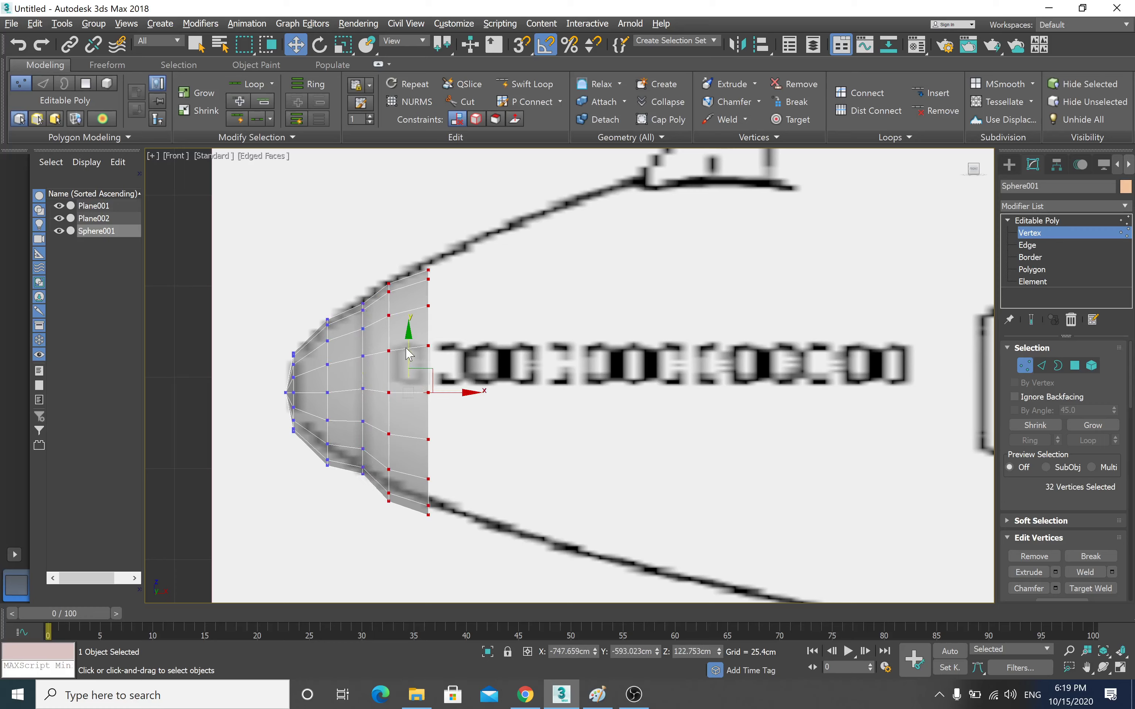
pyautogui.moveTo(409, 354); pyautogui.dragTo(409, 349)
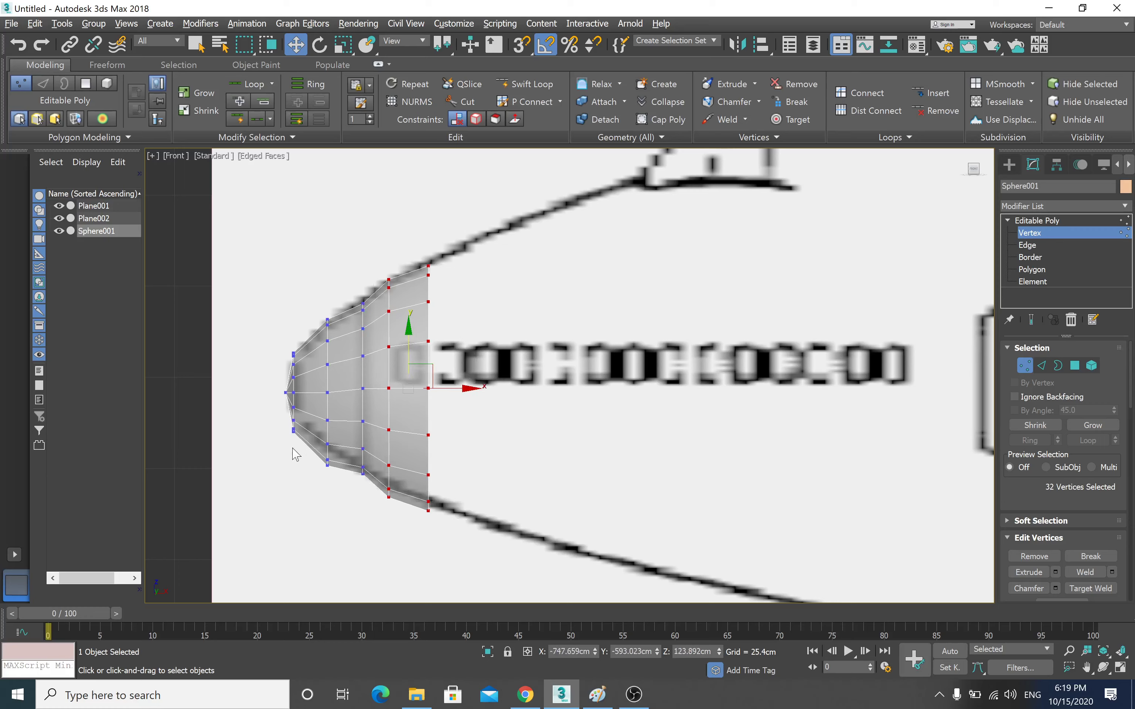
# - Scale the vertex column nearest the tip to 89% in Y
pyautogui.moveTo(335, 471); pyautogui.dragTo(336, 473)
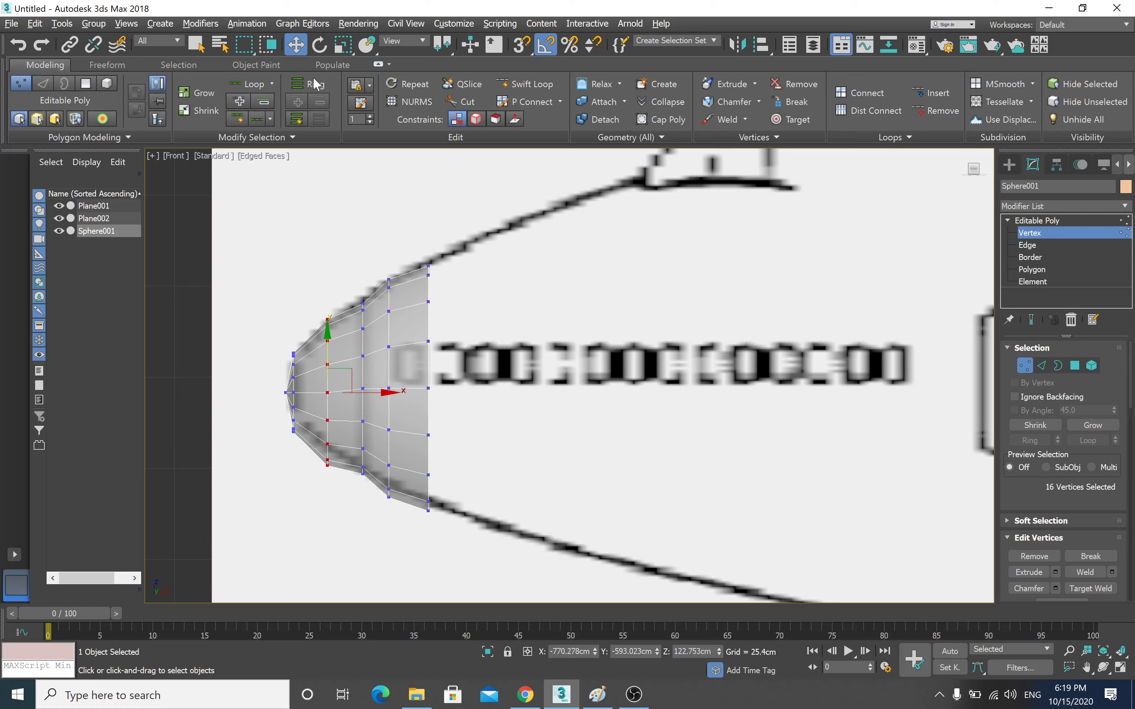
pyautogui.click(343, 45)
pyautogui.click(331, 335)
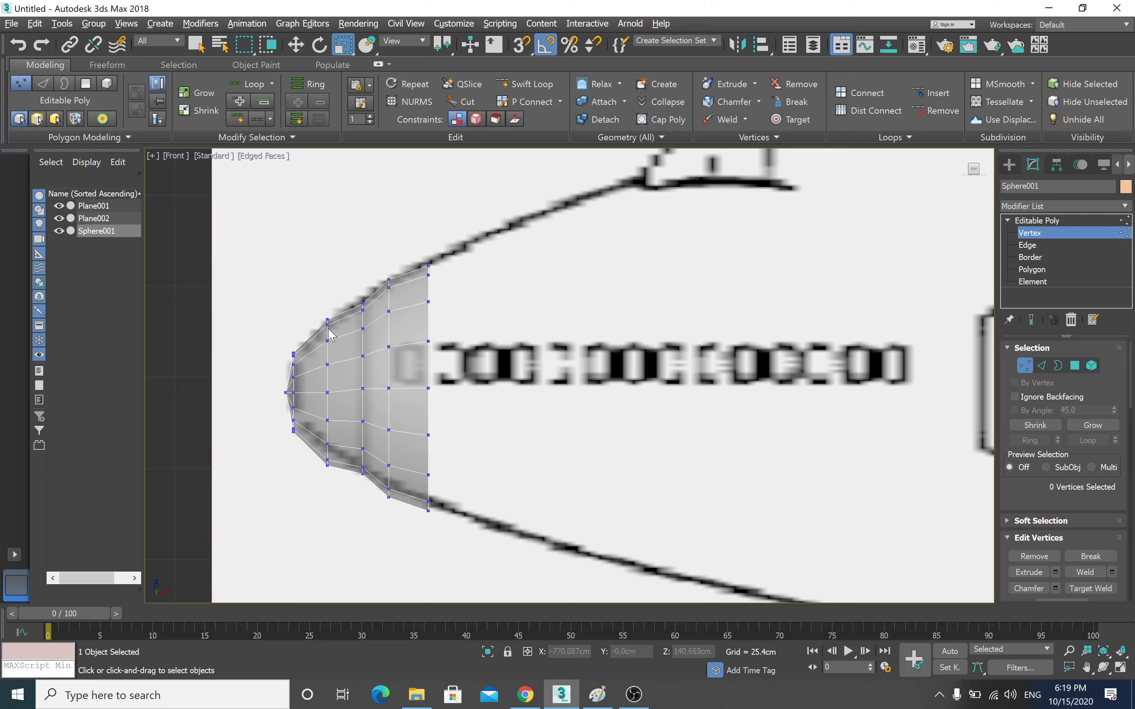
pyautogui.moveTo(340, 499)
pyautogui.mouseDown()
pyautogui.moveTo(323, 315)
pyautogui.moveTo(327, 328)
pyautogui.mouseUp()
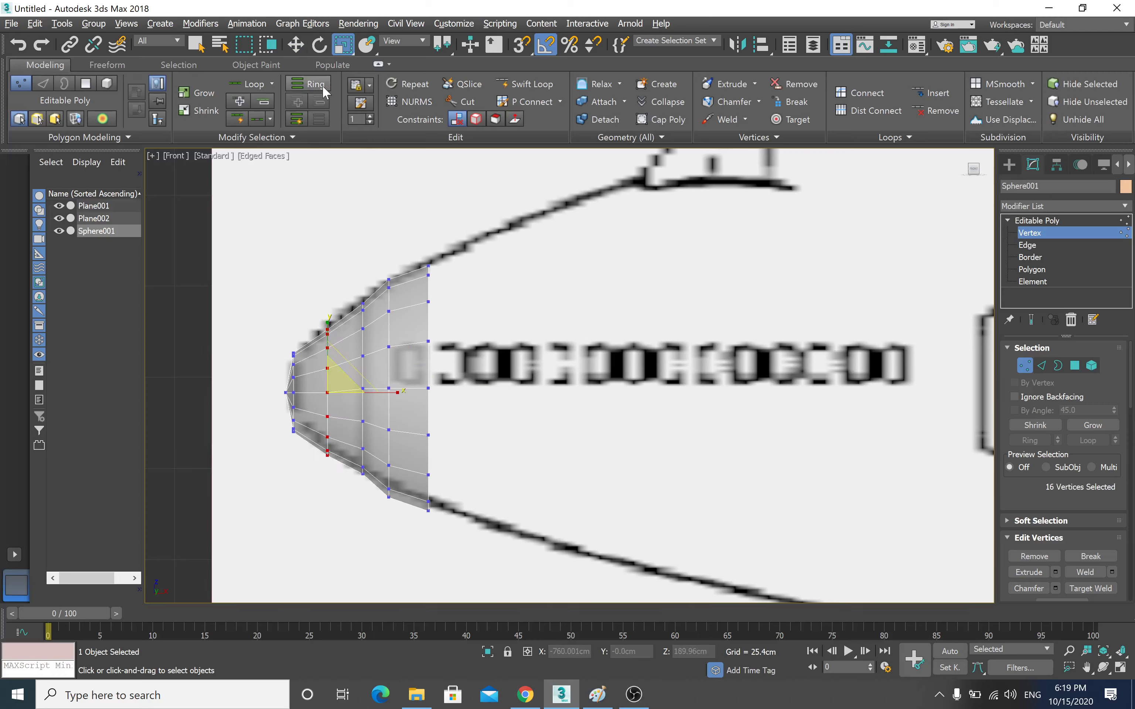
pyautogui.click(296, 45)
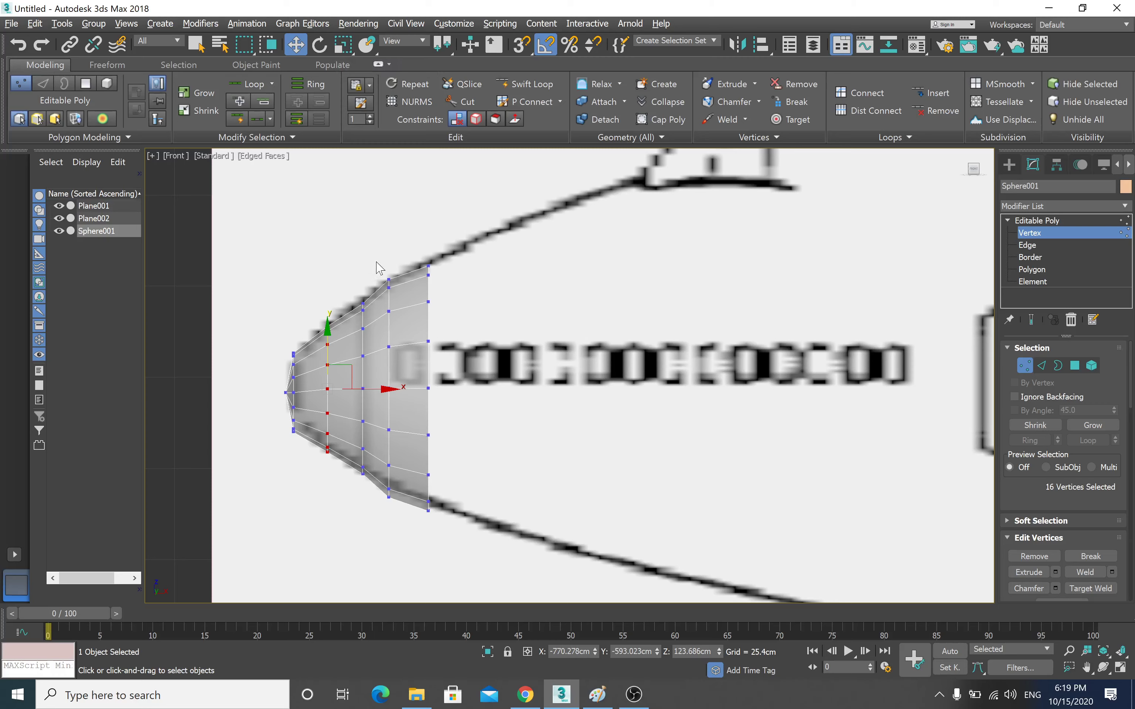
# - Move a column's upper and lower vertices onto the blueprint's nose outline
pyautogui.moveTo(453, 325); pyautogui.dragTo(453, 325)
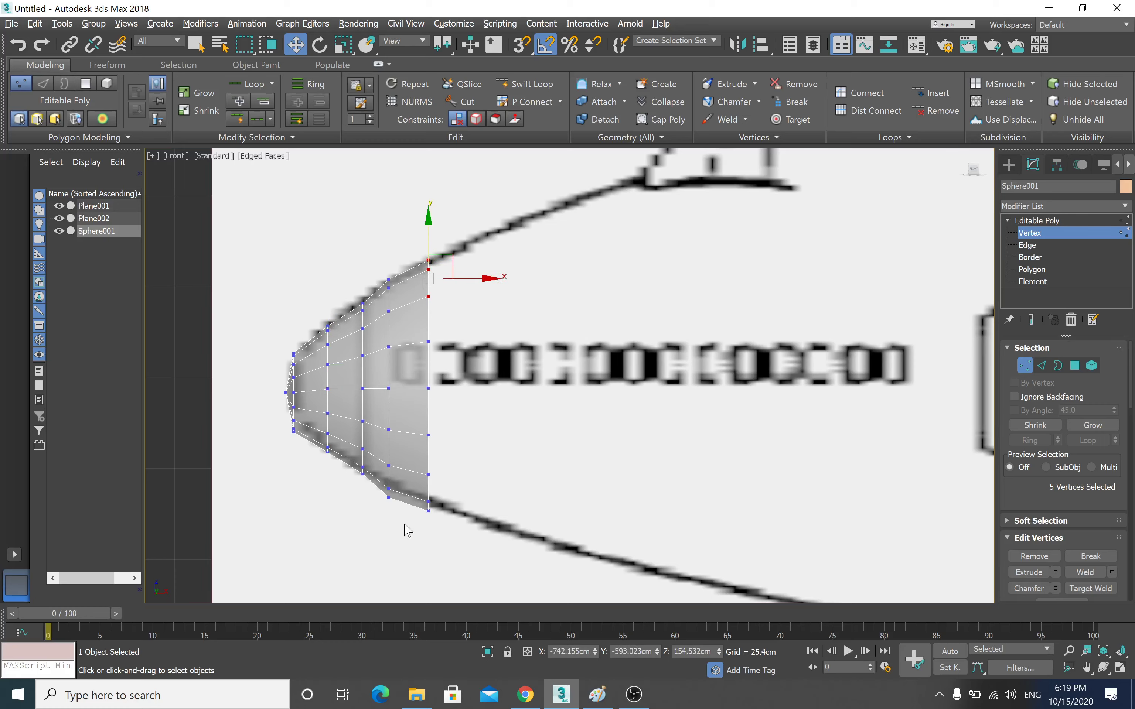
pyautogui.click(387, 491)
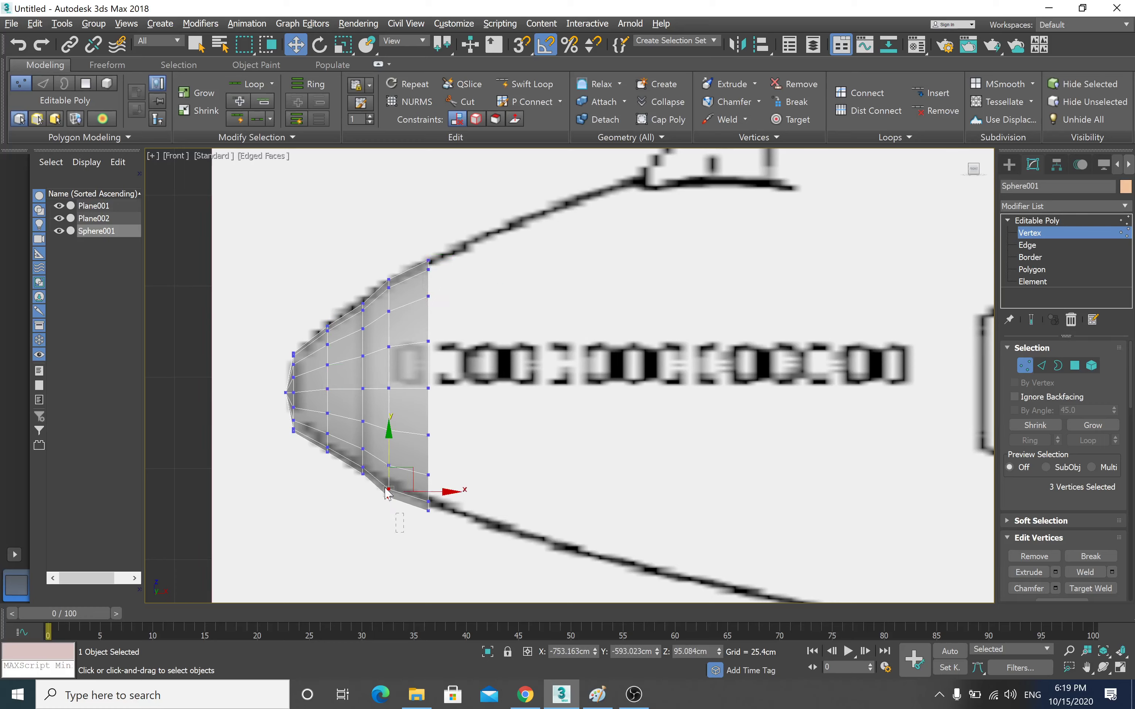
pyautogui.keyDown('ctrl'); pyautogui.click(388, 466); pyautogui.keyUp('ctrl')
pyautogui.moveTo(391, 421)
pyautogui.mouseDown()
pyautogui.moveTo(392, 362)
pyautogui.moveTo(378, 335)
pyautogui.mouseUp()
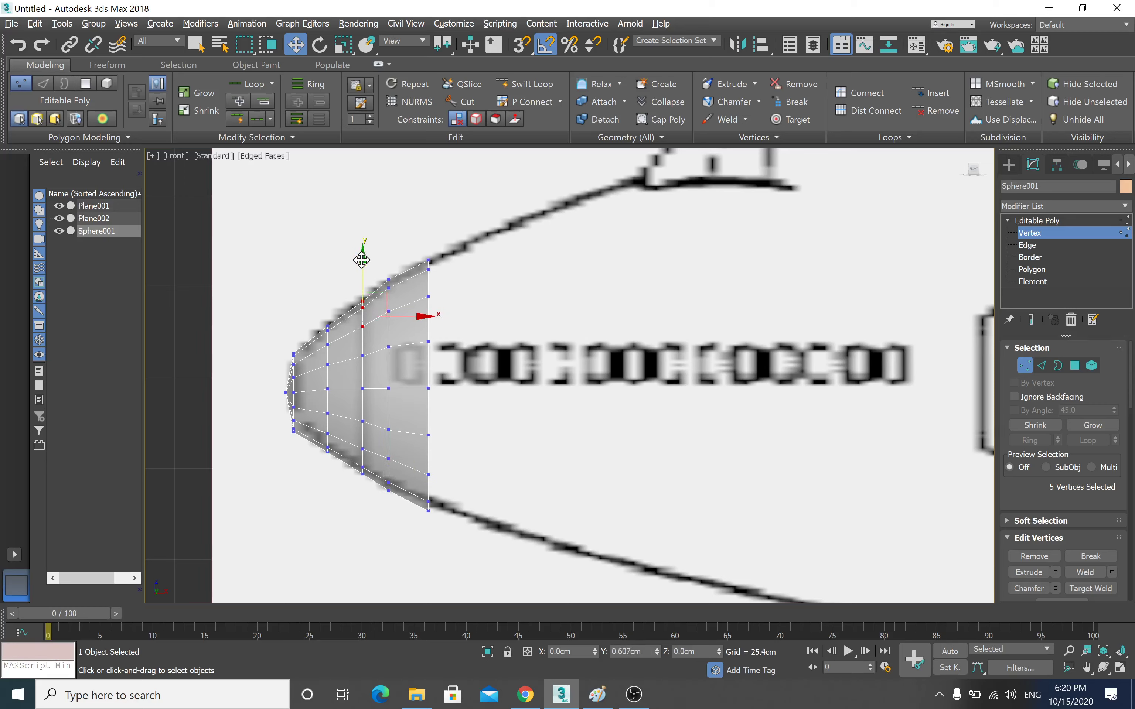
pyautogui.moveTo(362, 260); pyautogui.dragTo(373, 262)
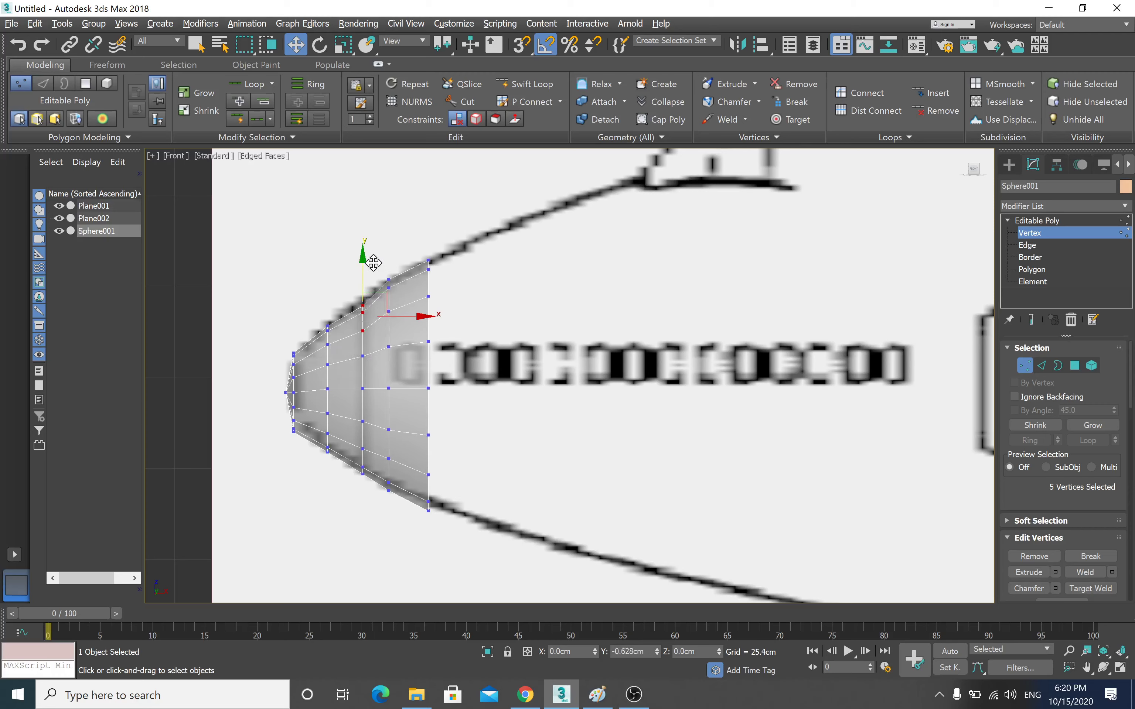
# - Raise the bottom vertices near the middle and tip onto the outline
pyautogui.moveTo(353, 460); pyautogui.dragTo(353, 459)
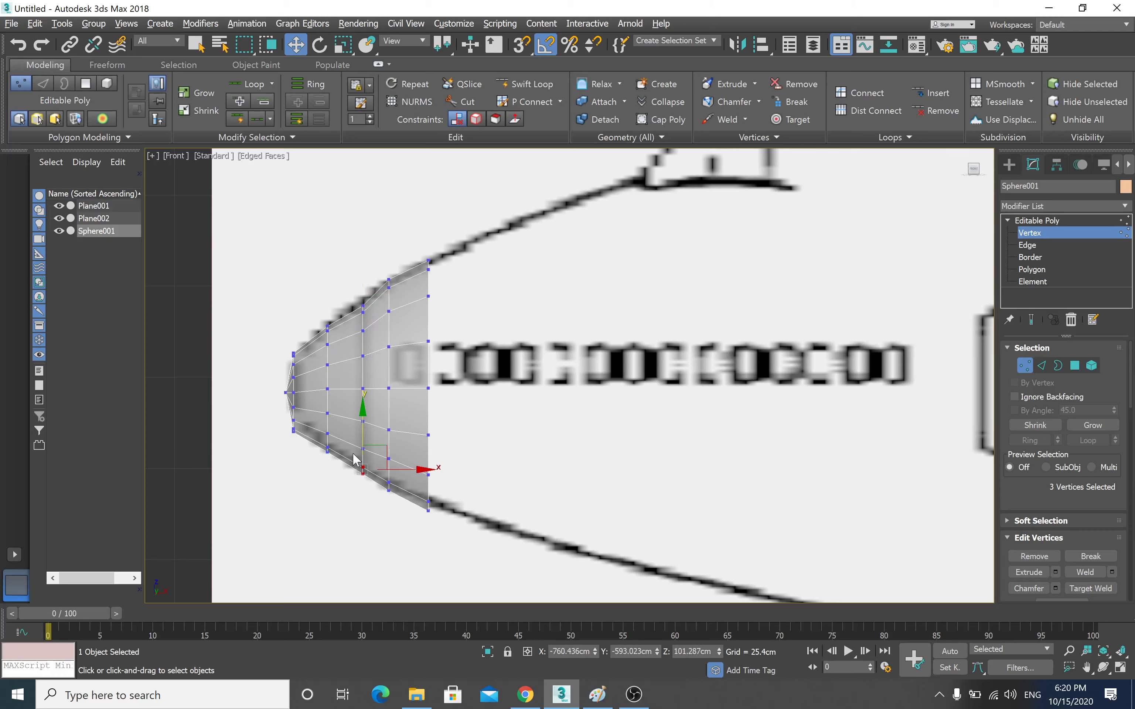
pyautogui.moveTo(361, 412); pyautogui.dragTo(361, 411)
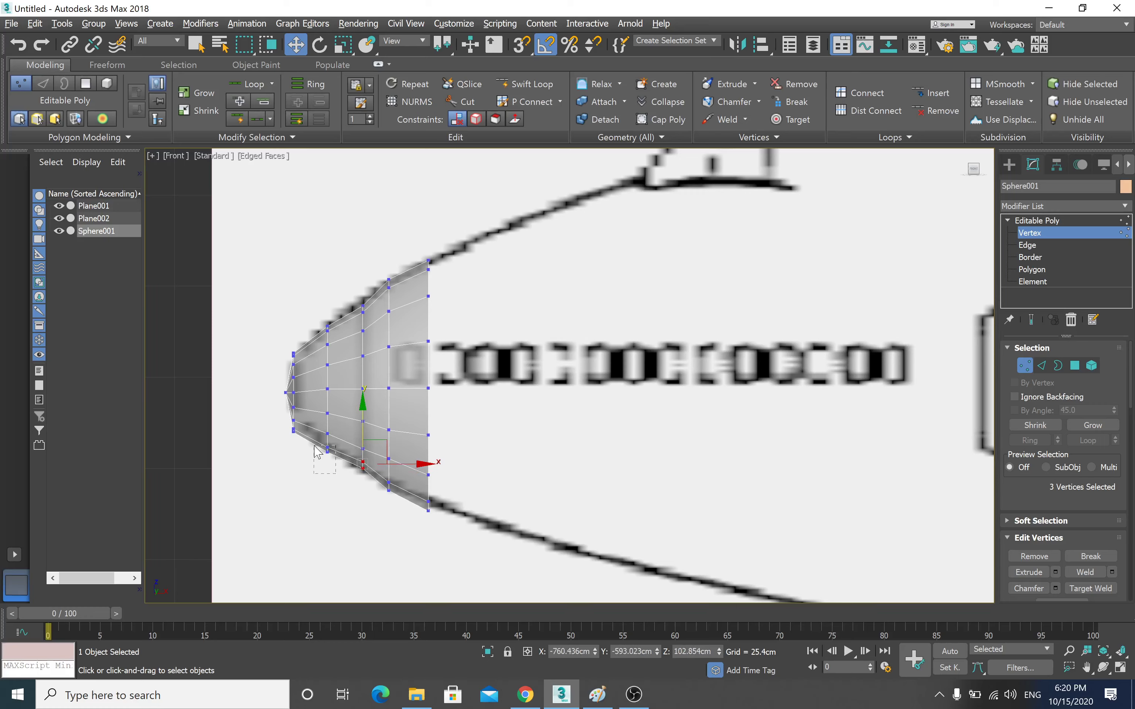
pyautogui.moveTo(315, 459); pyautogui.dragTo(334, 440)
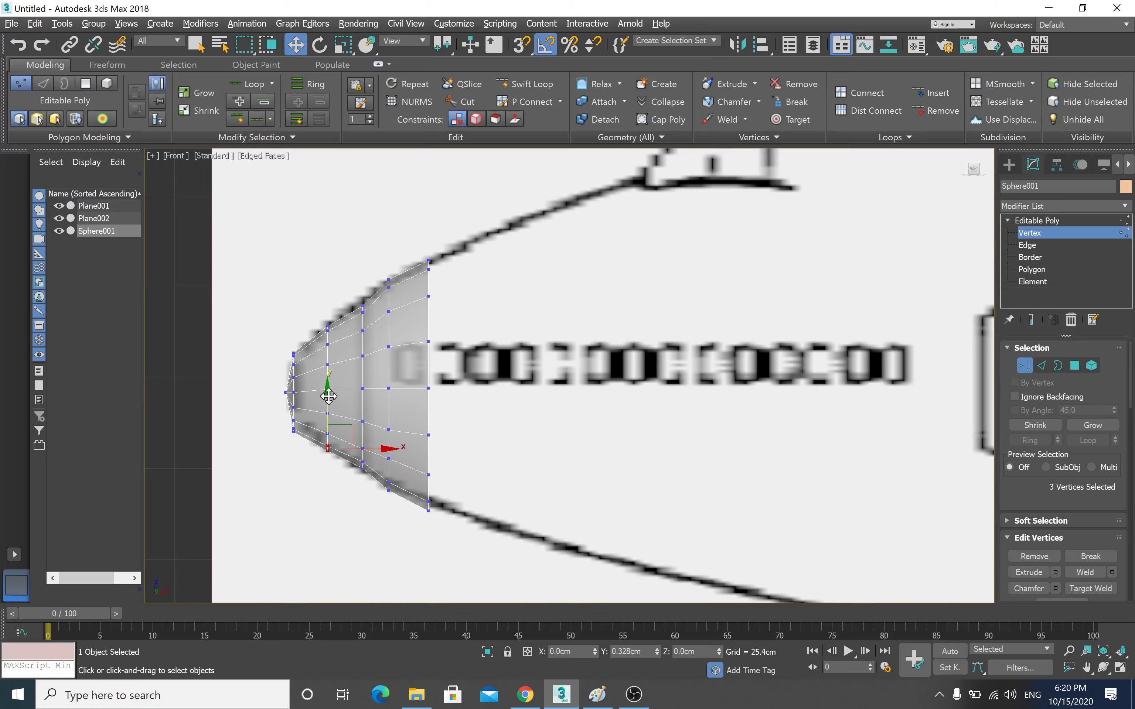
pyautogui.moveTo(329, 395); pyautogui.dragTo(327, 388)
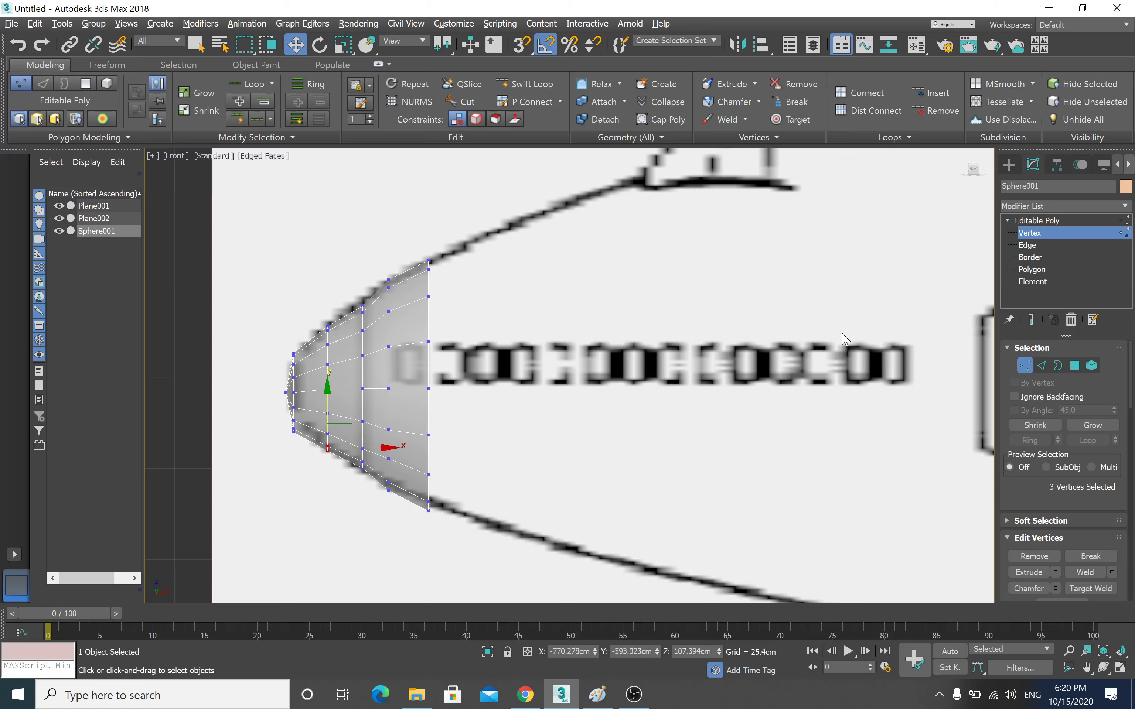
# - Enter Edge level and view the nose cap in a maximized, zoomed-in Perspective view
pyautogui.click(1029, 248)
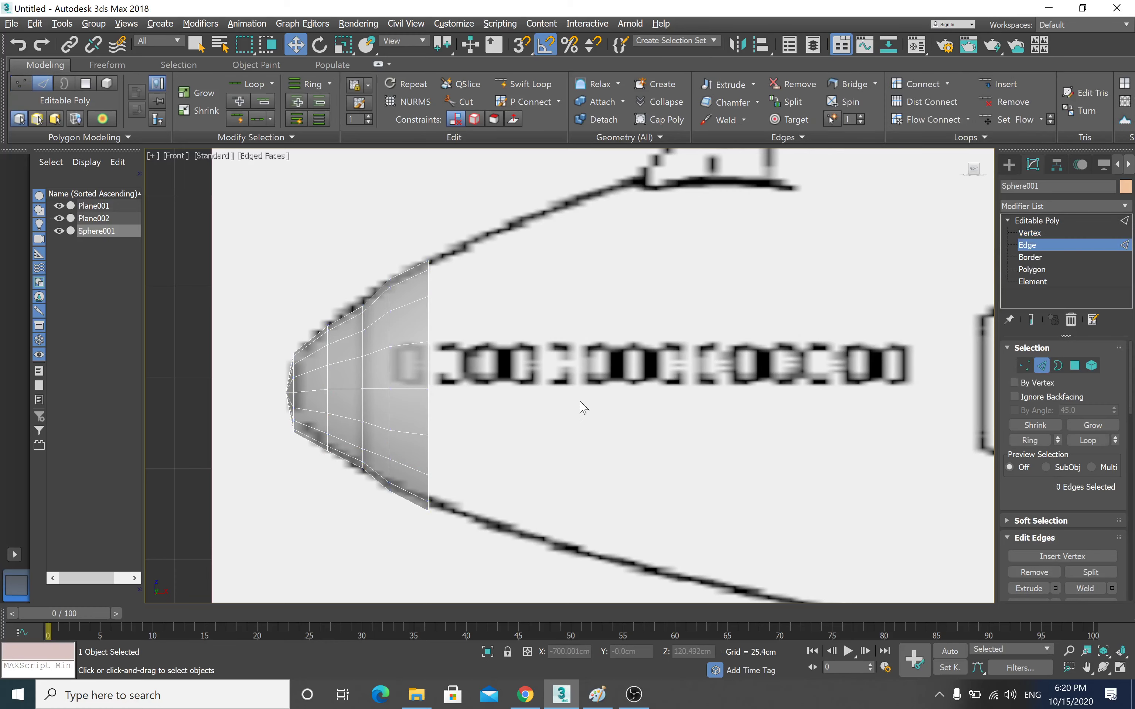
pyautogui.hotkey('alt', 'w')
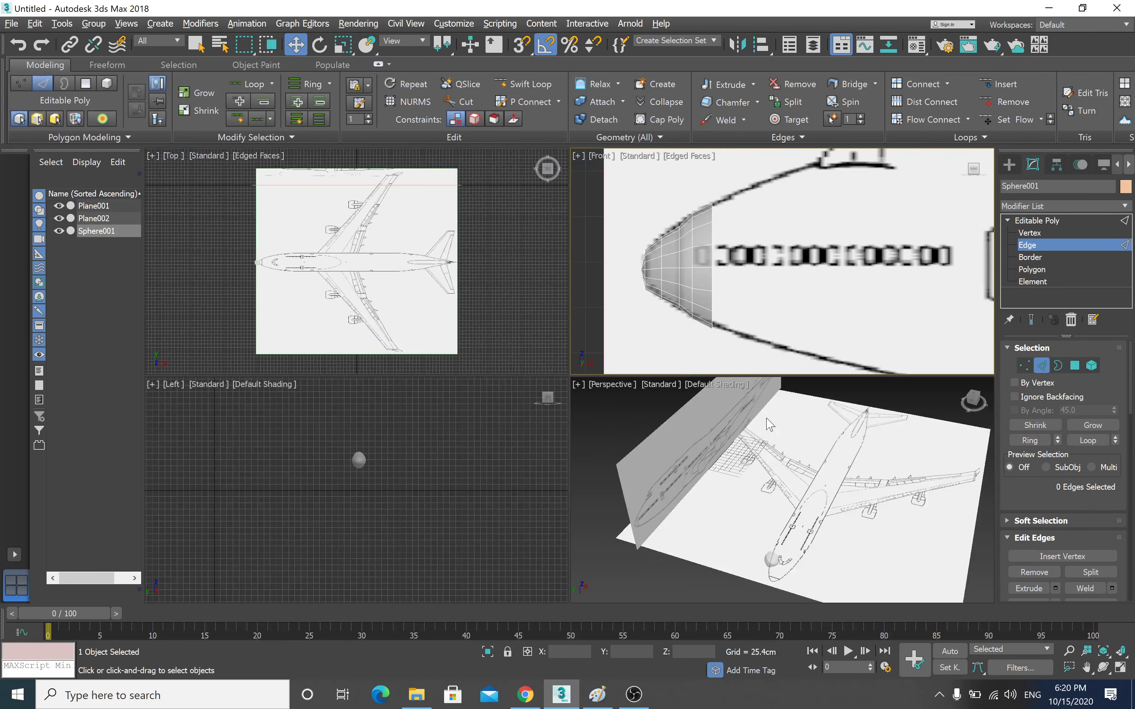
pyautogui.moveTo(797, 464)
pyautogui.keyDown('alt'); pyautogui.mouseDown(button='middle')
pyautogui.moveTo(774, 472)
pyautogui.moveTo(519, 436)
pyautogui.moveTo(464, 387)
pyautogui.mouseUp(button='middle'); pyautogui.keyUp('alt')
pyautogui.hotkey('alt', 'w')
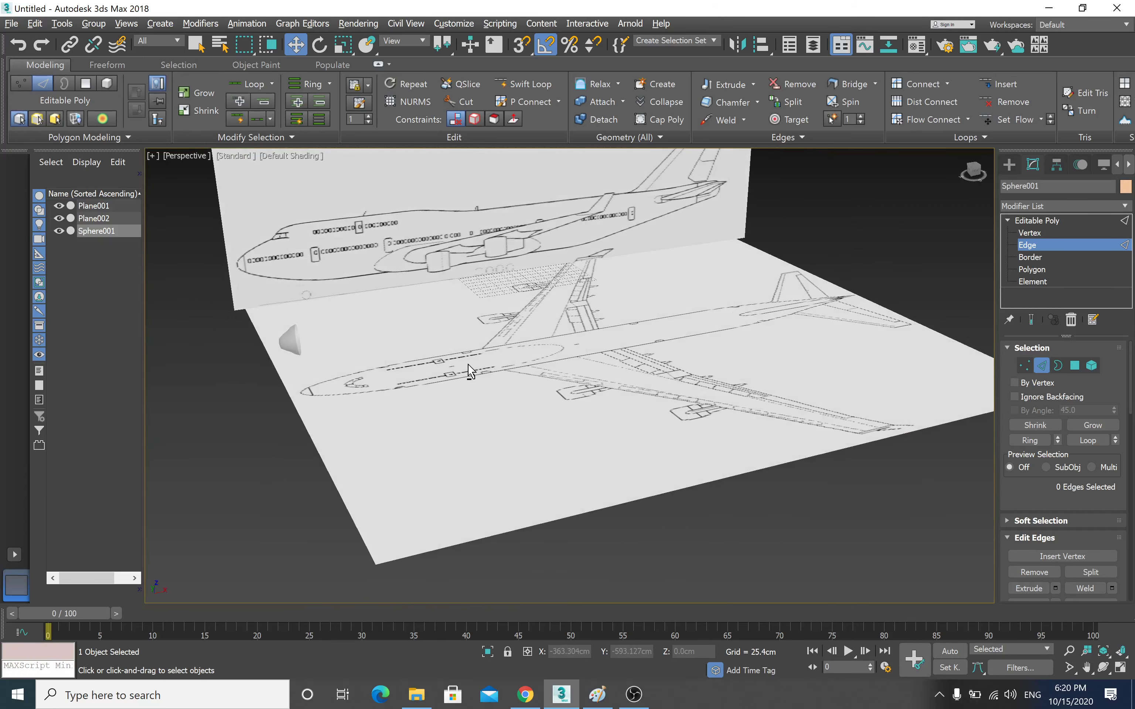
pyautogui.hotkey('alt', 'w')
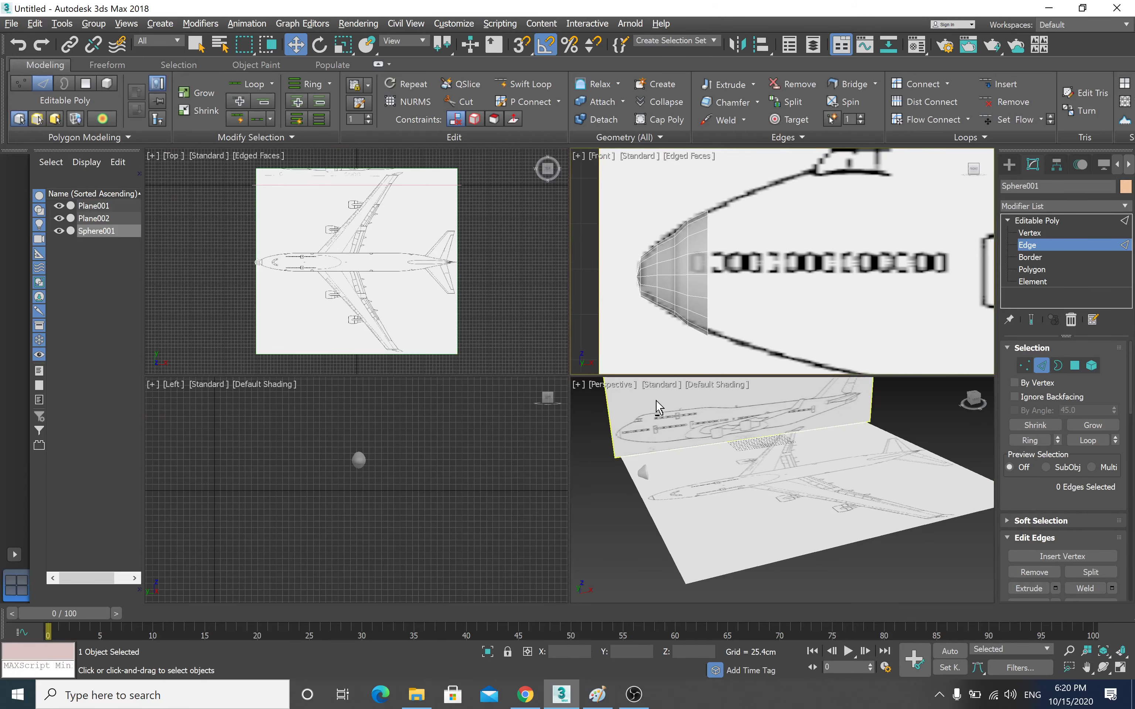
pyautogui.click(605, 389)
pyautogui.press('Escape')
pyautogui.hotkey('alt', 'w')
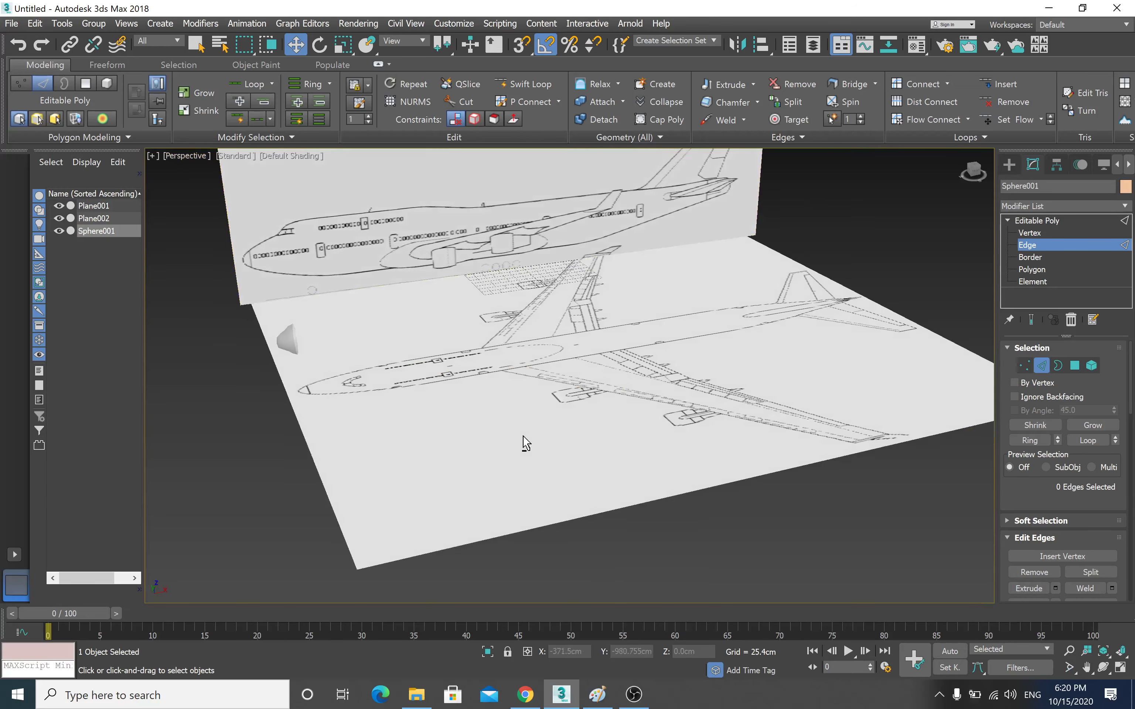
pyautogui.scroll(3, 524, 444)
pyautogui.scroll(3, 539, 474)
pyautogui.scroll(2, 540, 474)
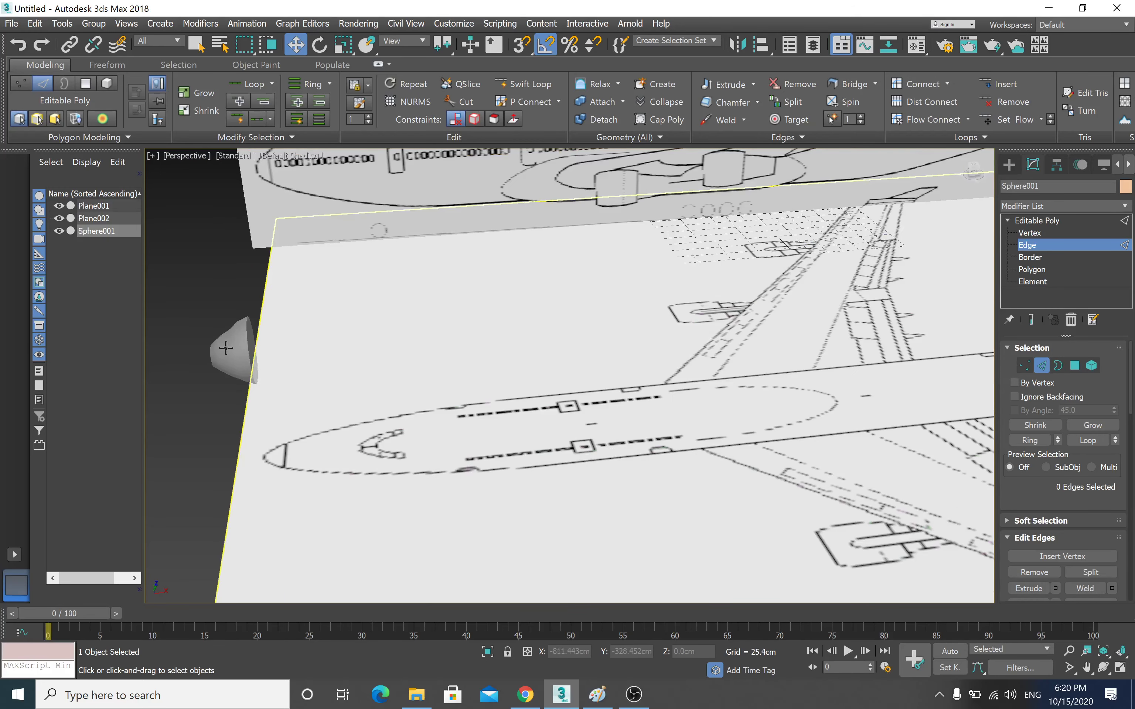
# - Select the Sphere001 nose hemisphere and switch to Edge sub-object level
pyautogui.click(1036, 220)
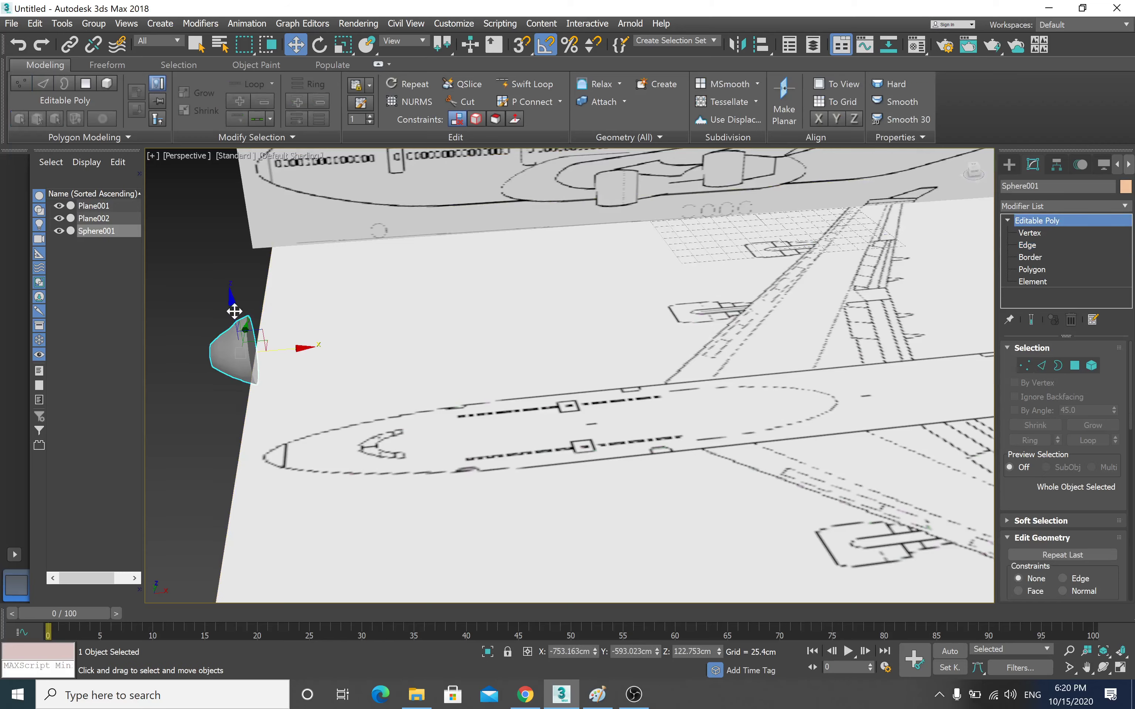
pyautogui.click(213, 313)
pyautogui.click(226, 344)
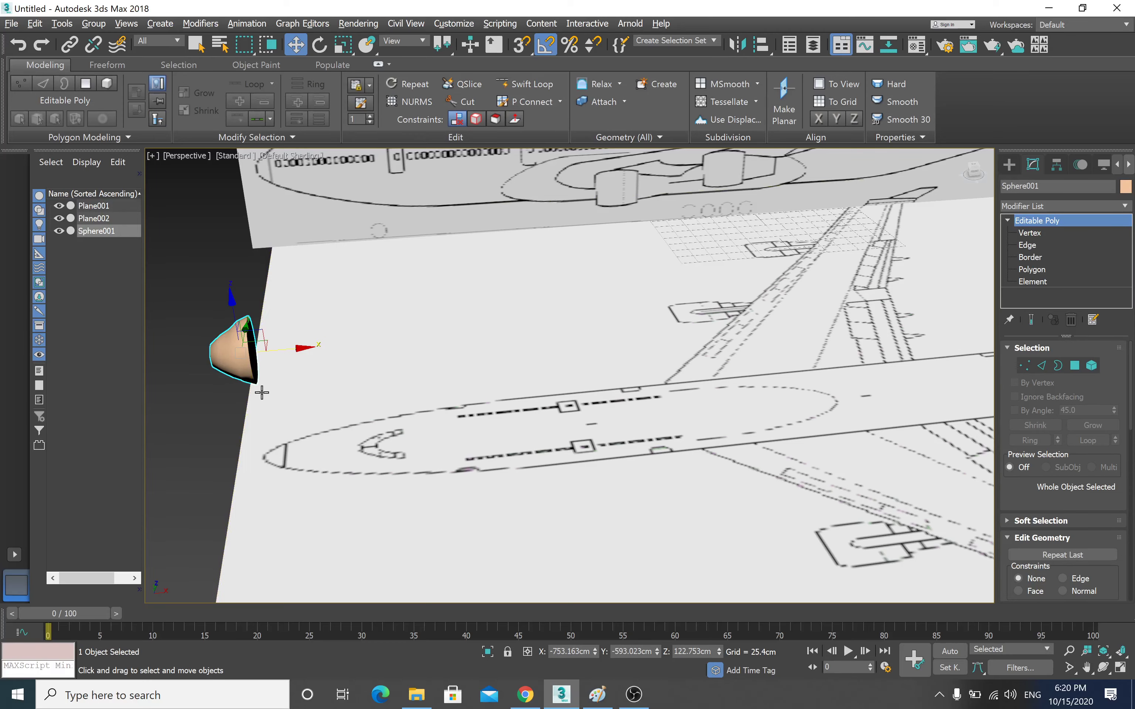
pyautogui.scroll(5, 268, 393)
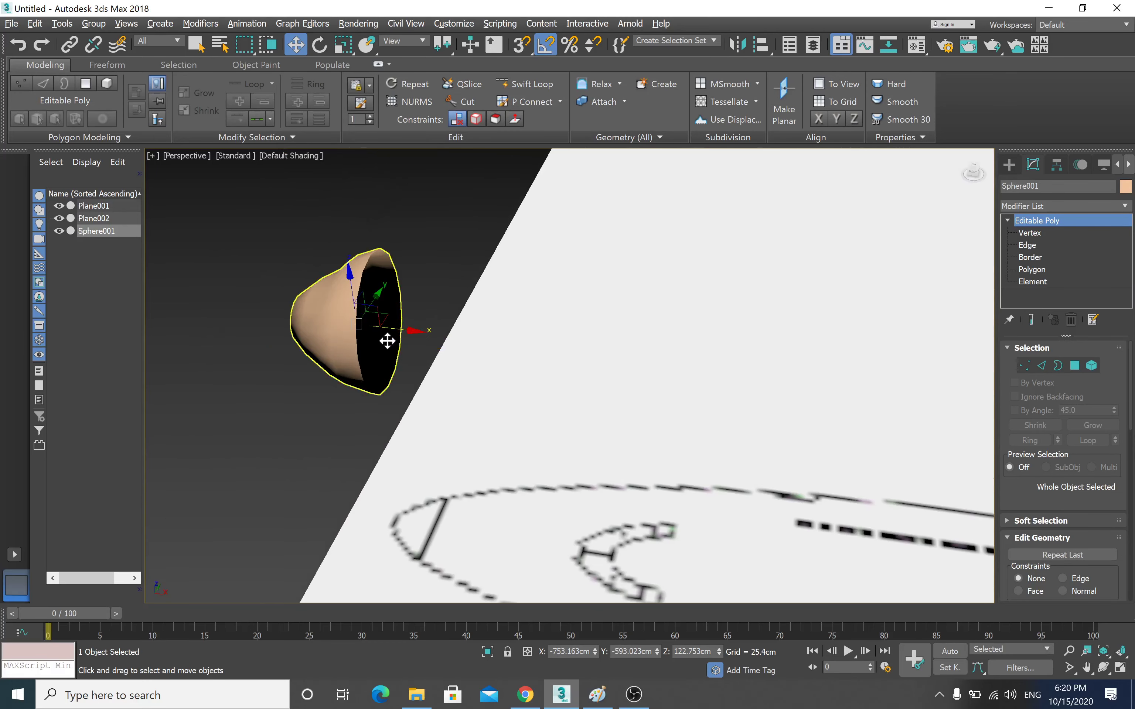
pyautogui.click(1027, 247)
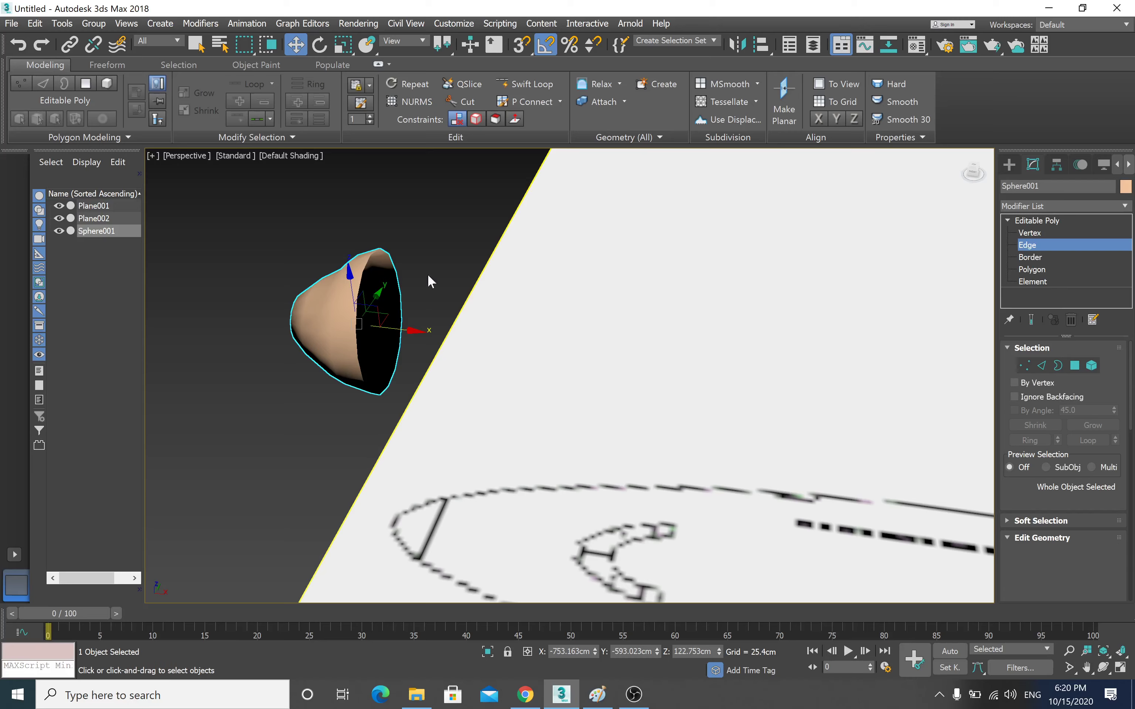
pyautogui.click(373, 258)
# - Pick an edge on the open rim and use Loop to select all 16 rim edges
pyautogui.click(374, 259)
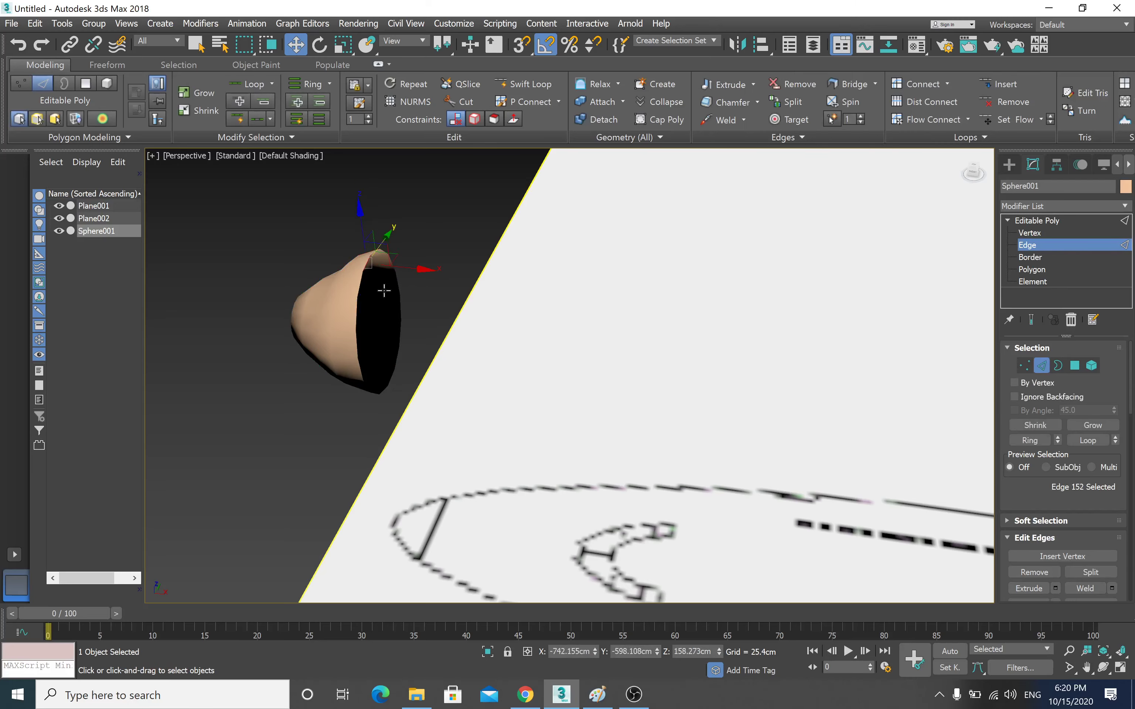
pyautogui.scroll(3, 360, 319)
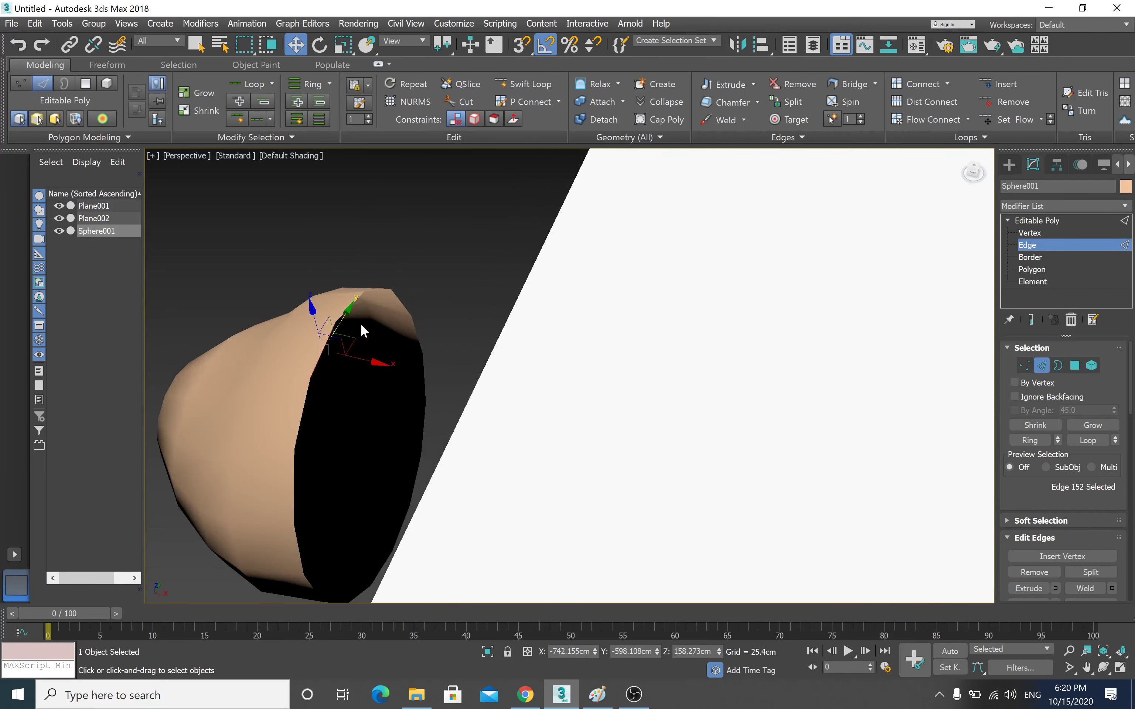
pyautogui.click(379, 248)
pyautogui.click(354, 299)
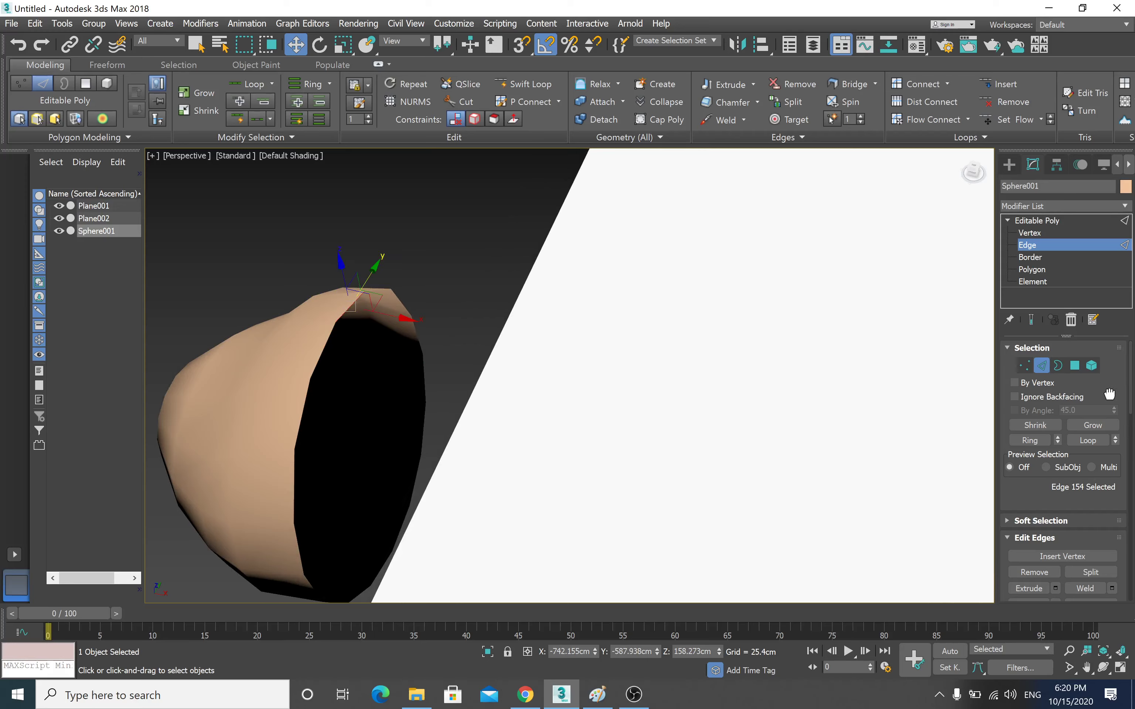
pyautogui.moveTo(1108, 393); pyautogui.dragTo(1111, 366)
pyautogui.click(1037, 413)
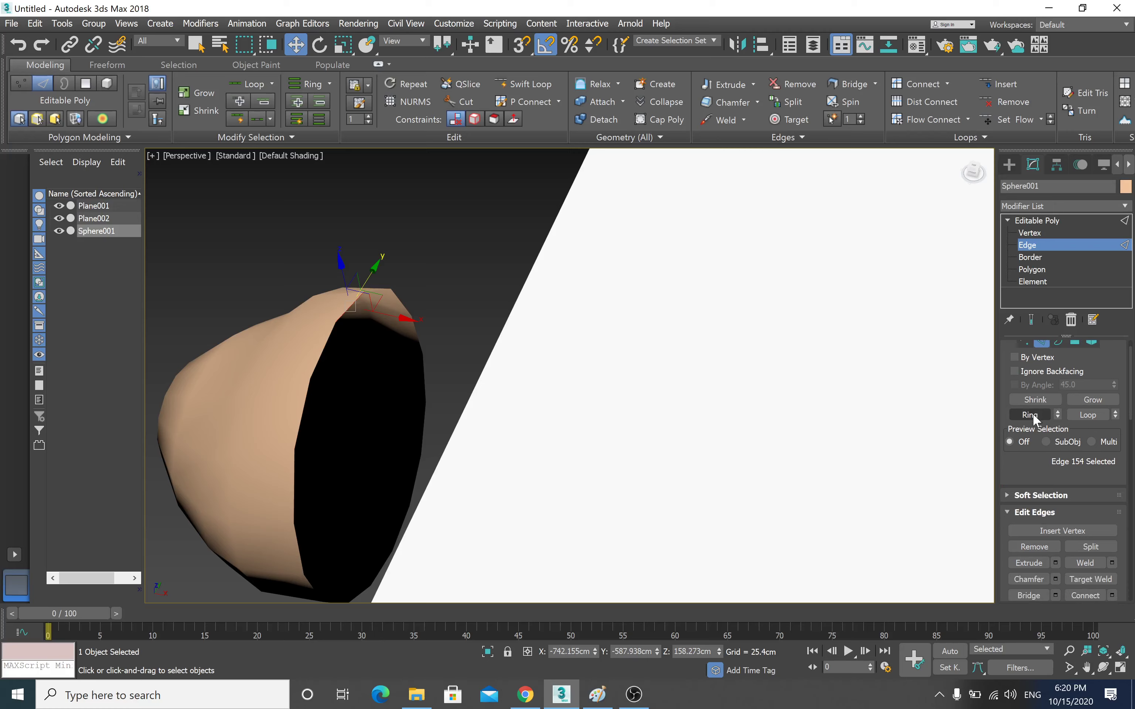
pyautogui.click(1079, 413)
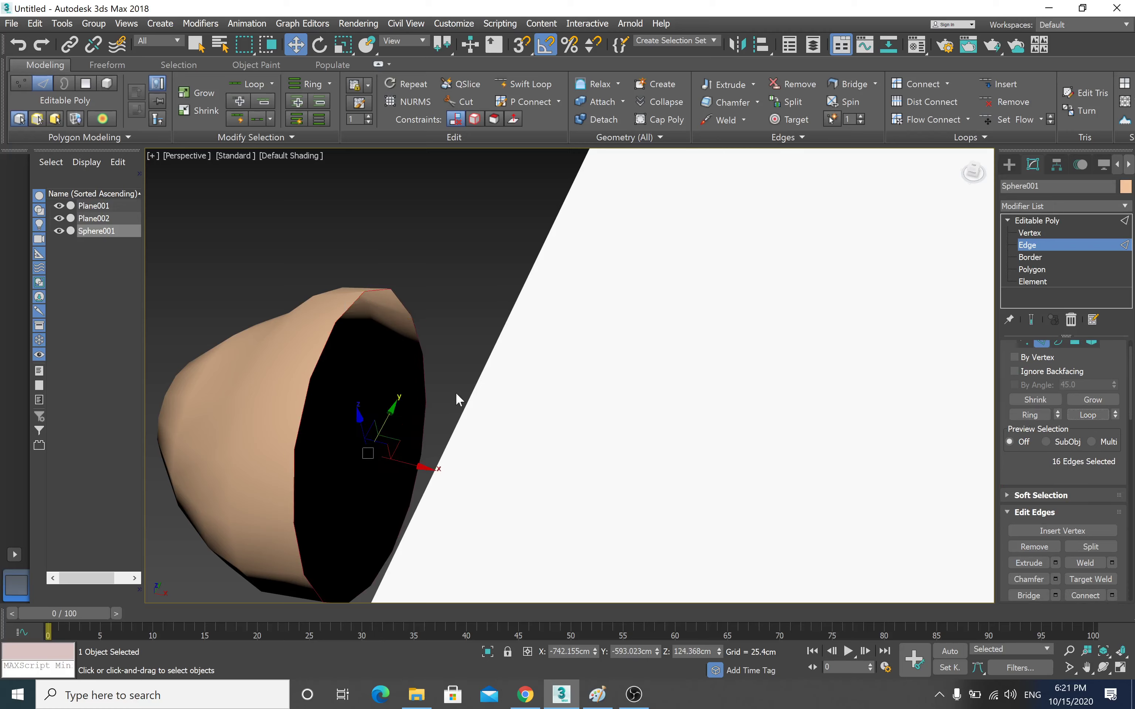
# - Frame the nose against the blueprint planes and maximize the Front viewport with Alt+W
pyautogui.scroll(-2, 458, 398)
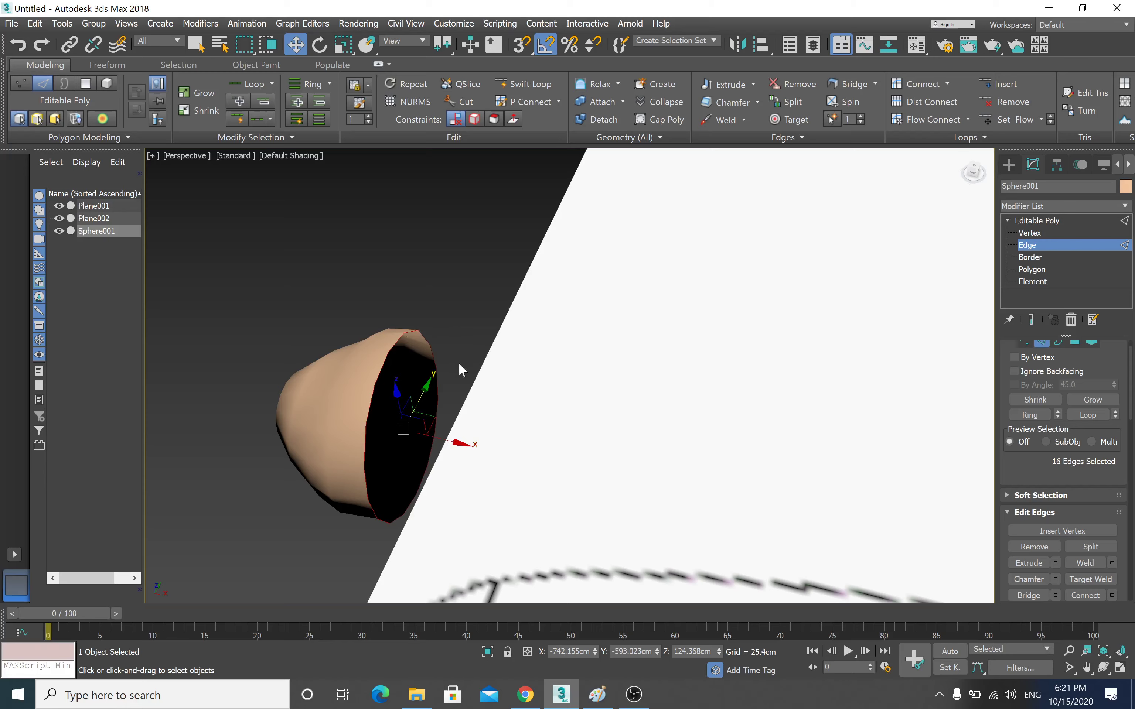
pyautogui.scroll(-3, 539, 416)
pyautogui.scroll(-2, 537, 412)
pyautogui.scroll(-3, 562, 403)
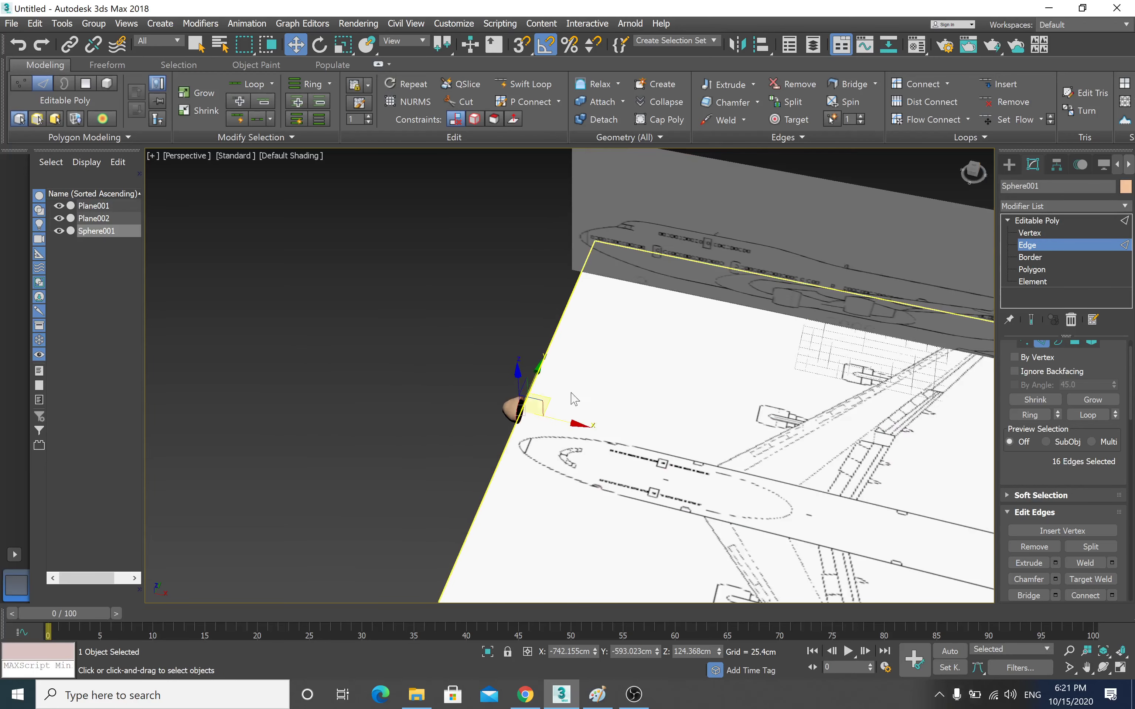
pyautogui.moveTo(572, 400)
pyautogui.mouseDown(button='middle')
pyautogui.moveTo(586, 373)
pyautogui.moveTo(523, 395)
pyautogui.mouseUp(button='middle')
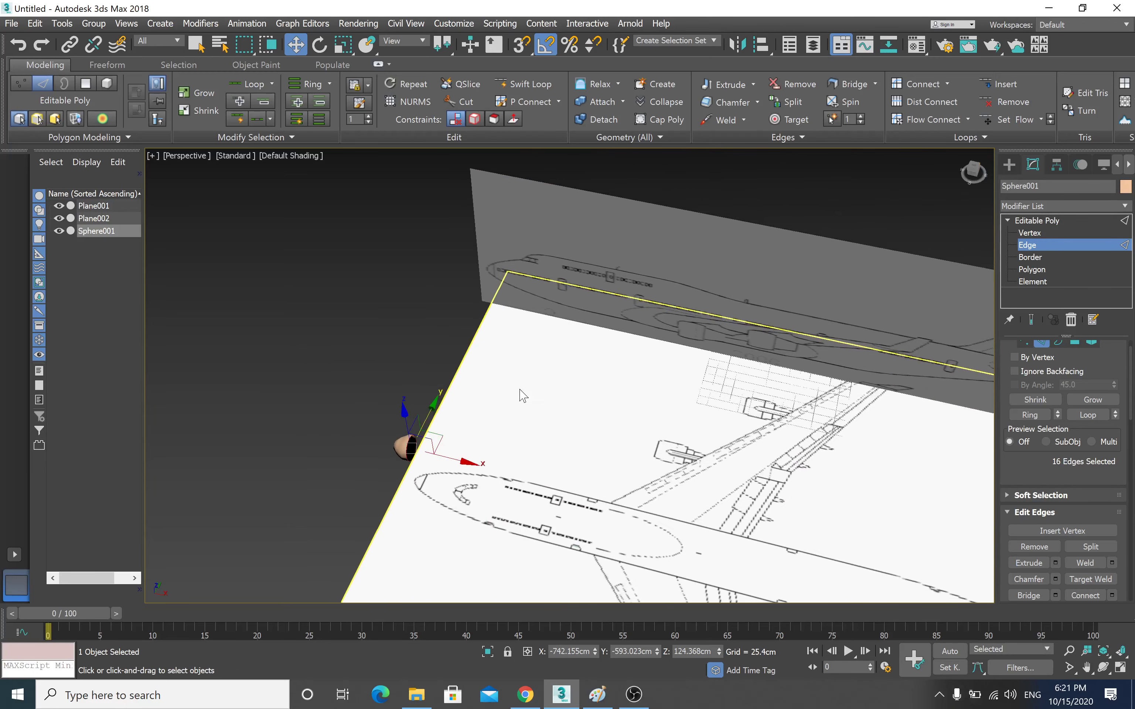
pyautogui.hotkey('alt', 'w')
pyautogui.scroll(2, 710, 261)
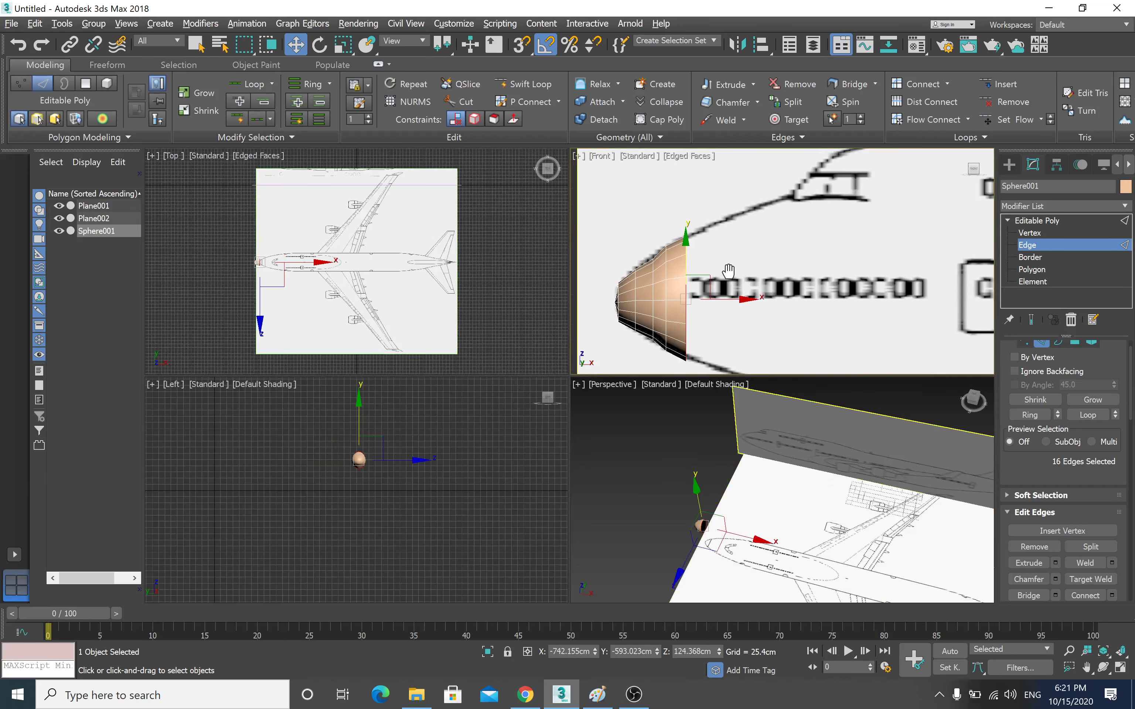
pyautogui.click(593, 158)
pyautogui.press('Escape')
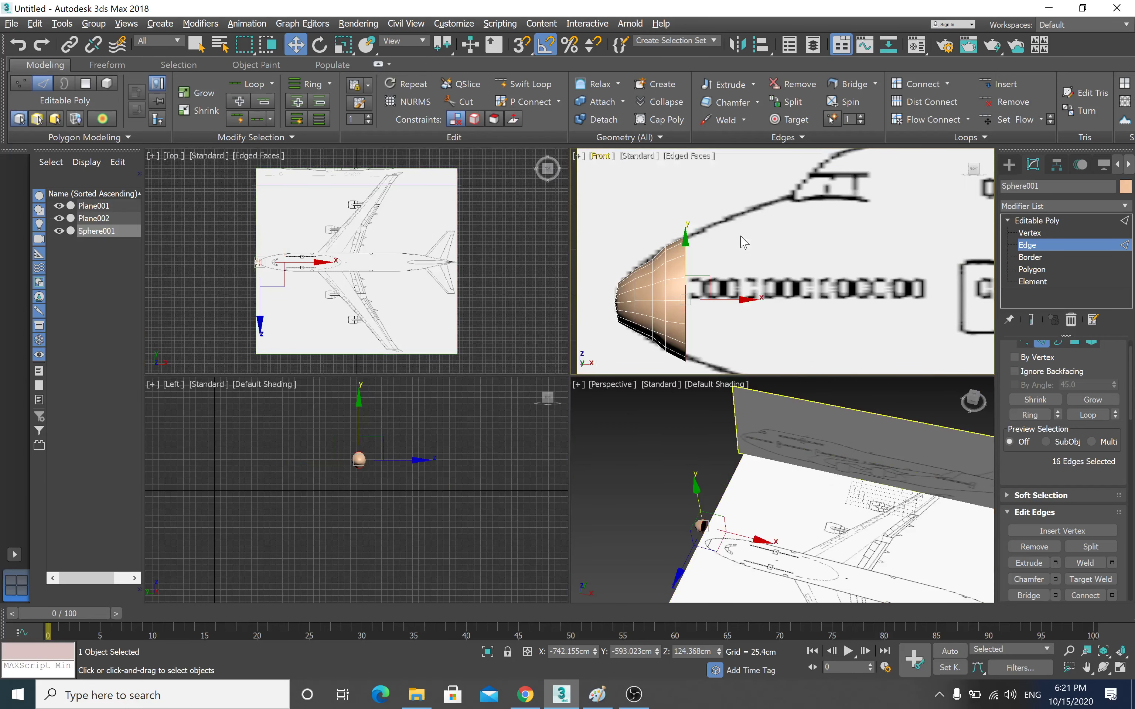
pyautogui.hotkey('alt', 'w')
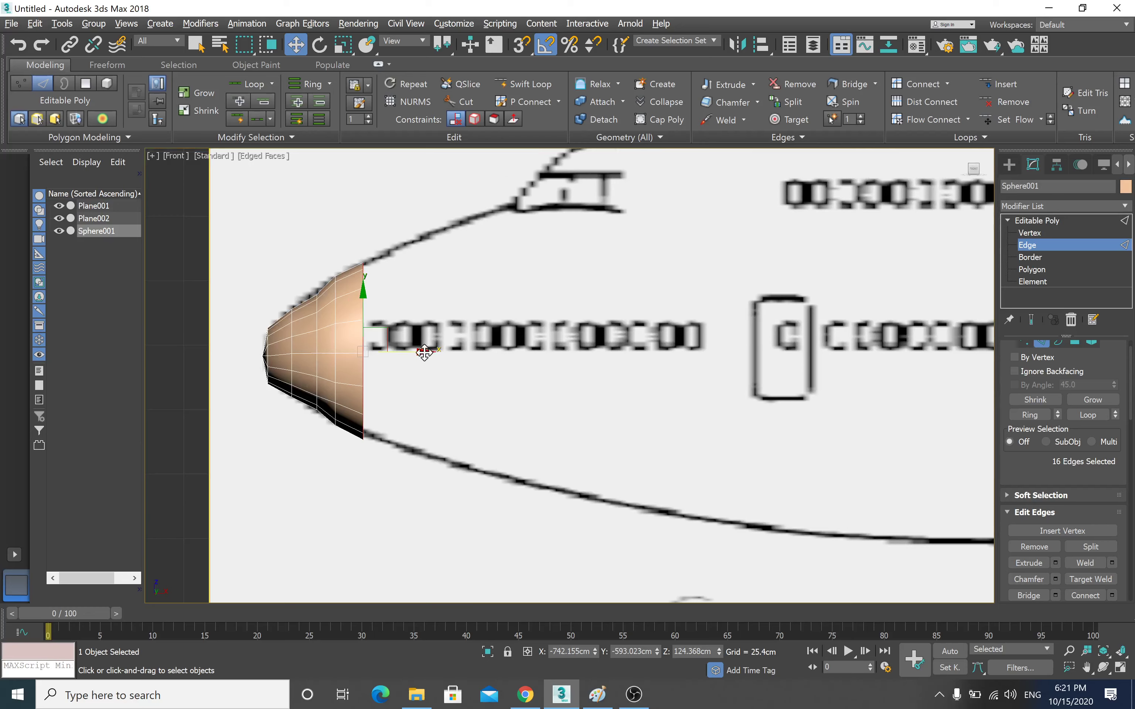
# - Extrude the rim loop into a new fuselage section and scale it taller to the outline
pyautogui.keyDown('shift'); pyautogui.moveTo(417, 349); pyautogui.dragTo(522, 347); pyautogui.keyUp('shift')
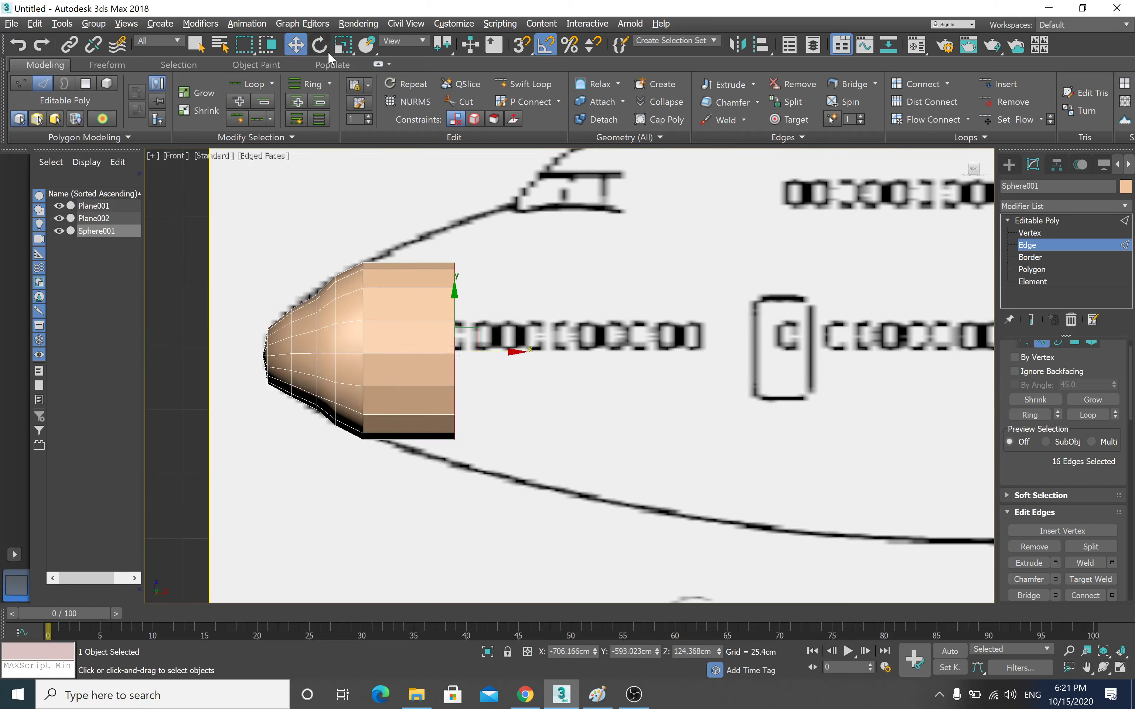
pyautogui.click(343, 45)
pyautogui.moveTo(452, 280); pyautogui.dragTo(456, 264)
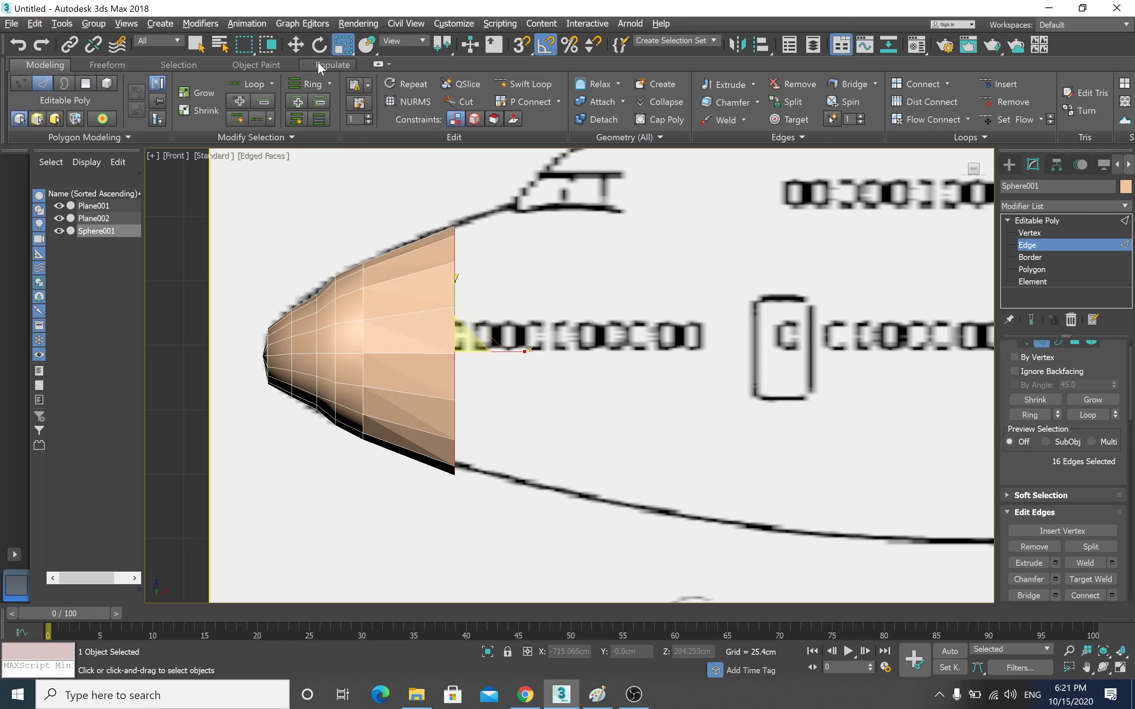
pyautogui.click(295, 45)
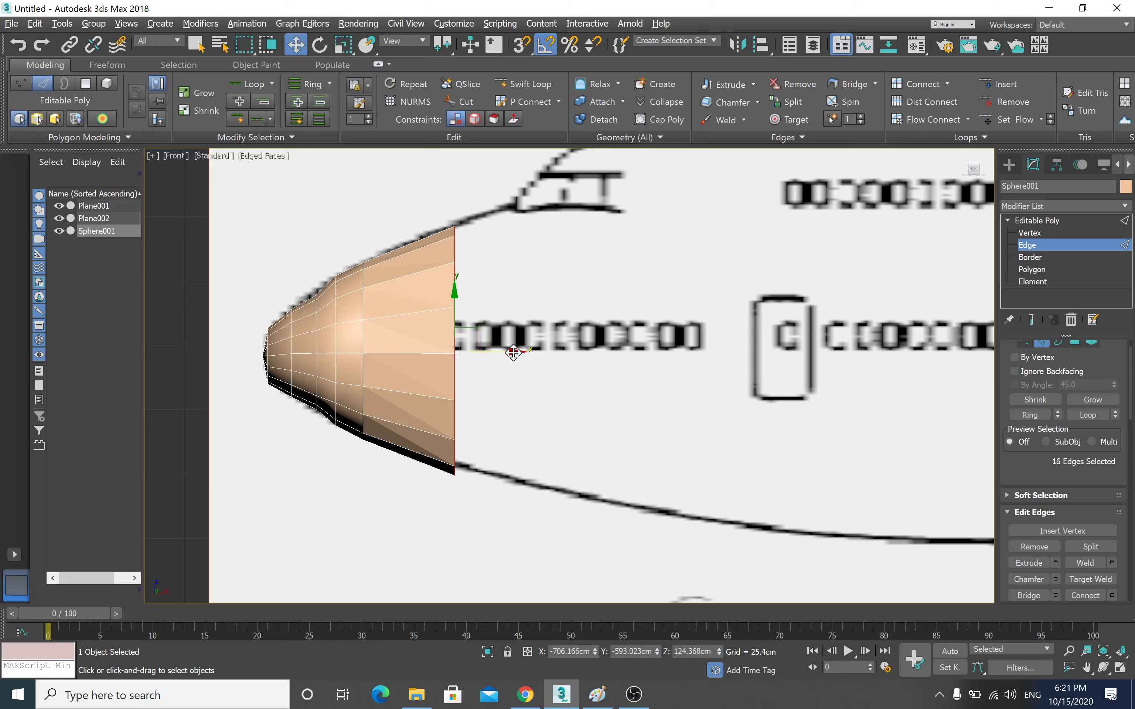
# - Add another rearward section, scale it taller, and make the mesh see-through with Alt+X
pyautogui.keyDown('shift'); pyautogui.moveTo(513, 353); pyautogui.dragTo(574, 353); pyautogui.keyUp('shift')
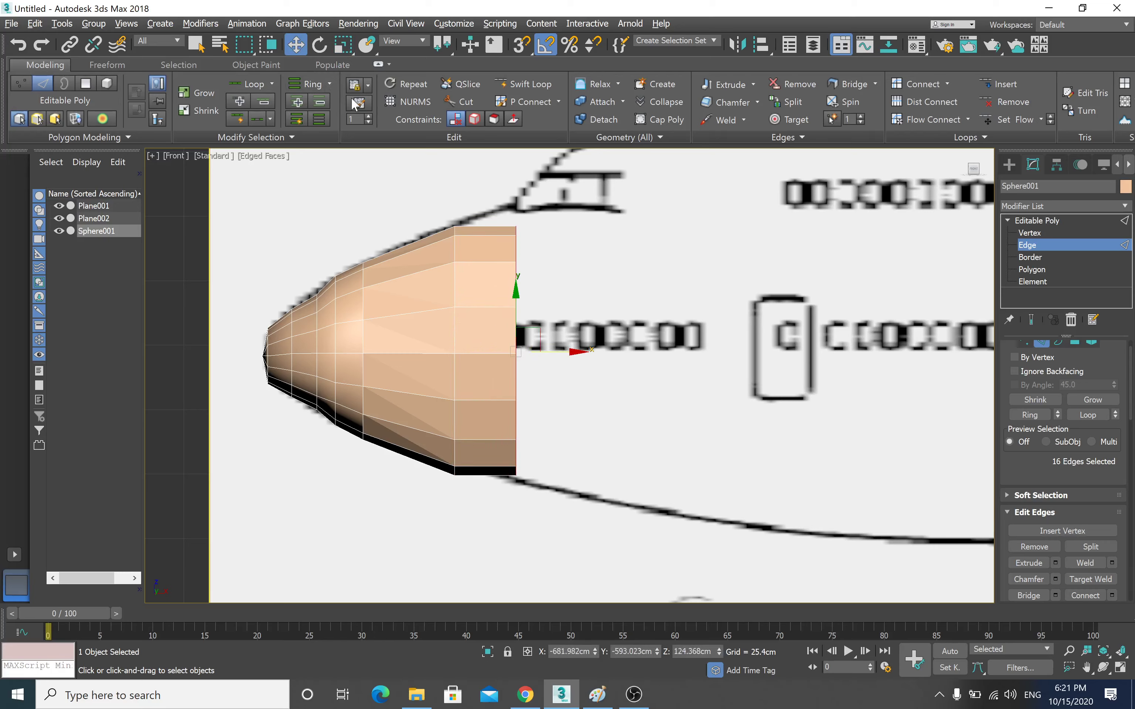
pyautogui.click(347, 46)
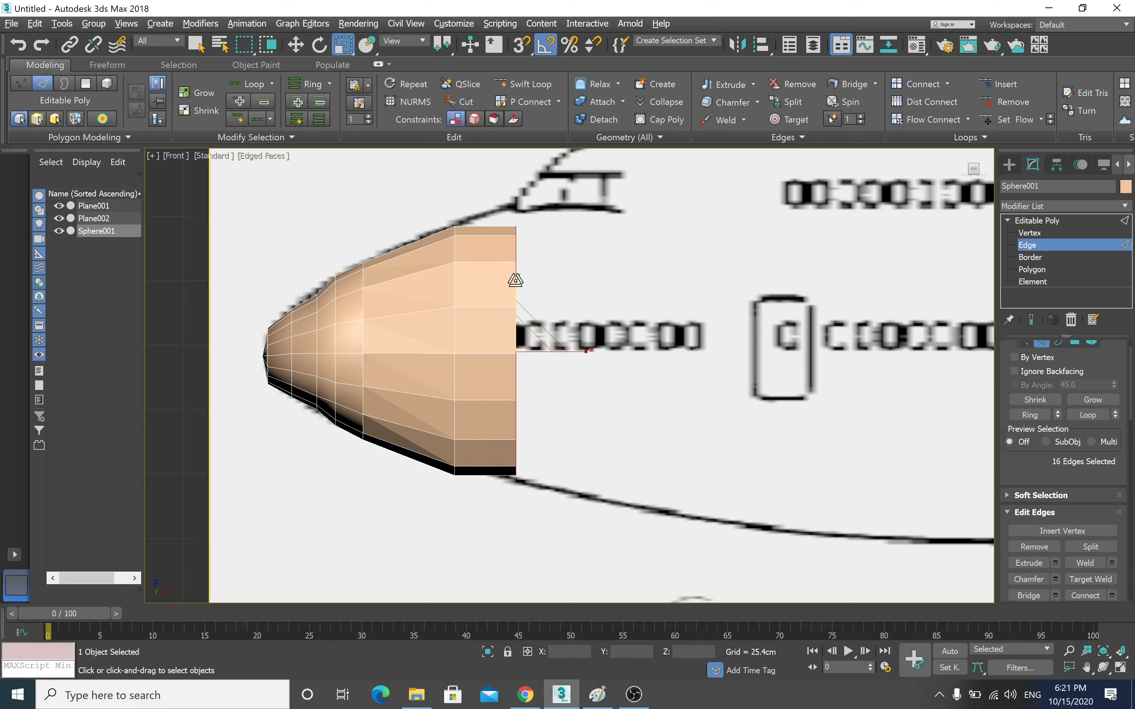
pyautogui.moveTo(515, 282); pyautogui.dragTo(520, 276)
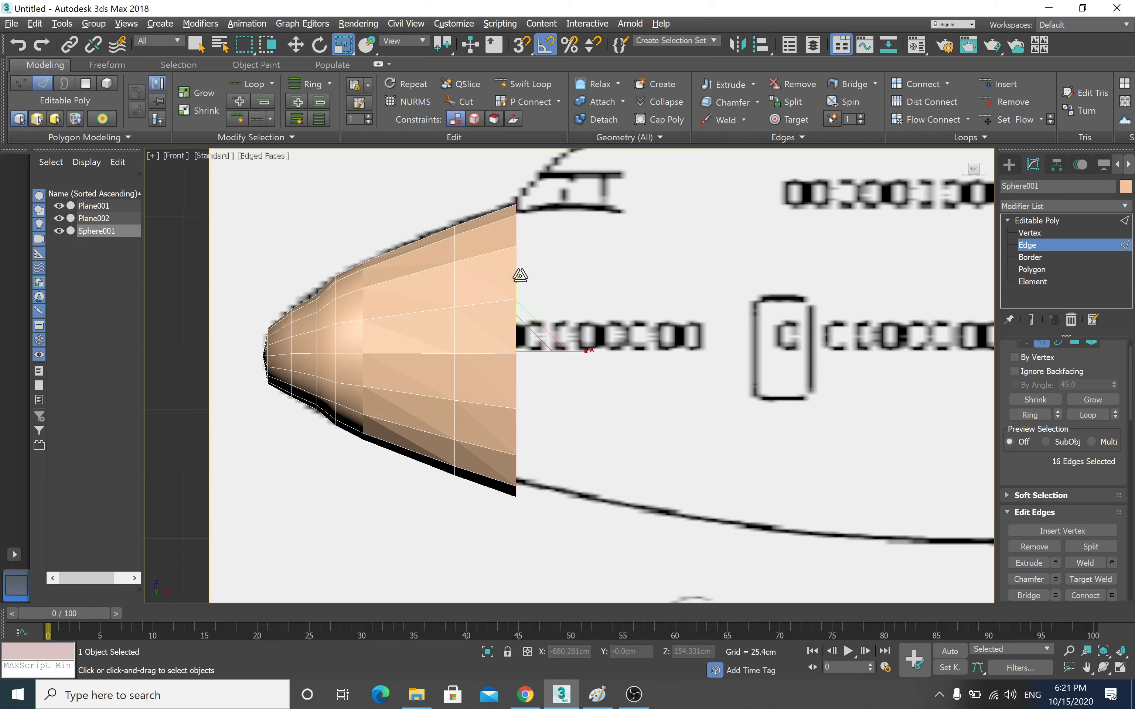
pyautogui.hotkey('alt', 'x')
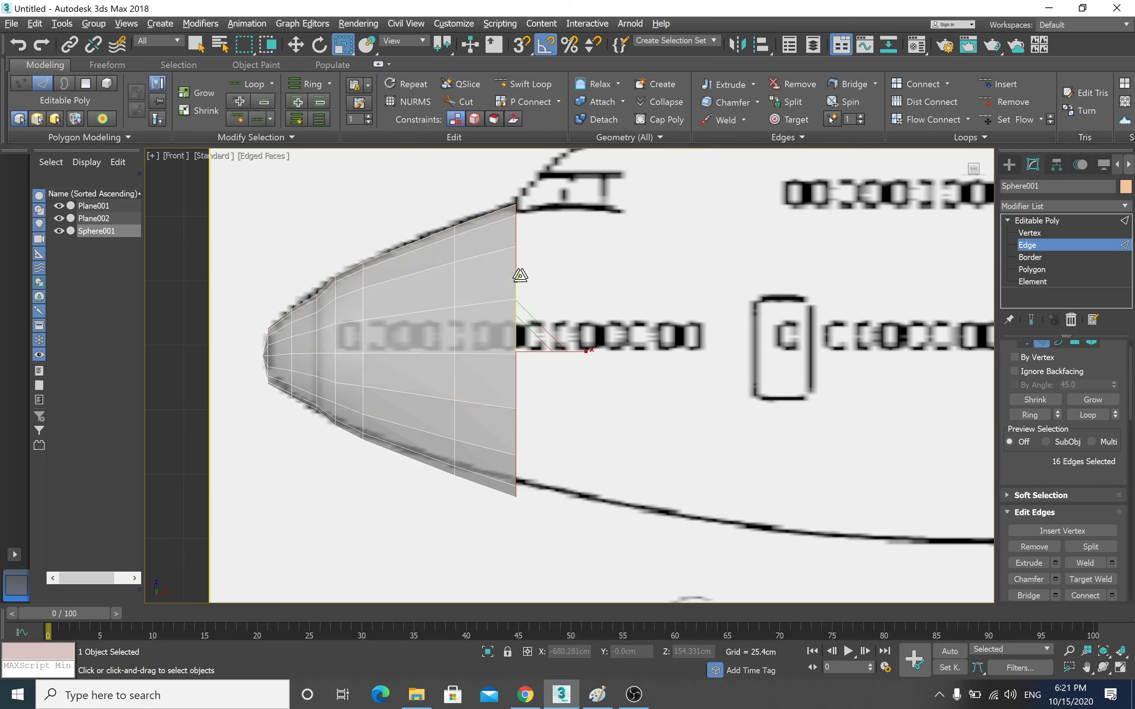
pyautogui.press('w')
pyautogui.press('w')
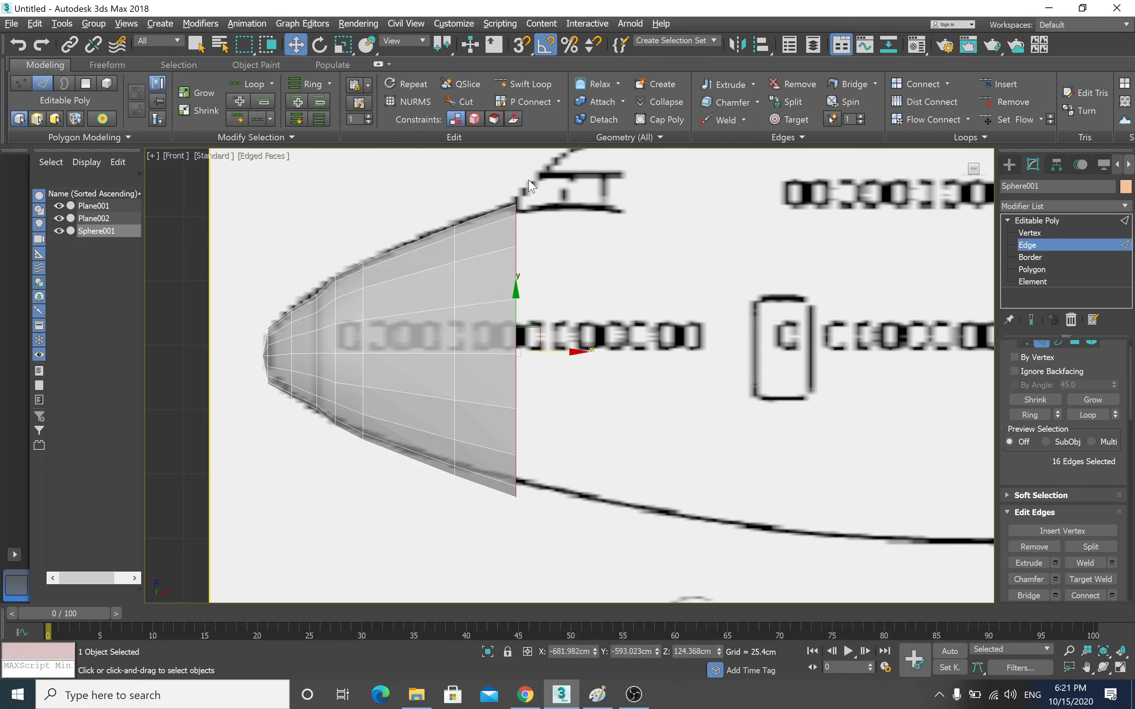
# - Select the top and lower rim vertices, zoom out, and return to Edge level
pyautogui.click(1035, 233)
pyautogui.moveTo(527, 253); pyautogui.dragTo(508, 195)
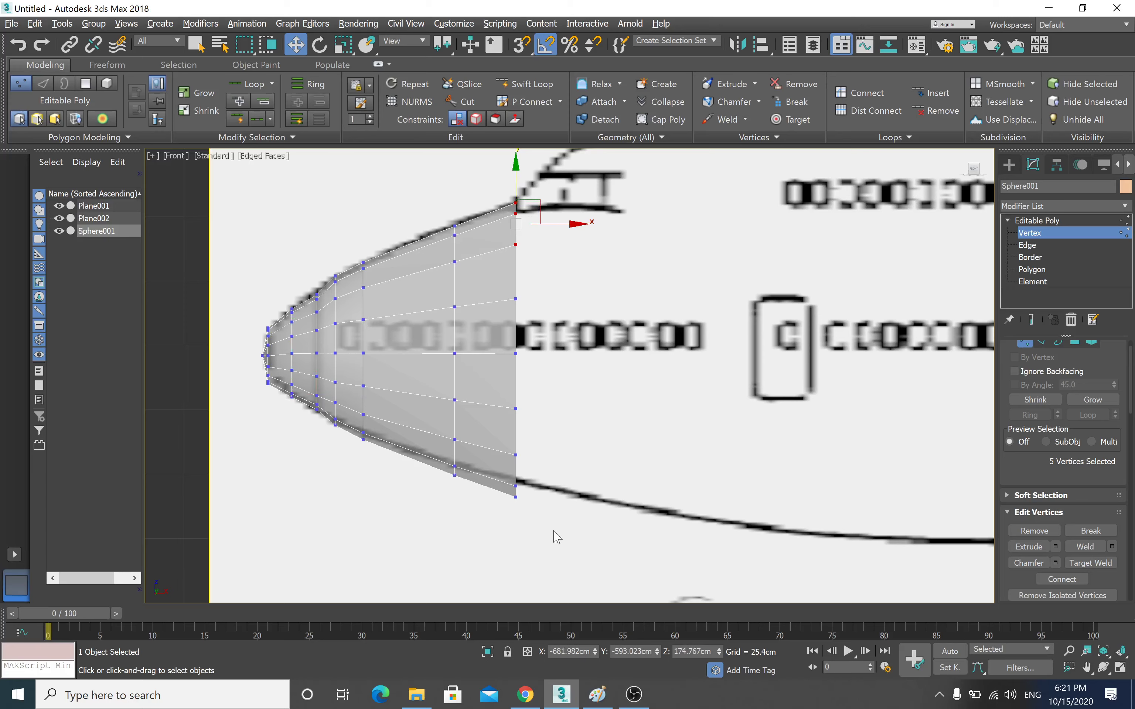
pyautogui.moveTo(558, 535)
pyautogui.mouseDown()
pyautogui.moveTo(452, 431)
pyautogui.moveTo(485, 406)
pyautogui.mouseUp()
pyautogui.scroll(-1, 499, 418)
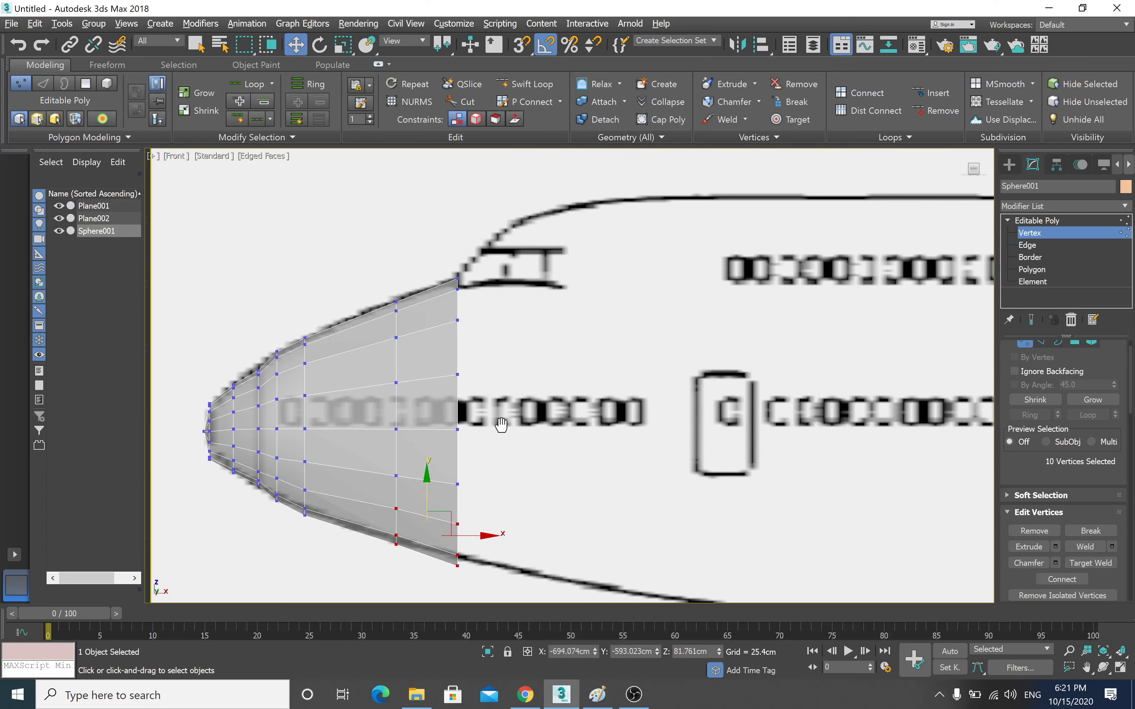
pyautogui.scroll(-2, 499, 417)
pyautogui.scroll(-1, 479, 375)
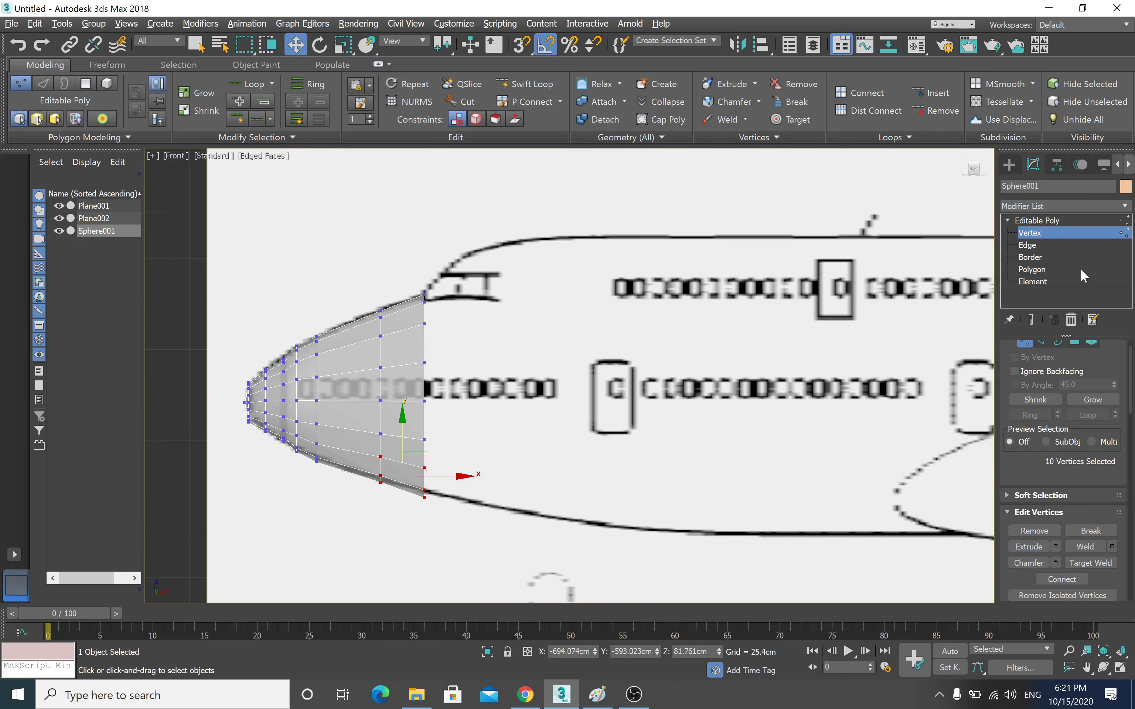
pyautogui.click(1028, 246)
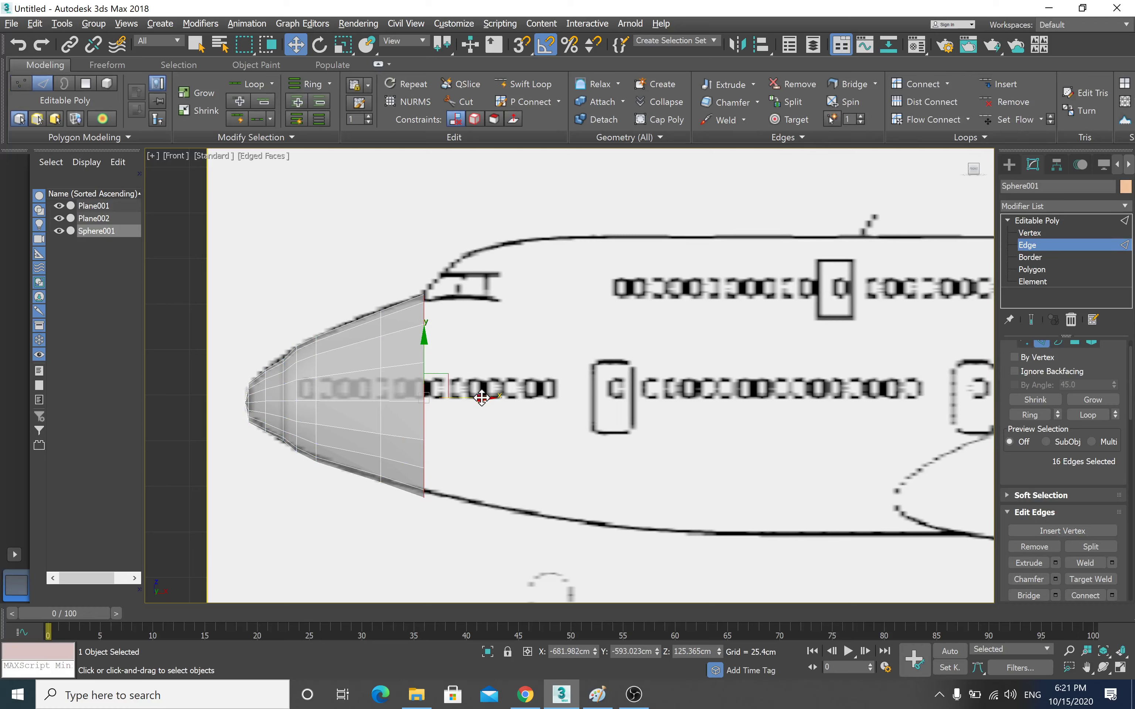
# - Move the rear edge loop back and up, and scale it taller to fit the fuselage
pyautogui.moveTo(482, 398); pyautogui.dragTo(568, 397)
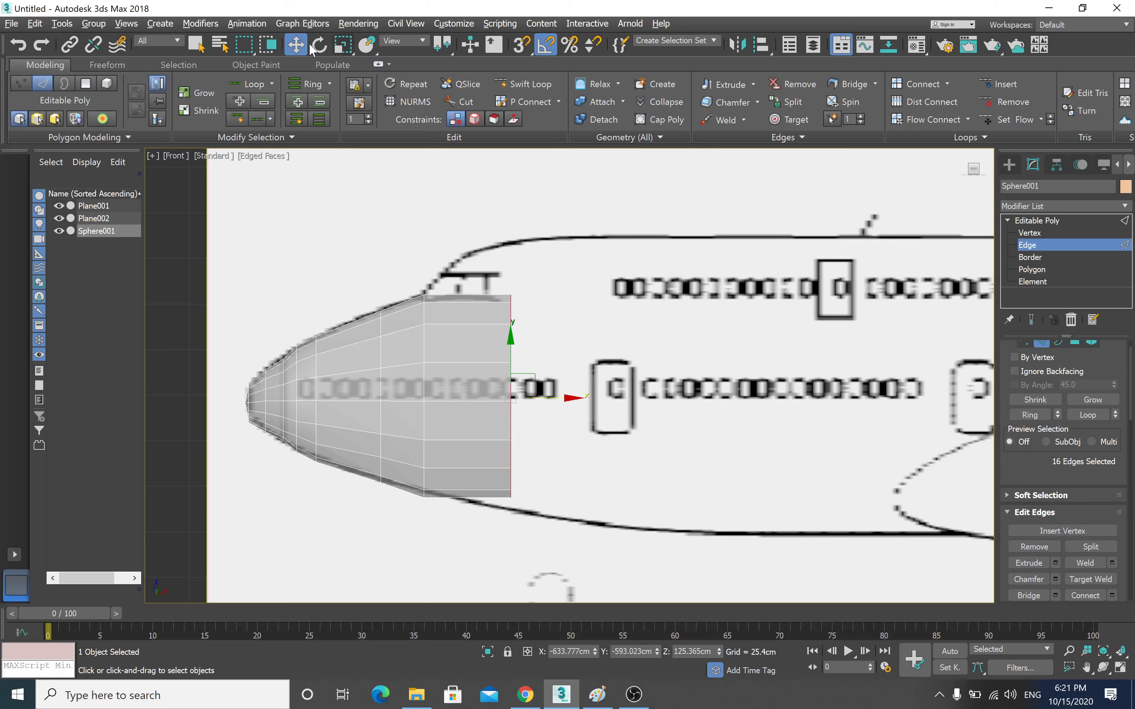
pyautogui.moveTo(510, 339); pyautogui.dragTo(512, 311)
pyautogui.click(342, 45)
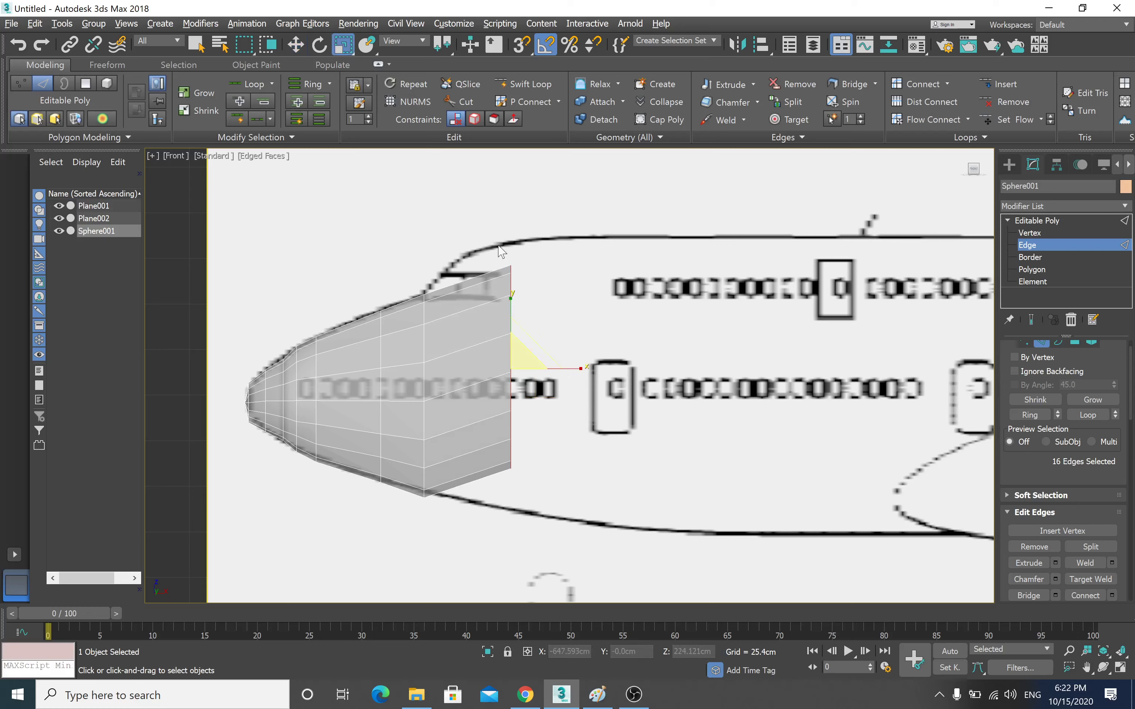
pyautogui.moveTo(511, 298); pyautogui.dragTo(516, 295)
pyautogui.click(304, 47)
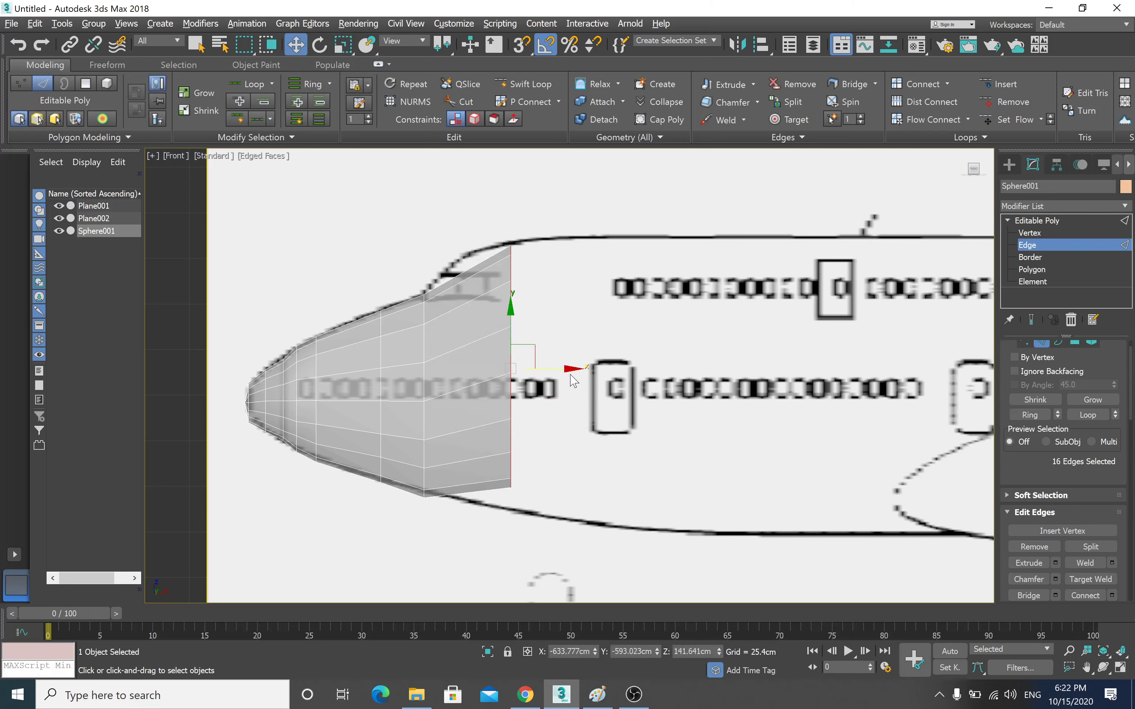
pyautogui.moveTo(570, 370); pyautogui.dragTo(535, 364)
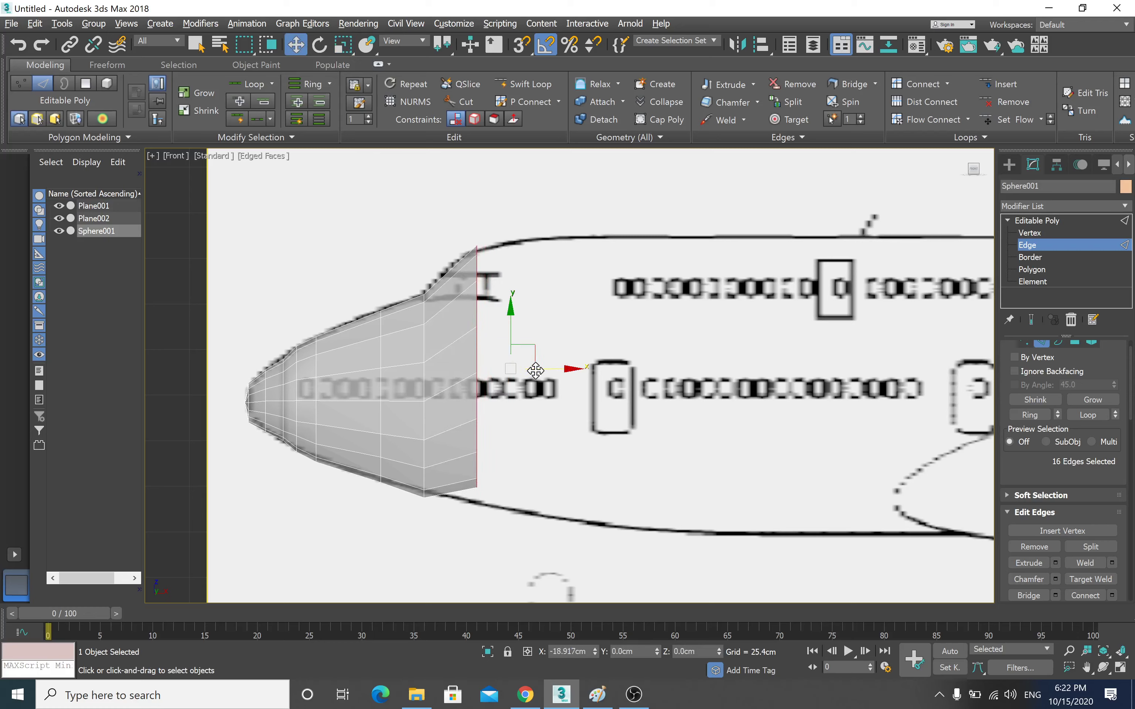
# - Fit the rear column's lower and upper vertices to the blueprint's belly and roof outlines
pyautogui.click(1029, 233)
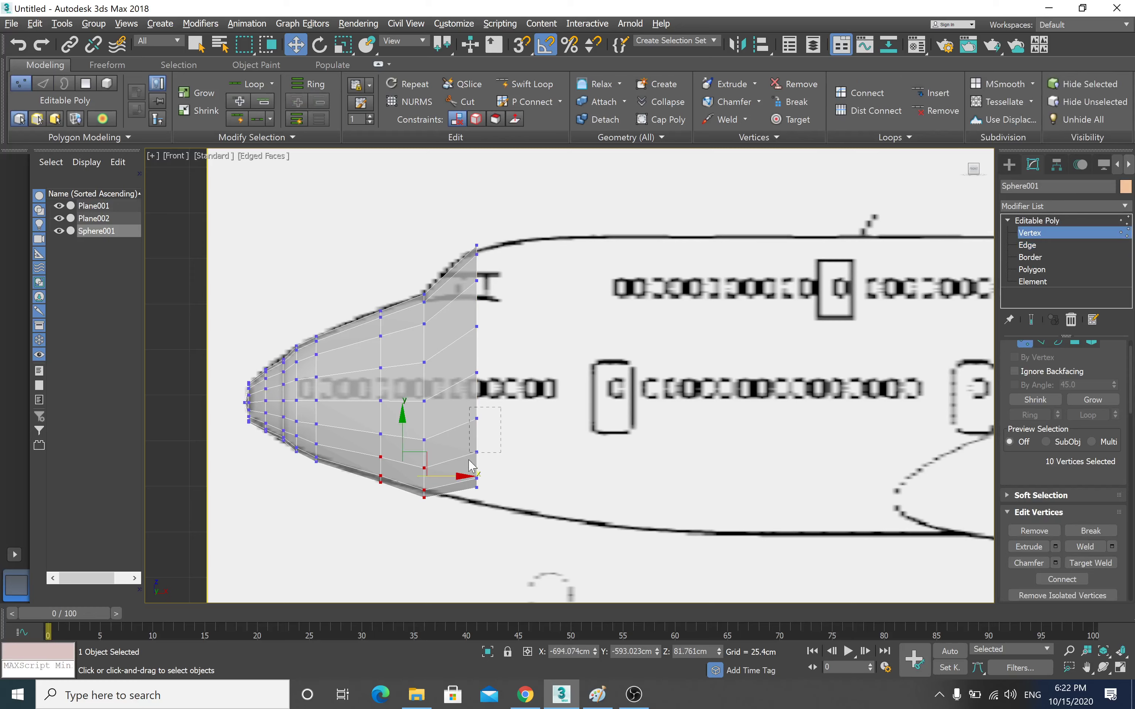
pyautogui.moveTo(471, 465); pyautogui.dragTo(487, 501)
pyautogui.moveTo(478, 401); pyautogui.dragTo(477, 421)
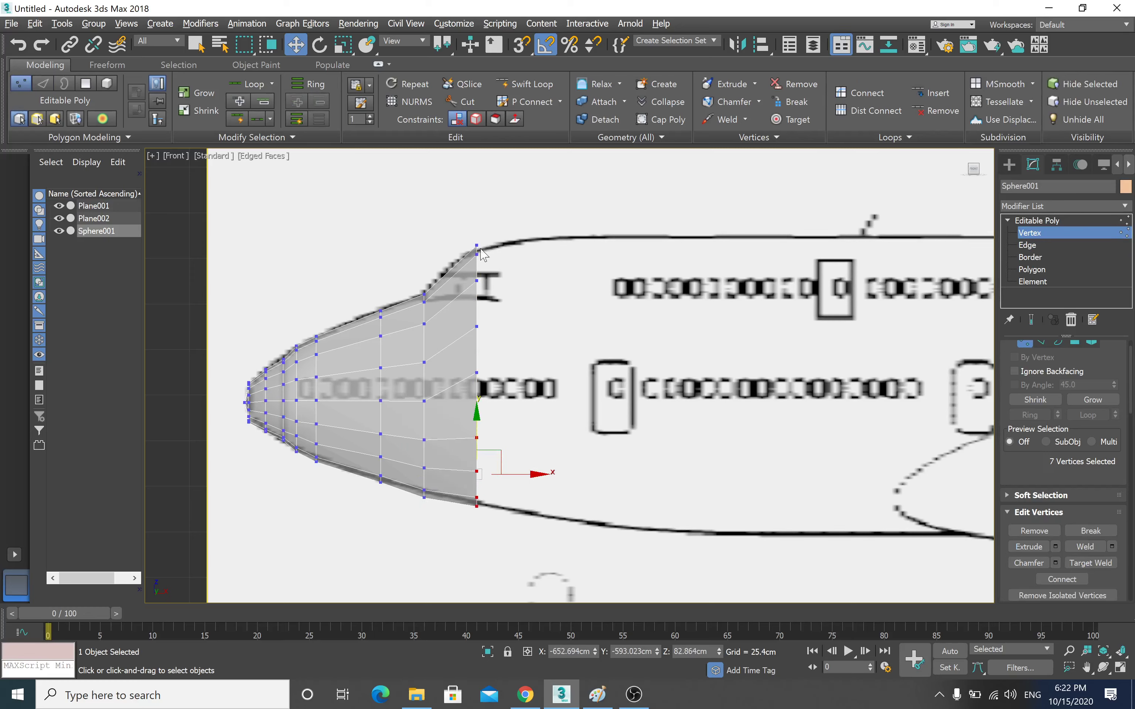
pyautogui.moveTo(466, 370); pyautogui.dragTo(466, 373)
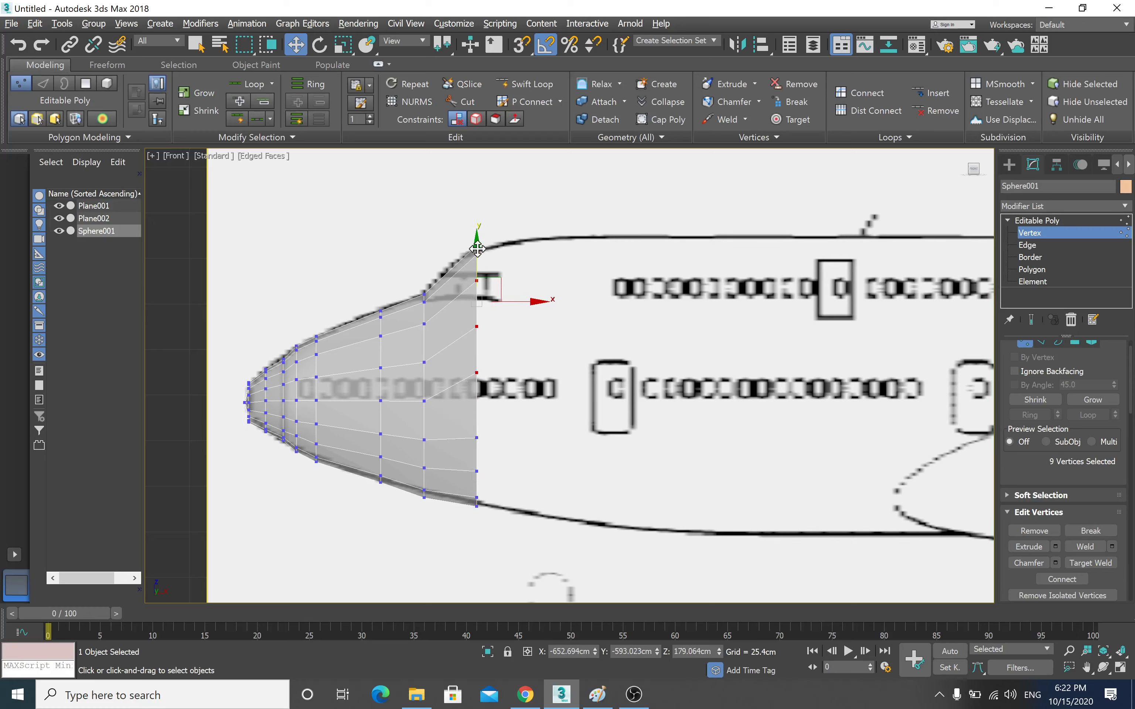
pyautogui.moveTo(478, 249); pyautogui.dragTo(479, 249)
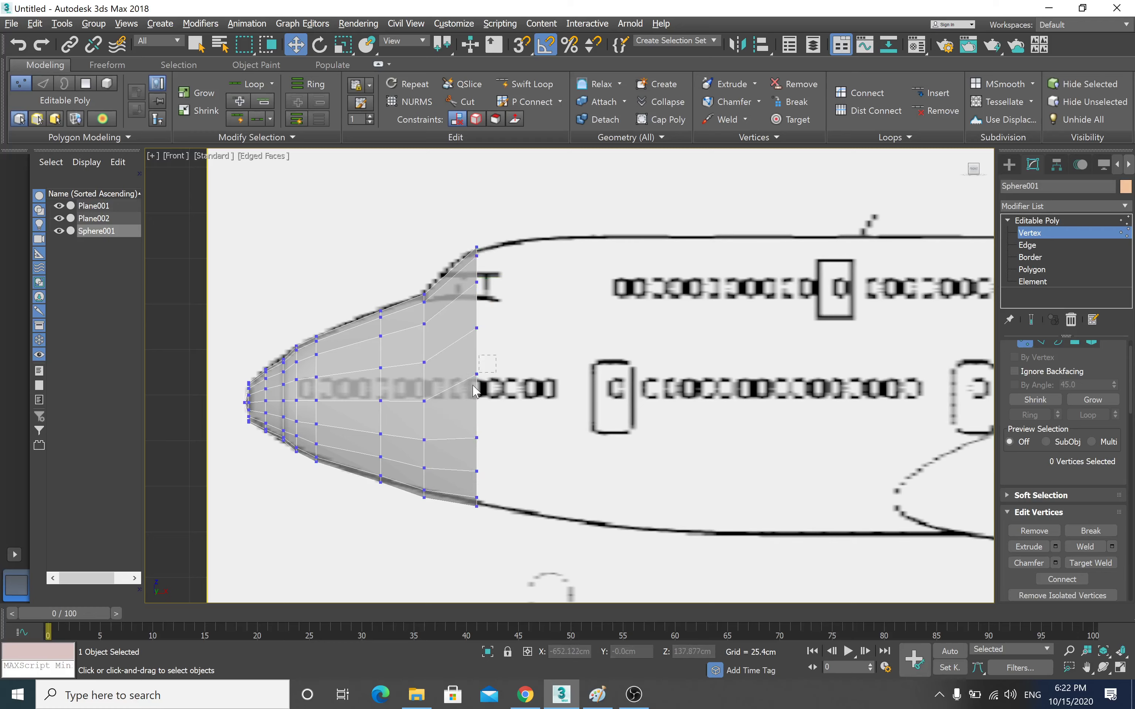
pyautogui.click(477, 374)
pyautogui.moveTo(477, 315); pyautogui.dragTo(479, 341)
pyautogui.moveTo(469, 349); pyautogui.dragTo(468, 347)
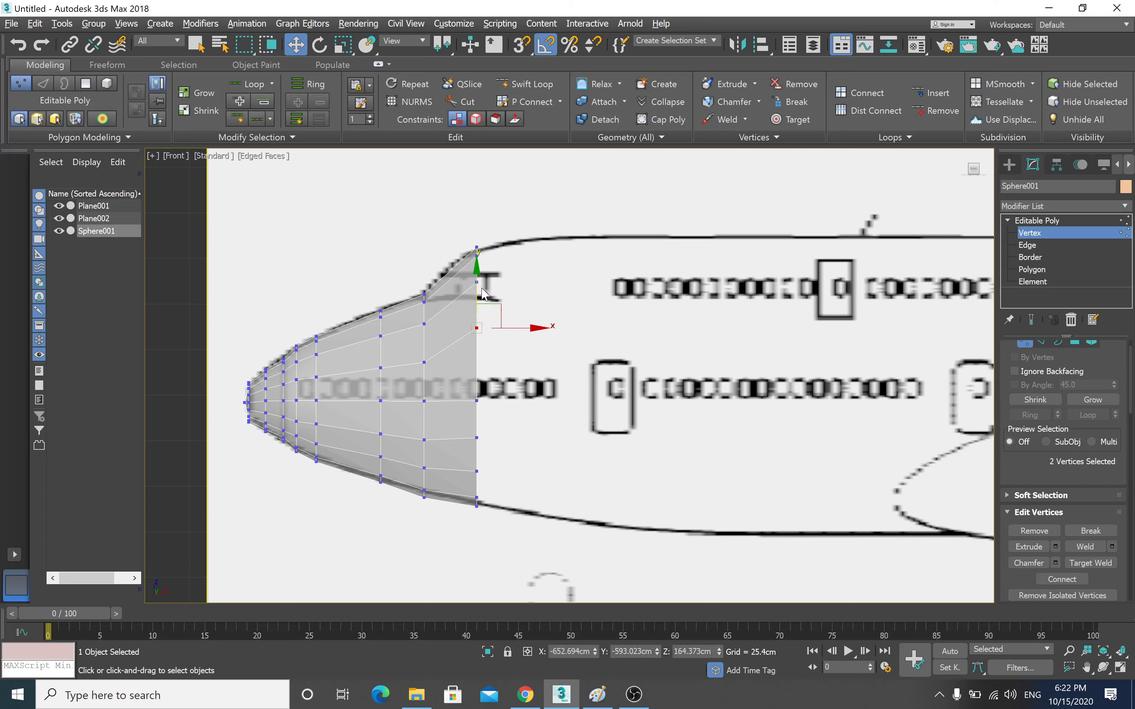
pyautogui.moveTo(480, 262); pyautogui.dragTo(505, 285)
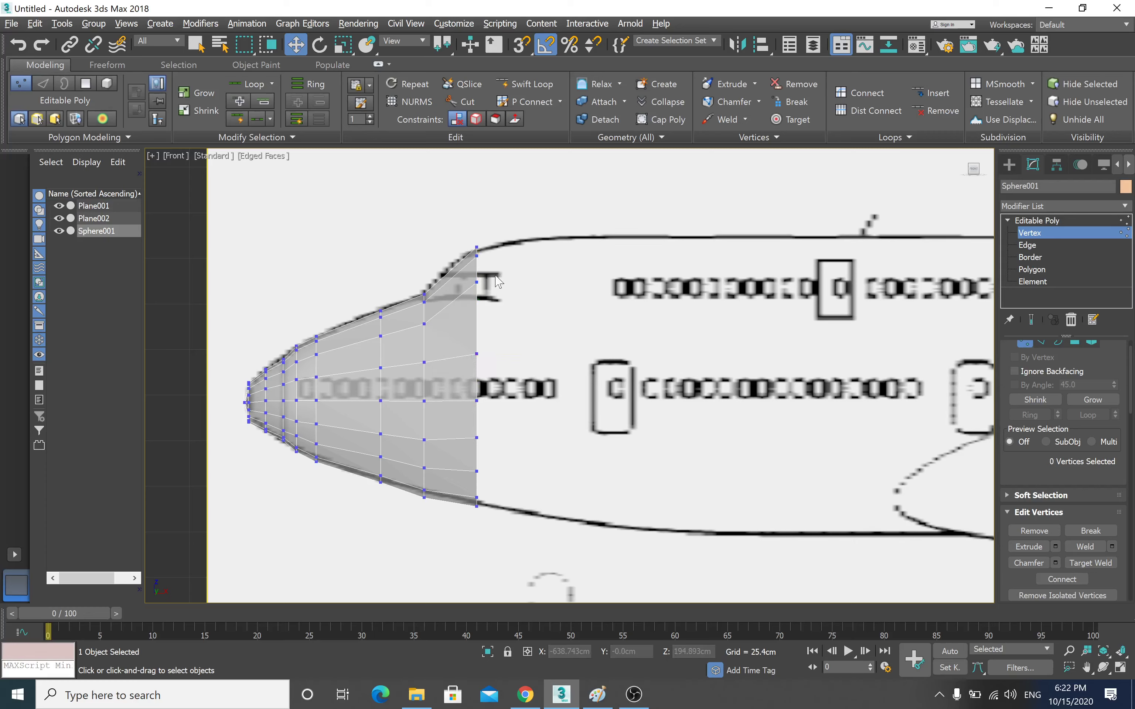
pyautogui.moveTo(477, 241); pyautogui.dragTo(490, 243)
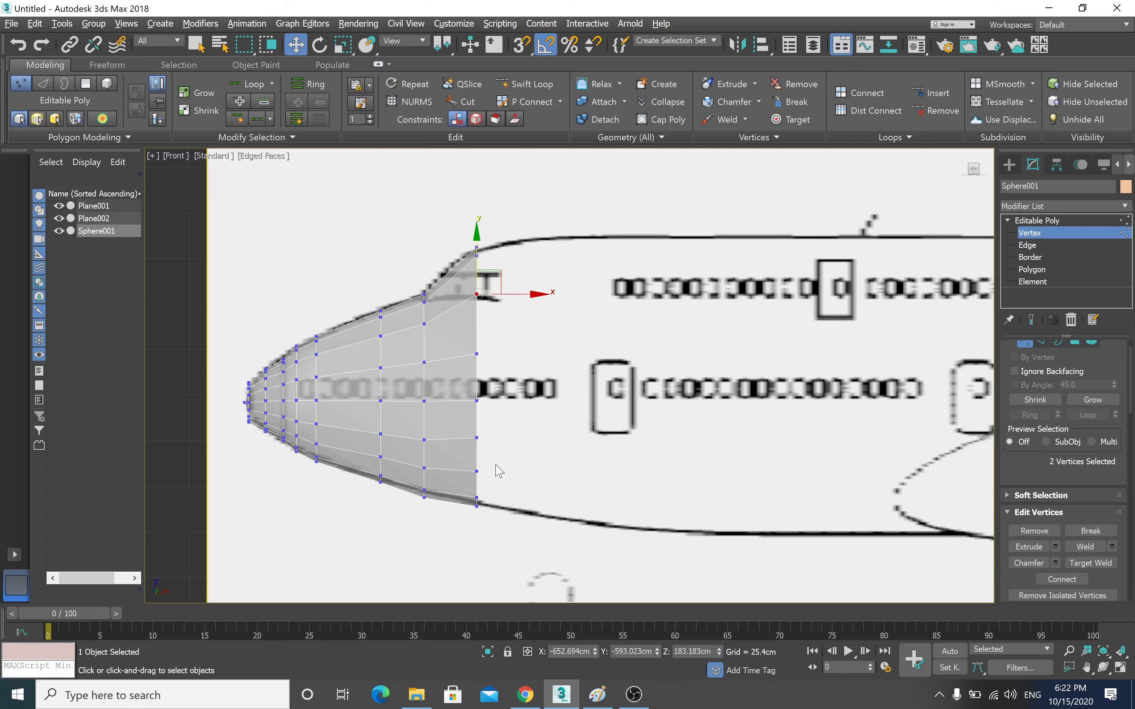
# - Extrude a new section from the rear loop and fit its top and bottom vertices to the outline
pyautogui.click(1026, 245)
pyautogui.moveTo(594, 385); pyautogui.dragTo(444, 393, button='middle')
pyautogui.keyDown('shift'); pyautogui.moveTo(443, 392); pyautogui.dragTo(475, 392); pyautogui.keyUp('shift')
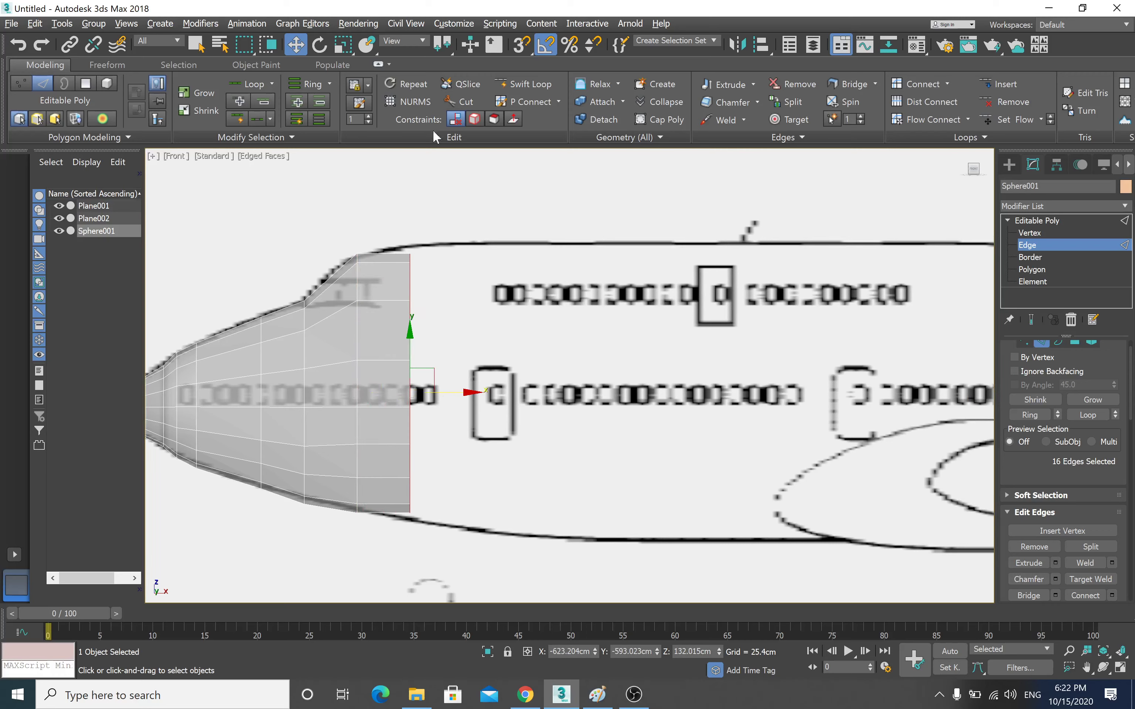
pyautogui.click(1034, 233)
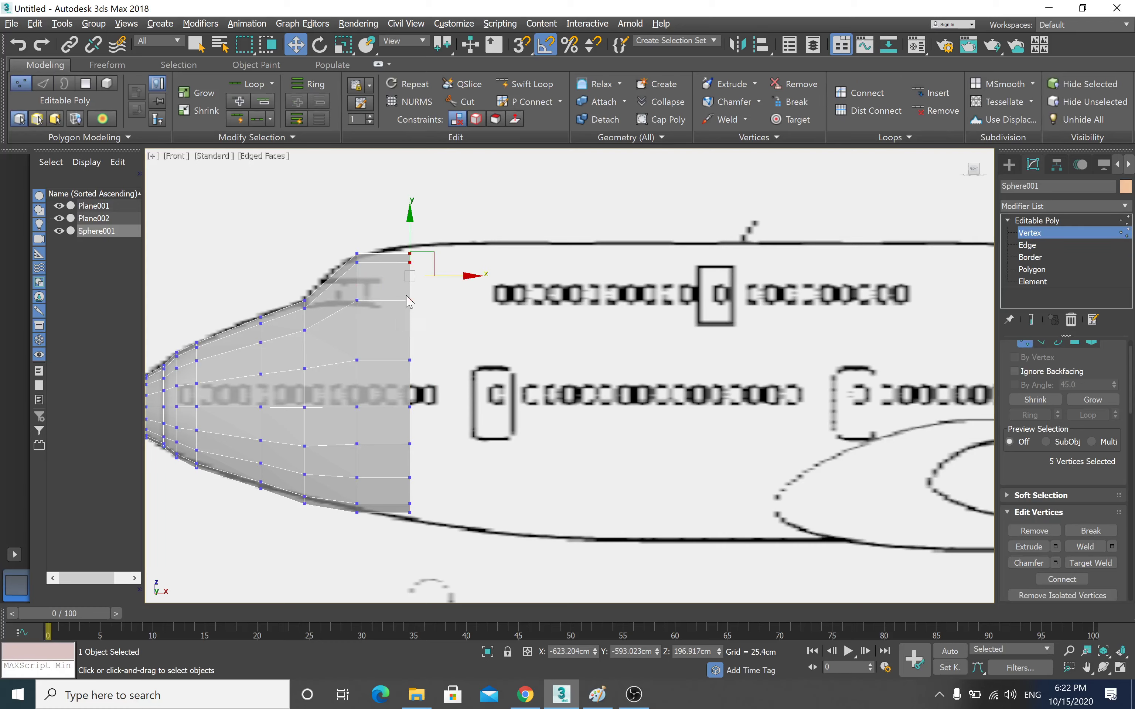
pyautogui.moveTo(422, 227); pyautogui.dragTo(399, 300)
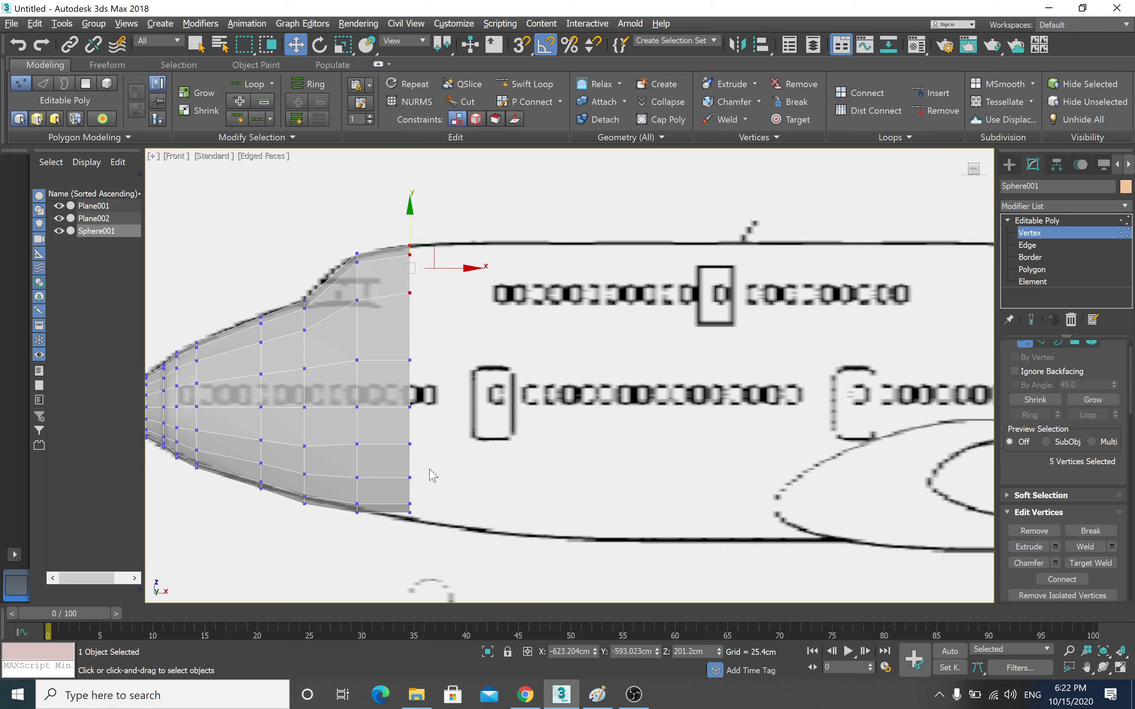
pyautogui.moveTo(426, 483); pyautogui.dragTo(401, 527)
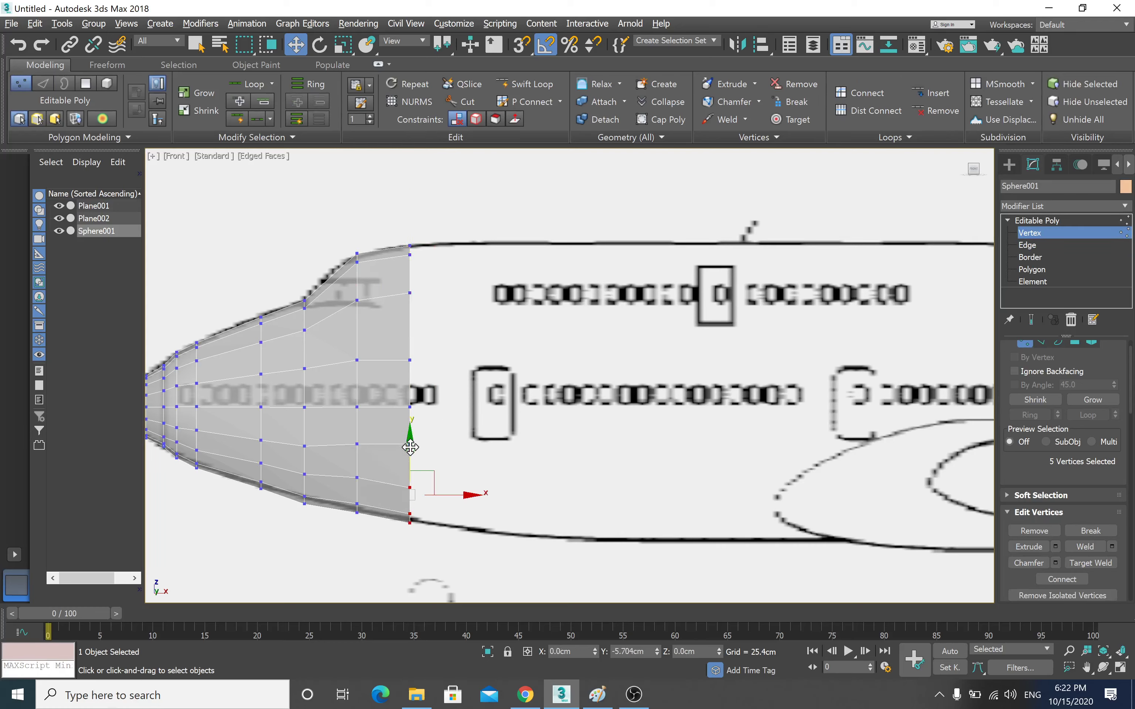
pyautogui.moveTo(410, 448); pyautogui.dragTo(410, 444)
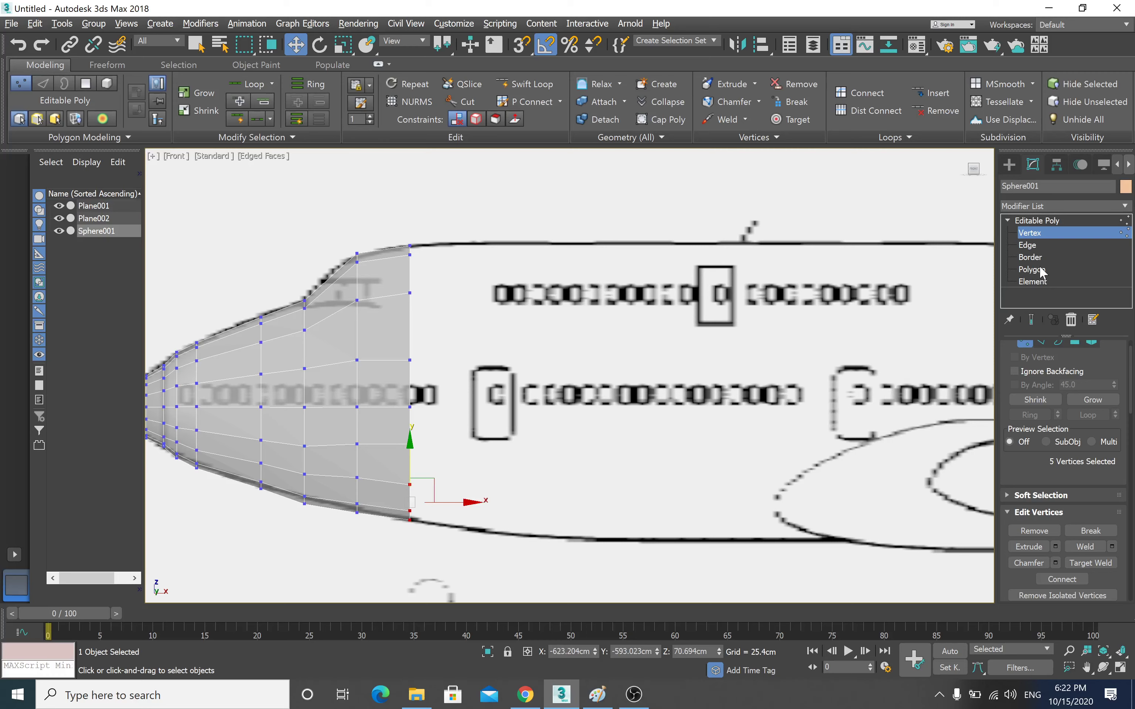
# - Extrude the rear edge loop far back toward the wing engines
pyautogui.click(1026, 245)
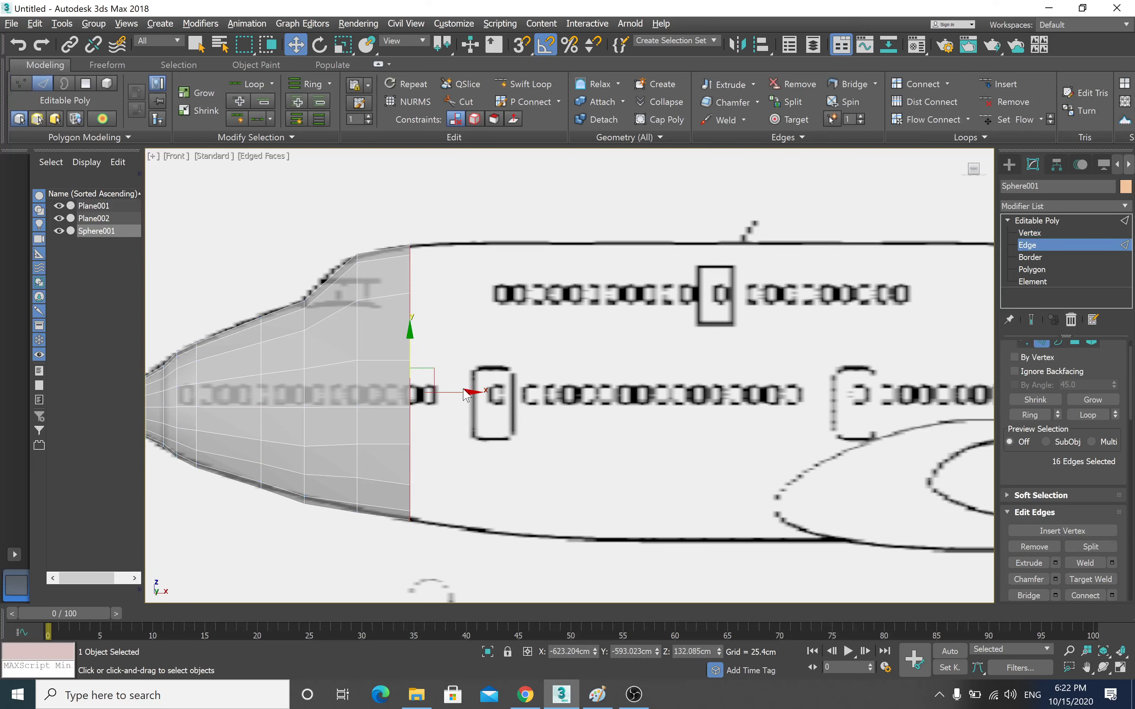
pyautogui.scroll(-1, 551, 392)
pyautogui.scroll(-1, 492, 380)
pyautogui.scroll(-1, 431, 368)
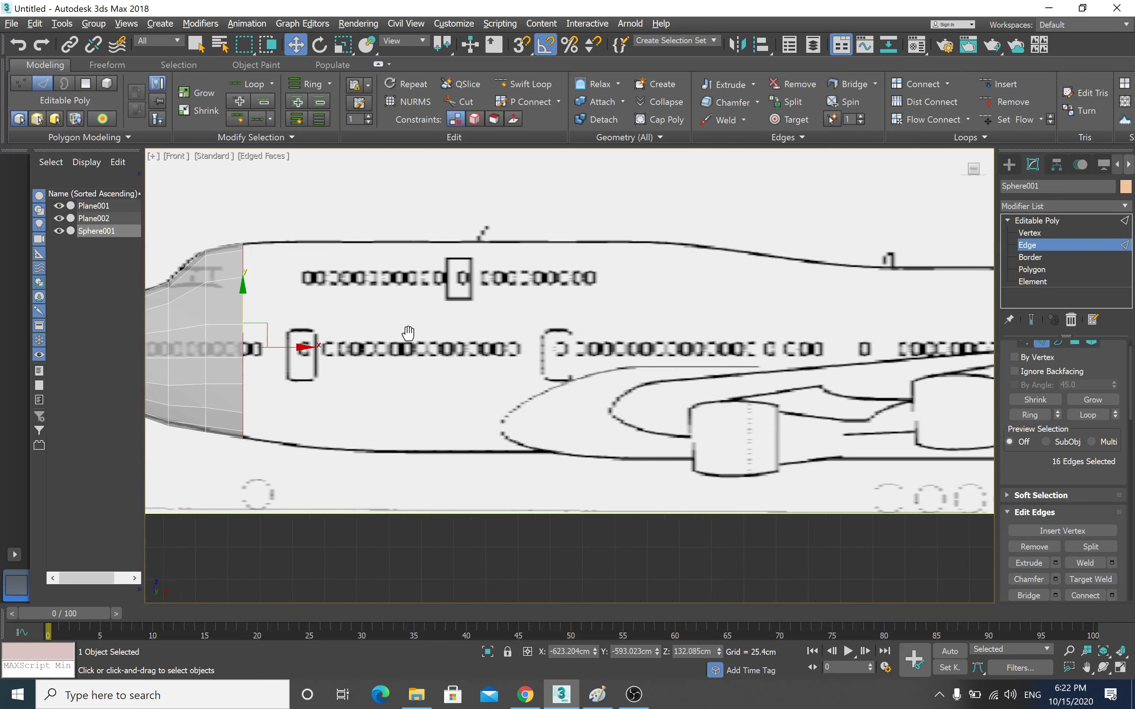
pyautogui.scroll(-1, 372, 357)
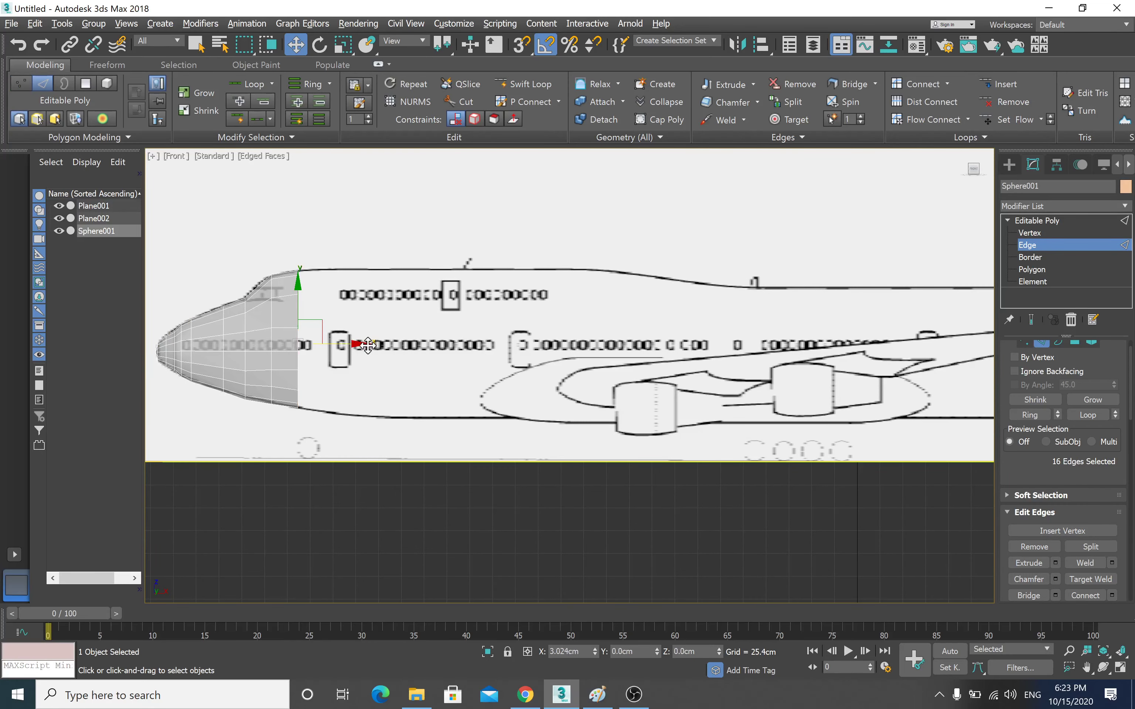
pyautogui.keyDown('shift'); pyautogui.moveTo(373, 356); pyautogui.dragTo(670, 339); pyautogui.keyUp('shift')
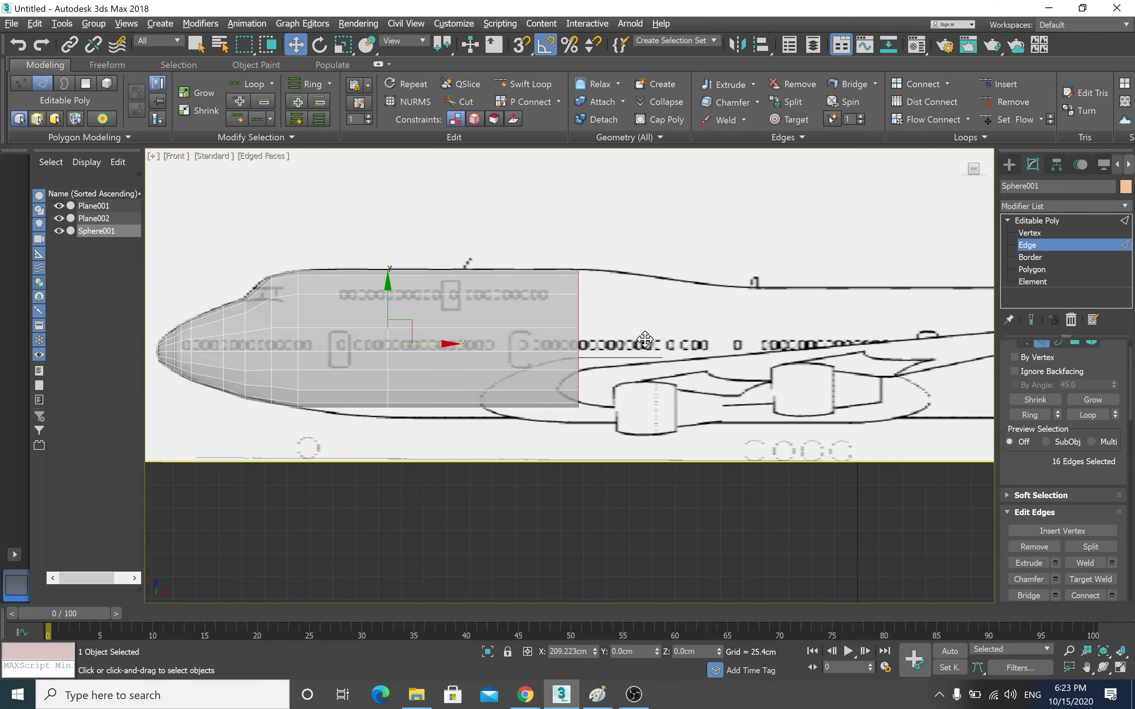
pyautogui.moveTo(567, 352); pyautogui.dragTo(660, 314, button='middle')
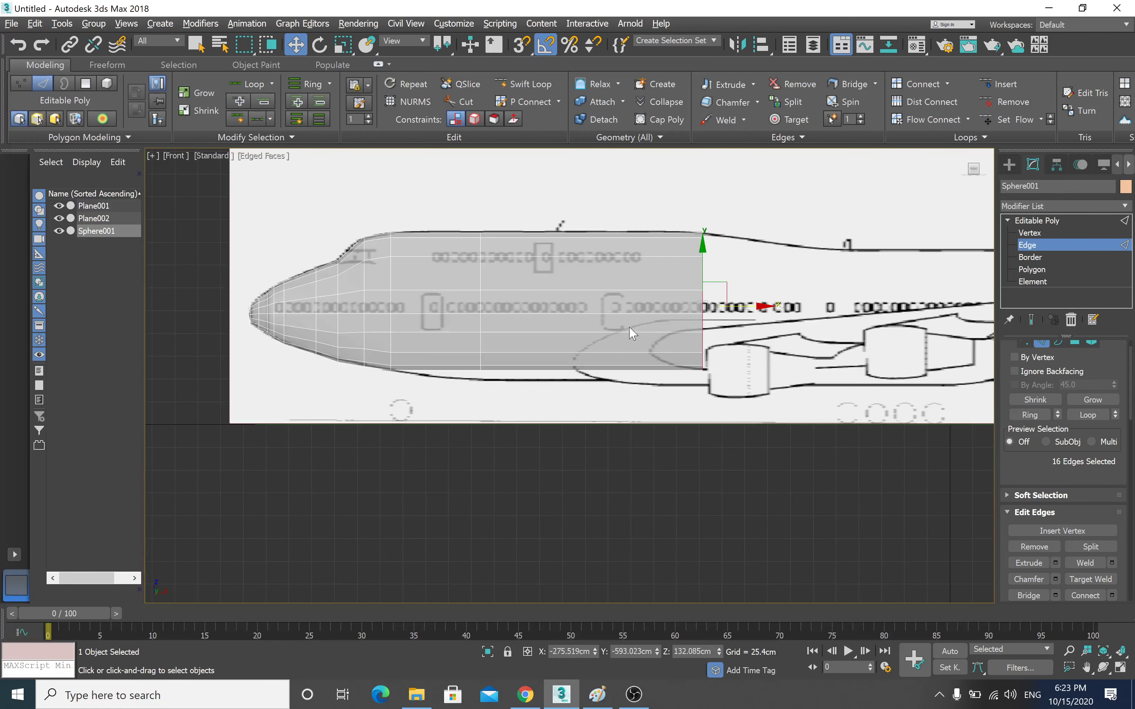
# - Lower the new section's bottom vertices onto the belly line and zoom out over the aircraft
pyautogui.click(1030, 233)
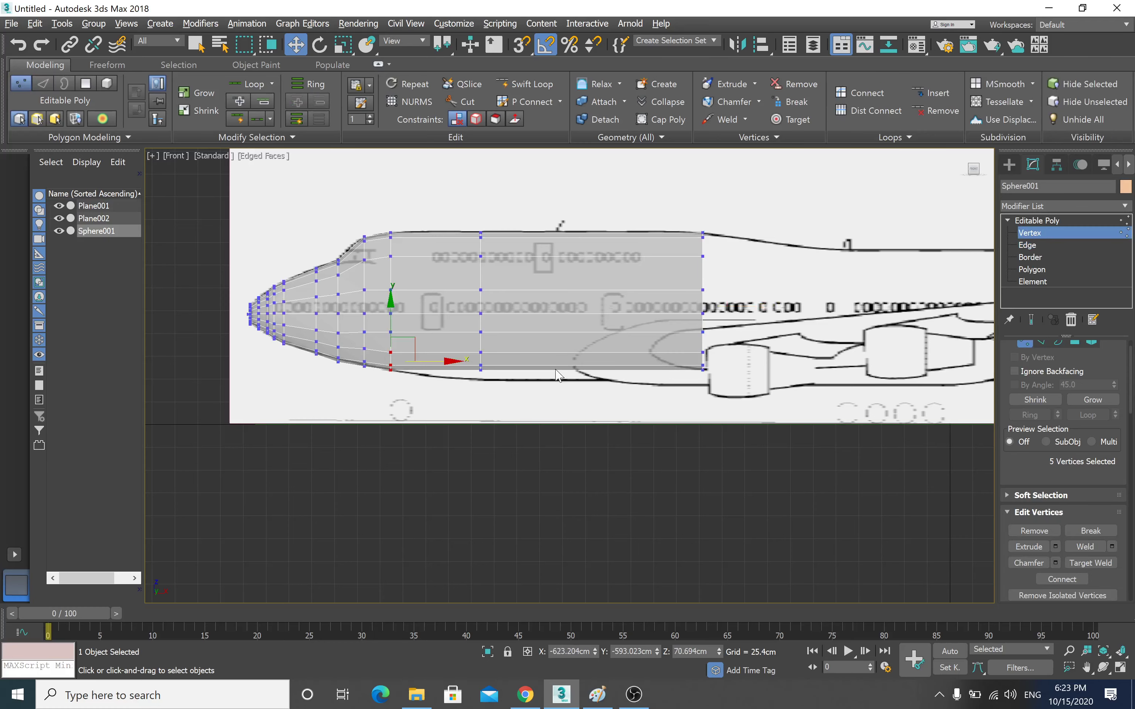
pyautogui.moveTo(452, 332)
pyautogui.mouseDown()
pyautogui.moveTo(479, 304)
pyautogui.moveTo(479, 316)
pyautogui.mouseUp()
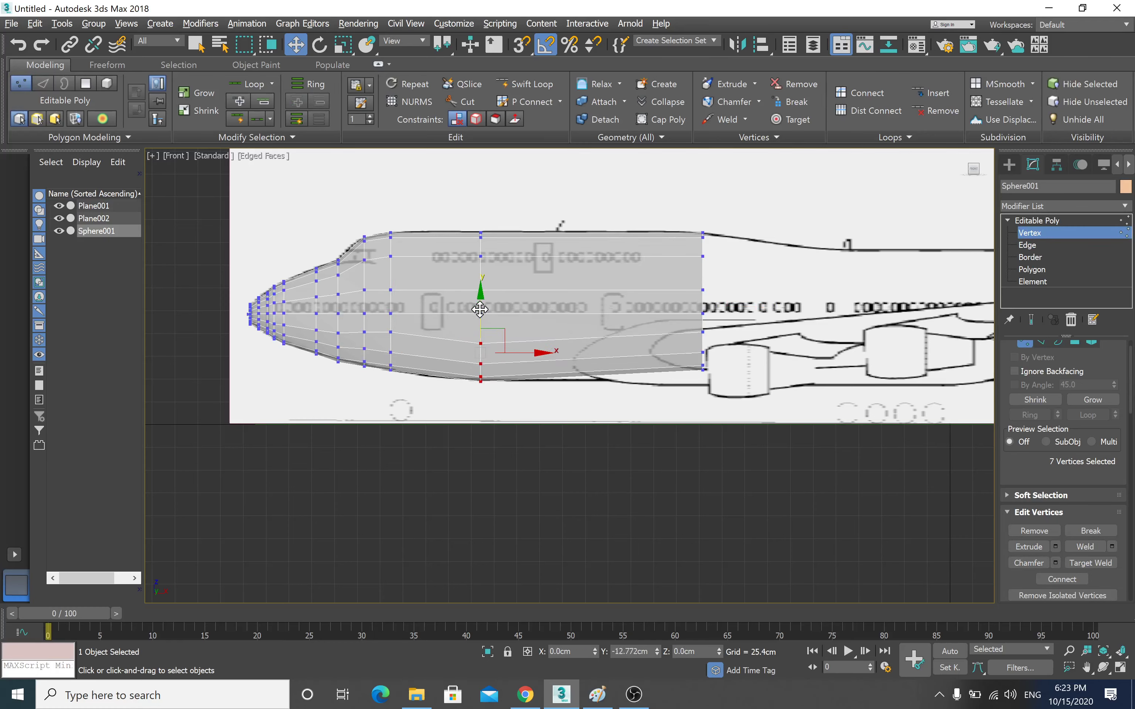
pyautogui.moveTo(724, 393)
pyautogui.mouseDown()
pyautogui.moveTo(678, 326)
pyautogui.moveTo(702, 310)
pyautogui.mouseUp()
pyautogui.moveTo(670, 306); pyautogui.dragTo(546, 289, button='middle')
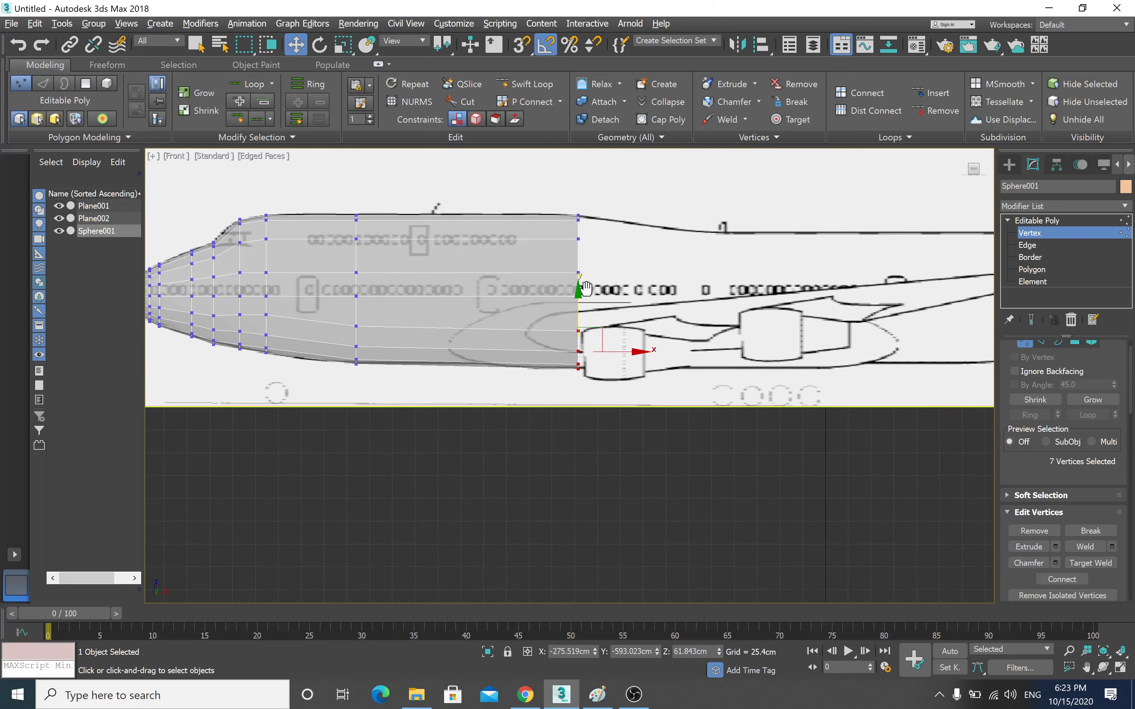
pyautogui.scroll(-2, 658, 308)
pyautogui.moveTo(756, 289)
pyautogui.mouseDown(button='middle')
pyautogui.moveTo(658, 308)
pyautogui.moveTo(555, 290)
pyautogui.mouseUp(button='middle')
pyautogui.moveTo(637, 274); pyautogui.dragTo(607, 267, button='middle')
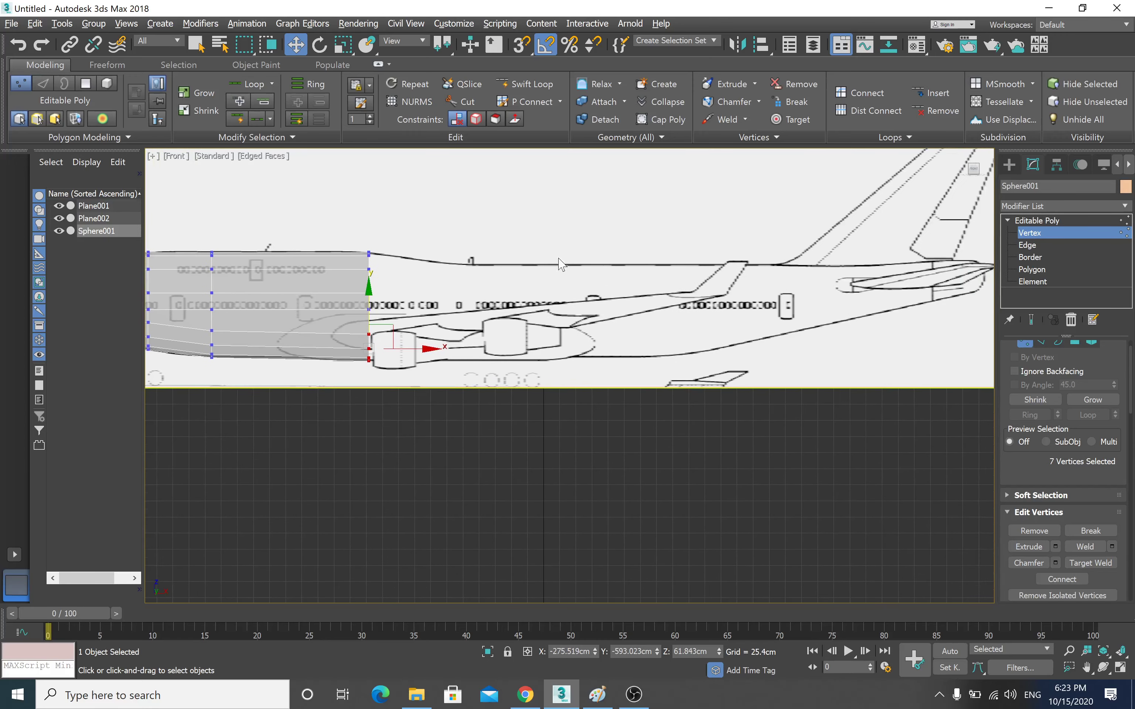
pyautogui.scroll(-2, 585, 311)
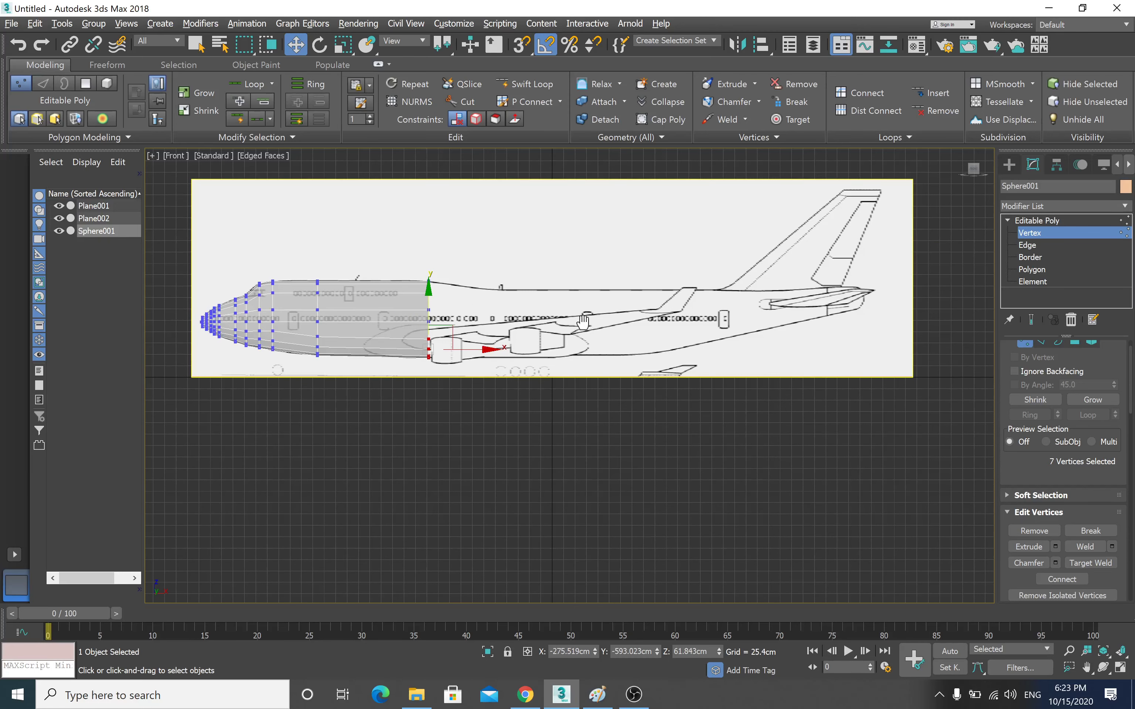
pyautogui.scroll(-1, 578, 347)
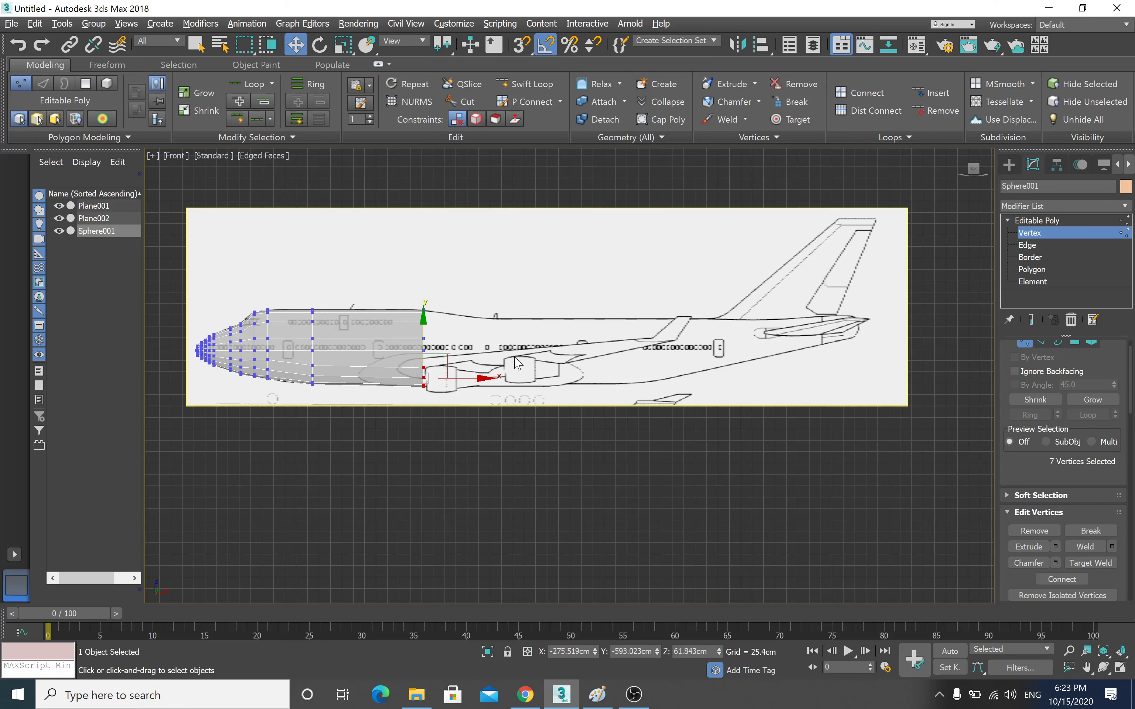
# - Clone a new fuselage section off the rear end edges, extending it toward the tail along X
pyautogui.moveTo(763, 337); pyautogui.dragTo(767, 353, button='middle')
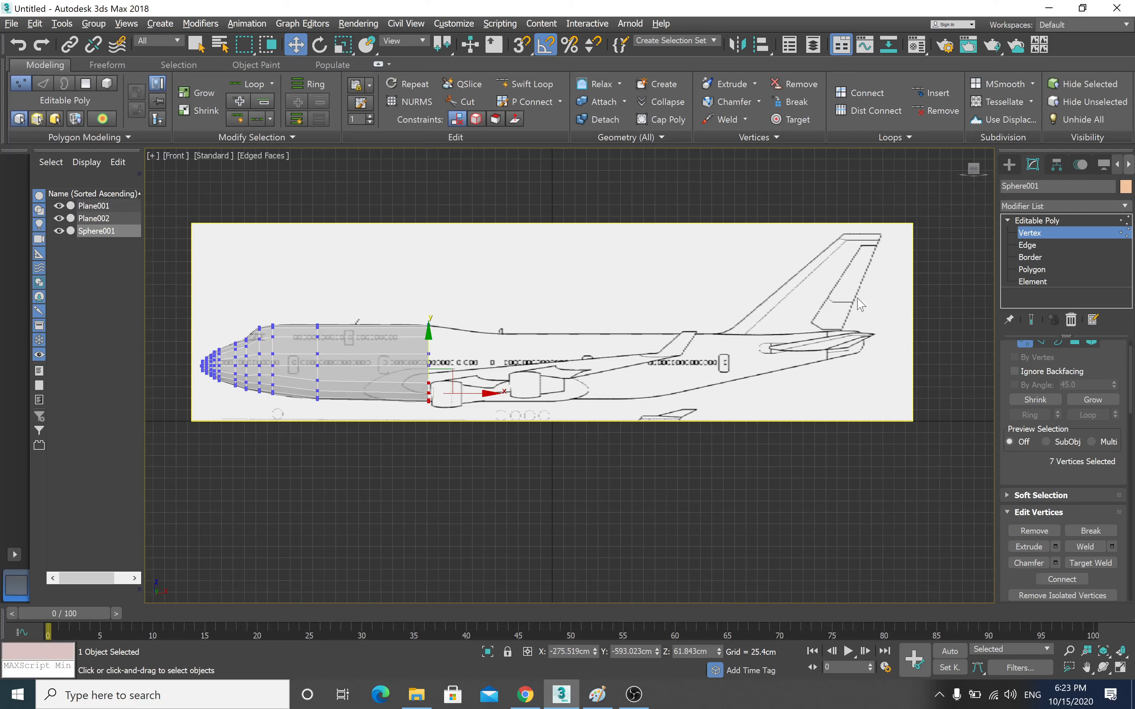
pyautogui.click(1024, 244)
pyautogui.scroll(2, 446, 303)
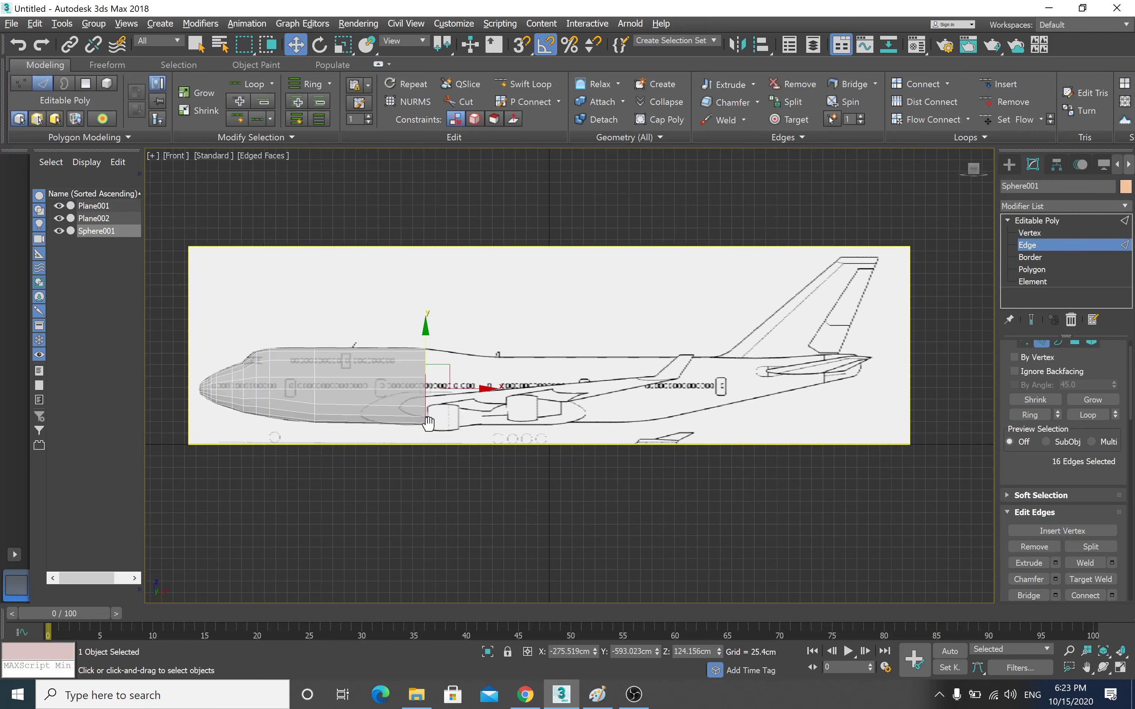
pyautogui.scroll(-2, 430, 435)
pyautogui.scroll(3, 431, 413)
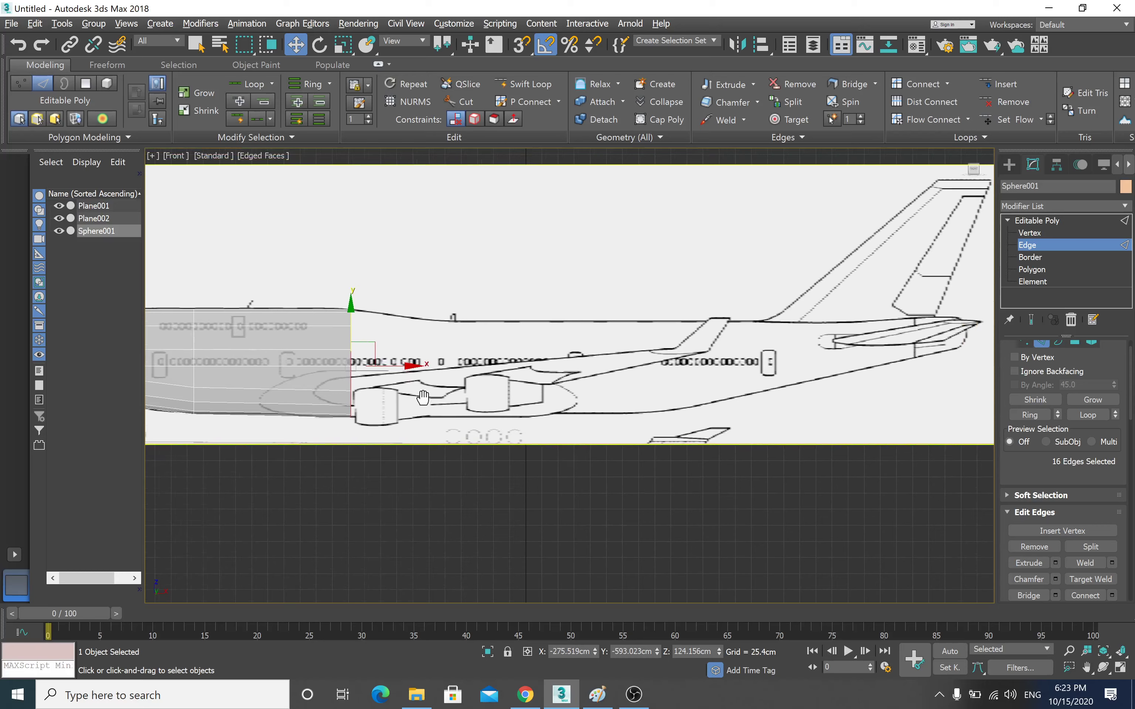
pyautogui.moveTo(431, 403); pyautogui.dragTo(440, 368, button='middle')
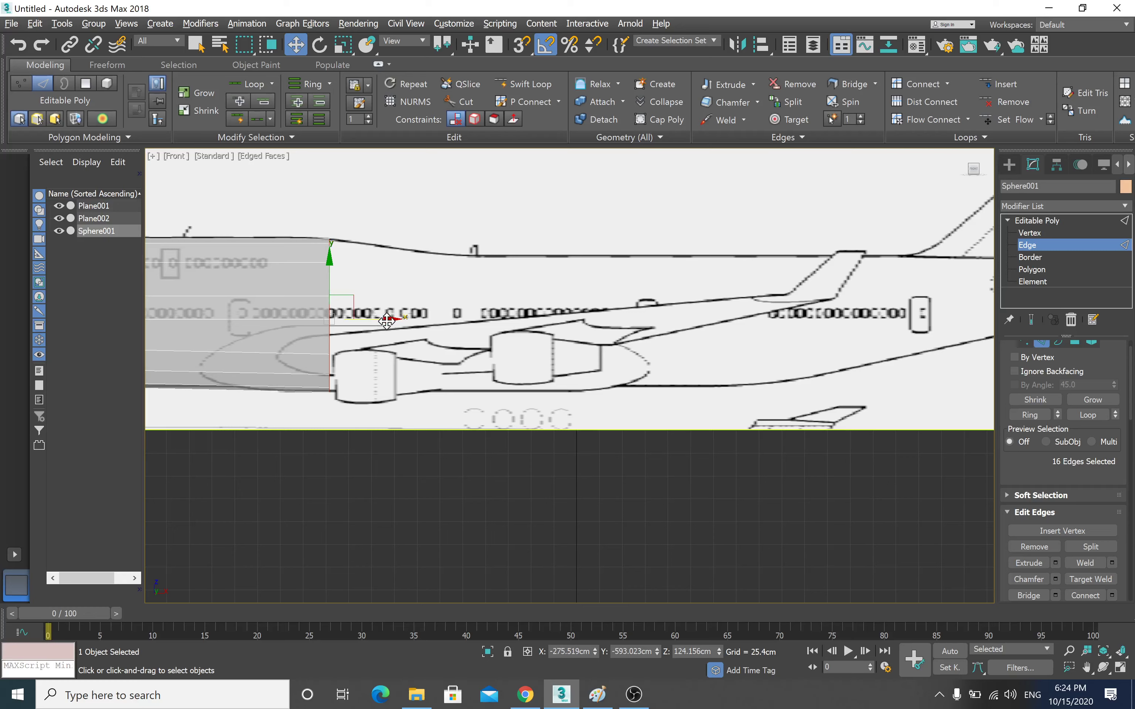
pyautogui.moveTo(386, 320); pyautogui.dragTo(502, 321)
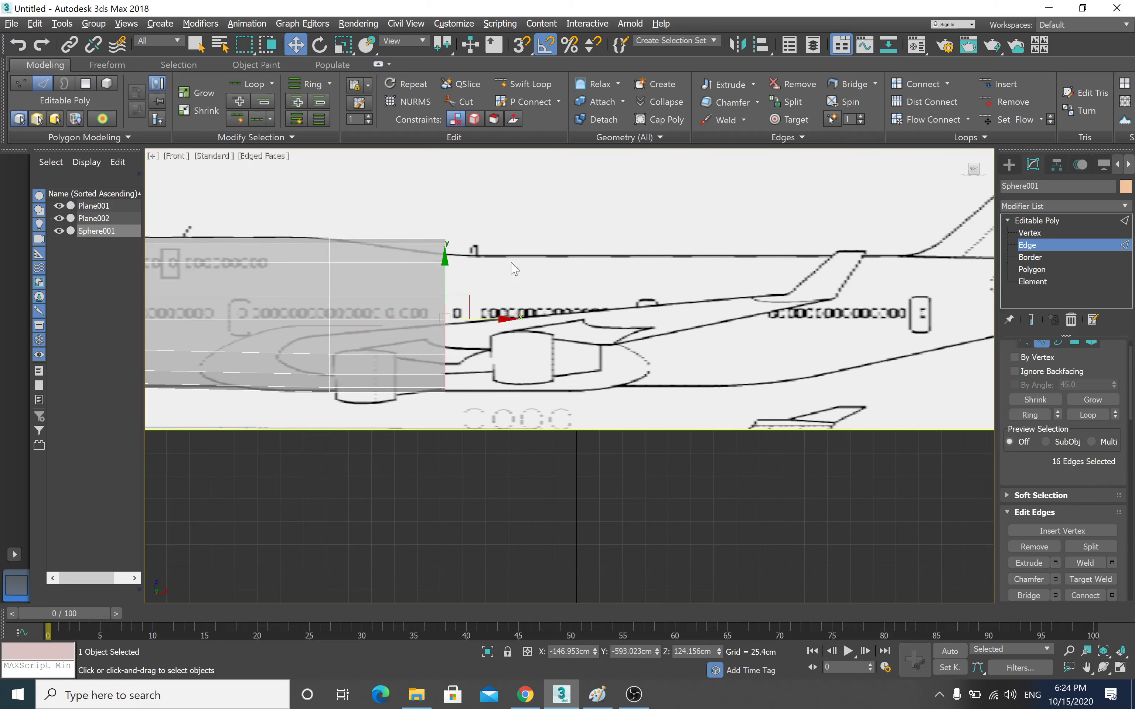
# - Lower the new section's top vertices to follow the blueprint outline
pyautogui.press('1')
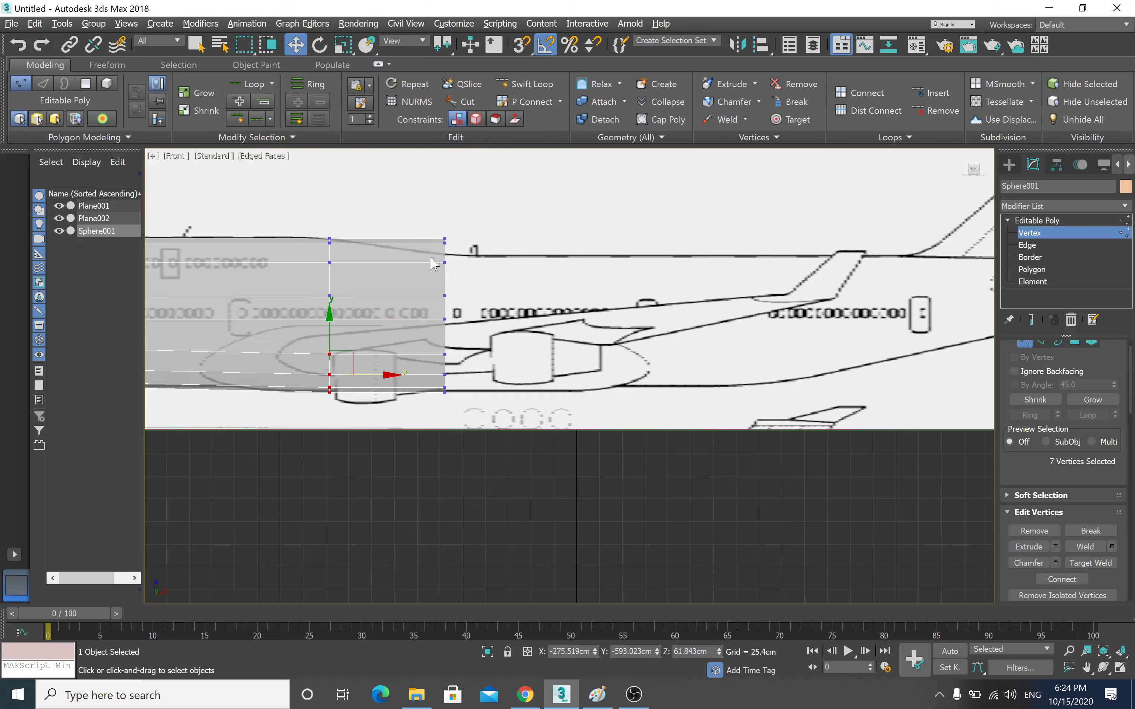
pyautogui.moveTo(457, 229); pyautogui.dragTo(430, 275)
pyautogui.moveTo(443, 197); pyautogui.dragTo(442, 230)
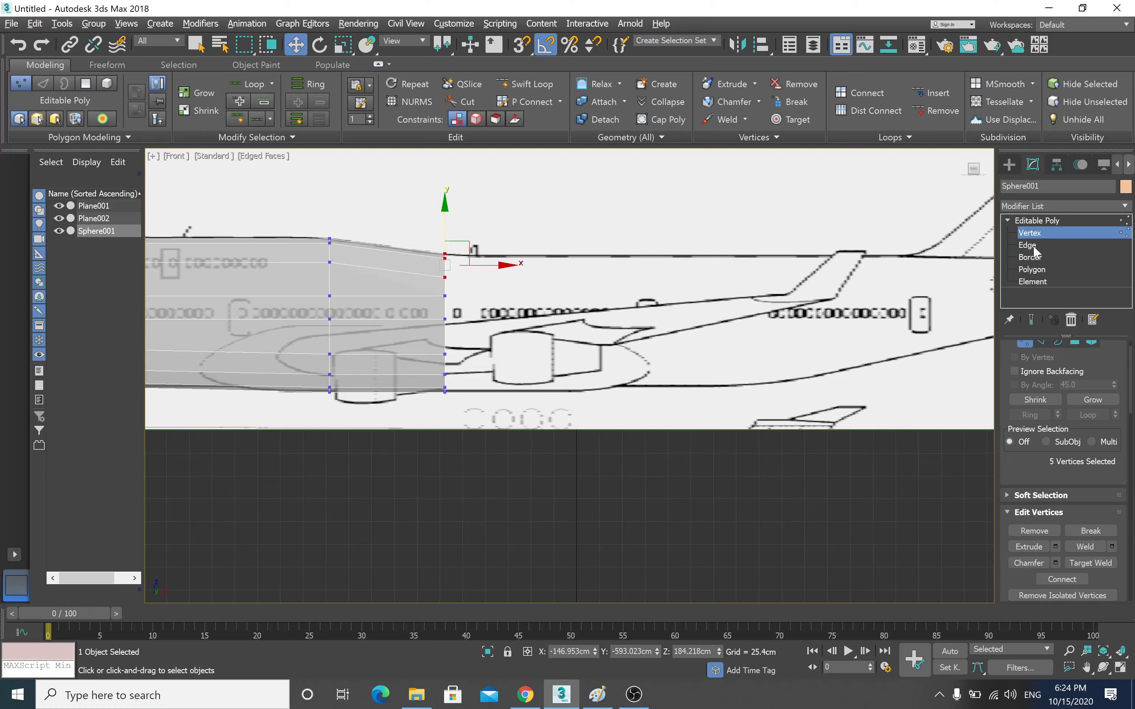
pyautogui.press('2')
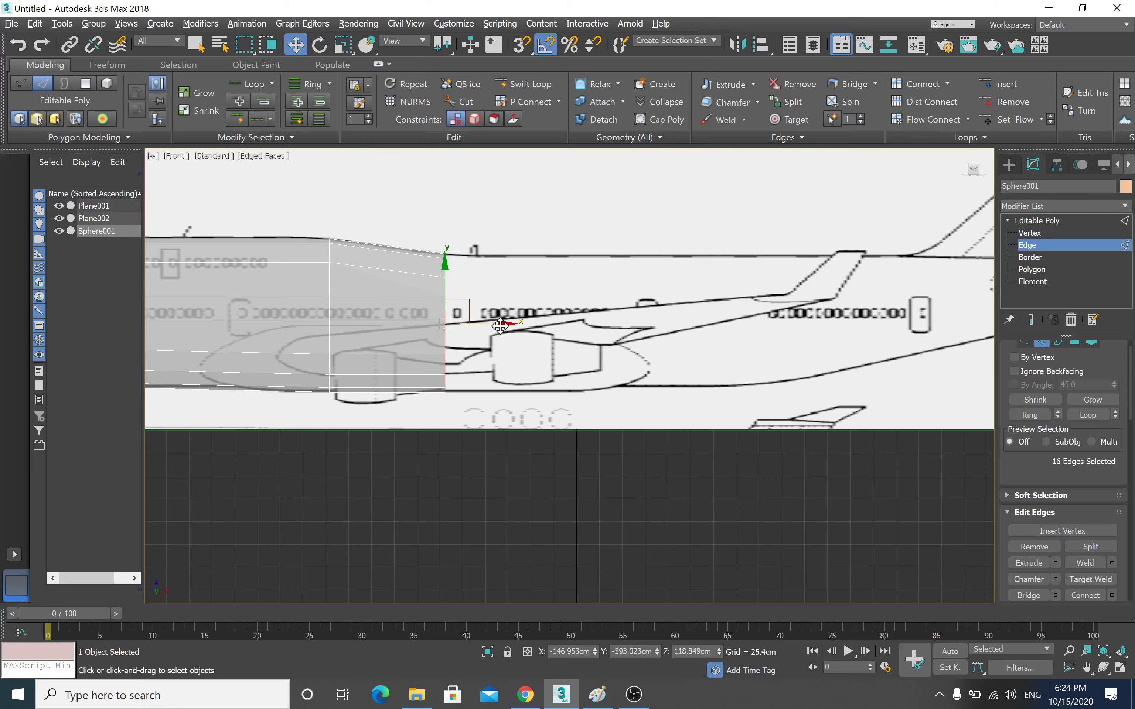
# - Add a fuselage section toward the tail and raise its lower end vertices to the belly line
pyautogui.keyDown('shift'); pyautogui.moveTo(500, 326); pyautogui.dragTo(774, 298); pyautogui.keyUp('shift')
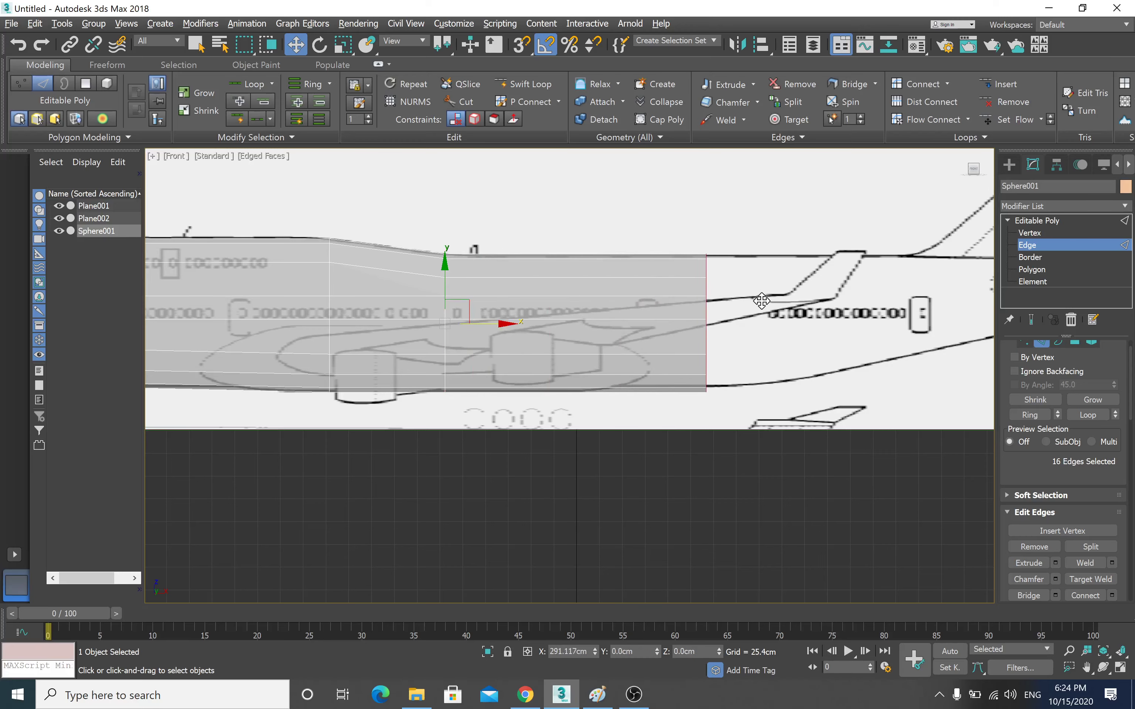
pyautogui.moveTo(774, 298); pyautogui.dragTo(675, 320, button='middle')
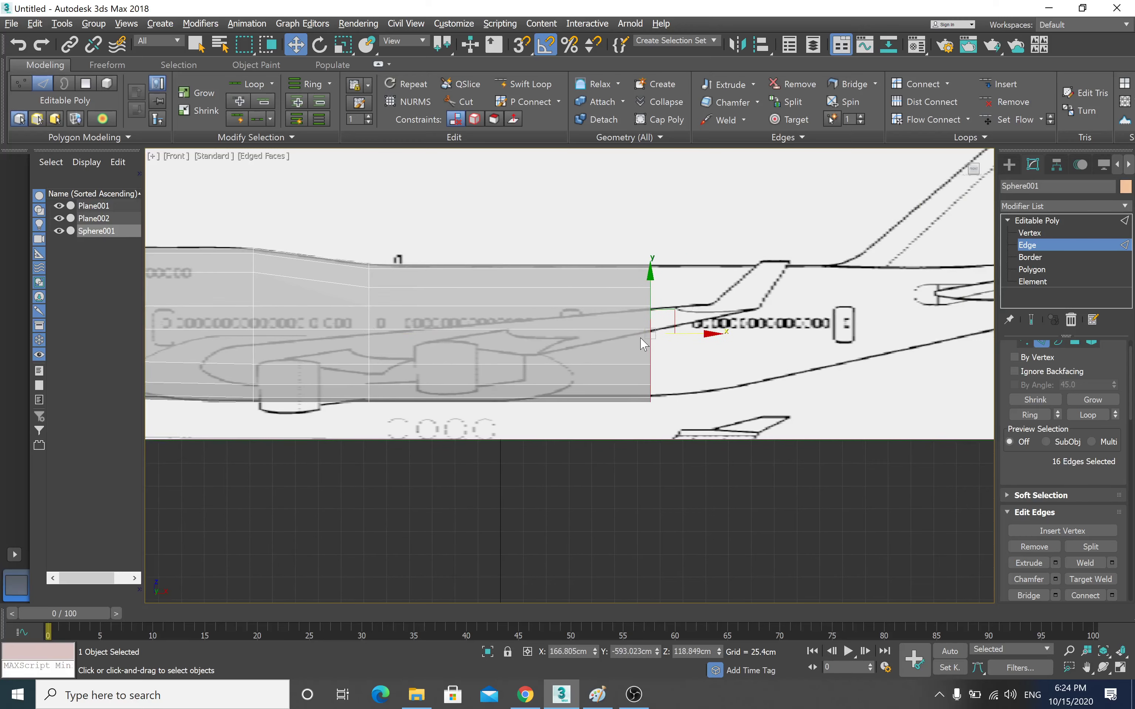
pyautogui.press('1')
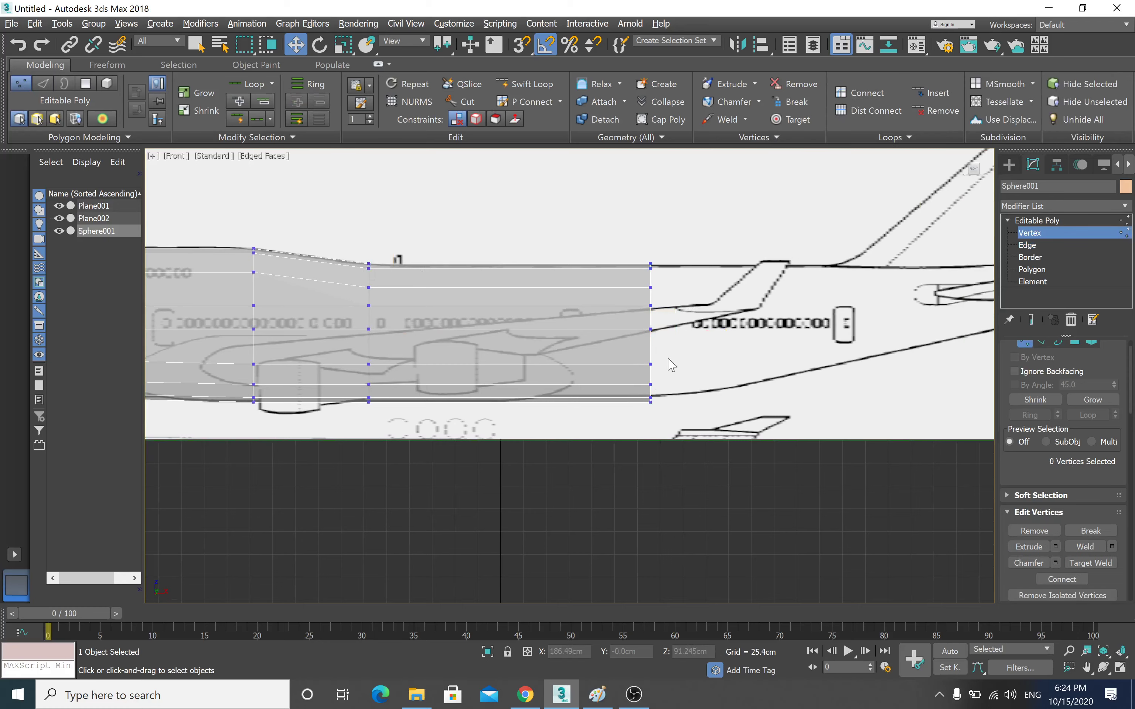
pyautogui.moveTo(668, 411); pyautogui.dragTo(636, 298)
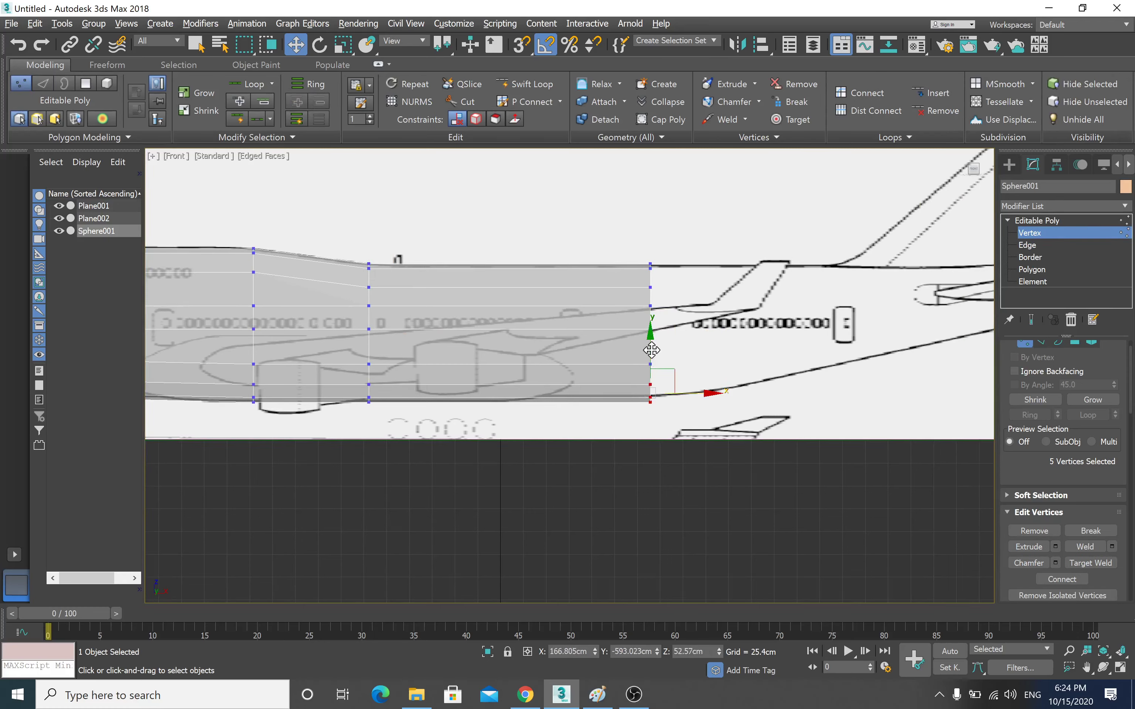
pyautogui.moveTo(650, 344); pyautogui.dragTo(636, 404)
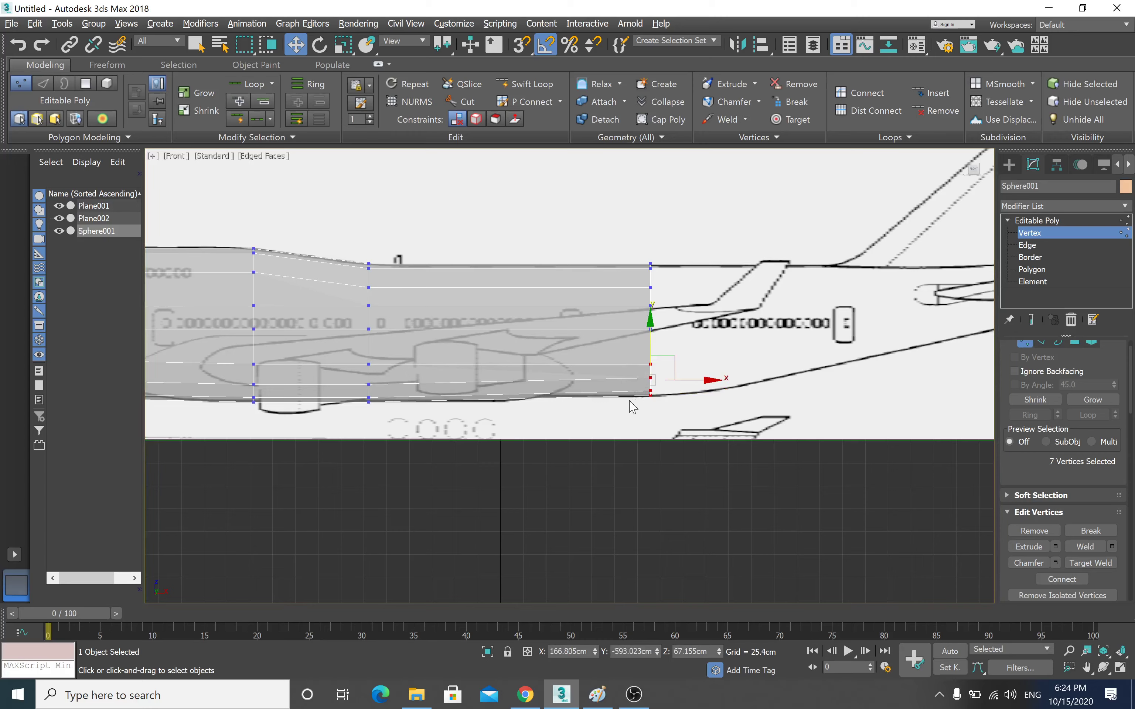
# - Add one more tail section and lift its bottom end vertices to follow the slanted underside
pyautogui.moveTo(722, 348)
pyautogui.mouseDown(button='middle')
pyautogui.moveTo(657, 365)
pyautogui.moveTo(465, 377)
pyautogui.mouseUp(button='middle')
pyautogui.press('2')
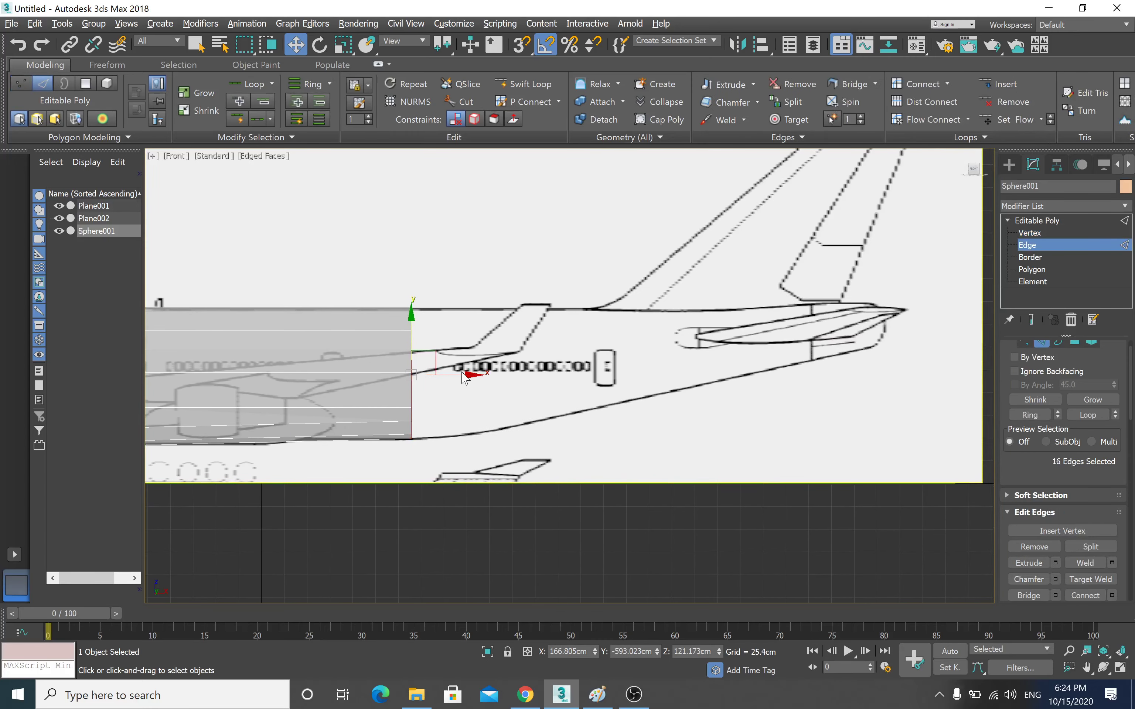
pyautogui.moveTo(465, 378); pyautogui.dragTo(653, 351)
pyautogui.press('2')
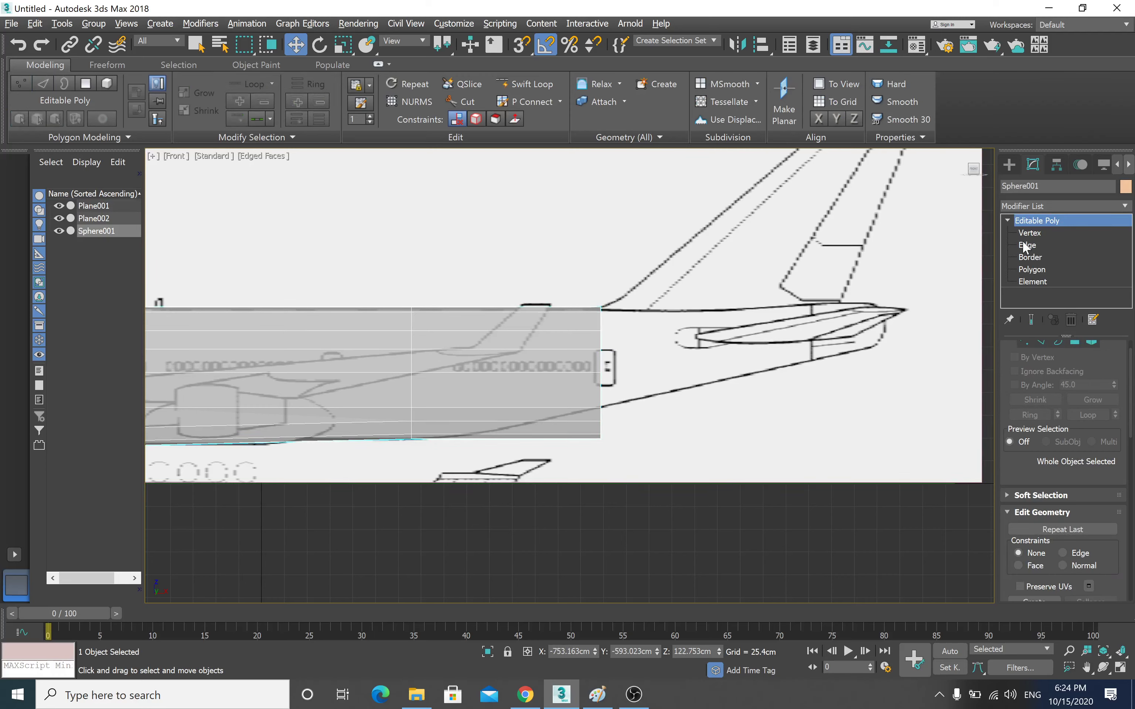
pyautogui.press('1')
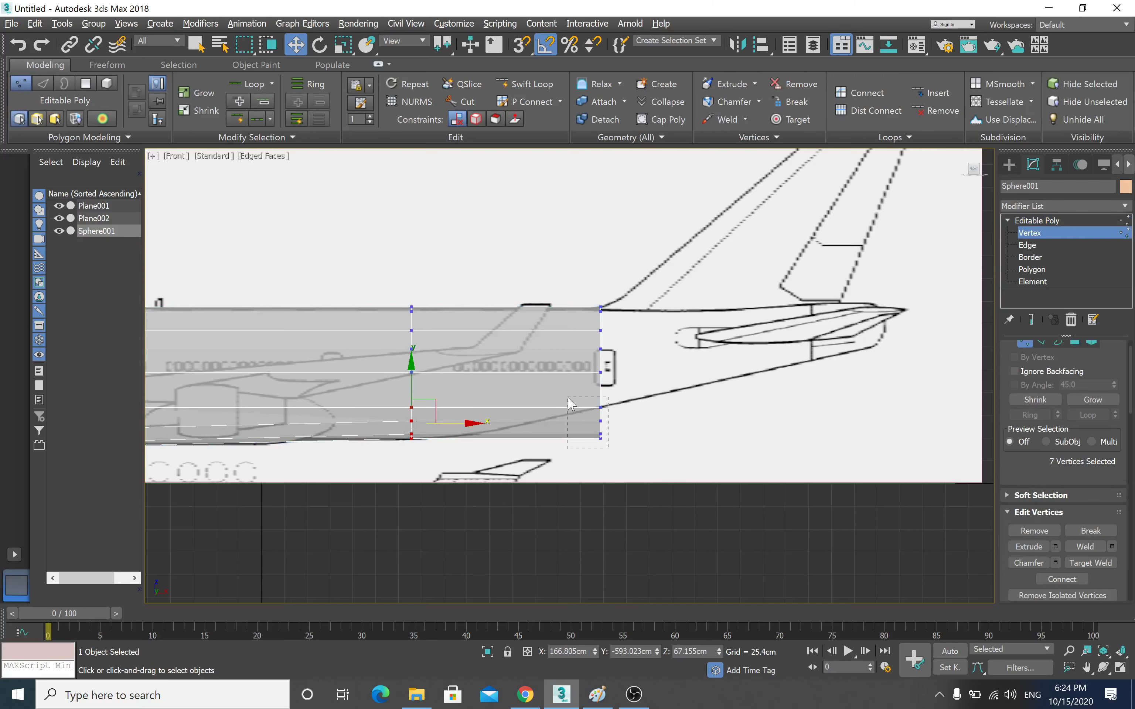
pyautogui.moveTo(613, 456)
pyautogui.mouseDown()
pyautogui.moveTo(575, 401)
pyautogui.moveTo(599, 356)
pyautogui.mouseUp()
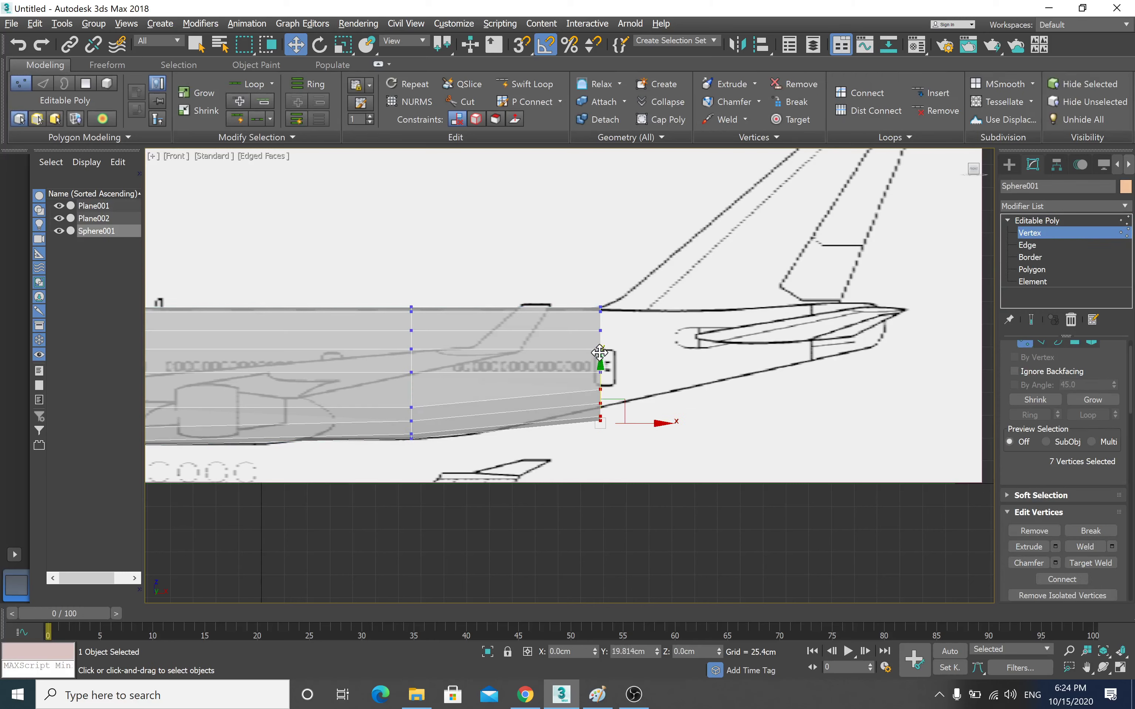
pyautogui.keyDown('ctrl'); pyautogui.click(588, 372); pyautogui.keyUp('ctrl')
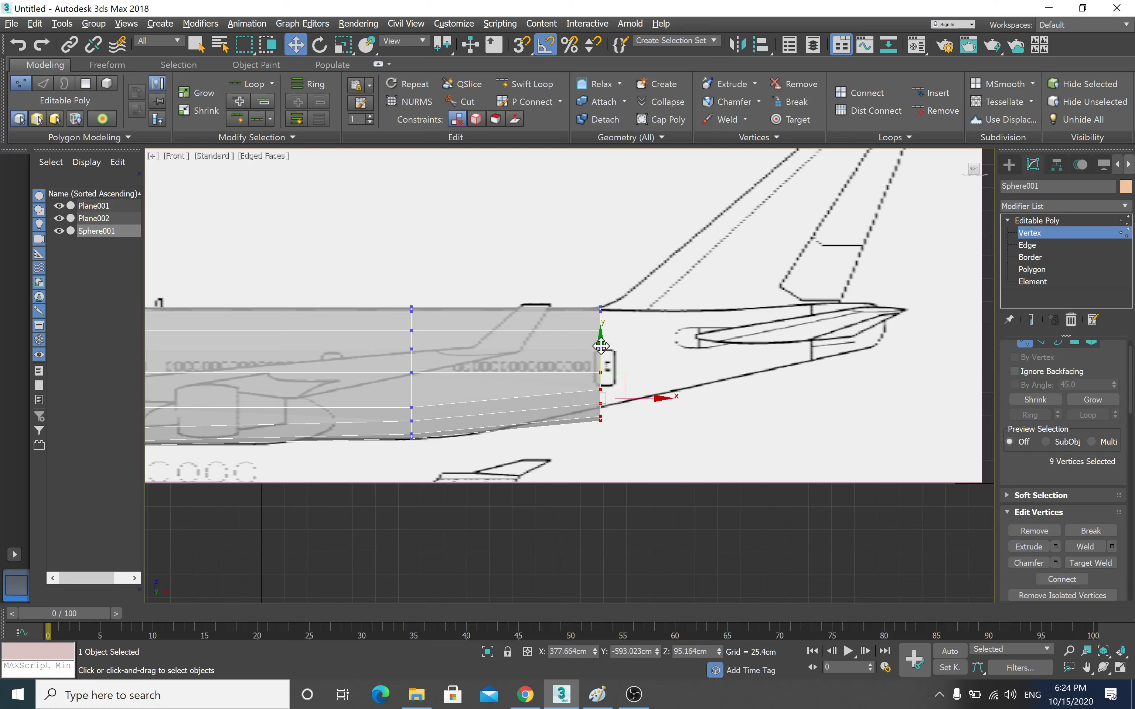
pyautogui.moveTo(600, 346); pyautogui.dragTo(602, 335)
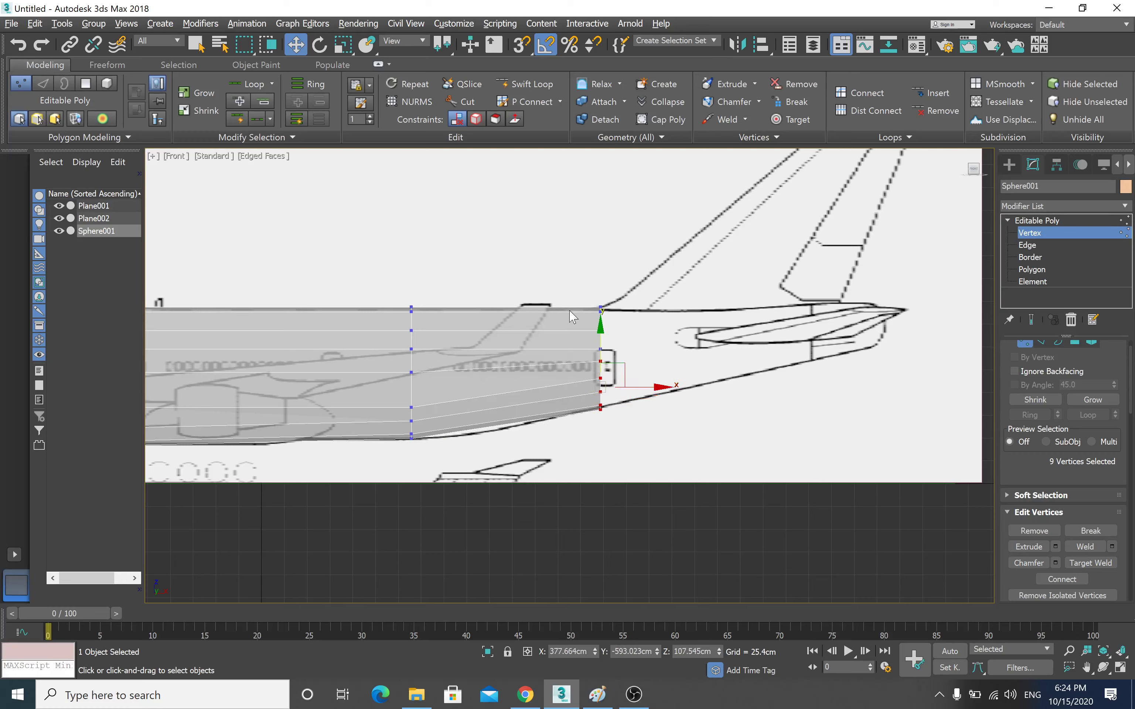
pyautogui.click(581, 436)
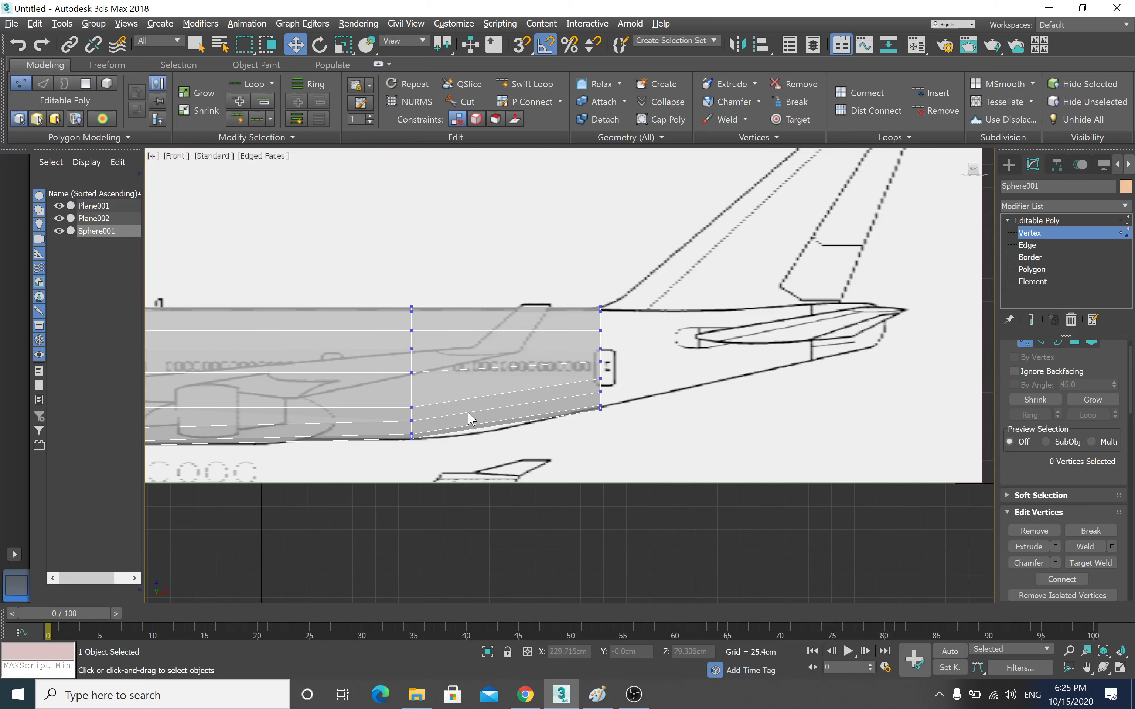
pyautogui.moveTo(633, 375); pyautogui.dragTo(494, 404, button='middle')
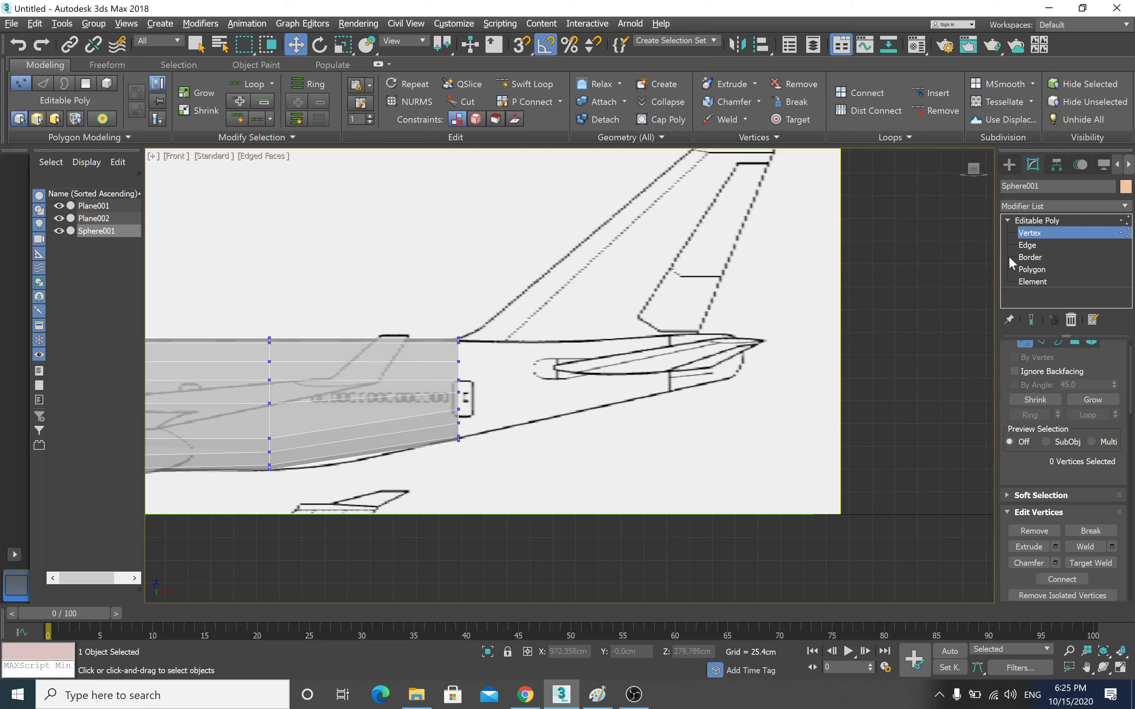
# - Extend the fuselage with another section toward the tail cone
pyautogui.click(1027, 245)
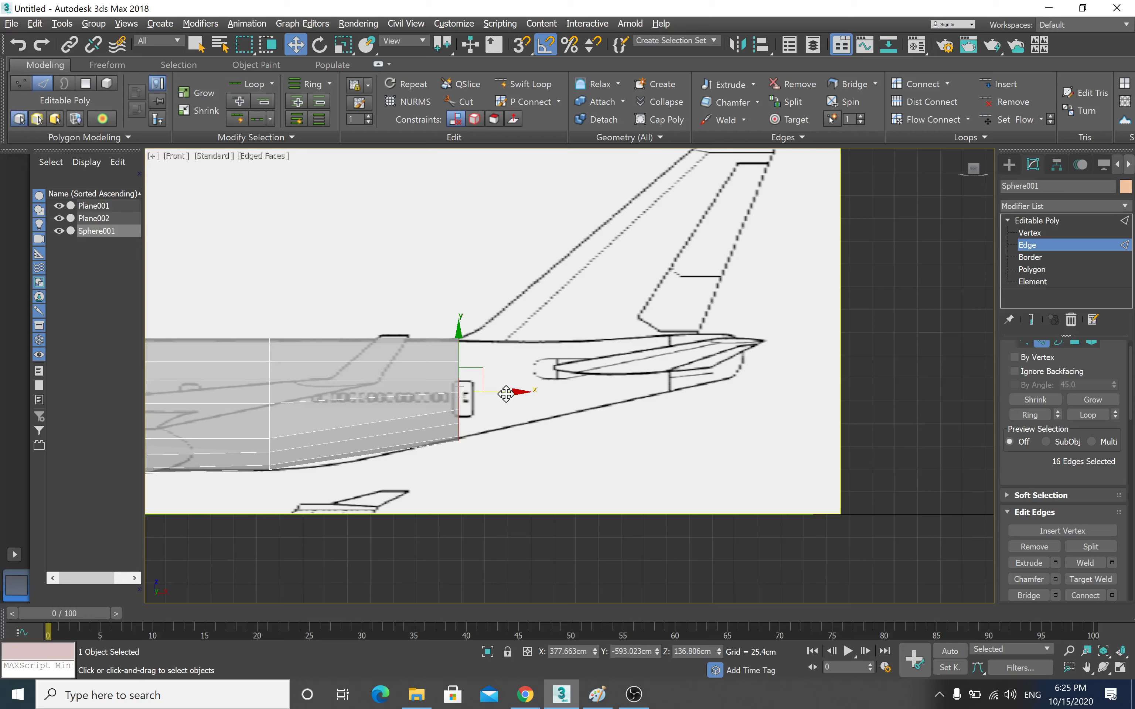
pyautogui.keyDown('shift'); pyautogui.moveTo(505, 393); pyautogui.dragTo(759, 362); pyautogui.keyUp('shift')
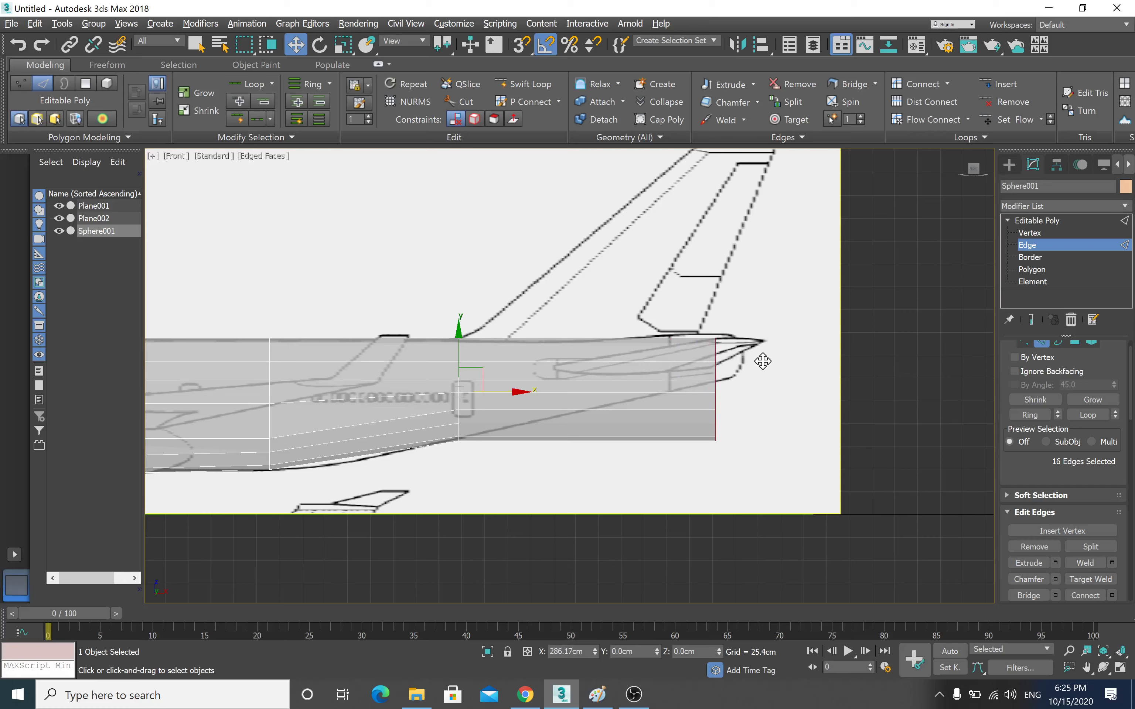
pyautogui.keyDown('shift'); pyautogui.moveTo(759, 363); pyautogui.dragTo(760, 369); pyautogui.keyUp('shift')
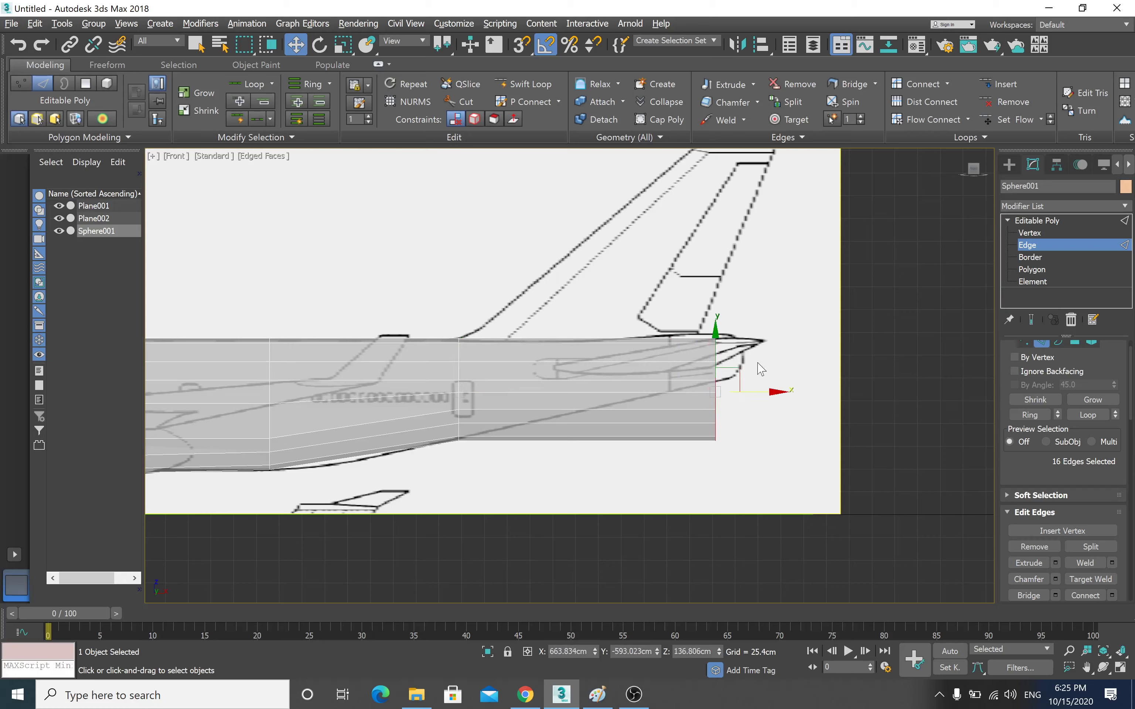
# - Taper the last vertex column vertically and lift it about 39.5cm to the tail outline
pyautogui.click(1028, 233)
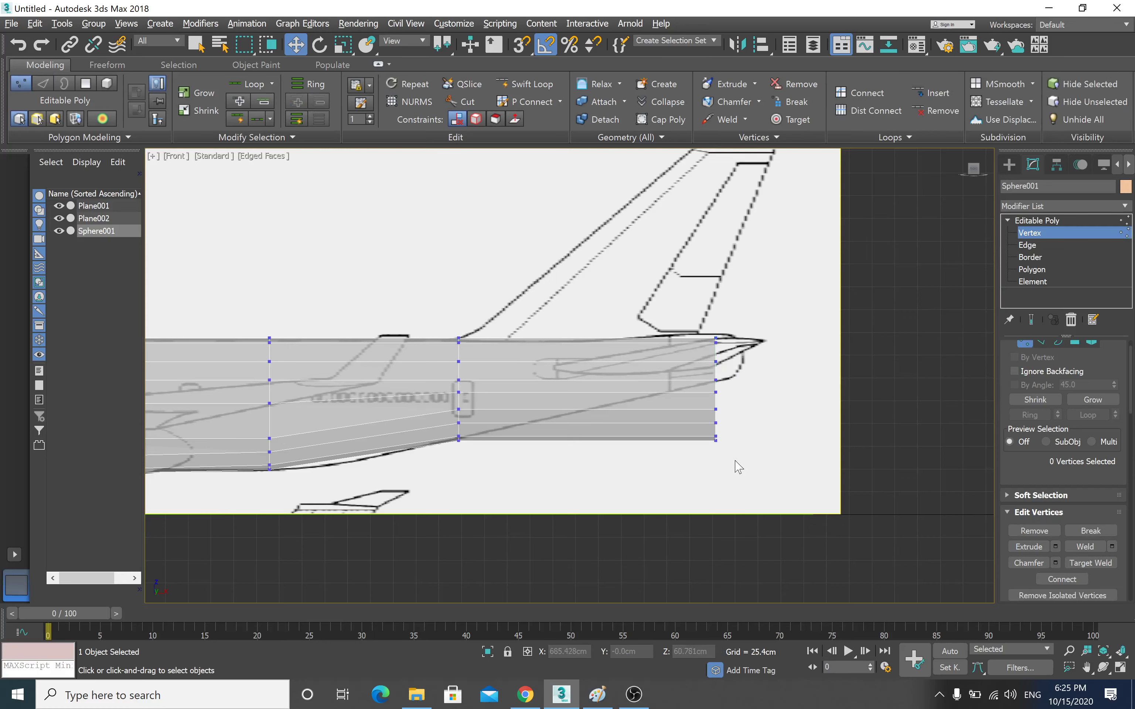
pyautogui.moveTo(738, 466); pyautogui.dragTo(692, 327)
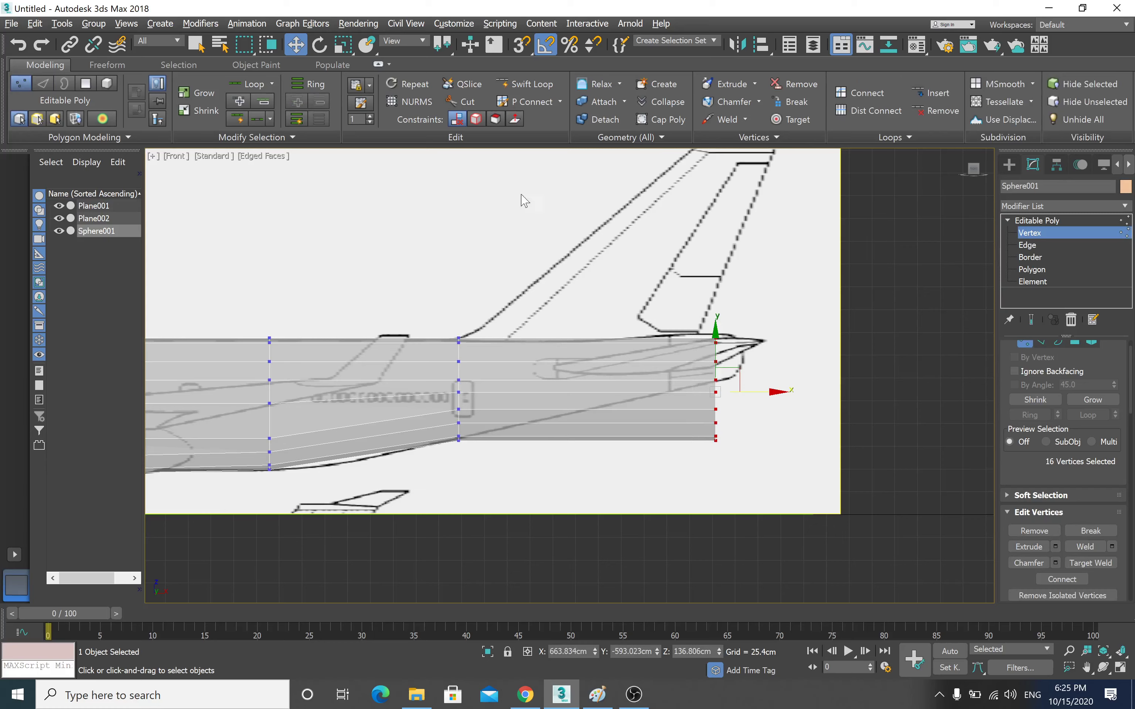
pyautogui.click(341, 46)
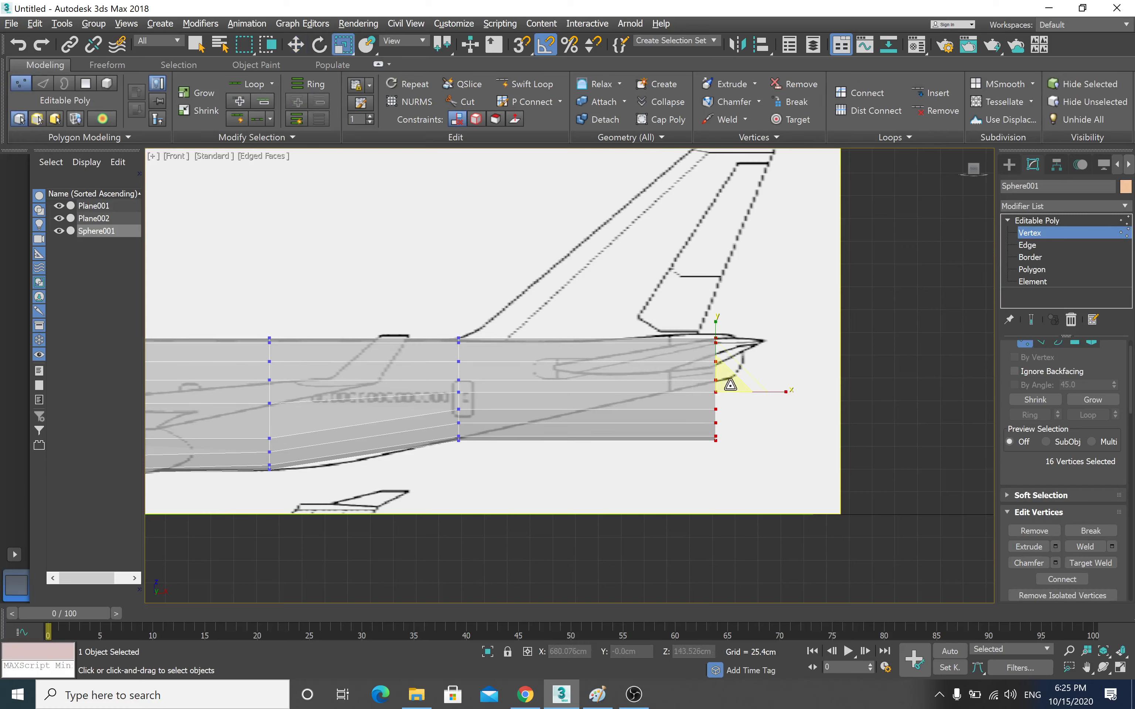
pyautogui.moveTo(730, 385); pyautogui.dragTo(721, 427)
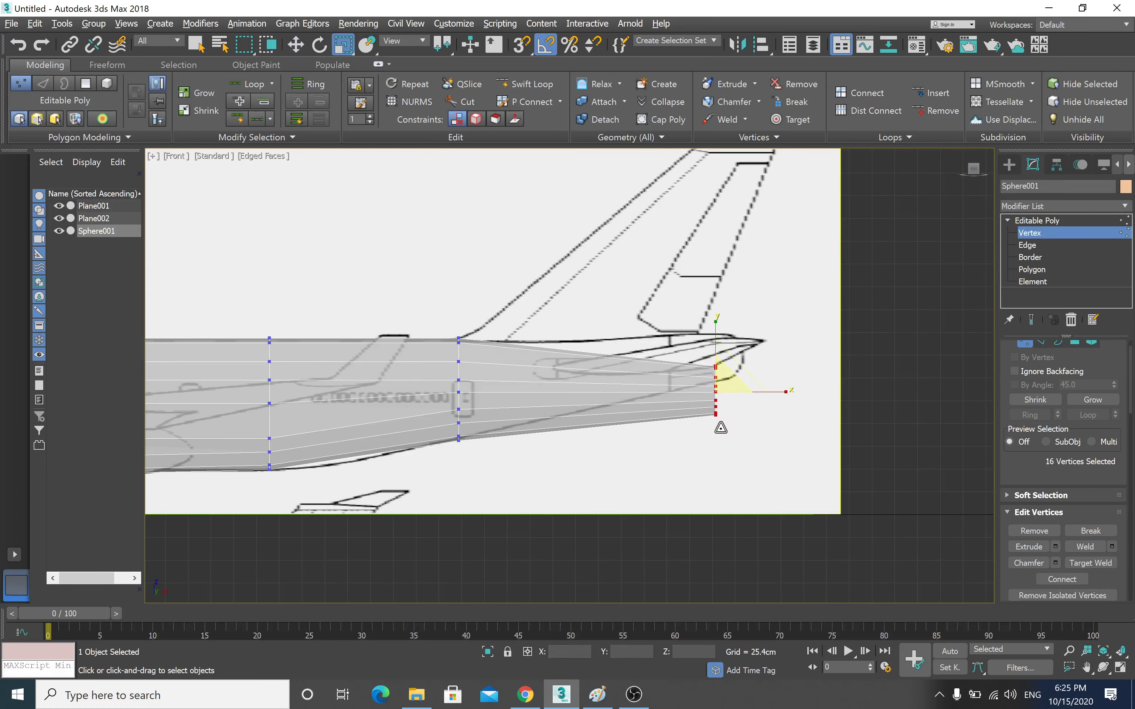
pyautogui.press('w')
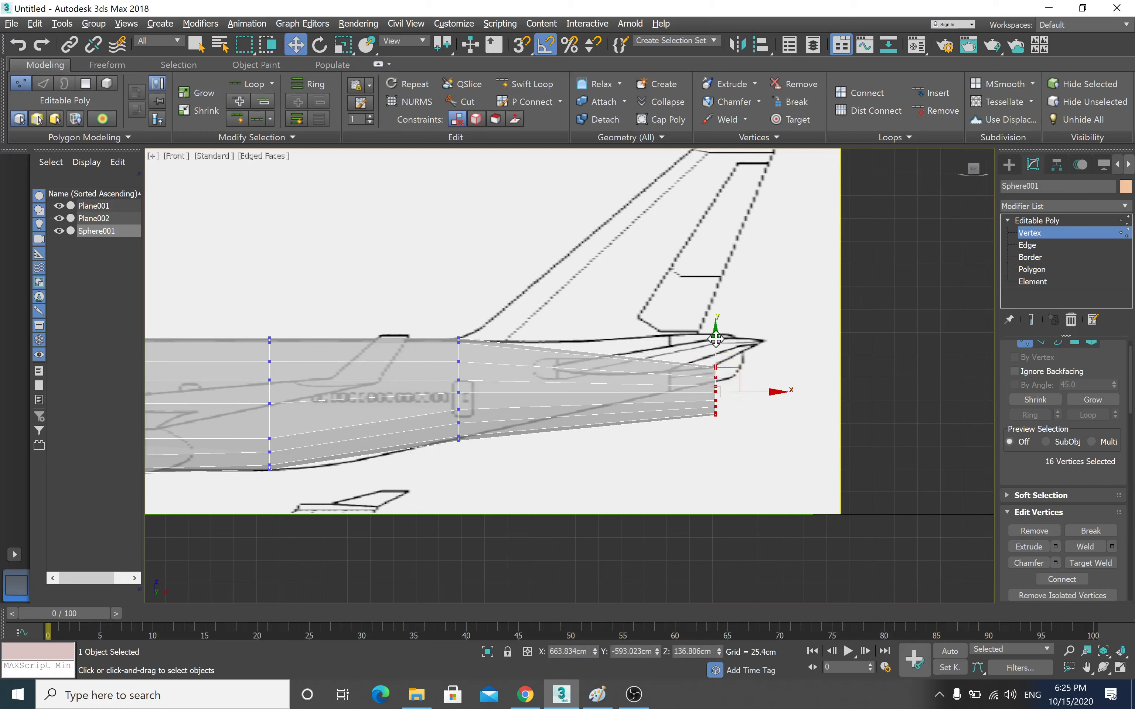
pyautogui.moveTo(715, 339); pyautogui.dragTo(717, 306)
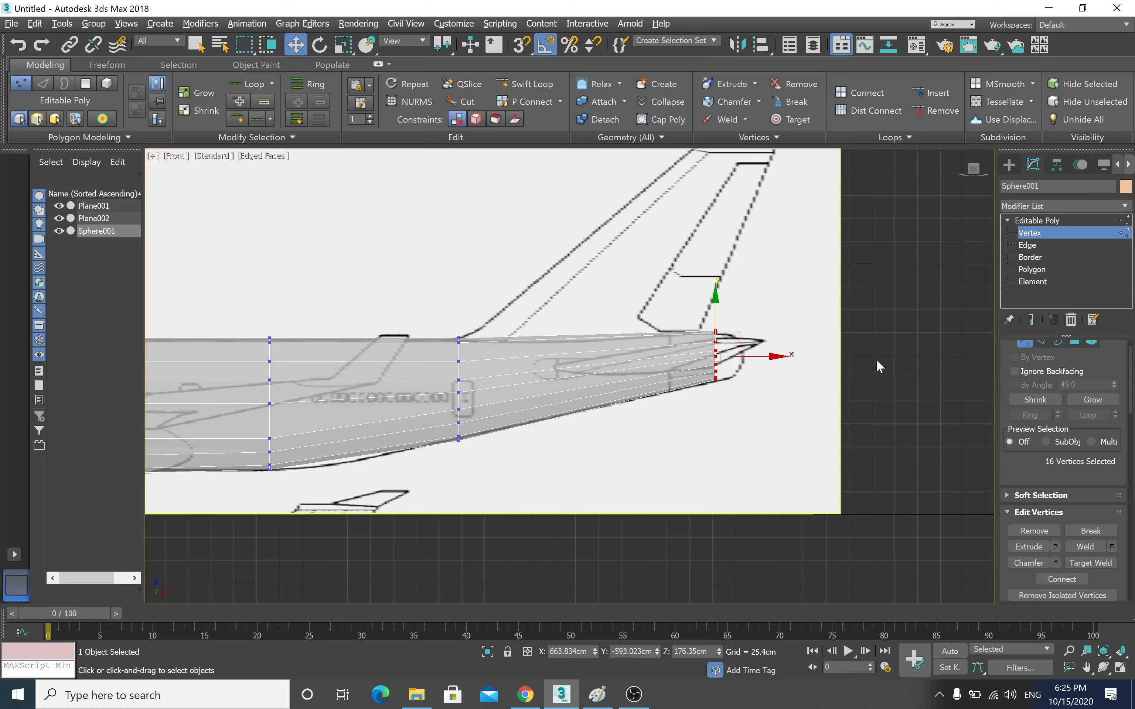
pyautogui.click(1027, 245)
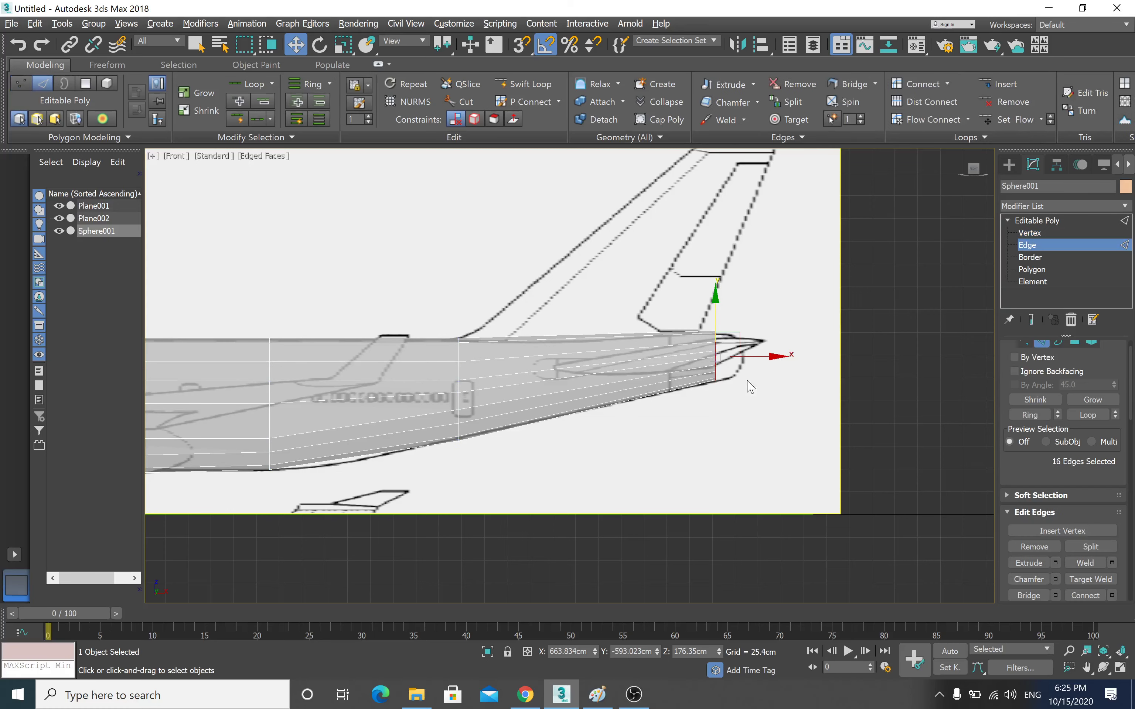
# - Push the tail-end edges back toward the blueprint's tail tip
pyautogui.moveTo(708, 376); pyautogui.dragTo(533, 399, button='middle')
pyautogui.scroll(-1, 533, 399)
pyautogui.scroll(2, 558, 410)
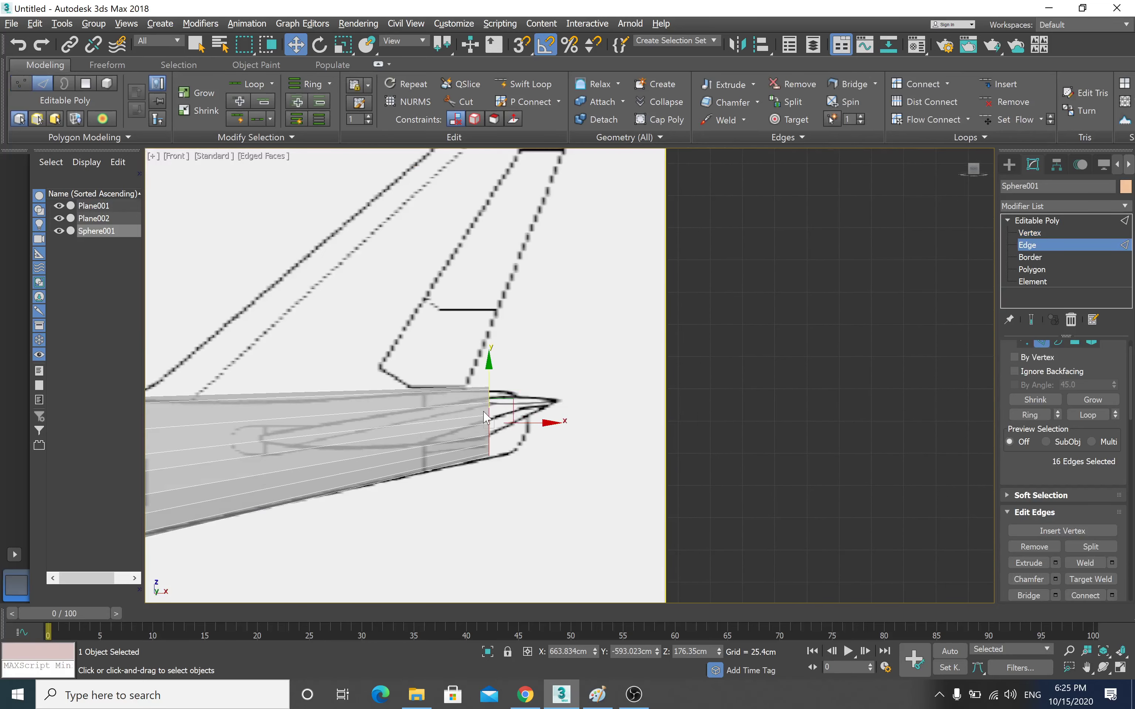
pyautogui.scroll(1, 527, 411)
pyautogui.scroll(1, 616, 401)
pyautogui.scroll(2, 616, 401)
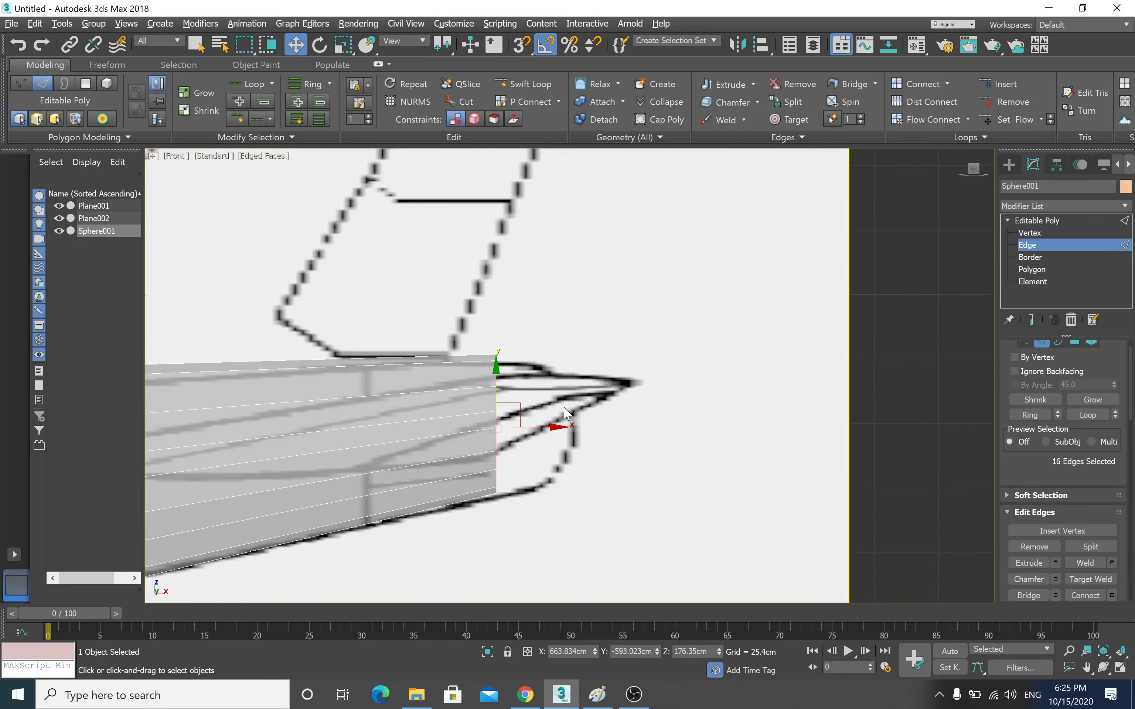
pyautogui.scroll(2, 565, 413)
pyautogui.scroll(-2, 654, 413)
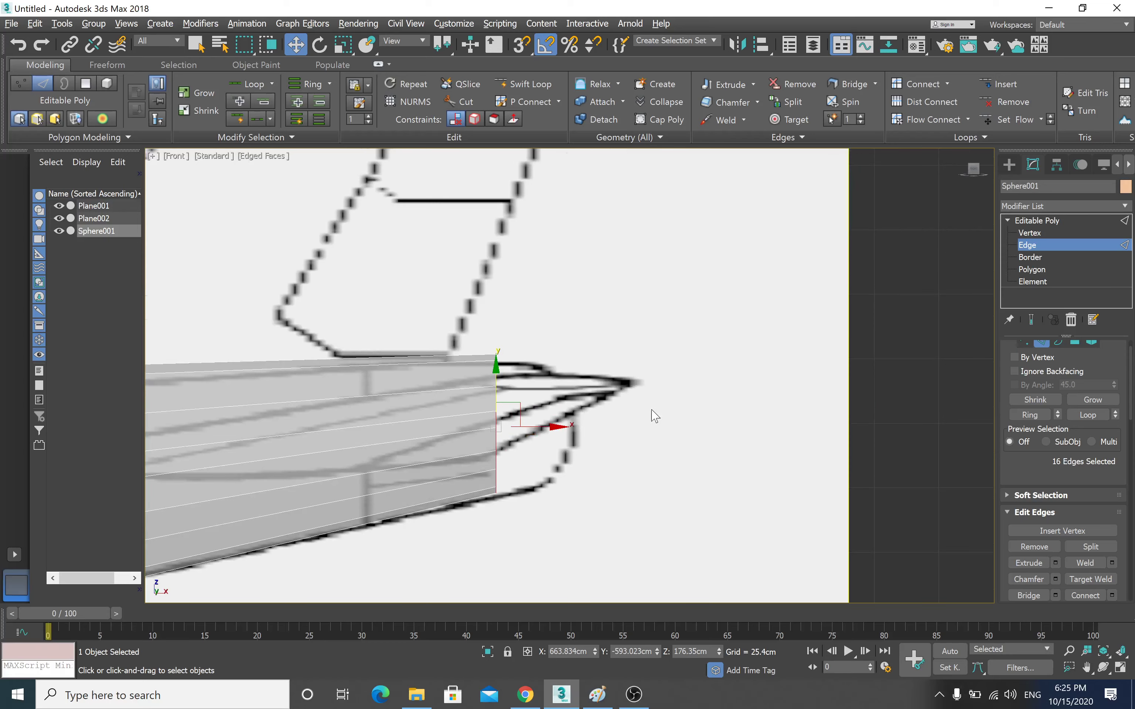
pyautogui.scroll(-1, 649, 426)
pyautogui.scroll(-1, 649, 425)
pyautogui.moveTo(618, 431)
pyautogui.mouseDown(button='middle')
pyautogui.moveTo(529, 450)
pyautogui.moveTo(553, 409)
pyautogui.moveTo(675, 397)
pyautogui.moveTo(737, 410)
pyautogui.mouseUp(button='middle')
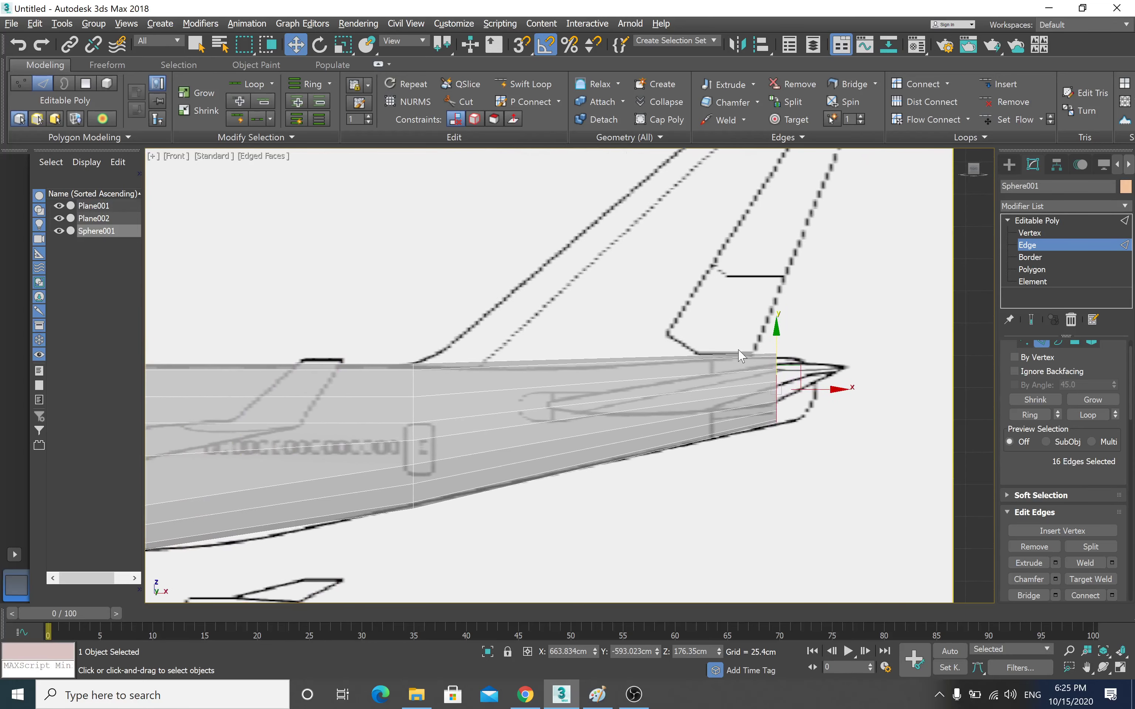
pyautogui.moveTo(741, 357); pyautogui.dragTo(581, 373, button='middle')
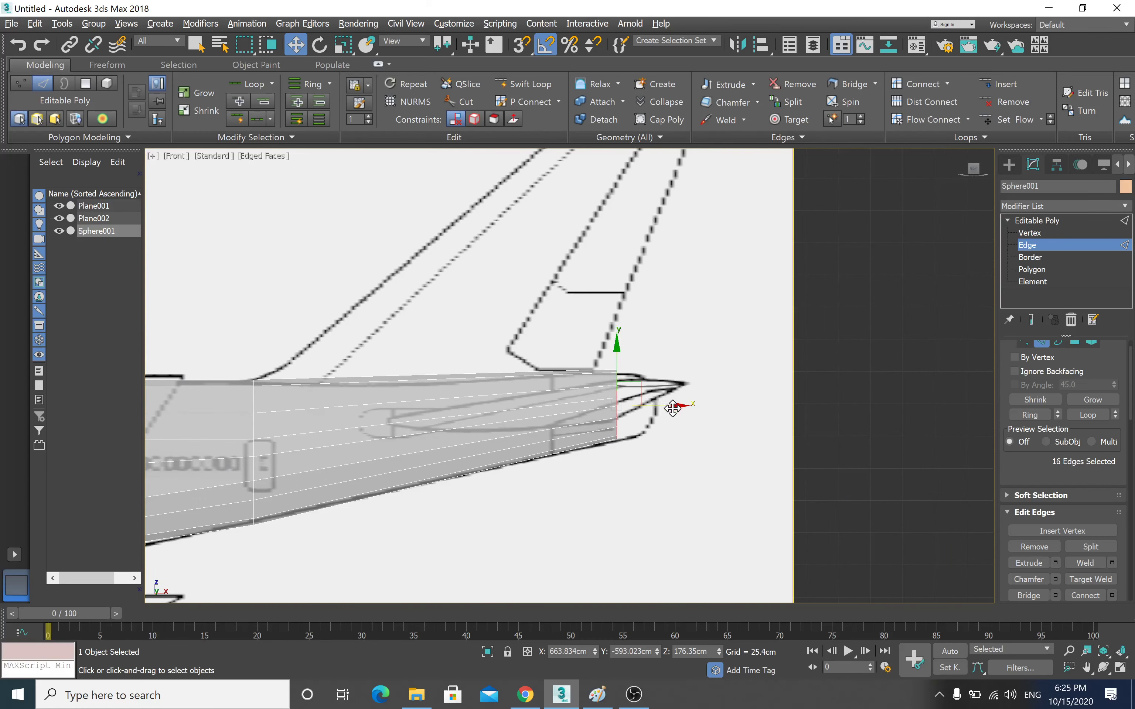
pyautogui.moveTo(672, 408); pyautogui.dragTo(712, 407)
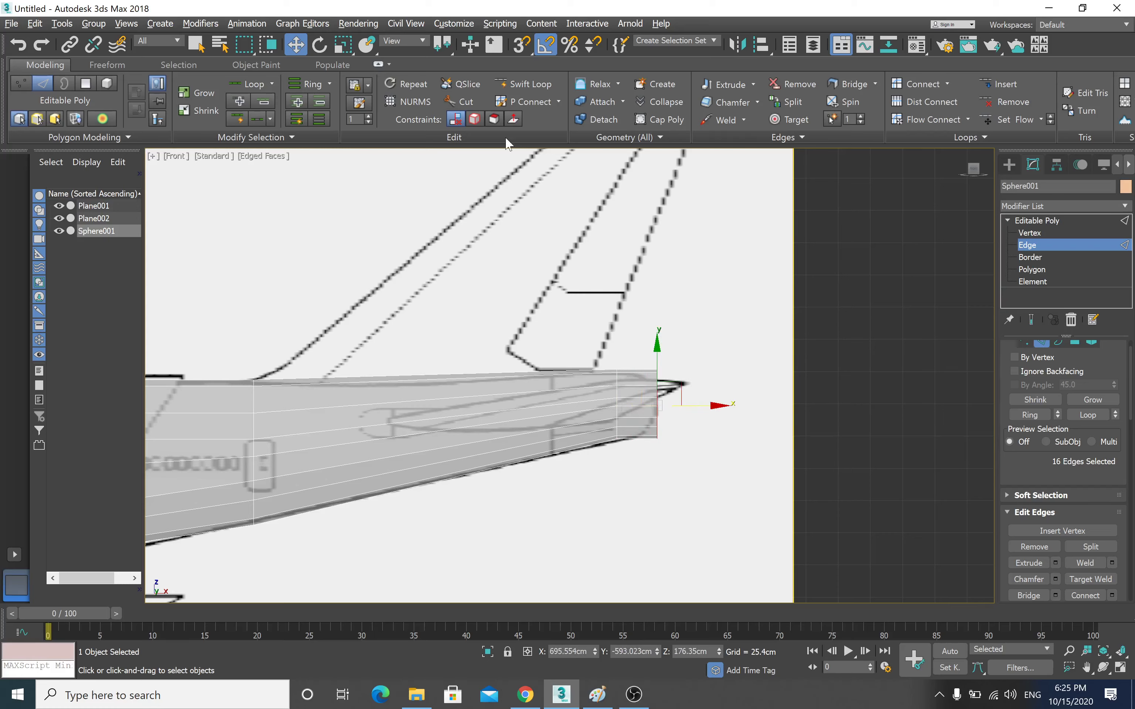
# - Pinch the tail-end edges with uniform scale, raise them slightly and nudge them forward
pyautogui.click(342, 45)
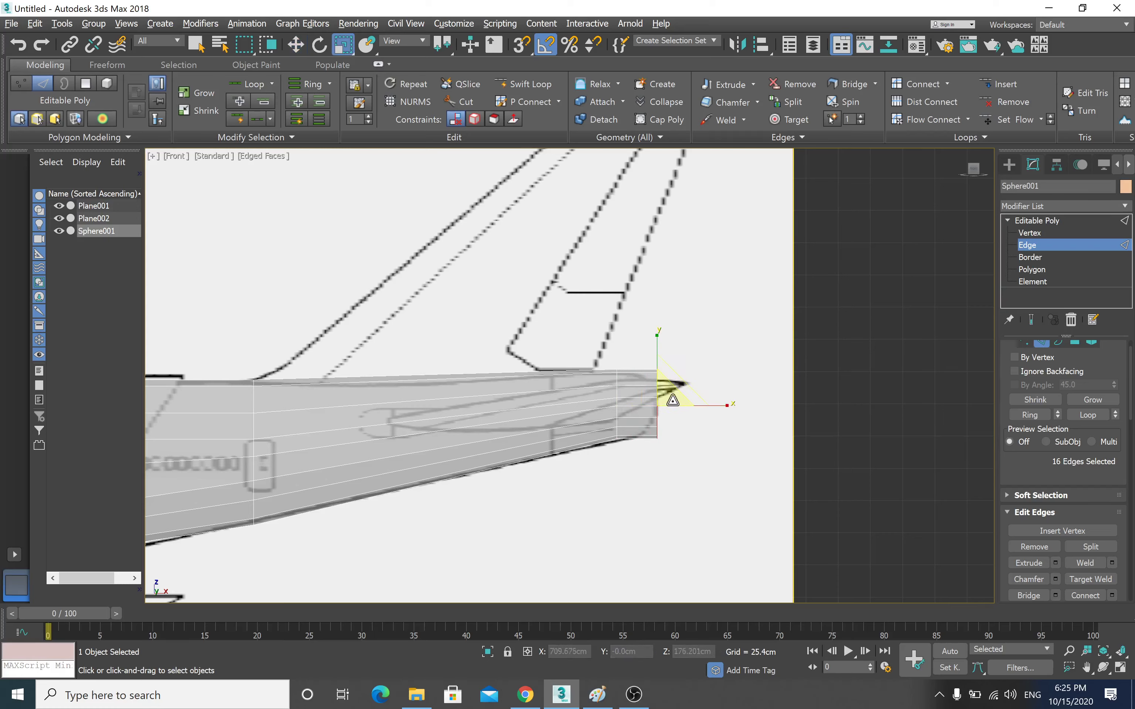
pyautogui.moveTo(667, 395); pyautogui.dragTo(670, 397)
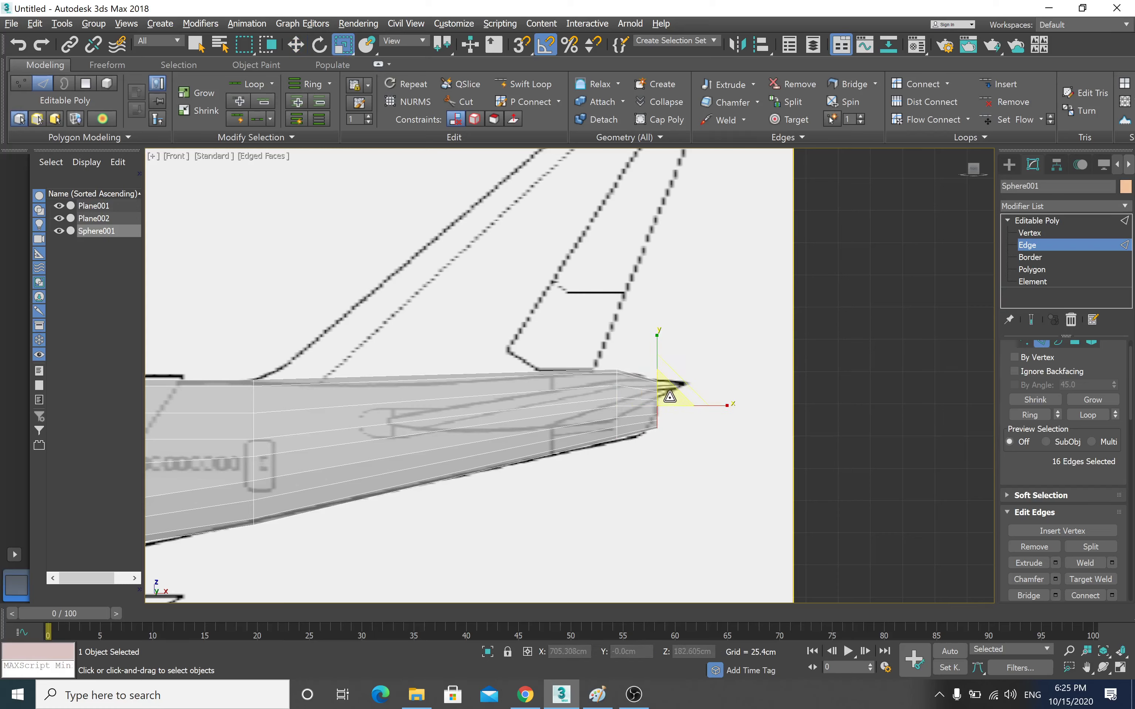
pyautogui.press('w')
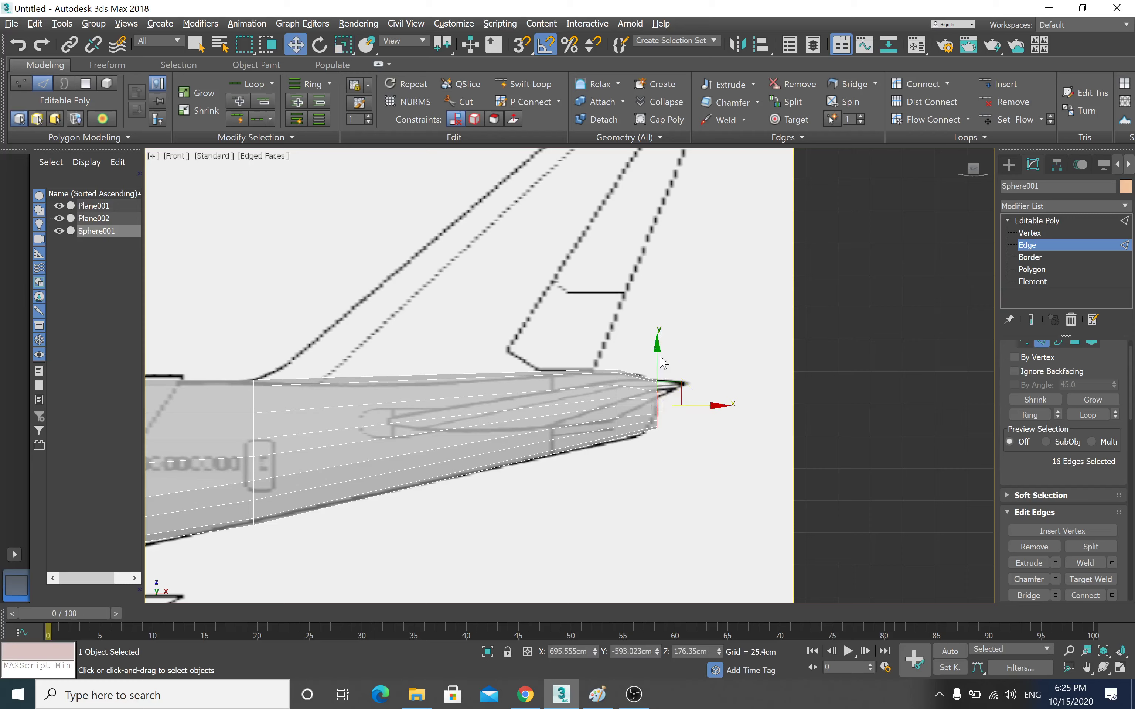
pyautogui.moveTo(659, 357); pyautogui.dragTo(659, 348)
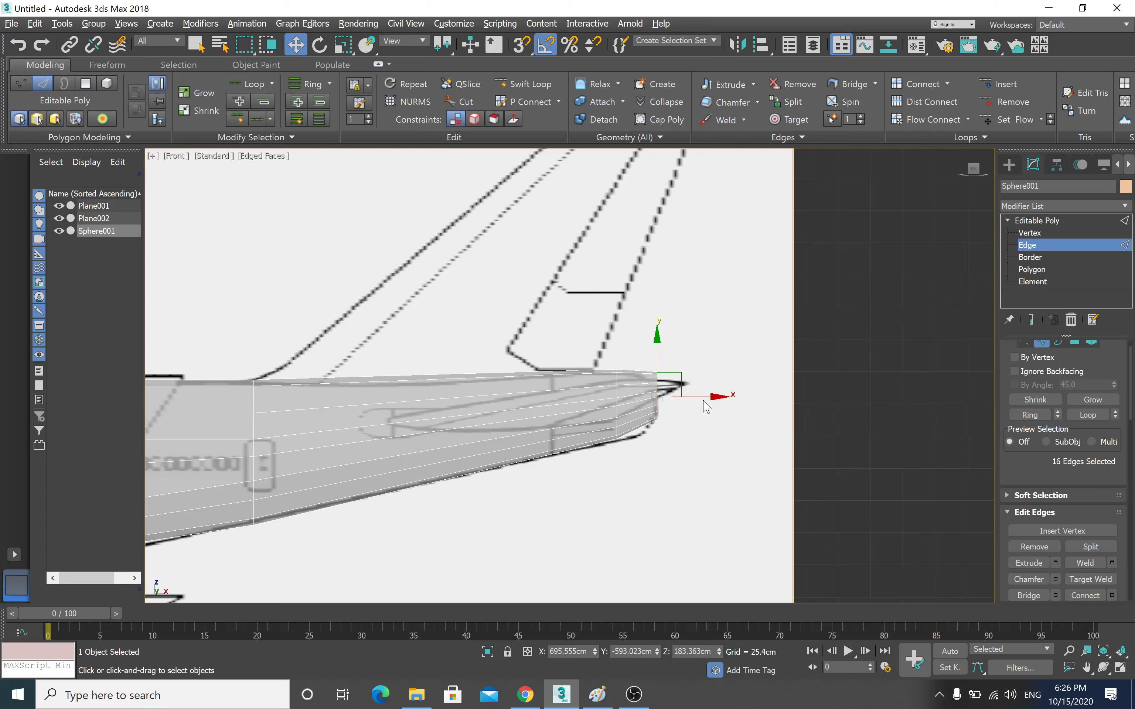
pyautogui.moveTo(704, 395); pyautogui.dragTo(712, 399)
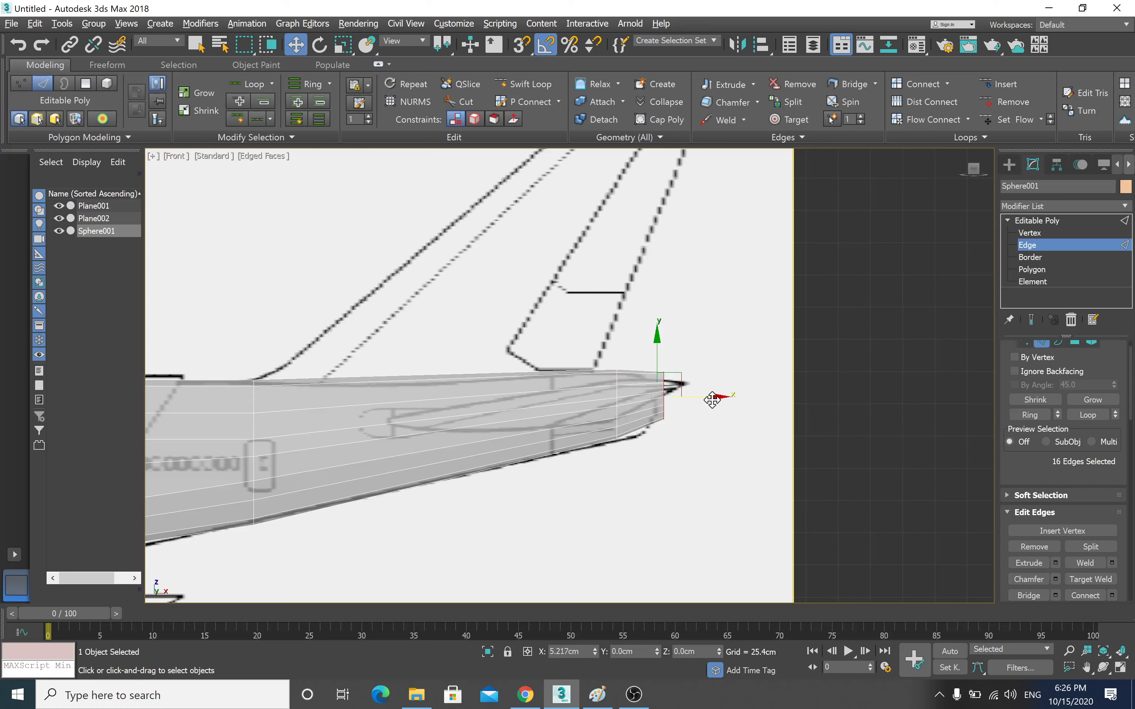
pyautogui.moveTo(712, 400); pyautogui.dragTo(705, 401)
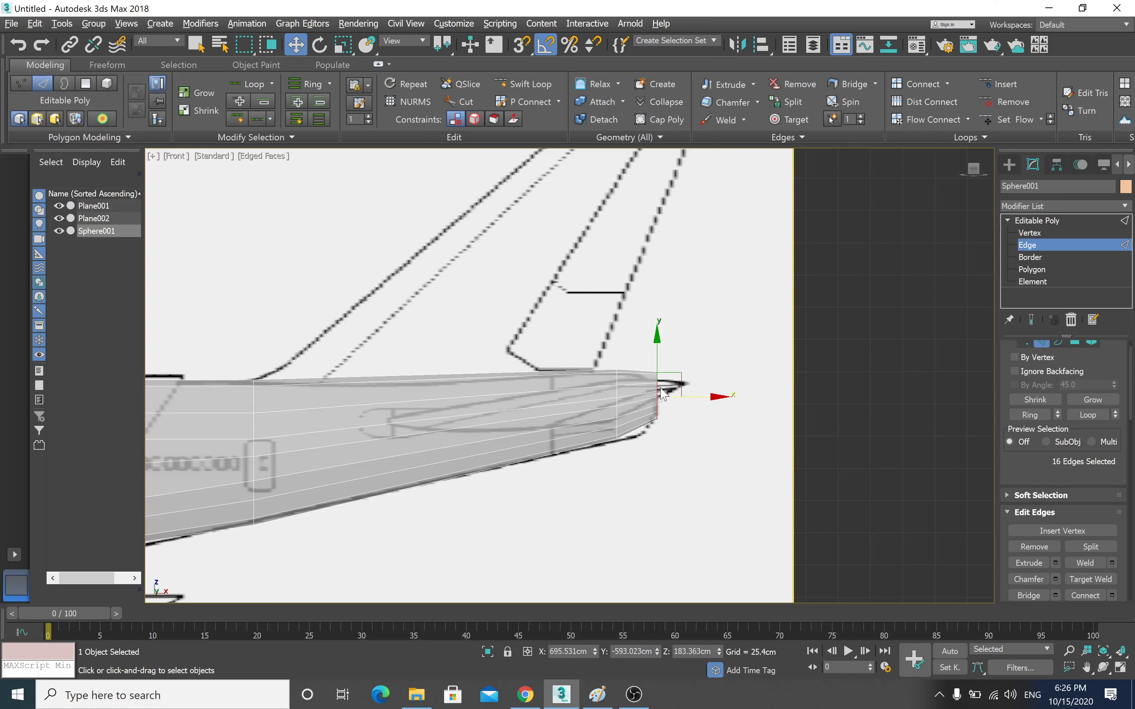
# - Reselect Sphere001, reframe on the mid fuselage and return to Edge level
pyautogui.click(1036, 220)
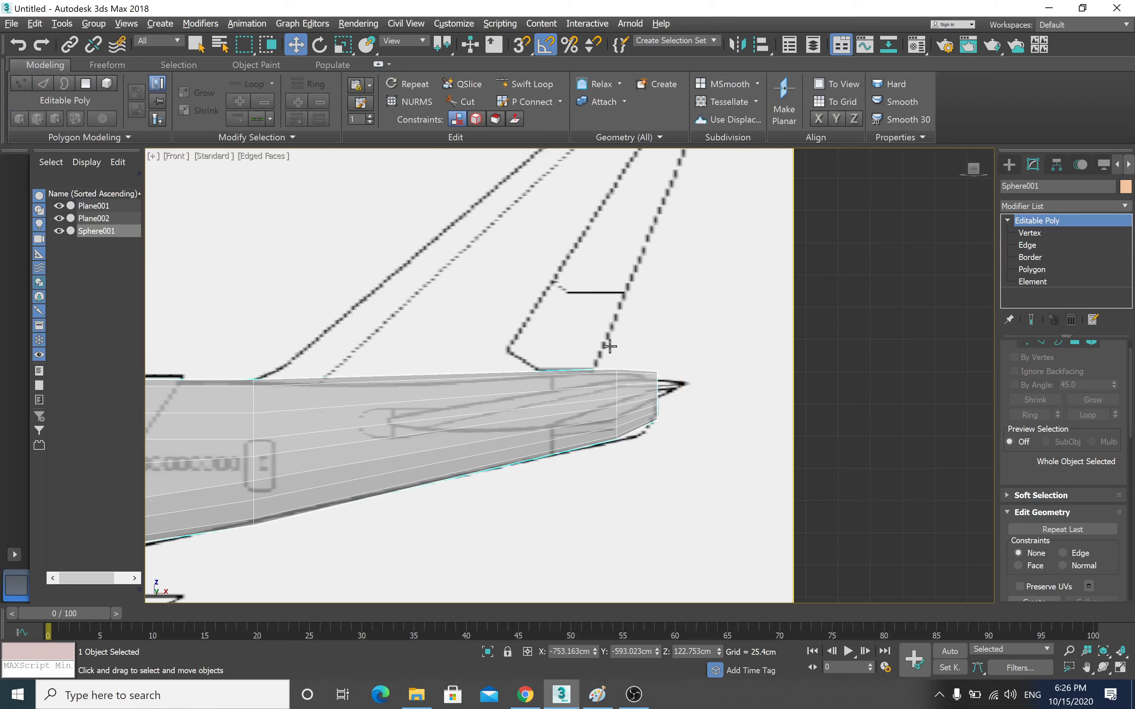
pyautogui.click(717, 332)
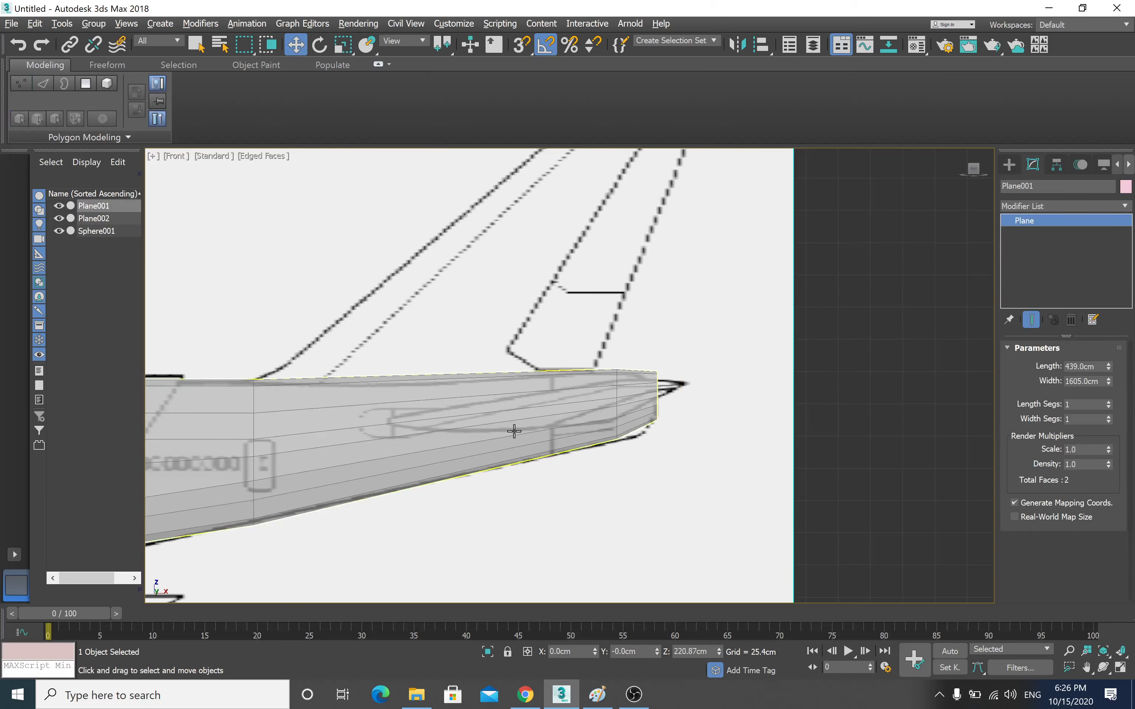
pyautogui.click(503, 420)
pyautogui.moveTo(503, 420); pyautogui.dragTo(688, 373, button='middle')
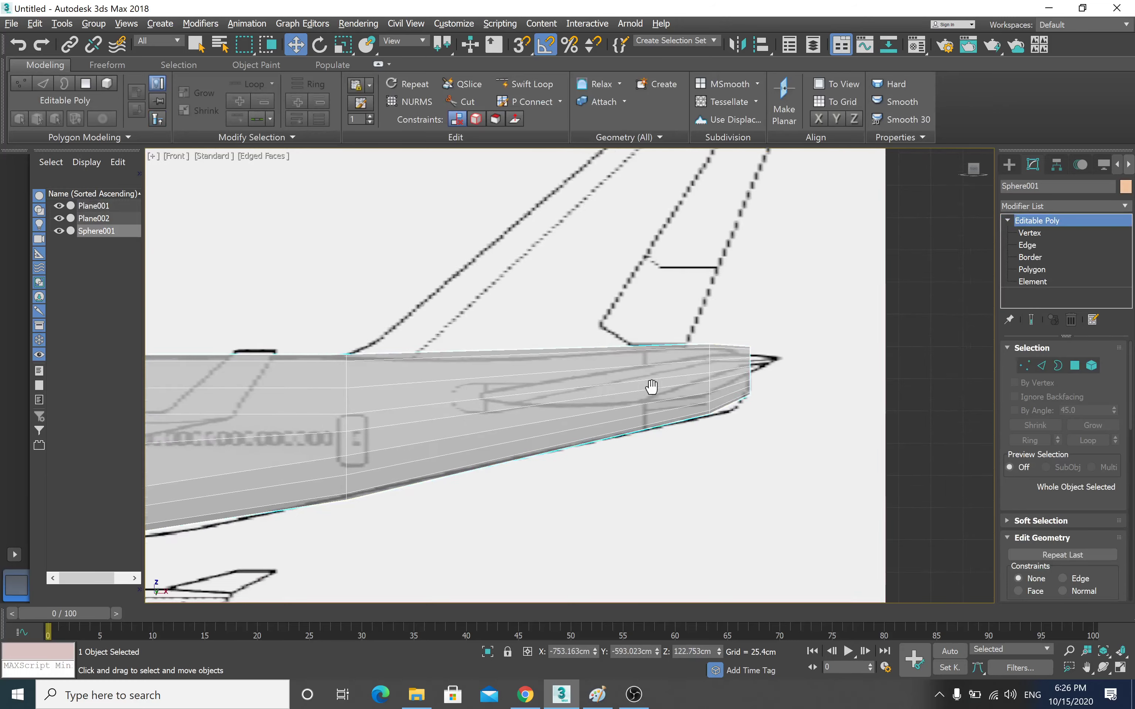
pyautogui.scroll(-2, 688, 373)
pyautogui.moveTo(516, 437); pyautogui.dragTo(587, 398, button='middle')
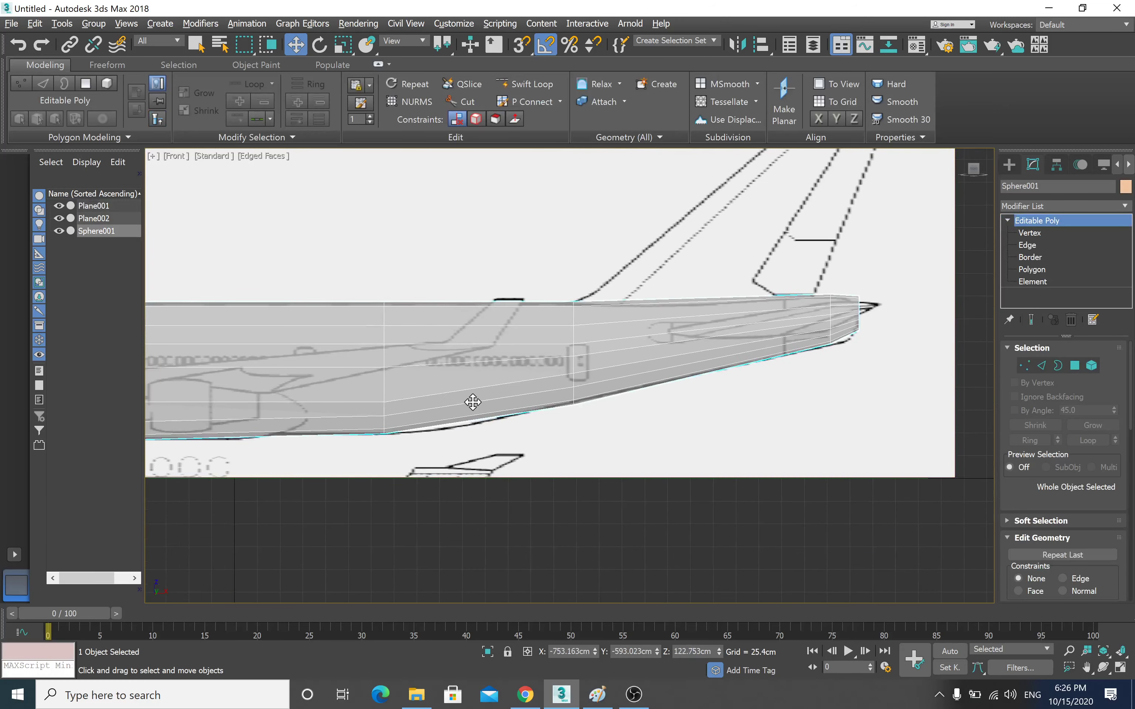
pyautogui.moveTo(485, 359); pyautogui.dragTo(501, 314, button='middle')
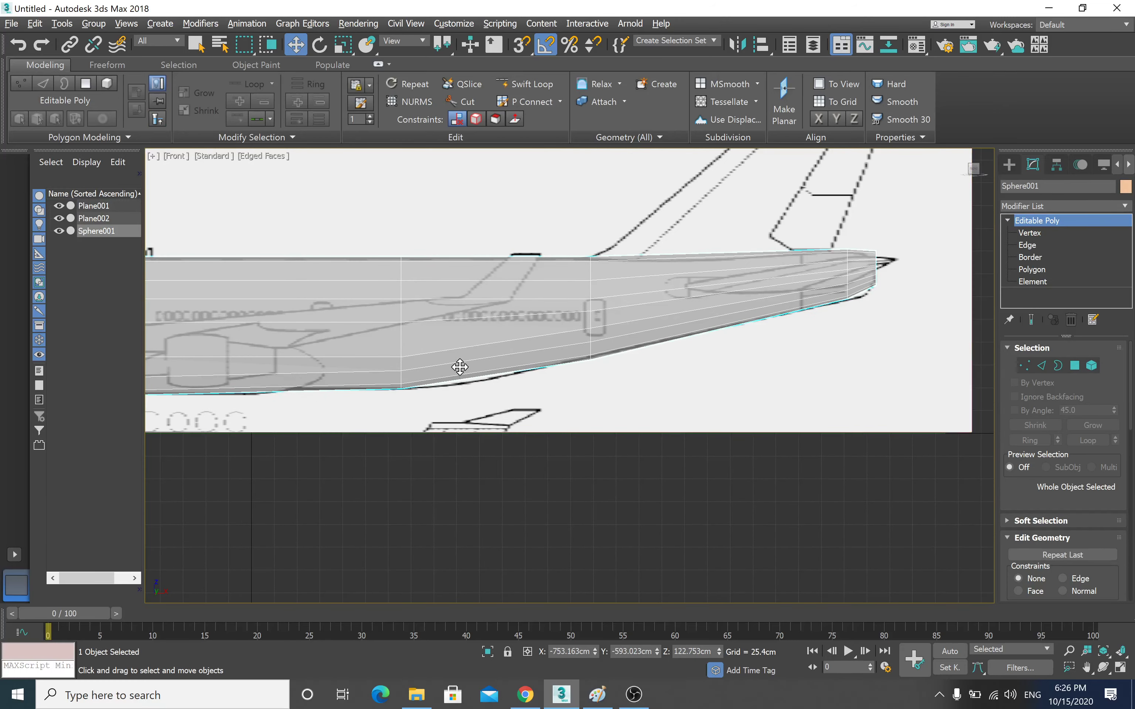
pyautogui.click(1026, 245)
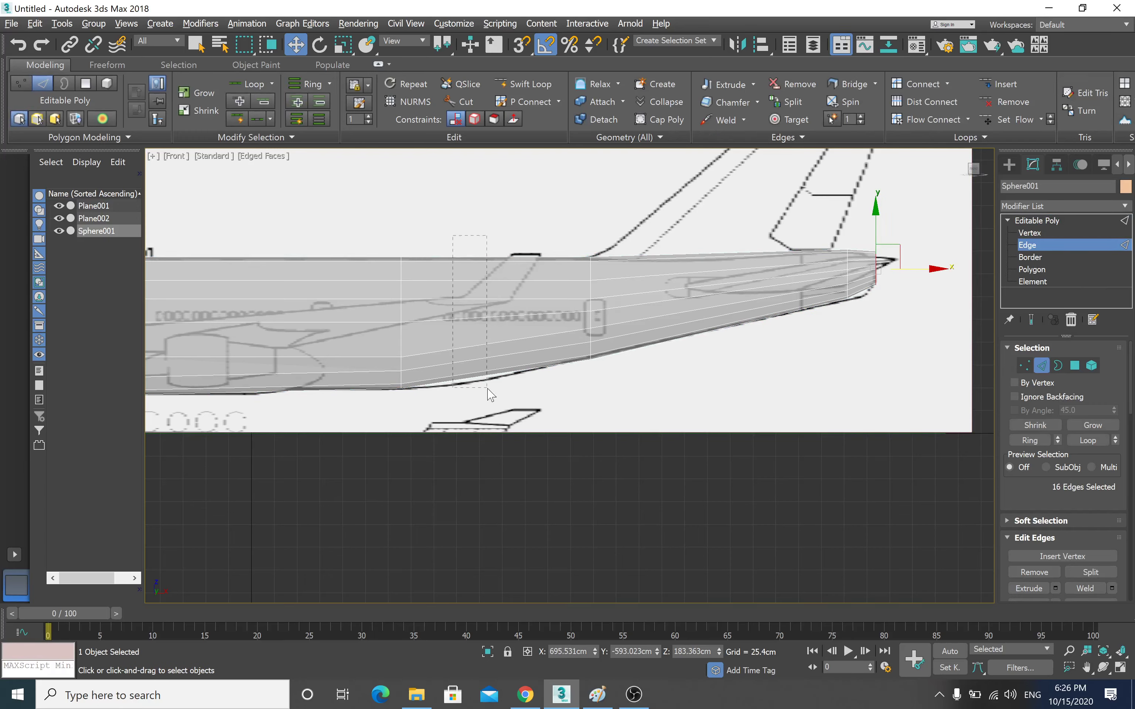
# - Connect the middle section's lengthwise edges to add one new loop, slid slightly forward
pyautogui.moveTo(490, 394); pyautogui.dragTo(490, 393)
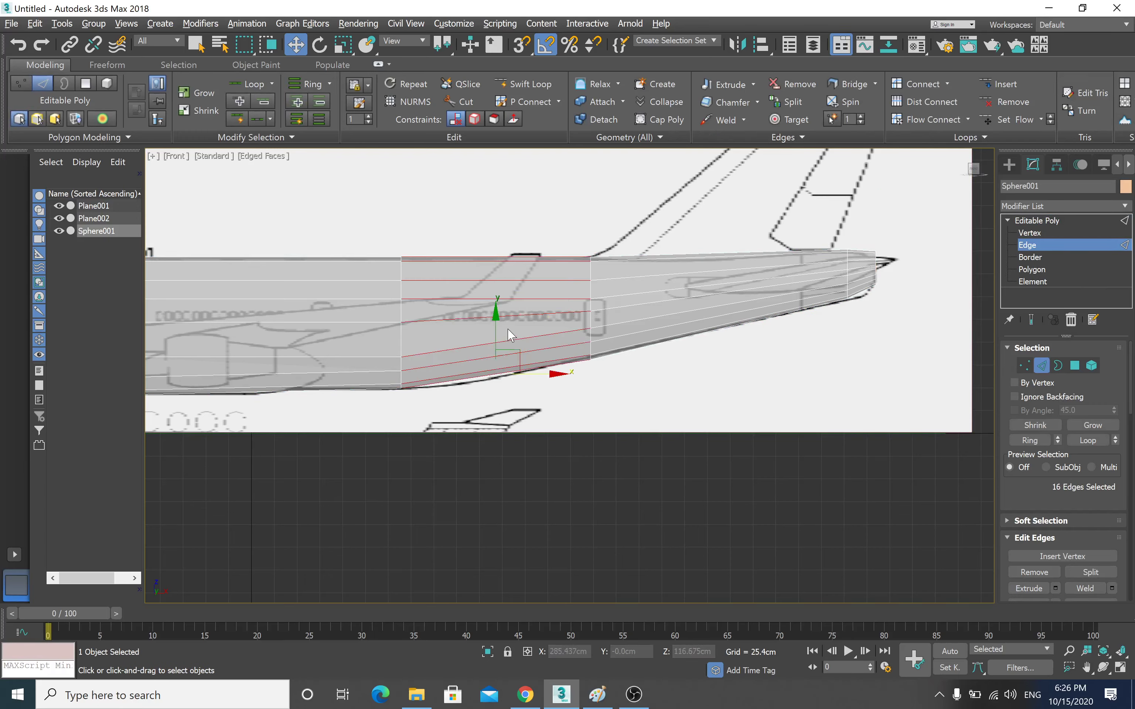
pyautogui.rightClick(516, 294)
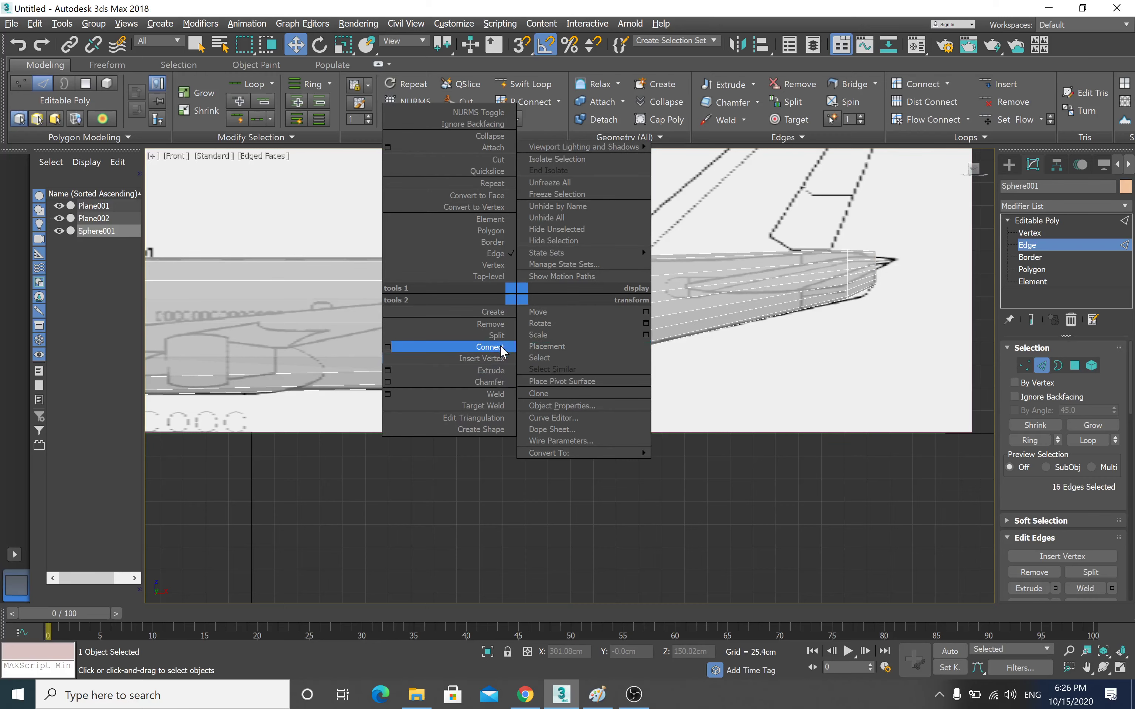
pyautogui.click(389, 347)
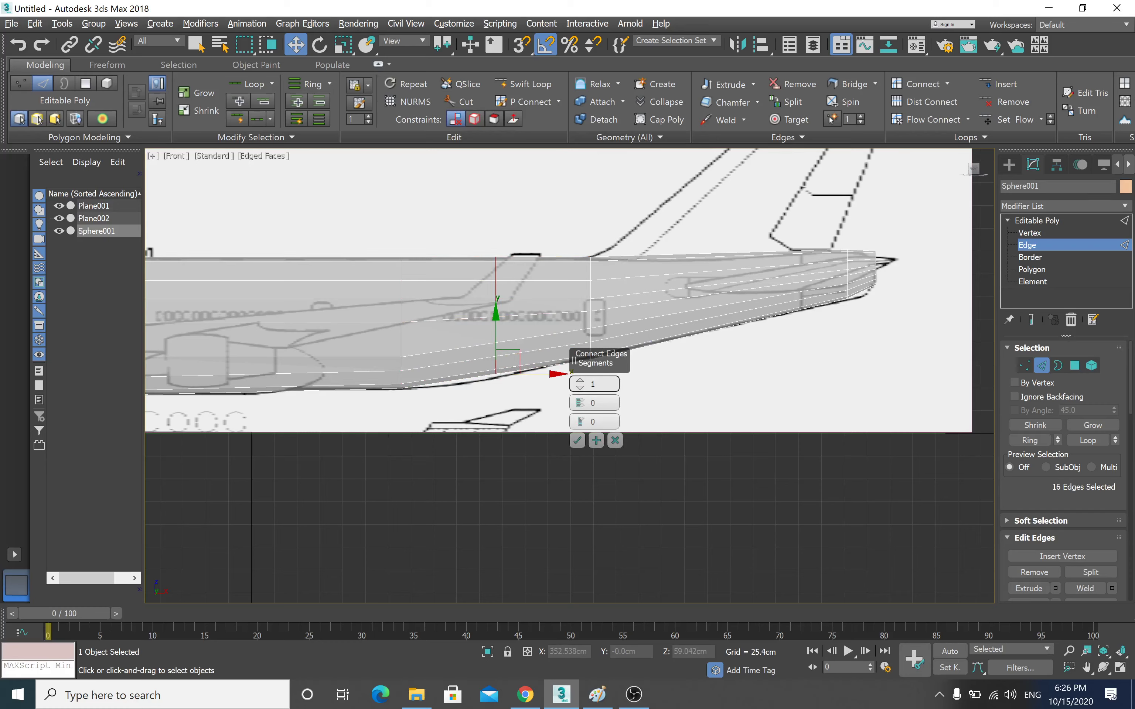
pyautogui.click(578, 440)
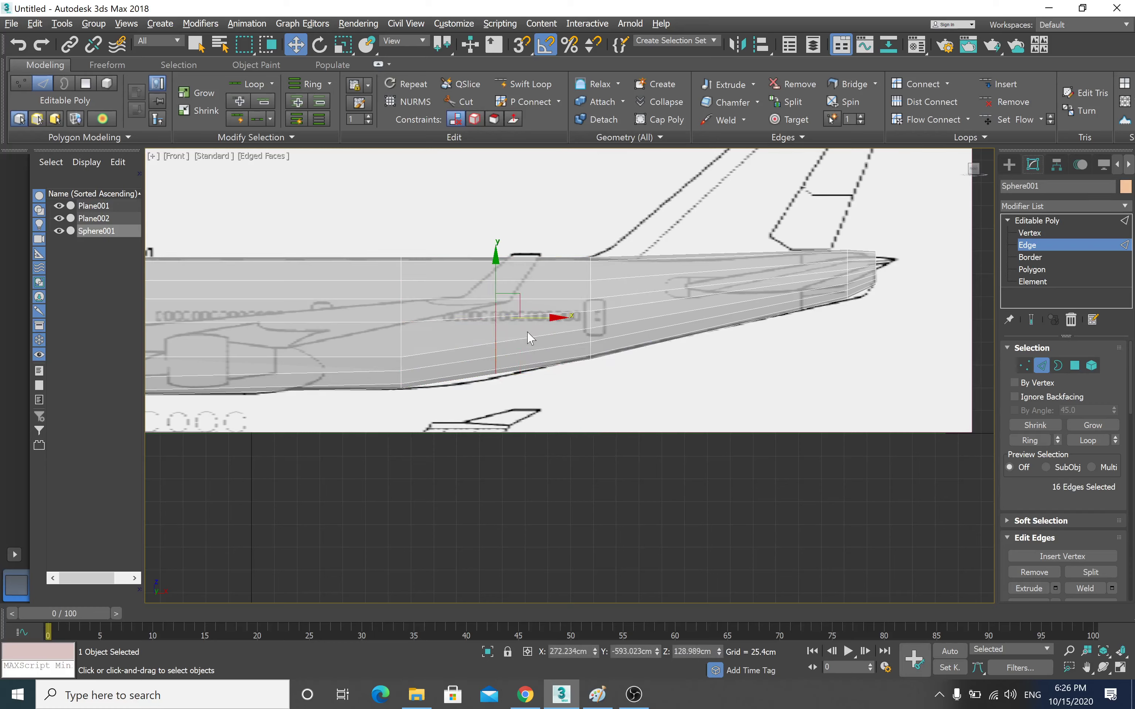
pyautogui.moveTo(550, 318); pyautogui.dragTo(527, 324)
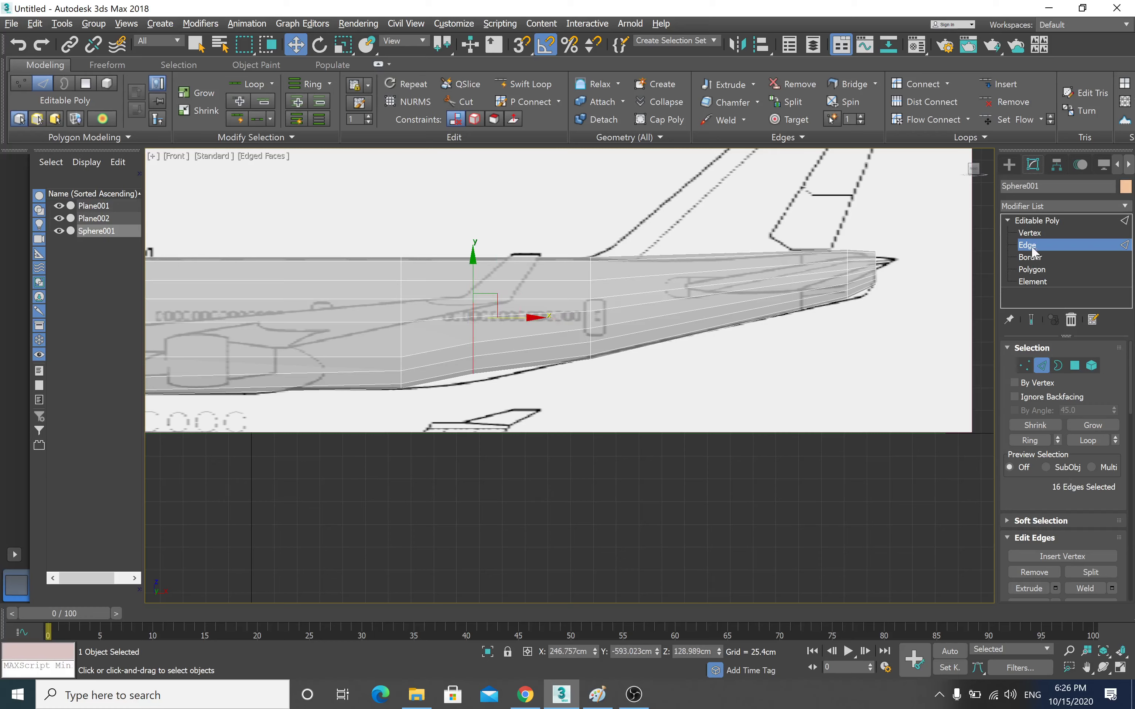
# - Scale the new vertex loop outward, lower it slightly, then exit to object level
pyautogui.click(1030, 233)
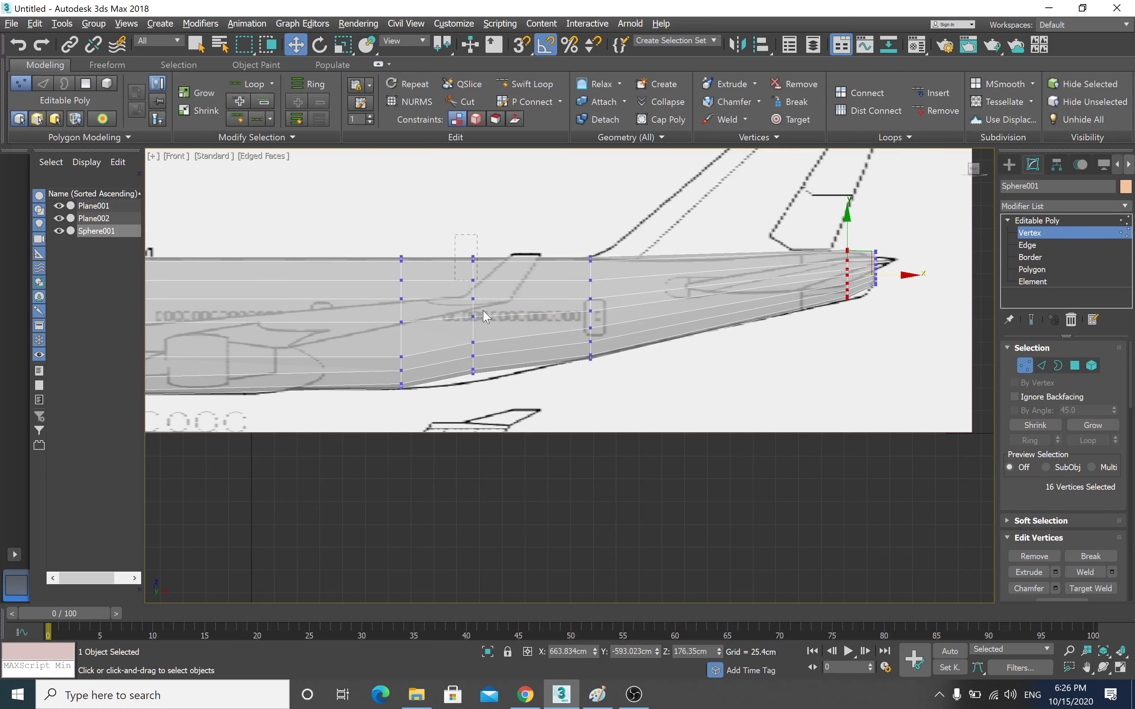
pyautogui.moveTo(495, 402); pyautogui.dragTo(493, 400)
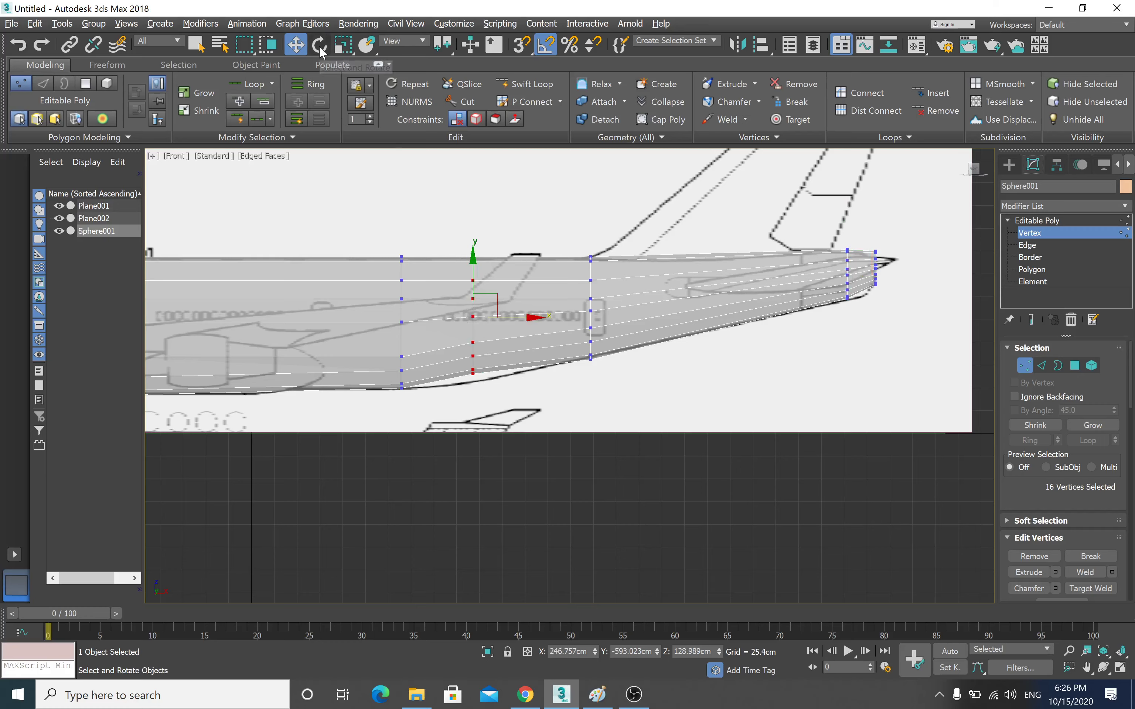
pyautogui.click(343, 44)
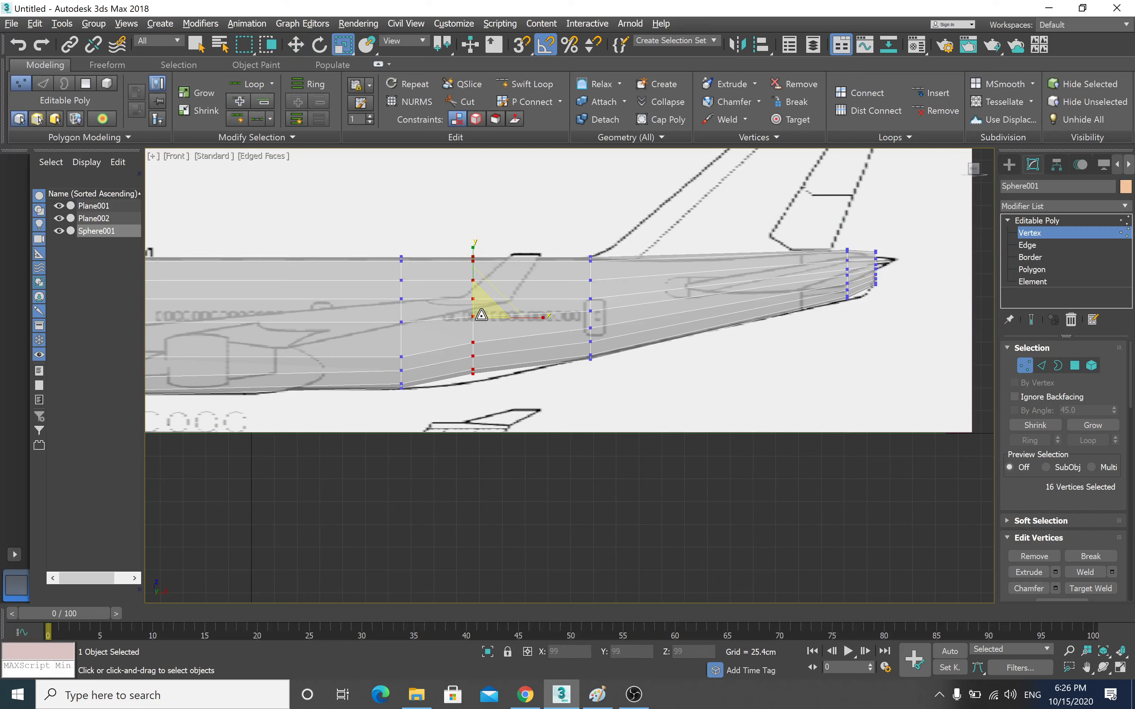
pyautogui.moveTo(478, 315); pyautogui.dragTo(488, 311)
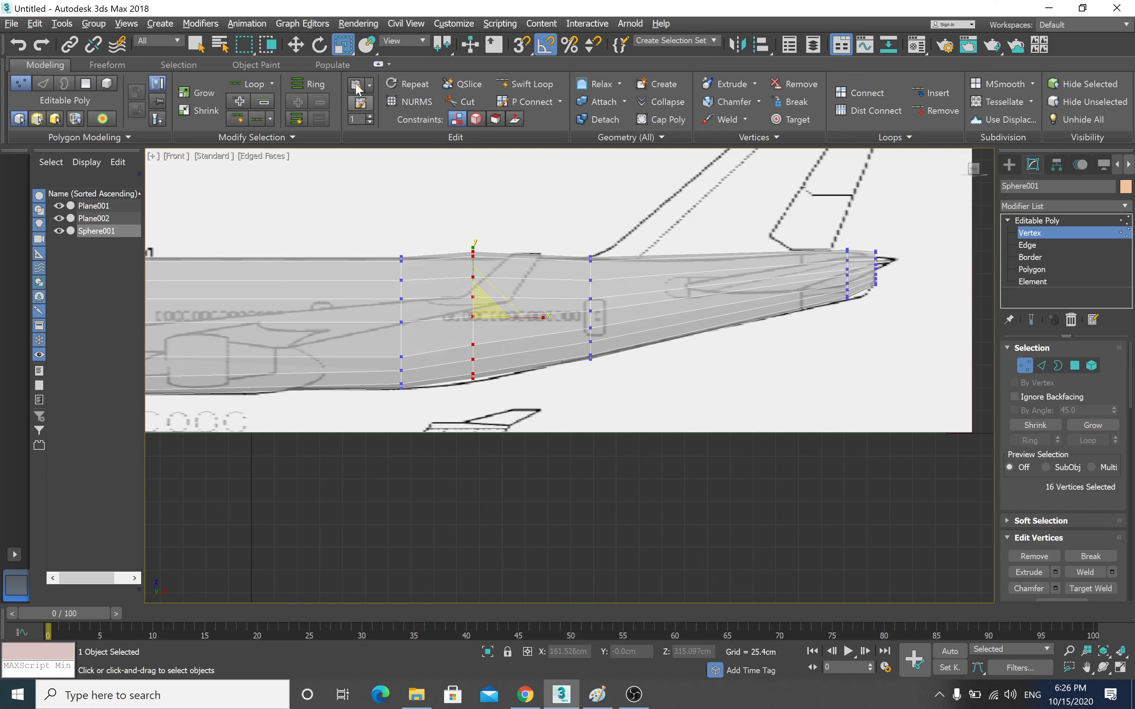
pyautogui.click(296, 45)
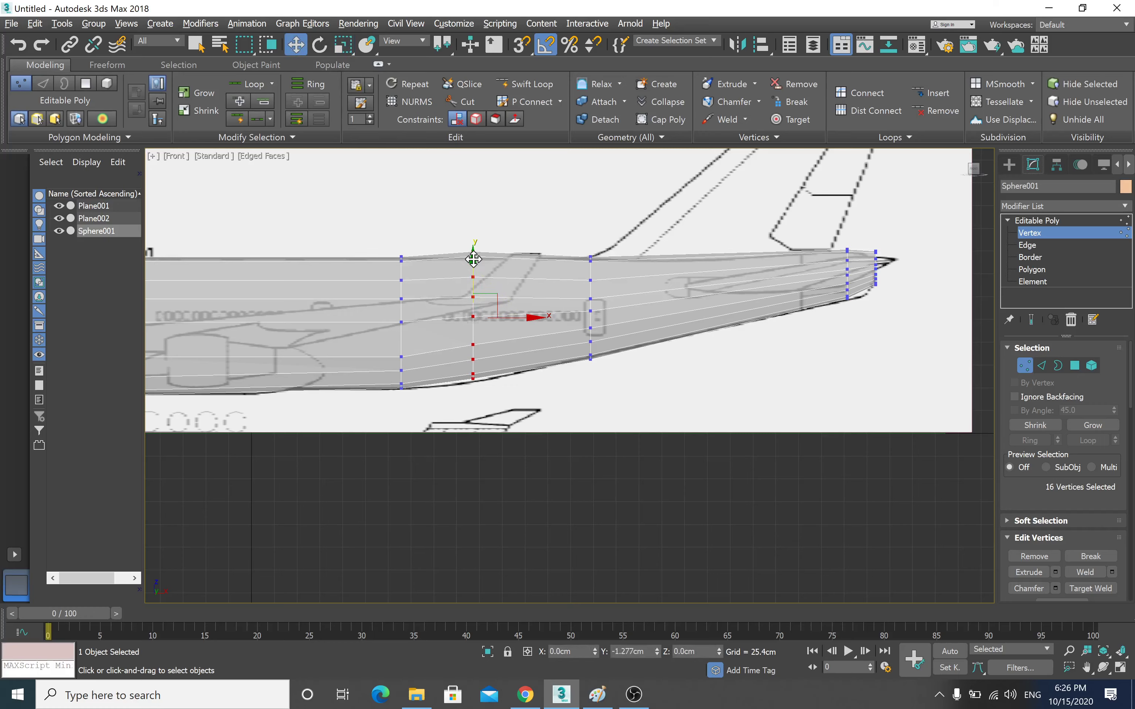
pyautogui.moveTo(473, 258); pyautogui.dragTo(473, 262)
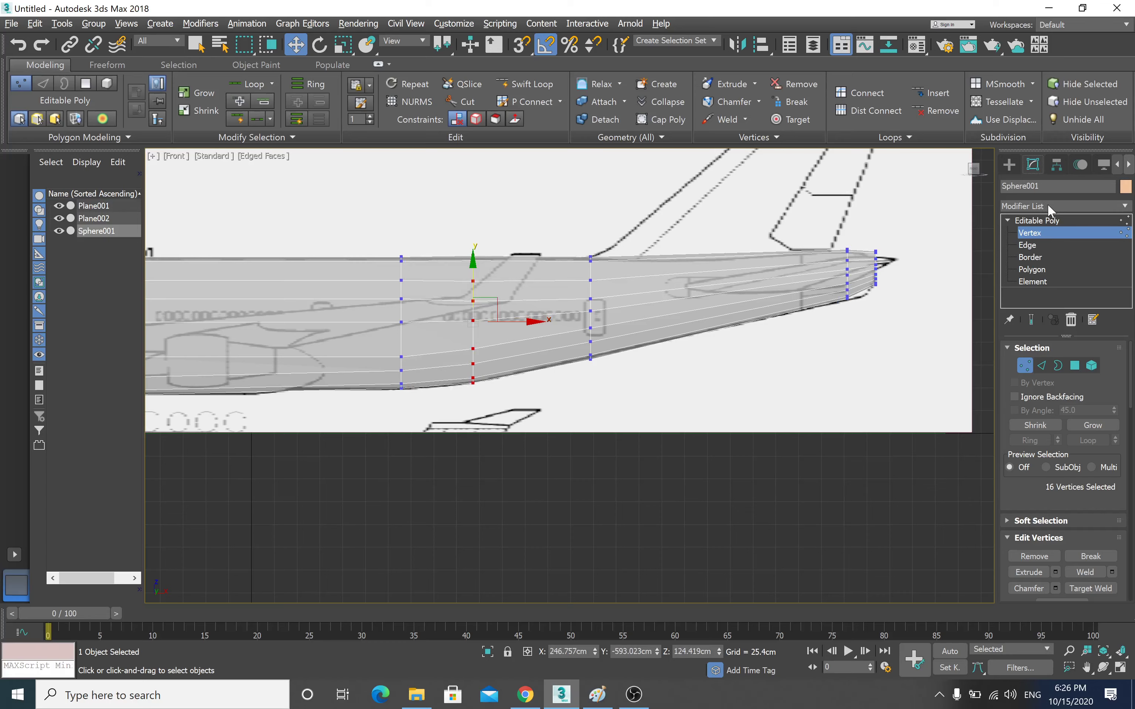
pyautogui.click(1036, 220)
pyautogui.scroll(-3, 609, 317)
# - Turn off See-Through so the fuselage is opaque
pyautogui.scroll(-4, 562, 338)
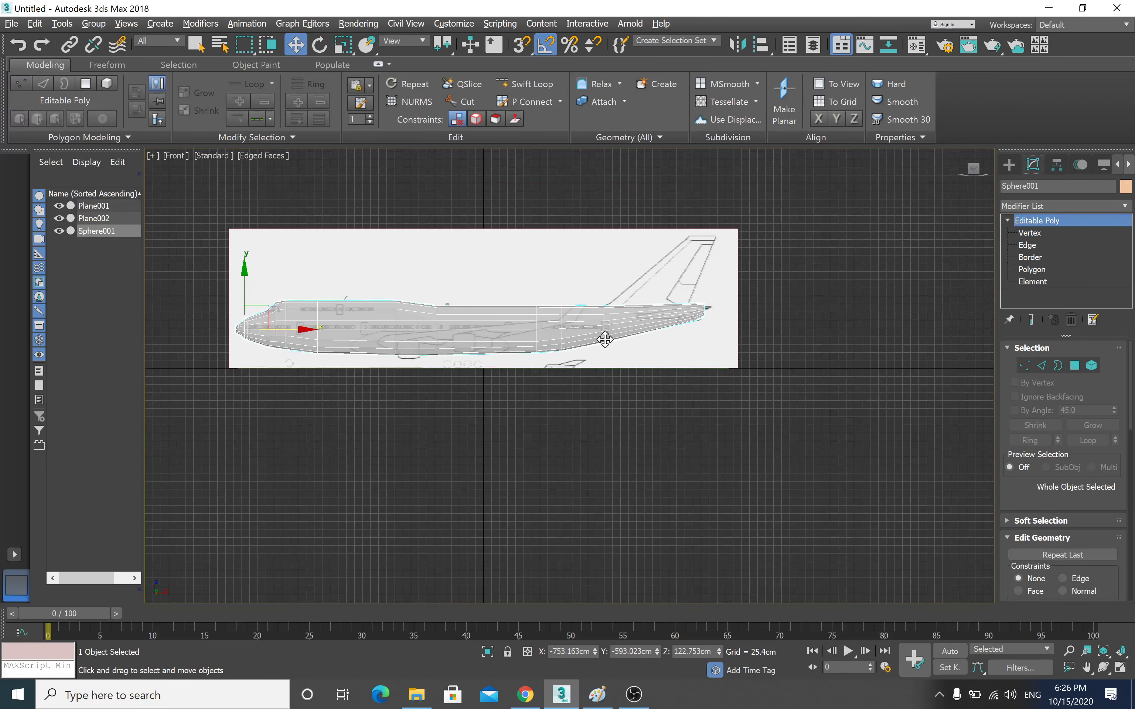
pyautogui.click(590, 452)
pyautogui.click(570, 334)
pyautogui.hotkey('alt', 'x')
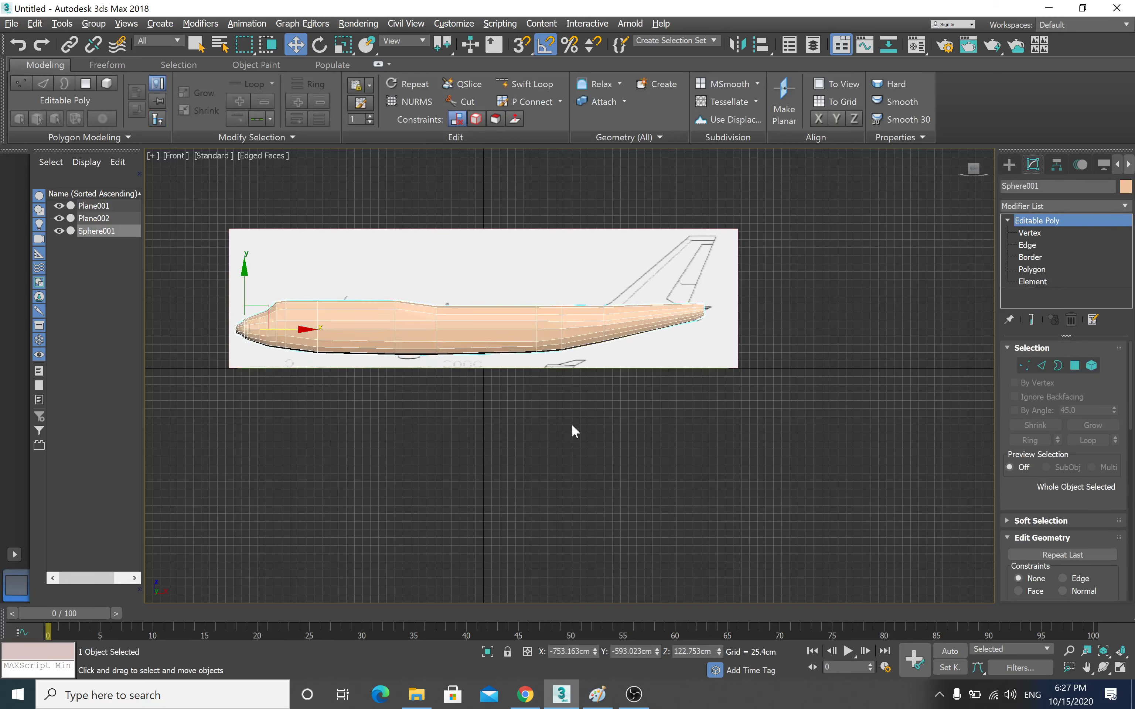
# - Set the fuselage's object colour to grey and restore the four-viewport layout
pyautogui.click(1125, 187)
pyautogui.click(668, 384)
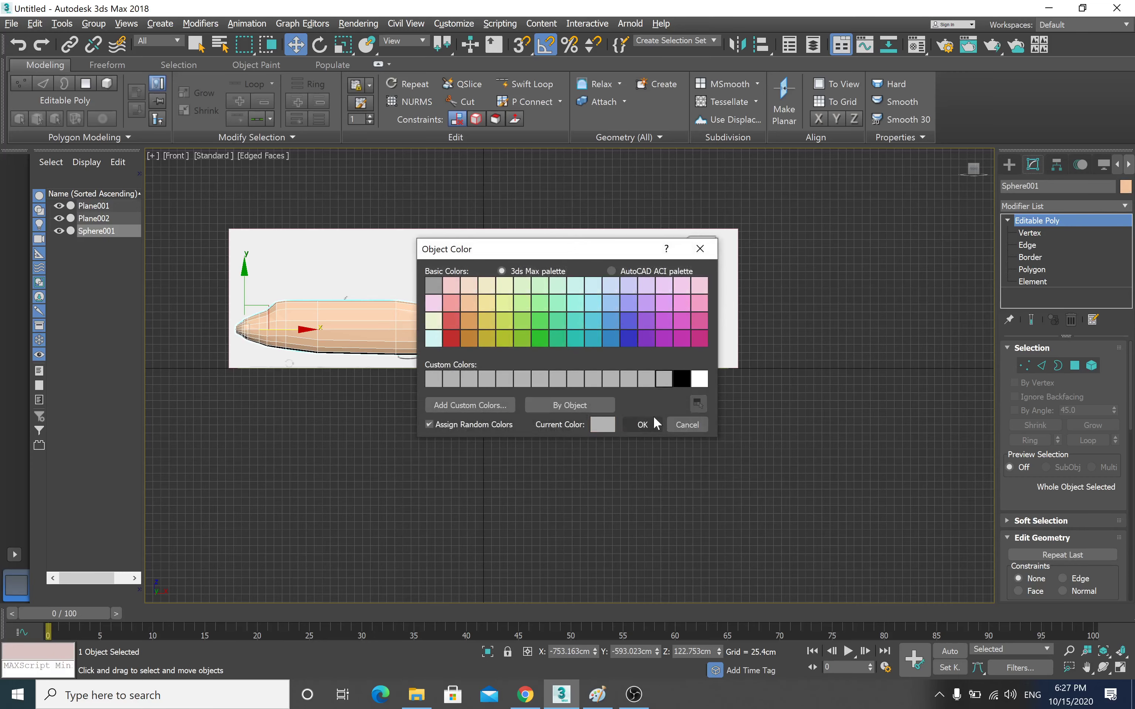
pyautogui.click(649, 418)
pyautogui.click(557, 402)
pyautogui.click(548, 333)
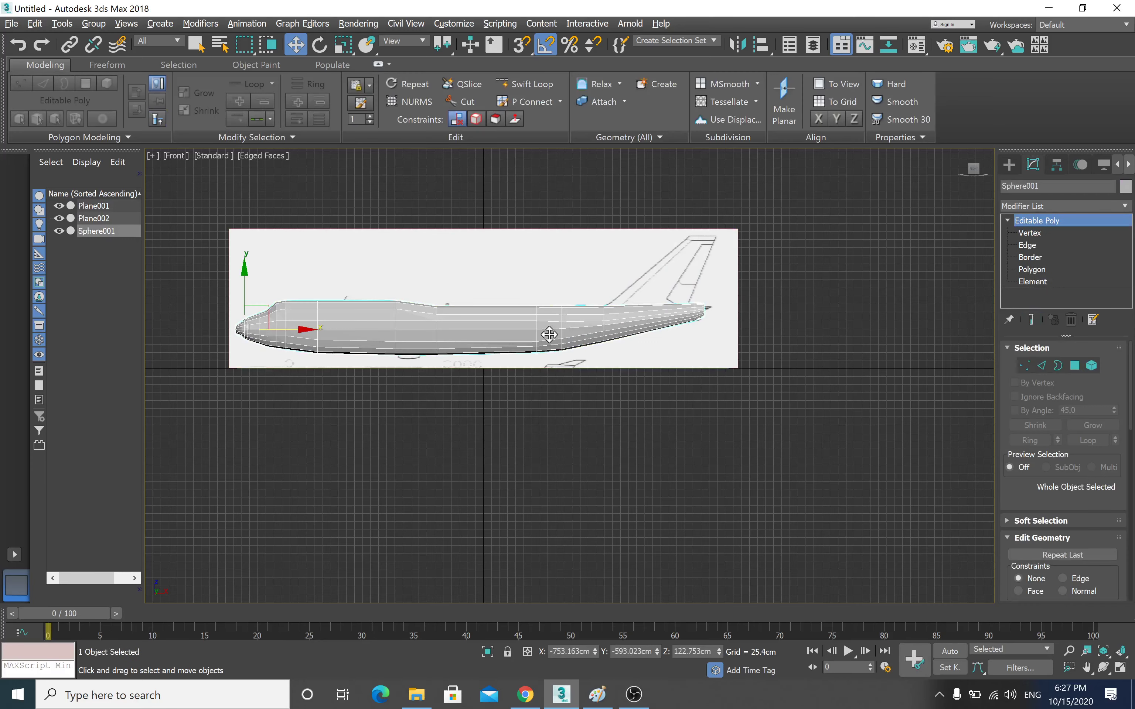
pyautogui.hotkey('alt', 'w')
# - Select Sphere001 in an orbited Perspective view, enter Vertex level and restore four viewports
pyautogui.click(614, 450)
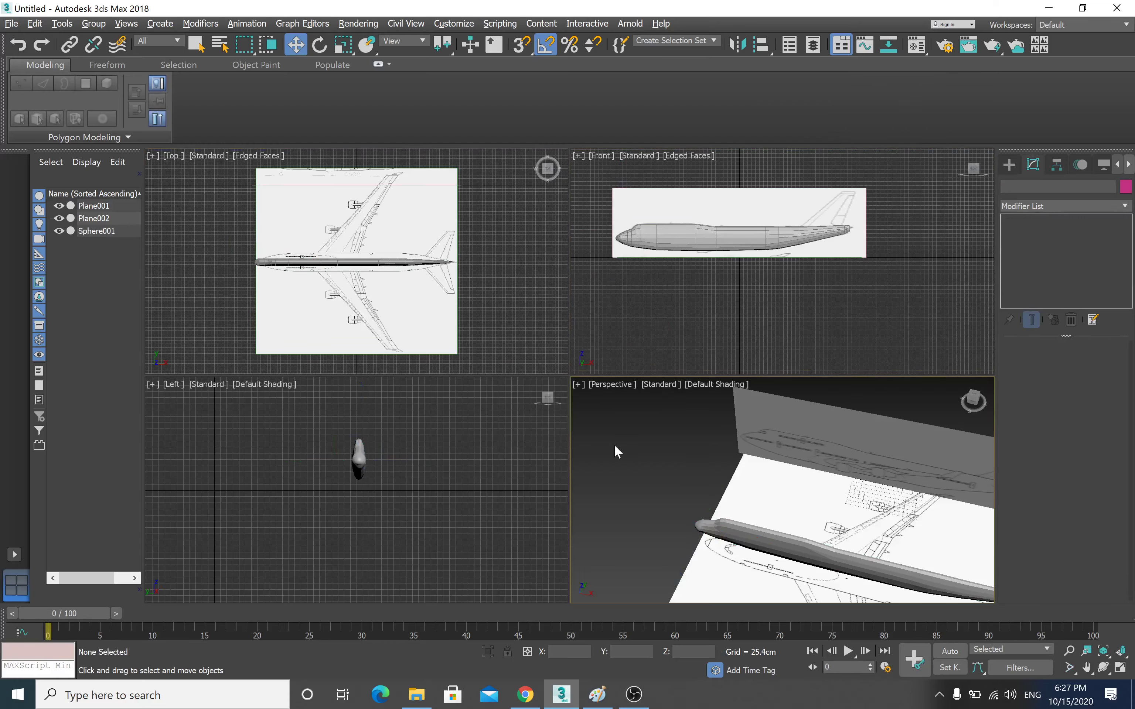
pyautogui.hotkey('alt', 'w')
pyautogui.moveTo(555, 448)
pyautogui.keyDown('alt'); pyautogui.mouseDown(button='middle')
pyautogui.moveTo(595, 453)
pyautogui.moveTo(623, 428)
pyautogui.moveTo(668, 424)
pyautogui.moveTo(593, 416)
pyautogui.moveTo(641, 431)
pyautogui.mouseUp(button='middle'); pyautogui.keyUp('alt')
pyautogui.click(701, 370)
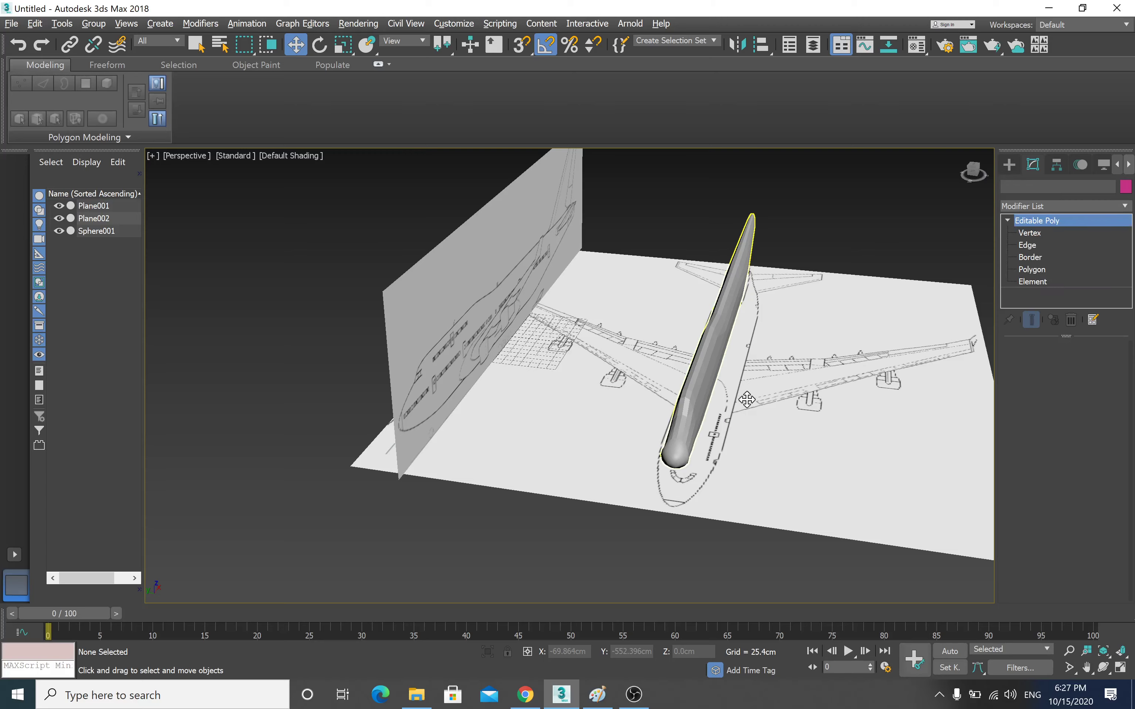
pyautogui.click(1029, 233)
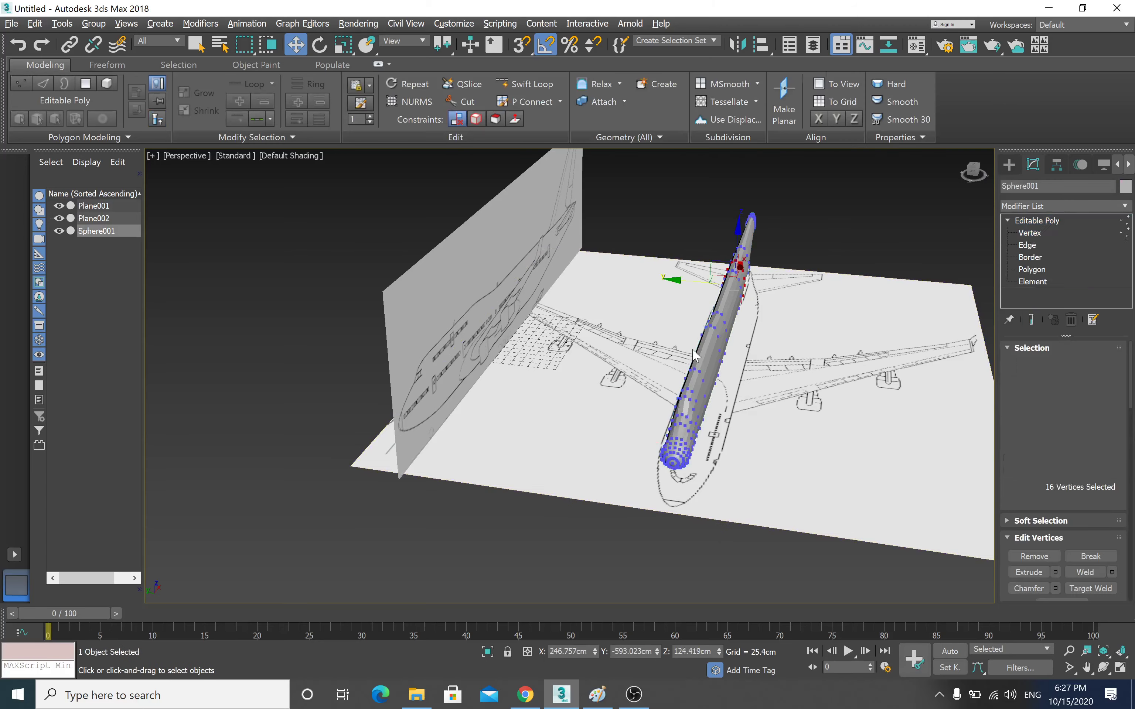
pyautogui.hotkey('alt', 'w')
# - In the maximized Top view, scale the tail vertex loop along Y to the blueprint outline
pyautogui.rightClick(515, 265)
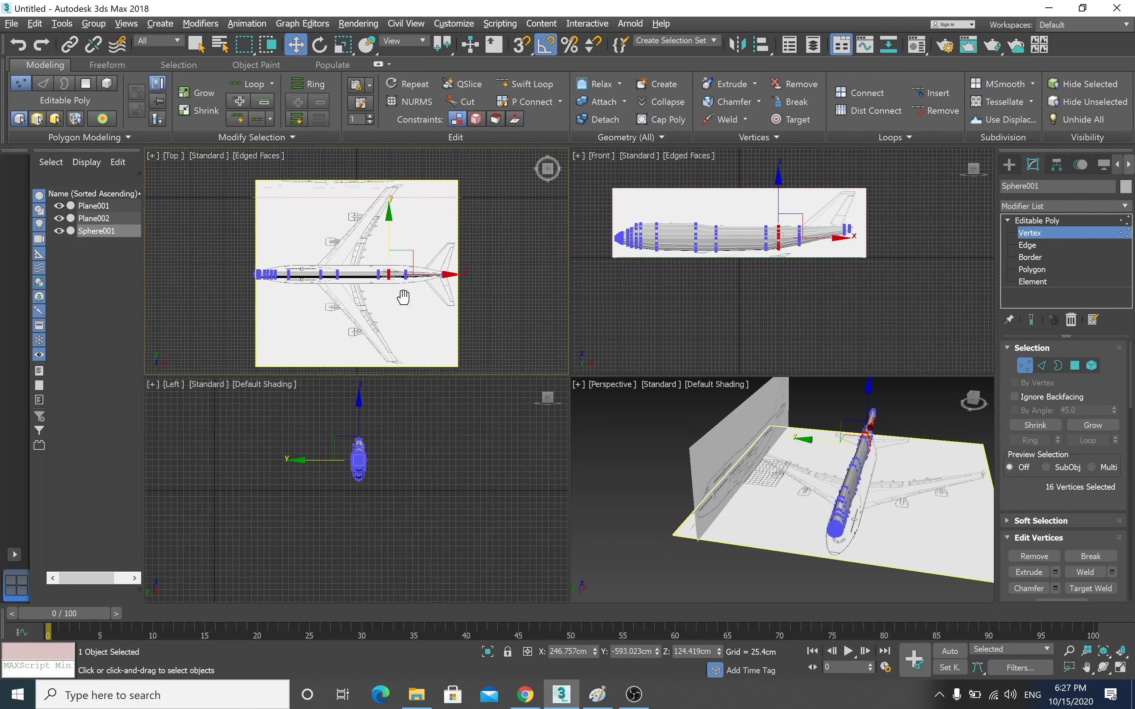
pyautogui.hotkey('alt', 'w')
pyautogui.moveTo(614, 430); pyautogui.dragTo(537, 401, button='middle')
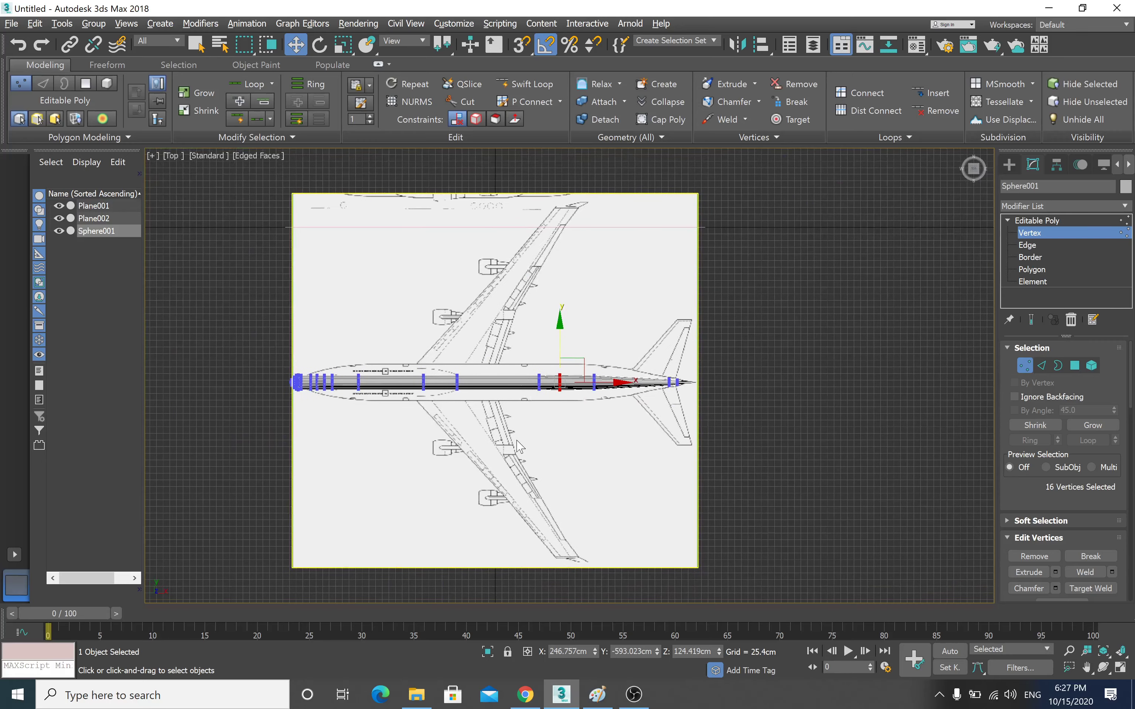
pyautogui.scroll(2, 615, 426)
pyautogui.scroll(2, 626, 412)
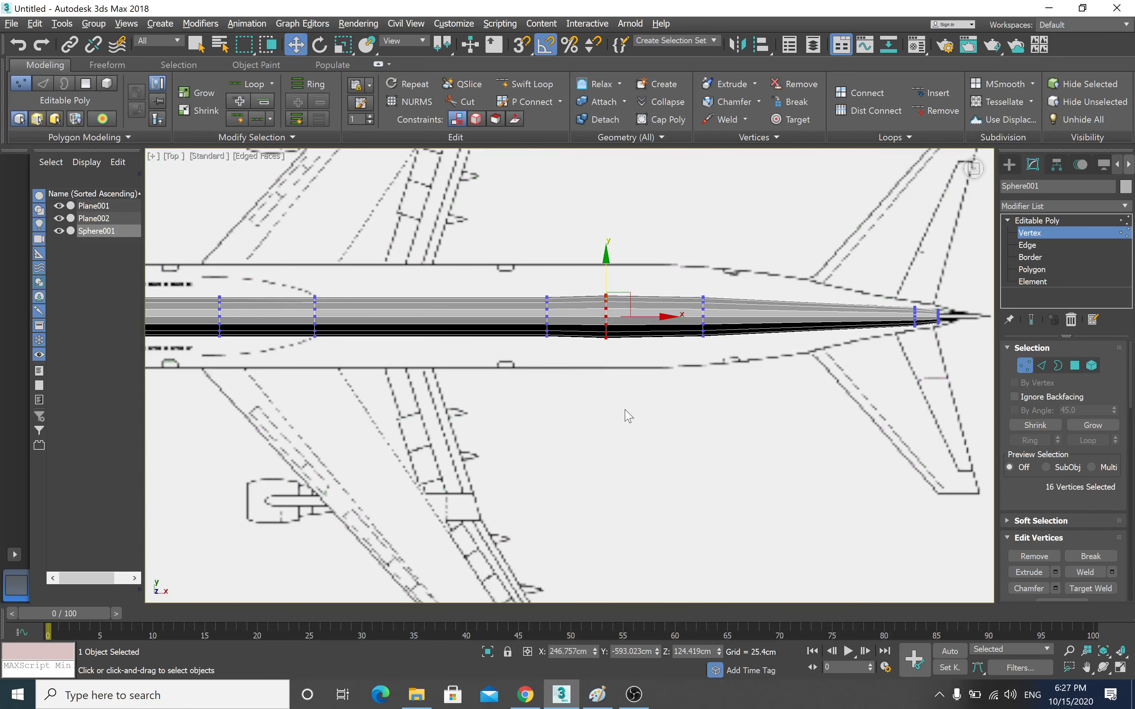
pyautogui.moveTo(625, 412); pyautogui.dragTo(546, 447, button='middle')
pyautogui.scroll(-1, 546, 447)
pyautogui.scroll(1, 460, 449)
pyautogui.scroll(2, 539, 443)
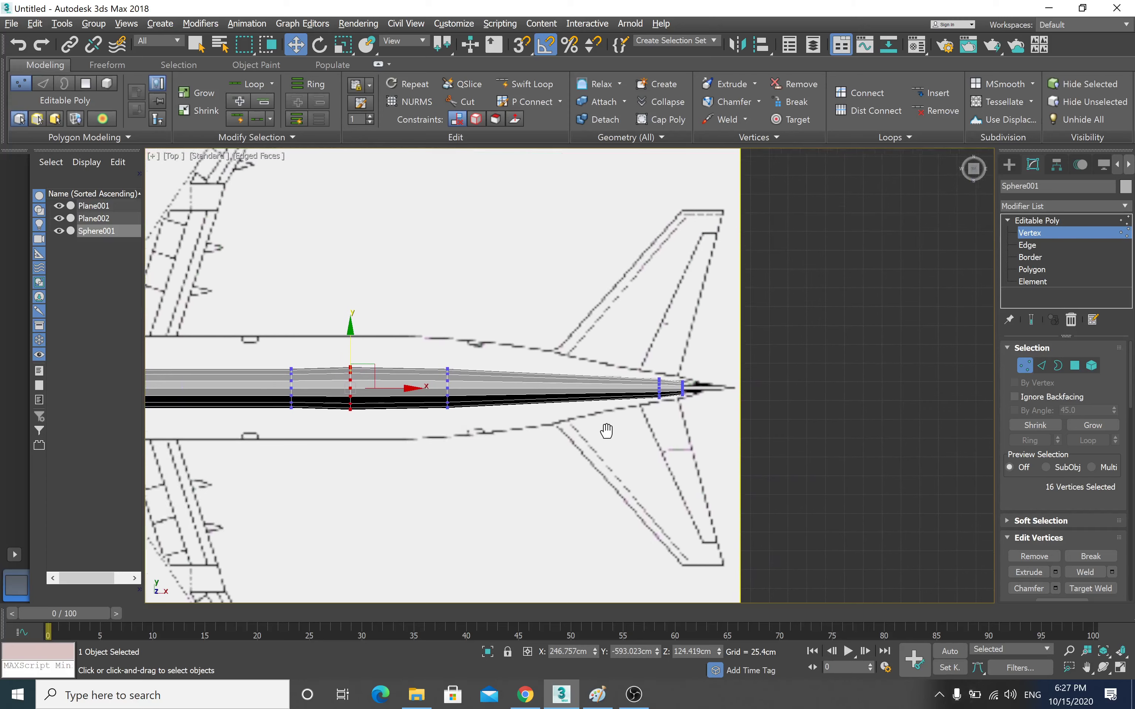
pyautogui.scroll(1, 609, 439)
pyautogui.scroll(2, 680, 419)
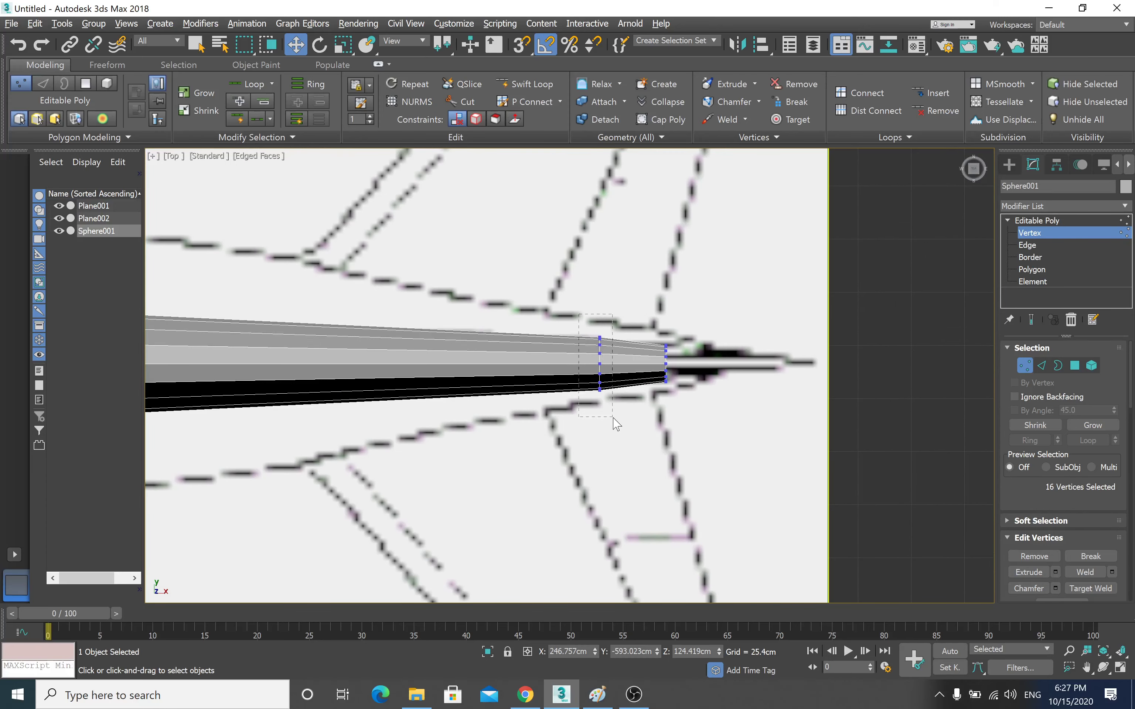
pyautogui.moveTo(578, 314); pyautogui.dragTo(612, 417)
pyautogui.click(341, 45)
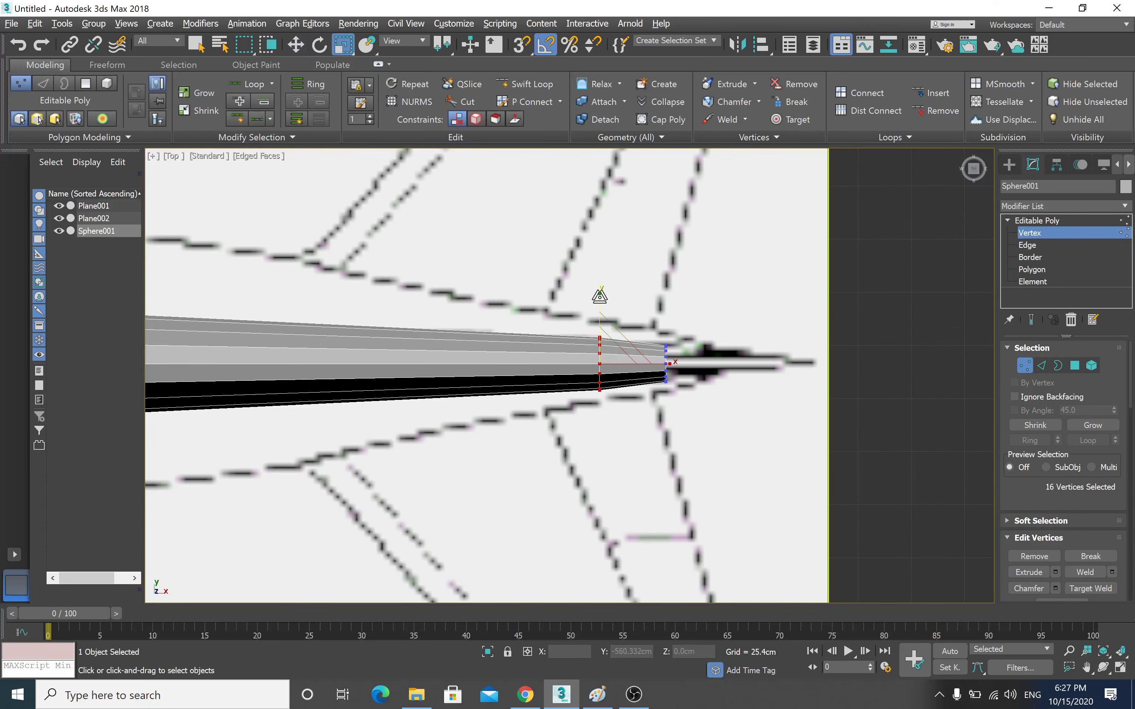
pyautogui.moveTo(601, 297); pyautogui.dragTo(603, 286)
# - Widen the next two vertex loops forward to the blueprint fuselage width
pyautogui.scroll(-1, 654, 385)
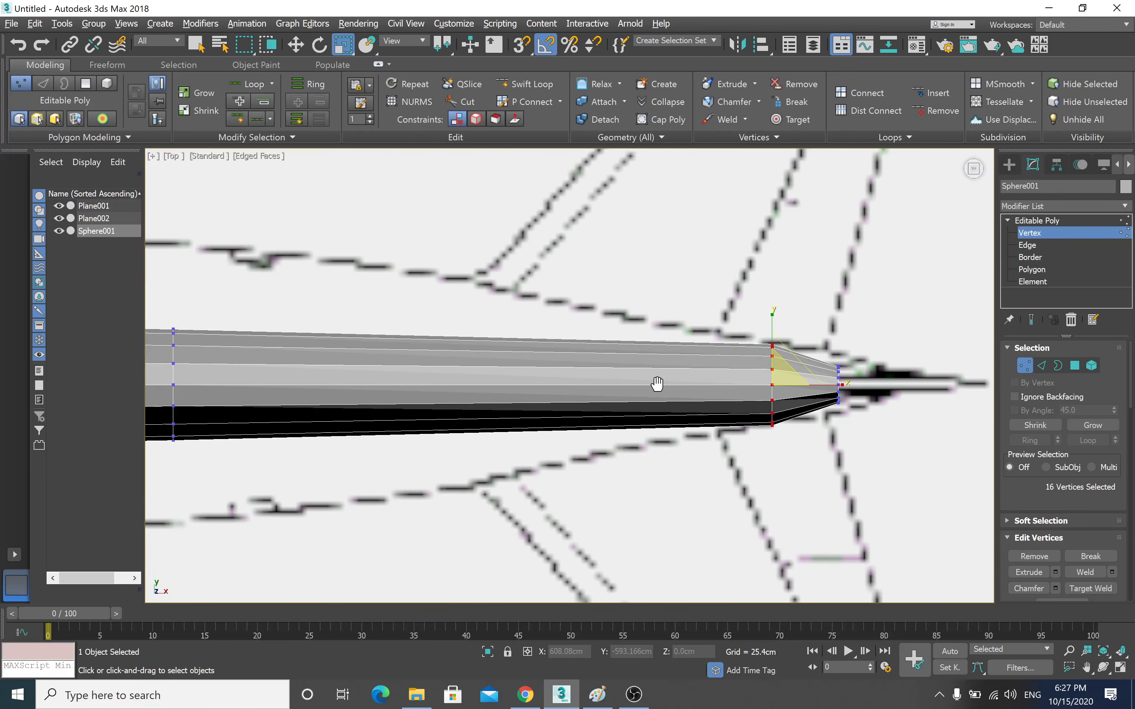
pyautogui.scroll(-3, 609, 389)
pyautogui.moveTo(407, 334); pyautogui.dragTo(446, 440)
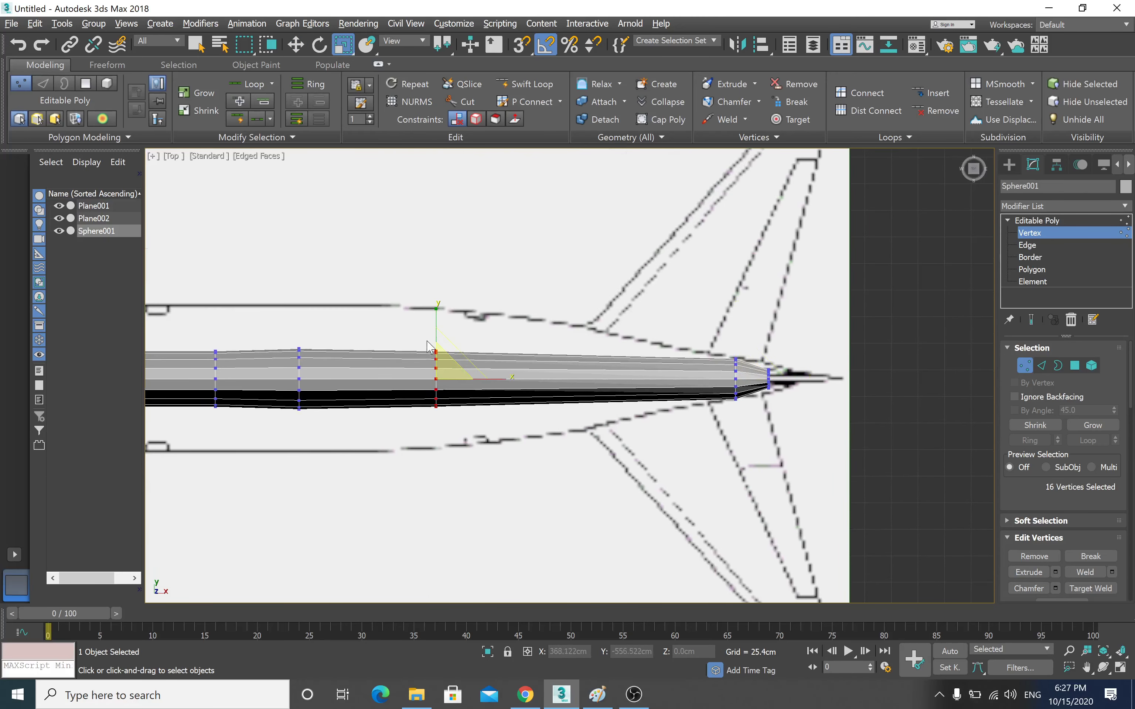
pyautogui.moveTo(436, 317)
pyautogui.mouseDown()
pyautogui.moveTo(436, 302)
pyautogui.moveTo(555, 323)
pyautogui.mouseUp()
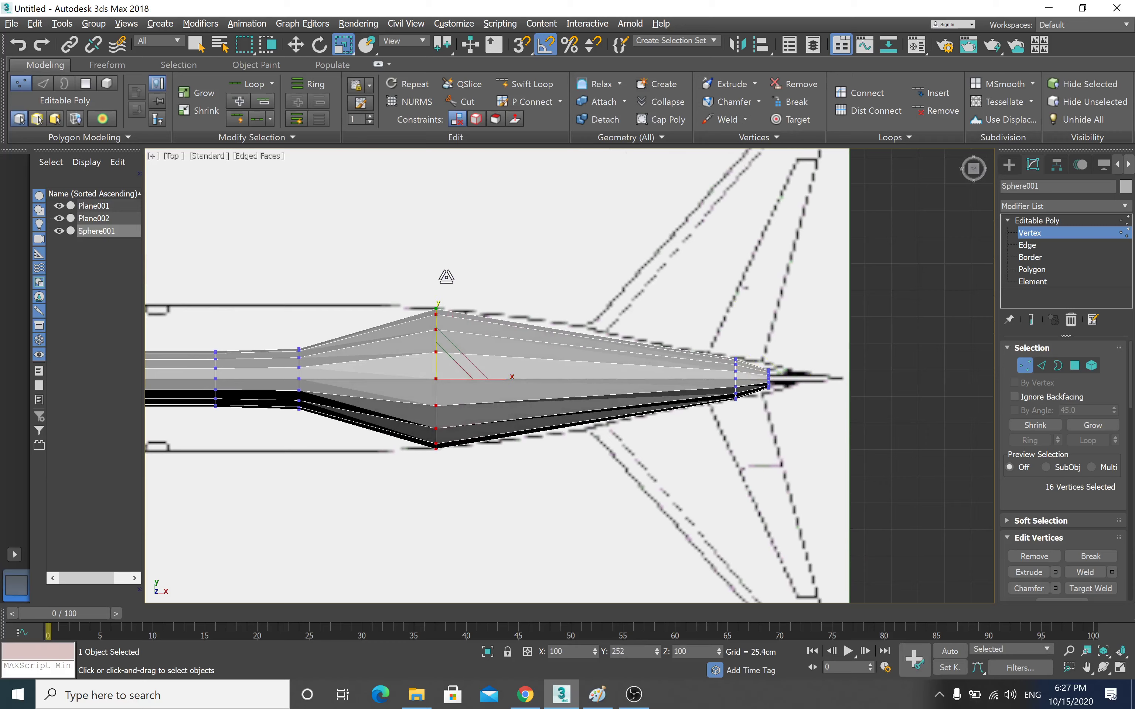
pyautogui.moveTo(509, 435); pyautogui.dragTo(651, 444, button='middle')
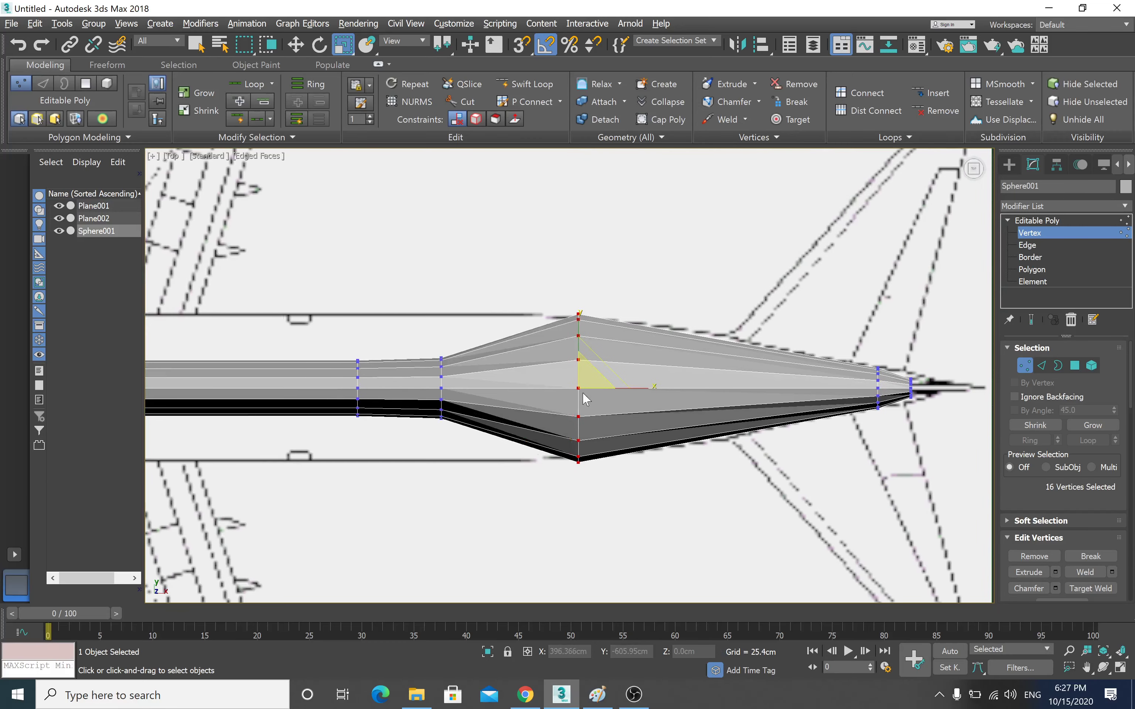
pyautogui.moveTo(419, 342); pyautogui.dragTo(473, 473)
pyautogui.moveTo(441, 329); pyautogui.dragTo(456, 289)
# - Widen the next narrow loop to match its neighbours and select the following loop
pyautogui.moveTo(456, 289); pyautogui.dragTo(626, 297, button='middle')
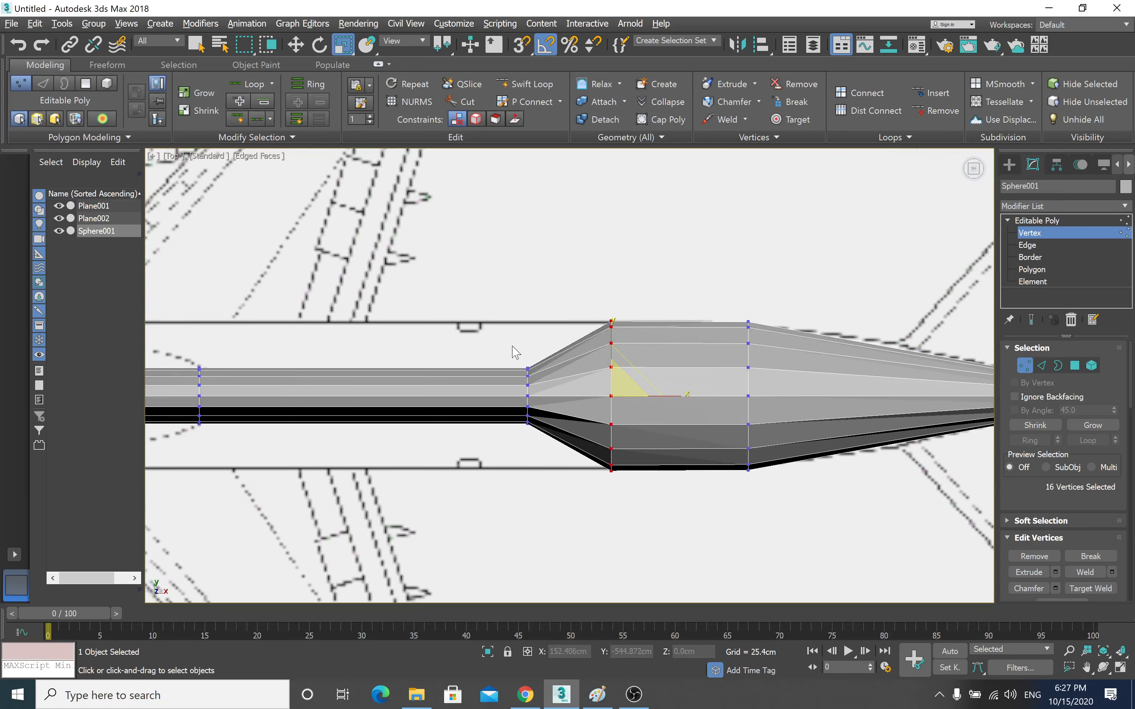
pyautogui.moveTo(512, 437)
pyautogui.mouseDown()
pyautogui.moveTo(533, 361)
pyautogui.moveTo(529, 294)
pyautogui.mouseUp()
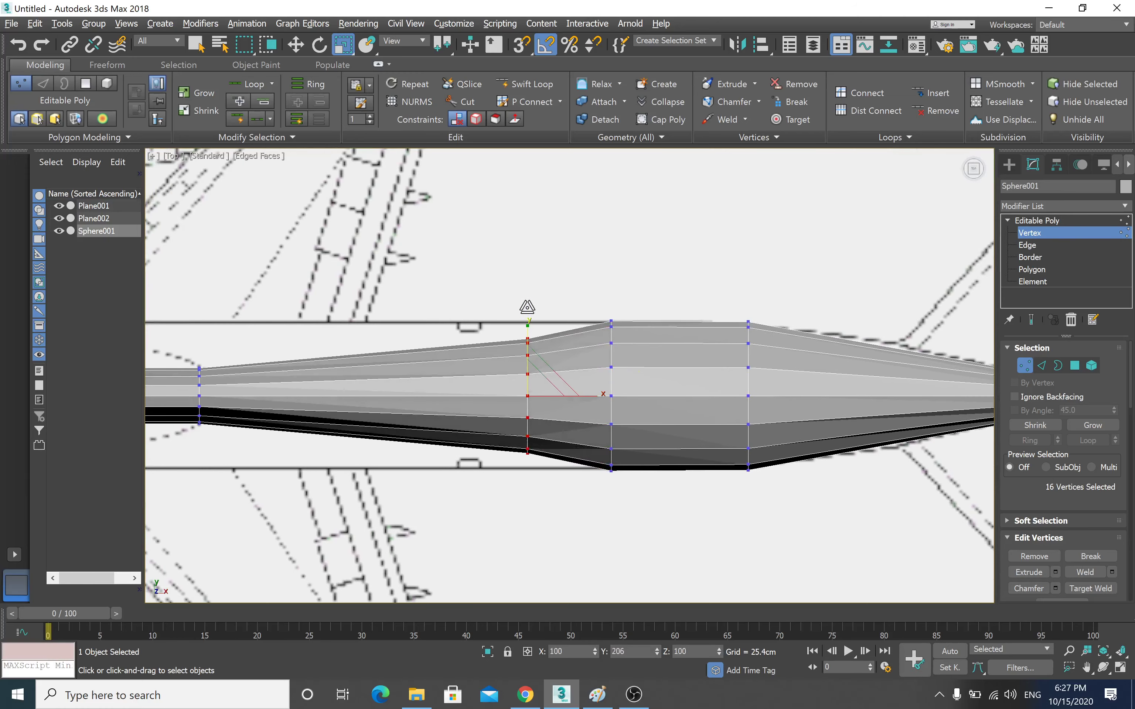
pyautogui.moveTo(453, 387)
pyautogui.mouseDown(button='middle')
pyautogui.moveTo(619, 374)
pyautogui.moveTo(602, 395)
pyautogui.mouseUp(button='middle')
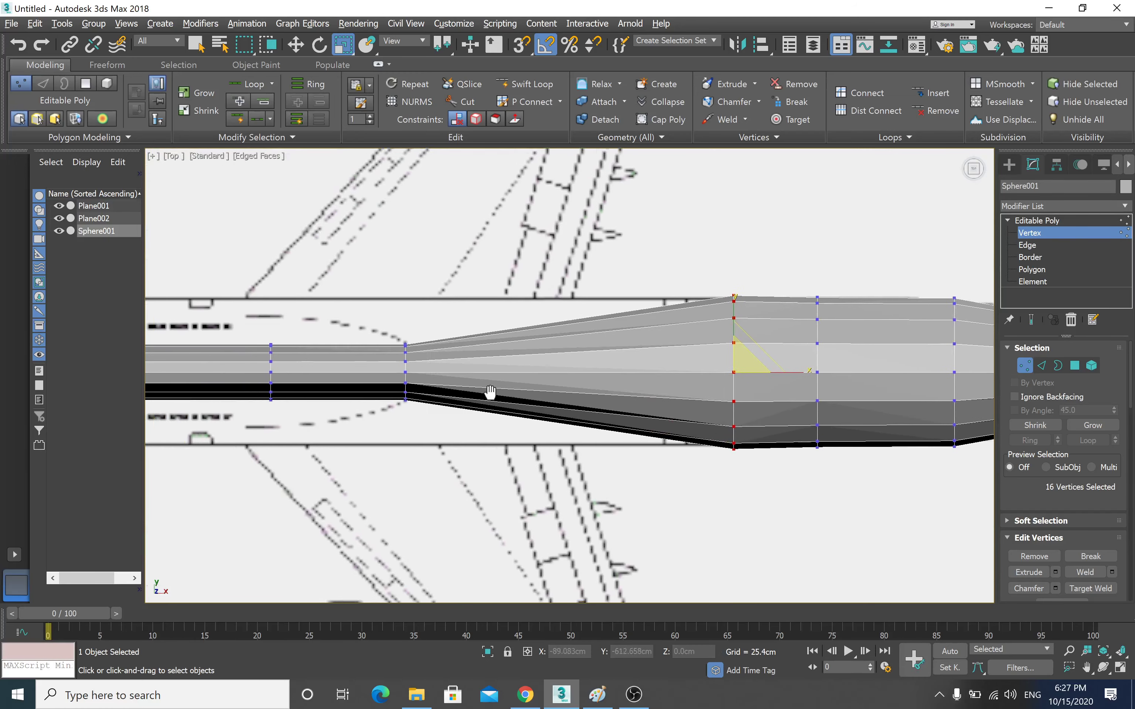
pyautogui.moveTo(509, 412)
pyautogui.mouseDown()
pyautogui.moveTo(527, 335)
pyautogui.moveTo(525, 270)
pyautogui.mouseUp()
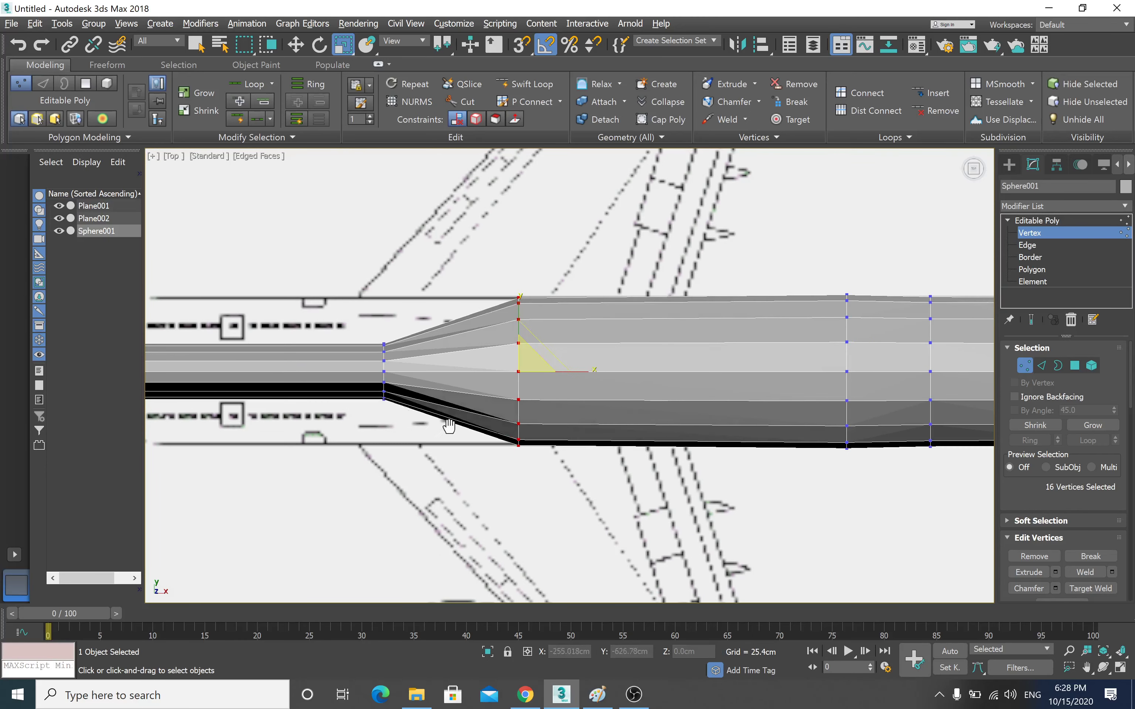
# - Widen the next two narrow vertex loops toward the nose to the blueprint width
pyautogui.moveTo(446, 420); pyautogui.dragTo(574, 455, button='middle')
pyautogui.moveTo(497, 373); pyautogui.dragTo(527, 449)
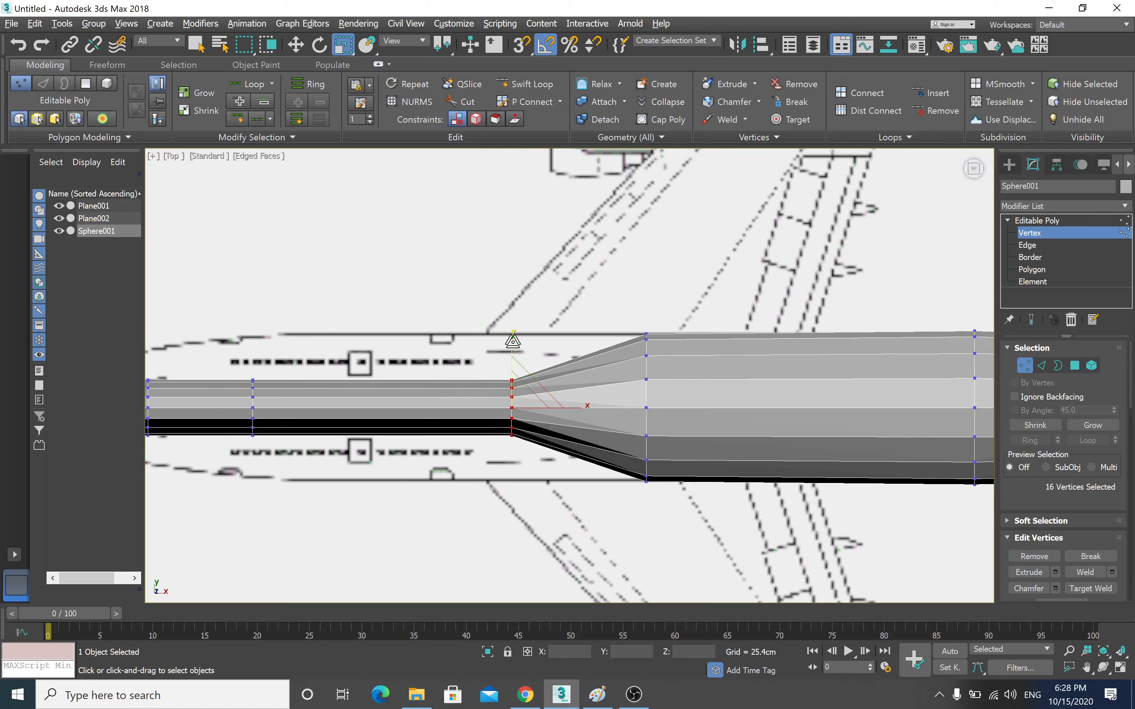
pyautogui.moveTo(511, 350); pyautogui.dragTo(513, 301)
pyautogui.moveTo(482, 401); pyautogui.dragTo(666, 413, button='middle')
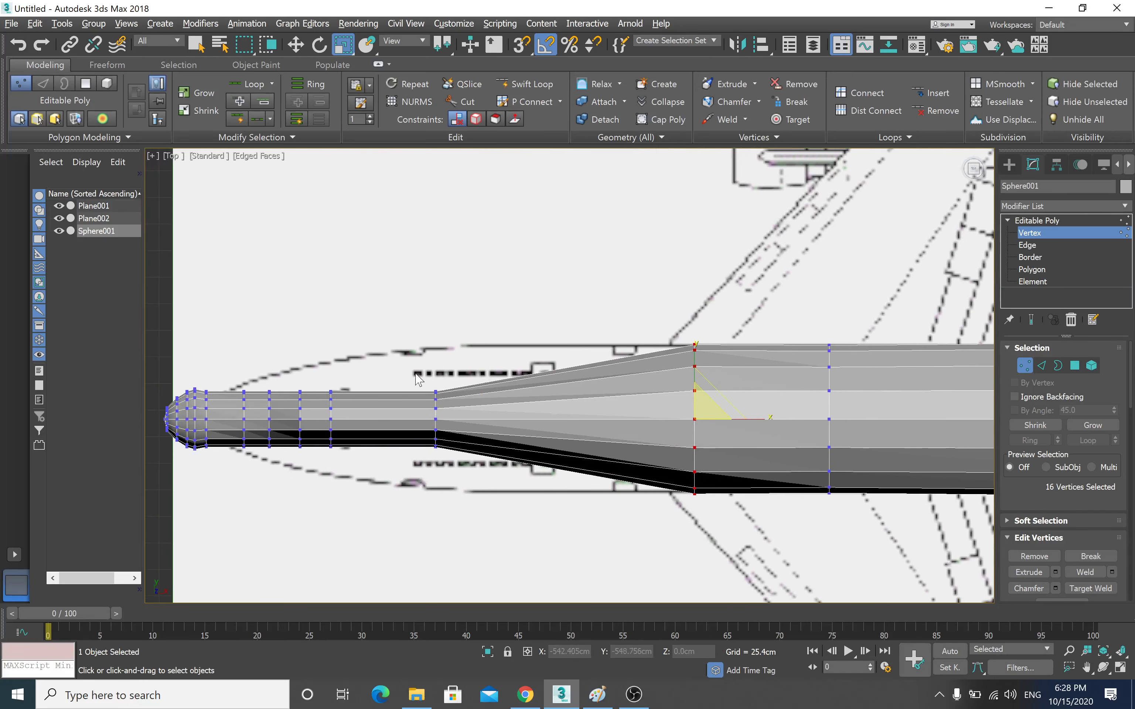
pyautogui.moveTo(420, 380); pyautogui.dragTo(448, 457)
pyautogui.moveTo(436, 355); pyautogui.dragTo(436, 321)
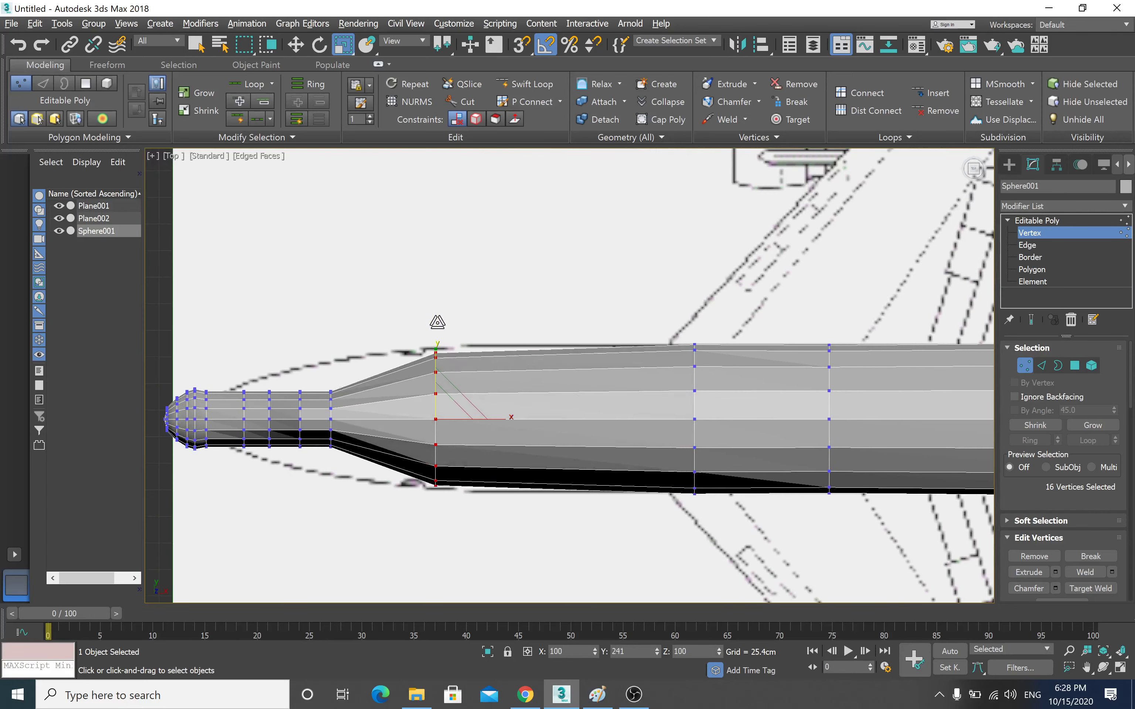
# - Widen the successive rings nearest the nose so the taper eases gradually
pyautogui.moveTo(412, 414); pyautogui.dragTo(625, 395, button='middle')
pyautogui.scroll(2, 588, 424)
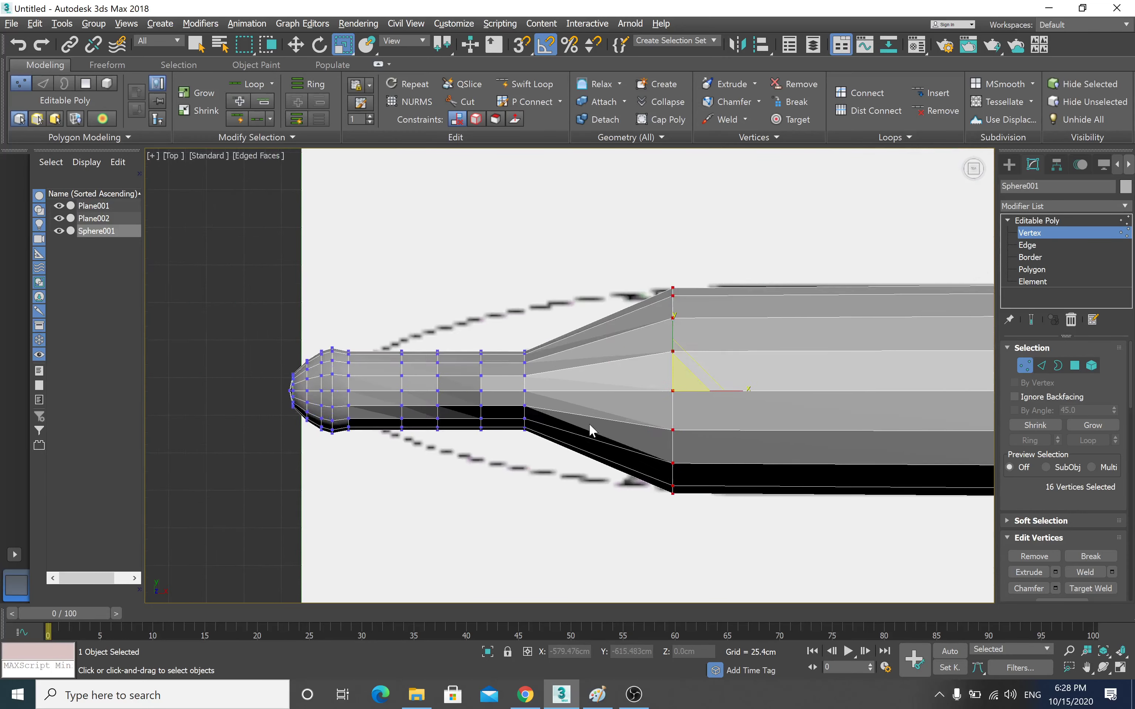
pyautogui.scroll(2, 588, 424)
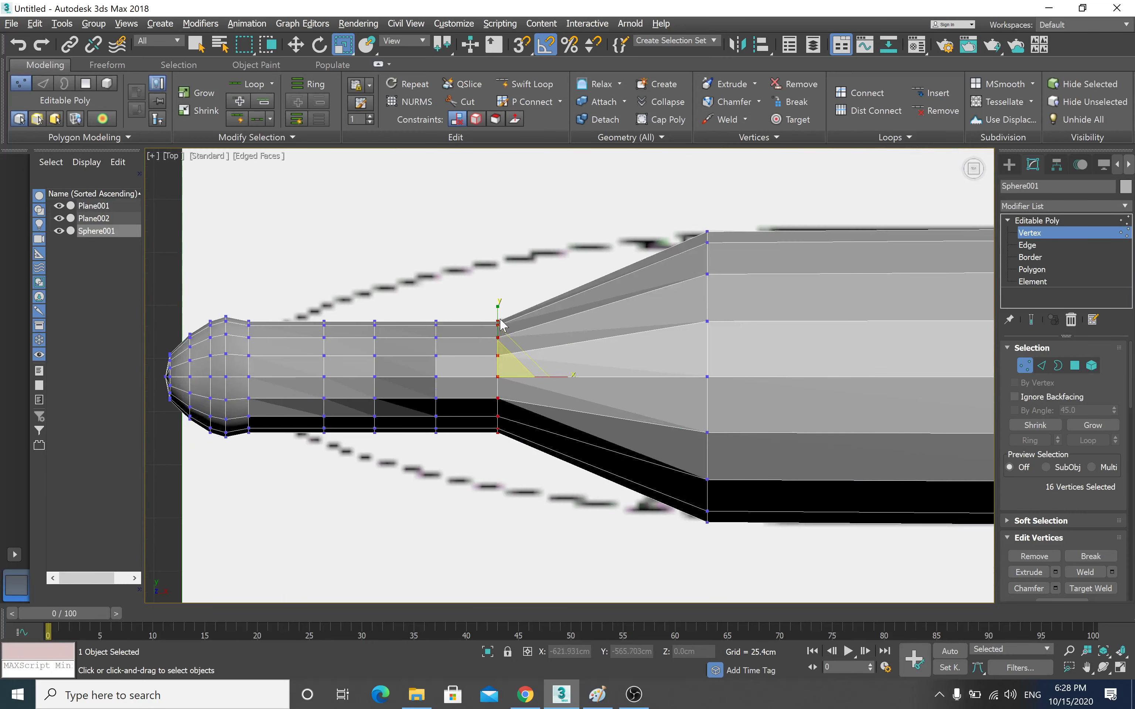
pyautogui.moveTo(499, 328); pyautogui.dragTo(501, 277)
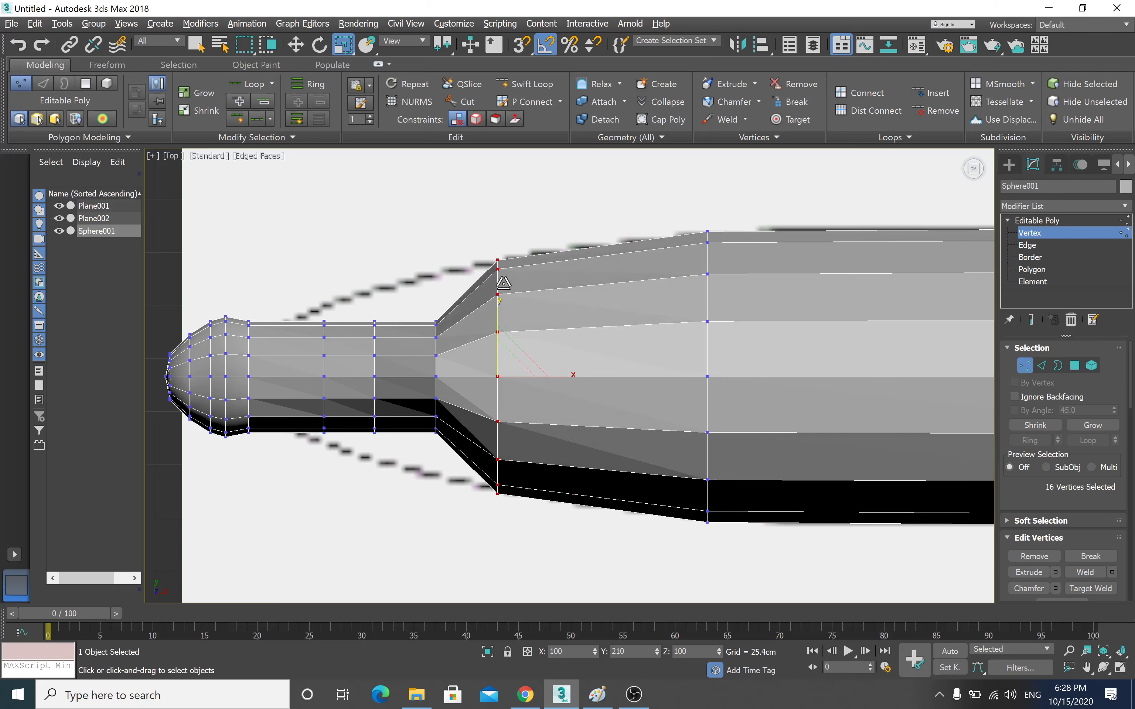
pyautogui.moveTo(449, 451); pyautogui.dragTo(449, 452)
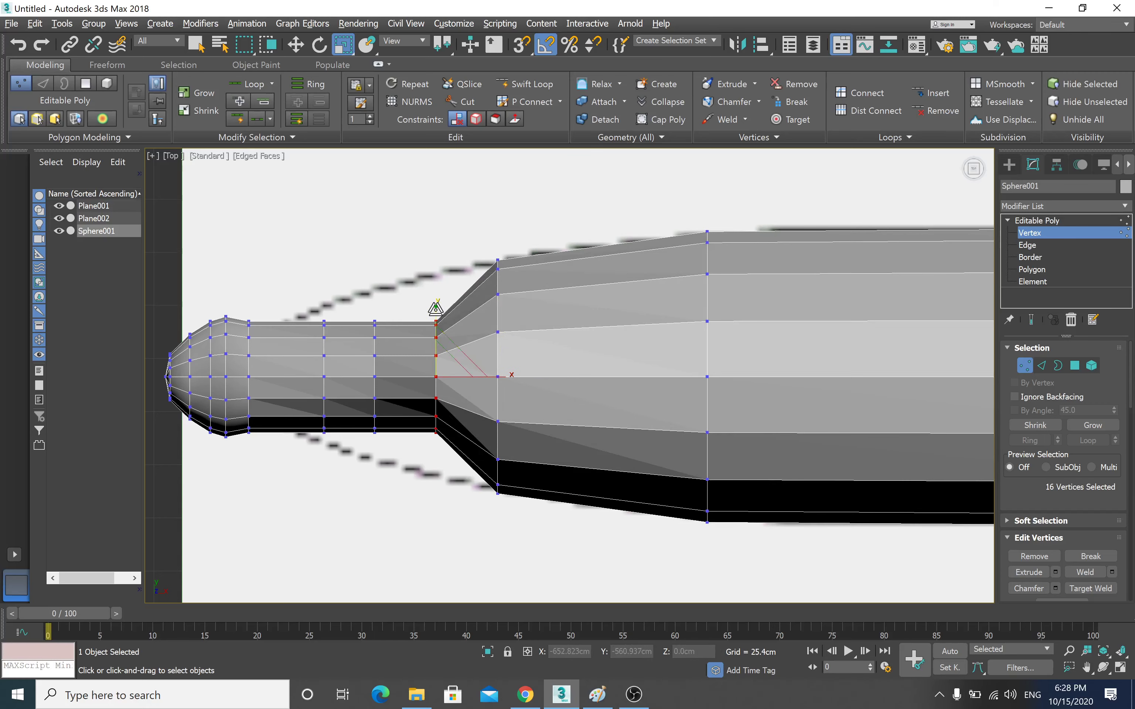
pyautogui.moveTo(438, 314); pyautogui.dragTo(400, 292)
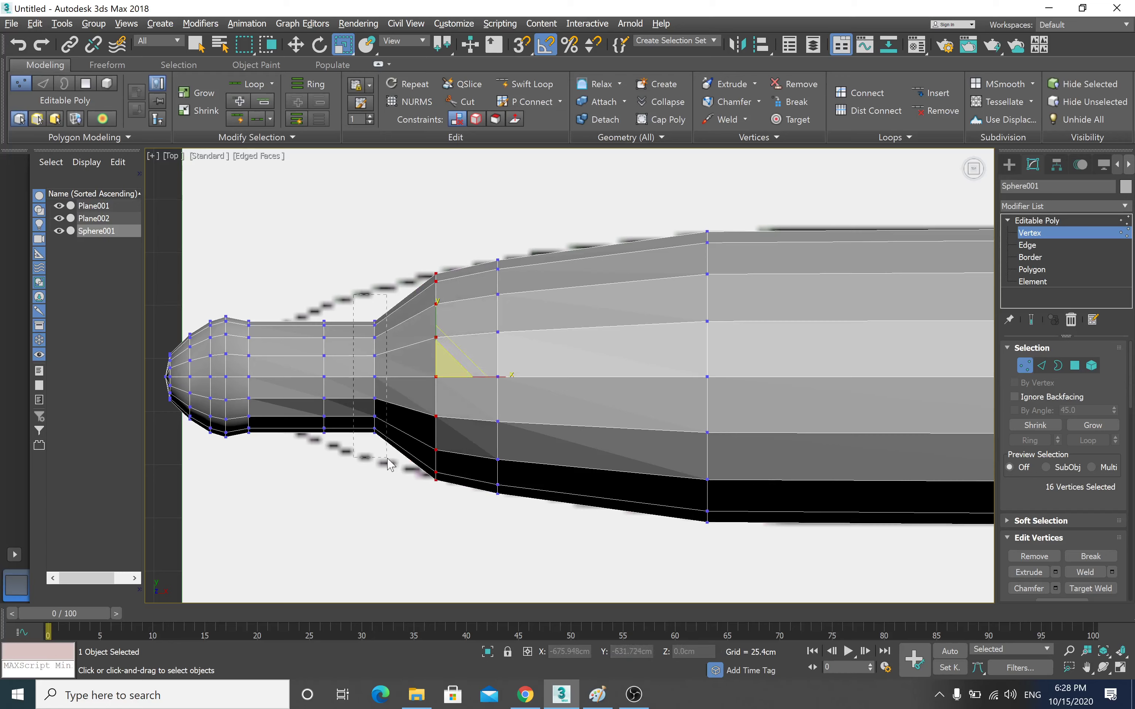
pyautogui.moveTo(388, 465); pyautogui.dragTo(390, 465)
pyautogui.moveTo(378, 333)
pyautogui.mouseDown()
pyautogui.moveTo(376, 297)
pyautogui.moveTo(338, 314)
pyautogui.moveTo(344, 483)
pyautogui.mouseUp()
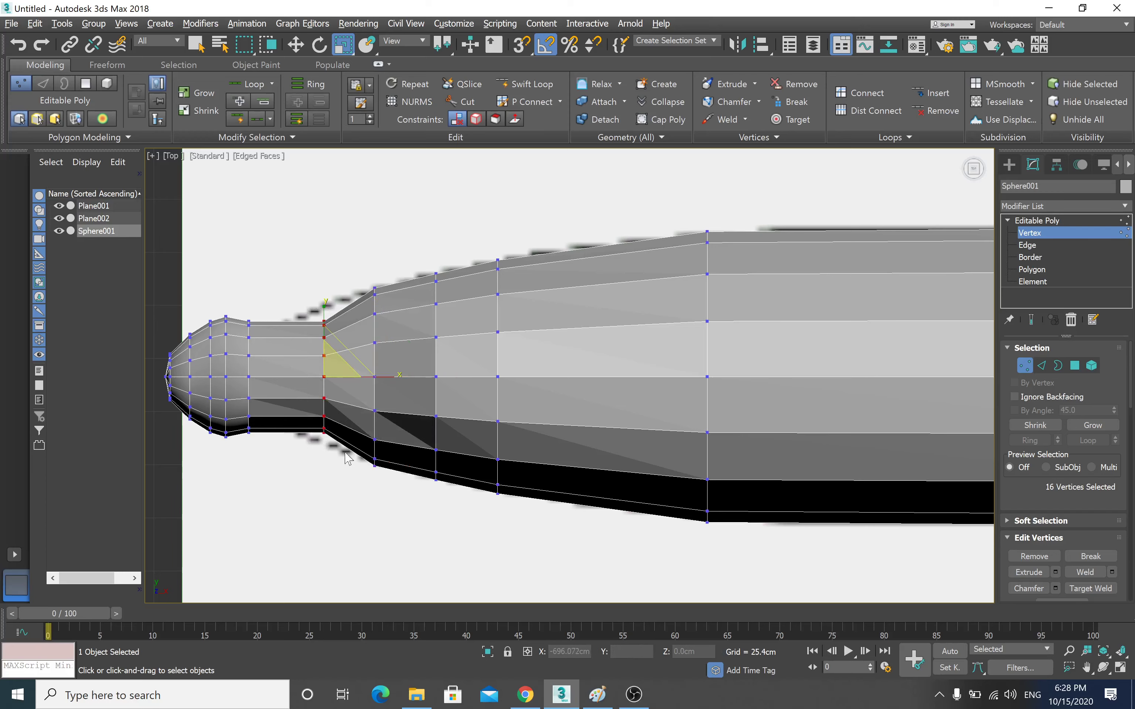
pyautogui.moveTo(326, 306); pyautogui.dragTo(319, 333)
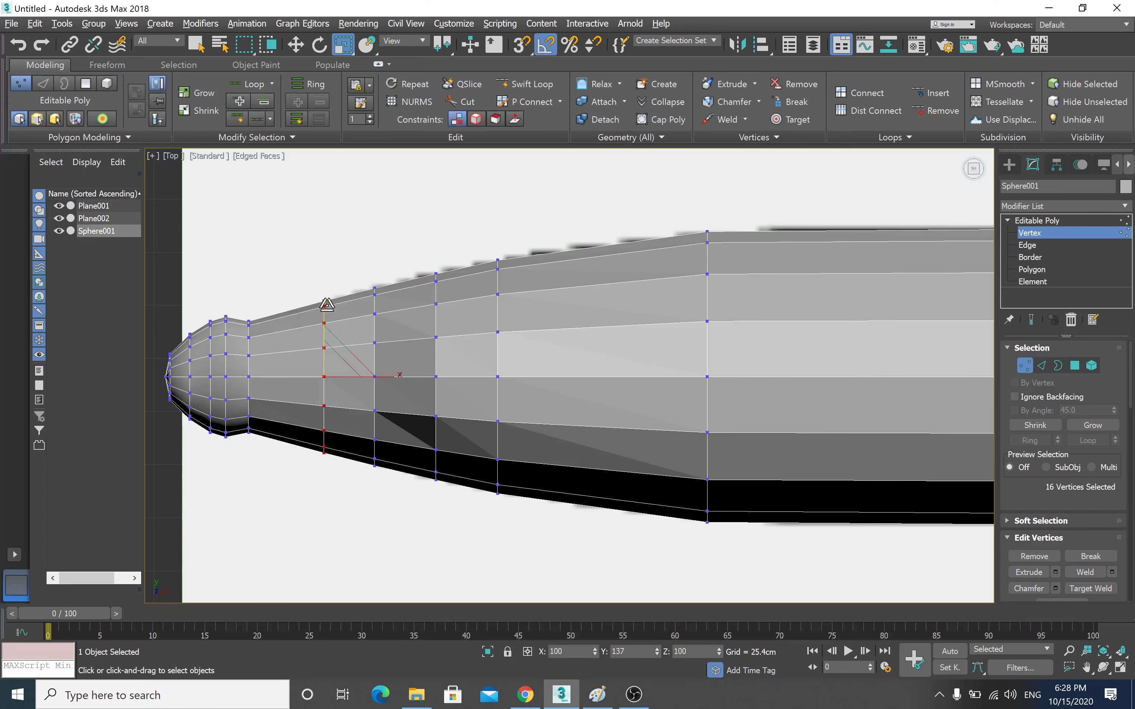
# - Exit vertex editing and zoom out to show the whole airplane drawing
pyautogui.moveTo(318, 333)
pyautogui.mouseDown(button='middle')
pyautogui.moveTo(347, 371)
pyautogui.moveTo(430, 386)
pyautogui.mouseUp(button='middle')
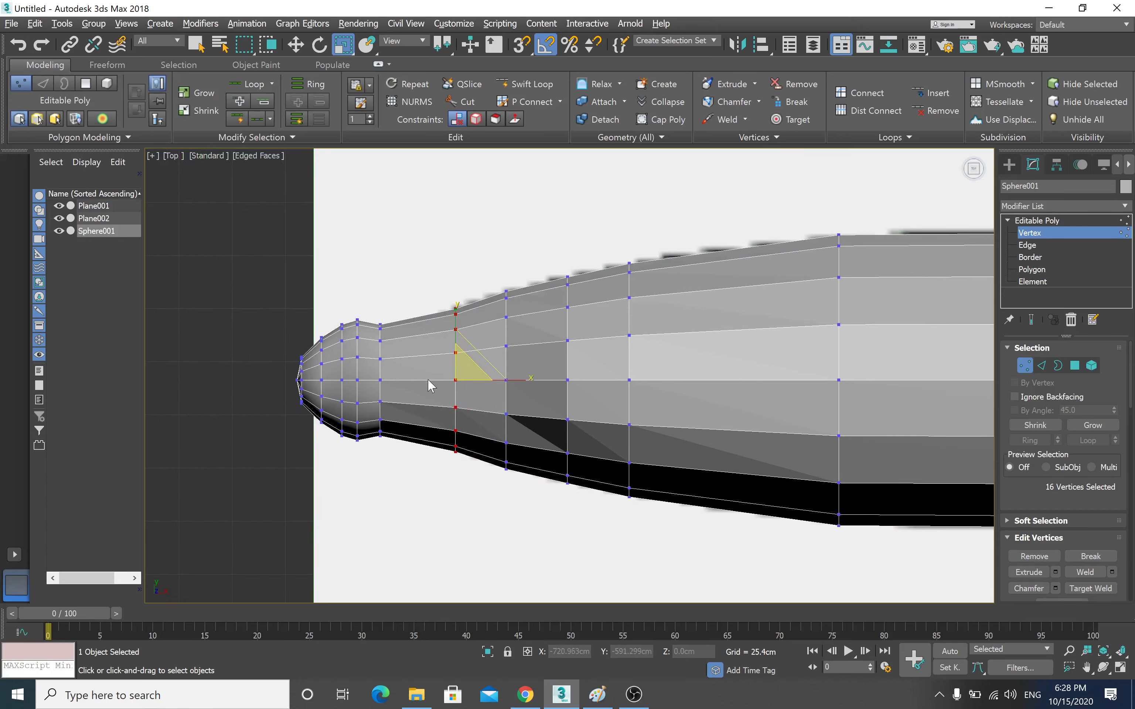
pyautogui.click(1037, 221)
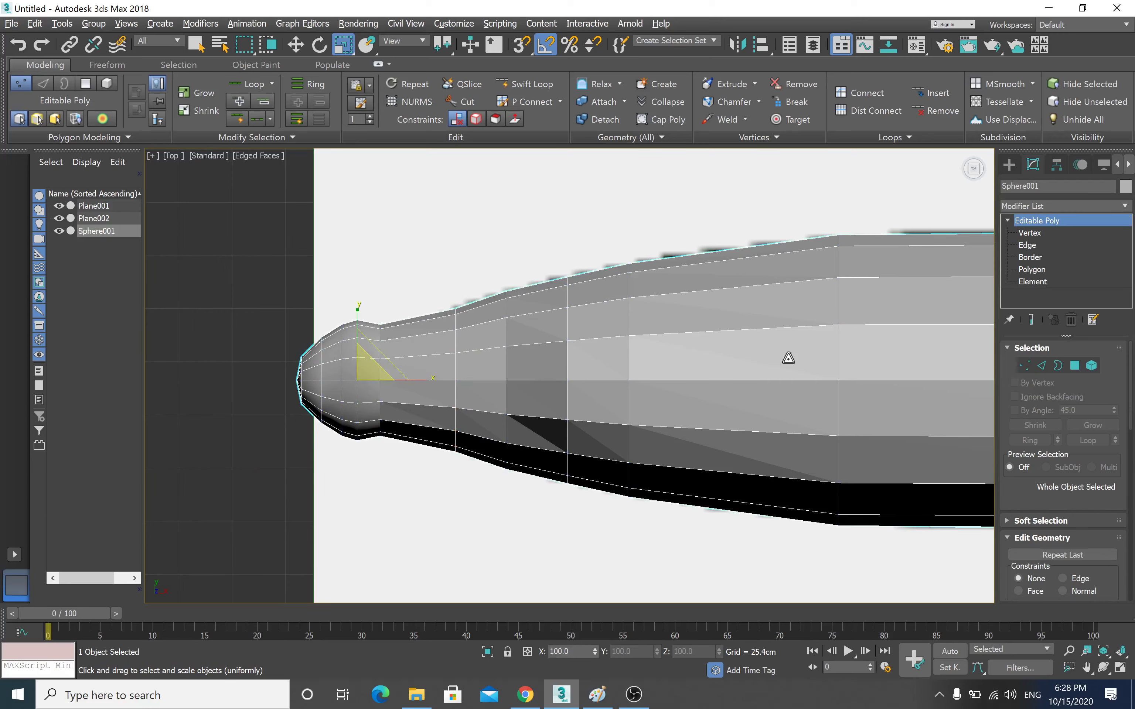
pyautogui.scroll(-2, 691, 423)
pyautogui.scroll(-4, 727, 400)
pyautogui.moveTo(727, 400)
pyautogui.mouseDown(button='middle')
pyautogui.moveTo(396, 415)
pyautogui.moveTo(218, 401)
pyautogui.mouseUp(button='middle')
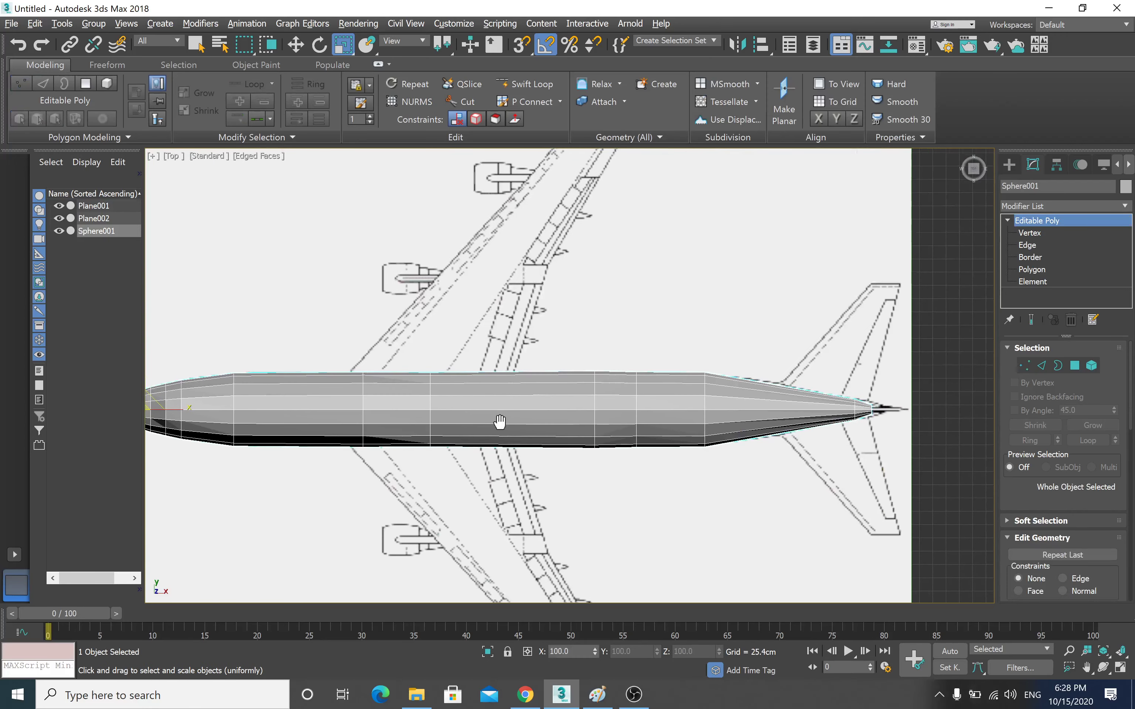
# - Maximize the Perspective view and orbit to a low side view of the fuselage
pyautogui.hotkey('alt', 'w')
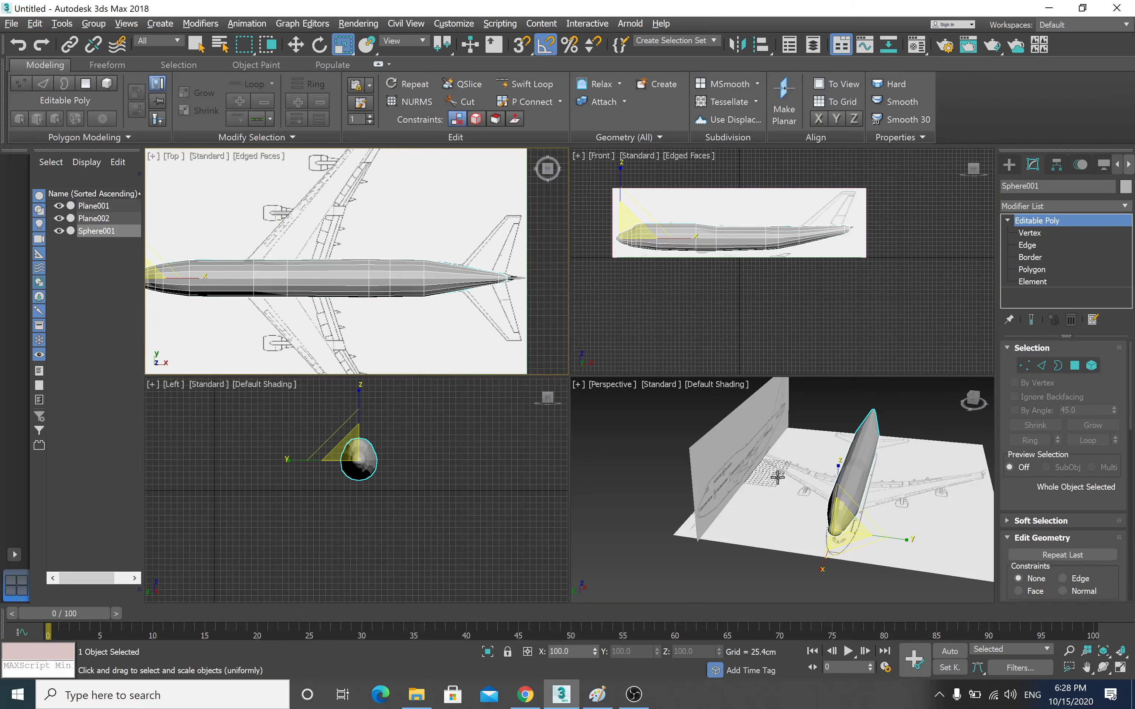
pyautogui.hotkey('alt', 'w')
pyautogui.moveTo(727, 486)
pyautogui.keyDown('alt'); pyautogui.mouseDown(button='middle')
pyautogui.moveTo(697, 471)
pyautogui.moveTo(623, 474)
pyautogui.mouseUp(button='middle'); pyautogui.keyUp('alt')
pyautogui.scroll(-5, 645, 469)
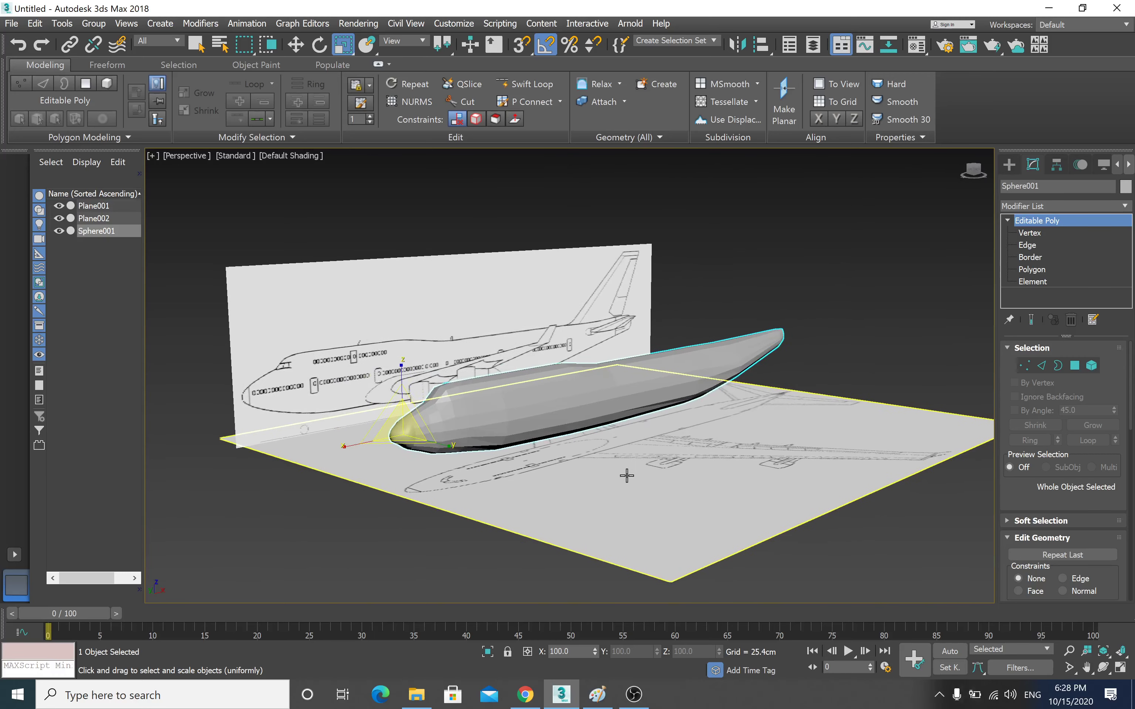
pyautogui.click(935, 240)
# - Zoom in, reselect the Sphere001 fuselage and bring up the Modifier List
pyautogui.scroll(2, 477, 446)
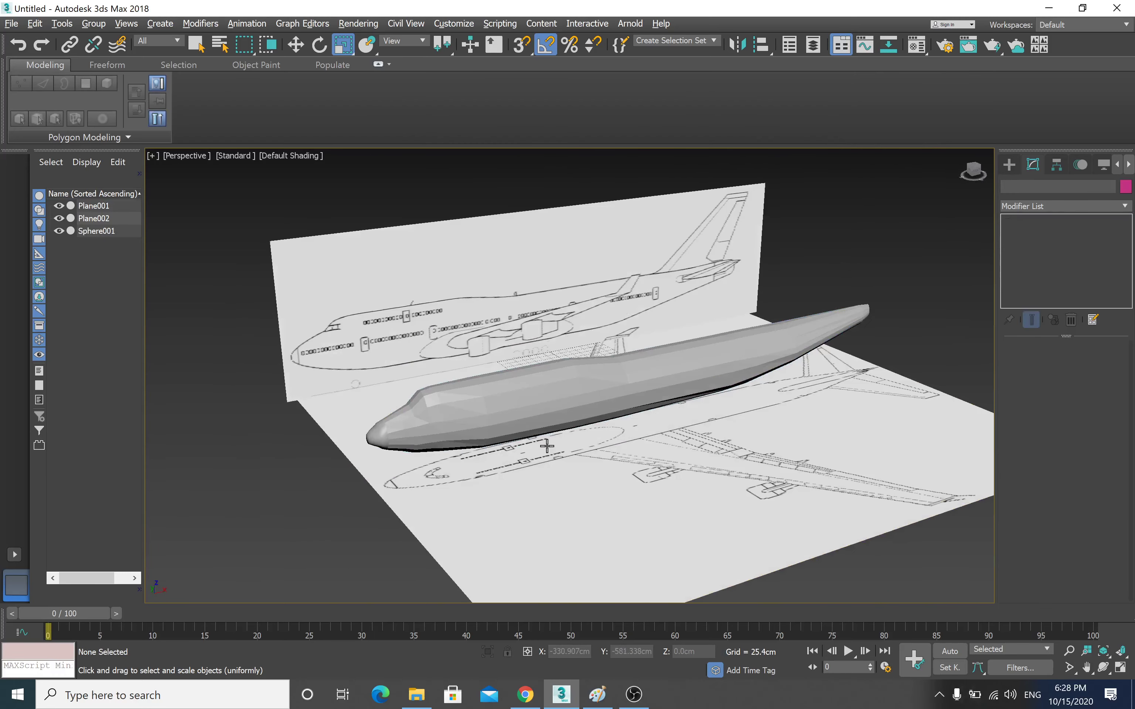
pyautogui.scroll(2, 477, 445)
pyautogui.scroll(2, 476, 446)
pyautogui.click(465, 376)
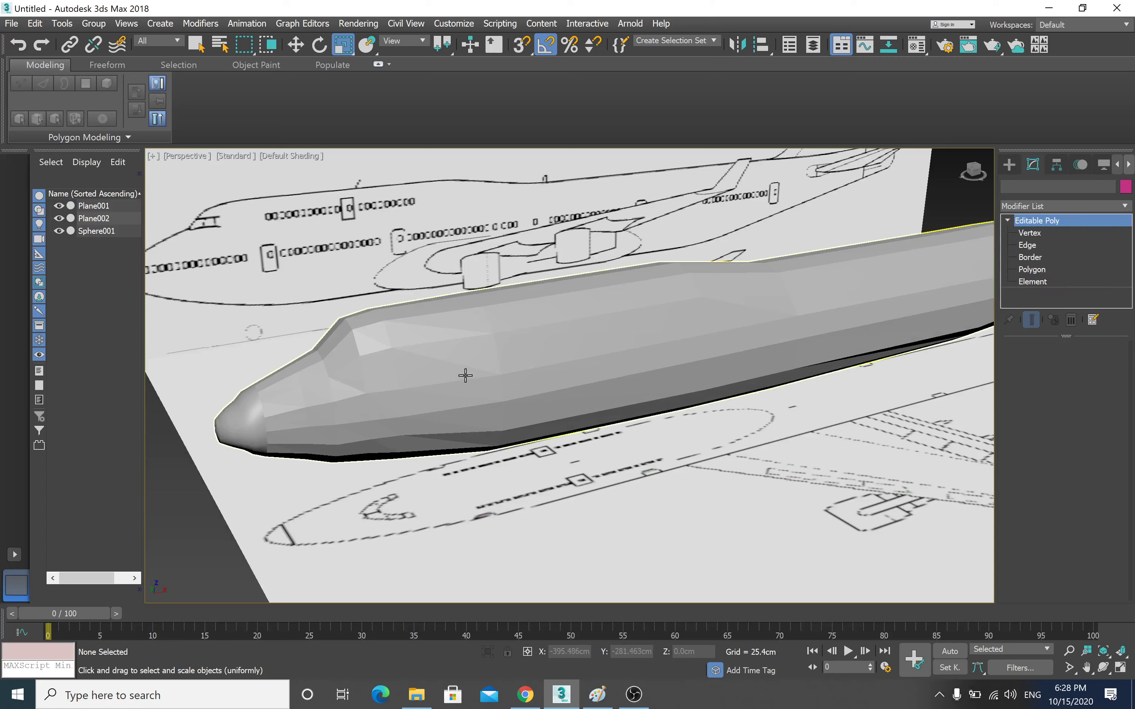
pyautogui.click(1121, 207)
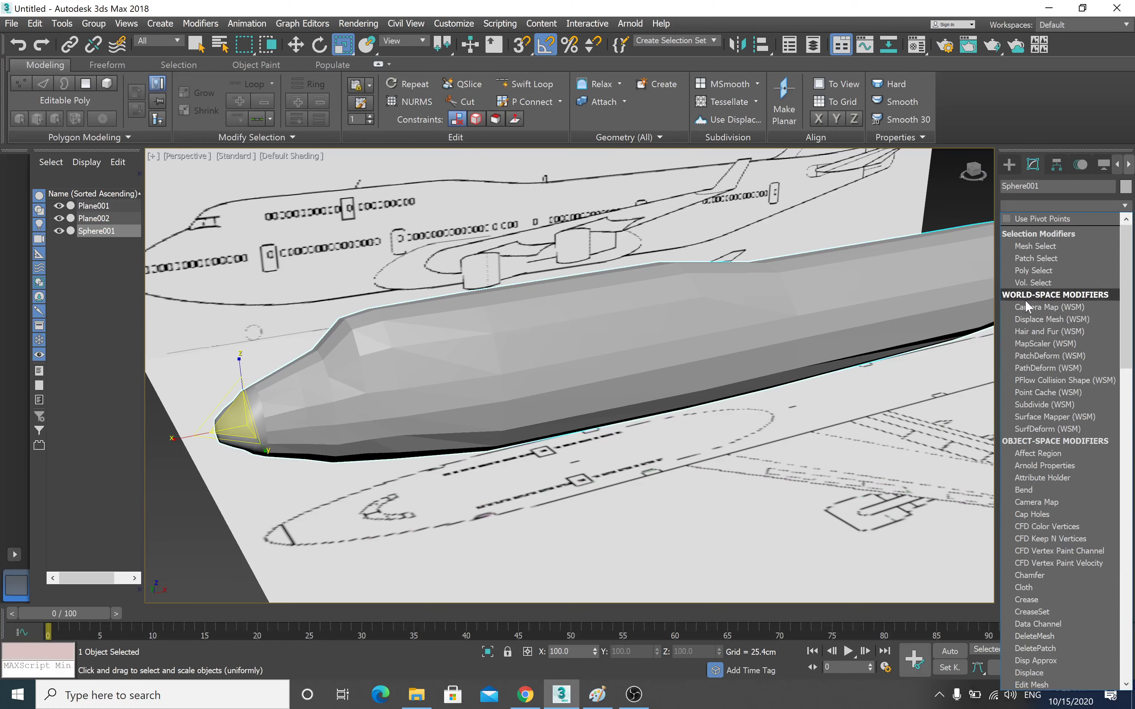
# - Add a TurboSmooth modifier to the fuselage with its display toggled off
pyautogui.scroll(-10, 1025, 299)
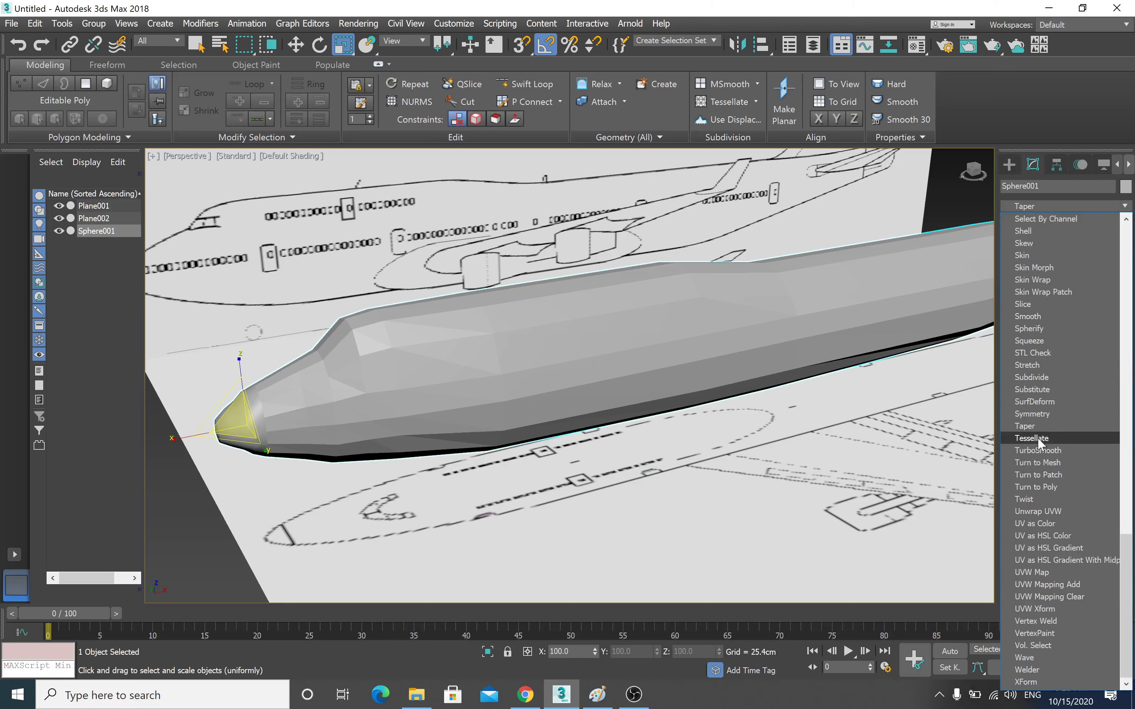
pyautogui.click(1038, 450)
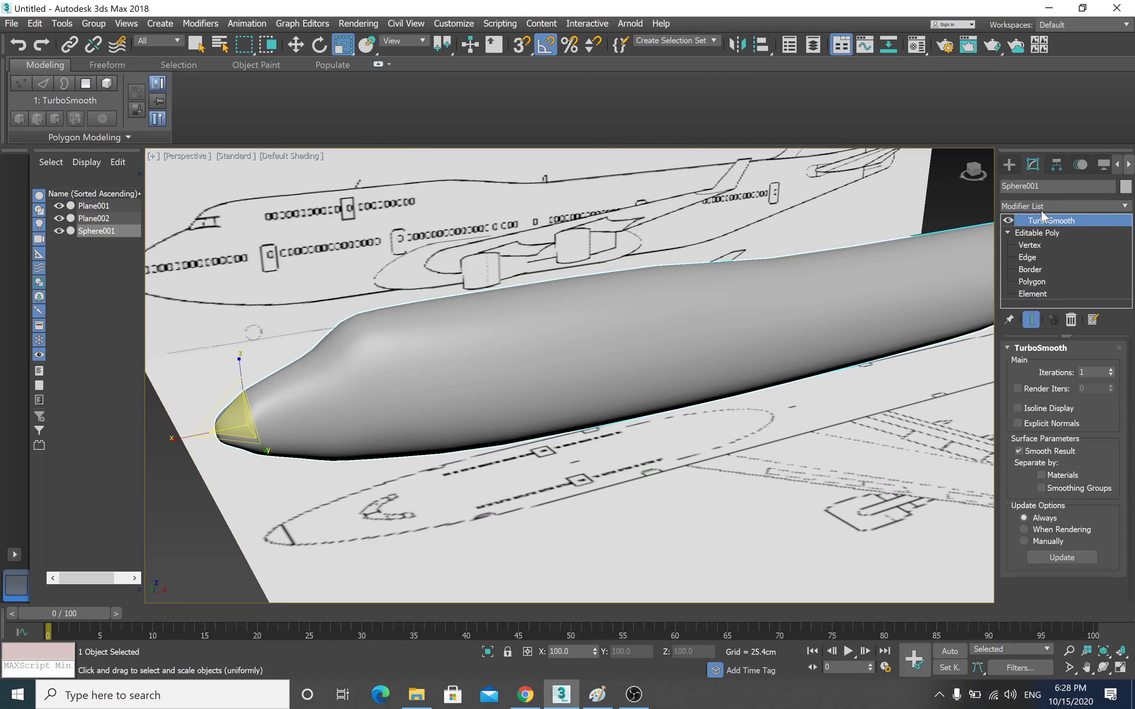
pyautogui.click(1008, 220)
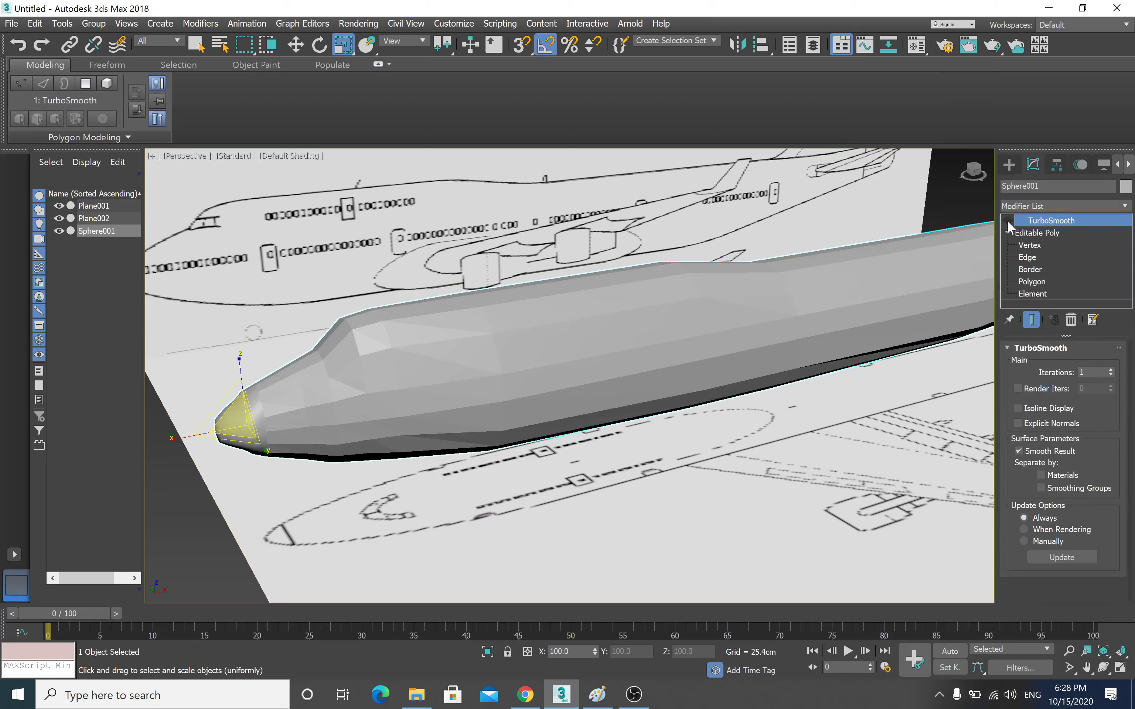
pyautogui.click(1005, 218)
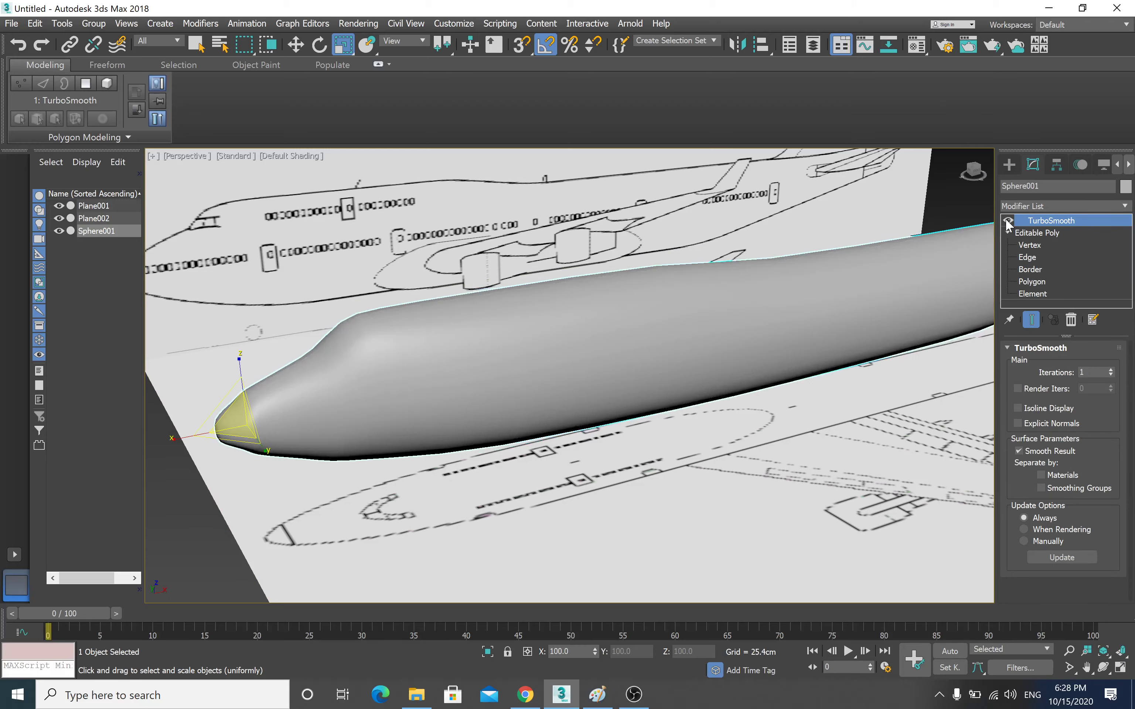
# - Orbit and pan the Perspective view to look down on the fuselage, then reselect it
pyautogui.click(962, 202)
pyautogui.scroll(-5, 744, 302)
pyautogui.scroll(-3, 678, 342)
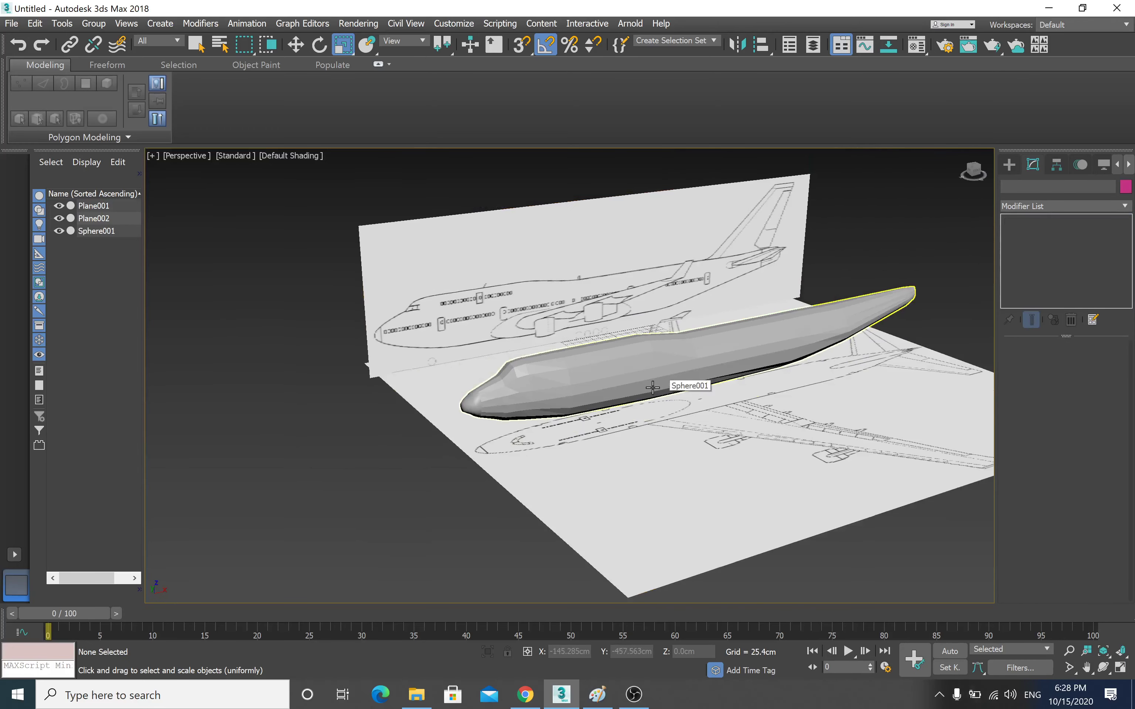
pyautogui.scroll(1, 648, 389)
pyautogui.scroll(2, 647, 390)
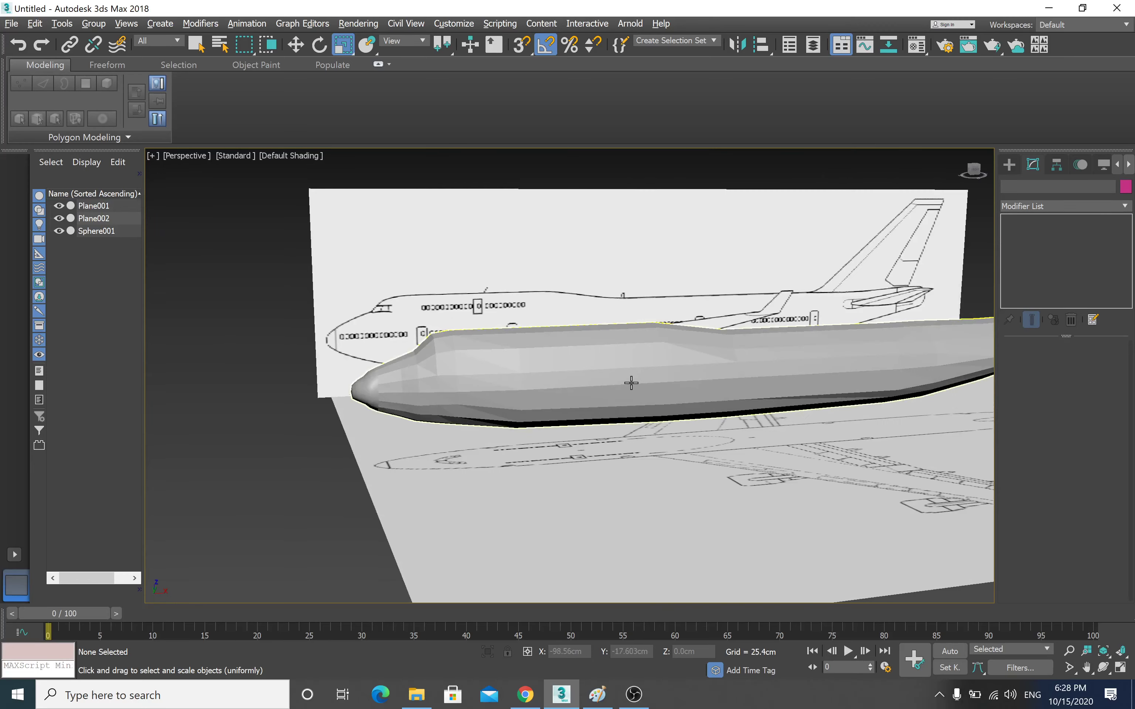
pyautogui.scroll(-1, 650, 384)
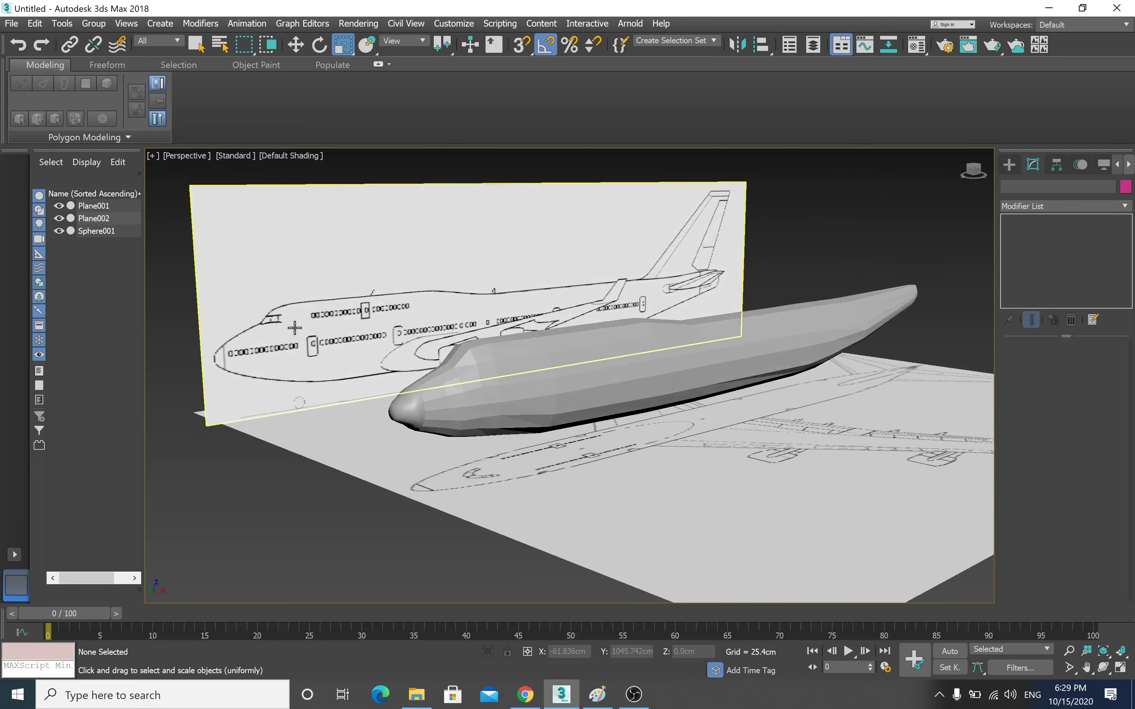
pyautogui.moveTo(601, 362)
pyautogui.keyDown('alt'); pyautogui.mouseDown(button='middle')
pyautogui.moveTo(546, 401)
pyautogui.moveTo(613, 398)
pyautogui.mouseUp(button='middle'); pyautogui.keyUp('alt')
pyautogui.moveTo(615, 395)
pyautogui.mouseDown(button='middle')
pyautogui.moveTo(582, 417)
pyautogui.moveTo(528, 405)
pyautogui.mouseUp(button='middle')
pyautogui.click(539, 379)
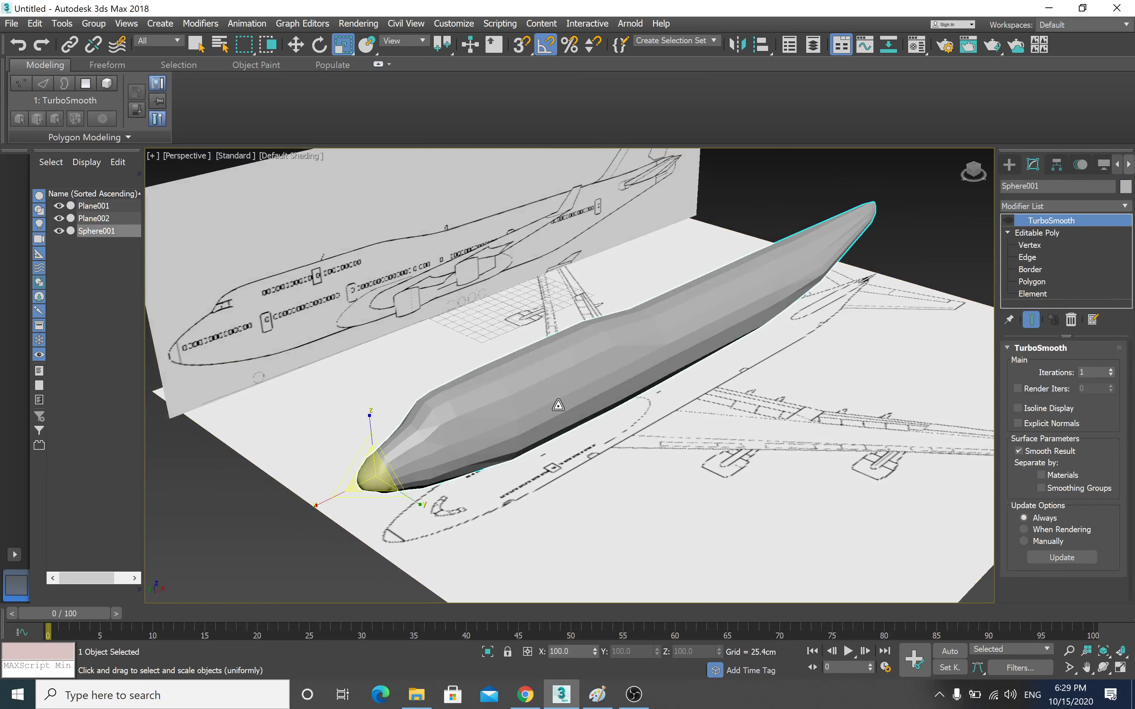
# - Set the Perspective viewport to Edged Faces to show the fuselage's polygon edges
pyautogui.click(280, 160)
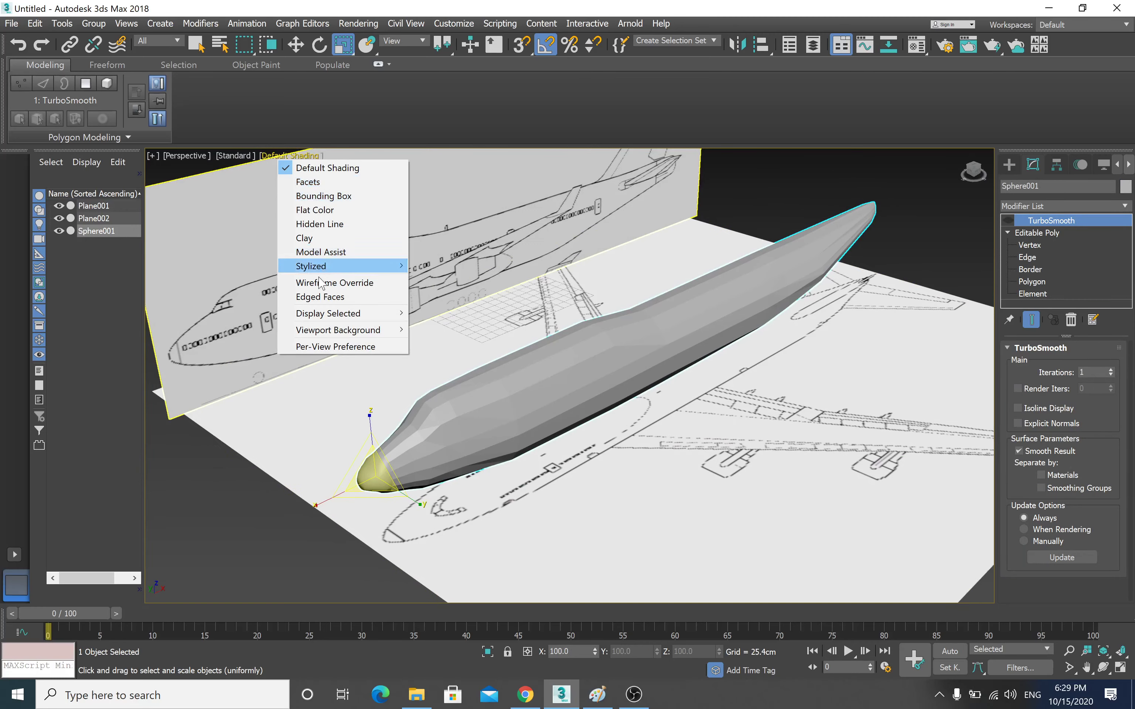
pyautogui.click(319, 303)
pyautogui.keyDown('alt'); pyautogui.moveTo(536, 394); pyautogui.dragTo(544, 378, button='middle'); pyautogui.keyUp('alt')
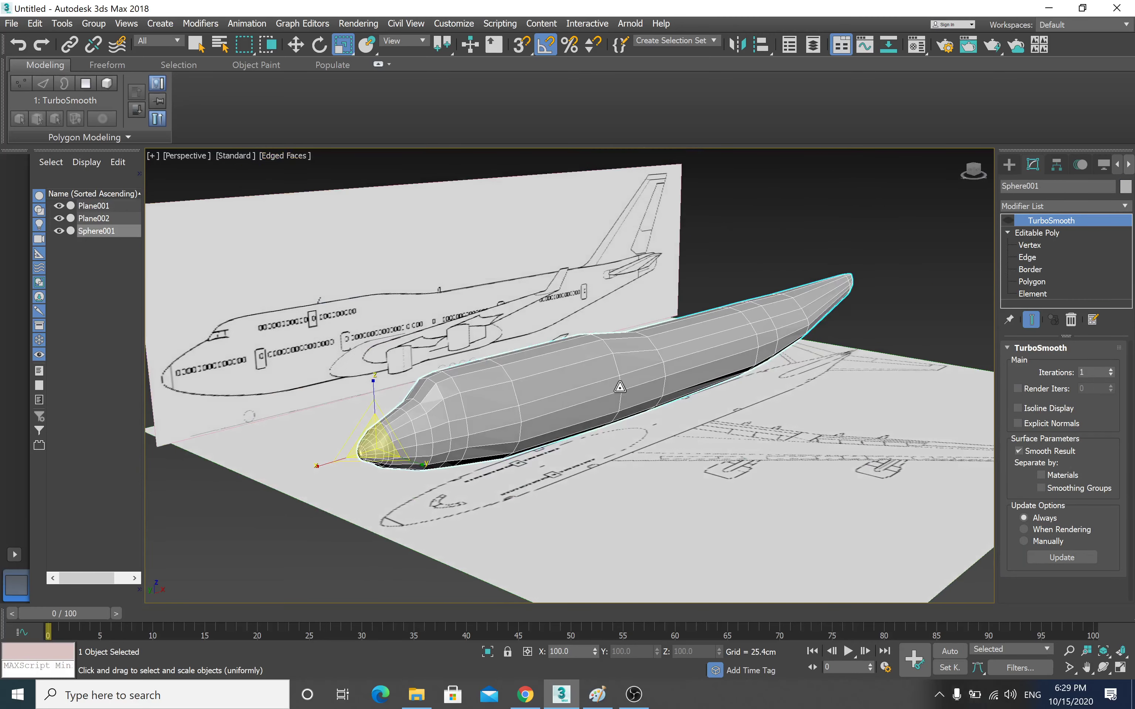
pyautogui.click(1013, 238)
pyautogui.click(859, 222)
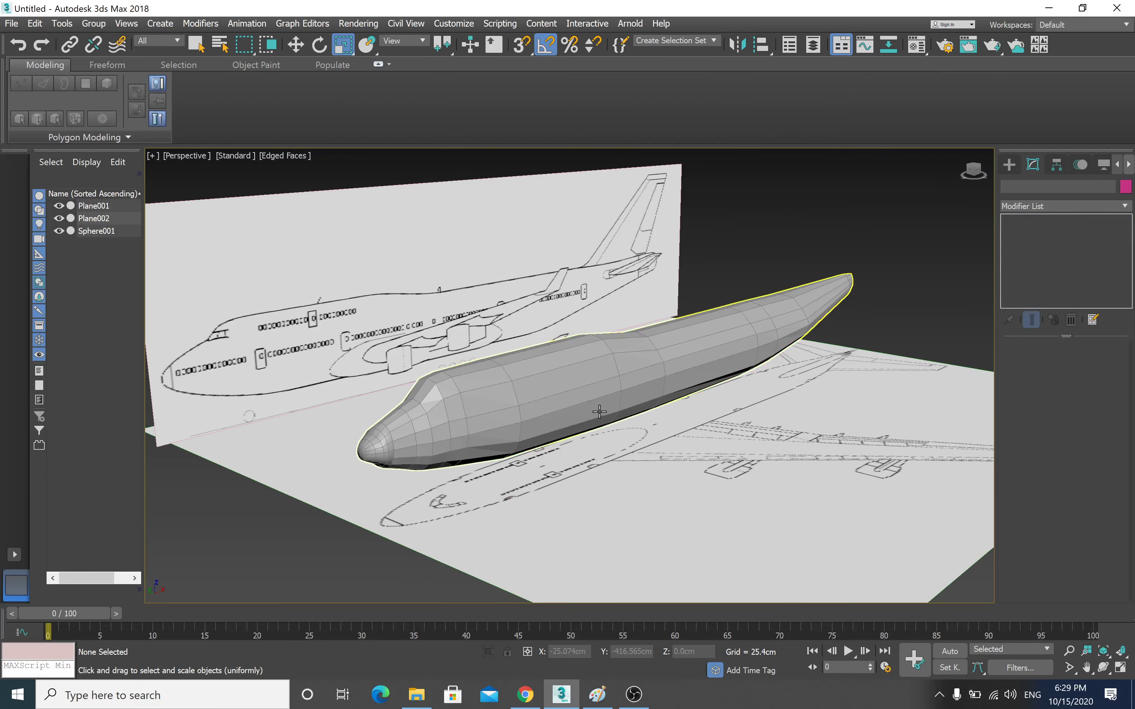
# - Maximize the Top view and recentre it on the airplane drawing
pyautogui.hotkey('alt', 'w')
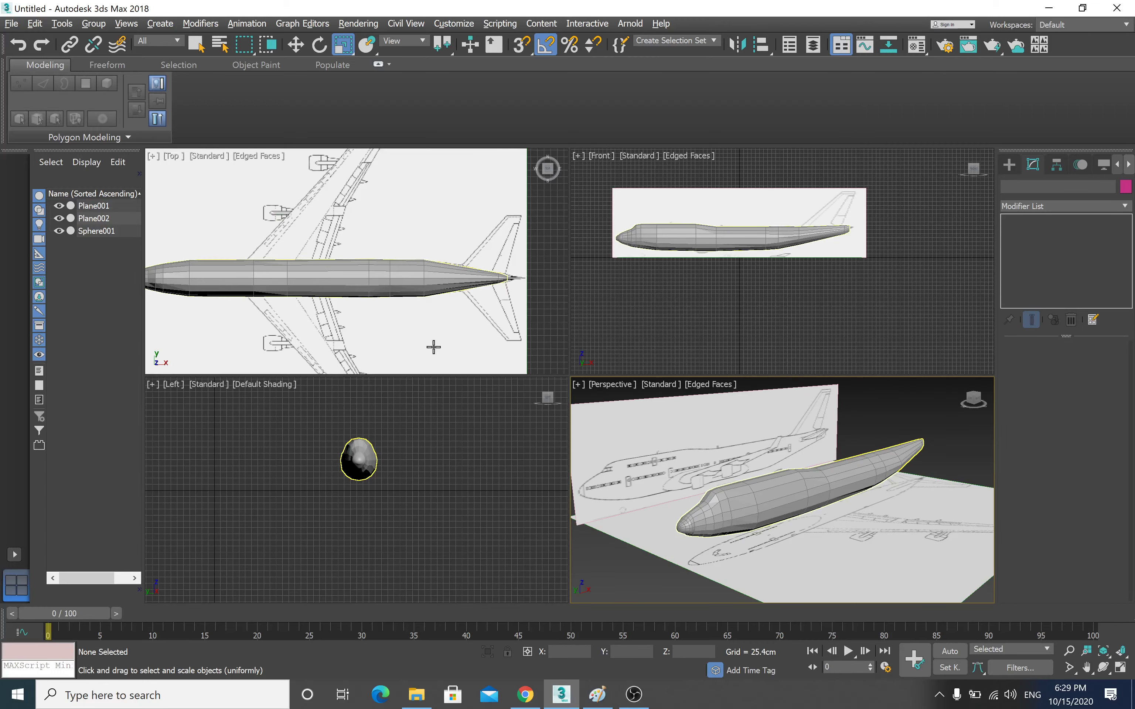
pyautogui.moveTo(451, 319); pyautogui.dragTo(456, 329, button='middle')
pyautogui.scroll(-3, 456, 329)
pyautogui.hotkey('alt', 'w')
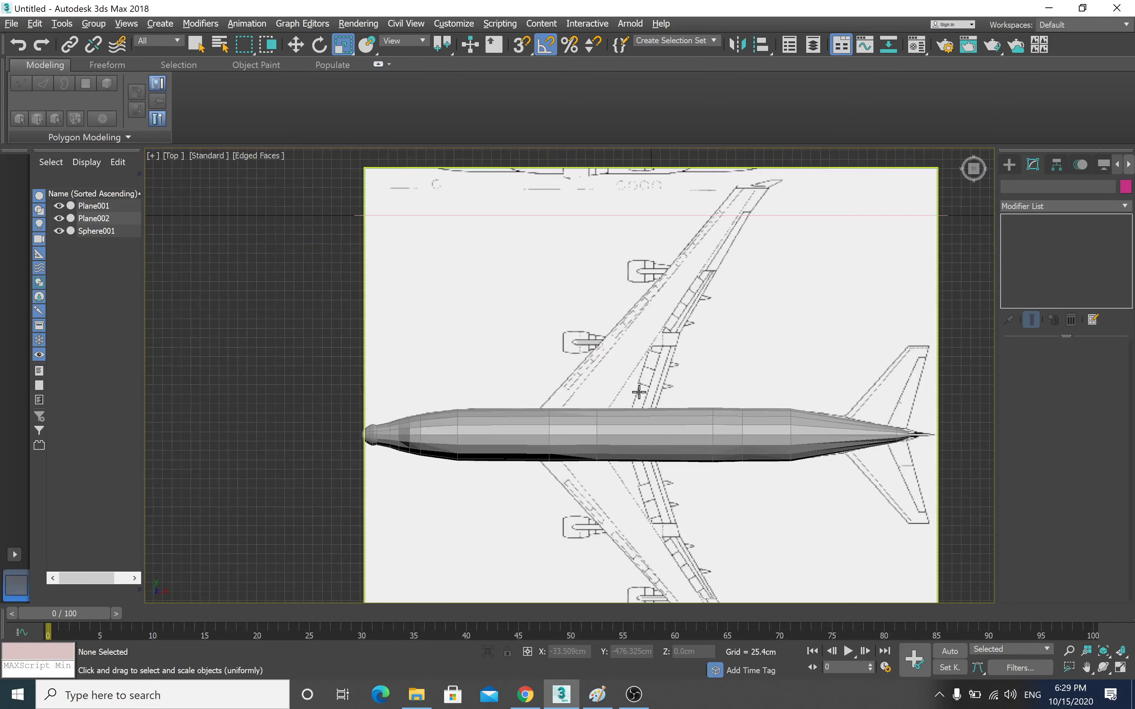
pyautogui.moveTo(634, 393); pyautogui.dragTo(453, 362, button='middle')
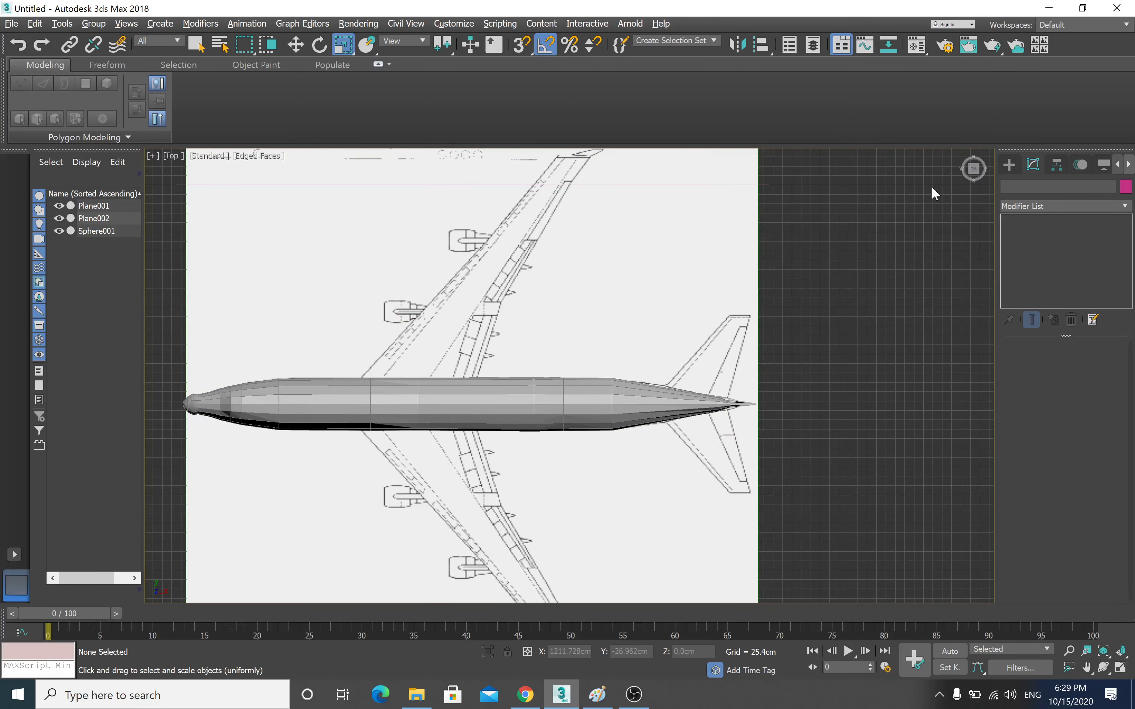
# - Create a plane, Plane003, drawn over the blueprint's upper wing
pyautogui.click(1009, 163)
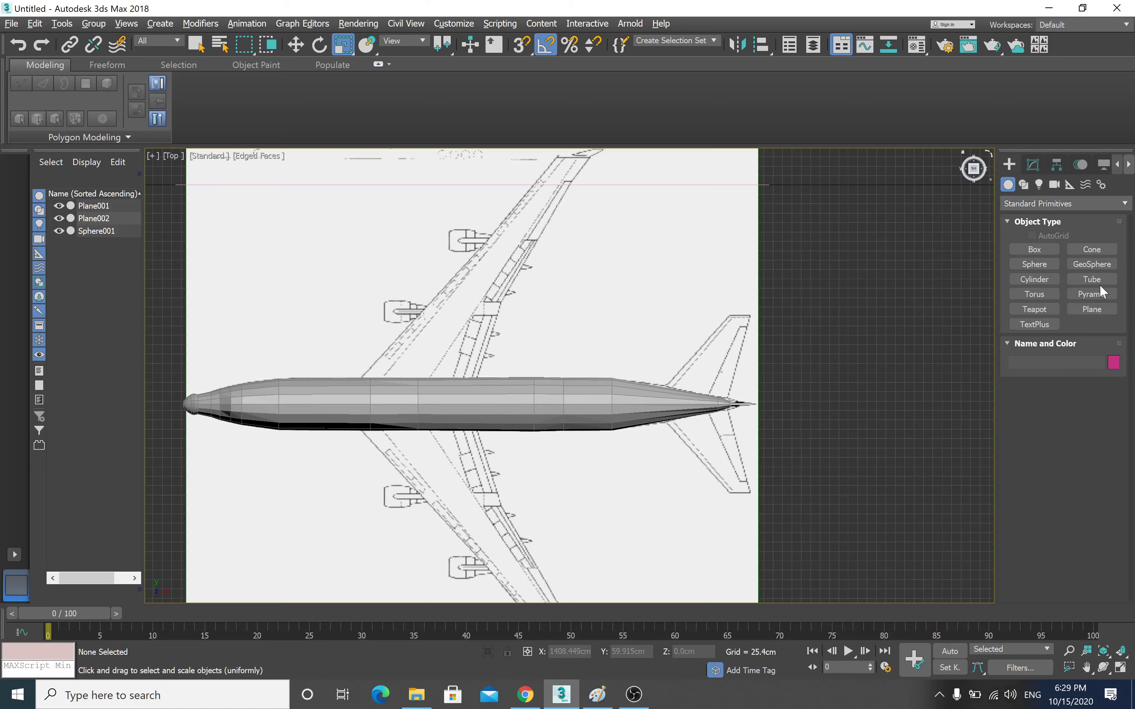
pyautogui.click(1090, 309)
pyautogui.scroll(-2, 393, 309)
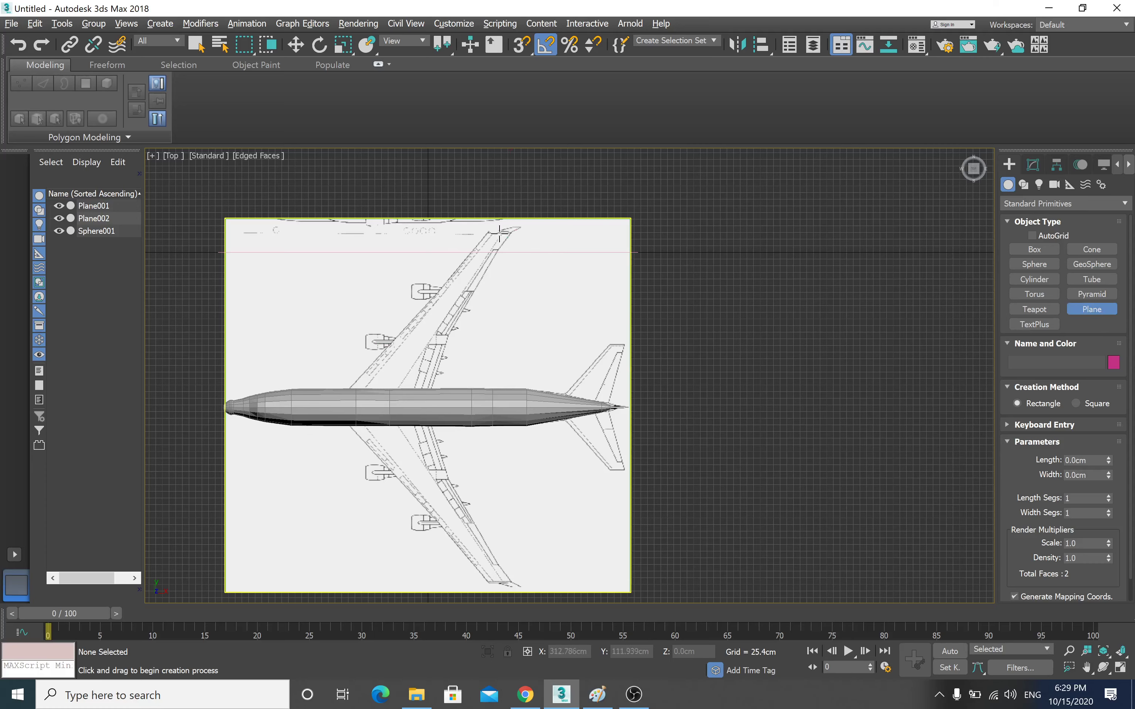
pyautogui.moveTo(510, 223); pyautogui.dragTo(339, 389)
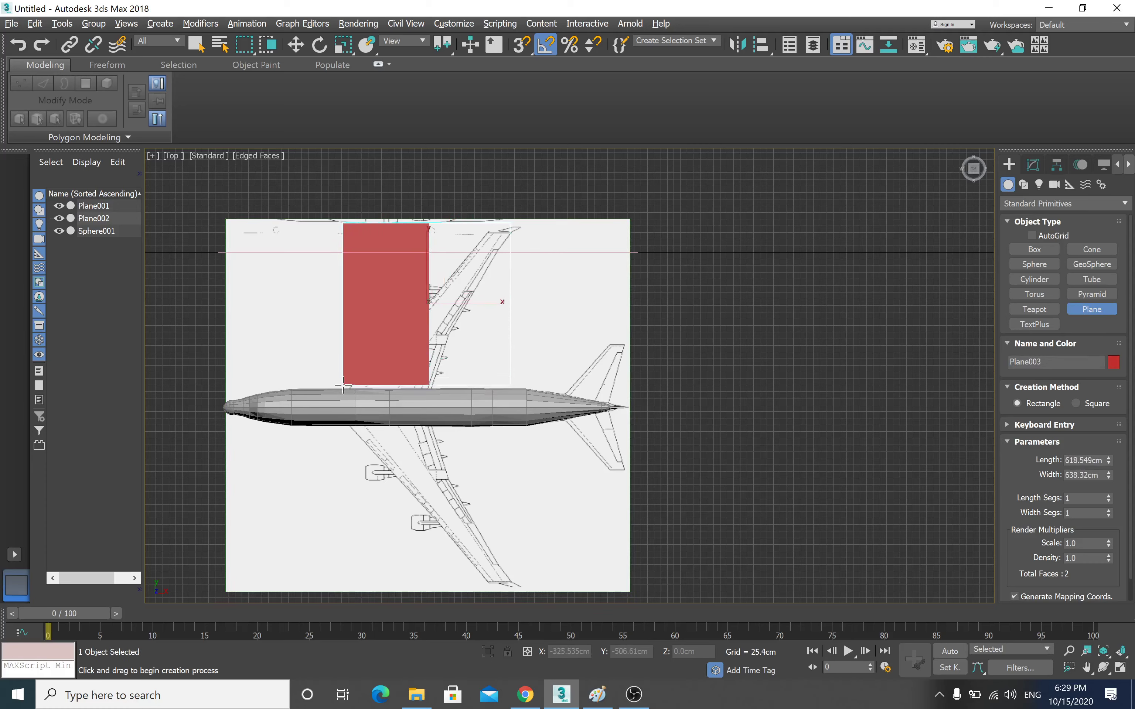
pyautogui.moveTo(339, 390); pyautogui.dragTo(344, 384)
# - Move the plane up and right over the wing in Top view, then lower it to fuselage height in Front view
pyautogui.click(302, 47)
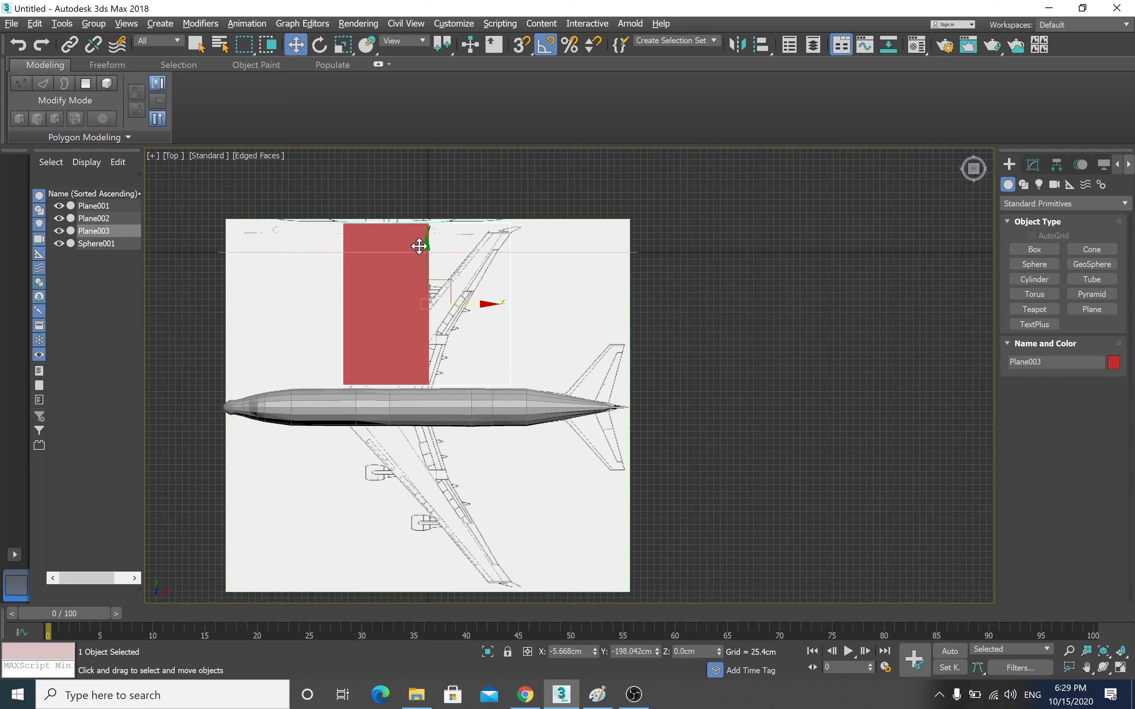
pyautogui.moveTo(425, 235)
pyautogui.mouseDown()
pyautogui.moveTo(427, 190)
pyautogui.moveTo(425, 262)
pyautogui.mouseUp()
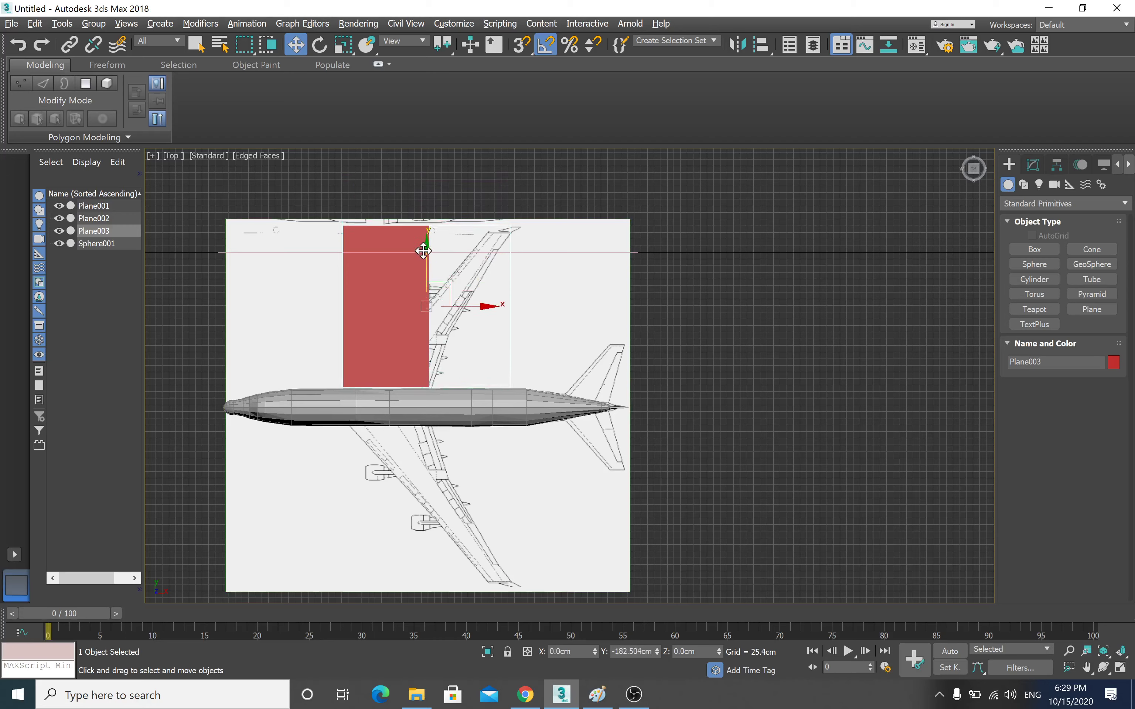
pyautogui.moveTo(480, 307); pyautogui.dragTo(483, 308)
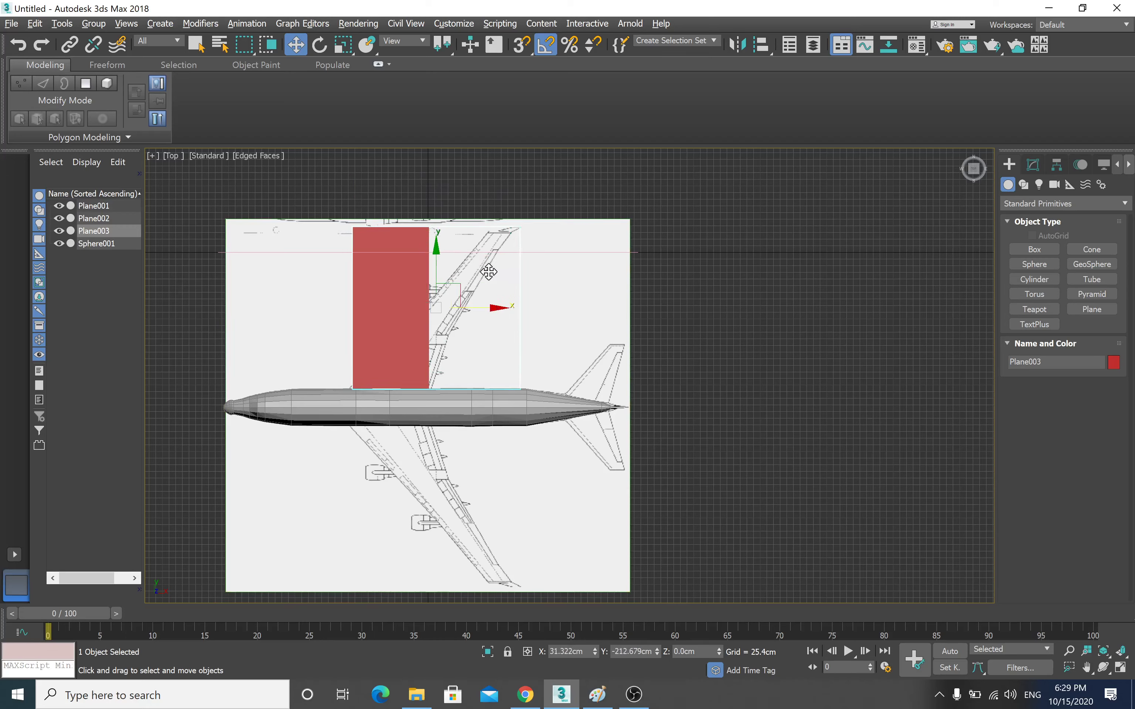
pyautogui.hotkey('alt', 'w')
pyautogui.rightClick(725, 295)
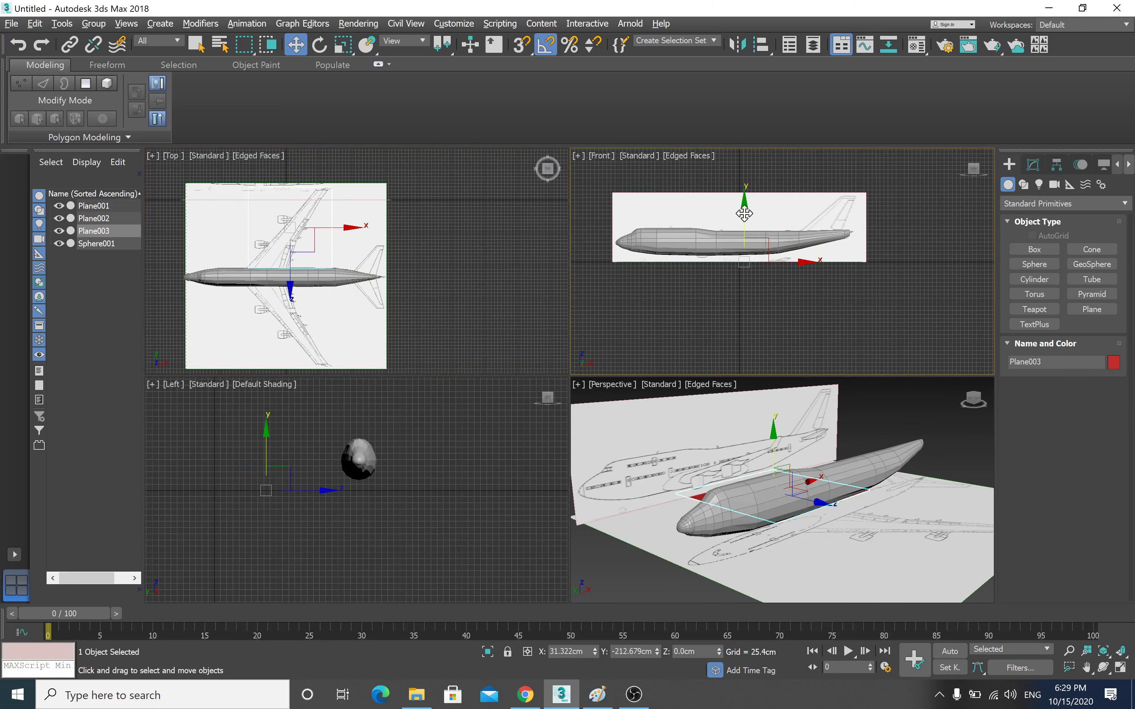
pyautogui.moveTo(745, 204); pyautogui.dragTo(744, 205)
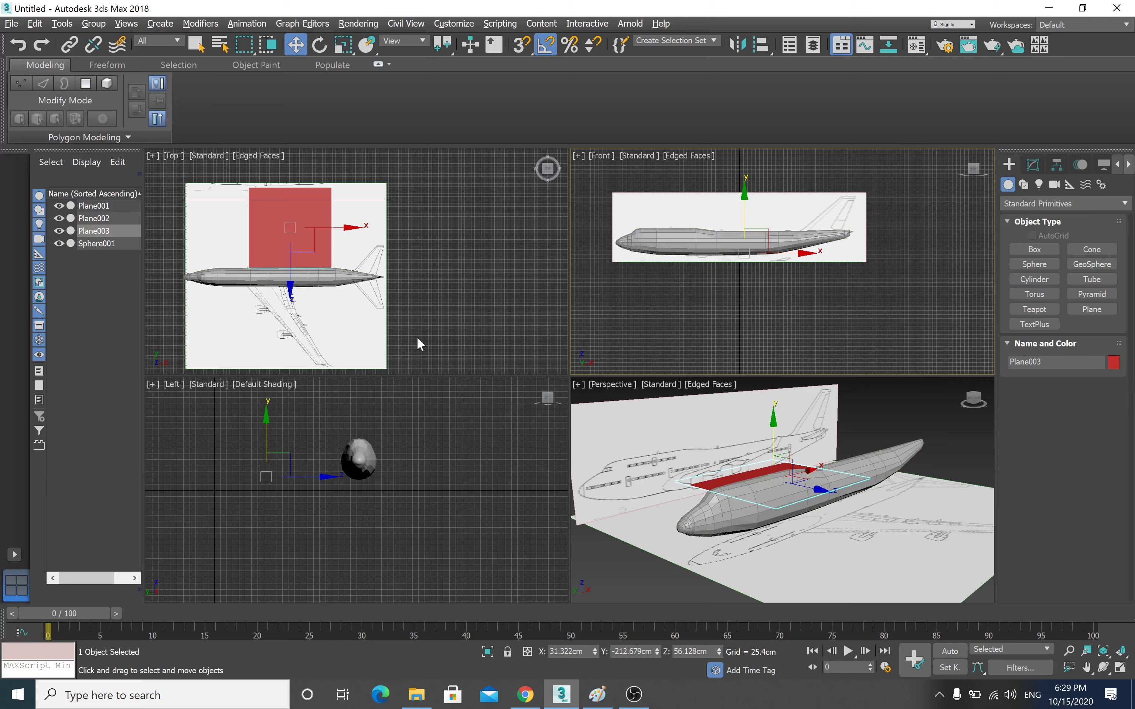
# - Maximize the Top view, reselect Plane003 and make it see-through with Alt+X
pyautogui.click(397, 271)
pyautogui.hotkey('alt', 'w')
pyautogui.click(418, 298)
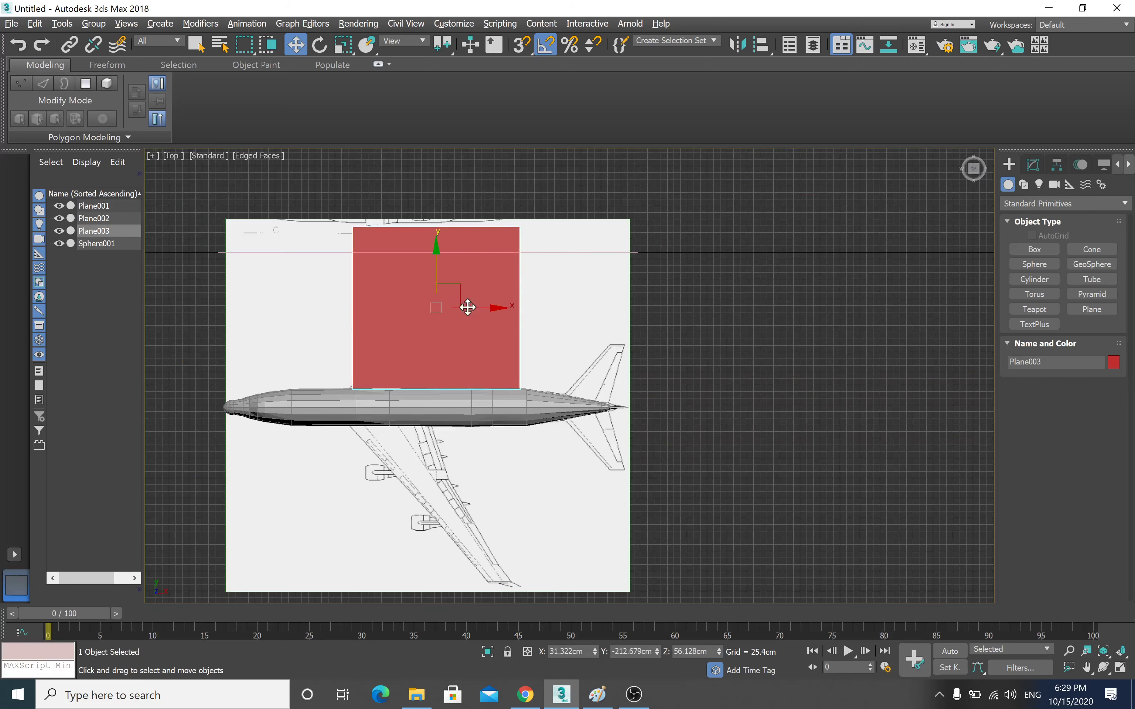
pyautogui.click(557, 253)
pyautogui.click(519, 269)
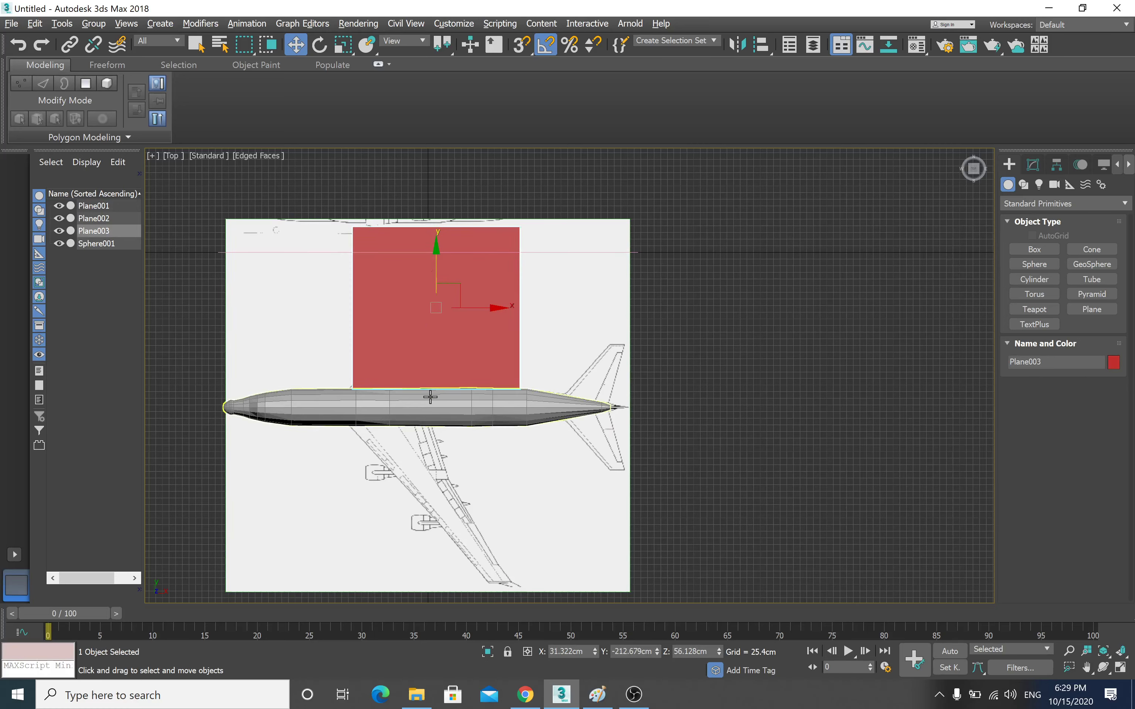
pyautogui.hotkey('alt', 'x')
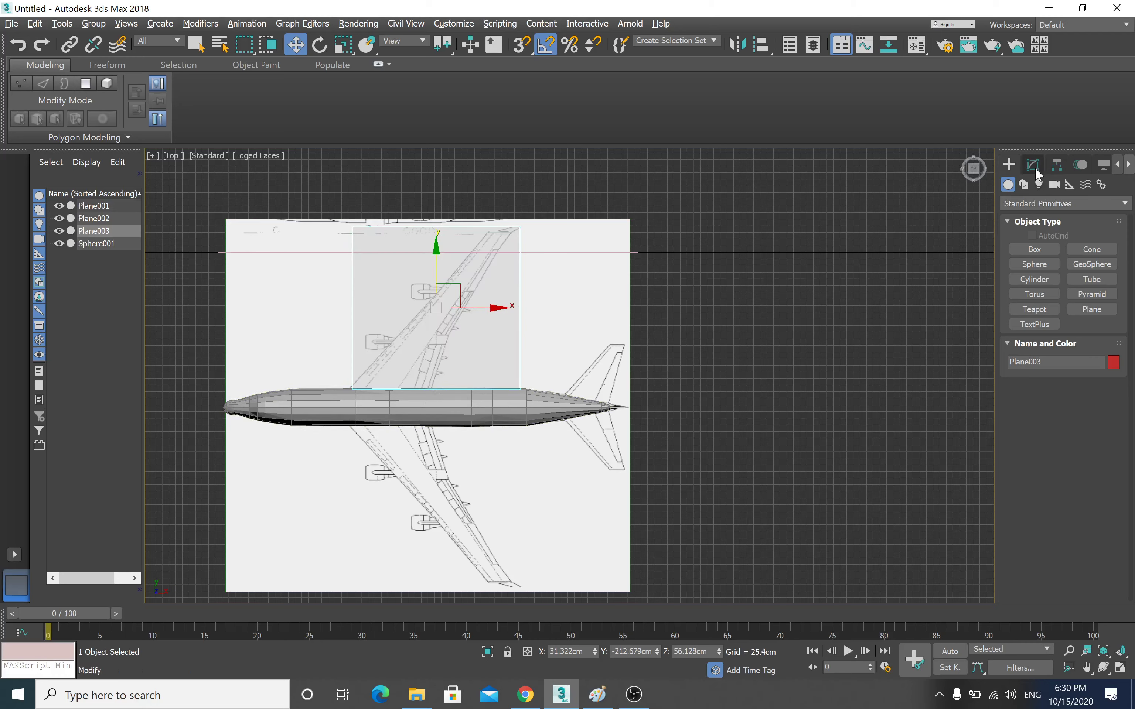
# - Convert Plane003 to an Editable Poly and enter Vertex mode
pyautogui.rightClick(500, 284)
pyautogui.moveTo(562, 436)
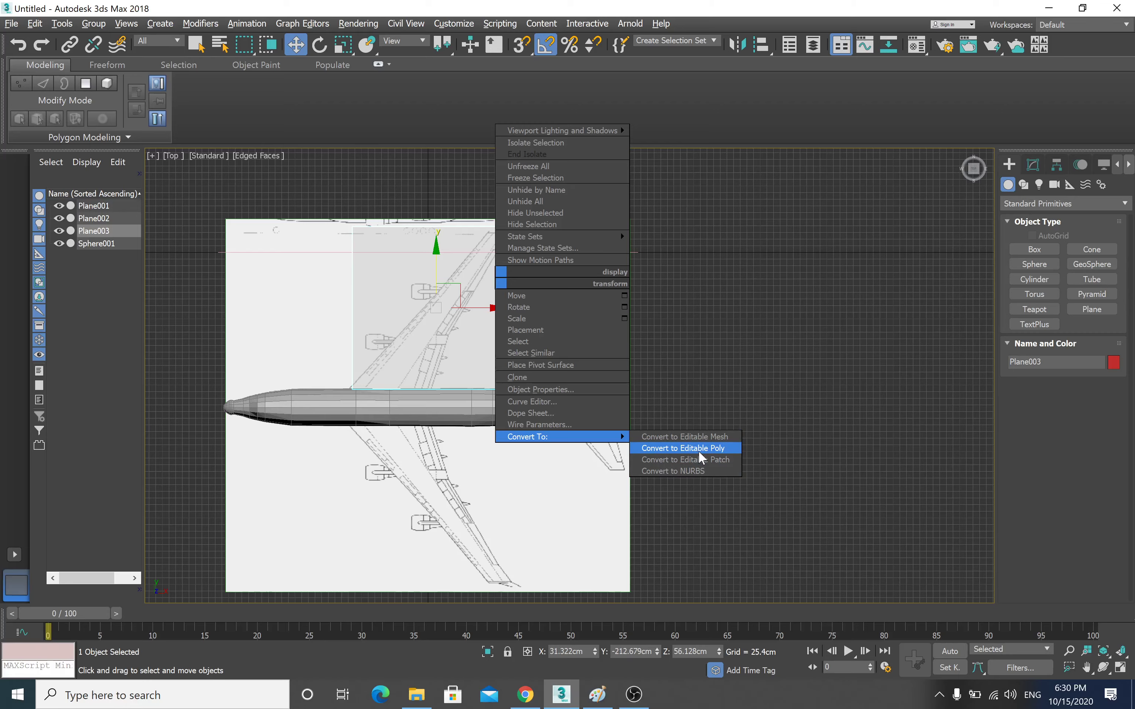
pyautogui.click(706, 447)
pyautogui.moveTo(610, 314)
pyautogui.mouseDown(button='middle')
pyautogui.moveTo(576, 368)
pyautogui.moveTo(696, 367)
pyautogui.mouseUp(button='middle')
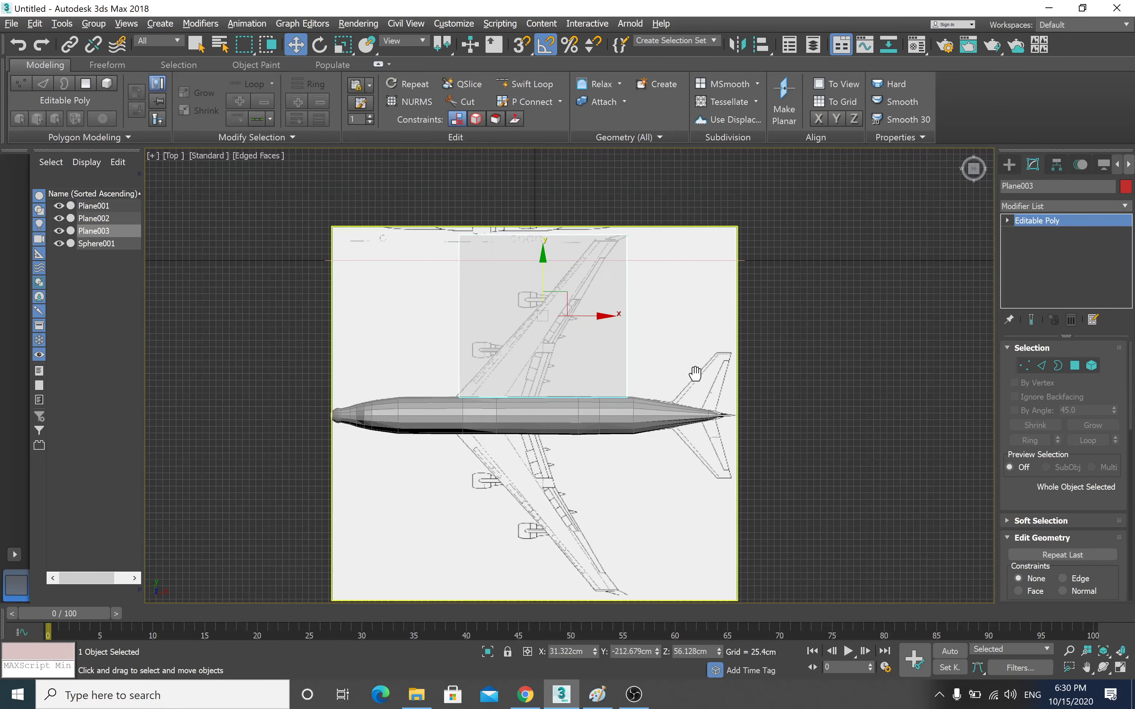
pyautogui.scroll(2, 693, 370)
pyautogui.press('1')
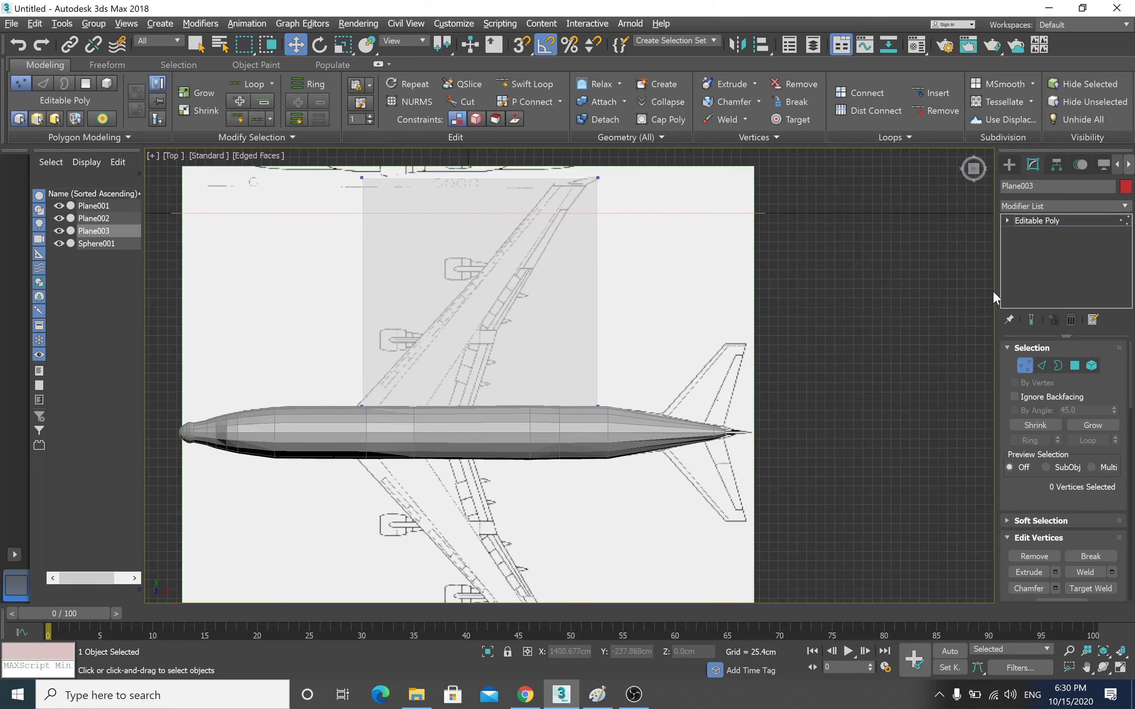
pyautogui.click(1006, 221)
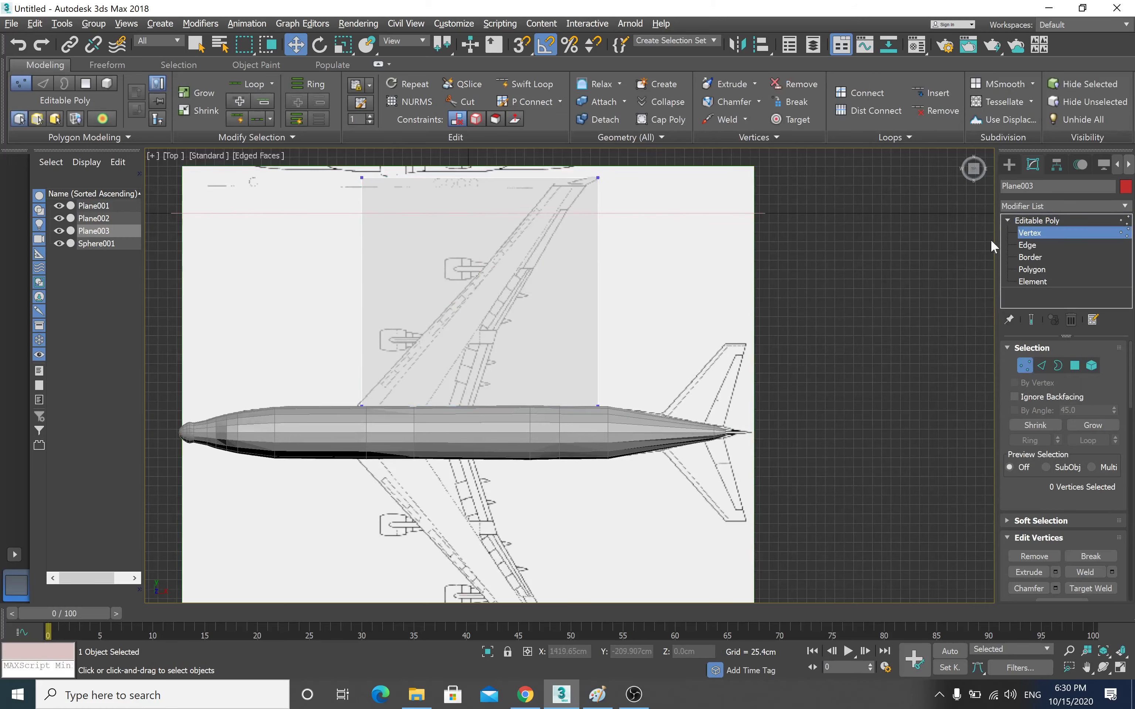
pyautogui.scroll(2, 666, 412)
# - Move the trailing root corner and both wing-tip corners onto the blueprint wing outline
pyautogui.moveTo(664, 414); pyautogui.dragTo(604, 469)
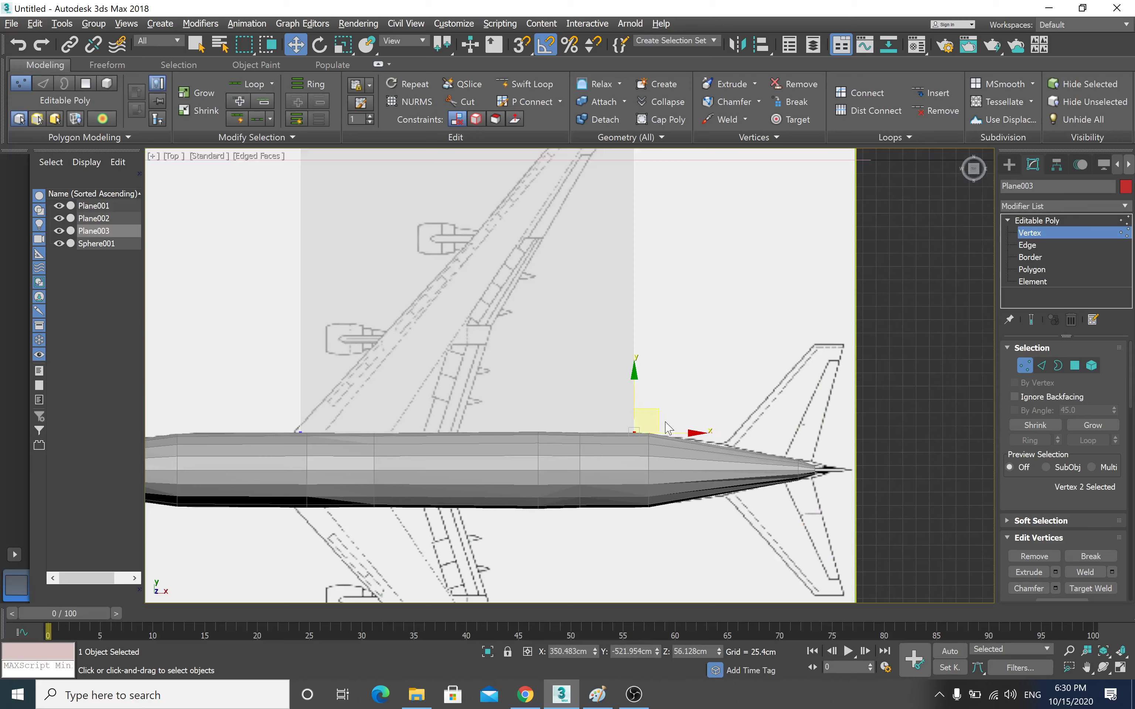
pyautogui.moveTo(671, 431); pyautogui.dragTo(491, 431)
pyautogui.moveTo(538, 380); pyautogui.dragTo(524, 412, button='middle')
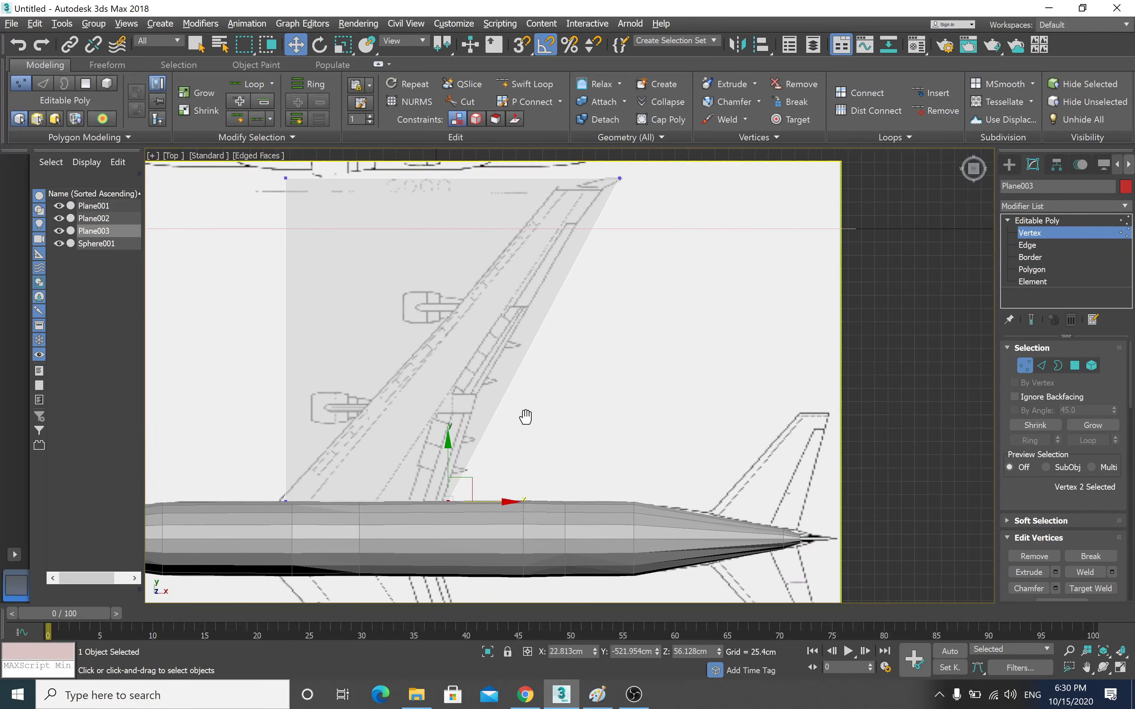
pyautogui.moveTo(598, 292); pyautogui.dragTo(563, 366, button='middle')
pyautogui.moveTo(595, 247); pyautogui.dragTo(564, 262)
pyautogui.moveTo(395, 292); pyautogui.dragTo(487, 288, button='middle')
pyautogui.click(338, 252)
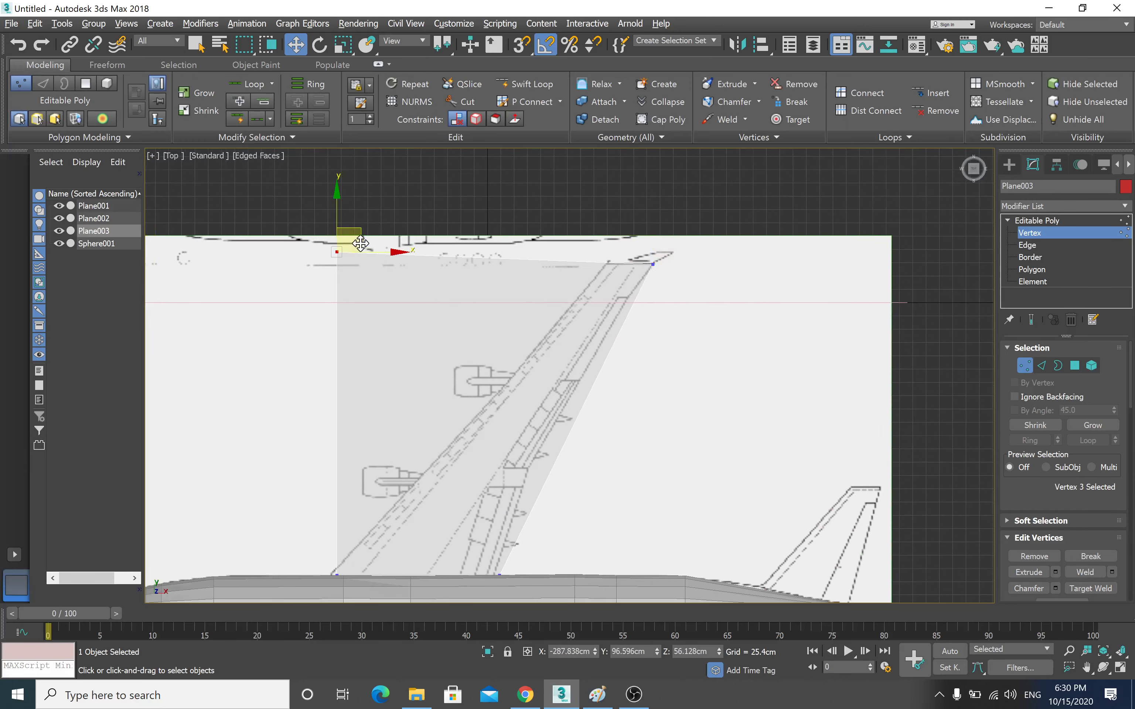
pyautogui.moveTo(362, 233); pyautogui.dragTo(642, 253)
# - Select the wing-root vertices and slide them left along the fuselage
pyautogui.moveTo(636, 289); pyautogui.dragTo(644, 217, button='middle')
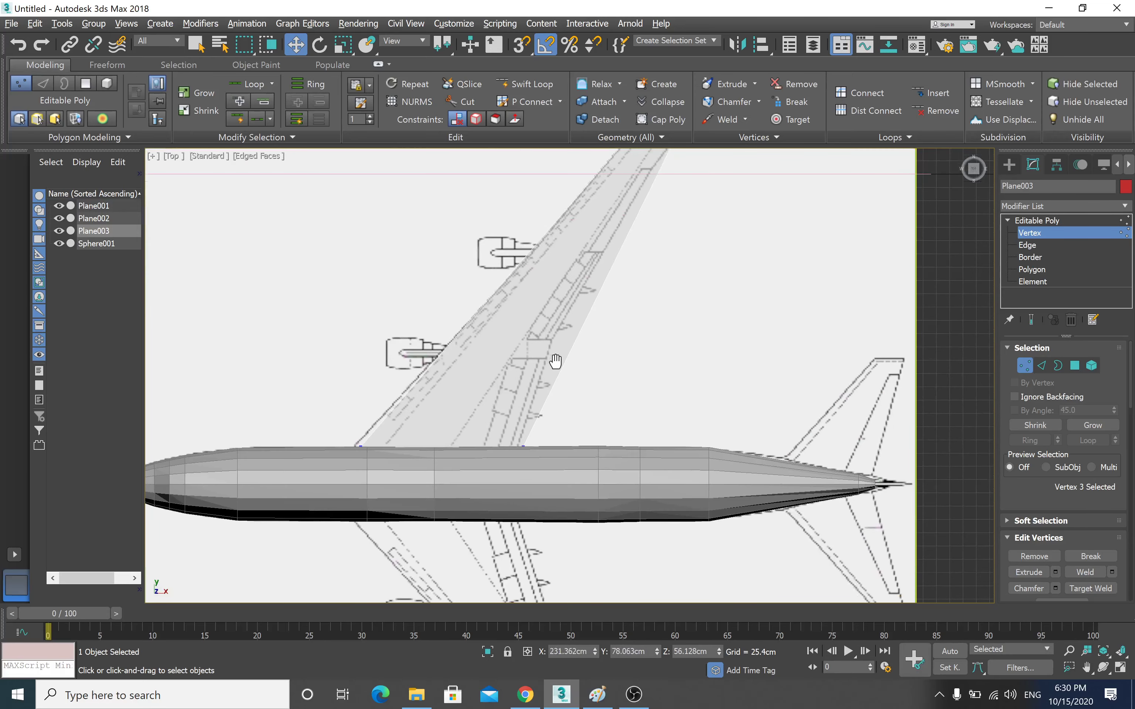
pyautogui.moveTo(555, 361); pyautogui.dragTo(550, 385, button='middle')
pyautogui.moveTo(330, 429); pyautogui.dragTo(376, 488)
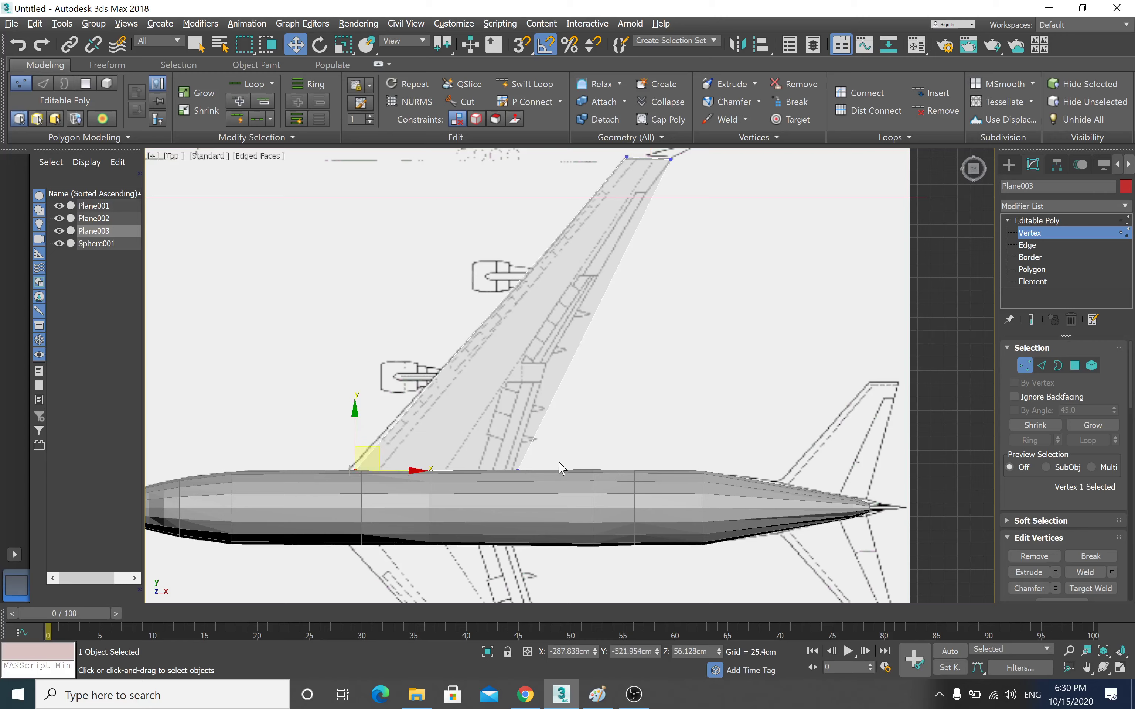
pyautogui.keyDown('ctrl'); pyautogui.moveTo(560, 459); pyautogui.dragTo(501, 477); pyautogui.keyUp('ctrl')
pyautogui.scroll(-2, 499, 445)
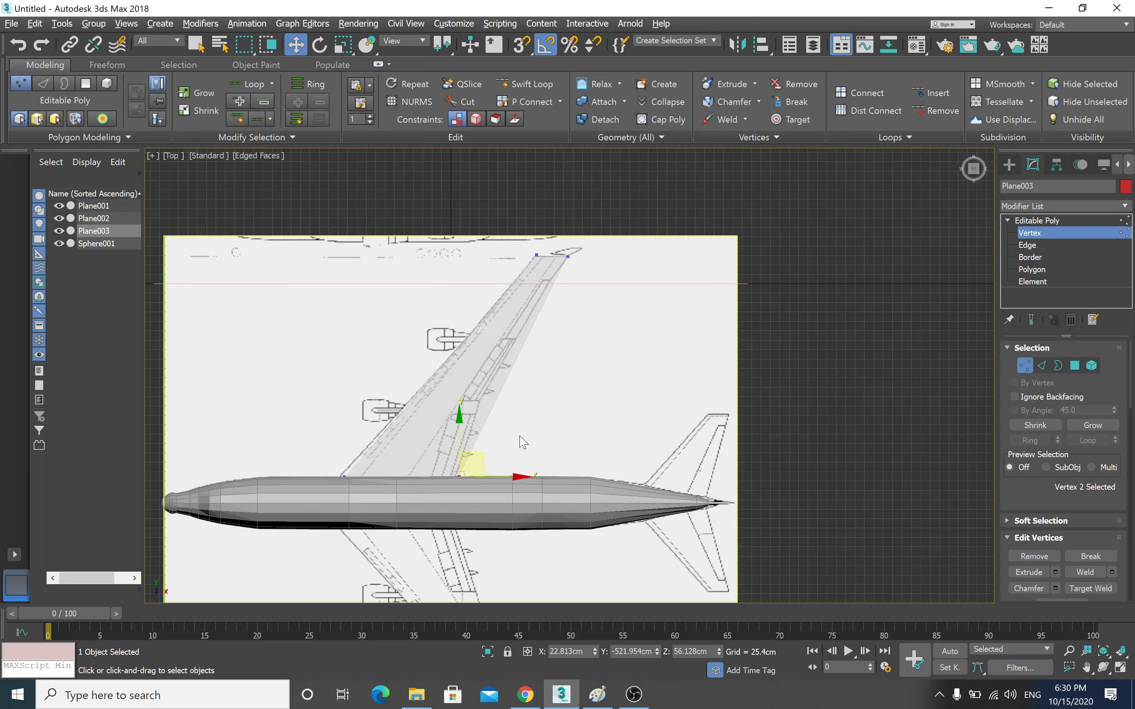
pyautogui.scroll(2, 503, 468)
pyautogui.scroll(1, 497, 462)
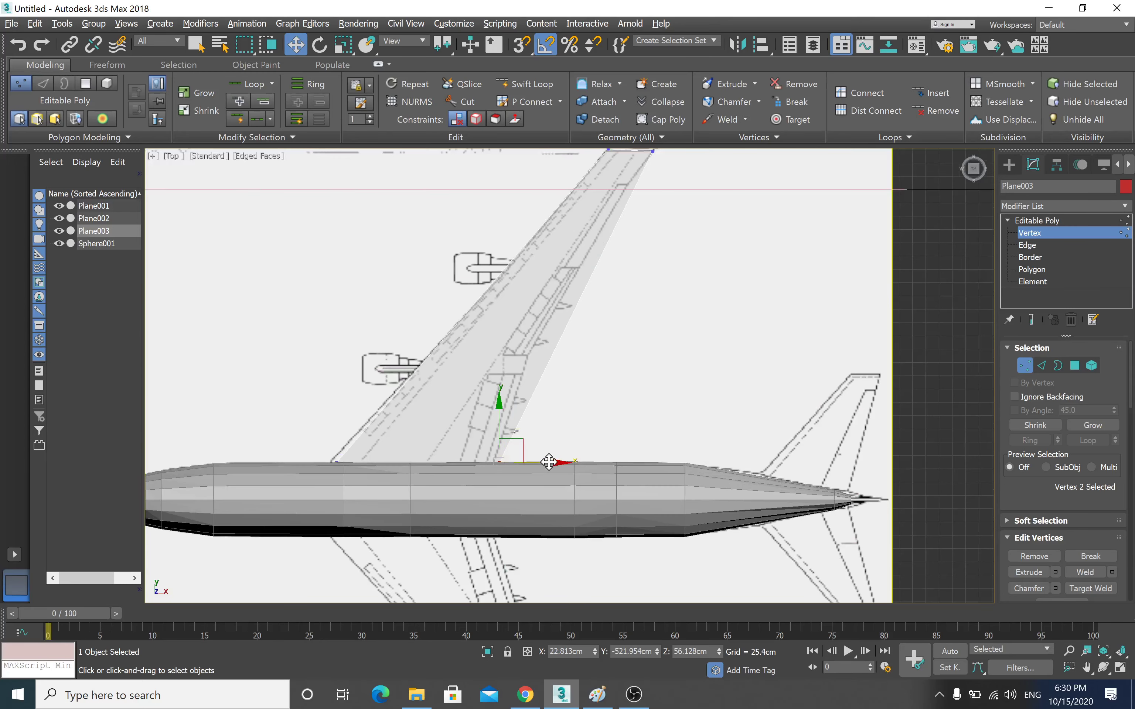
pyautogui.moveTo(493, 456)
pyautogui.mouseDown()
pyautogui.moveTo(419, 437)
pyautogui.moveTo(602, 457)
pyautogui.moveTo(476, 449)
pyautogui.mouseUp()
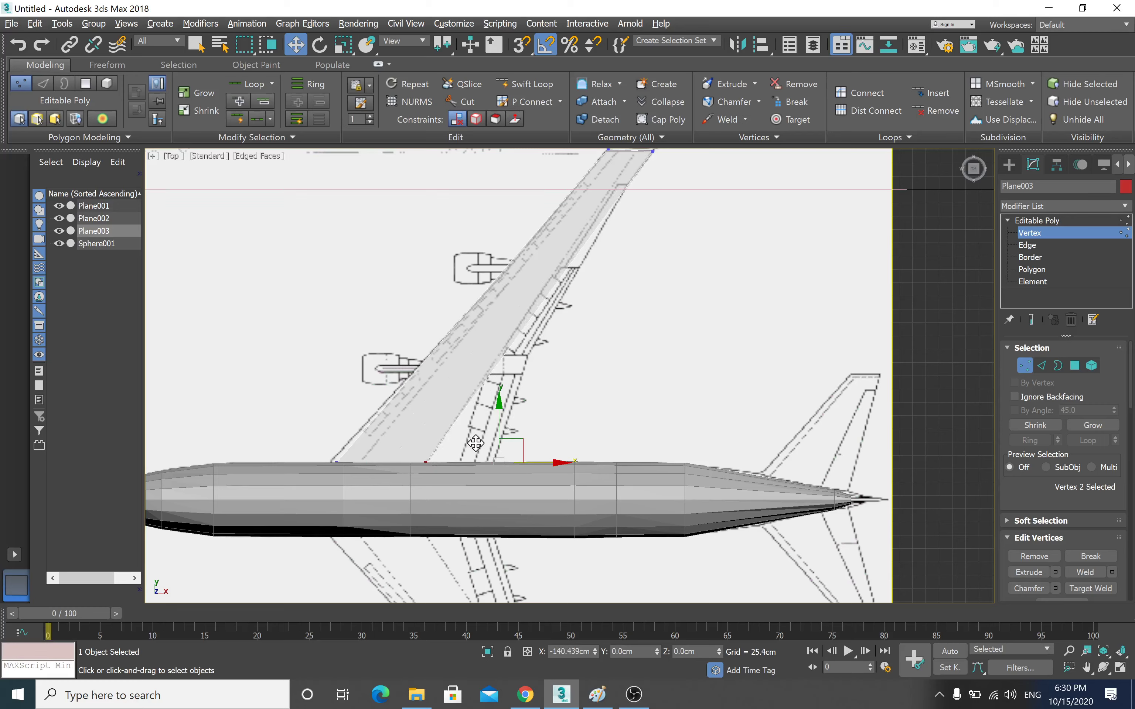
pyautogui.moveTo(476, 448)
pyautogui.mouseDown()
pyautogui.moveTo(510, 449)
pyautogui.moveTo(468, 450)
pyautogui.mouseUp()
pyautogui.moveTo(591, 379); pyautogui.dragTo(574, 403, button='middle')
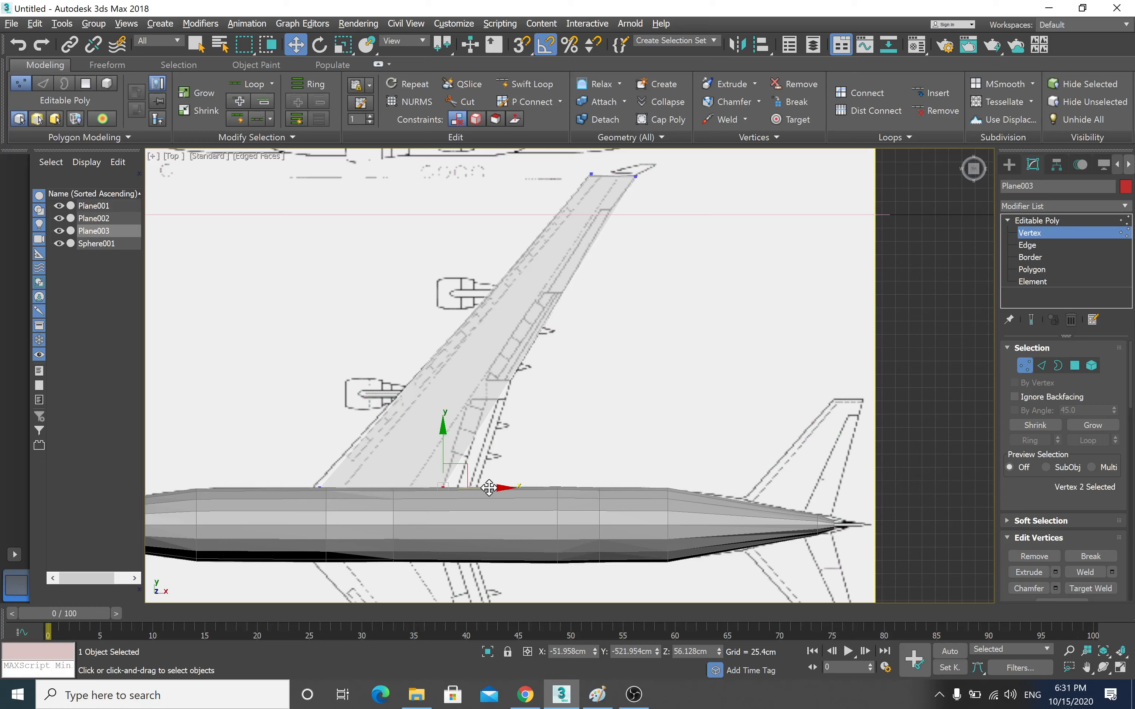
pyautogui.moveTo(489, 487)
pyautogui.mouseDown()
pyautogui.moveTo(476, 482)
pyautogui.moveTo(488, 482)
pyautogui.mouseUp()
pyautogui.hotkey('alt', 'w')
# - Orbit the maximized Perspective view to inspect the wing against the fuselage
pyautogui.middleClick(682, 477)
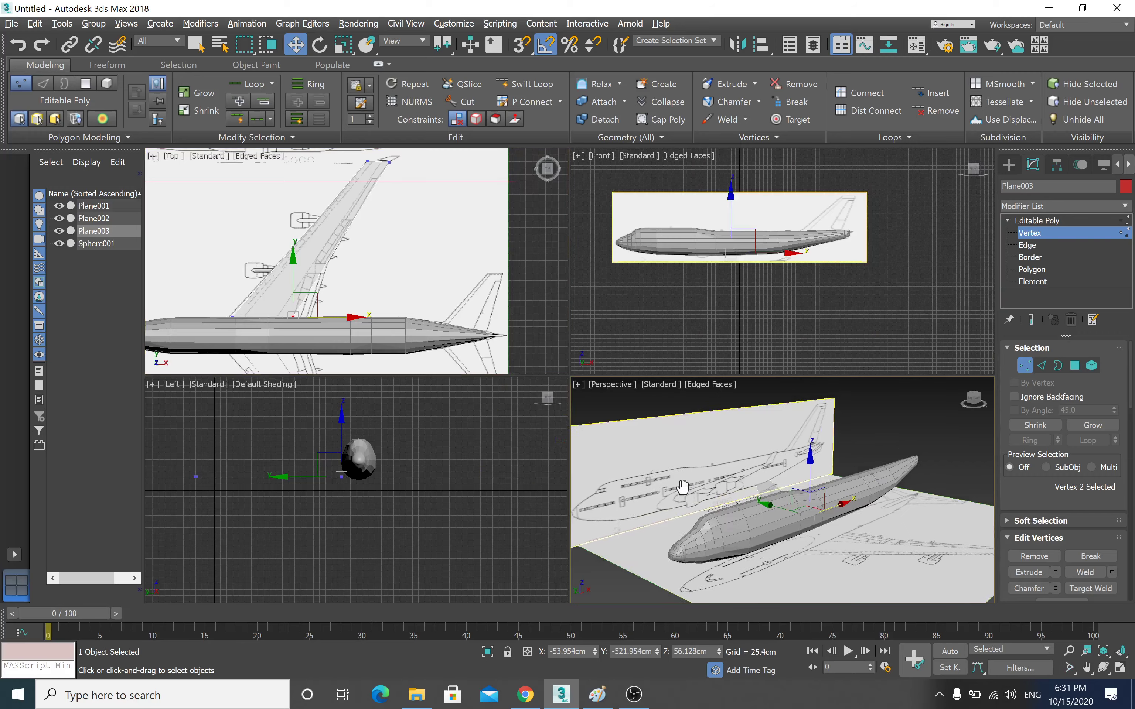
pyautogui.hotkey('alt', 'w')
pyautogui.moveTo(642, 494)
pyautogui.keyDown('alt'); pyautogui.mouseDown(button='middle')
pyautogui.moveTo(569, 487)
pyautogui.moveTo(642, 409)
pyautogui.mouseUp(button='middle'); pyautogui.keyUp('alt')
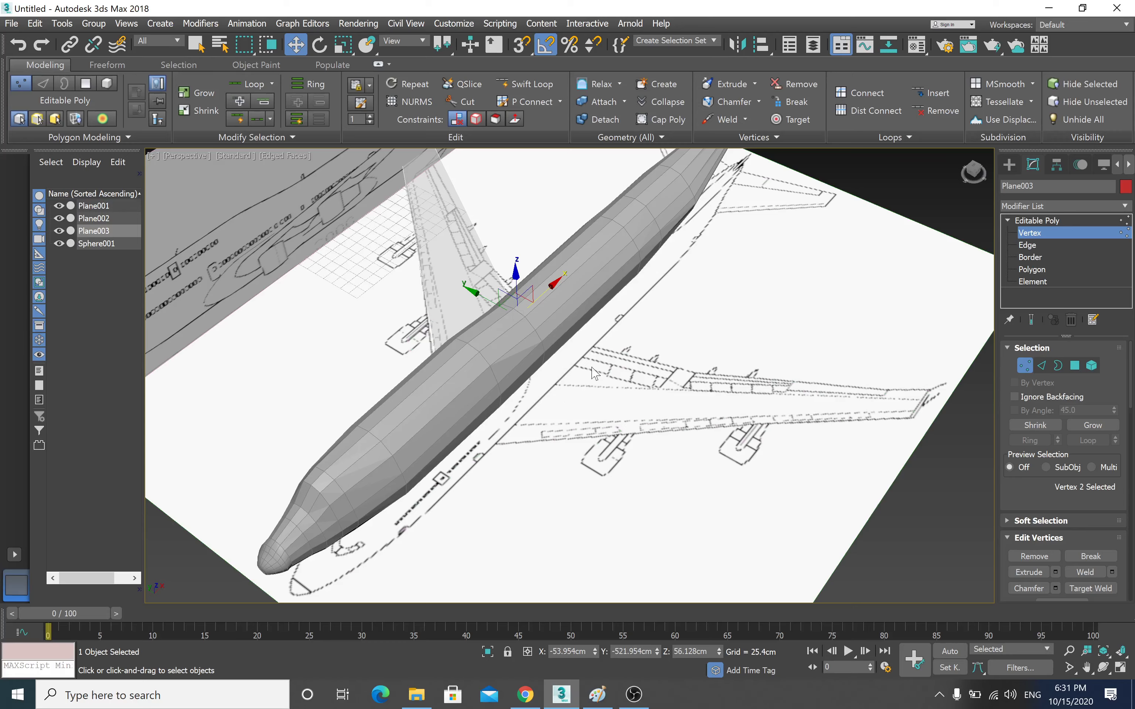
pyautogui.hotkey('alt', 'w')
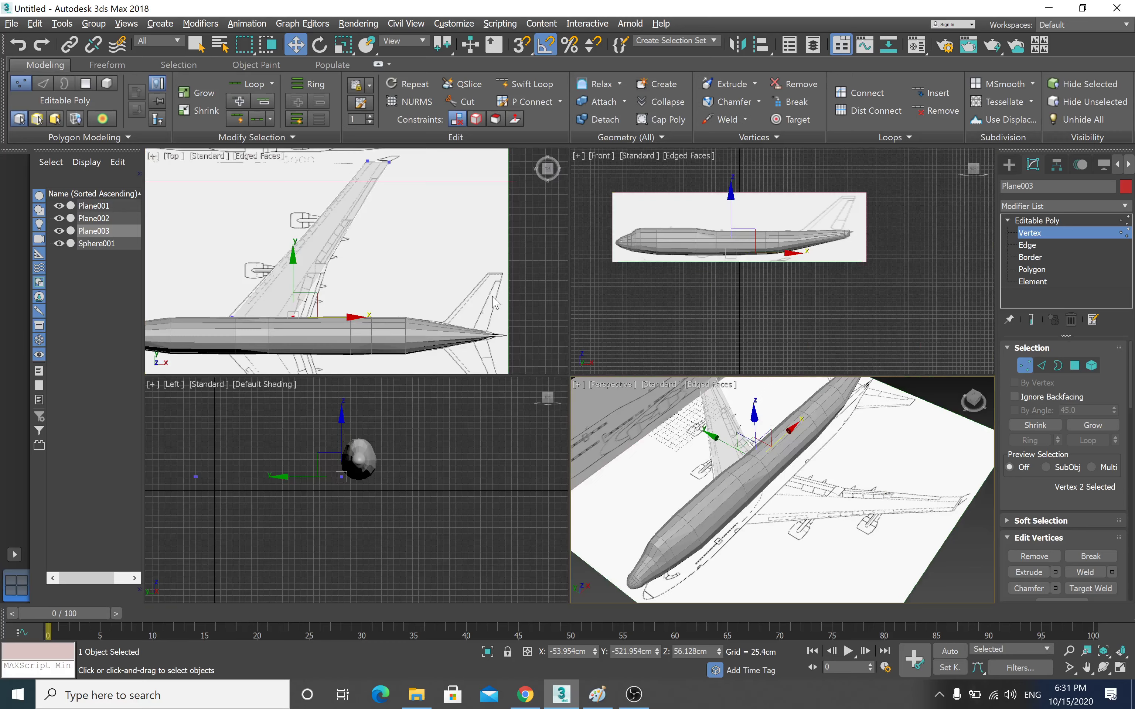
# - In Top view, move the selected wing-root vertices slightly right along X
pyautogui.rightClick(538, 286)
pyautogui.moveTo(423, 278); pyautogui.dragTo(410, 293, button='middle')
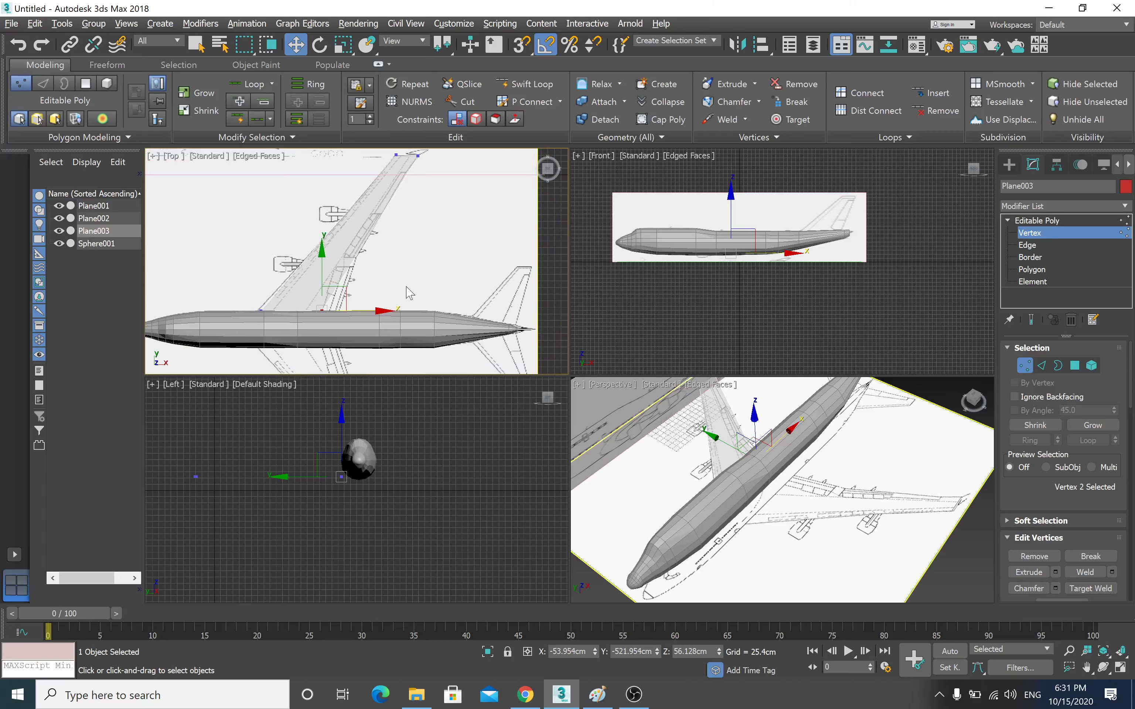
pyautogui.rightClick(898, 258)
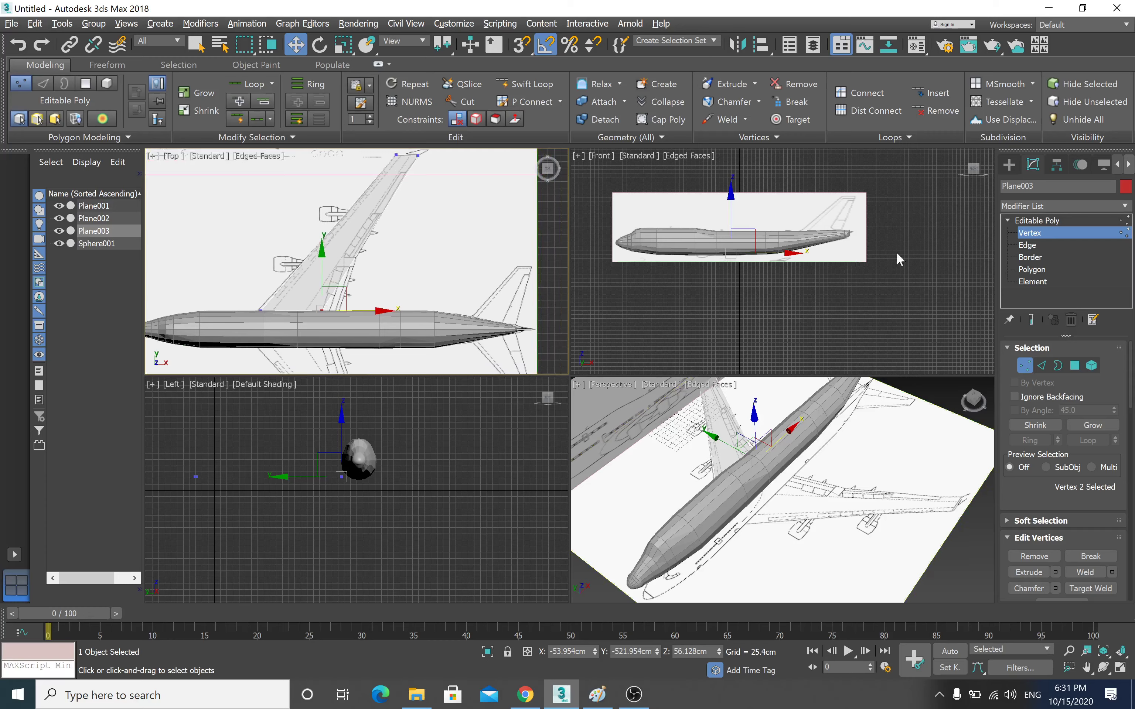
pyautogui.scroll(2, 433, 305)
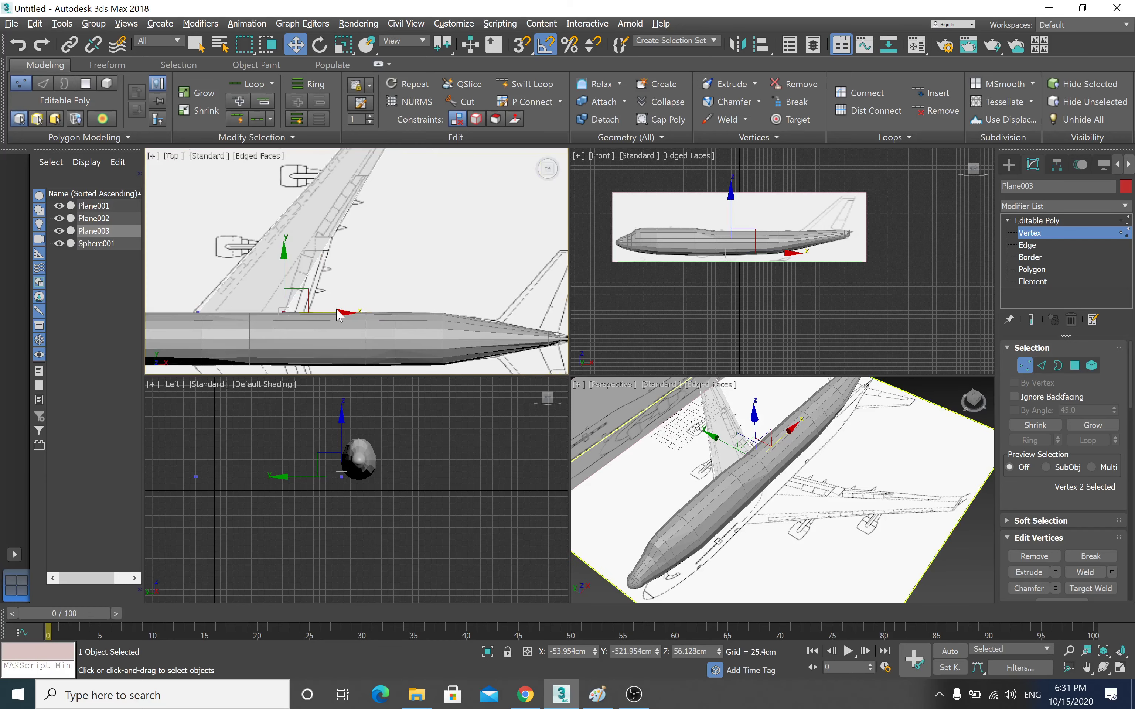
pyautogui.moveTo(338, 310); pyautogui.dragTo(369, 311)
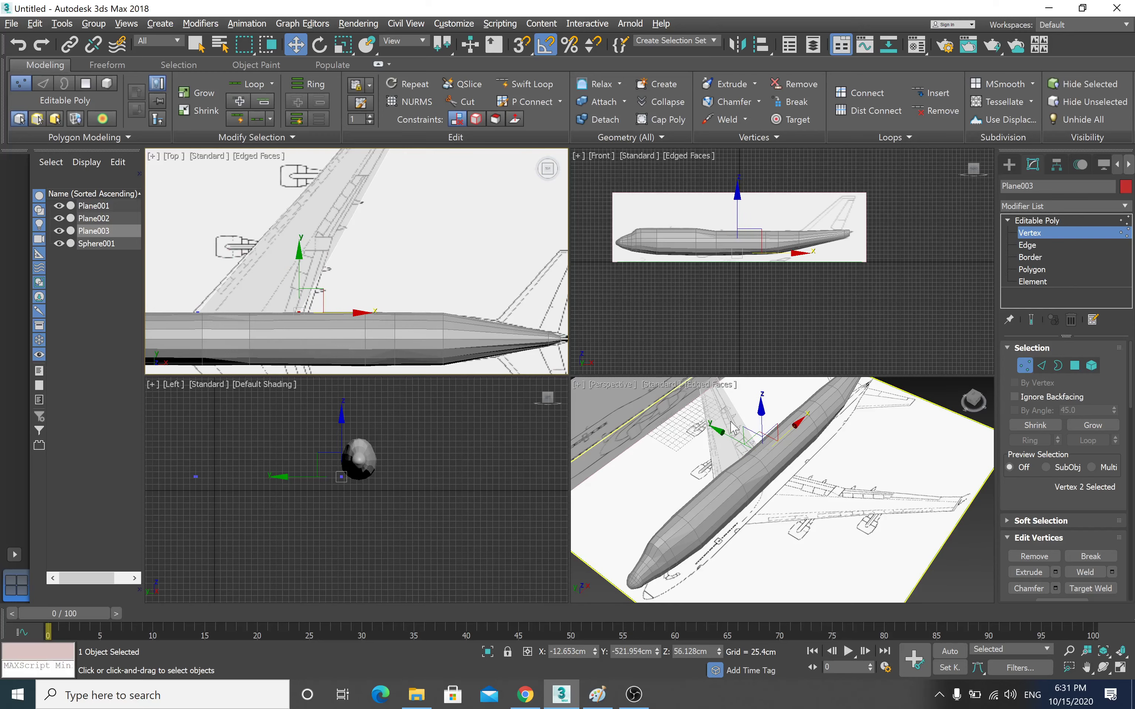
pyautogui.scroll(3, 355, 291)
pyautogui.moveTo(355, 292); pyautogui.dragTo(367, 322, button='middle')
# - Connect the wing's two long edges with 2 crosswise segments
pyautogui.hotkey('alt', 'w')
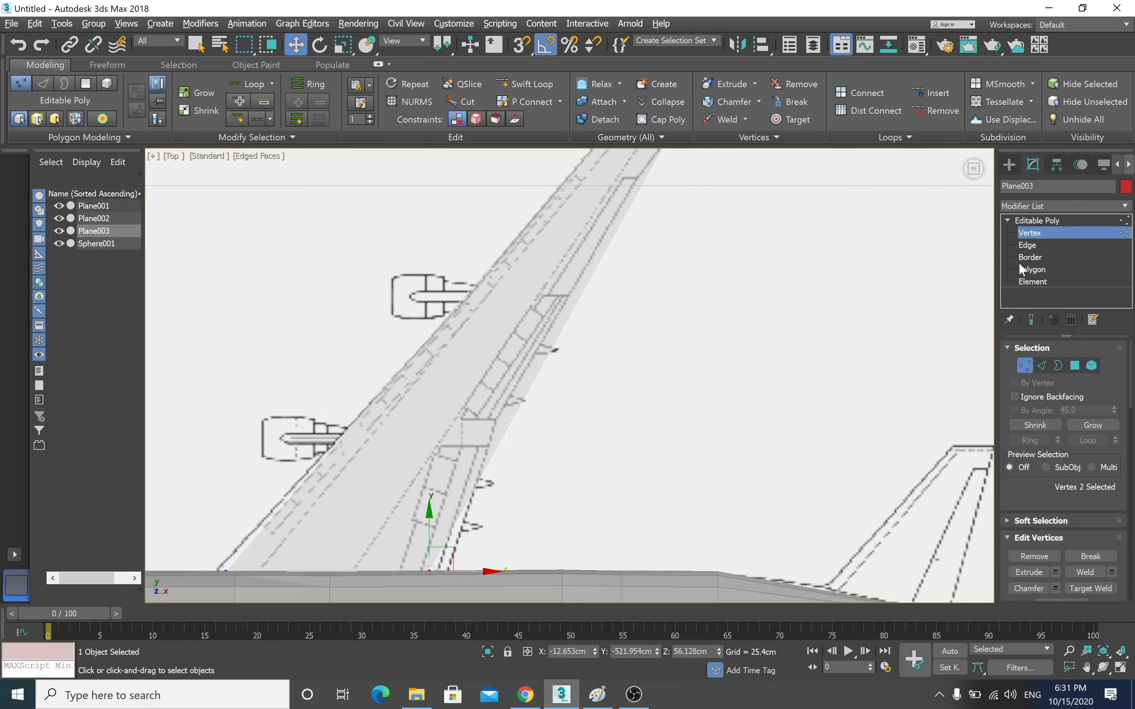
pyautogui.click(1028, 247)
pyautogui.moveTo(399, 332); pyautogui.dragTo(656, 381)
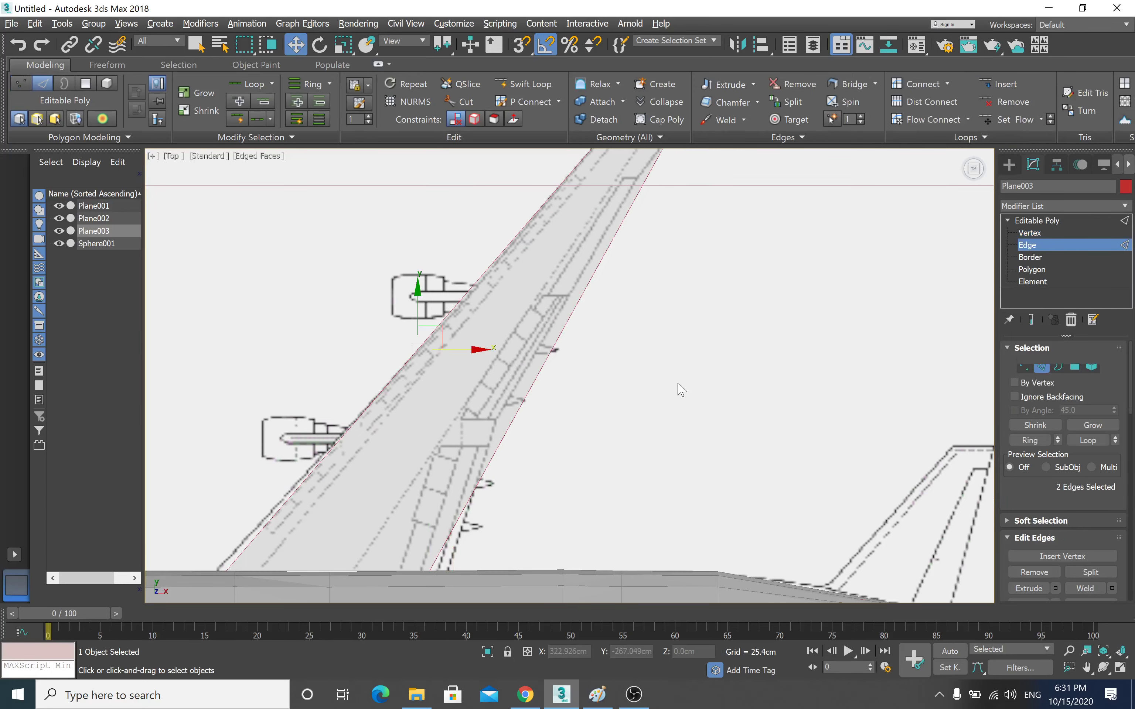
pyautogui.scroll(-2, 509, 354)
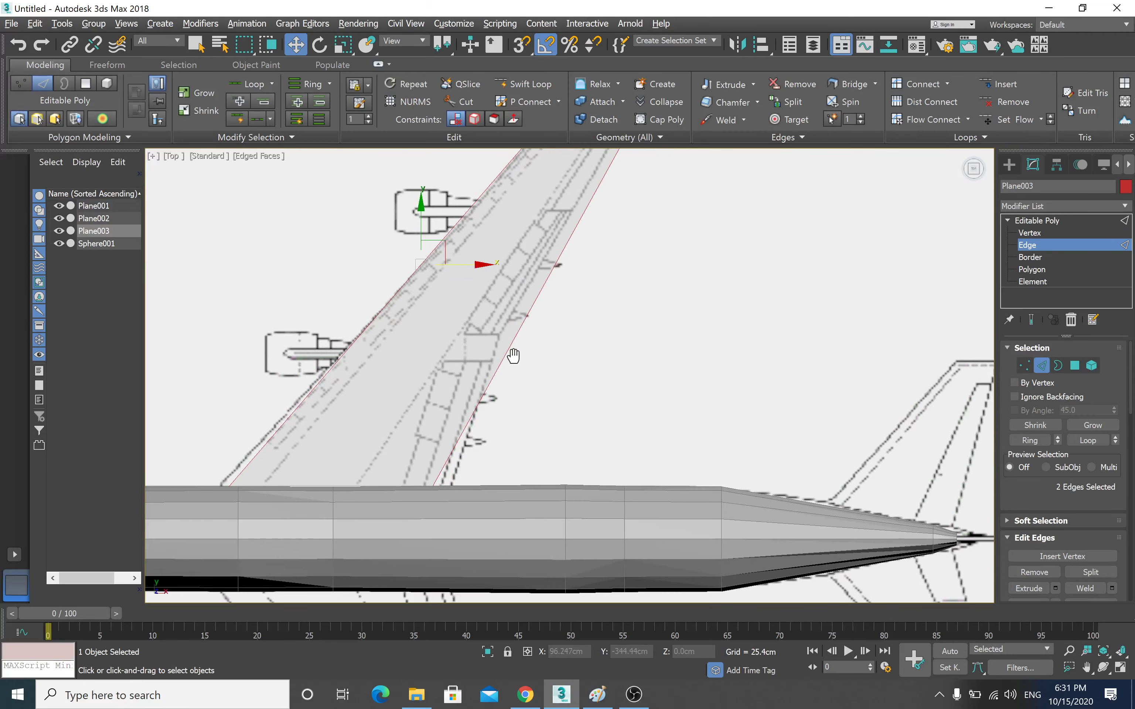
pyautogui.scroll(-2, 504, 354)
pyautogui.moveTo(504, 355); pyautogui.dragTo(434, 412, button='middle')
pyautogui.scroll(2, 435, 416)
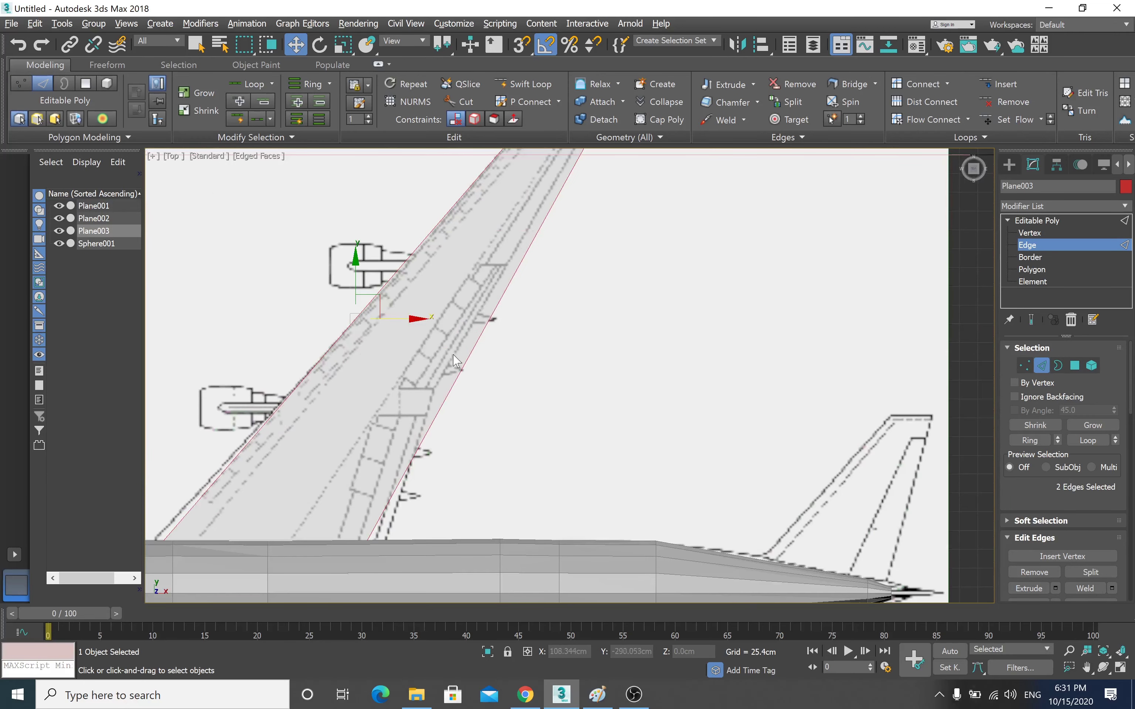
pyautogui.rightClick(433, 325)
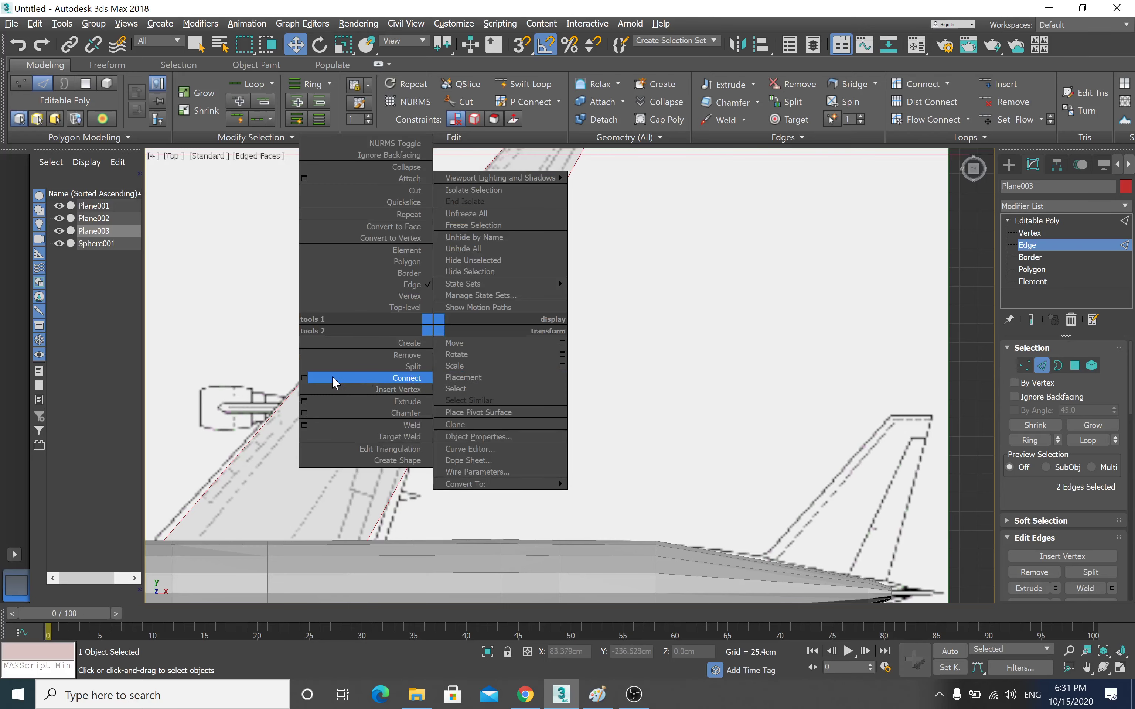
pyautogui.click(304, 378)
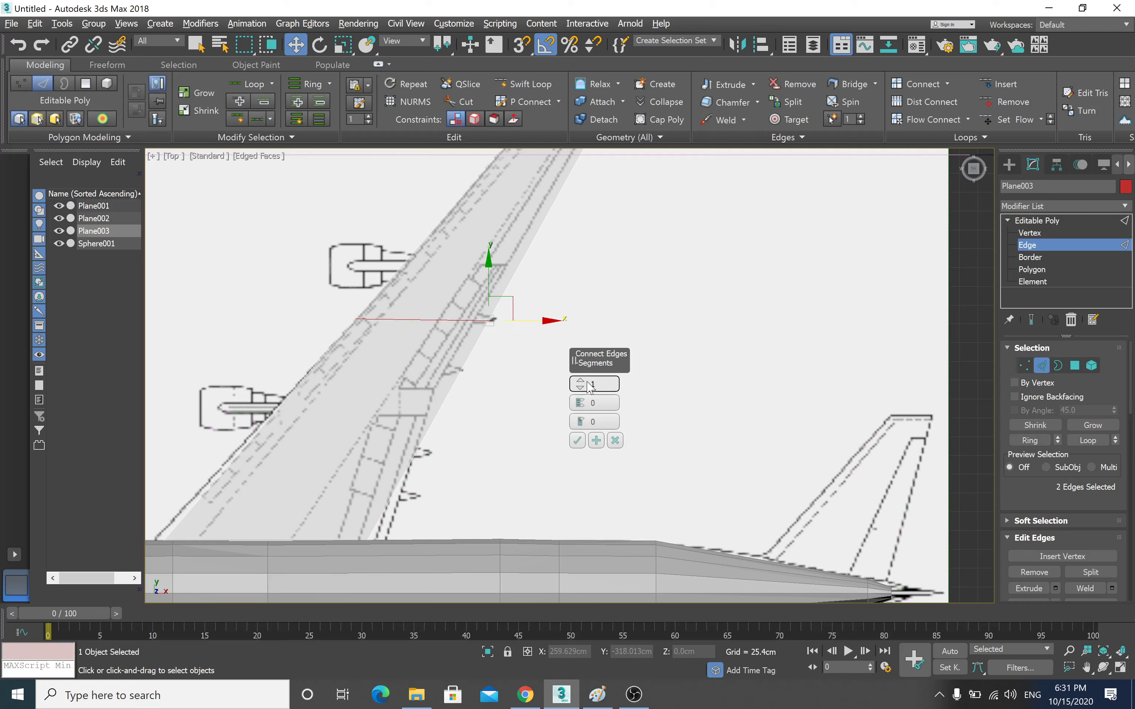
pyautogui.moveTo(573, 385); pyautogui.dragTo(574, 384)
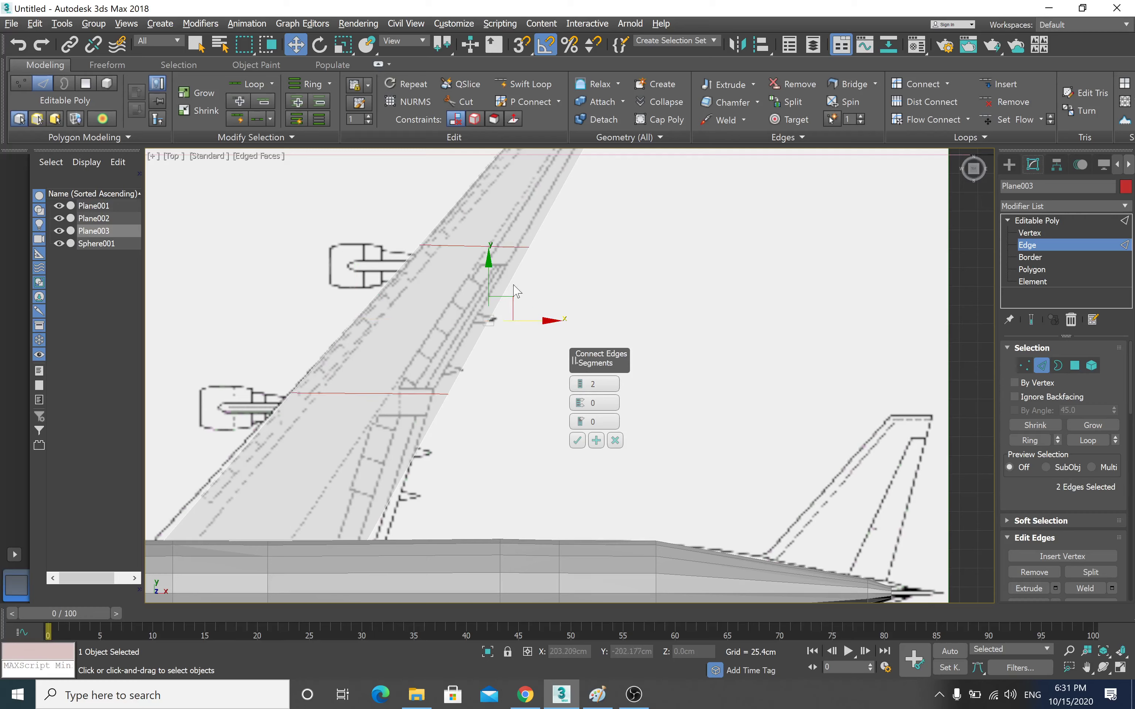
pyautogui.click(577, 440)
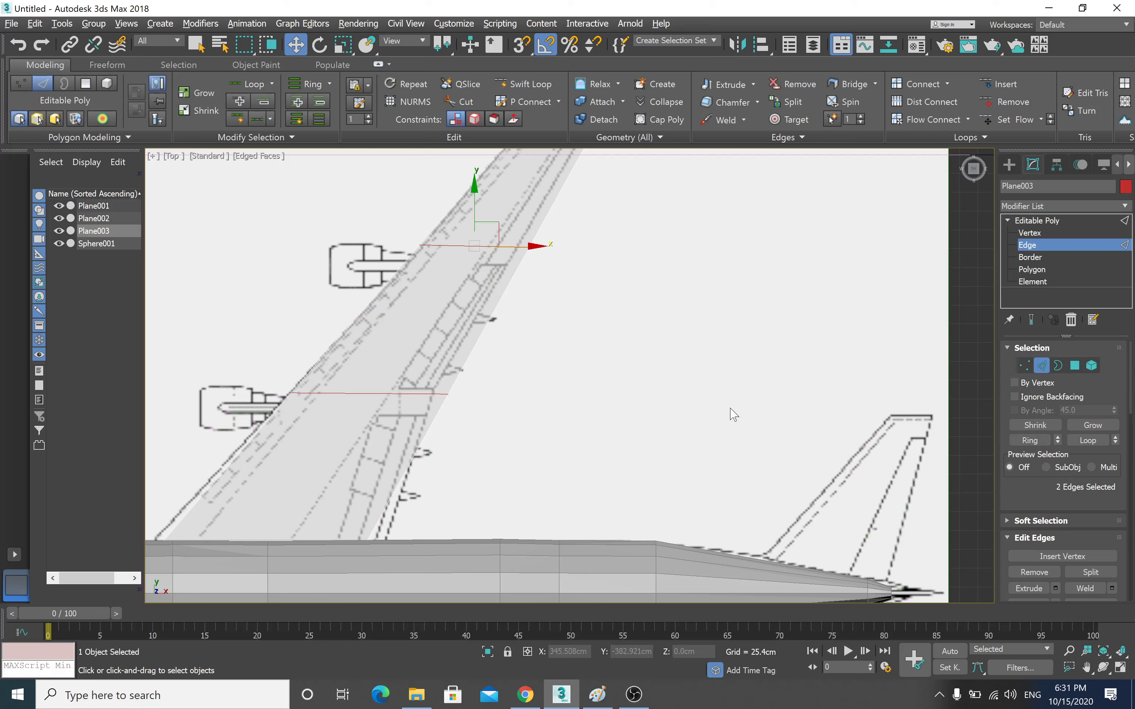
# - Move the new upper vertices onto the blueprint's trailing and leading edges
pyautogui.click(1027, 233)
pyautogui.click(528, 247)
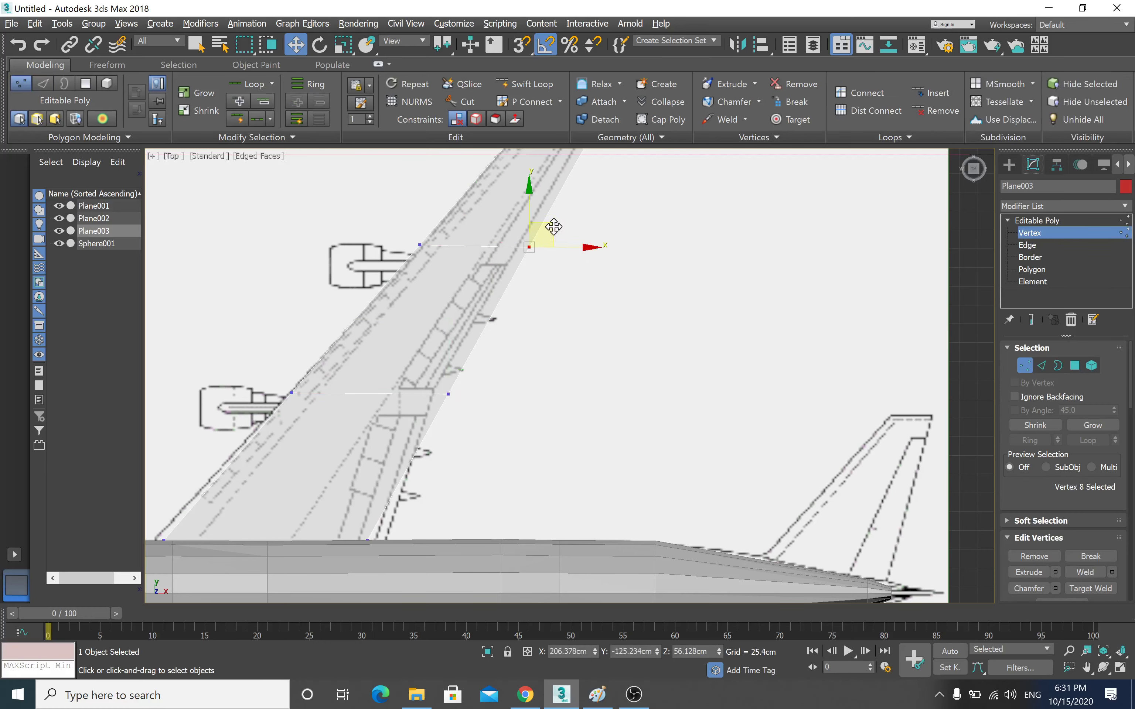
pyautogui.moveTo(553, 227); pyautogui.dragTo(534, 252)
pyautogui.click(415, 265)
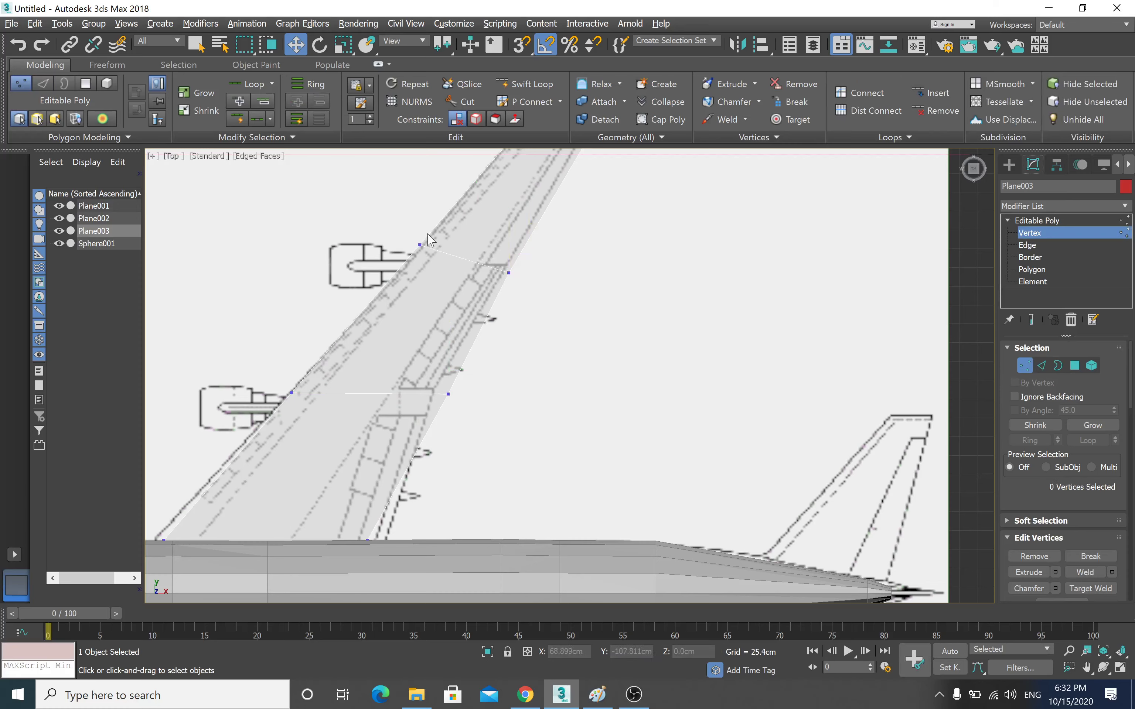
pyautogui.click(420, 245)
pyautogui.moveTo(440, 222); pyautogui.dragTo(446, 216)
# - Align the new lower vertices with the blueprint outline and return to object level
pyautogui.click(449, 394)
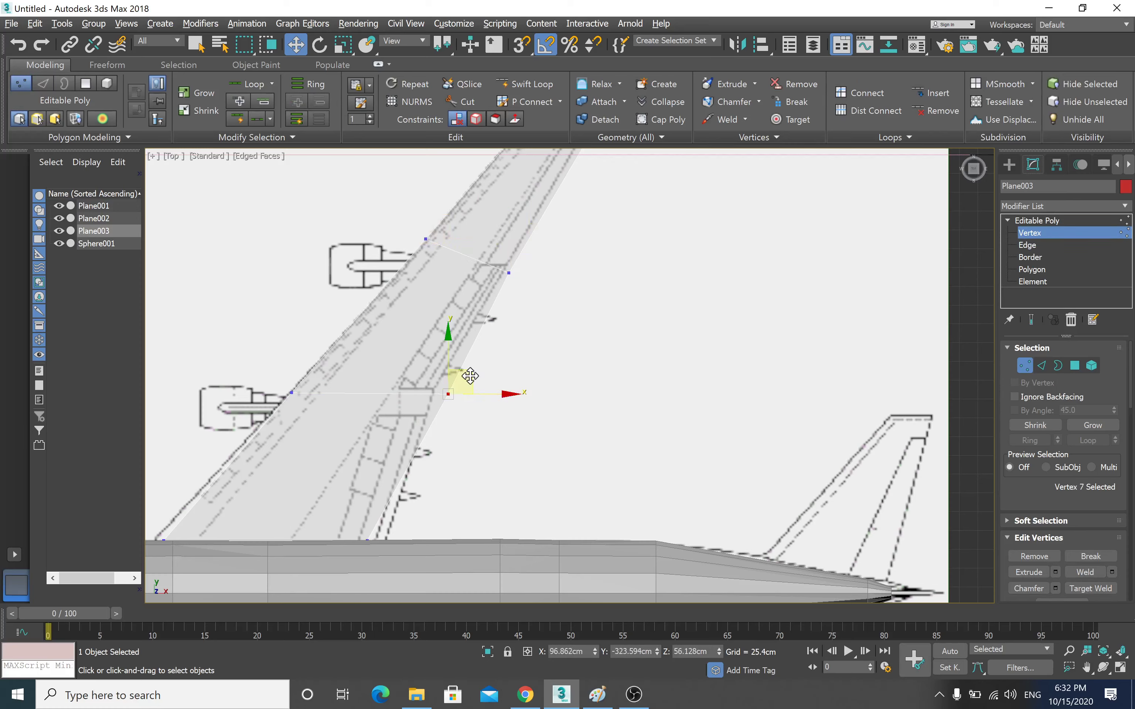
pyautogui.moveTo(461, 380); pyautogui.dragTo(458, 395)
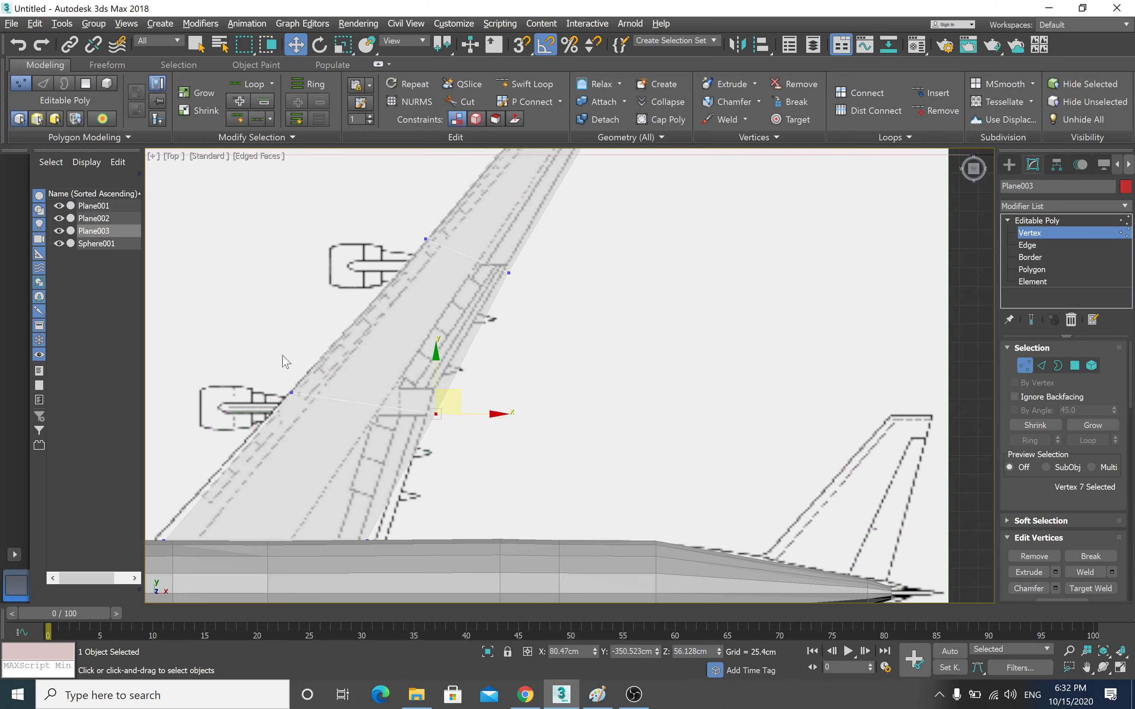
pyautogui.click(291, 393)
pyautogui.scroll(-3, 536, 376)
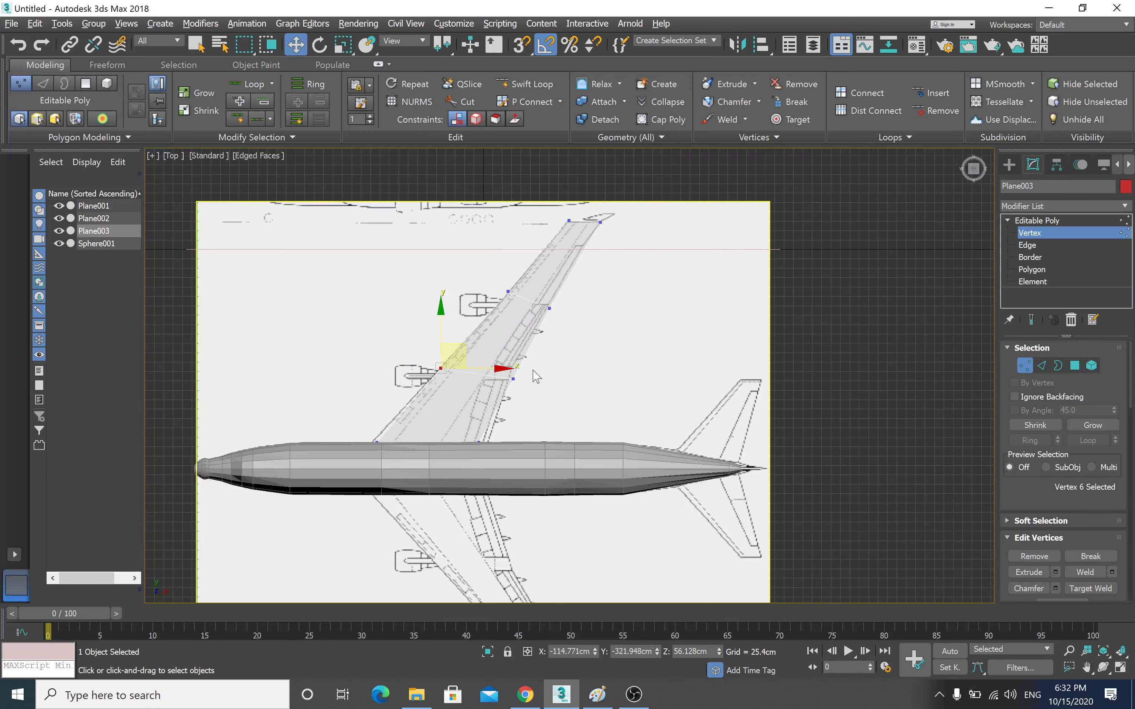
pyautogui.click(513, 379)
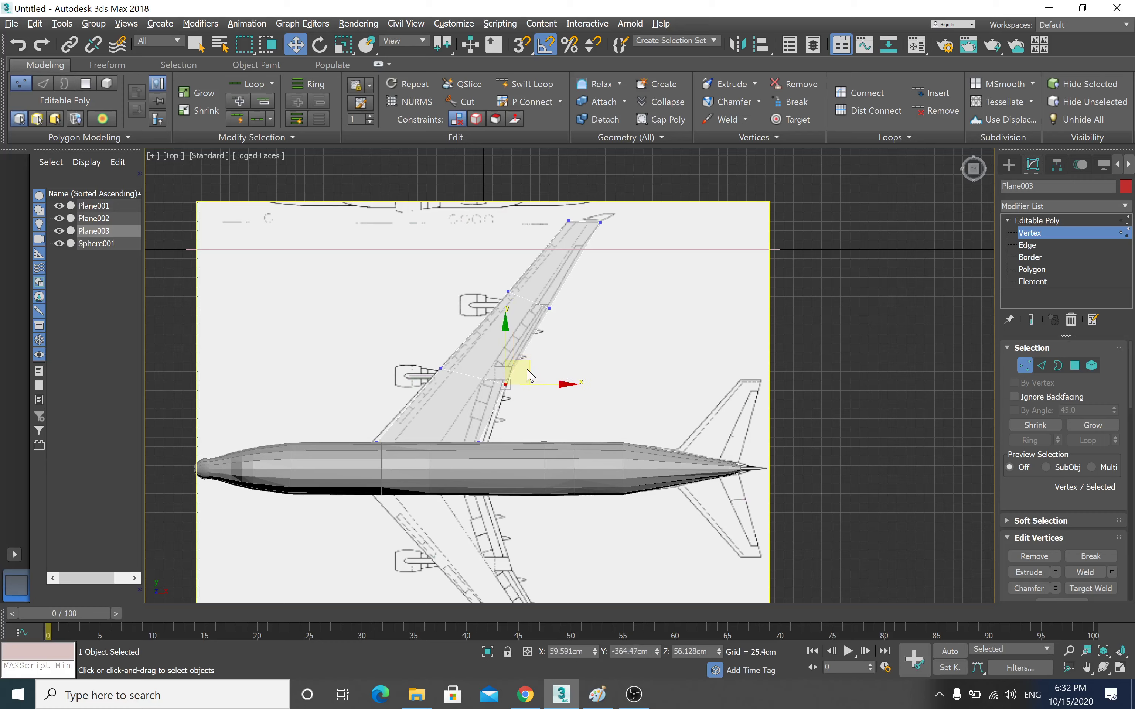
pyautogui.moveTo(528, 374); pyautogui.dragTo(533, 365)
pyautogui.click(1037, 220)
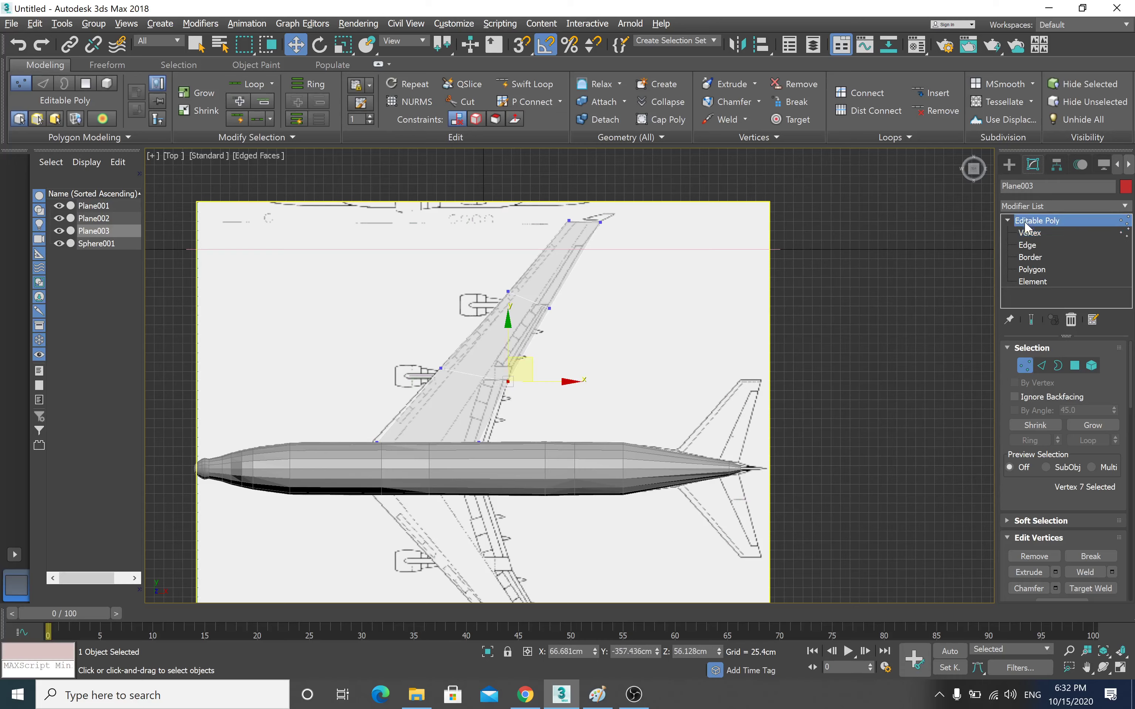
pyautogui.scroll(-1, 600, 445)
pyautogui.scroll(-2, 600, 439)
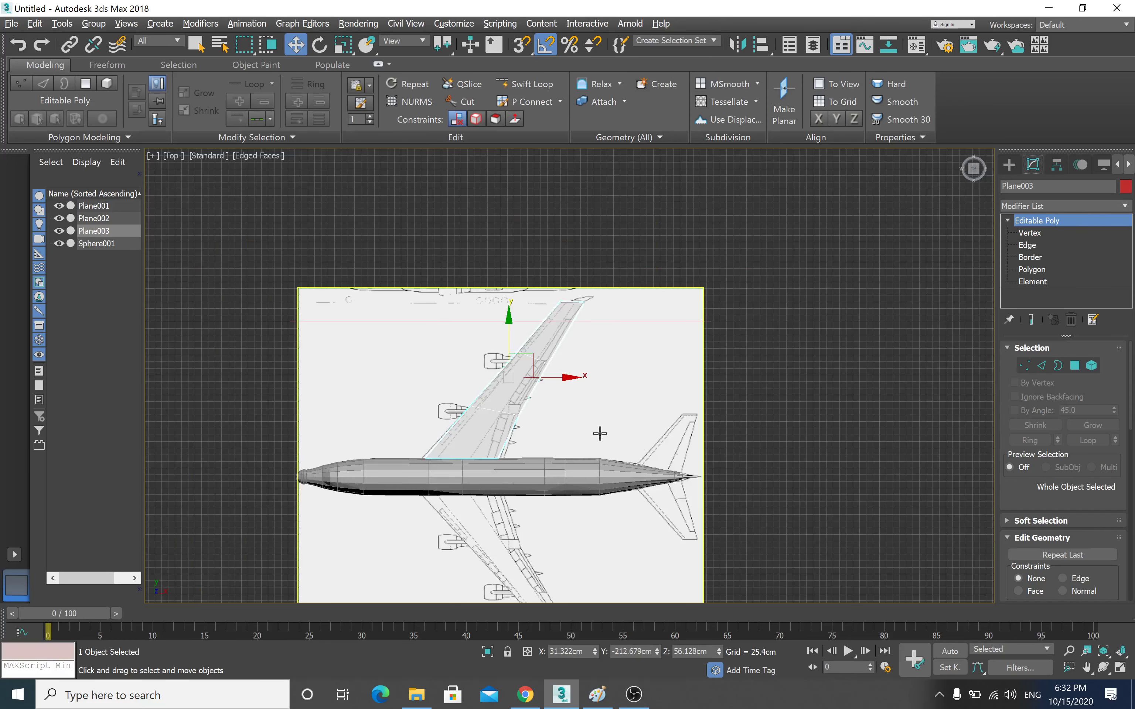
# - Maximize the Perspective view and orbit to see the wing beside the fuselage
pyautogui.hotkey('alt', 'w')
pyautogui.keyDown('alt'); pyautogui.moveTo(696, 445); pyautogui.dragTo(647, 474, button='middle'); pyautogui.keyUp('alt')
pyautogui.hotkey('alt', 'w')
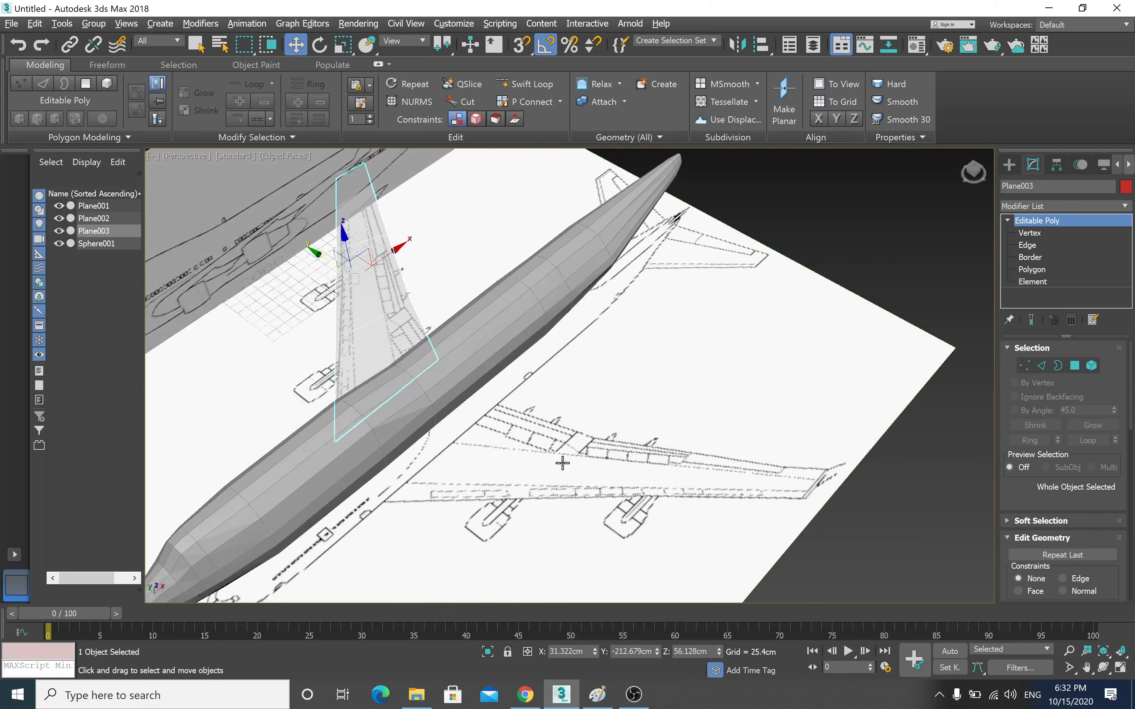
pyautogui.moveTo(562, 463)
pyautogui.keyDown('alt'); pyautogui.mouseDown(button='middle')
pyautogui.moveTo(558, 446)
pyautogui.moveTo(558, 456)
pyautogui.mouseUp(button='middle'); pyautogui.keyUp('alt')
pyautogui.moveTo(425, 446)
pyautogui.keyDown('alt'); pyautogui.mouseDown(button='middle')
pyautogui.moveTo(677, 469)
pyautogui.moveTo(498, 329)
pyautogui.mouseUp(button='middle'); pyautogui.keyUp('alt')
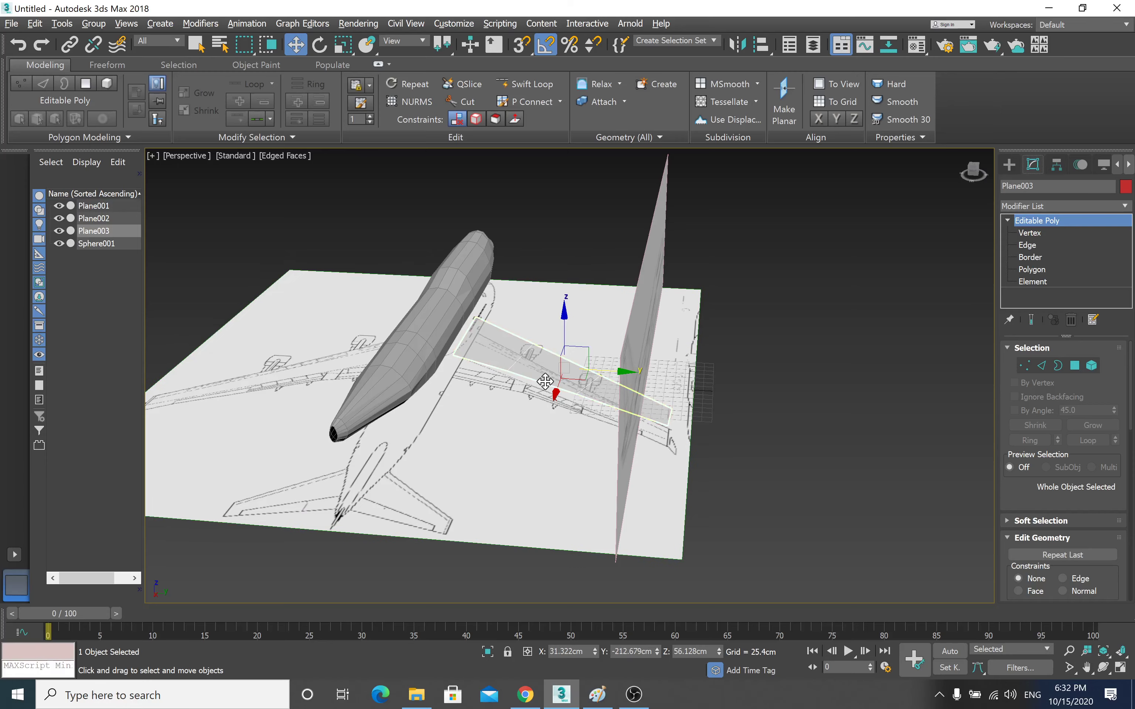
pyautogui.moveTo(545, 382)
pyautogui.keyDown('alt'); pyautogui.mouseDown(button='middle')
pyautogui.moveTo(559, 387)
pyautogui.moveTo(562, 375)
pyautogui.mouseUp(button='middle'); pyautogui.keyUp('alt')
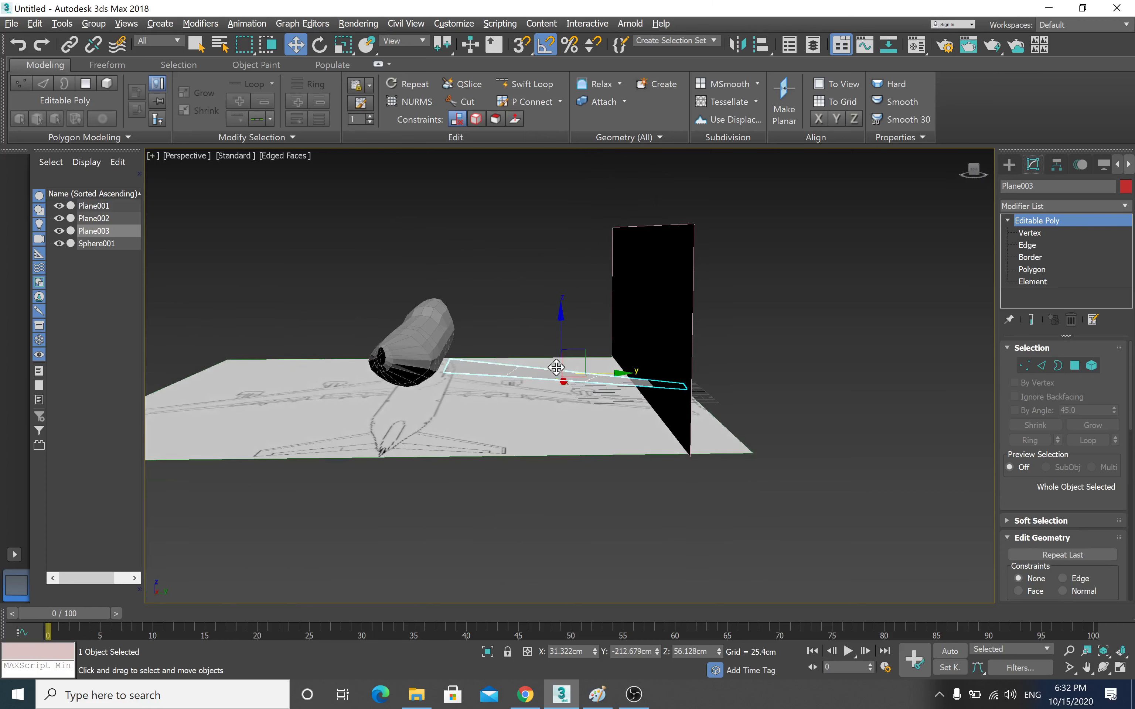
# - Raise Plane003 to fuselage level and turn off See-Through with Alt+X
pyautogui.moveTo(561, 323); pyautogui.dragTo(560, 298)
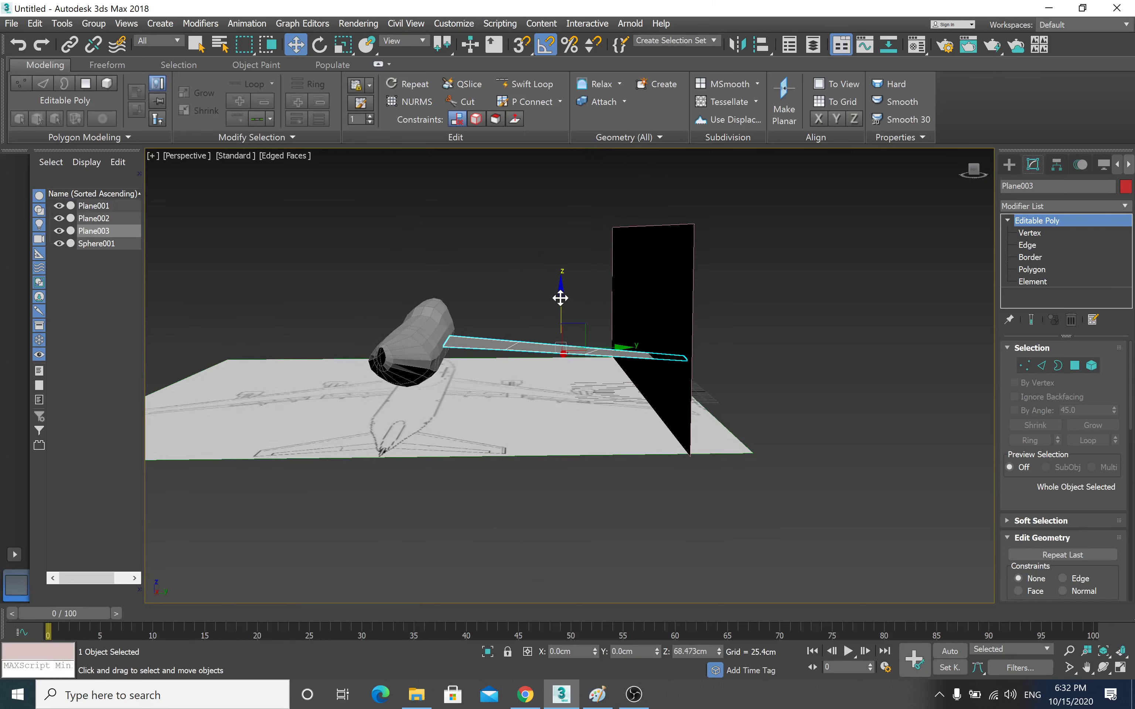
pyautogui.keyDown('alt'); pyautogui.moveTo(560, 298); pyautogui.dragTo(535, 346, button='middle'); pyautogui.keyUp('alt')
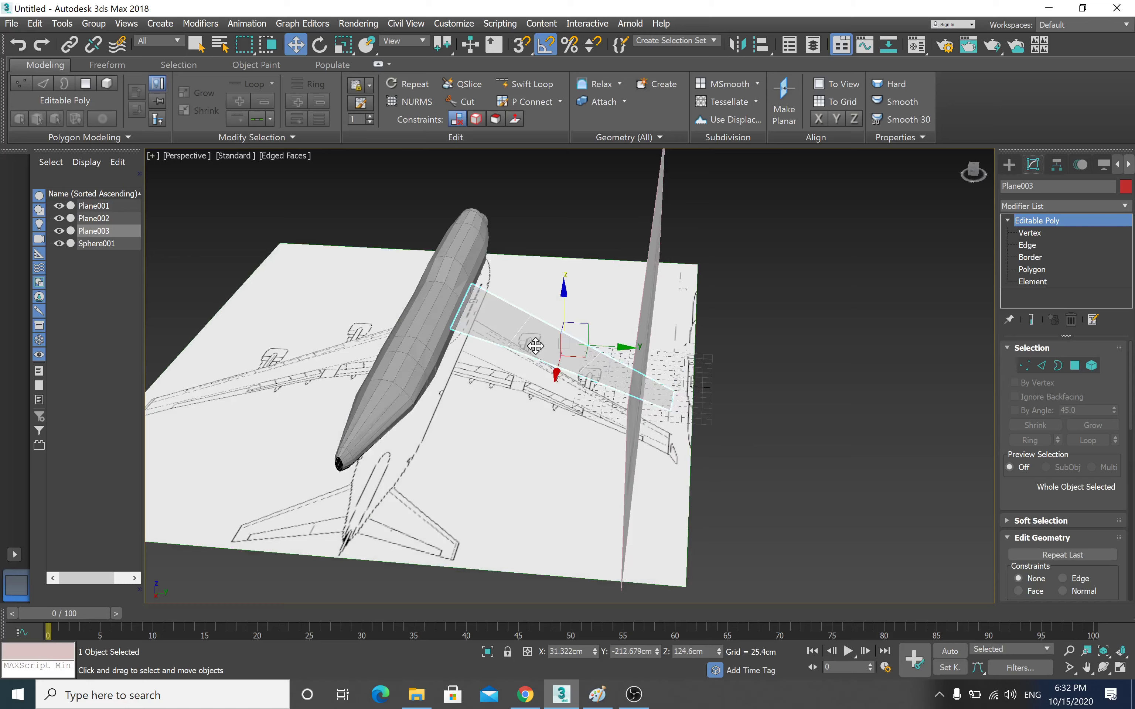
pyautogui.scroll(3, 536, 346)
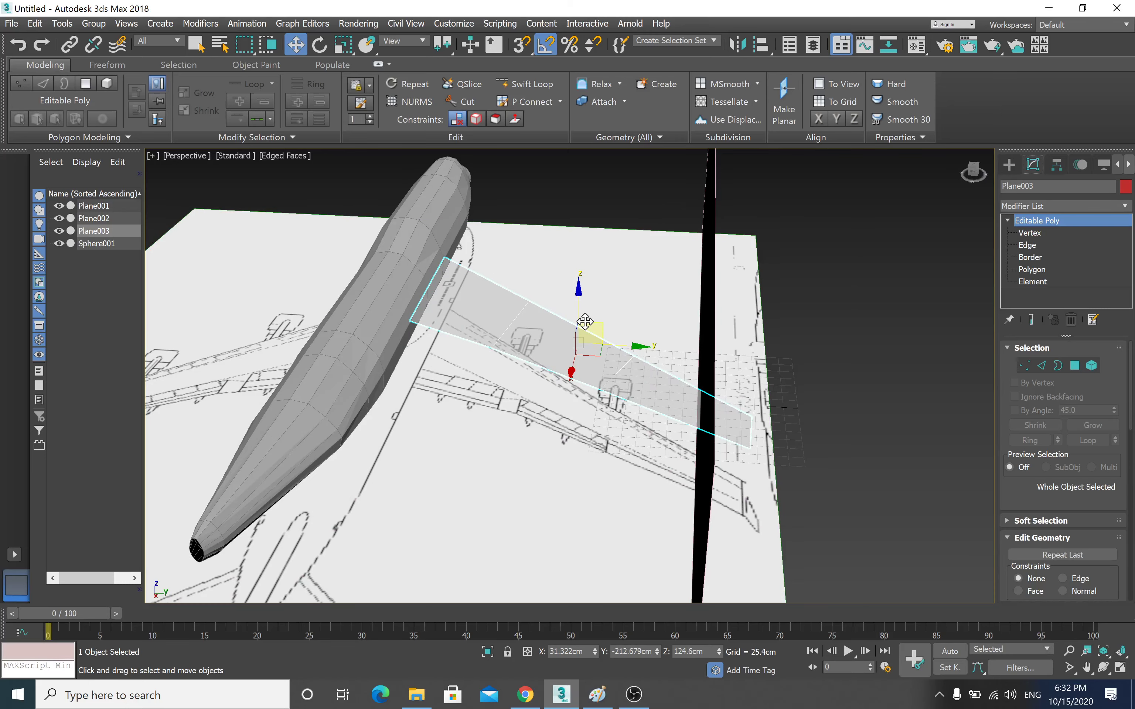
pyautogui.hotkey('alt', 'x')
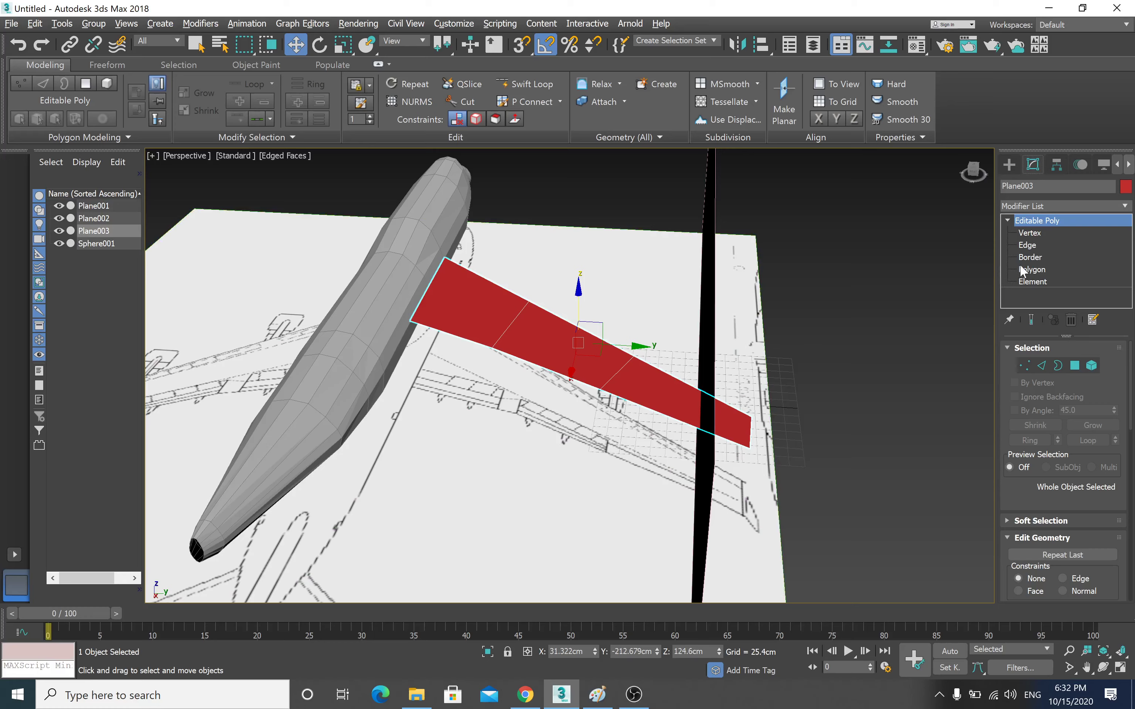
# - Change the wing's display colour to grey
pyautogui.click(1033, 271)
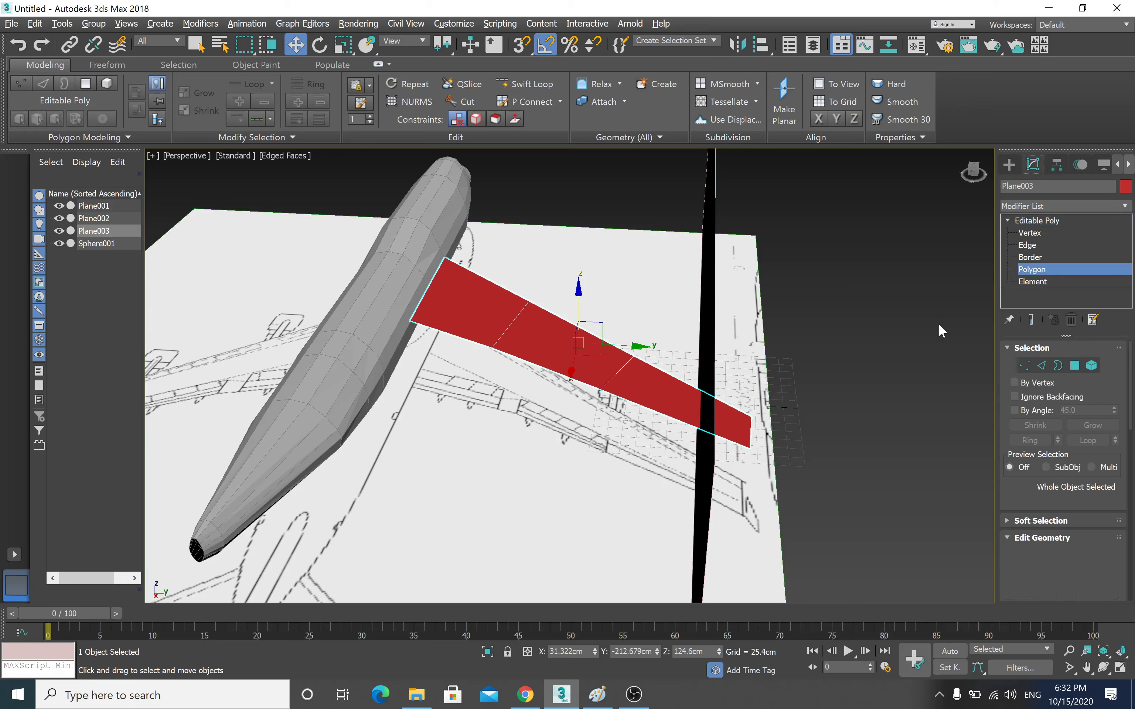
pyautogui.click(679, 389)
pyautogui.click(1044, 220)
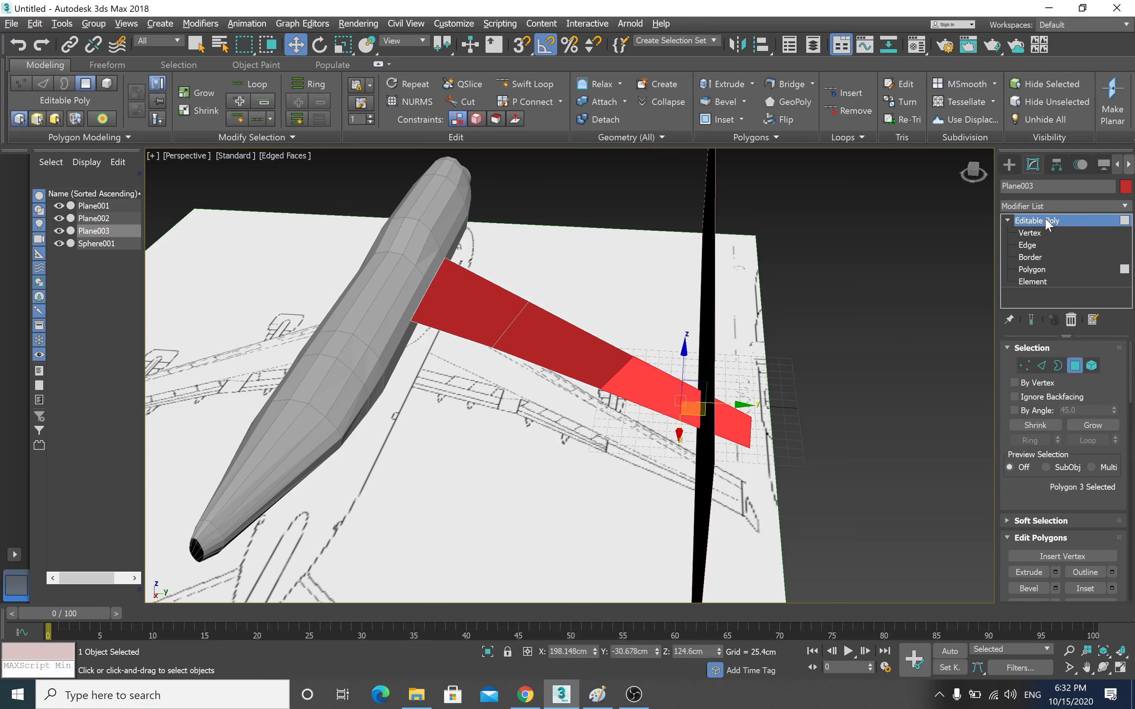
pyautogui.click(1124, 187)
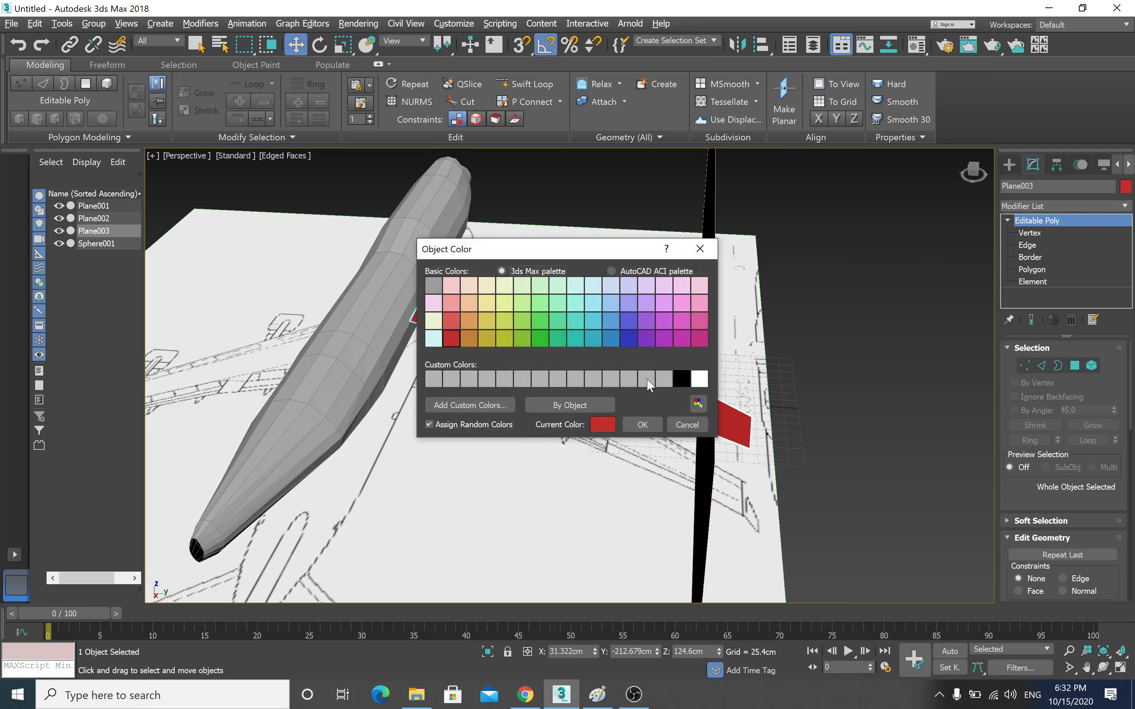
pyautogui.click(664, 379)
pyautogui.click(642, 424)
pyautogui.moveTo(722, 375); pyautogui.dragTo(600, 406, button='middle')
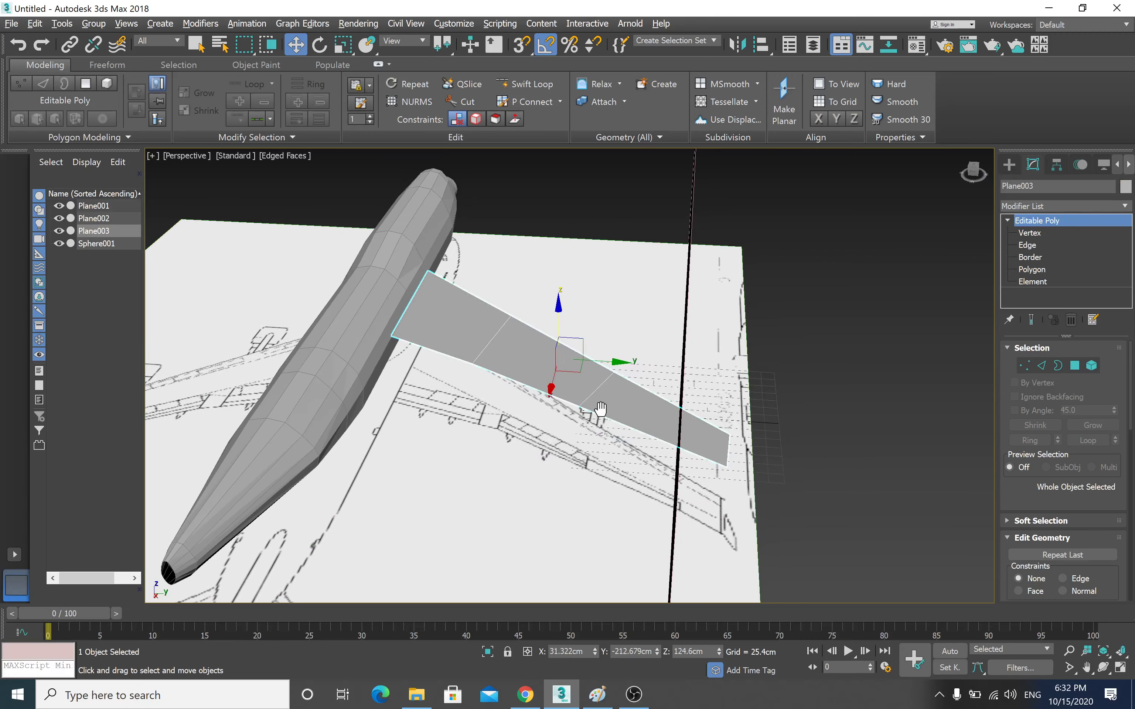
pyautogui.keyDown('alt'); pyautogui.moveTo(501, 385); pyautogui.dragTo(598, 382, button='middle'); pyautogui.keyUp('alt')
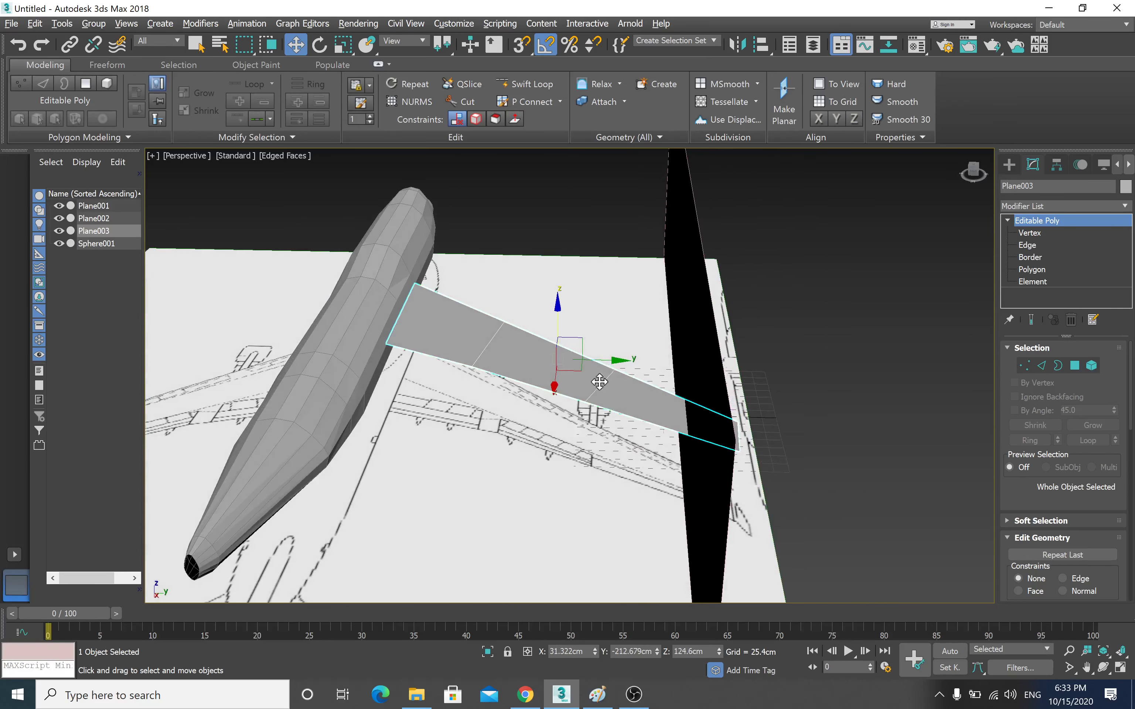
# - Extrude the wing's outer, middle and inner polygons to a height of about 5.979 cm
pyautogui.click(1035, 275)
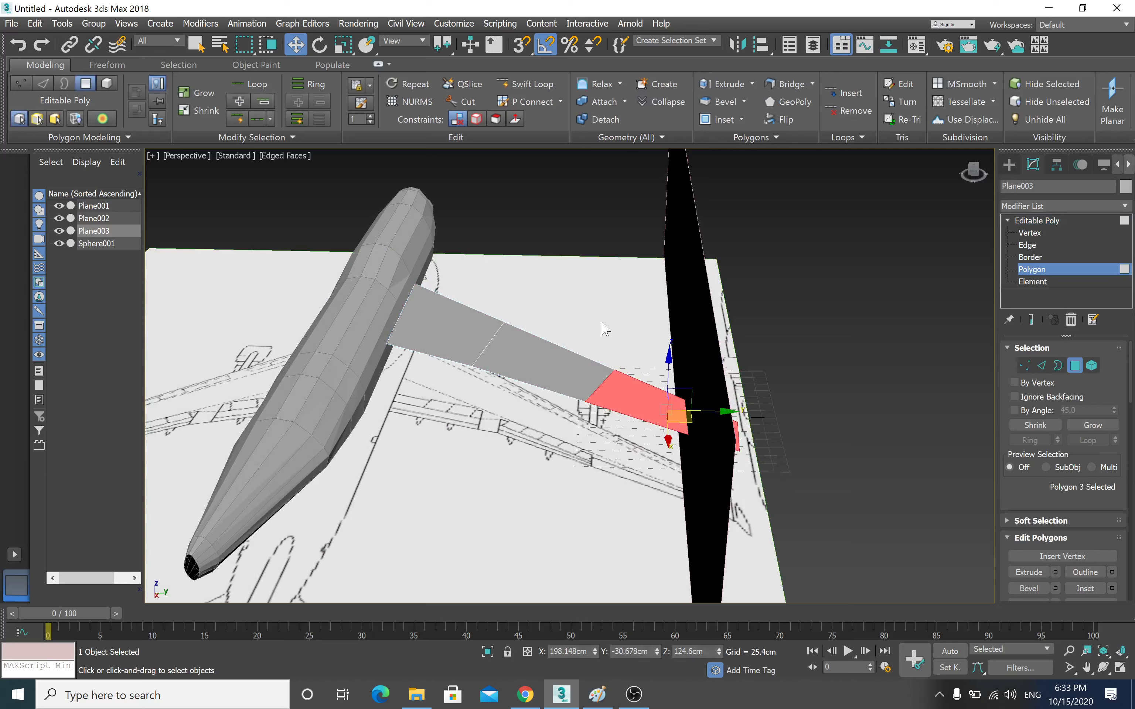
pyautogui.click(607, 380)
pyautogui.keyDown('ctrl'); pyautogui.click(566, 370); pyautogui.keyUp('ctrl')
pyautogui.keyDown('ctrl'); pyautogui.click(466, 330); pyautogui.keyUp('ctrl')
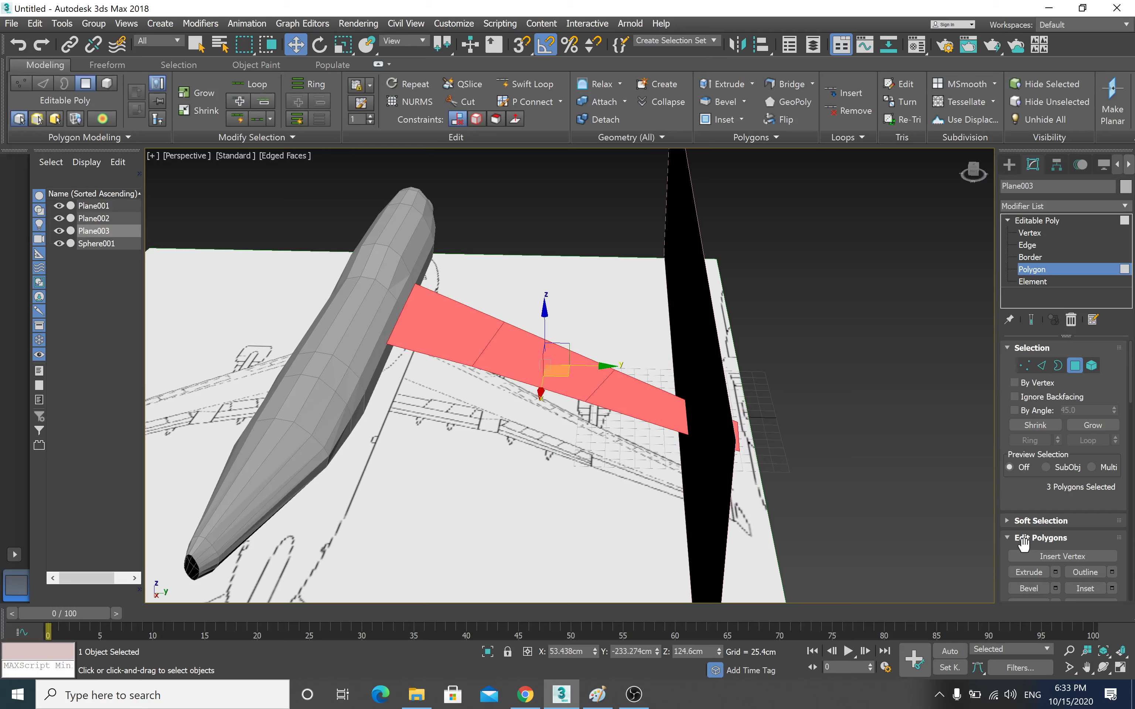
pyautogui.click(1052, 569)
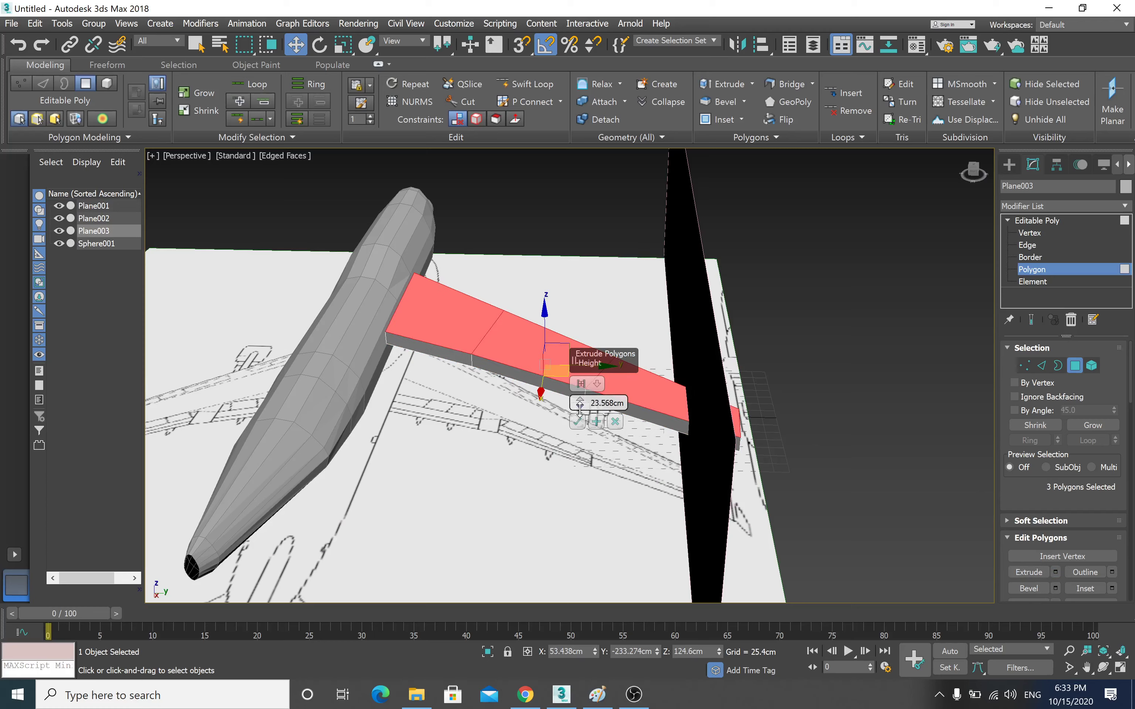
pyautogui.moveTo(580, 408); pyautogui.dragTo(567, 445)
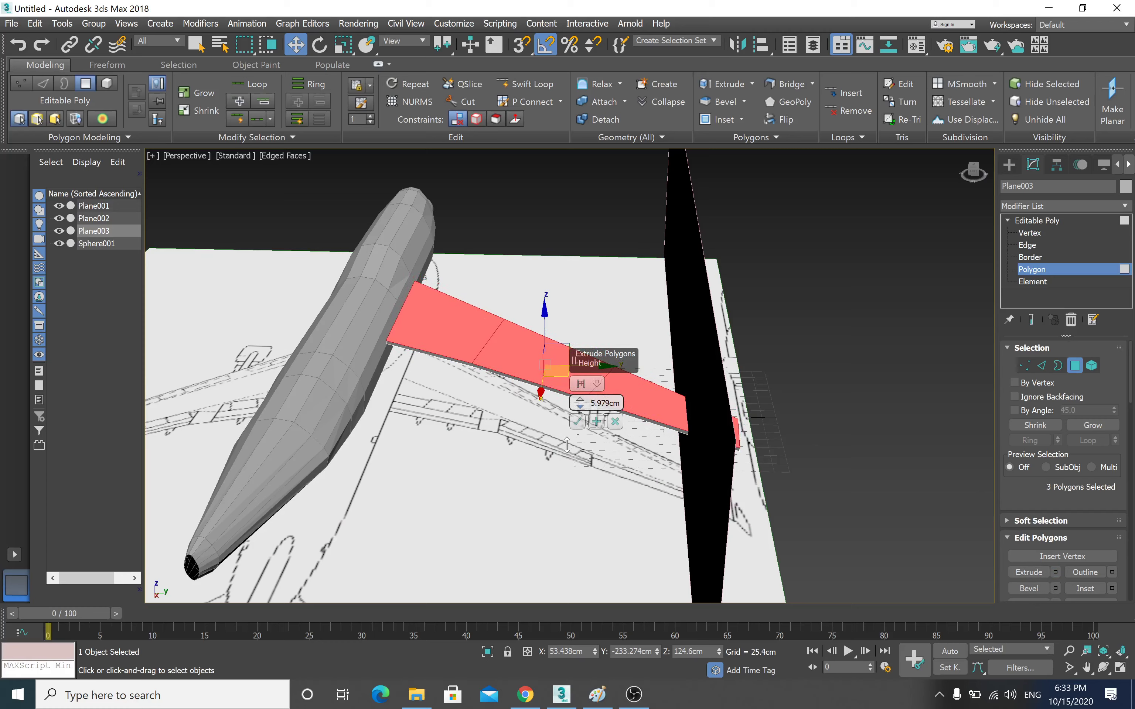
pyautogui.keyDown('alt'); pyautogui.moveTo(458, 441); pyautogui.dragTo(450, 408, button='middle'); pyautogui.keyUp('alt')
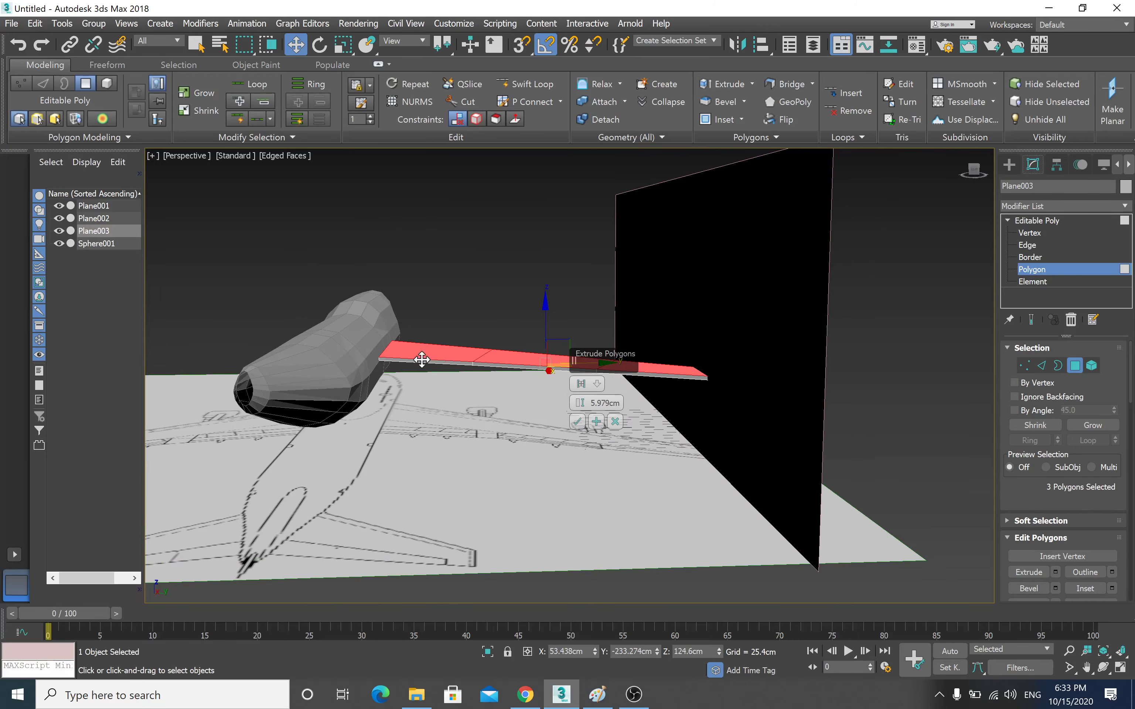
pyautogui.click(580, 425)
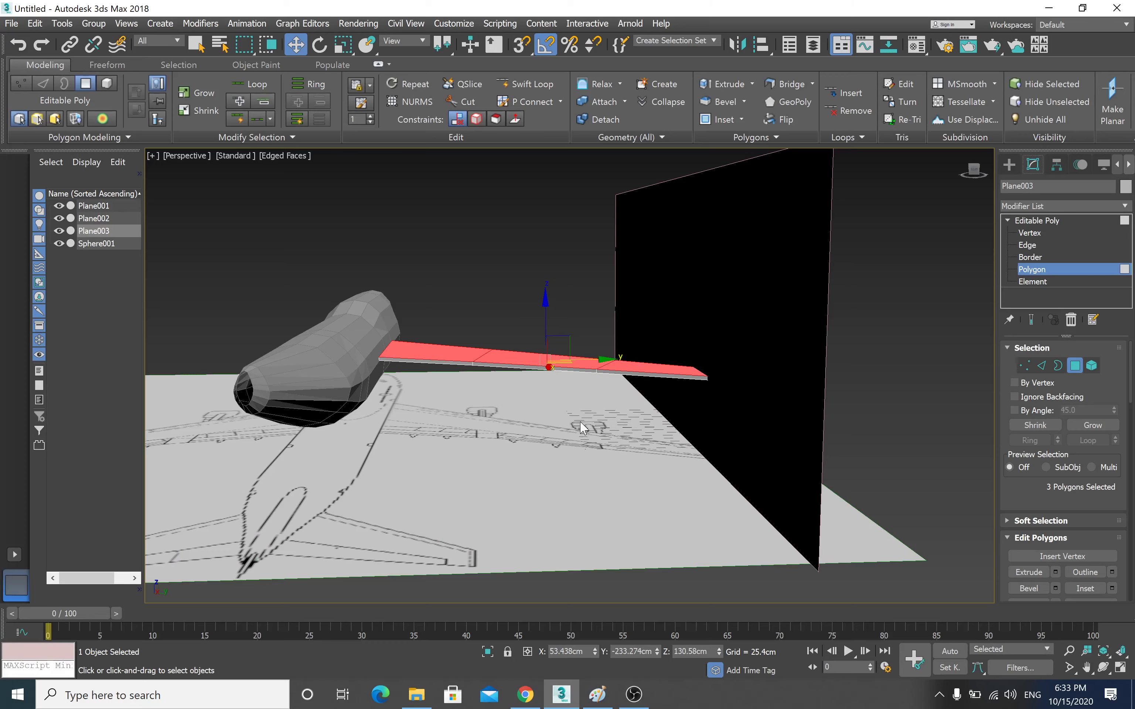
pyautogui.keyDown('alt'); pyautogui.moveTo(577, 426); pyautogui.dragTo(989, 347, button='middle'); pyautogui.keyUp('alt')
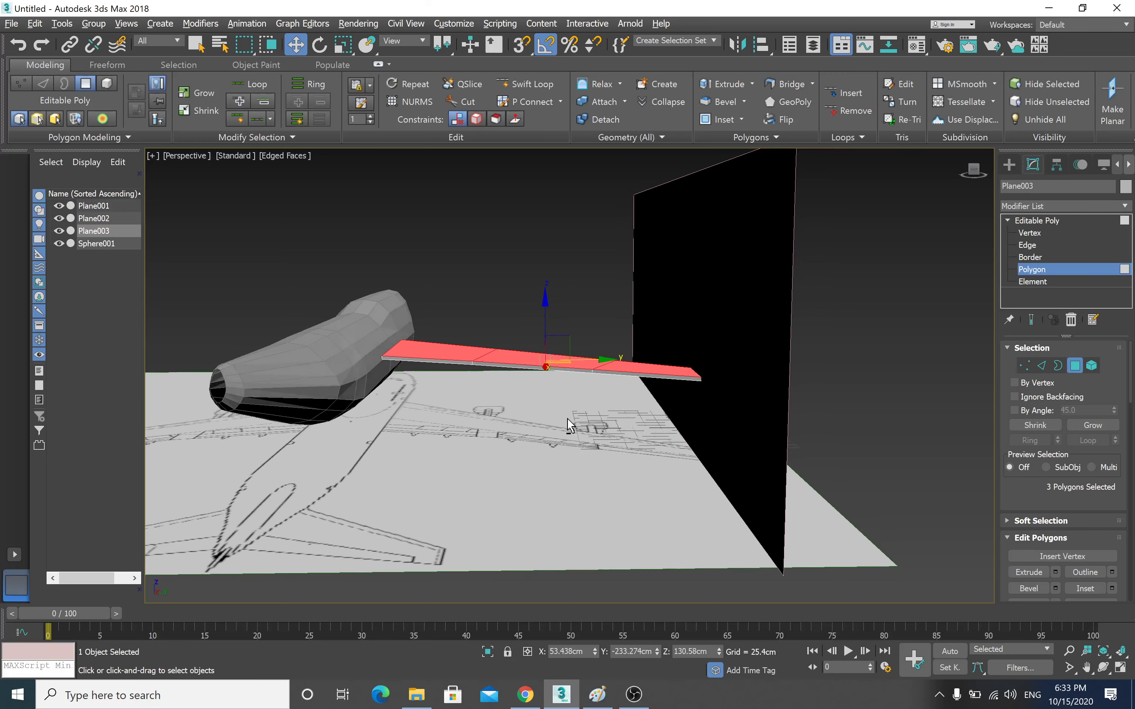
# - Select the wing's 14 lengthwise outline edges using Ring and then Loop
pyautogui.click(1025, 245)
pyautogui.keyDown('alt'); pyautogui.moveTo(551, 390); pyautogui.dragTo(543, 428, button='middle'); pyautogui.keyUp('alt')
pyautogui.click(502, 413)
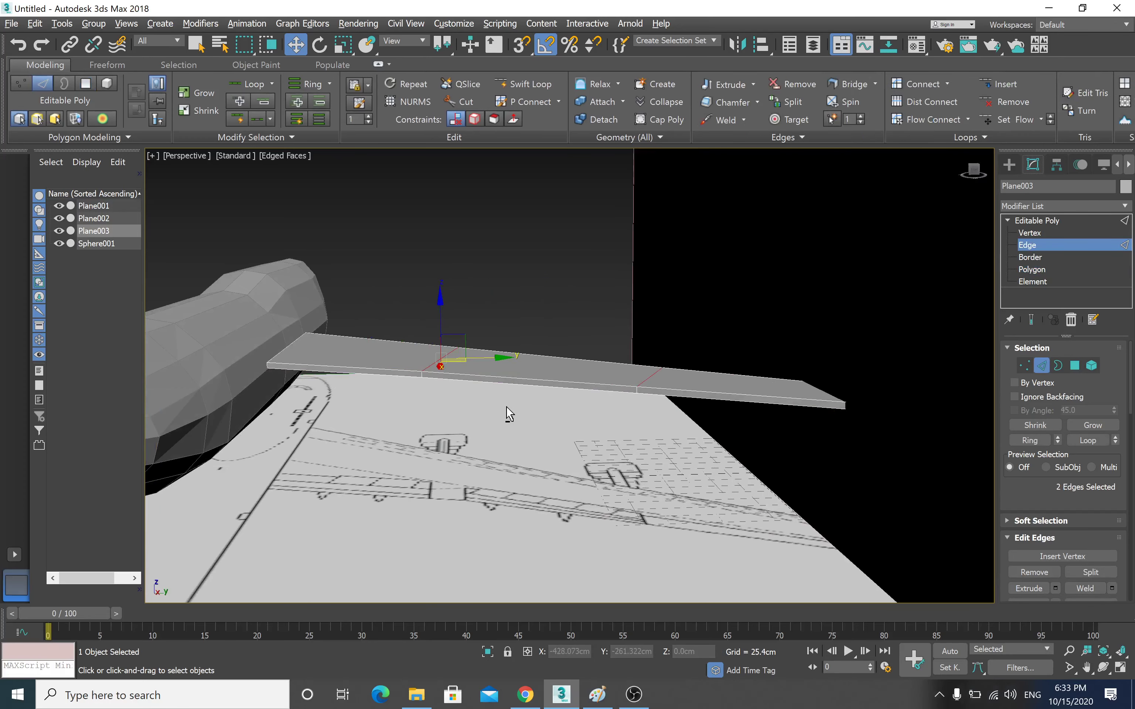
pyautogui.scroll(3, 507, 411)
pyautogui.scroll(2, 534, 400)
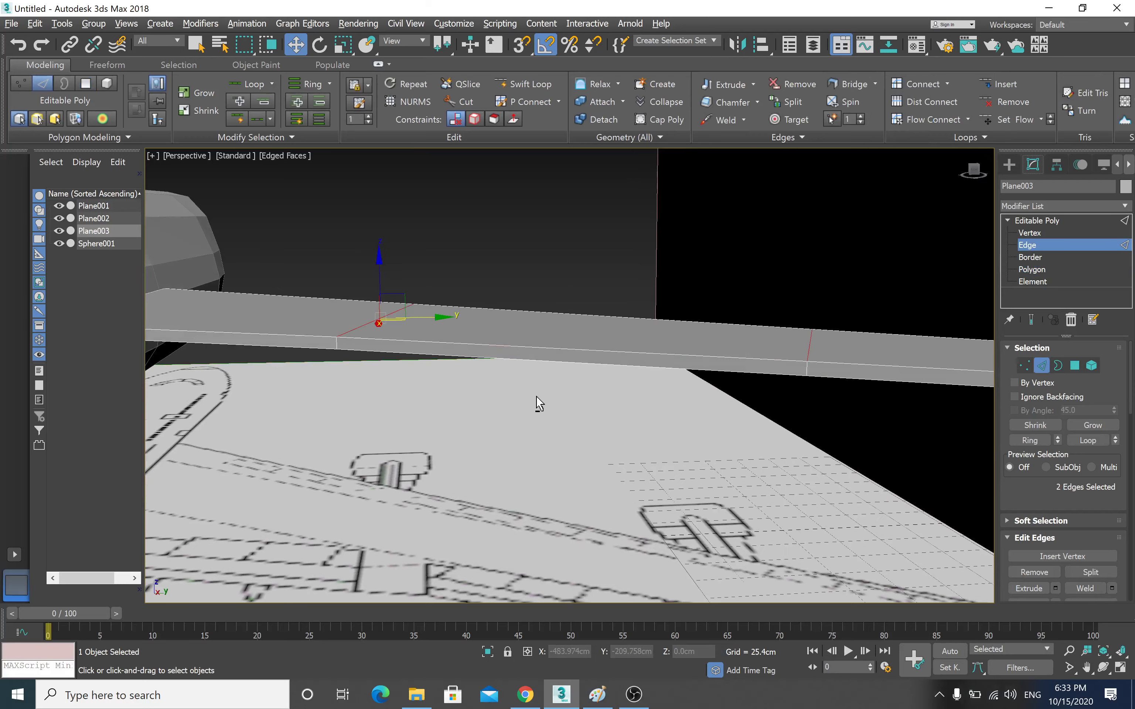
pyautogui.click(553, 348)
pyautogui.moveTo(591, 380)
pyautogui.keyDown('alt'); pyautogui.mouseDown(button='middle')
pyautogui.moveTo(501, 387)
pyautogui.moveTo(558, 393)
pyautogui.mouseUp(button='middle'); pyautogui.keyUp('alt')
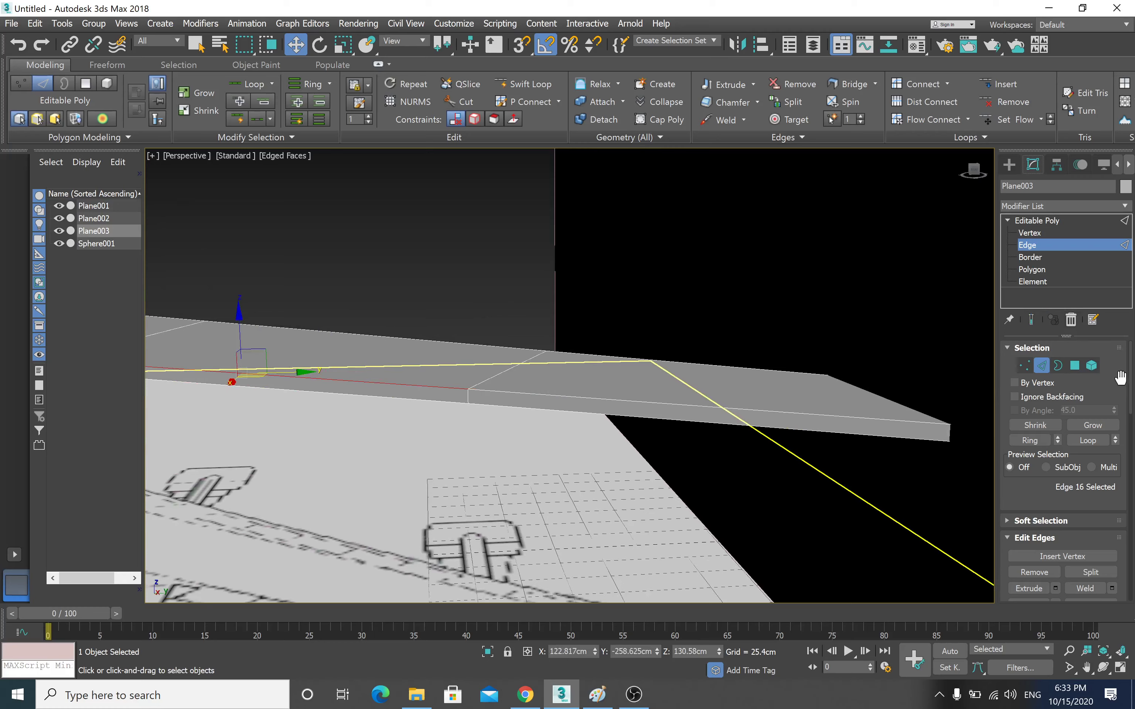
pyautogui.scroll(-2, 1105, 469)
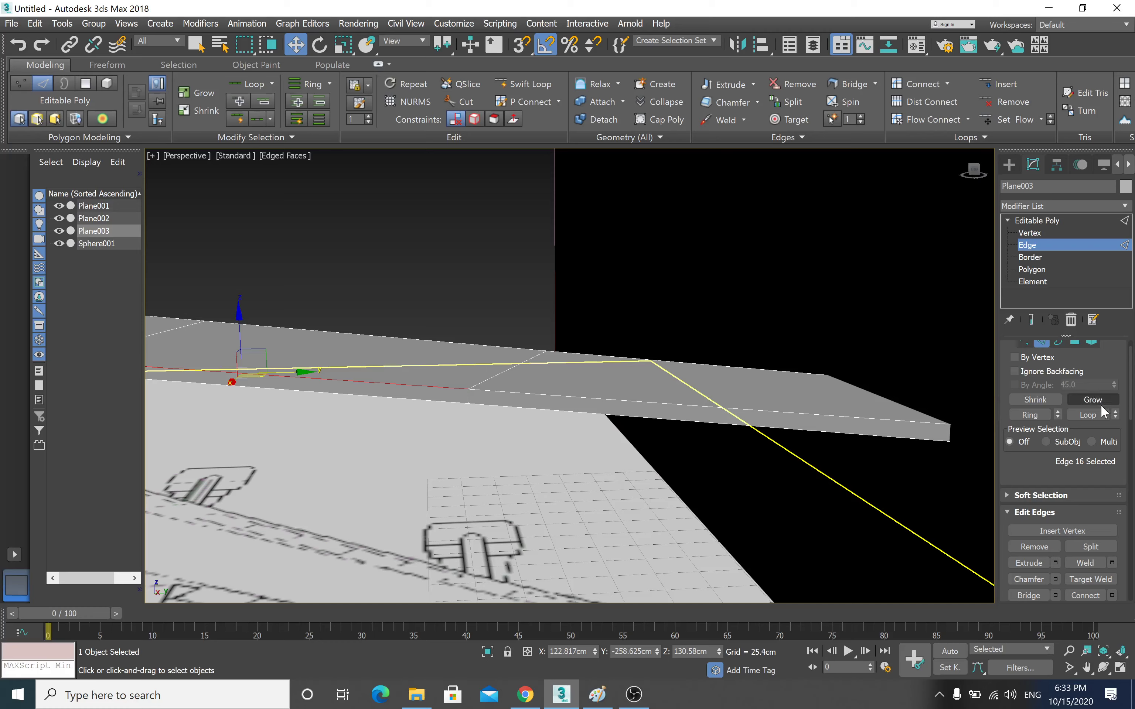
pyautogui.click(1034, 415)
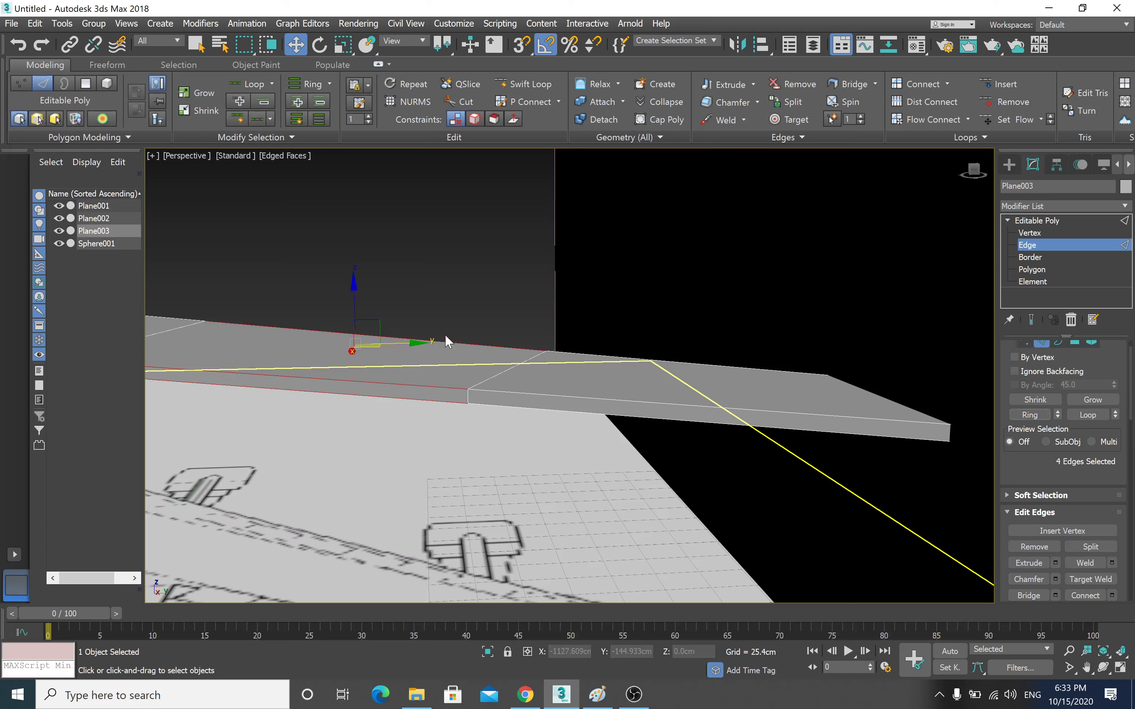
pyautogui.click(1087, 415)
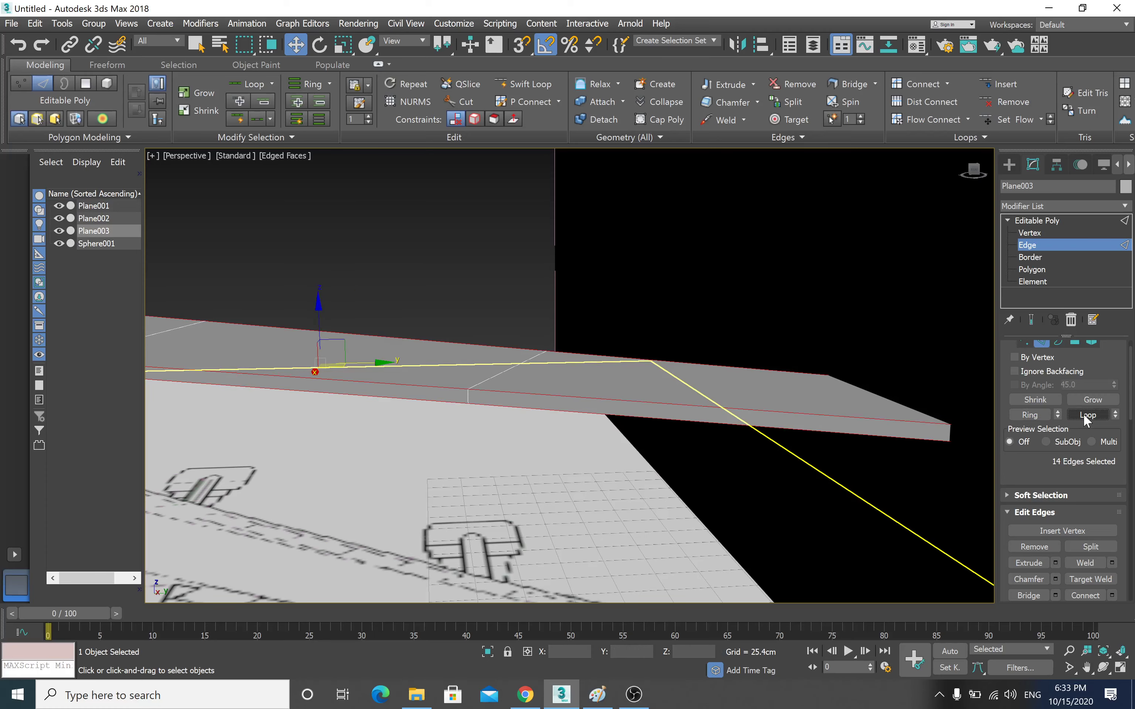
pyautogui.moveTo(557, 464)
pyautogui.keyDown('alt'); pyautogui.mouseDown(button='middle')
pyautogui.moveTo(539, 476)
pyautogui.moveTo(553, 469)
pyautogui.mouseUp(button='middle'); pyautogui.keyUp('alt')
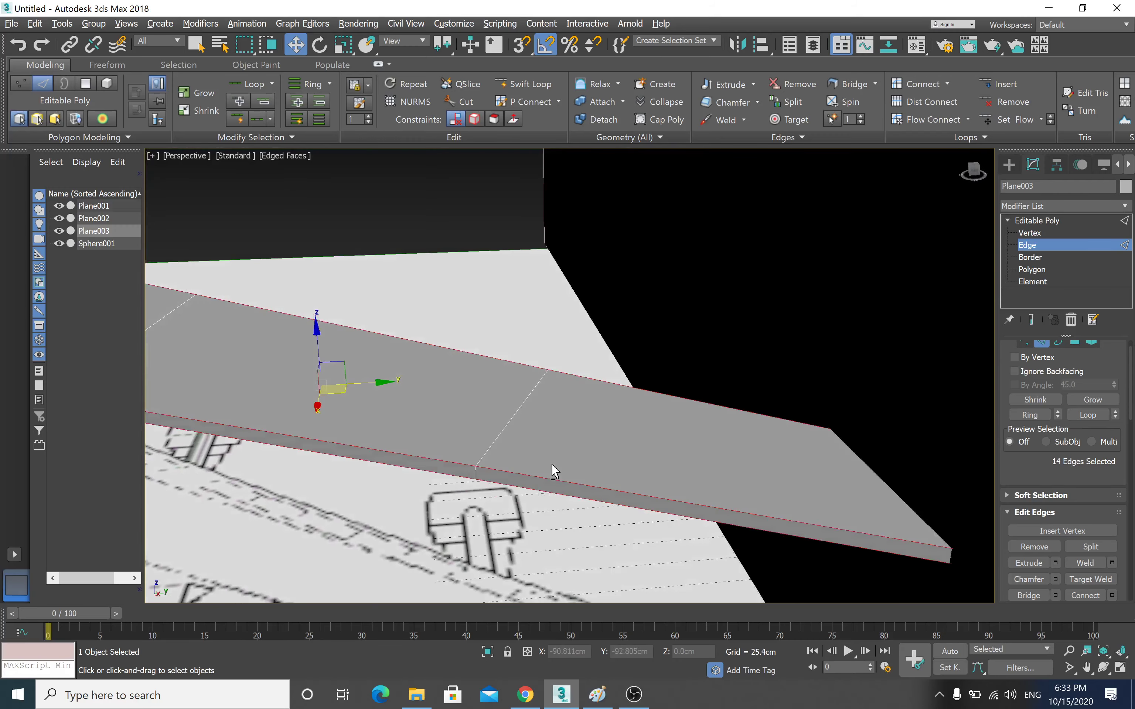
pyautogui.moveTo(601, 414)
pyautogui.keyDown('alt'); pyautogui.mouseDown(button='middle')
pyautogui.moveTo(552, 405)
pyautogui.moveTo(625, 446)
pyautogui.moveTo(305, 417)
pyautogui.moveTo(393, 405)
pyautogui.moveTo(366, 416)
pyautogui.moveTo(330, 398)
pyautogui.moveTo(473, 412)
pyautogui.mouseUp(button='middle'); pyautogui.keyUp('alt')
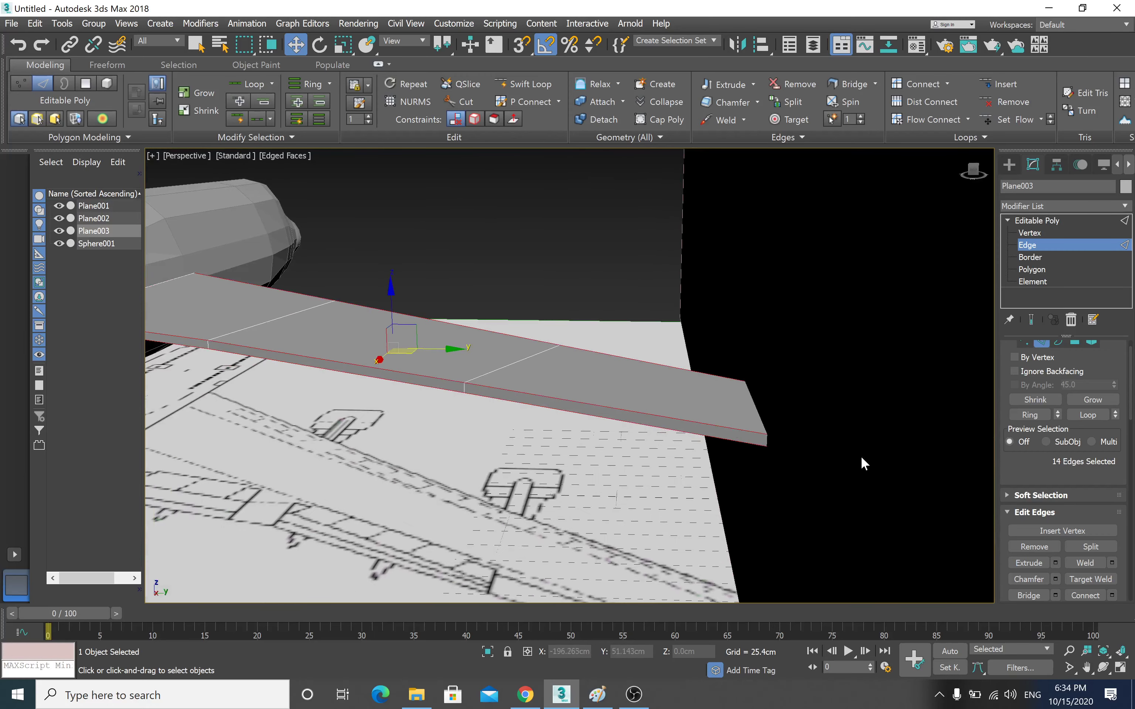
# - Chamfer the selected wing edges with an amount of about 0.77 cm
pyautogui.click(1055, 579)
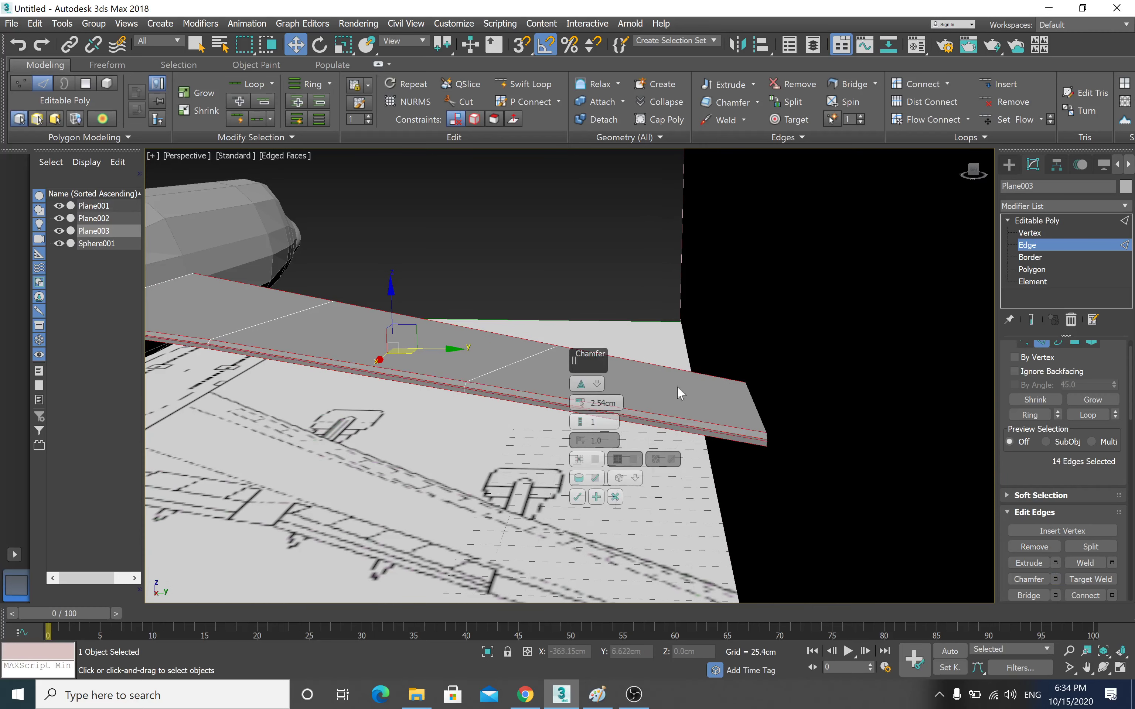
pyautogui.click(579, 406)
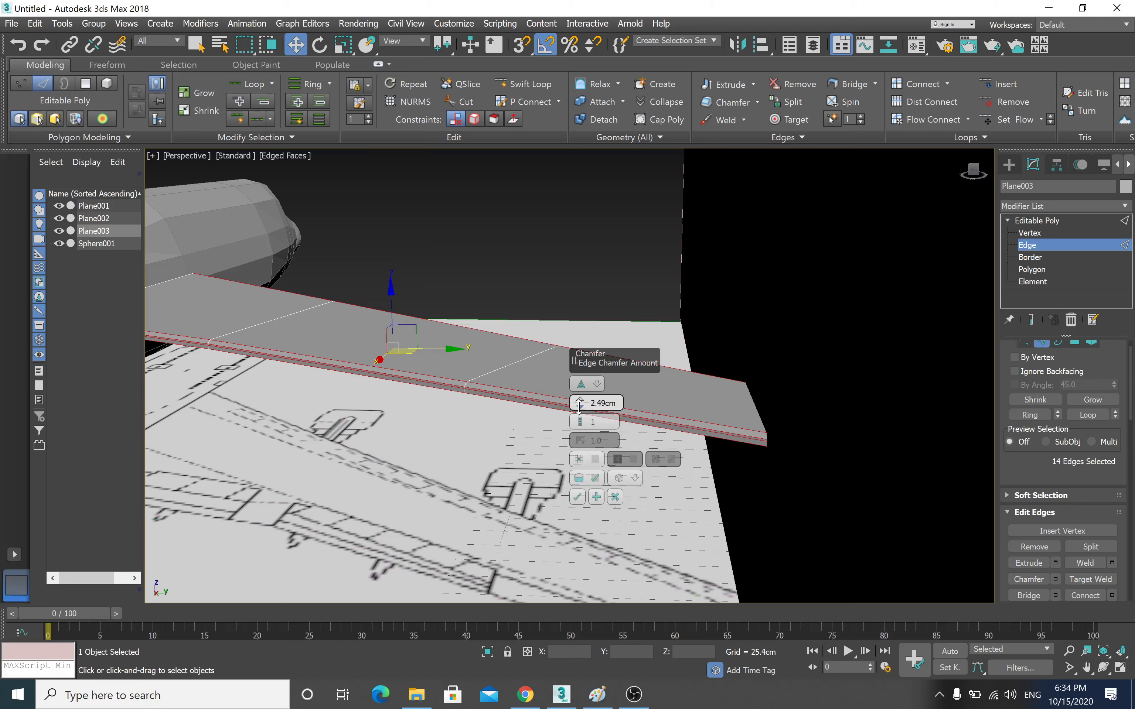
pyautogui.moveTo(579, 407); pyautogui.dragTo(581, 408)
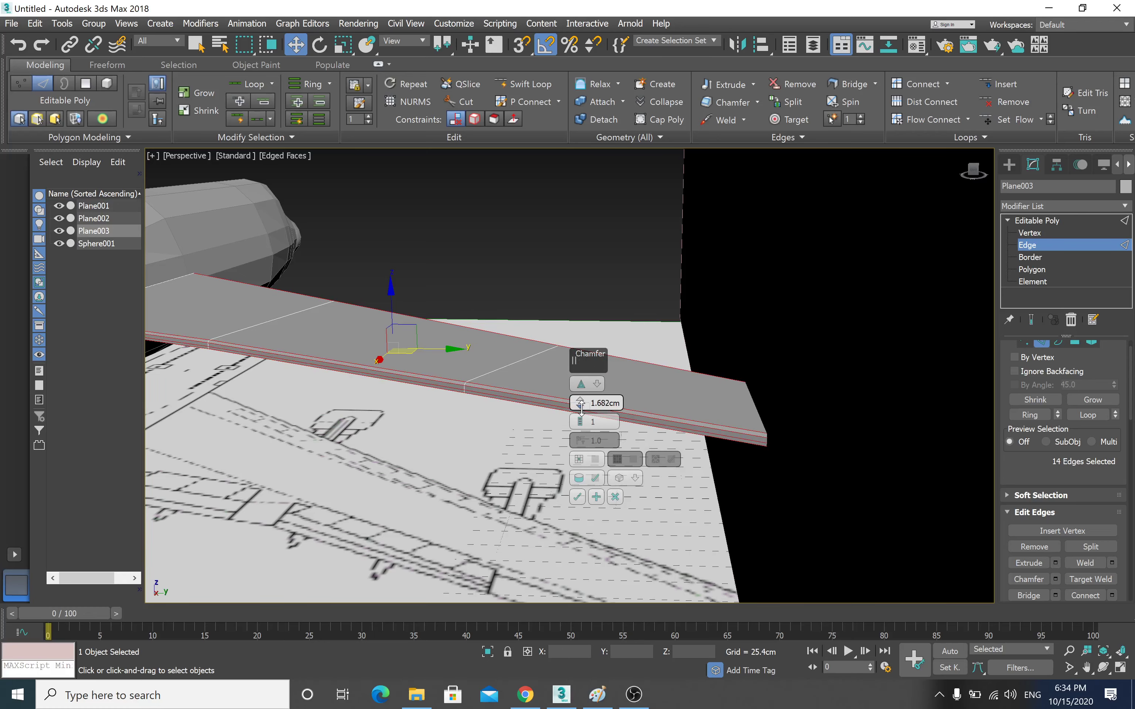
pyautogui.moveTo(580, 409); pyautogui.dragTo(580, 408)
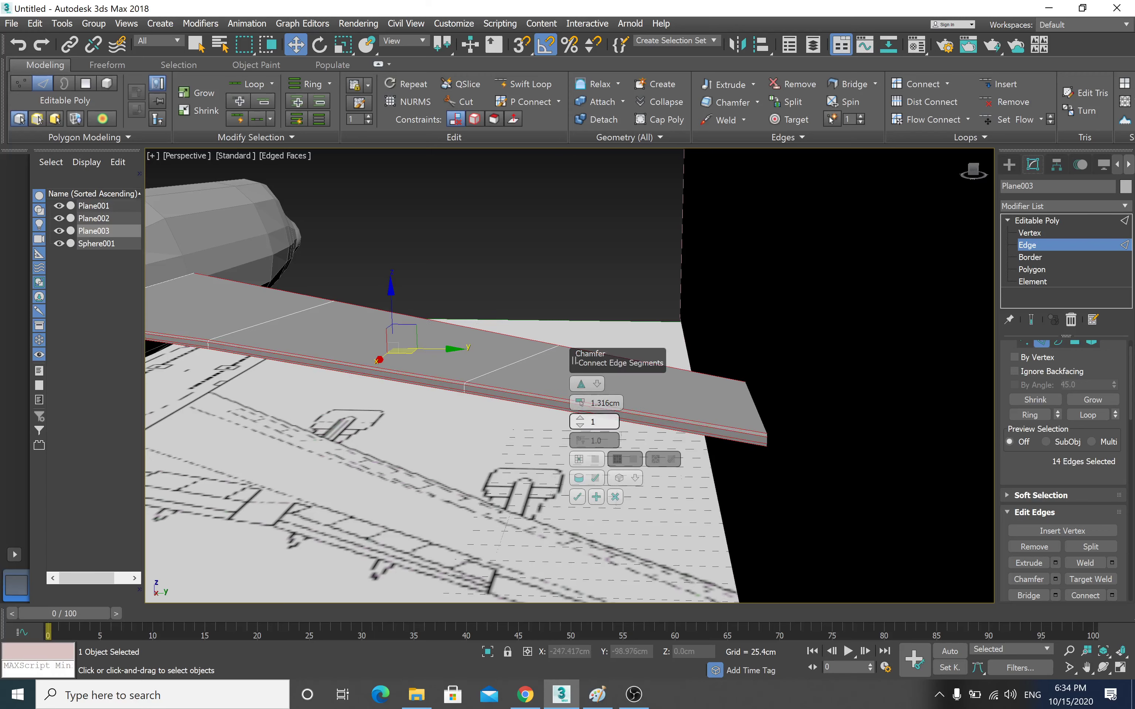
pyautogui.click(578, 498)
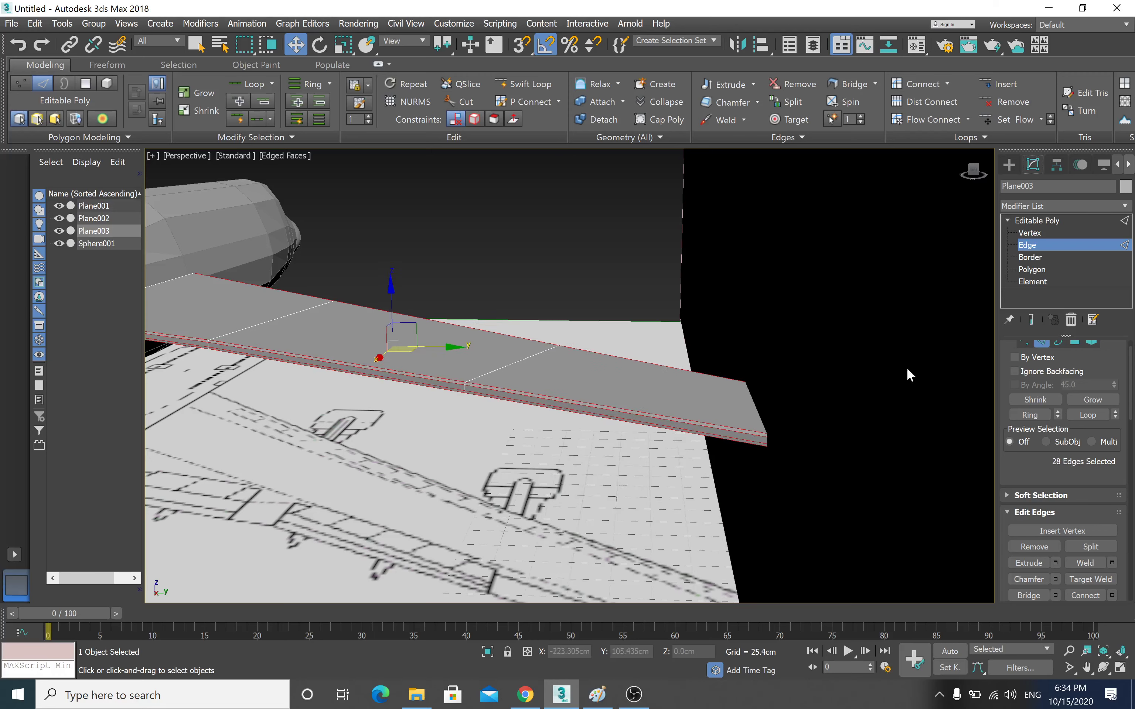
# - Frame the blueprint, then reselect the wing Plane003 at Edge level
pyautogui.click(1039, 223)
pyautogui.click(679, 444)
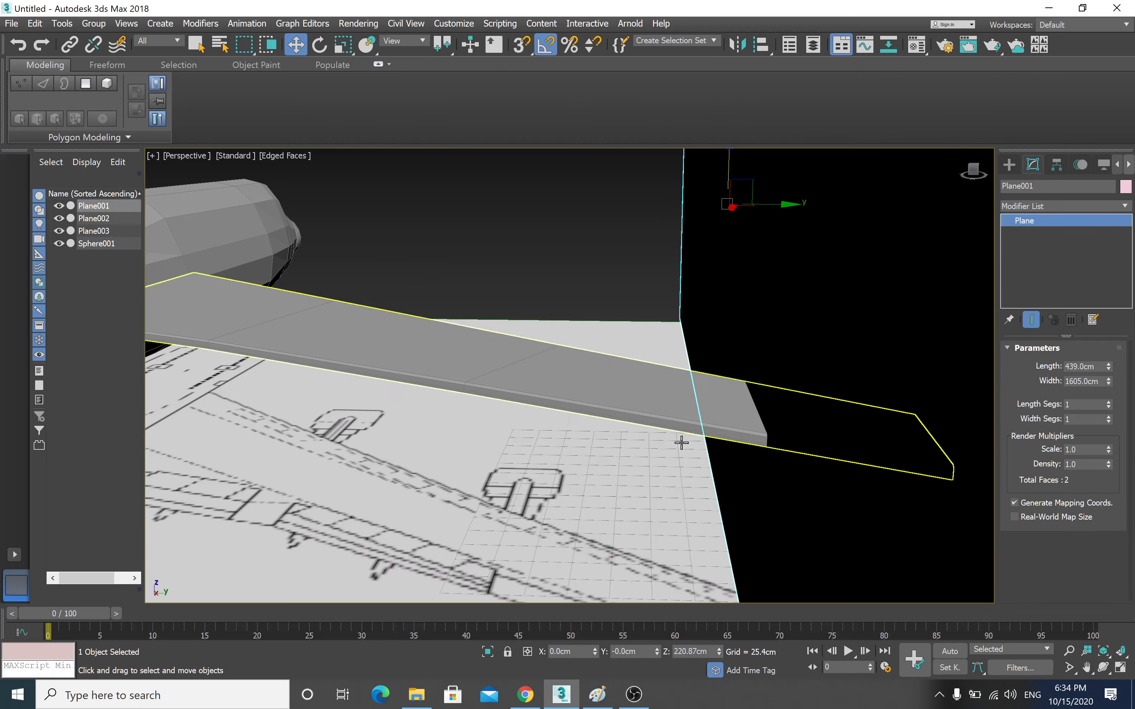
pyautogui.press('z')
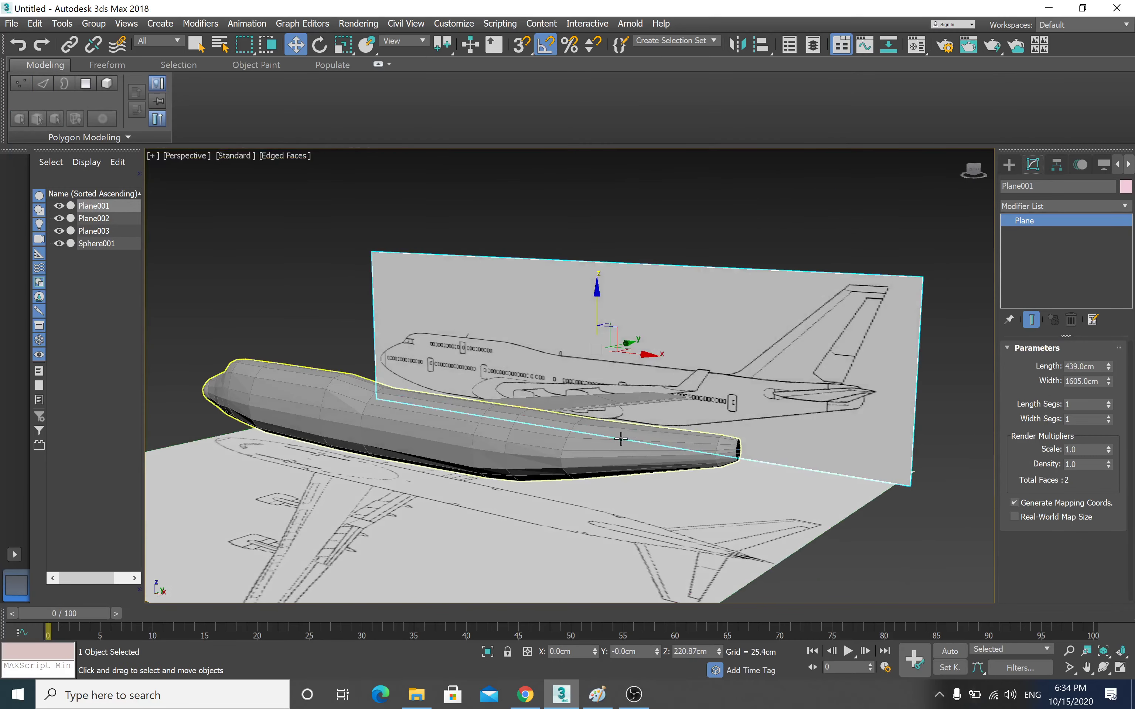
pyautogui.scroll(3, 692, 435)
pyautogui.keyDown('alt'); pyautogui.moveTo(692, 435); pyautogui.dragTo(634, 438, button='middle'); pyautogui.keyUp('alt')
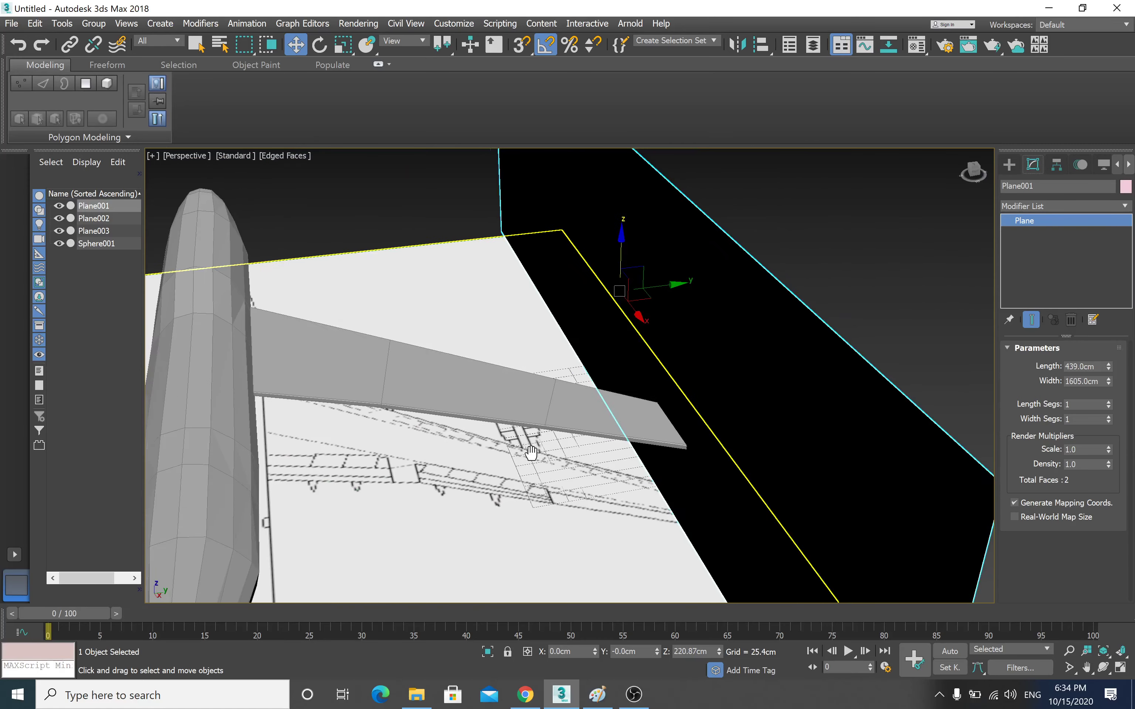
pyautogui.scroll(4, 609, 427)
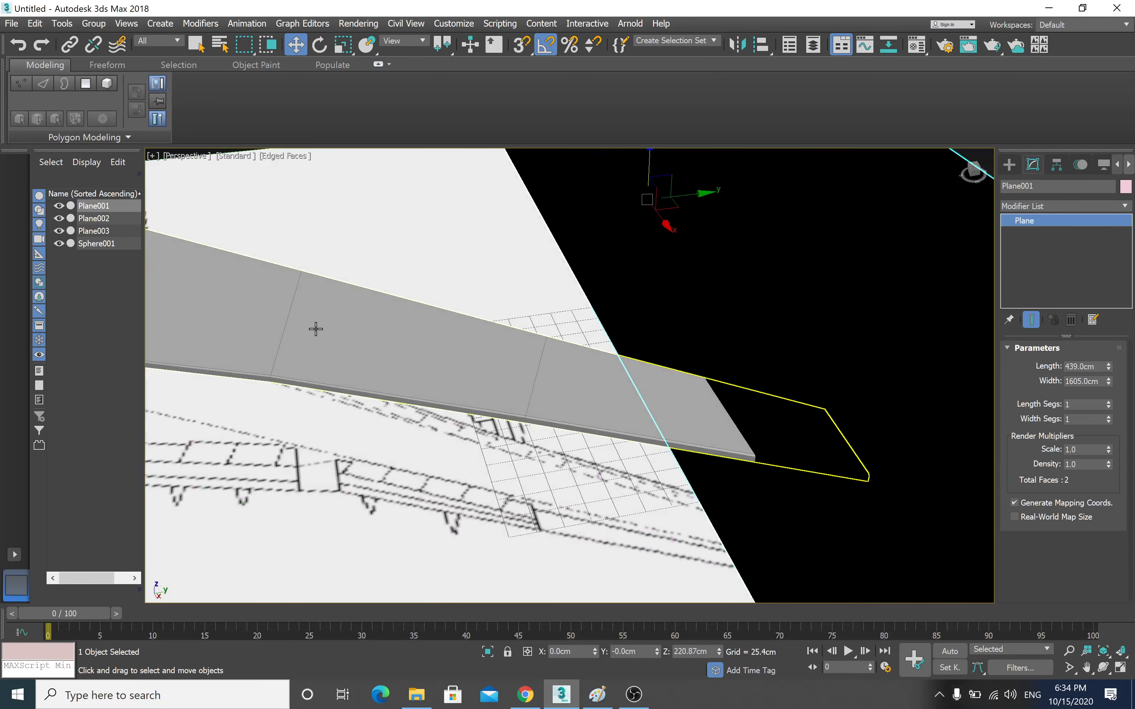
pyautogui.scroll(-2, 499, 372)
pyautogui.scroll(-3, 551, 367)
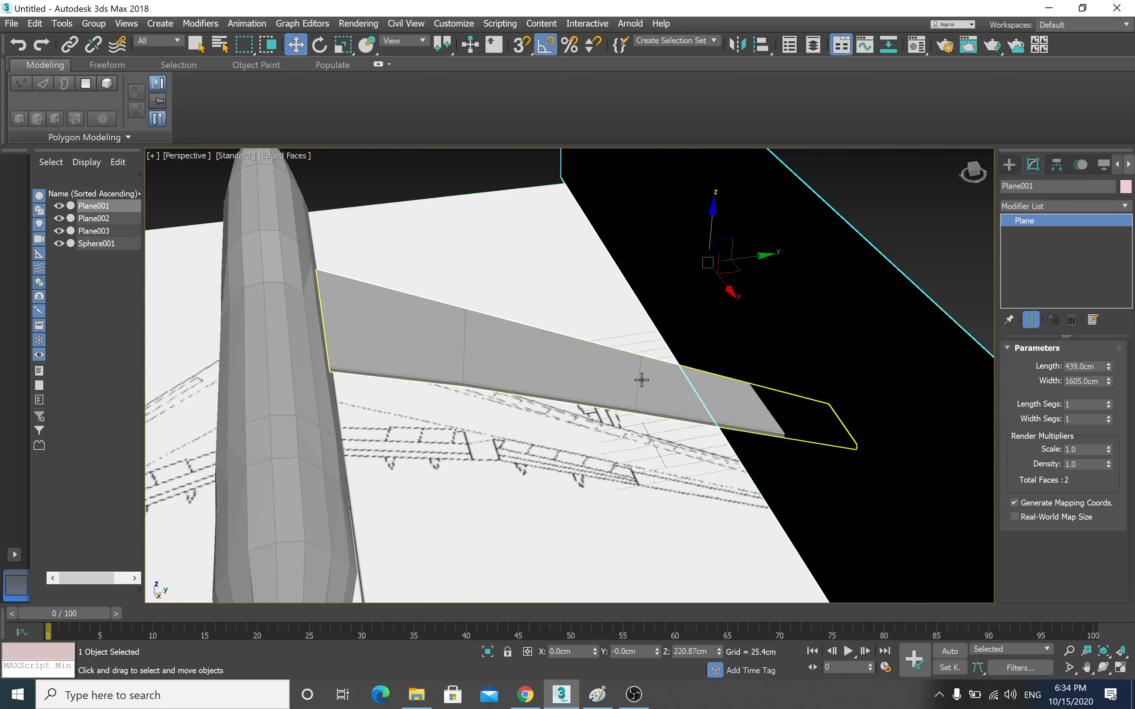
pyautogui.click(604, 387)
pyautogui.click(1023, 248)
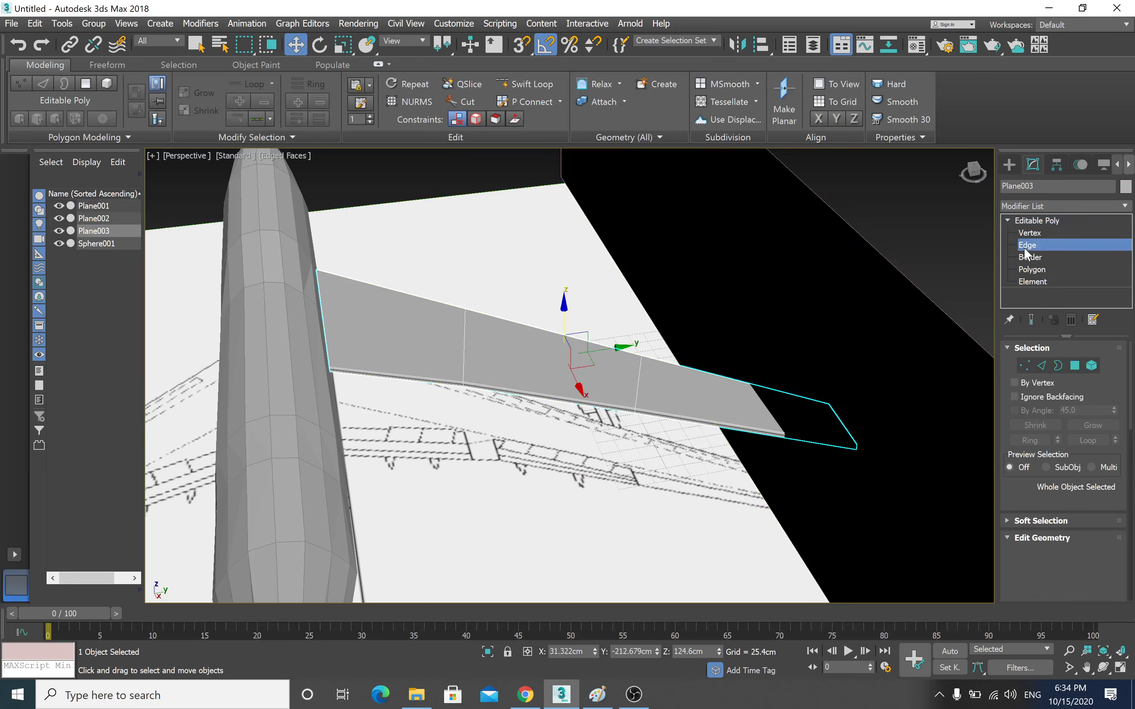
# - Ring-select the wing's crosswise edges and preview Connect with 2 segments
pyautogui.click(638, 376)
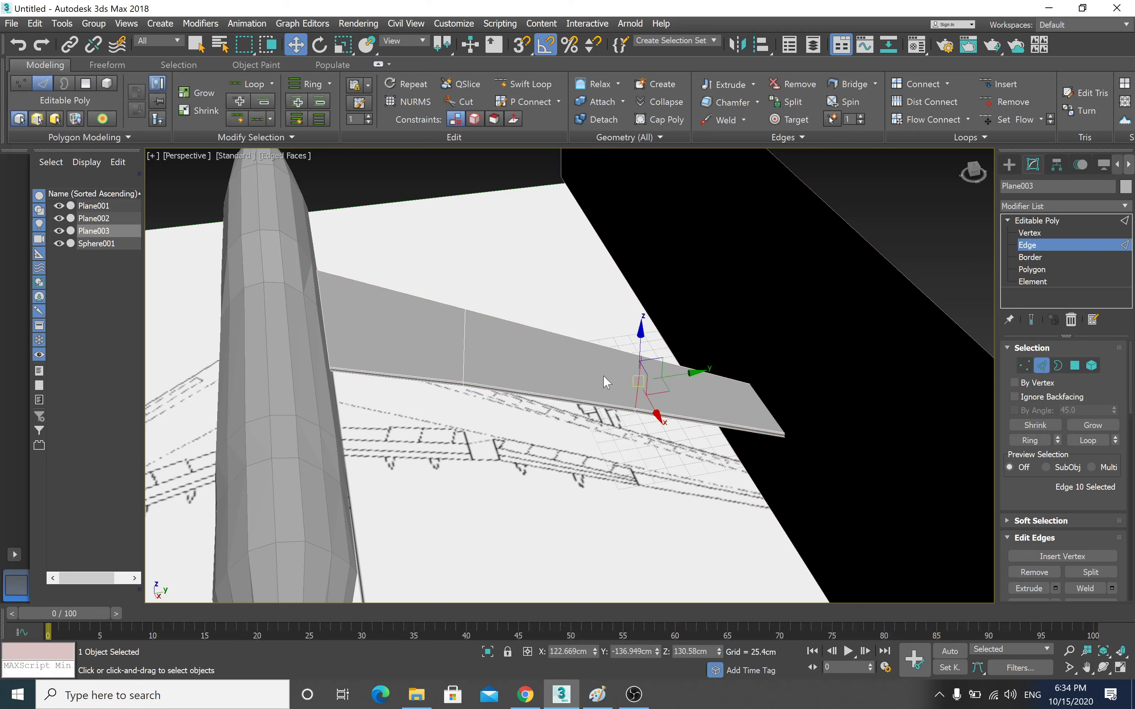
pyautogui.click(1046, 442)
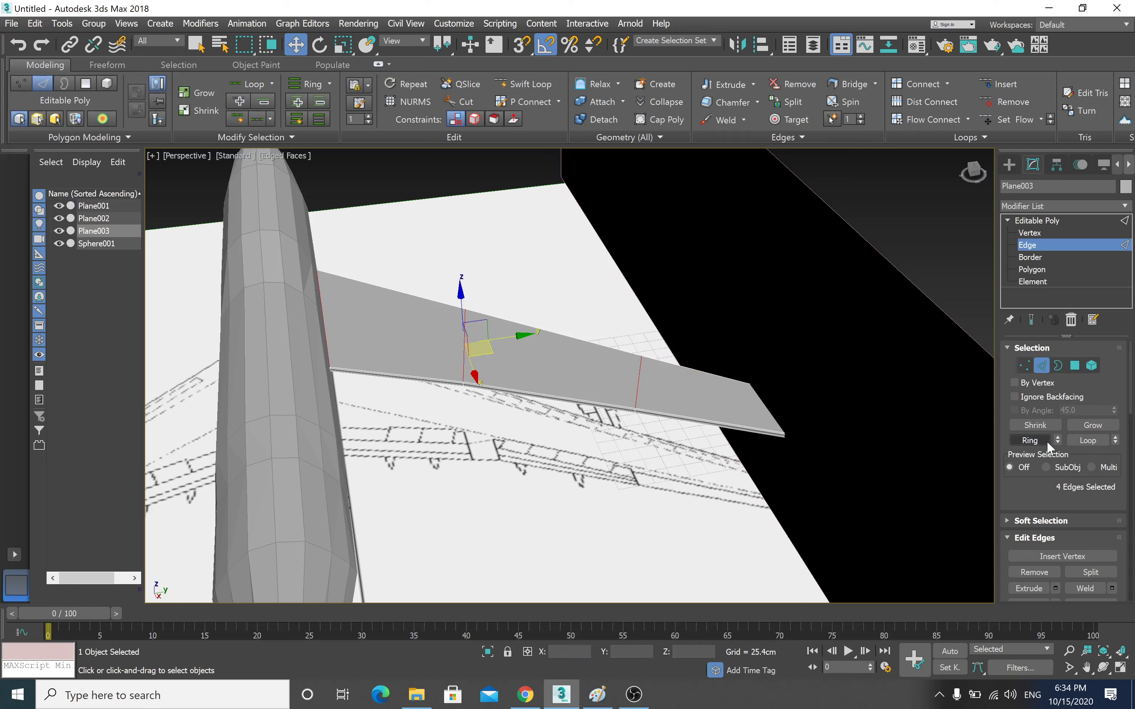
pyautogui.click(694, 382)
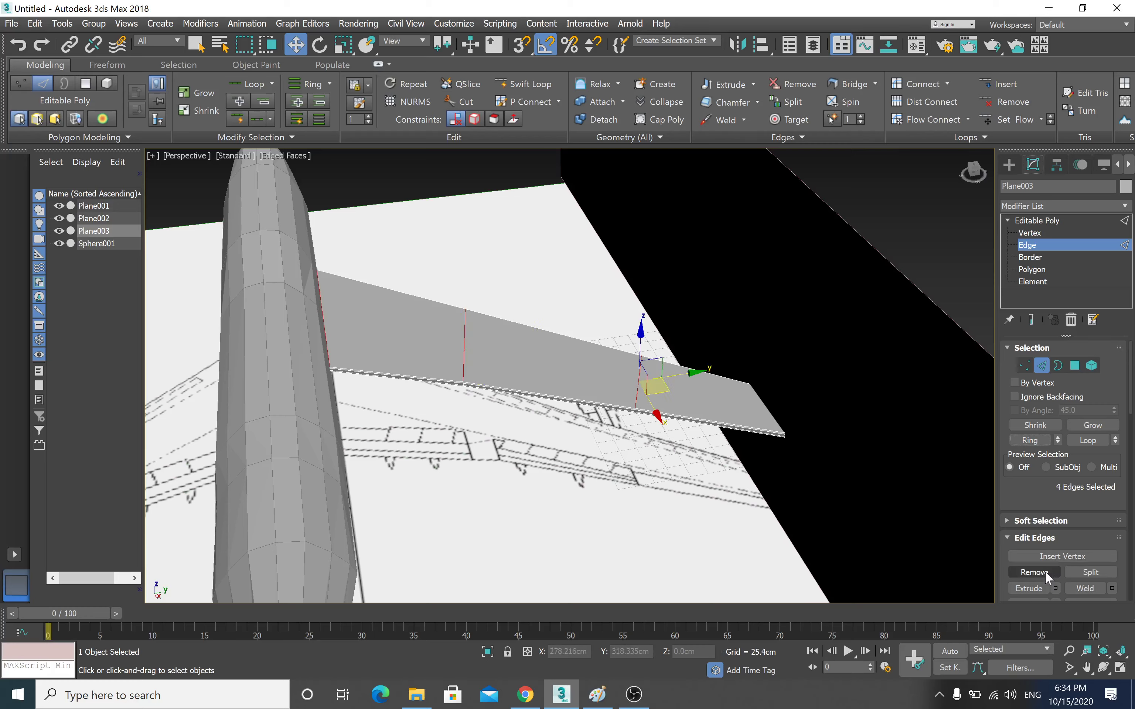
pyautogui.moveTo(1115, 543)
pyautogui.mouseDown()
pyautogui.moveTo(1091, 446)
pyautogui.moveTo(1131, 496)
pyautogui.moveTo(1131, 539)
pyautogui.moveTo(1131, 455)
pyautogui.mouseUp()
pyautogui.scroll(-5, 1091, 446)
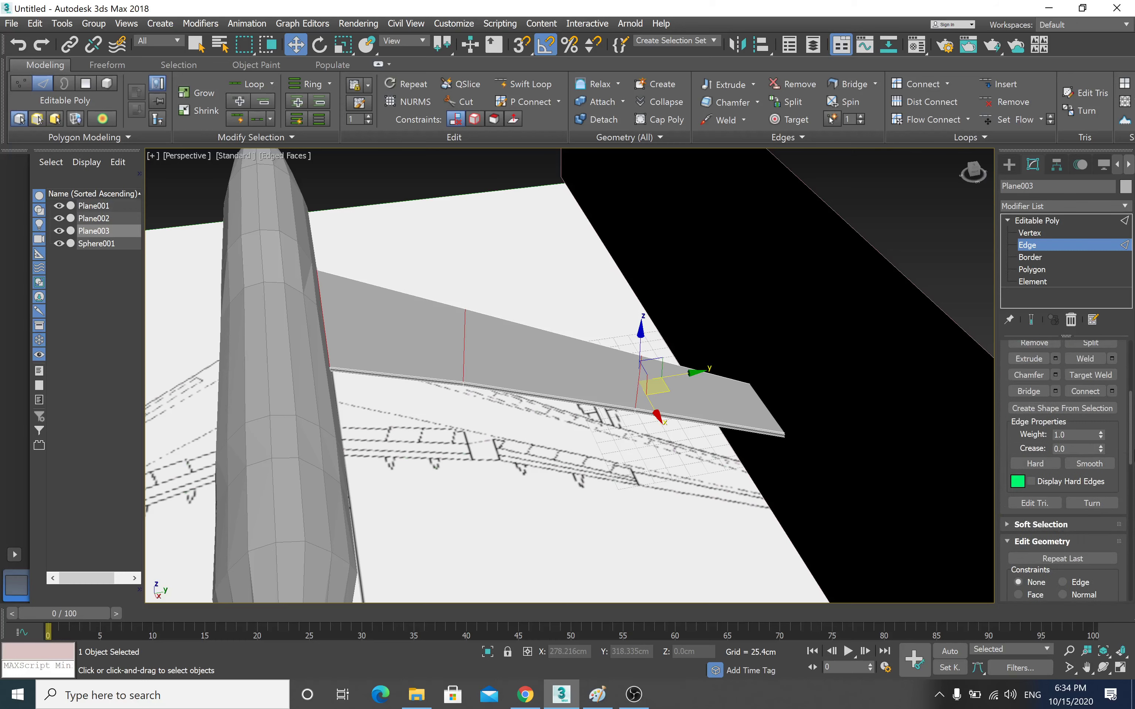
pyautogui.click(1111, 390)
pyautogui.click(469, 375)
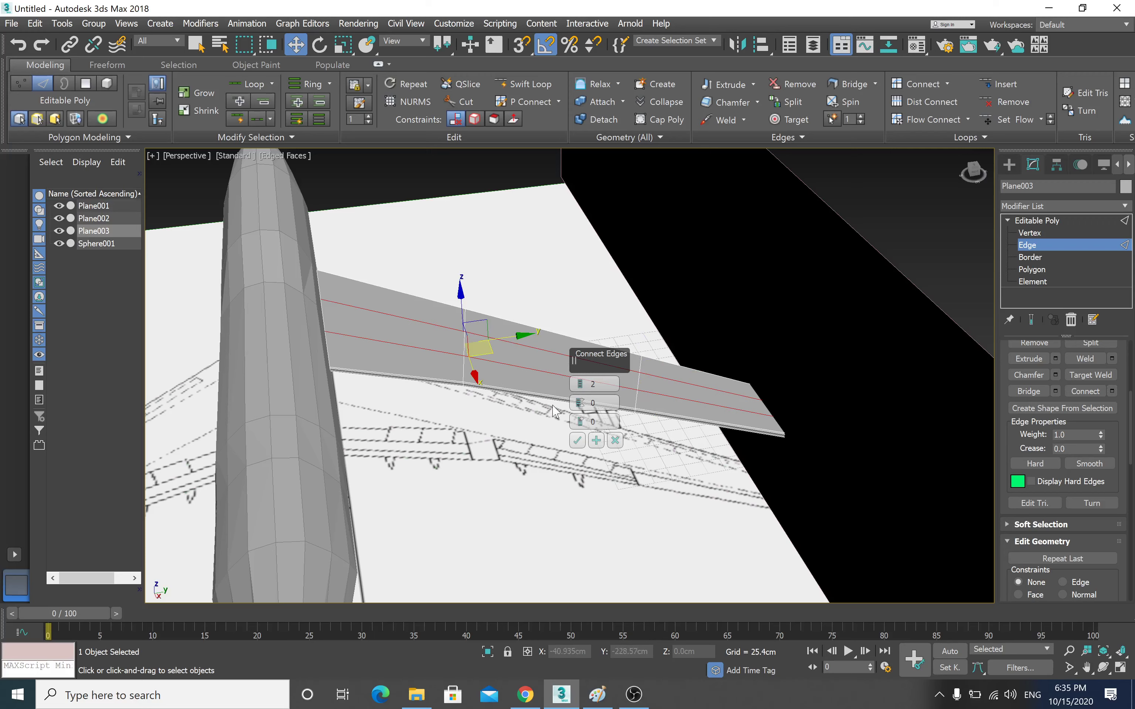
# - Commit Connect with 2 segments, adding two lengthwise edges along the wing
pyautogui.moveTo(593, 383)
pyautogui.click(580, 386)
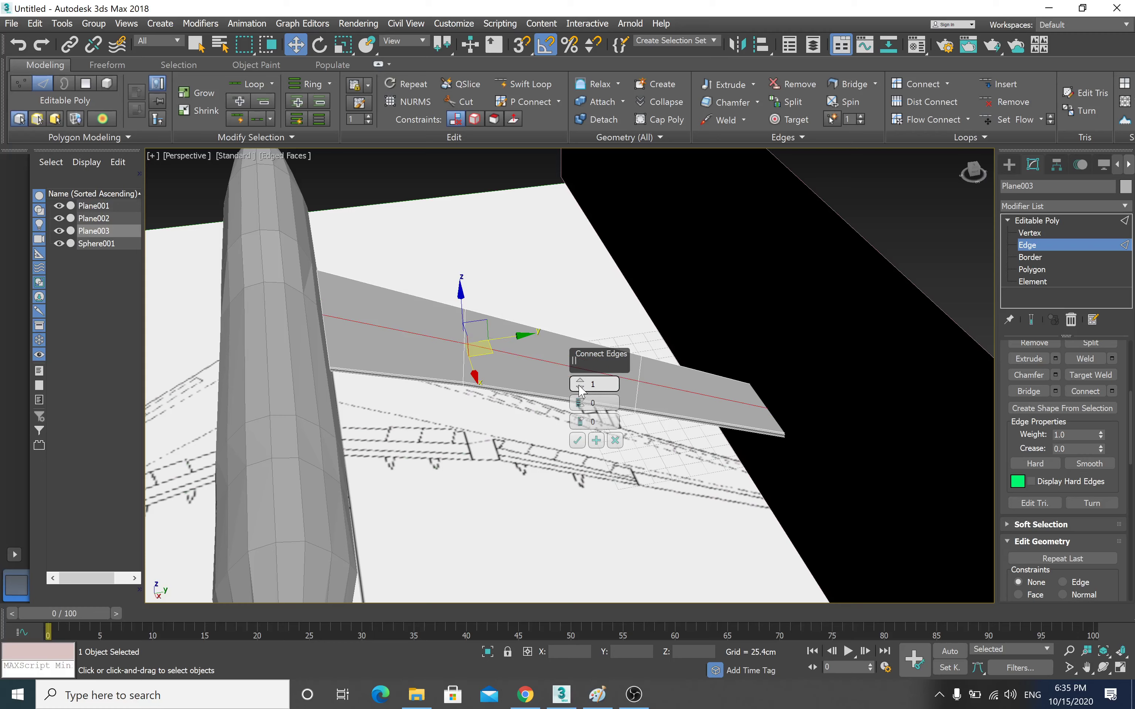
pyautogui.click(579, 380)
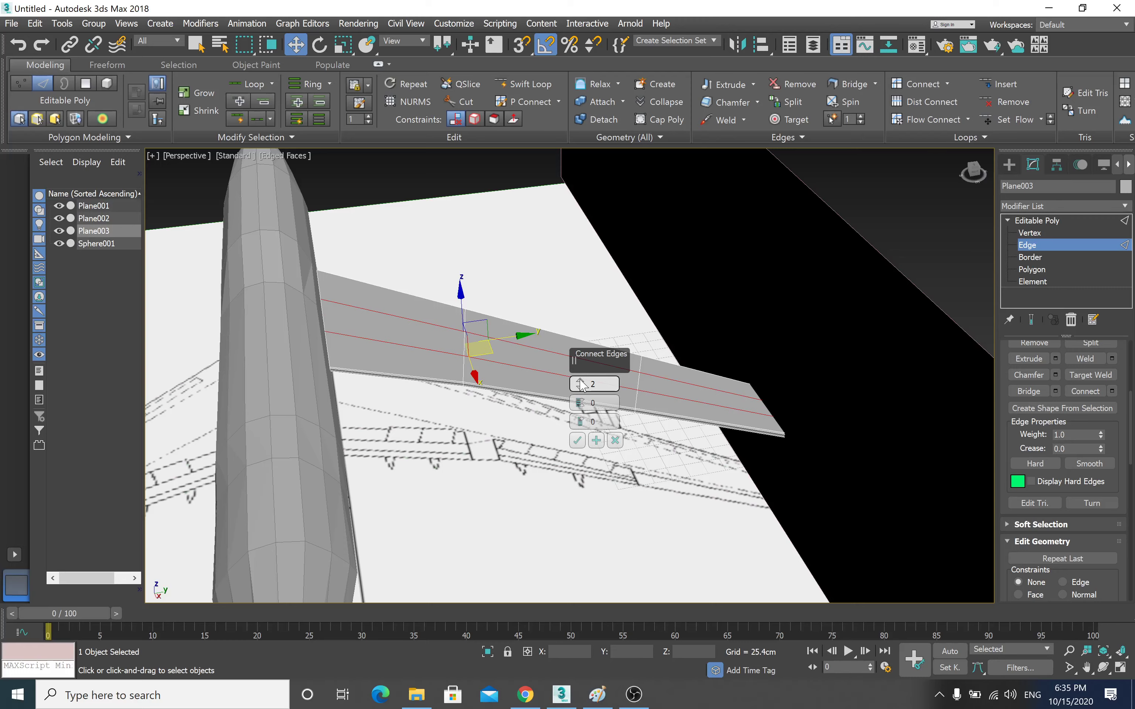
pyautogui.click(577, 440)
# - Inspect the new wing edges up close, then clear the edge selection
pyautogui.press('z')
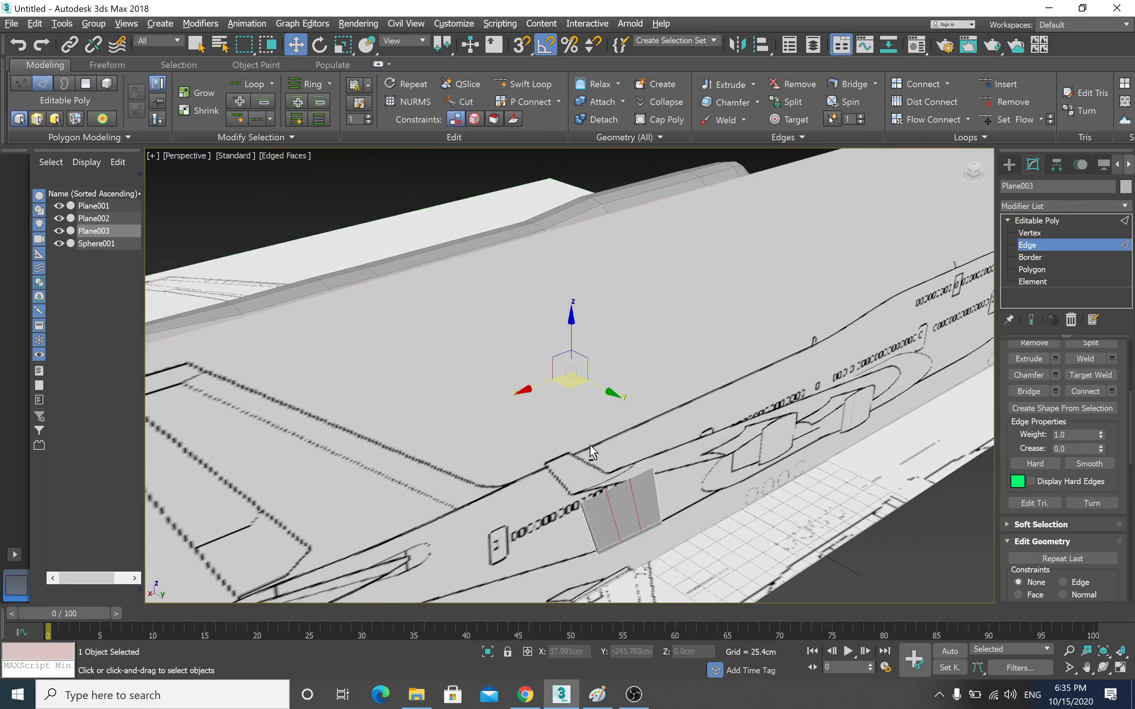
pyautogui.scroll(-5, 592, 452)
pyautogui.scroll(-3, 563, 459)
pyautogui.scroll(-3, 580, 436)
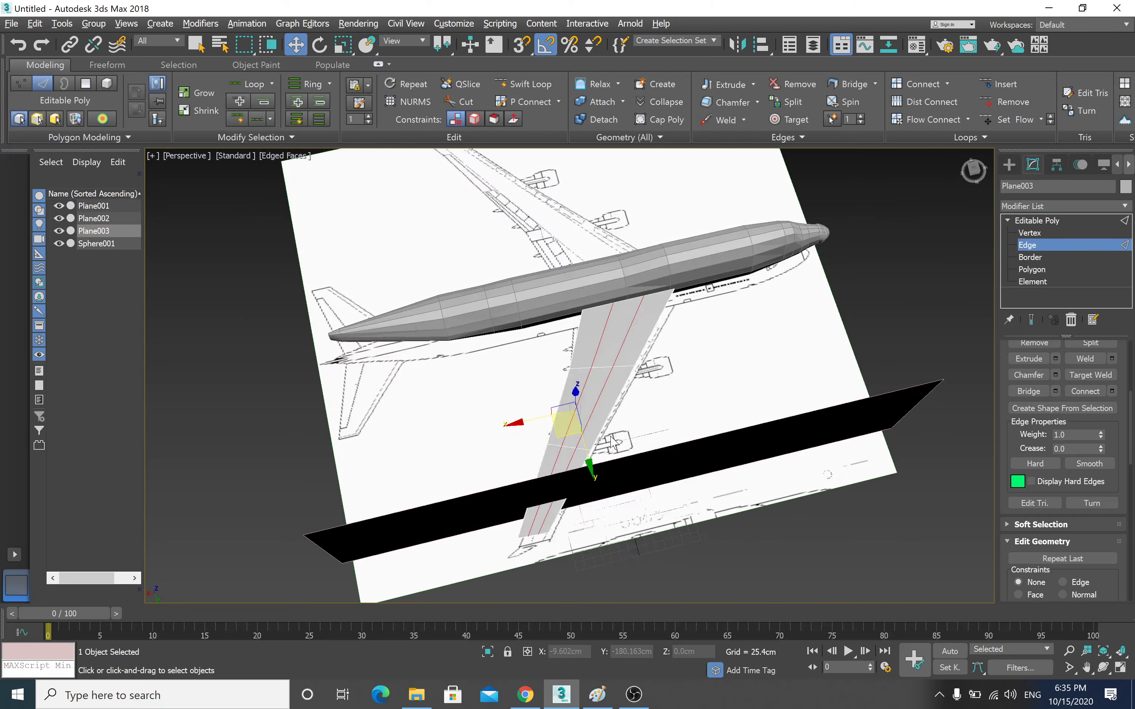
pyautogui.keyDown('alt'); pyautogui.moveTo(612, 442); pyautogui.dragTo(681, 430, button='middle'); pyautogui.keyUp('alt')
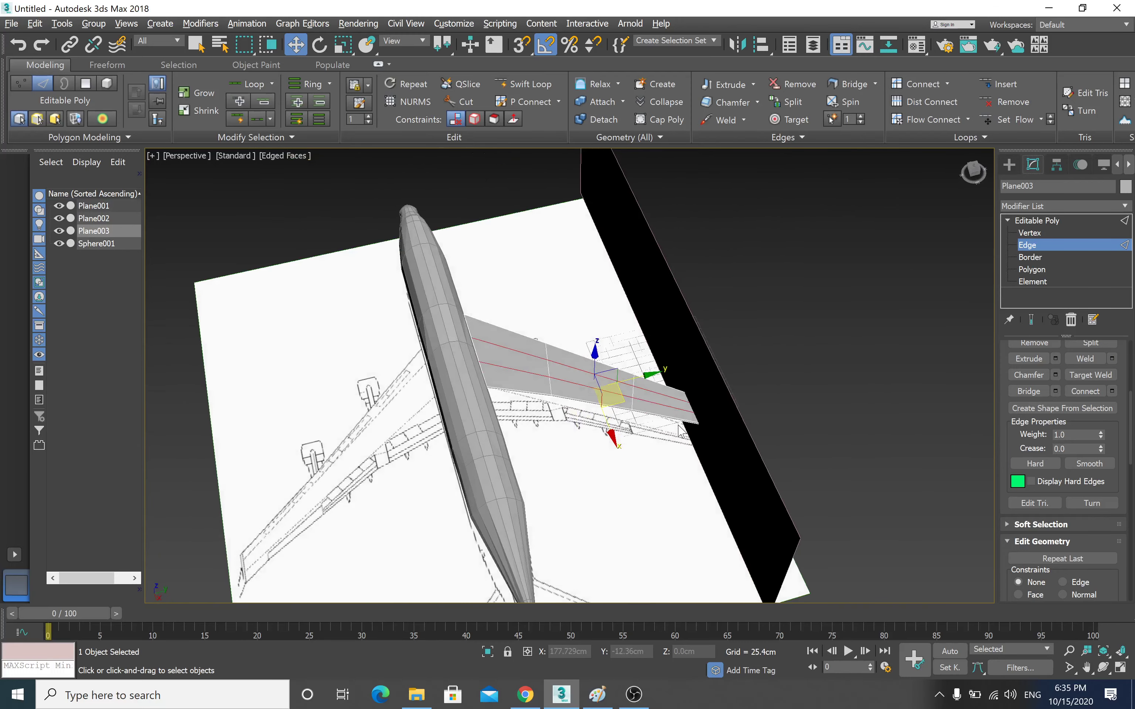
pyautogui.scroll(1, 680, 429)
pyautogui.scroll(2, 626, 432)
pyautogui.scroll(2, 592, 436)
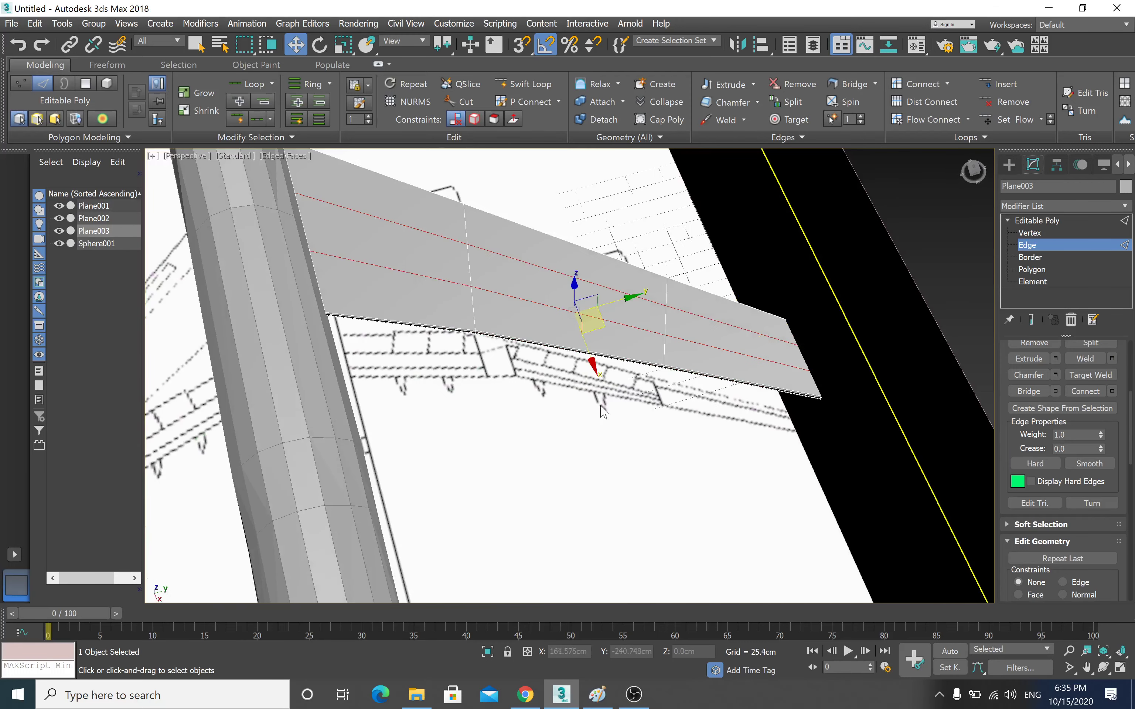
pyautogui.click(904, 205)
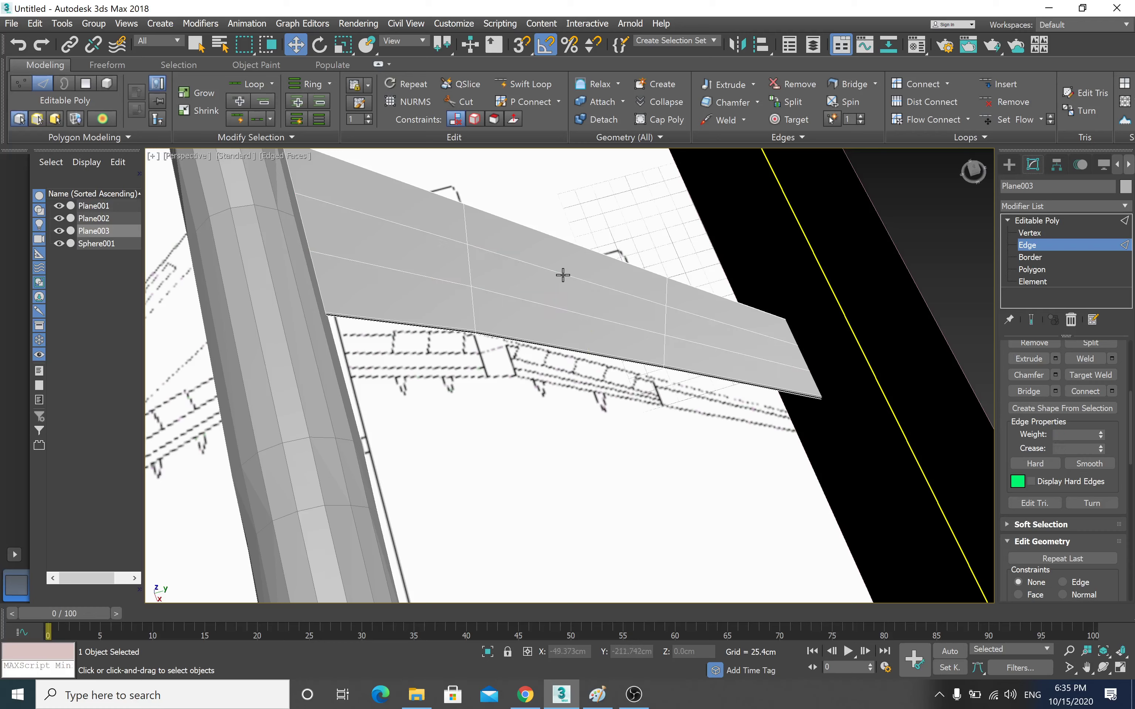
# - Loop-select the wing's middle lengthwise edge and move it up along Z into an airfoil arch
pyautogui.click(562, 276)
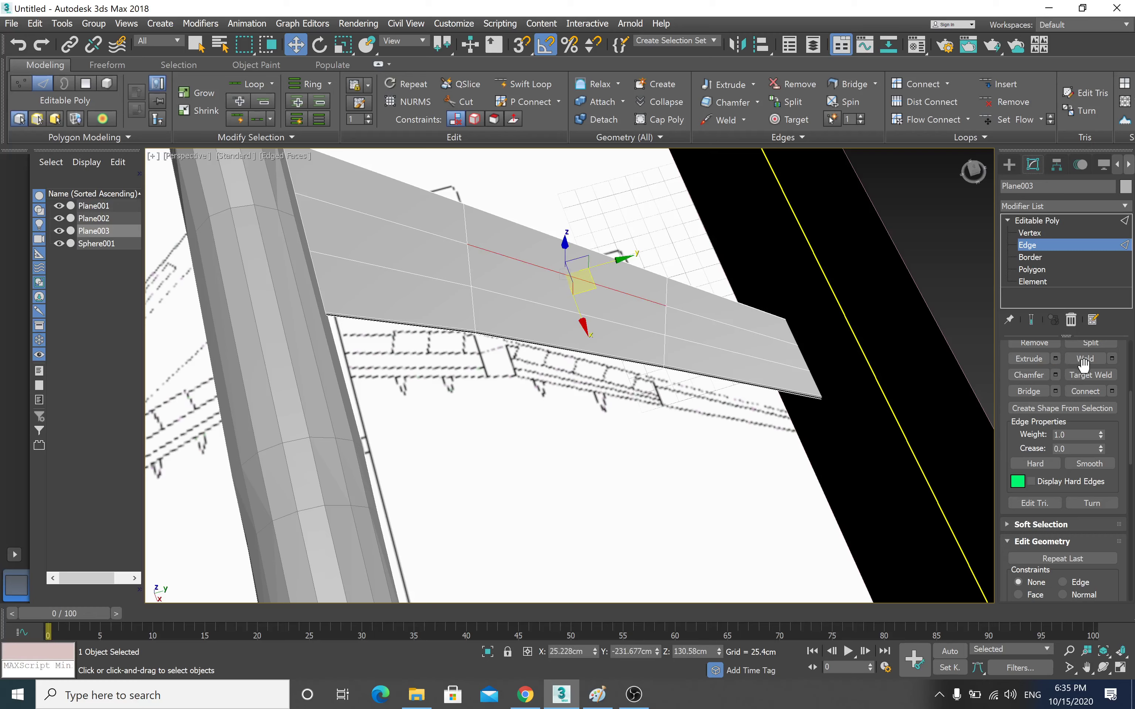
pyautogui.scroll(5, 1104, 422)
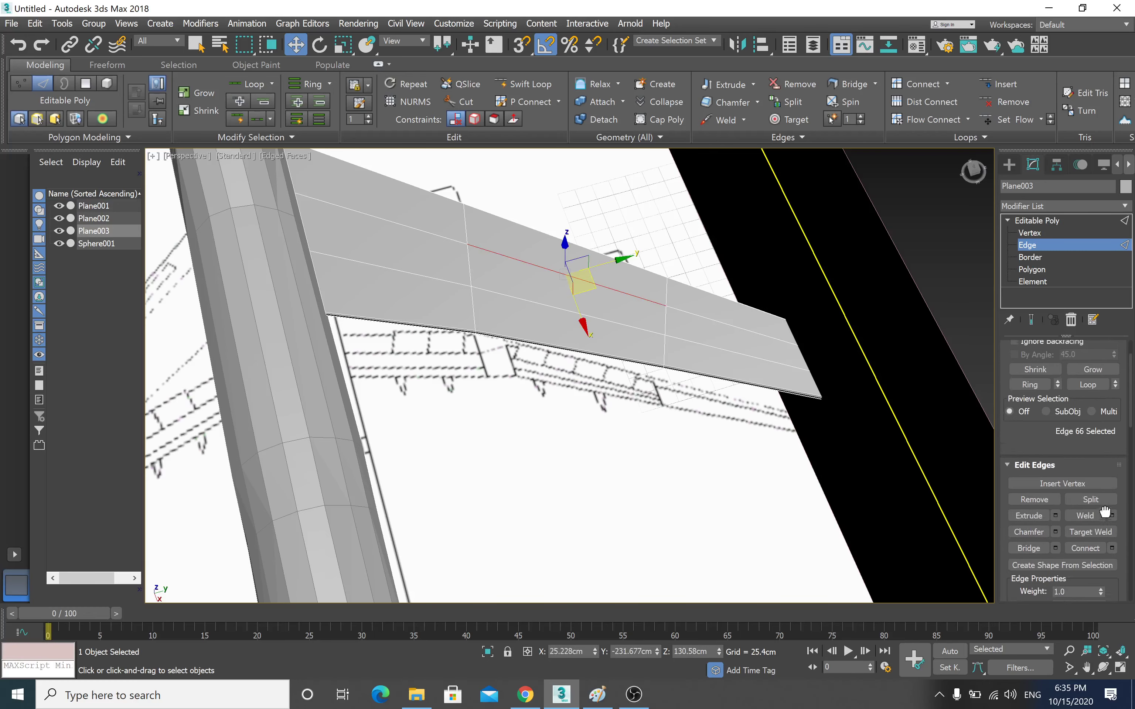
pyautogui.click(1088, 416)
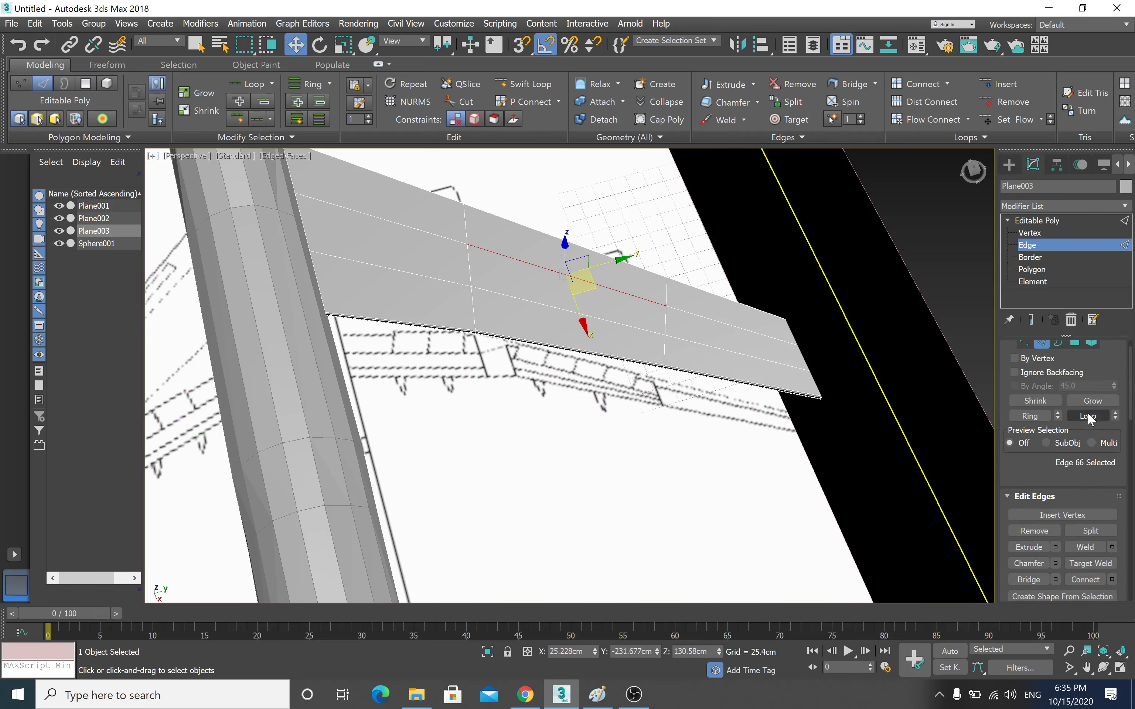
pyautogui.click(1088, 416)
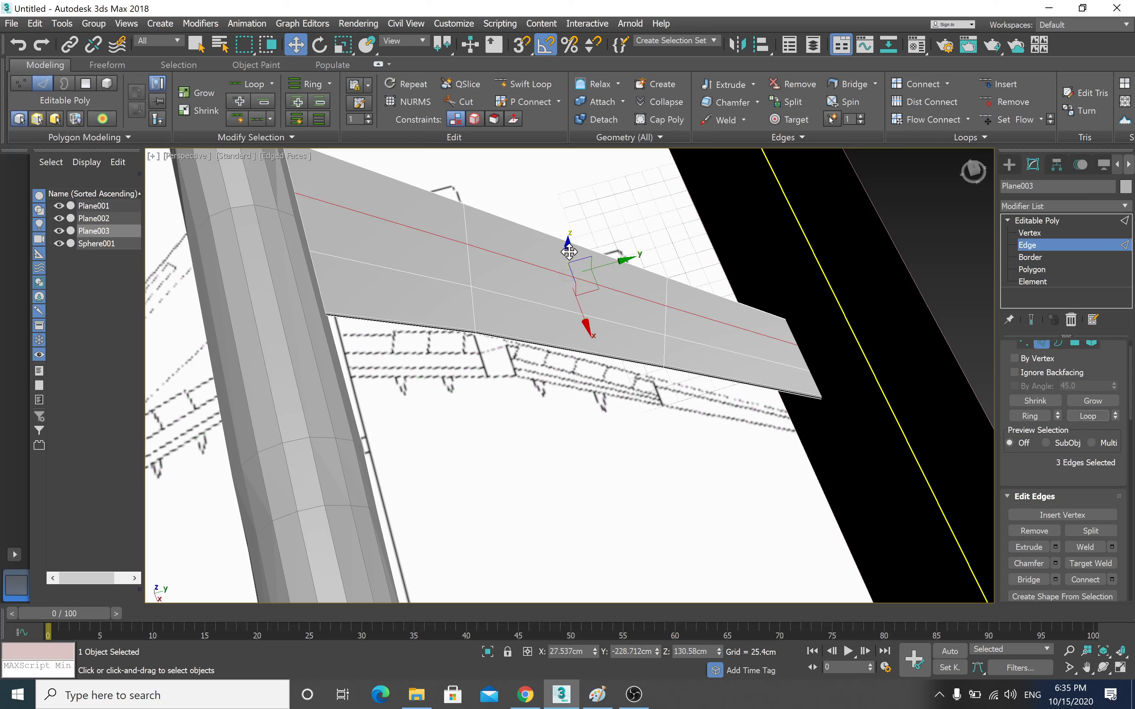
pyautogui.moveTo(569, 252); pyautogui.dragTo(570, 242)
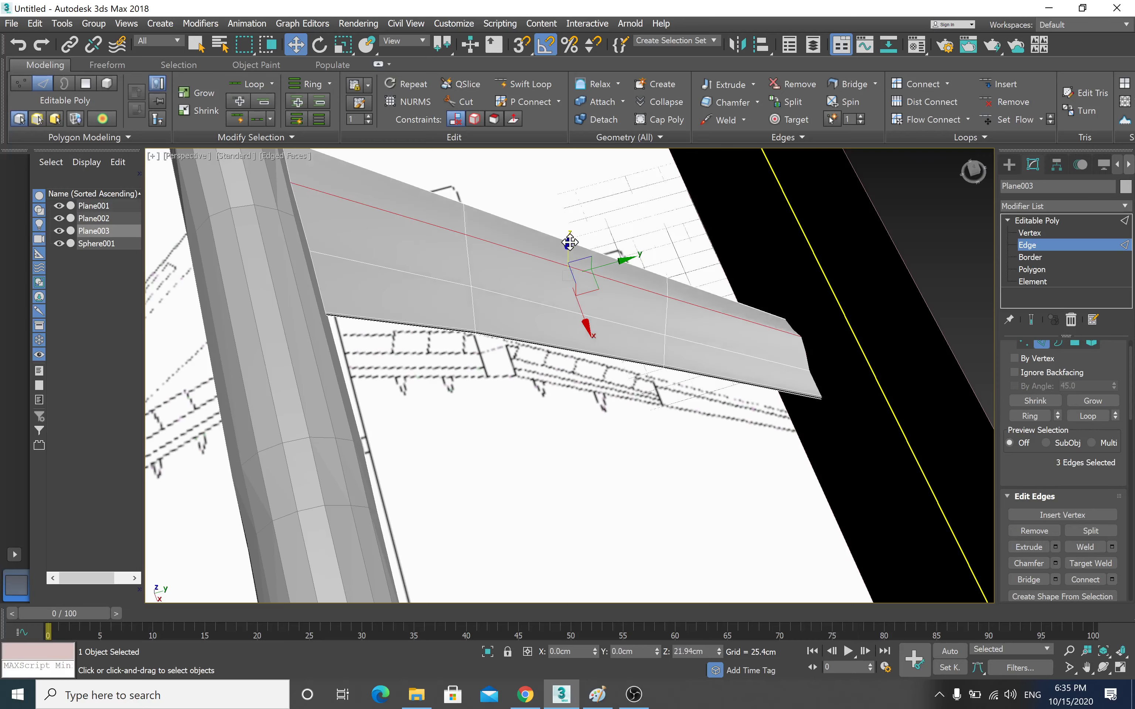
pyautogui.moveTo(586, 265)
pyautogui.keyDown('alt'); pyautogui.mouseDown(button='middle')
pyautogui.moveTo(587, 240)
pyautogui.moveTo(560, 235)
pyautogui.moveTo(586, 250)
pyautogui.mouseUp(button='middle'); pyautogui.keyUp('alt')
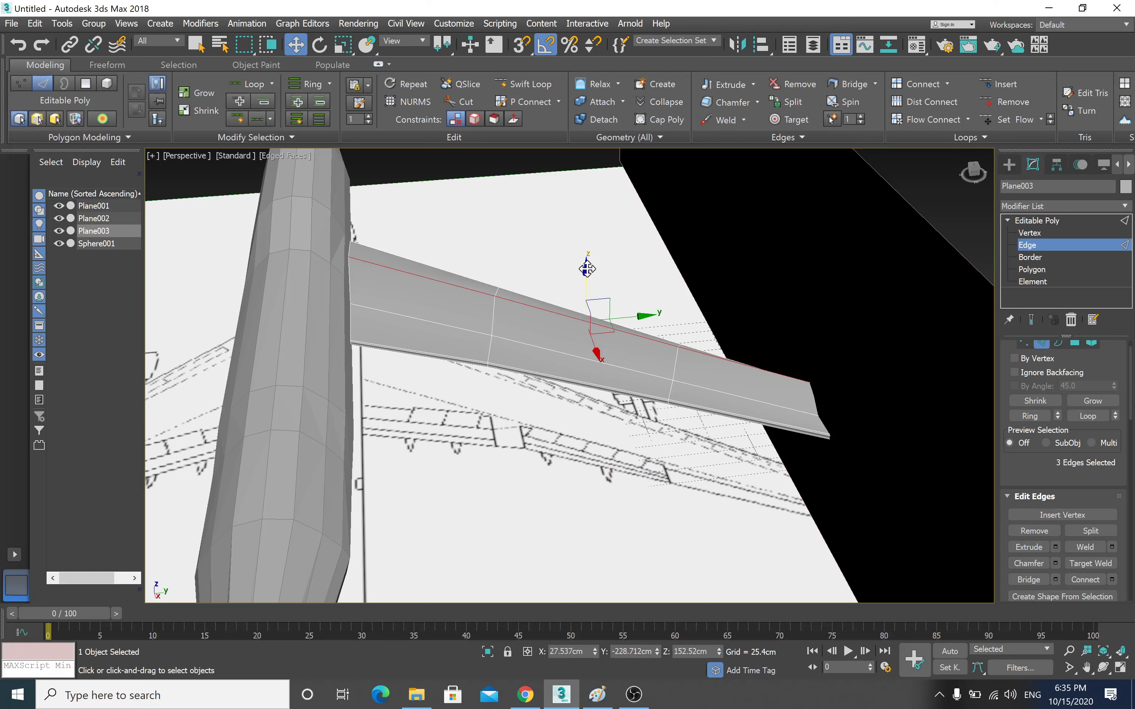
pyautogui.moveTo(587, 269); pyautogui.dragTo(588, 291)
pyautogui.moveTo(653, 347)
pyautogui.keyDown('alt'); pyautogui.mouseDown(button='middle')
pyautogui.moveTo(639, 357)
pyautogui.moveTo(617, 342)
pyautogui.moveTo(675, 360)
pyautogui.moveTo(662, 366)
pyautogui.mouseUp(button='middle'); pyautogui.keyUp('alt')
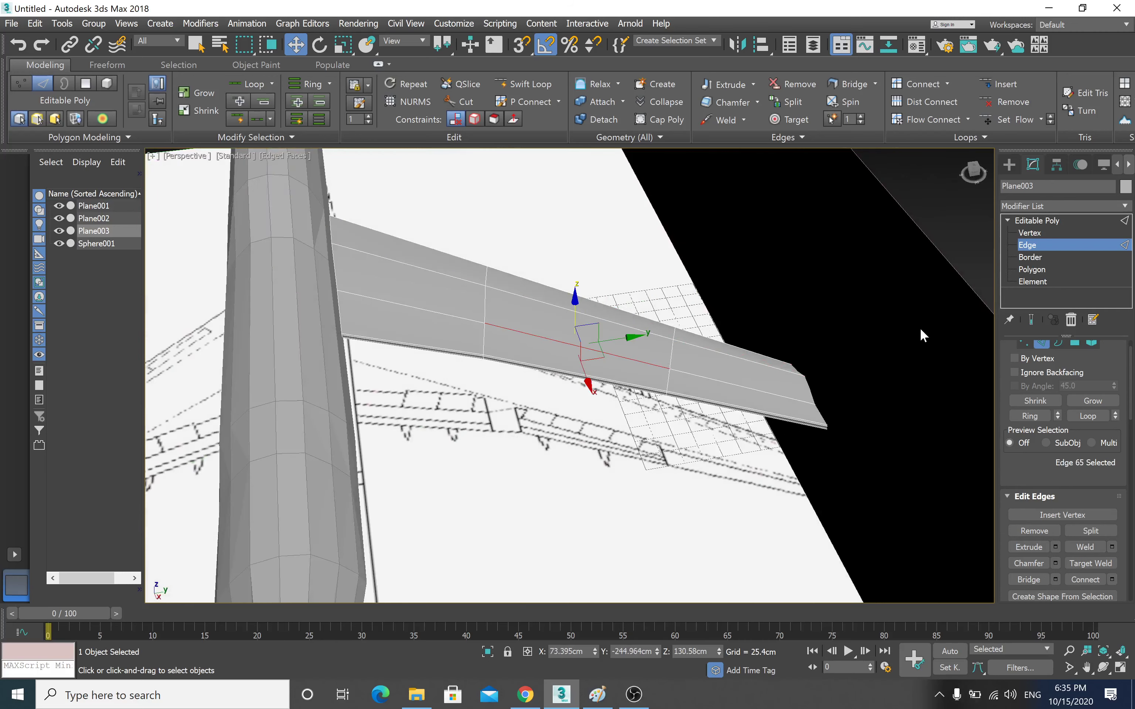
pyautogui.click(1089, 416)
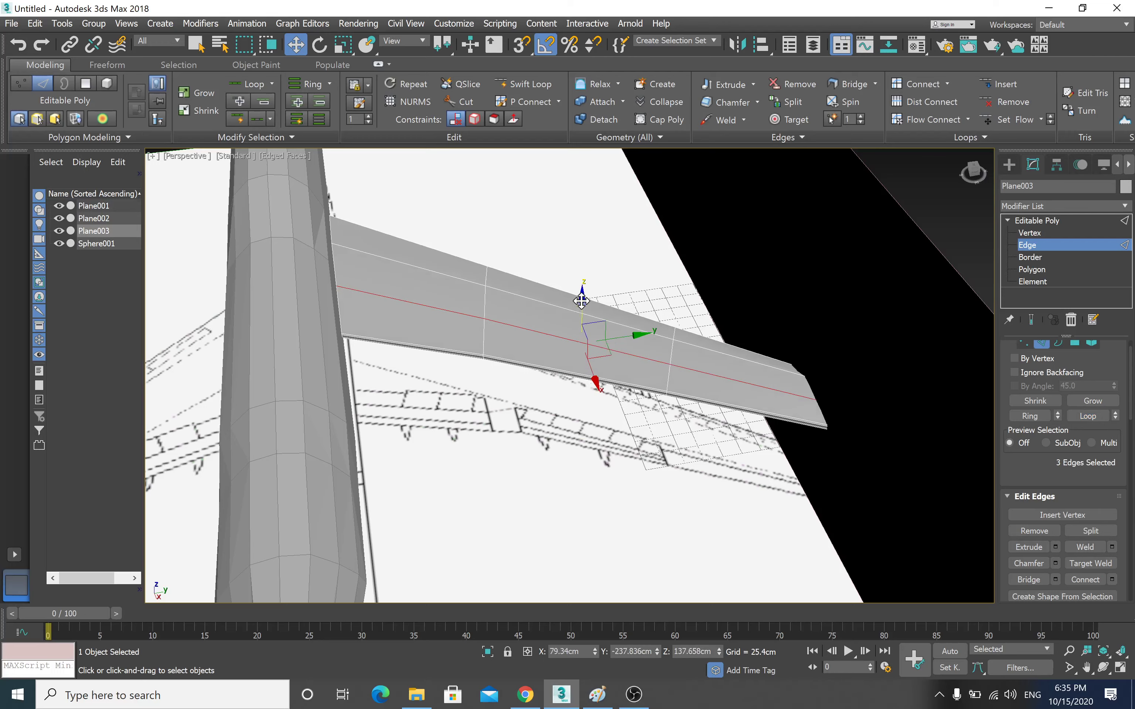
pyautogui.moveTo(582, 303)
pyautogui.keyDown('alt'); pyautogui.mouseDown(button='middle')
pyautogui.moveTo(592, 324)
pyautogui.moveTo(555, 322)
pyautogui.moveTo(618, 342)
pyautogui.mouseUp(button='middle'); pyautogui.keyUp('alt')
pyautogui.scroll(2, 618, 342)
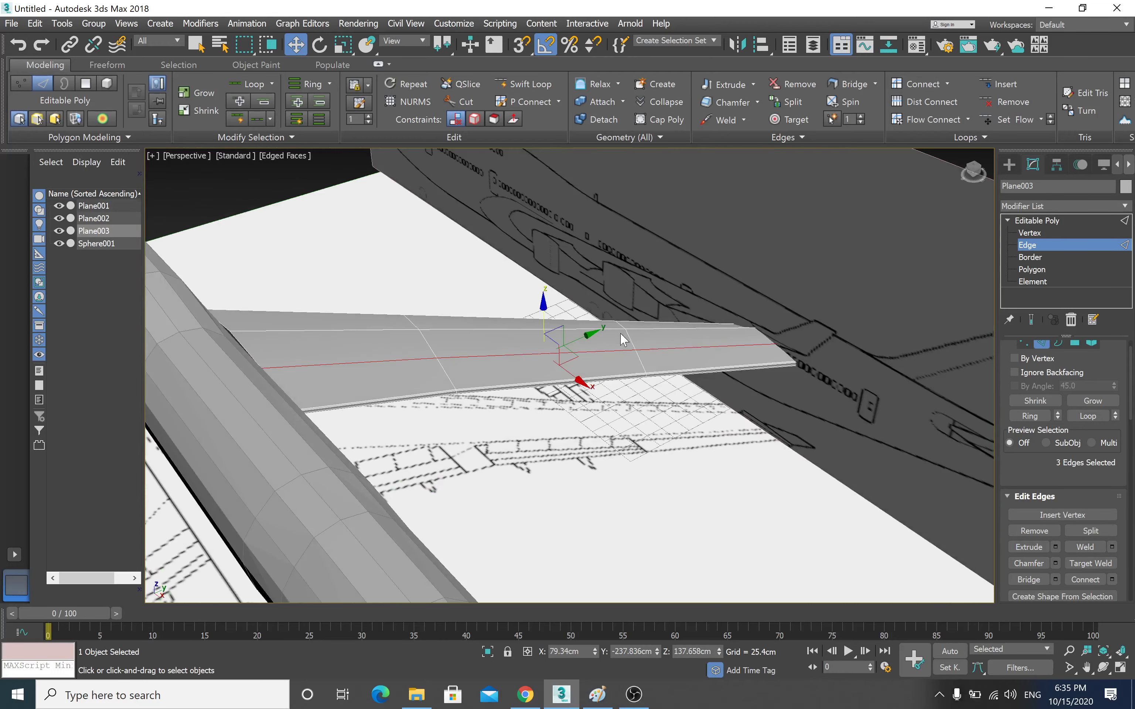
pyautogui.scroll(-2, 618, 342)
# - Exit Edge level, deselect the wing, and orbit around the finished fuselage and wing
pyautogui.click(1025, 224)
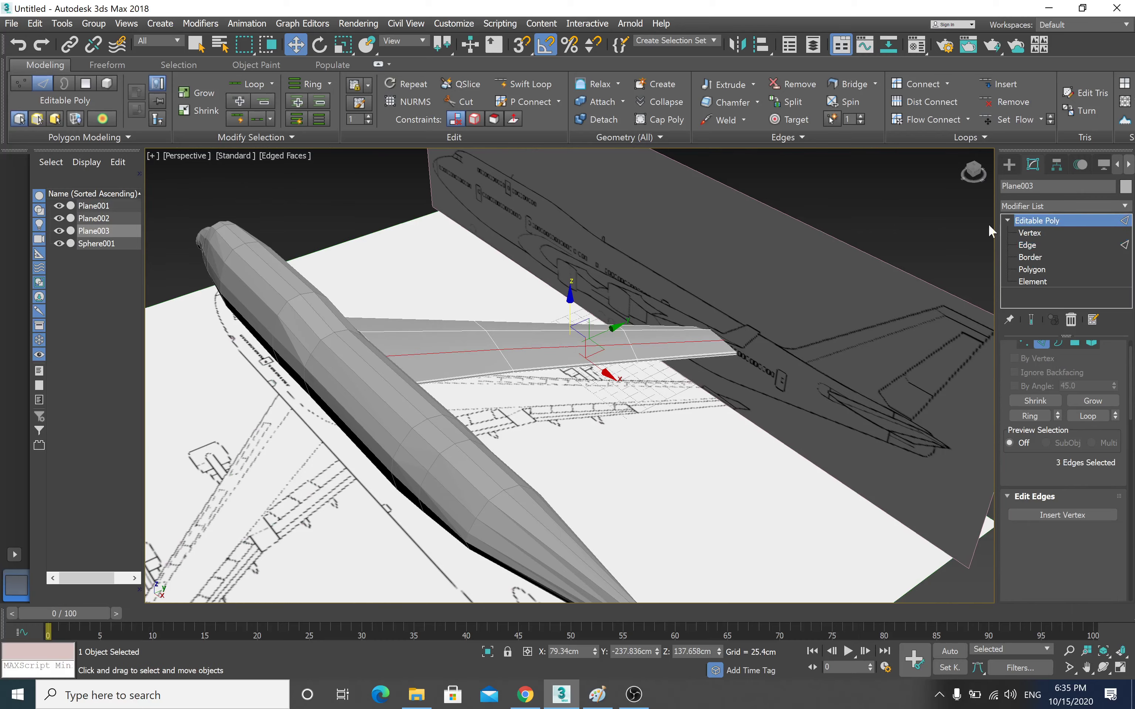
pyautogui.click(880, 232)
pyautogui.moveTo(879, 233)
pyautogui.keyDown('alt'); pyautogui.mouseDown(button='middle')
pyautogui.moveTo(544, 382)
pyautogui.moveTo(573, 405)
pyautogui.mouseUp(button='middle'); pyautogui.keyUp('alt')
pyautogui.scroll(-5, 544, 383)
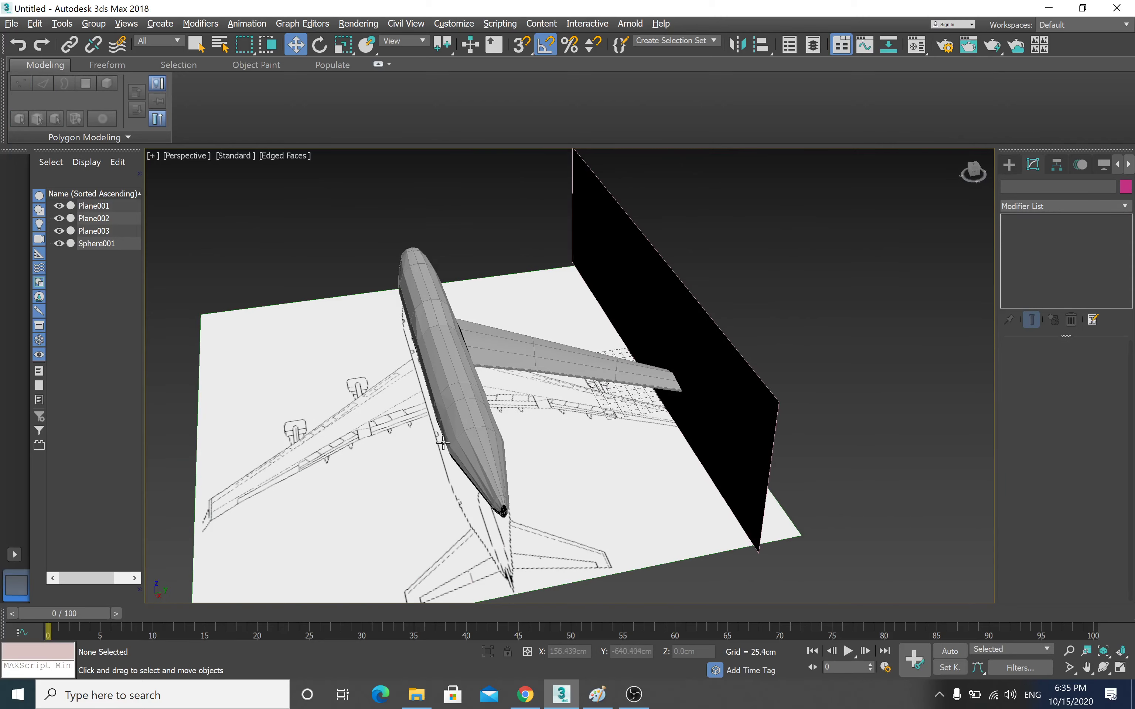
pyautogui.scroll(4, 469, 417)
pyautogui.scroll(3, 495, 410)
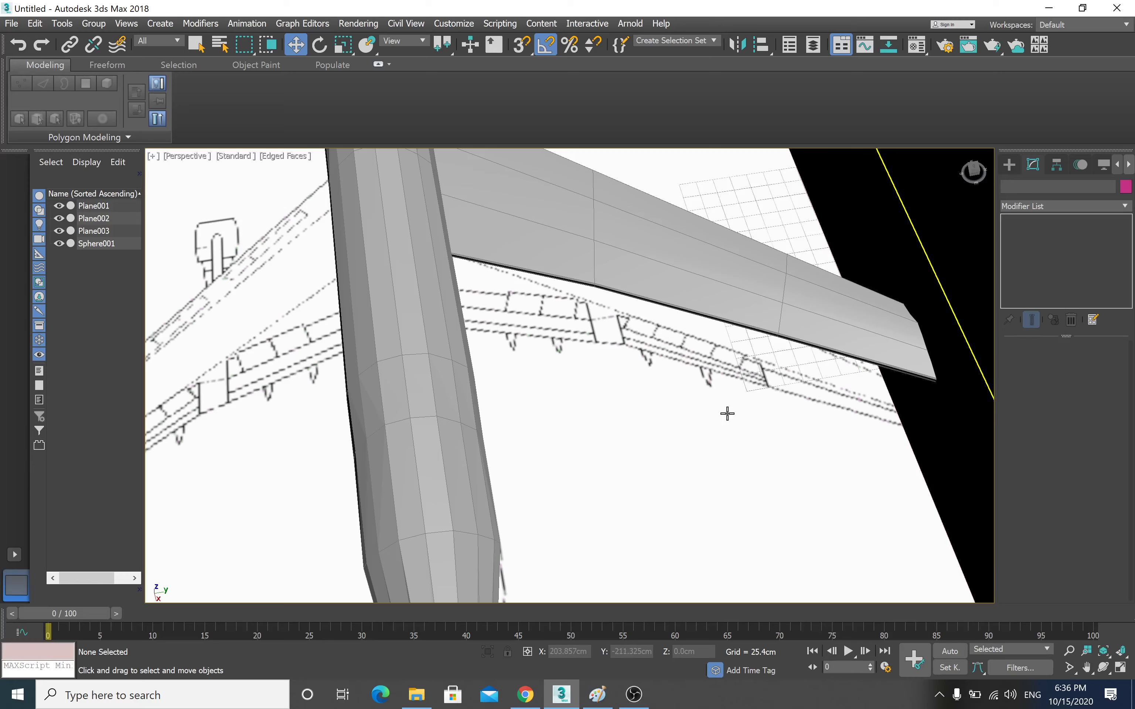
pyautogui.moveTo(658, 392)
pyautogui.keyDown('alt'); pyautogui.mouseDown(button='middle')
pyautogui.moveTo(649, 337)
pyautogui.moveTo(634, 366)
pyautogui.mouseUp(button='middle'); pyautogui.keyUp('alt')
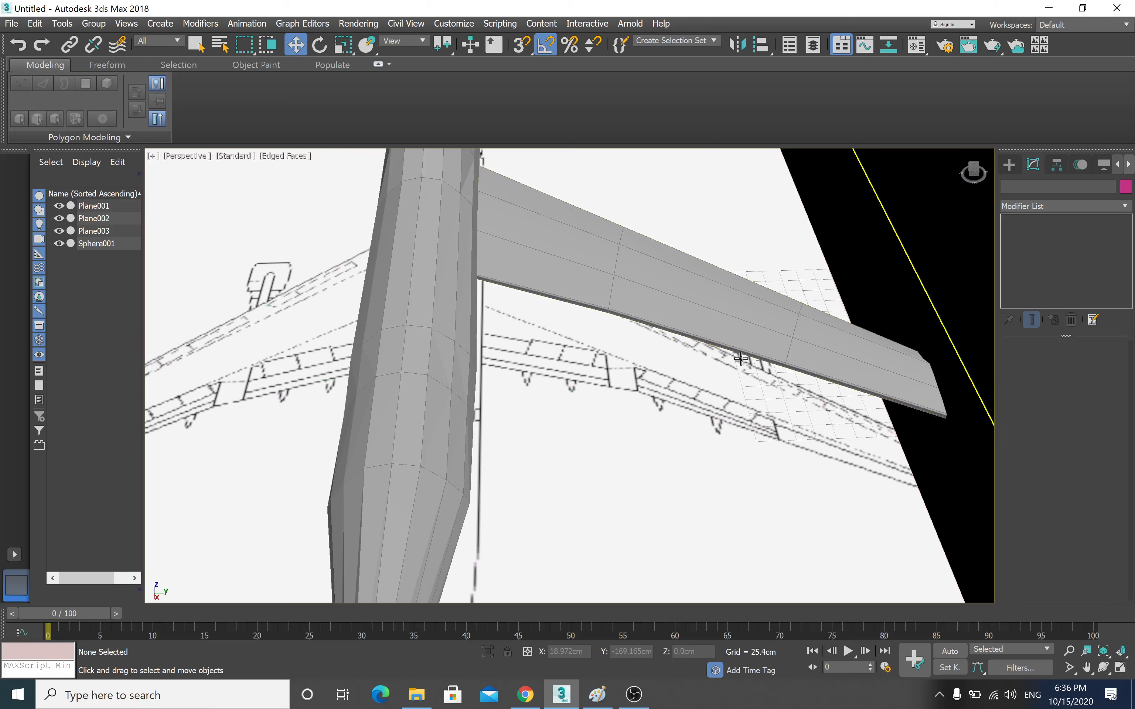
pyautogui.moveTo(705, 370)
pyautogui.keyDown('alt'); pyautogui.mouseDown(button='middle')
pyautogui.moveTo(619, 379)
pyautogui.moveTo(654, 403)
pyautogui.mouseUp(button='middle'); pyautogui.keyUp('alt')
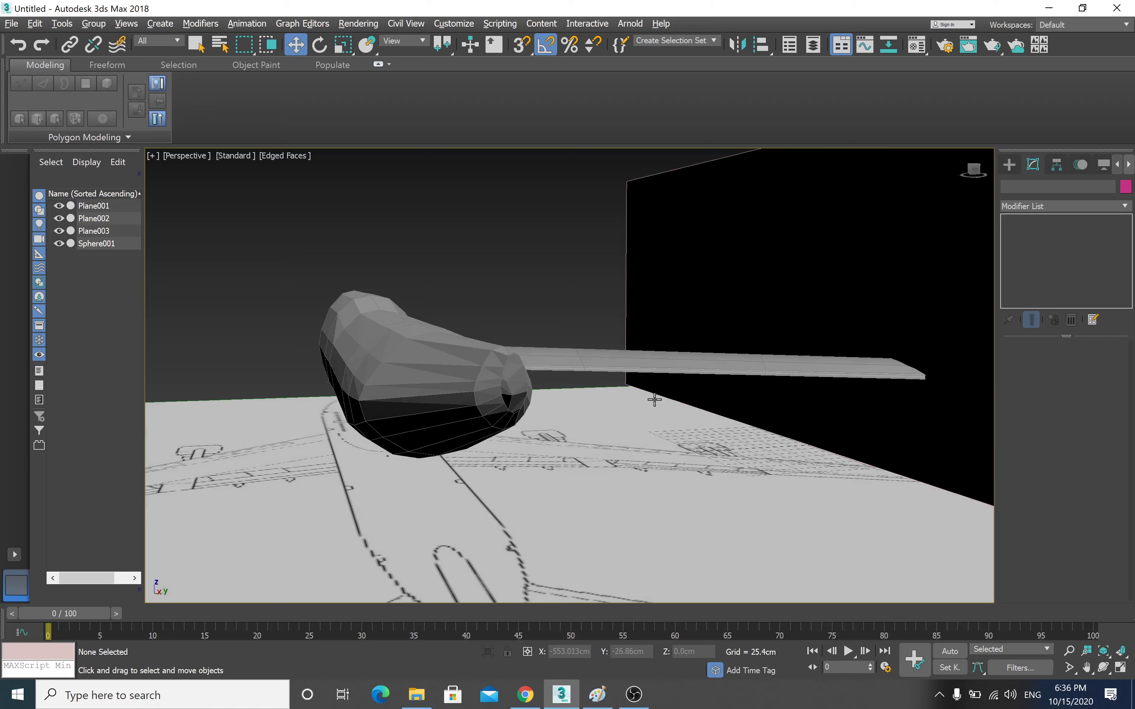
# - Maximize the Left viewport zoomed onto the wing's edge-on profile, with the Create panel open
pyautogui.hotkey('alt', 'w')
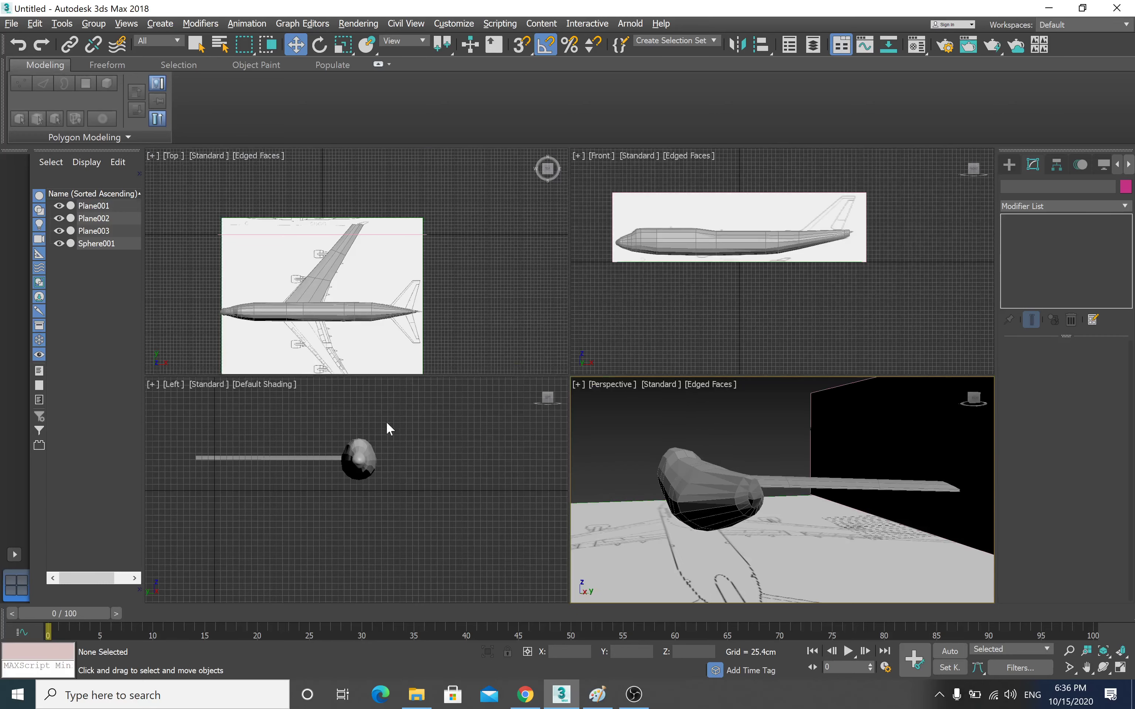
pyautogui.moveTo(344, 481); pyautogui.dragTo(357, 488, button='middle')
pyautogui.moveTo(439, 481); pyautogui.dragTo(431, 483, button='middle')
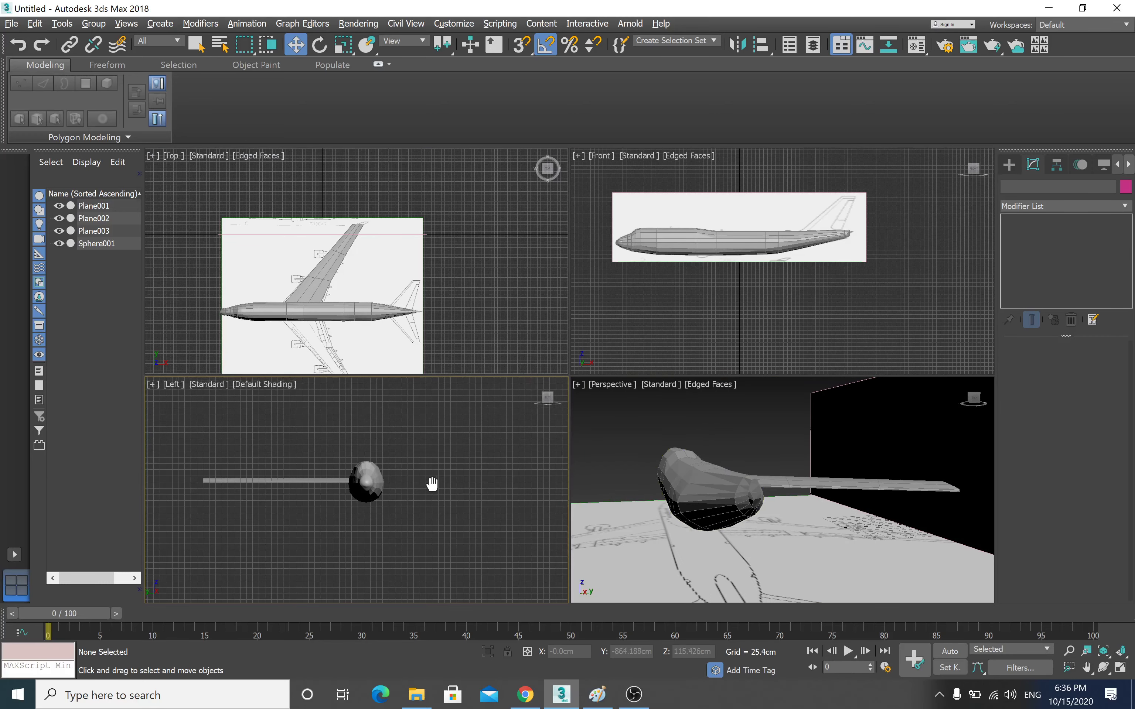
pyautogui.hotkey('alt', 'w')
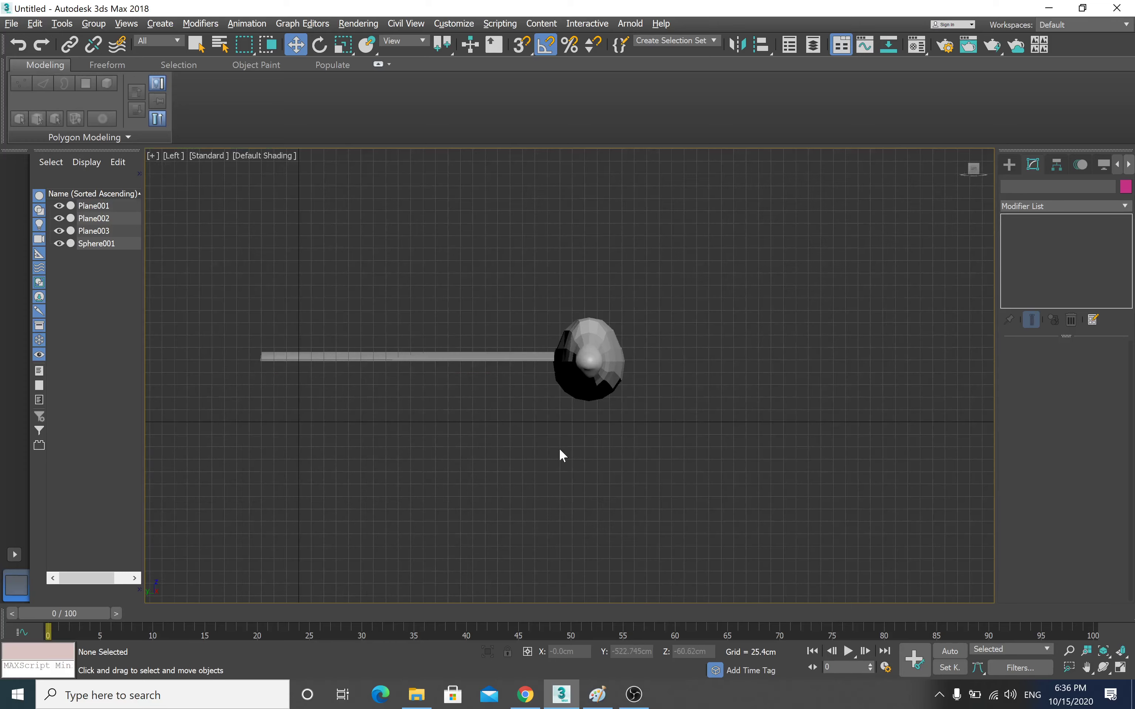
pyautogui.scroll(2, 586, 436)
pyautogui.moveTo(669, 380)
pyautogui.mouseDown(button='middle')
pyautogui.moveTo(501, 405)
pyautogui.moveTo(725, 383)
pyautogui.mouseUp(button='middle')
pyautogui.scroll(2, 515, 394)
pyautogui.scroll(2, 684, 357)
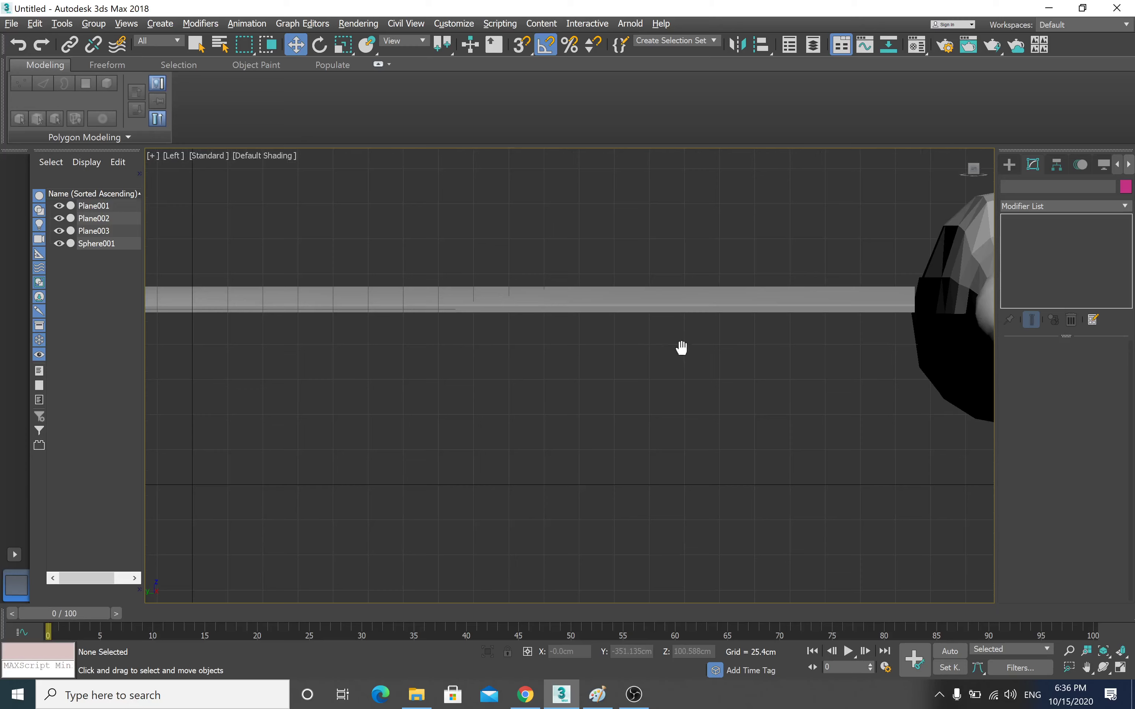
pyautogui.moveTo(681, 347); pyautogui.dragTo(708, 358, button='middle')
pyautogui.click(1009, 165)
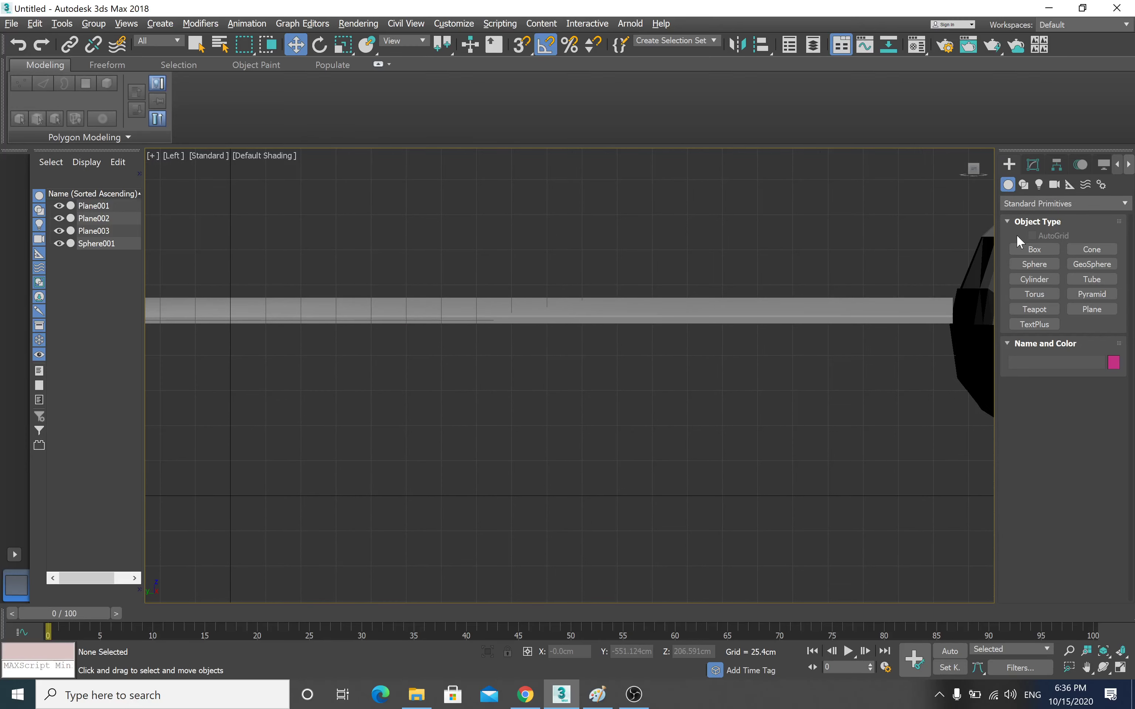
# - Activate the Line tool under Shapes > Splines in the Create panel
pyautogui.click(1025, 186)
pyautogui.click(1034, 260)
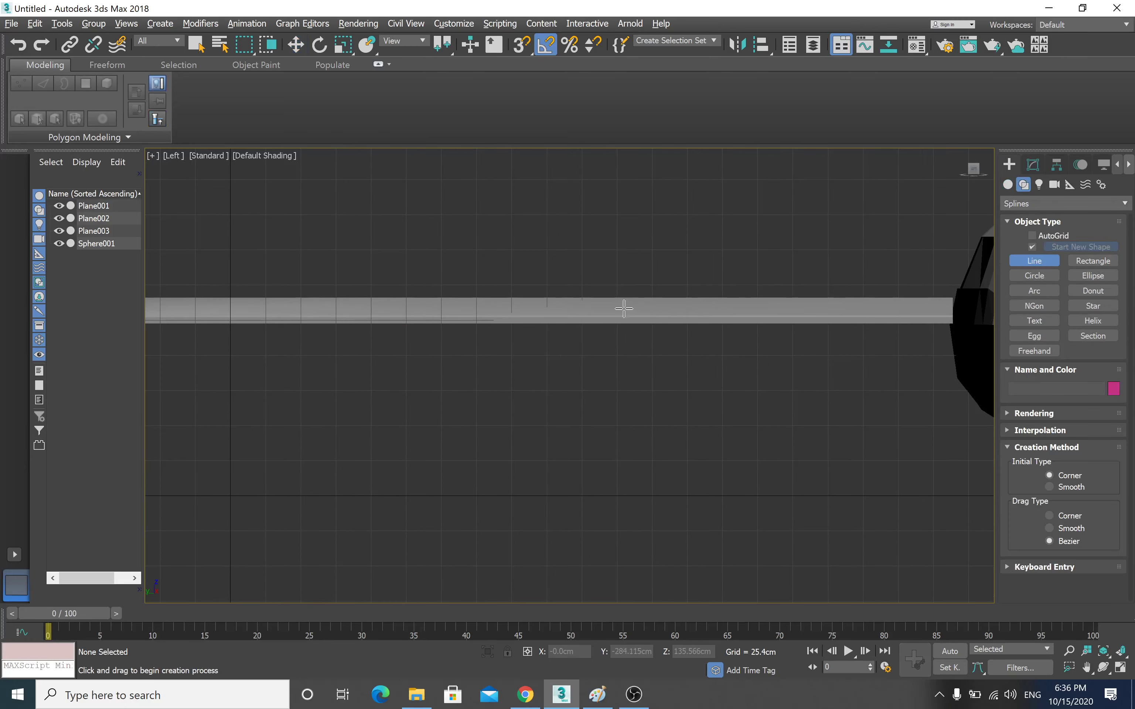
pyautogui.moveTo(624, 308)
pyautogui.mouseDown(button='middle')
pyautogui.moveTo(612, 332)
pyautogui.moveTo(580, 312)
pyautogui.mouseUp(button='middle')
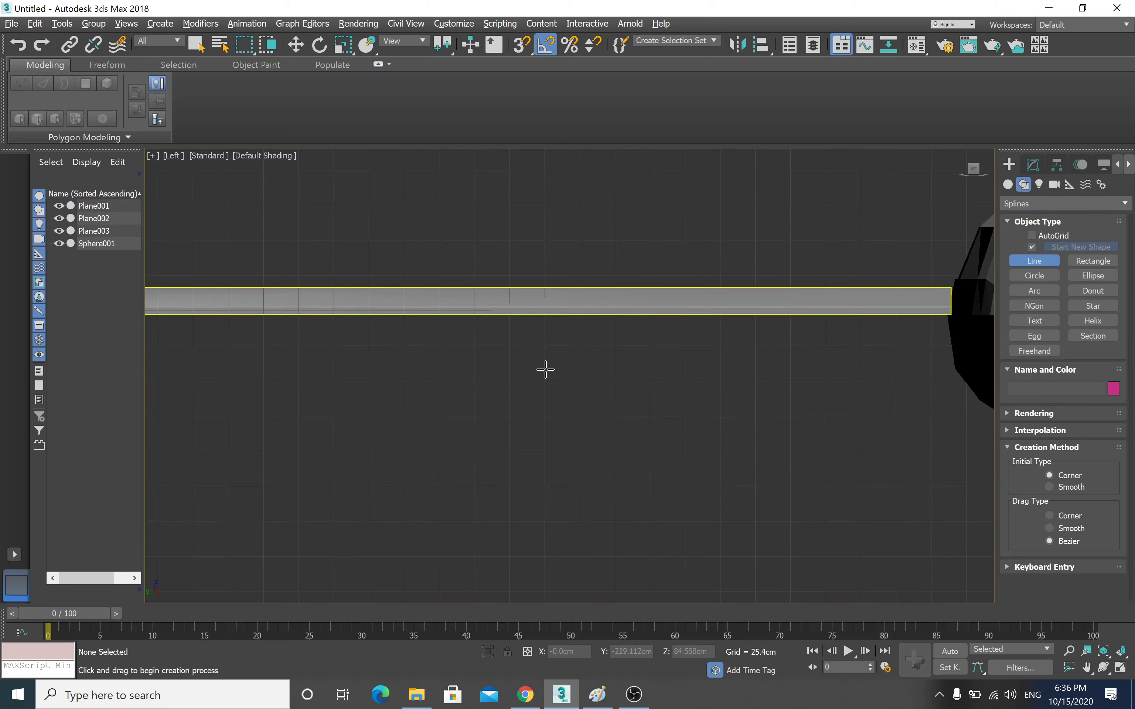
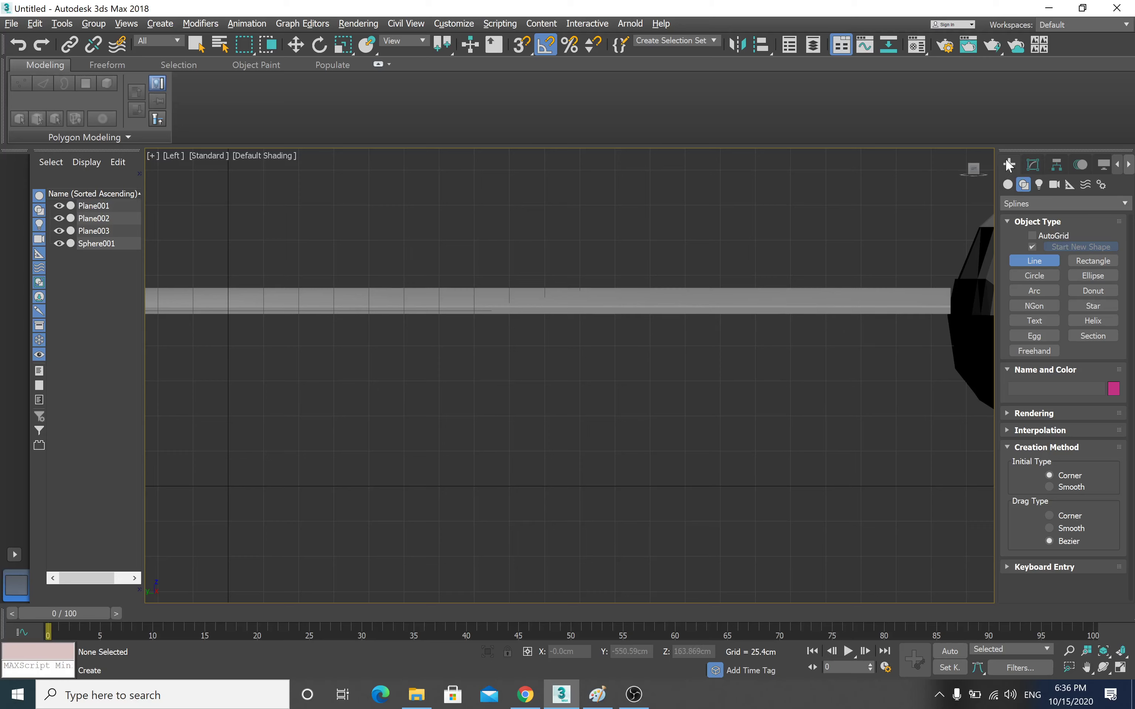
# - Pick ChamferCyl from Extended Primitives and drag a 9.326cm radius on the wing in the Left view
pyautogui.click(1008, 185)
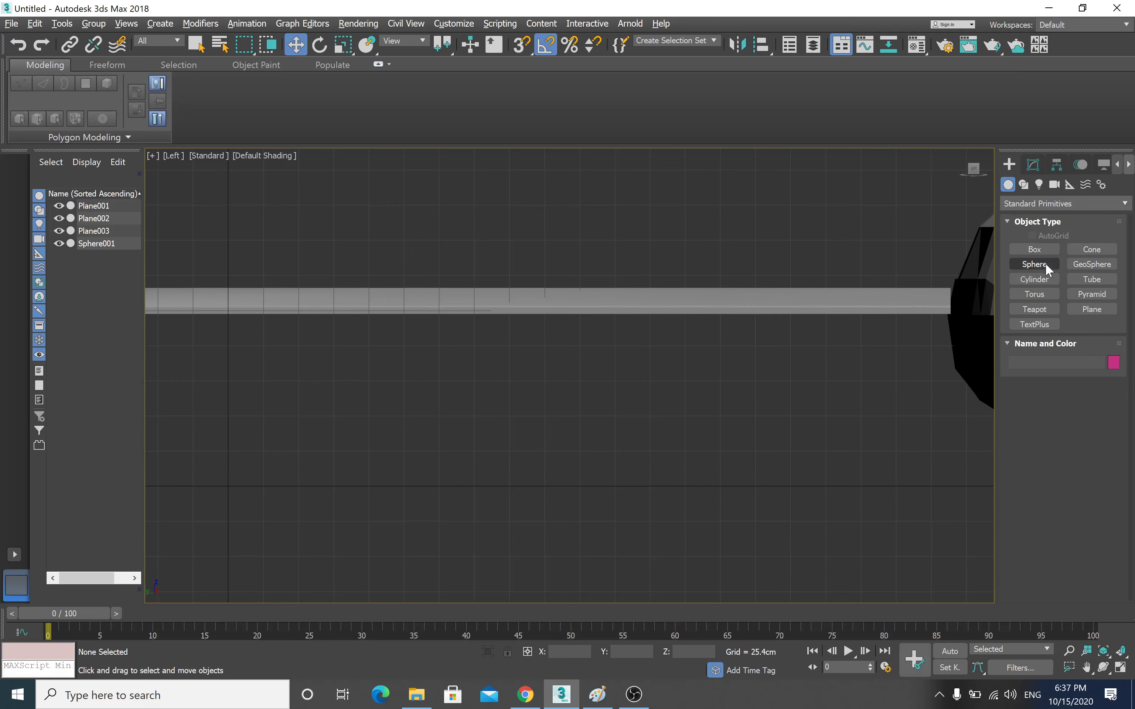
pyautogui.click(1038, 266)
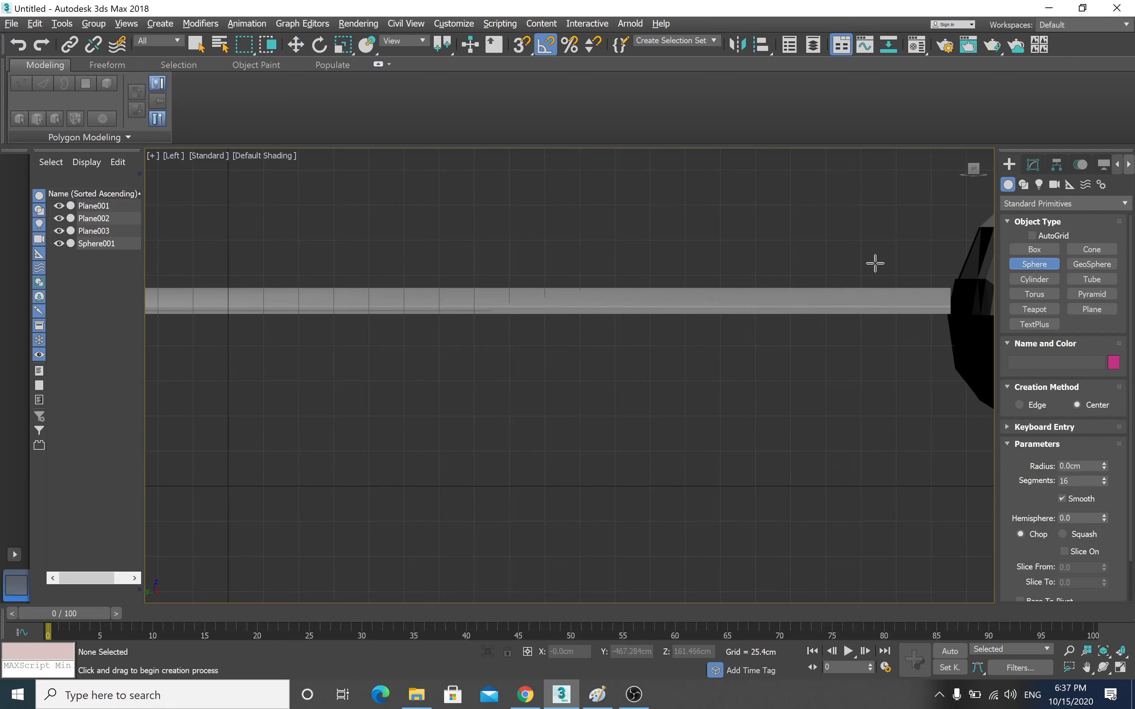
pyautogui.click(1040, 202)
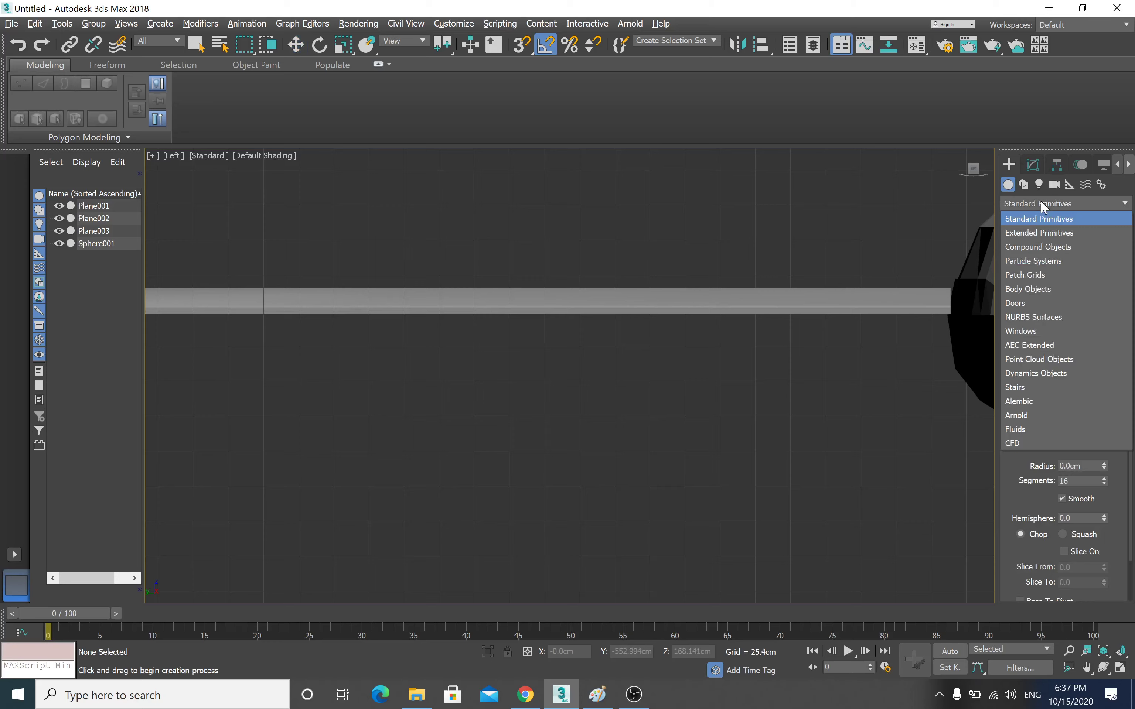
pyautogui.click(1034, 234)
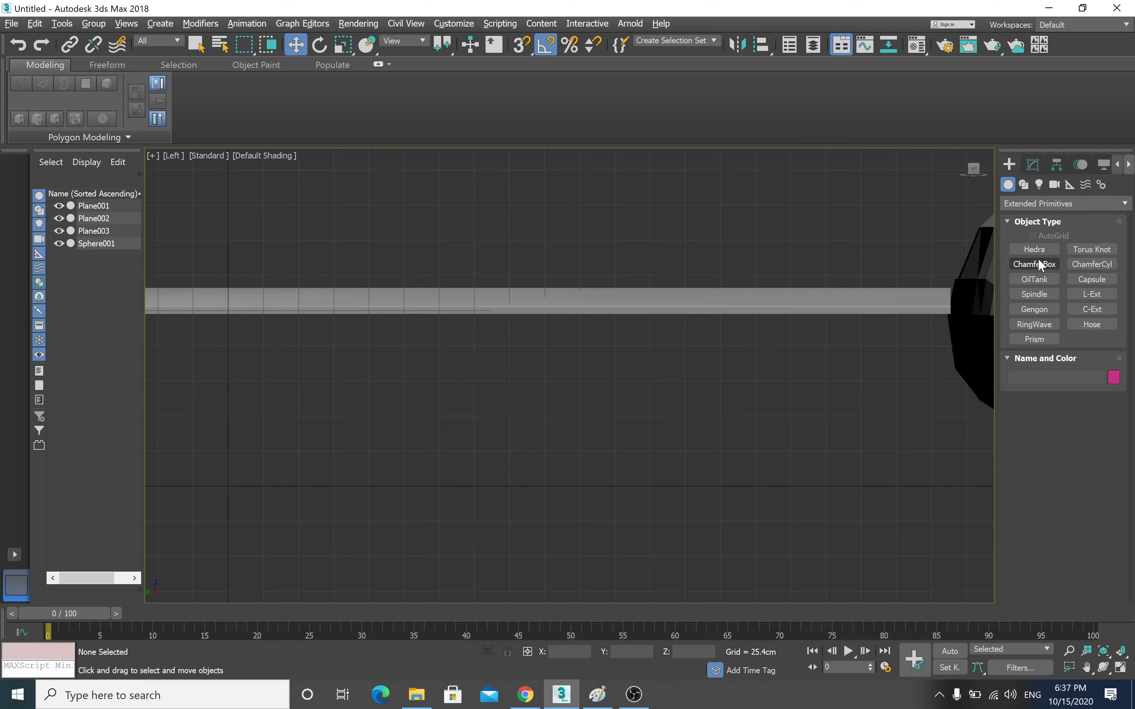
pyautogui.click(1086, 262)
pyautogui.scroll(-2, 499, 357)
pyautogui.scroll(-2, 509, 333)
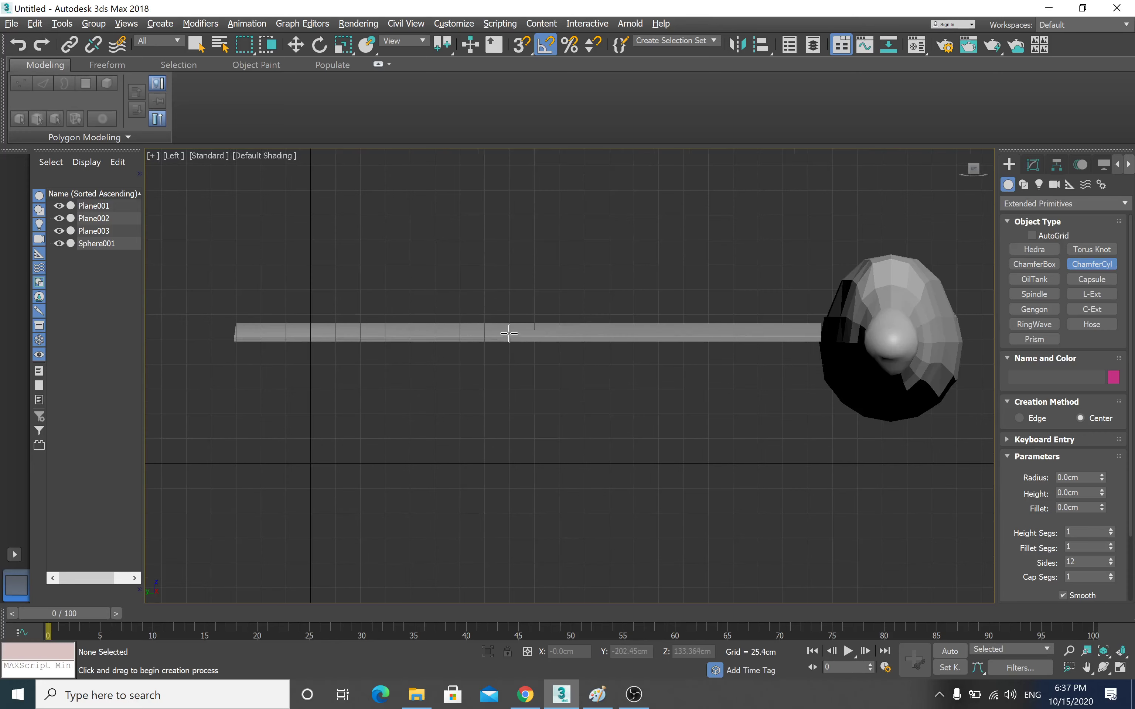
pyautogui.moveTo(496, 340); pyautogui.dragTo(498, 348)
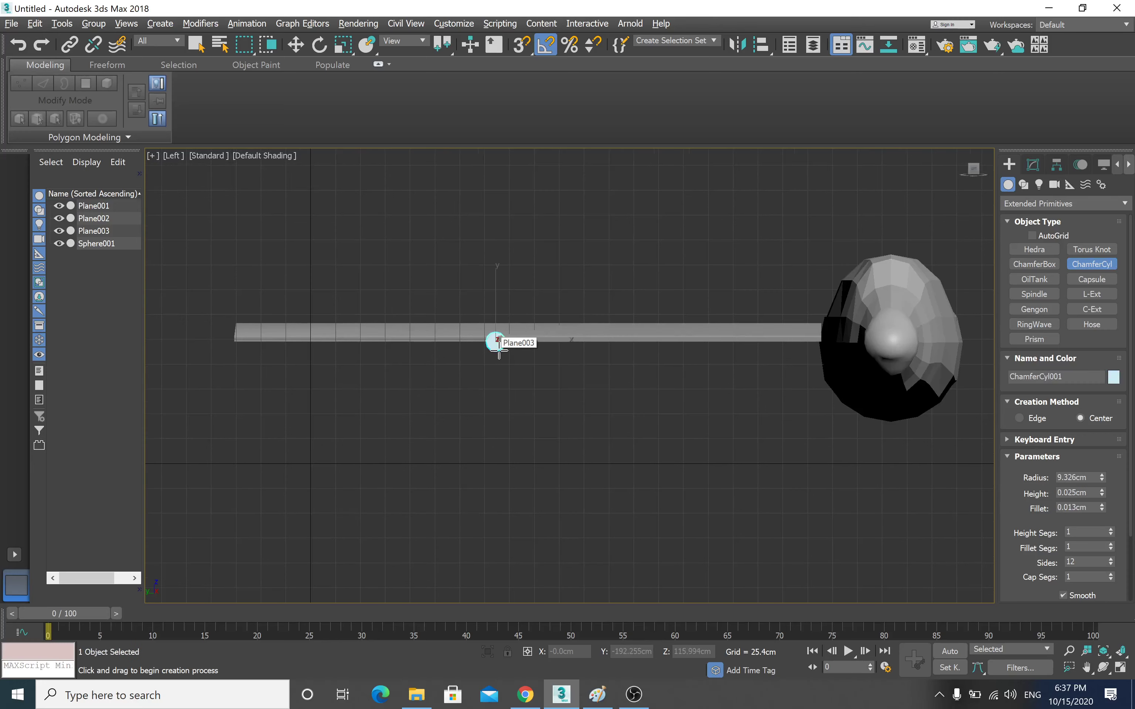
# - Finish ChamferCyl001 at -59.662cm height and 9.326cm fillet, then maximize the Perspective view
pyautogui.click(499, 405)
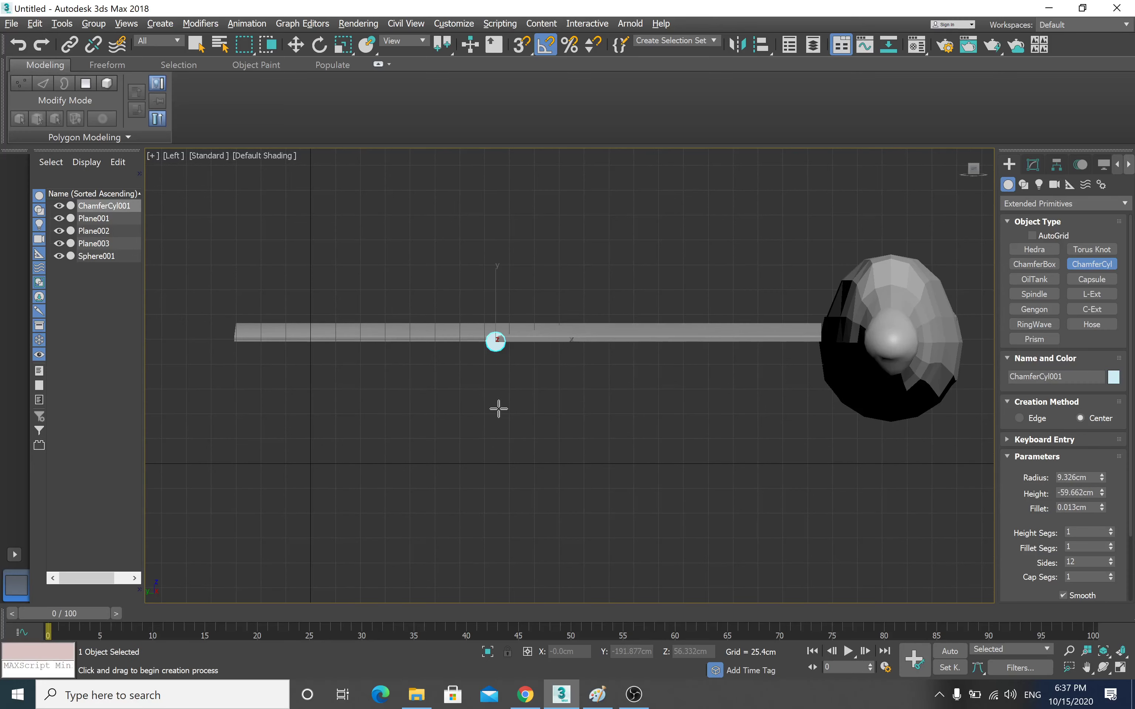
pyautogui.click(295, 45)
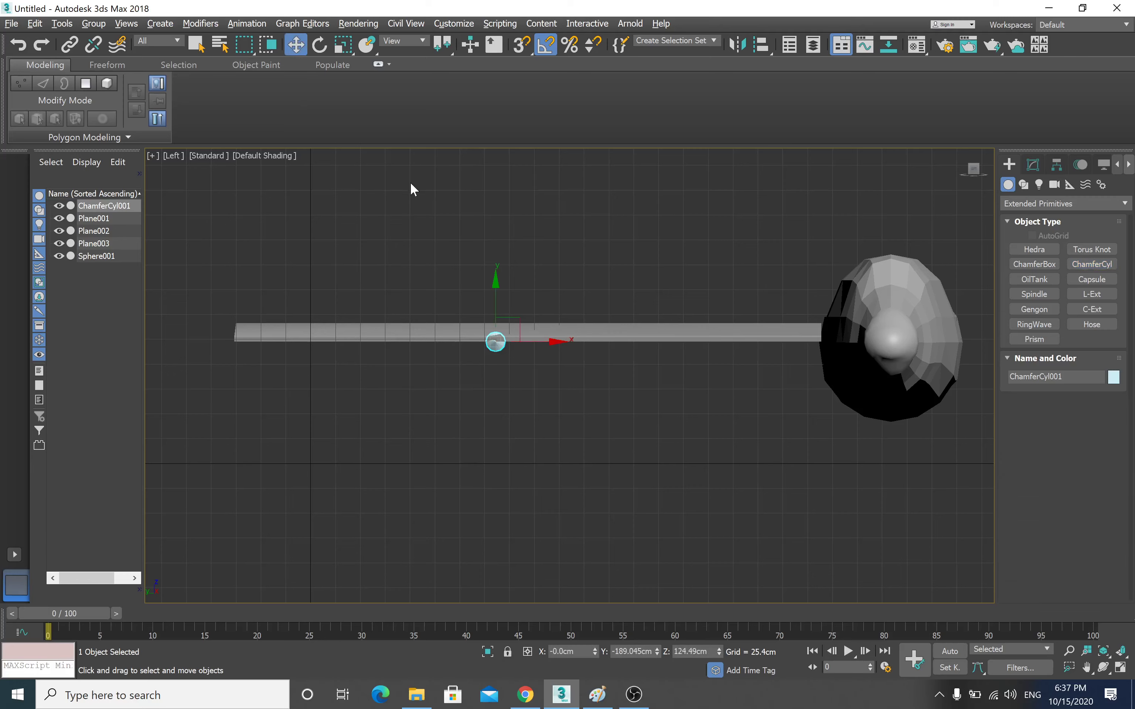
pyautogui.hotkey('alt', 'w')
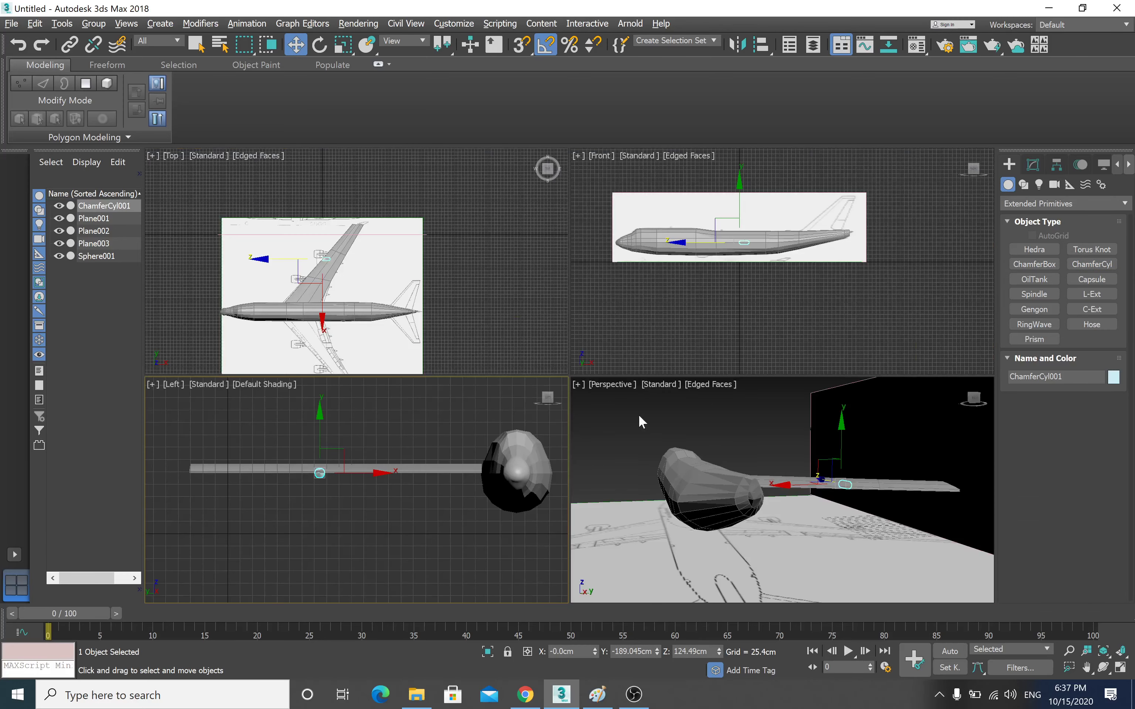
pyautogui.hotkey('alt', 'w')
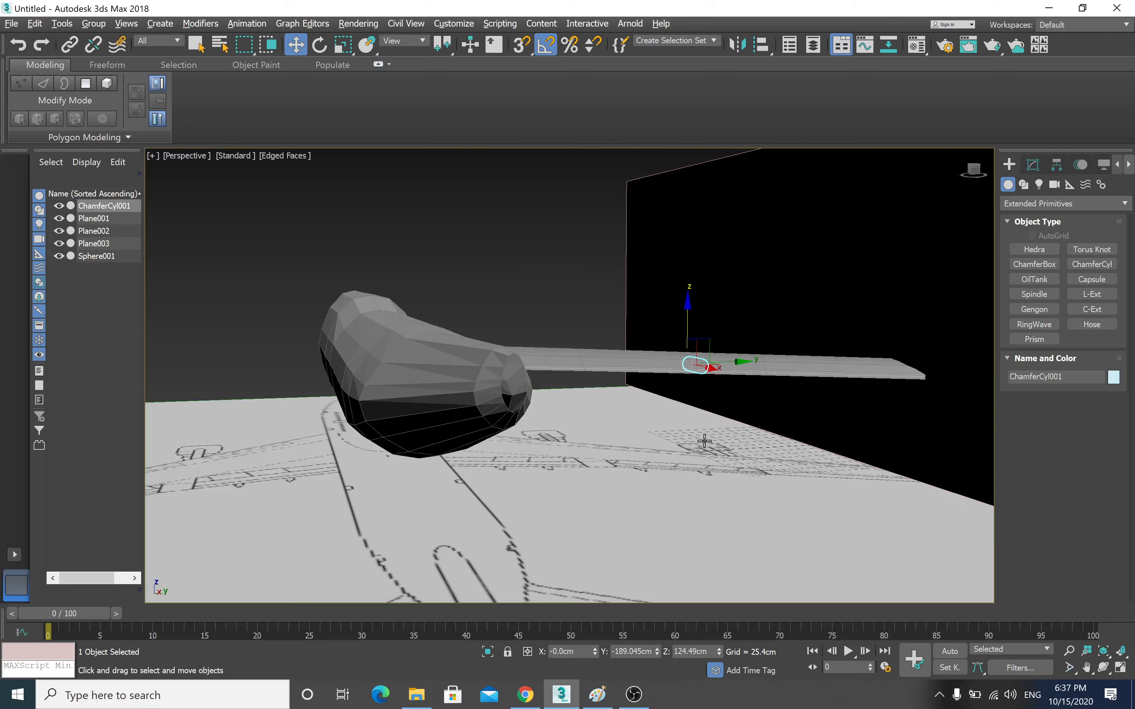
pyautogui.scroll(5, 720, 443)
pyautogui.moveTo(736, 418)
pyautogui.mouseDown(button='middle')
pyautogui.moveTo(542, 387)
pyautogui.moveTo(586, 366)
pyautogui.mouseUp(button='middle')
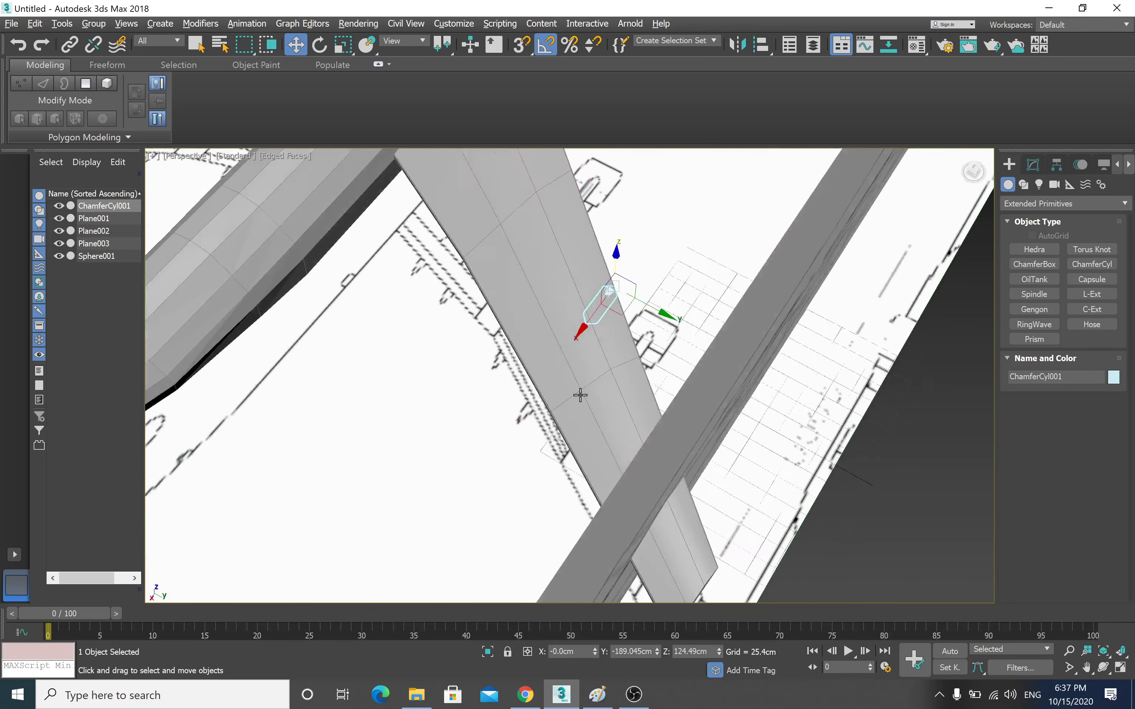
# - Move the chamfered cylinder down beneath the wing as an engine pod
pyautogui.click(586, 334)
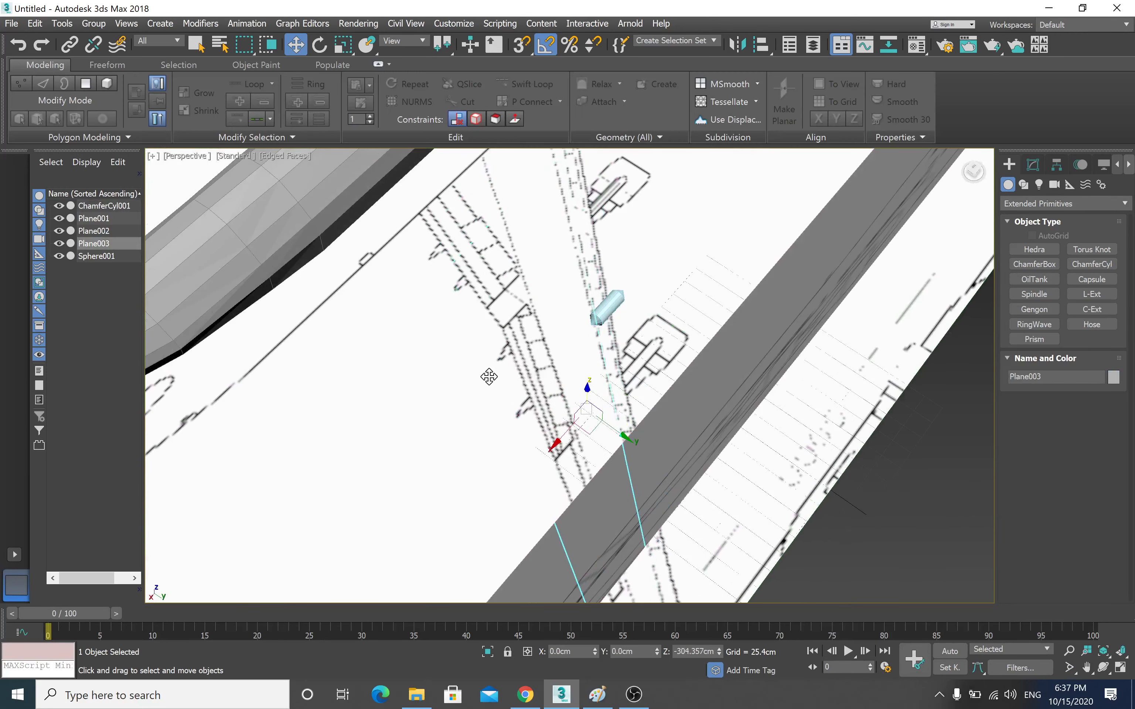
pyautogui.hotkey('alt', 'z')
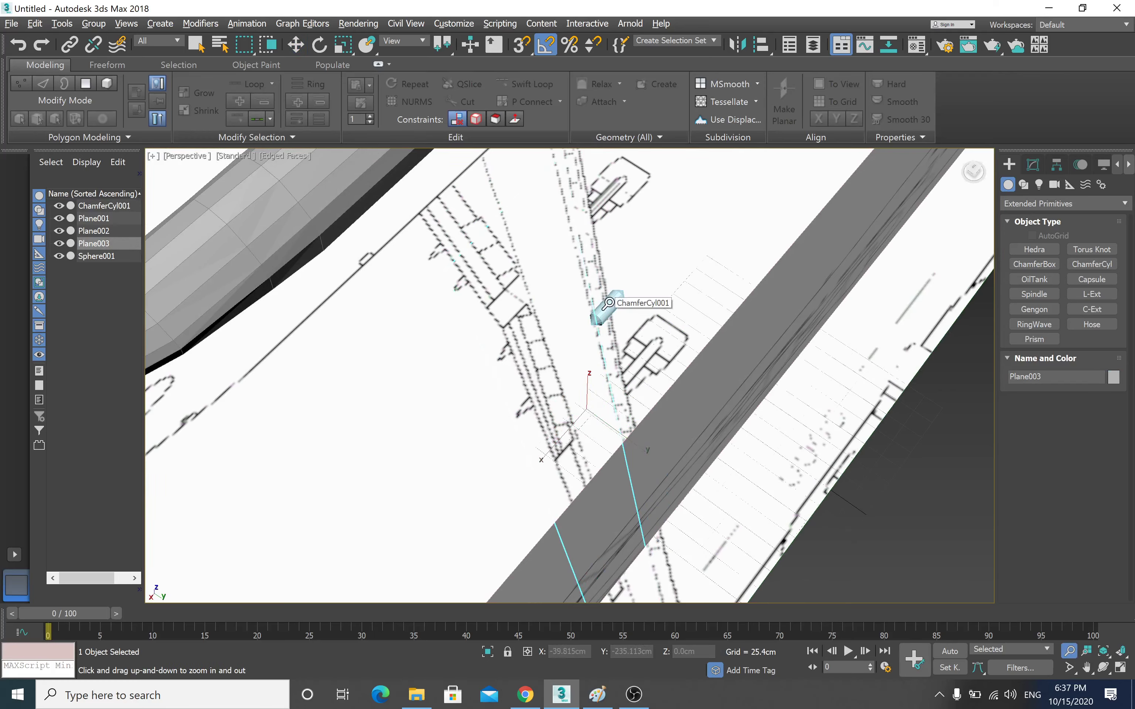
pyautogui.hotkey('ctrl', 'z')
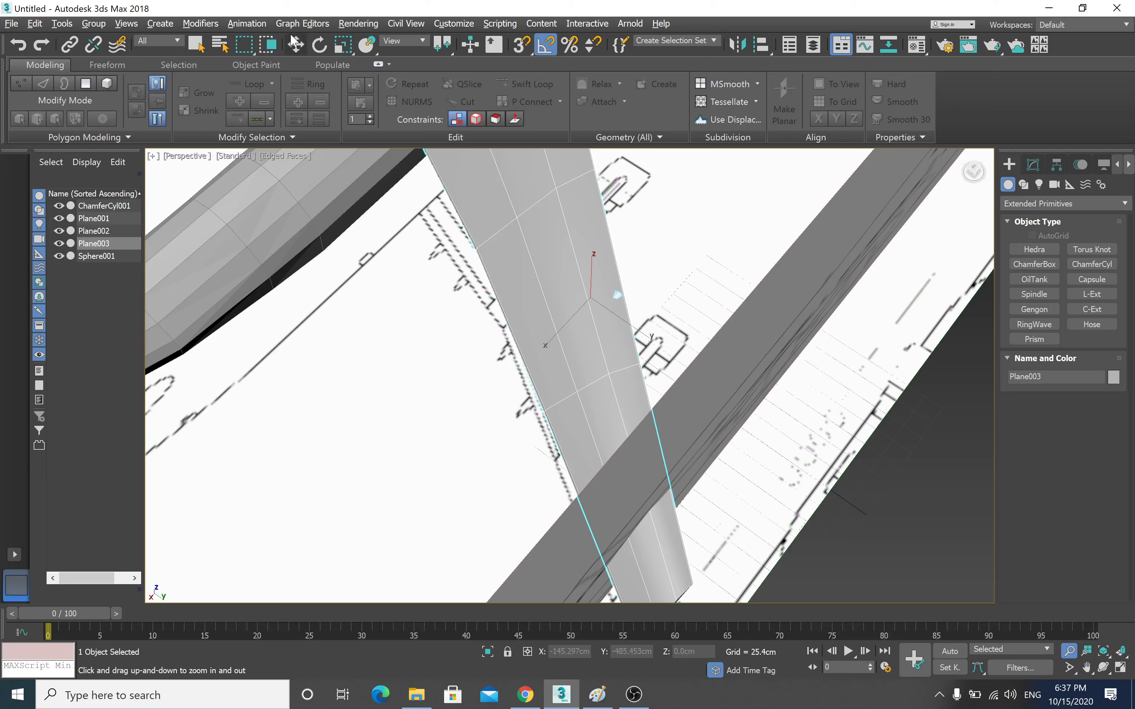
pyautogui.click(296, 44)
pyautogui.click(585, 319)
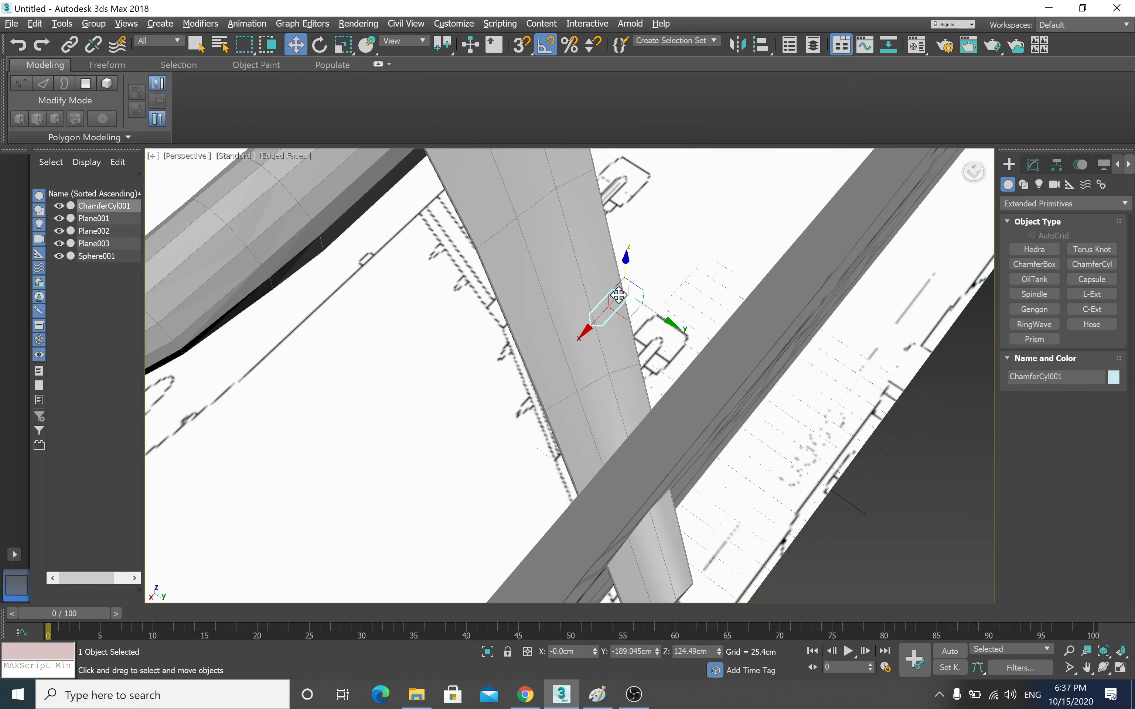
pyautogui.moveTo(585, 319); pyautogui.dragTo(459, 394)
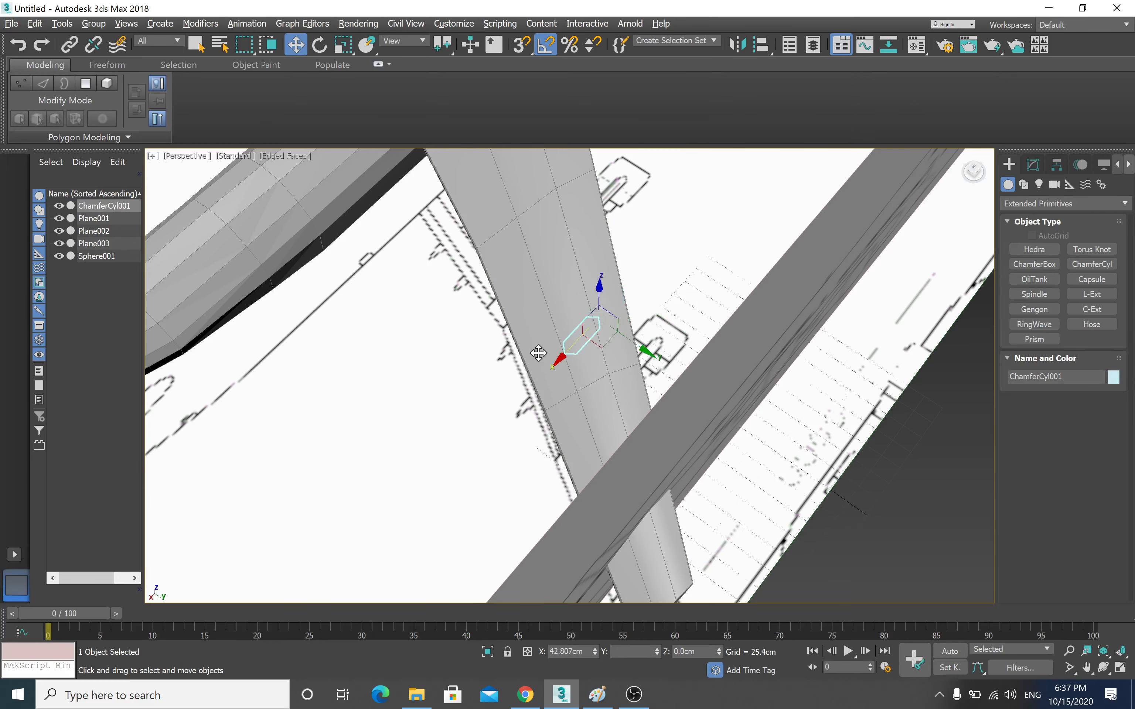
pyautogui.moveTo(535, 394); pyautogui.dragTo(562, 413)
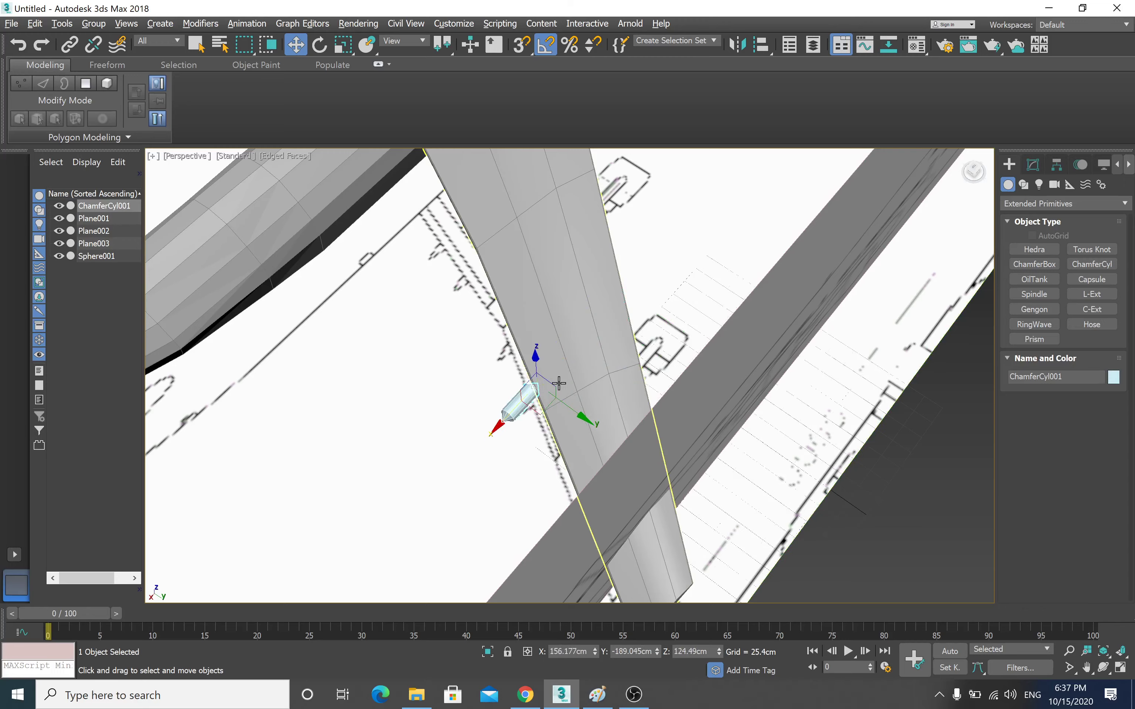
pyautogui.moveTo(562, 412)
pyautogui.keyDown('alt'); pyautogui.mouseDown(button='middle')
pyautogui.moveTo(590, 362)
pyautogui.moveTo(562, 345)
pyautogui.moveTo(501, 369)
pyautogui.mouseUp(button='middle'); pyautogui.keyUp('alt')
# - Give ChamferCyl001 a 3.451cm fillet with 2 fillet segments
pyautogui.click(1033, 164)
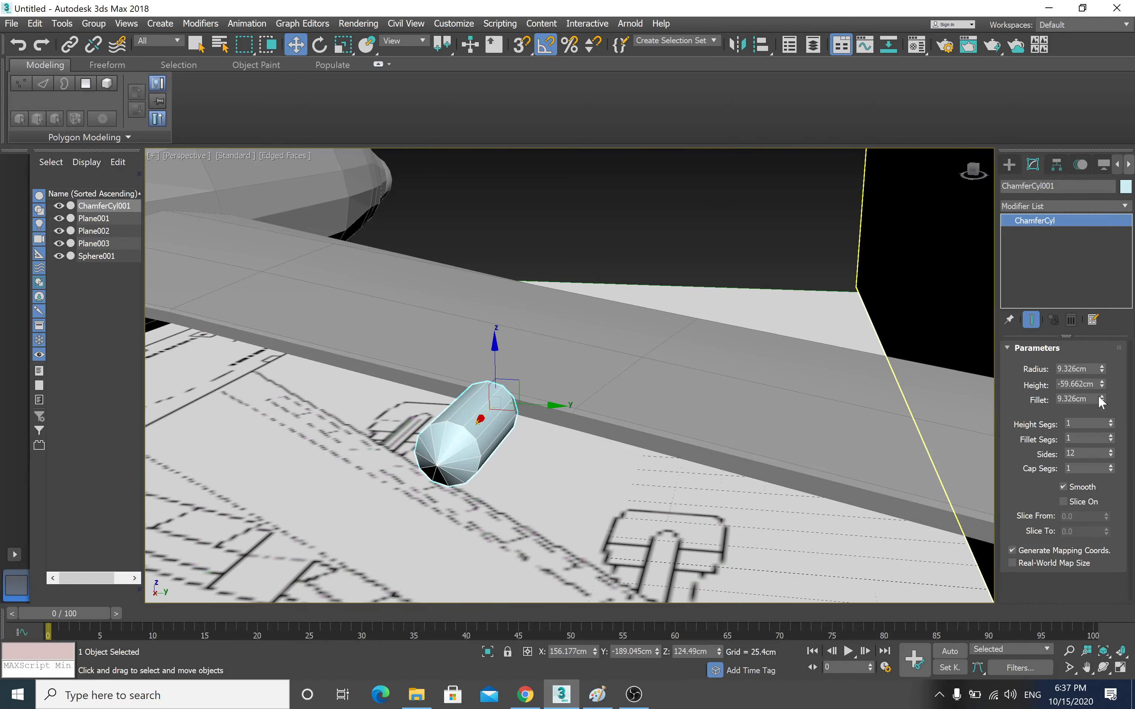
pyautogui.moveTo(1100, 397); pyautogui.dragTo(1096, 422)
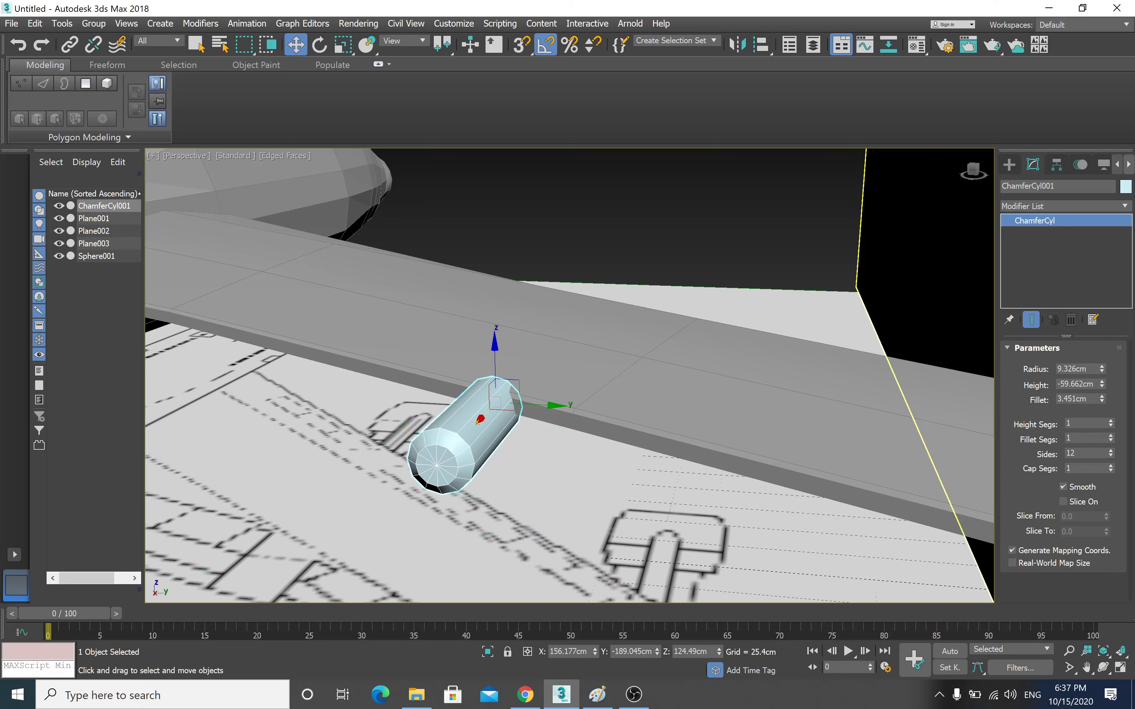
pyautogui.keyDown('alt'); pyautogui.moveTo(911, 423); pyautogui.dragTo(550, 446, button='middle'); pyautogui.keyUp('alt')
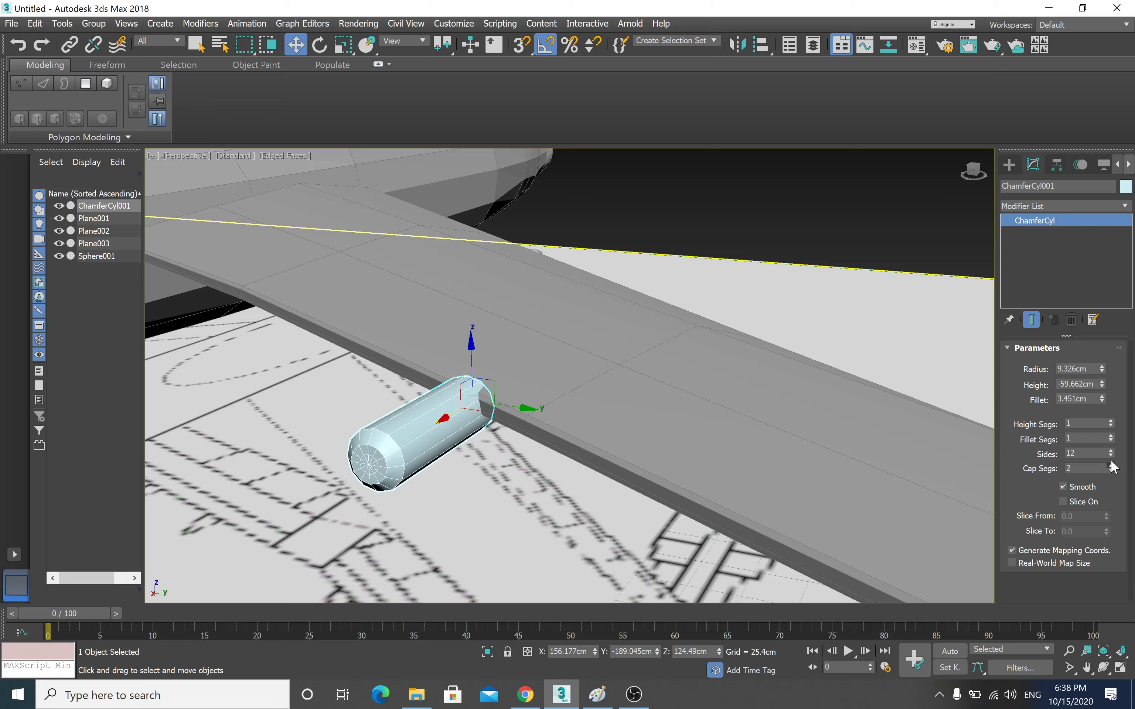
pyautogui.moveTo(1111, 465); pyautogui.dragTo(1114, 475)
pyautogui.click(1110, 435)
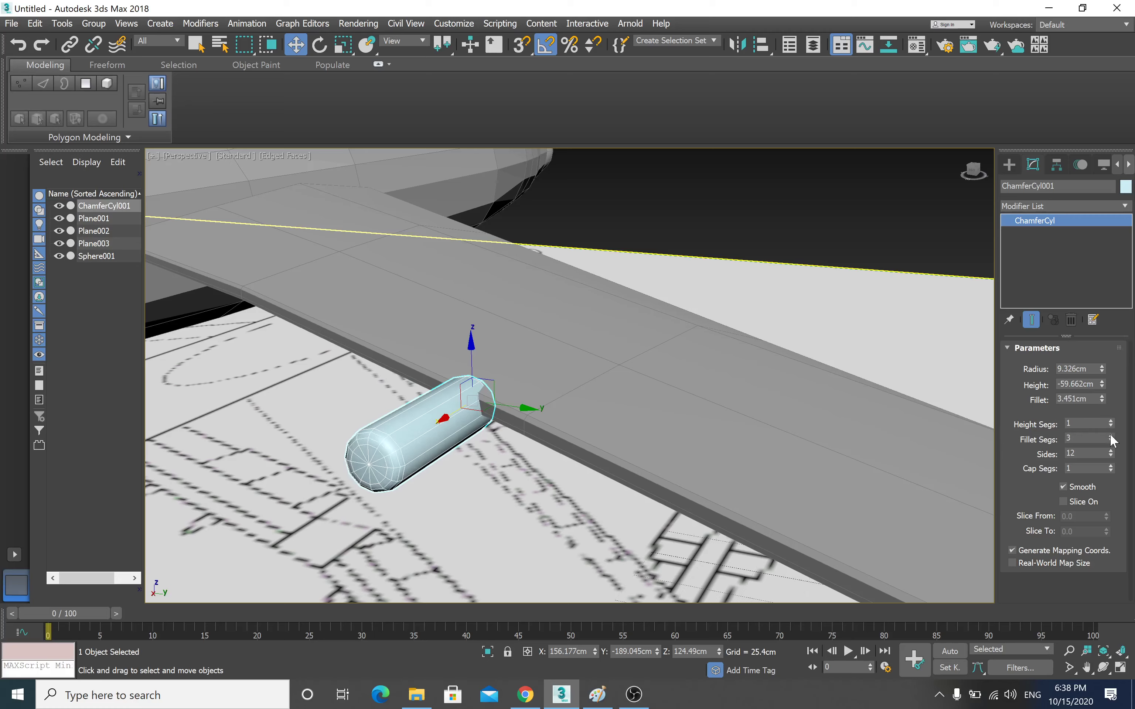
pyautogui.click(1111, 441)
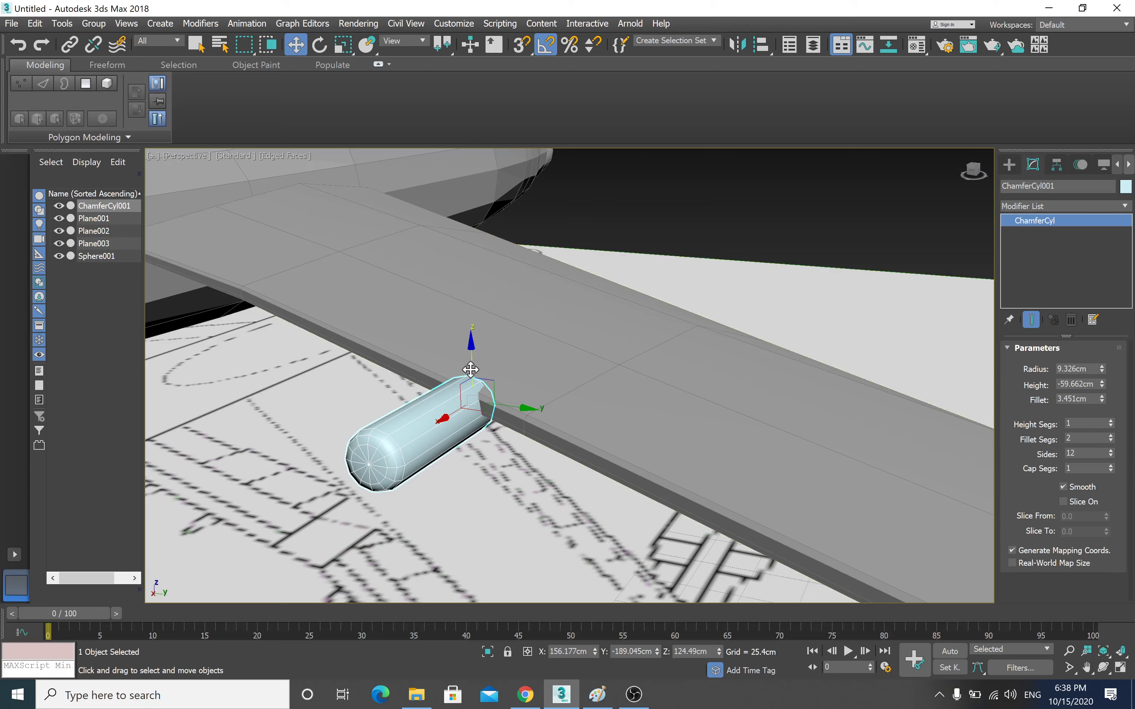
pyautogui.click(302, 24)
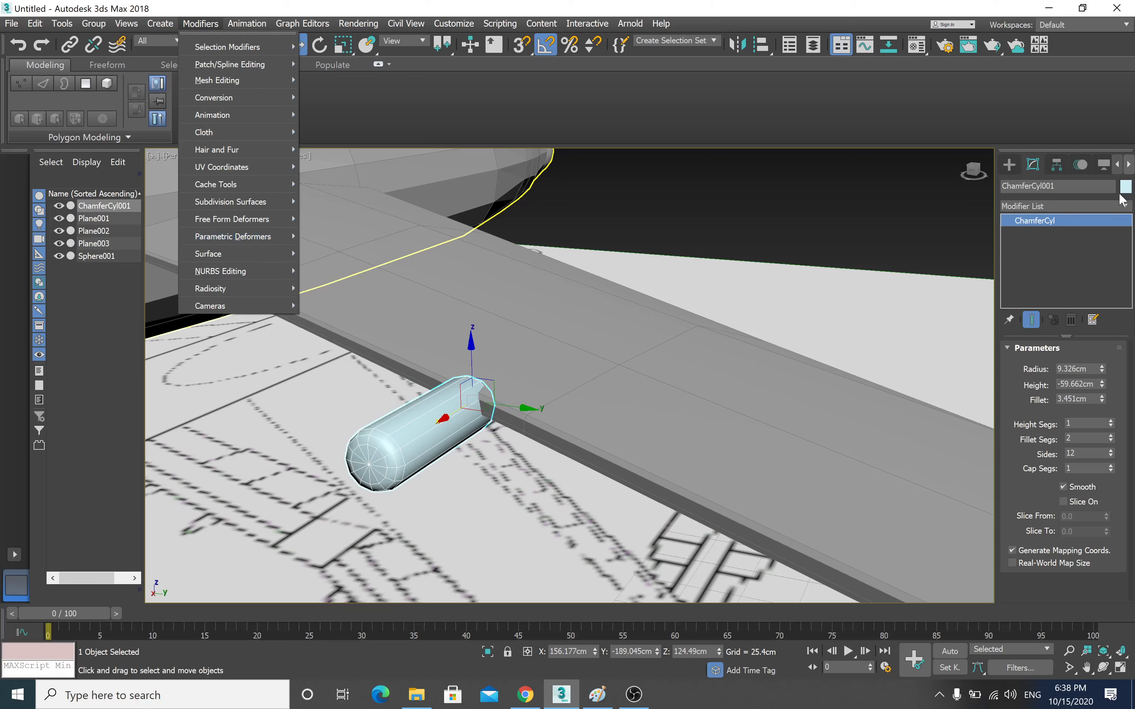
# - Add a Taper modifier to the engine cylinder
pyautogui.click(1125, 209)
pyautogui.click(1124, 210)
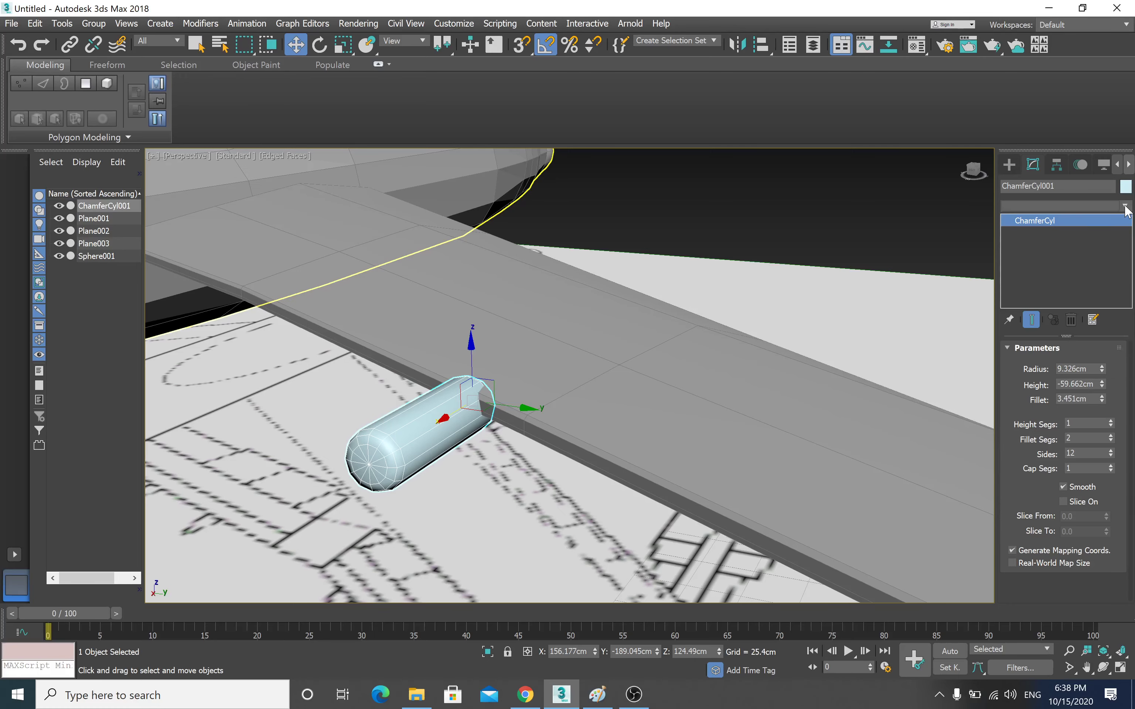
pyautogui.press('t')
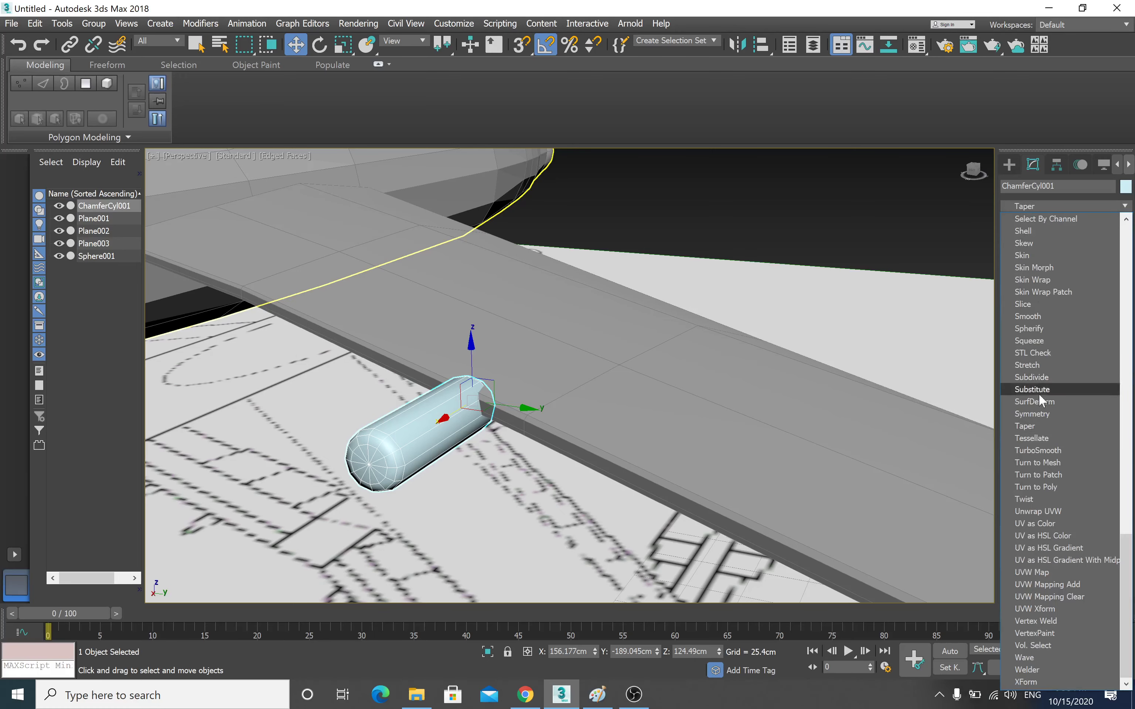
pyautogui.click(1038, 425)
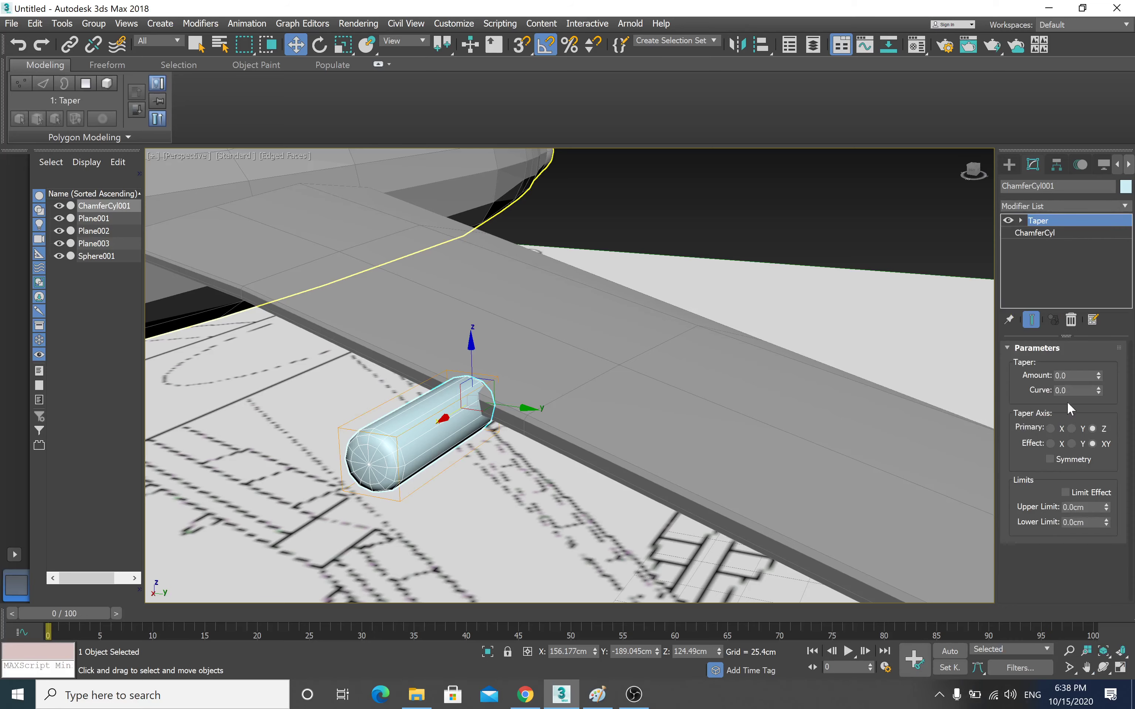
pyautogui.moveTo(1096, 373)
pyautogui.mouseDown()
pyautogui.moveTo(1094, 388)
pyautogui.moveTo(1096, 355)
pyautogui.mouseUp()
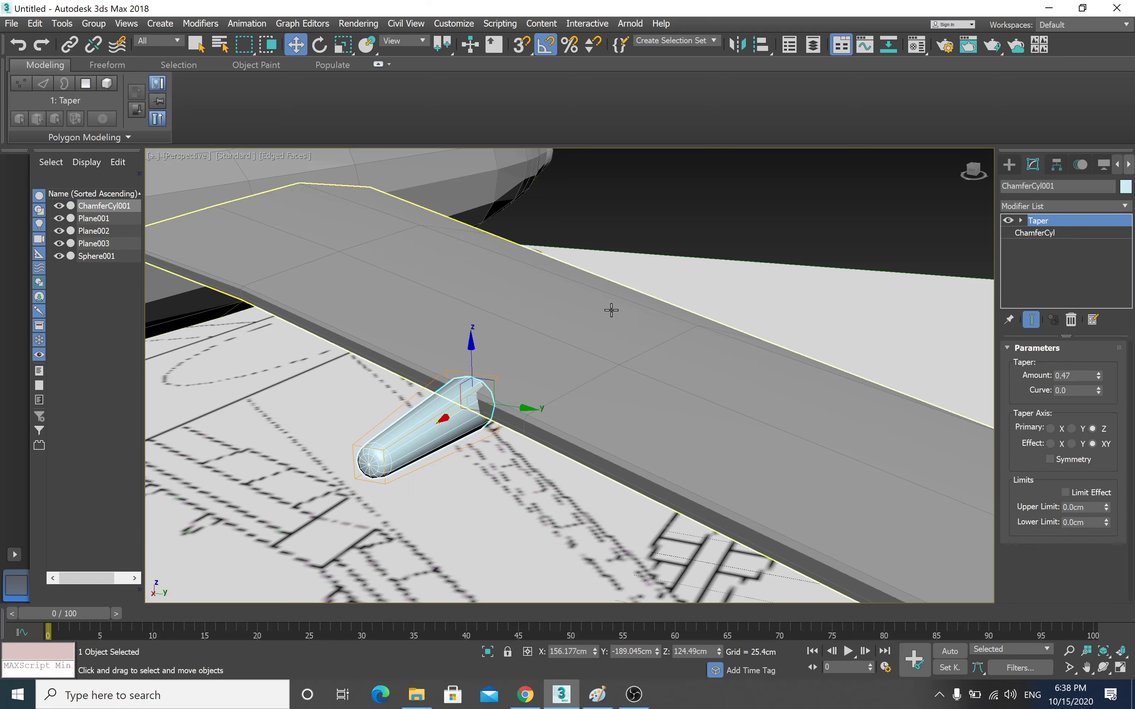
# - Set the taper Amount to -0.68 along Z, then view the wing and fuselage and deselect
pyautogui.scroll(5, 603, 314)
pyautogui.moveTo(628, 332)
pyautogui.keyDown('alt'); pyautogui.mouseDown(button='middle')
pyautogui.moveTo(608, 367)
pyautogui.moveTo(638, 362)
pyautogui.moveTo(619, 361)
pyautogui.mouseUp(button='middle'); pyautogui.keyUp('alt')
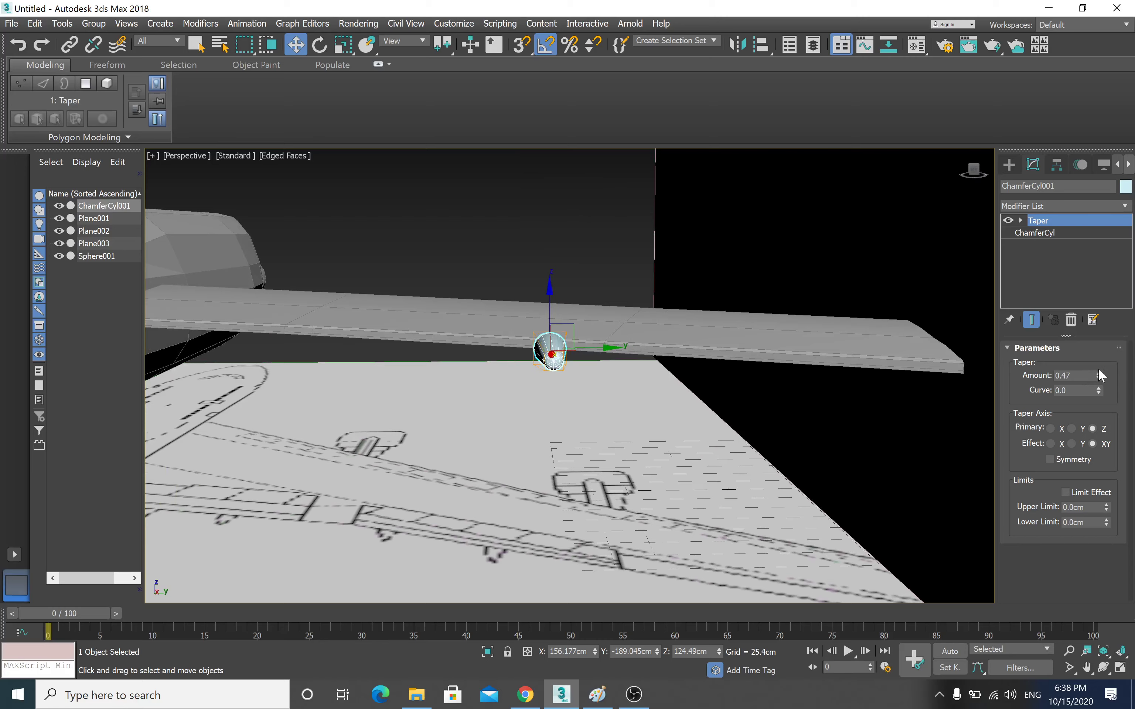
pyautogui.moveTo(1099, 369); pyautogui.dragTo(1093, 417)
pyautogui.keyDown('alt'); pyautogui.moveTo(663, 410); pyautogui.dragTo(618, 428, button='middle'); pyautogui.keyUp('alt')
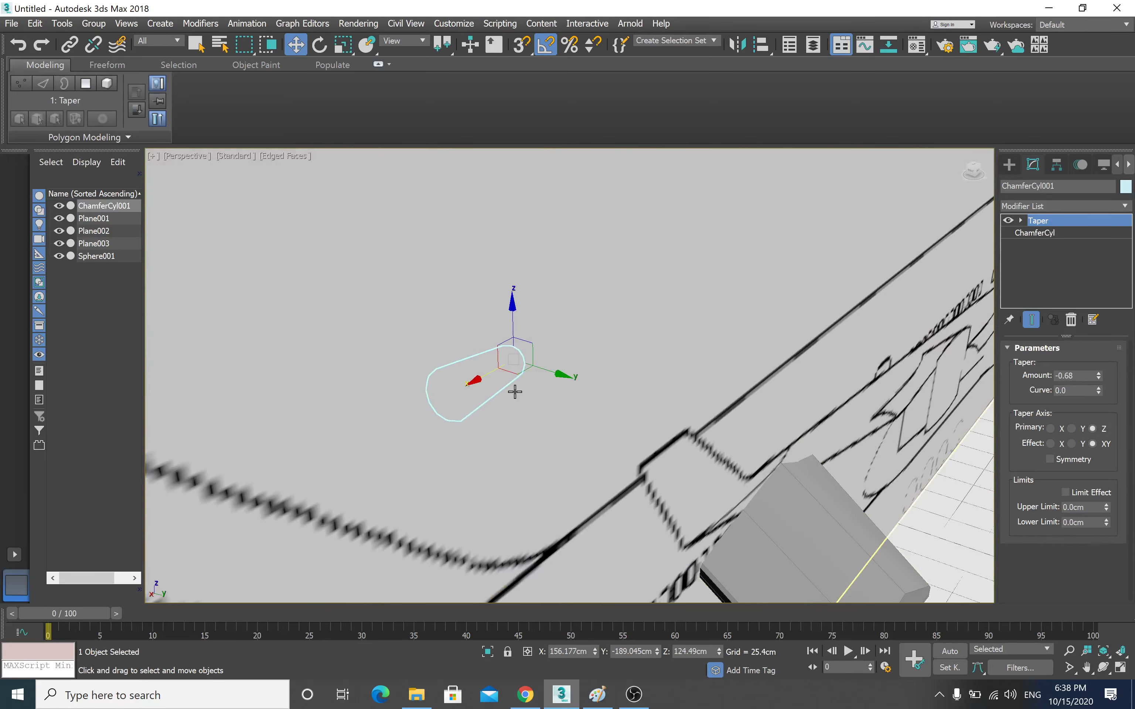
pyautogui.keyDown('alt'); pyautogui.moveTo(515, 392); pyautogui.dragTo(521, 232, button='middle'); pyautogui.keyUp('alt')
pyautogui.click(549, 365)
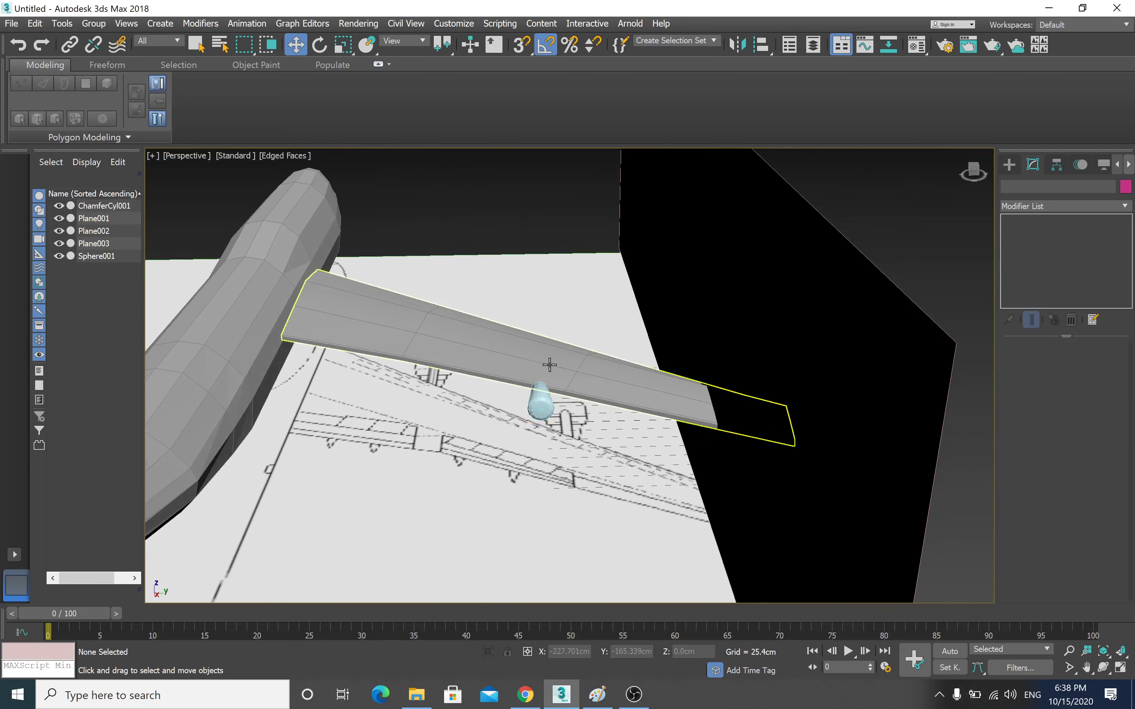
# - Hide everything except the engine cylinder and convert it to an Editable Poly
pyautogui.click(538, 399)
pyautogui.rightClick(538, 398)
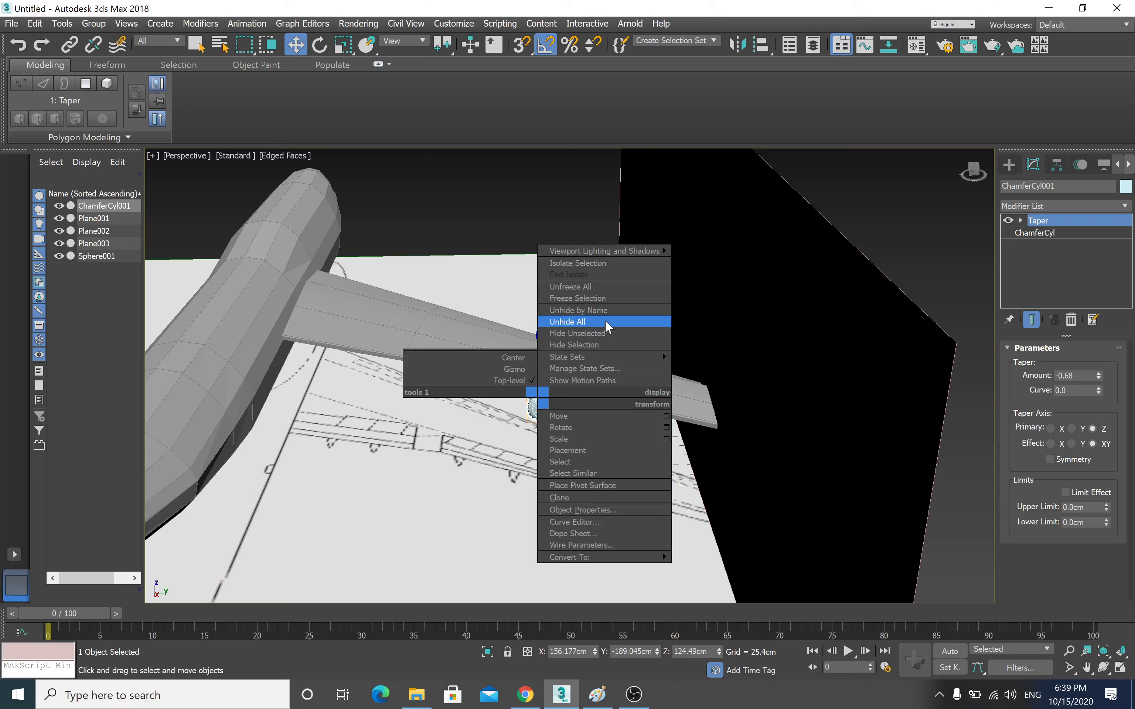
pyautogui.click(602, 332)
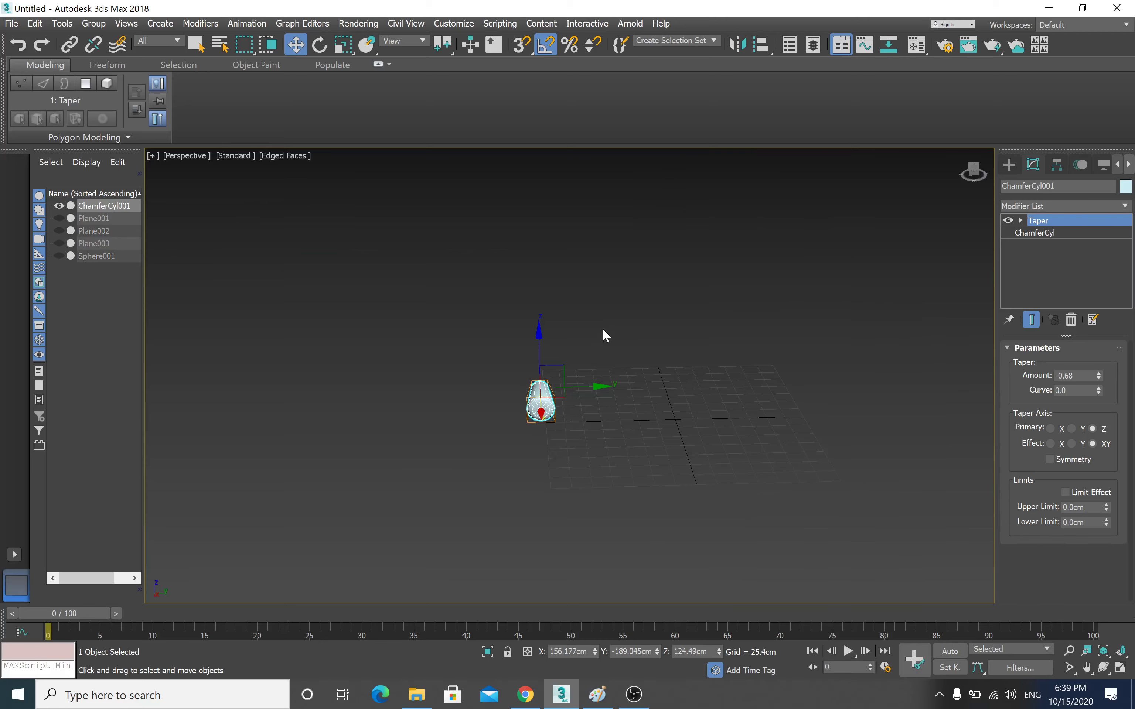
pyautogui.scroll(4, 596, 381)
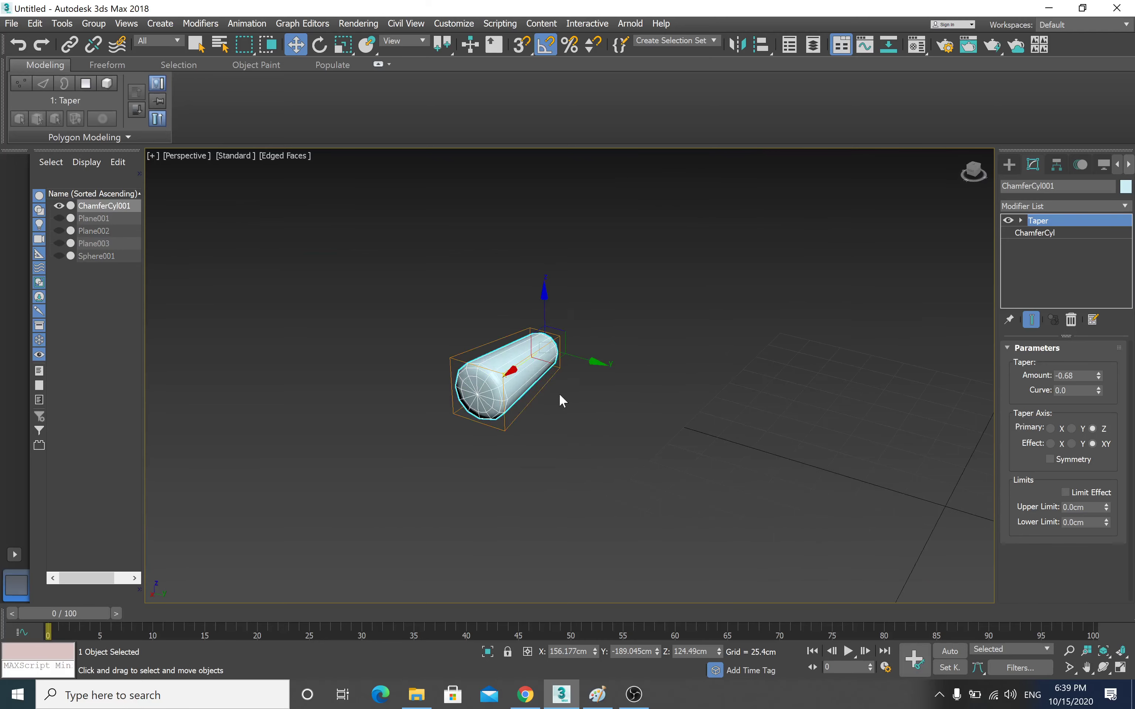
pyautogui.scroll(2, 559, 396)
pyautogui.scroll(1, 552, 396)
pyautogui.rightClick(558, 321)
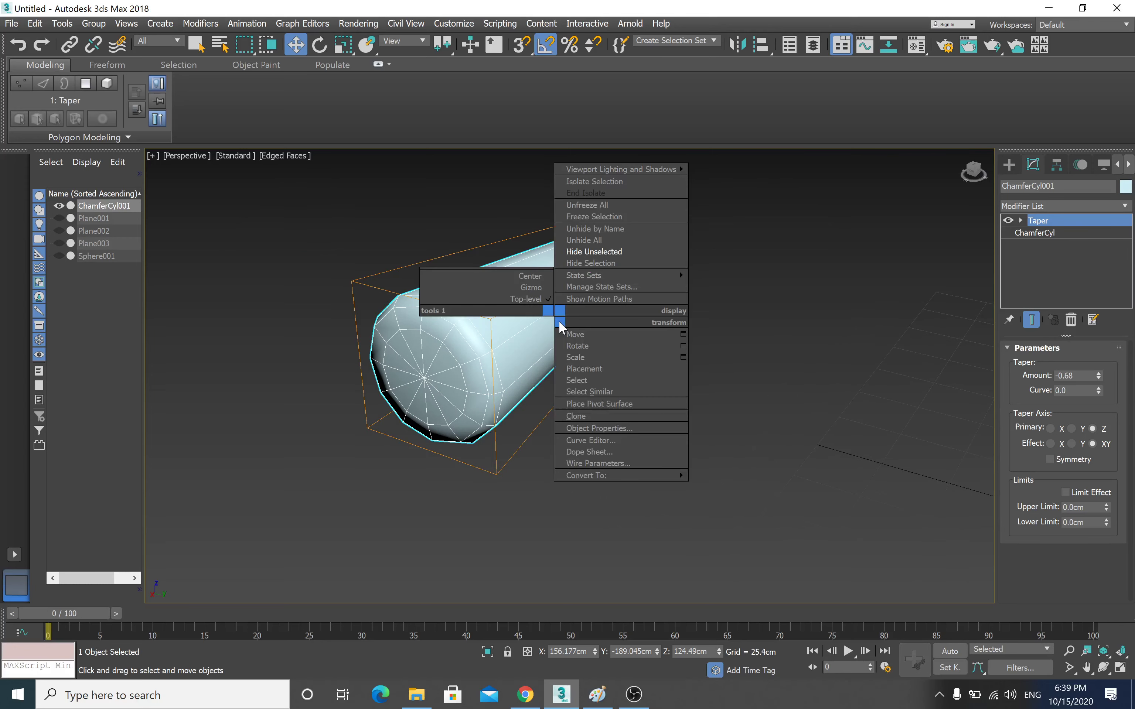
pyautogui.moveTo(612, 475)
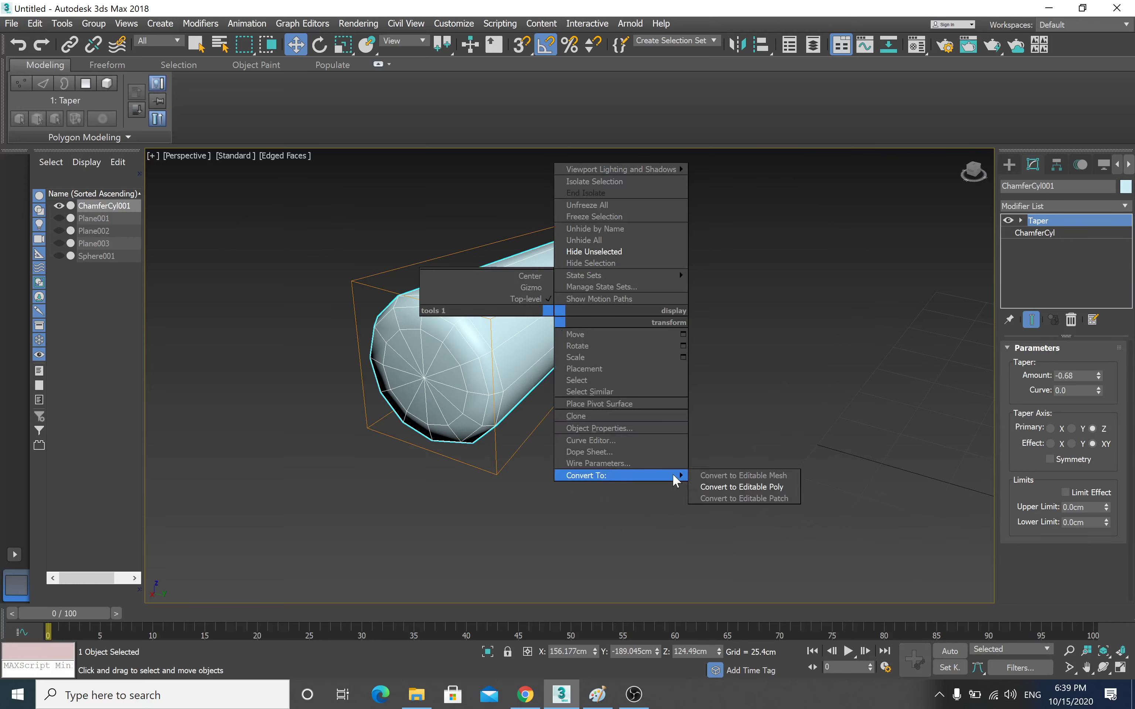
pyautogui.click(736, 488)
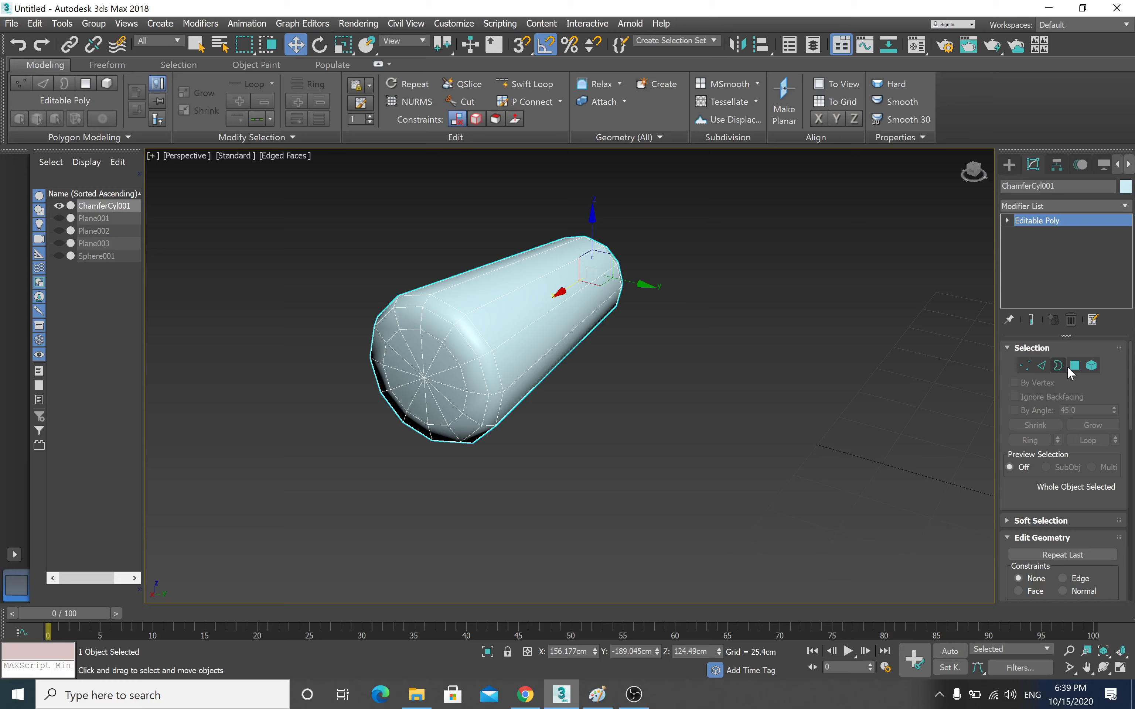
# - Enter Polygon mode and begin selecting faces on the cylinder's front end cap
pyautogui.click(1074, 365)
pyautogui.click(423, 354)
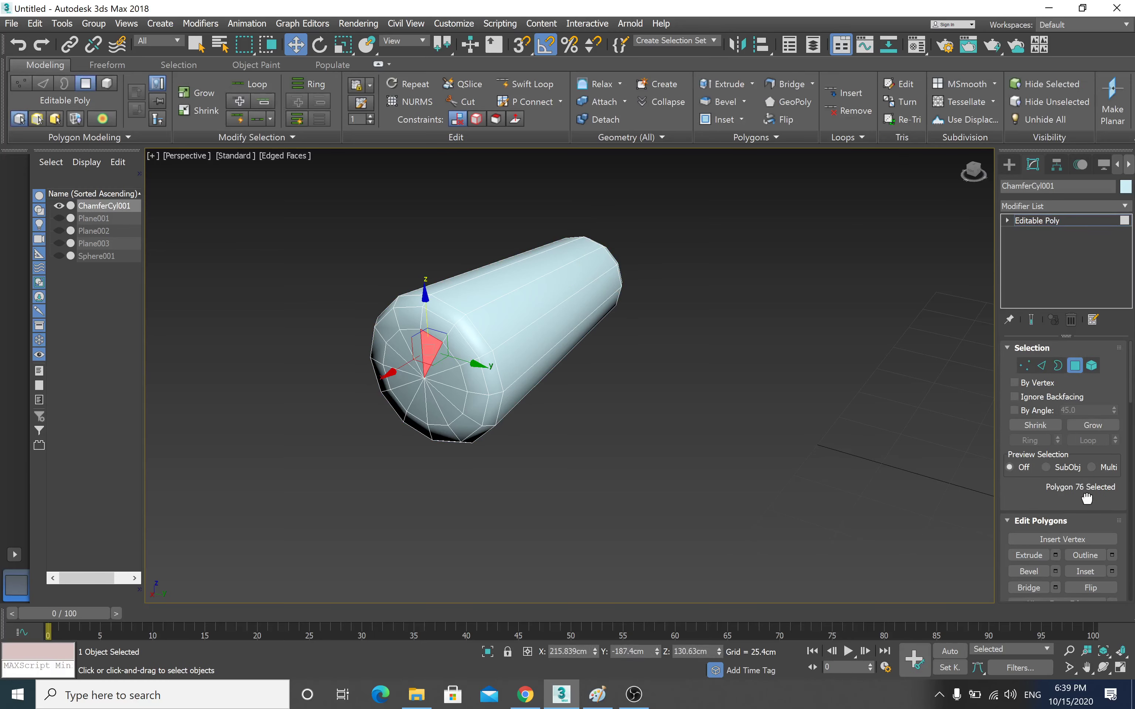
pyautogui.moveTo(1087, 499); pyautogui.dragTo(1086, 454)
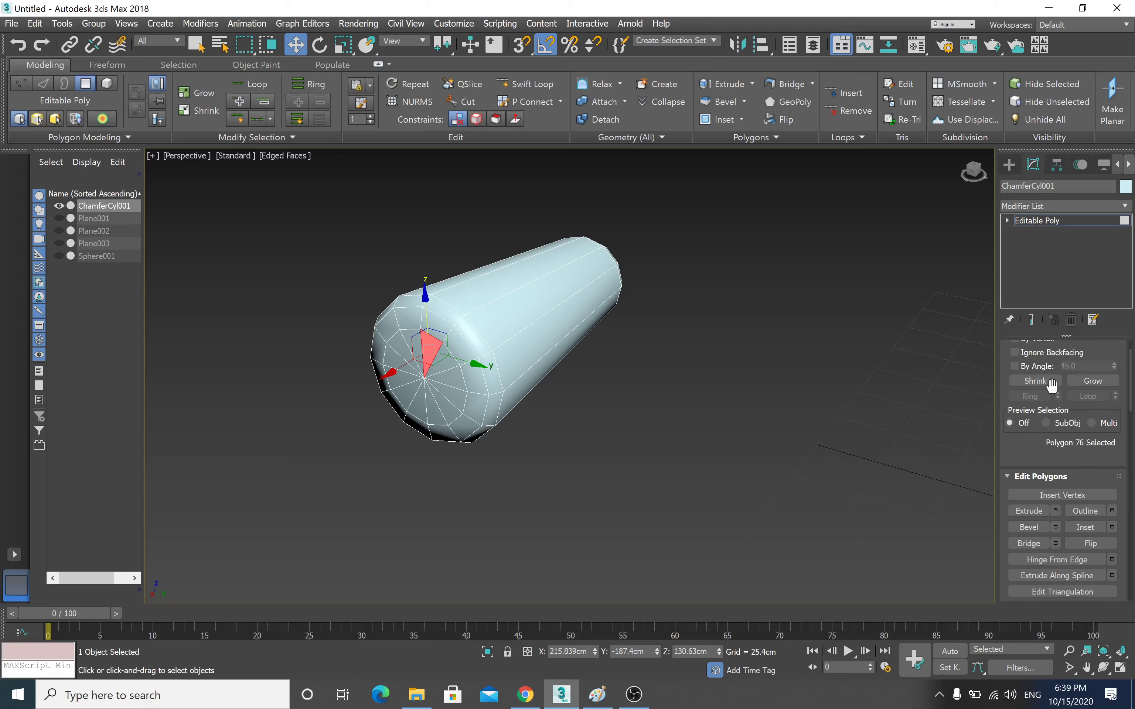
pyautogui.moveTo(1100, 457)
pyautogui.mouseDown()
pyautogui.moveTo(1097, 425)
pyautogui.moveTo(1096, 474)
pyautogui.mouseUp()
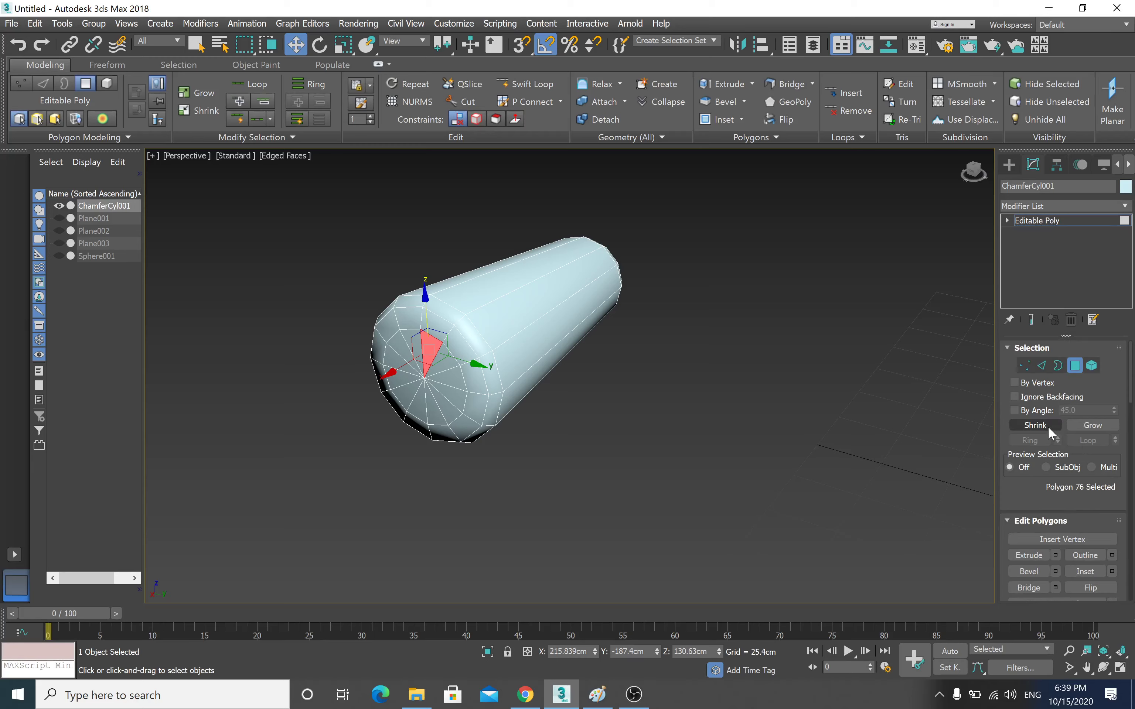
pyautogui.click(1046, 426)
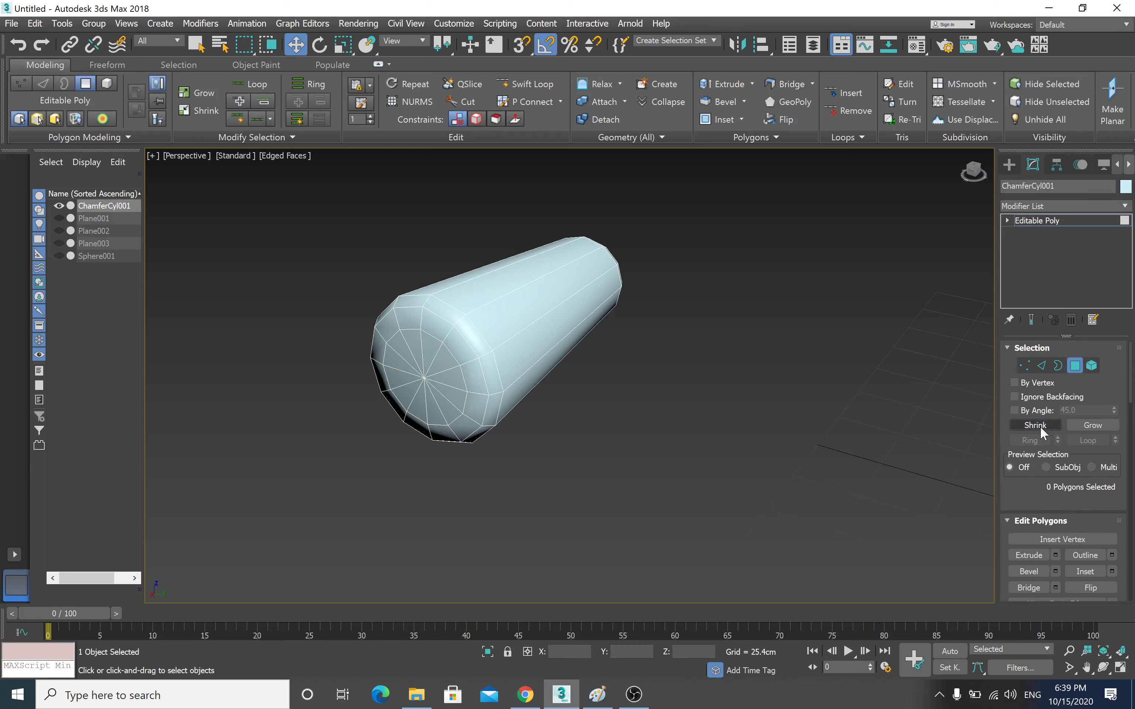
pyautogui.hotkey('alt', 'z')
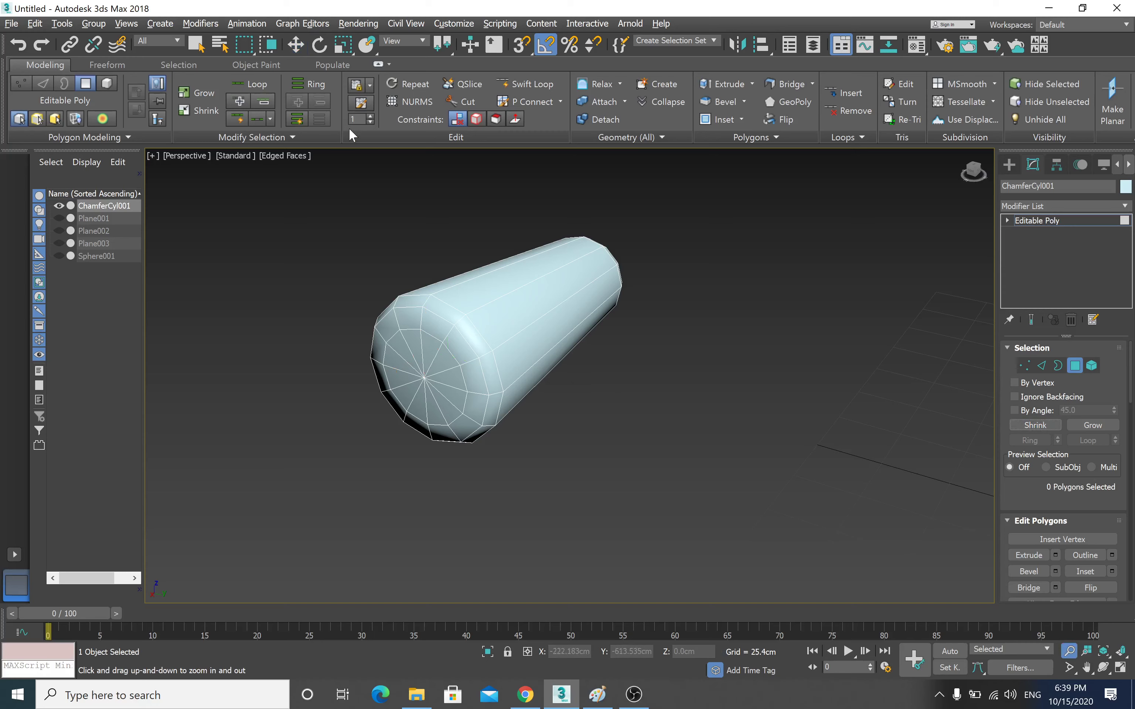
pyautogui.hotkey('ctrl', 'z')
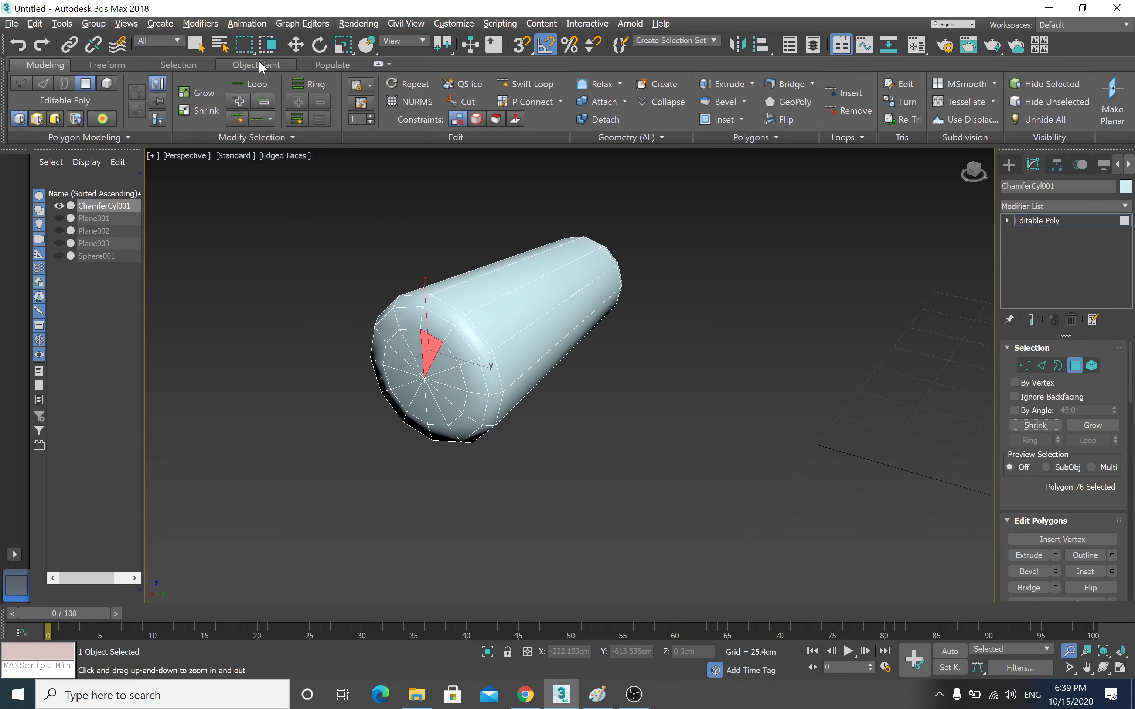
pyautogui.click(245, 45)
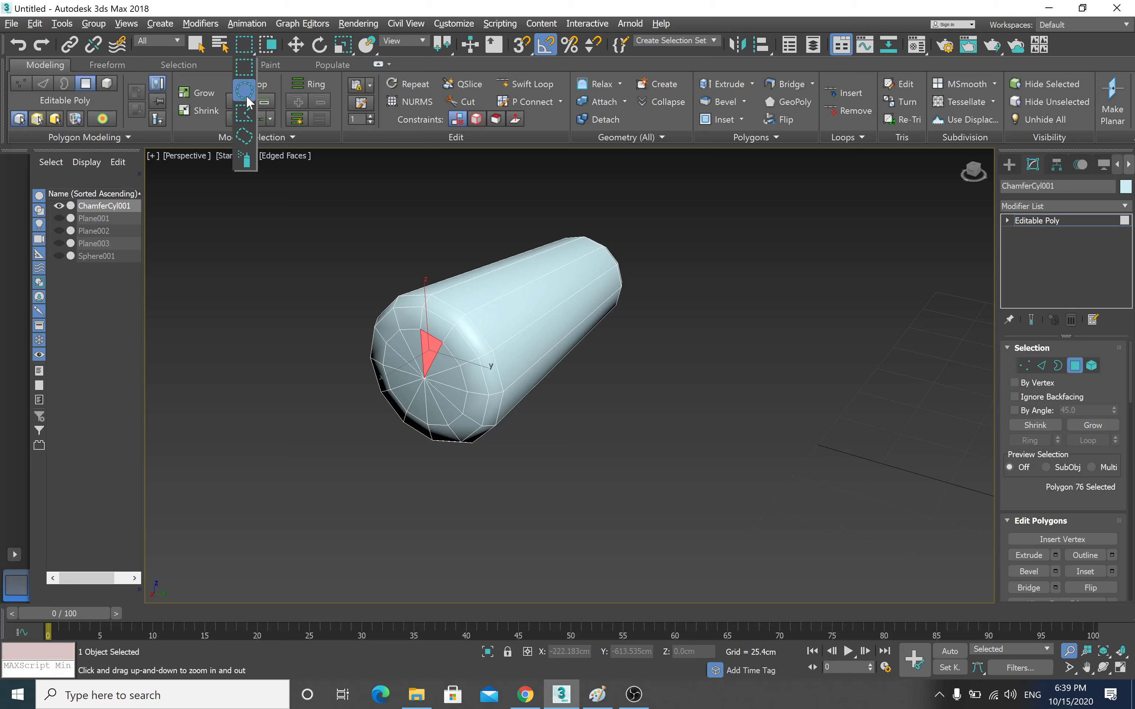
pyautogui.click(249, 117)
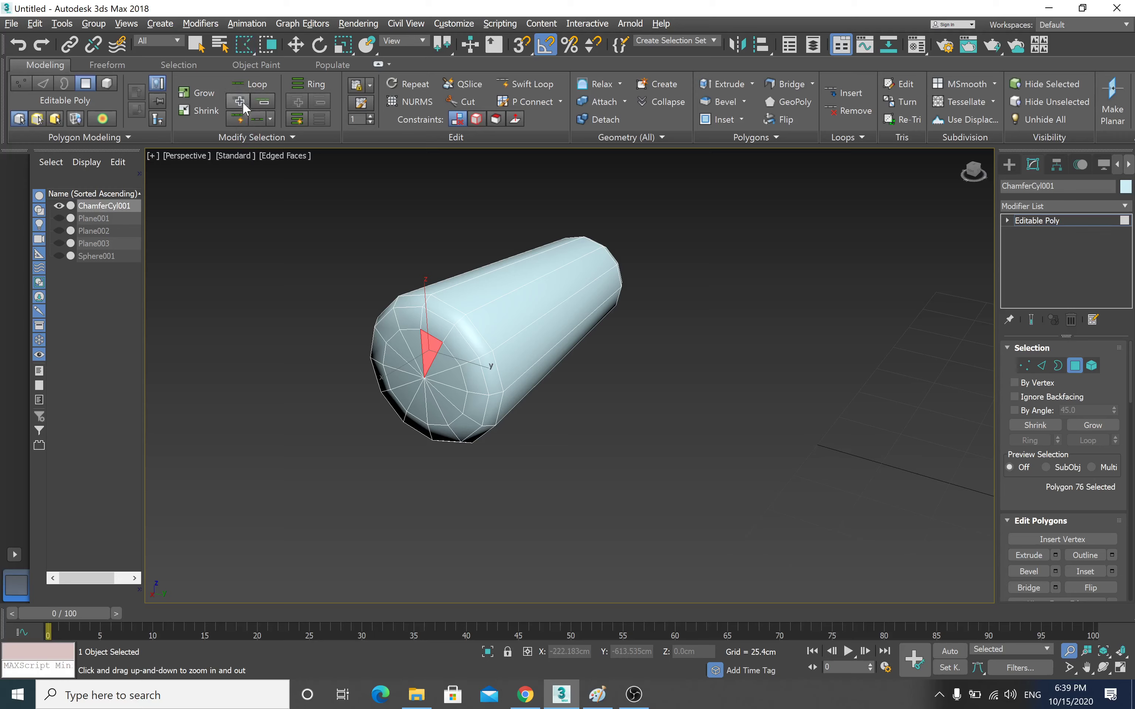
pyautogui.click(196, 44)
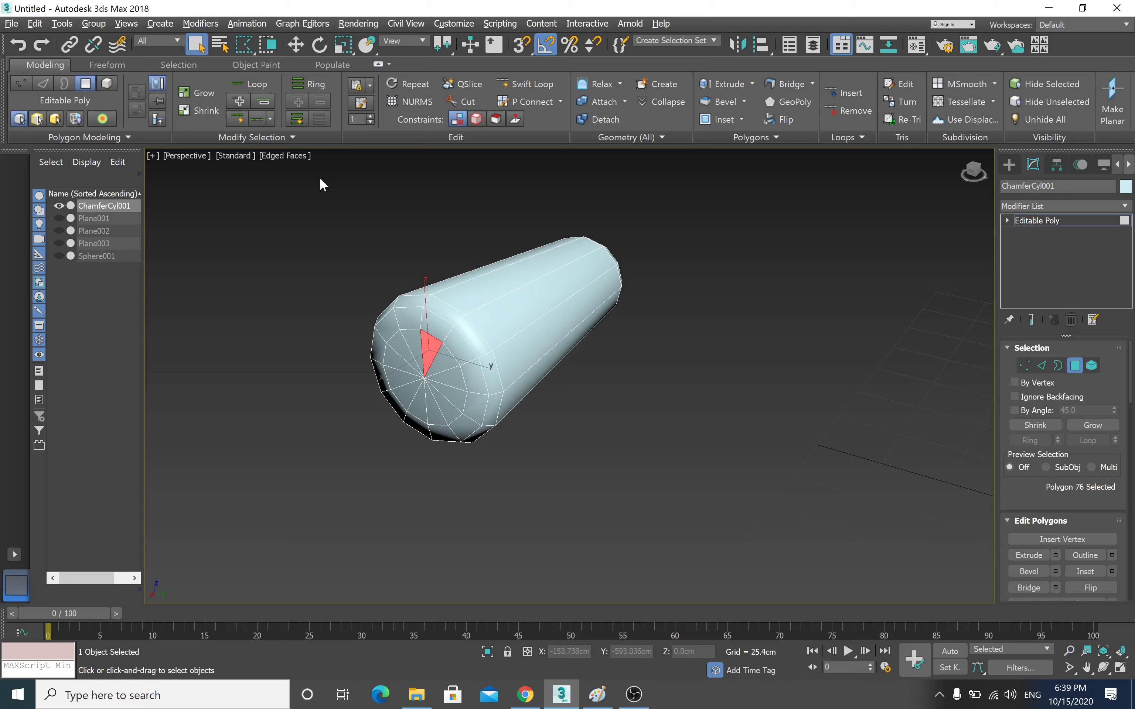
pyautogui.keyDown('ctrl'); pyautogui.click(408, 362); pyautogui.keyUp('ctrl')
pyautogui.doubleClick(402, 368)
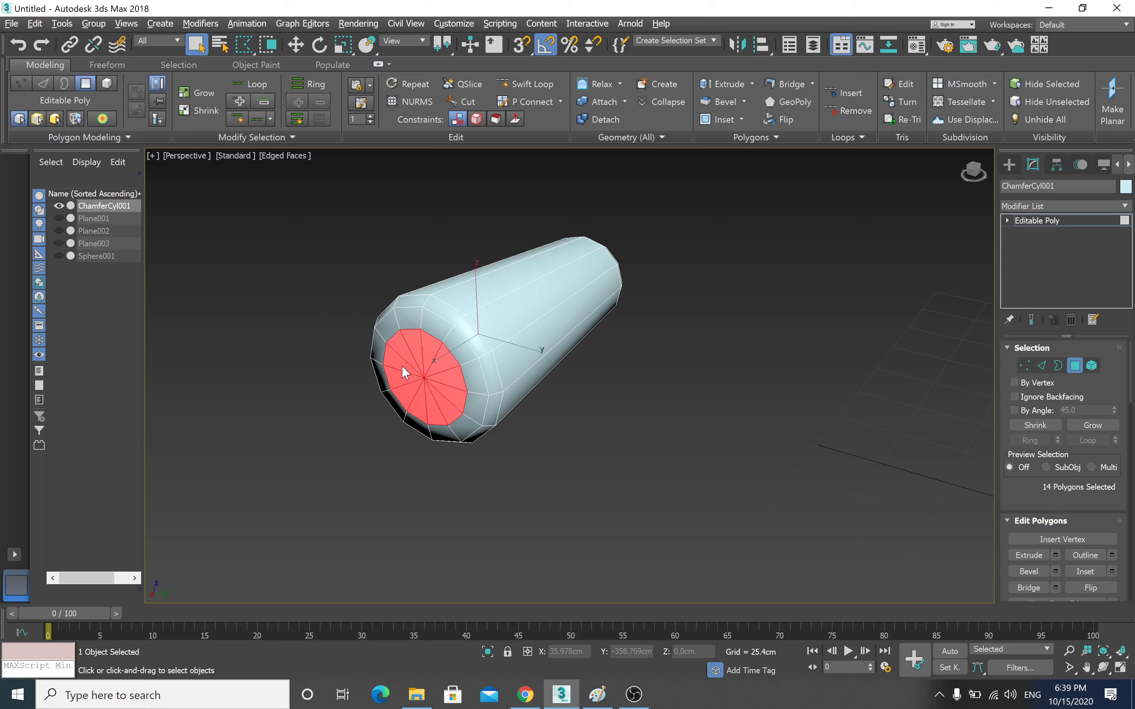
# - Ctrl-select all twelve end-cap polygons of the cylinder
pyautogui.click(300, 45)
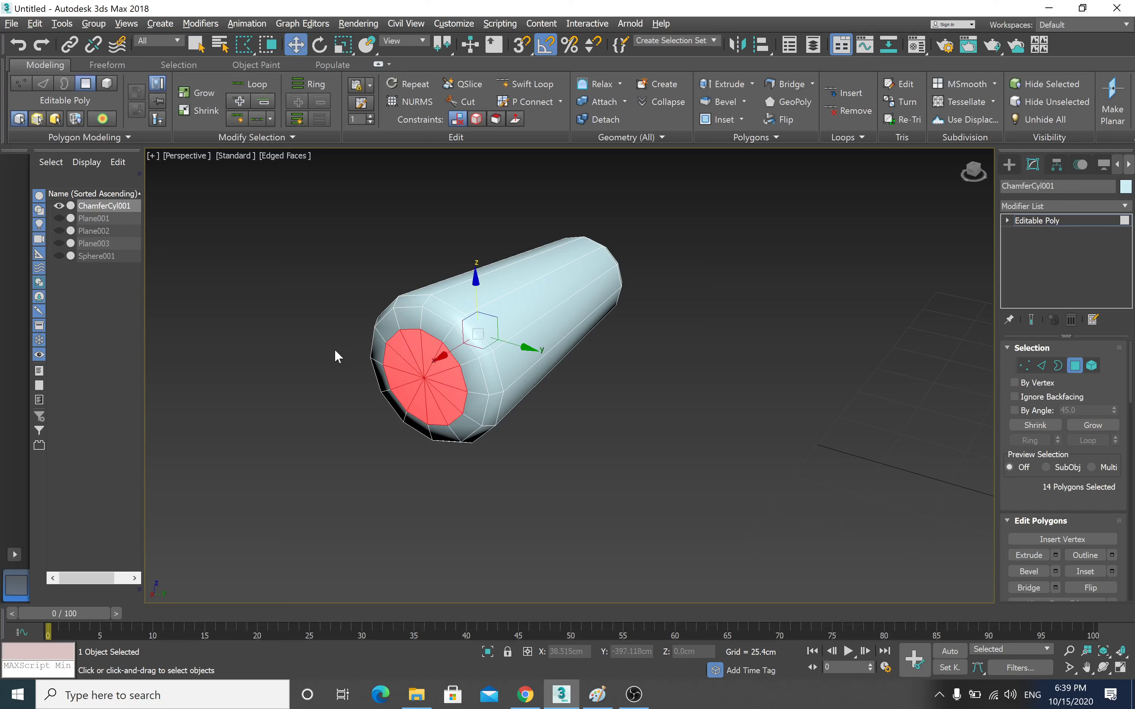
pyautogui.click(429, 344)
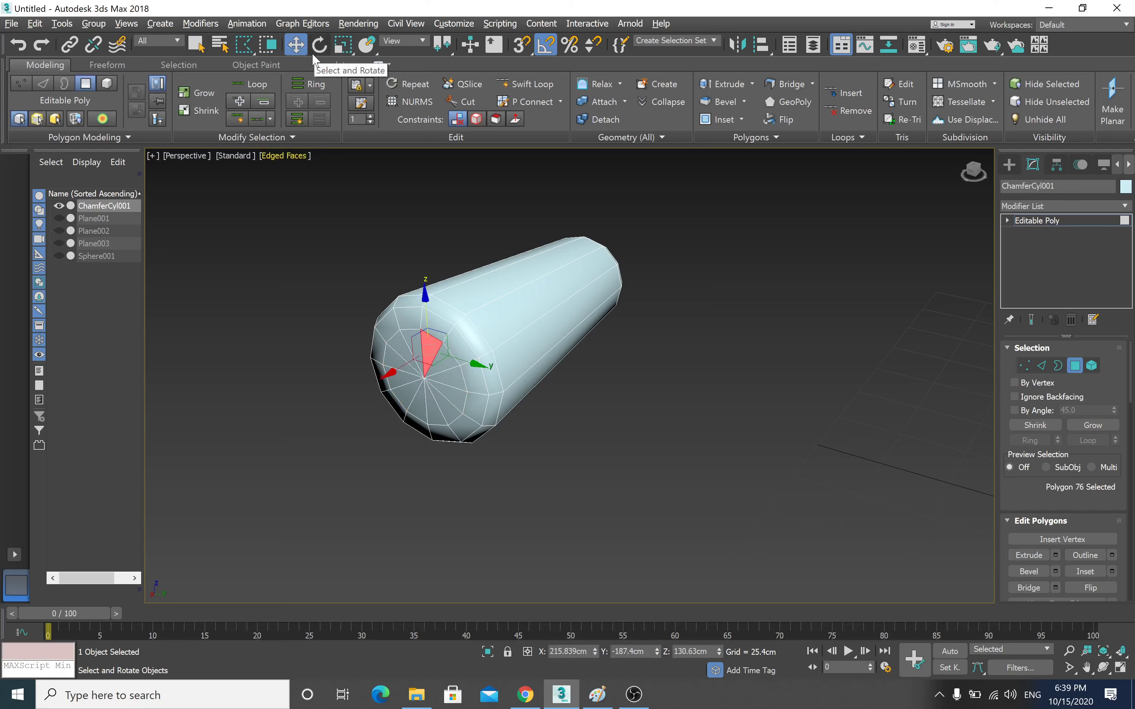
pyautogui.keyDown('ctrl'); pyautogui.click(407, 341); pyautogui.keyUp('ctrl')
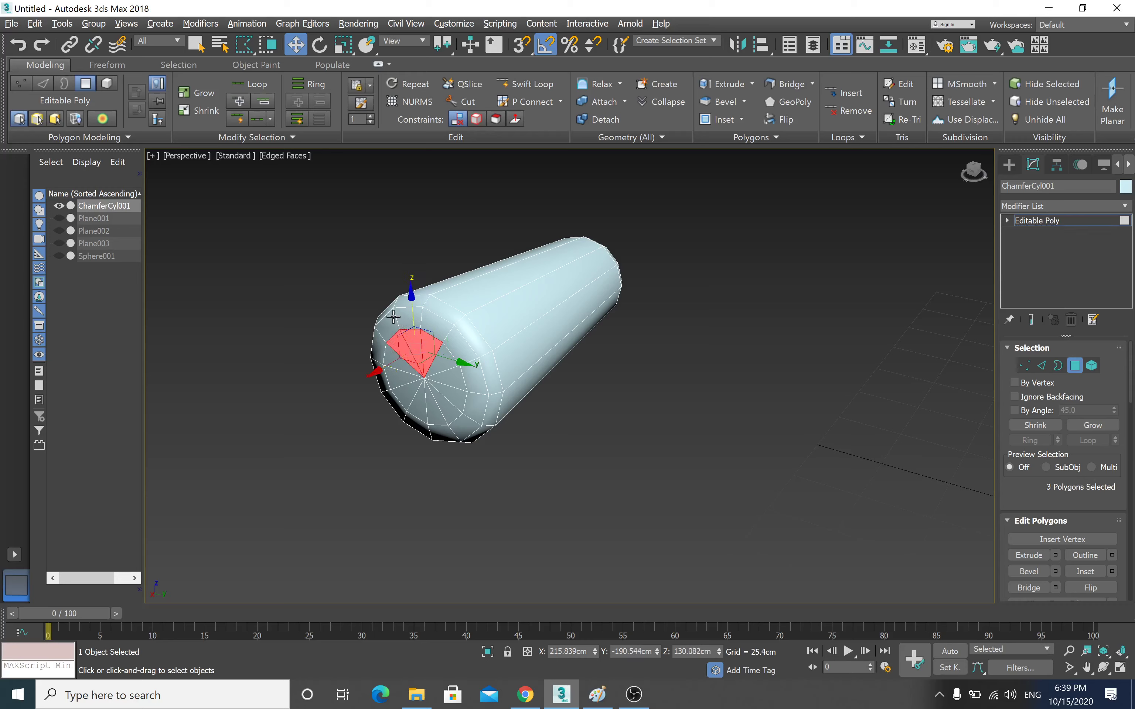
pyautogui.hotkey('ctrl', 'z')
pyautogui.hotkey('ctrl', 'z')
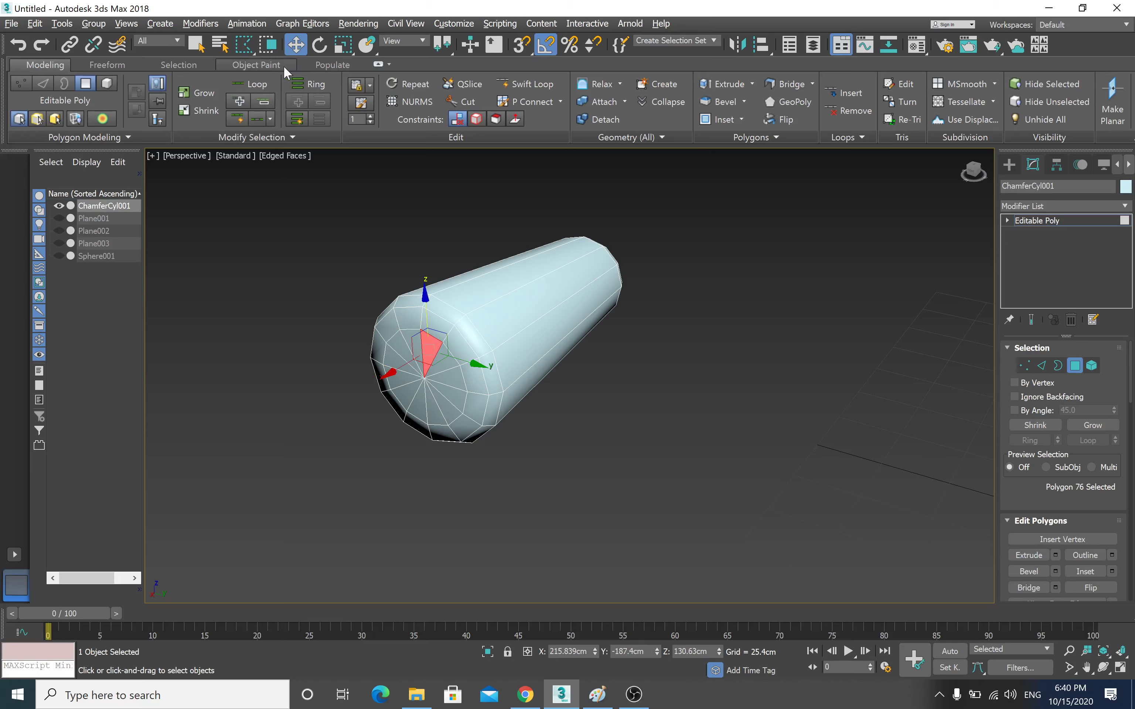
pyautogui.click(196, 44)
pyautogui.keyDown('ctrl'); pyautogui.click(411, 337); pyautogui.keyUp('ctrl')
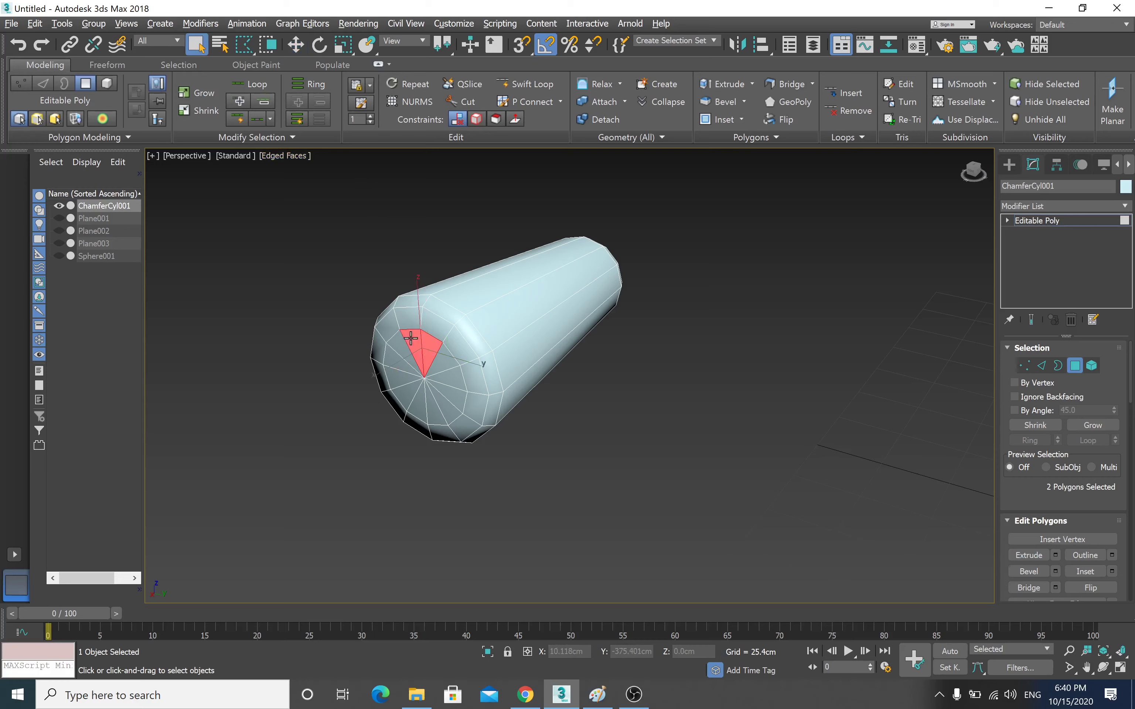
pyautogui.keyDown('ctrl'); pyautogui.click(398, 354); pyautogui.keyUp('ctrl')
pyautogui.keyDown('ctrl'); pyautogui.click(400, 384); pyautogui.keyUp('ctrl')
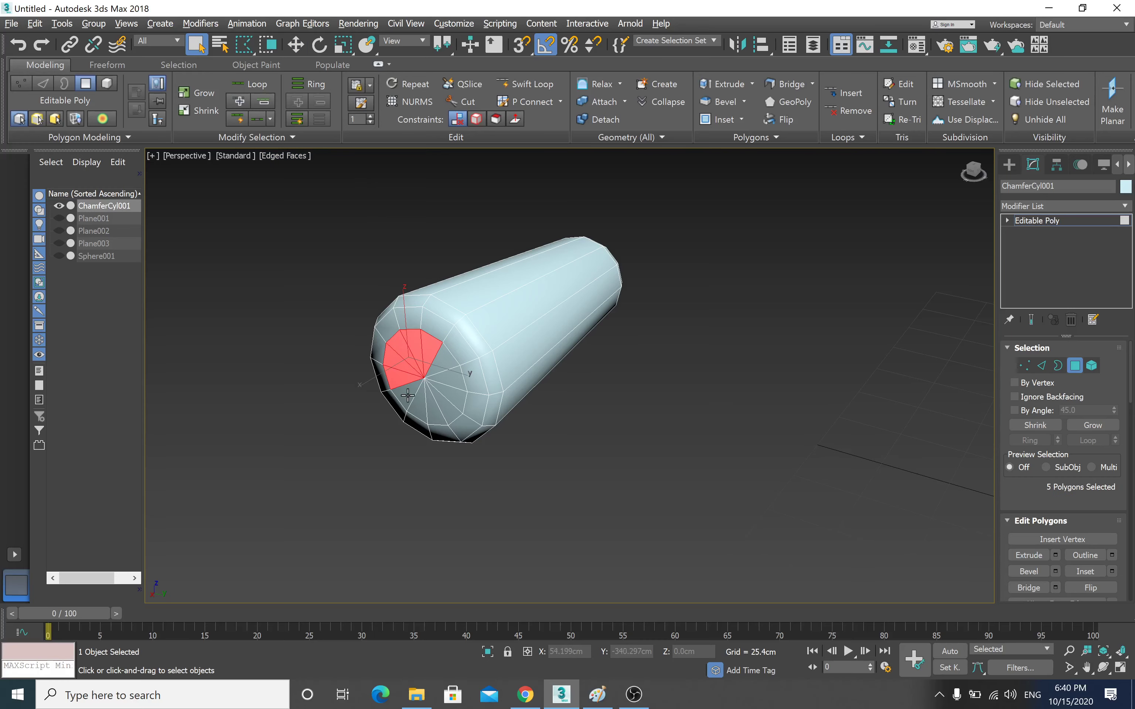
pyautogui.keyDown('ctrl'); pyautogui.click(418, 411); pyautogui.keyUp('ctrl')
pyautogui.keyDown('ctrl'); pyautogui.click(454, 394); pyautogui.keyUp('ctrl')
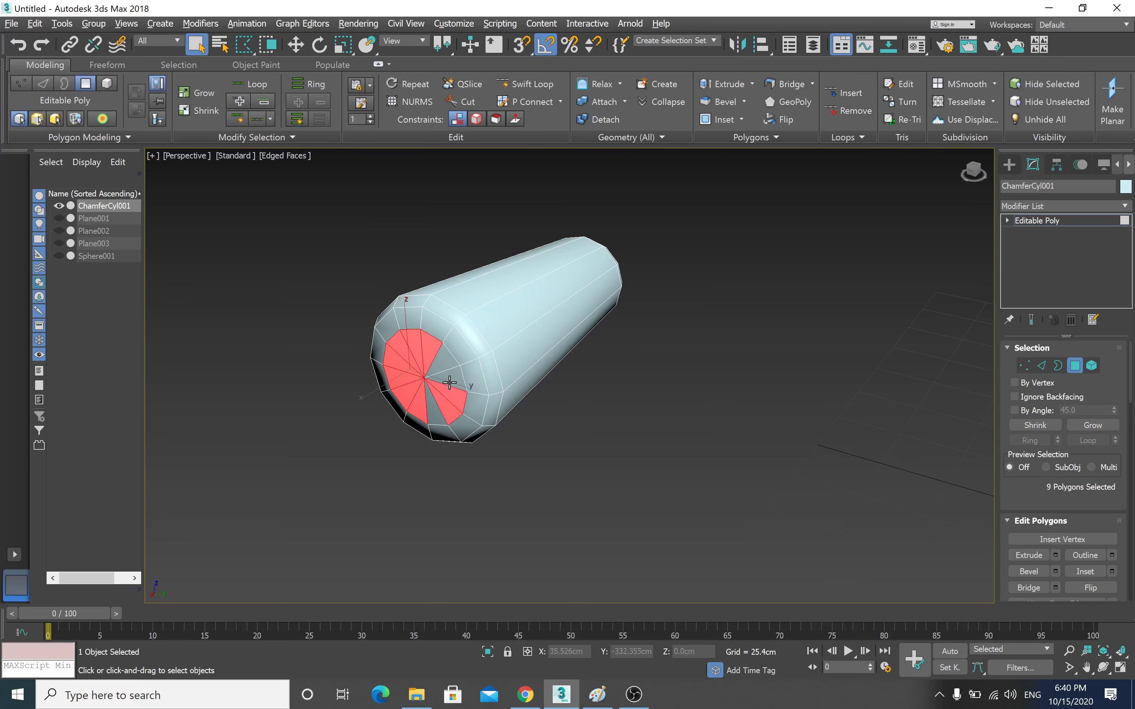
pyautogui.keyDown('ctrl'); pyautogui.click(446, 360); pyautogui.keyUp('ctrl')
pyautogui.keyDown('ctrl'); pyautogui.click(431, 401); pyautogui.keyUp('ctrl')
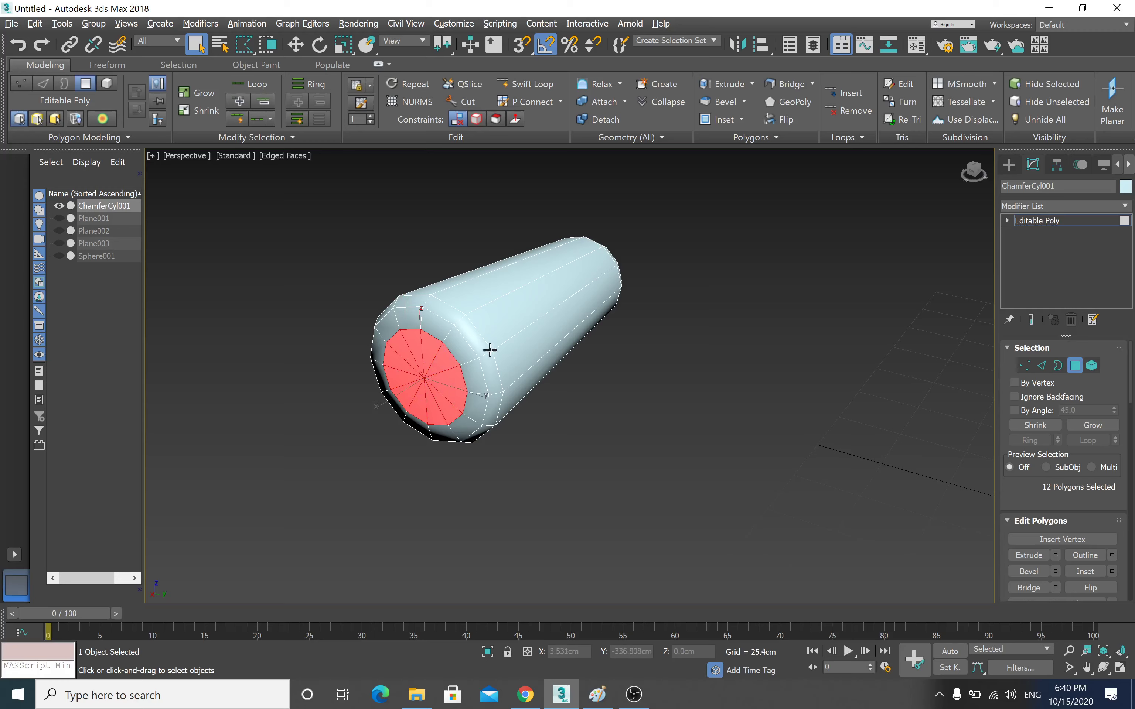
pyautogui.click(1048, 555)
# - Bevel the end cap inward at -16.006cm height and -2.54cm outline, then exit Polygon mode
pyautogui.click(1055, 572)
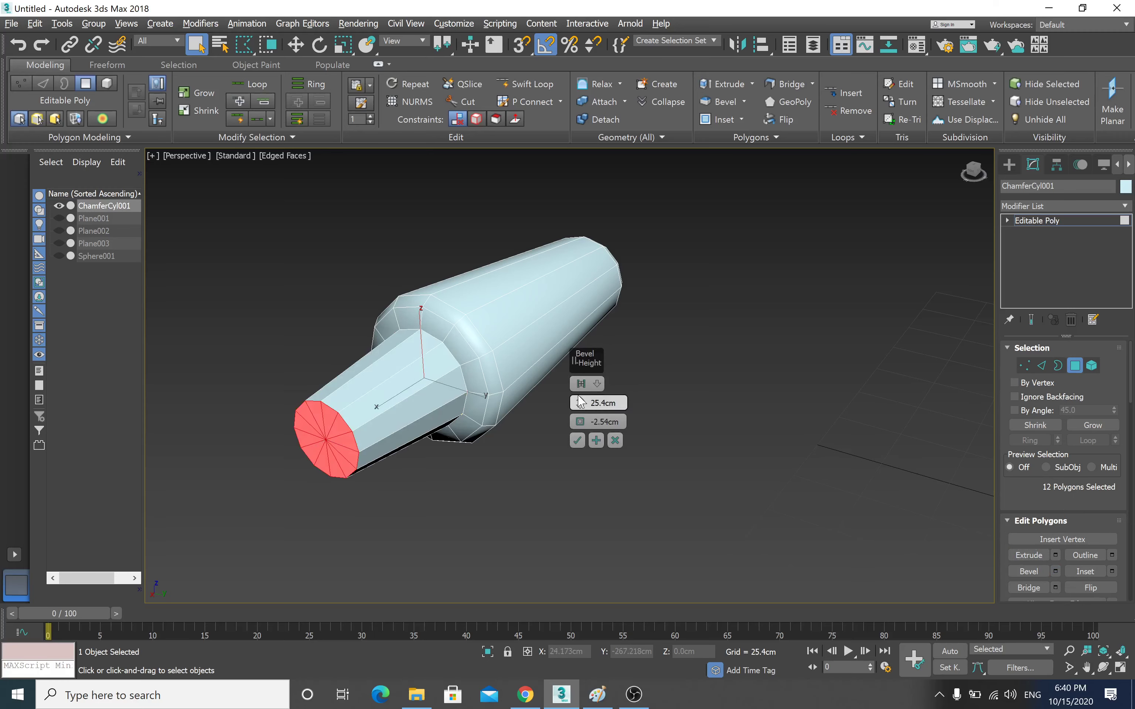
pyautogui.moveTo(580, 409)
pyautogui.mouseDown()
pyautogui.moveTo(542, 488)
pyautogui.moveTo(555, 484)
pyautogui.mouseUp()
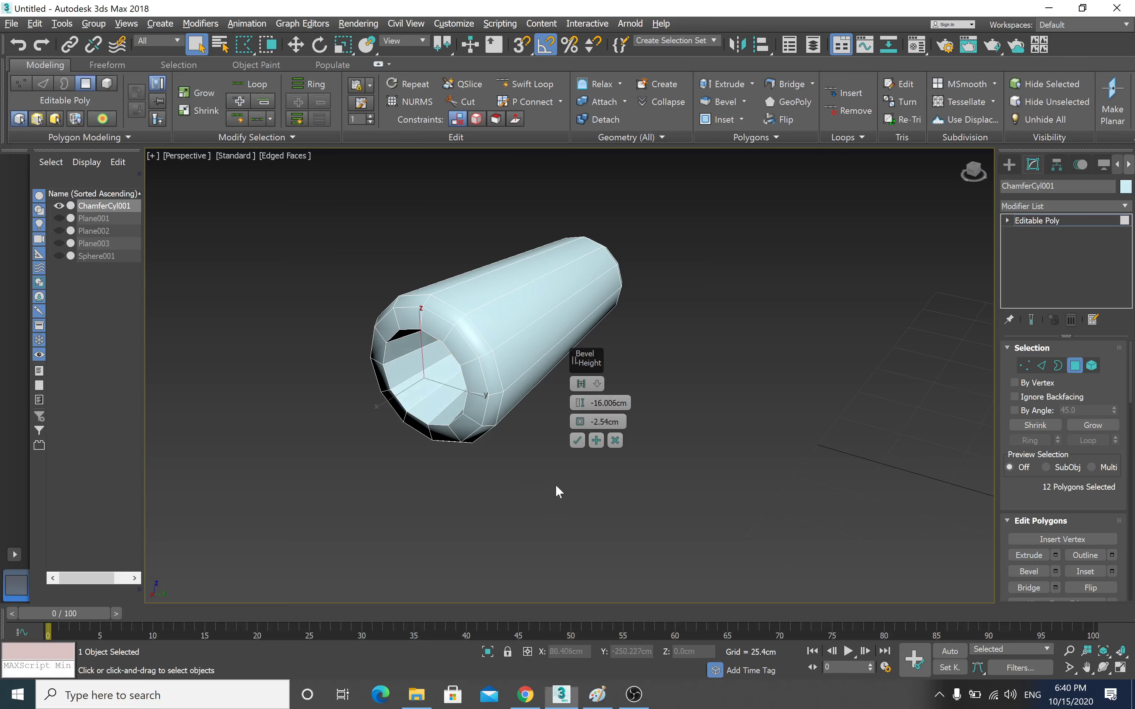
pyautogui.click(576, 441)
pyautogui.click(1042, 219)
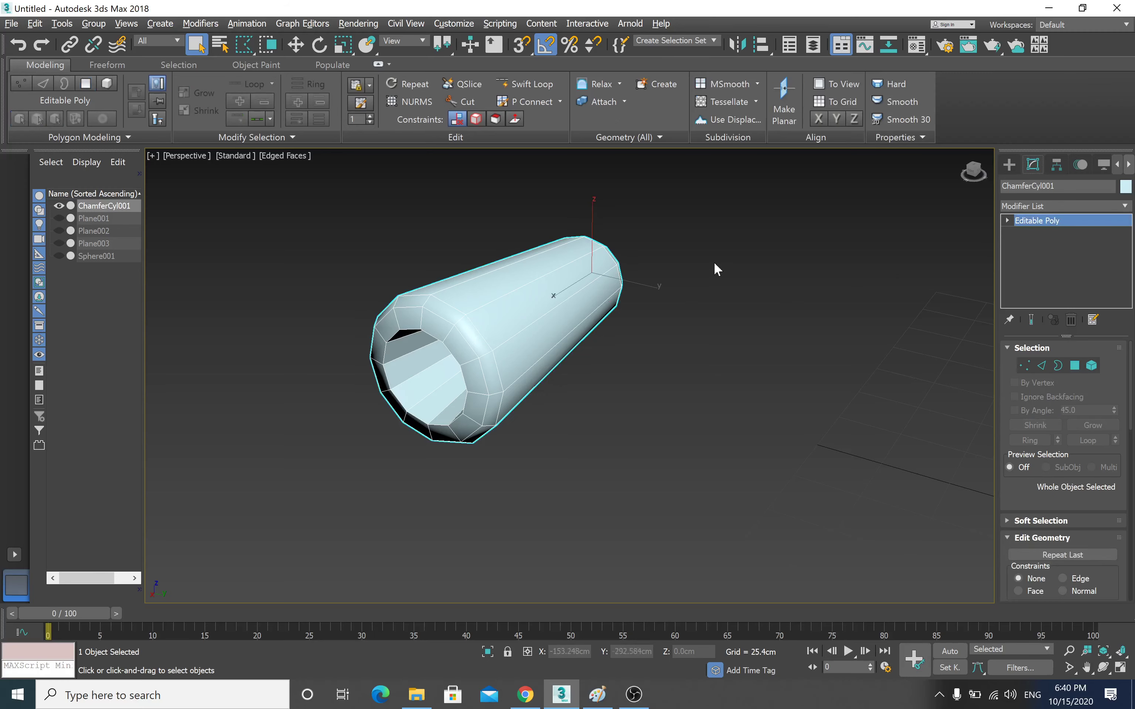
pyautogui.moveTo(244, 44); pyautogui.dragTo(244, 46)
pyautogui.click(706, 308)
pyautogui.scroll(-5, 581, 314)
pyautogui.rightClick(711, 273)
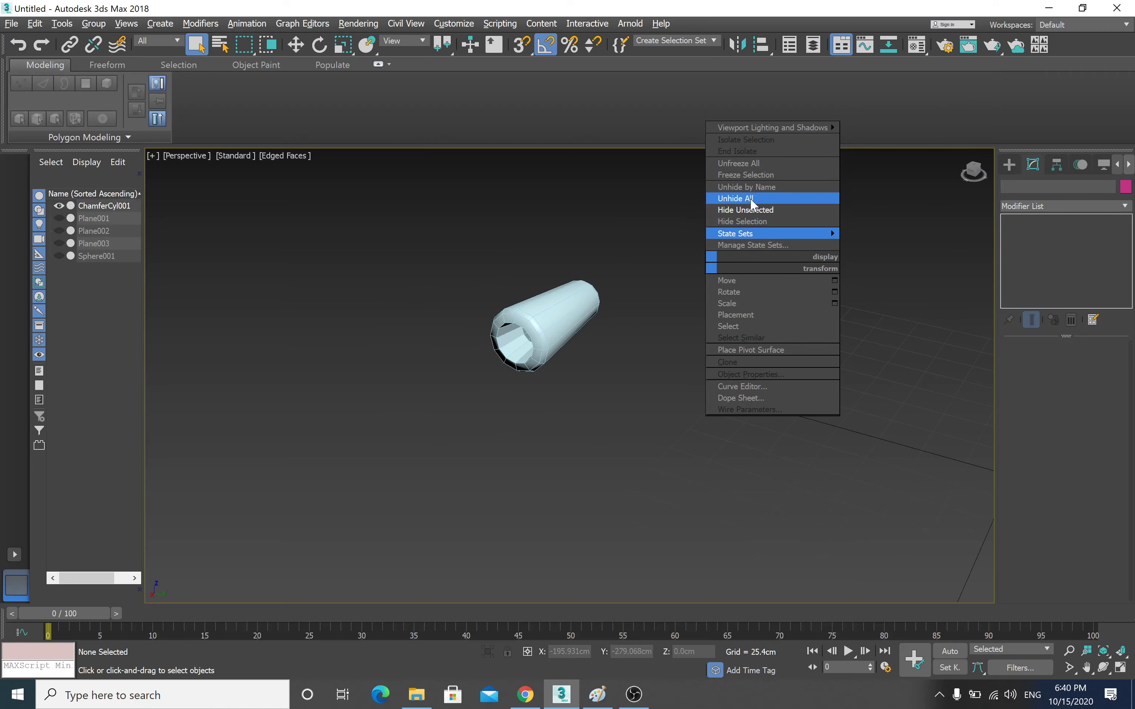
pyautogui.click(750, 202)
pyautogui.scroll(-5, 581, 356)
pyautogui.scroll(-4, 581, 354)
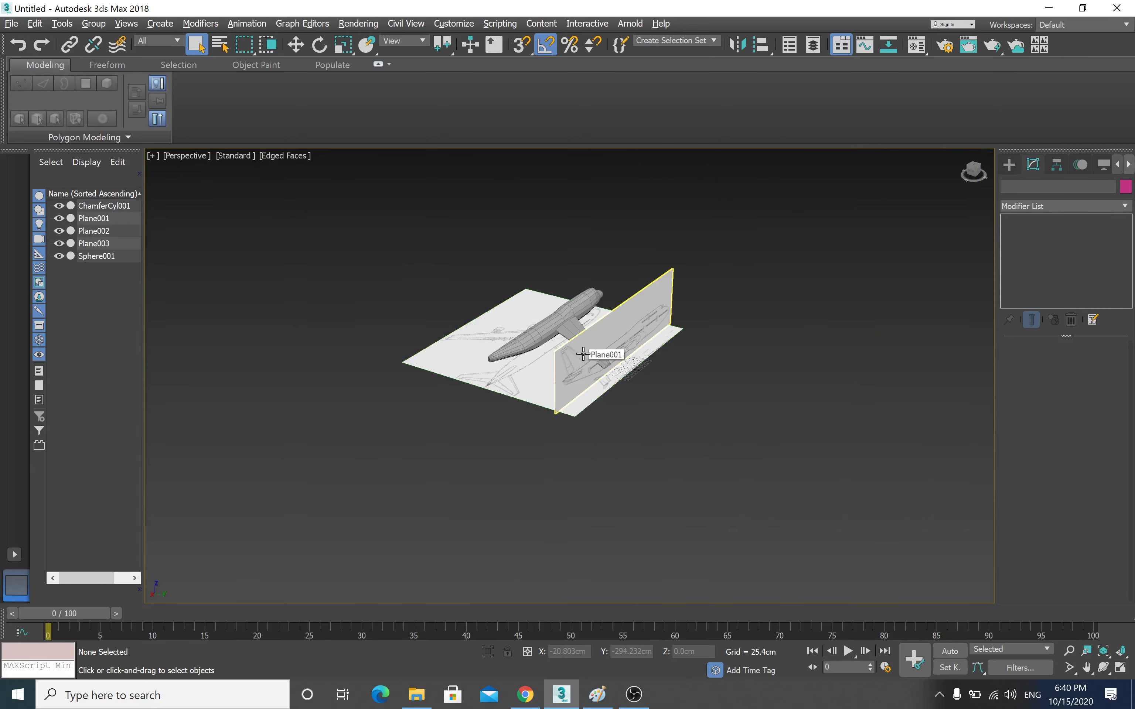
pyautogui.keyDown('alt'); pyautogui.moveTo(583, 354); pyautogui.dragTo(590, 352, button='middle'); pyautogui.keyUp('alt')
pyautogui.scroll(3, 588, 352)
pyautogui.scroll(3, 544, 357)
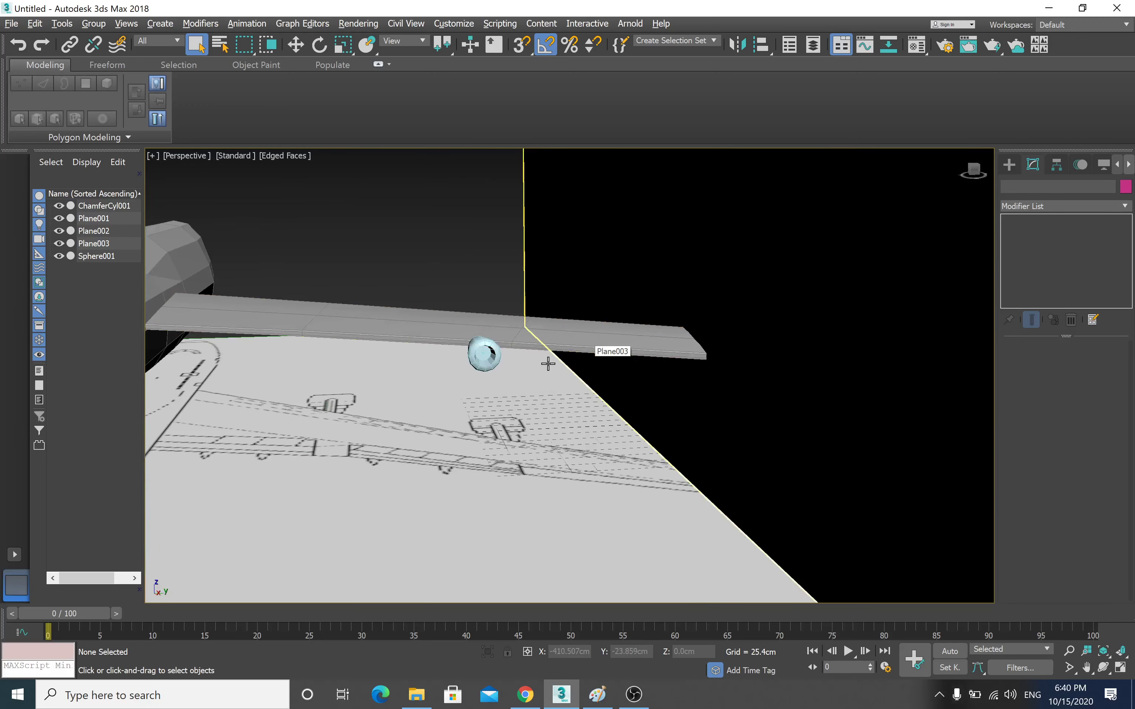
pyautogui.scroll(2, 544, 376)
pyautogui.scroll(2, 534, 357)
pyautogui.scroll(2, 534, 357)
pyautogui.scroll(-1, 405, 332)
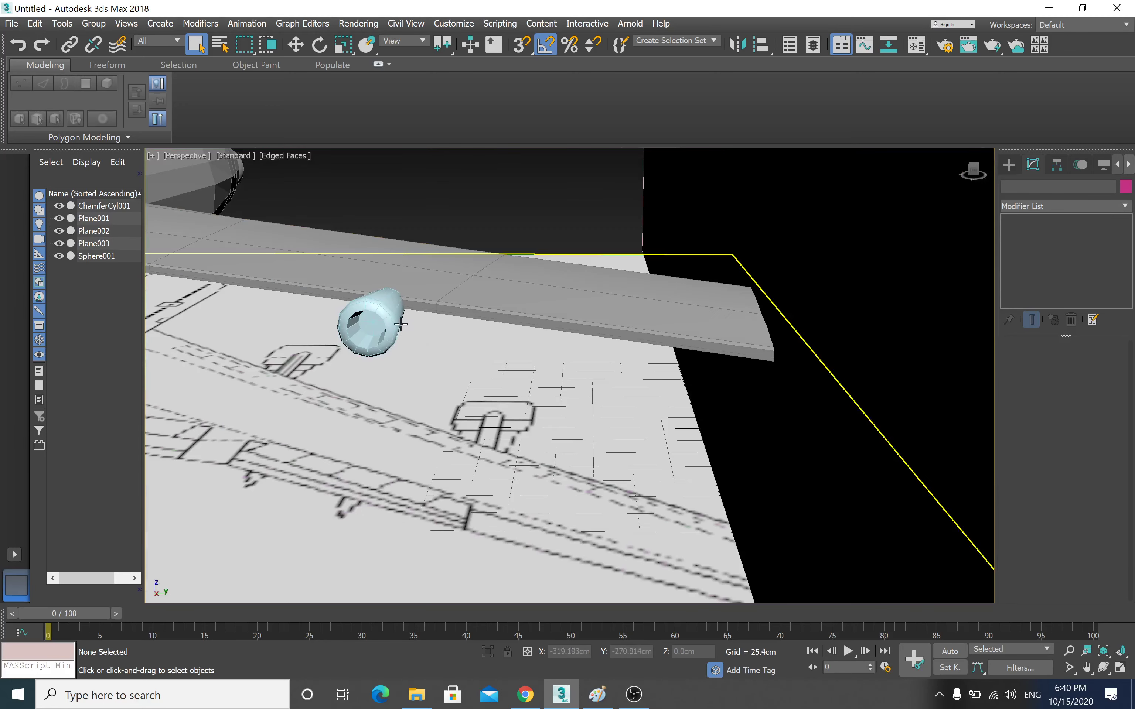
pyautogui.click(401, 323)
pyautogui.moveTo(401, 323)
pyautogui.keyDown('alt'); pyautogui.mouseDown(button='middle')
pyautogui.moveTo(387, 322)
pyautogui.moveTo(560, 324)
pyautogui.moveTo(563, 300)
pyautogui.mouseUp(button='middle'); pyautogui.keyUp('alt')
pyautogui.scroll(3, 560, 323)
pyautogui.scroll(1, 561, 323)
pyautogui.click(294, 45)
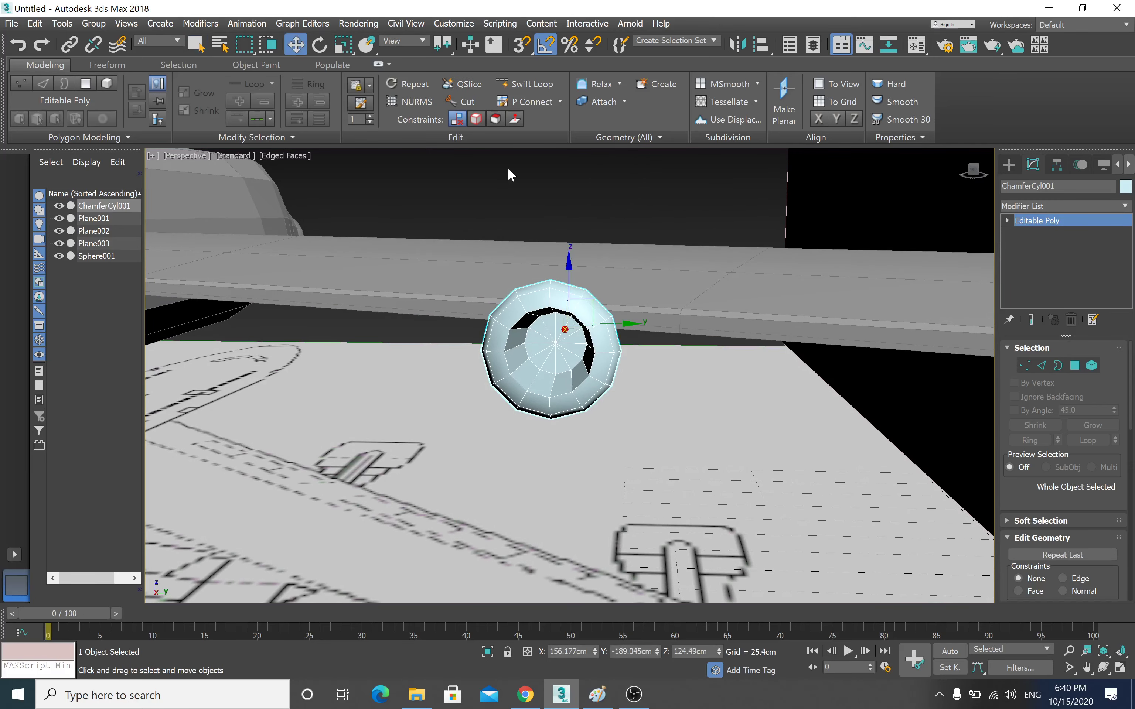
pyautogui.click(343, 45)
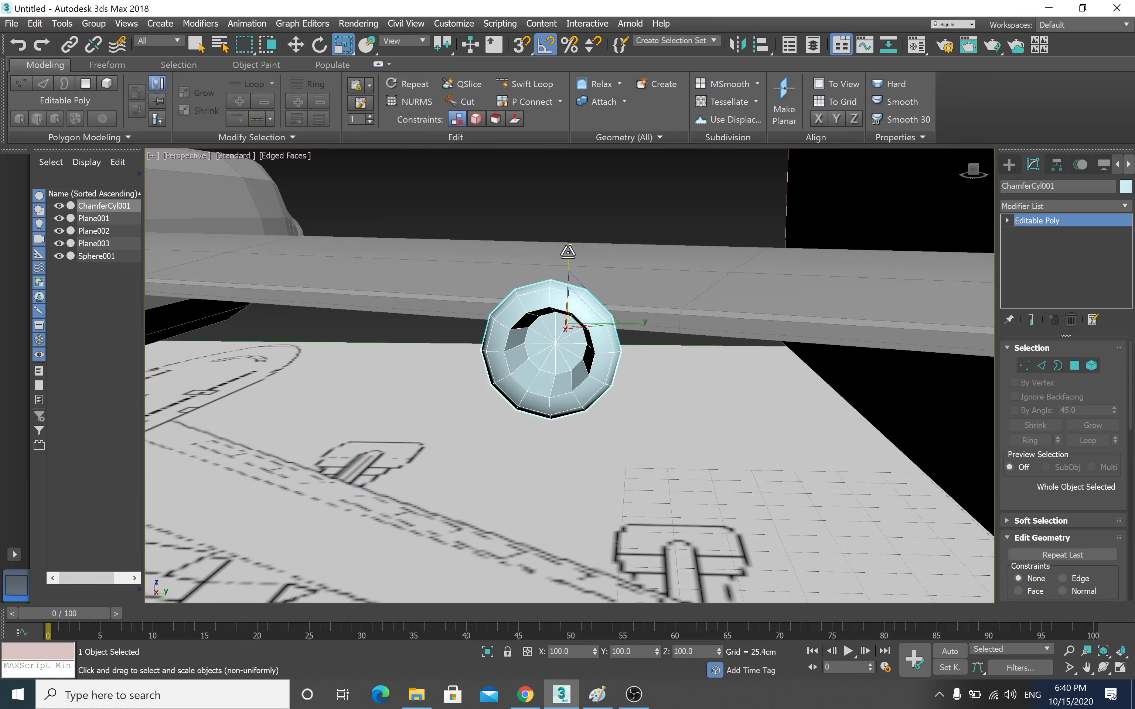
pyautogui.moveTo(568, 250); pyautogui.dragTo(568, 264)
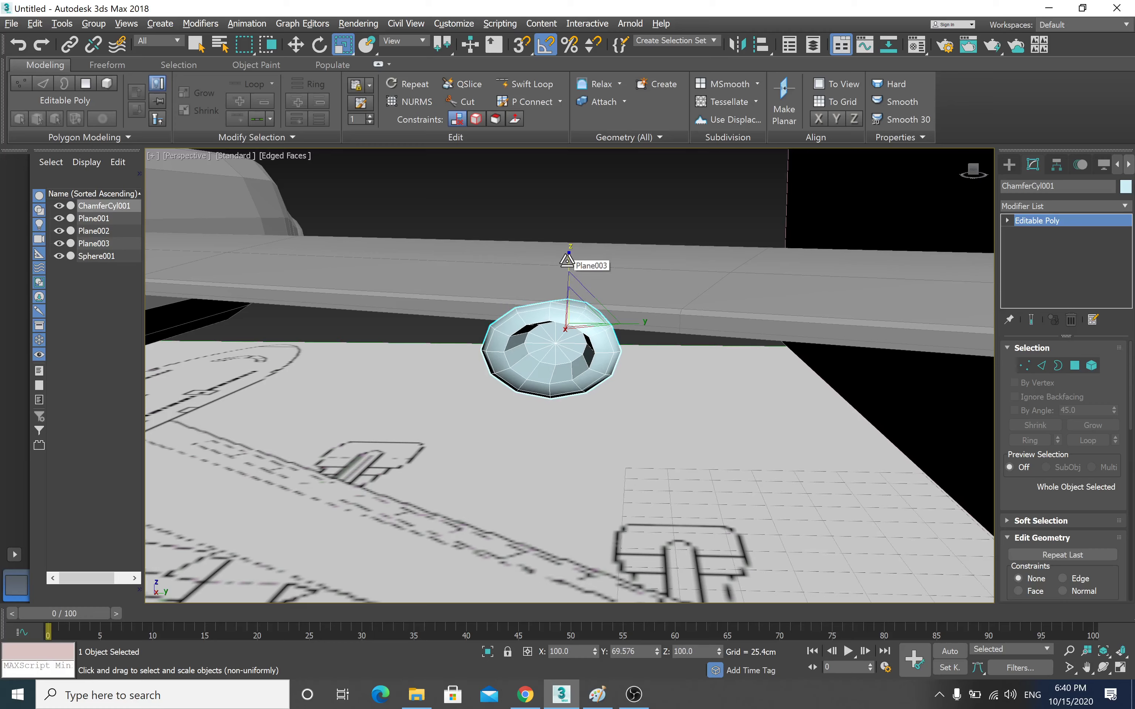
pyautogui.hotkey('ctrl', 'z')
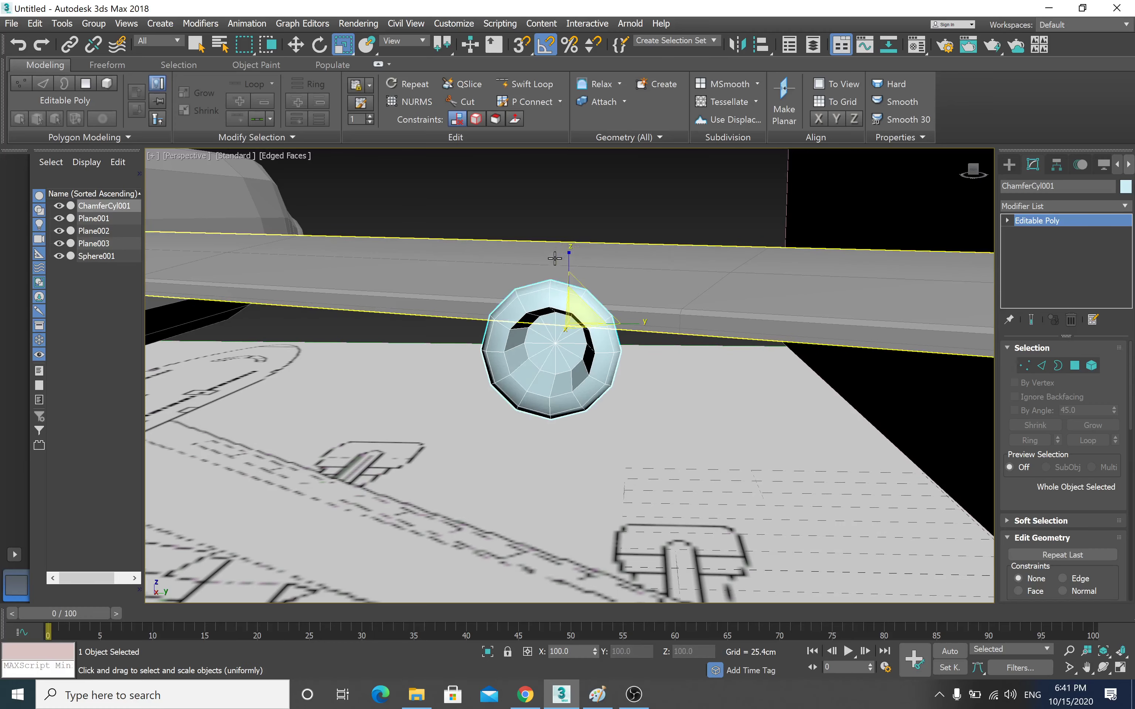
pyautogui.click(295, 45)
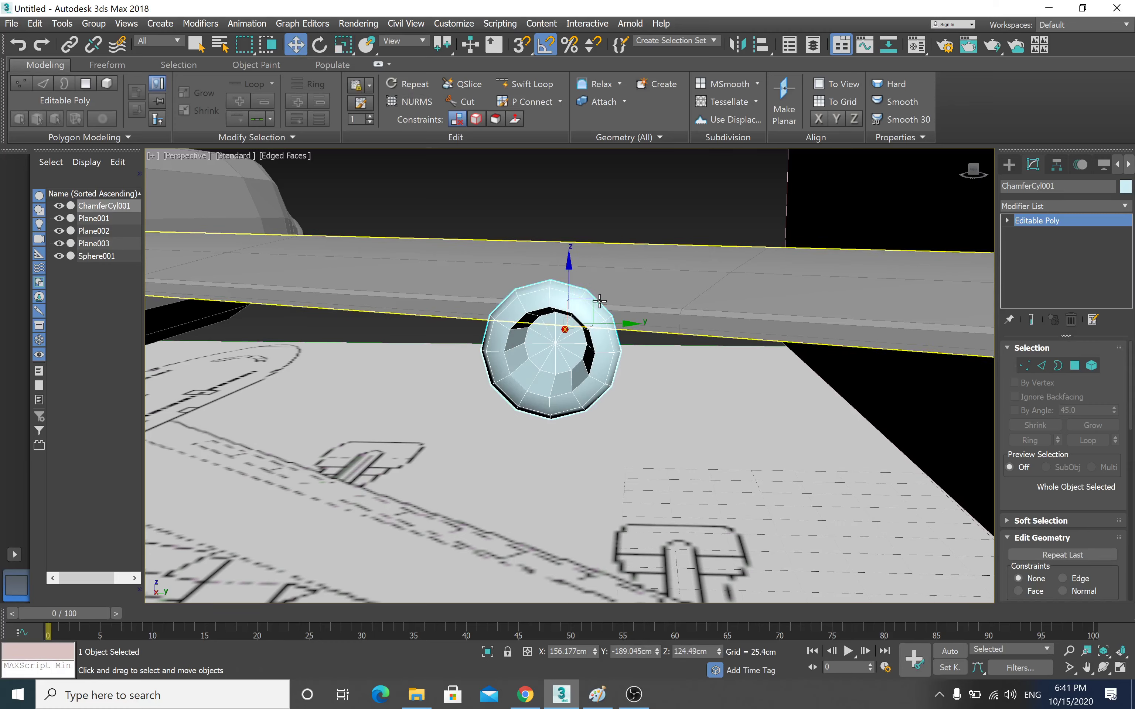
pyautogui.keyDown('shift'); pyautogui.moveTo(569, 257); pyautogui.dragTo(572, 366); pyautogui.keyUp('shift')
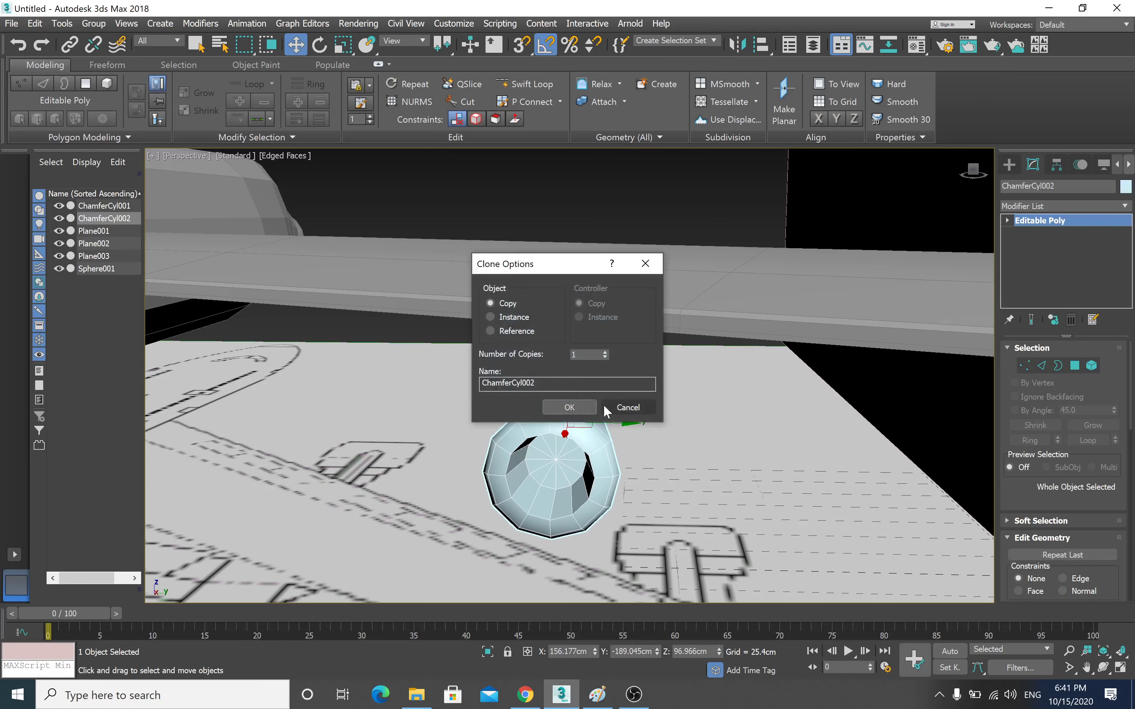
pyautogui.click(622, 406)
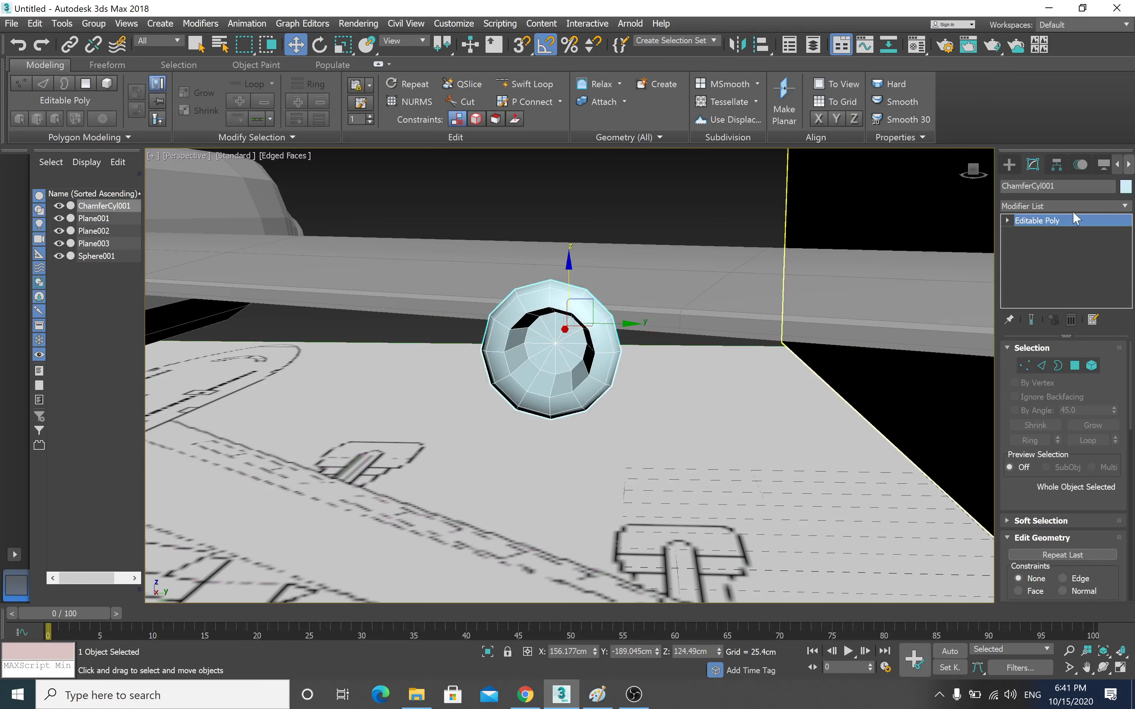
# - Add a TurboSmooth modifier at 1 iteration to the engine cylinder
pyautogui.click(1124, 207)
pyautogui.scroll(-10, 1082, 233)
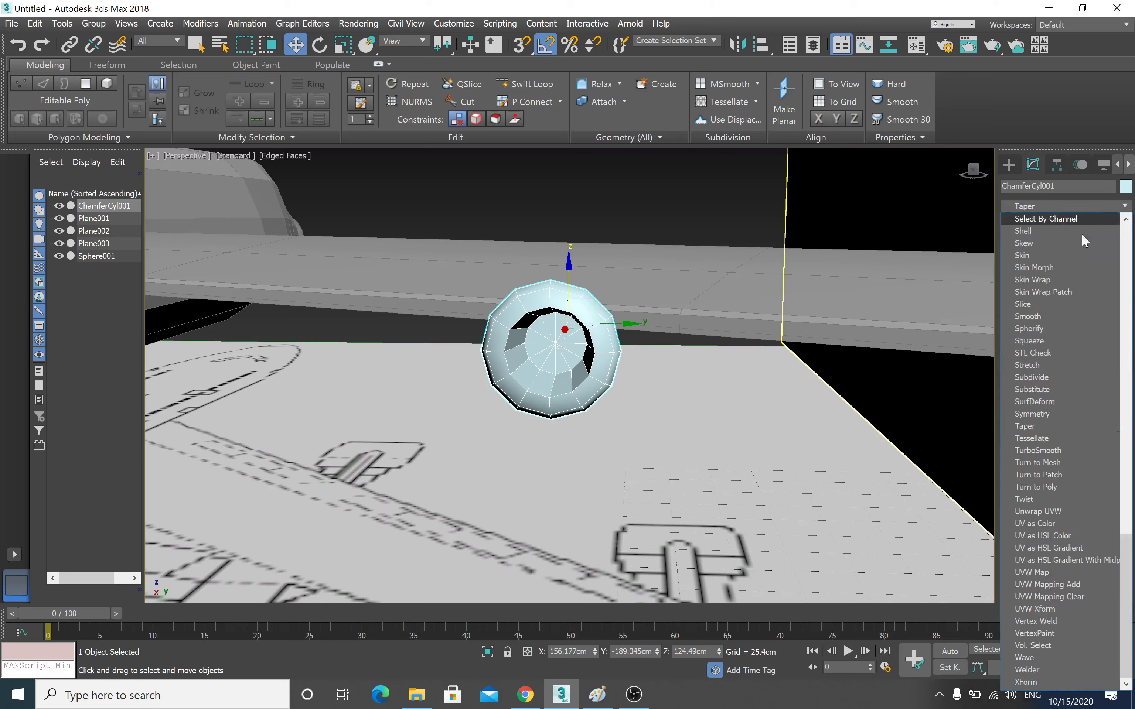
pyautogui.click(1041, 450)
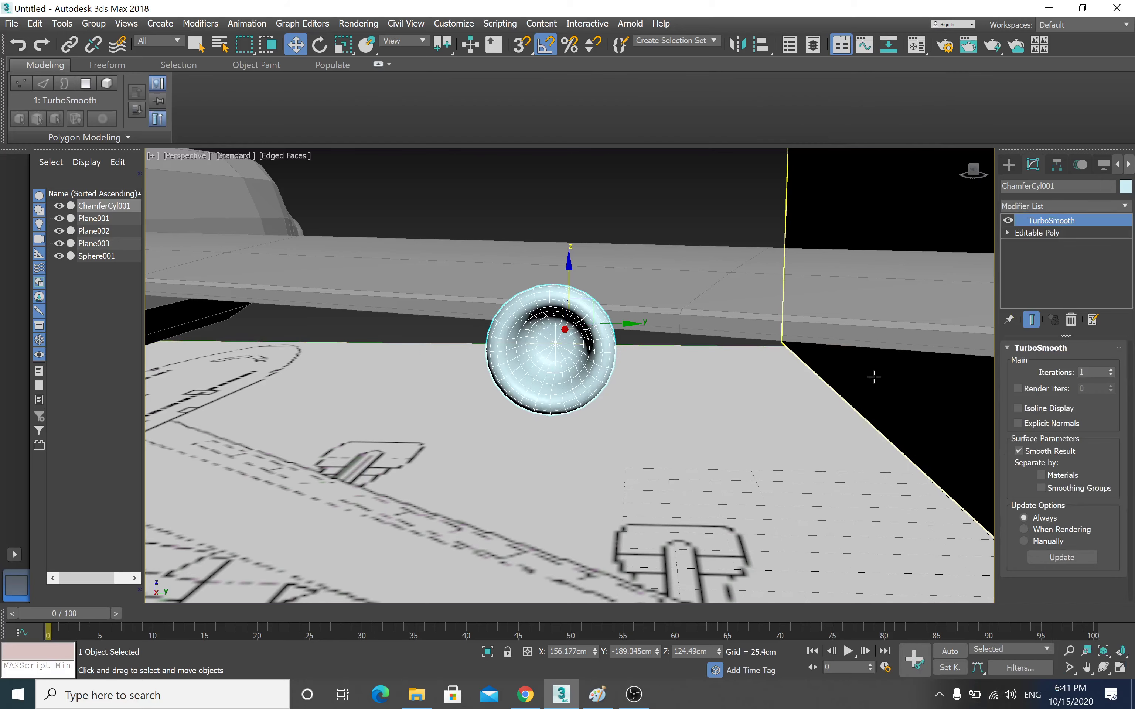
pyautogui.click(650, 377)
pyautogui.moveTo(471, 357)
pyautogui.keyDown('alt'); pyautogui.mouseDown(button='middle')
pyautogui.moveTo(456, 362)
pyautogui.moveTo(465, 347)
pyautogui.moveTo(535, 368)
pyautogui.mouseUp(button='middle'); pyautogui.keyUp('alt')
pyautogui.scroll(-2, 466, 347)
pyautogui.scroll(-3, 473, 352)
pyautogui.scroll(-3, 474, 353)
pyautogui.scroll(-2, 475, 359)
pyautogui.scroll(5, 537, 370)
# - Maximize the Top viewport and reselect the engine cylinder
pyautogui.click(536, 372)
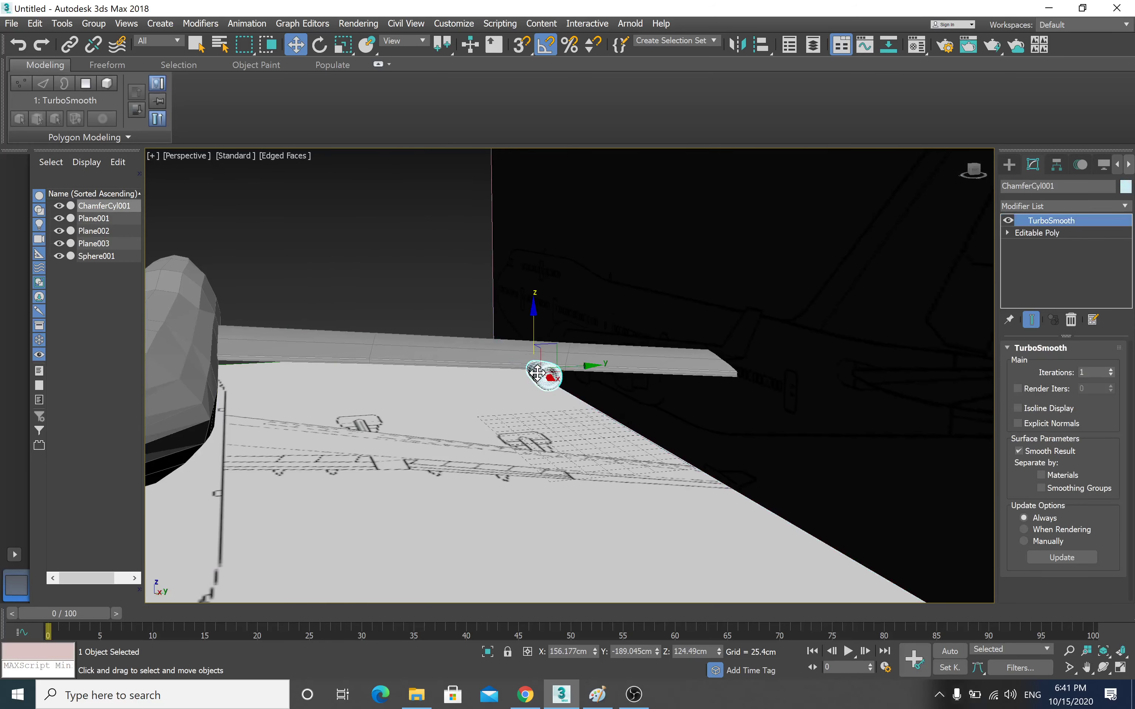
pyautogui.hotkey('alt', 'w')
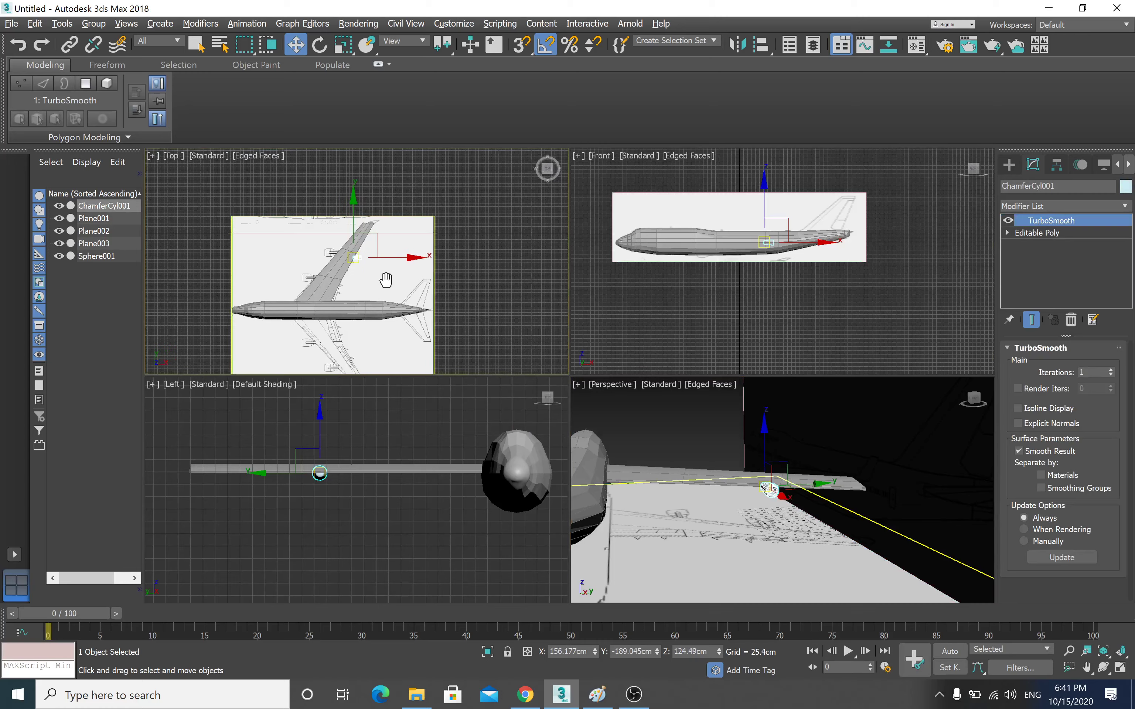
pyautogui.scroll(2, 431, 266)
pyautogui.hotkey('alt', 'w')
pyautogui.scroll(2, 558, 342)
pyautogui.scroll(2, 448, 324)
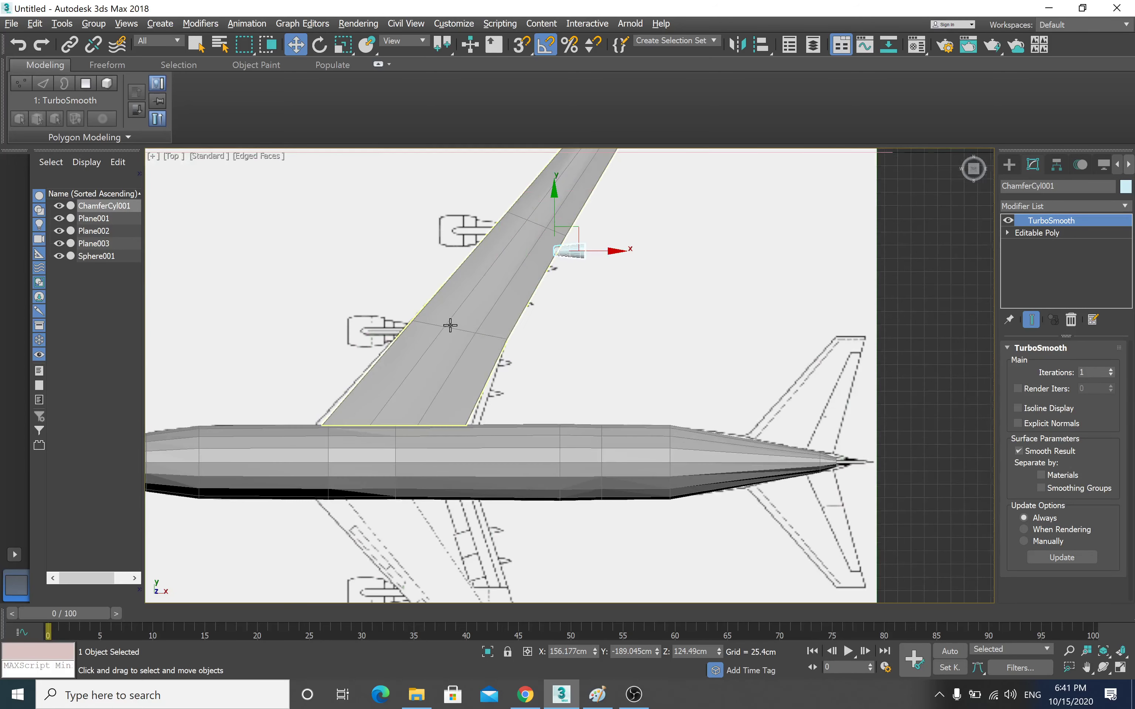
pyautogui.click(614, 250)
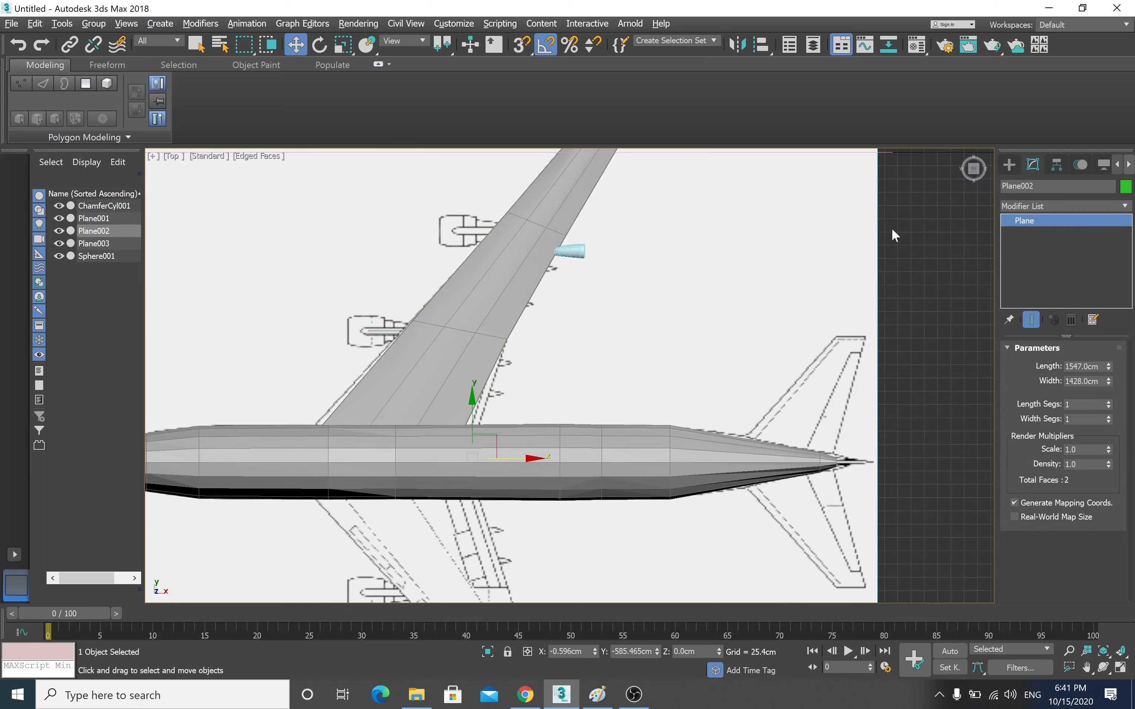
pyautogui.click(651, 252)
pyautogui.click(573, 251)
pyautogui.moveTo(581, 251); pyautogui.dragTo(563, 251)
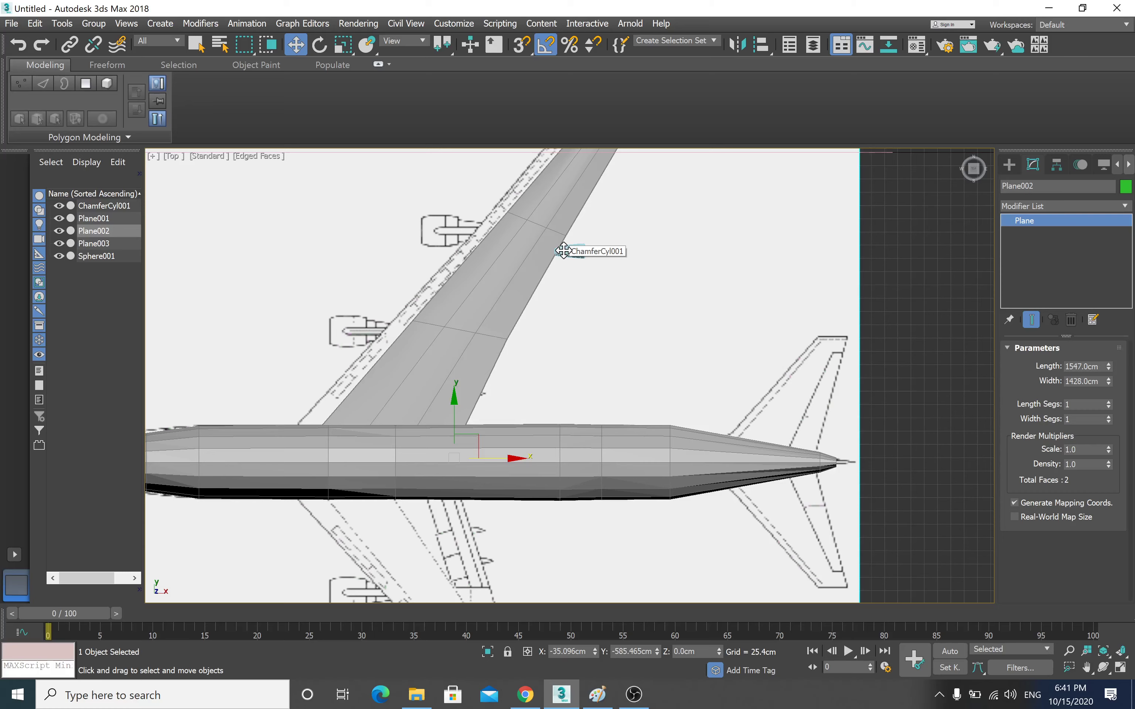
pyautogui.hotkey('ctrl', 'z')
# - Move the engine cylinder tight against the wing in the Top view
pyautogui.click(814, 249)
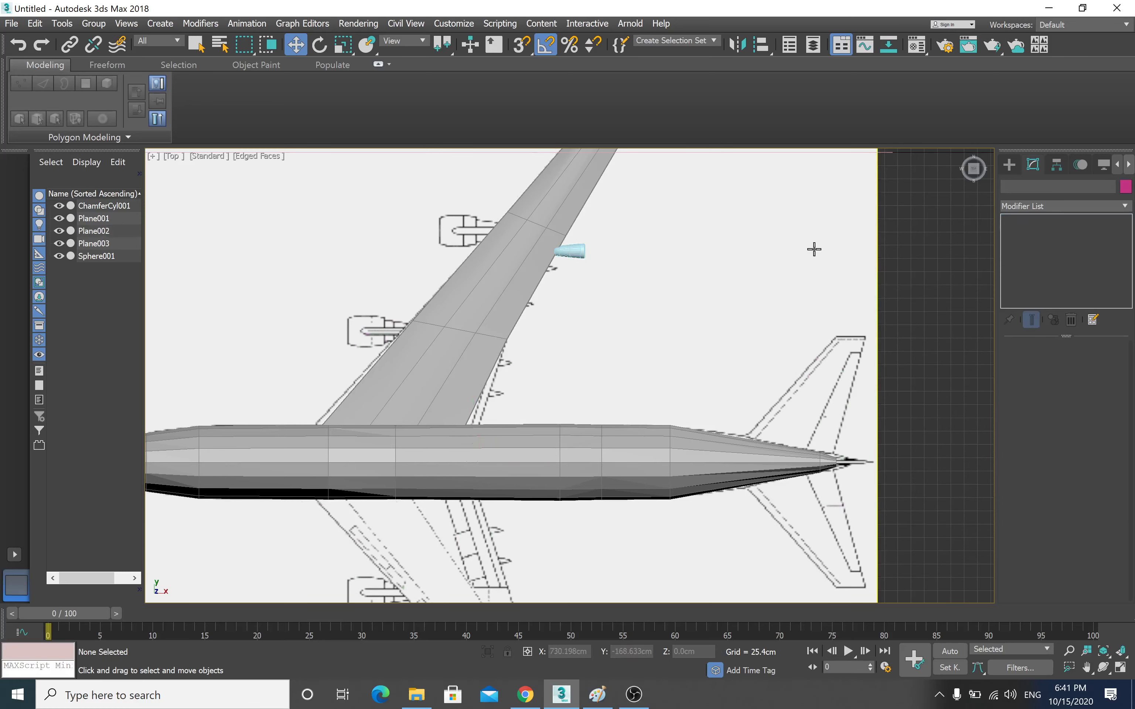
pyautogui.click(579, 254)
pyautogui.moveTo(580, 231); pyautogui.dragTo(546, 249)
pyautogui.click(547, 249)
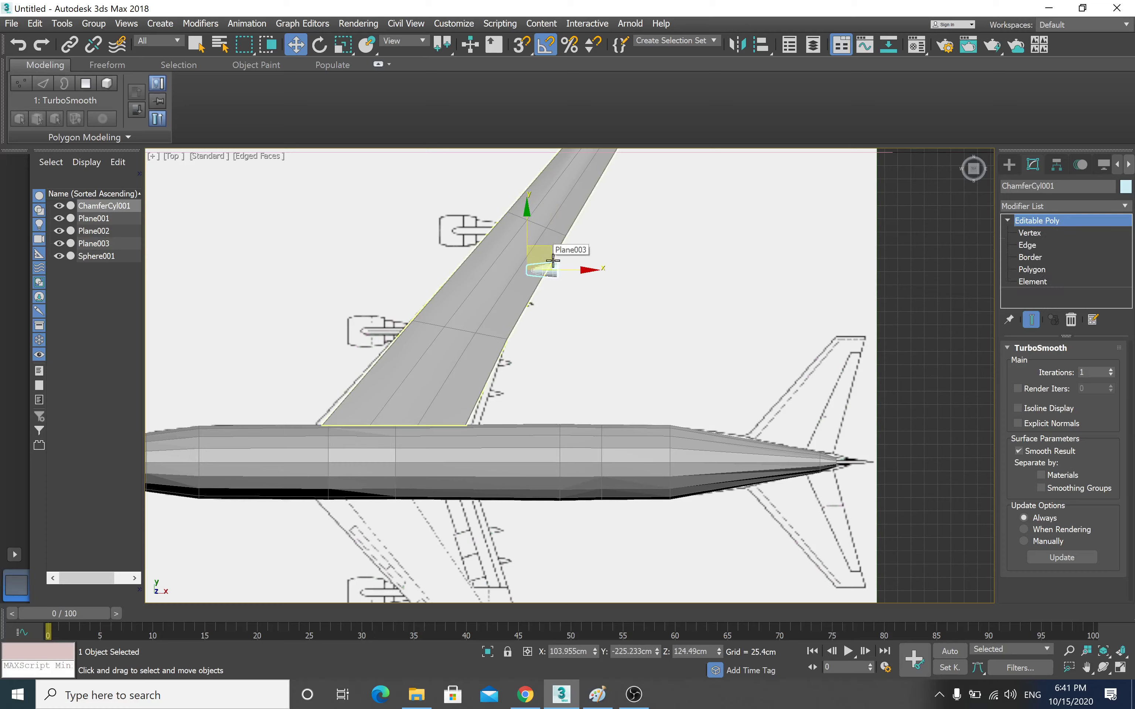
pyautogui.keyDown('shift'); pyautogui.moveTo(541, 288); pyautogui.dragTo(541, 303); pyautogui.keyUp('shift')
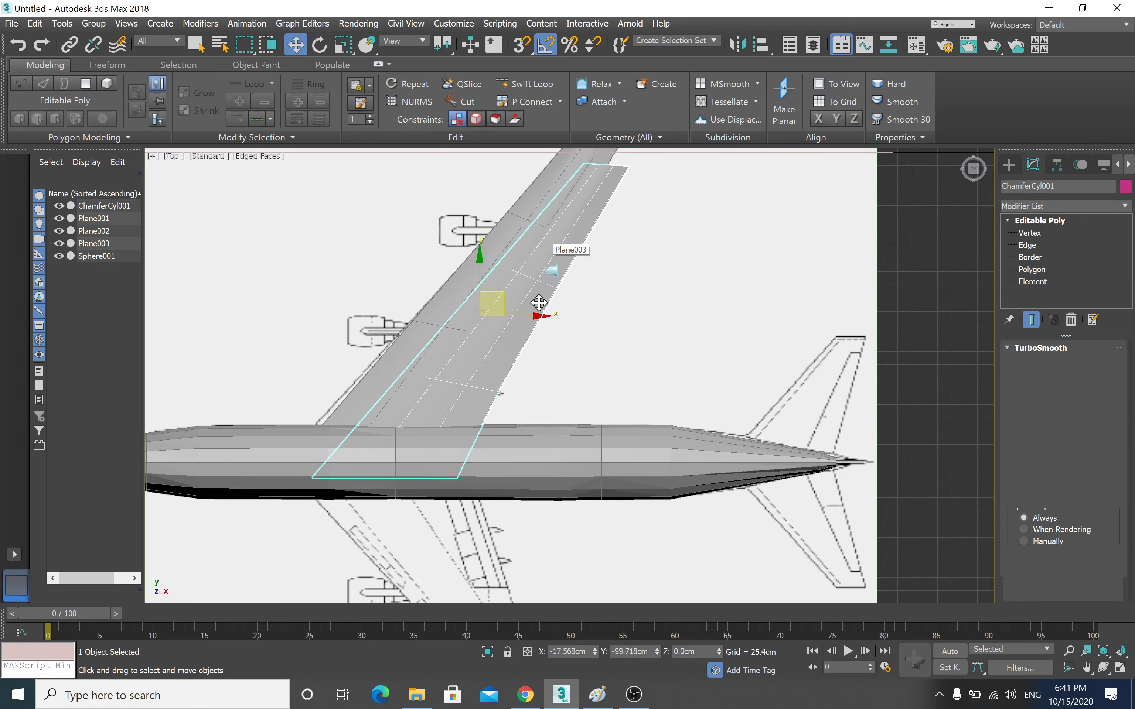
pyautogui.click(620, 407)
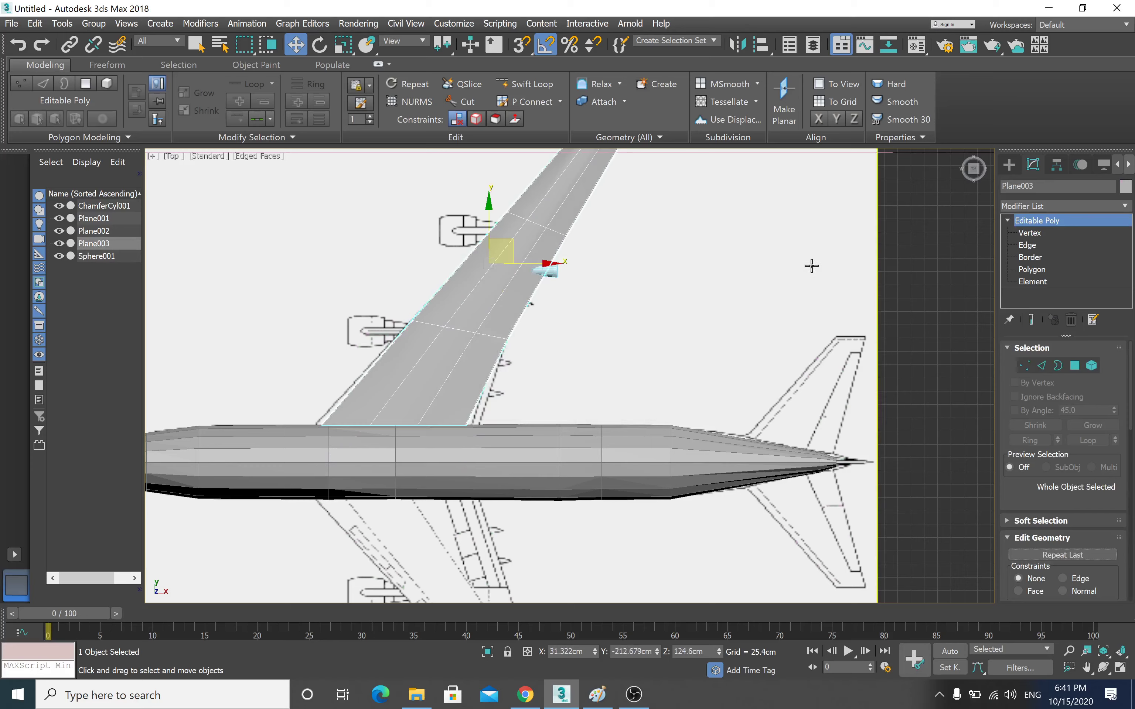
pyautogui.click(553, 271)
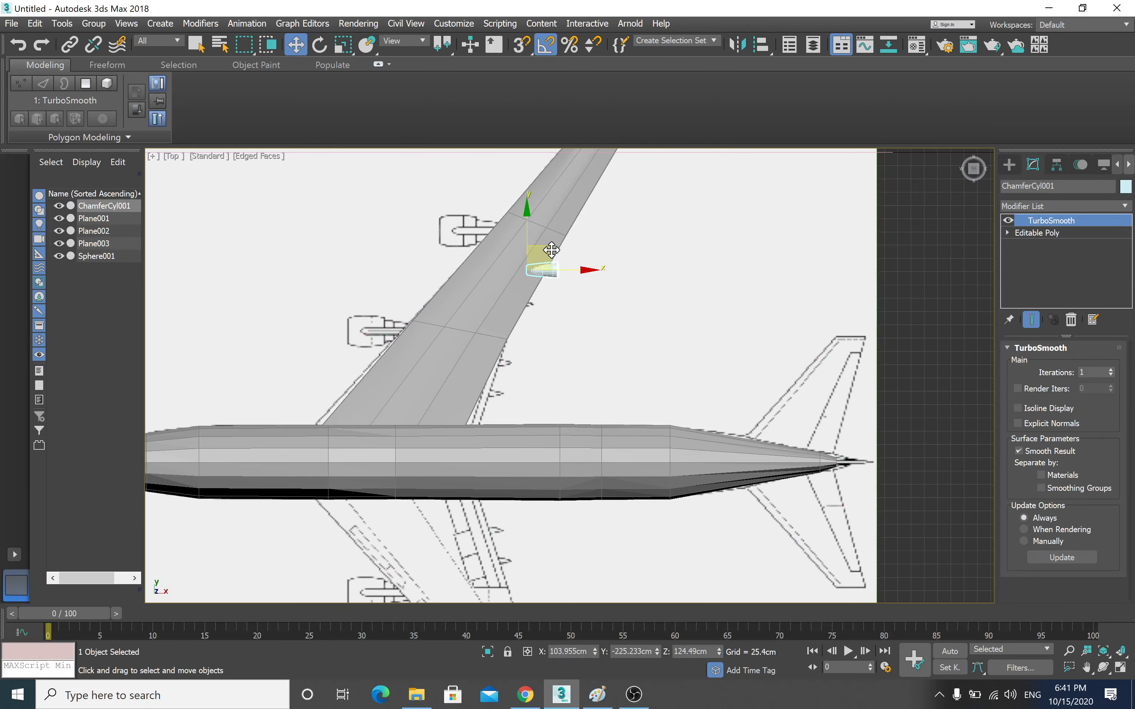
# - Shift-drag the engine to create 3 instanced copies along the wing
pyautogui.keyDown('shift'); pyautogui.moveTo(555, 271); pyautogui.dragTo(540, 289); pyautogui.keyUp('shift')
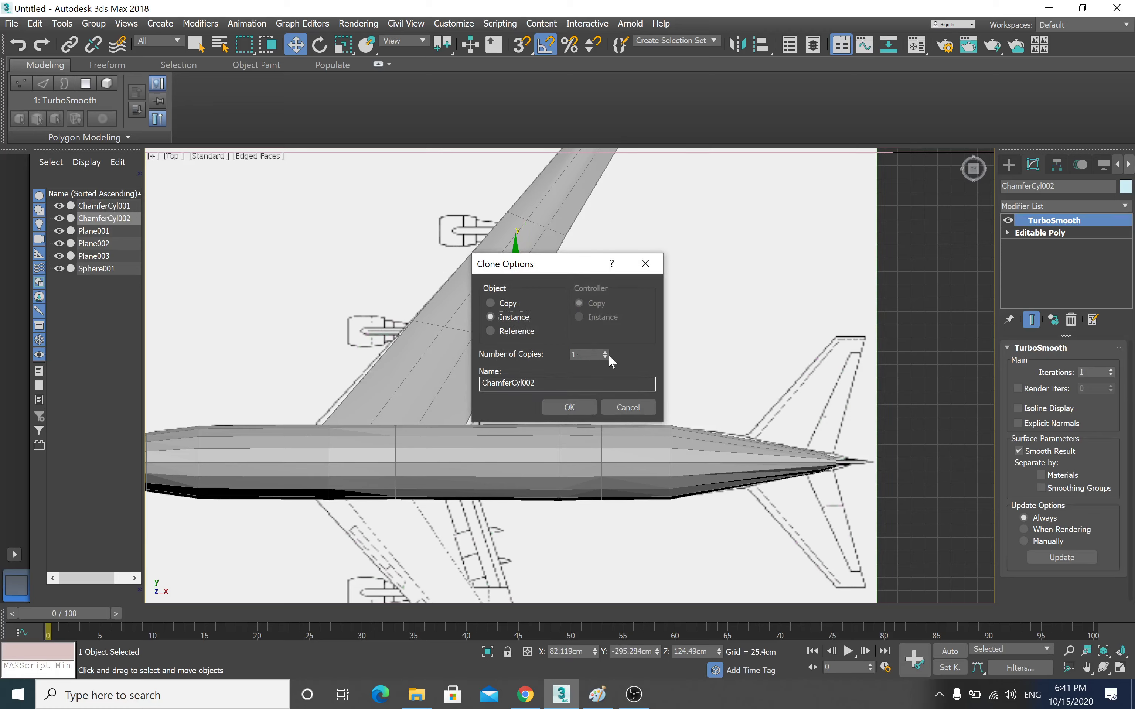
pyautogui.click(576, 407)
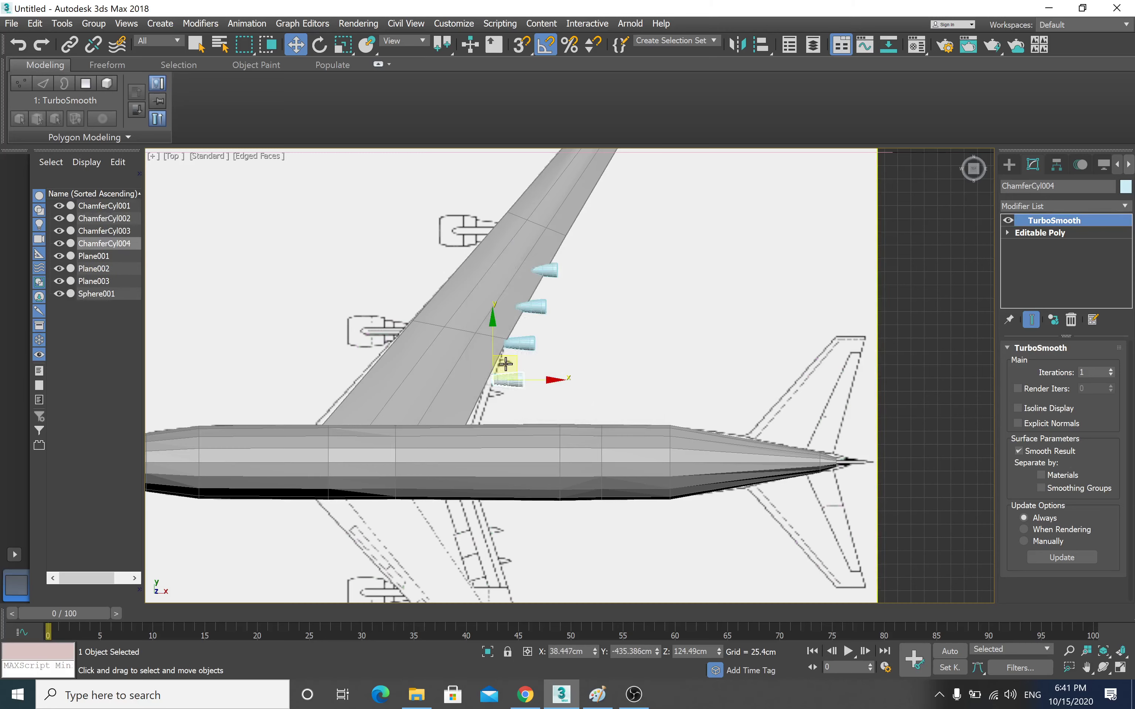
pyautogui.moveTo(514, 362); pyautogui.dragTo(502, 378)
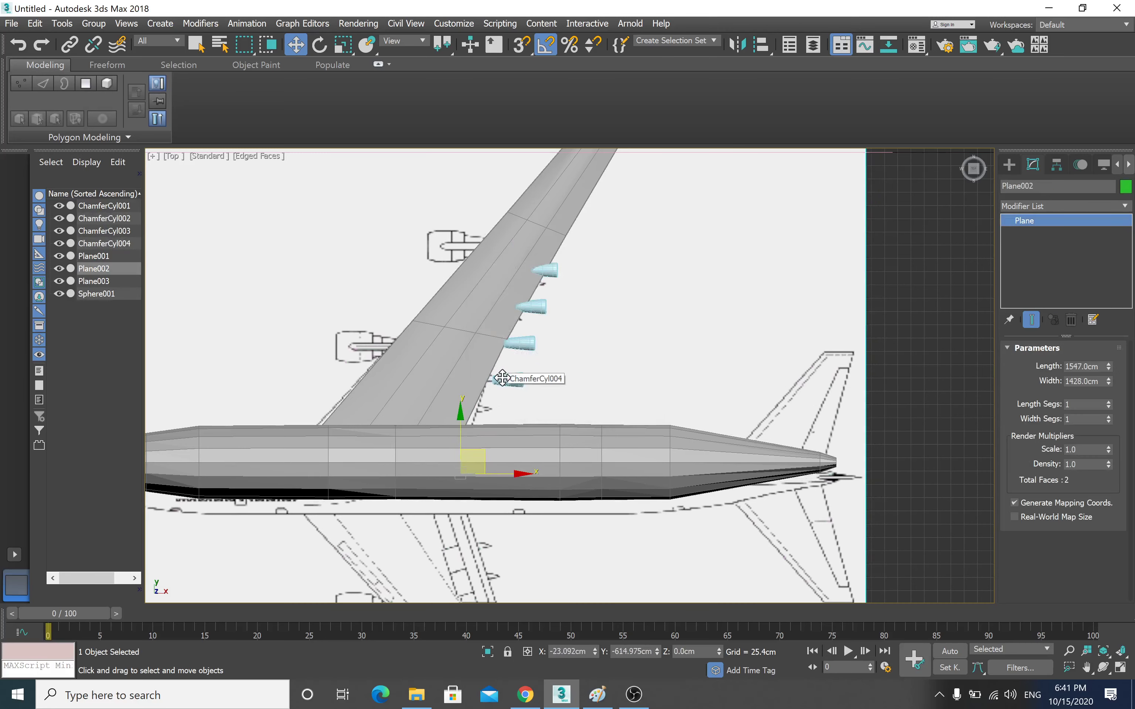
pyautogui.hotkey('ctrl', 'z')
pyautogui.hotkey('ctrl', 'd')
# - Position the engine copies along the wing and select all four engines
pyautogui.click(504, 377)
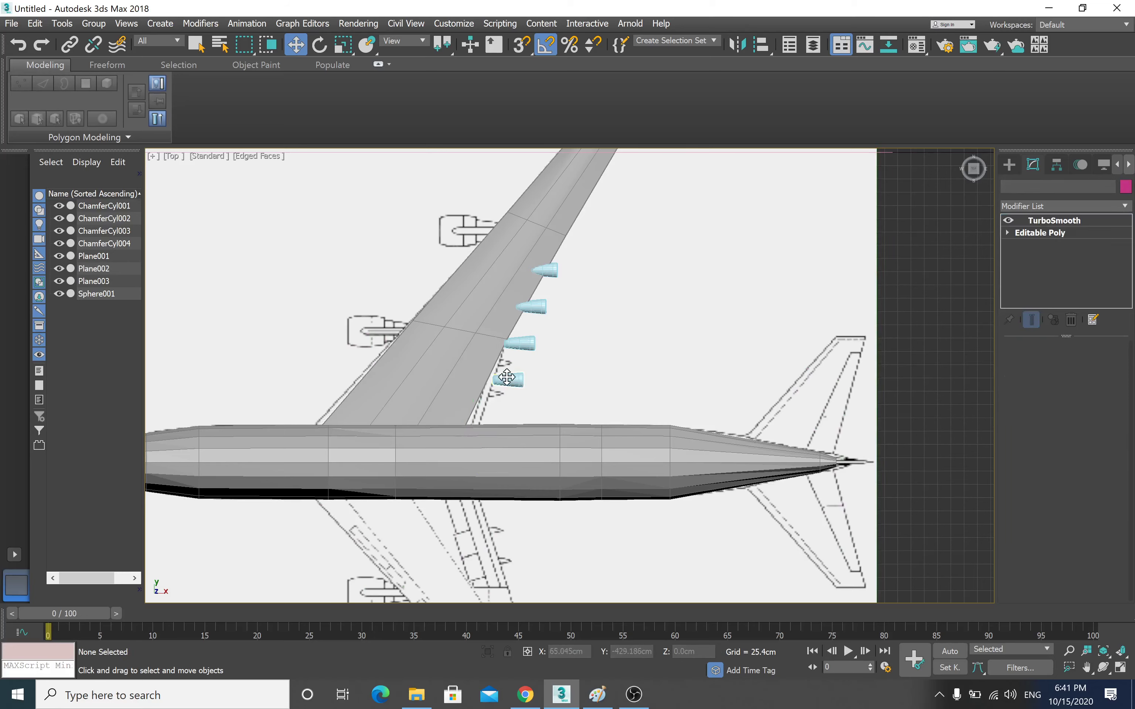
pyautogui.moveTo(517, 361); pyautogui.dragTo(497, 380)
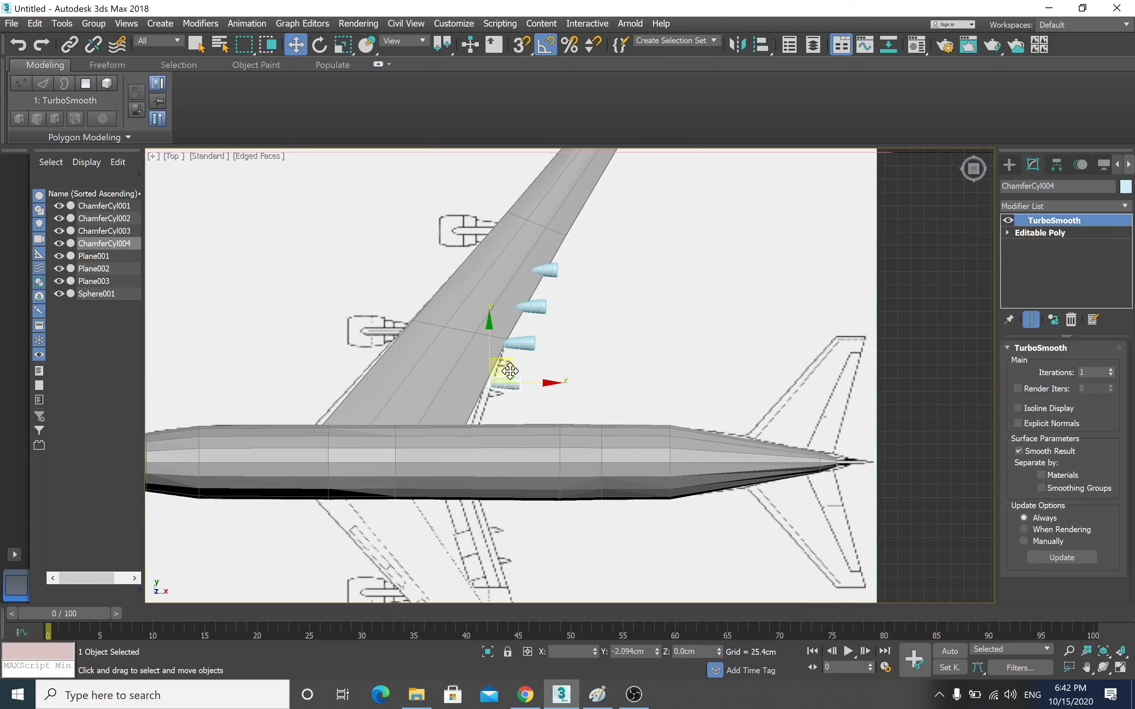
pyautogui.click(519, 344)
pyautogui.moveTo(528, 327)
pyautogui.mouseDown()
pyautogui.moveTo(503, 360)
pyautogui.moveTo(506, 345)
pyautogui.mouseUp()
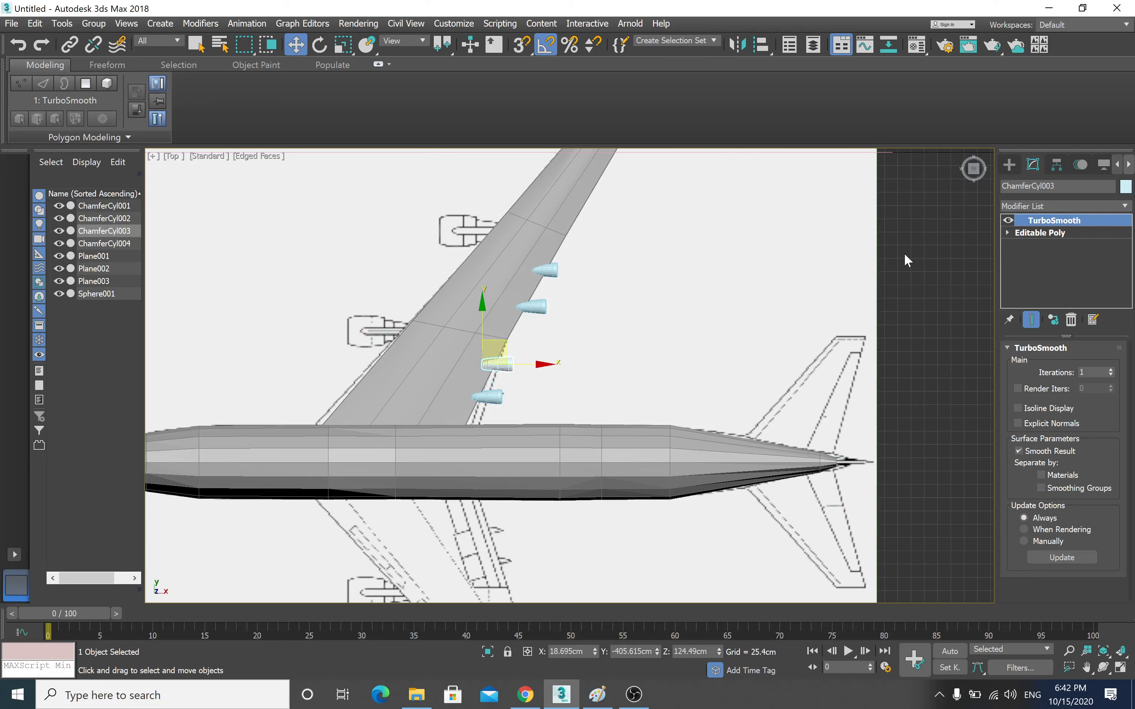
pyautogui.click(705, 292)
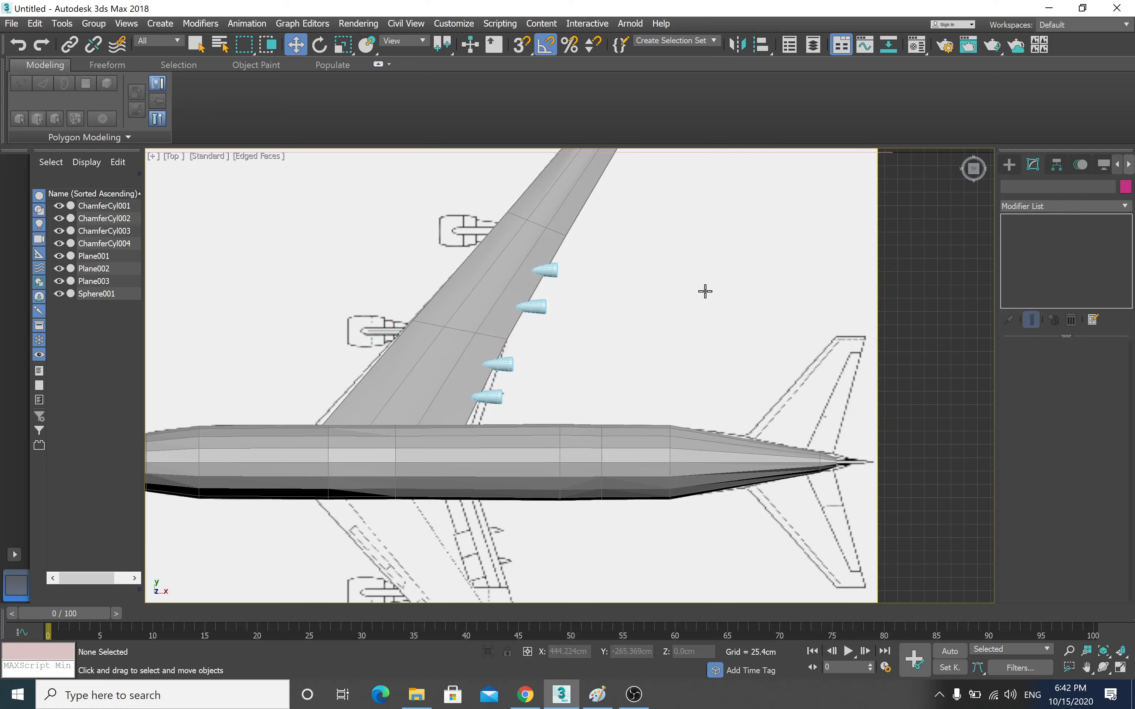
pyautogui.click(550, 271)
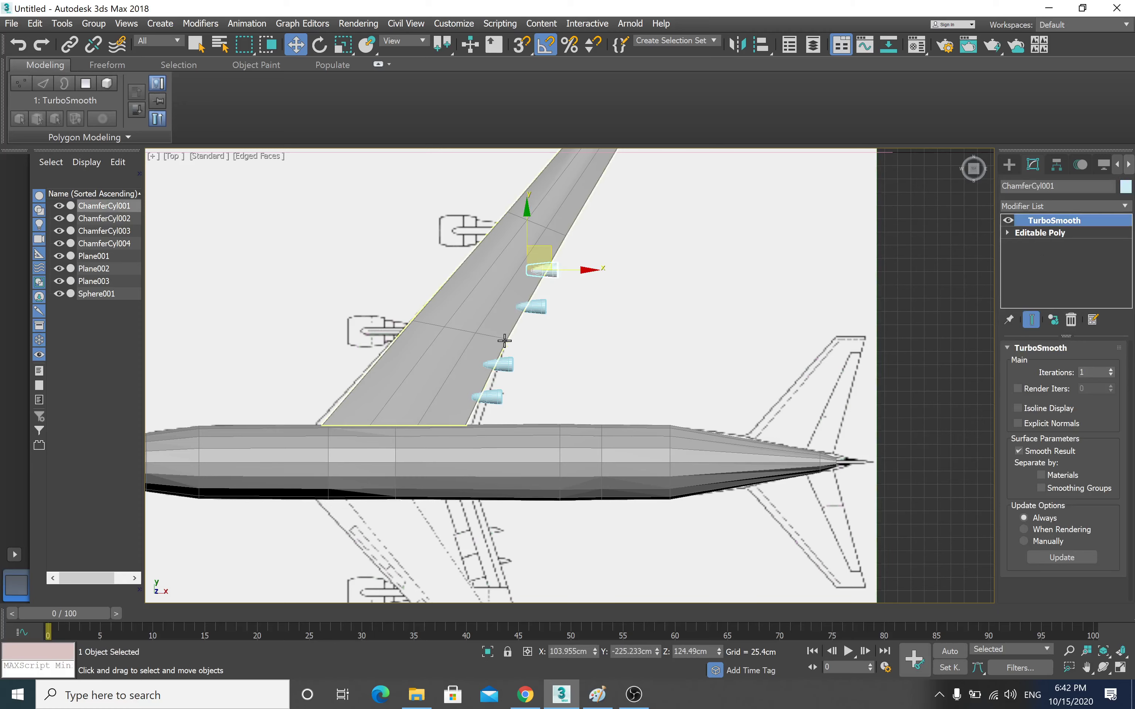
pyautogui.keyDown('ctrl'); pyautogui.click(531, 308); pyautogui.keyUp('ctrl')
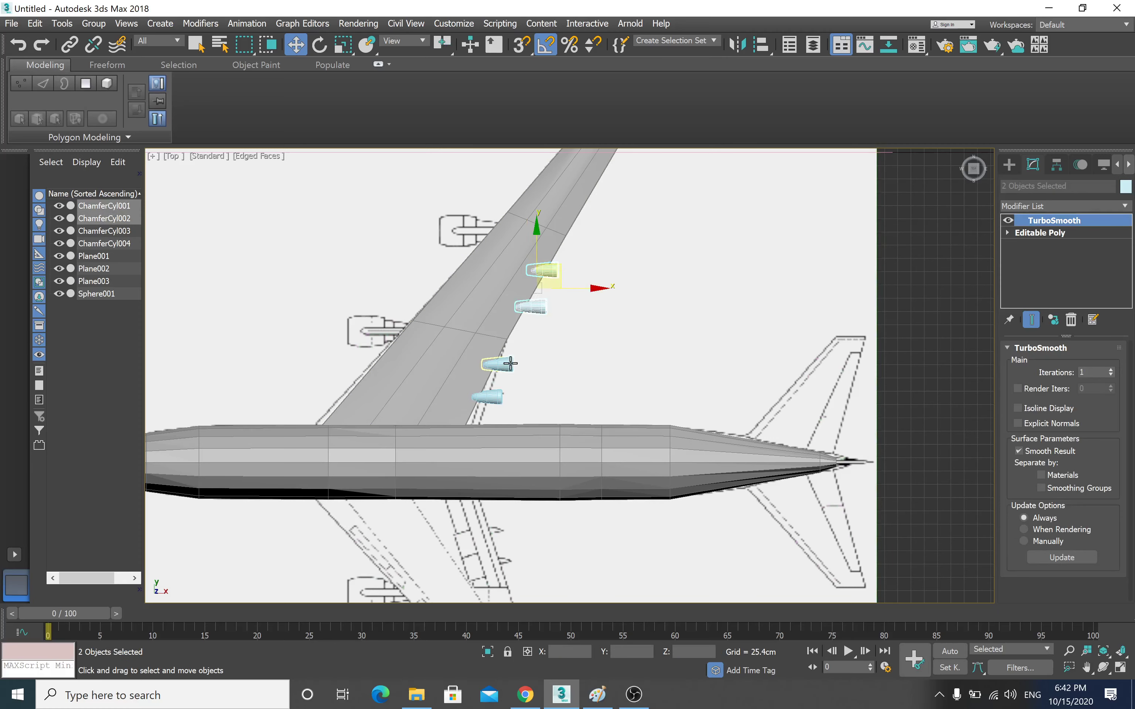
pyautogui.keyDown('ctrl'); pyautogui.click(498, 364); pyautogui.keyUp('ctrl')
pyautogui.keyDown('ctrl'); pyautogui.click(497, 396); pyautogui.keyUp('ctrl')
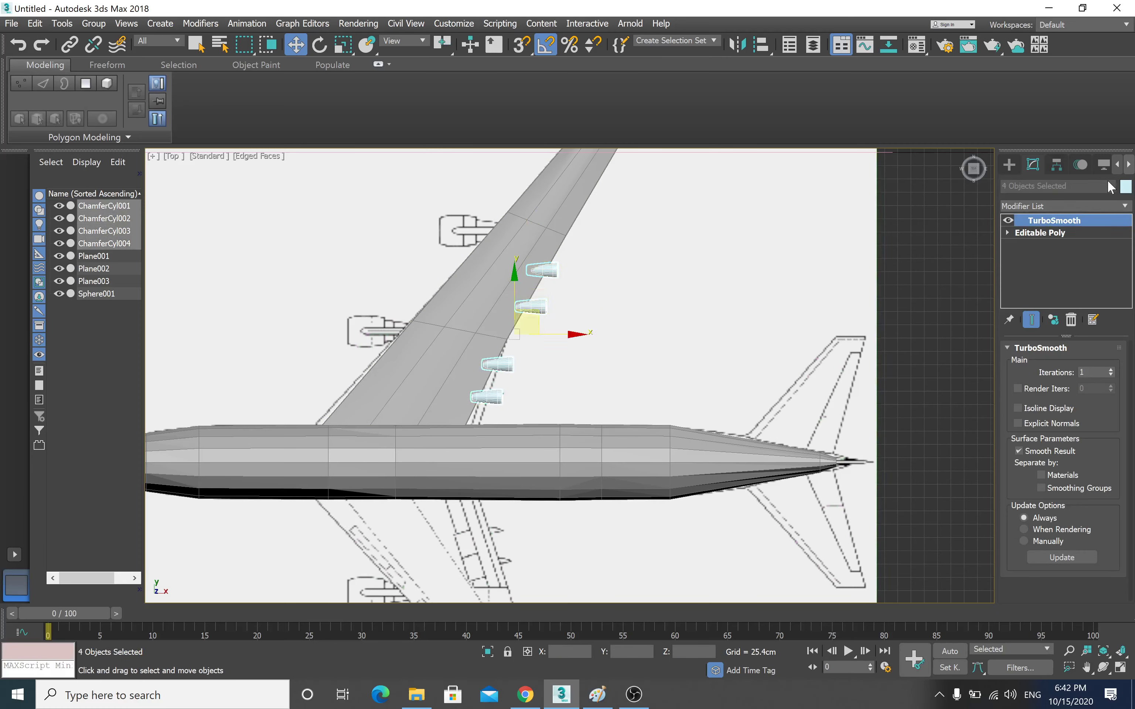
pyautogui.click(1124, 186)
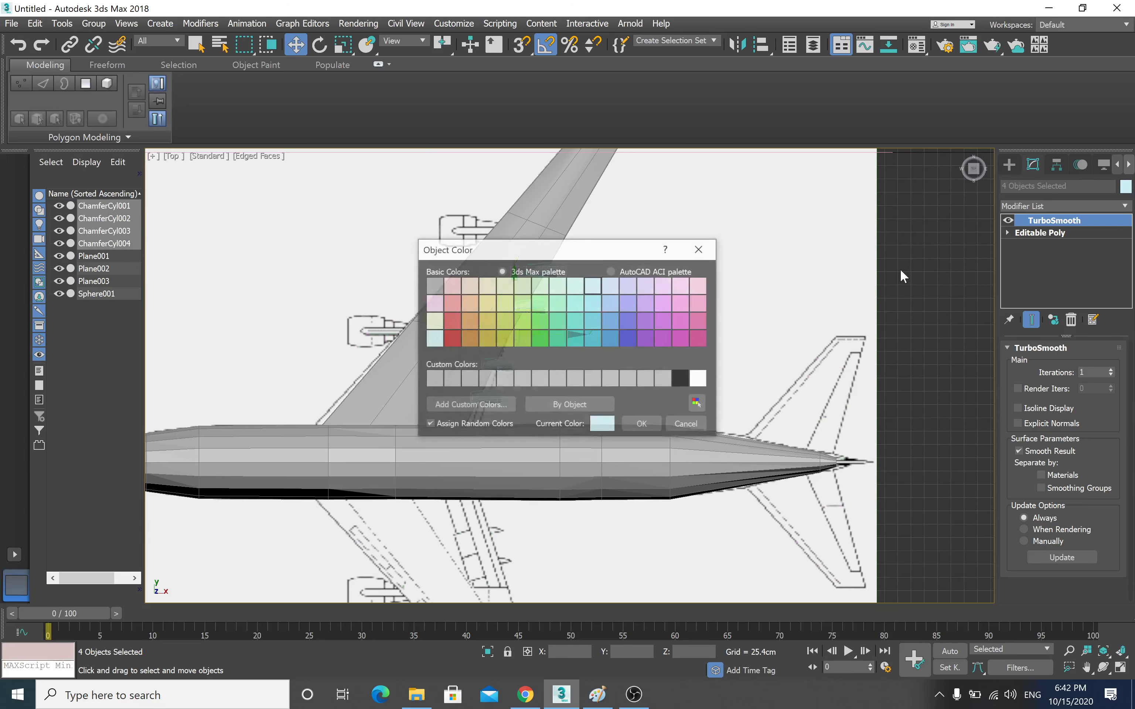
# - Set the four ChamferCyl engines' object colour to grey
pyautogui.click(633, 377)
pyautogui.click(642, 426)
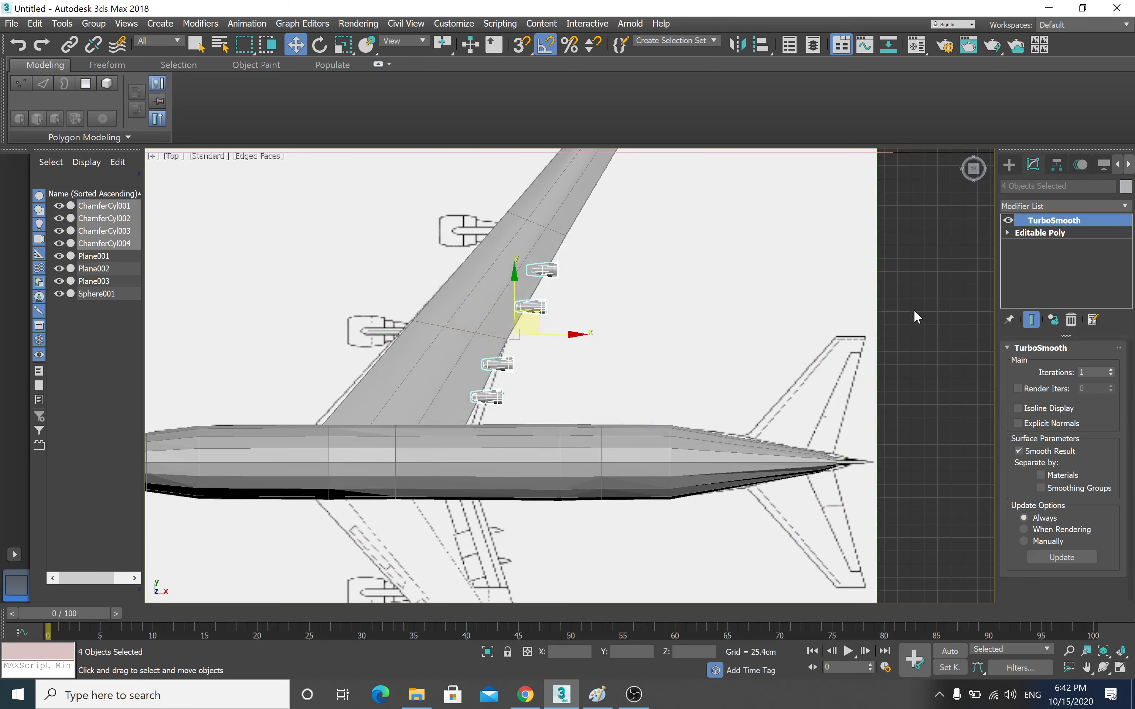
pyautogui.click(733, 331)
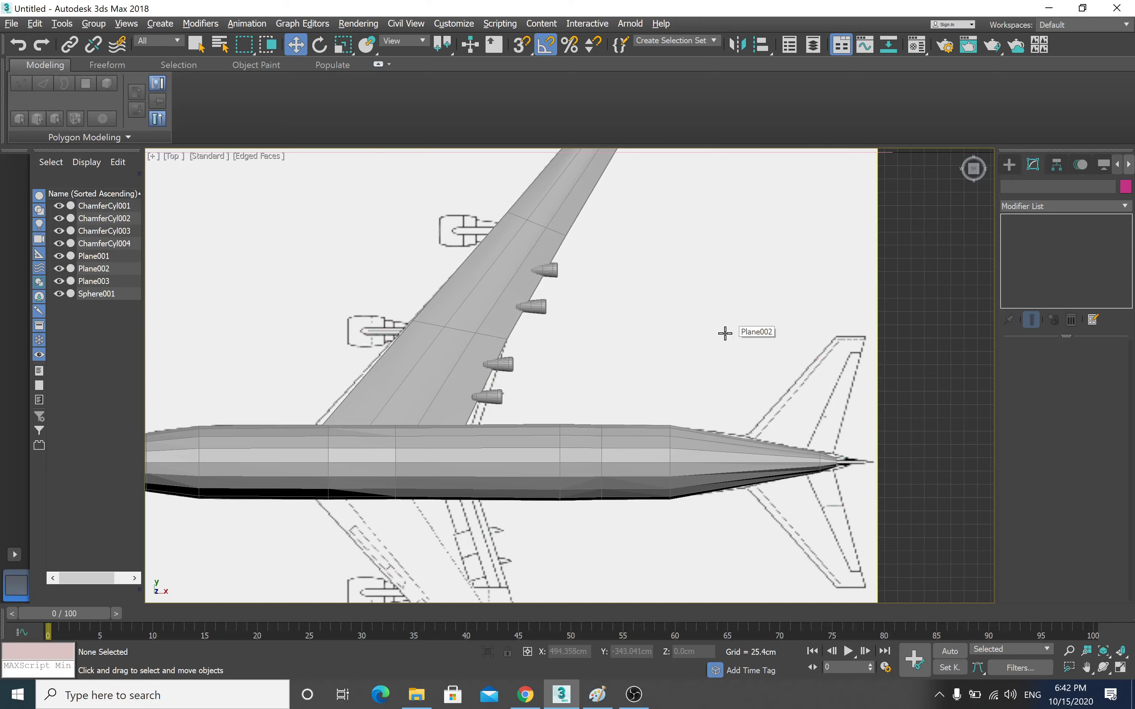
# - Select all four wing engines in the maximized Perspective view
pyautogui.hotkey('alt', 'w')
pyautogui.scroll(-2, 682, 462)
pyautogui.scroll(-2, 663, 434)
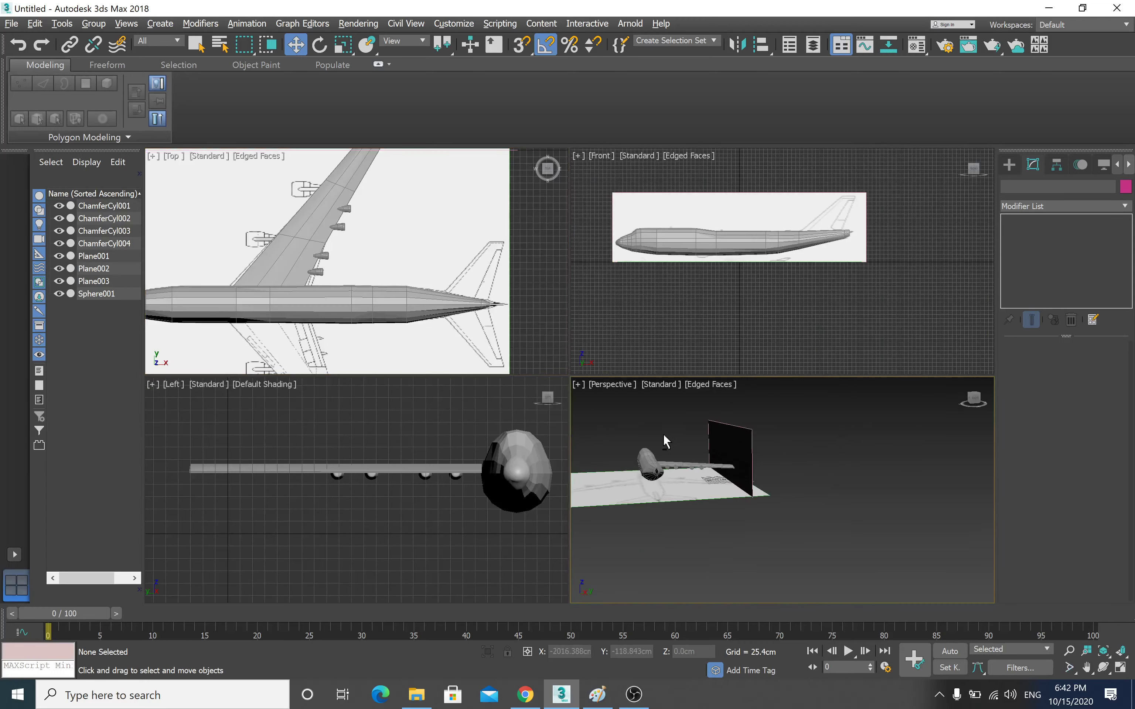
pyautogui.hotkey('alt', 'w')
pyautogui.moveTo(593, 423)
pyautogui.mouseDown(button='middle')
pyautogui.moveTo(486, 352)
pyautogui.moveTo(612, 353)
pyautogui.mouseUp(button='middle')
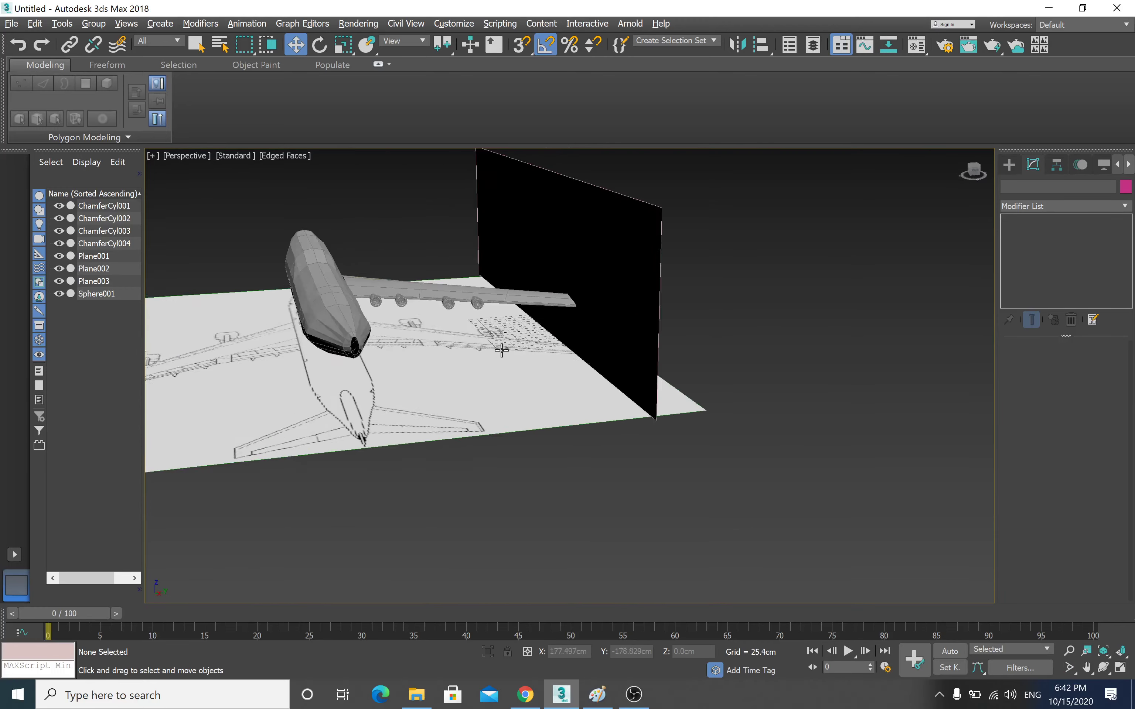
pyautogui.scroll(3, 595, 370)
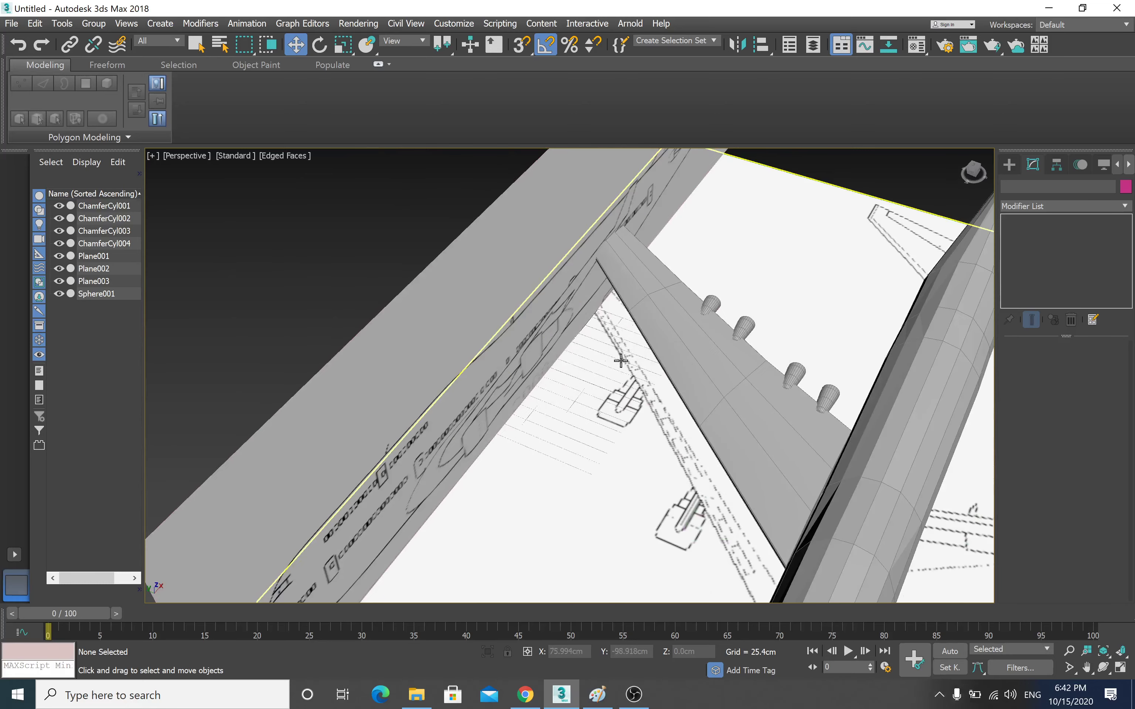
pyautogui.moveTo(729, 357)
pyautogui.keyDown('alt'); pyautogui.mouseDown(button='middle')
pyautogui.moveTo(698, 370)
pyautogui.moveTo(615, 341)
pyautogui.moveTo(600, 309)
pyautogui.moveTo(539, 295)
pyautogui.mouseUp(button='middle'); pyautogui.keyUp('alt')
pyautogui.click(528, 280)
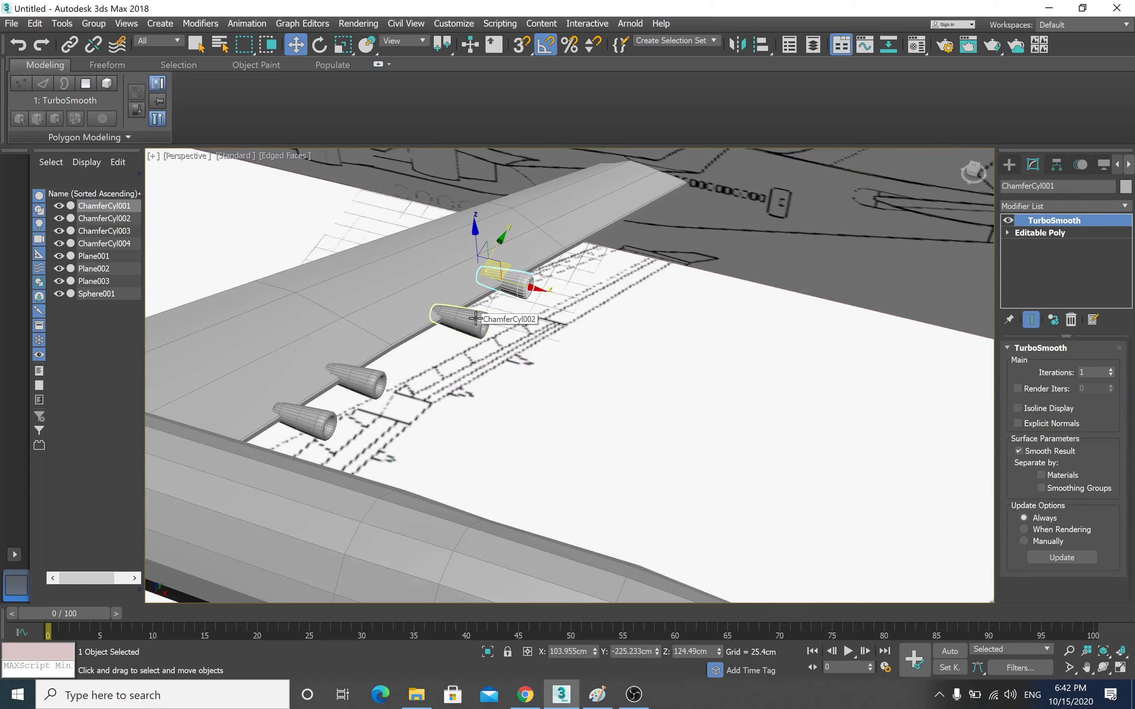
pyautogui.keyDown('ctrl'); pyautogui.click(462, 323); pyautogui.keyUp('ctrl')
pyautogui.keyDown('ctrl'); pyautogui.click(357, 381); pyautogui.keyUp('ctrl')
pyautogui.keyDown('ctrl'); pyautogui.click(305, 420); pyautogui.keyUp('ctrl')
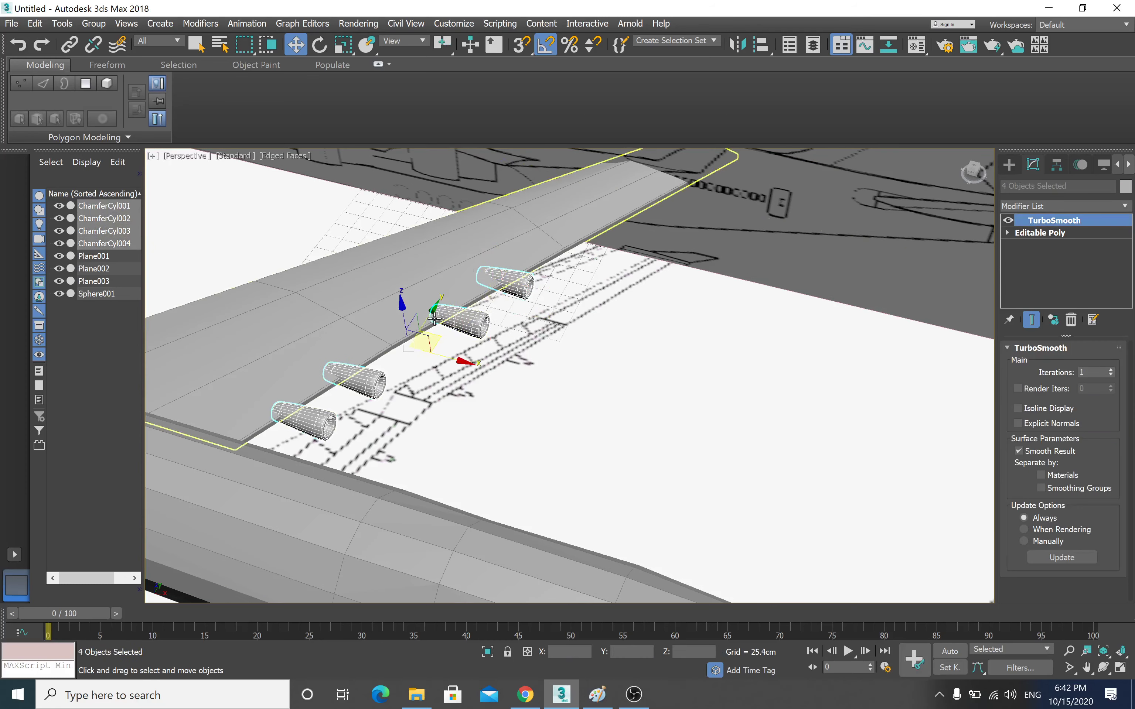
# - Move the four engines along Z so they hang just beneath the wing
pyautogui.moveTo(401, 305); pyautogui.dragTo(399, 318)
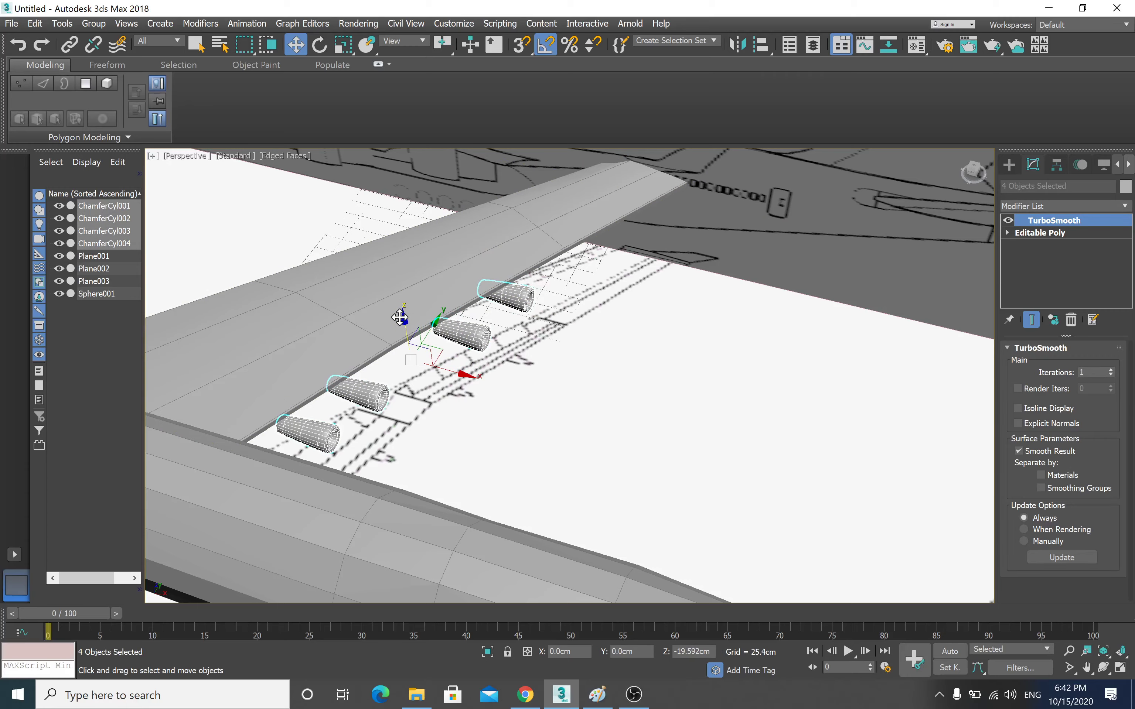
pyautogui.moveTo(400, 318)
pyautogui.keyDown('alt'); pyautogui.mouseDown(button='middle')
pyautogui.moveTo(357, 340)
pyautogui.moveTo(358, 289)
pyautogui.moveTo(367, 284)
pyautogui.moveTo(380, 342)
pyautogui.mouseUp(button='middle'); pyautogui.keyUp('alt')
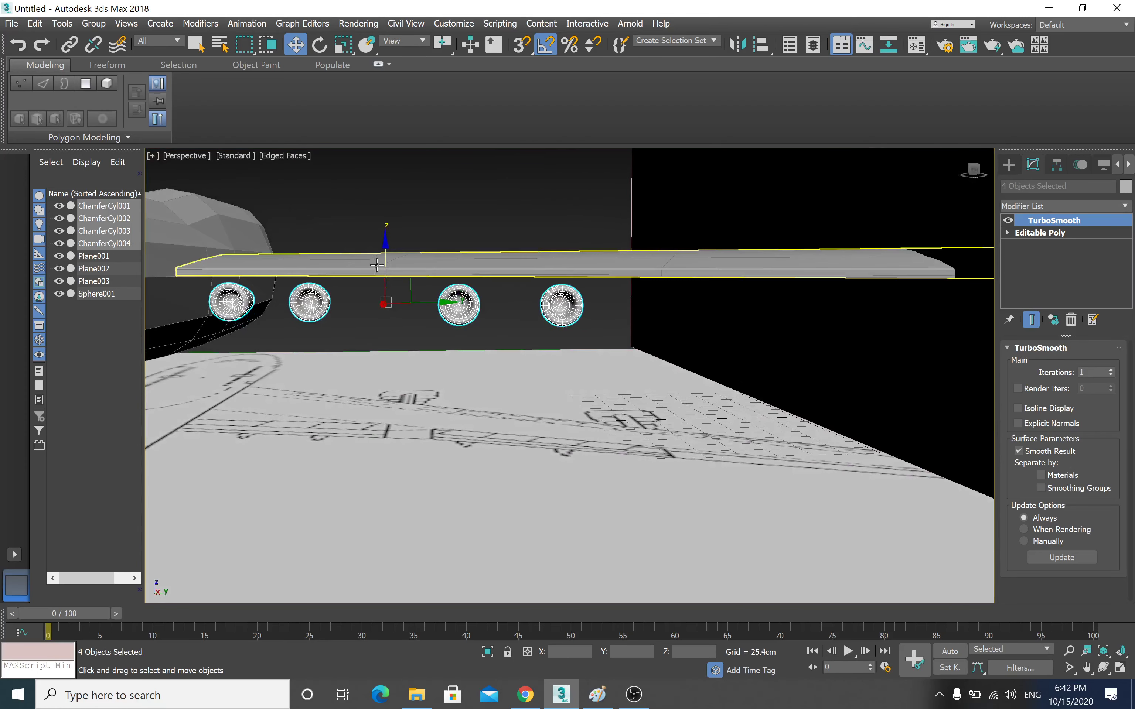
pyautogui.moveTo(385, 246); pyautogui.dragTo(390, 239)
pyautogui.hotkey('alt', 'w')
pyautogui.click(94, 256)
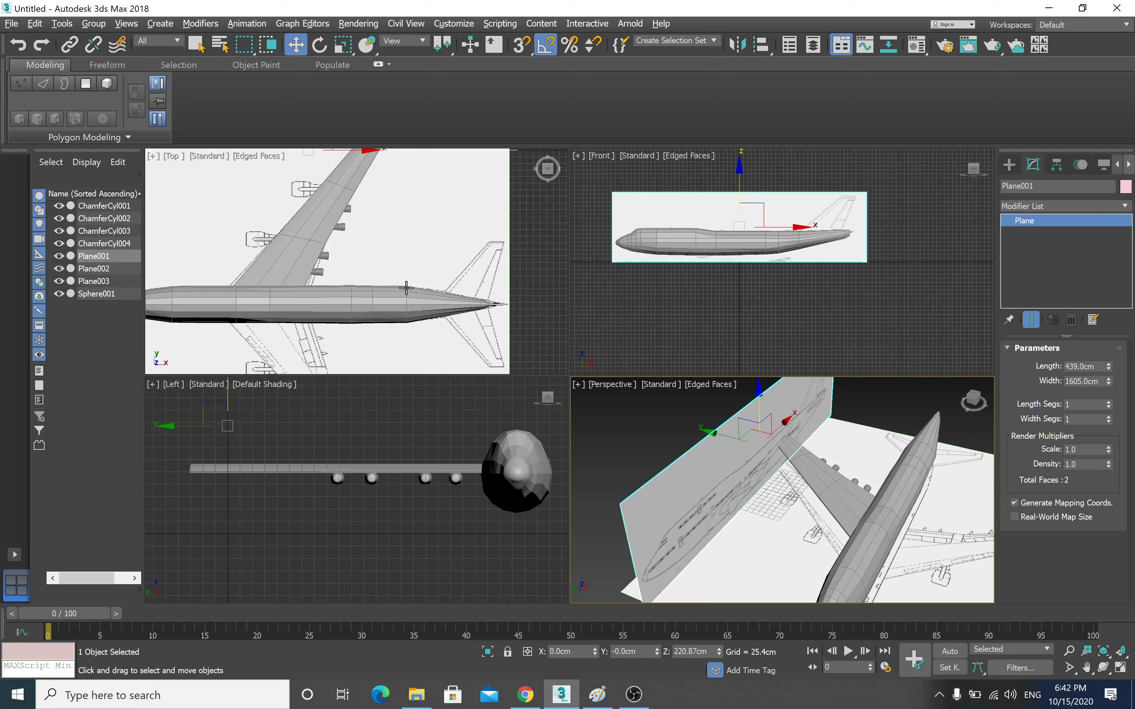
# - Shift-drag ChamferCyl002 in the Top view to clone it as an independent Copy
pyautogui.moveTo(516, 375); pyautogui.dragTo(525, 389, button='middle')
pyautogui.hotkey('alt', 'w')
pyautogui.moveTo(643, 356); pyautogui.dragTo(652, 337, button='middle')
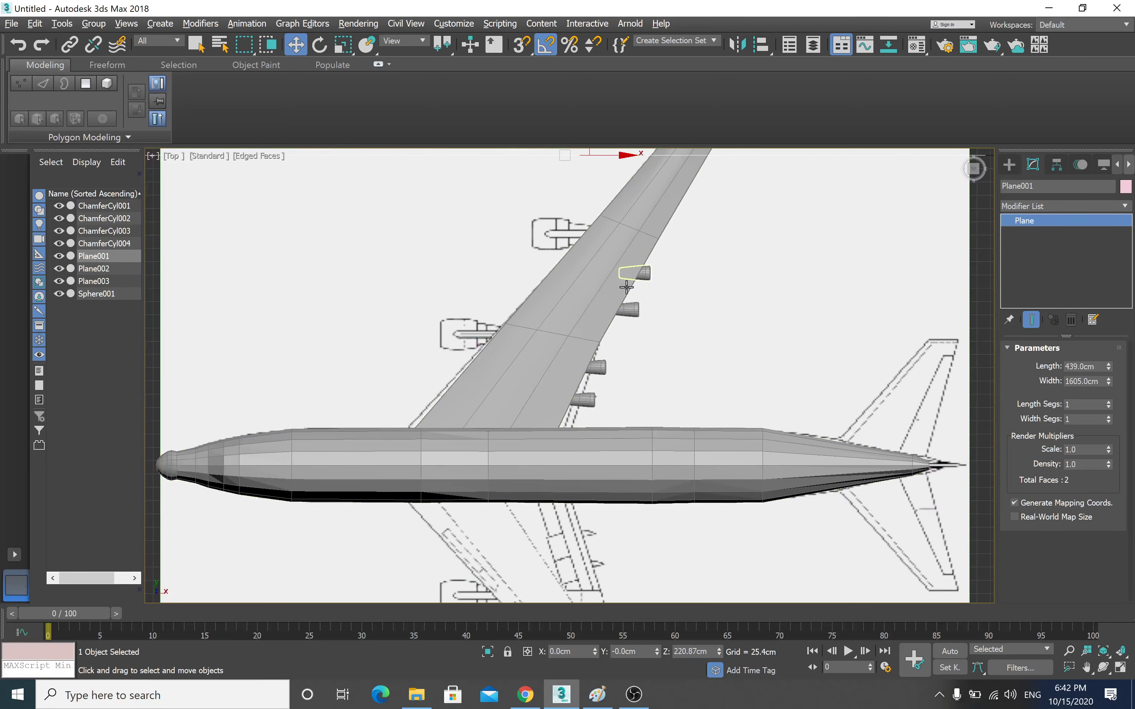
pyautogui.moveTo(577, 336); pyautogui.dragTo(560, 363, button='middle')
pyautogui.moveTo(560, 280); pyautogui.dragTo(548, 305, button='middle')
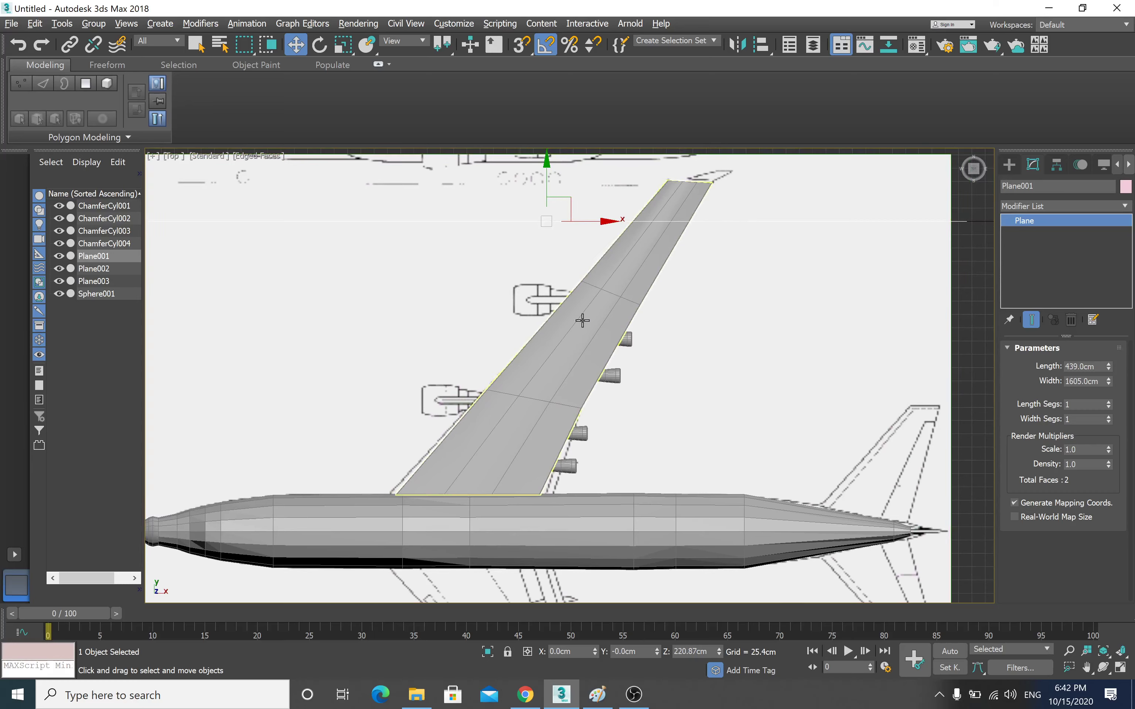
pyautogui.click(609, 374)
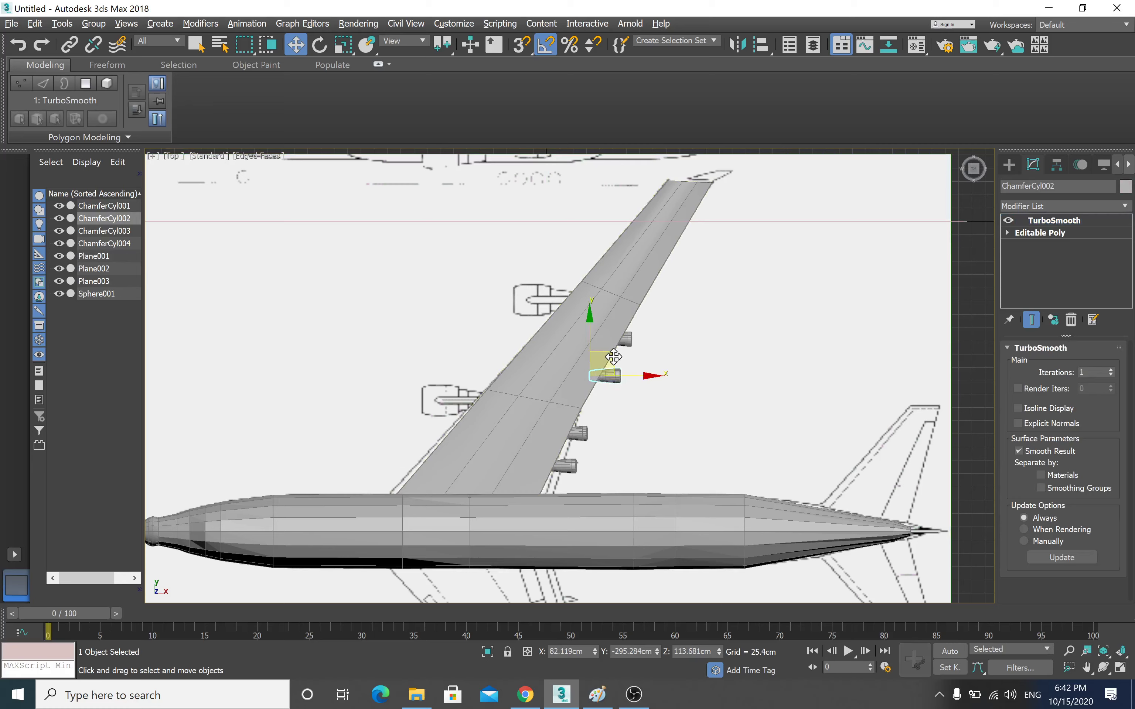
pyautogui.keyDown('shift'); pyautogui.moveTo(616, 357); pyautogui.dragTo(473, 272); pyautogui.keyUp('shift')
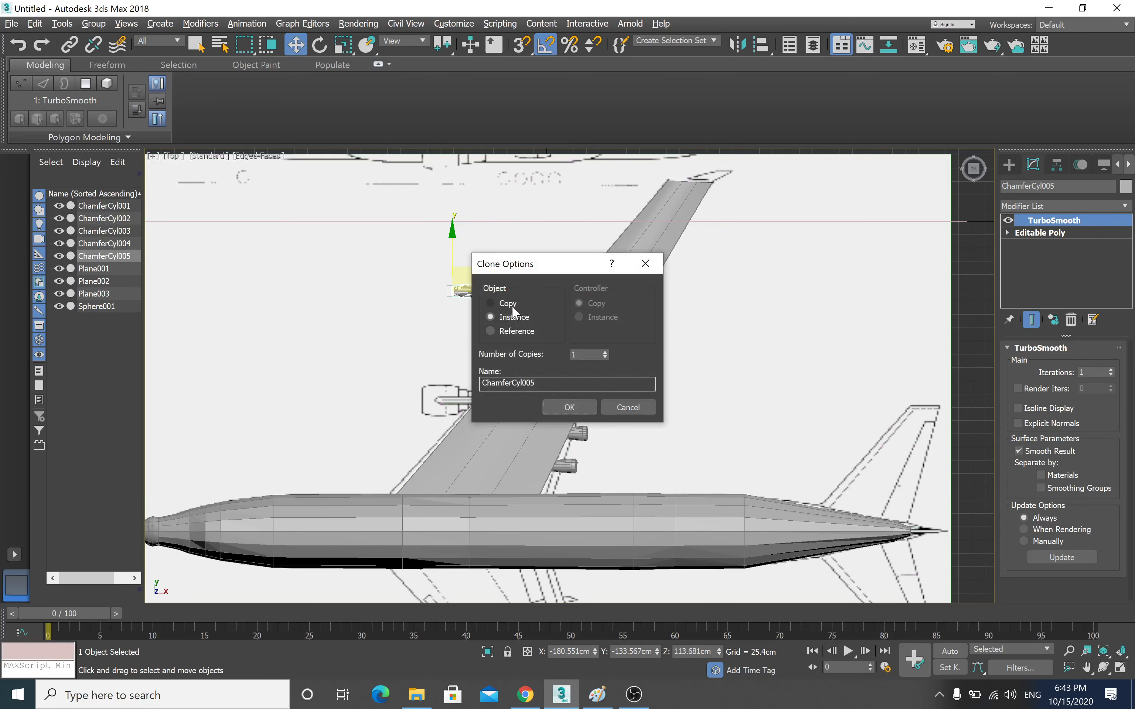
pyautogui.click(507, 304)
pyautogui.click(570, 407)
# - Rotate the engine copy to Z = 90 degrees via the Rotate Transform Type-In
pyautogui.click(319, 47)
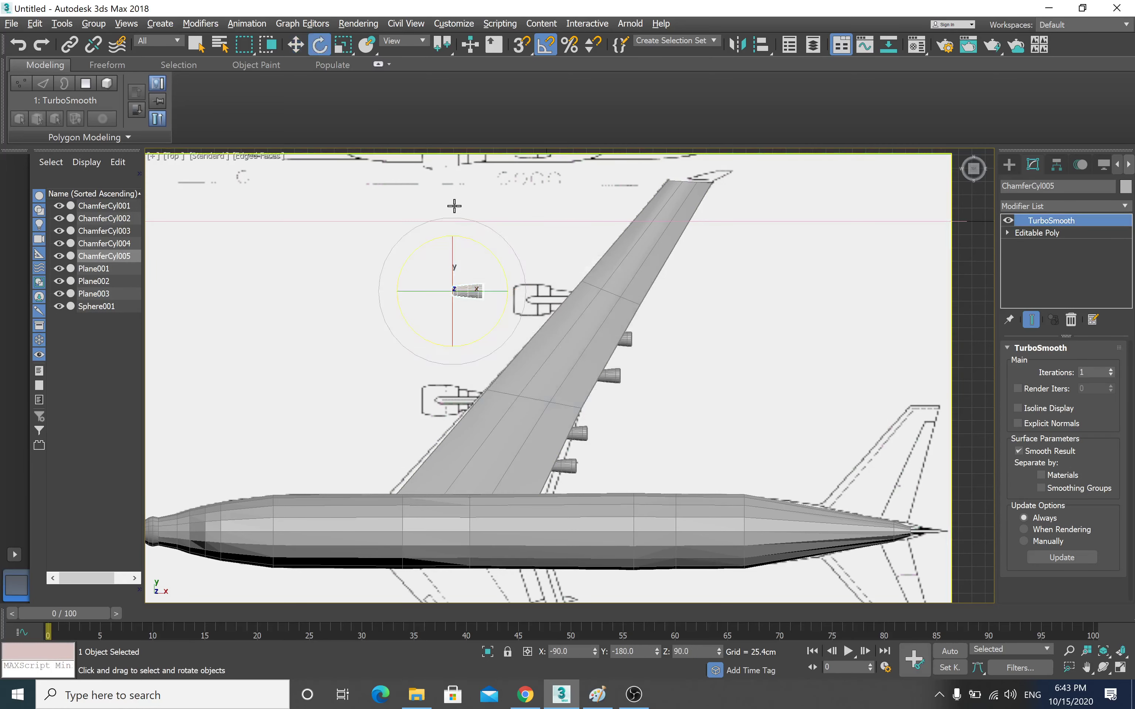
pyautogui.moveTo(485, 248)
pyautogui.mouseDown()
pyautogui.moveTo(414, 239)
pyautogui.moveTo(329, 113)
pyautogui.mouseUp()
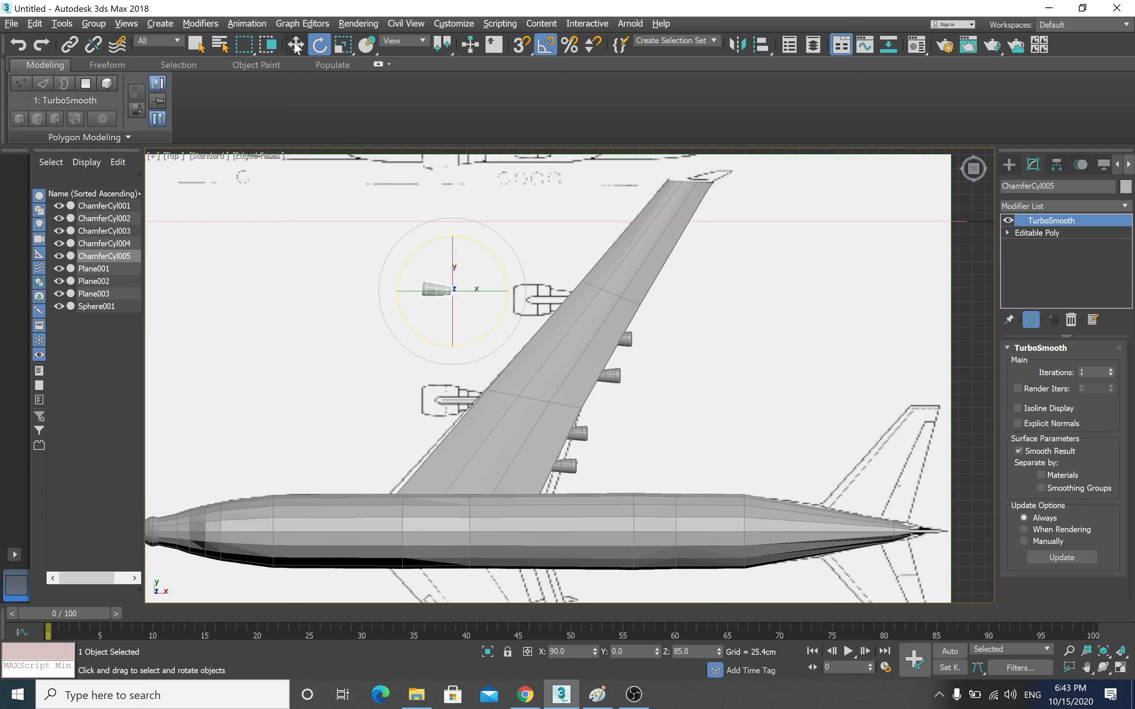
pyautogui.rightClick(322, 46)
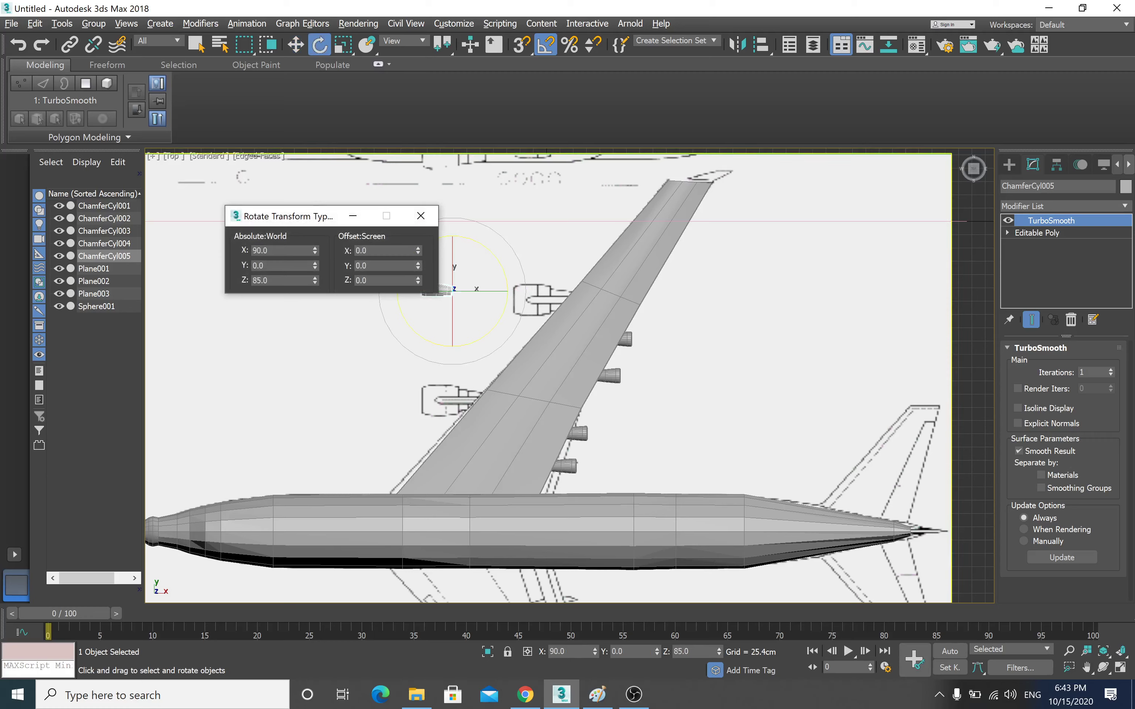
pyautogui.press('Tab')
pyautogui.press('Return')
pyautogui.click(420, 216)
pyautogui.click(291, 23)
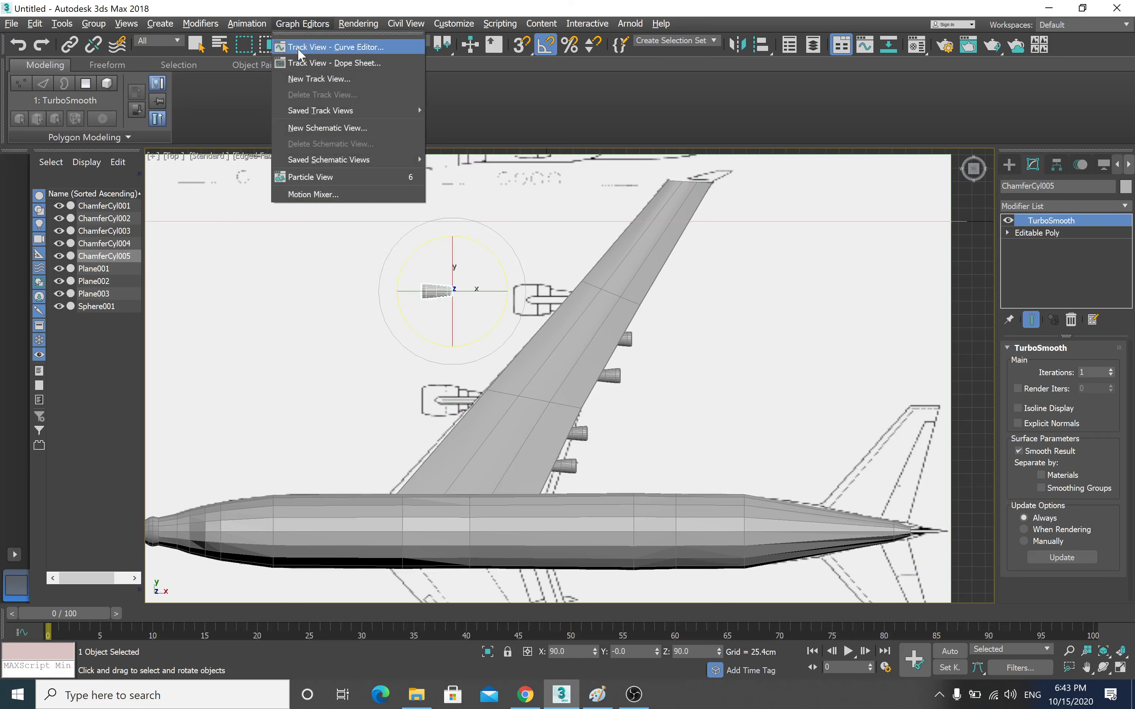
pyautogui.click(295, 44)
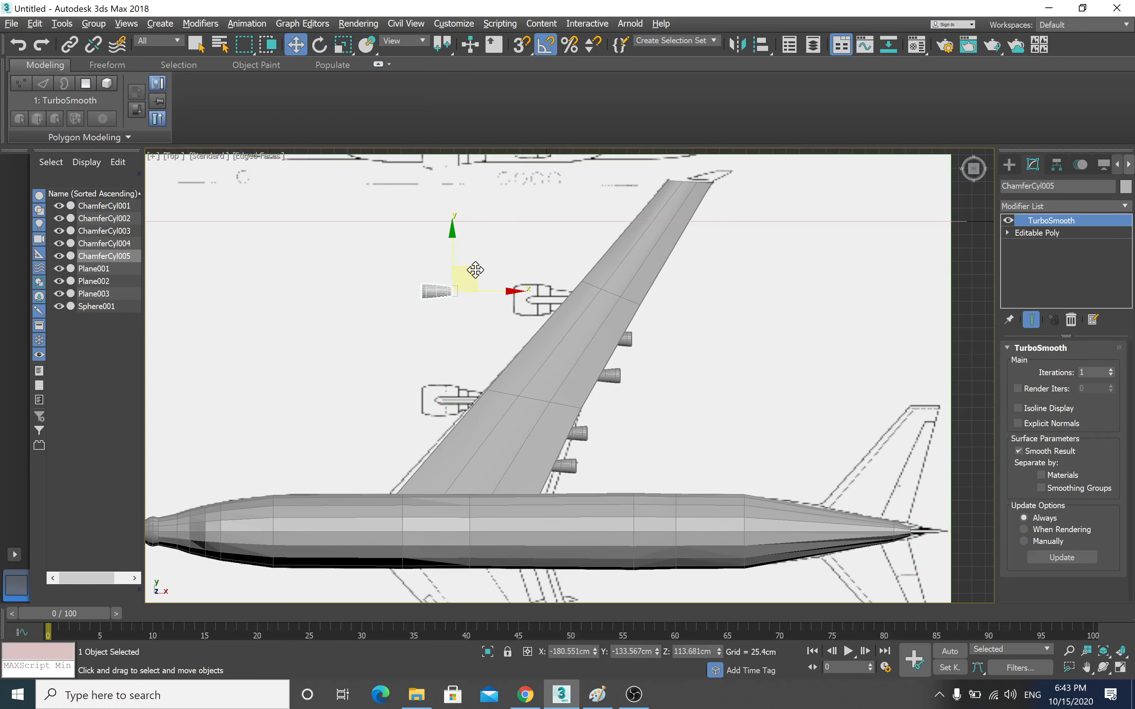
# - Scale ChamferCyl005 uniformly to about 194% and place it over its blueprint outline
pyautogui.moveTo(469, 272); pyautogui.dragTo(586, 279)
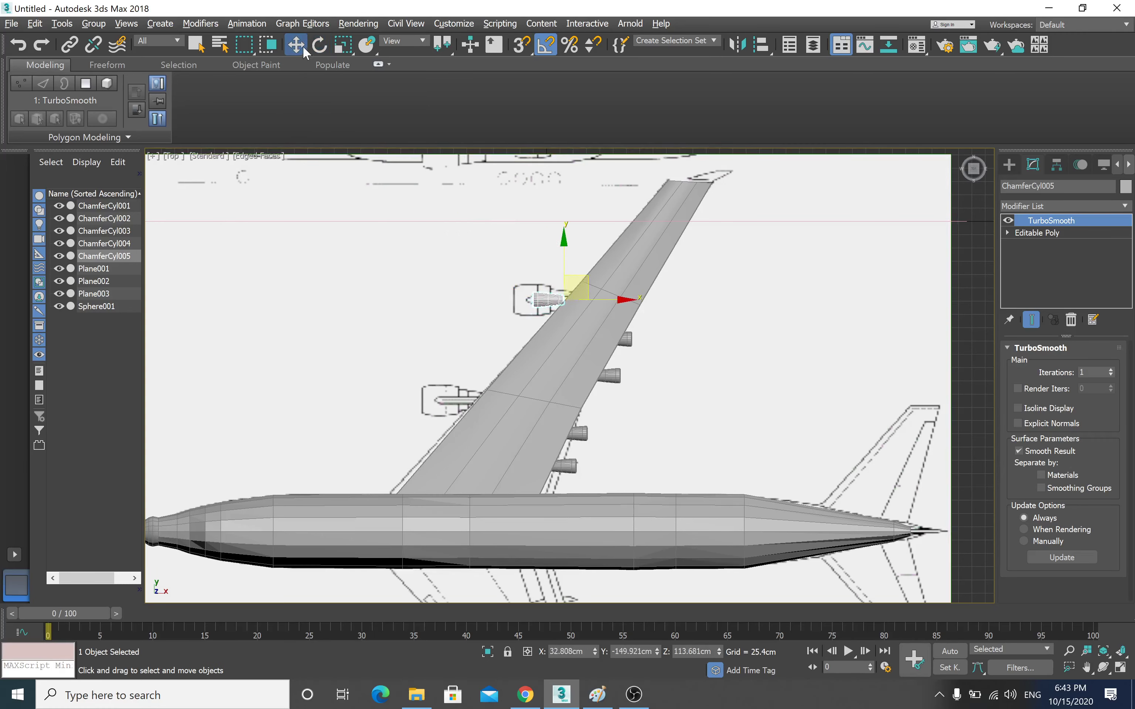
pyautogui.click(343, 44)
pyautogui.moveTo(581, 292); pyautogui.dragTo(632, 257)
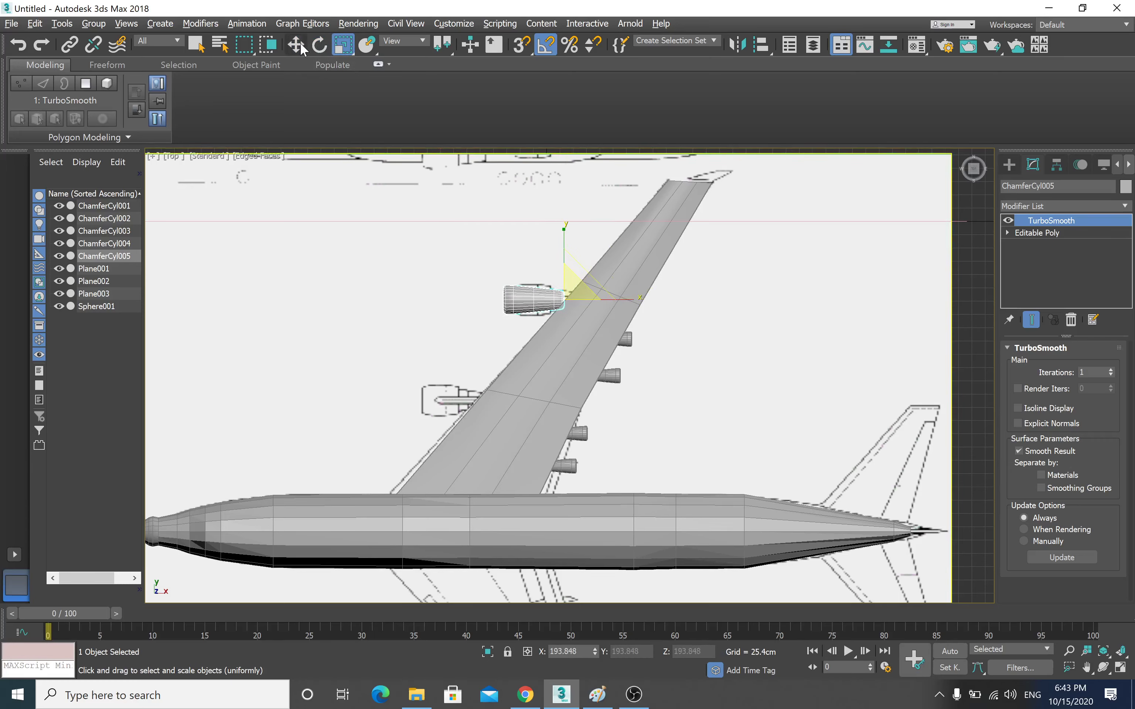
pyautogui.press('w')
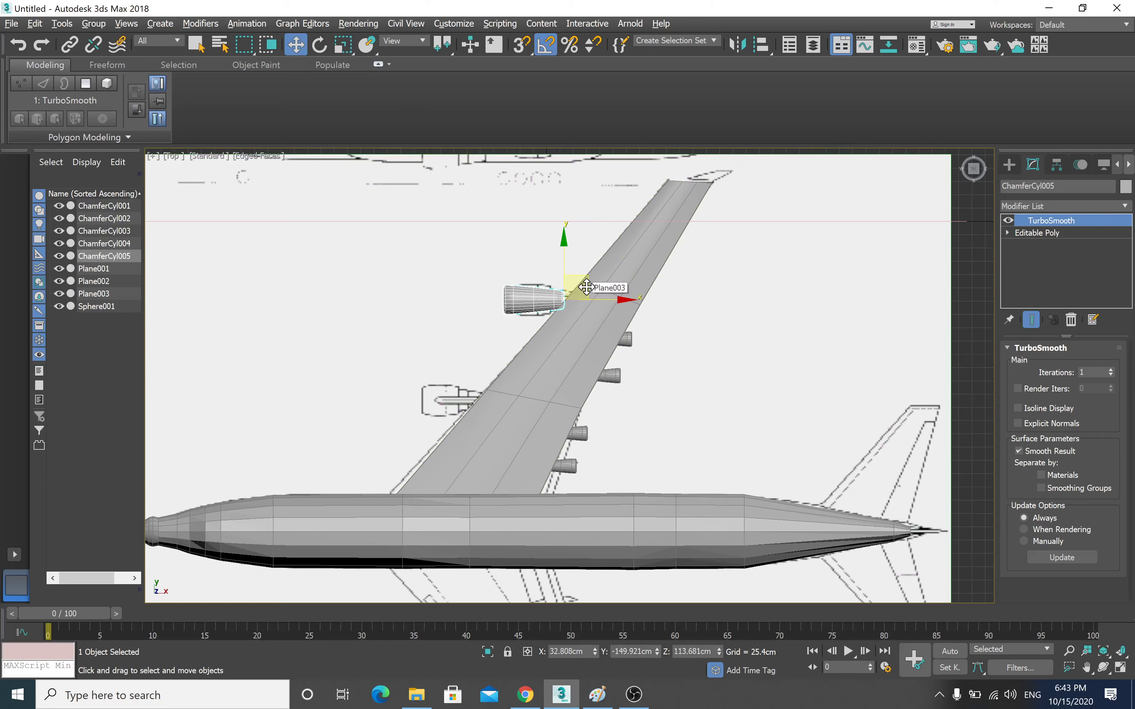
pyautogui.moveTo(586, 287); pyautogui.dragTo(585, 293)
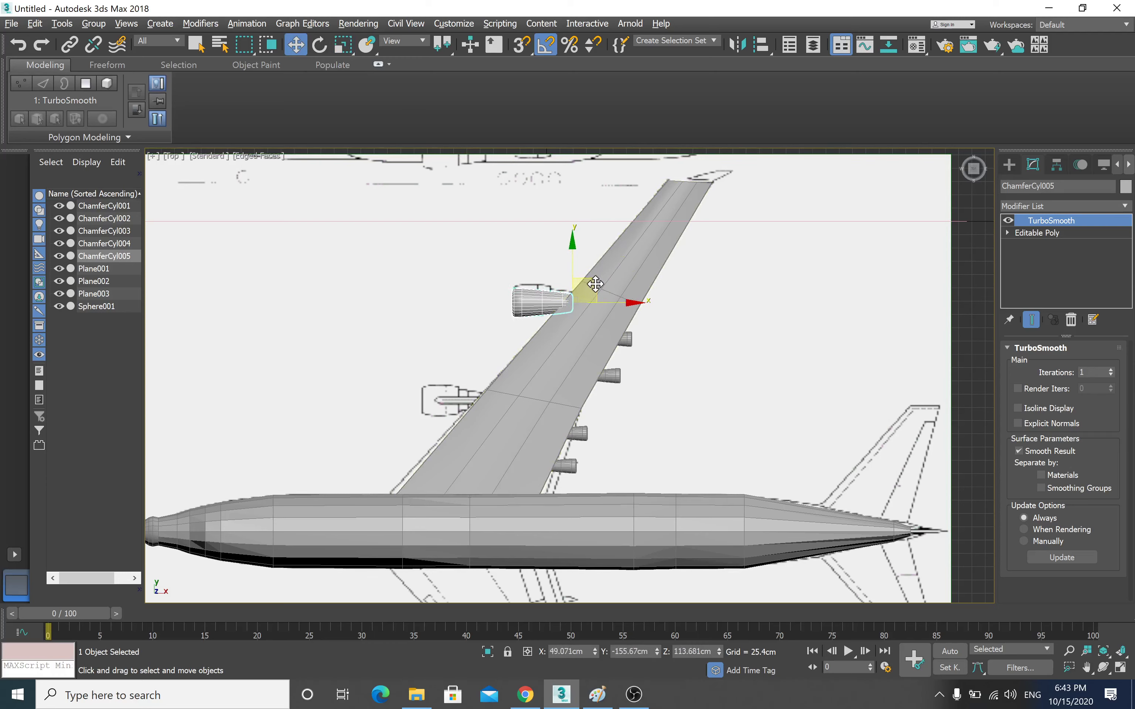
# - Shift-drag a second large engine copy, ChamferCyl006, inboard beneath the wing
pyautogui.keyDown('shift'); pyautogui.moveTo(595, 283); pyautogui.dragTo(505, 381); pyautogui.keyUp('shift')
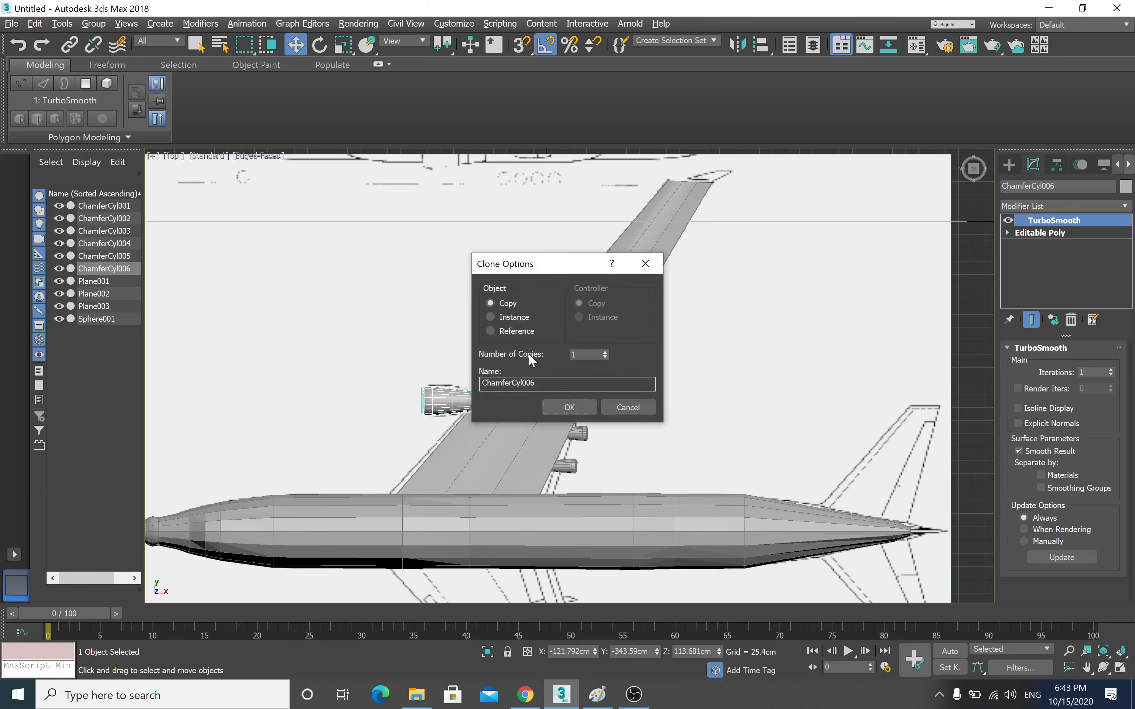
pyautogui.click(569, 406)
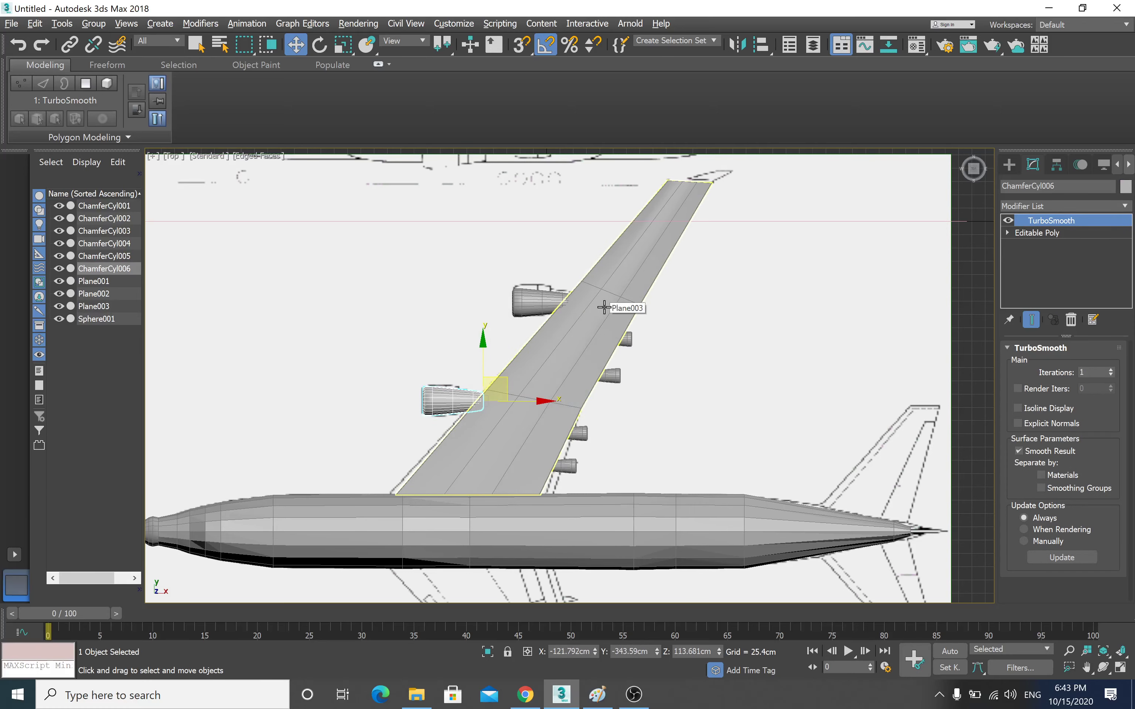
pyautogui.hotkey('alt', 'w')
pyautogui.click(609, 413)
pyautogui.hotkey('alt', 'w')
# - Hide the two blueprint reference planes
pyautogui.scroll(-2, 637, 368)
pyautogui.scroll(-4, 638, 368)
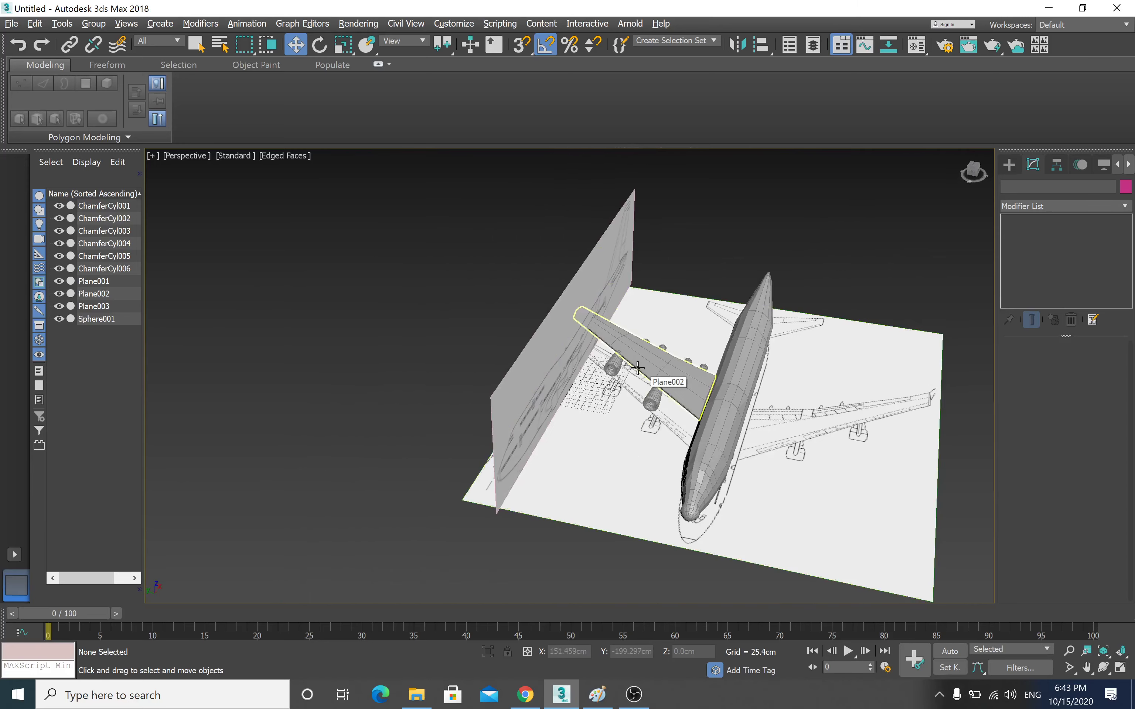
pyautogui.moveTo(637, 368)
pyautogui.keyDown('alt'); pyautogui.mouseDown(button='middle')
pyautogui.moveTo(568, 366)
pyautogui.moveTo(708, 261)
pyautogui.mouseUp(button='middle'); pyautogui.keyUp('alt')
pyautogui.moveTo(762, 382); pyautogui.dragTo(755, 375)
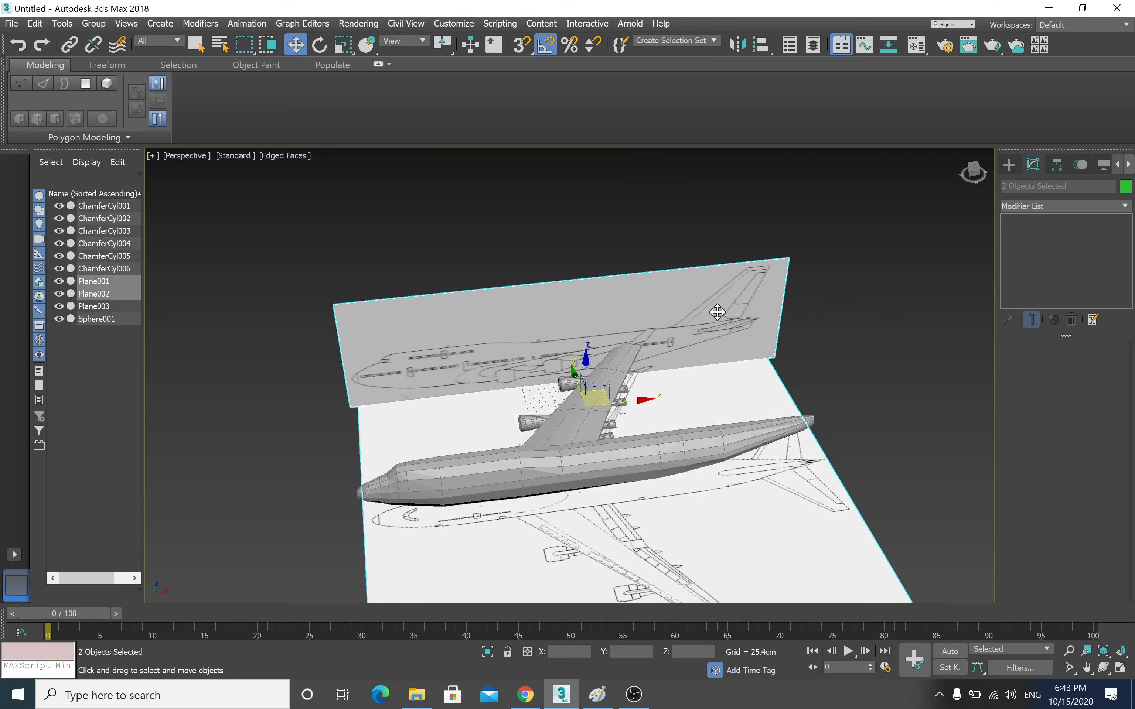
pyautogui.rightClick(717, 310)
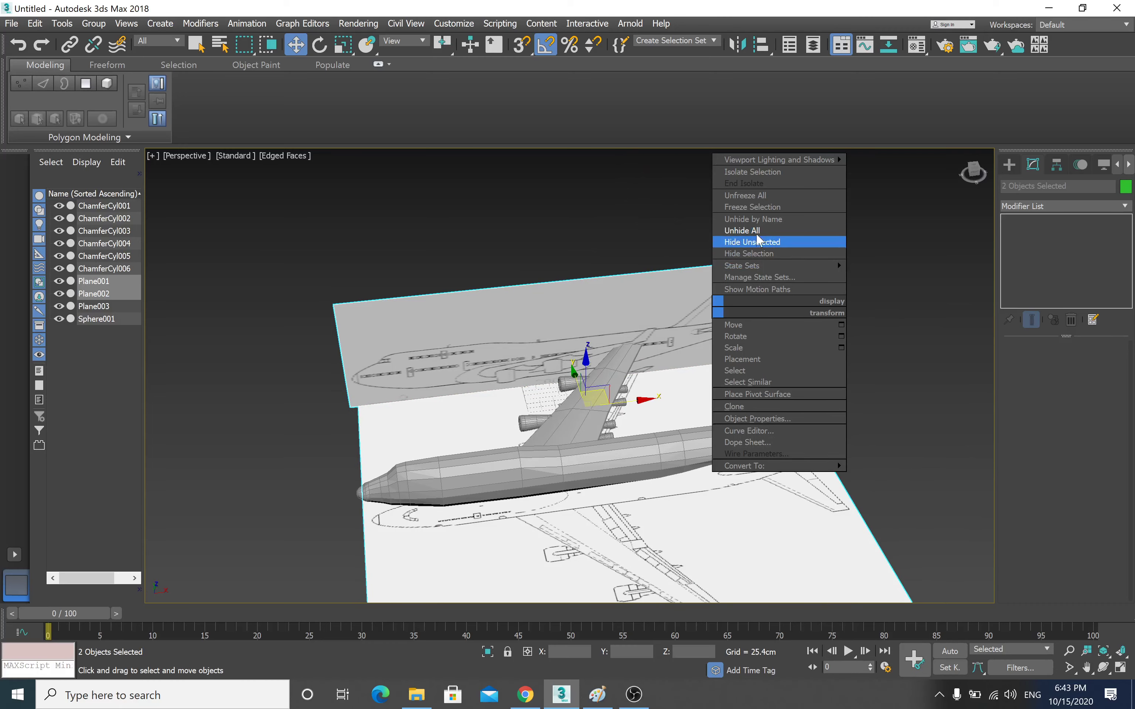
pyautogui.click(759, 254)
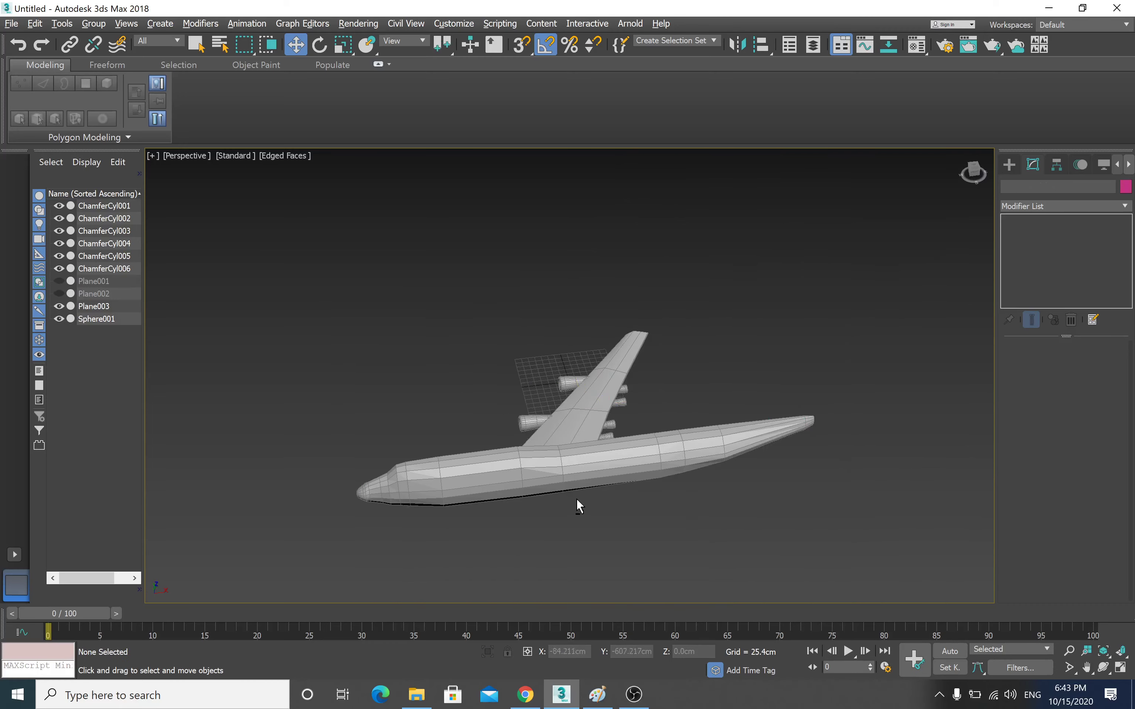
# - Enable TurboSmooth on the fuselage, Sphere001
pyautogui.moveTo(577, 501)
pyautogui.keyDown('alt'); pyautogui.mouseDown(button='middle')
pyautogui.moveTo(531, 476)
pyautogui.moveTo(645, 471)
pyautogui.moveTo(615, 468)
pyautogui.mouseUp(button='middle'); pyautogui.keyUp('alt')
pyautogui.scroll(4, 615, 464)
pyautogui.click(611, 412)
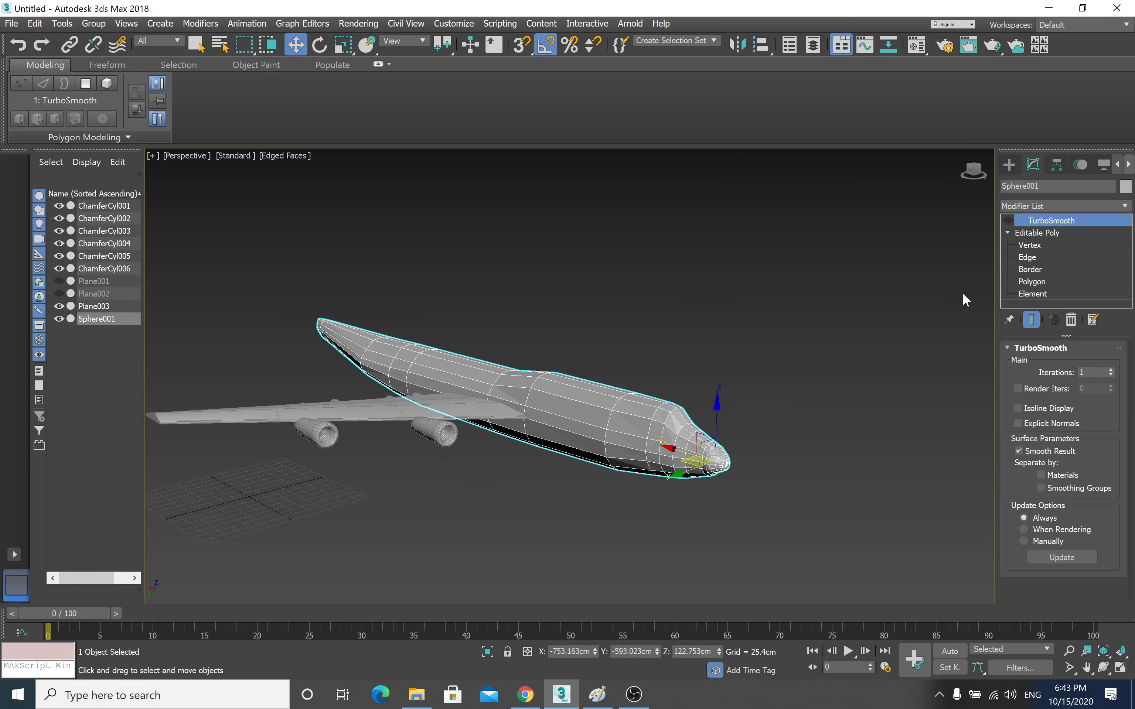
pyautogui.click(1008, 221)
pyautogui.click(510, 501)
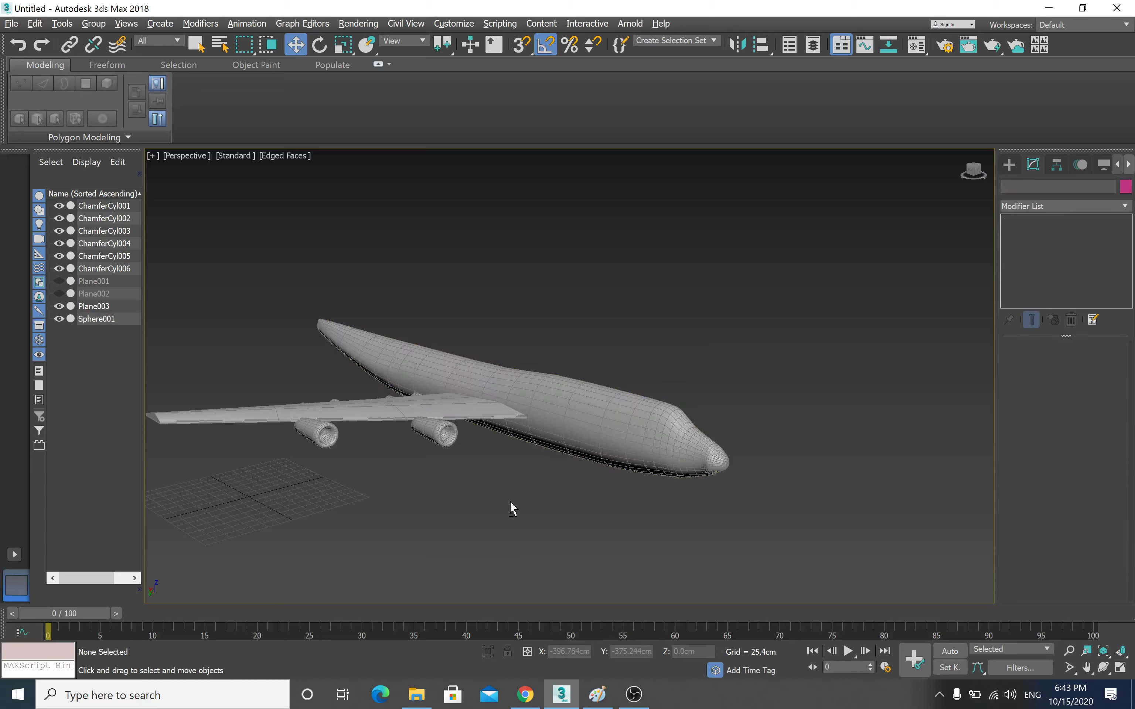
# - Marquee-select the wing and all six engines in the Perspective viewport
pyautogui.moveTo(509, 500)
pyautogui.keyDown('alt'); pyautogui.mouseDown(button='middle')
pyautogui.moveTo(471, 500)
pyautogui.moveTo(481, 488)
pyautogui.moveTo(468, 476)
pyautogui.moveTo(453, 489)
pyautogui.moveTo(525, 506)
pyautogui.moveTo(463, 489)
pyautogui.moveTo(475, 486)
pyautogui.moveTo(476, 501)
pyautogui.mouseUp(button='middle'); pyautogui.keyUp('alt')
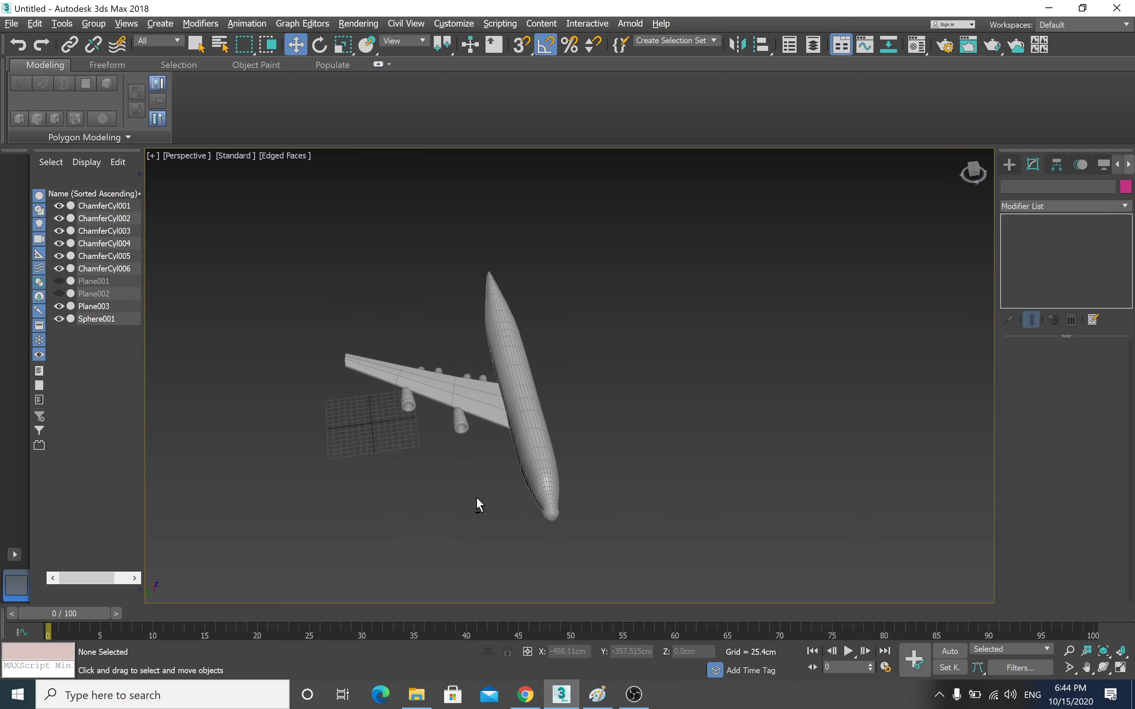
pyautogui.scroll(2, 468, 471)
pyautogui.scroll(3, 476, 425)
pyautogui.scroll(2, 537, 499)
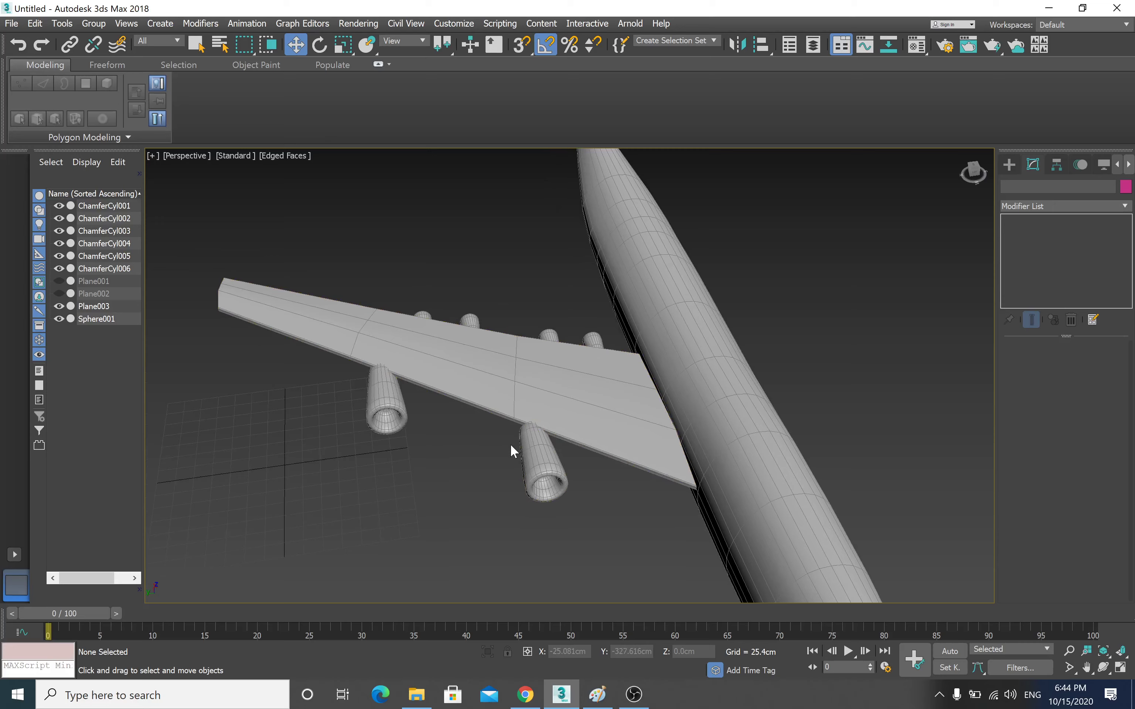
pyautogui.moveTo(510, 444)
pyautogui.keyDown('alt'); pyautogui.mouseDown(button='middle')
pyautogui.moveTo(502, 456)
pyautogui.moveTo(478, 436)
pyautogui.mouseUp(button='middle'); pyautogui.keyUp('alt')
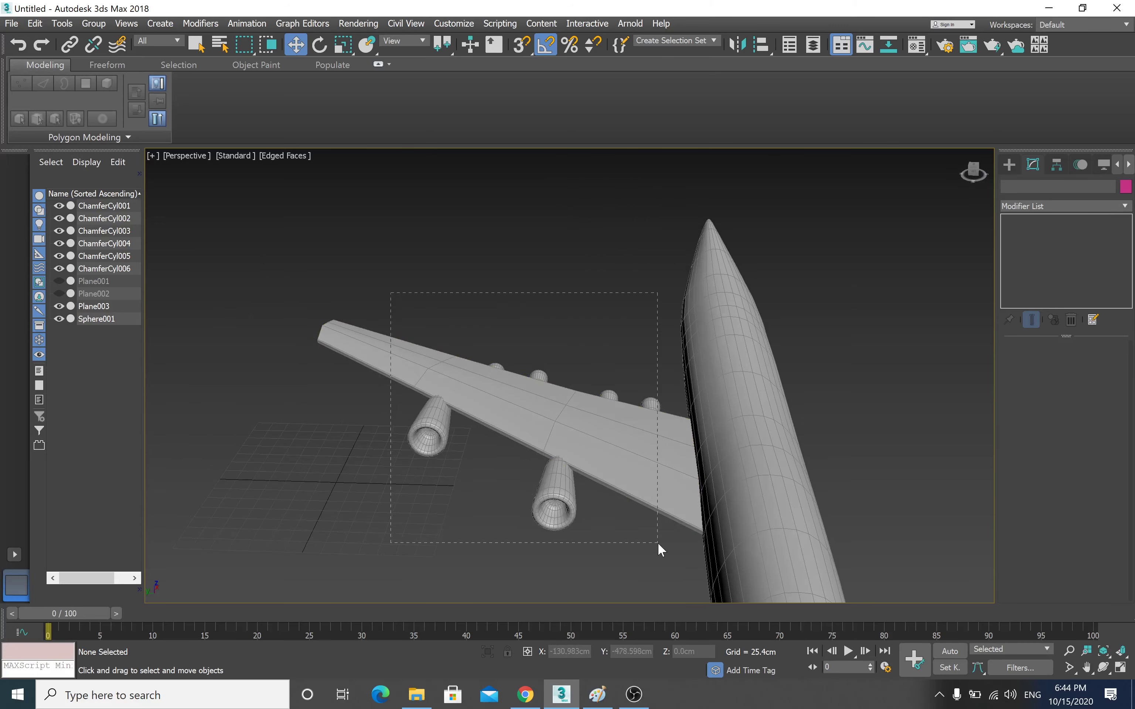
pyautogui.moveTo(657, 542); pyautogui.dragTo(658, 542)
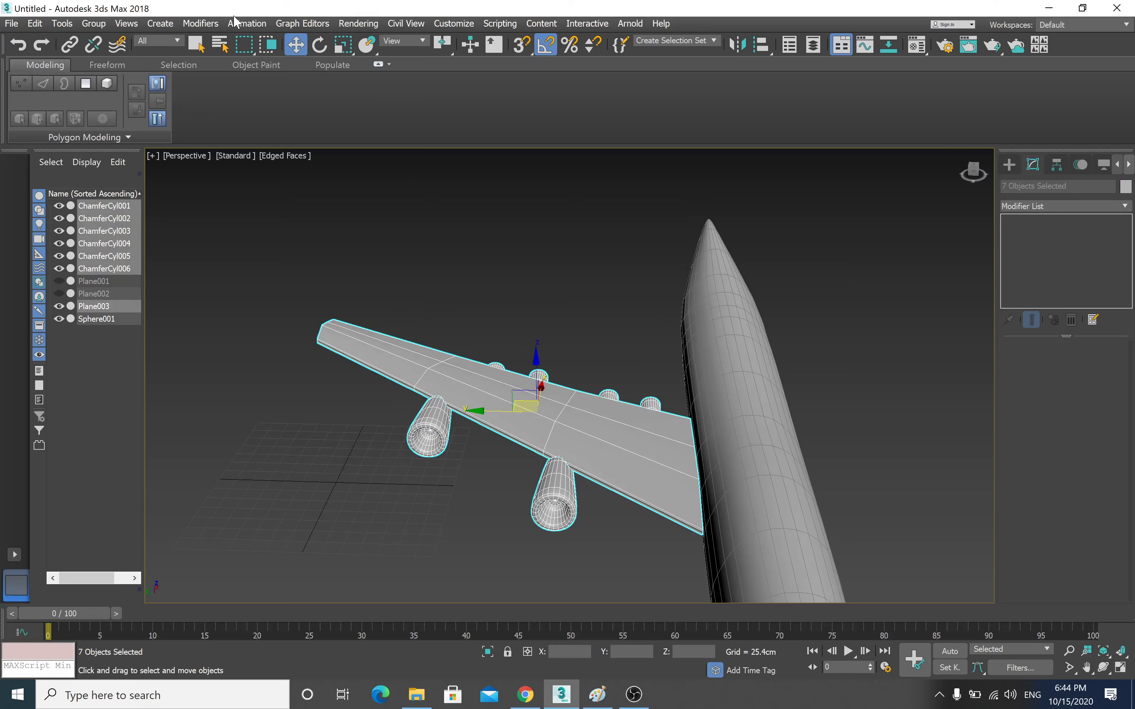
# - Group the wing and six engines as Group001
pyautogui.click(104, 23)
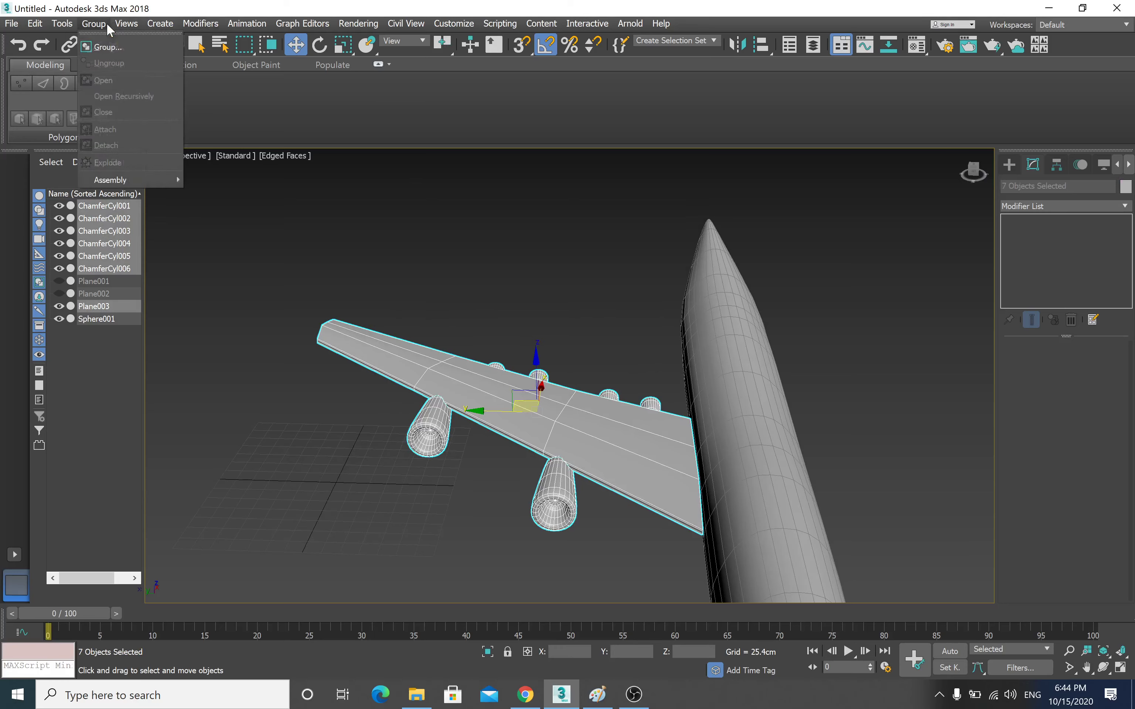
pyautogui.click(101, 47)
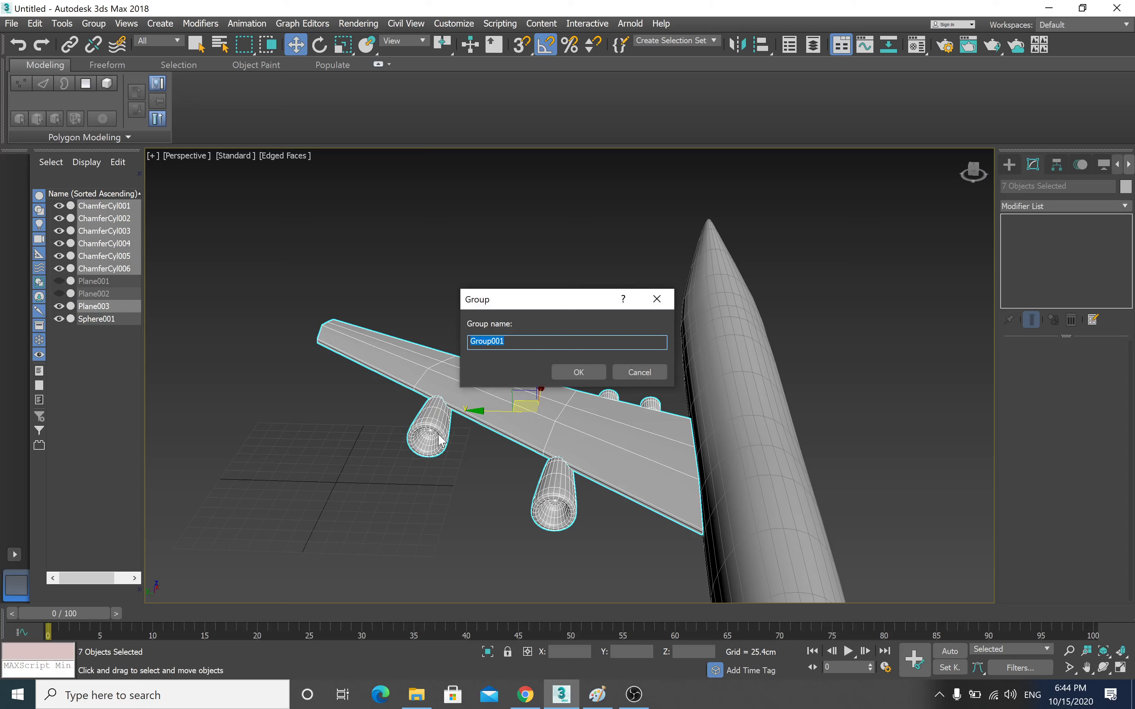
pyautogui.click(583, 372)
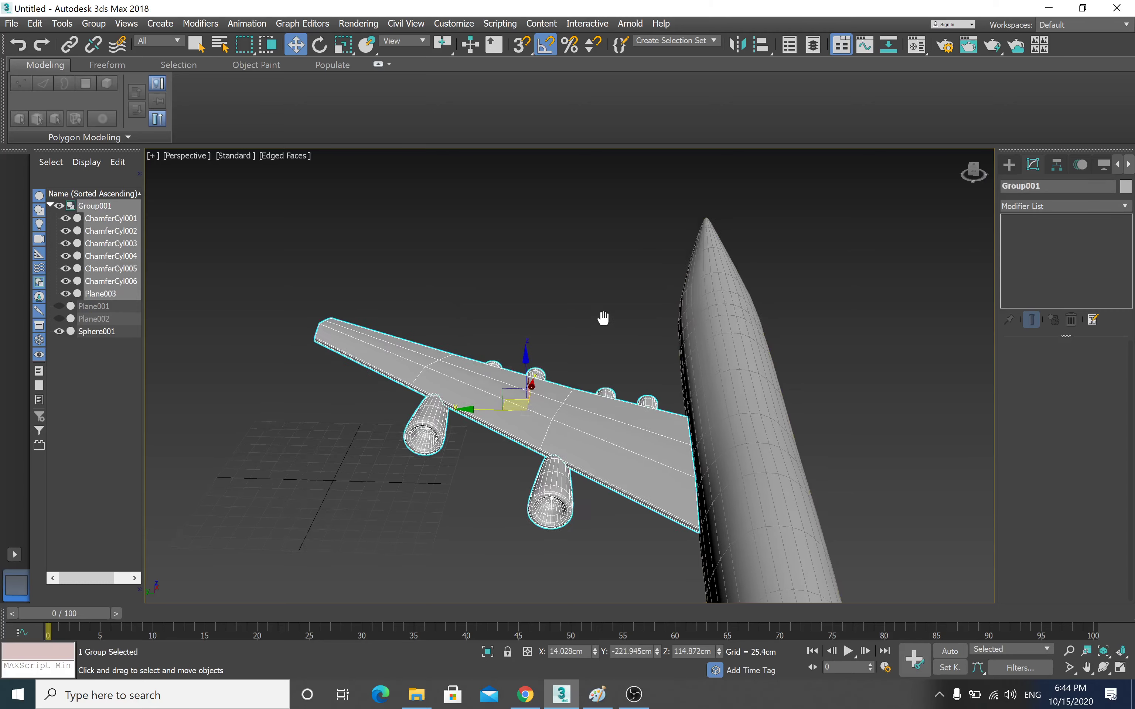
pyautogui.scroll(-3, 602, 317)
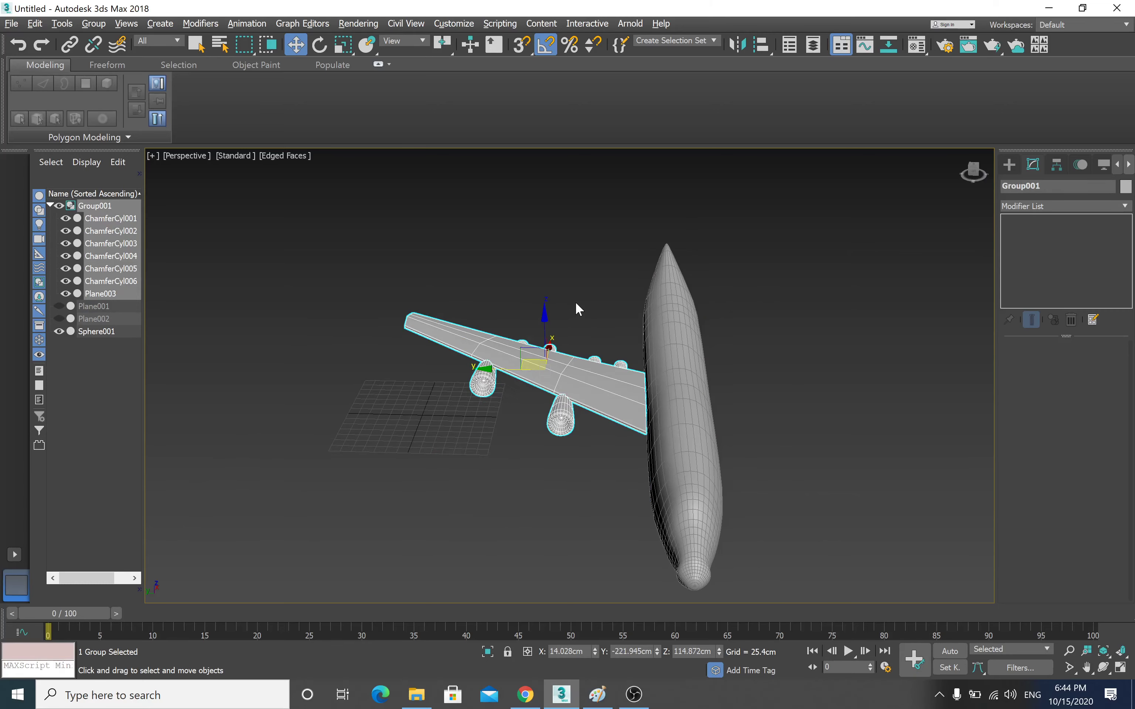
pyautogui.hotkey('alt', 'w')
pyautogui.scroll(-3, 461, 271)
pyautogui.hotkey('alt', 'w')
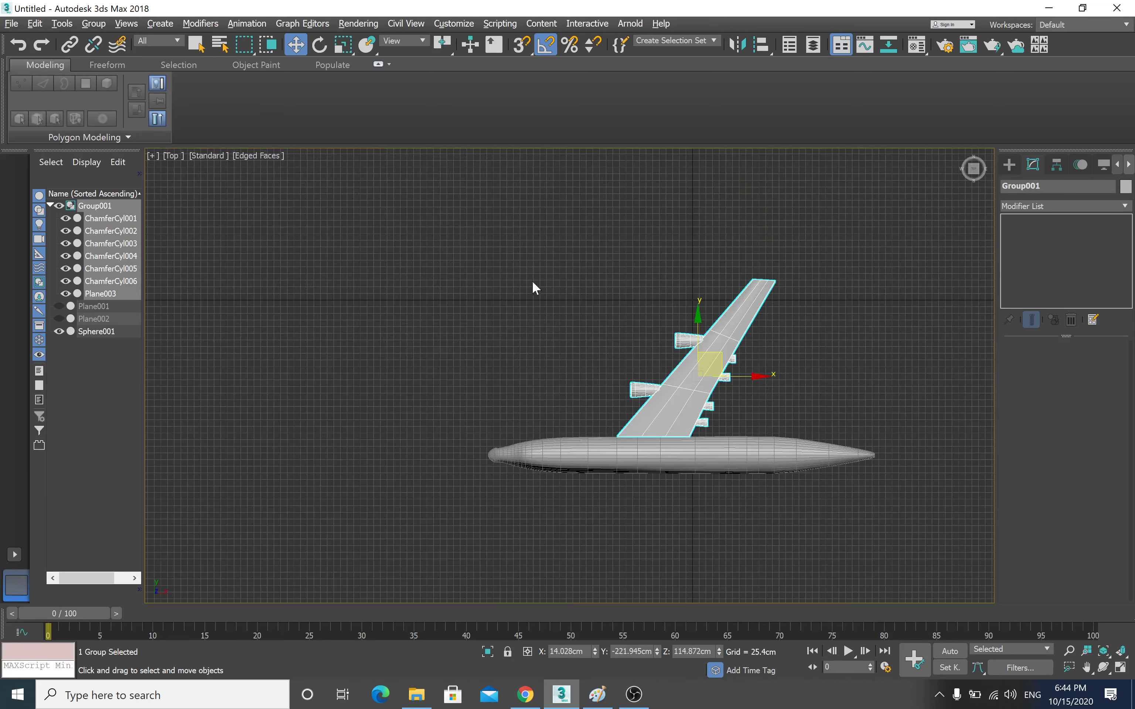
pyautogui.moveTo(536, 287); pyautogui.dragTo(417, 185, button='middle')
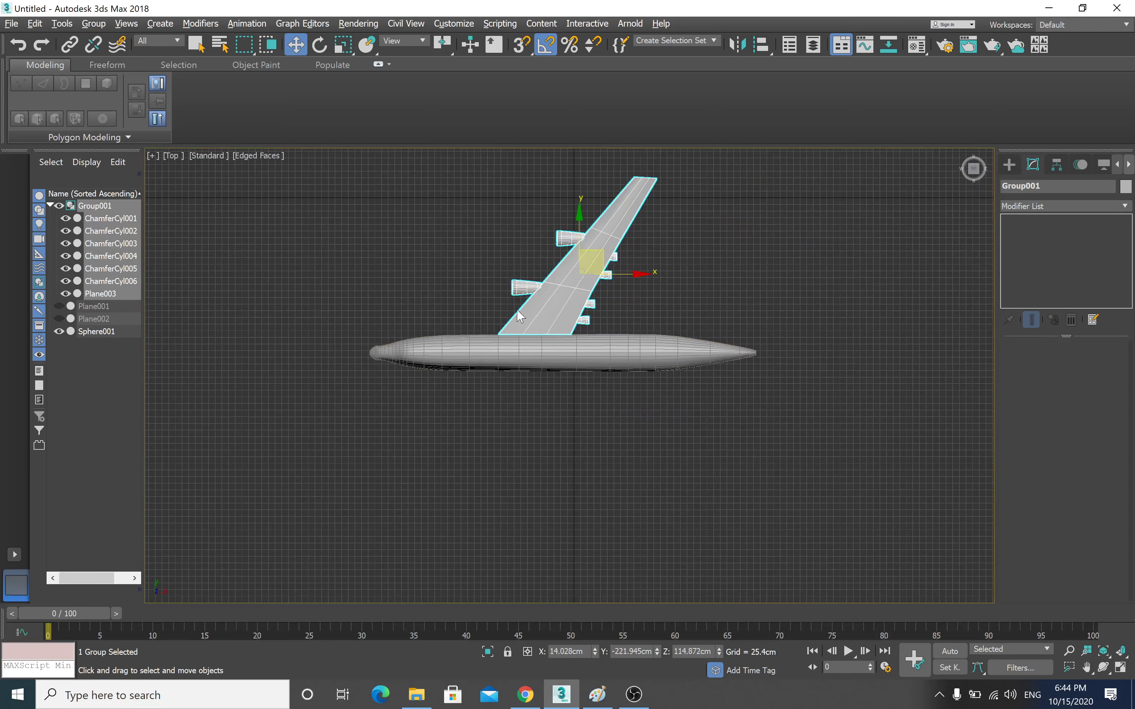
# - Turn on Affect Pivot Only for Group001 in the Hierarchy panel
pyautogui.click(754, 387)
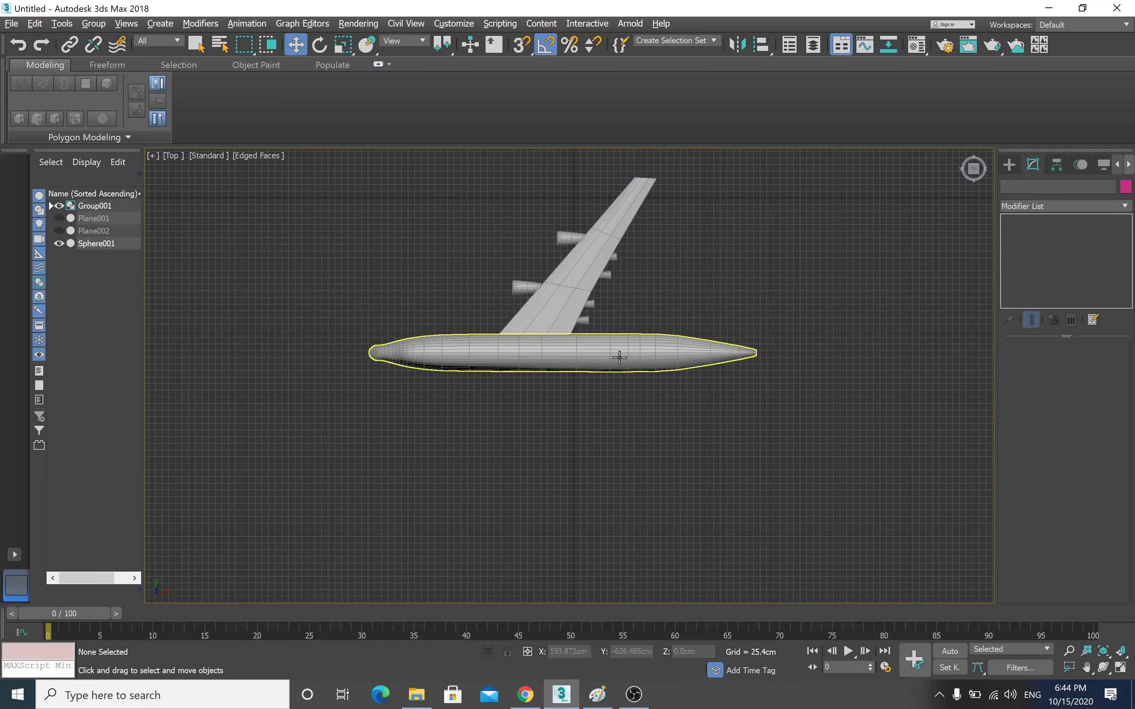
pyautogui.click(600, 234)
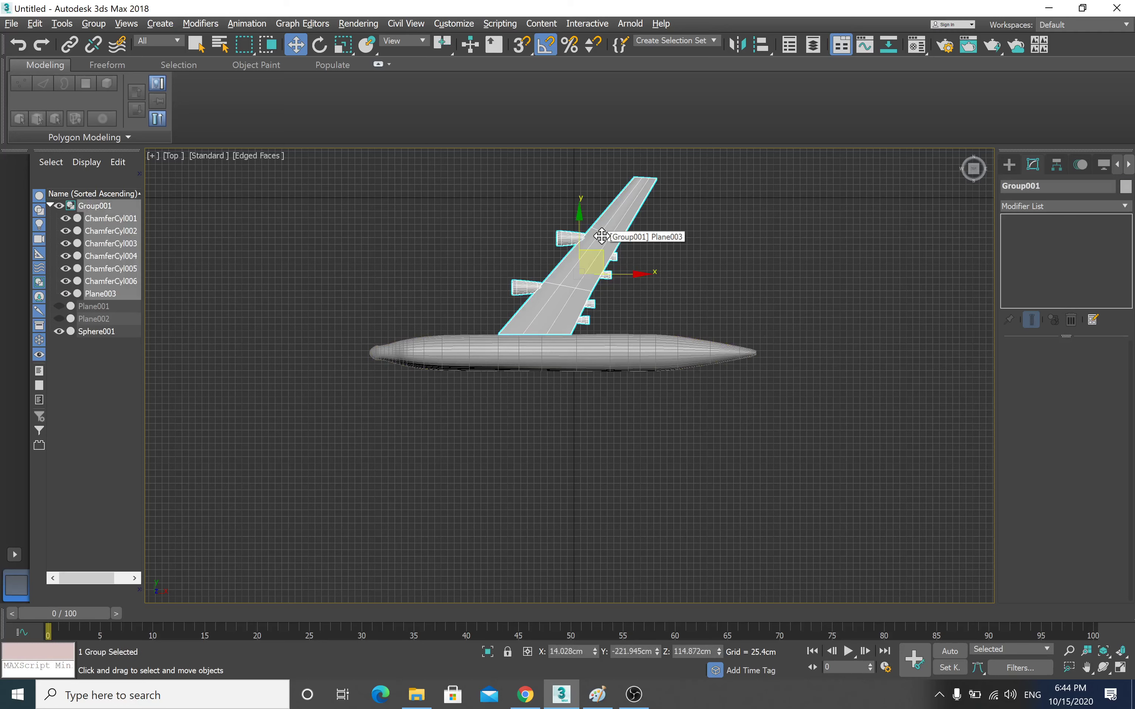
pyautogui.click(1057, 164)
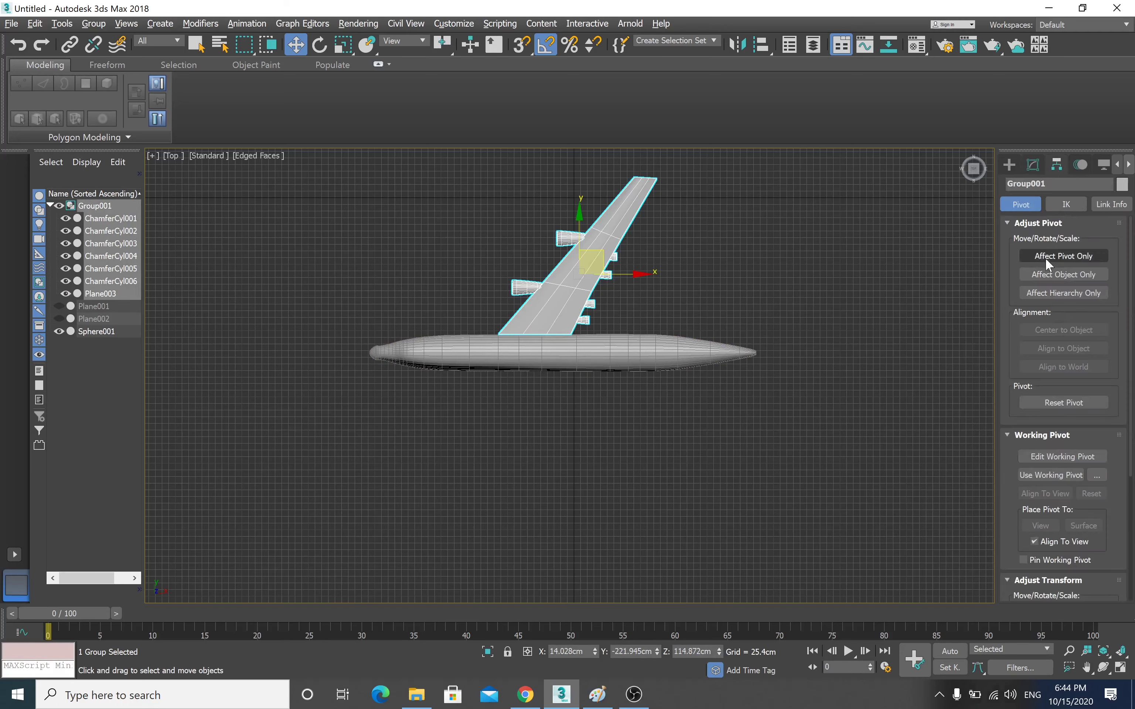
pyautogui.click(1053, 254)
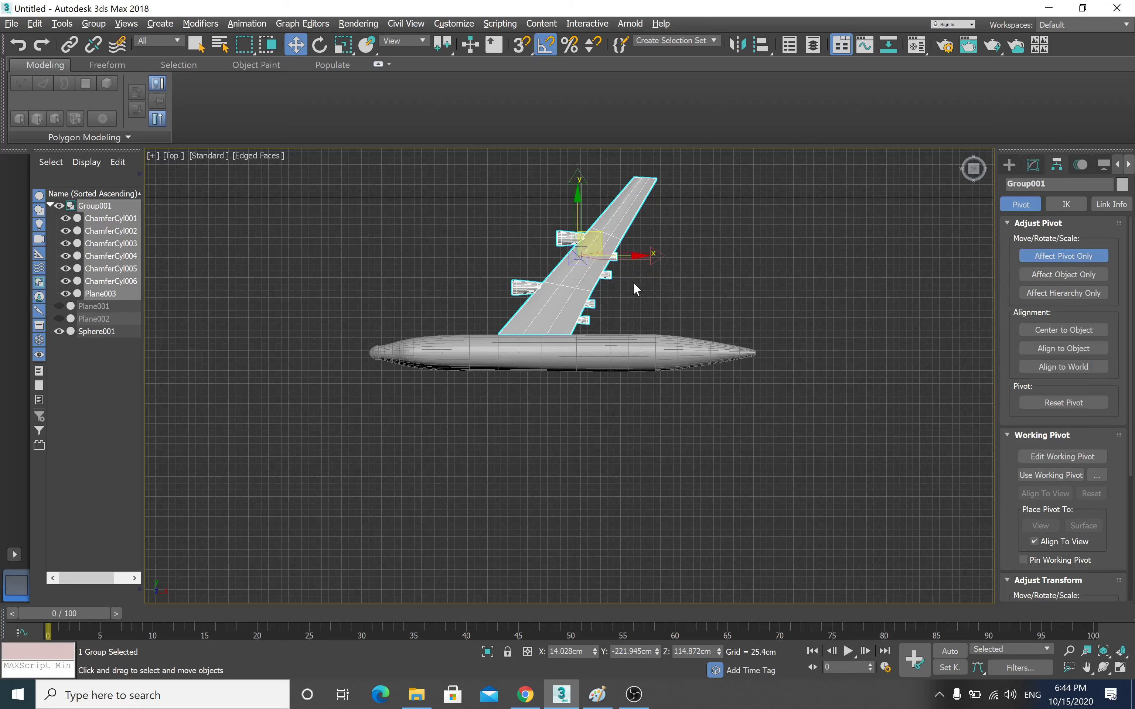
pyautogui.scroll(3, 633, 282)
pyautogui.moveTo(633, 281); pyautogui.dragTo(566, 294, button='middle')
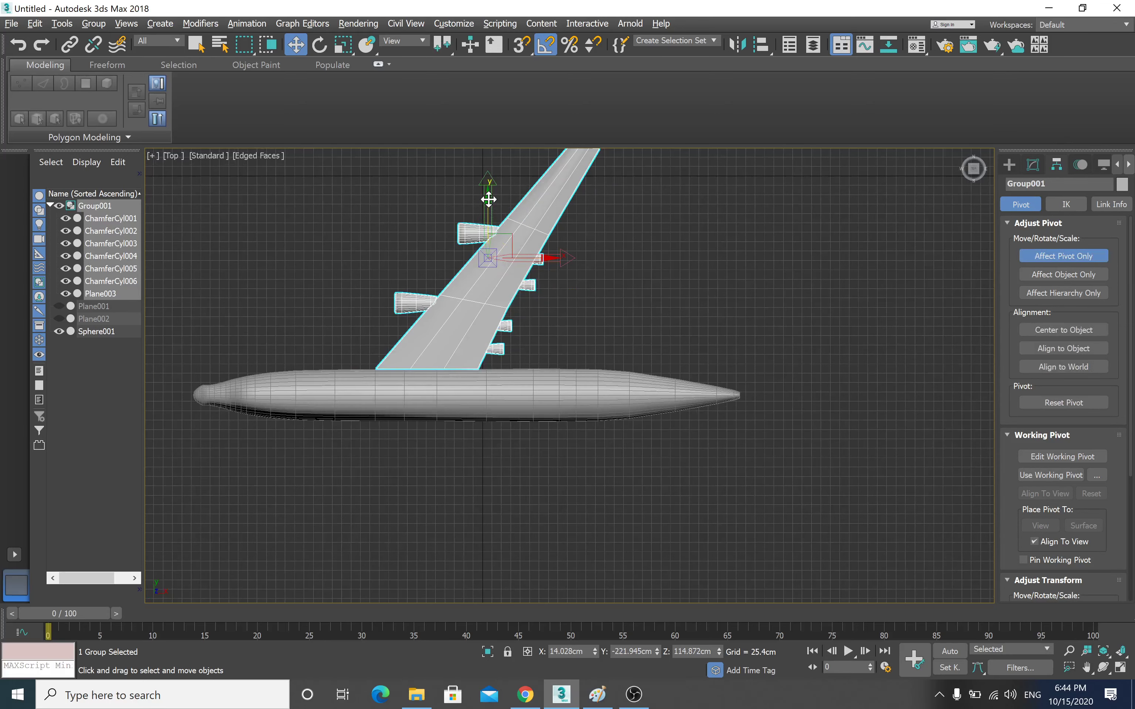
# - Move Group001's pivot onto the fuselage centreline, then turn Affect Pivot Only off
pyautogui.moveTo(488, 196); pyautogui.dragTo(482, 332)
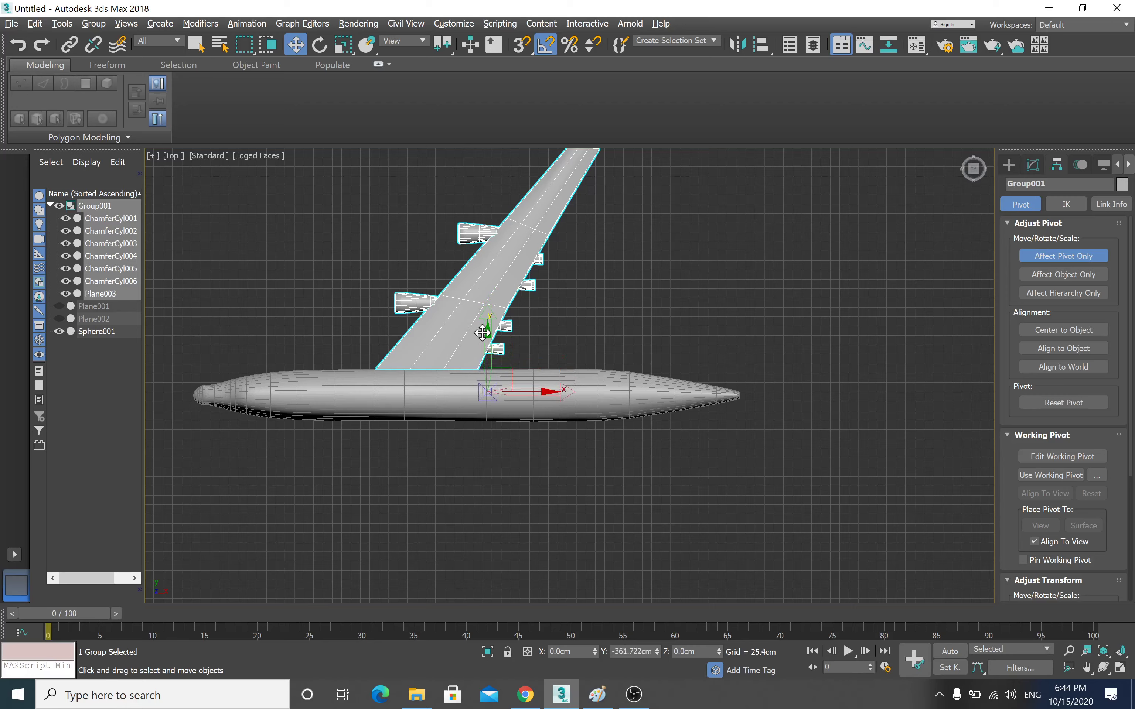
pyautogui.scroll(2, 482, 333)
pyautogui.scroll(3, 464, 342)
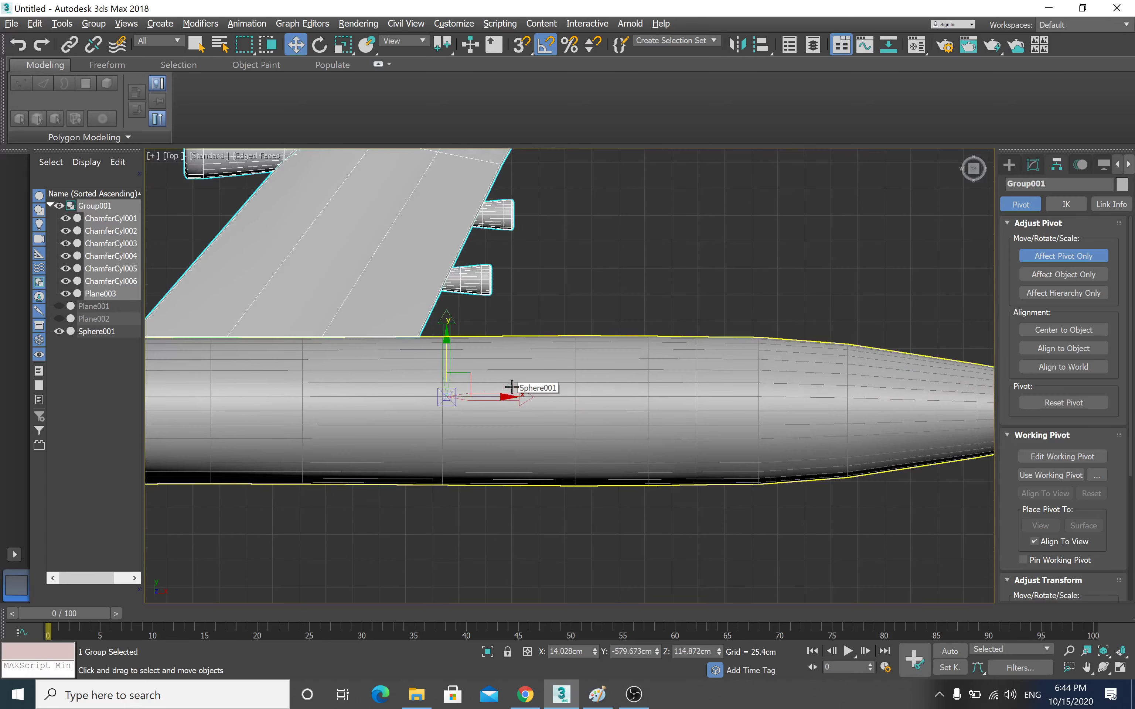
pyautogui.moveTo(442, 354); pyautogui.dragTo(444, 353)
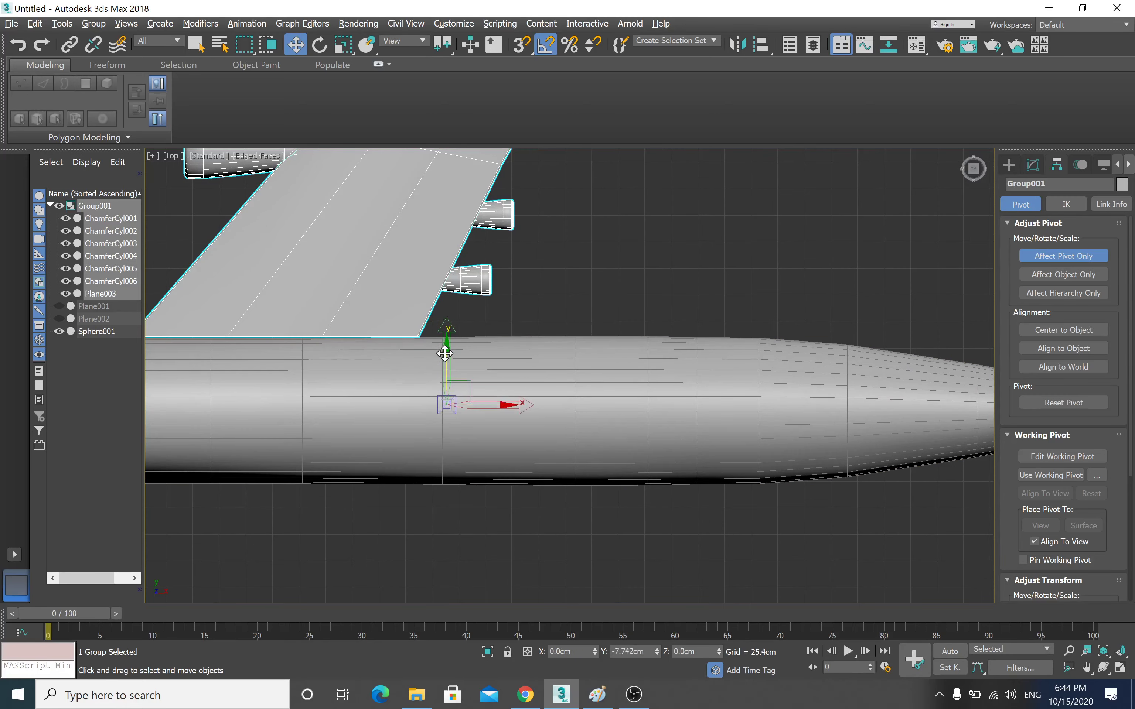
pyautogui.scroll(-2, 735, 339)
pyautogui.scroll(-2, 738, 361)
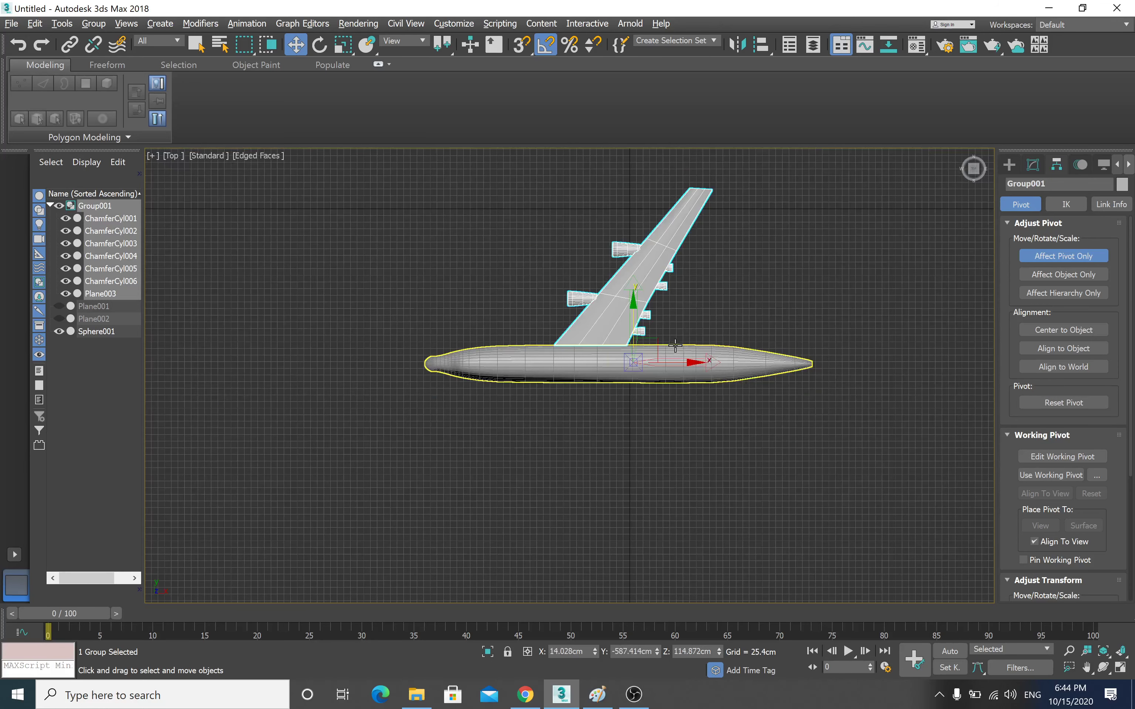
pyautogui.click(1048, 248)
pyautogui.click(1049, 256)
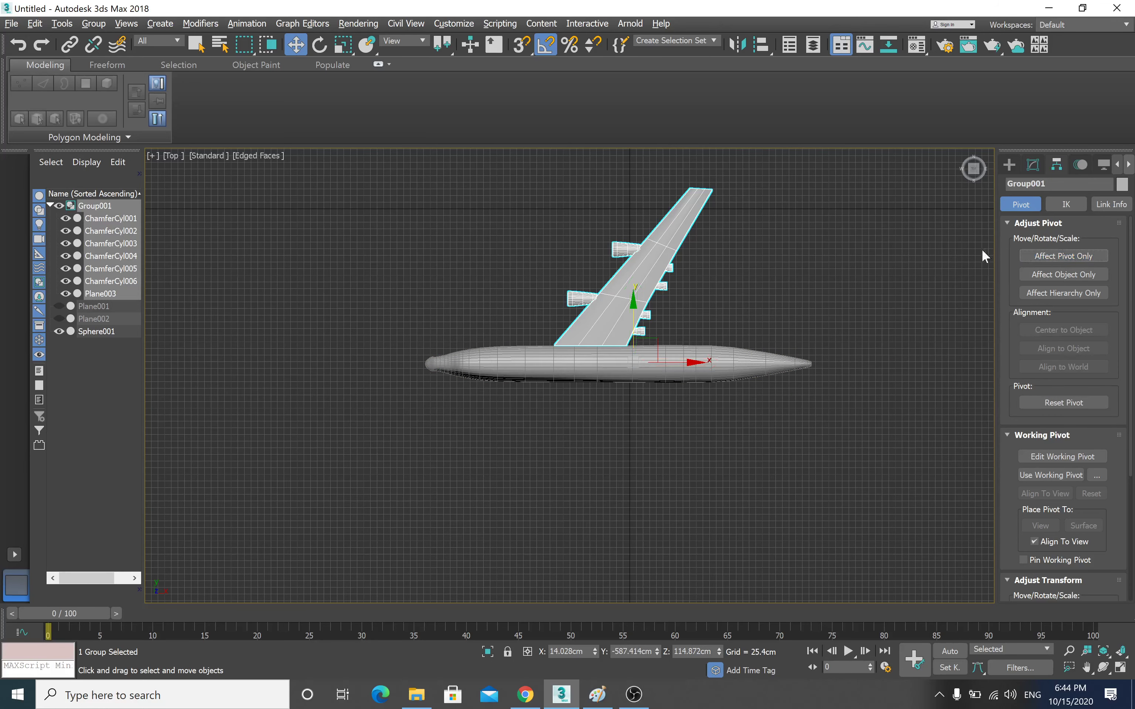
# - Mirror the wing group on the Y axis as a Copy, creating Group002
pyautogui.click(810, 274)
pyautogui.click(674, 230)
pyautogui.click(735, 40)
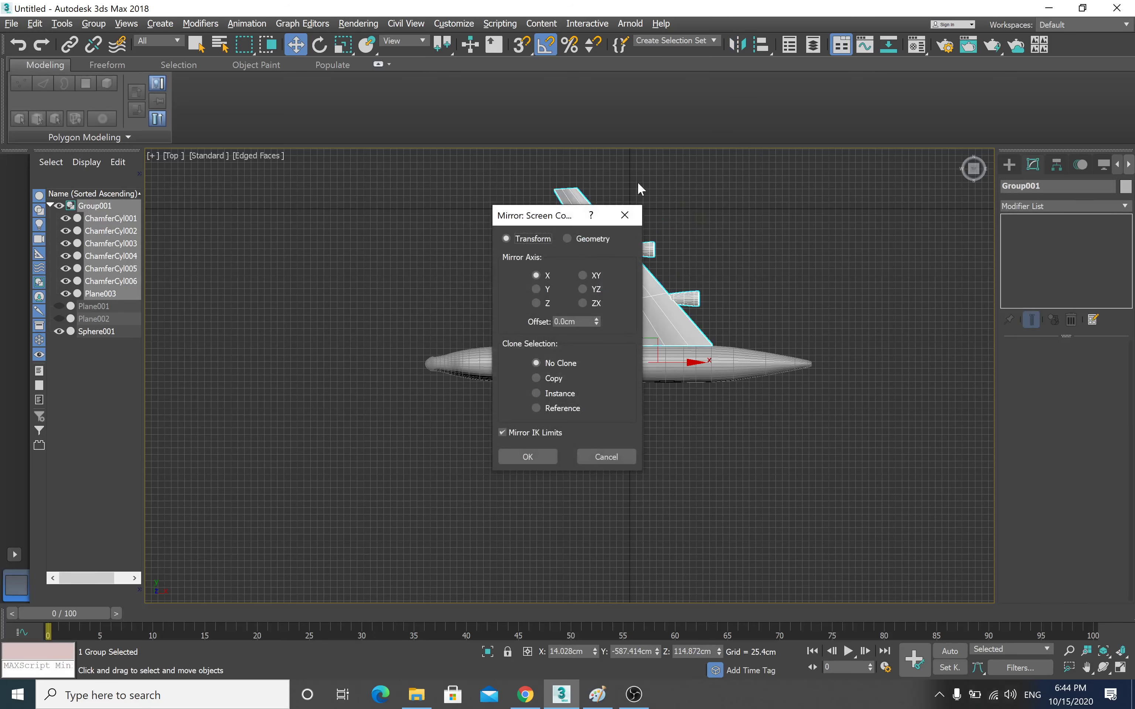
pyautogui.moveTo(544, 217); pyautogui.dragTo(809, 206)
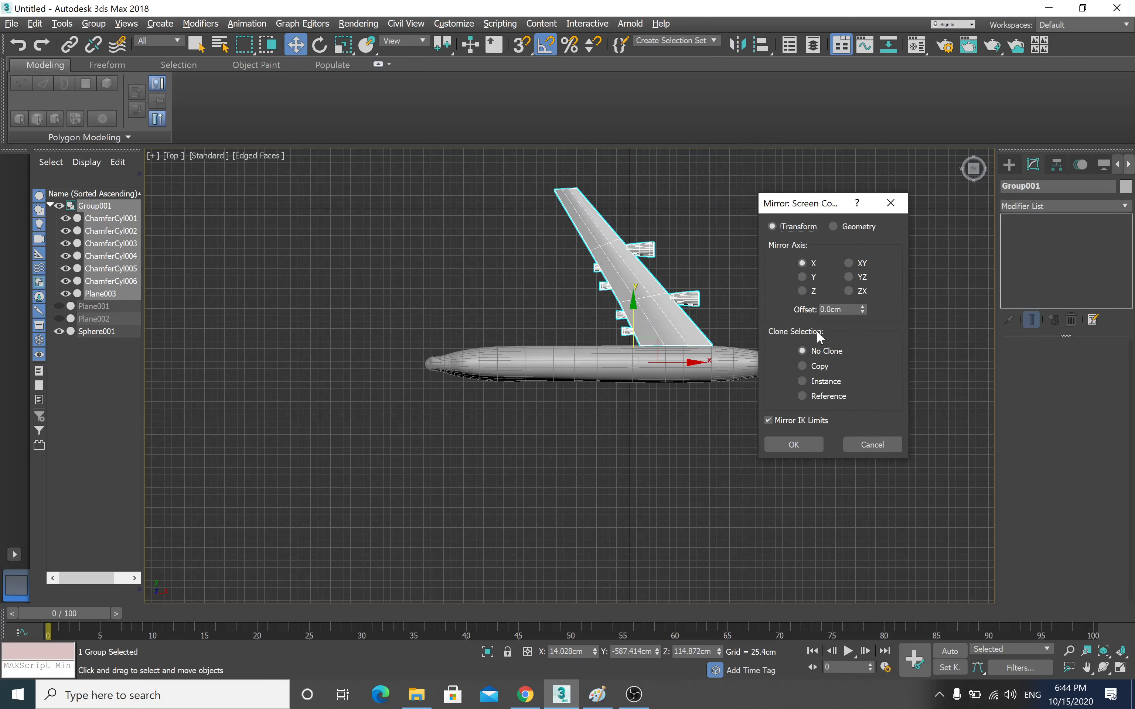
pyautogui.click(802, 366)
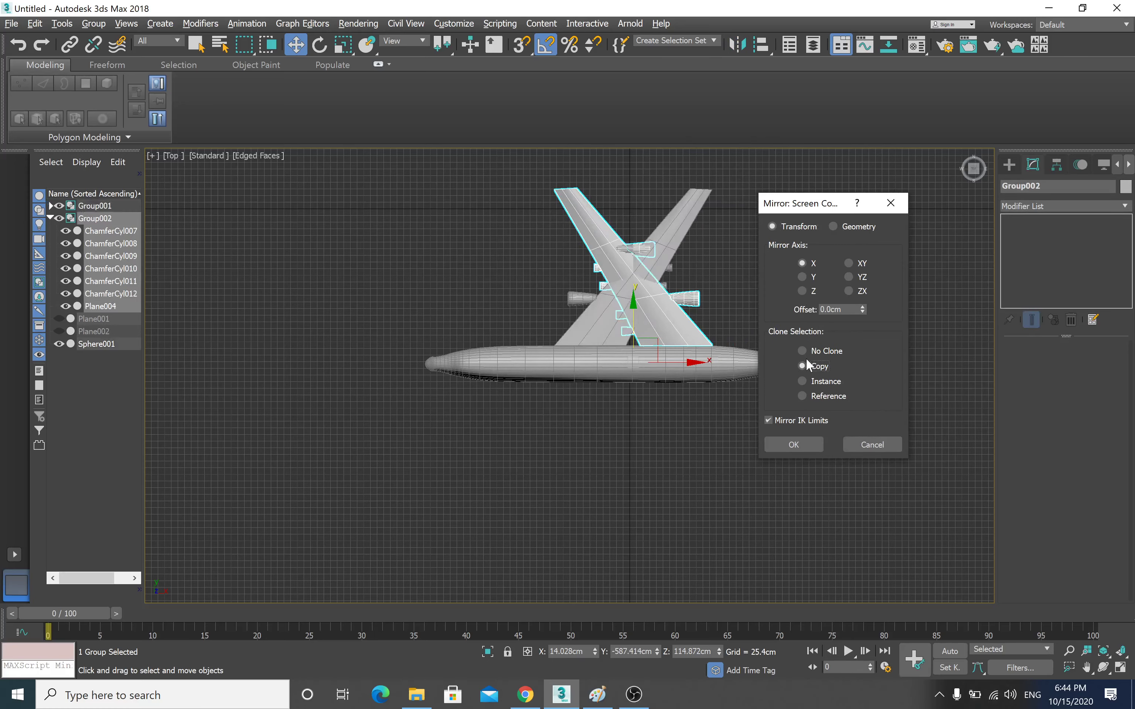
pyautogui.click(802, 278)
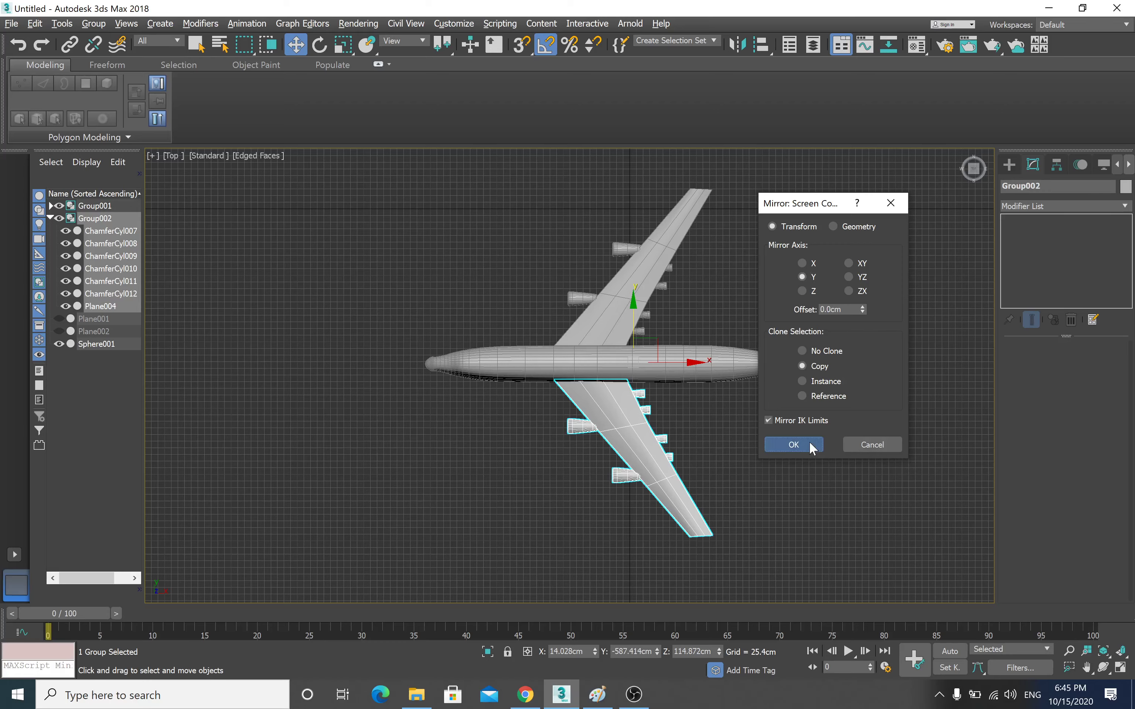
pyautogui.click(794, 444)
# - Orbit and zoom around the two-winged airplane in the Perspective view
pyautogui.click(741, 443)
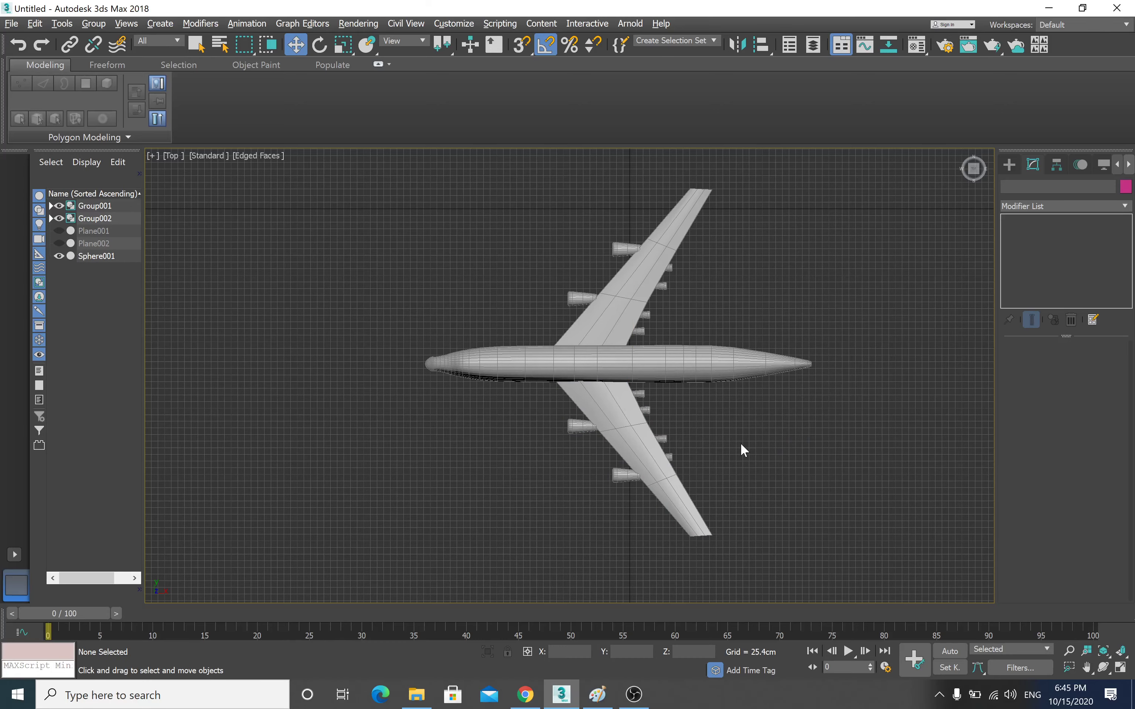
pyautogui.hotkey('alt', 'w')
pyautogui.hotkey('alt', 'w')
pyautogui.moveTo(704, 438)
pyautogui.keyDown('alt'); pyautogui.mouseDown(button='middle')
pyautogui.moveTo(723, 426)
pyautogui.moveTo(633, 324)
pyautogui.moveTo(753, 361)
pyautogui.moveTo(676, 390)
pyautogui.moveTo(760, 361)
pyautogui.moveTo(699, 385)
pyautogui.mouseUp(button='middle'); pyautogui.keyUp('alt')
pyautogui.scroll(-3, 633, 324)
pyautogui.scroll(3, 725, 373)
pyautogui.scroll(-2, 726, 374)
pyautogui.scroll(4, 728, 374)
pyautogui.scroll(-4, 697, 386)
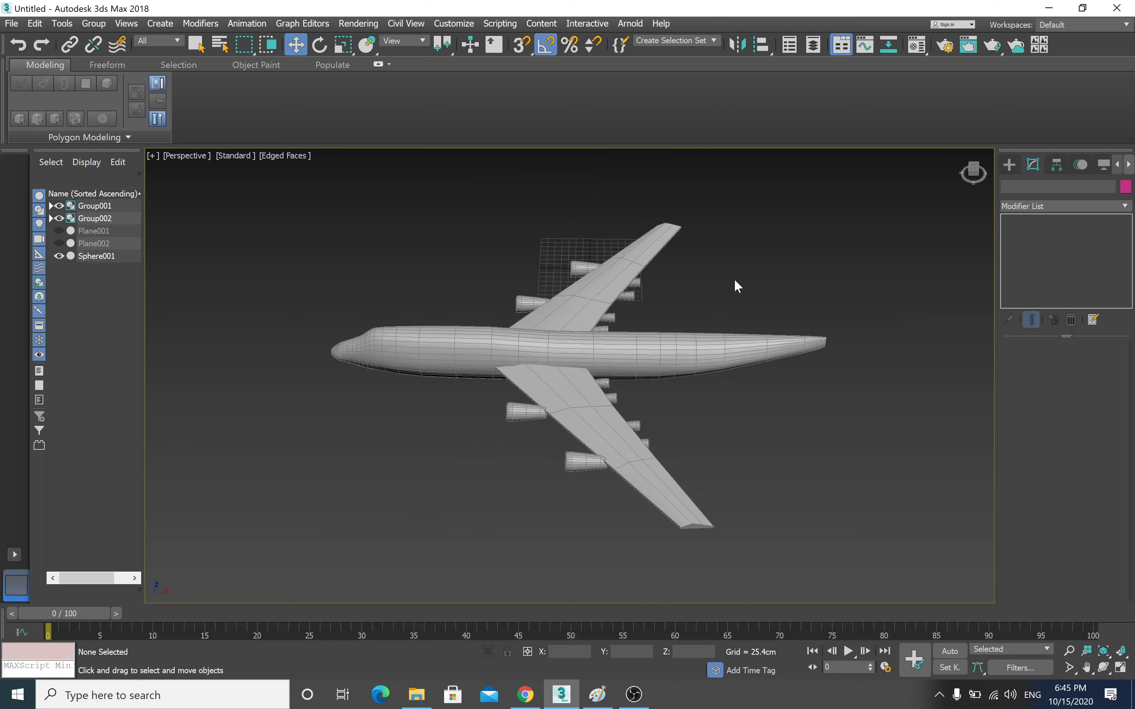
# - Unhide the blueprint planes and view the airplane against the side blueprint
pyautogui.rightClick(745, 266)
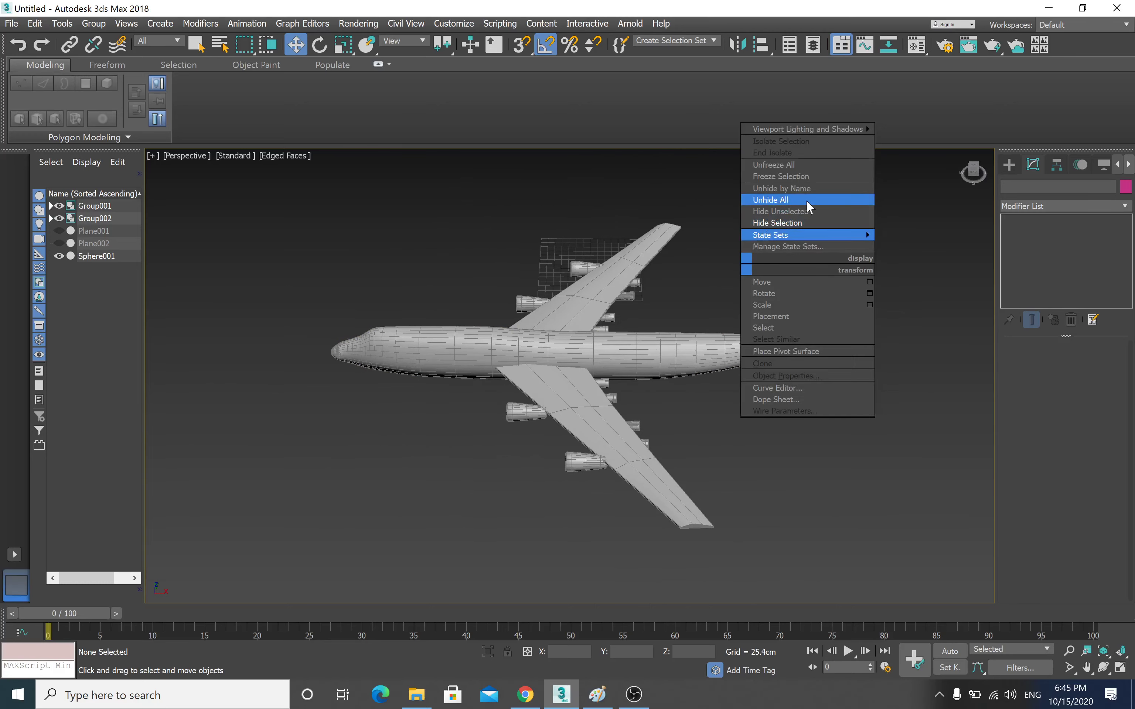
pyautogui.click(787, 199)
pyautogui.scroll(-2, 748, 404)
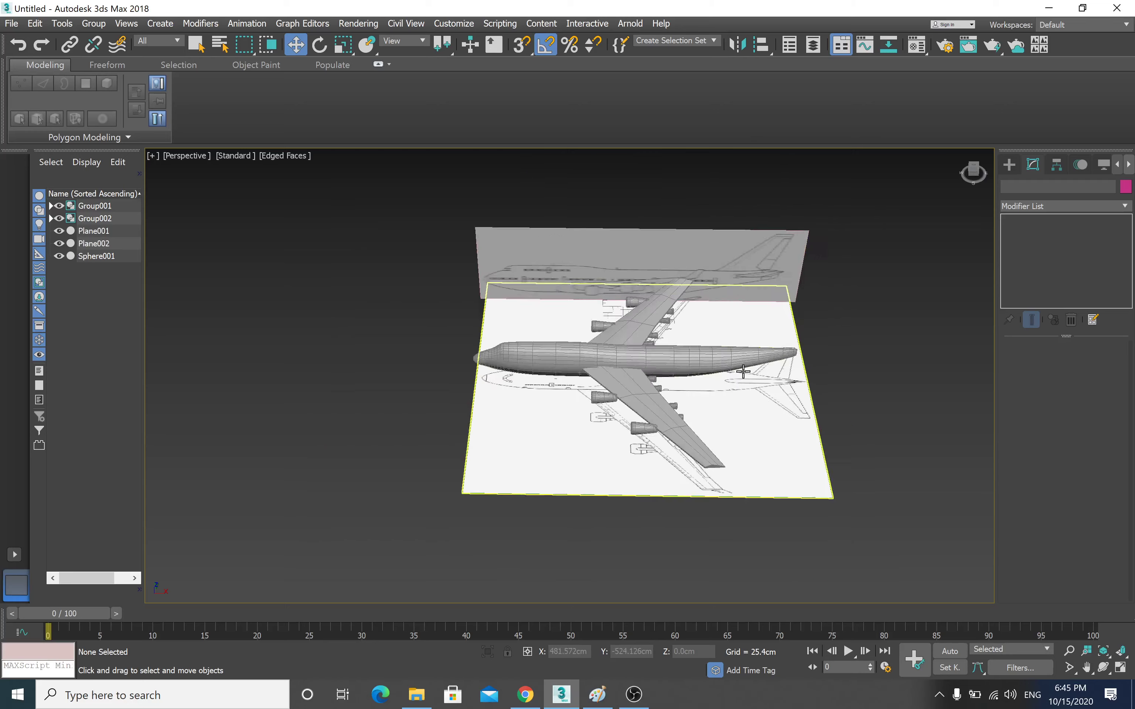
pyautogui.scroll(-2, 747, 404)
pyautogui.scroll(1, 748, 405)
pyautogui.scroll(2, 747, 404)
pyautogui.scroll(2, 746, 406)
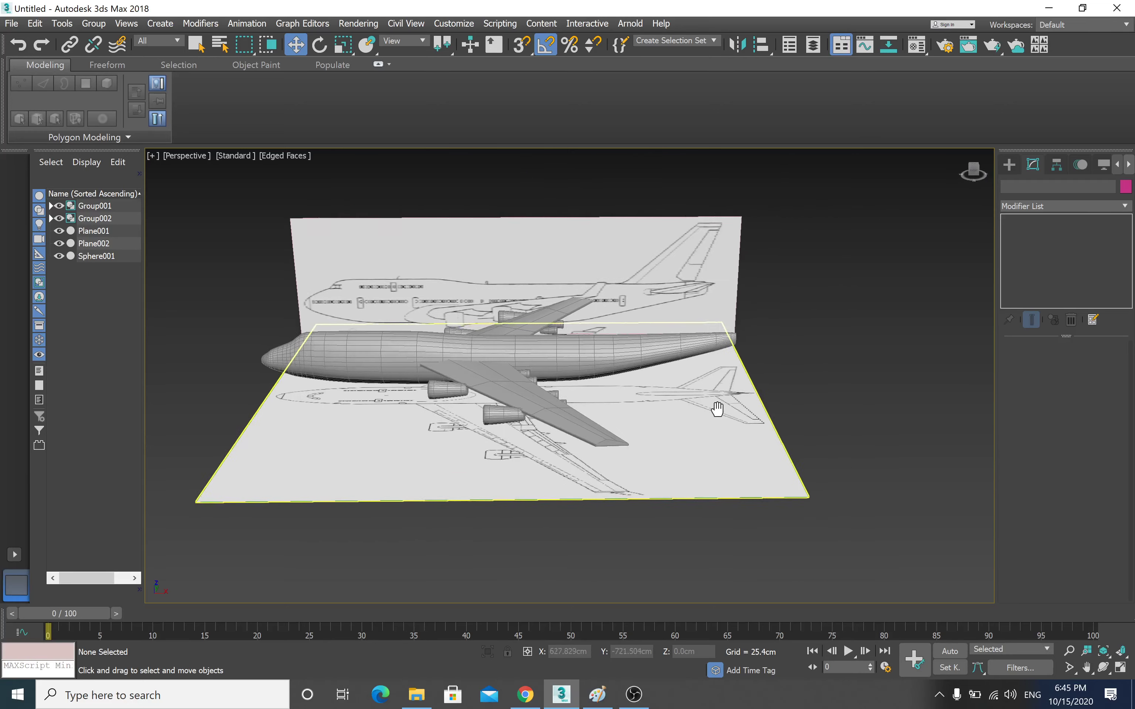
pyautogui.scroll(3, 744, 410)
pyautogui.keyDown('alt'); pyautogui.moveTo(744, 410); pyautogui.dragTo(702, 402, button='middle'); pyautogui.keyUp('alt')
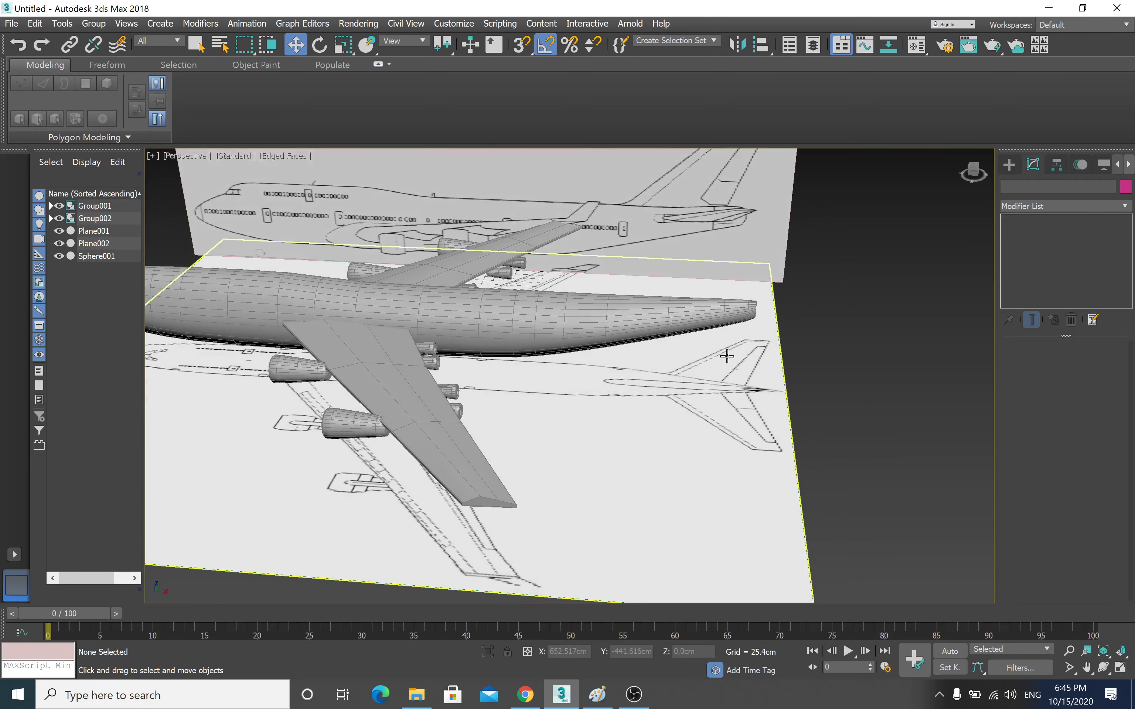
pyautogui.keyDown('alt'); pyautogui.moveTo(726, 356); pyautogui.dragTo(713, 287, button='middle'); pyautogui.keyUp('alt')
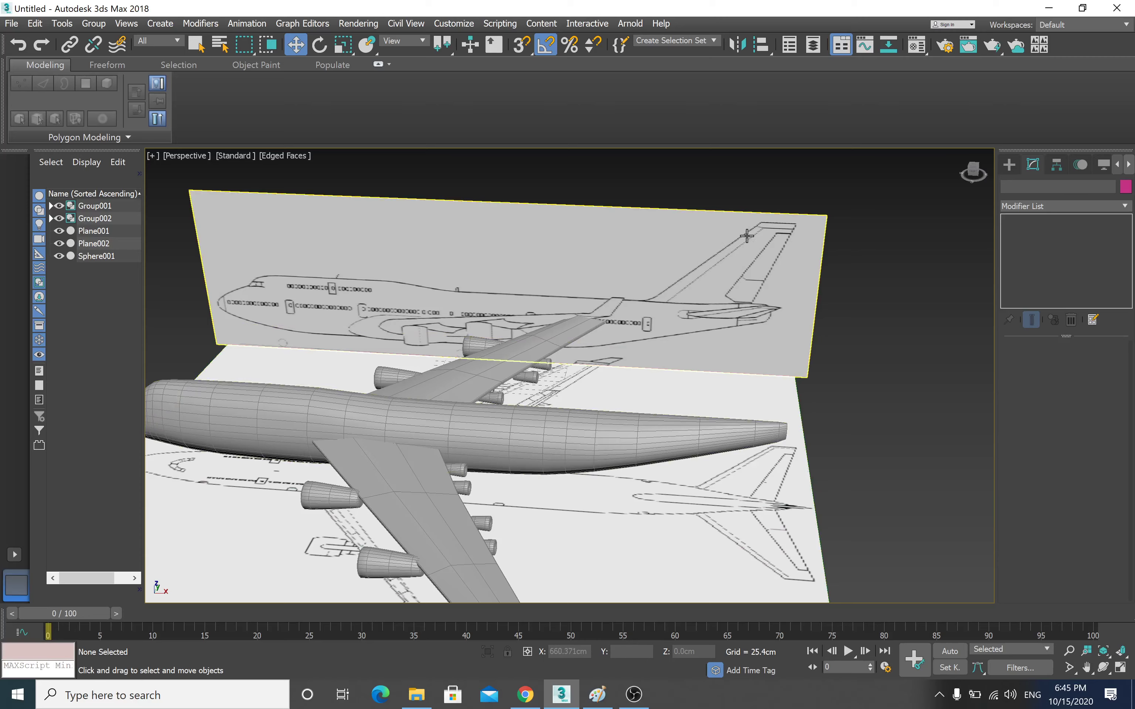
pyautogui.hotkey('alt', 'w')
pyautogui.hotkey('alt', 'w')
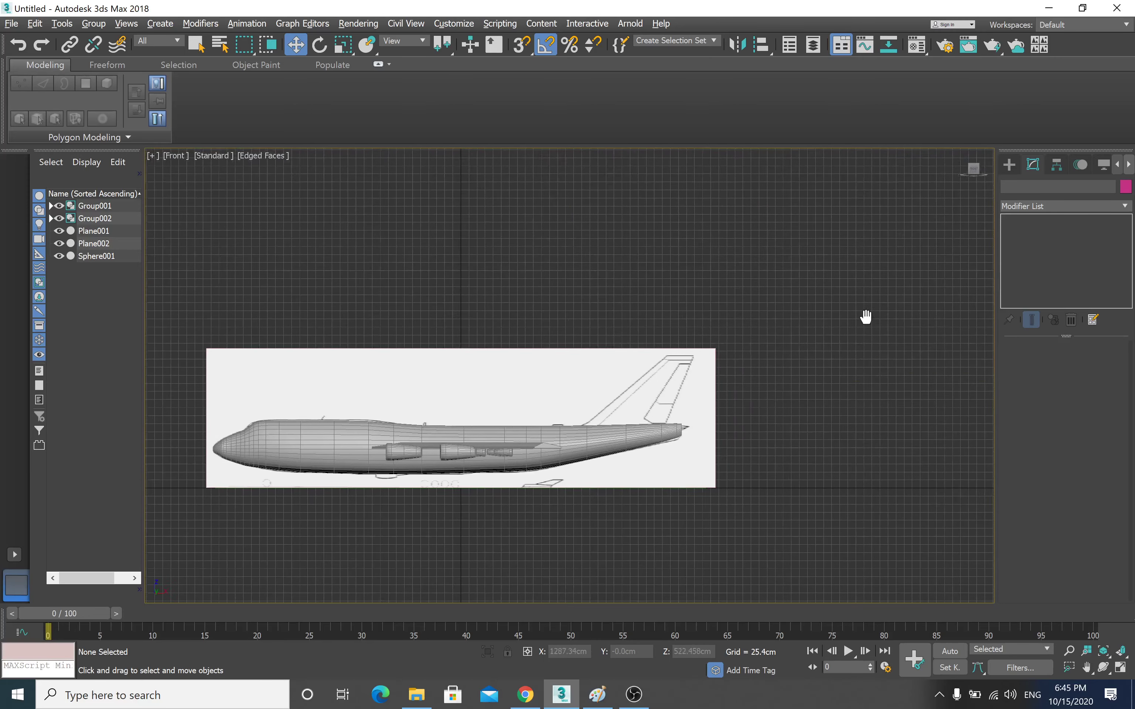
# - Draw a see-through Standard Primitives plane covering the tail-fin blueprint in the Front view
pyautogui.click(1012, 160)
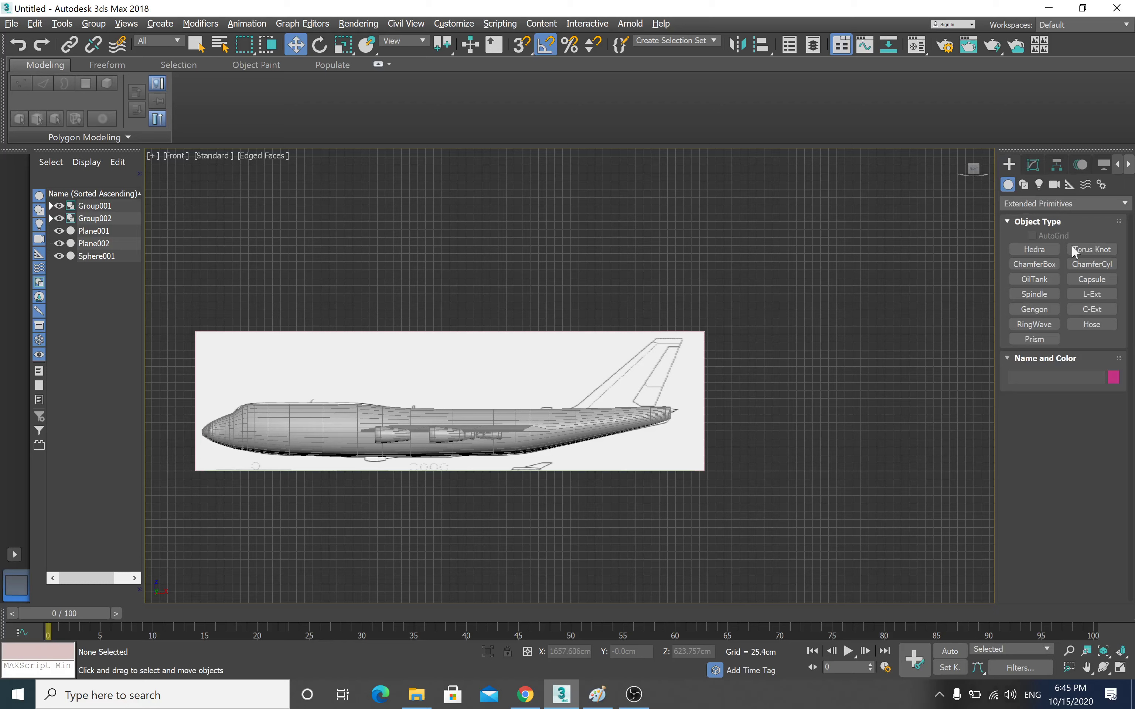
pyautogui.click(1026, 204)
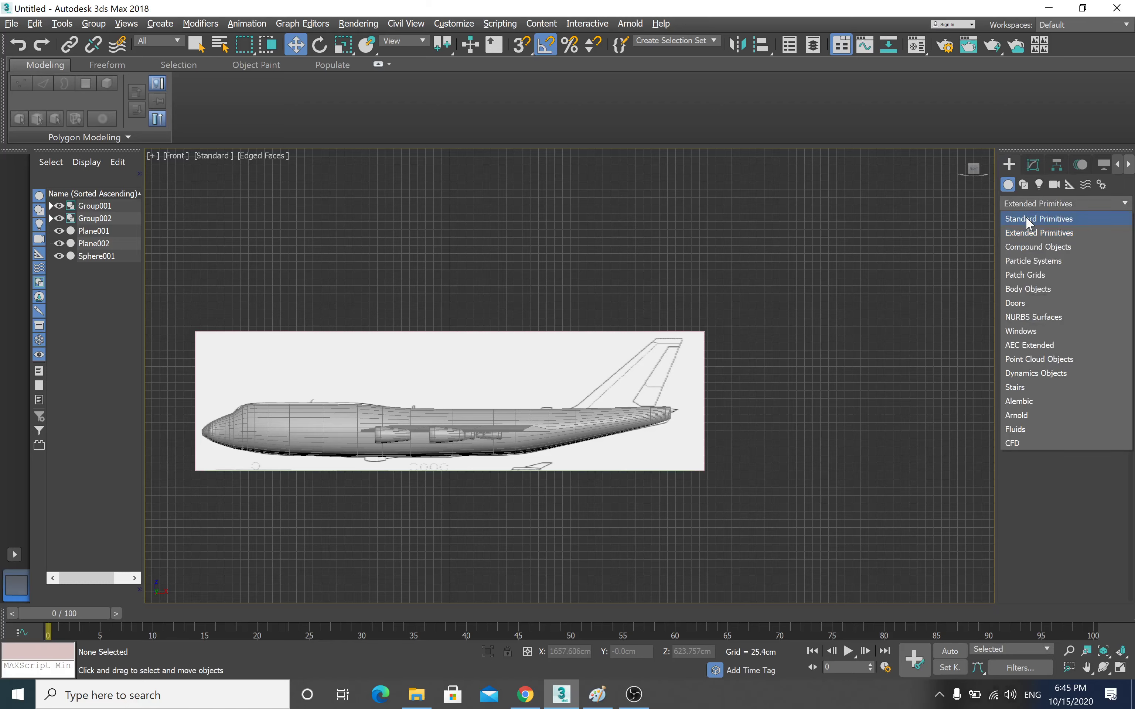
pyautogui.click(1097, 309)
pyautogui.scroll(1, 671, 372)
pyautogui.scroll(1, 671, 372)
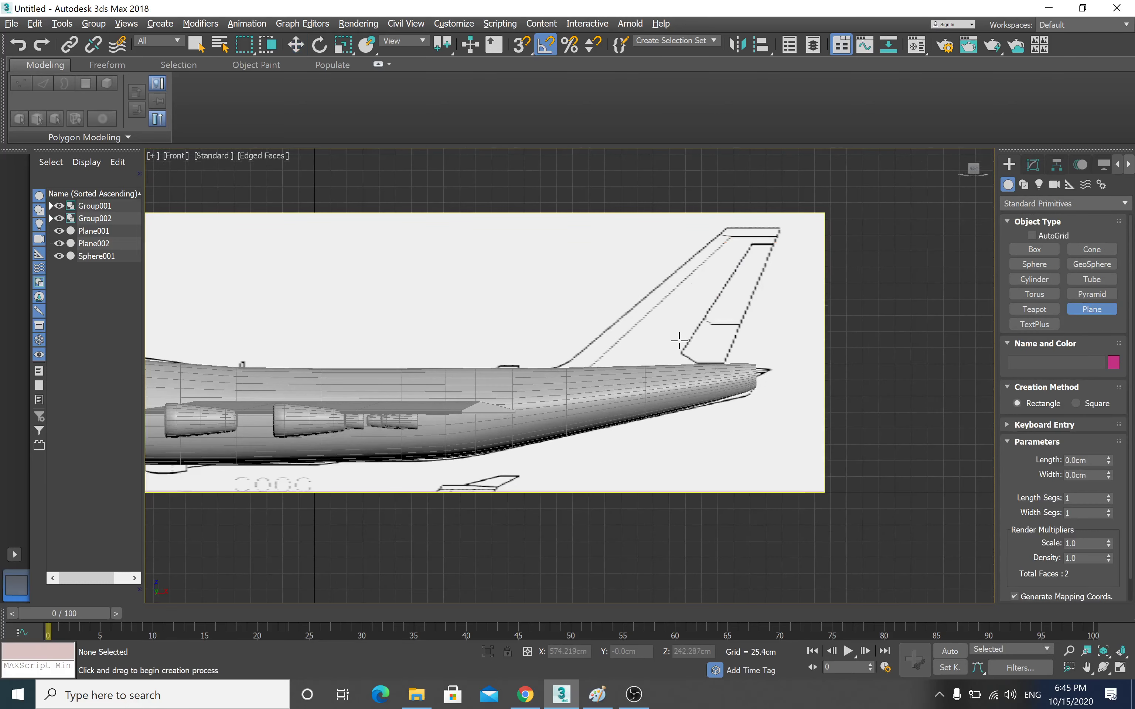
pyautogui.scroll(1, 678, 336)
pyautogui.scroll(1, 717, 329)
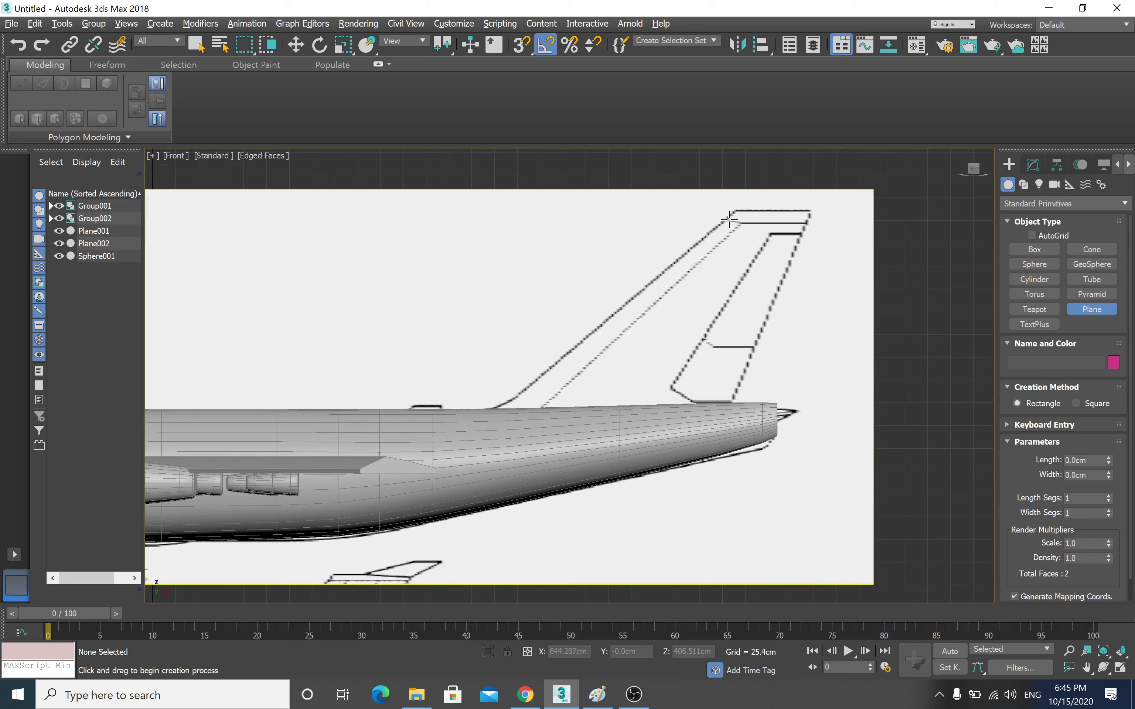
pyautogui.moveTo(809, 212); pyautogui.dragTo(677, 401)
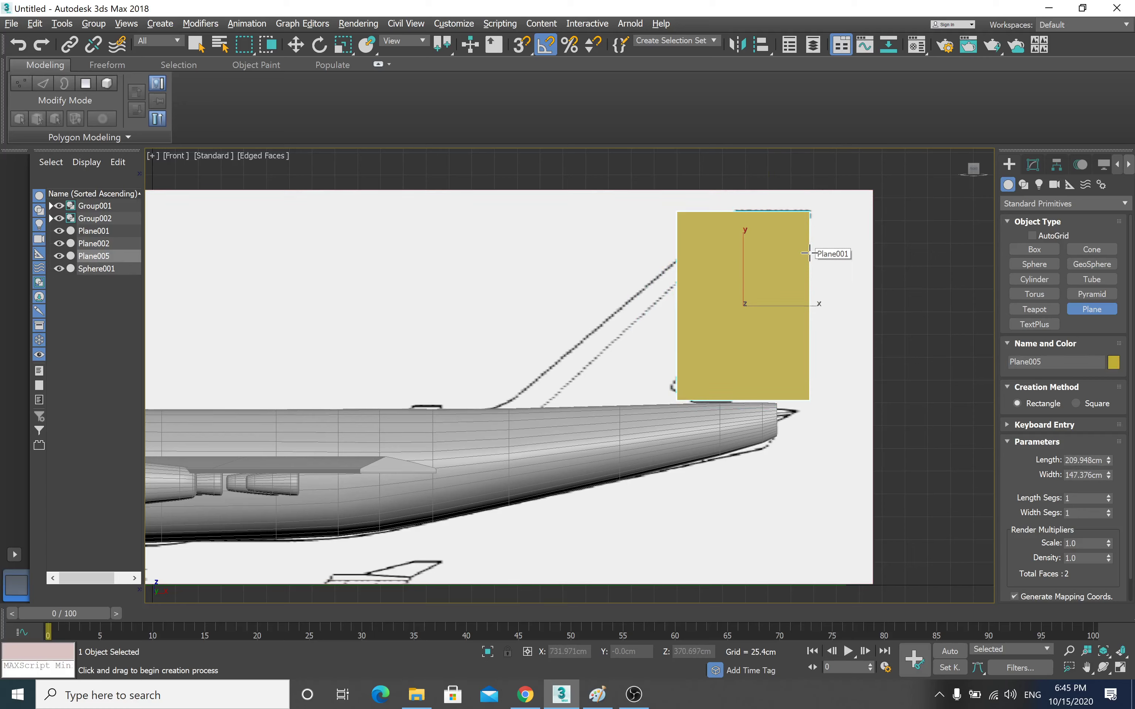
pyautogui.hotkey('alt', 'x')
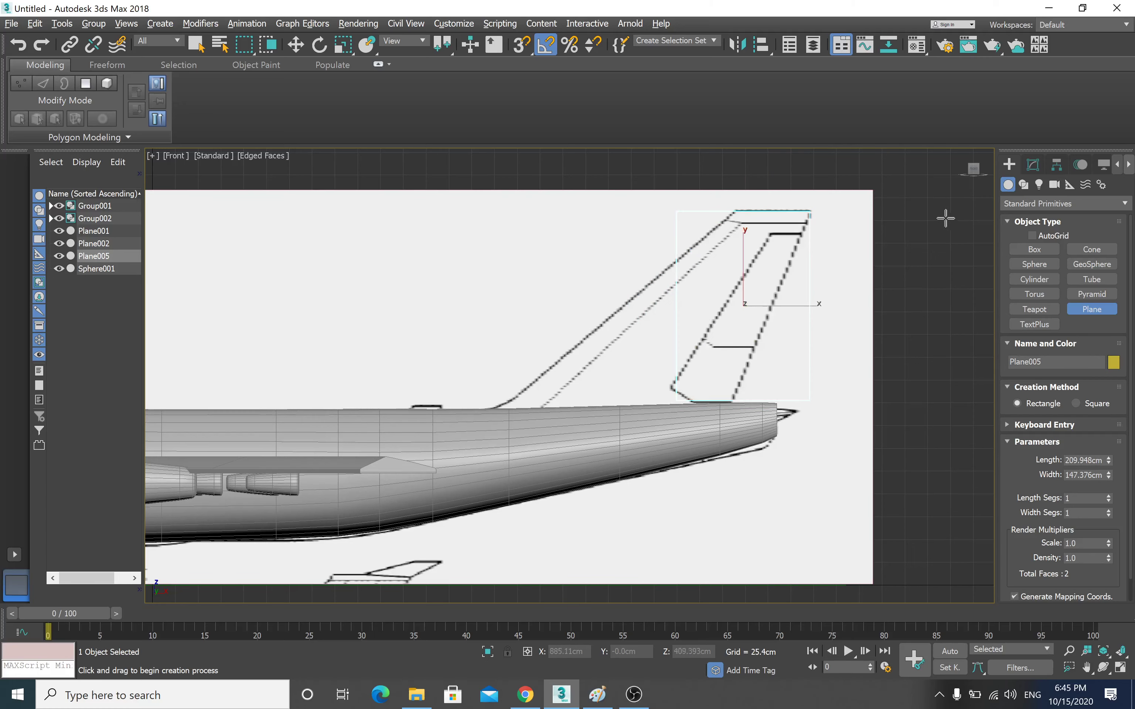
# - Shift the tail plane slightly sideways along Y to -14.839cm
pyautogui.click(296, 44)
pyautogui.hotkey('alt', 'w')
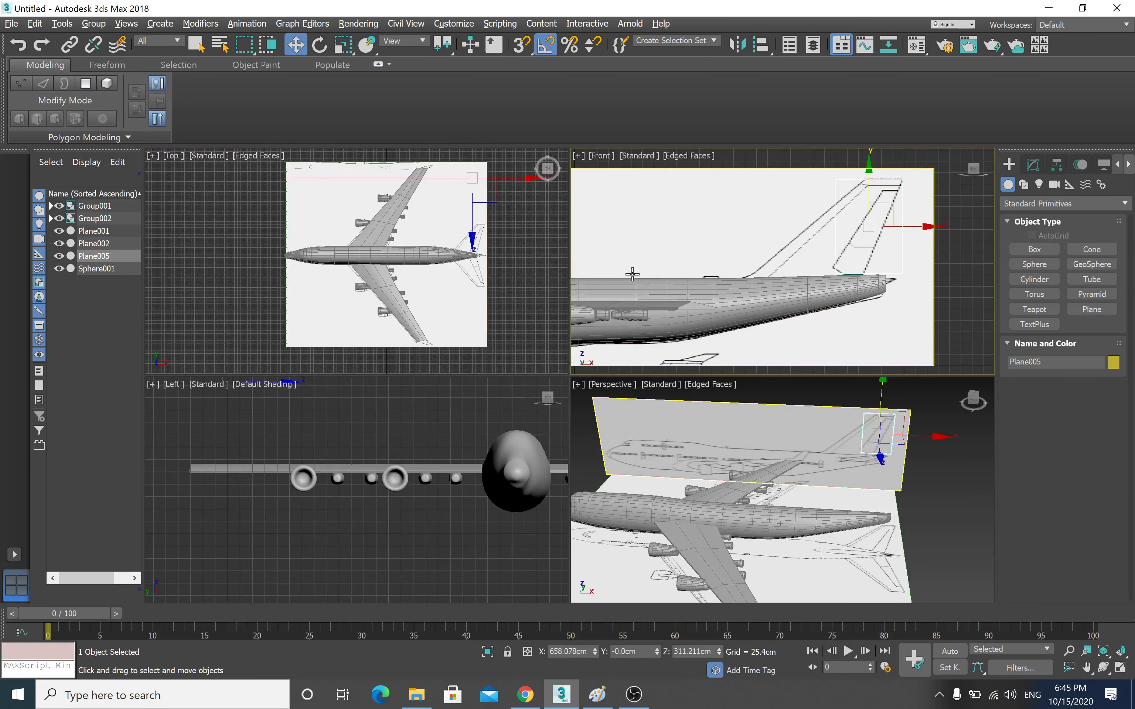
pyautogui.click(682, 435)
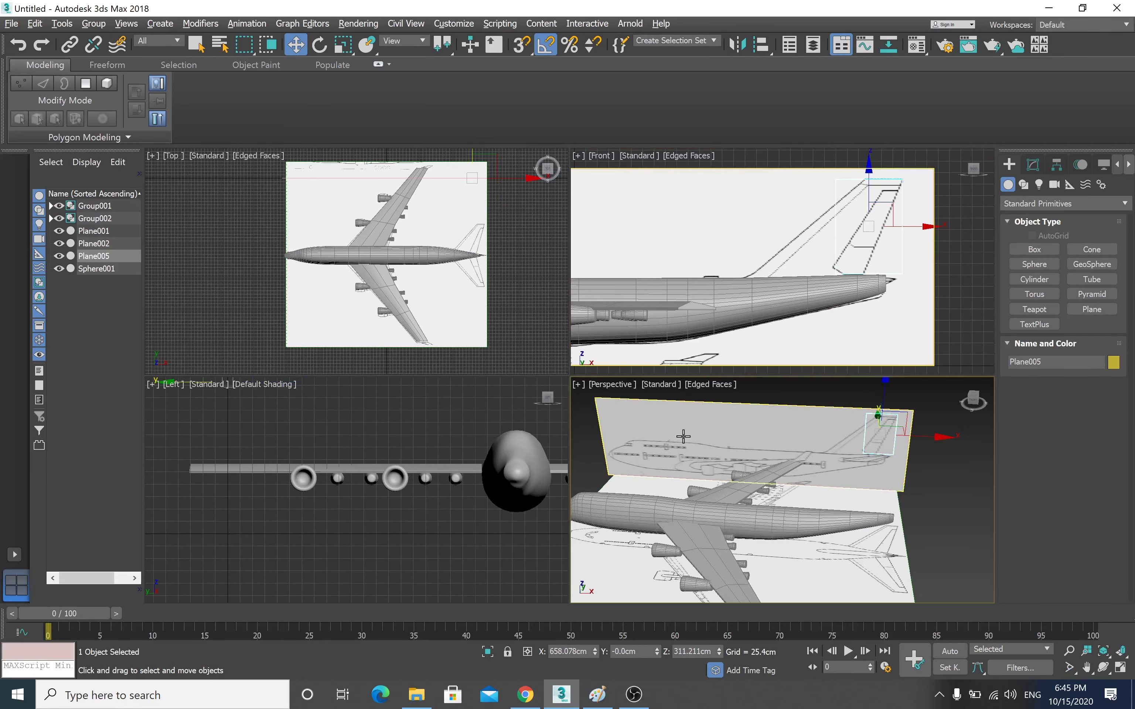
pyautogui.hotkey('alt', 'w')
pyautogui.moveTo(681, 422)
pyautogui.keyDown('alt'); pyautogui.mouseDown(button='middle')
pyautogui.moveTo(583, 380)
pyautogui.moveTo(588, 355)
pyautogui.moveTo(439, 294)
pyautogui.mouseUp(button='middle'); pyautogui.keyUp('alt')
pyautogui.moveTo(408, 247); pyautogui.dragTo(413, 248)
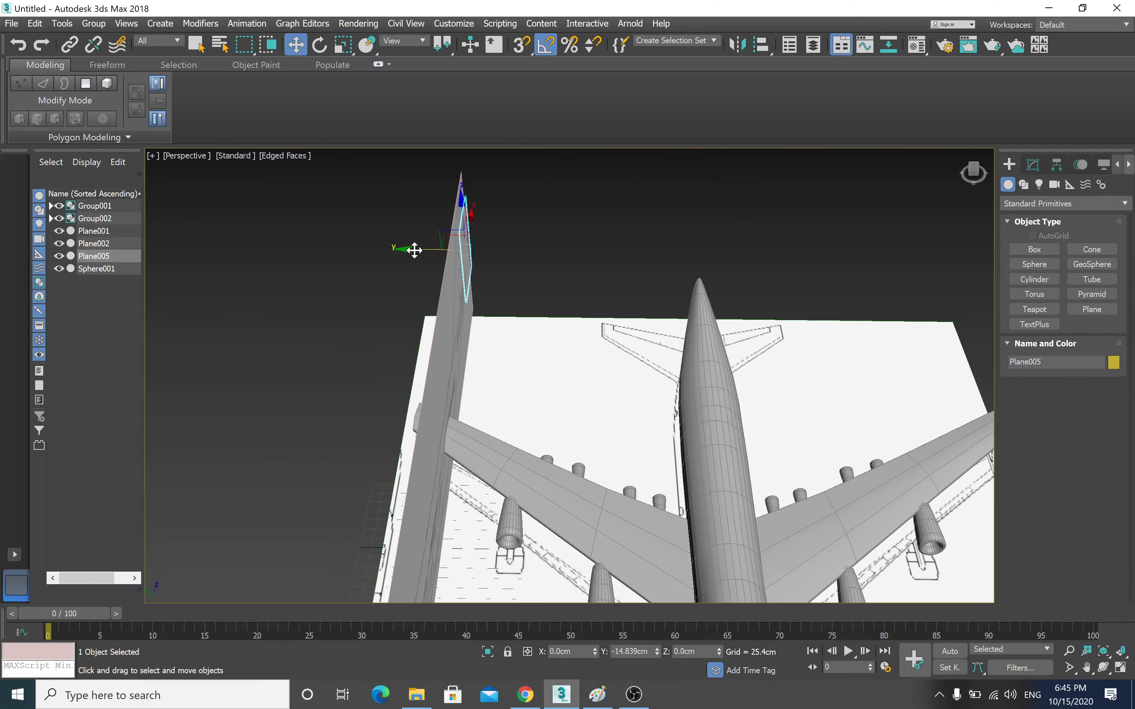
pyautogui.hotkey('alt', 'w')
pyautogui.rightClick(823, 276)
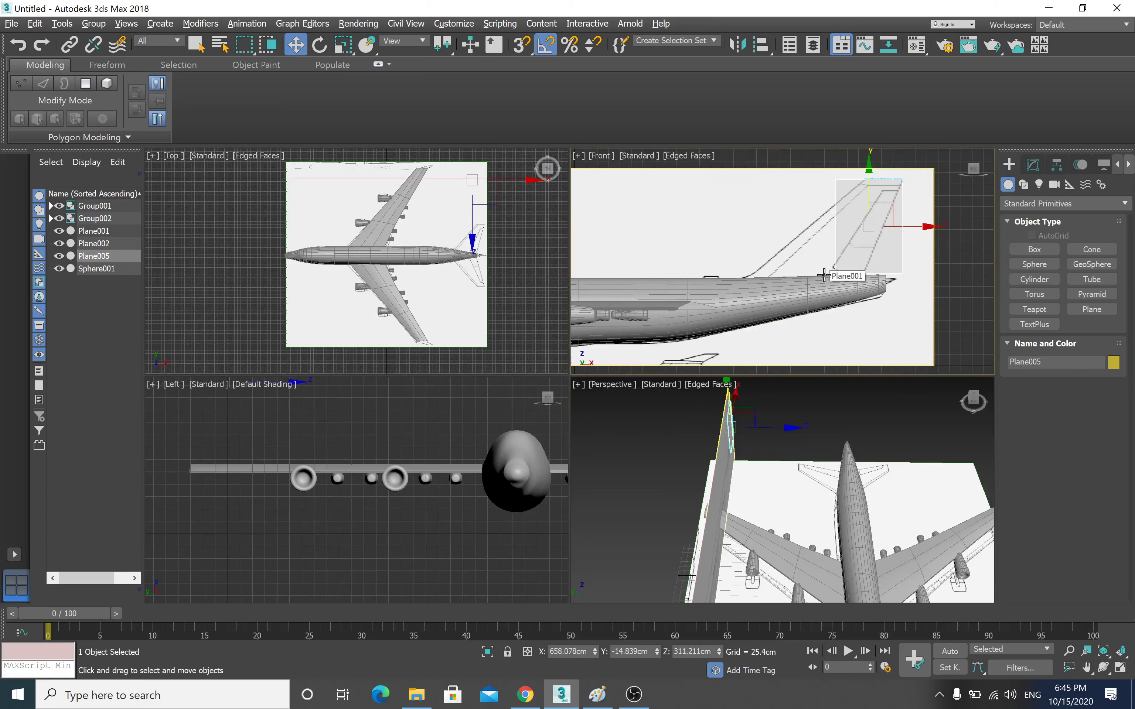
pyautogui.hotkey('alt', 'w')
pyautogui.moveTo(753, 305); pyautogui.dragTo(686, 311, button='middle')
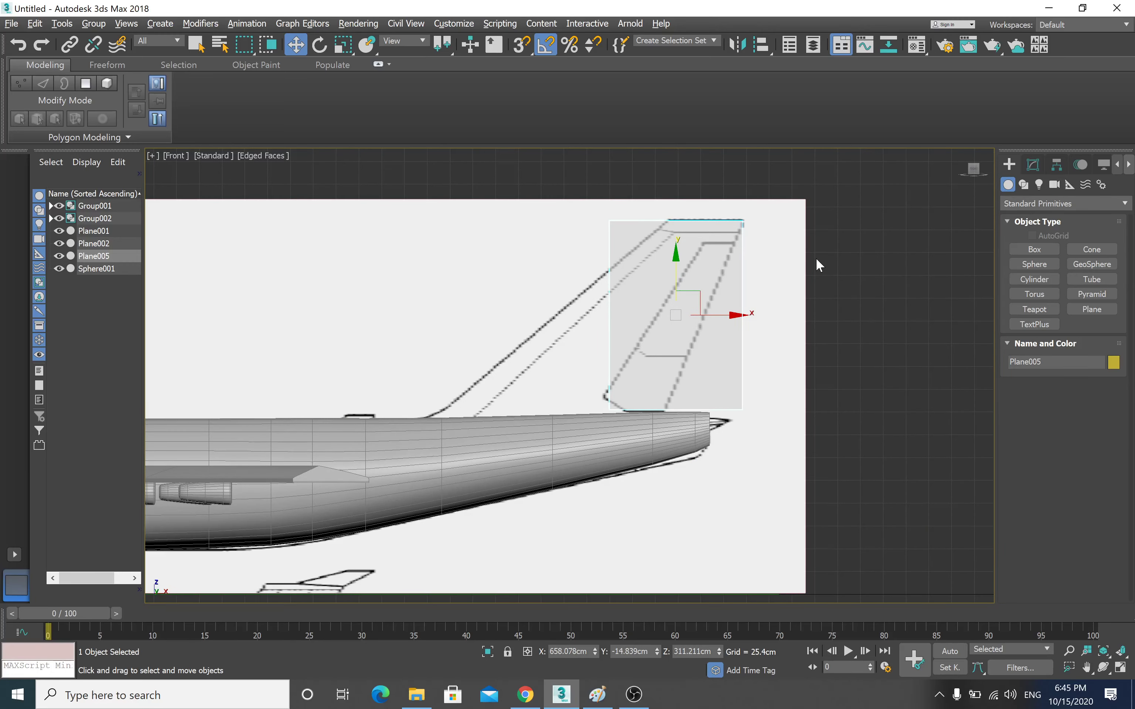
# - Add an Edit Poly modifier to Plane005 and enter Vertex mode
pyautogui.click(1032, 164)
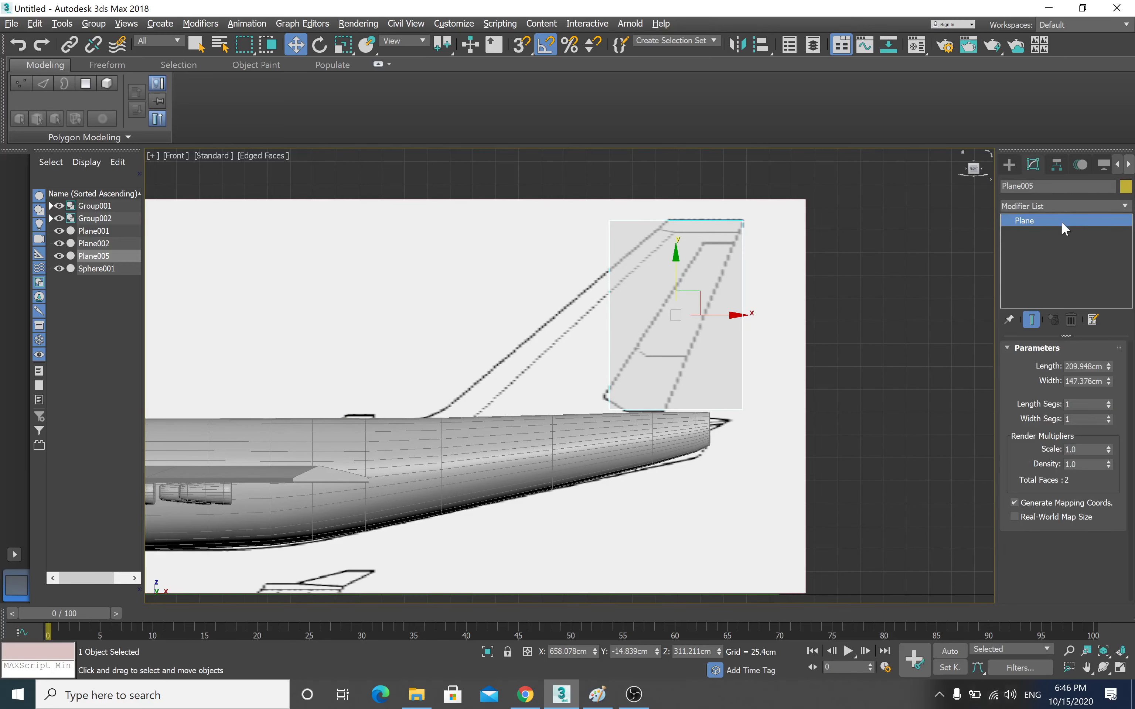
pyautogui.click(1125, 207)
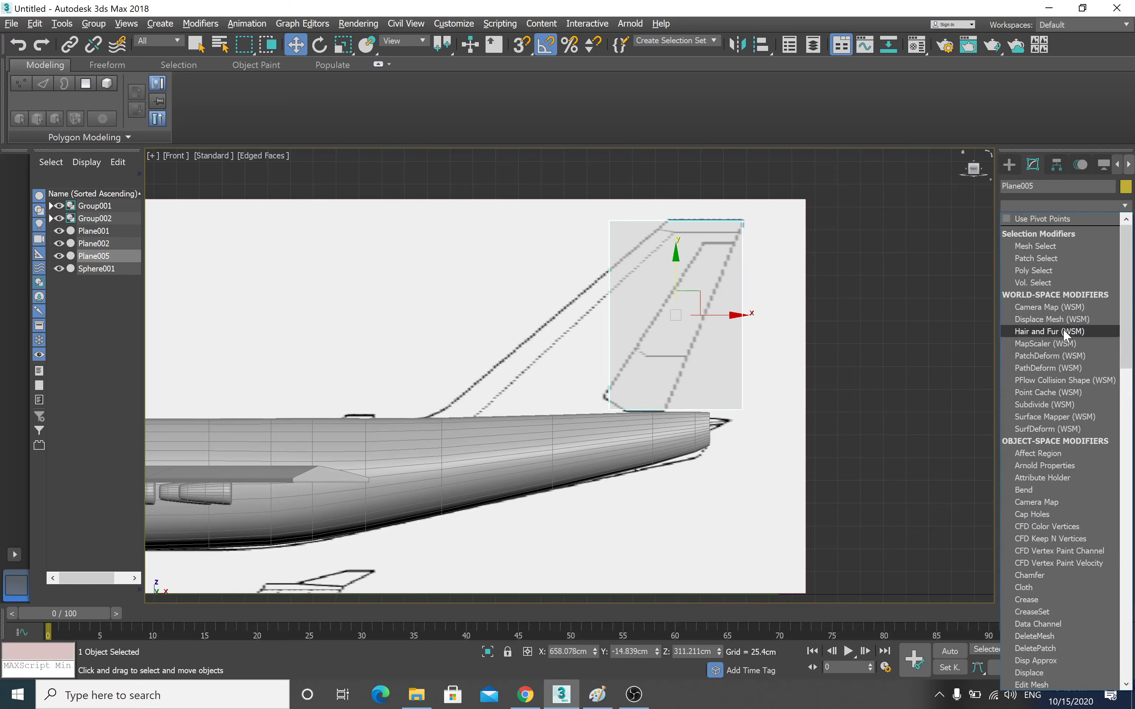
pyautogui.scroll(-13, 1059, 329)
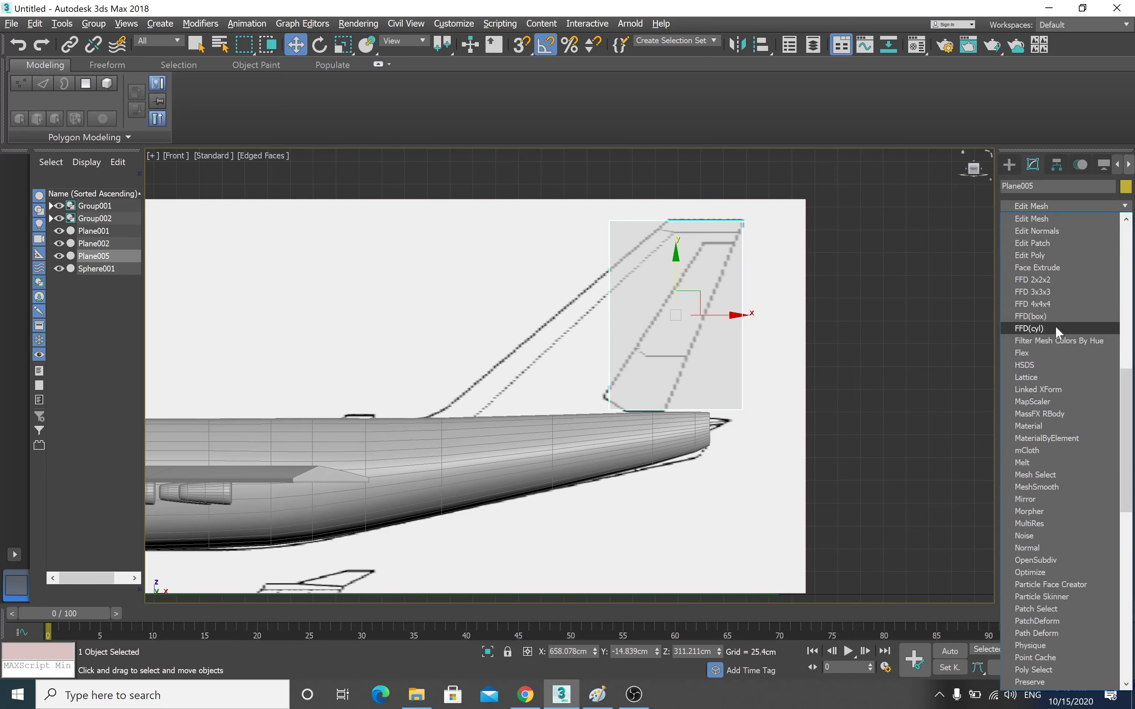
pyautogui.click(1037, 256)
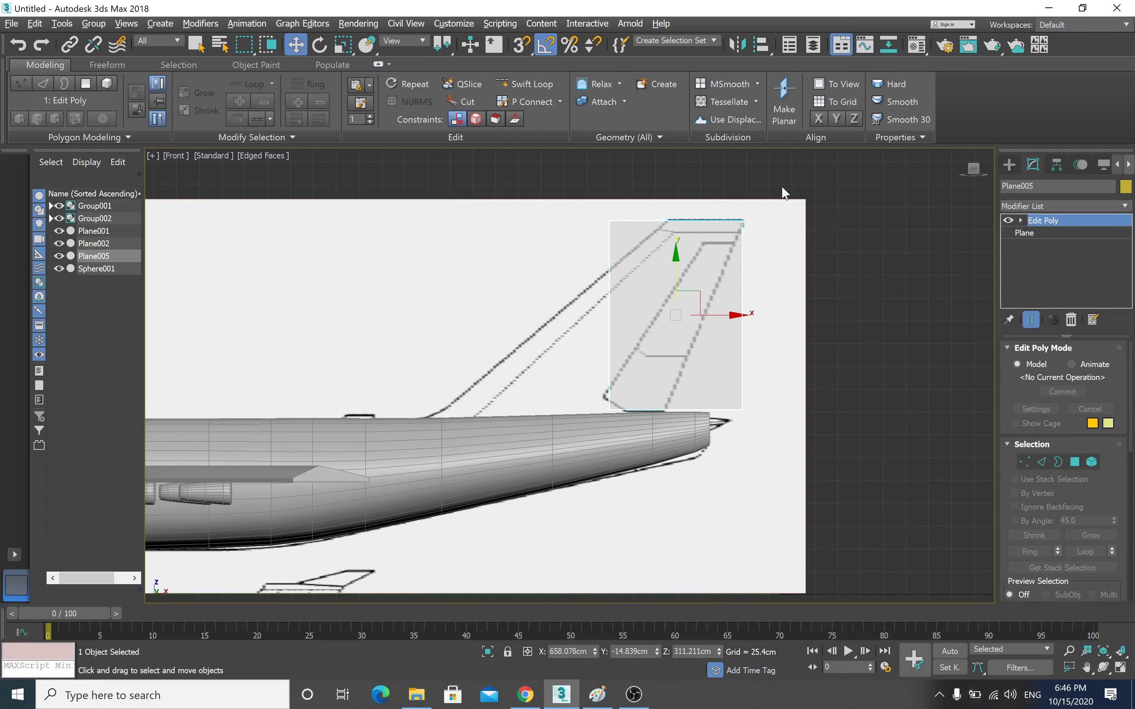
pyautogui.click(1020, 220)
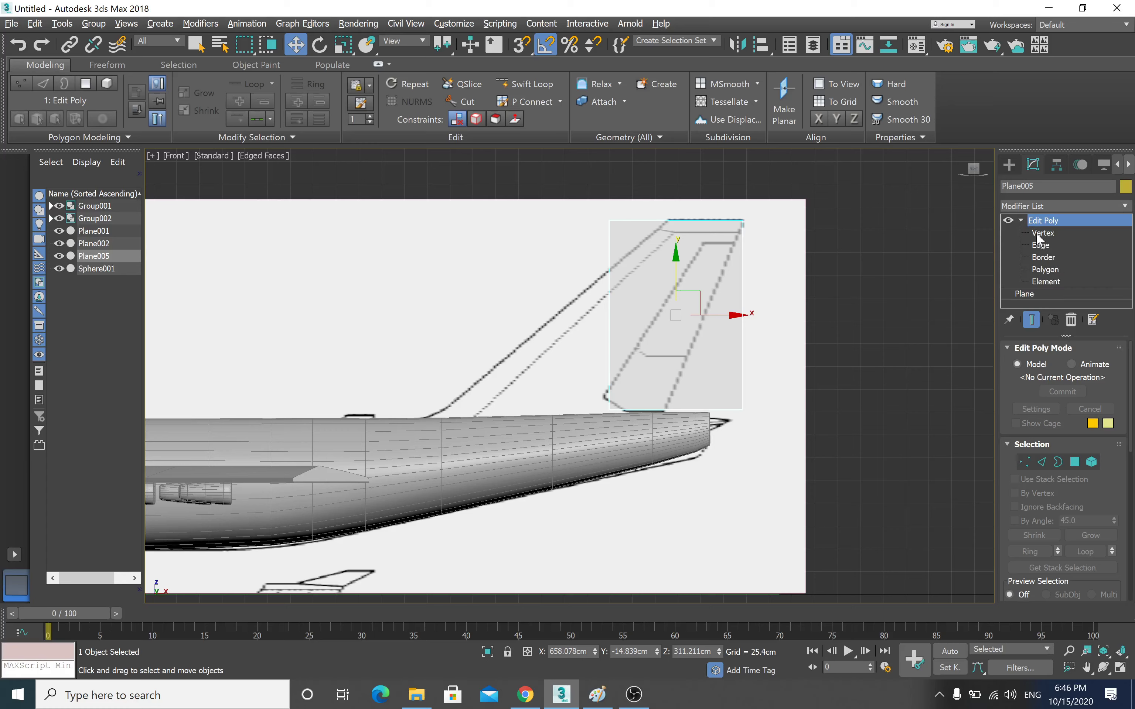
# - Move the plane's corner vertices to the fin tip and the leading and trailing roots
pyautogui.moveTo(632, 244); pyautogui.dragTo(686, 198)
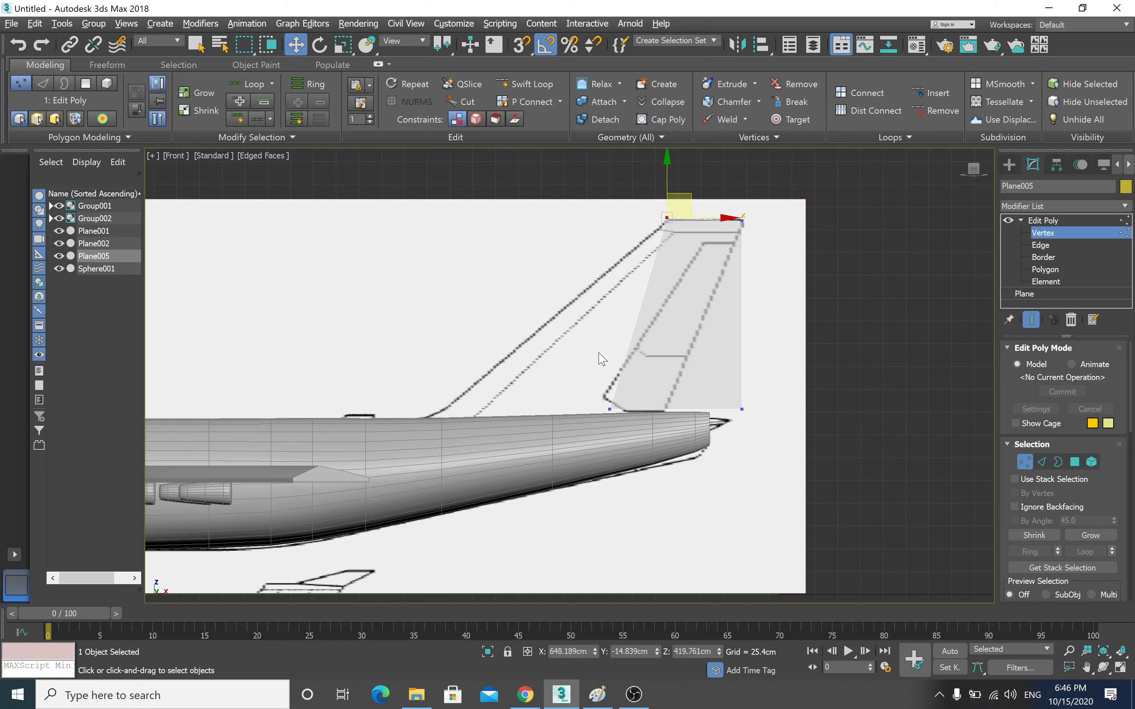
pyautogui.moveTo(638, 436)
pyautogui.mouseDown()
pyautogui.moveTo(644, 393)
pyautogui.moveTo(451, 398)
pyautogui.mouseUp()
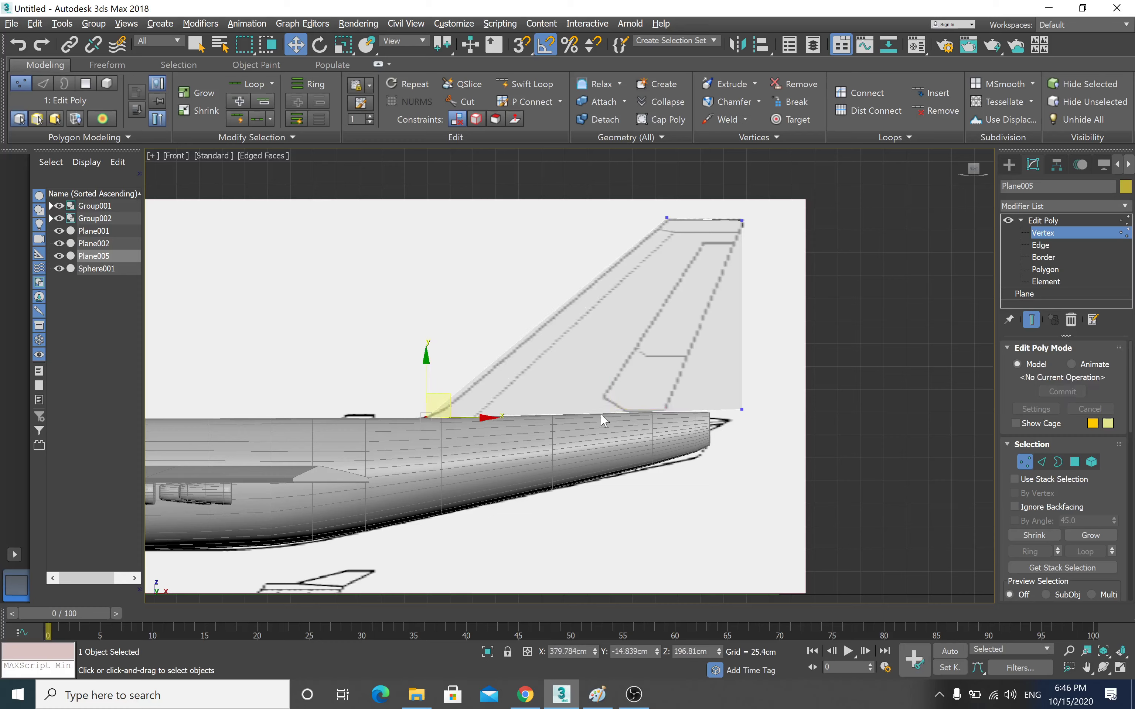
pyautogui.click(742, 410)
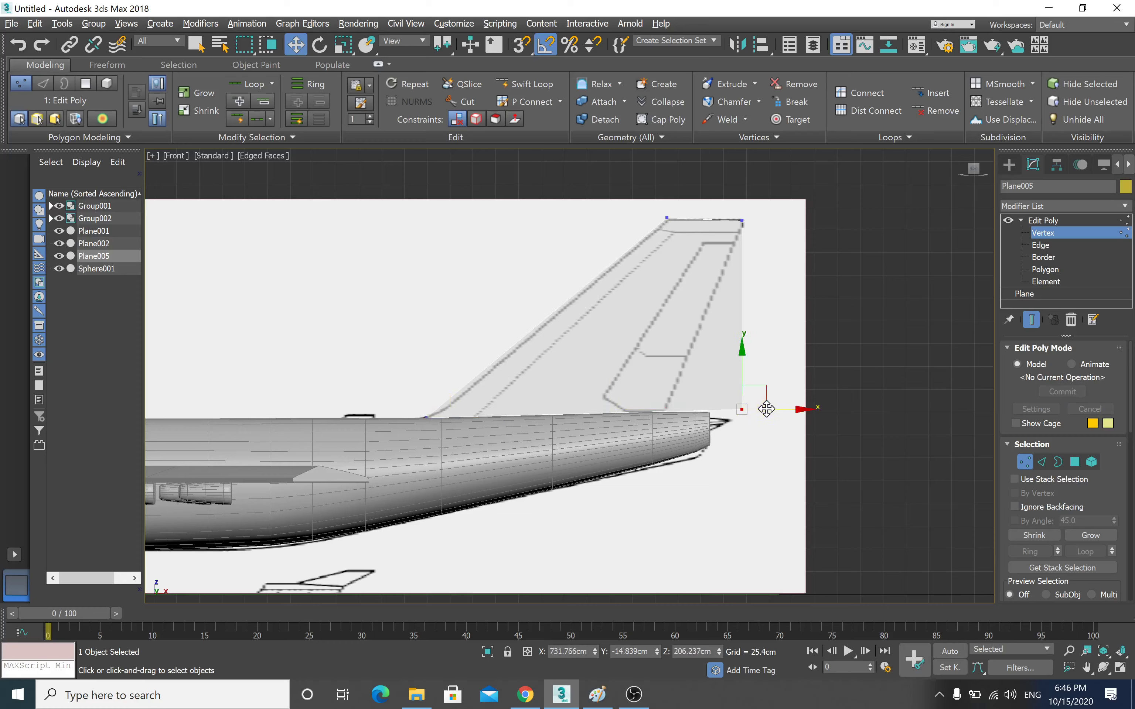
pyautogui.moveTo(757, 409); pyautogui.dragTo(683, 412)
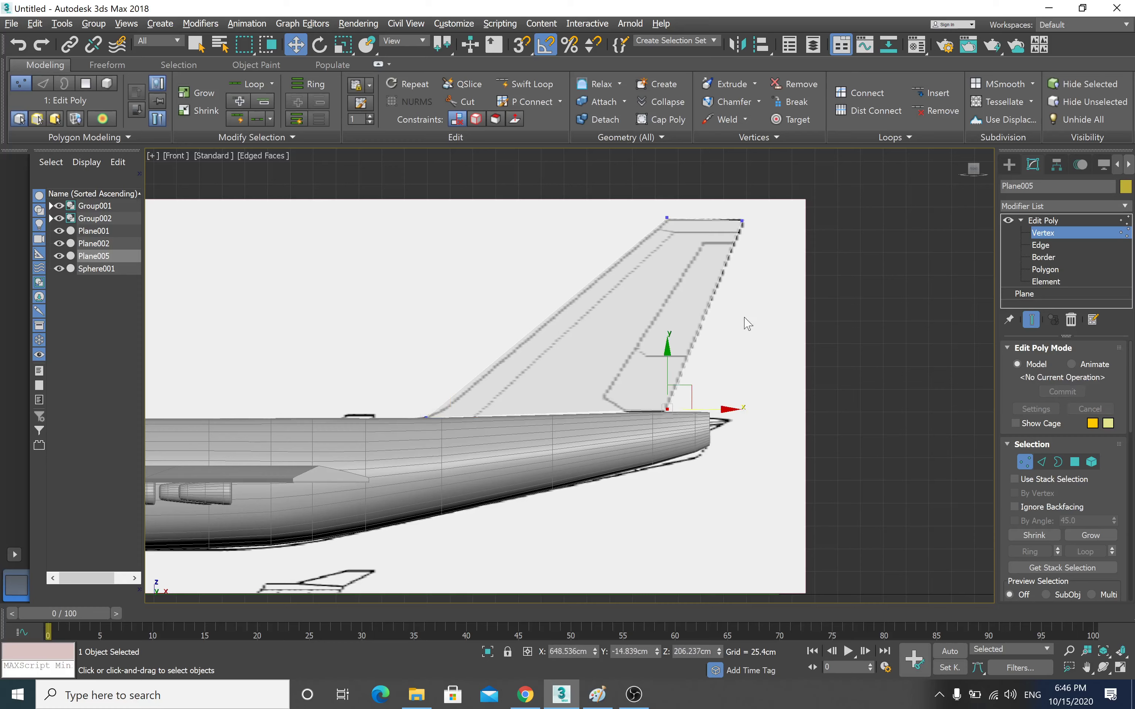
pyautogui.click(1043, 221)
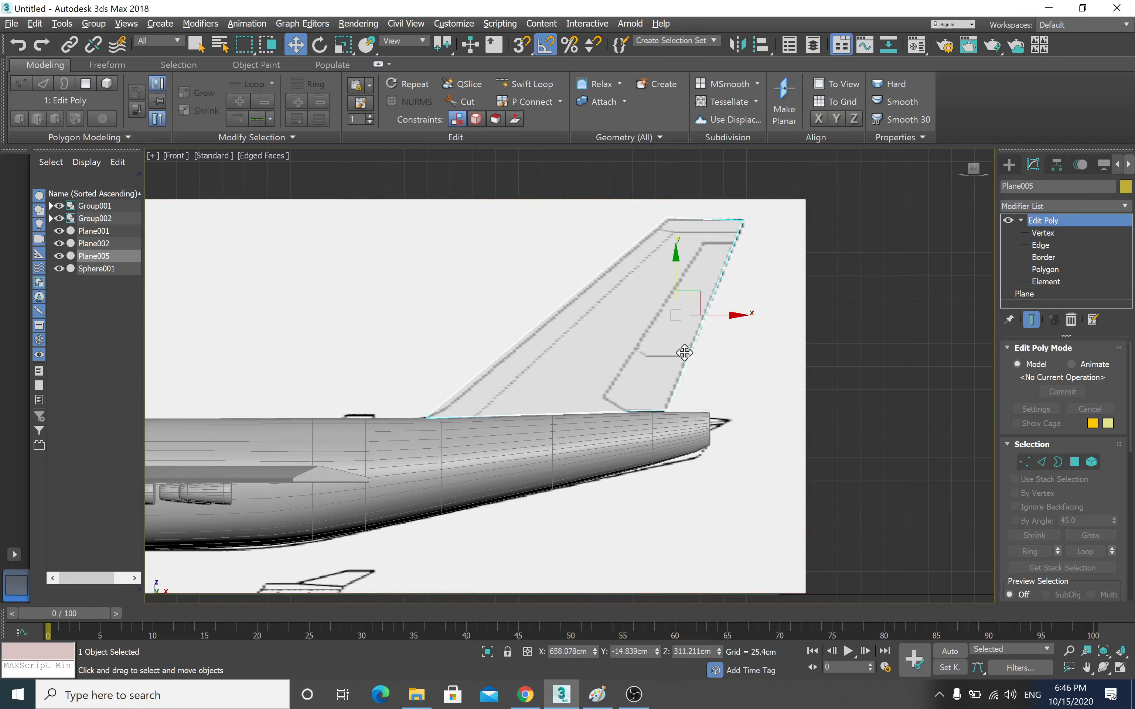
# - In the maximized Perspective view, select the tail-fin plane and nudge it right and down
pyautogui.hotkey('alt', 'w')
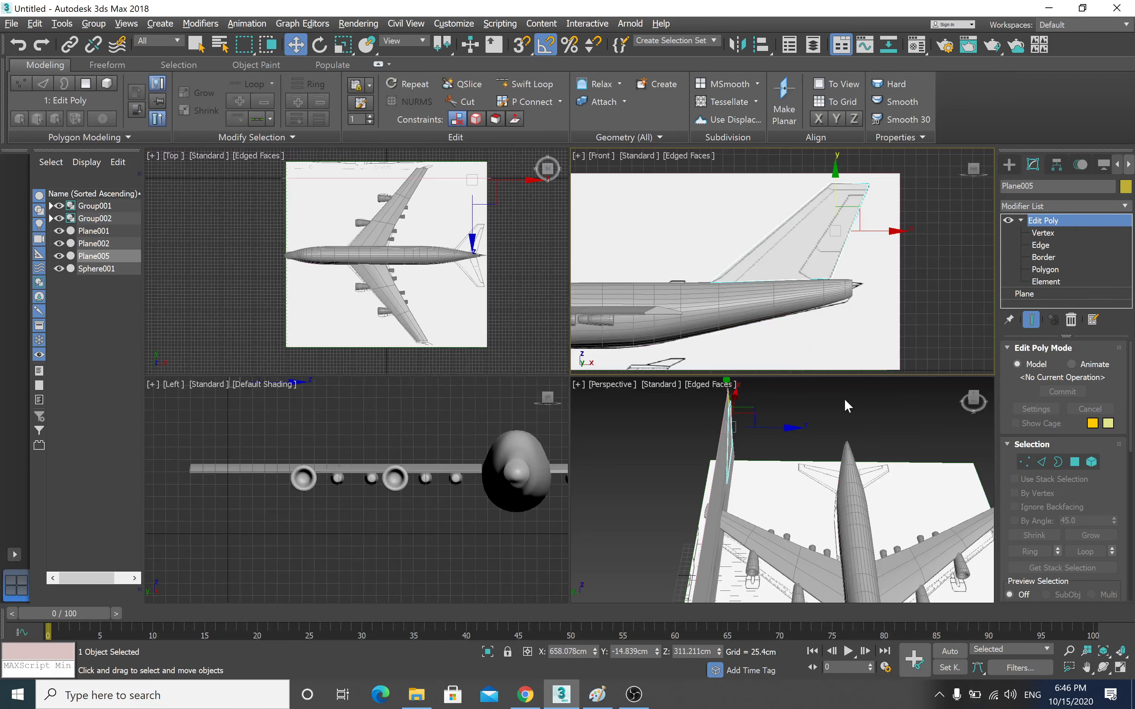
pyautogui.click(833, 403)
pyautogui.hotkey('alt', 'w')
pyautogui.hotkey('shift', 'z')
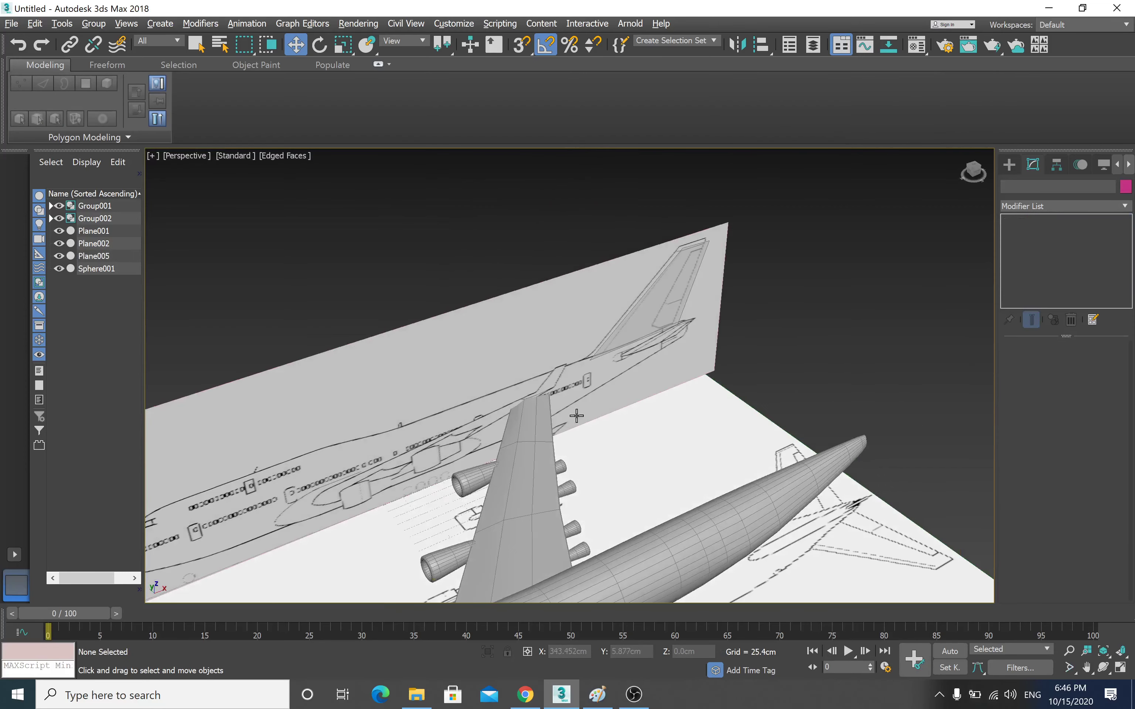
pyautogui.click(649, 291)
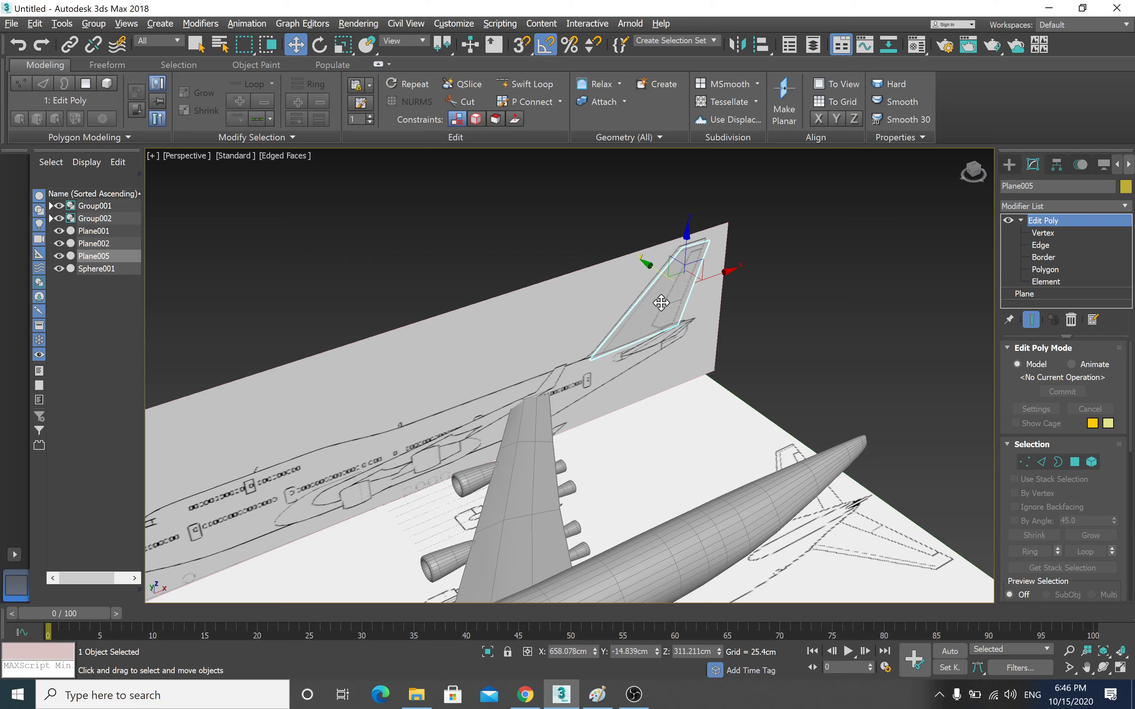
pyautogui.moveTo(664, 310)
pyautogui.mouseDown()
pyautogui.moveTo(710, 344)
pyautogui.moveTo(740, 499)
pyautogui.mouseUp()
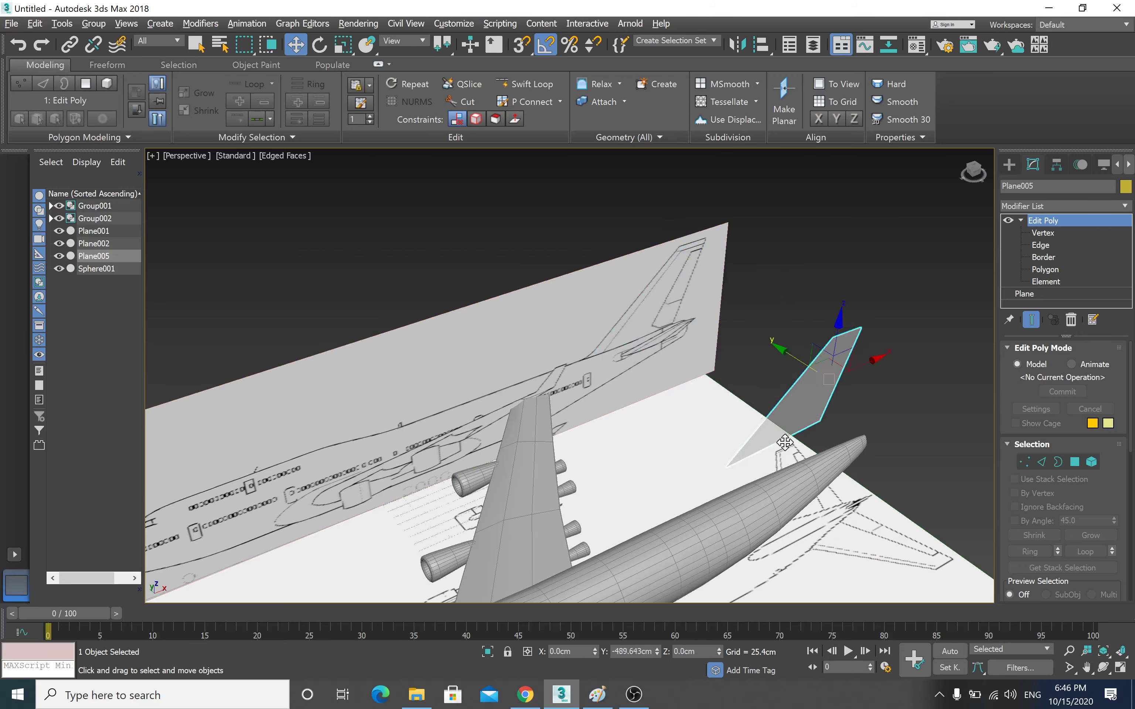
pyautogui.moveTo(740, 499)
pyautogui.keyDown('alt'); pyautogui.mouseDown(button='middle')
pyautogui.moveTo(702, 474)
pyautogui.moveTo(687, 489)
pyautogui.mouseUp(button='middle'); pyautogui.keyUp('alt')
# - Turn off See-Through (Alt+X) on Plane005 so the fin shows as a solid surface
pyautogui.hotkey('alt', 'w')
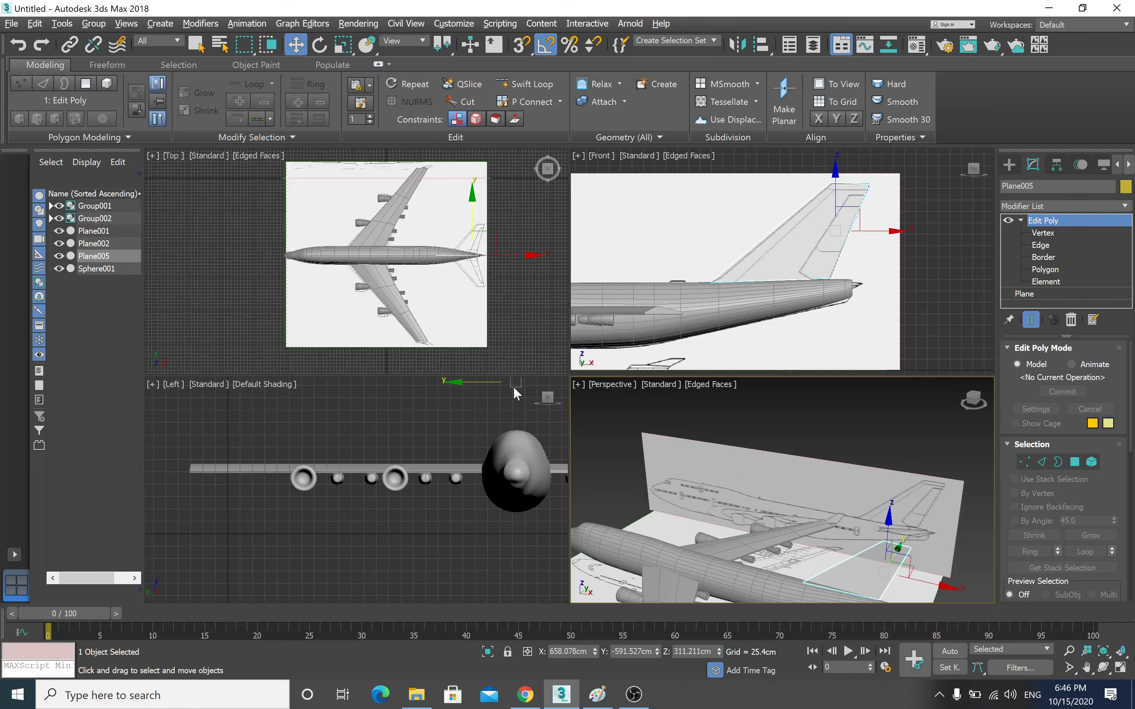
pyautogui.rightClick(453, 306)
pyautogui.hotkey('alt', 'w')
pyautogui.hotkey('alt', 'w')
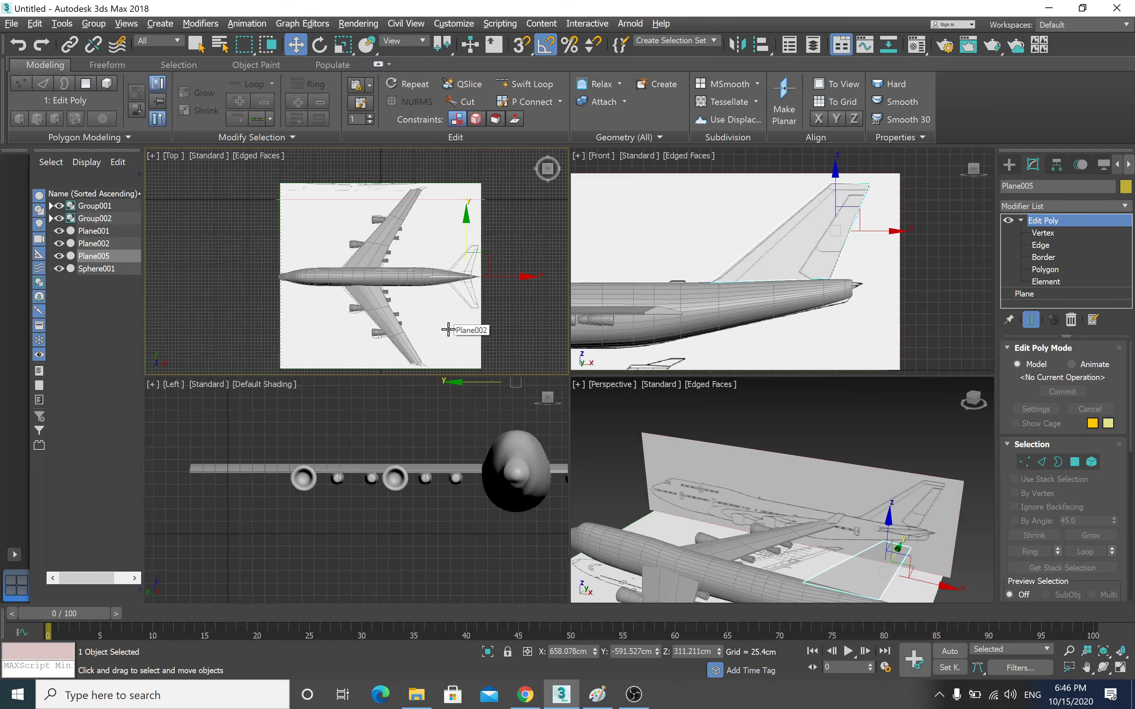
pyautogui.rightClick(816, 474)
pyautogui.hotkey('alt', 'w')
pyautogui.keyDown('alt'); pyautogui.moveTo(817, 474); pyautogui.dragTo(825, 476, button='middle'); pyautogui.keyUp('alt')
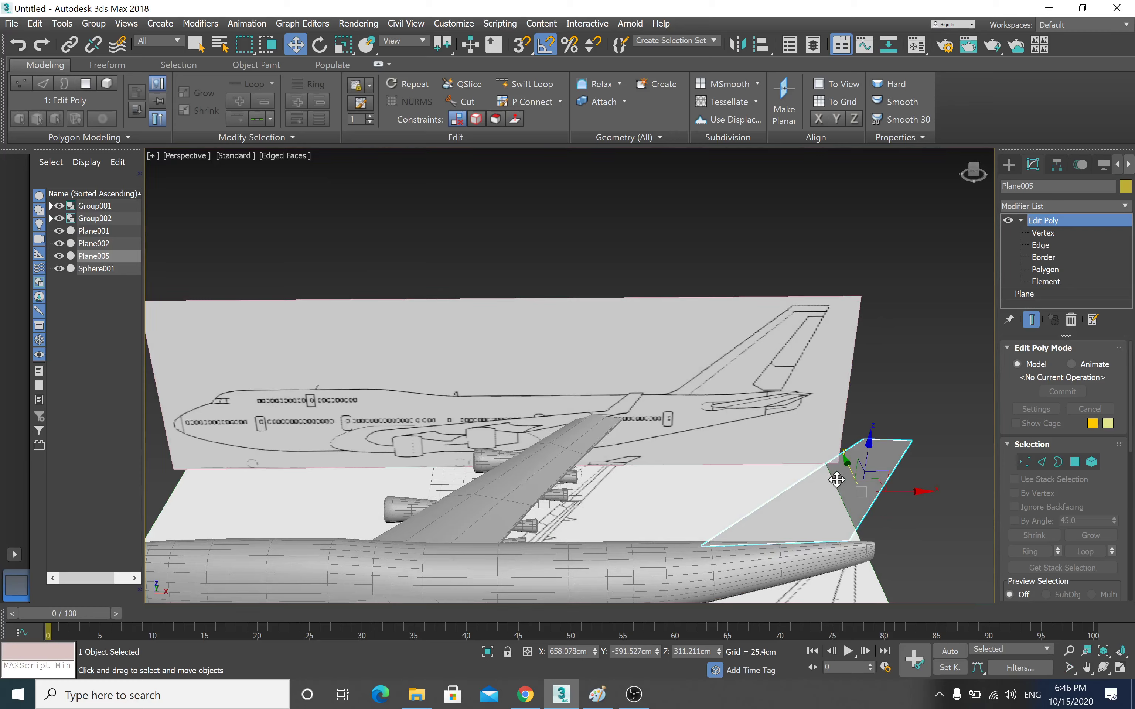
pyautogui.hotkey('alt', 'x')
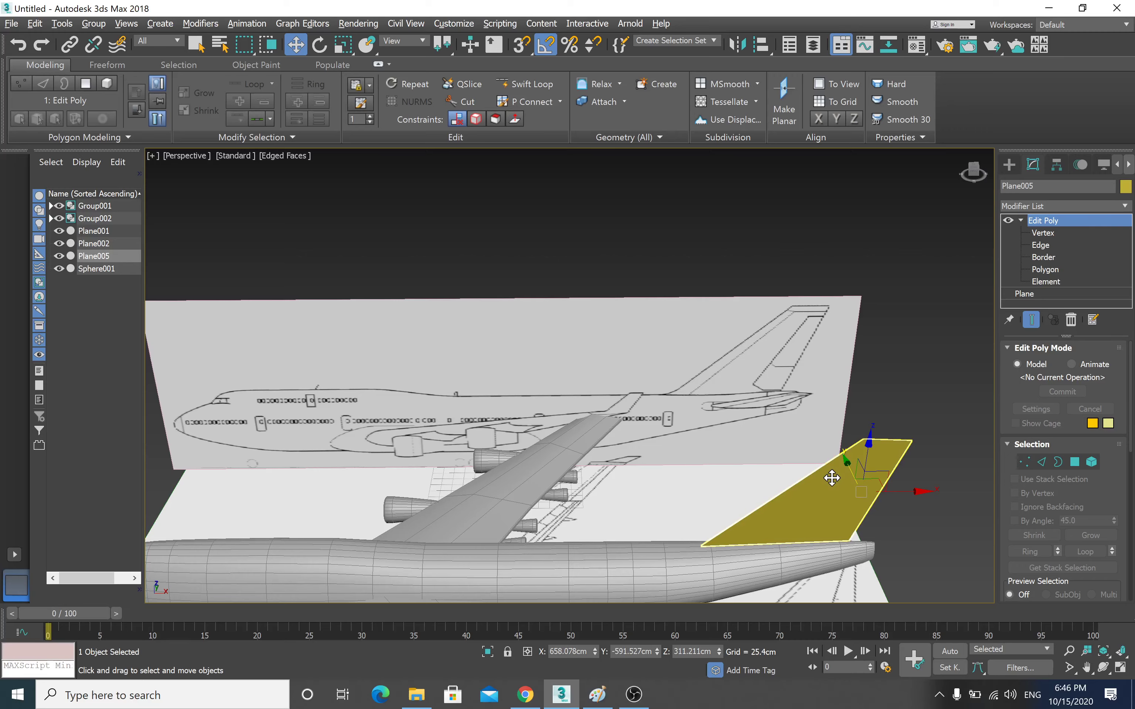
pyautogui.hotkey('alt', 'w')
pyautogui.hotkey('alt', 'w')
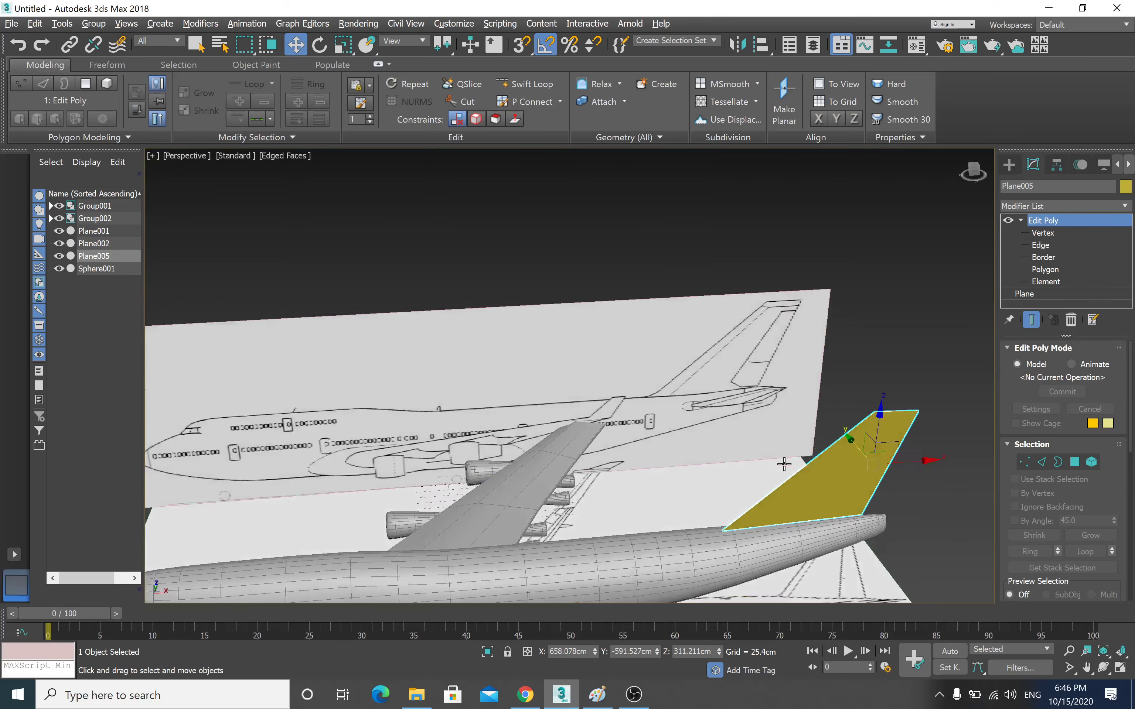
pyautogui.scroll(3, 694, 371)
pyautogui.keyDown('alt'); pyautogui.moveTo(679, 367); pyautogui.dragTo(706, 370, button='middle'); pyautogui.keyUp('alt')
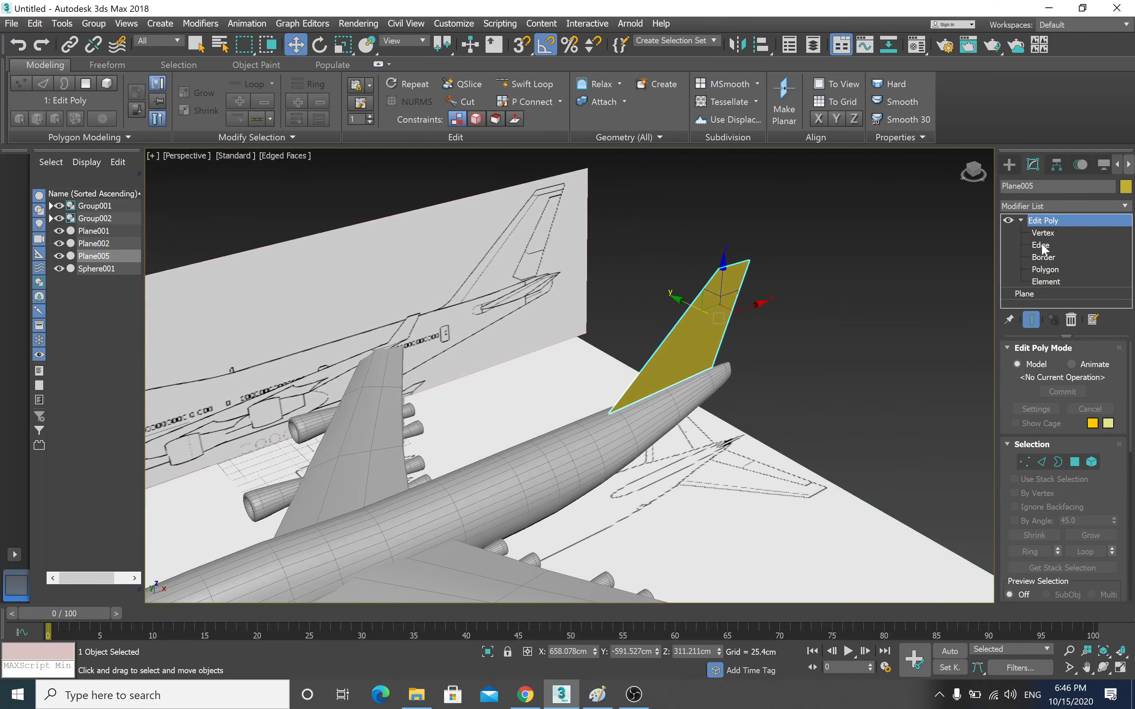
# - Add a Shell modifier to the tail-fin plane from the Modifier List
pyautogui.click(1126, 206)
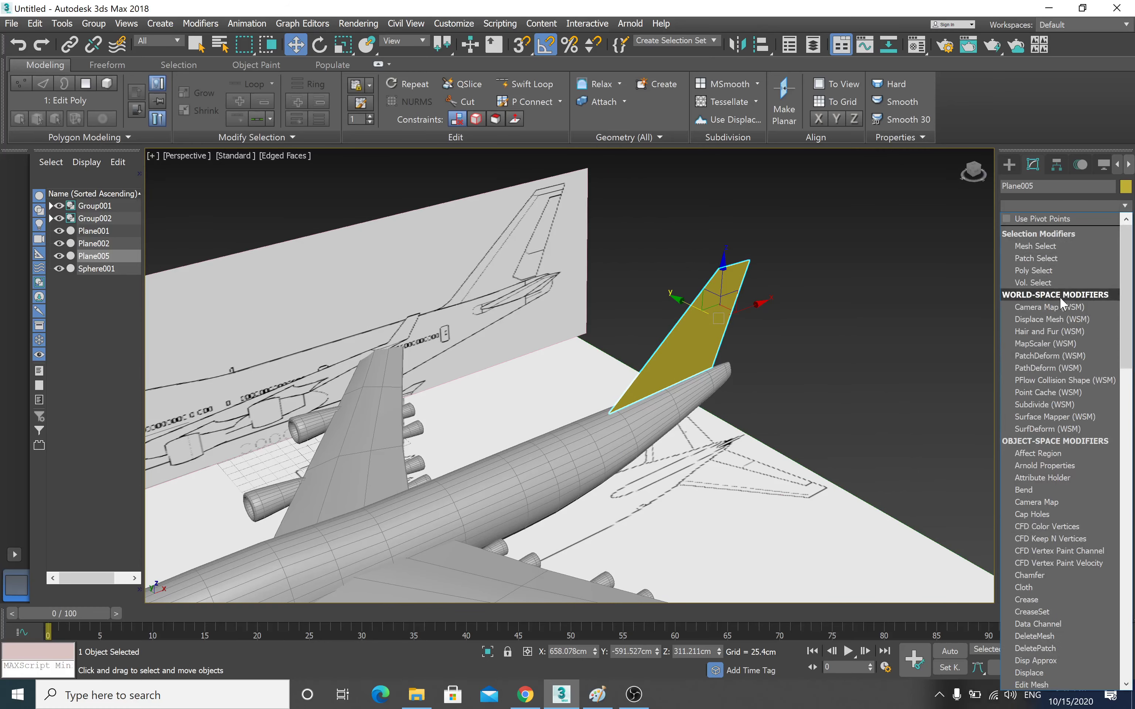
pyautogui.press('s')
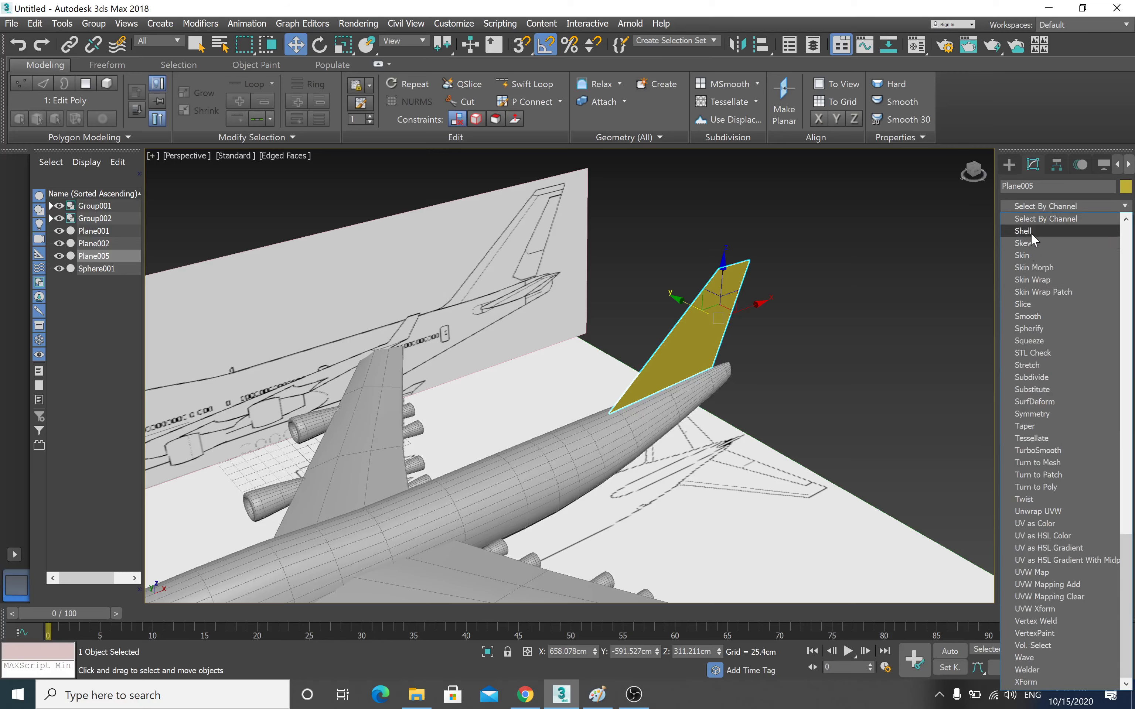
pyautogui.click(1030, 231)
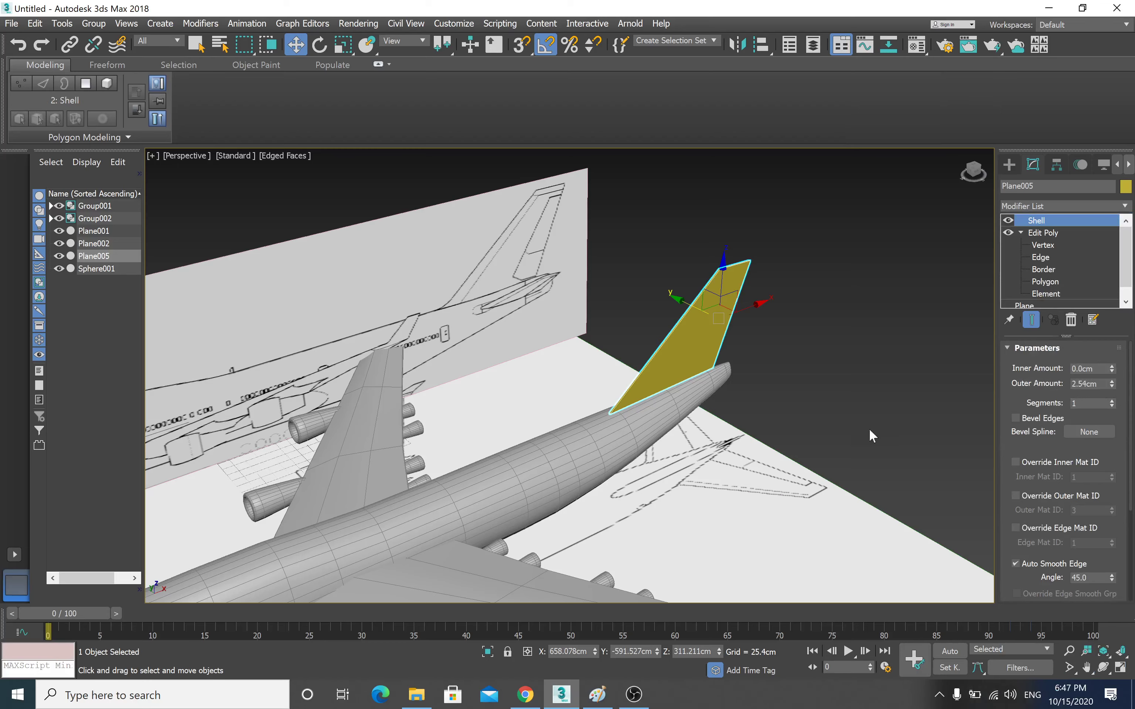
pyautogui.keyDown('alt'); pyautogui.moveTo(714, 392); pyautogui.dragTo(722, 412, button='middle'); pyautogui.keyUp('alt')
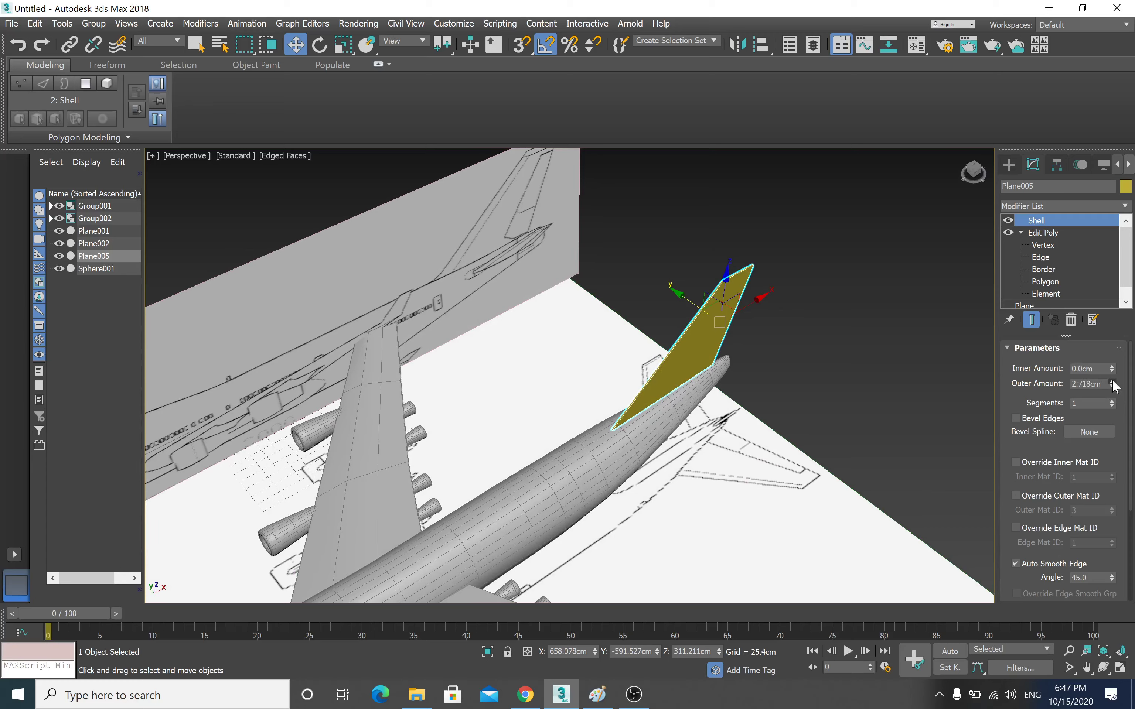
# - Raise the Shell outer amount to 7.595cm and undo the accidental fin move
pyautogui.moveTo(1113, 385)
pyautogui.mouseDown()
pyautogui.moveTo(1102, 239)
pyautogui.moveTo(1104, 310)
pyautogui.mouseUp()
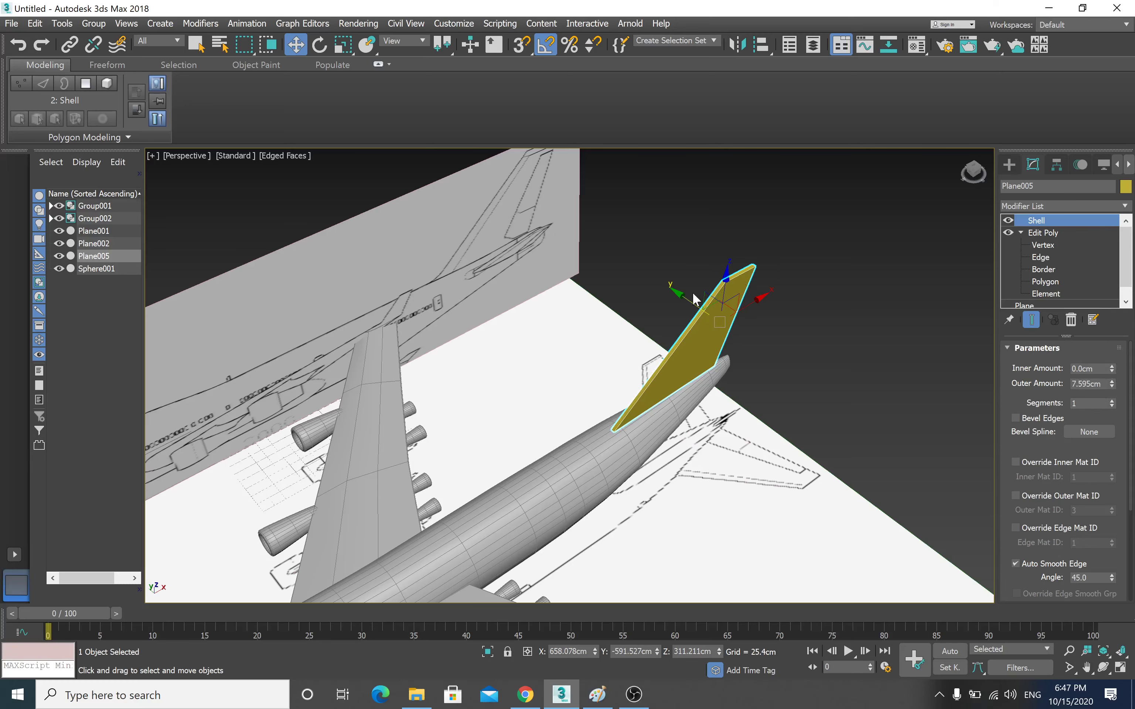
pyautogui.moveTo(677, 294); pyautogui.dragTo(668, 294)
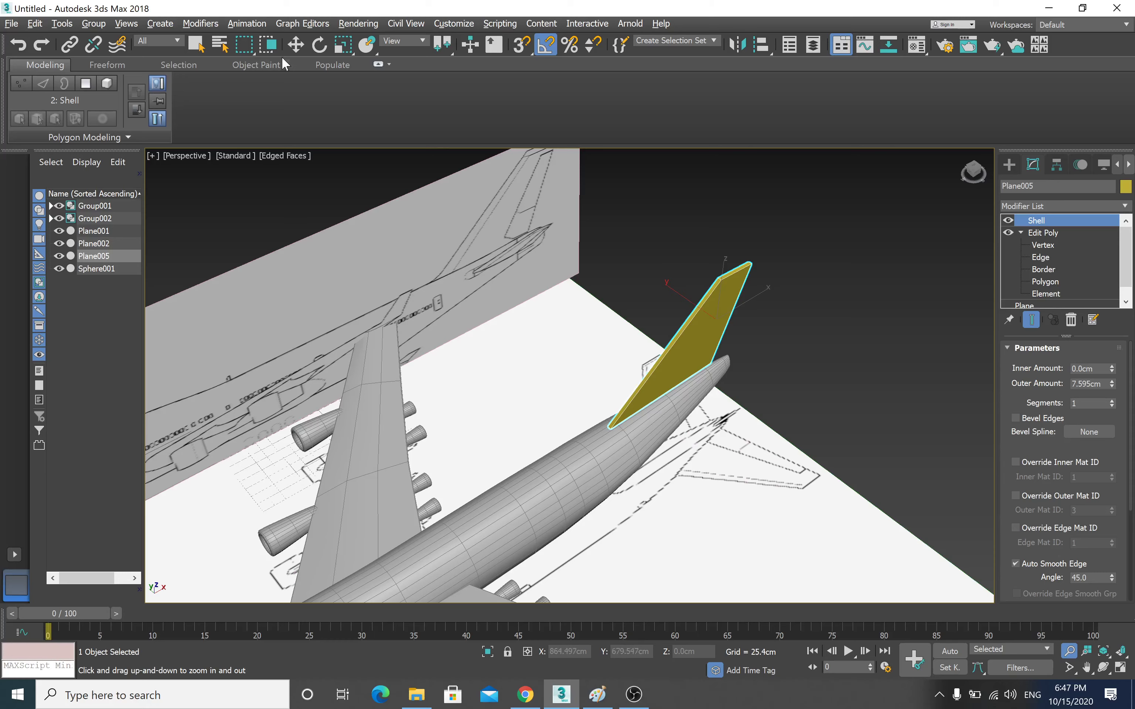
pyautogui.hotkey('ctrl', 'z')
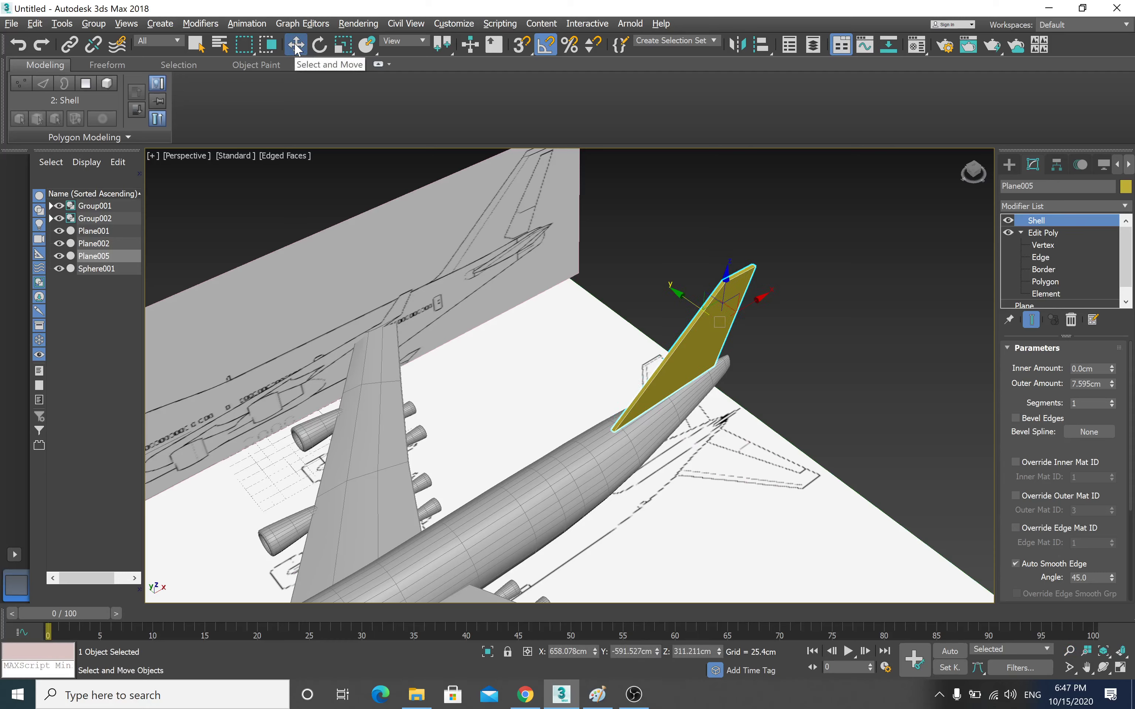
pyautogui.click(298, 49)
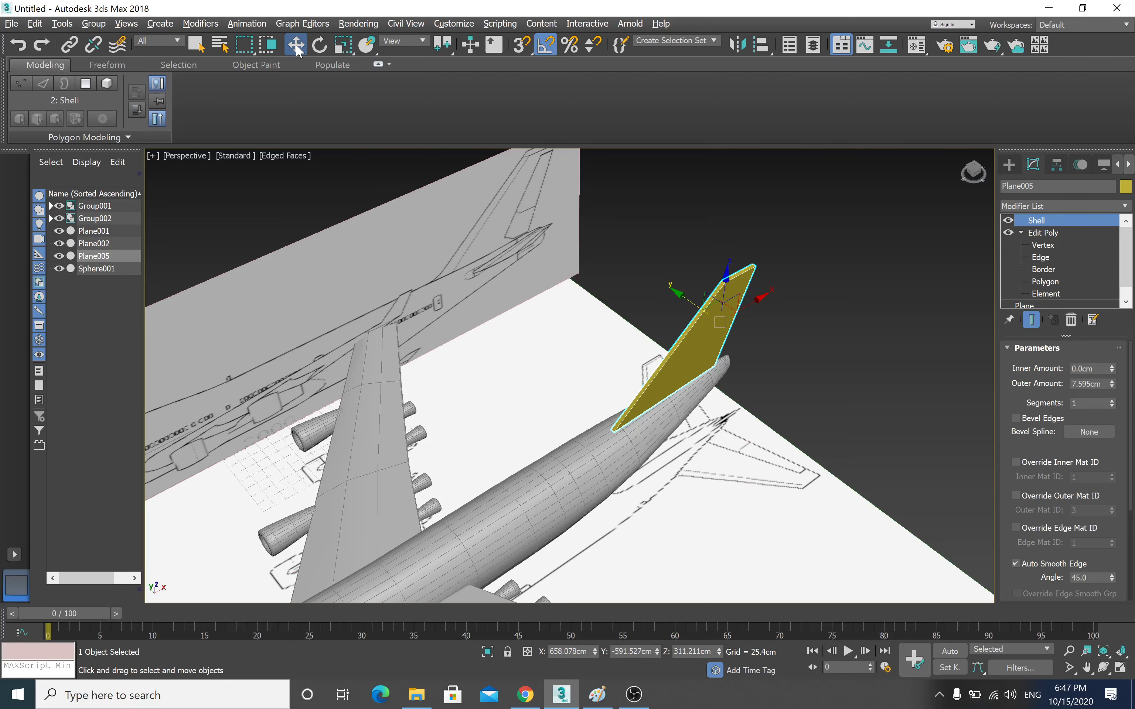
pyautogui.hotkey('alt', 'w')
pyautogui.scroll(2, 383, 265)
pyautogui.hotkey('alt', 'w')
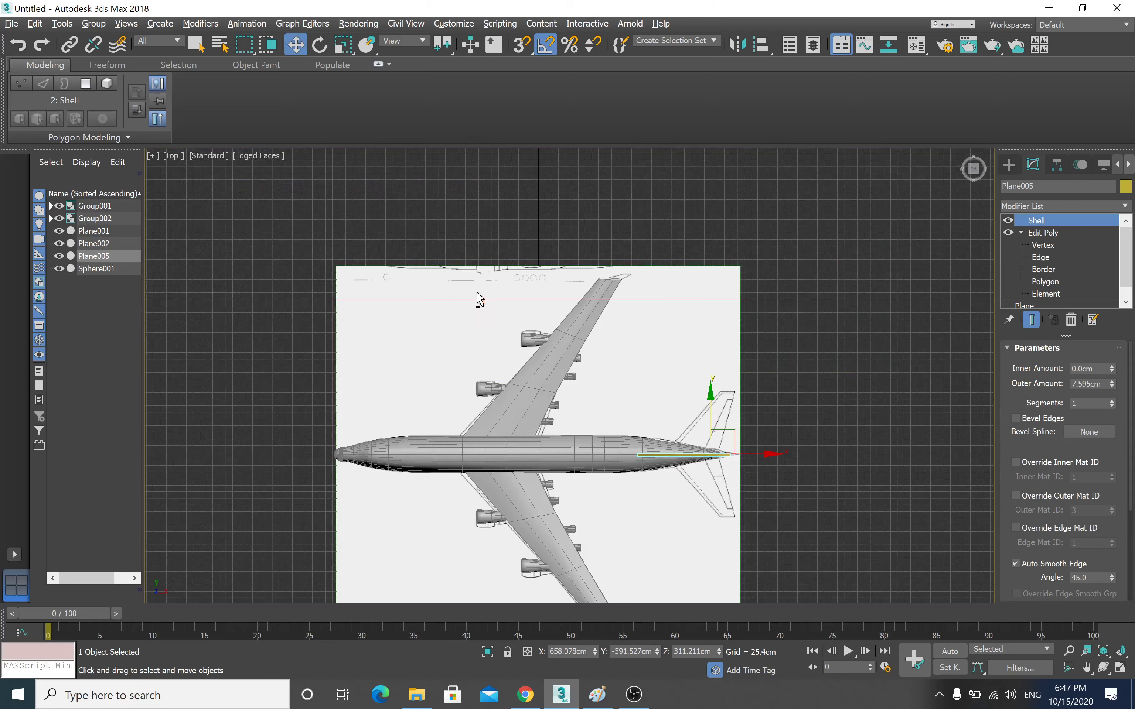
pyautogui.scroll(4, 522, 307)
pyautogui.scroll(2, 635, 430)
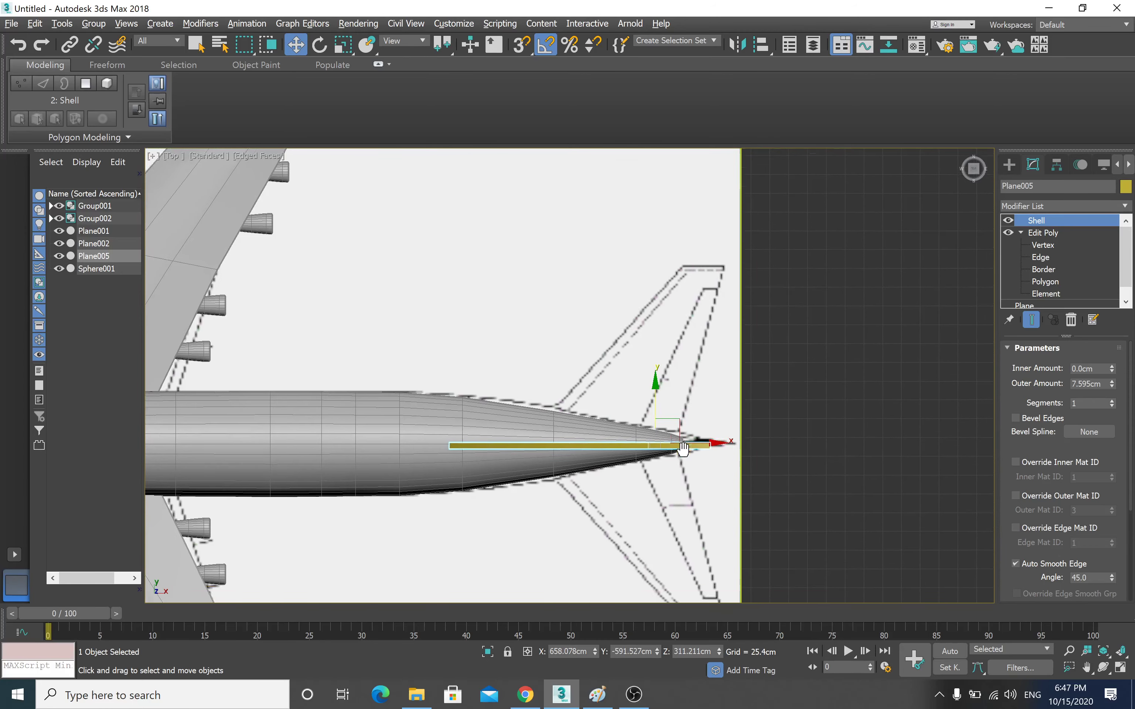
pyautogui.scroll(2, 684, 445)
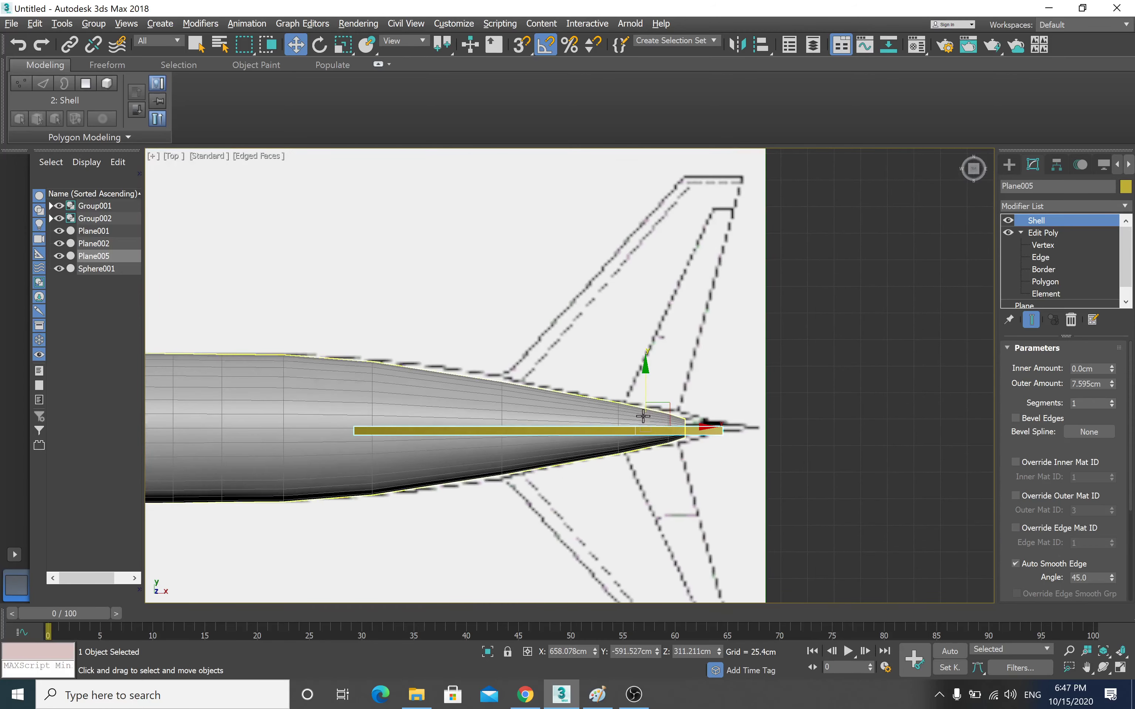
pyautogui.scroll(-3, 666, 427)
pyautogui.scroll(-1, 643, 416)
pyautogui.scroll(1, 644, 415)
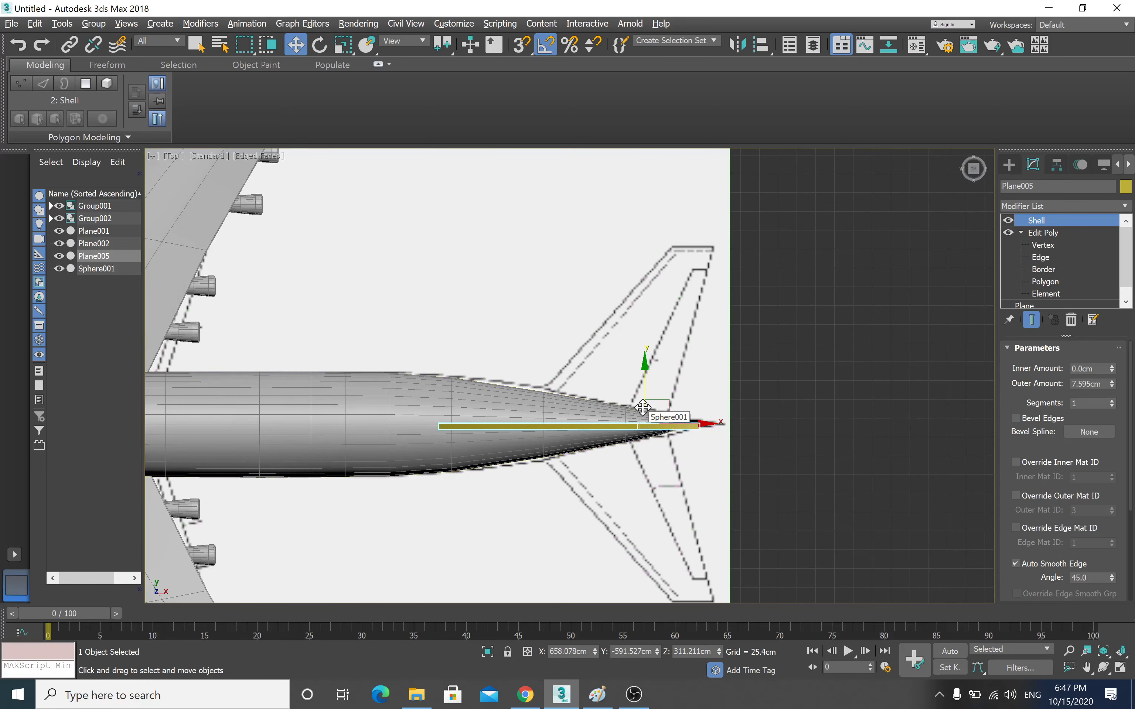
pyautogui.scroll(1, 609, 328)
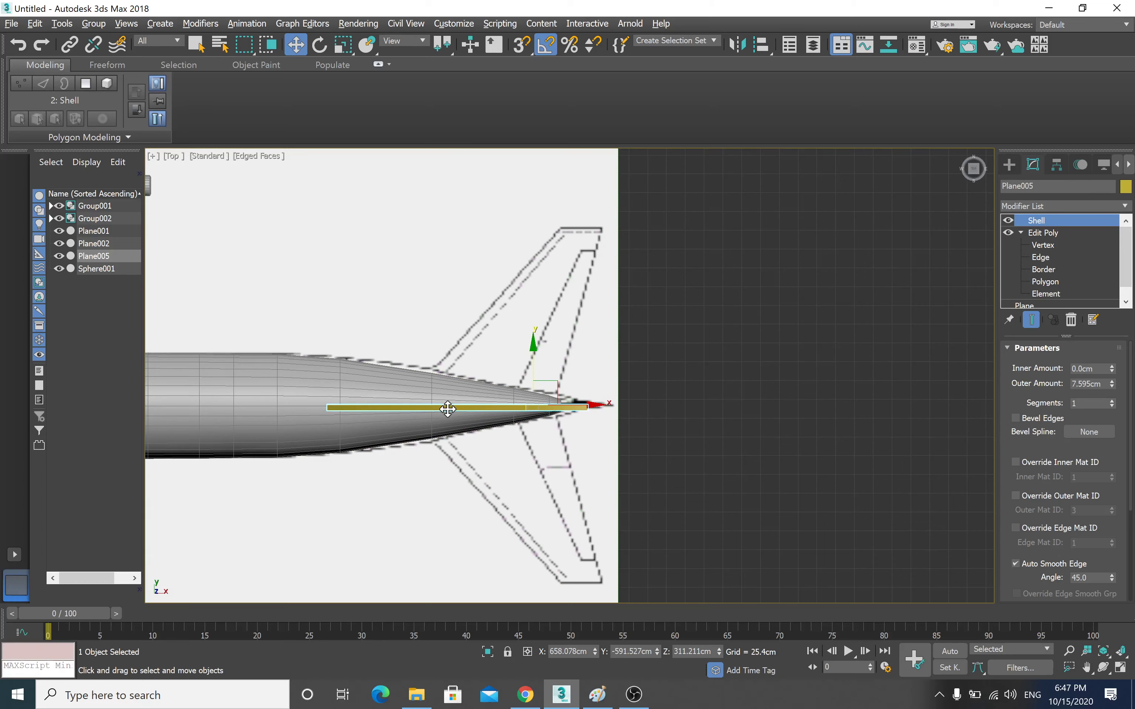
pyautogui.hotkey('alt', 'w')
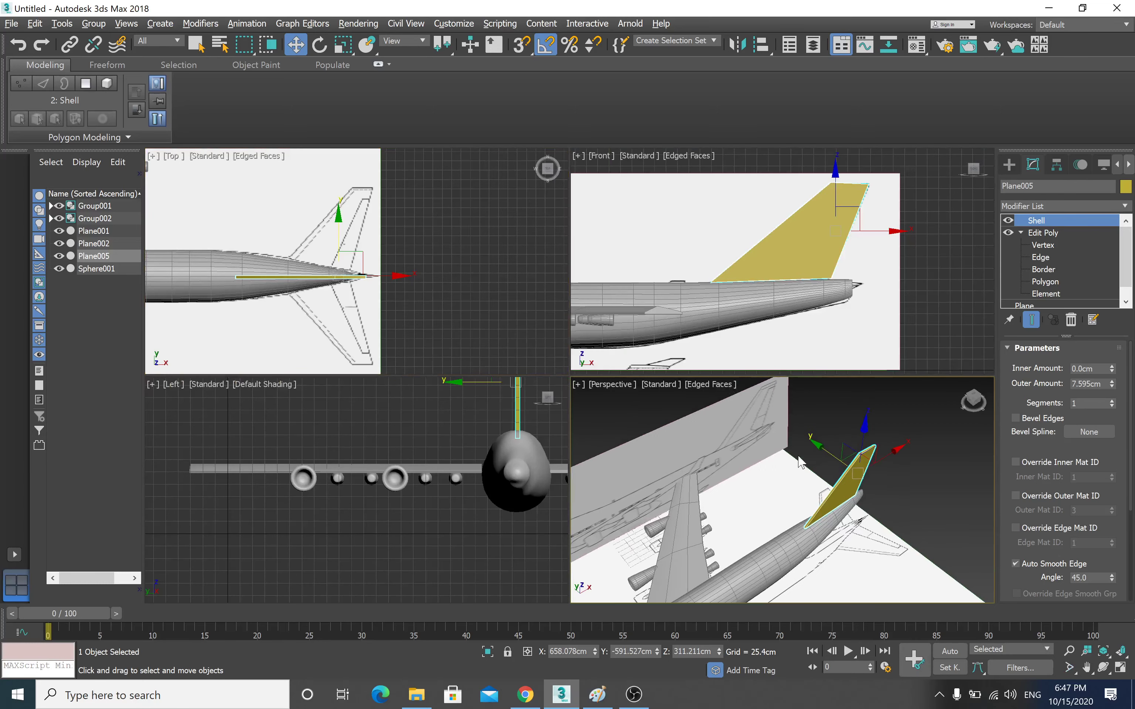
pyautogui.hotkey('alt', 'w')
pyautogui.keyDown('alt'); pyautogui.moveTo(799, 450); pyautogui.dragTo(620, 439, button='middle'); pyautogui.keyUp('alt')
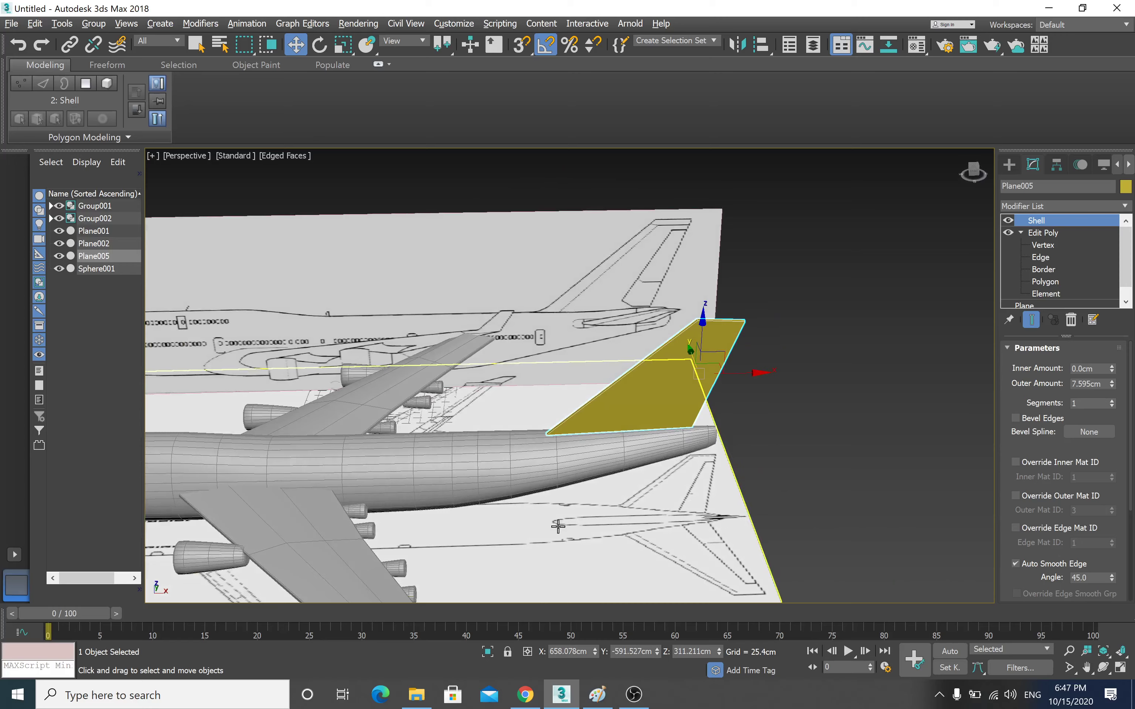
pyautogui.hotkey('alt', 'w')
pyautogui.hotkey('alt', 'w')
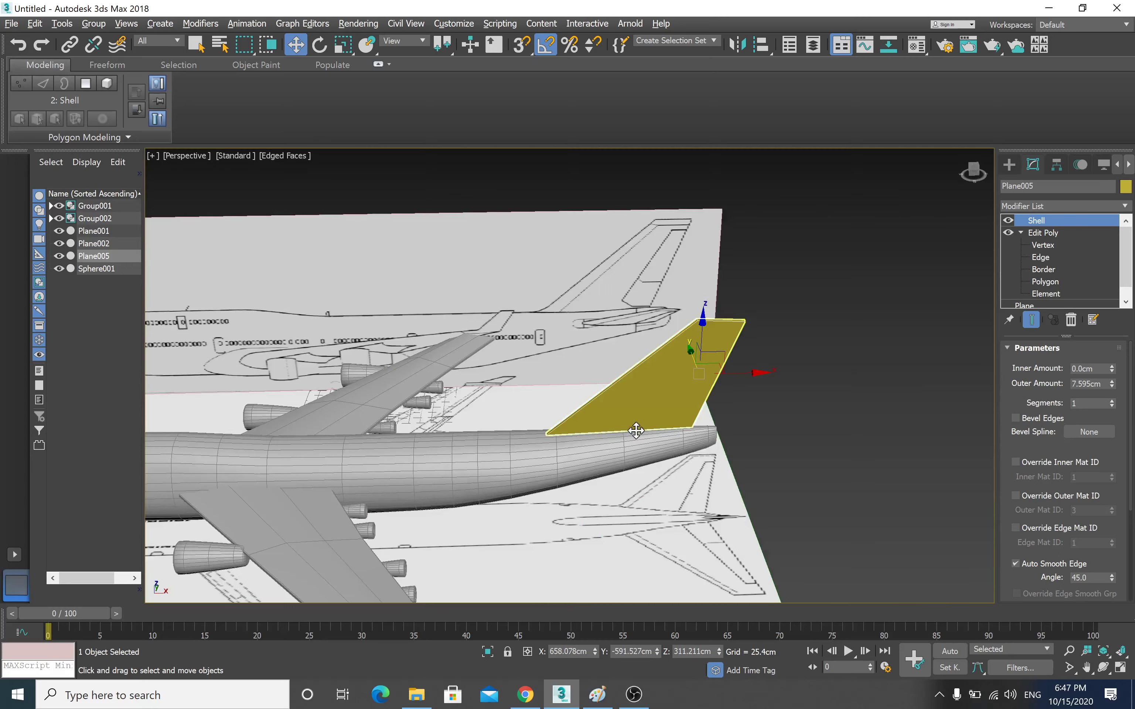
pyautogui.moveTo(686, 412)
pyautogui.keyDown('alt'); pyautogui.mouseDown(button='middle')
pyautogui.moveTo(620, 436)
pyautogui.moveTo(651, 463)
pyautogui.mouseUp(button='middle'); pyautogui.keyUp('alt')
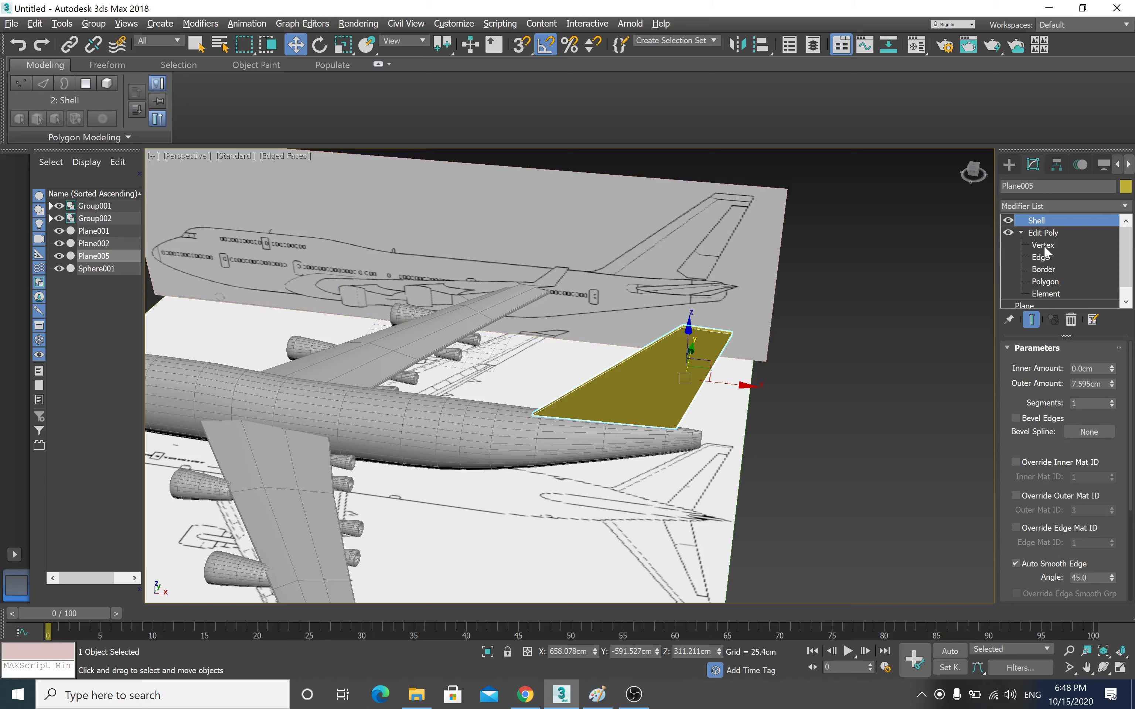
# - Connect the selected fin edges with 2 segments, then go to Vertex level
pyautogui.click(1040, 257)
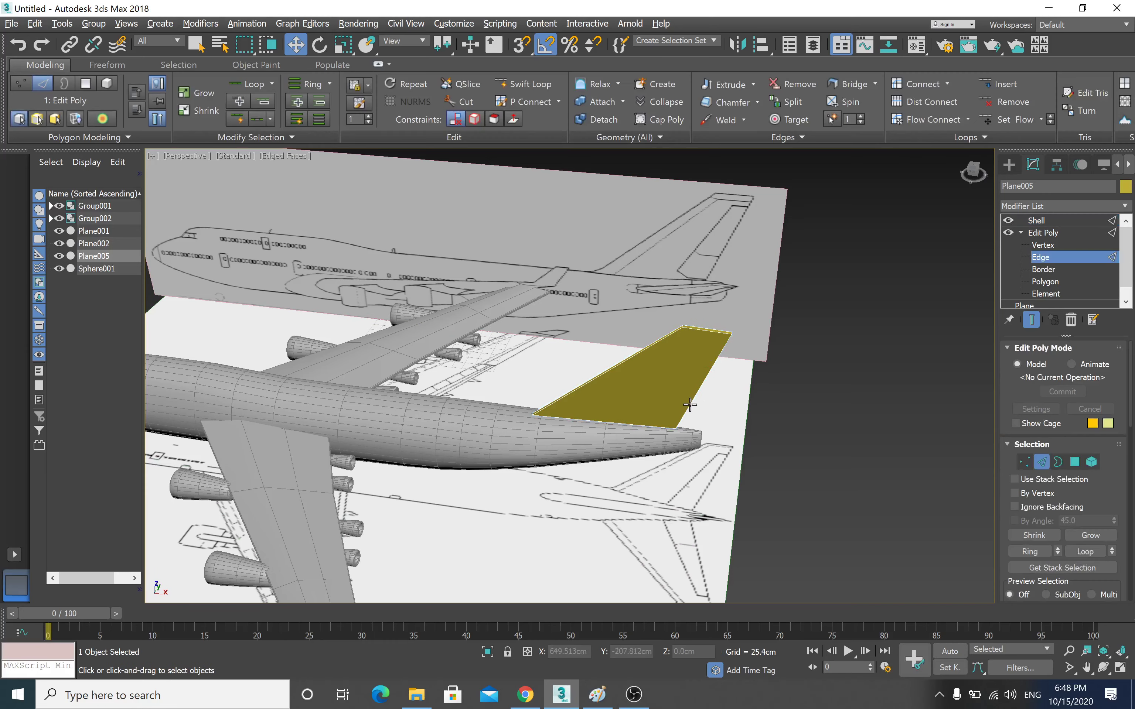
pyautogui.scroll(2, 658, 411)
pyautogui.keyDown('alt'); pyautogui.moveTo(658, 385); pyautogui.dragTo(663, 380, button='middle'); pyautogui.keyUp('alt')
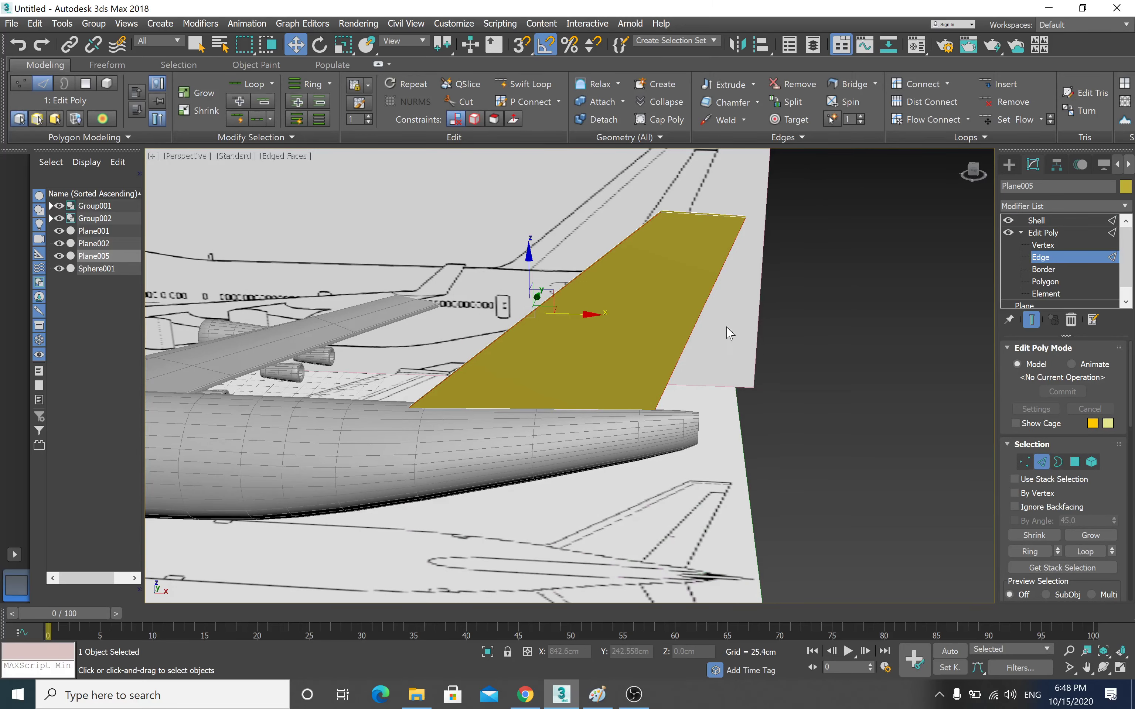
pyautogui.click(702, 311)
pyautogui.rightClick(664, 294)
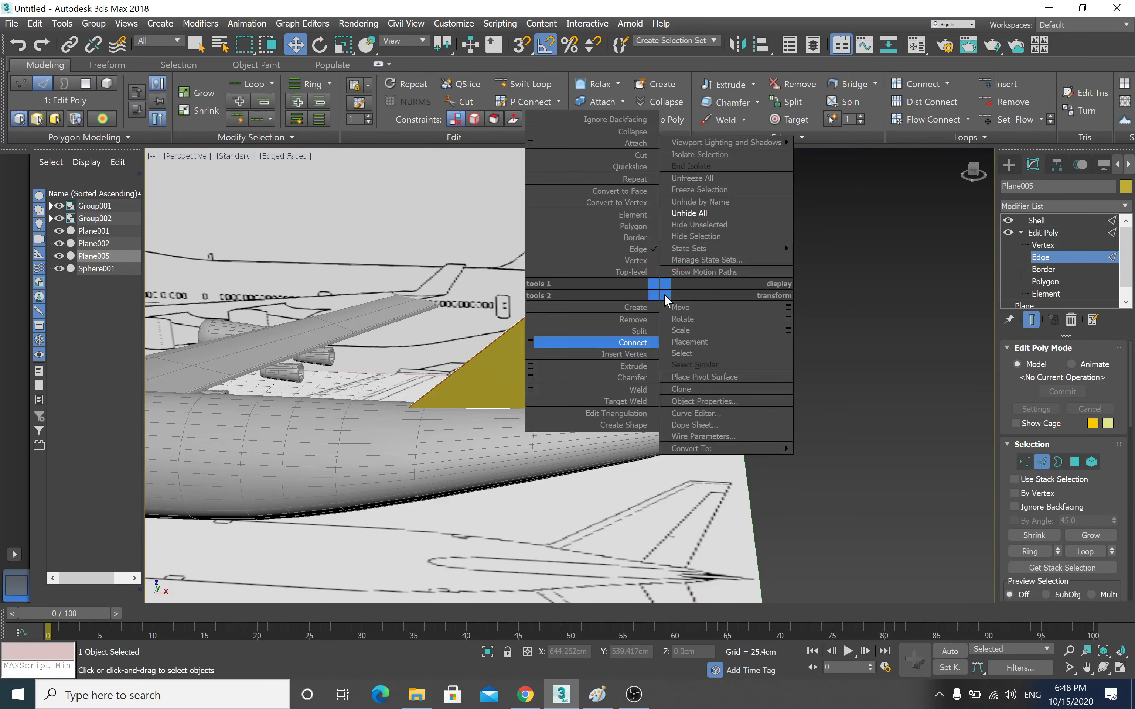
pyautogui.click(555, 344)
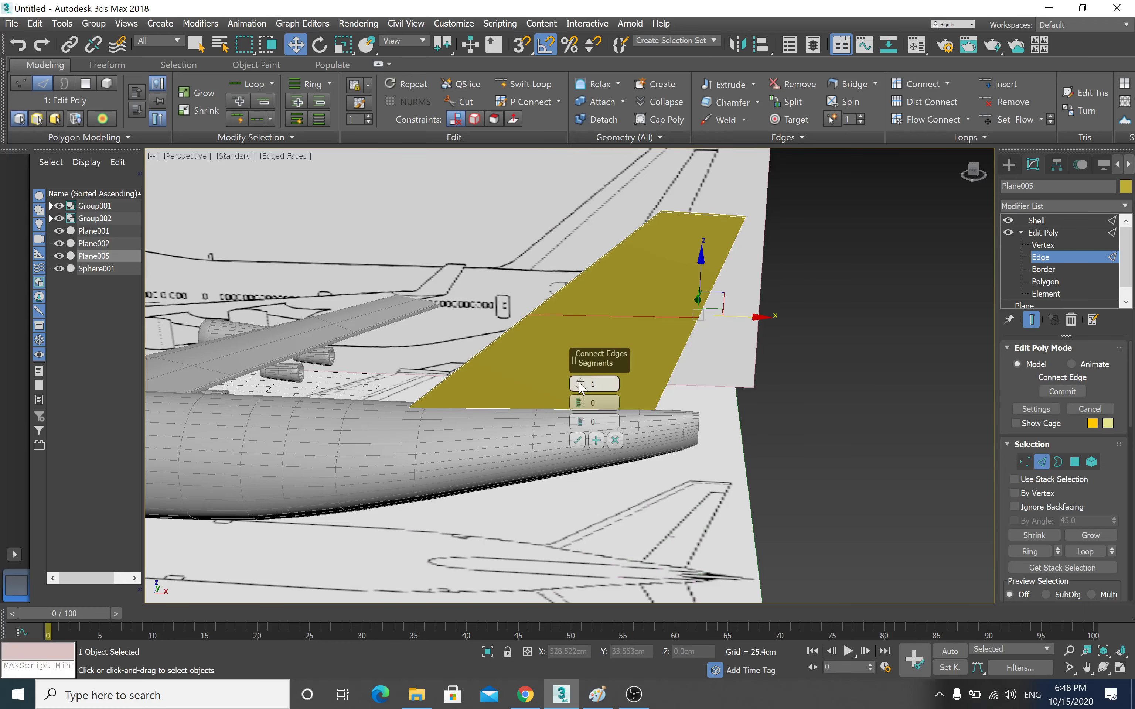
pyautogui.moveTo(593, 383); pyautogui.dragTo(593, 376)
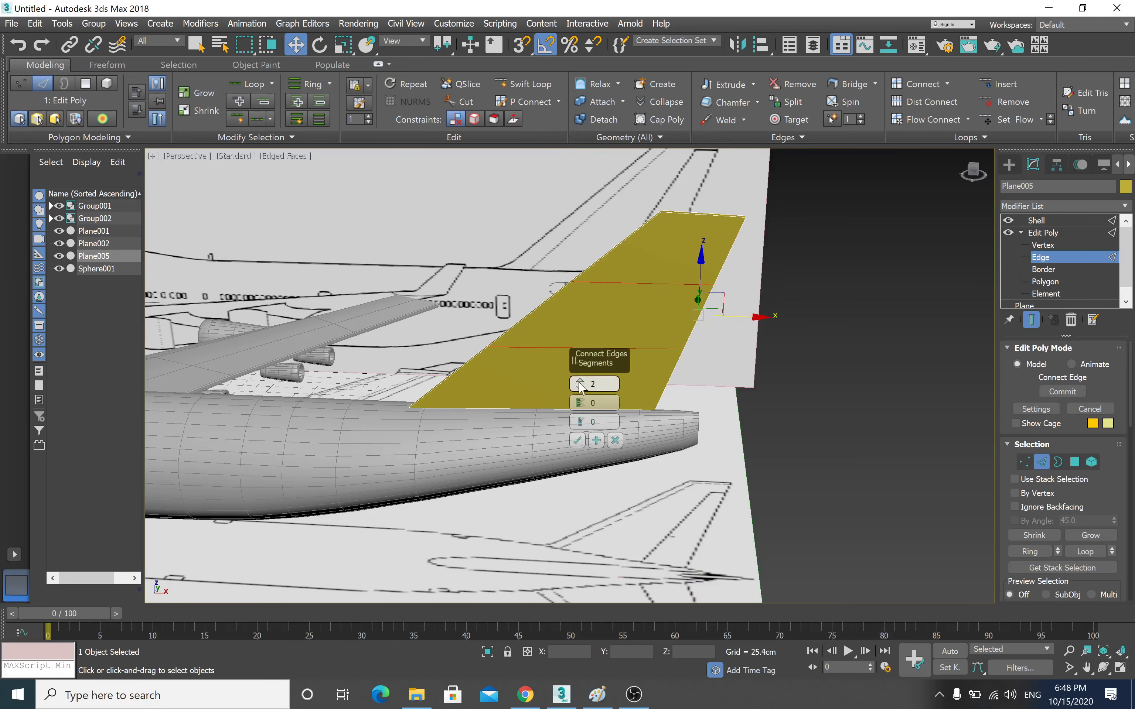
pyautogui.click(577, 440)
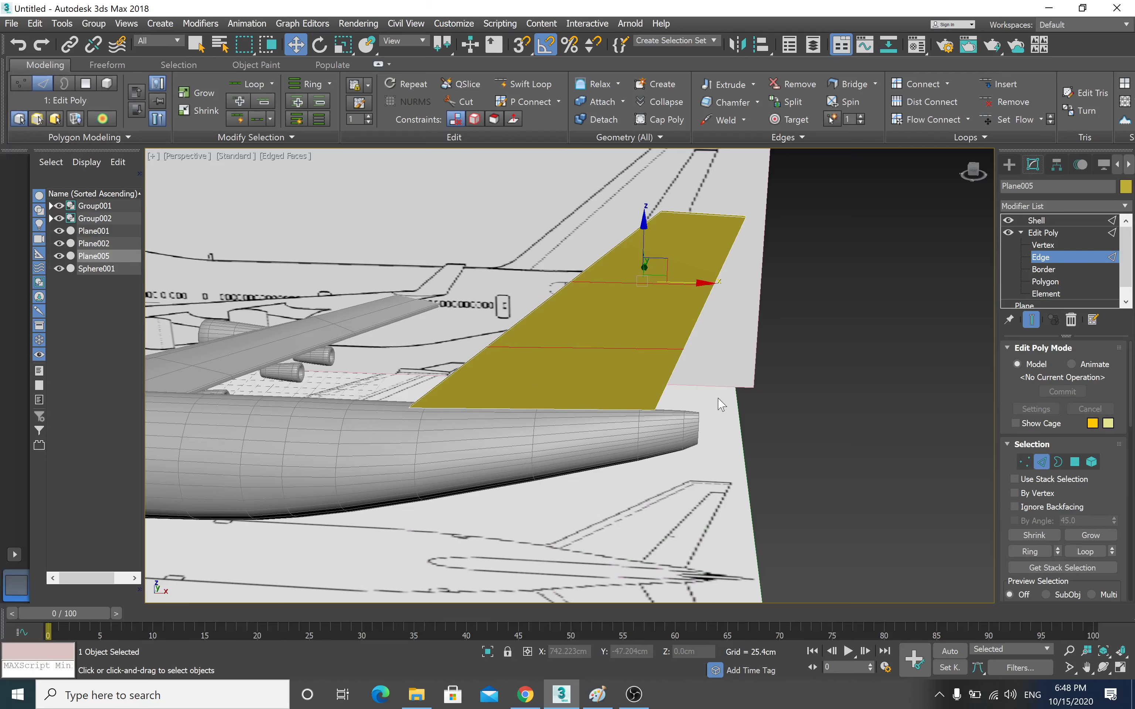
pyautogui.moveTo(758, 309); pyautogui.dragTo(731, 352, button='middle')
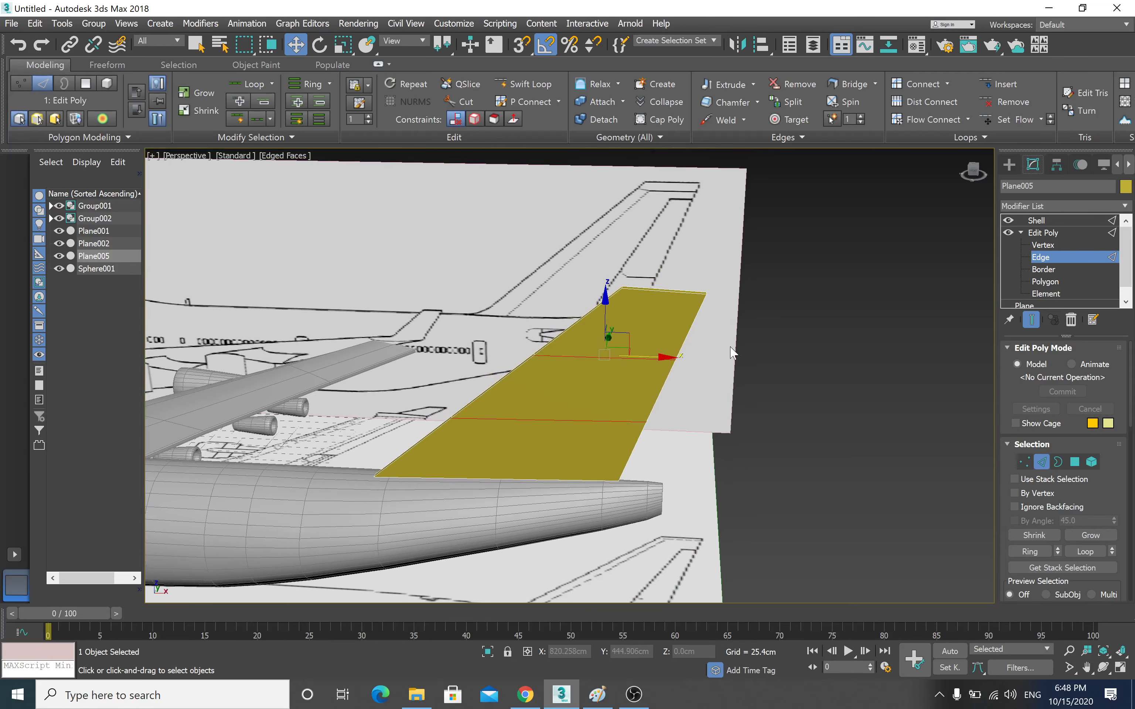
pyautogui.click(1042, 245)
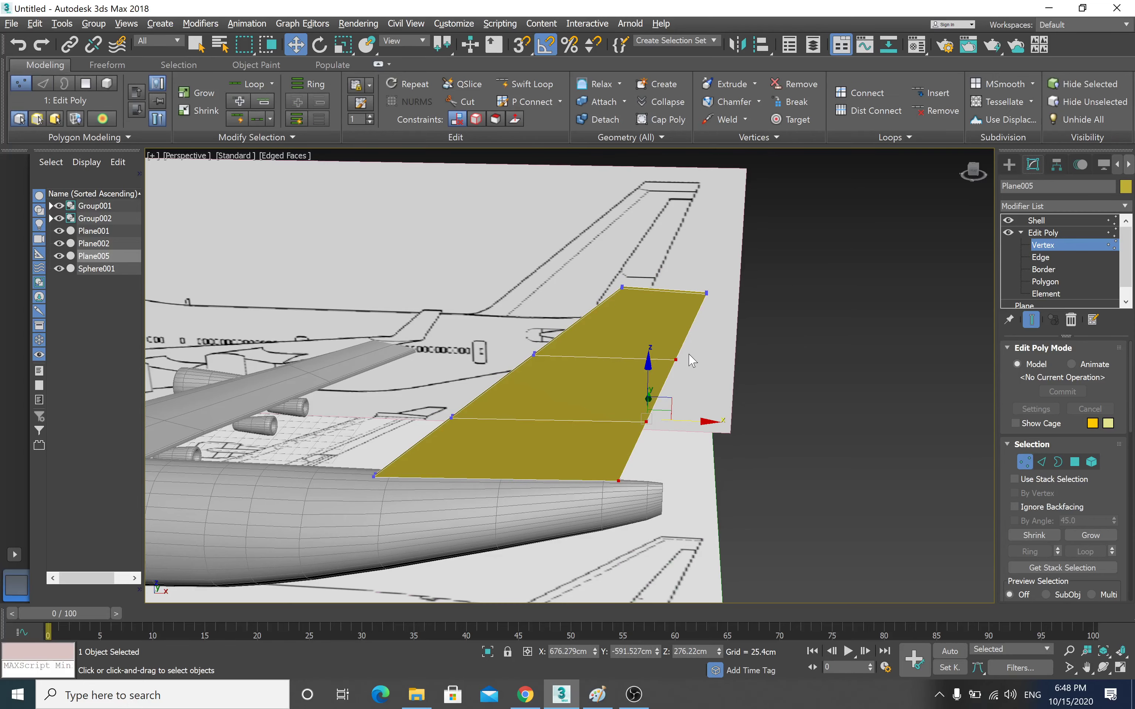
# - In the maximized Front view, move the top-right vertex and the next inner-line vertex onto the blueprint
pyautogui.hotkey('alt', 'w')
pyautogui.moveTo(826, 271); pyautogui.dragTo(825, 296, button='middle')
pyautogui.hotkey('alt', 'w')
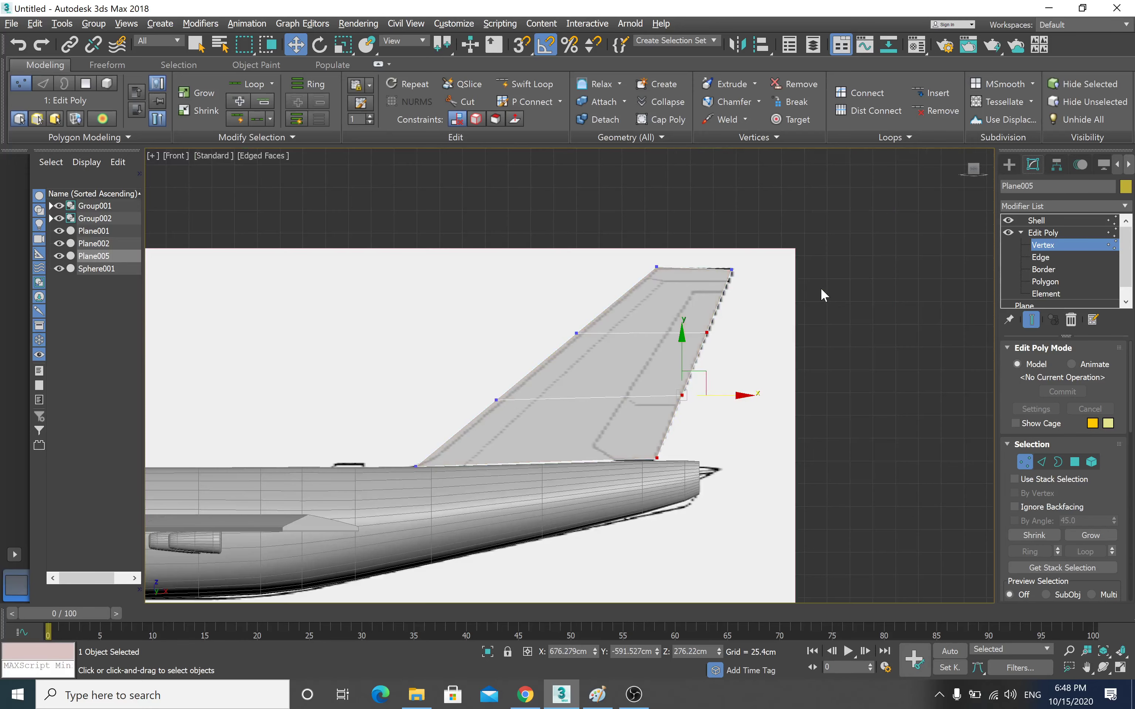
pyautogui.click(706, 332)
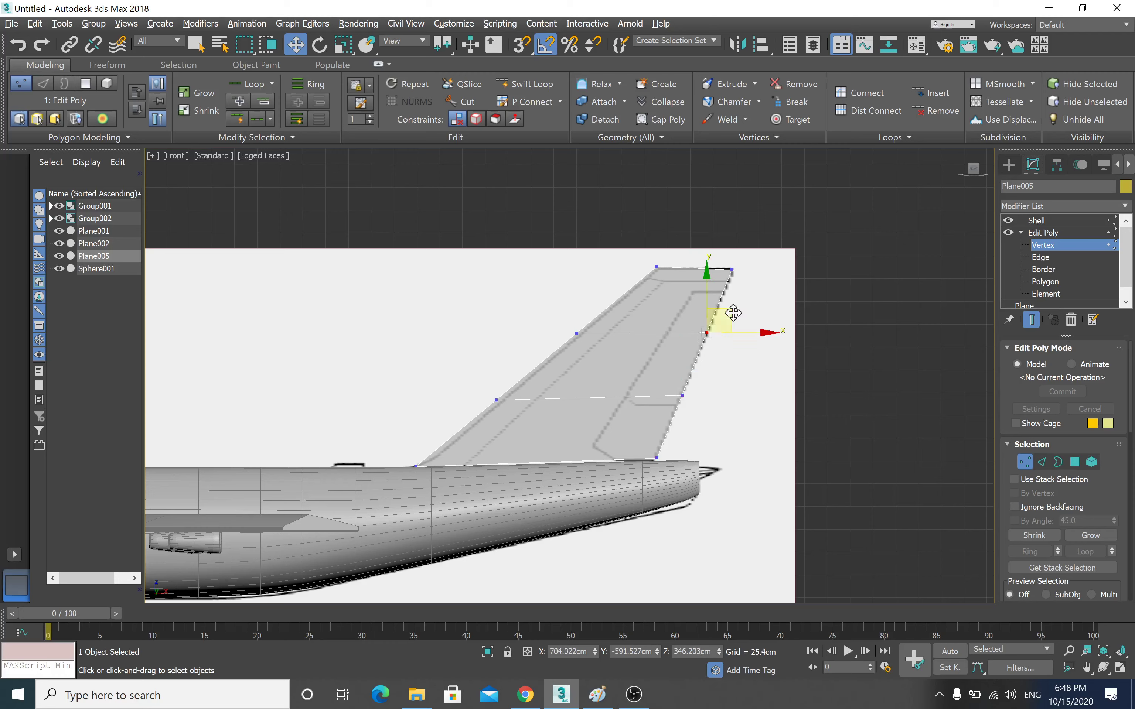
pyautogui.moveTo(731, 309); pyautogui.dragTo(743, 287)
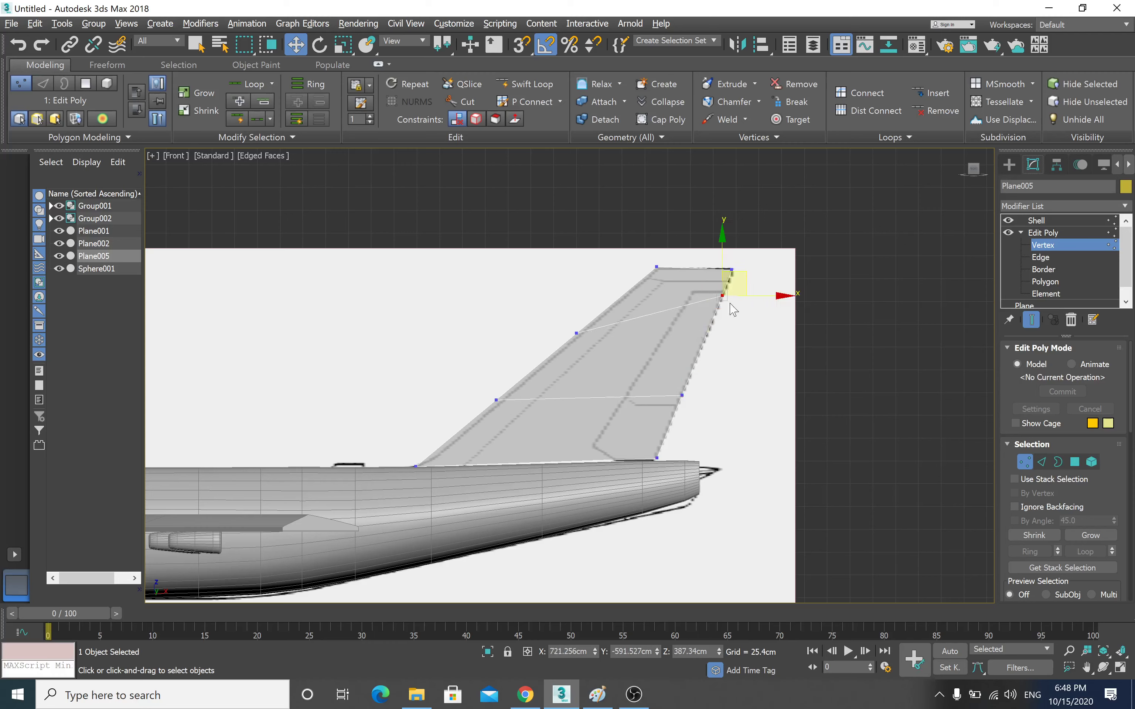
pyautogui.click(682, 394)
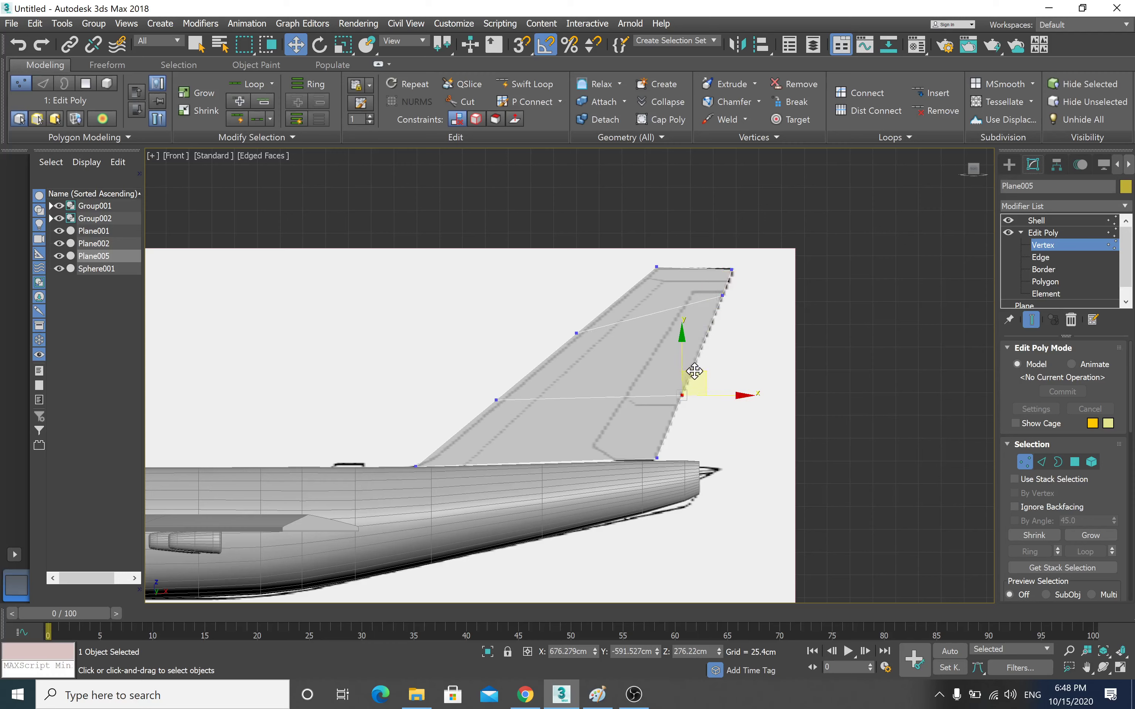
pyautogui.moveTo(694, 373)
pyautogui.mouseDown()
pyautogui.moveTo(659, 425)
pyautogui.moveTo(682, 377)
pyautogui.moveTo(682, 389)
pyautogui.mouseUp()
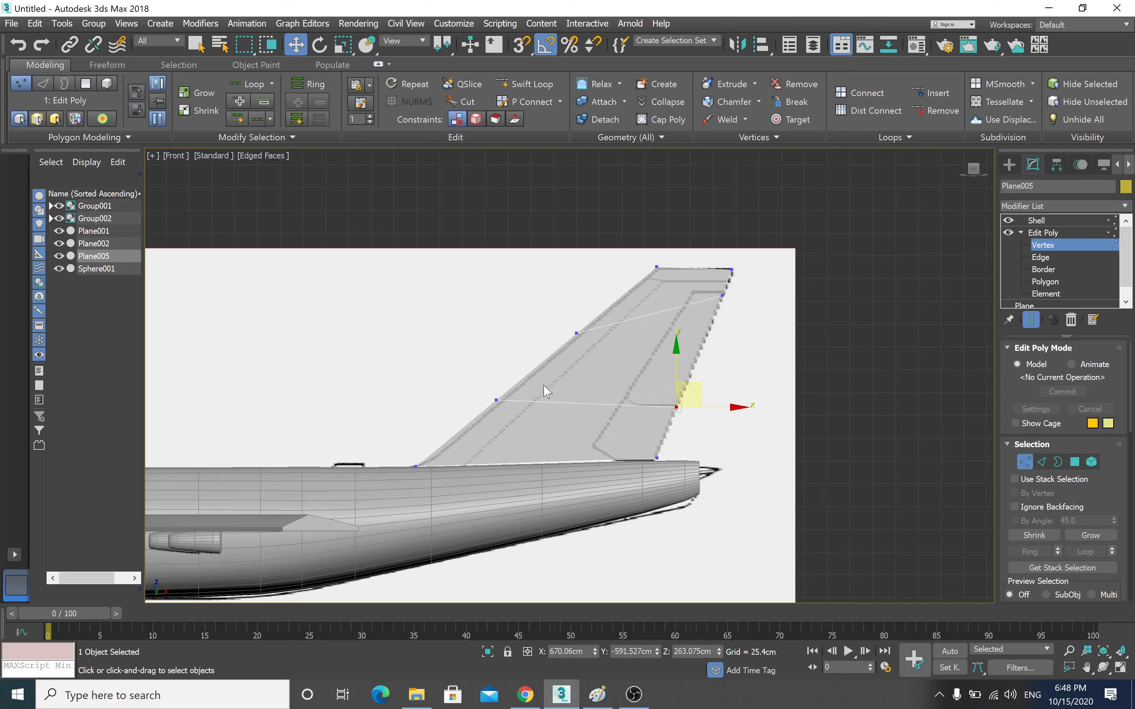
# - Move the upper-left inner-line vertex up and right, then select the right top-edge vertex
pyautogui.click(577, 333)
pyautogui.moveTo(586, 324); pyautogui.dragTo(640, 270)
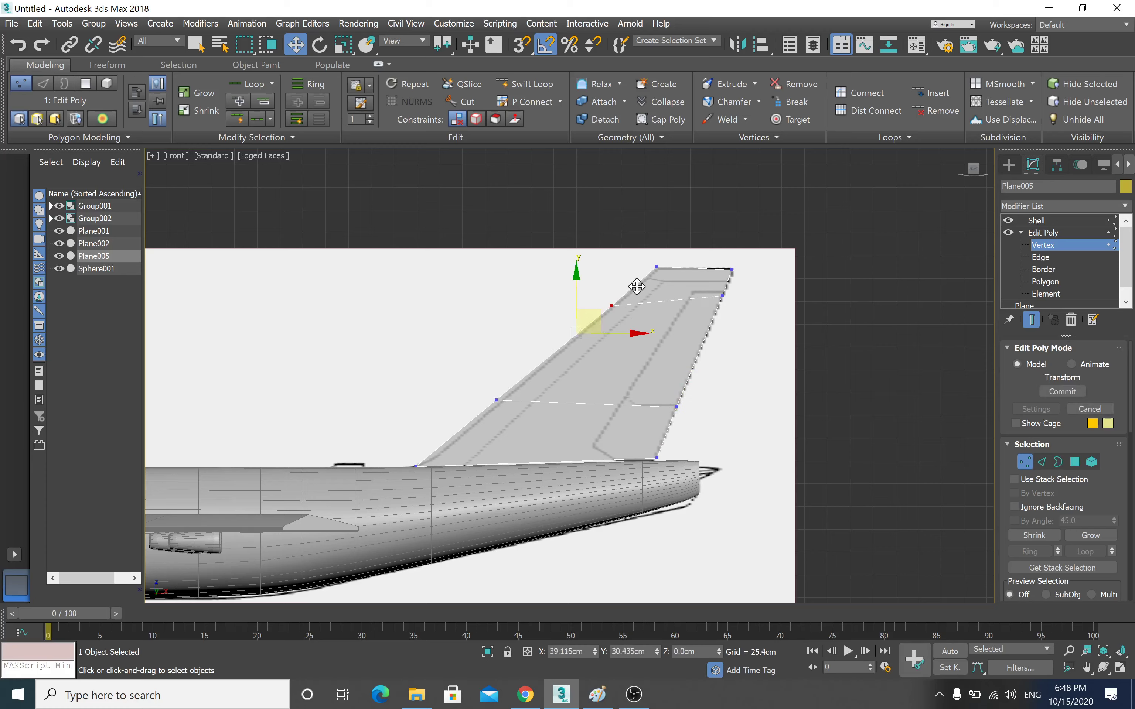
pyautogui.moveTo(639, 270); pyautogui.dragTo(652, 278)
pyautogui.moveTo(576, 321); pyautogui.dragTo(578, 319)
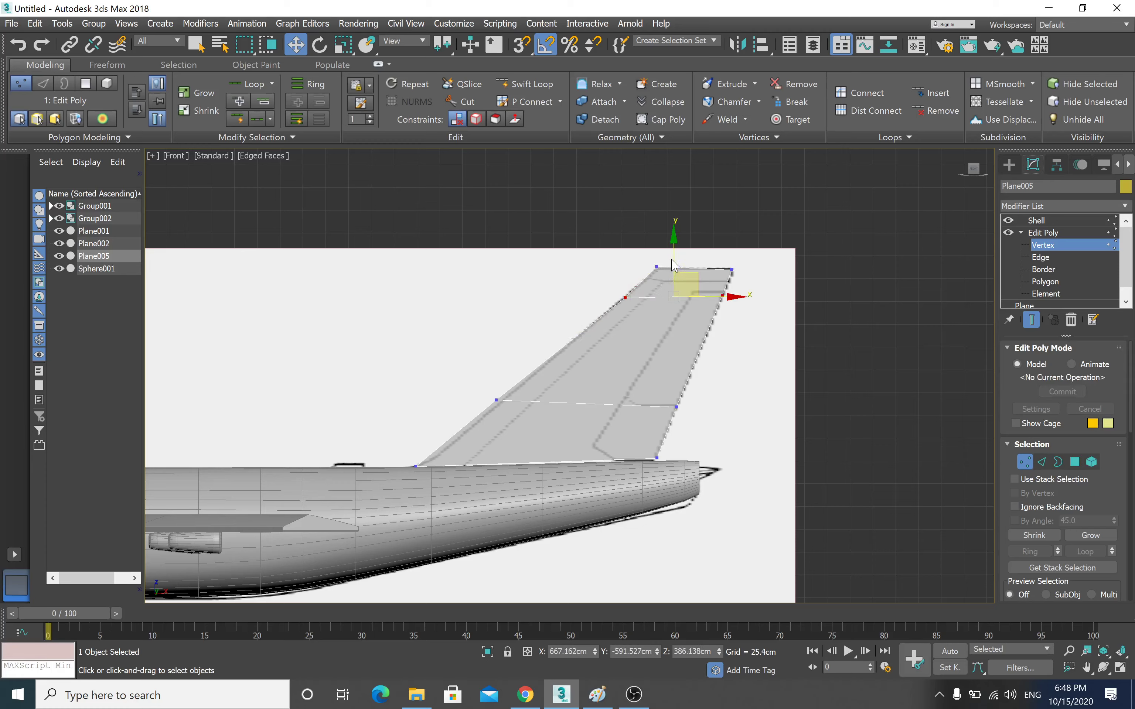
pyautogui.click(722, 293)
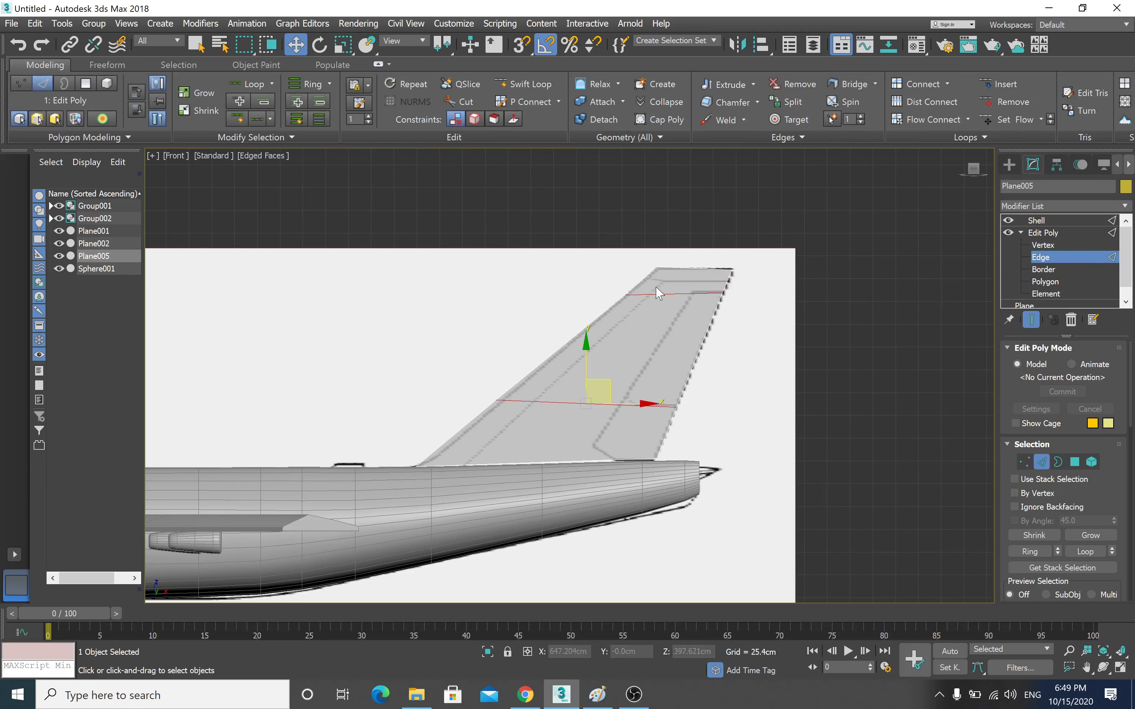
# - Ring-select the fin's cross edges and connect them with 2 lengthwise rudder-groove edges
pyautogui.click(673, 293)
pyautogui.moveTo(1115, 503); pyautogui.dragTo(1115, 385)
pyautogui.click(1038, 432)
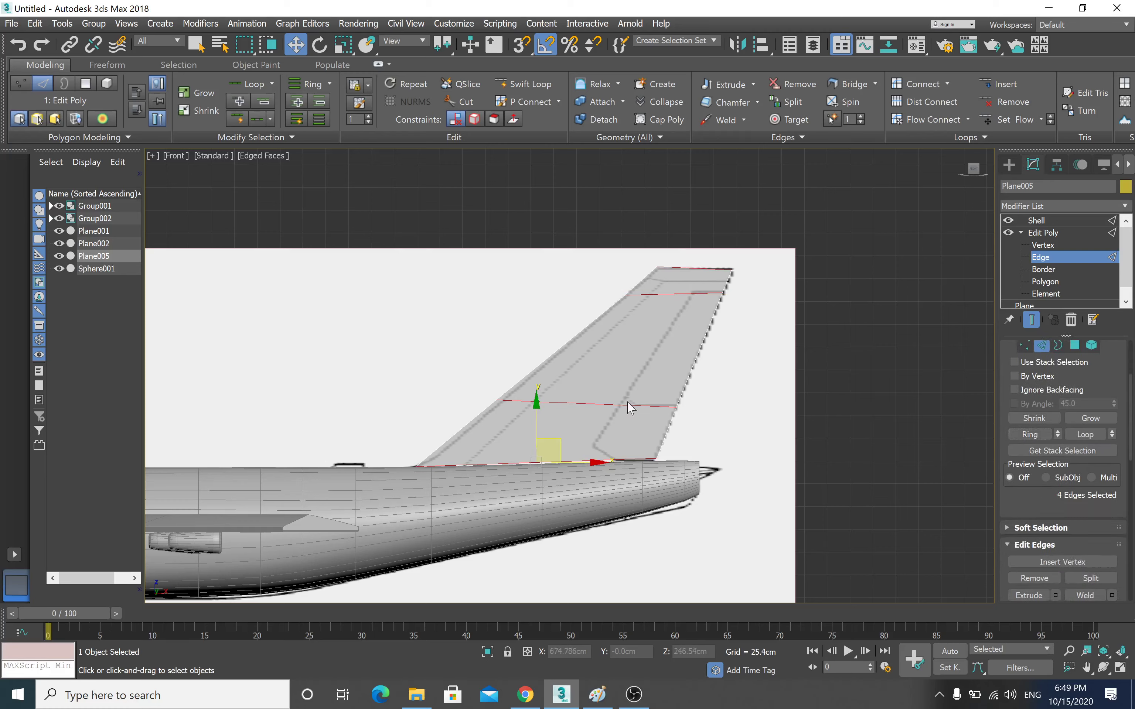
pyautogui.rightClick(580, 370)
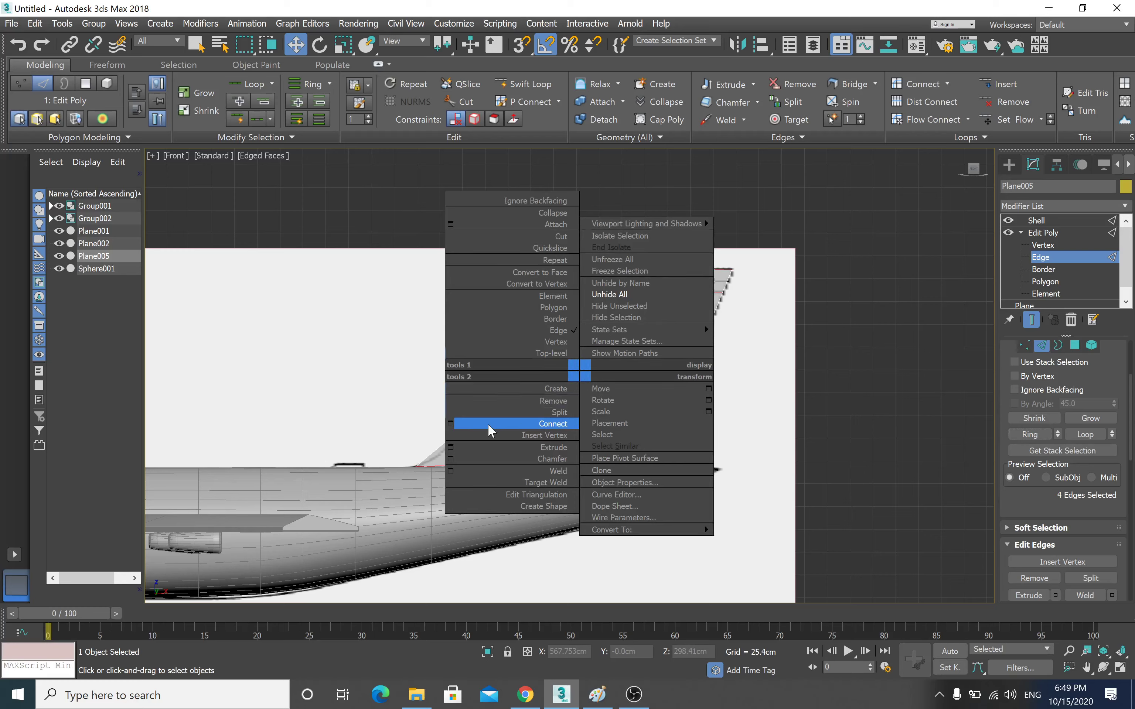
pyautogui.click(458, 423)
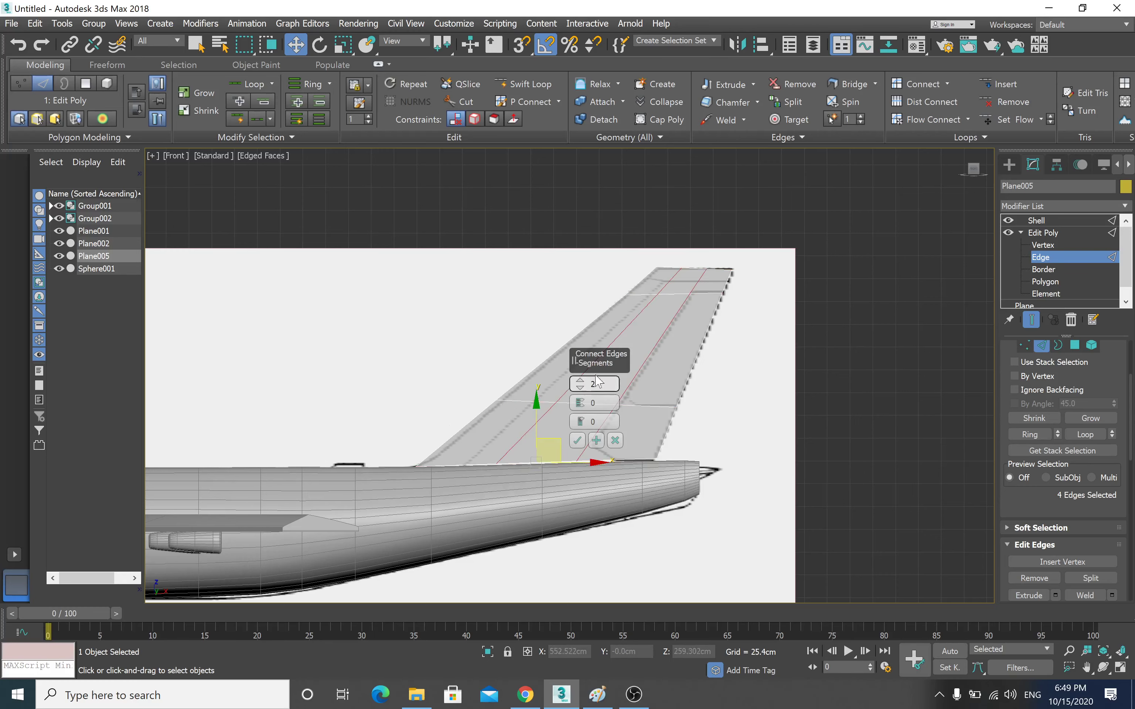
pyautogui.click(576, 440)
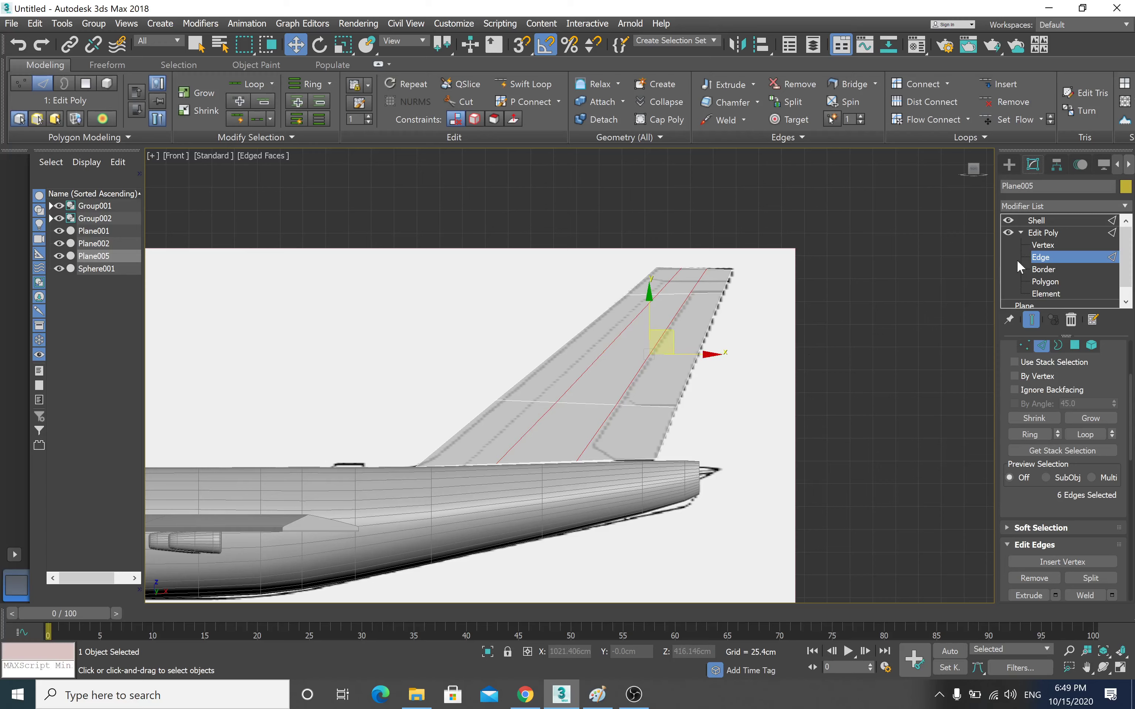
# - Select a fin polygon, check the fin from below in maximized Perspective, then reselect the fin
pyautogui.click(1045, 282)
pyautogui.click(698, 325)
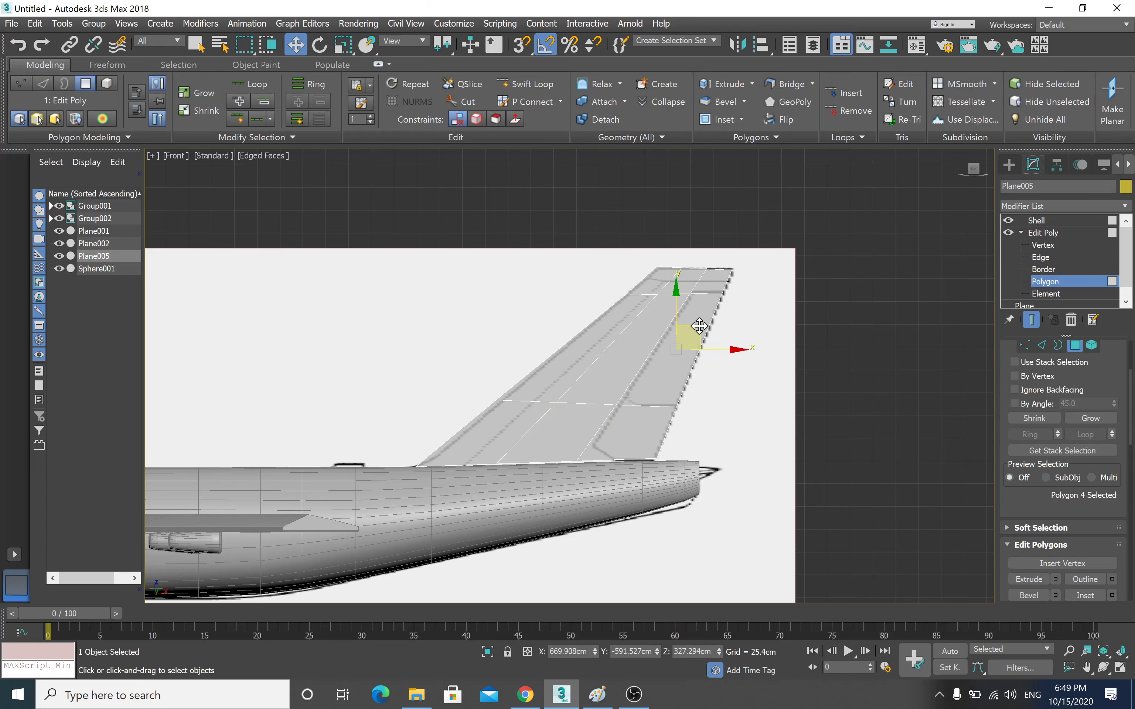
pyautogui.hotkey('alt', 'w')
pyautogui.rightClick(749, 437)
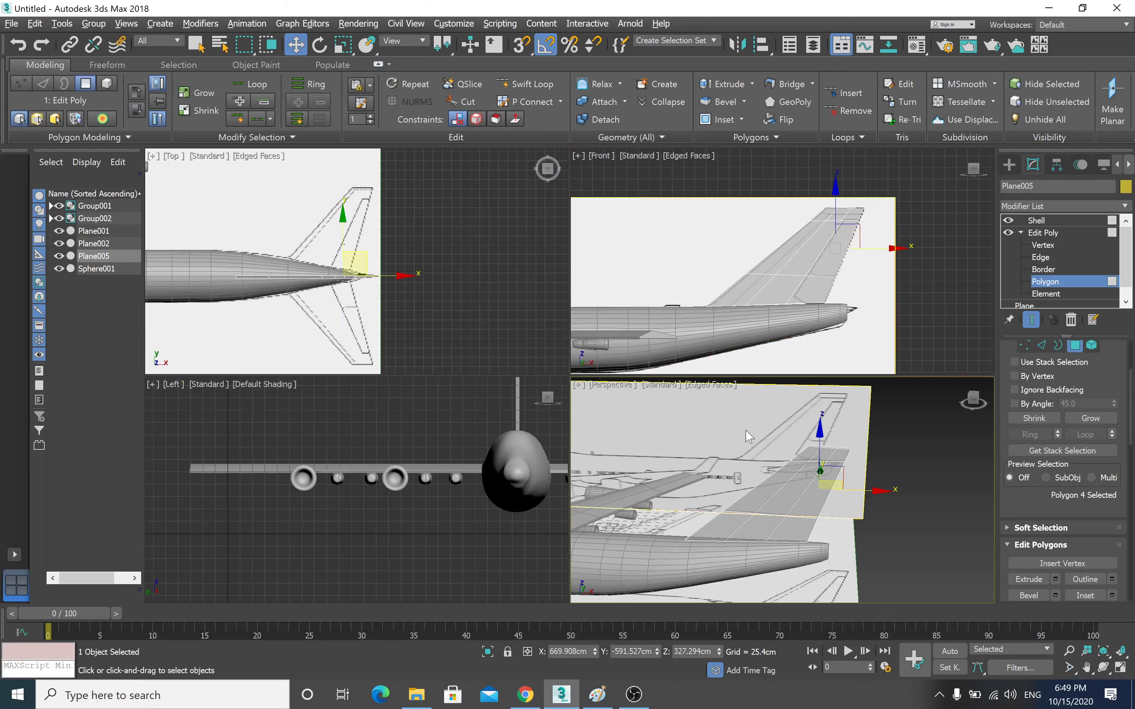
pyautogui.hotkey('alt', 'w')
pyautogui.moveTo(590, 423)
pyautogui.keyDown('alt'); pyautogui.mouseDown(button='middle')
pyautogui.moveTo(657, 445)
pyautogui.moveTo(590, 378)
pyautogui.mouseUp(button='middle'); pyautogui.keyUp('alt')
pyautogui.click(1034, 233)
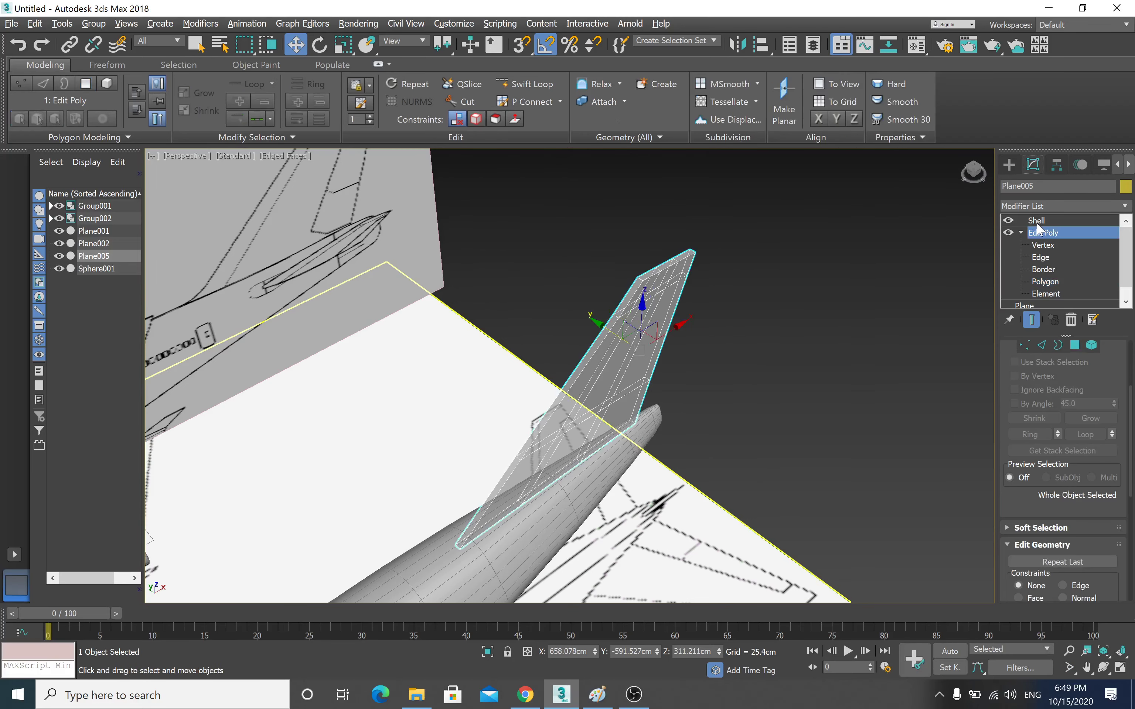
pyautogui.click(811, 265)
pyautogui.click(626, 323)
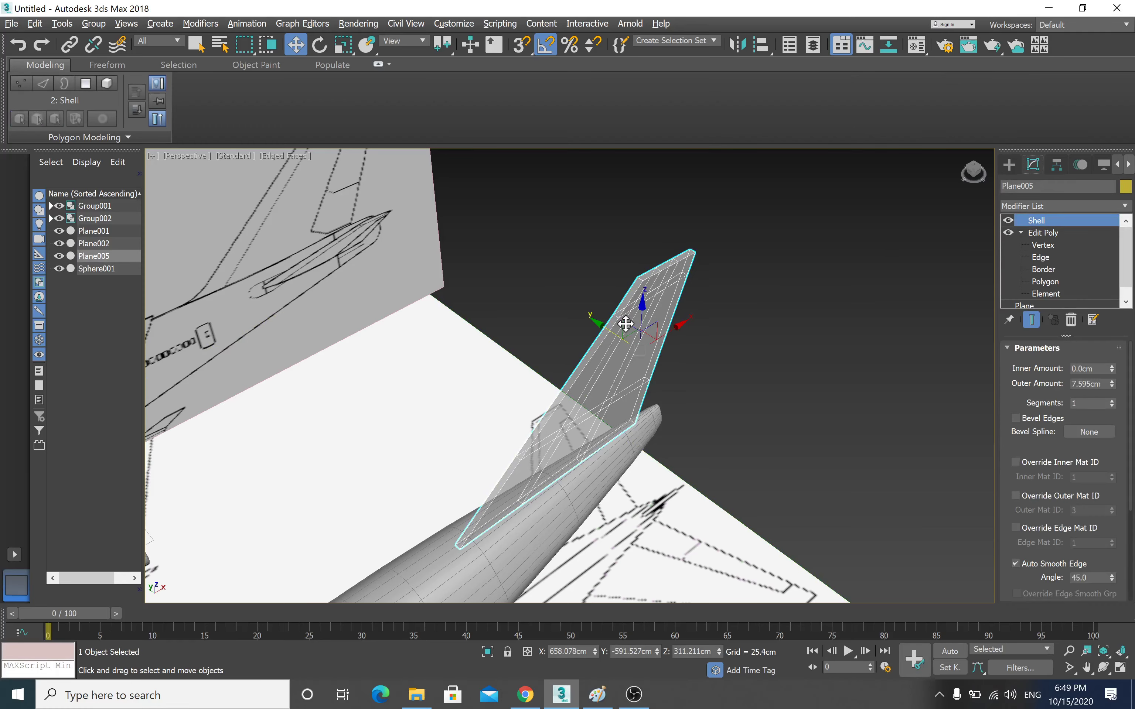
# - Turn off See-Through on the fin and hide all unselected objects
pyautogui.hotkey('alt', 'x')
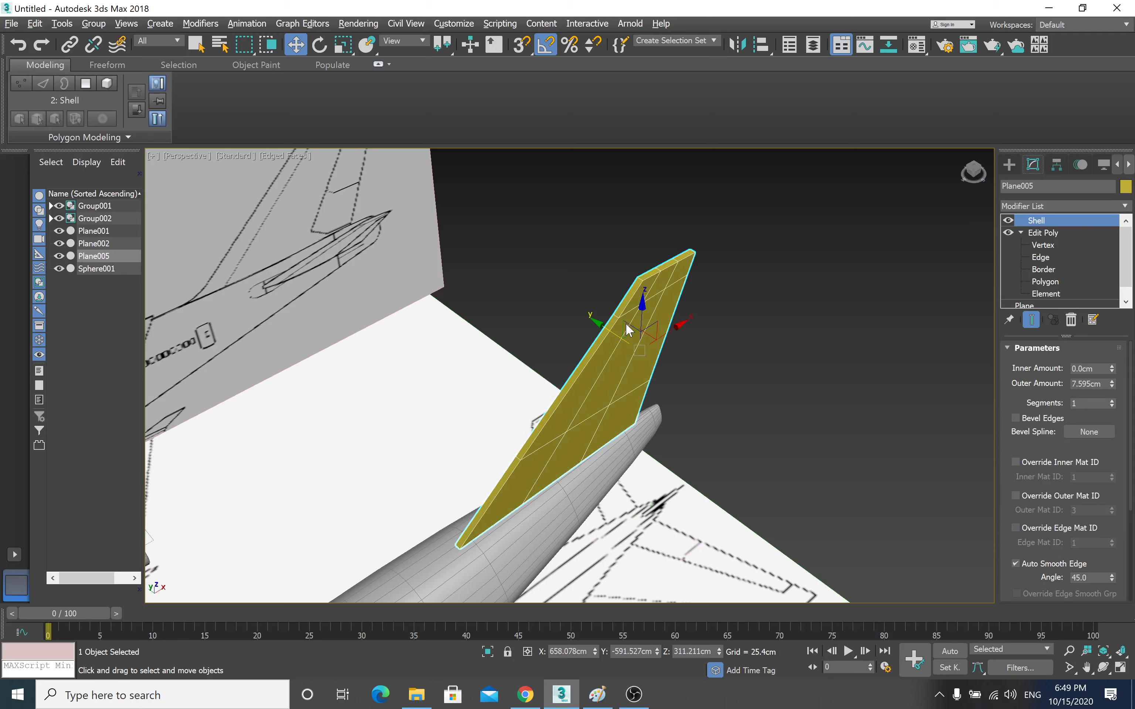
pyautogui.rightClick(625, 324)
pyautogui.click(669, 255)
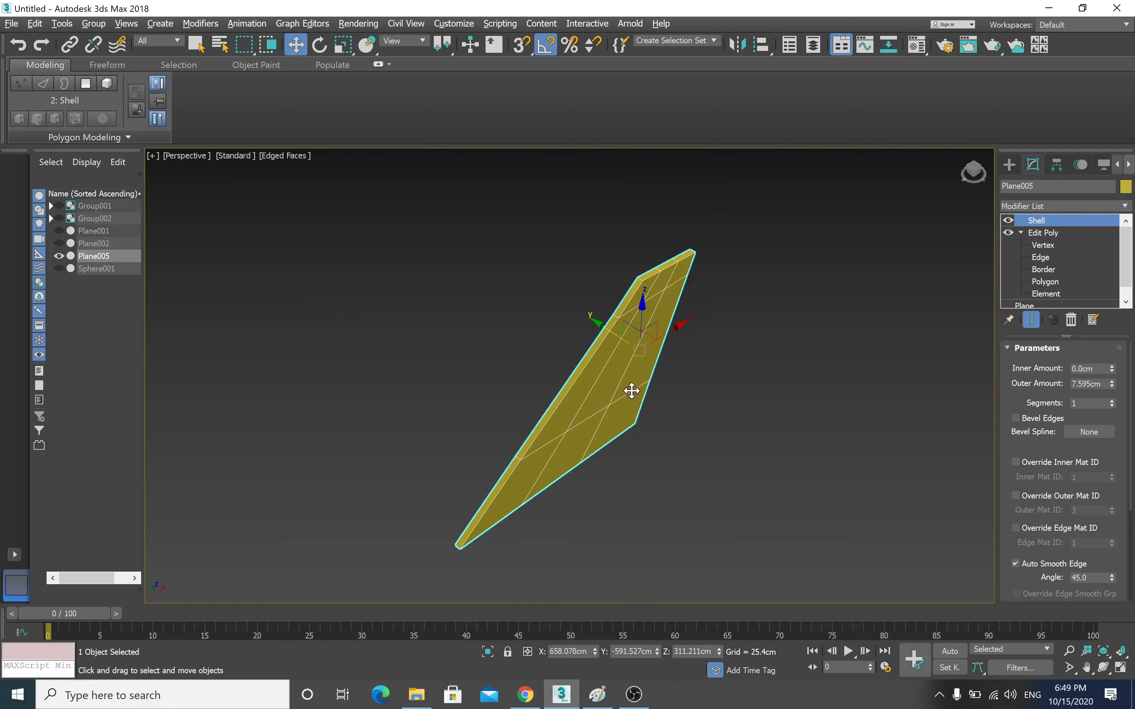
pyautogui.keyDown('alt'); pyautogui.moveTo(631, 391); pyautogui.dragTo(590, 400, button='middle'); pyautogui.keyUp('alt')
pyautogui.scroll(3, 590, 396)
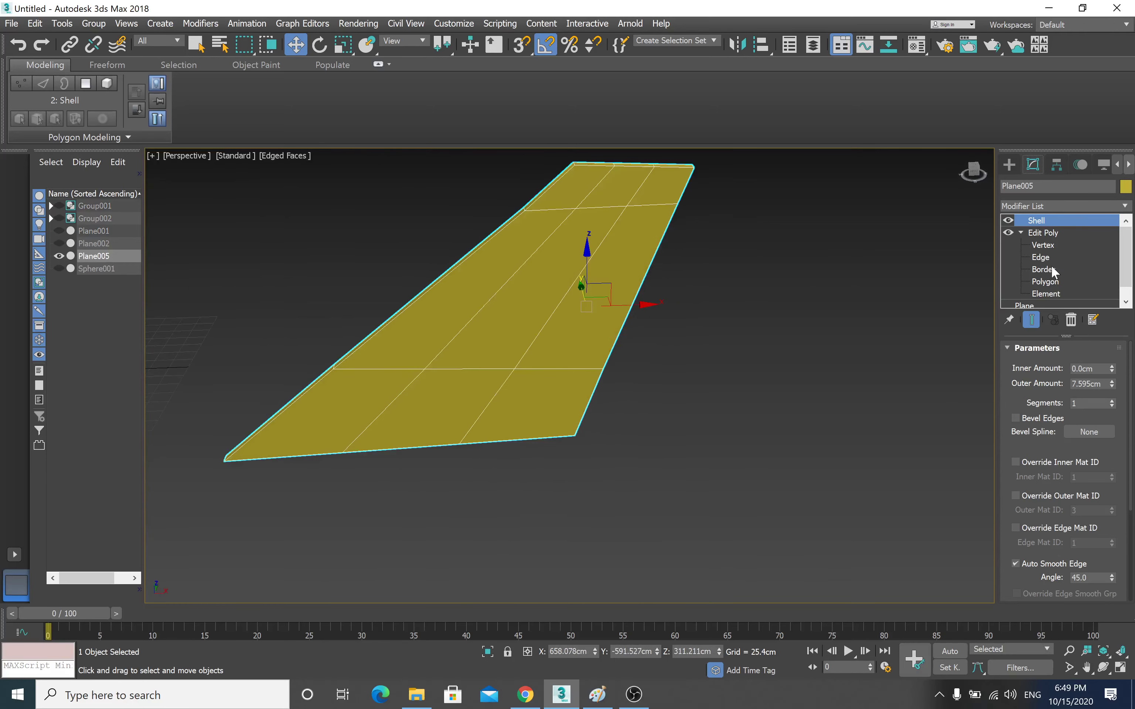
# - Undo a stray polygon selection, return to the Shell modifier and open the fin's Convert To menu
pyautogui.click(1038, 282)
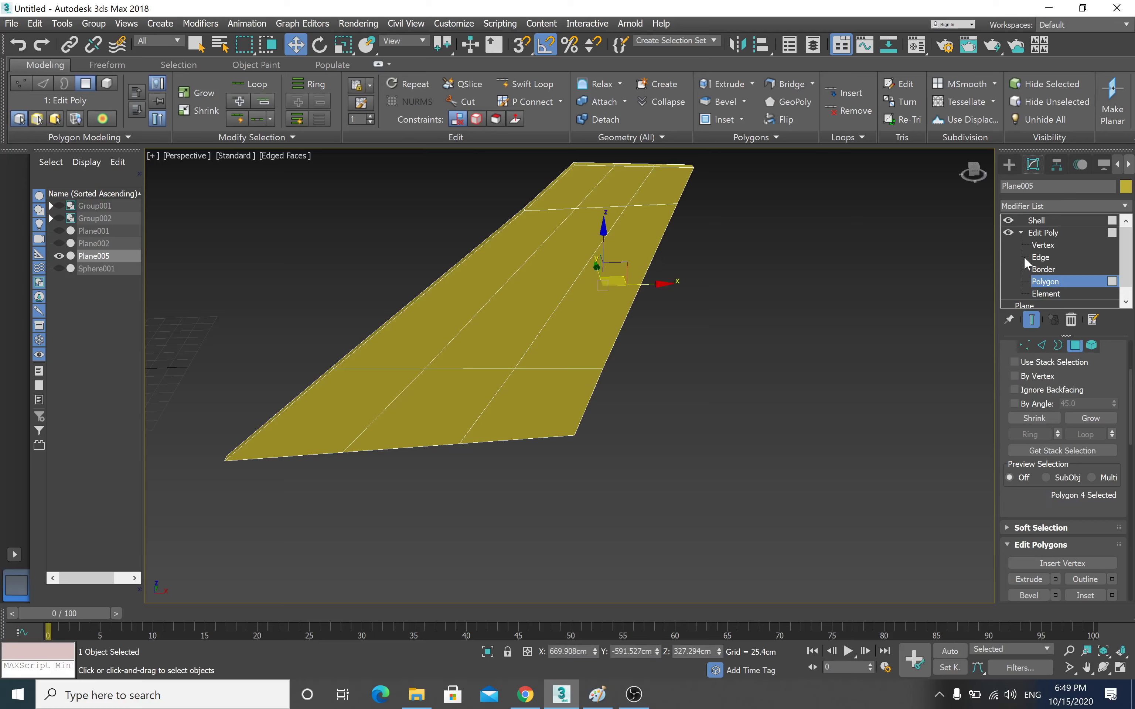
pyautogui.click(680, 270)
pyautogui.hotkey('ctrl', 'z')
pyautogui.click(1049, 220)
pyautogui.rightClick(566, 228)
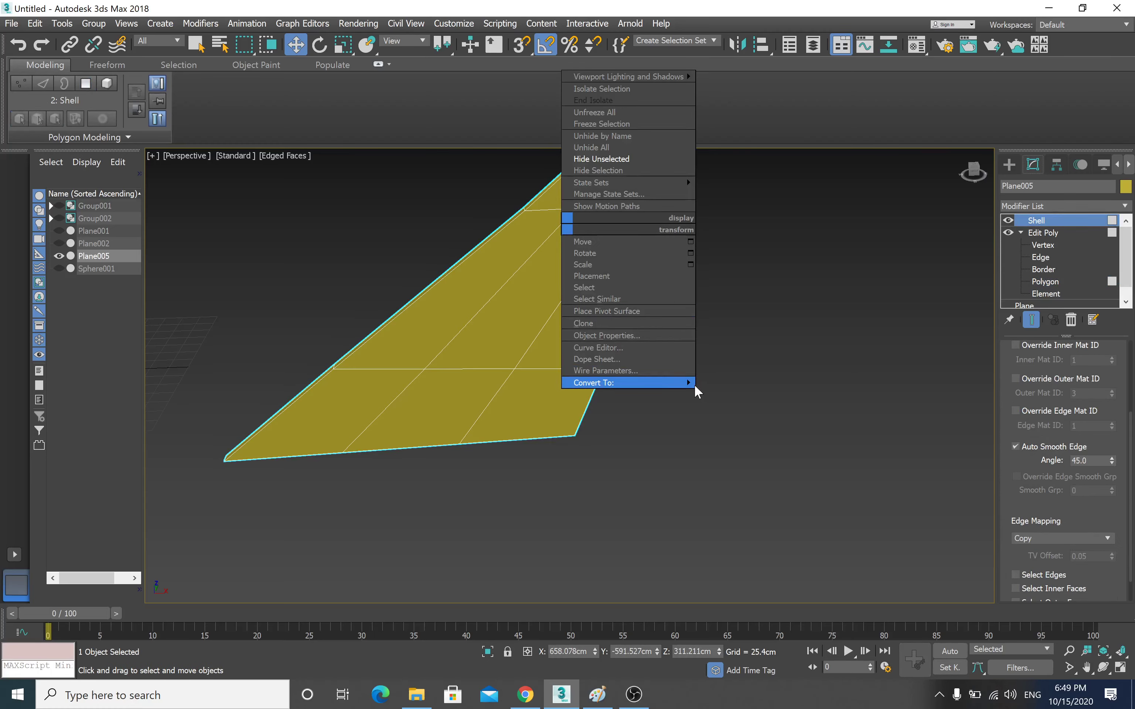
# - Convert the fin to Editable Poly and select the four groove-strip polygons on both faces
pyautogui.moveTo(628, 382)
pyautogui.click(717, 395)
pyautogui.click(1007, 220)
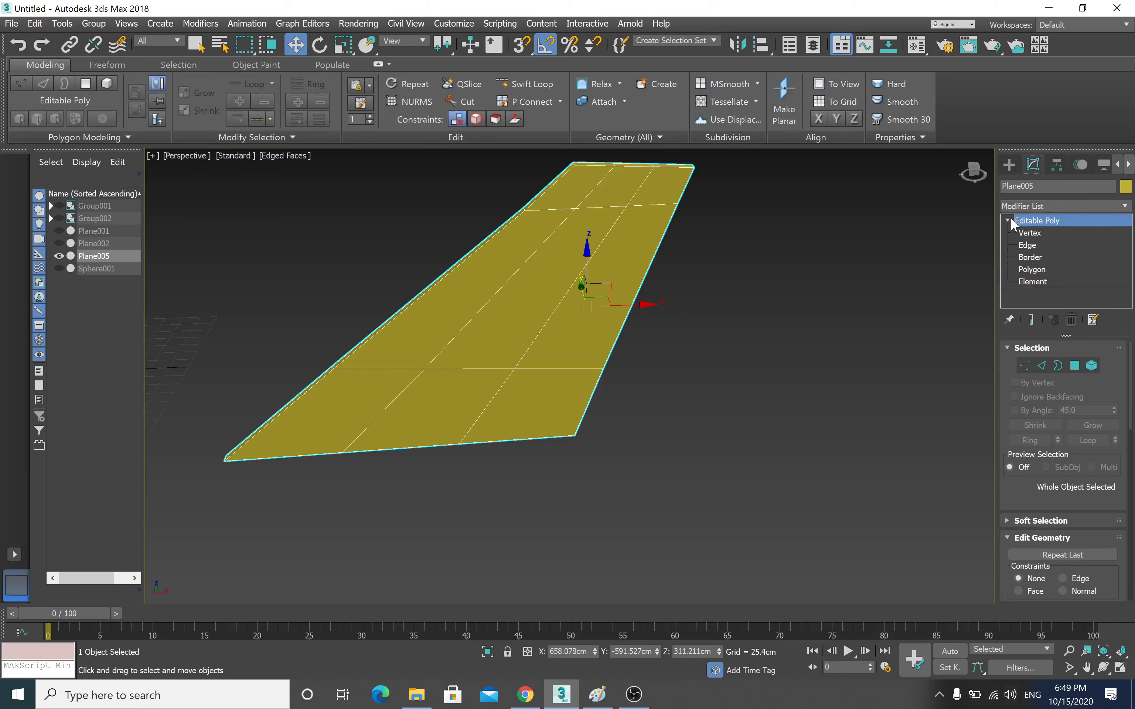
pyautogui.click(1031, 270)
pyautogui.click(605, 293)
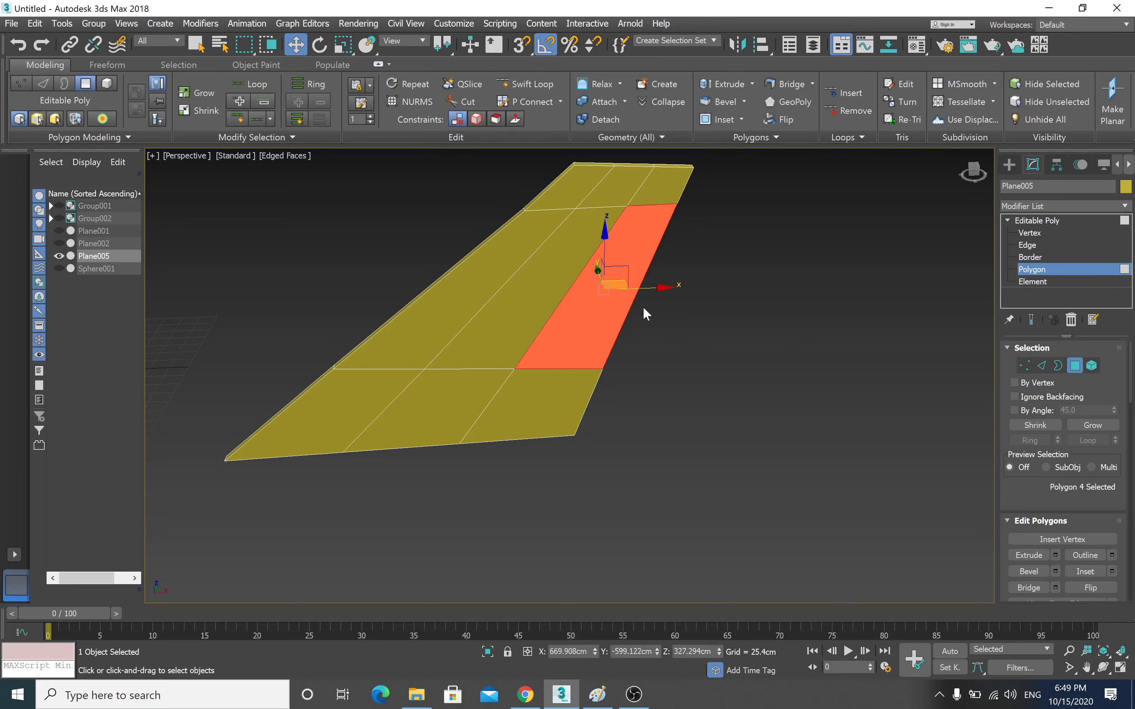
pyautogui.keyDown('alt'); pyautogui.moveTo(567, 406); pyautogui.dragTo(559, 409, button='middle'); pyautogui.keyUp('alt')
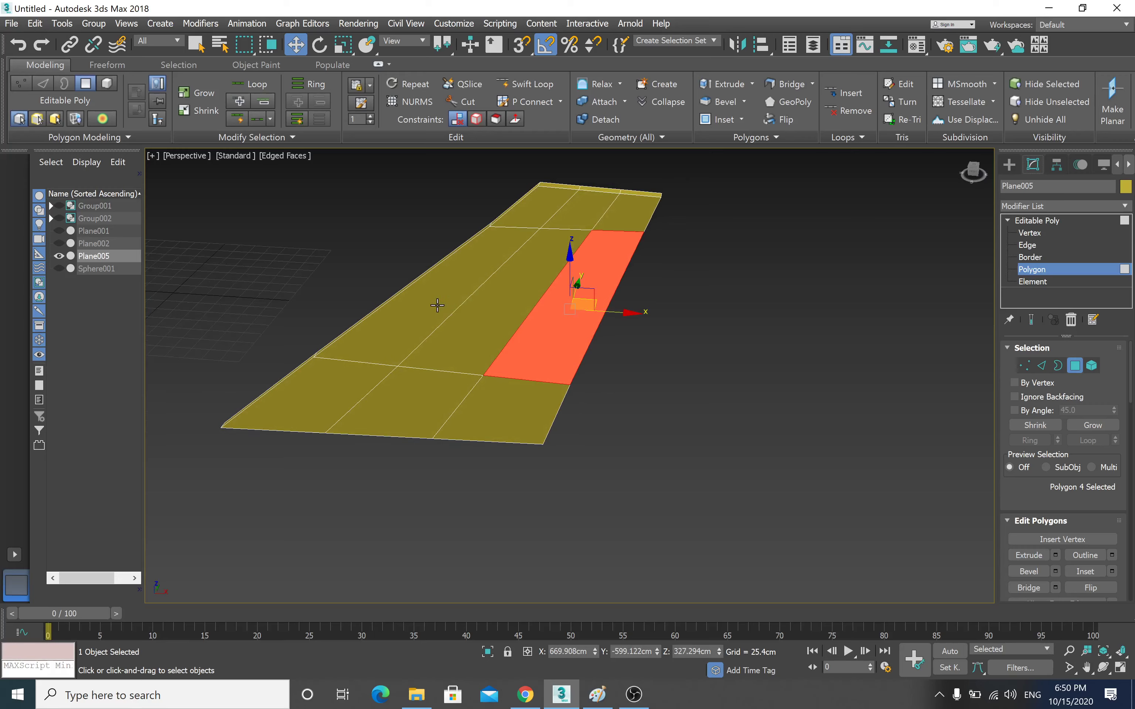
pyautogui.keyDown('ctrl'); pyautogui.click(424, 309); pyautogui.keyUp('ctrl')
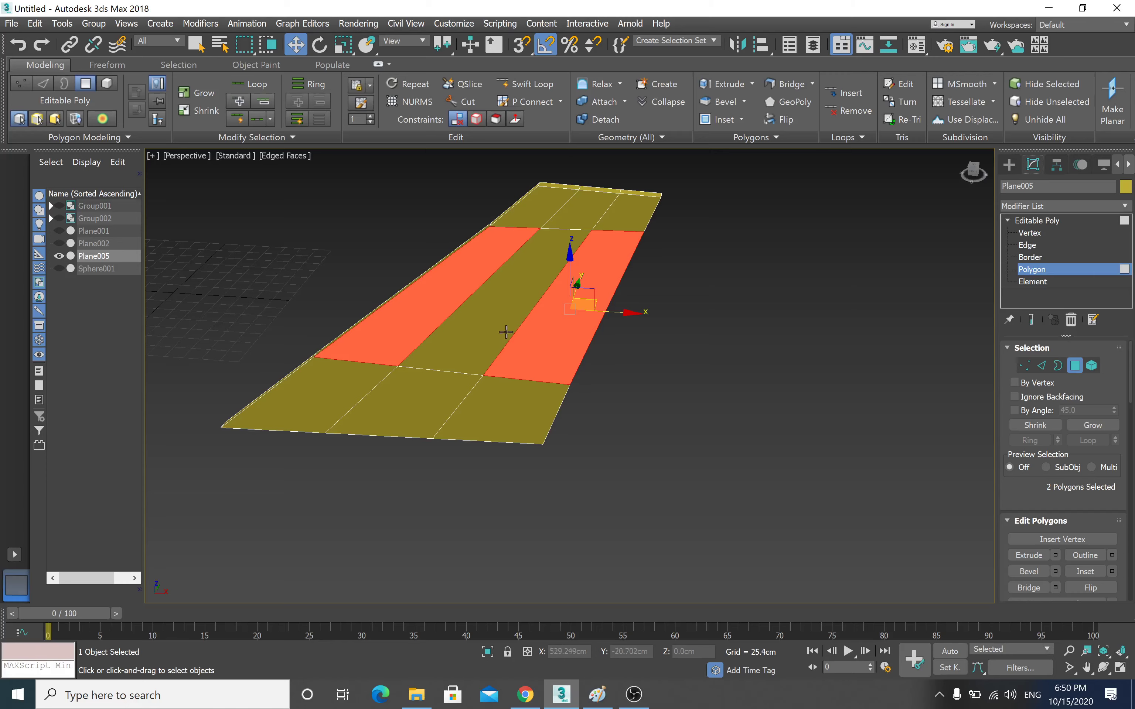
pyautogui.moveTo(483, 340)
pyautogui.keyDown('alt'); pyautogui.mouseDown(button='middle')
pyautogui.moveTo(677, 325)
pyautogui.moveTo(638, 323)
pyautogui.mouseUp(button='middle'); pyautogui.keyUp('alt')
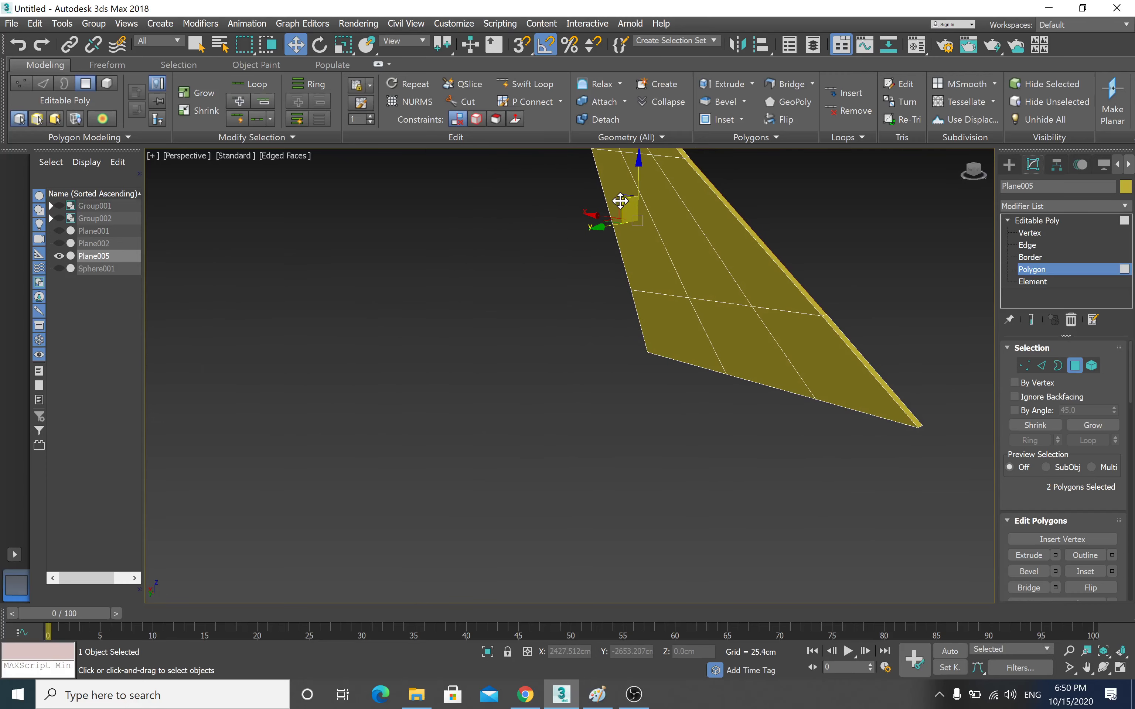
pyautogui.keyDown('ctrl'); pyautogui.click(618, 198); pyautogui.keyUp('ctrl')
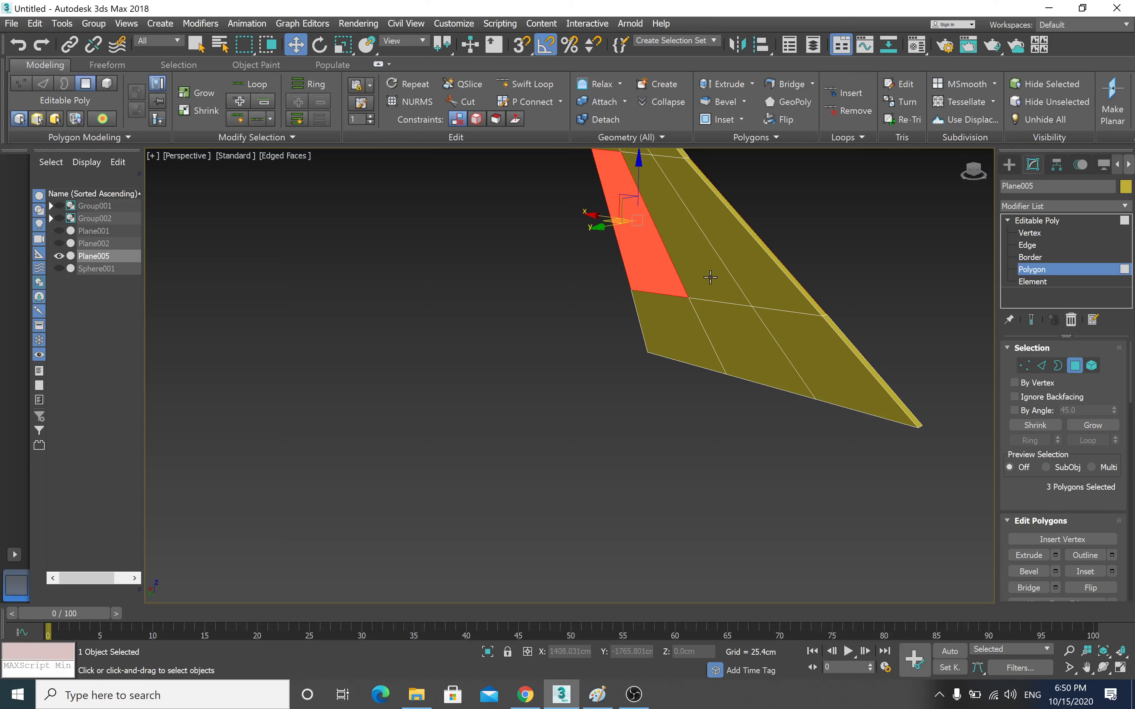
pyautogui.keyDown('alt'); pyautogui.moveTo(737, 292); pyautogui.dragTo(725, 271, button='middle'); pyautogui.keyUp('alt')
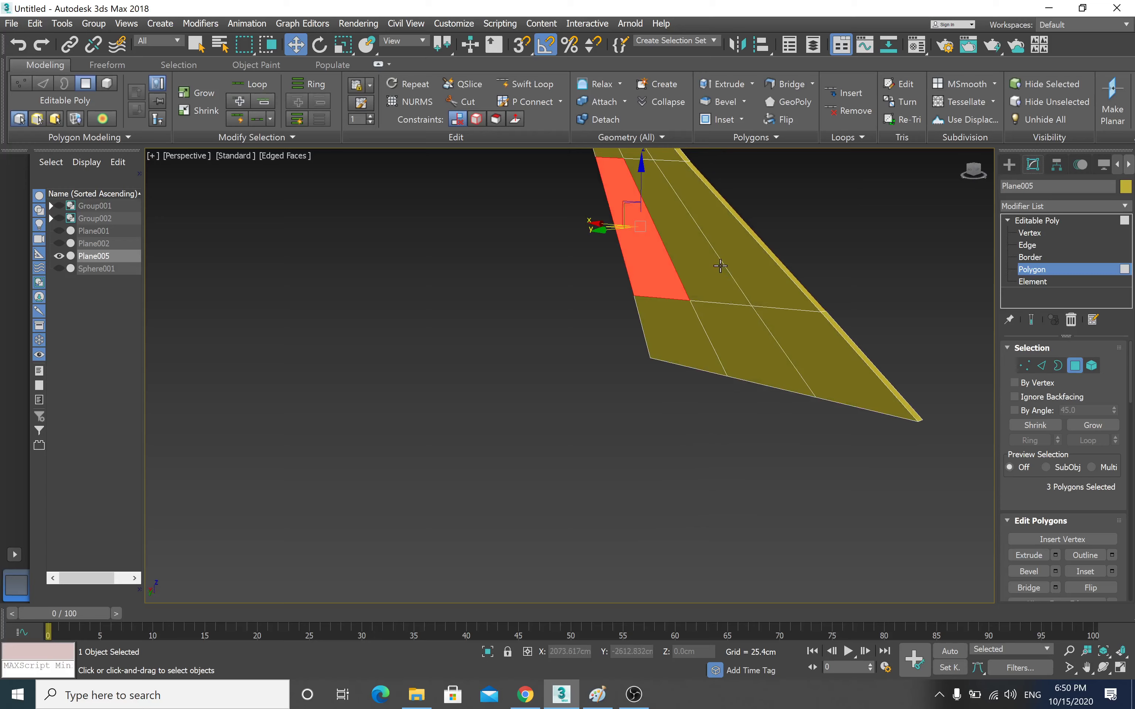
pyautogui.keyDown('ctrl'); pyautogui.click(710, 223); pyautogui.keyUp('ctrl')
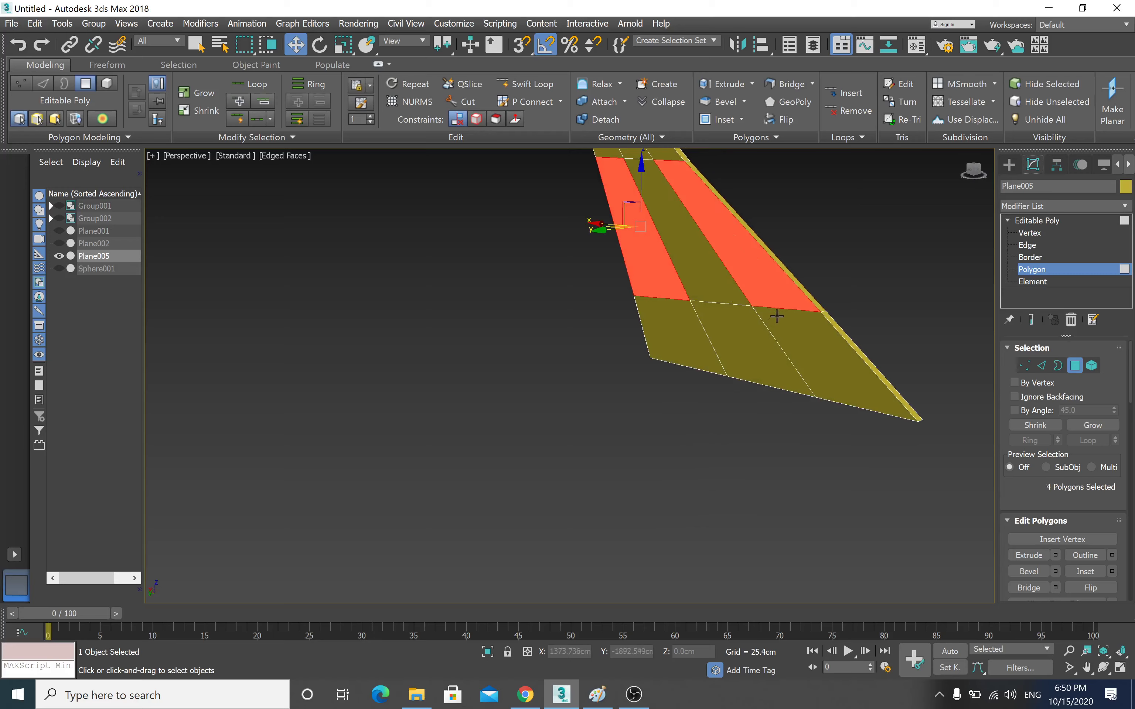
pyautogui.moveTo(777, 317)
pyautogui.keyDown('alt'); pyautogui.mouseDown(button='middle')
pyautogui.moveTo(712, 306)
pyautogui.moveTo(692, 355)
pyautogui.moveTo(615, 391)
pyautogui.moveTo(602, 386)
pyautogui.mouseUp(button='middle'); pyautogui.keyUp('alt')
pyautogui.scroll(2, 603, 385)
pyautogui.scroll(4, 642, 365)
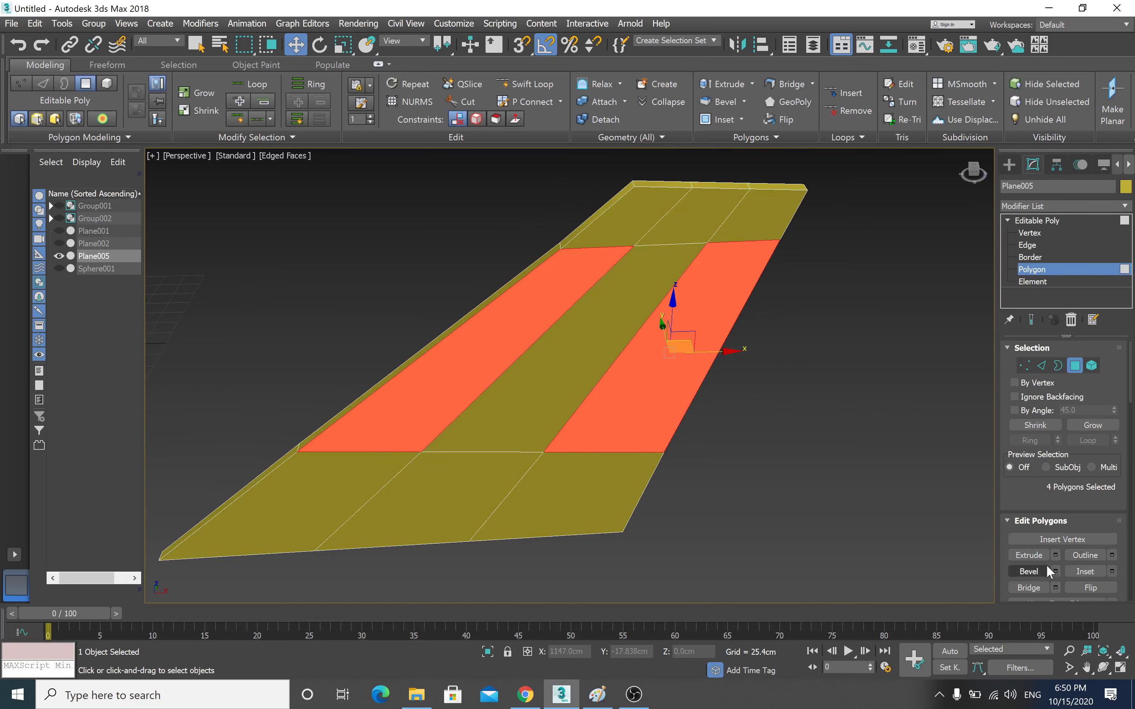
# - Discard the extrude and bevel the four strips at -1.716cm height, -3.273cm outline
pyautogui.click(1053, 554)
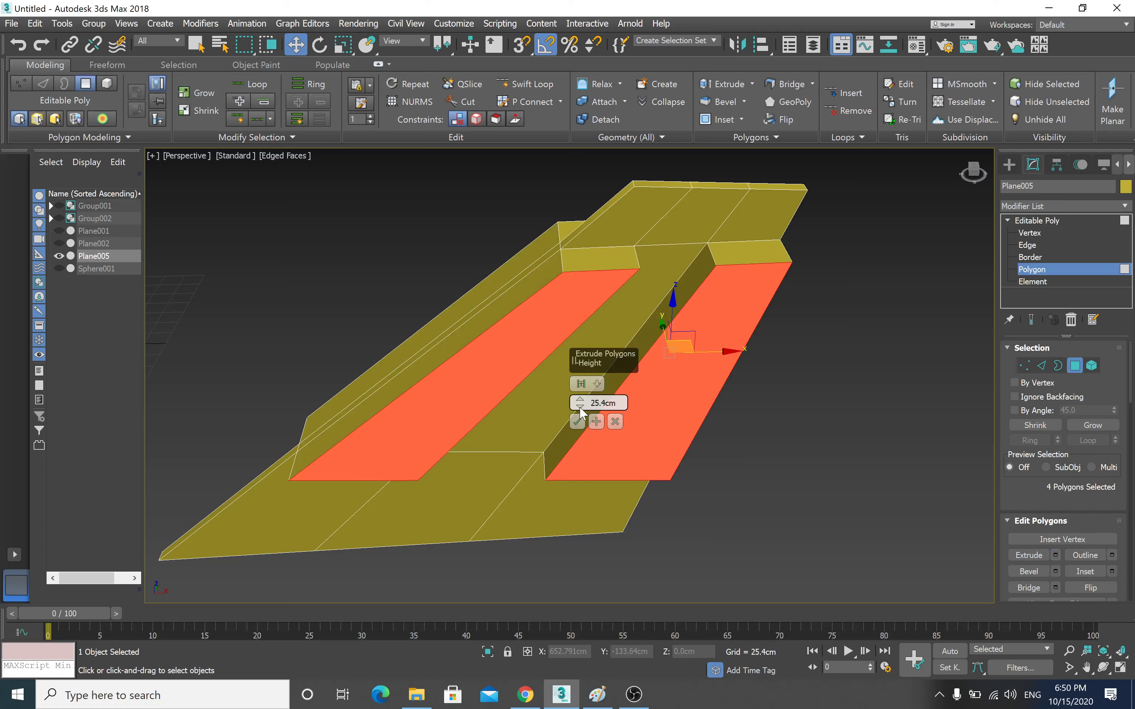
pyautogui.moveTo(580, 412); pyautogui.dragTo(559, 462)
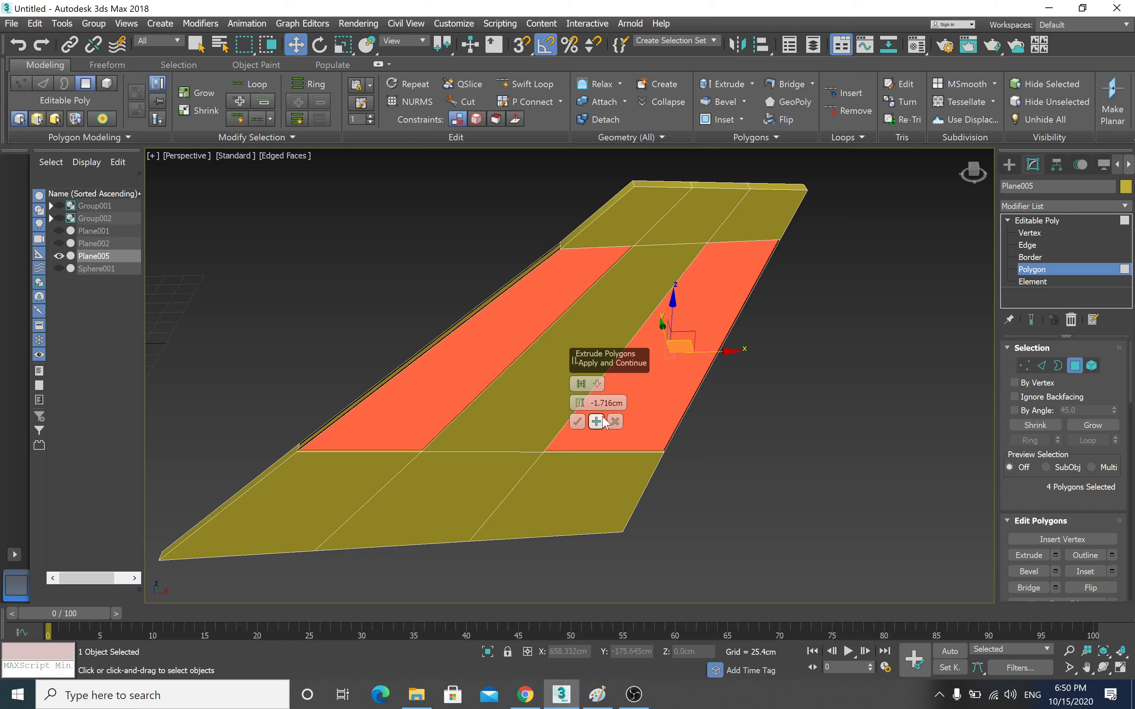
pyautogui.click(615, 421)
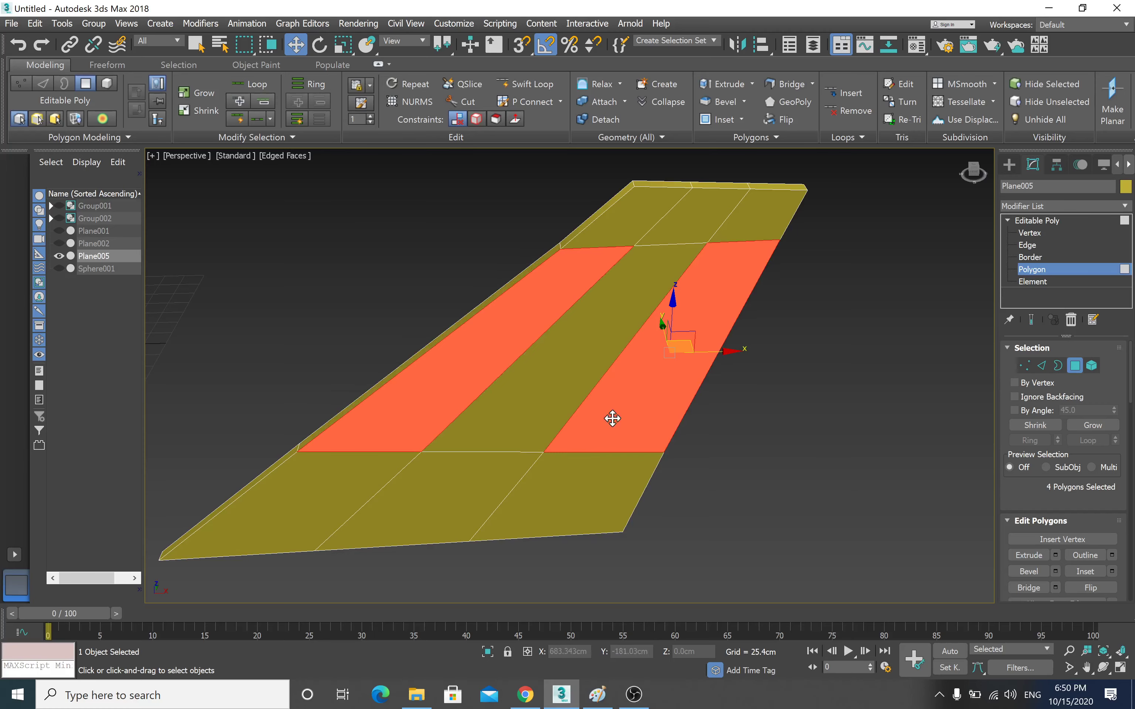
pyautogui.click(1055, 571)
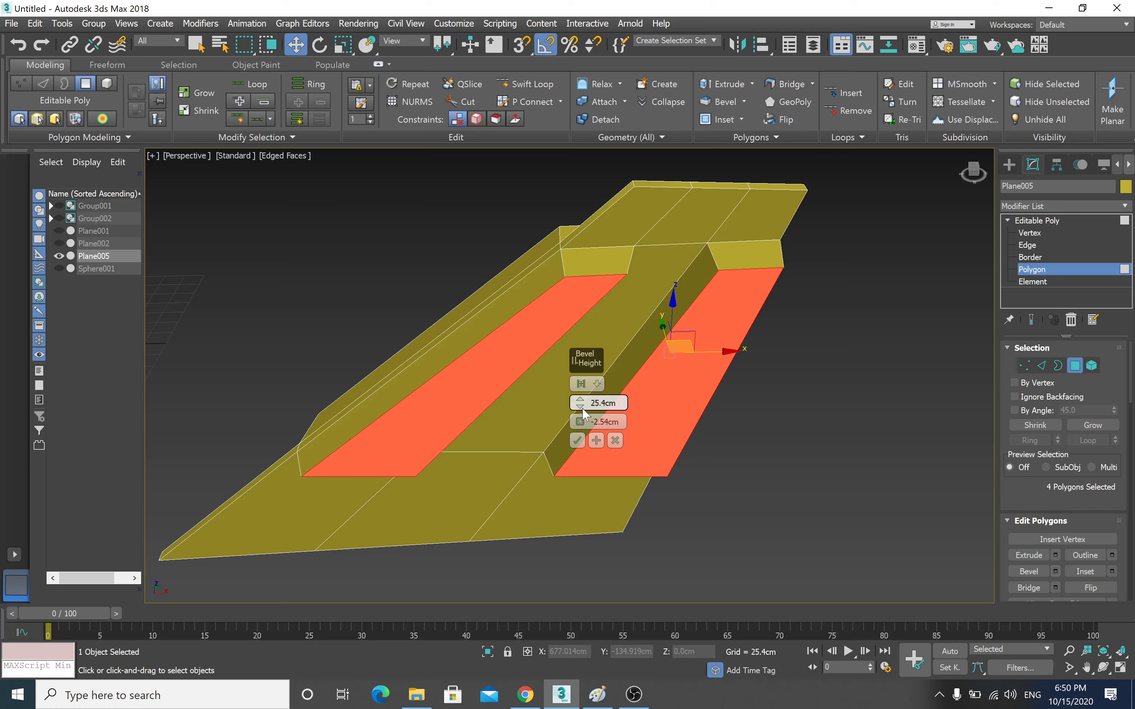
pyautogui.moveTo(583, 414); pyautogui.dragTo(566, 457)
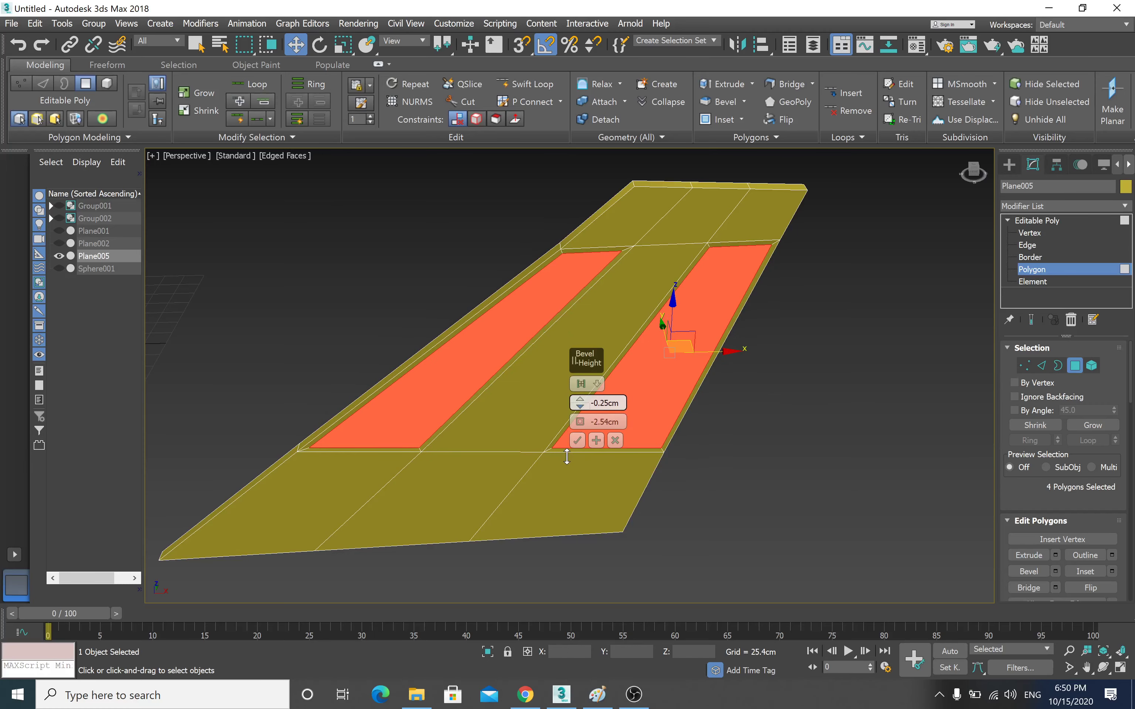
pyautogui.moveTo(579, 403); pyautogui.dragTo(580, 422)
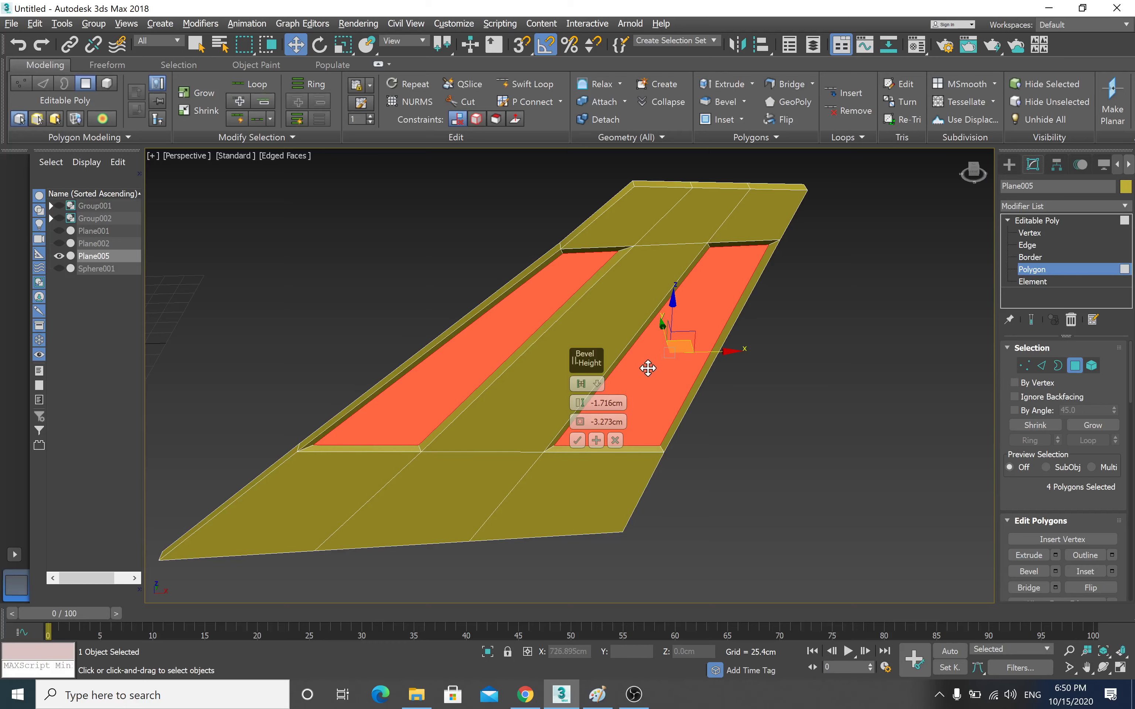
pyautogui.moveTo(650, 366)
pyautogui.keyDown('alt'); pyautogui.mouseDown(button='middle')
pyautogui.moveTo(654, 354)
pyautogui.moveTo(640, 417)
pyautogui.moveTo(598, 469)
pyautogui.mouseUp(button='middle'); pyautogui.keyUp('alt')
pyautogui.click(576, 440)
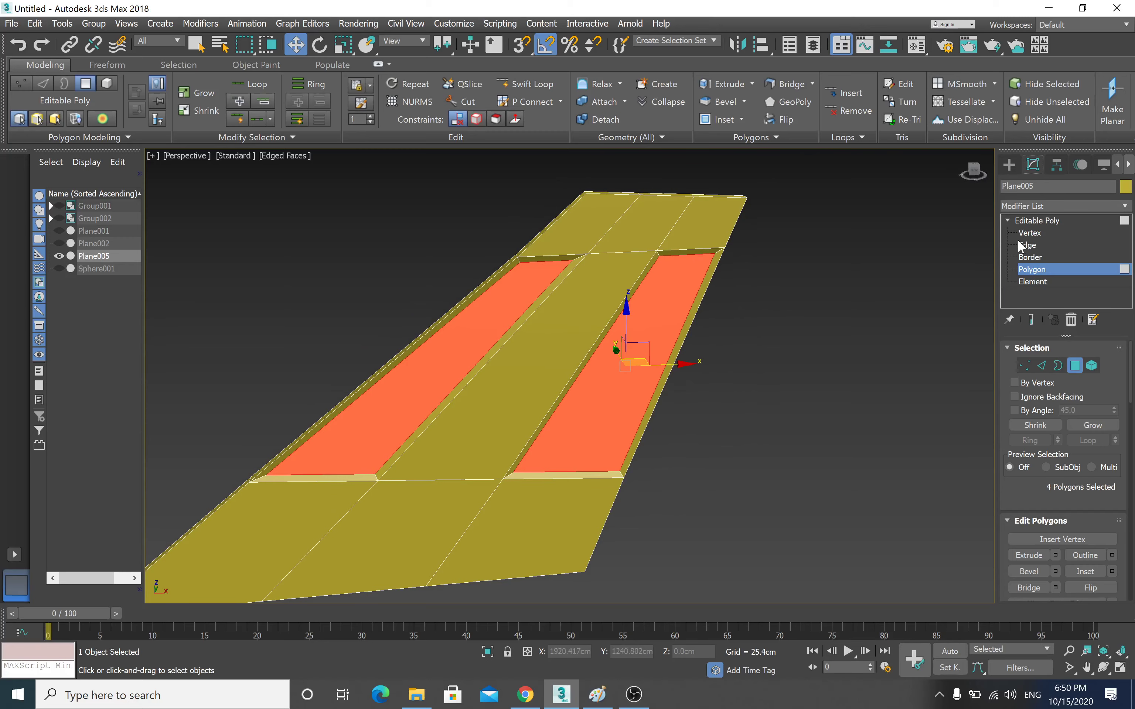
# - Select the four groove-end vertices and uniformly scale them to about 51% along Y
pyautogui.click(1029, 232)
pyautogui.keyDown('alt'); pyautogui.moveTo(734, 303); pyautogui.dragTo(749, 304, button='middle'); pyautogui.keyUp('alt')
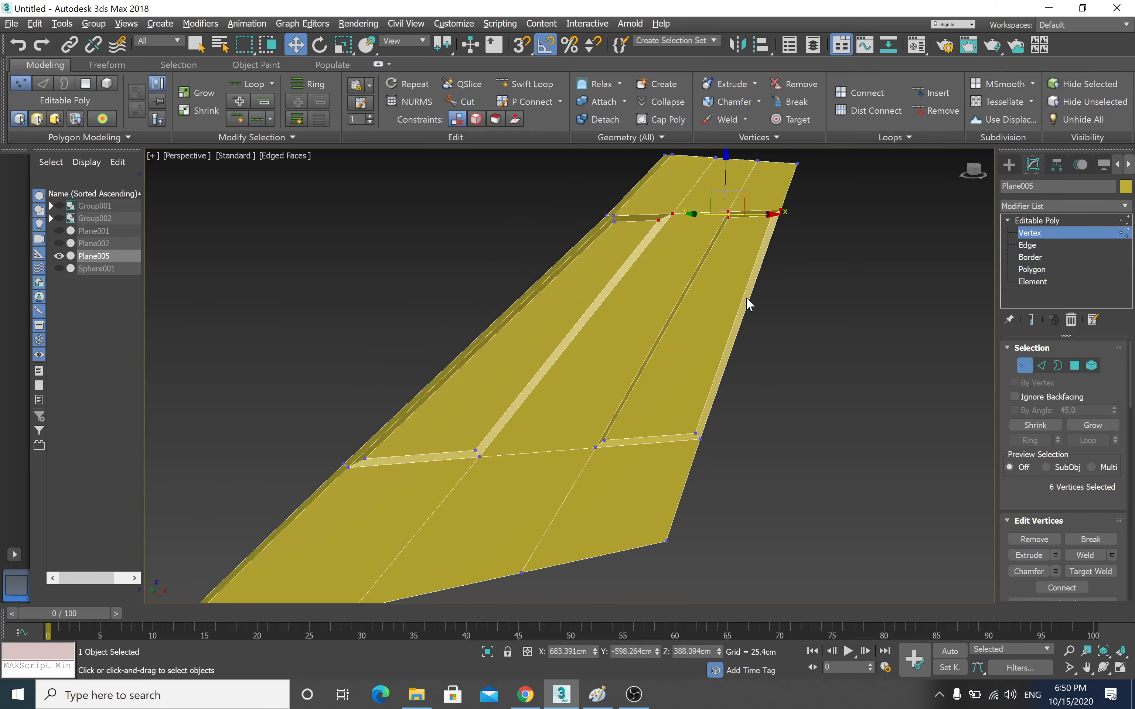
pyautogui.click(699, 441)
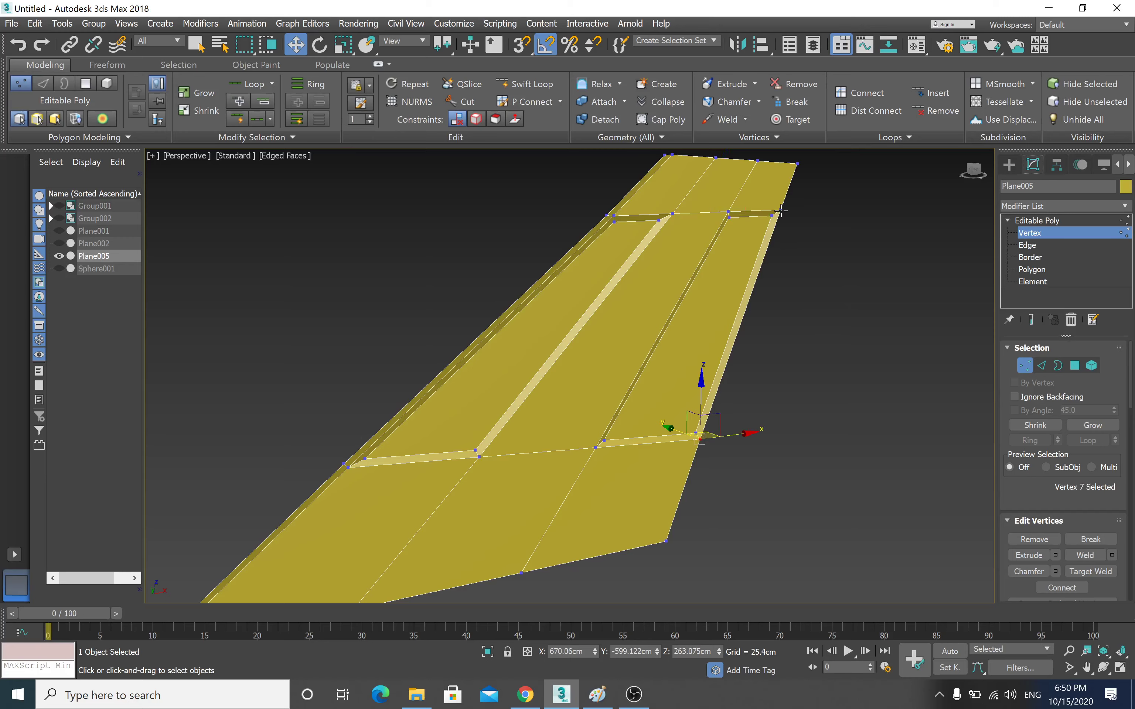
pyautogui.keyDown('alt'); pyautogui.moveTo(733, 422); pyautogui.dragTo(749, 430, button='middle'); pyautogui.keyUp('alt')
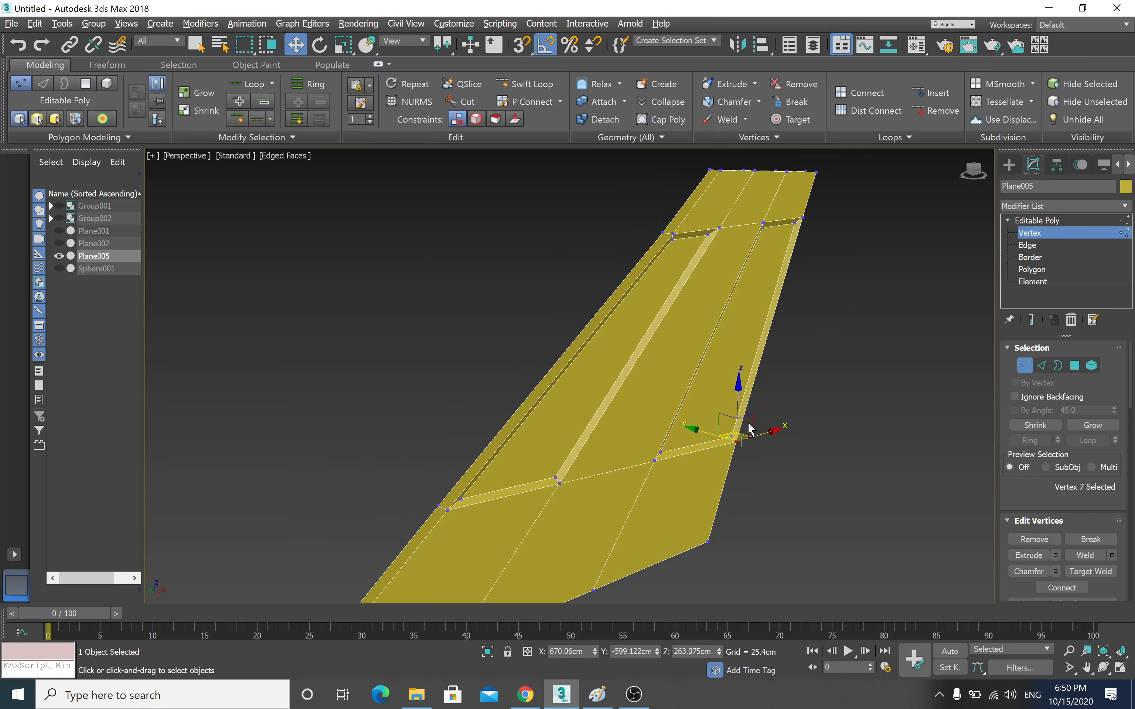
pyautogui.keyDown('ctrl'); pyautogui.click(803, 217); pyautogui.keyUp('ctrl')
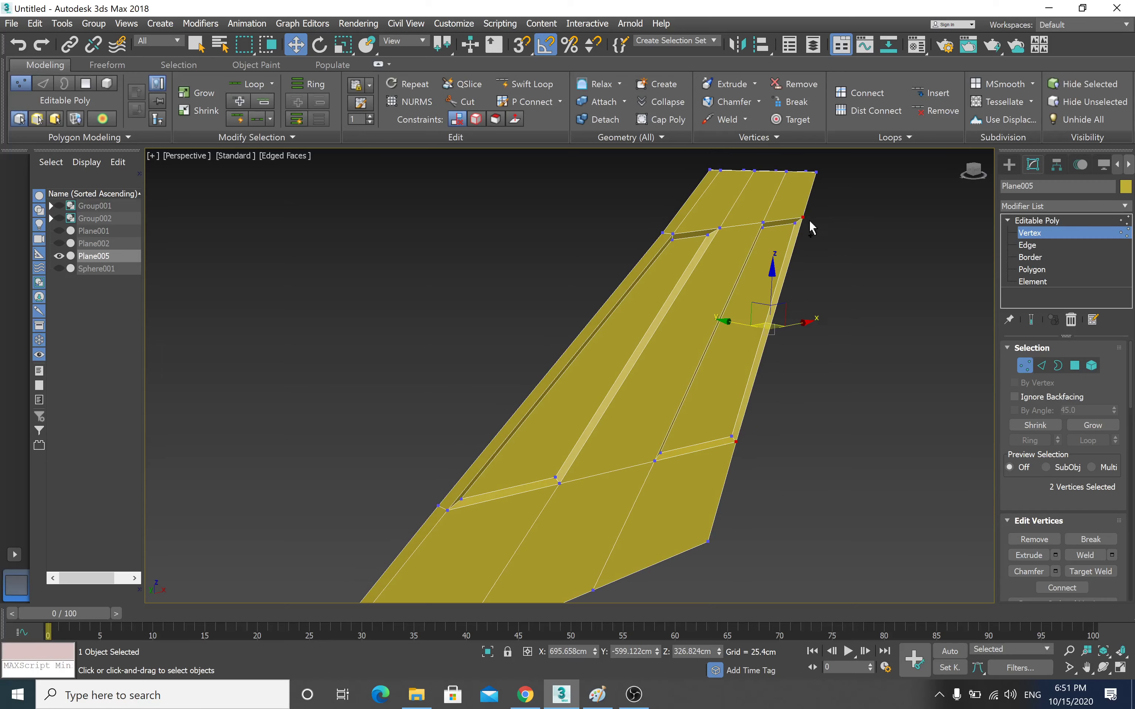
pyautogui.keyDown('alt'); pyautogui.moveTo(700, 346); pyautogui.dragTo(737, 333, button='middle'); pyautogui.keyUp('alt')
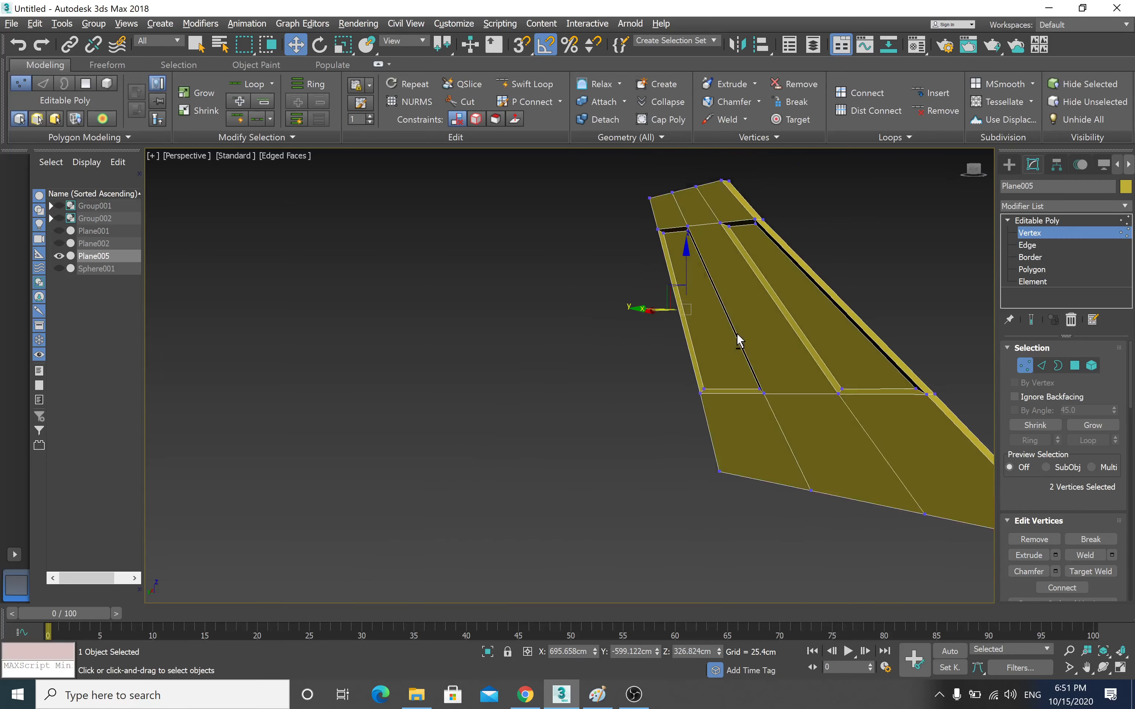
pyautogui.scroll(5, 683, 340)
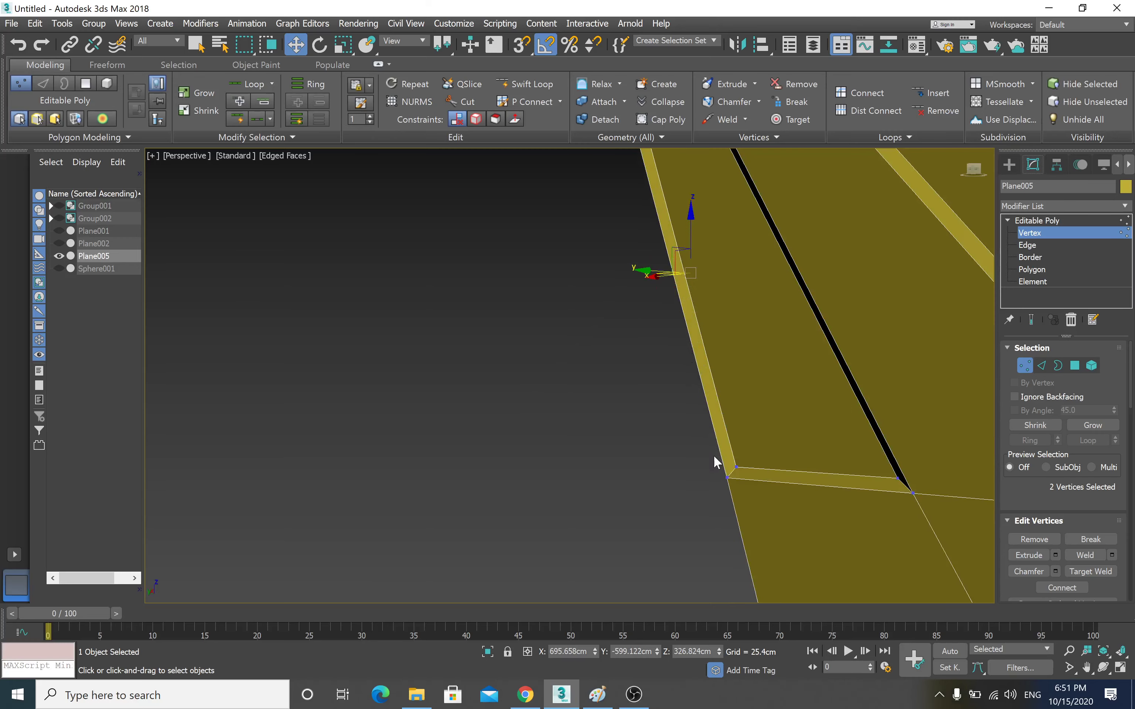
pyautogui.keyDown('ctrl'); pyautogui.click(728, 478); pyautogui.keyUp('ctrl')
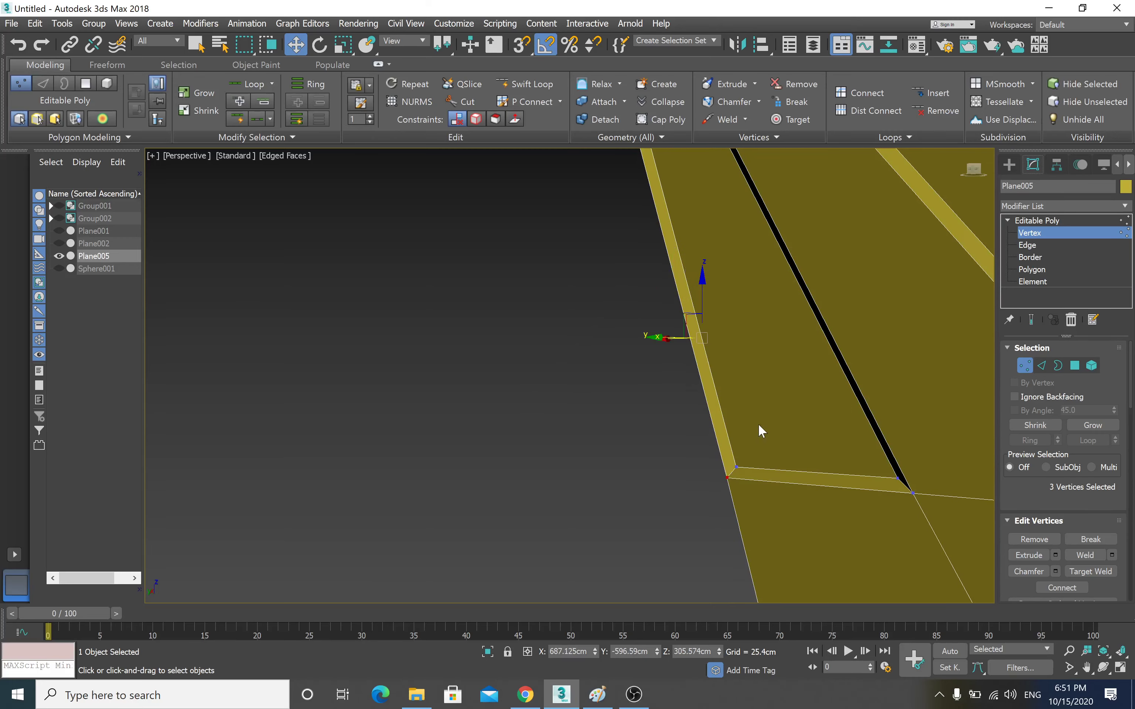
pyautogui.moveTo(756, 429); pyautogui.dragTo(767, 534, button='middle')
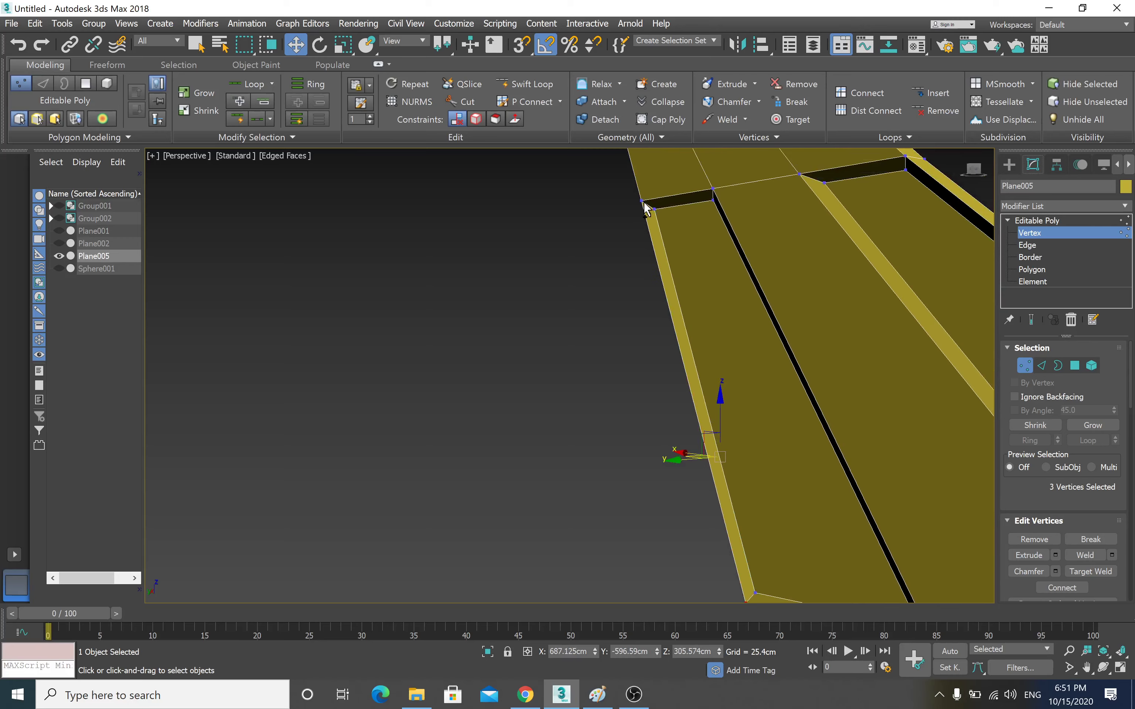
pyautogui.keyDown('ctrl'); pyautogui.click(640, 200); pyautogui.keyUp('ctrl')
pyautogui.scroll(-3, 754, 337)
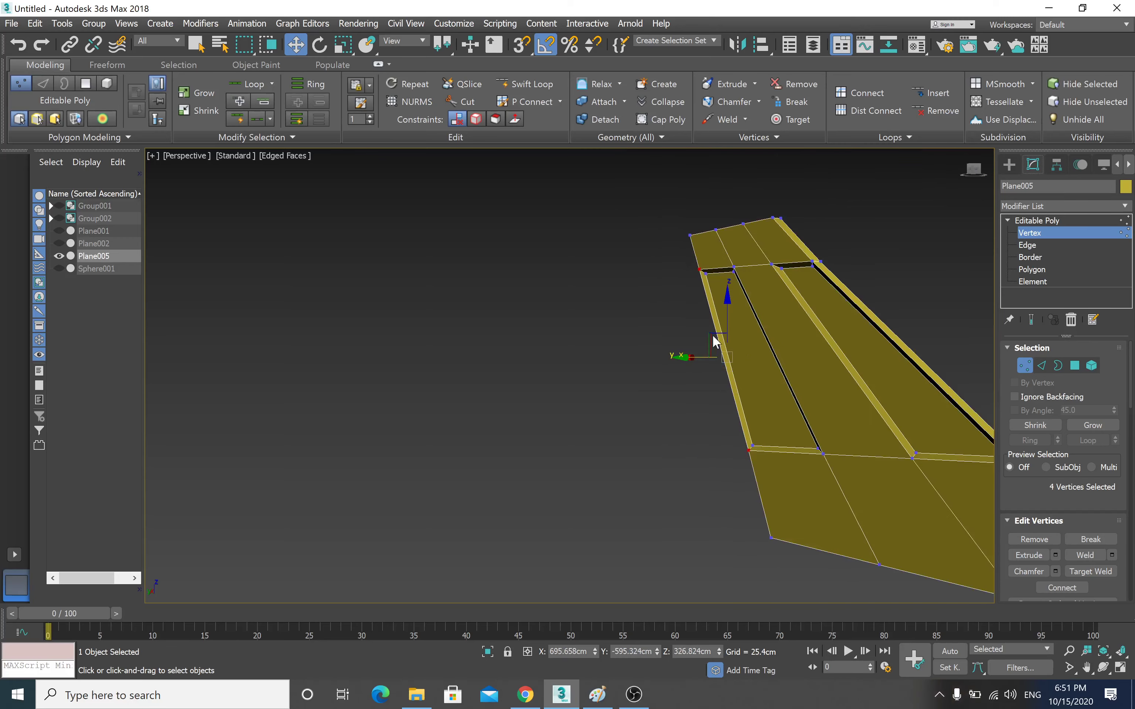
pyautogui.click(341, 46)
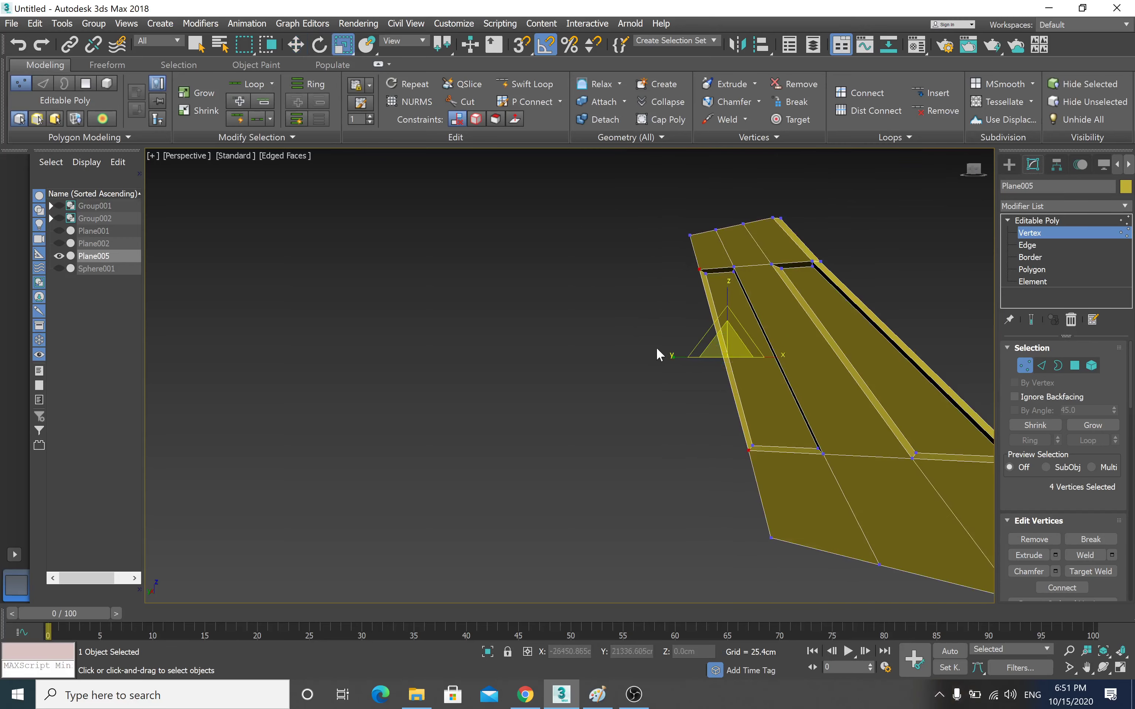
pyautogui.moveTo(672, 356); pyautogui.dragTo(689, 357)
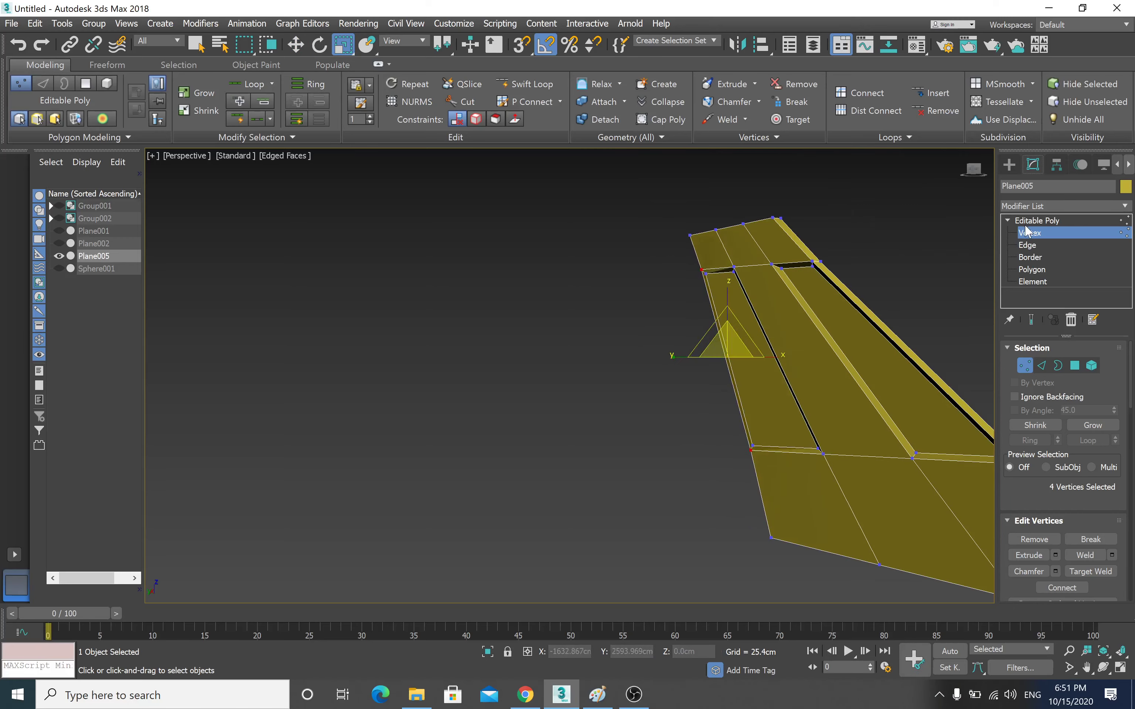
# - Leave vertex level and Unhide All to view the whole airplane again
pyautogui.click(1033, 220)
pyautogui.scroll(-4, 811, 358)
pyautogui.keyDown('alt'); pyautogui.moveTo(820, 375); pyautogui.dragTo(771, 381, button='middle'); pyautogui.keyUp('alt')
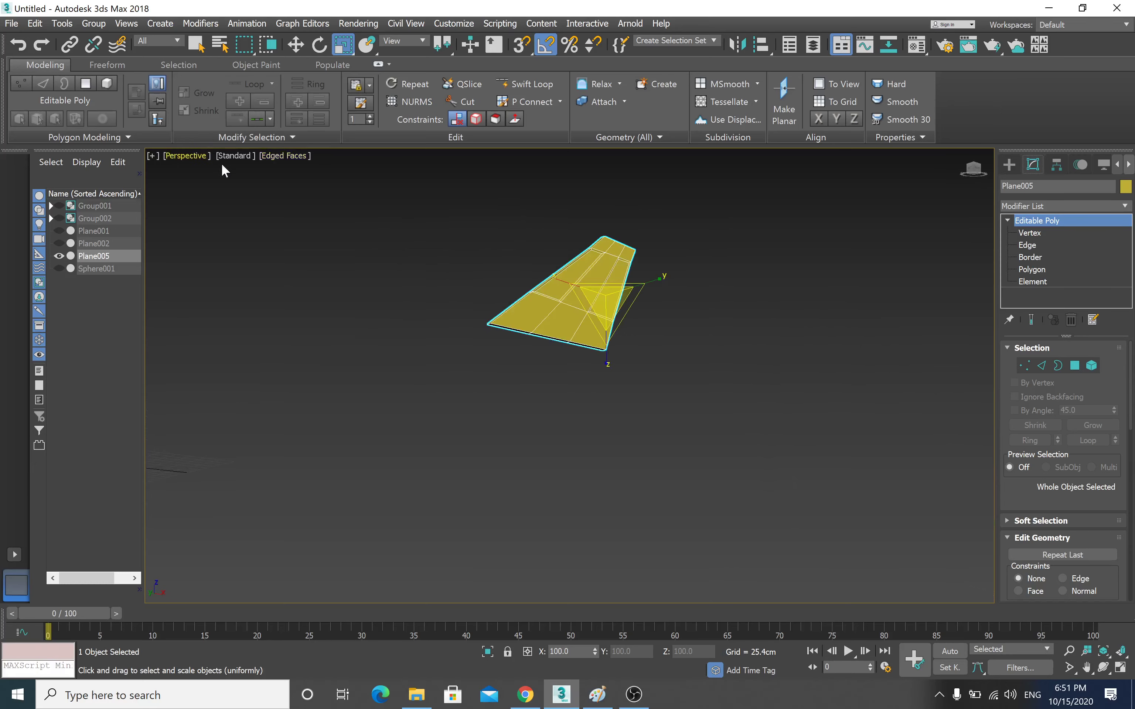
pyautogui.rightClick(321, 211)
pyautogui.click(359, 126)
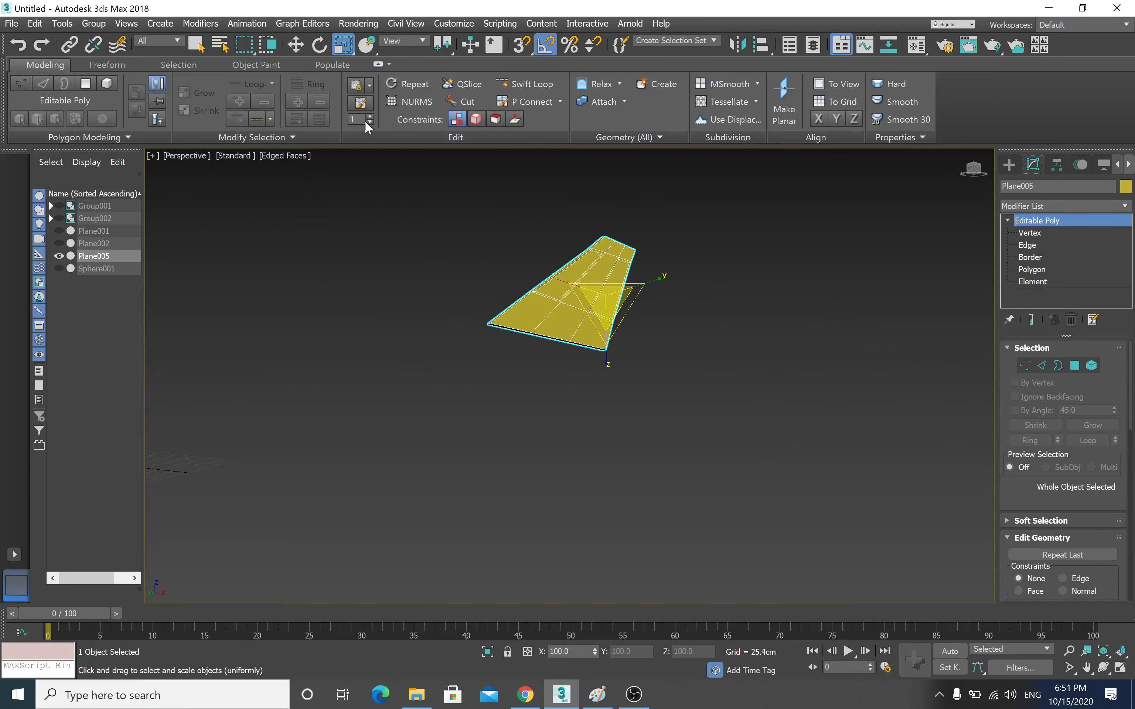
pyautogui.moveTo(520, 426)
pyautogui.keyDown('alt'); pyautogui.mouseDown(button='middle')
pyautogui.moveTo(479, 391)
pyautogui.moveTo(547, 315)
pyautogui.mouseUp(button='middle'); pyautogui.keyUp('alt')
# - Set the tail fin's object colour to grey in the Object Color dialog
pyautogui.click(968, 260)
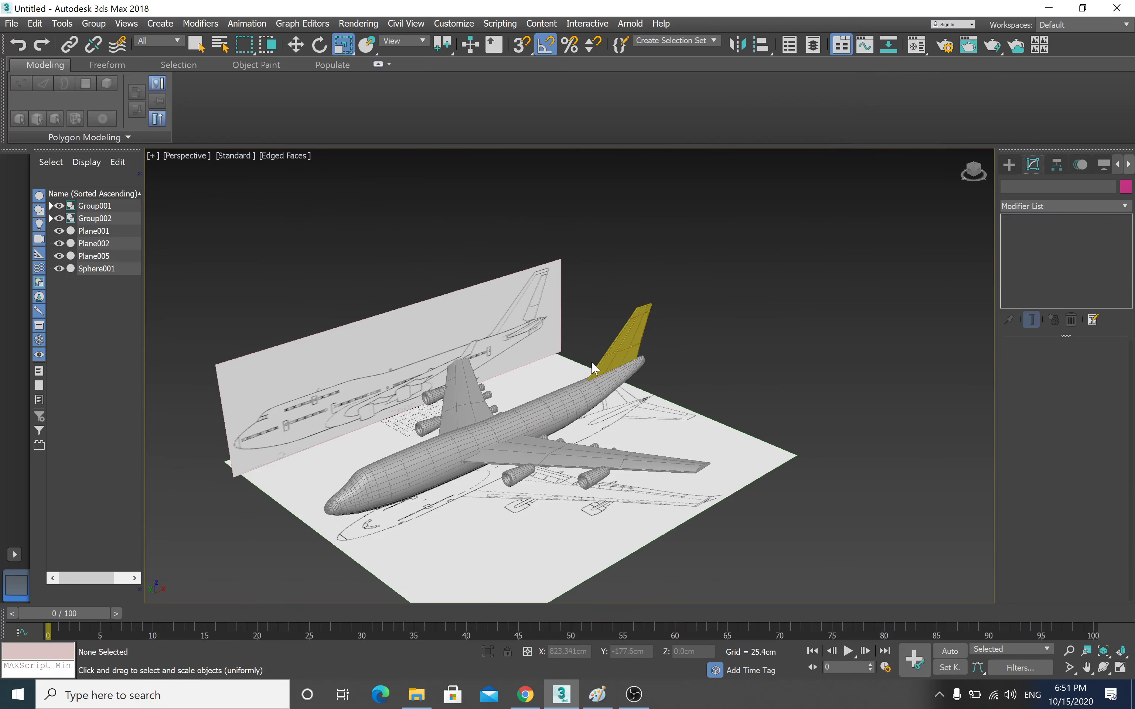
pyautogui.click(593, 360)
pyautogui.click(1124, 185)
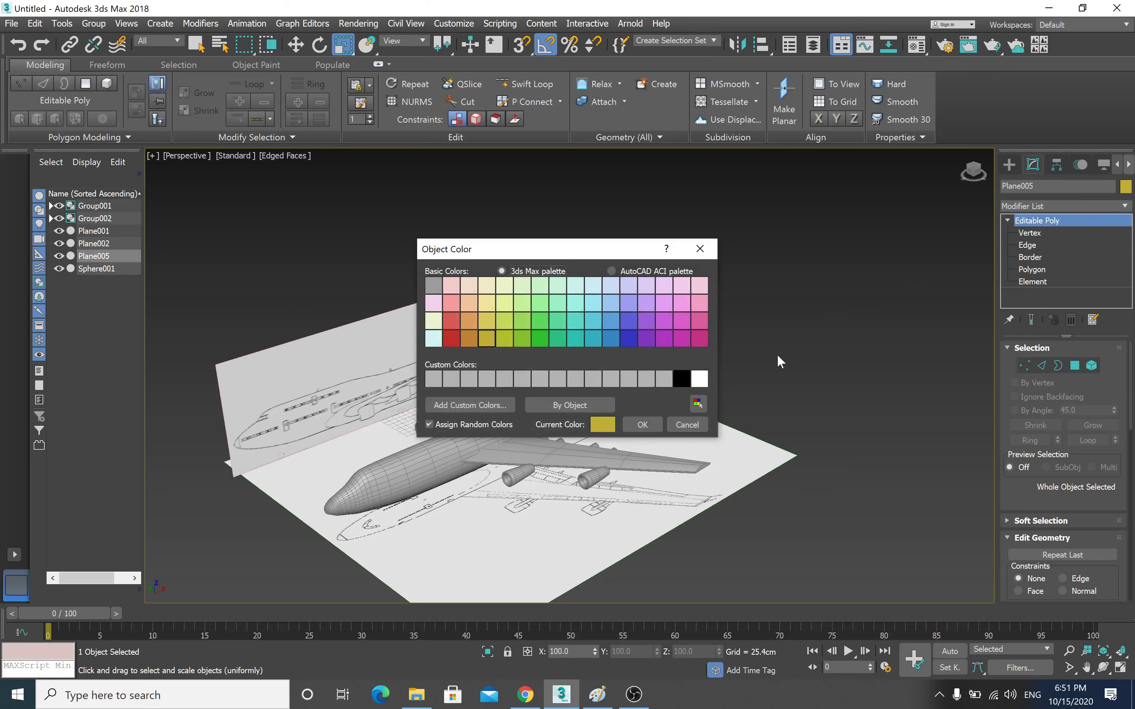
pyautogui.click(664, 379)
pyautogui.click(642, 424)
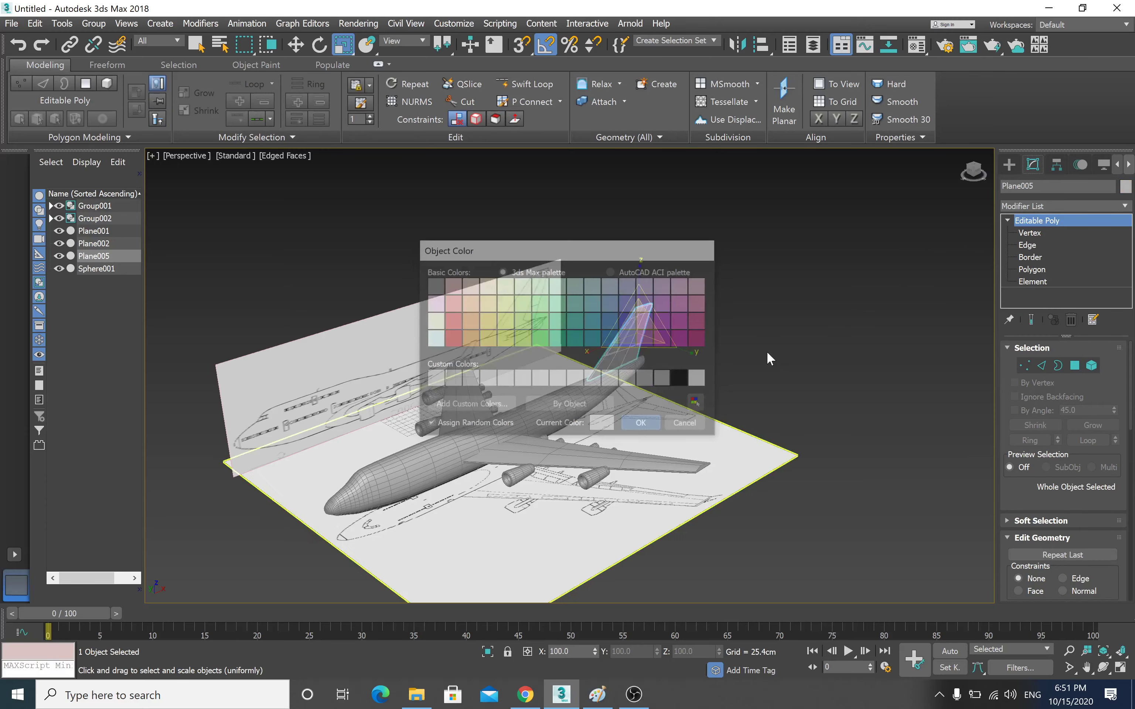
# - Select fuselage Sphere001, hide its TurboSmooth and enter Editable Poly Polygon level
pyautogui.click(533, 427)
pyautogui.moveTo(533, 426)
pyautogui.keyDown('alt'); pyautogui.mouseDown(button='middle')
pyautogui.moveTo(512, 423)
pyautogui.moveTo(551, 362)
pyautogui.moveTo(655, 381)
pyautogui.moveTo(619, 400)
pyautogui.moveTo(666, 397)
pyautogui.moveTo(618, 402)
pyautogui.moveTo(650, 398)
pyautogui.moveTo(624, 414)
pyautogui.moveTo(600, 400)
pyautogui.mouseUp(button='middle'); pyautogui.keyUp('alt')
pyautogui.scroll(2, 640, 376)
pyautogui.scroll(-2, 655, 381)
pyautogui.scroll(-3, 655, 380)
pyautogui.scroll(-3, 645, 403)
pyautogui.scroll(2, 600, 400)
pyautogui.scroll(2, 598, 375)
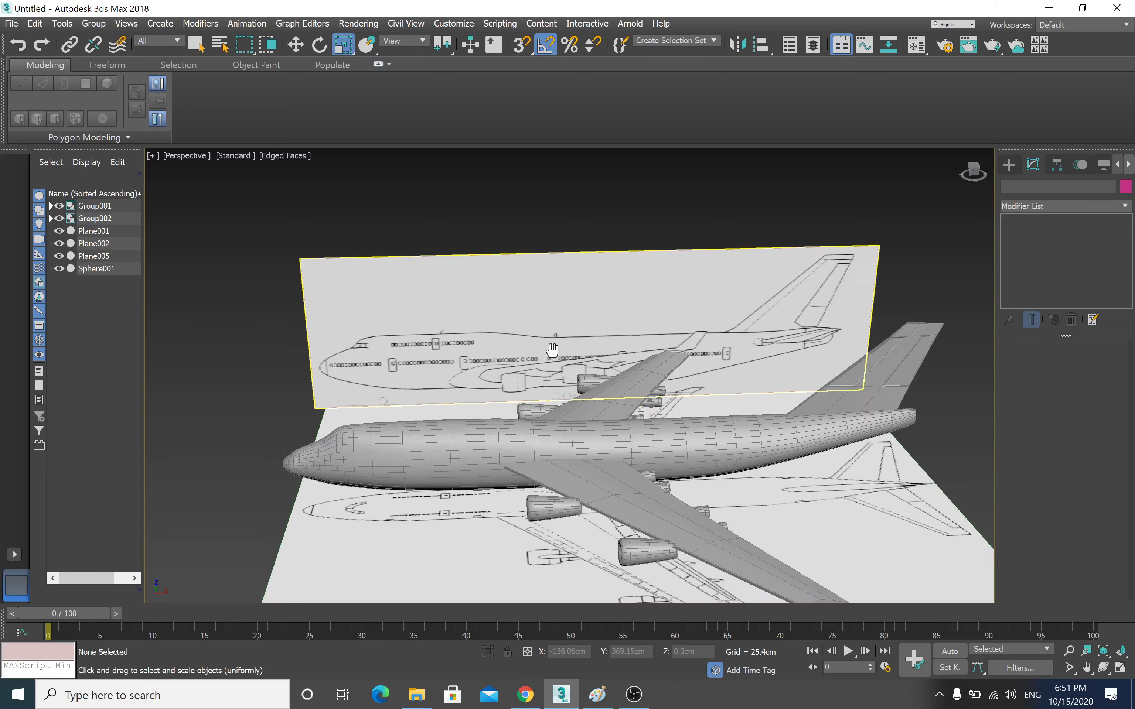
pyautogui.scroll(3, 594, 335)
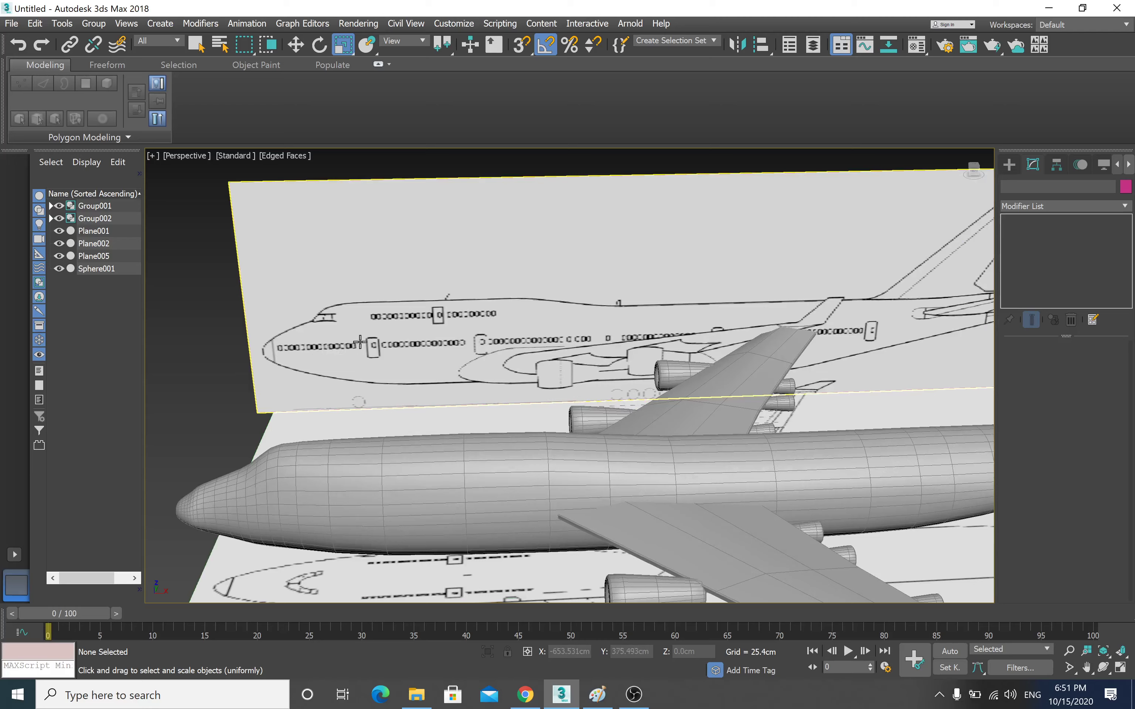
pyautogui.keyDown('alt'); pyautogui.moveTo(575, 374); pyautogui.dragTo(581, 333, button='middle'); pyautogui.keyUp('alt')
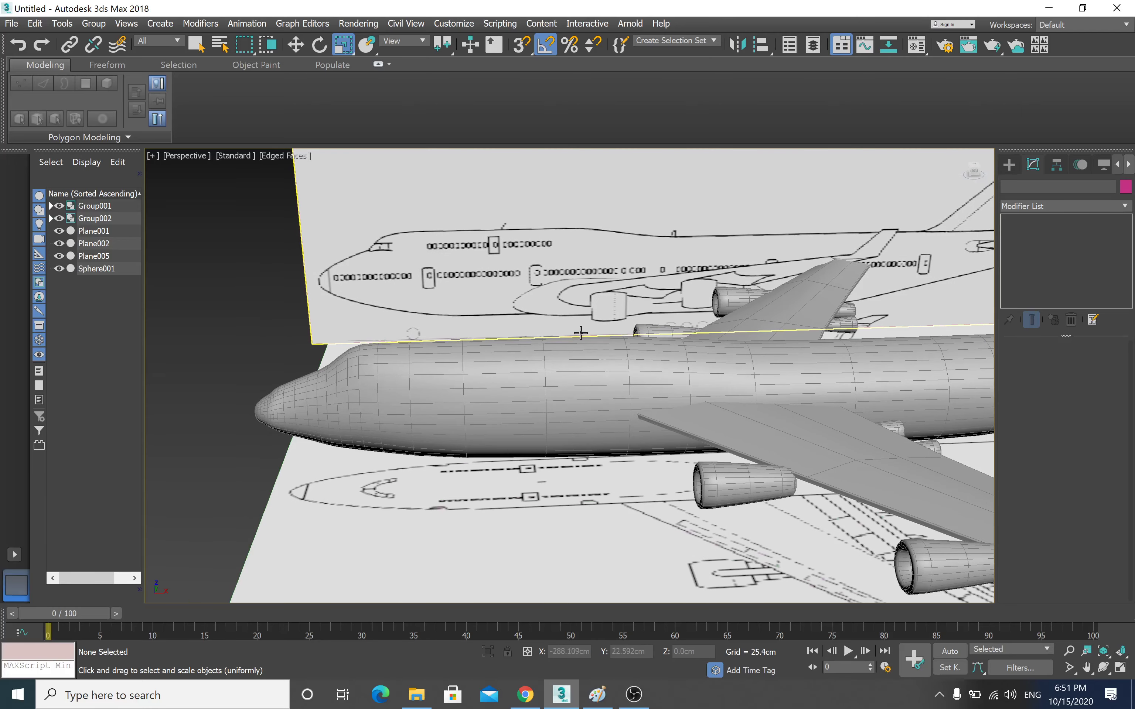
pyautogui.click(509, 386)
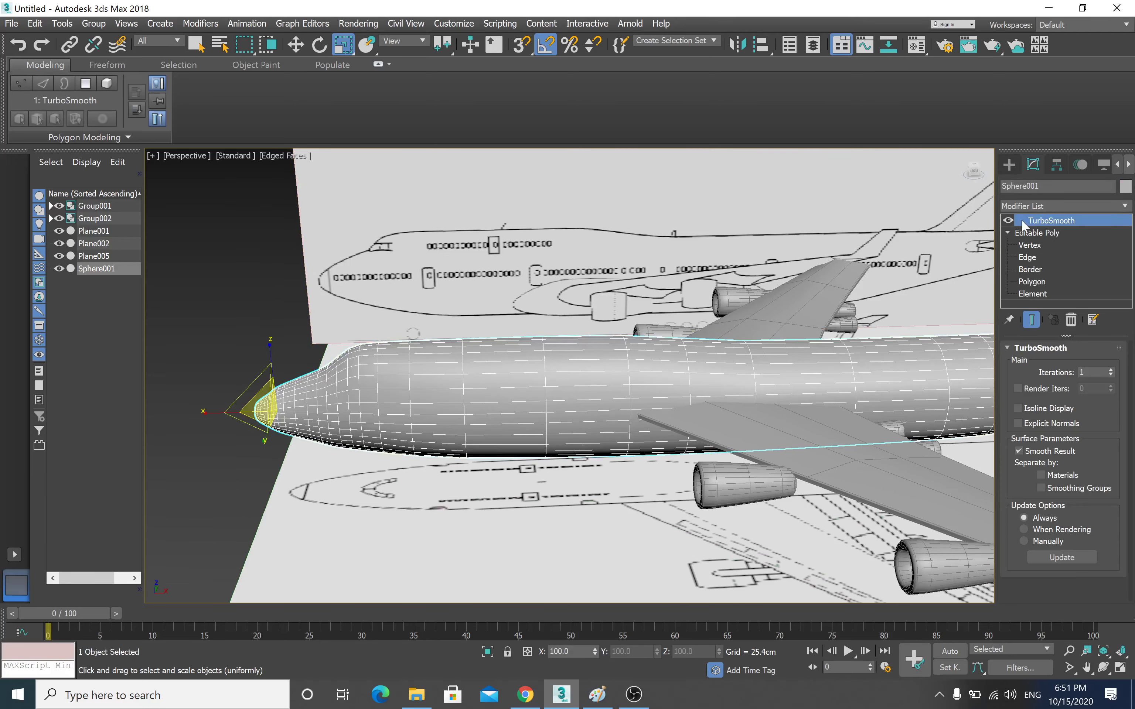
pyautogui.click(1007, 221)
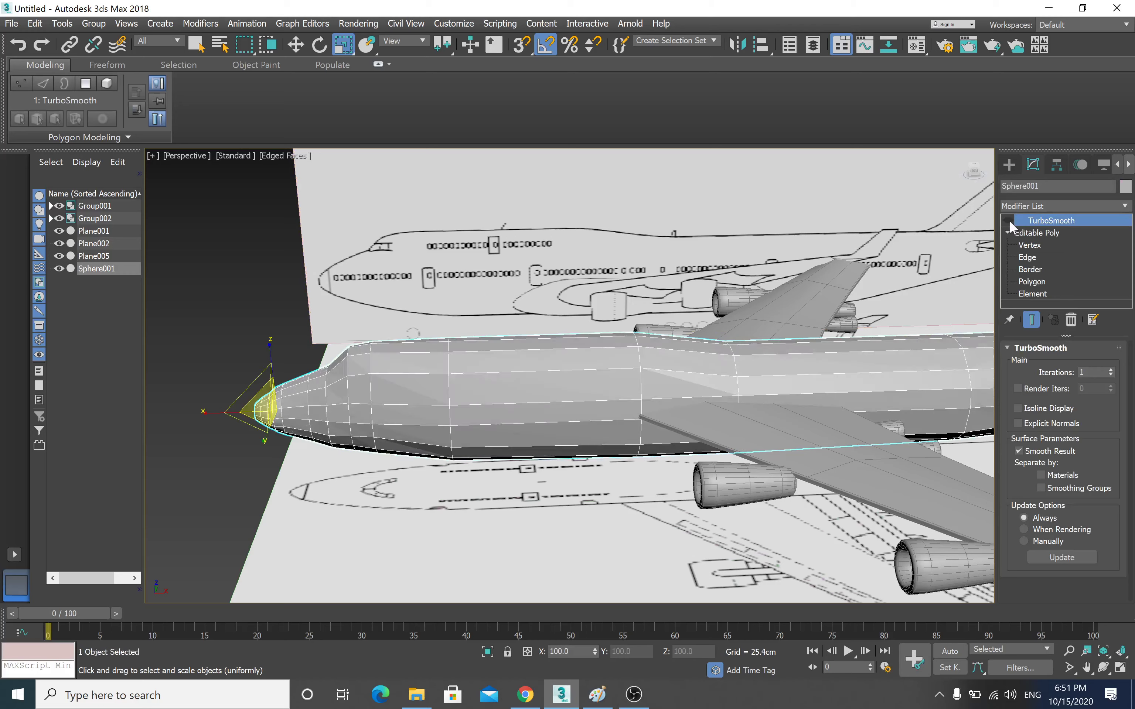
pyautogui.click(1026, 269)
pyautogui.click(1031, 282)
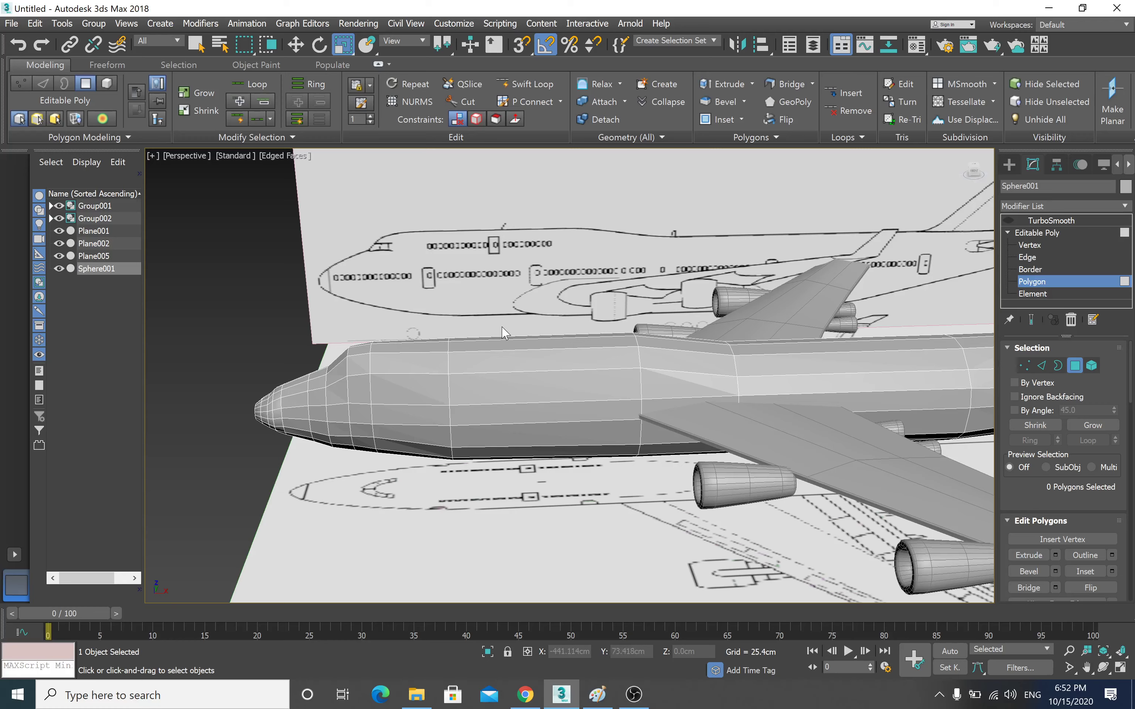
# - Connect the selected fuselage edges with 3 segments, adding three edge loops around the forward body
pyautogui.click(1027, 257)
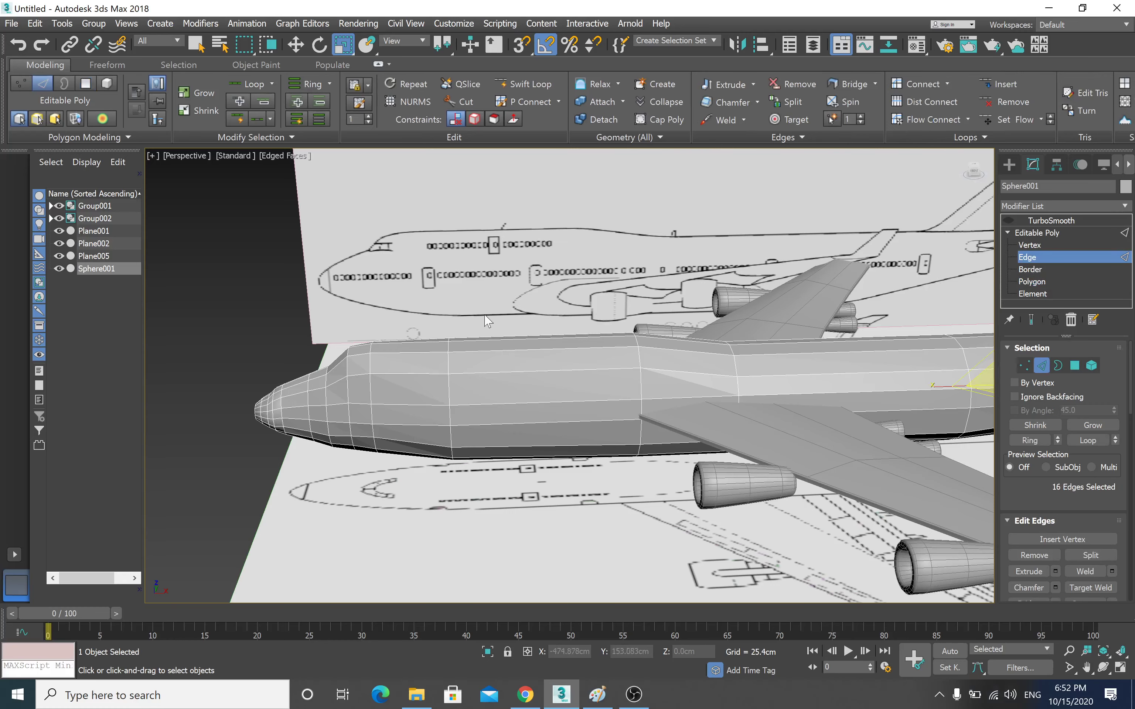
pyautogui.rightClick(559, 386)
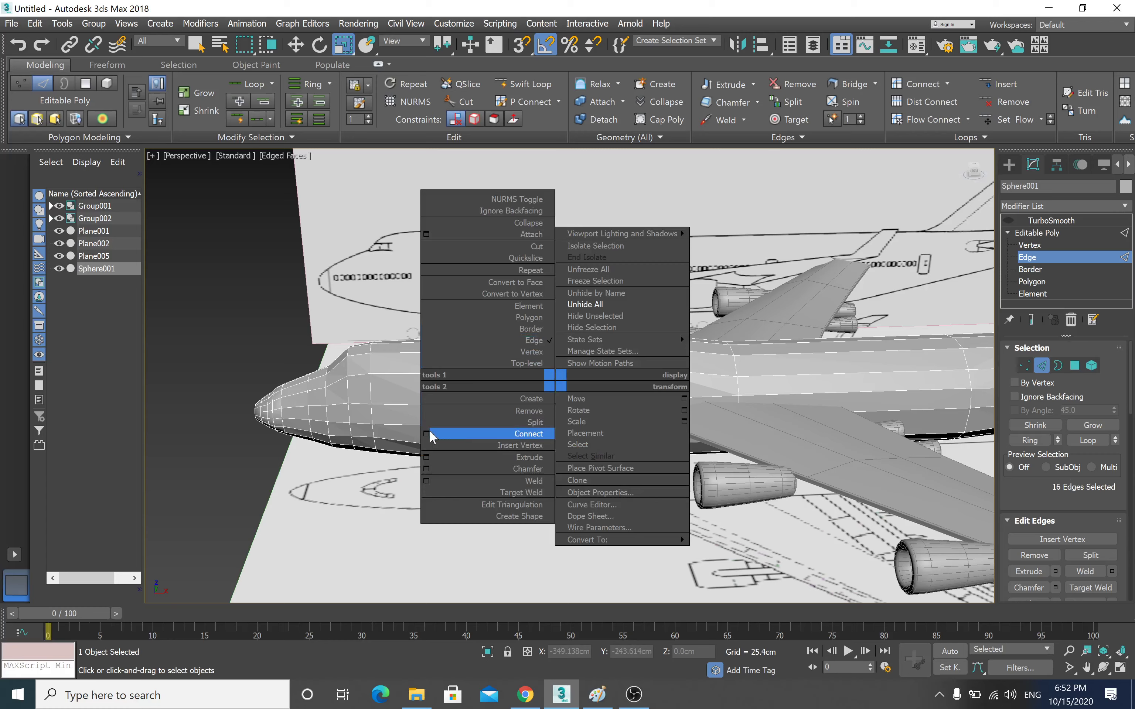
pyautogui.click(528, 434)
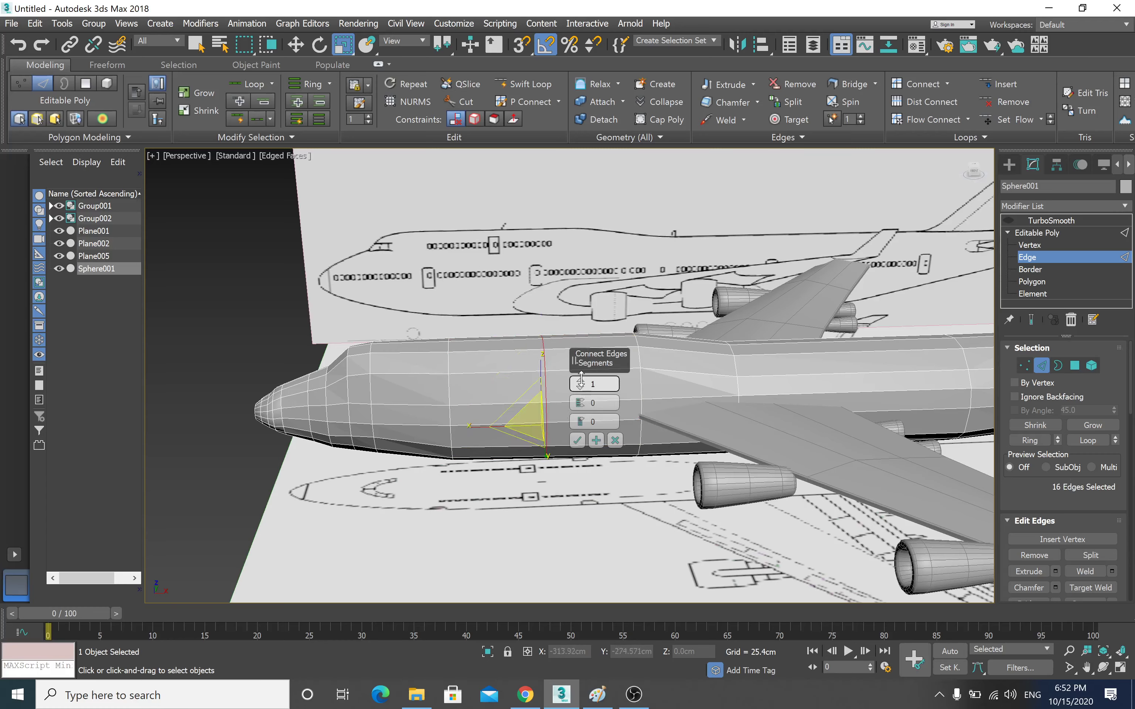
pyautogui.moveTo(581, 378); pyautogui.dragTo(582, 381)
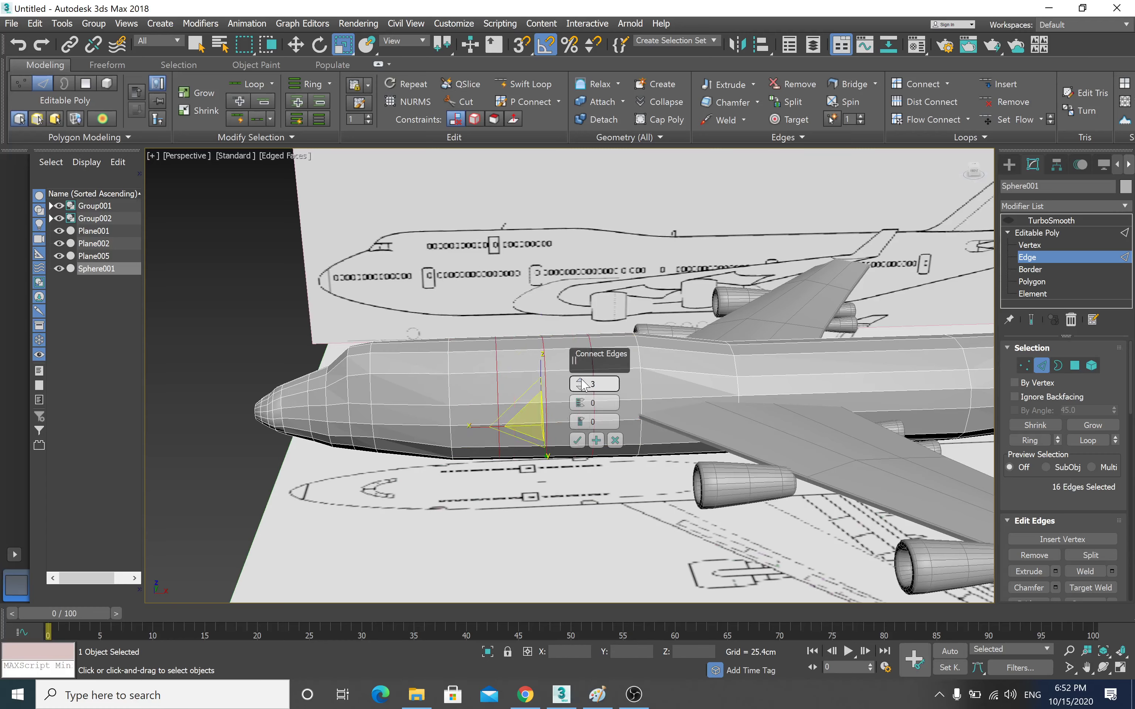
pyautogui.click(577, 440)
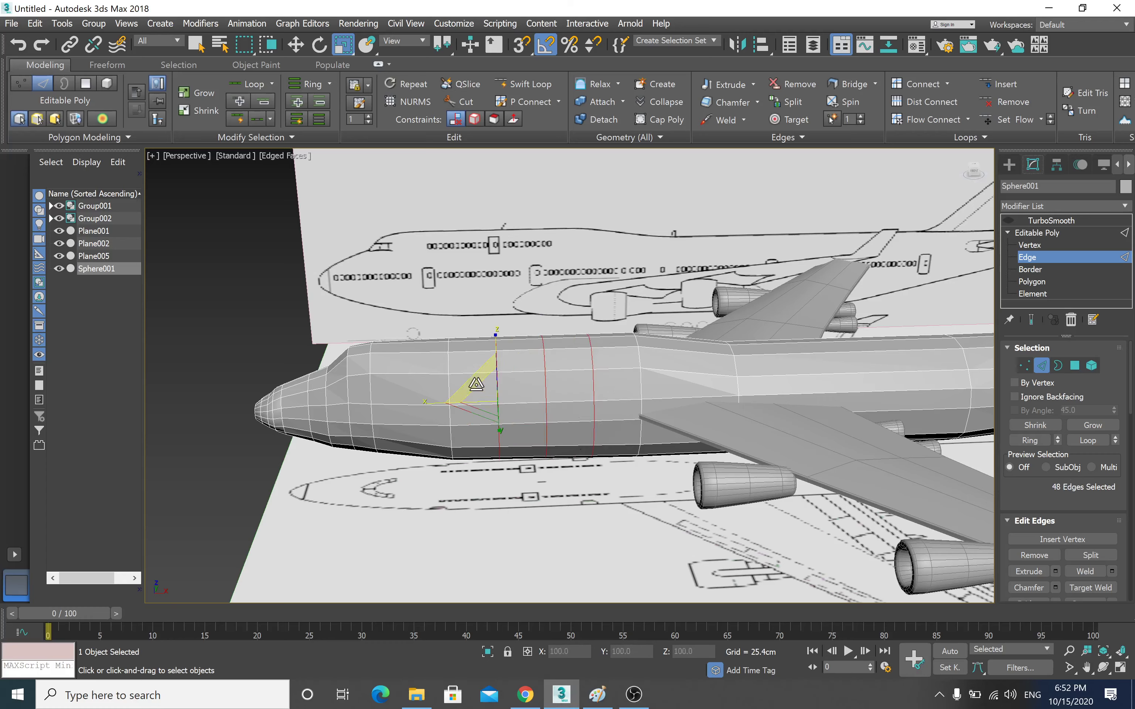
pyautogui.click(1031, 281)
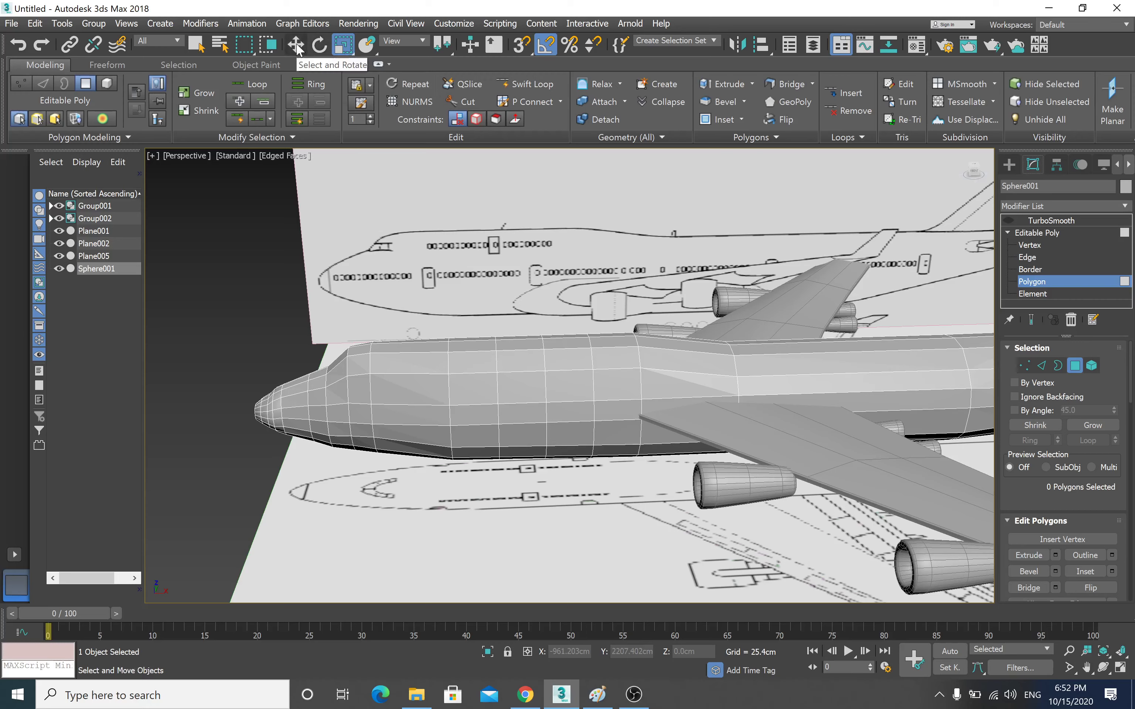
# - Select two side polygons on the forward fuselage and bevel them
pyautogui.press('w')
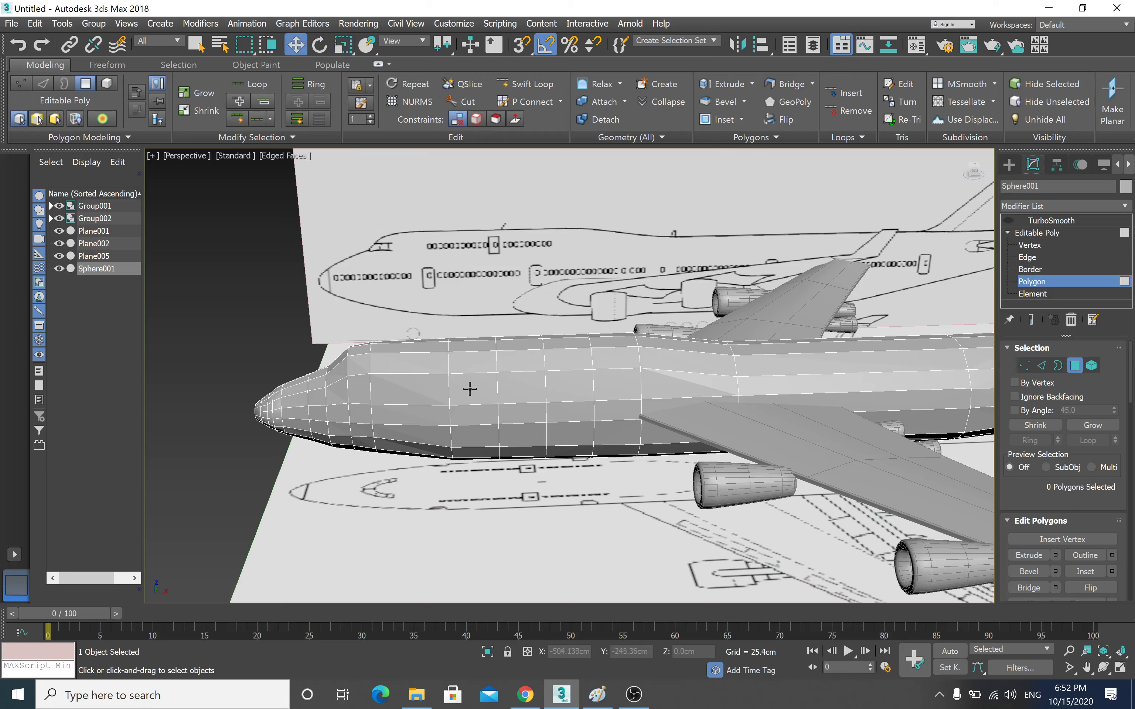
pyautogui.click(468, 389)
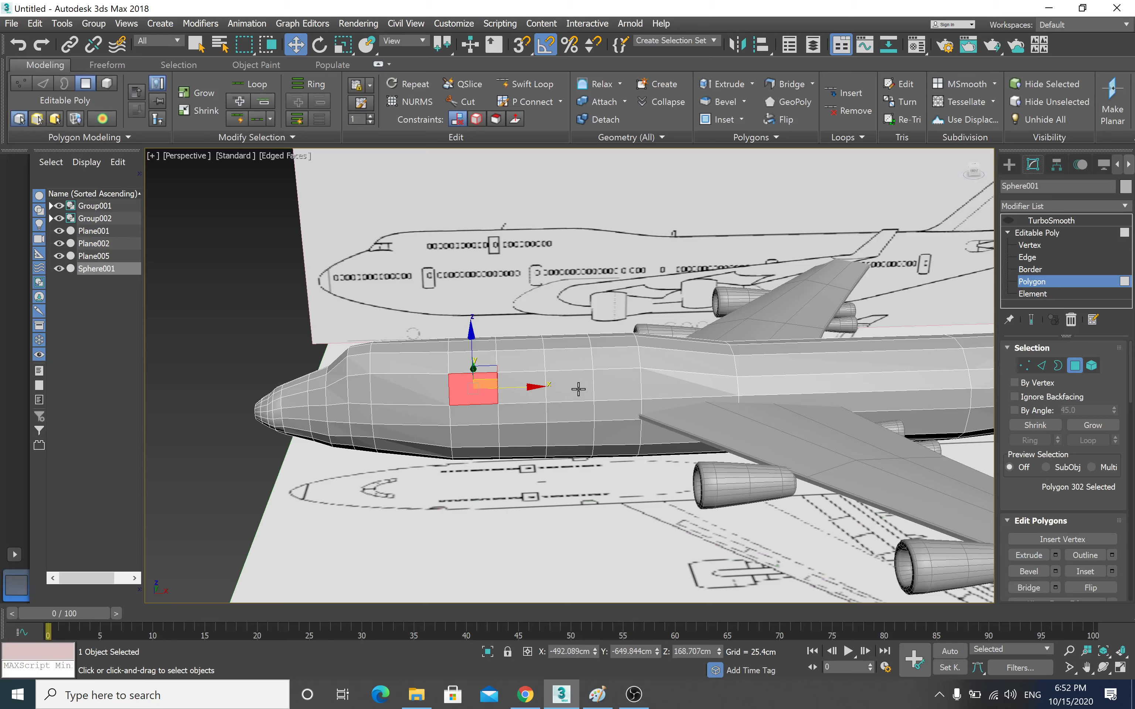
pyautogui.keyDown('ctrl'); pyautogui.click(578, 389); pyautogui.keyUp('ctrl')
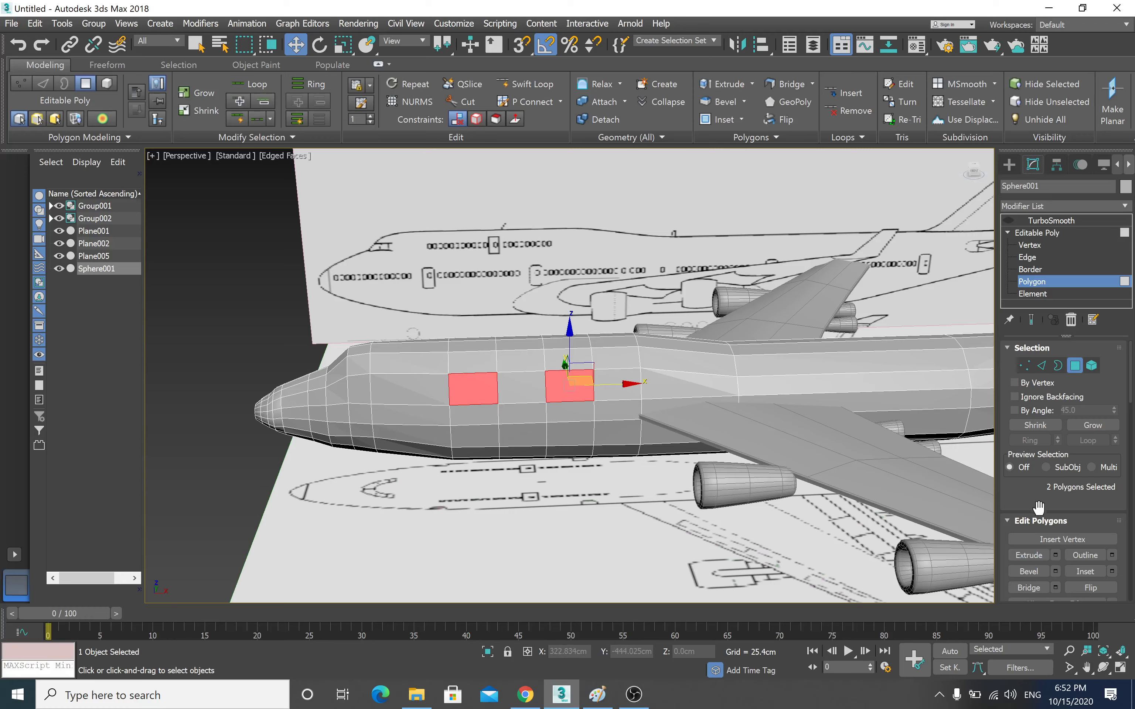
pyautogui.click(1056, 571)
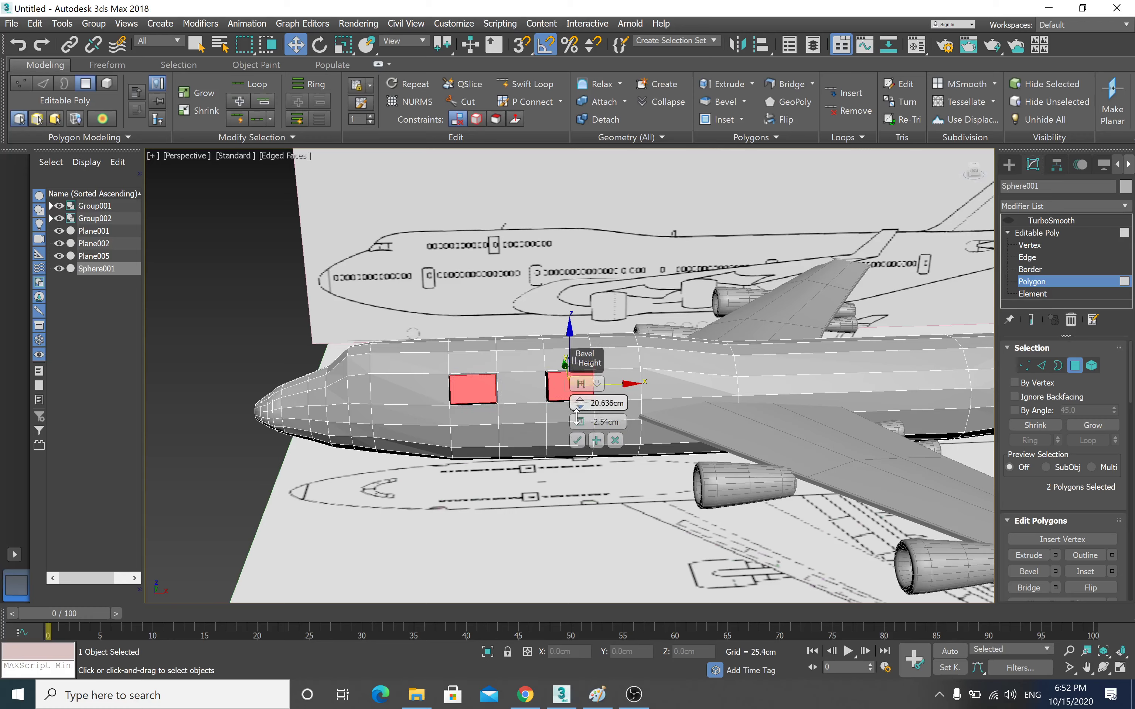
pyautogui.moveTo(579, 406)
pyautogui.mouseDown()
pyautogui.moveTo(546, 525)
pyautogui.moveTo(574, 424)
pyautogui.mouseUp()
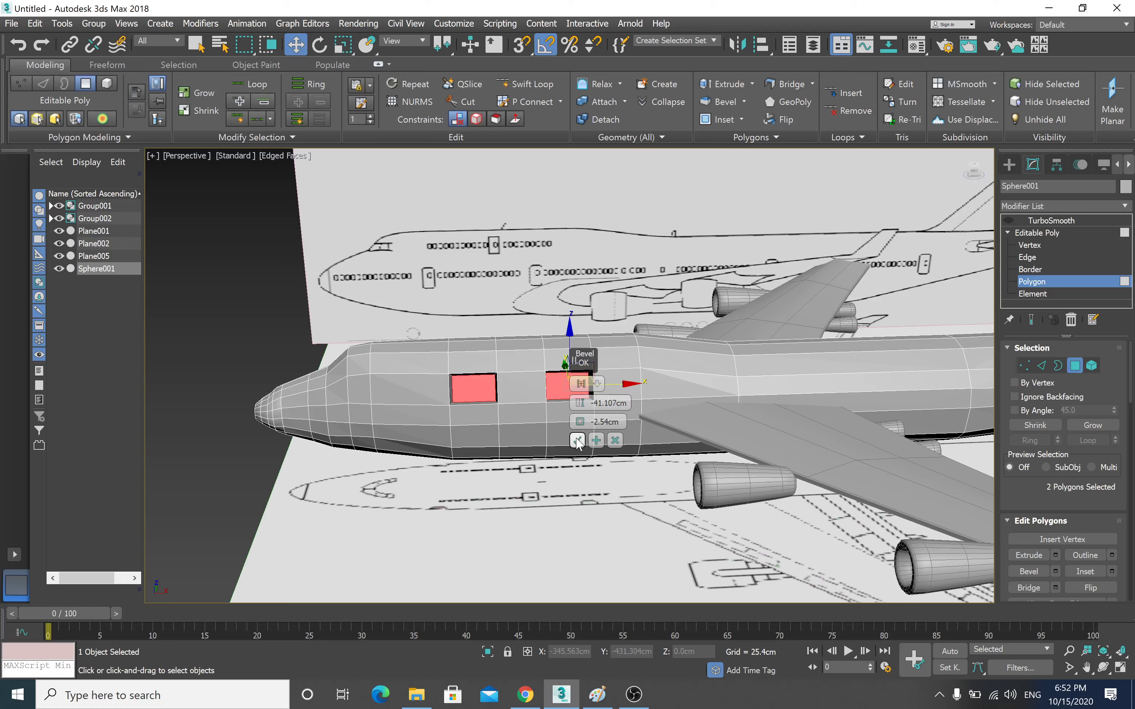
pyautogui.click(577, 442)
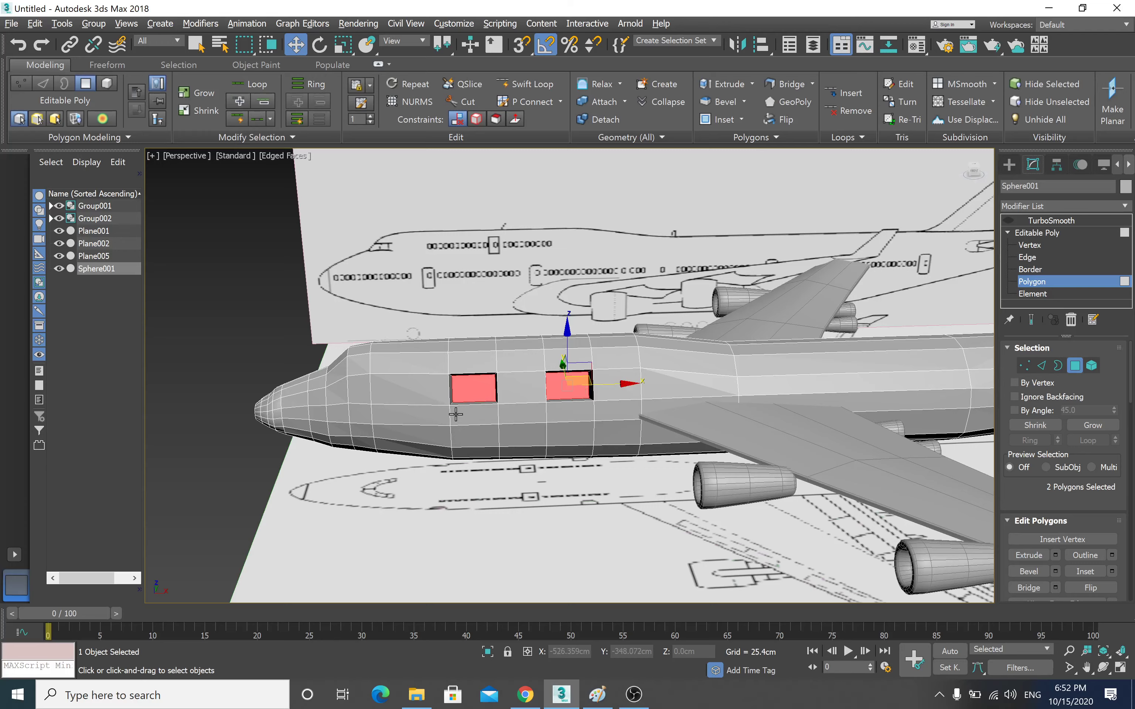
# - Inspect the deep bevel from another angle, then undo it
pyautogui.keyDown('alt'); pyautogui.moveTo(456, 413); pyautogui.dragTo(565, 427, button='middle'); pyautogui.keyUp('alt')
pyautogui.moveTo(541, 337)
pyautogui.keyDown('alt'); pyautogui.mouseDown(button='middle')
pyautogui.moveTo(511, 448)
pyautogui.moveTo(472, 438)
pyautogui.moveTo(458, 413)
pyautogui.moveTo(420, 410)
pyautogui.mouseUp(button='middle'); pyautogui.keyUp('alt')
pyautogui.scroll(3, 507, 452)
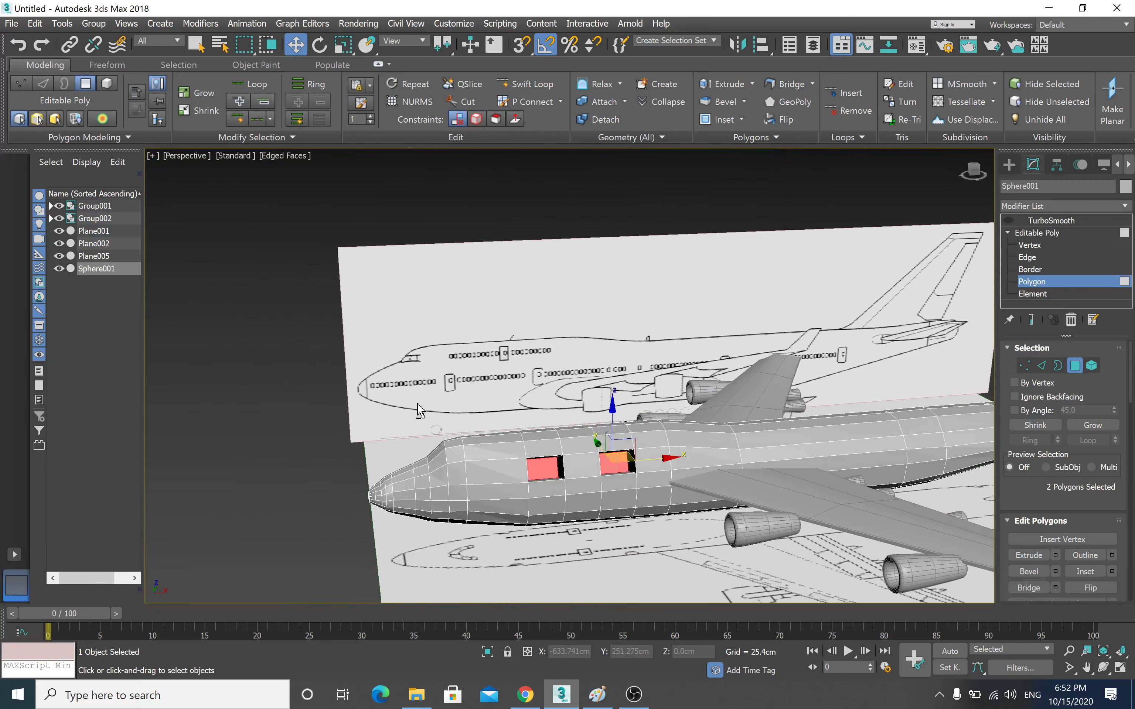
pyautogui.hotkey('alt', 'z')
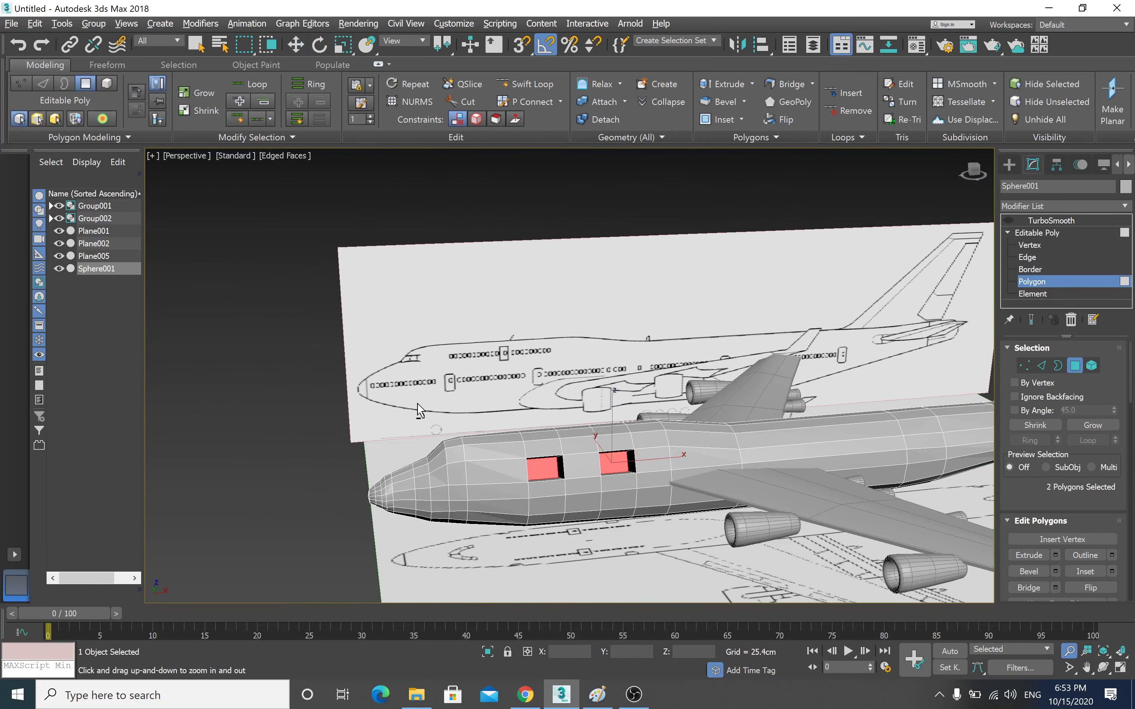
pyautogui.hotkey('ctrl', 'z')
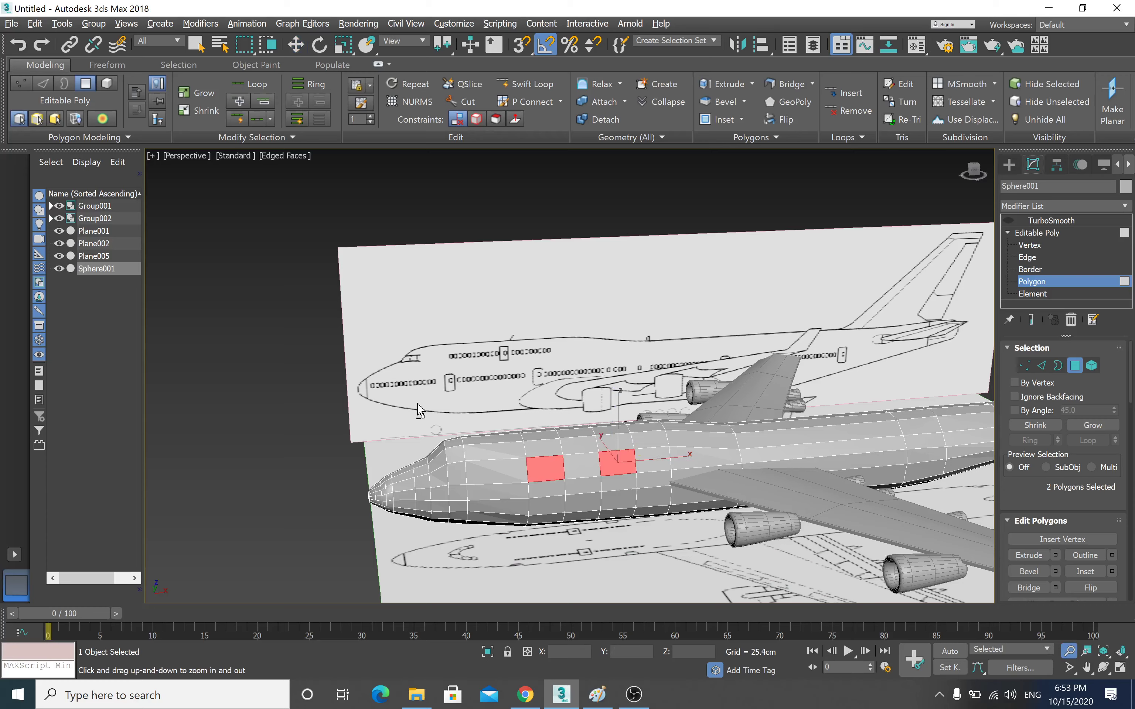
pyautogui.click(301, 46)
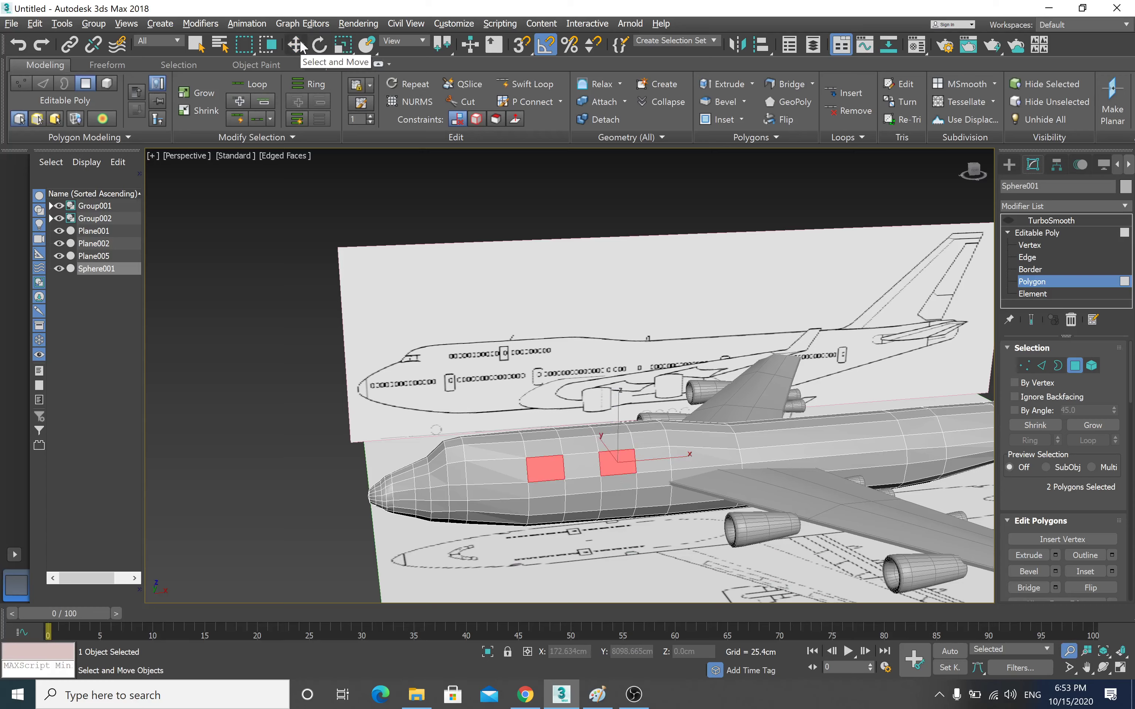
pyautogui.click(301, 46)
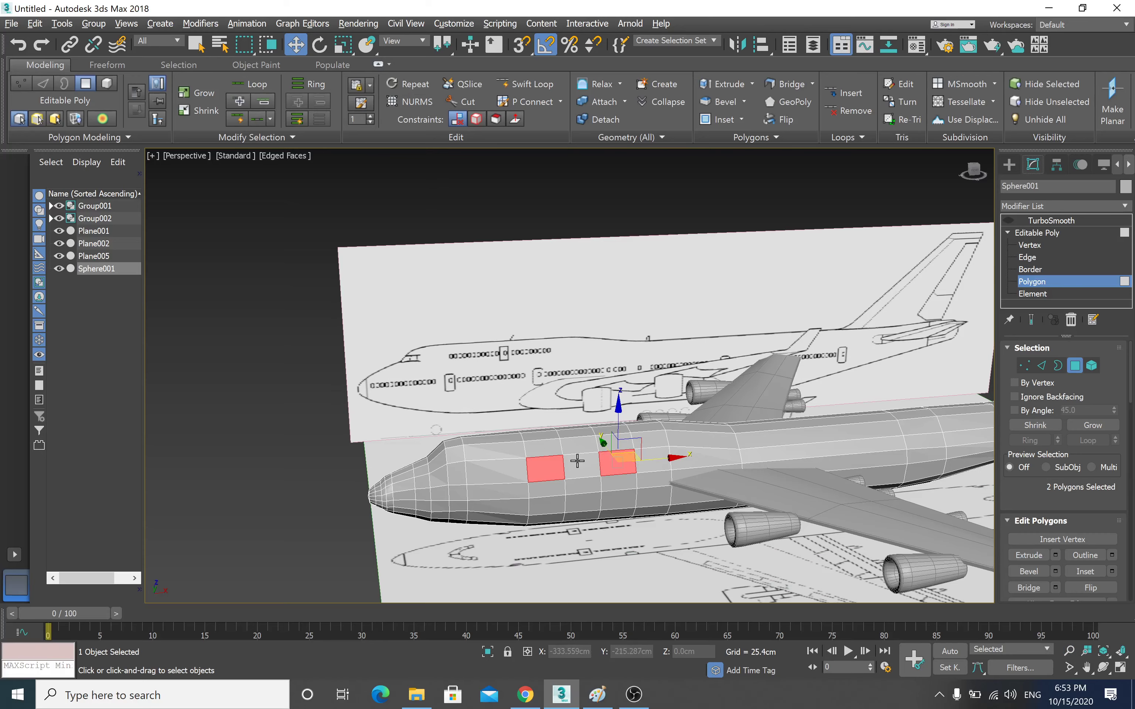
pyautogui.moveTo(577, 461); pyautogui.dragTo(556, 437, button='middle')
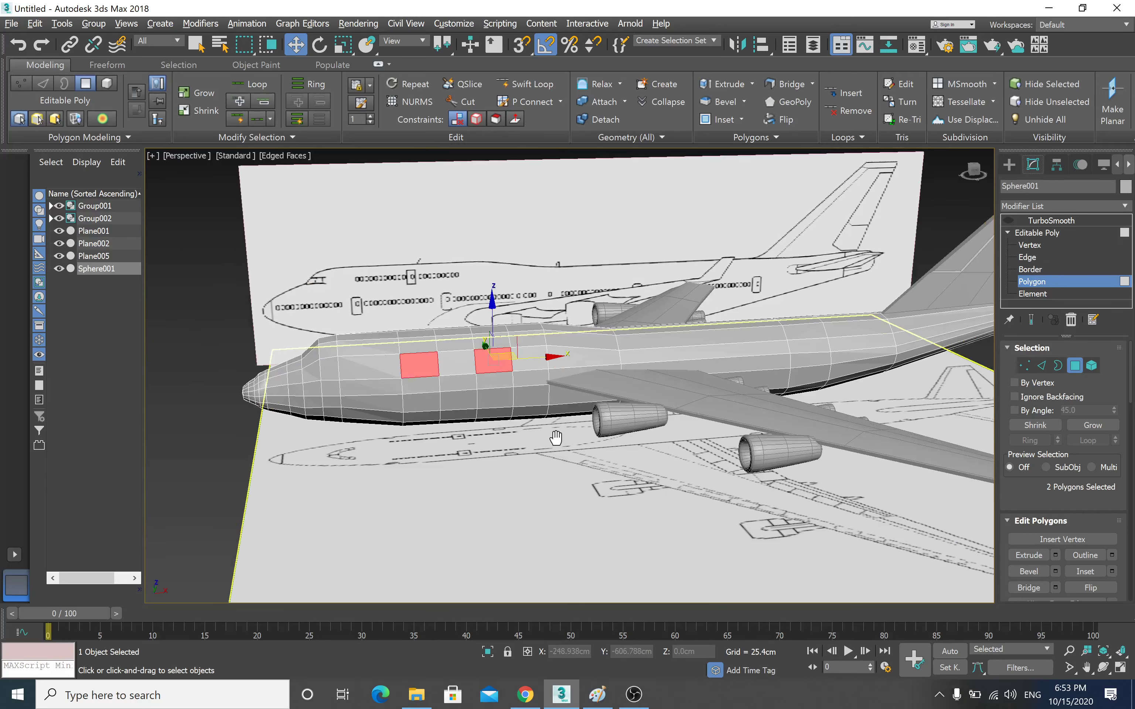
# - Re-bevel the two polygons with an 8 cm height and -2.54 cm outline
pyautogui.click(1054, 571)
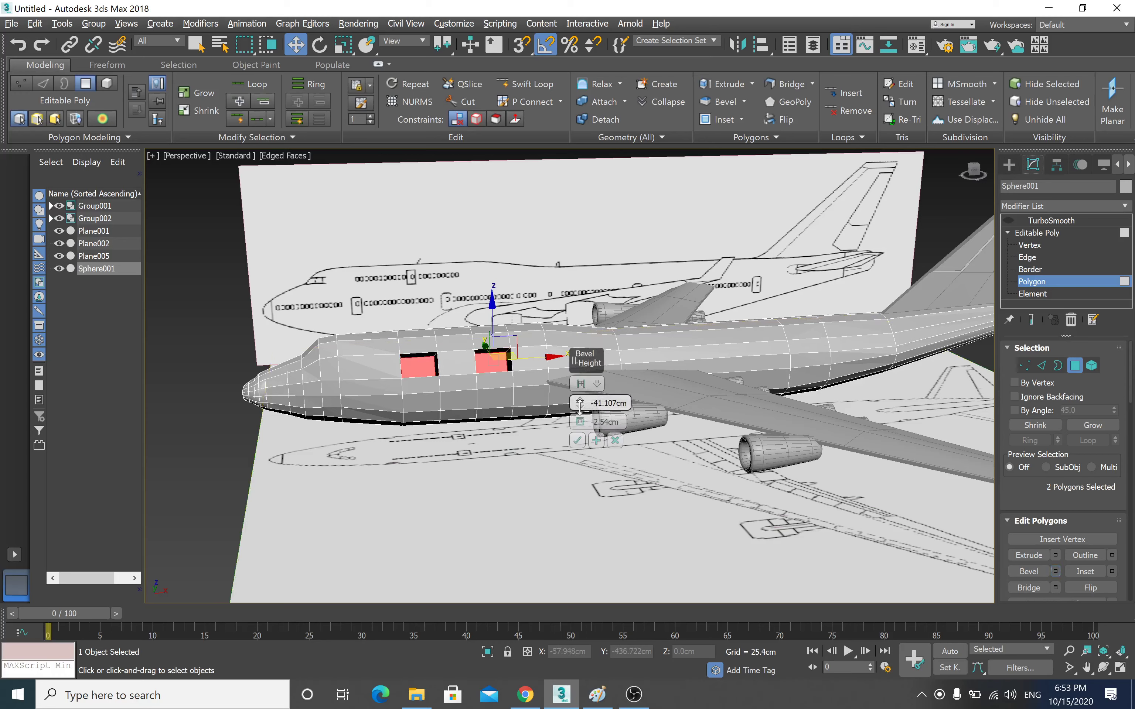
pyautogui.moveTo(579, 406); pyautogui.dragTo(593, 351)
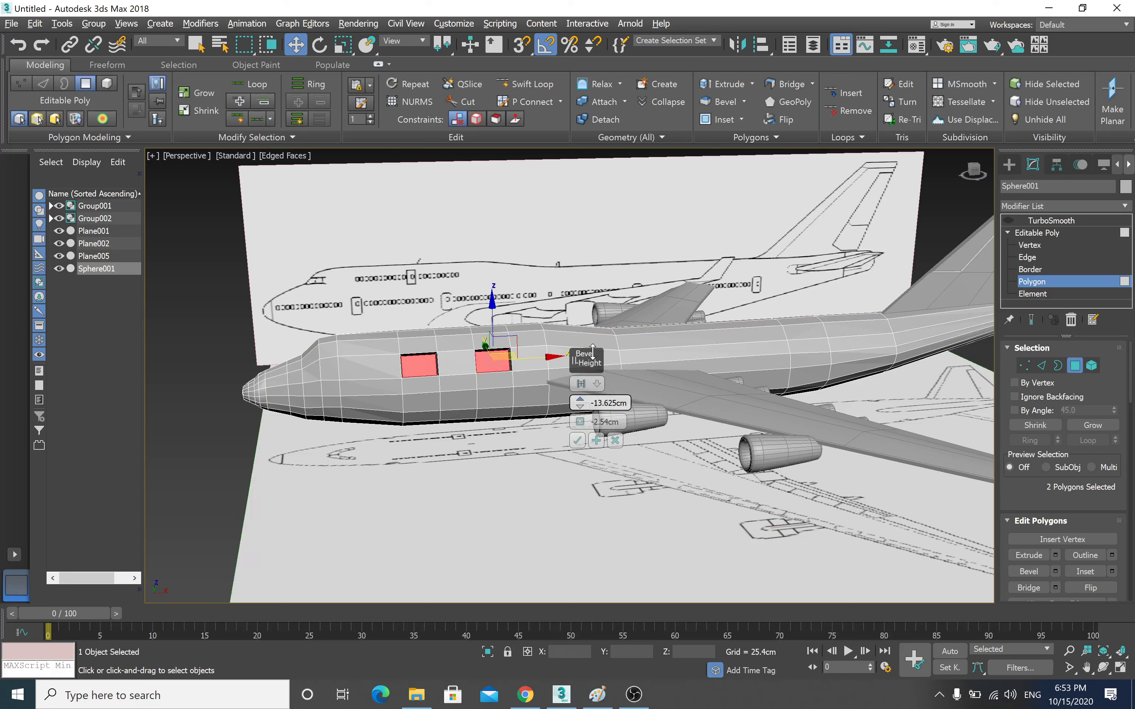
pyautogui.hotkey('ctrl', 'a')
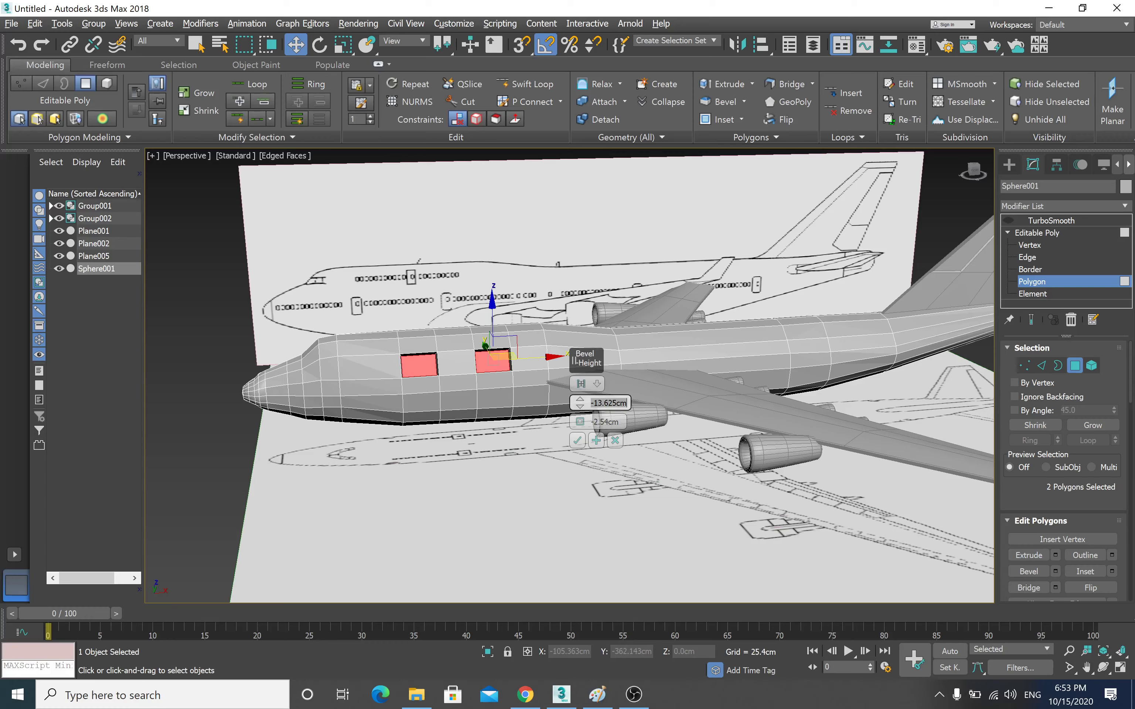
pyautogui.write('8')
pyautogui.click(576, 443)
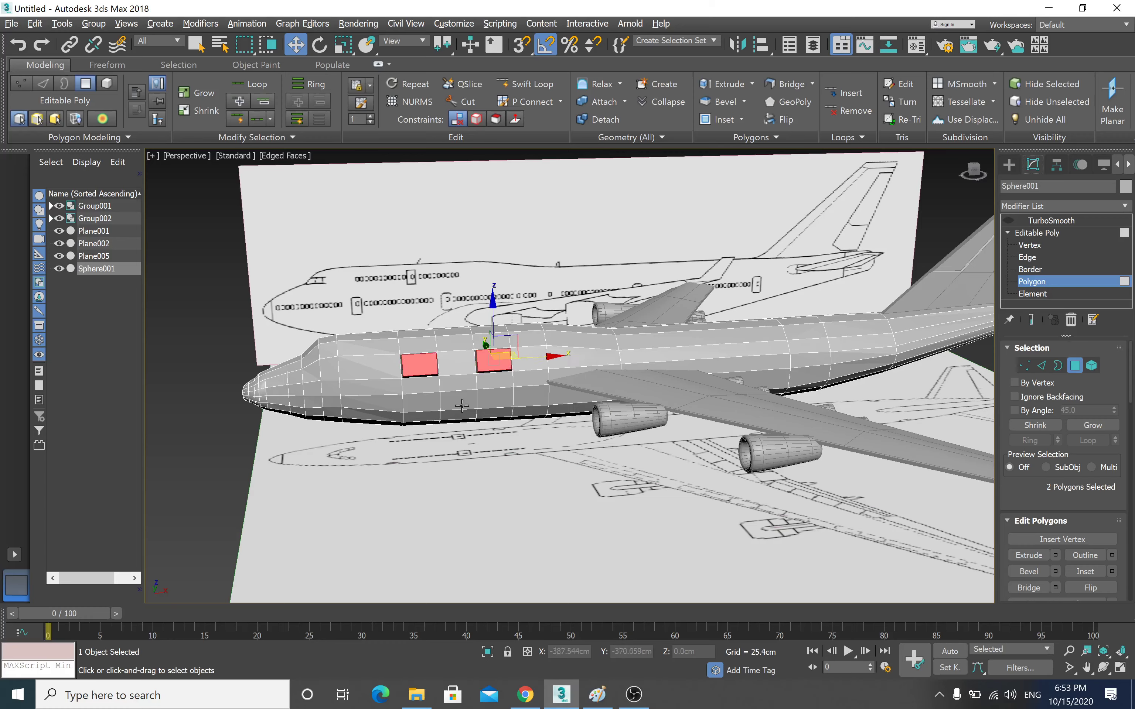
pyautogui.keyDown('alt'); pyautogui.moveTo(455, 411); pyautogui.dragTo(502, 422, button='middle'); pyautogui.keyUp('alt')
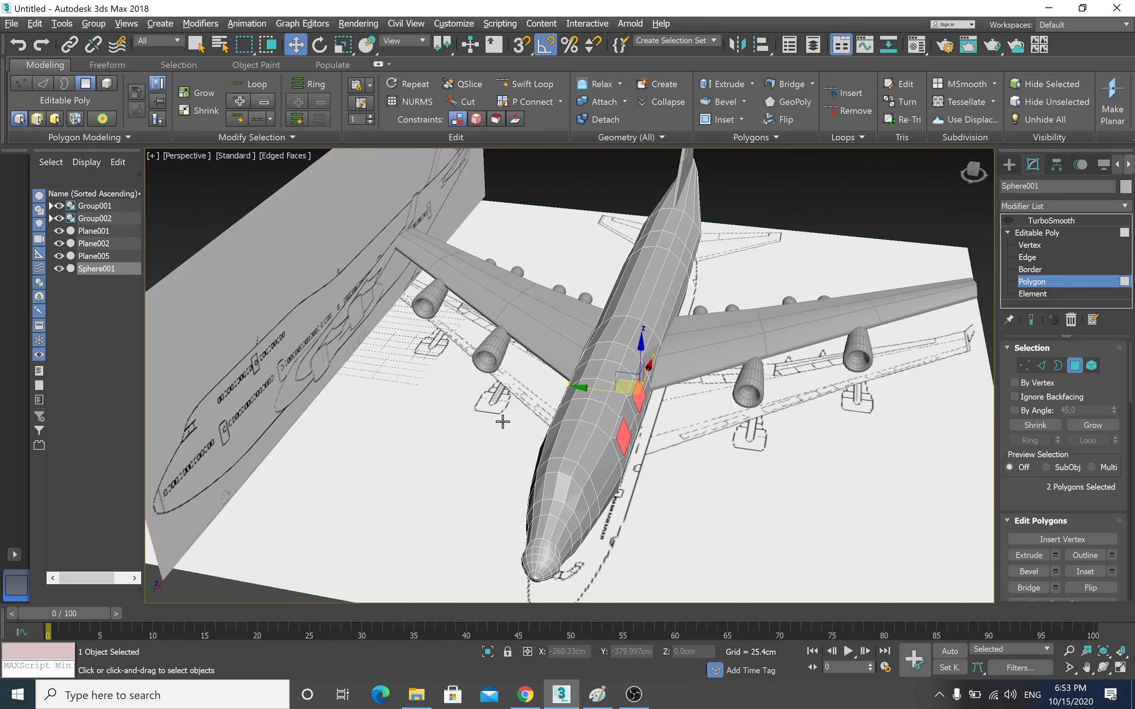
# - Replace the outward bevel with an inward one at -8 cm height
pyautogui.scroll(1, 502, 422)
pyautogui.scroll(2, 522, 423)
pyautogui.moveTo(615, 431); pyautogui.dragTo(515, 385, button='middle')
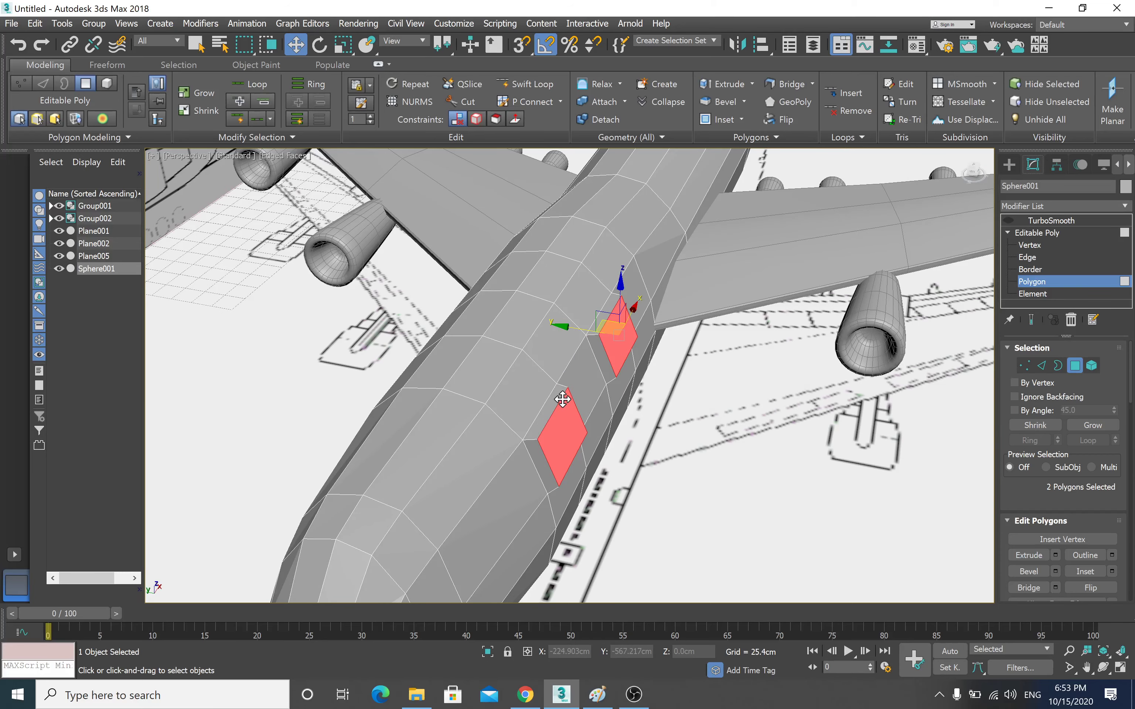
pyautogui.hotkey('ctrl', 'z')
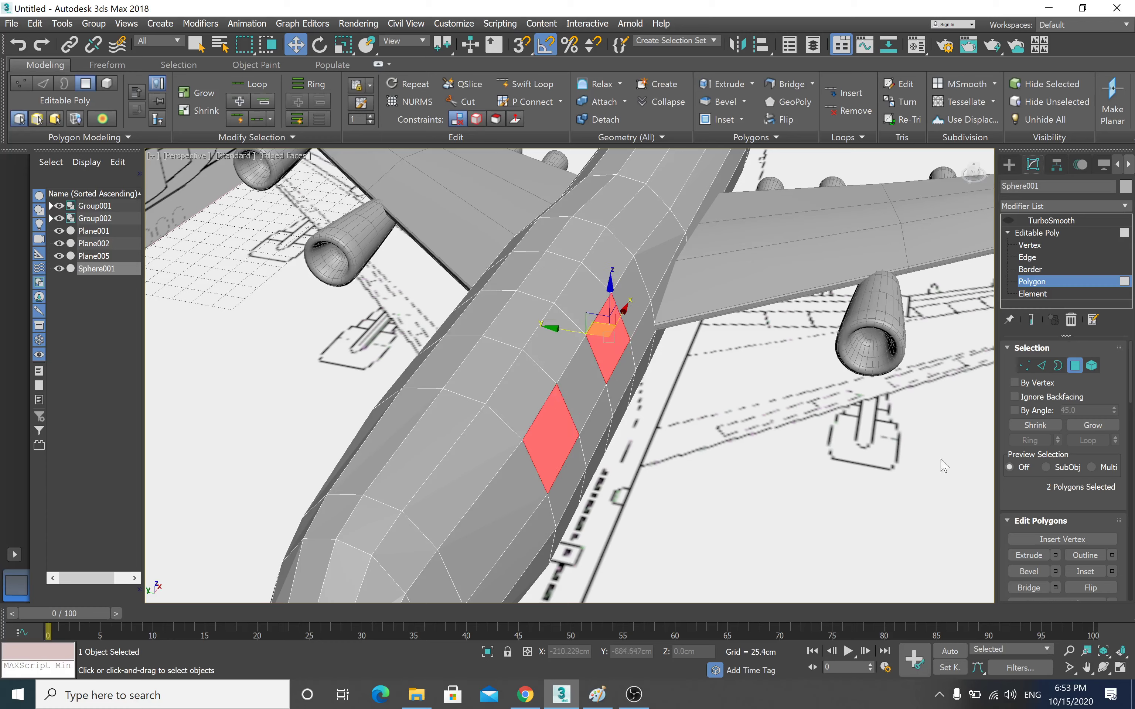
pyautogui.click(1056, 572)
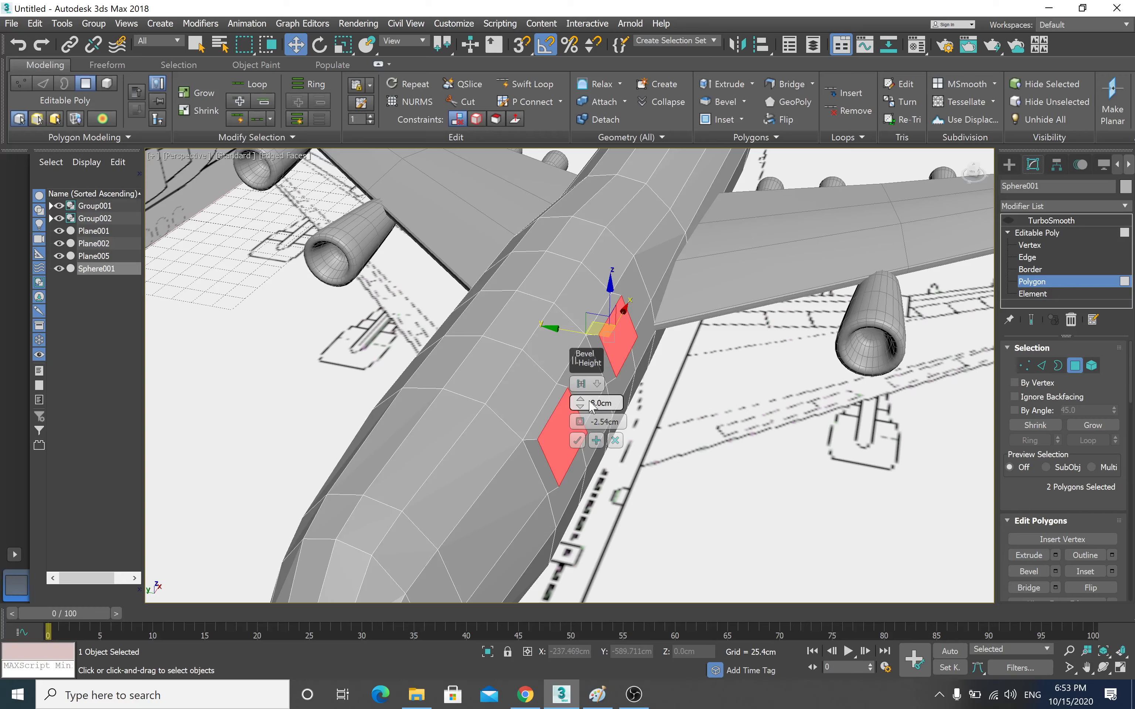
pyautogui.write('-')
pyautogui.press('Return')
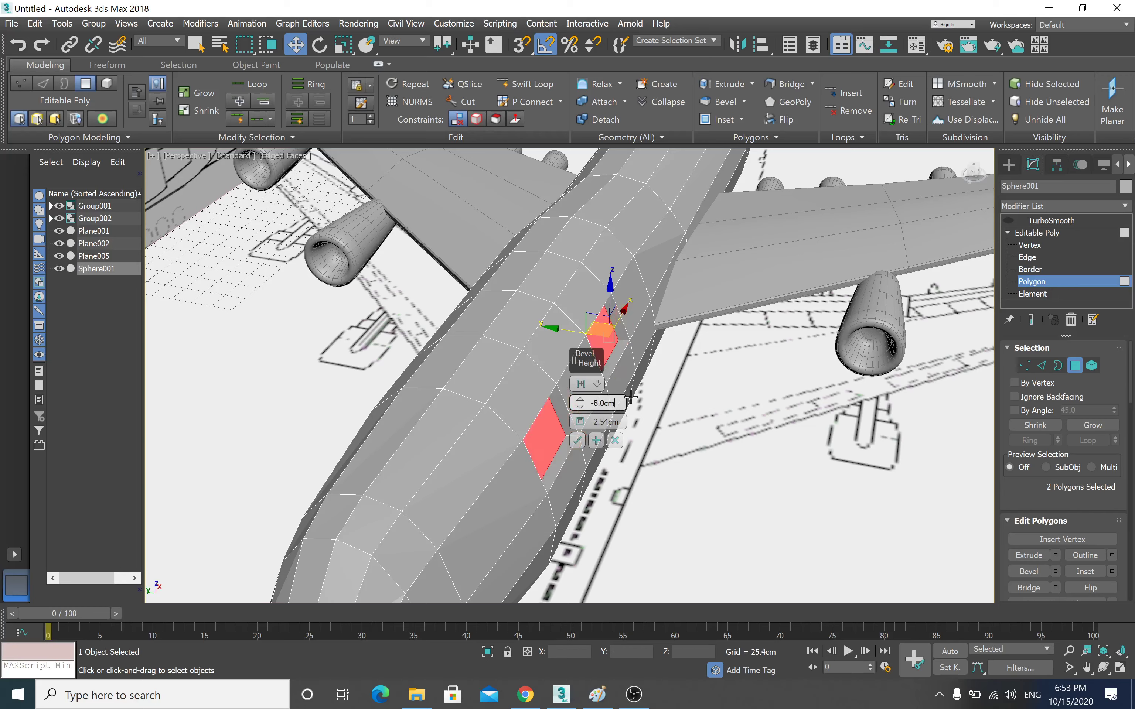
pyautogui.click(578, 441)
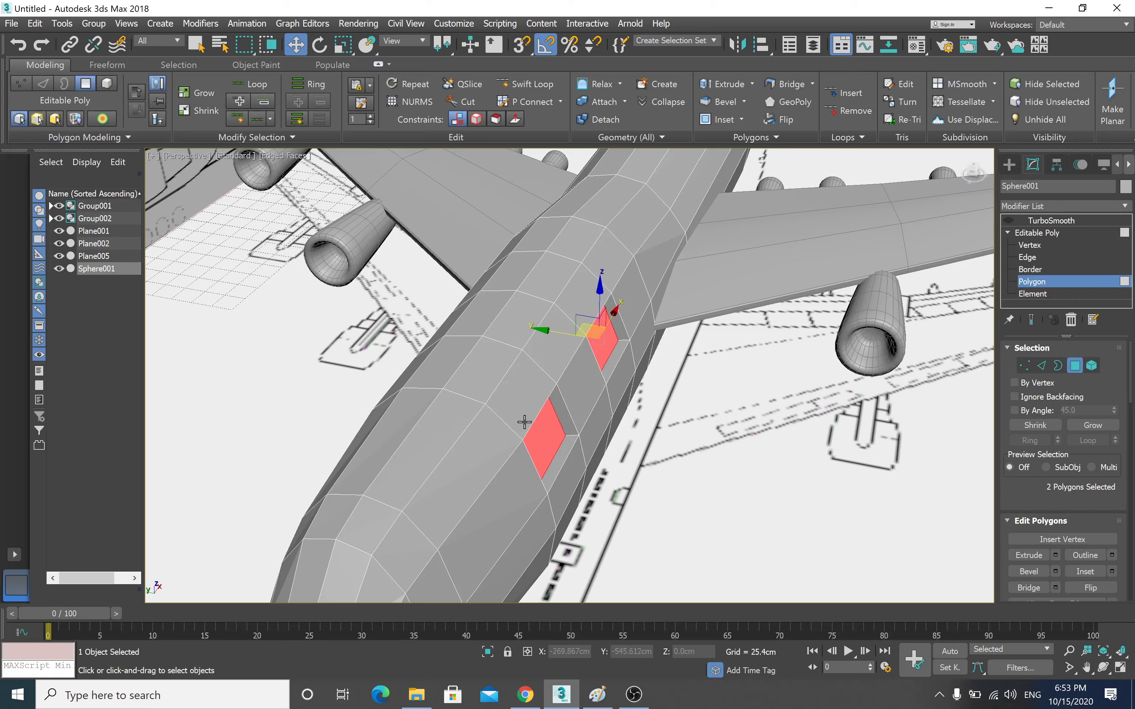
# - Bevel two more fuselage faces inward at -8 cm height with -2.54 cm outline
pyautogui.keyDown('alt'); pyautogui.moveTo(532, 422); pyautogui.dragTo(591, 350, button='middle'); pyautogui.keyUp('alt')
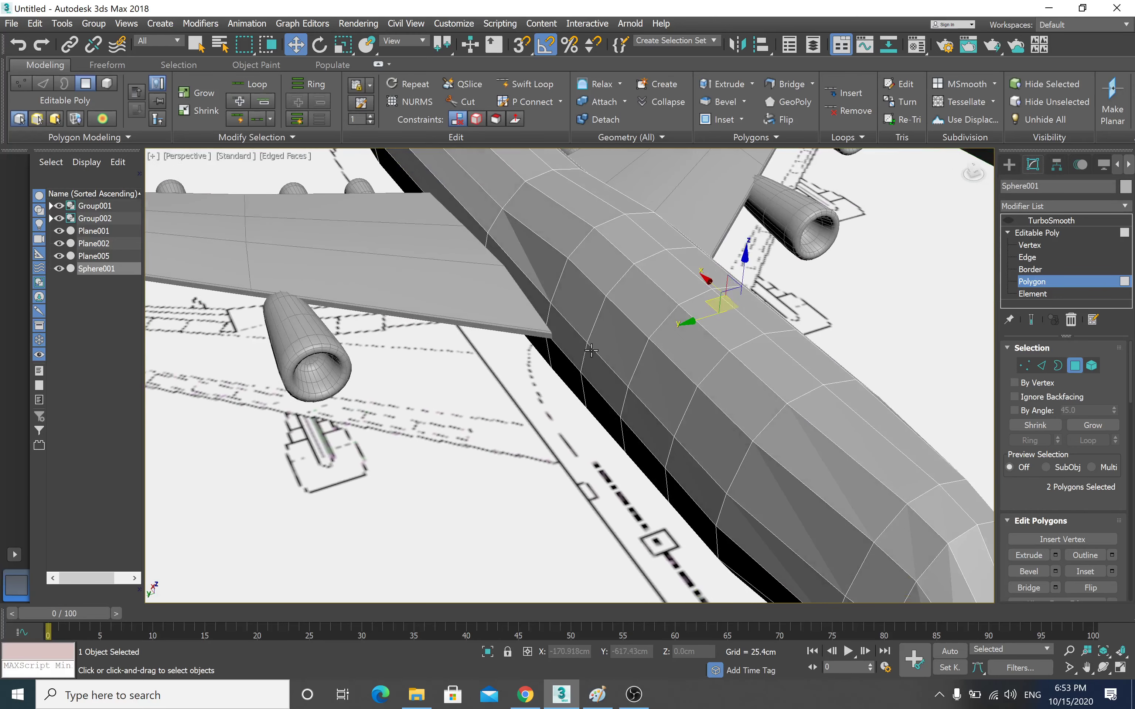
pyautogui.click(606, 335)
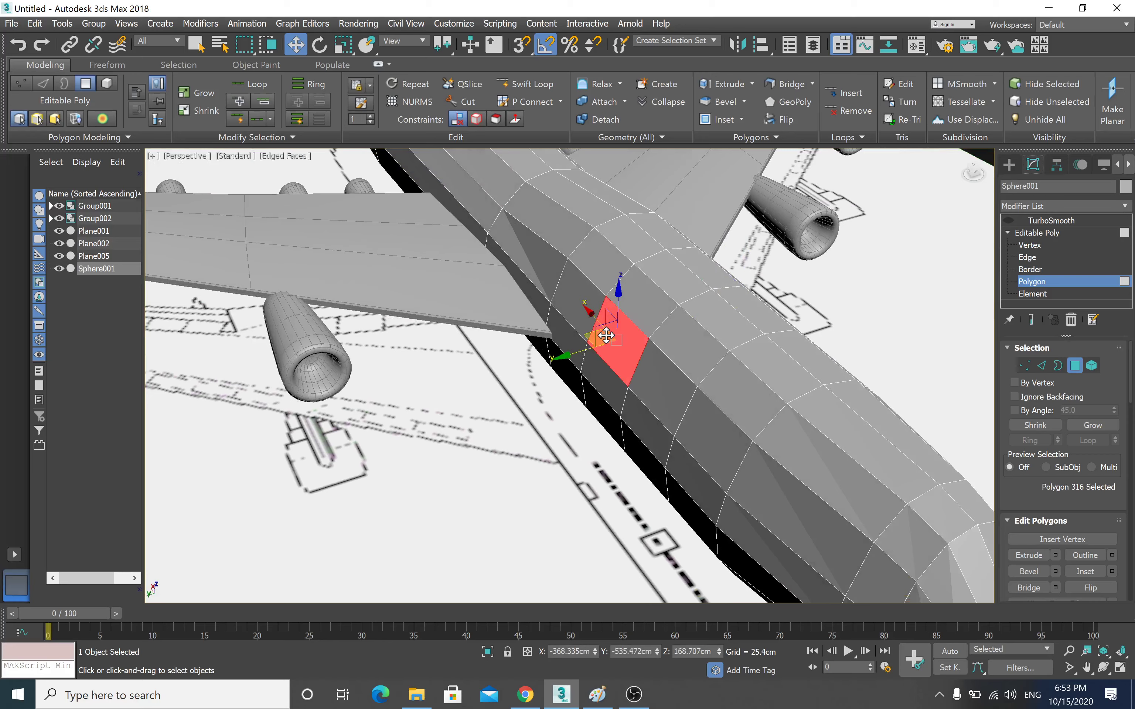
pyautogui.keyDown('ctrl'); pyautogui.click(706, 421); pyautogui.keyUp('ctrl')
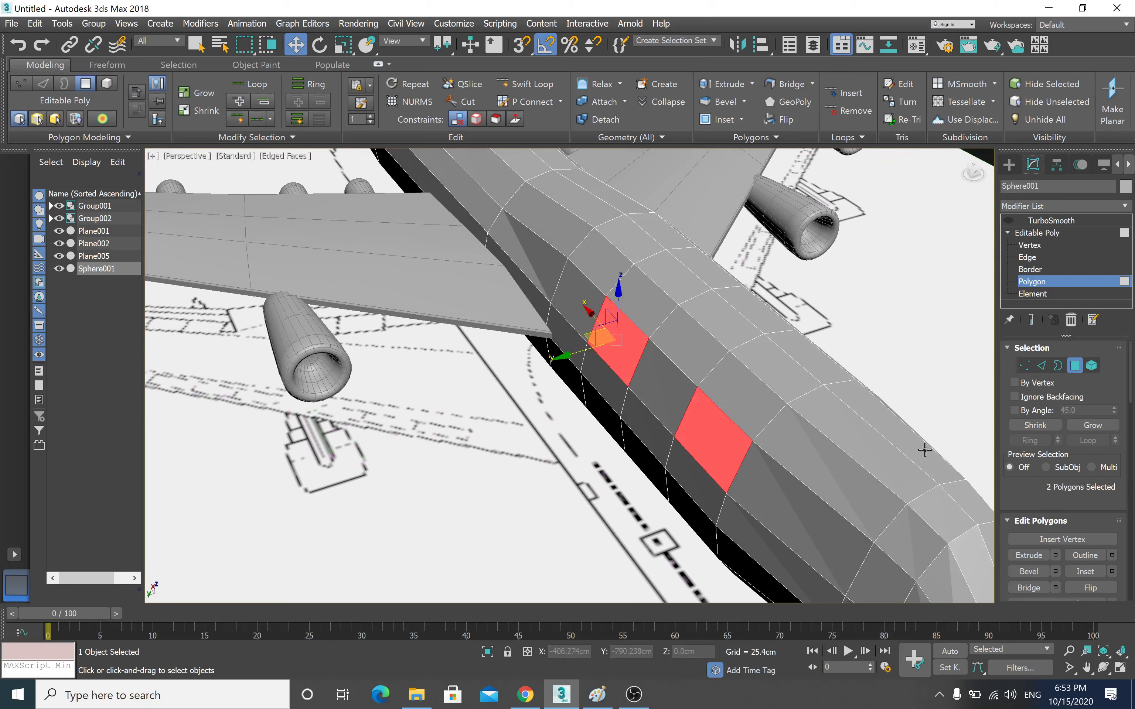
pyautogui.click(1055, 571)
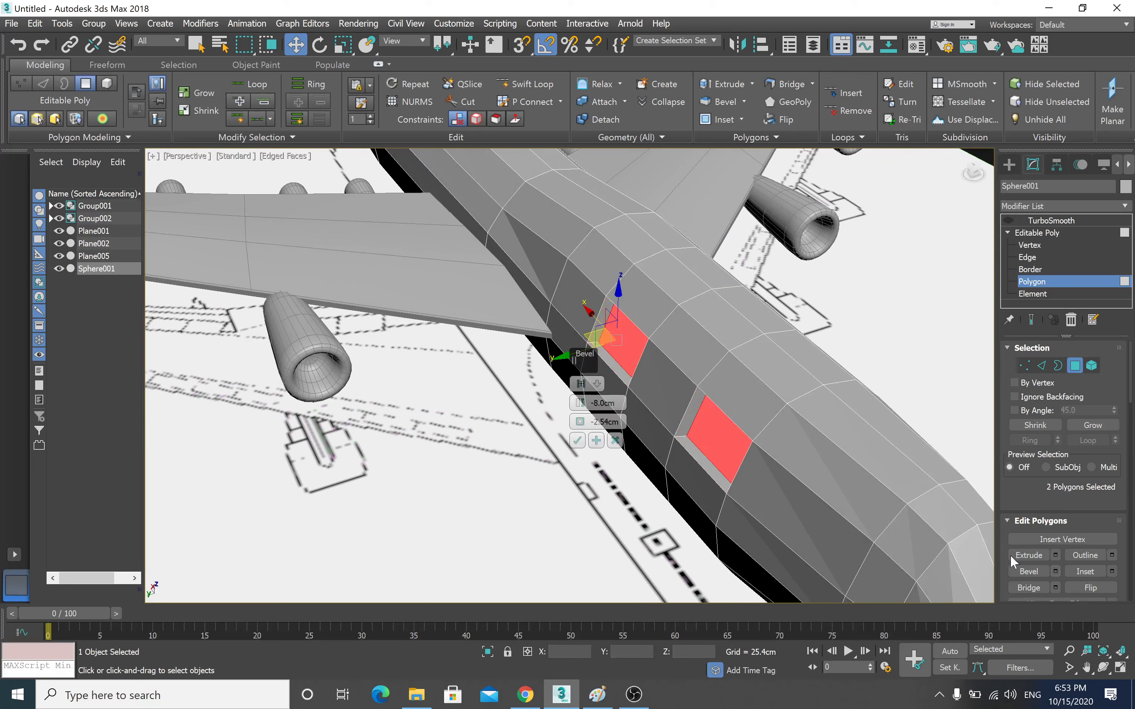
pyautogui.click(577, 440)
# - Orbit and zoom out to check the door panels against the blueprint planes
pyautogui.scroll(-2, 686, 439)
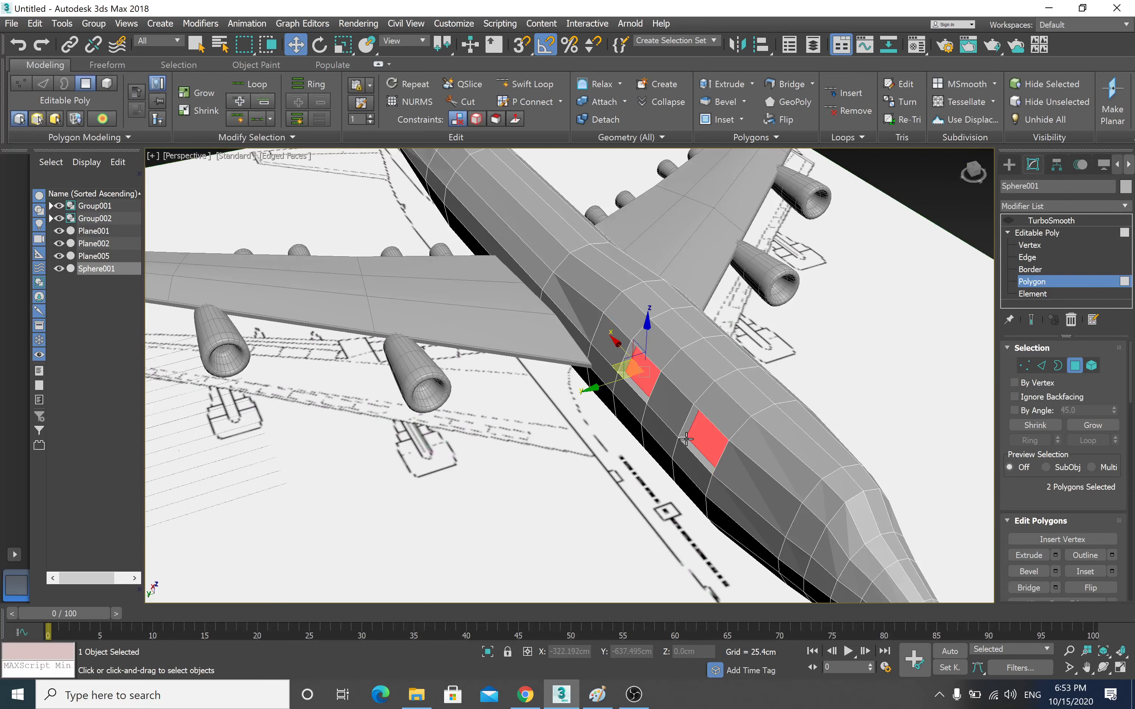
pyautogui.scroll(-2, 686, 438)
pyautogui.keyDown('alt'); pyautogui.moveTo(685, 438); pyautogui.dragTo(598, 429, button='middle'); pyautogui.keyUp('alt')
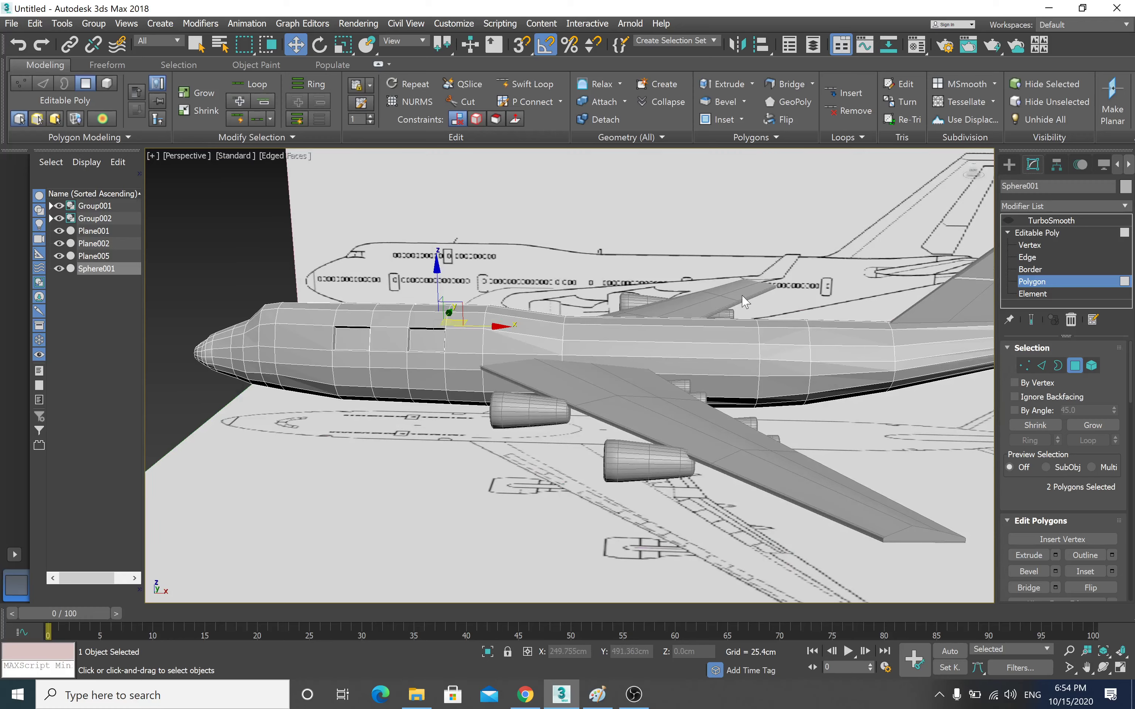
pyautogui.moveTo(542, 389)
pyautogui.keyDown('alt'); pyautogui.mouseDown(button='middle')
pyautogui.moveTo(547, 404)
pyautogui.moveTo(619, 360)
pyautogui.mouseUp(button='middle'); pyautogui.keyUp('alt')
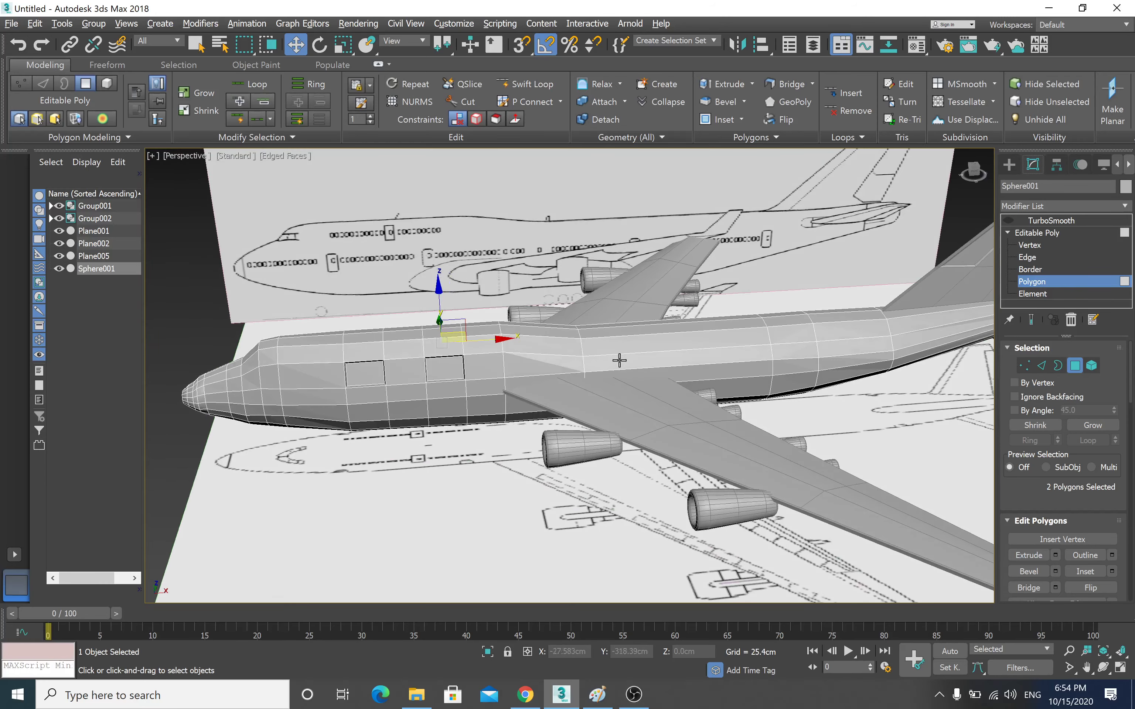
pyautogui.scroll(-5, 619, 360)
pyautogui.scroll(-3, 628, 359)
# - Turn on TurboSmooth for the fuselage and show its settings
pyautogui.keyDown('alt'); pyautogui.moveTo(668, 364); pyautogui.dragTo(685, 348, button='middle'); pyautogui.keyUp('alt')
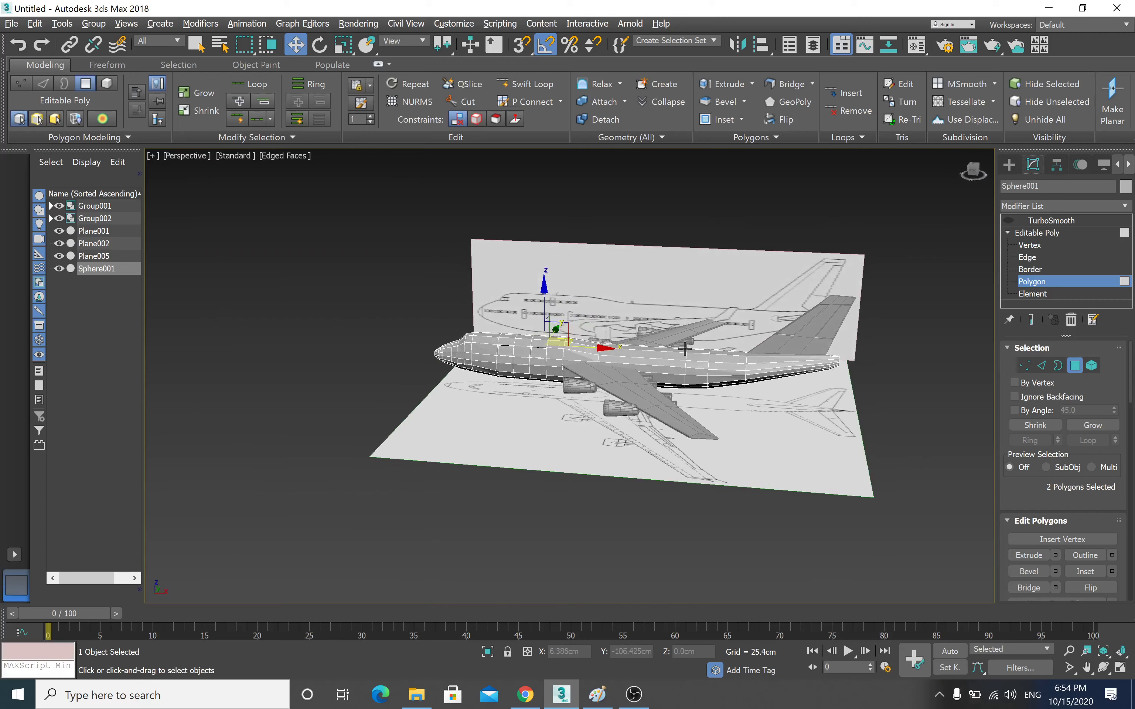
pyautogui.click(1046, 220)
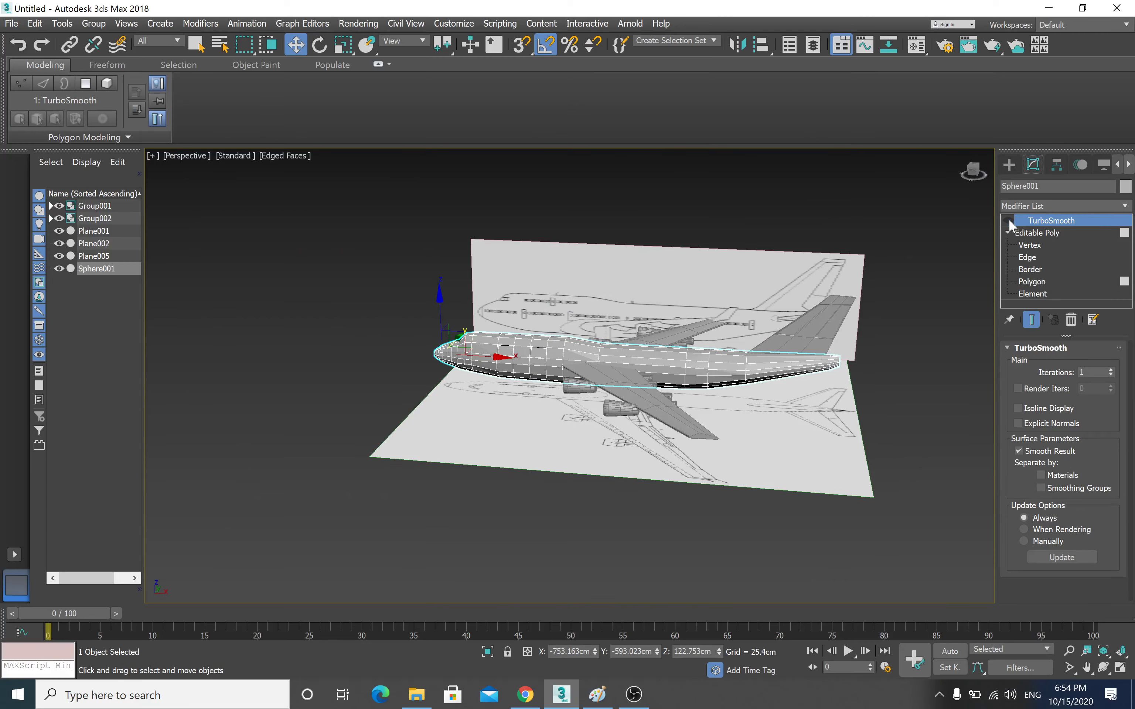
pyautogui.click(1009, 219)
pyautogui.click(586, 211)
# - Hide the Plane001 and Plane002 blueprint planes and reselect the fuselage
pyautogui.moveTo(563, 274); pyautogui.dragTo(484, 271, button='middle')
pyautogui.moveTo(327, 303); pyautogui.dragTo(345, 399)
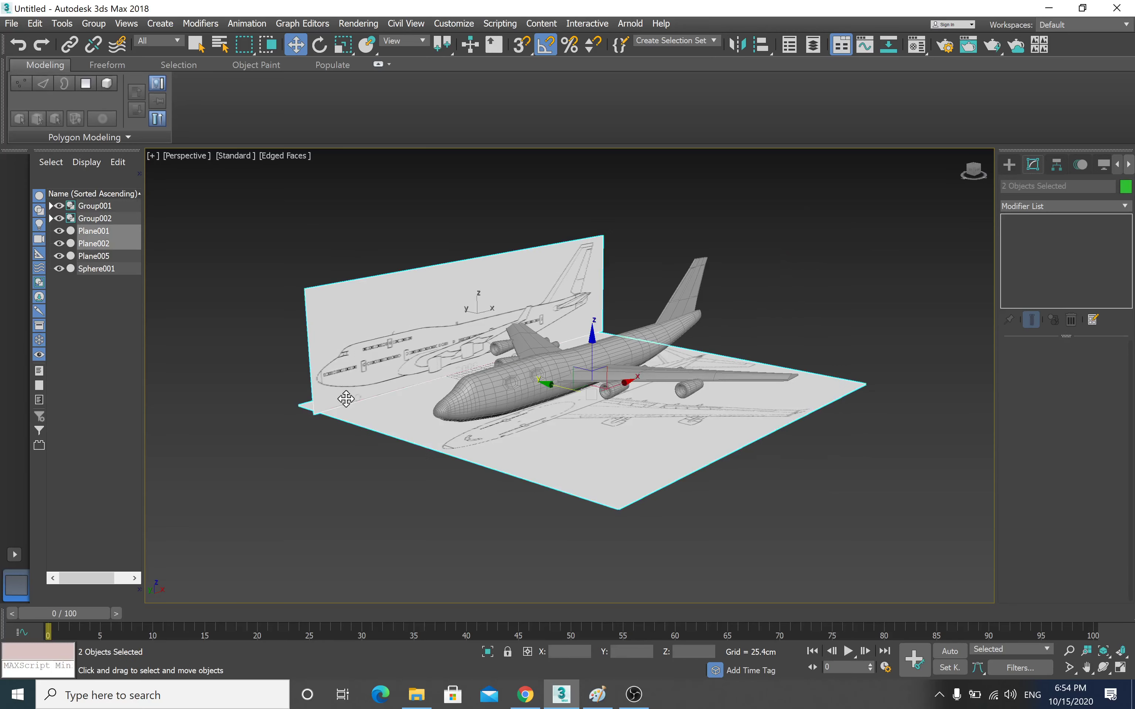
pyautogui.rightClick(346, 334)
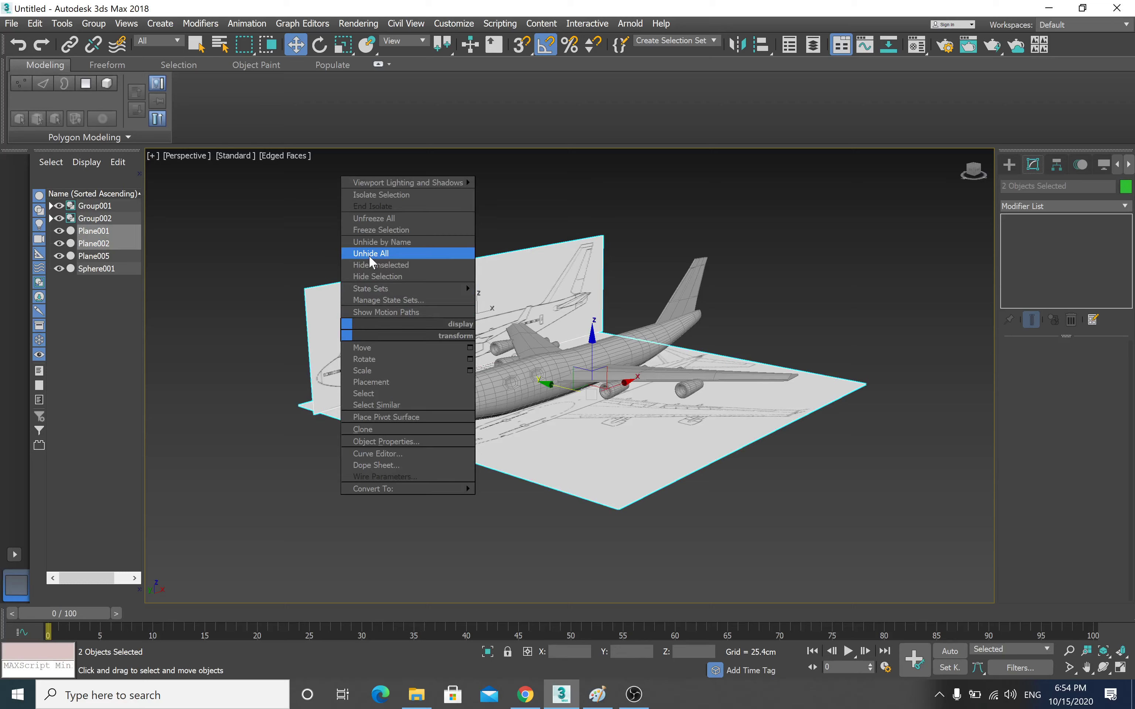
pyautogui.click(381, 276)
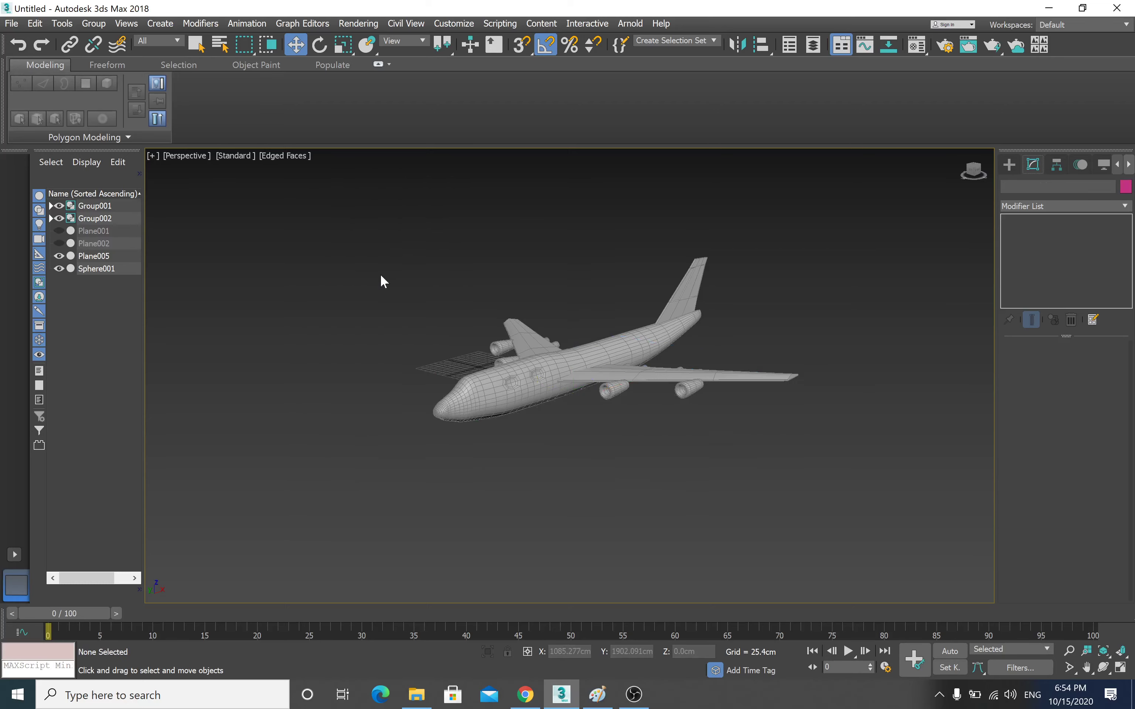
pyautogui.moveTo(380, 276)
pyautogui.keyDown('alt'); pyautogui.mouseDown(button='middle')
pyautogui.moveTo(438, 388)
pyautogui.moveTo(444, 366)
pyautogui.moveTo(475, 383)
pyautogui.moveTo(455, 385)
pyautogui.mouseUp(button='middle'); pyautogui.keyUp('alt')
pyautogui.scroll(3, 459, 384)
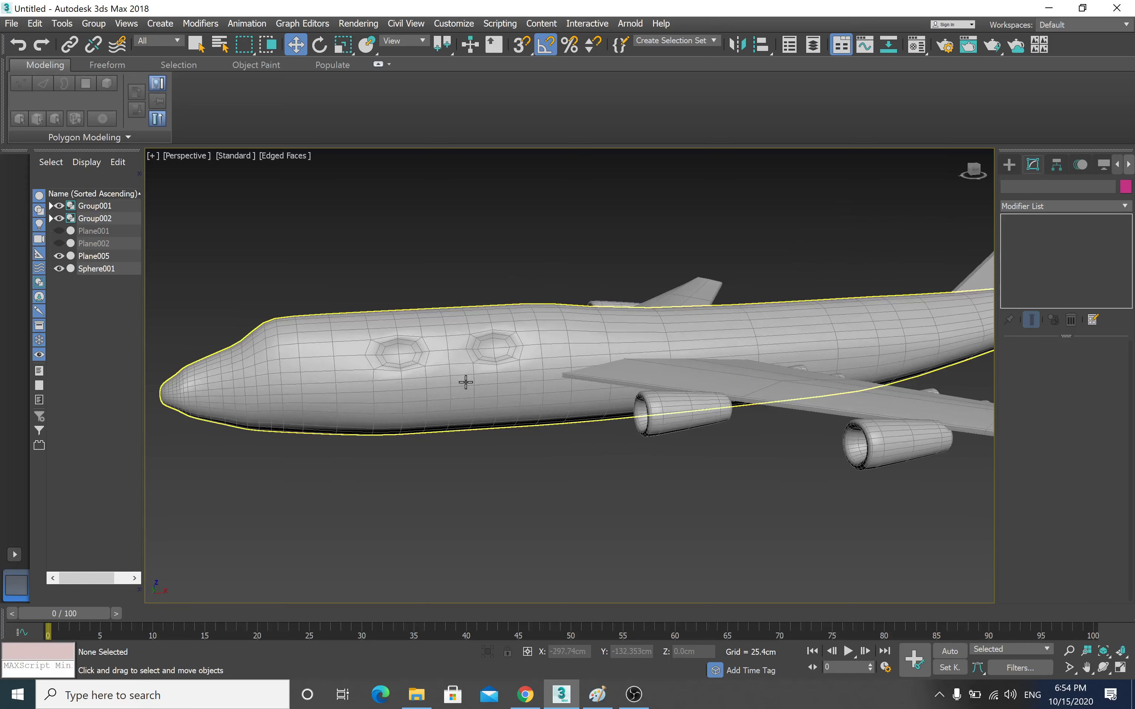
pyautogui.click(464, 373)
# - Go below TurboSmooth to the fuselage's Polygon level with both window openings in view
pyautogui.scroll(3, 544, 360)
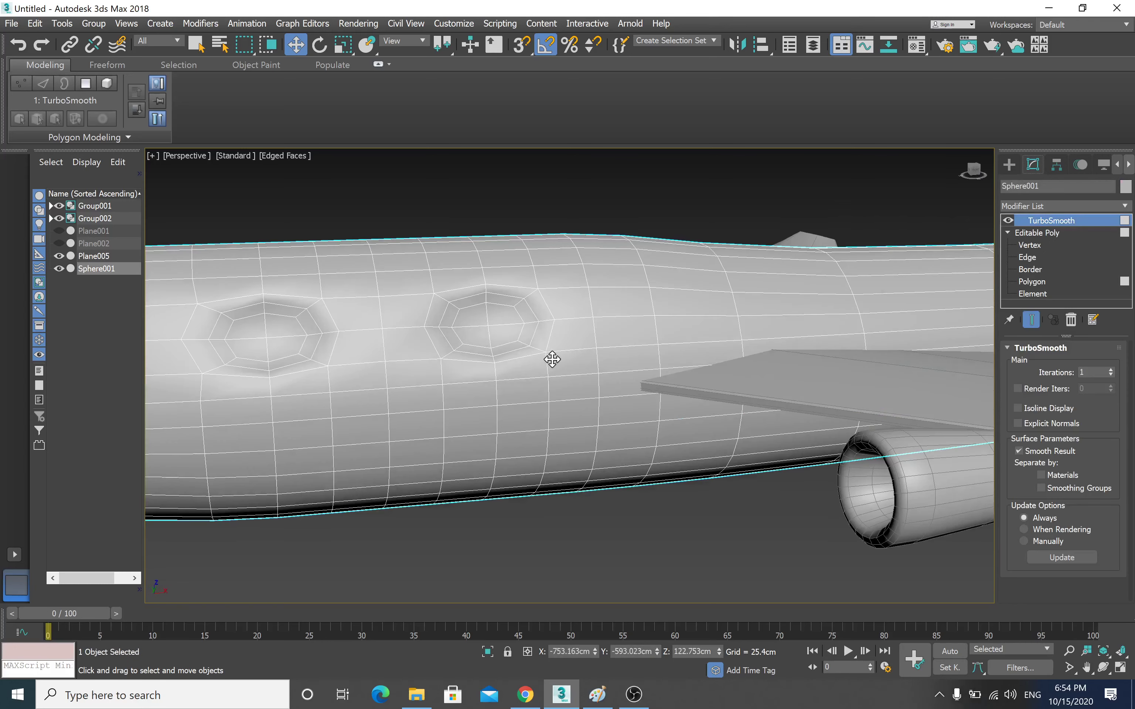
pyautogui.moveTo(549, 359)
pyautogui.mouseDown(button='middle')
pyautogui.moveTo(443, 337)
pyautogui.moveTo(558, 339)
pyautogui.mouseUp(button='middle')
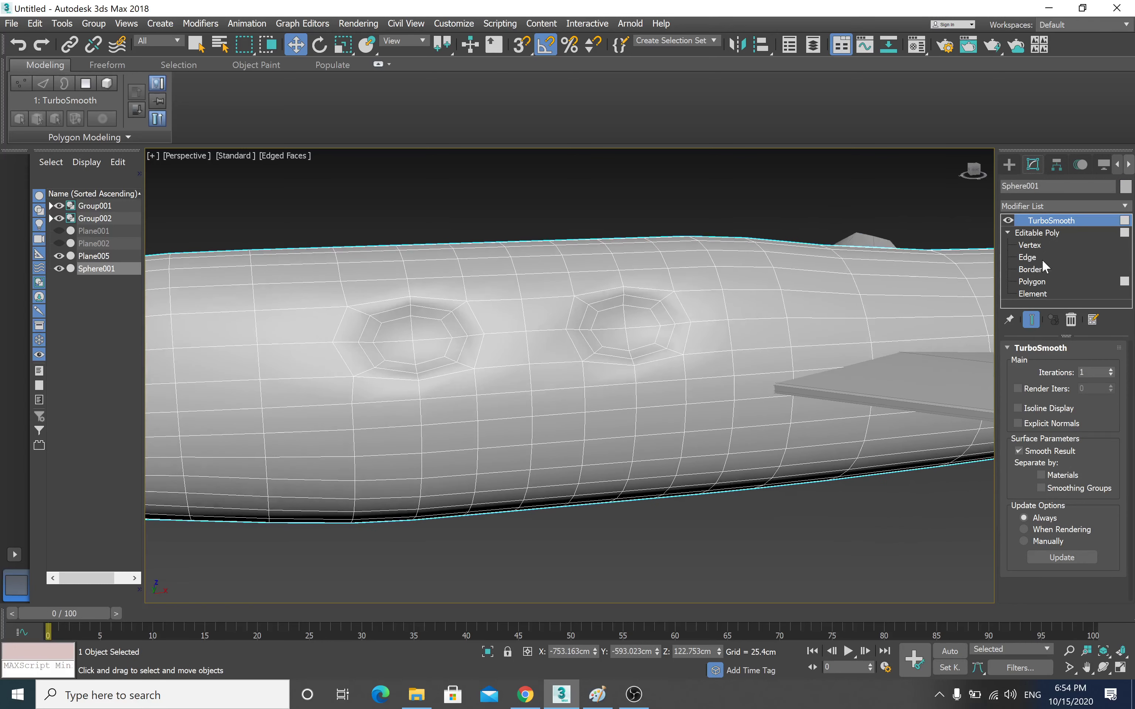
pyautogui.click(1034, 282)
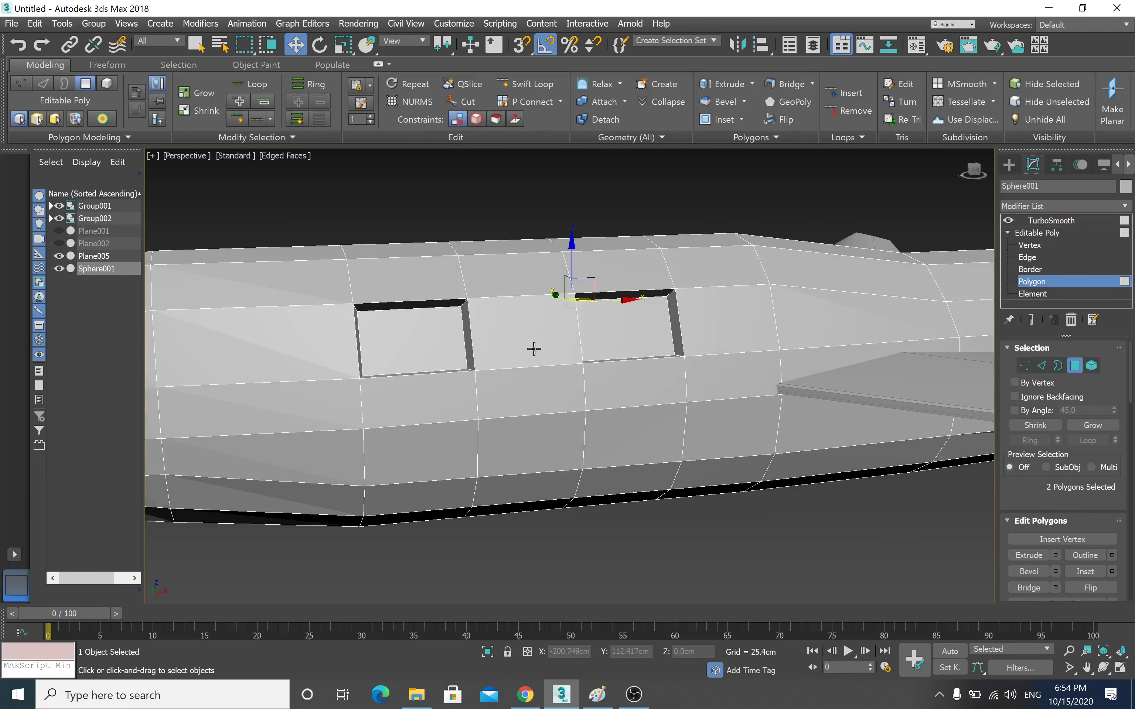
pyautogui.scroll(2, 465, 353)
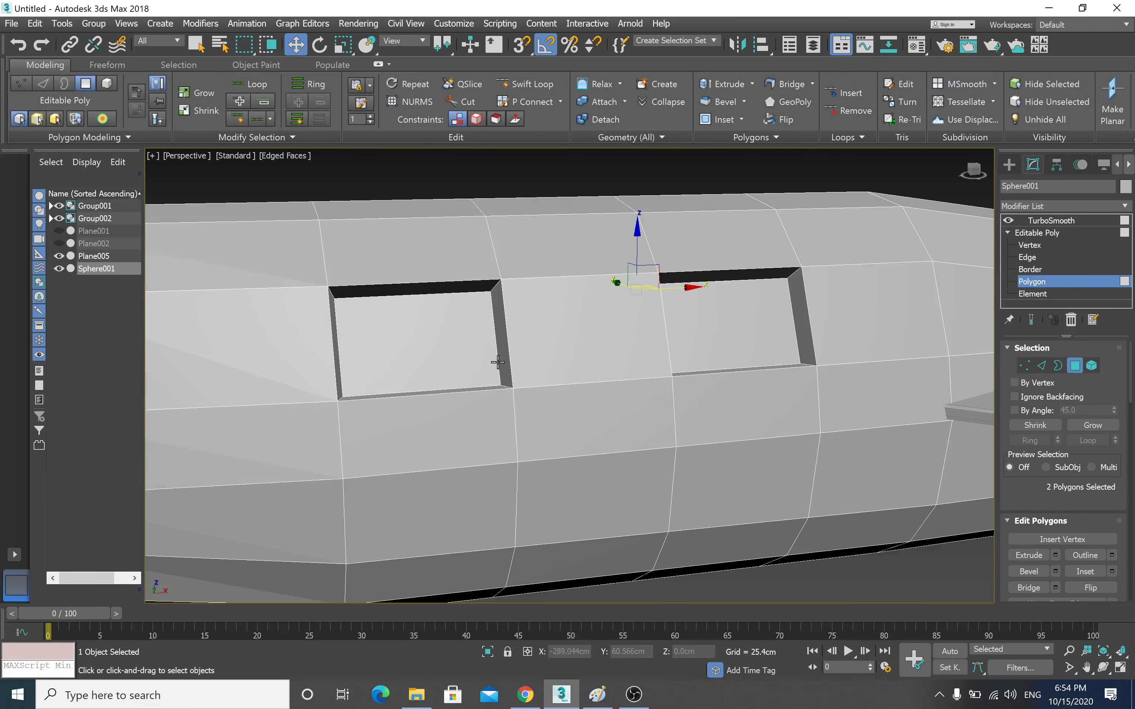
pyautogui.scroll(-3, 463, 369)
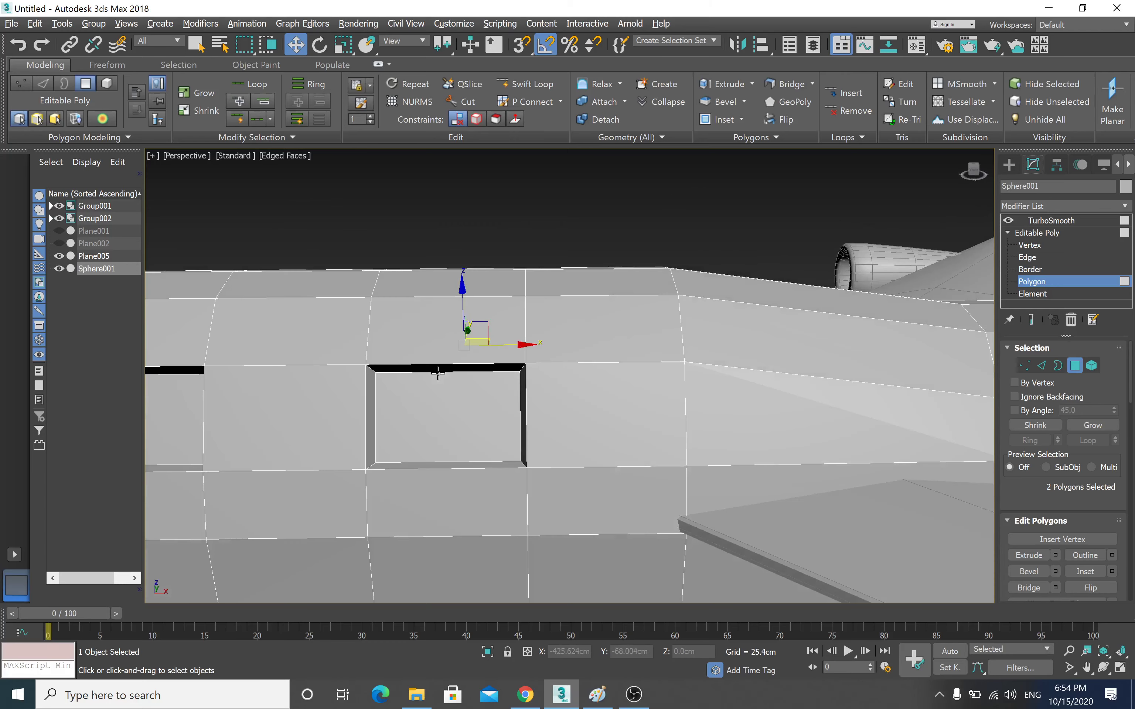
pyautogui.moveTo(462, 369); pyautogui.dragTo(637, 333, button='middle')
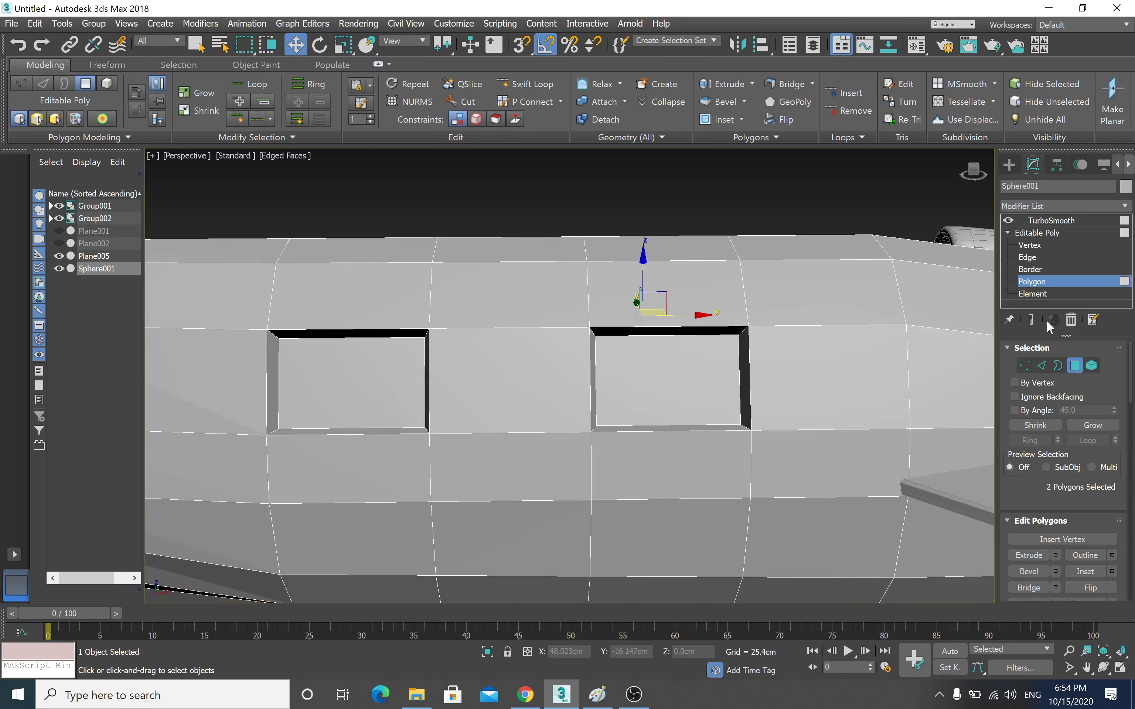
# - Switch to Edge level with an empty edge selection, facing the window openings
pyautogui.click(1035, 257)
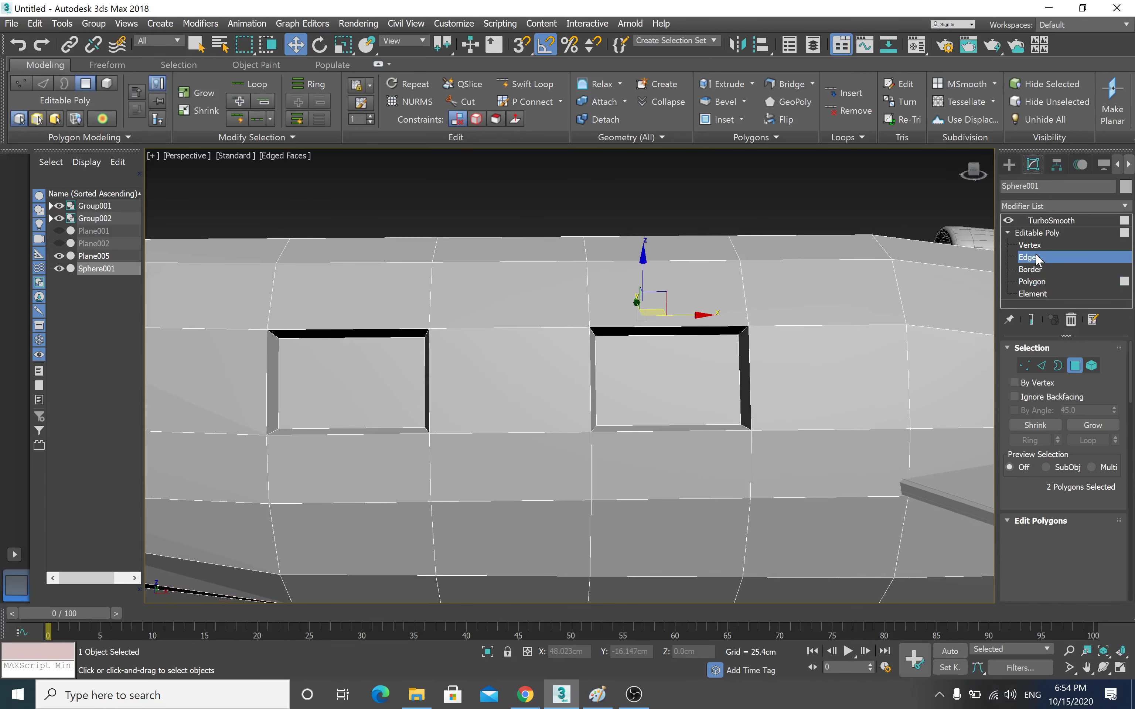
pyautogui.click(361, 213)
pyautogui.moveTo(355, 329); pyautogui.dragTo(421, 309, button='middle')
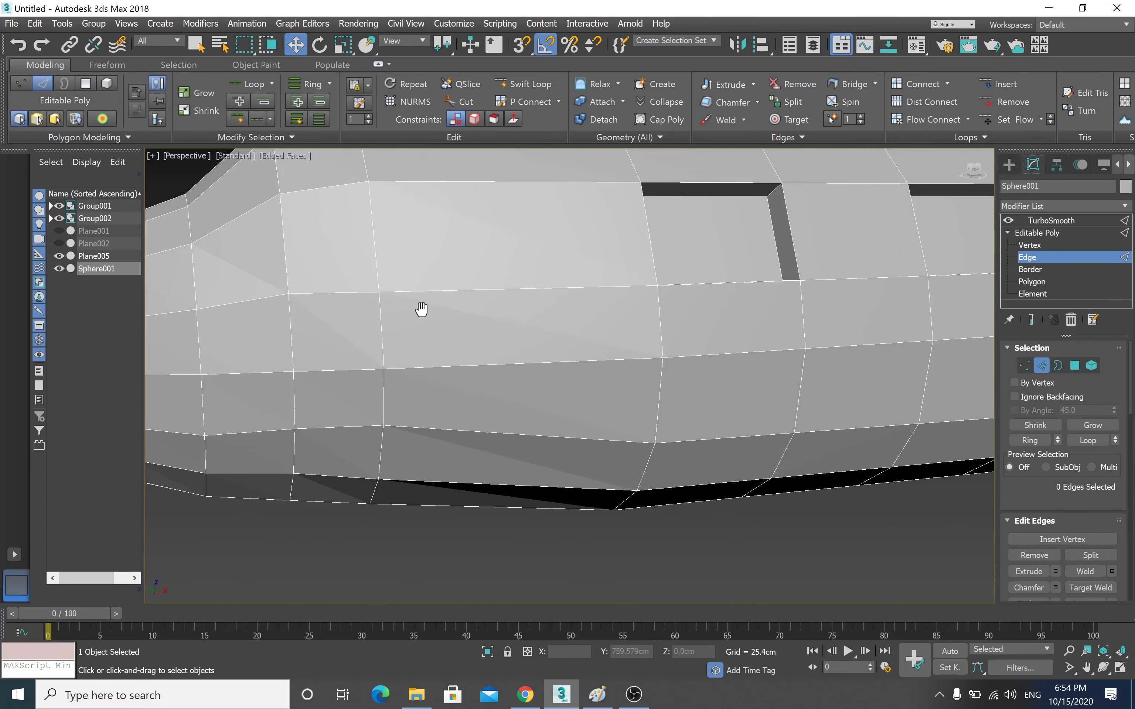
pyautogui.scroll(-3, 329, 337)
pyautogui.scroll(1, 385, 370)
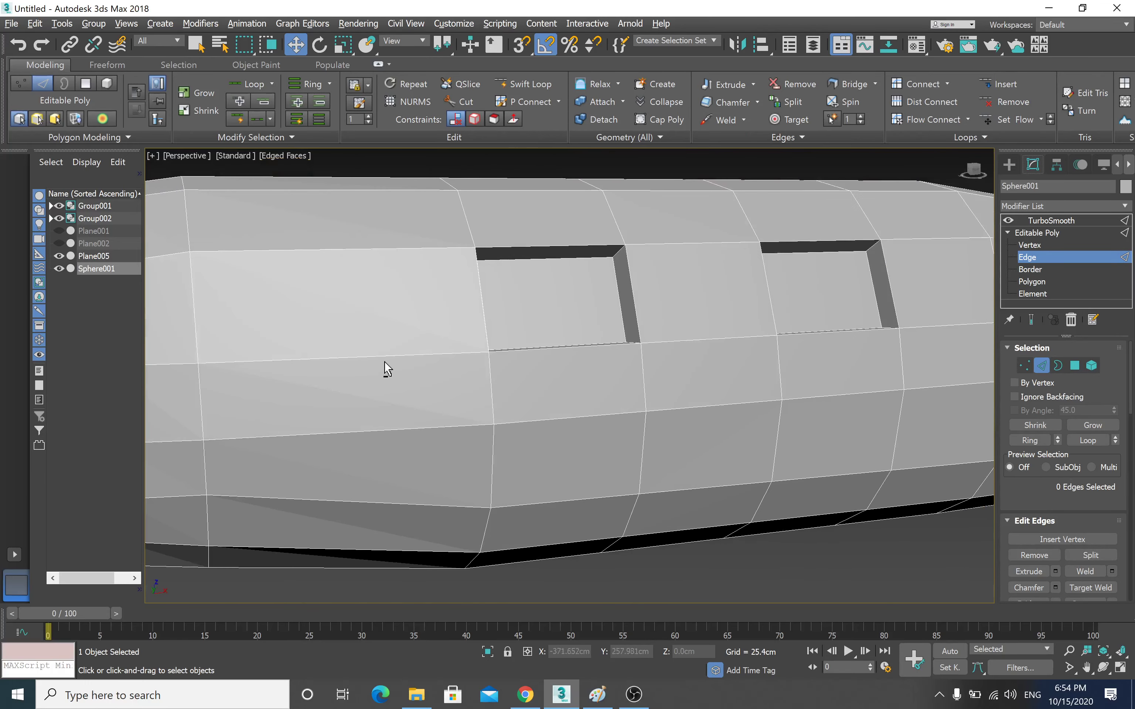
pyautogui.keyDown('alt'); pyautogui.moveTo(385, 369); pyautogui.dragTo(379, 370, button='middle'); pyautogui.keyUp('alt')
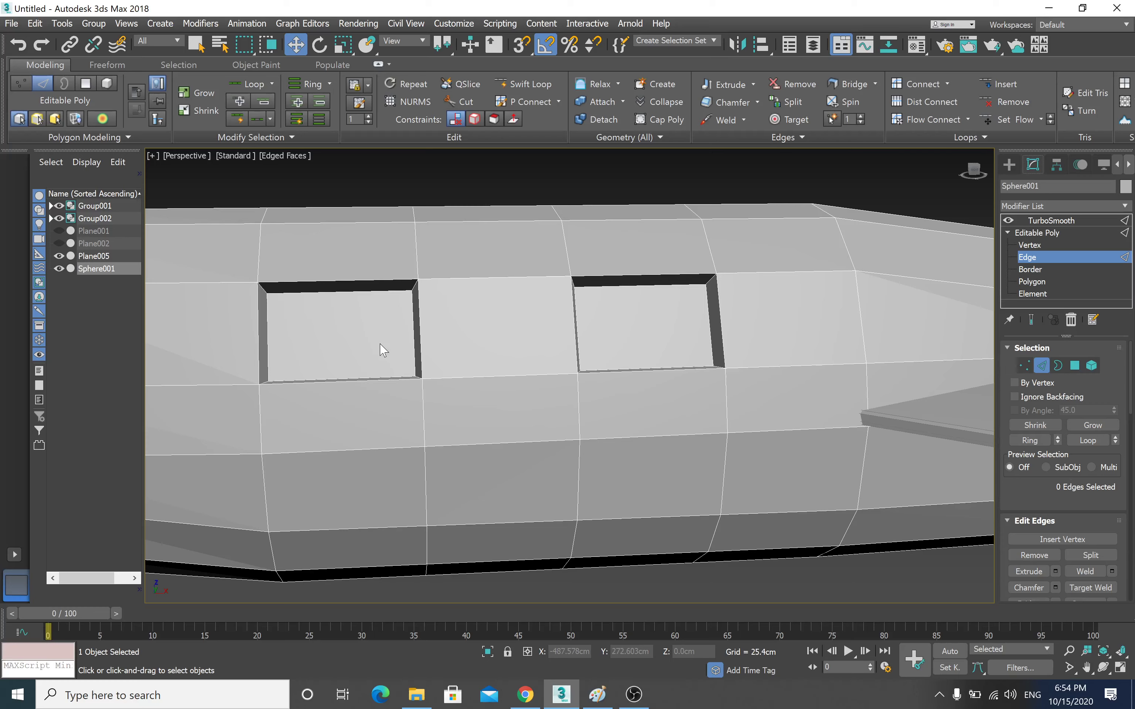
# - Bevel both window-opening faces to -3.603 cm height and -1.074 cm outline
pyautogui.click(1075, 367)
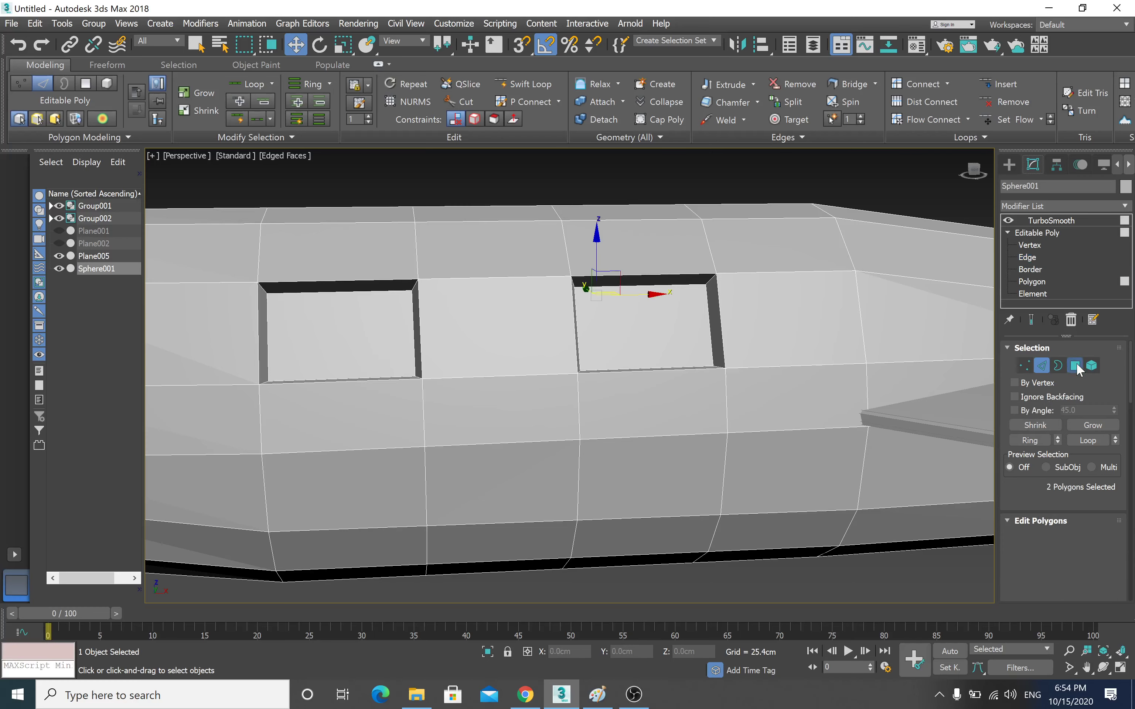
pyautogui.click(640, 315)
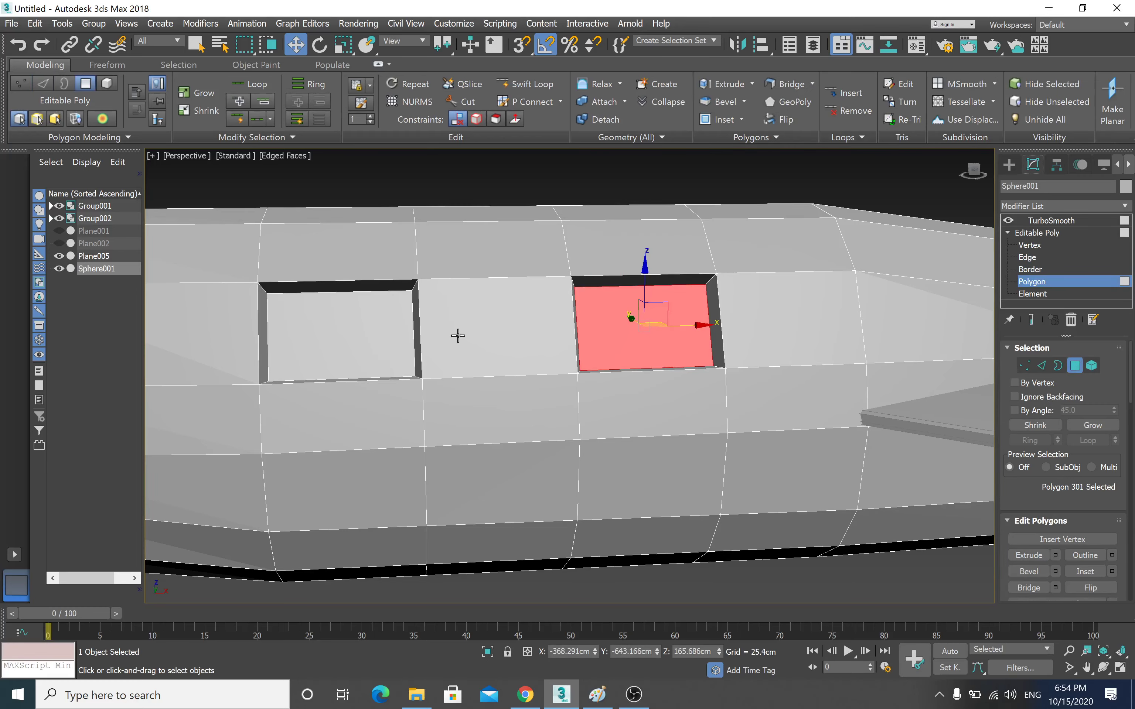
pyautogui.keyDown('ctrl'); pyautogui.click(375, 337); pyautogui.keyUp('ctrl')
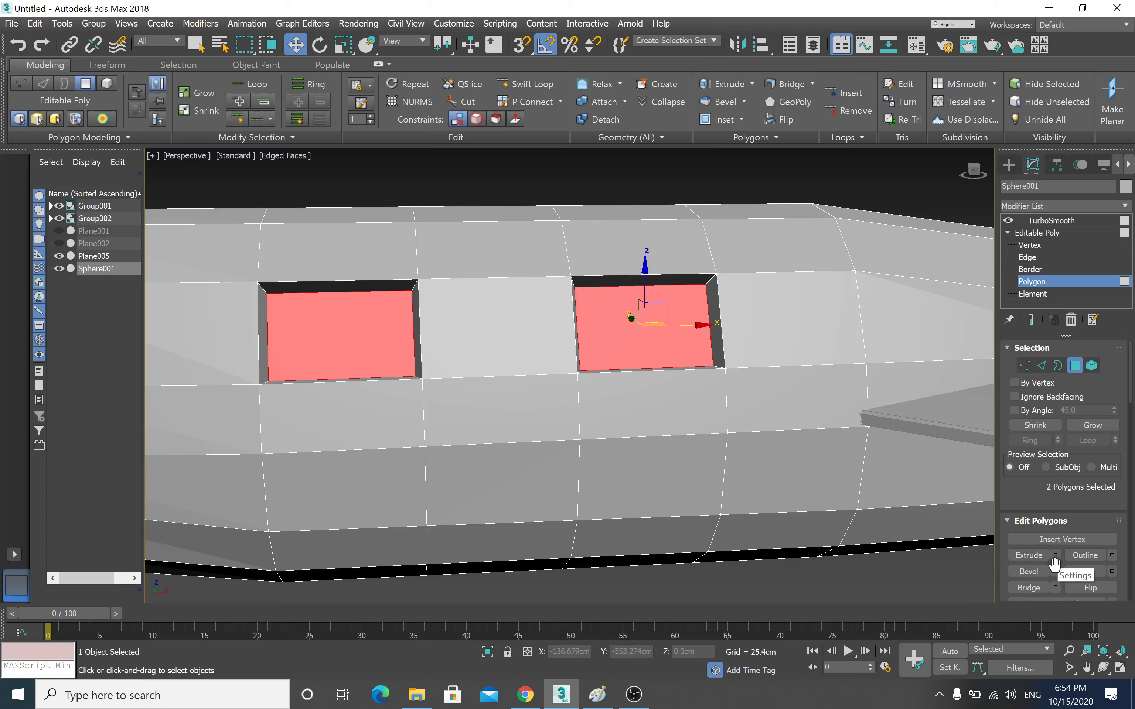
pyautogui.click(1055, 571)
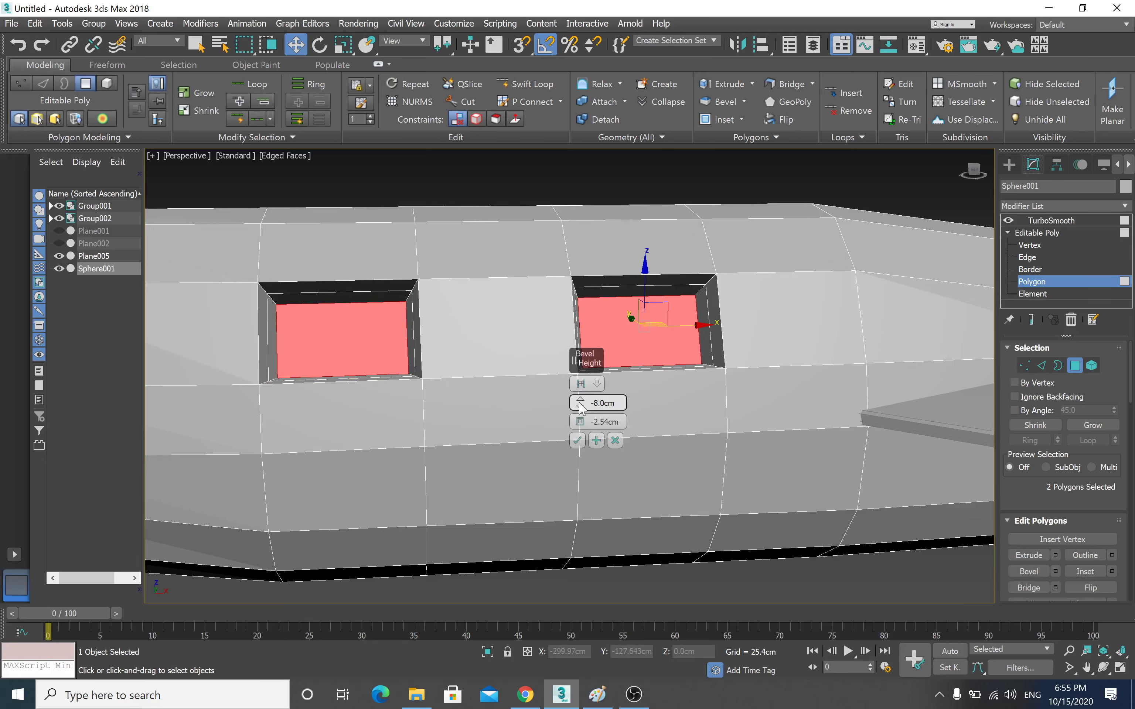
pyautogui.moveTo(579, 403); pyautogui.dragTo(582, 412)
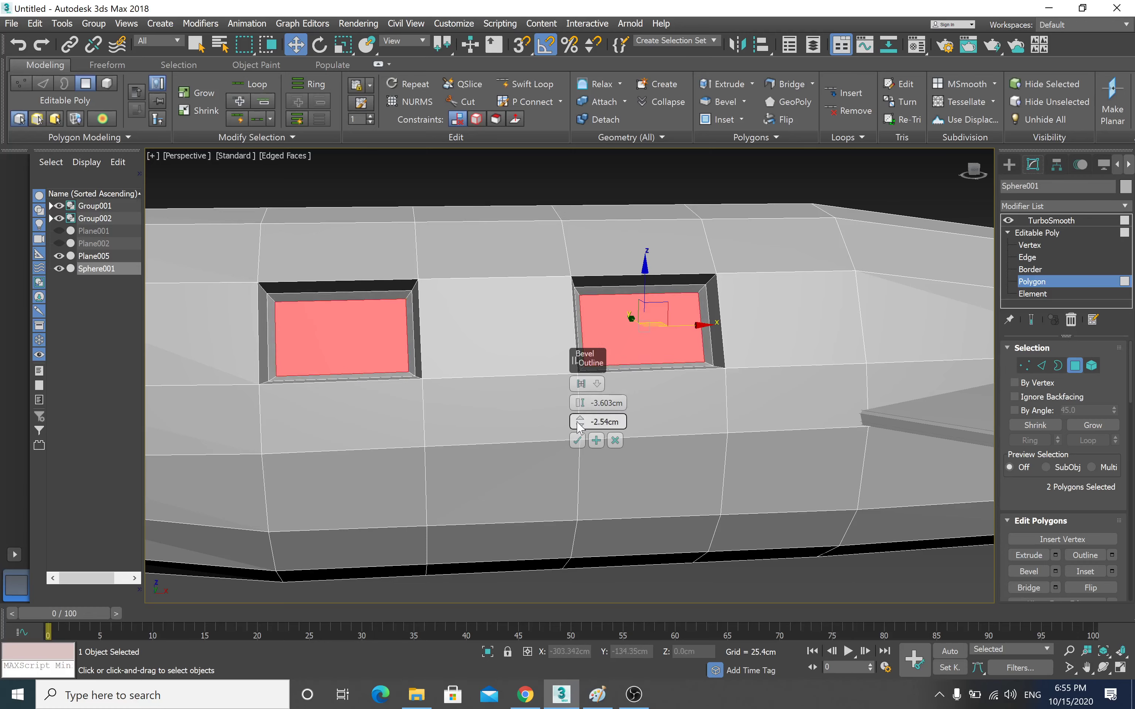
pyautogui.moveTo(579, 421); pyautogui.dragTo(579, 421)
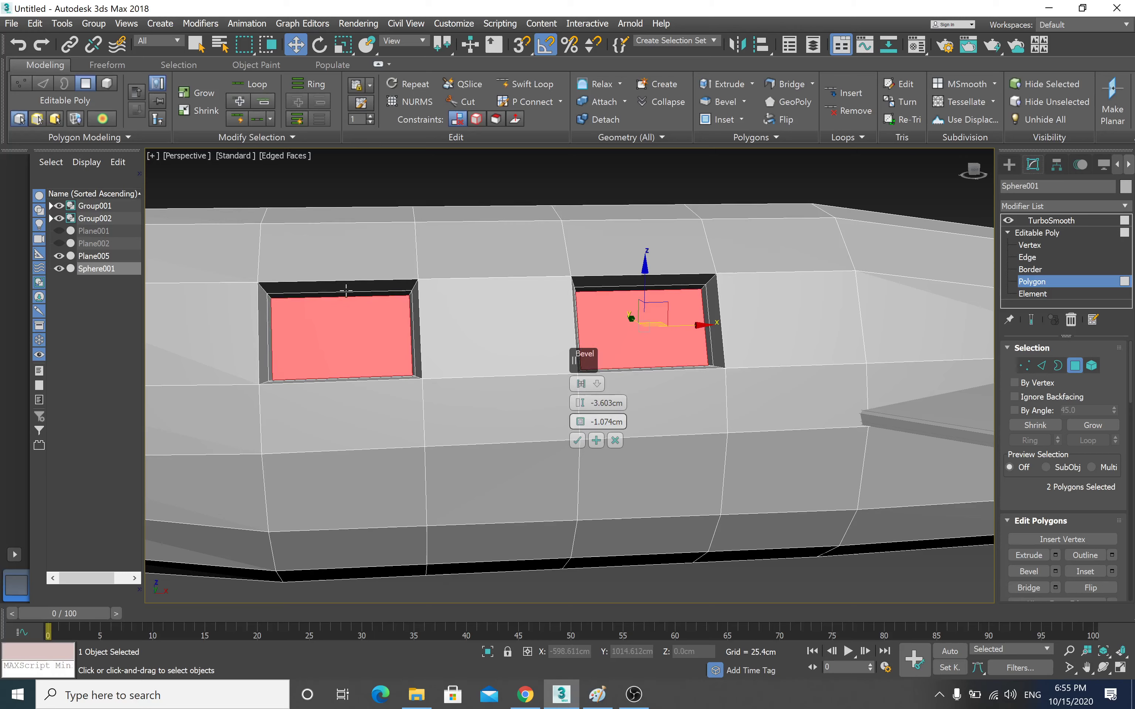
pyautogui.click(578, 440)
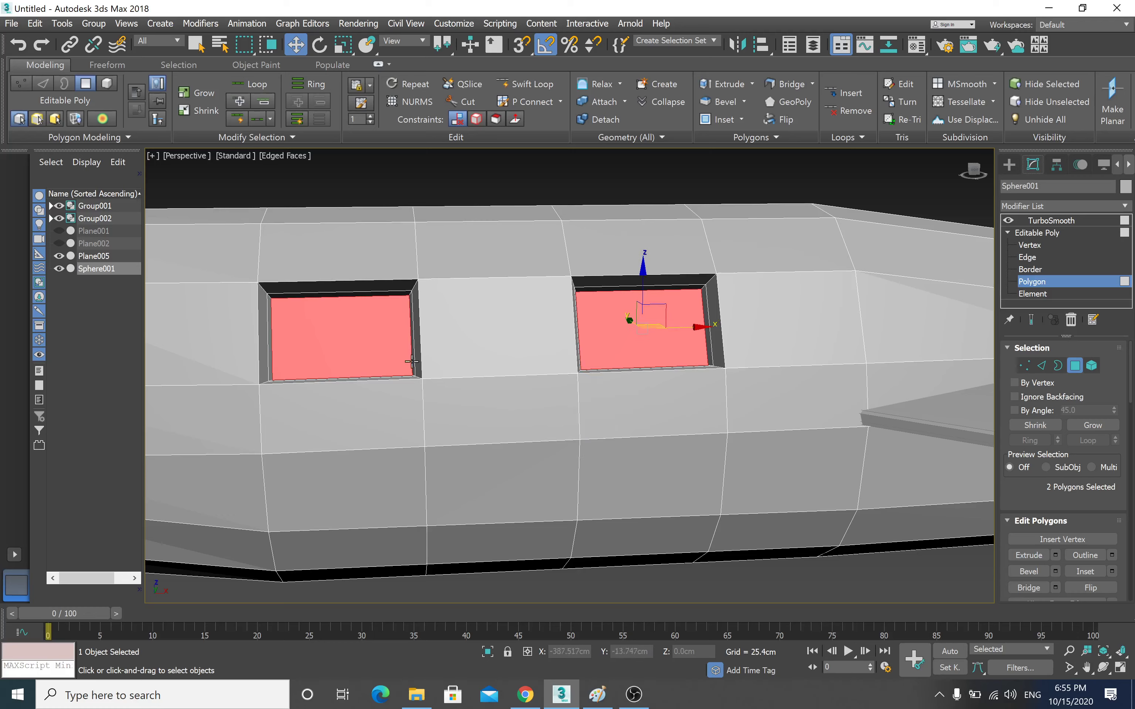
# - Select the eight rim edges around both window openings
pyautogui.click(327, 279)
pyautogui.click(1028, 258)
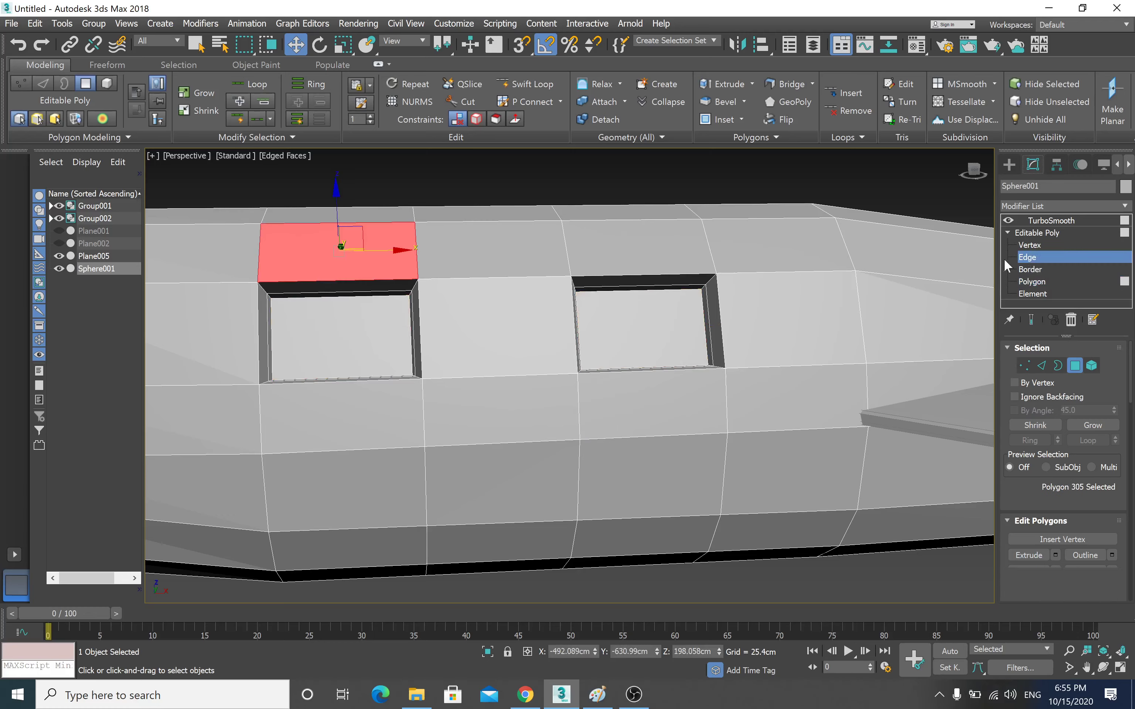
pyautogui.click(291, 282)
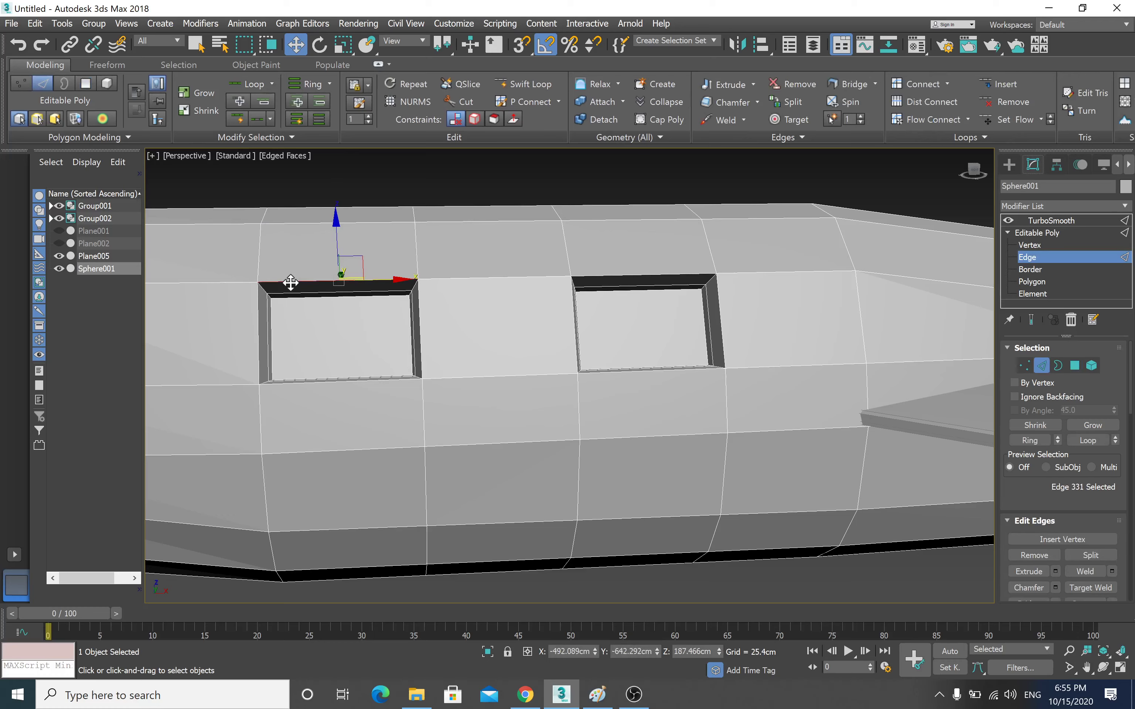
pyautogui.keyDown('ctrl'); pyautogui.click(257, 304); pyautogui.keyUp('ctrl')
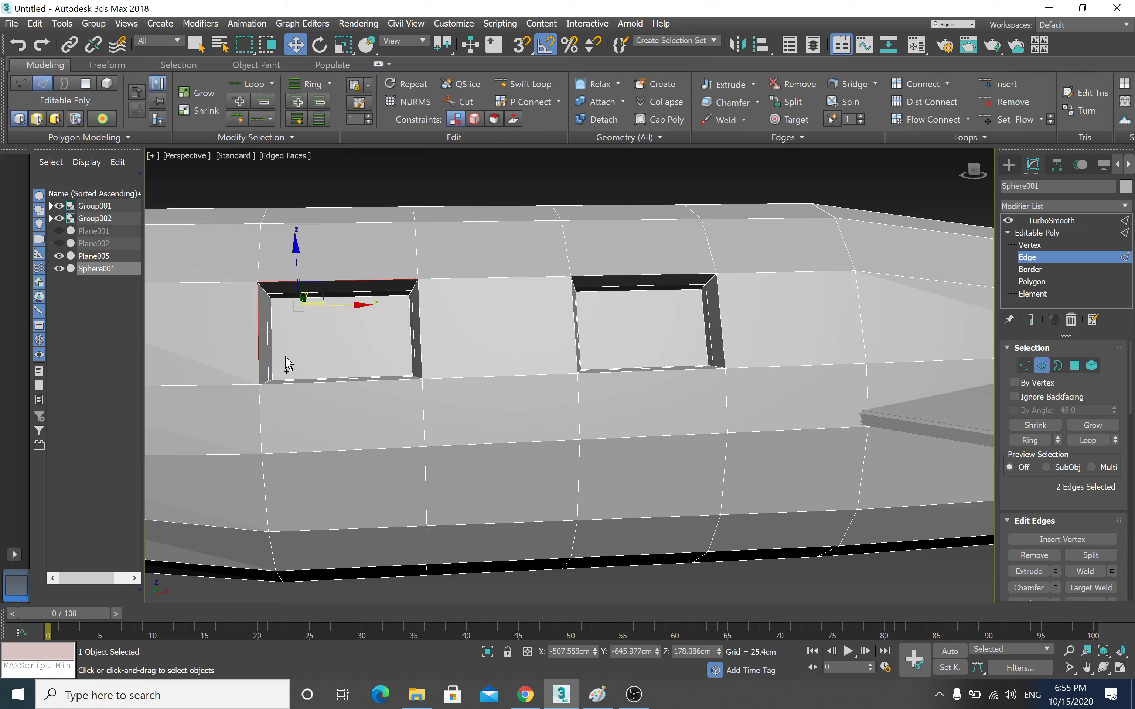
pyautogui.keyDown('ctrl'); pyautogui.click(290, 382); pyautogui.keyUp('ctrl')
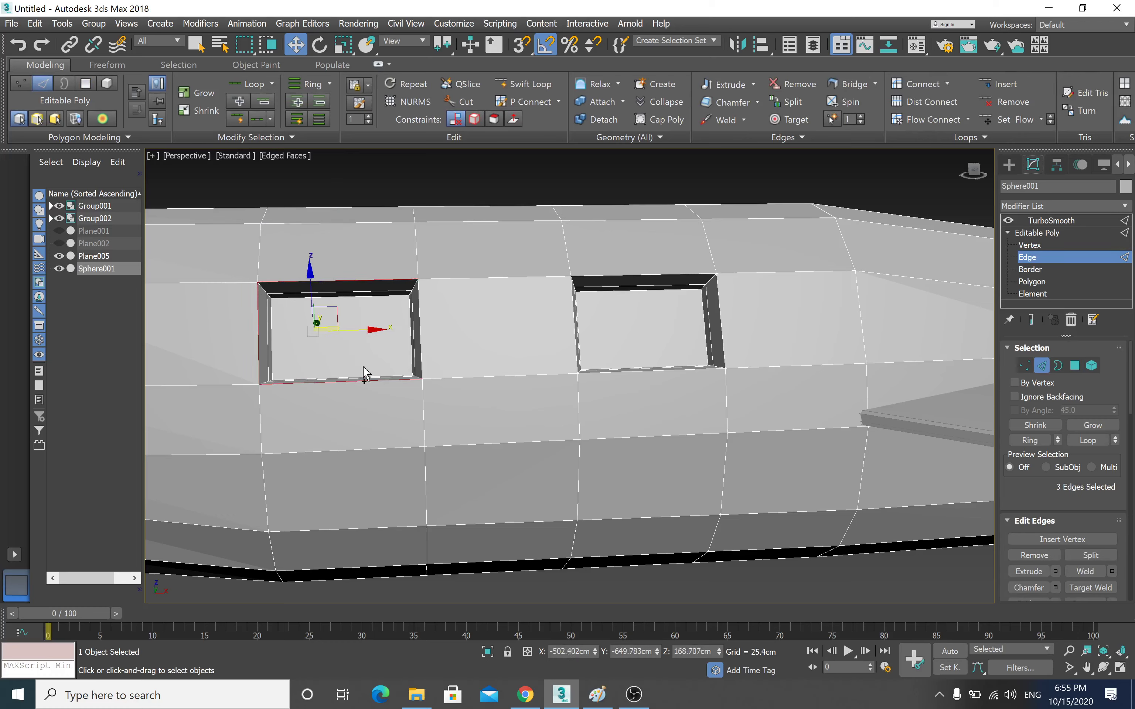
pyautogui.keyDown('ctrl'); pyautogui.click(420, 324); pyautogui.keyUp('ctrl')
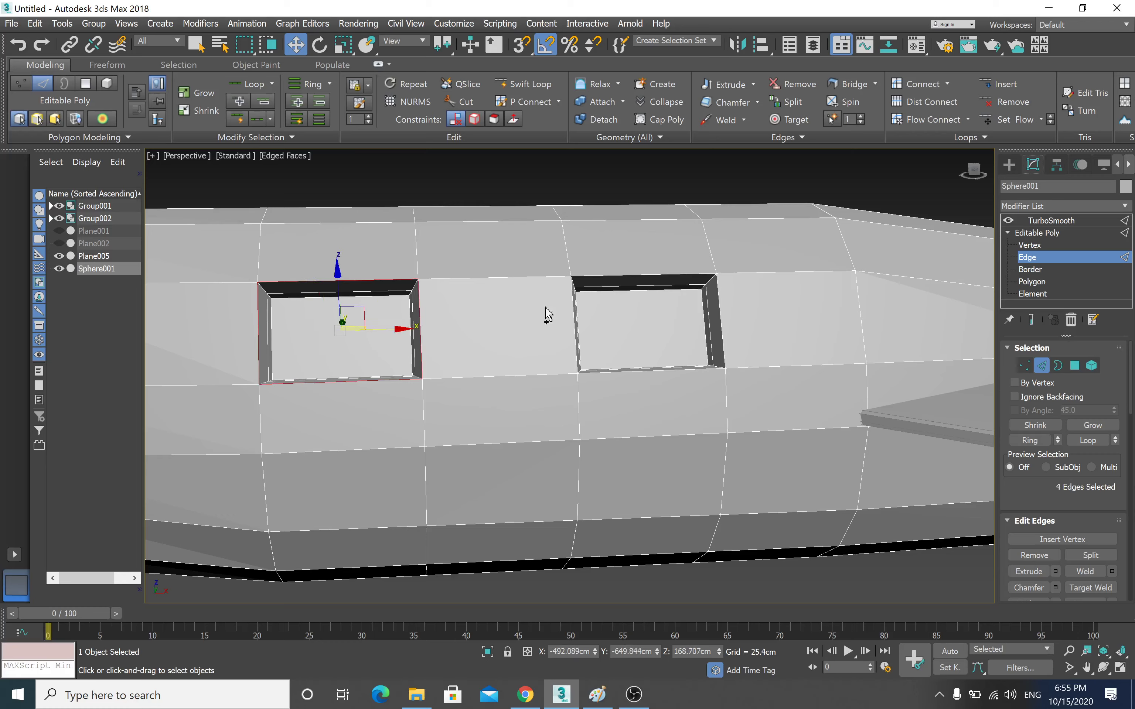
pyautogui.keyDown('ctrl'); pyautogui.click(603, 276); pyautogui.keyUp('ctrl')
pyautogui.keyDown('ctrl'); pyautogui.click(574, 303); pyautogui.keyUp('ctrl')
pyautogui.keyDown('ctrl'); pyautogui.click(720, 308); pyautogui.keyUp('ctrl')
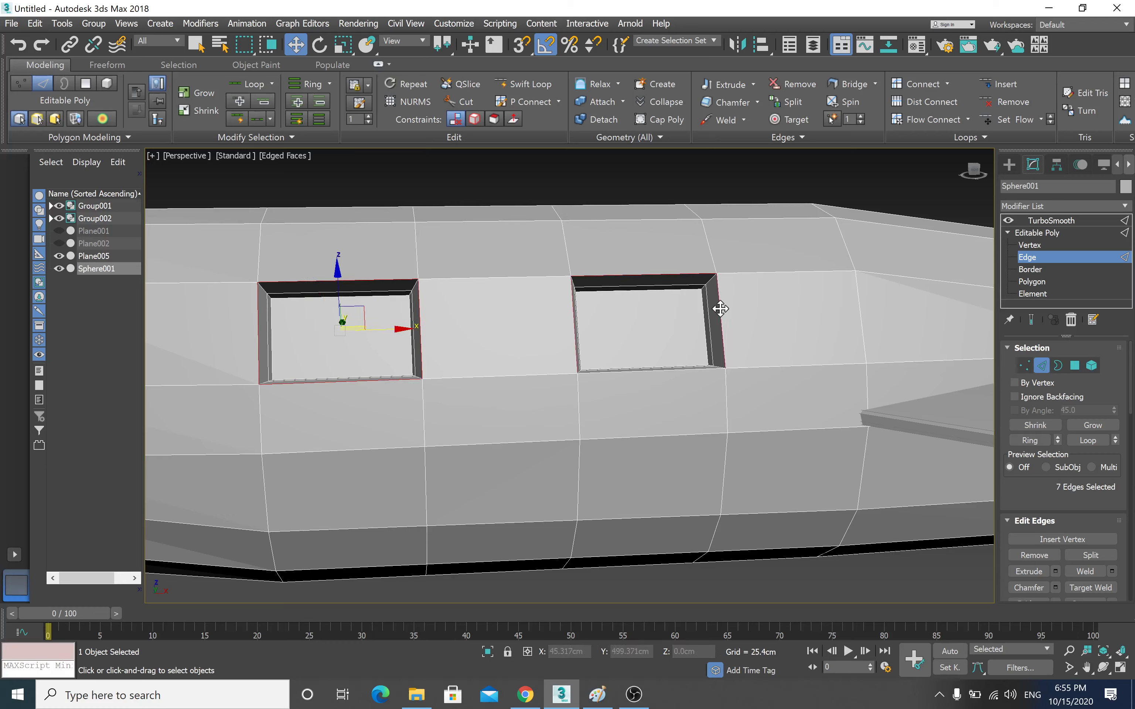
pyautogui.keyDown('ctrl'); pyautogui.click(653, 369); pyautogui.keyUp('ctrl')
# - Chamfer the window rim edges by 1.258 cm and show the smoothed result
pyautogui.keyDown('alt'); pyautogui.moveTo(527, 405); pyautogui.dragTo(511, 422, button='middle'); pyautogui.keyUp('alt')
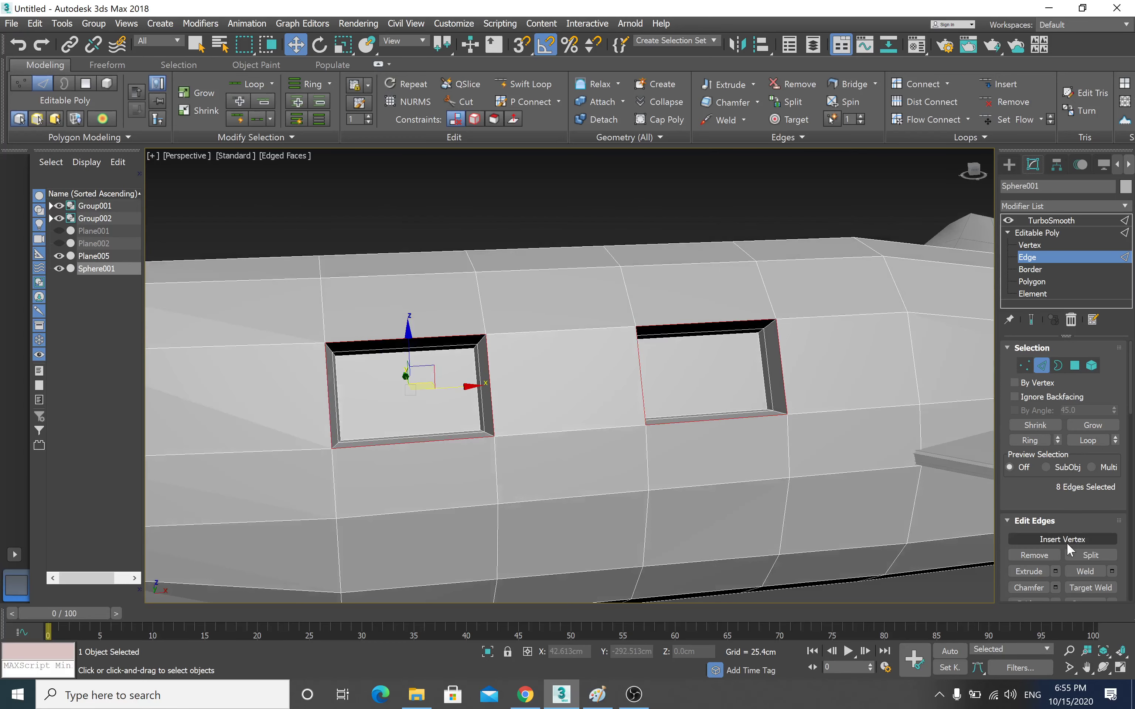
pyautogui.click(1054, 573)
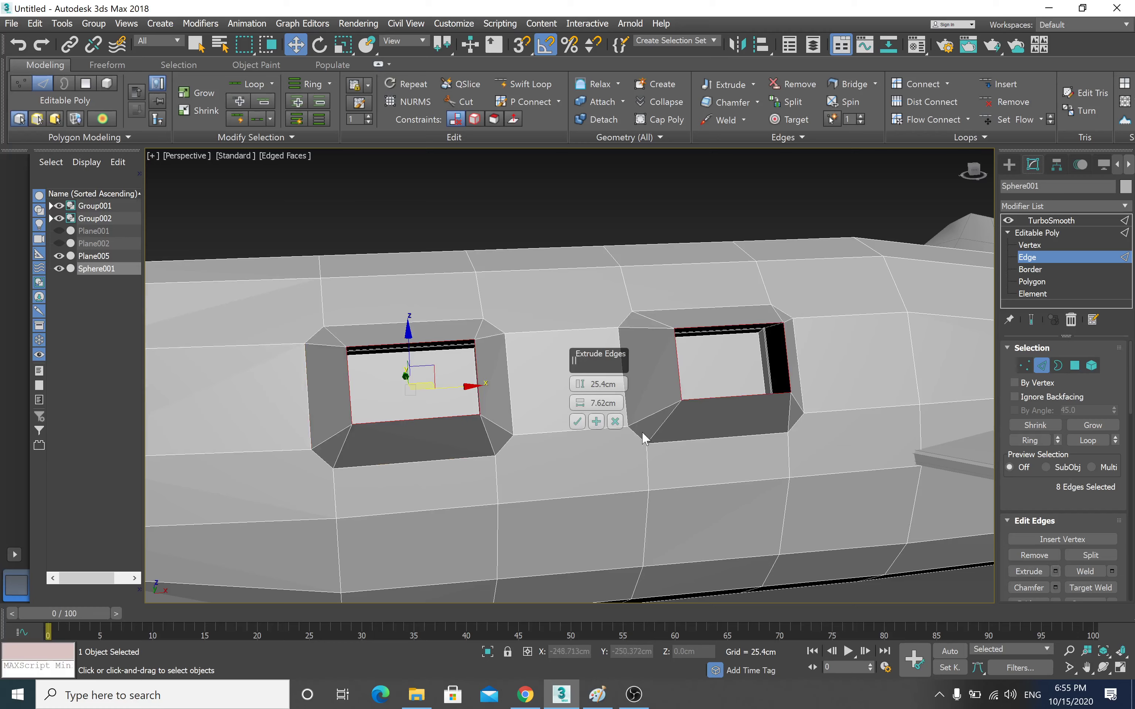
pyautogui.click(578, 421)
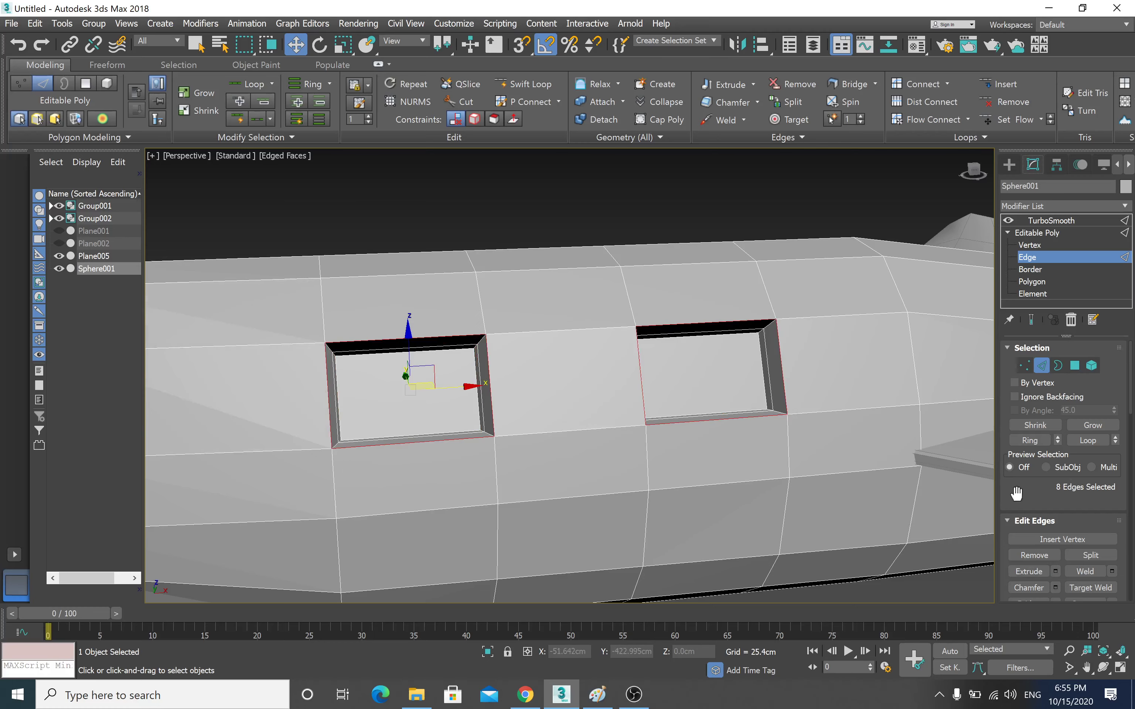
pyautogui.click(1056, 586)
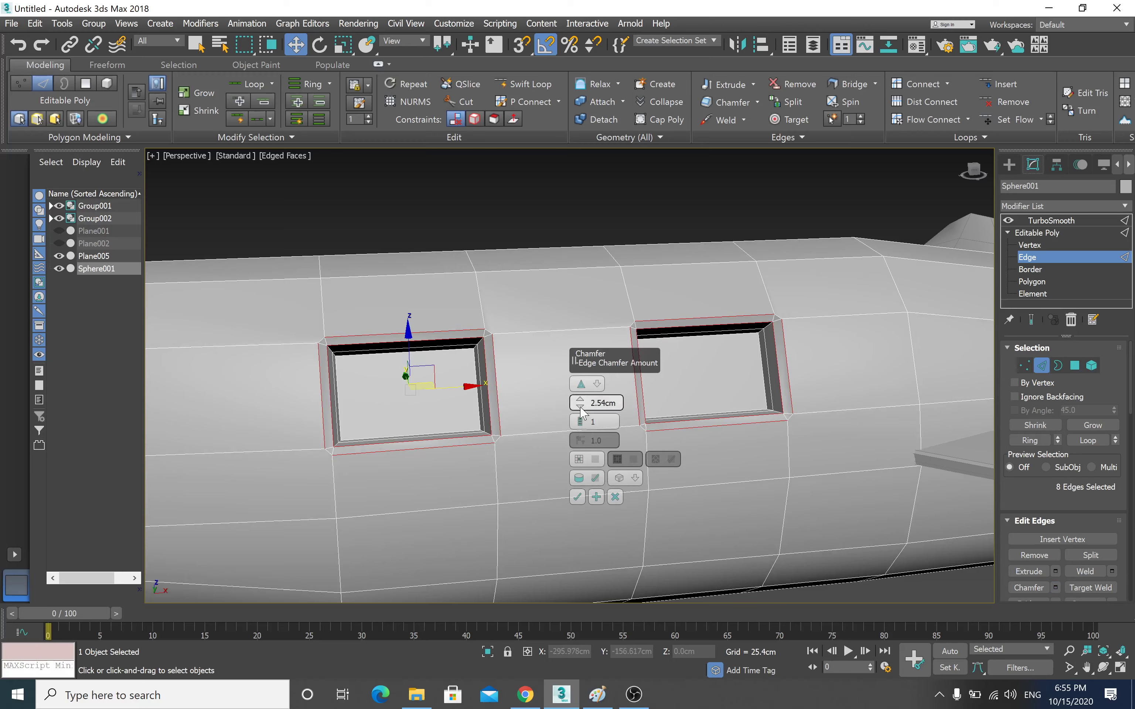
pyautogui.moveTo(581, 403); pyautogui.dragTo(581, 409)
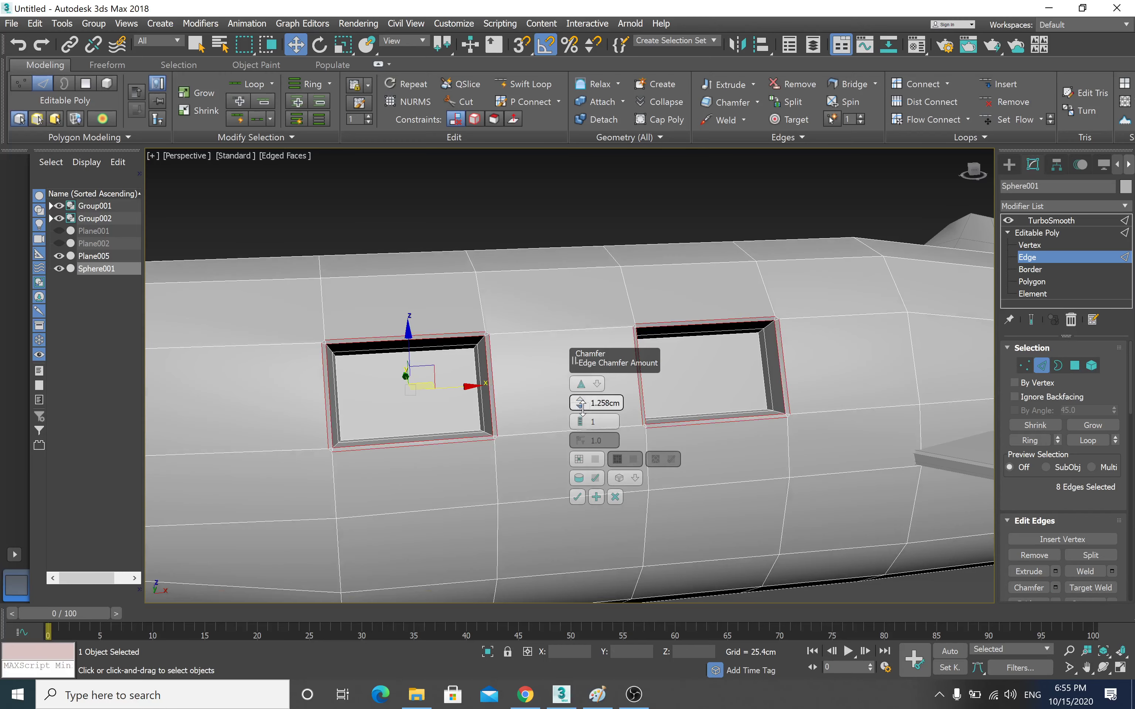
pyautogui.click(577, 497)
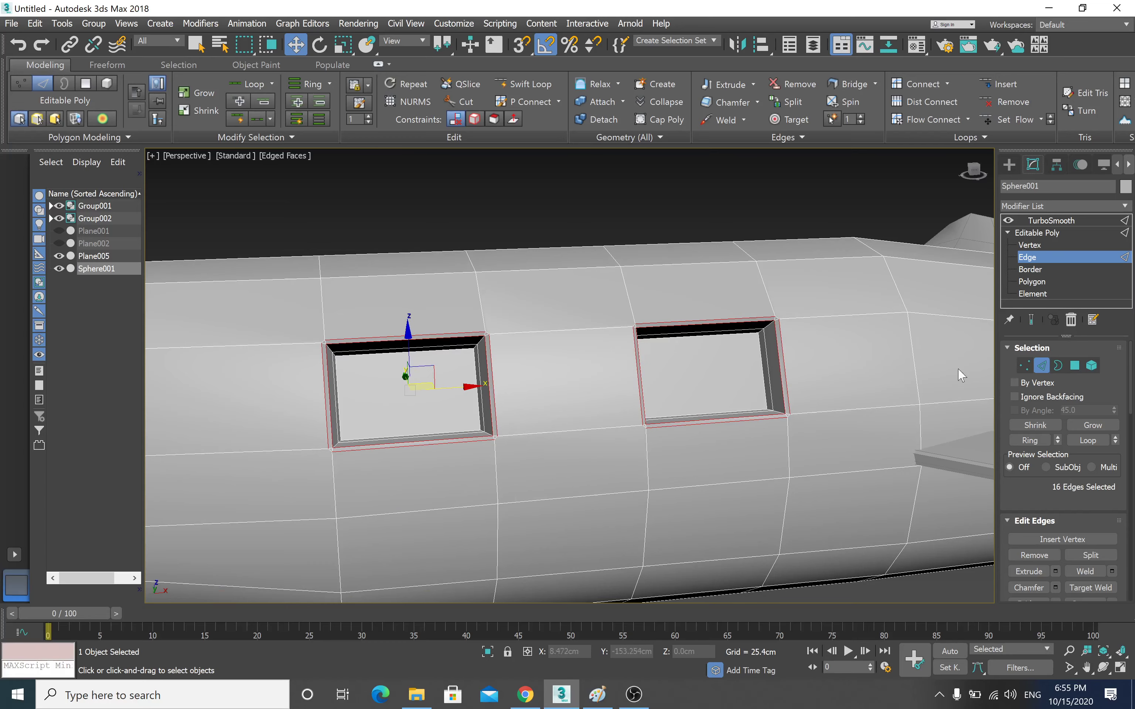
pyautogui.click(1037, 221)
# - Orbit around the deselected smoothed fuselage to inspect the rounded windows, then reselect it
pyautogui.scroll(-3, 701, 322)
pyautogui.click(515, 236)
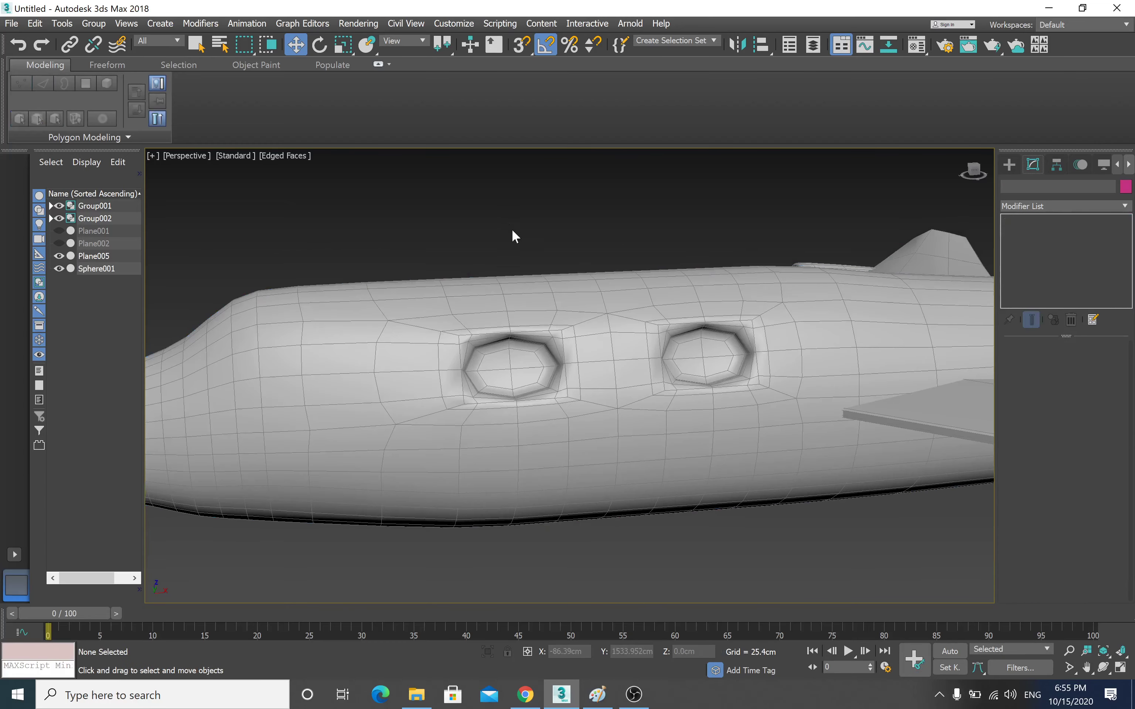
pyautogui.scroll(-2, 562, 300)
pyautogui.keyDown('alt'); pyautogui.moveTo(597, 322); pyautogui.dragTo(614, 323, button='middle'); pyautogui.keyUp('alt')
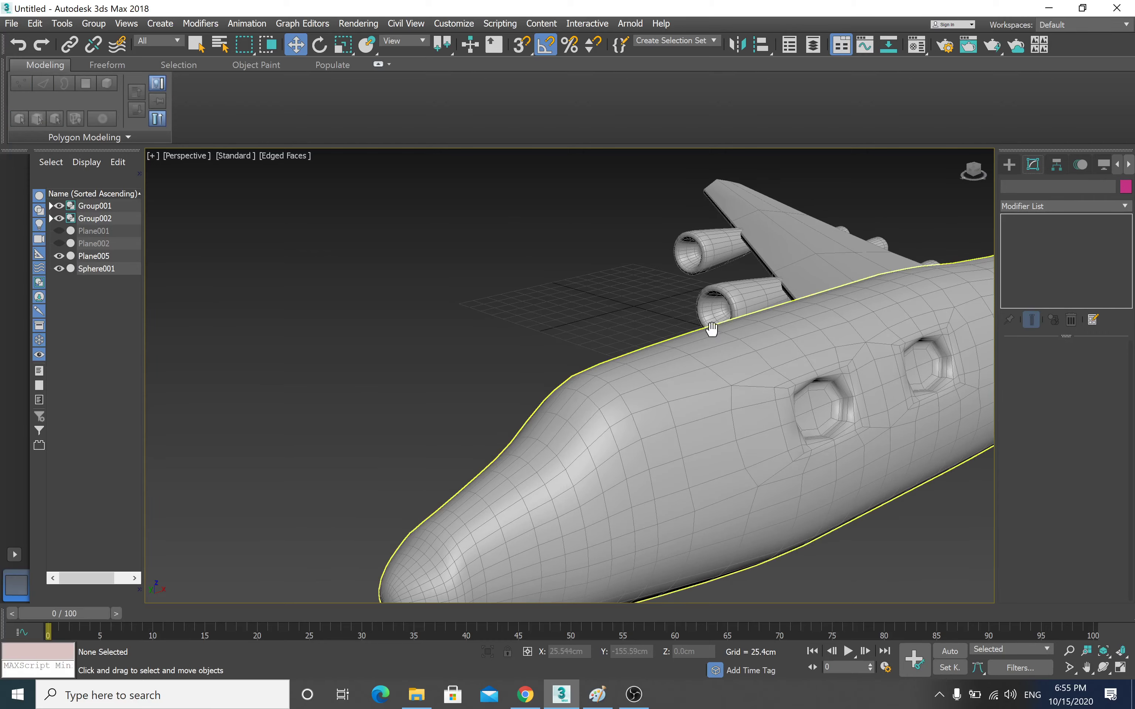
pyautogui.moveTo(711, 330); pyautogui.dragTo(645, 355, button='middle')
pyautogui.scroll(2, 476, 357)
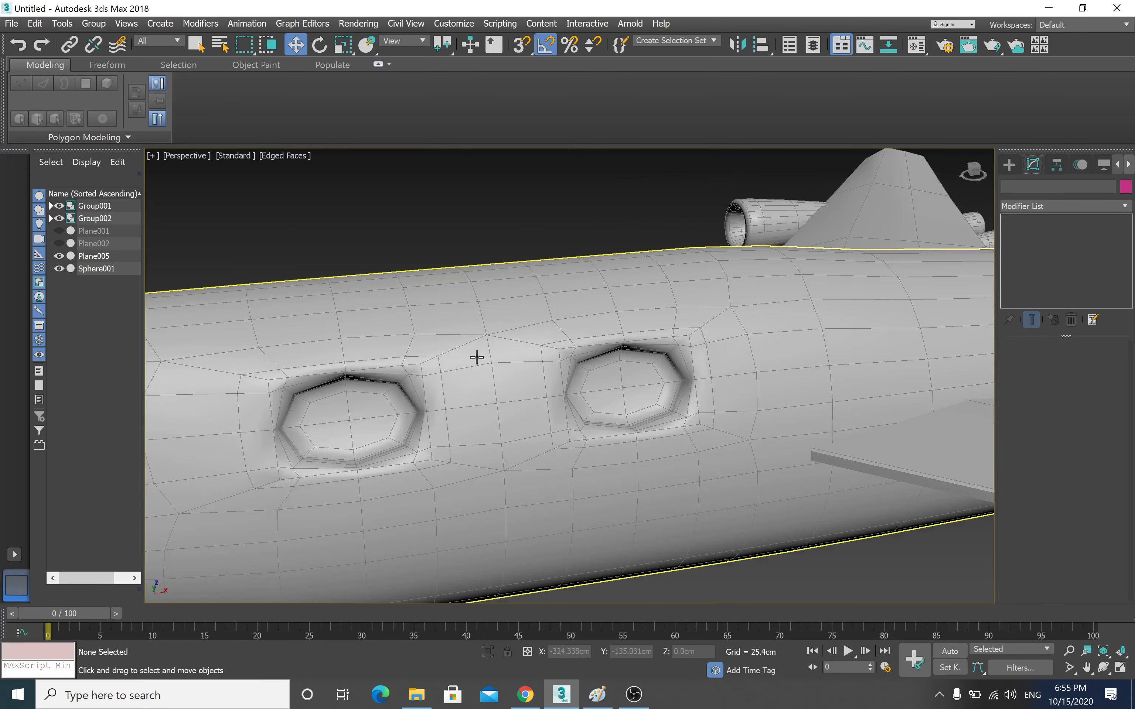
pyautogui.keyDown('alt'); pyautogui.moveTo(477, 358); pyautogui.dragTo(481, 353, button='middle'); pyautogui.keyUp('alt')
pyautogui.click(481, 353)
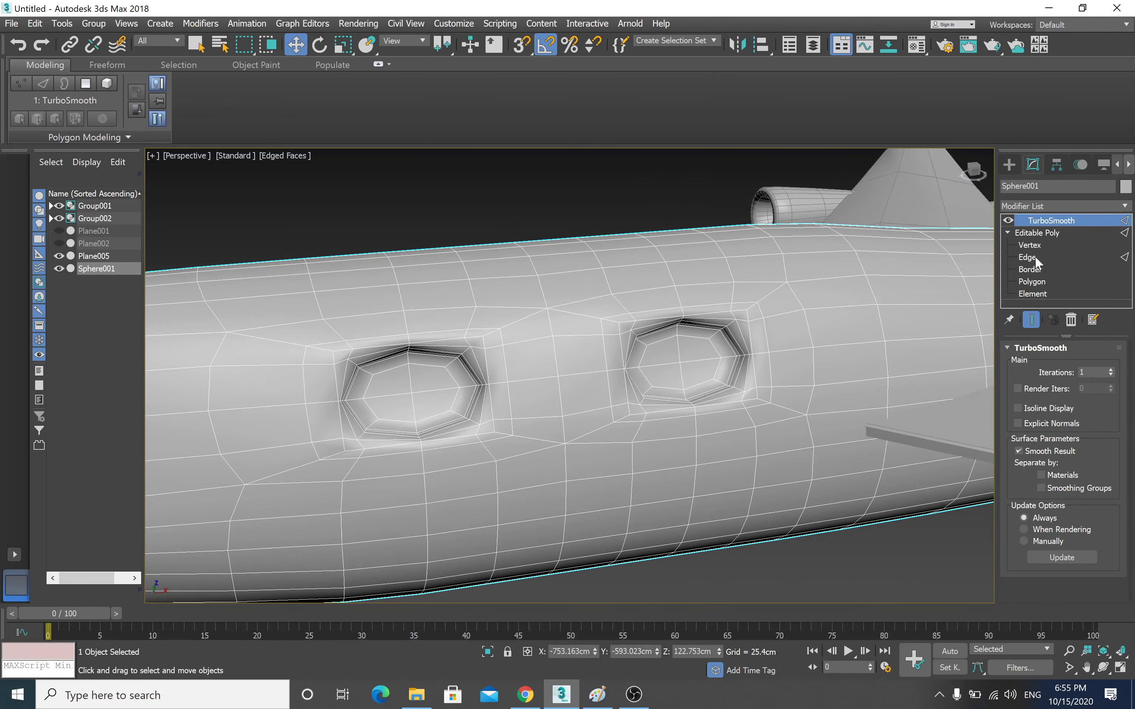
# - Compare the unsmoothed polygon mesh with the TurboSmooth preview of the window recesses
pyautogui.click(1031, 280)
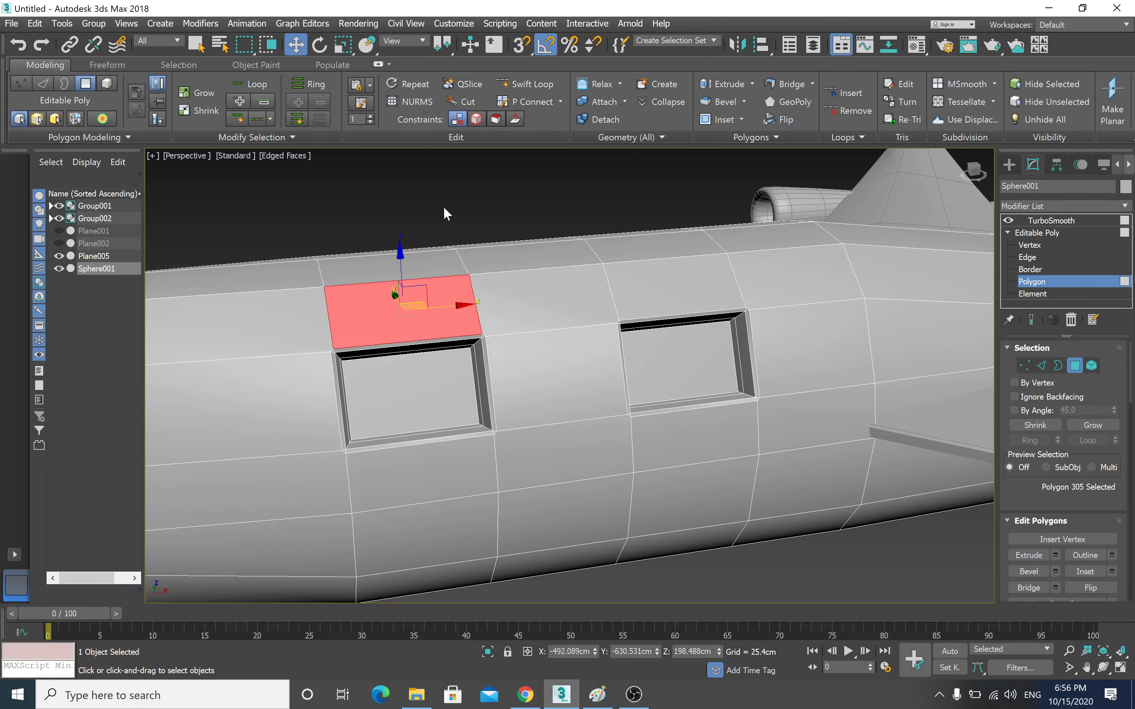
pyautogui.click(444, 209)
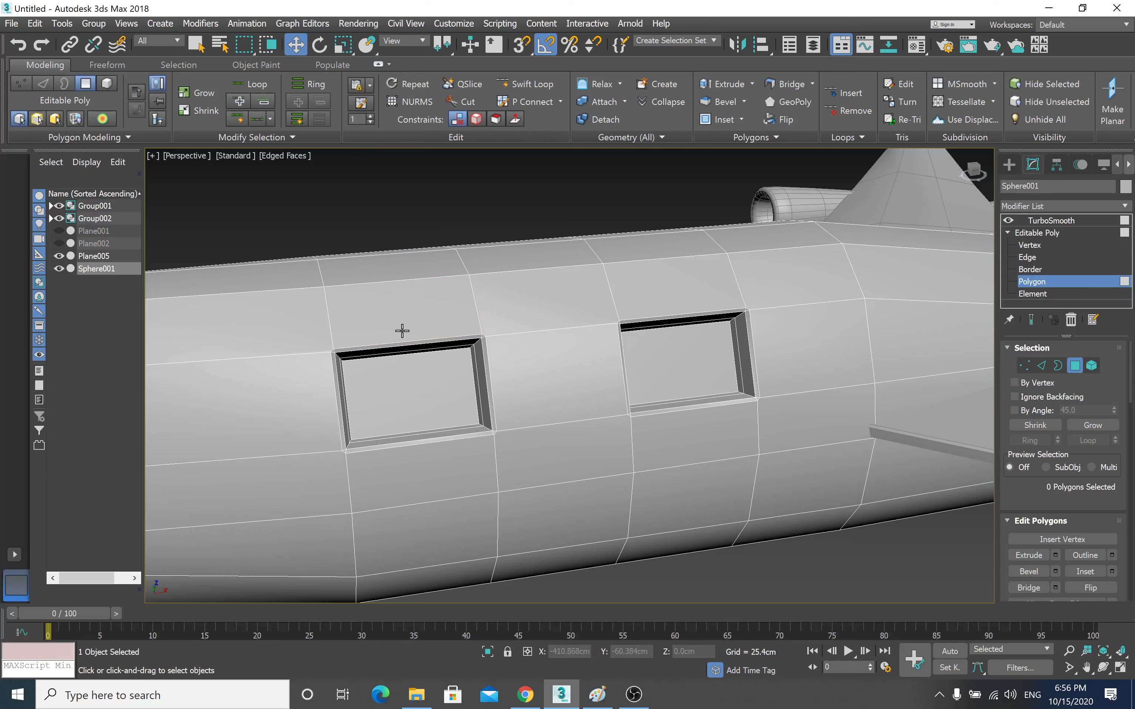
pyautogui.scroll(2, 410, 343)
pyautogui.scroll(3, 417, 355)
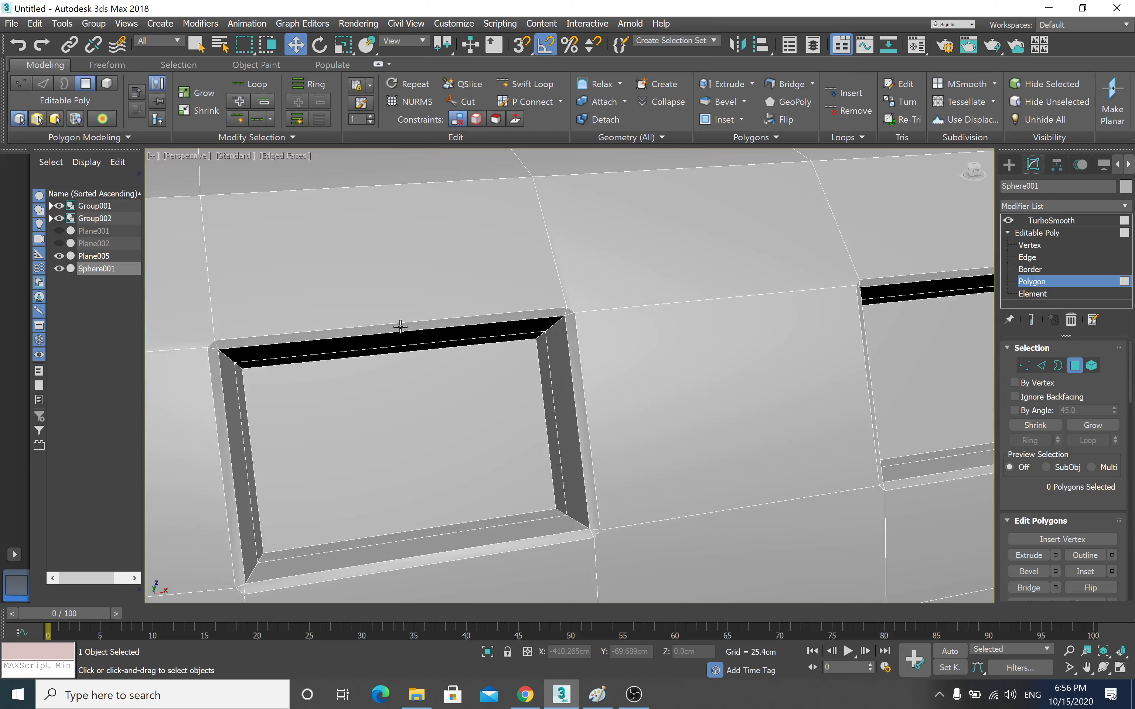
pyautogui.scroll(-3, 400, 327)
pyautogui.scroll(-2, 400, 326)
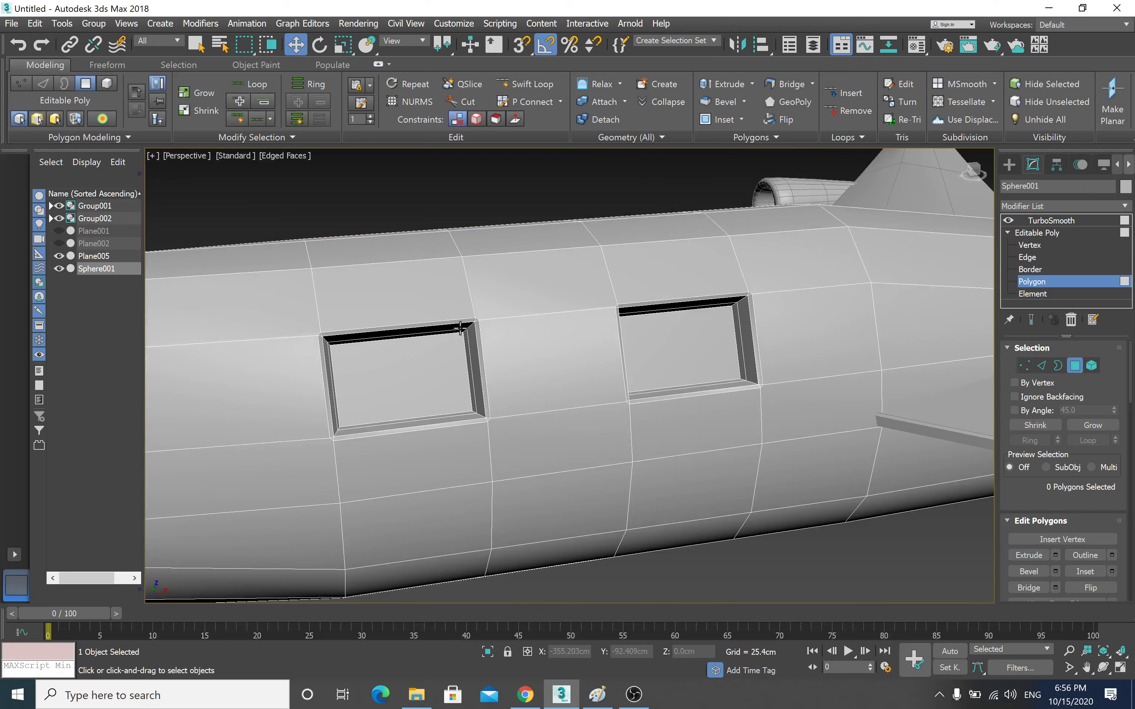
pyautogui.moveTo(461, 328)
pyautogui.keyDown('alt'); pyautogui.mouseDown(button='middle')
pyautogui.moveTo(472, 395)
pyautogui.moveTo(589, 391)
pyautogui.moveTo(579, 393)
pyautogui.mouseUp(button='middle'); pyautogui.keyUp('alt')
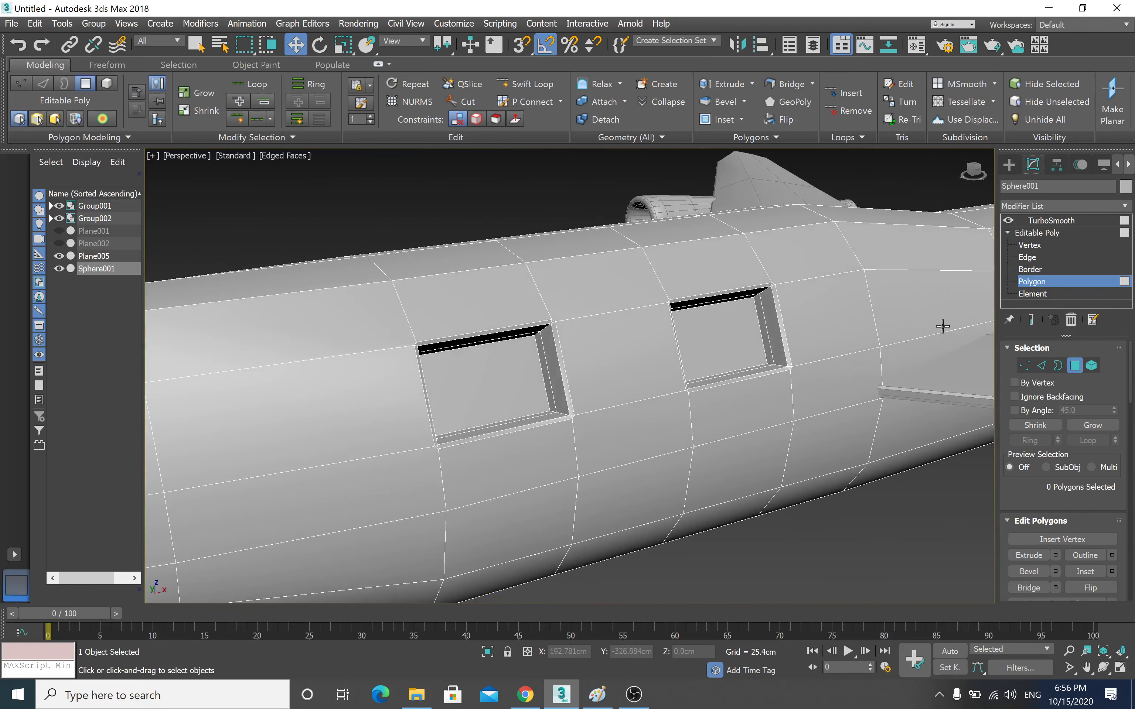
pyautogui.click(1043, 222)
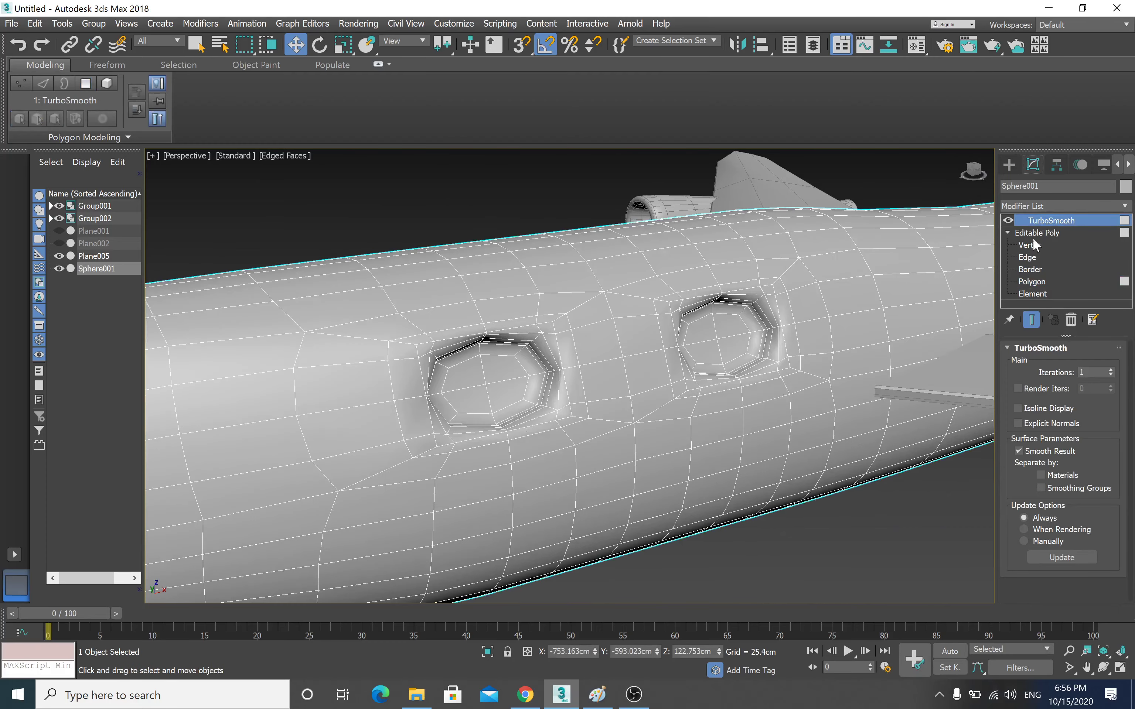
# - Return to Edge level and view the fuselage from another angle
pyautogui.click(1029, 258)
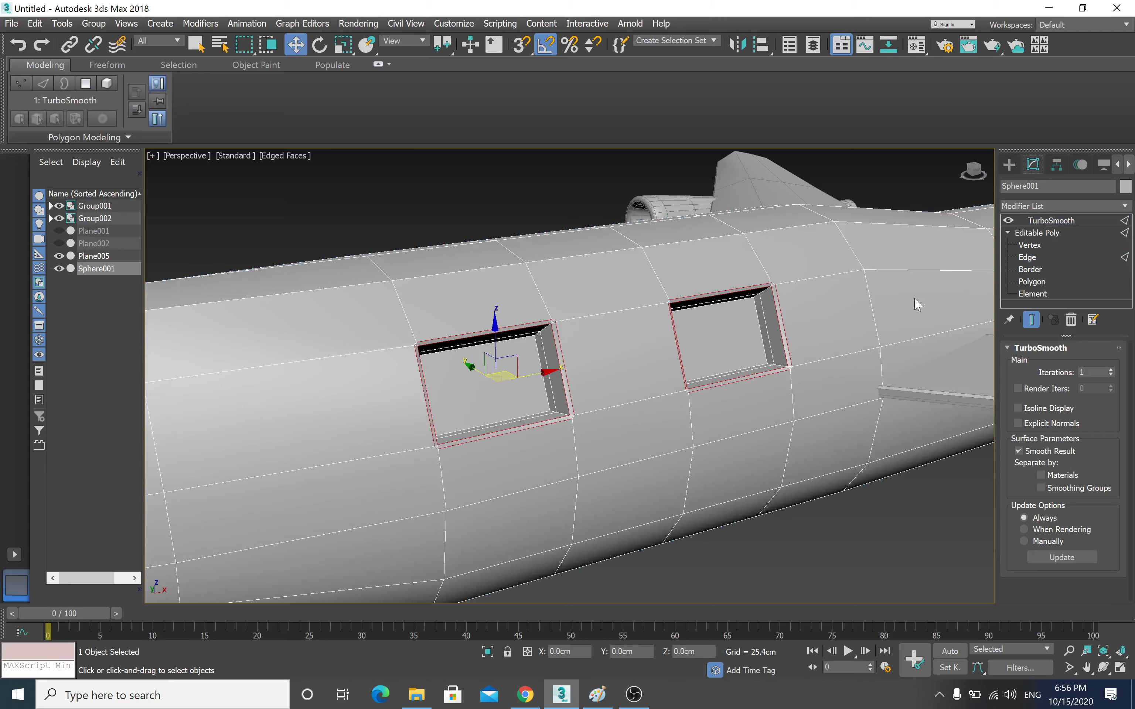
pyautogui.moveTo(701, 358)
pyautogui.keyDown('alt'); pyautogui.mouseDown(button='middle')
pyautogui.moveTo(578, 375)
pyautogui.moveTo(489, 362)
pyautogui.moveTo(653, 337)
pyautogui.mouseUp(button='middle'); pyautogui.keyUp('alt')
pyautogui.scroll(2, 568, 362)
pyautogui.scroll(3, 568, 360)
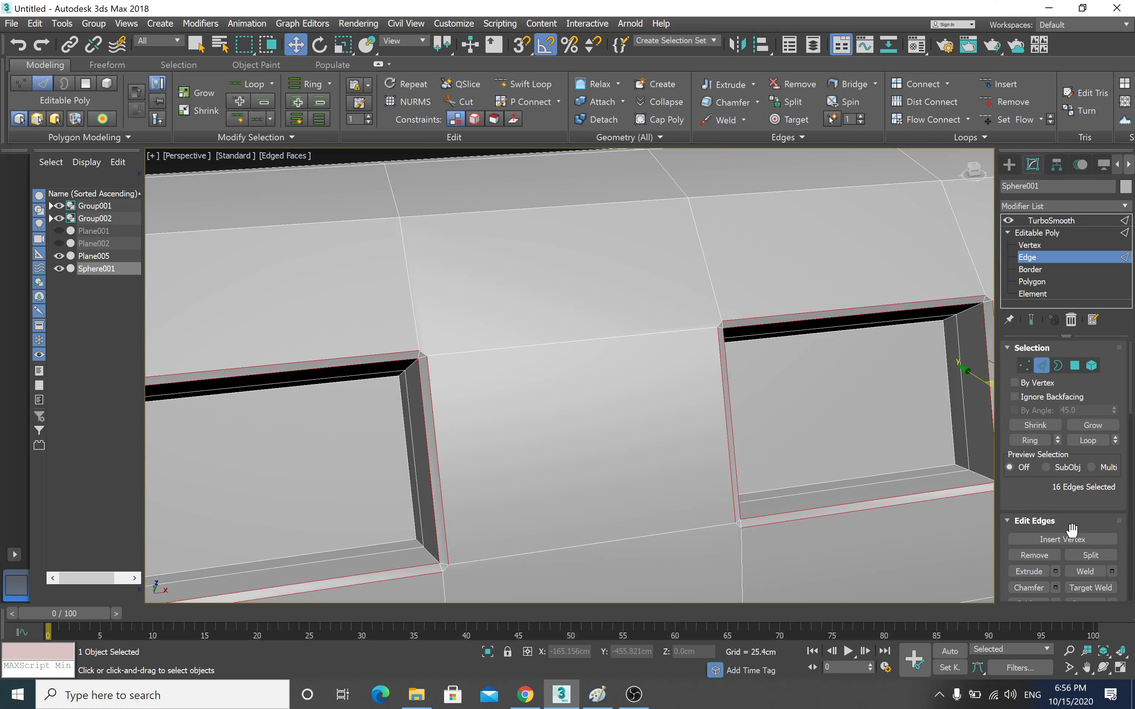
# - Cut an edge from the left window's top-right vertex to the right window's top-left vertex
pyautogui.moveTo(1089, 510); pyautogui.dragTo(1094, 409)
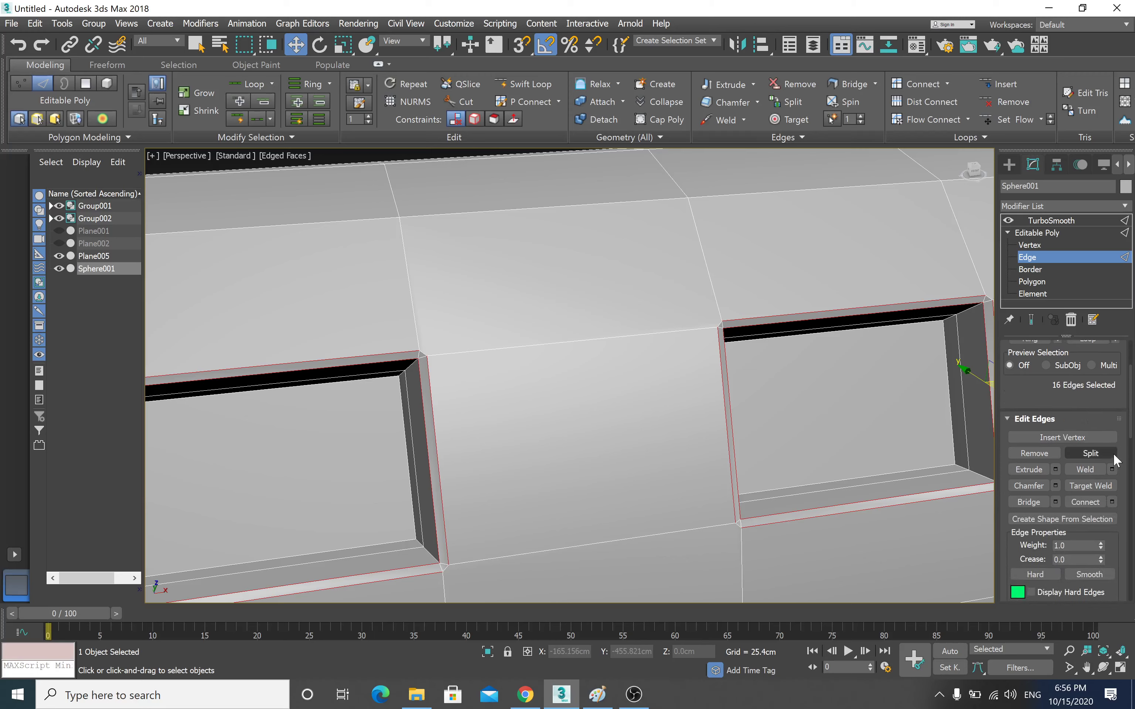
pyautogui.moveTo(1117, 437); pyautogui.dragTo(1096, 381)
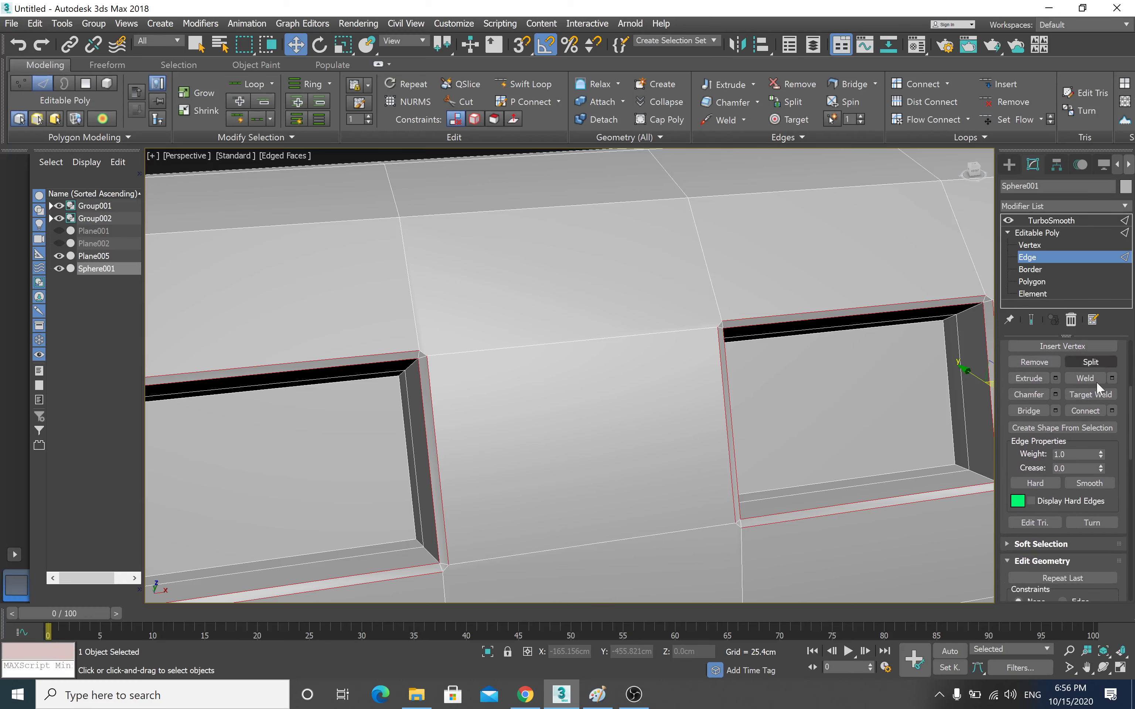
pyautogui.scroll(-2, 1097, 483)
pyautogui.scroll(-1, 1098, 487)
pyautogui.scroll(-2, 1098, 487)
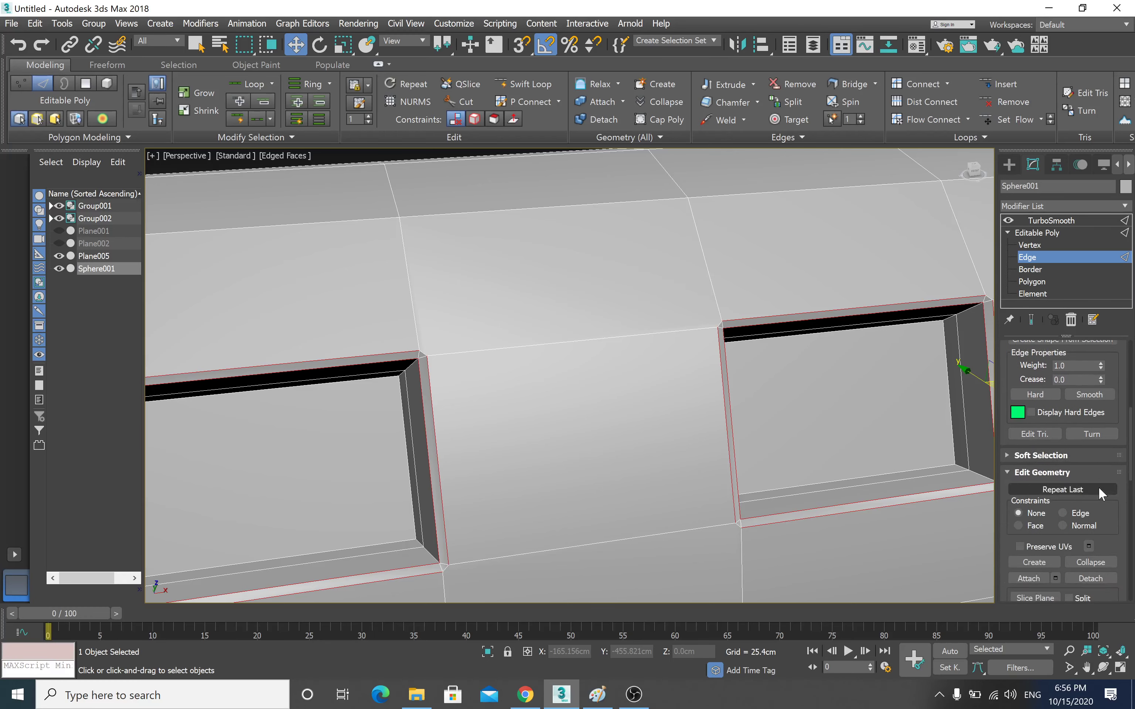
pyautogui.scroll(-2, 1098, 487)
pyautogui.scroll(-2, 1098, 487)
pyautogui.scroll(-1, 1098, 487)
pyautogui.scroll(-1, 1093, 506)
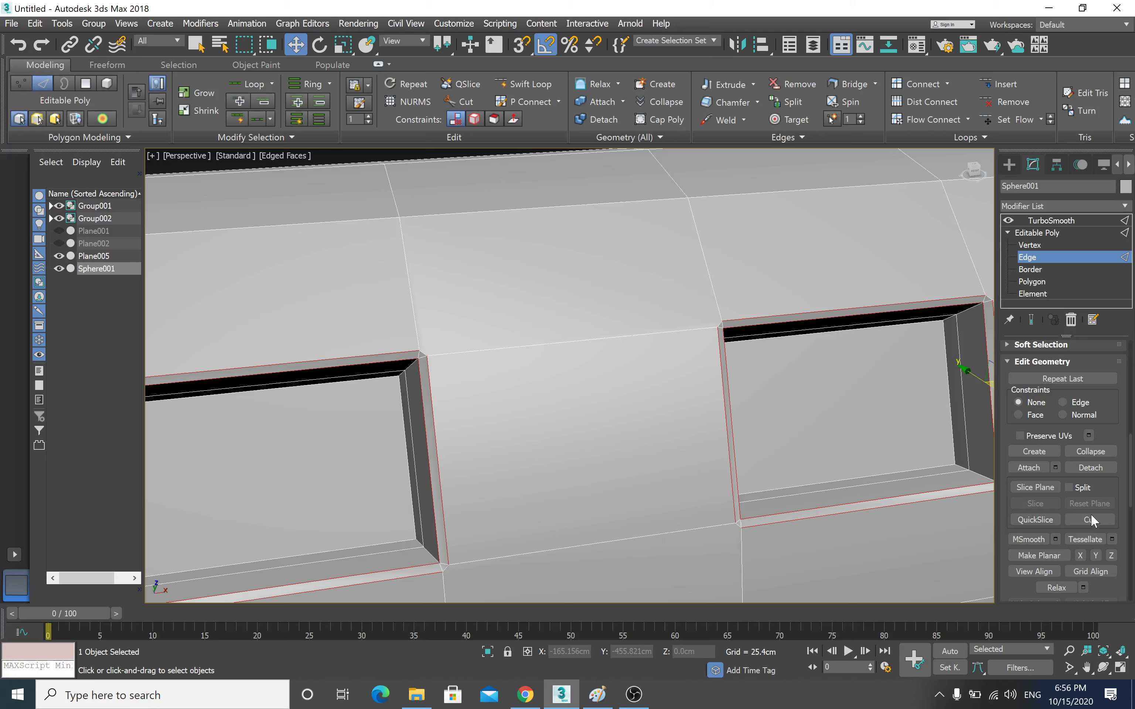
pyautogui.click(1090, 517)
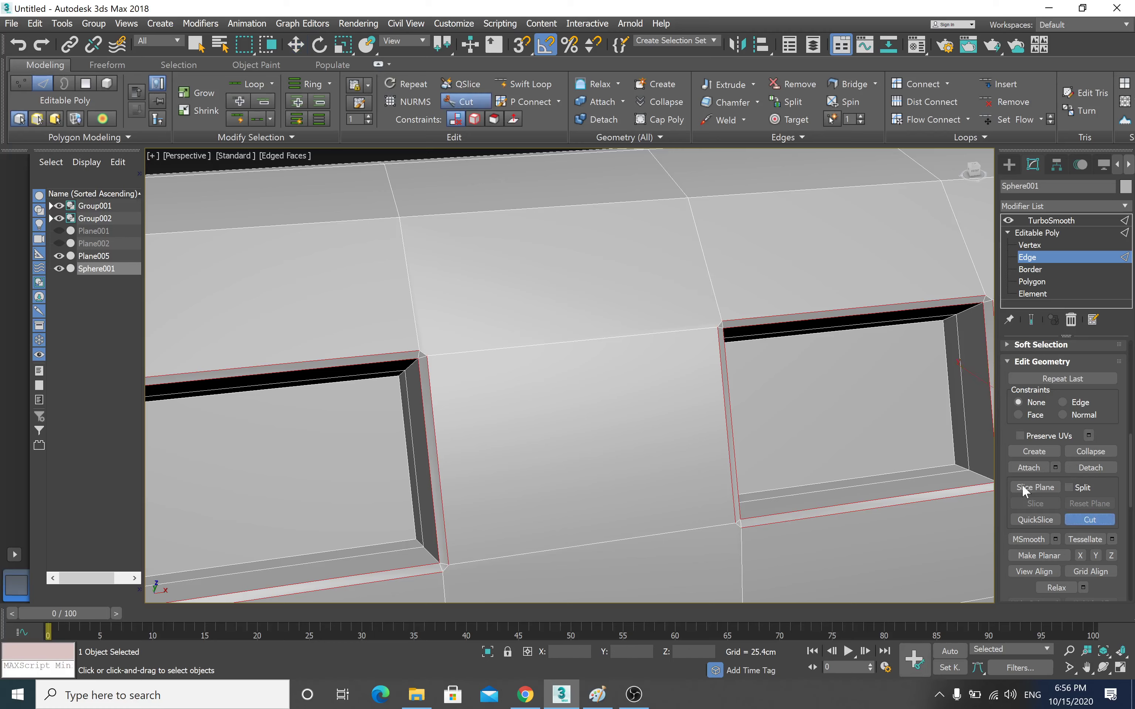
pyautogui.click(419, 351)
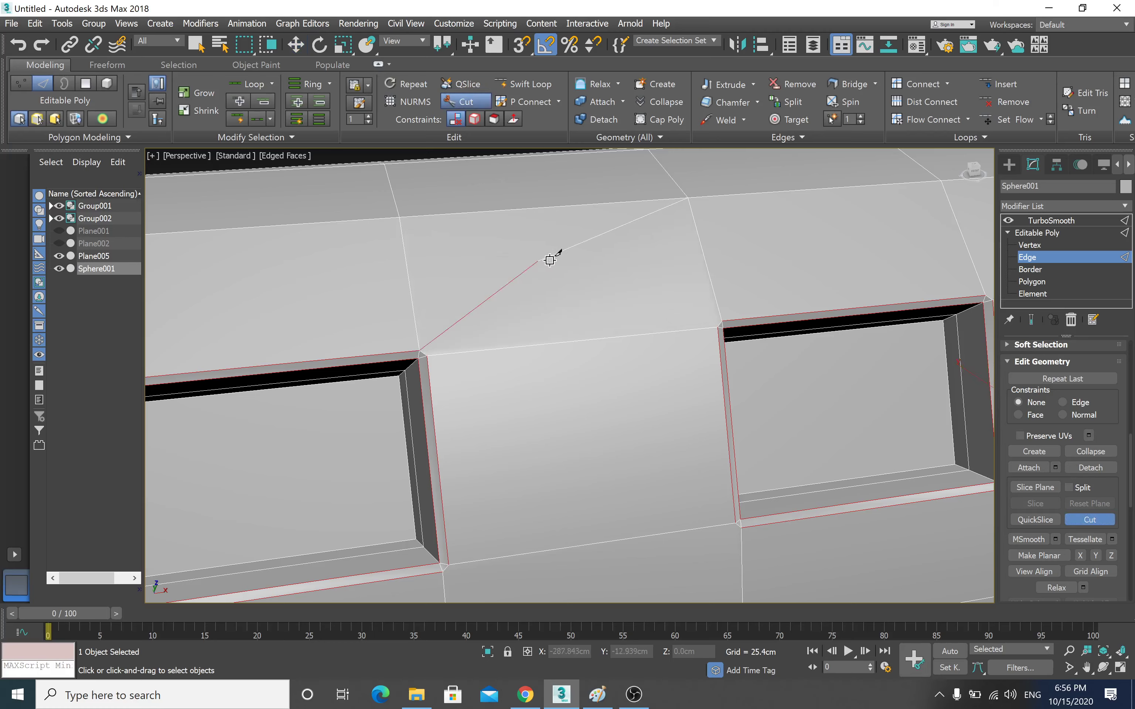
pyautogui.click(722, 323)
# - Preview TurboSmooth, then undo the cut's extra segment at Edge level
pyautogui.click(1043, 221)
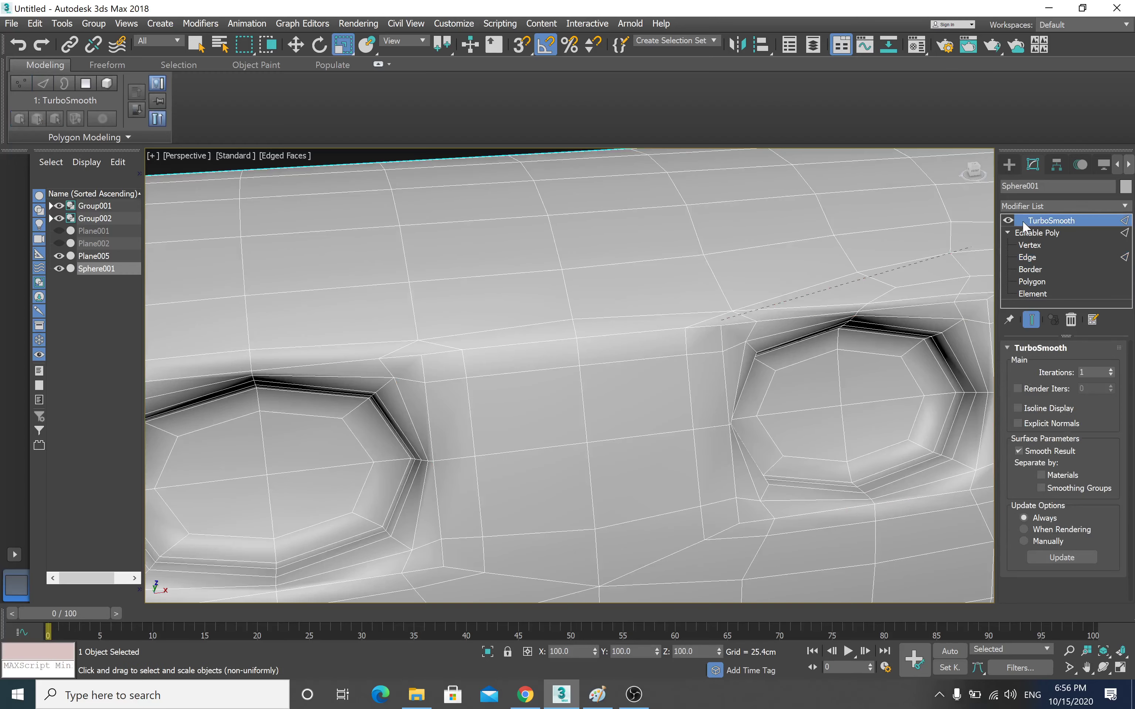
pyautogui.press('r')
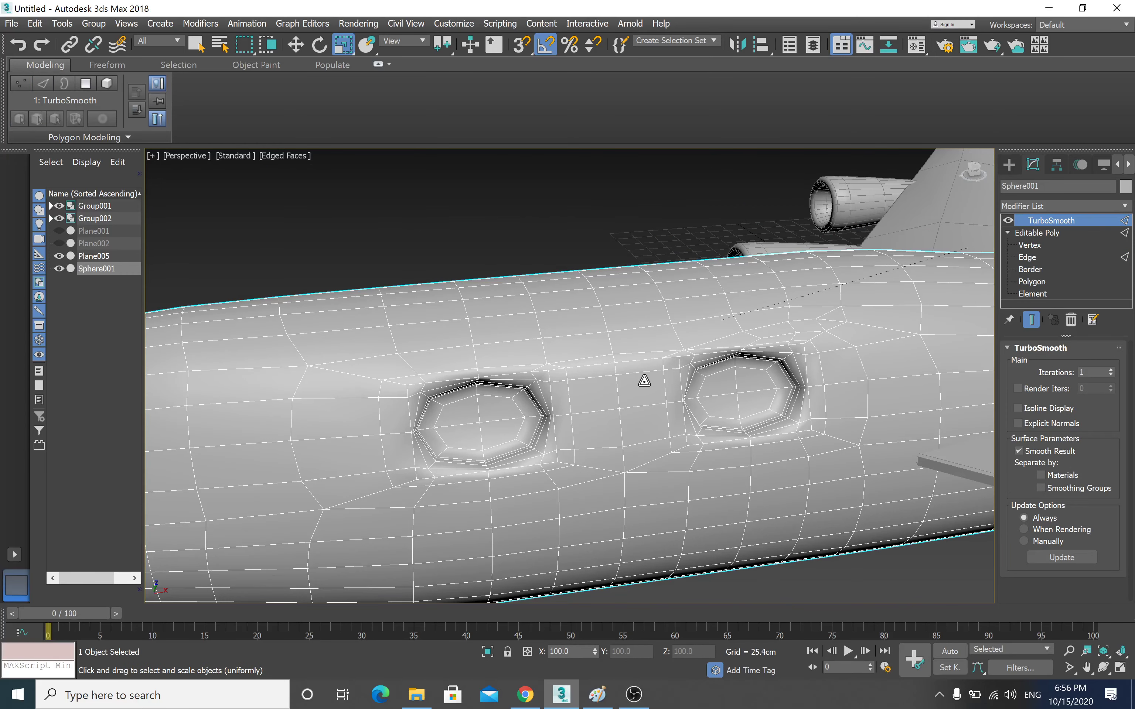
pyautogui.click(1027, 257)
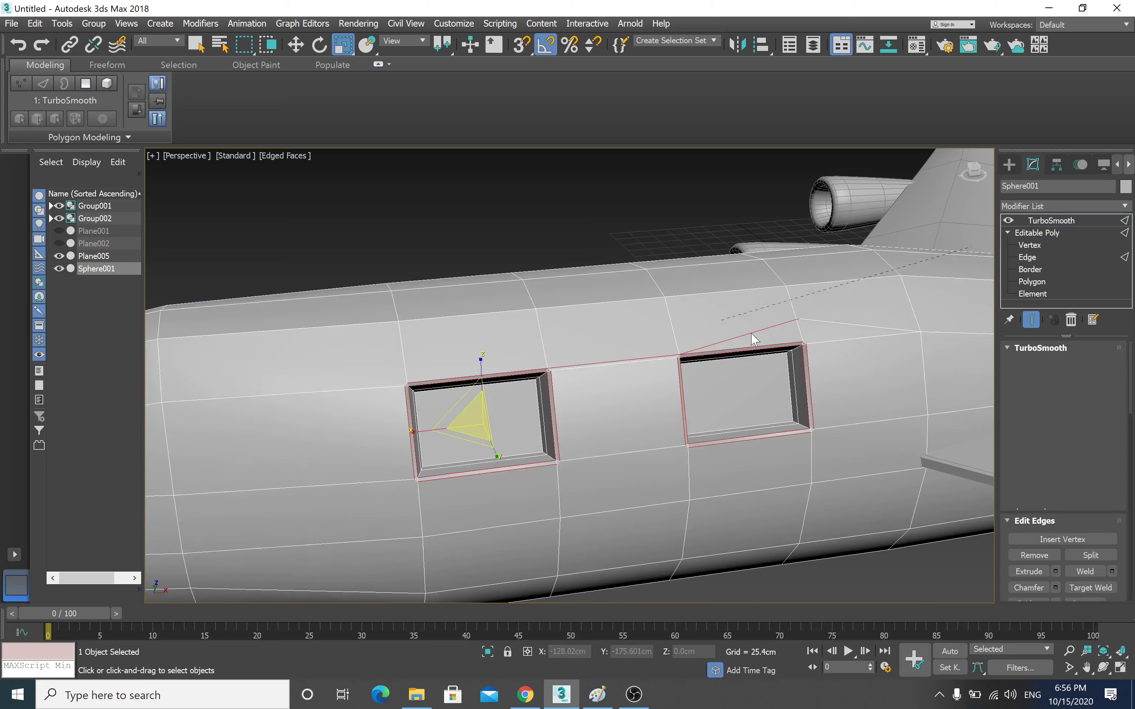
pyautogui.scroll(2, 643, 393)
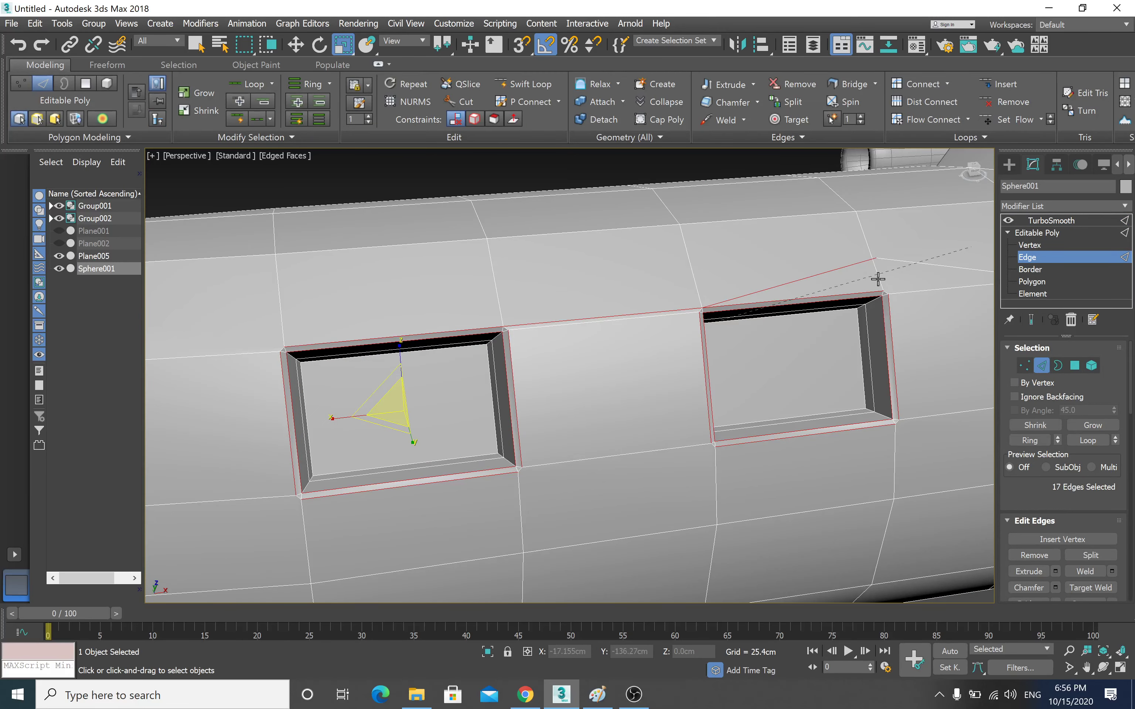
pyautogui.hotkey('ctrl', 'z')
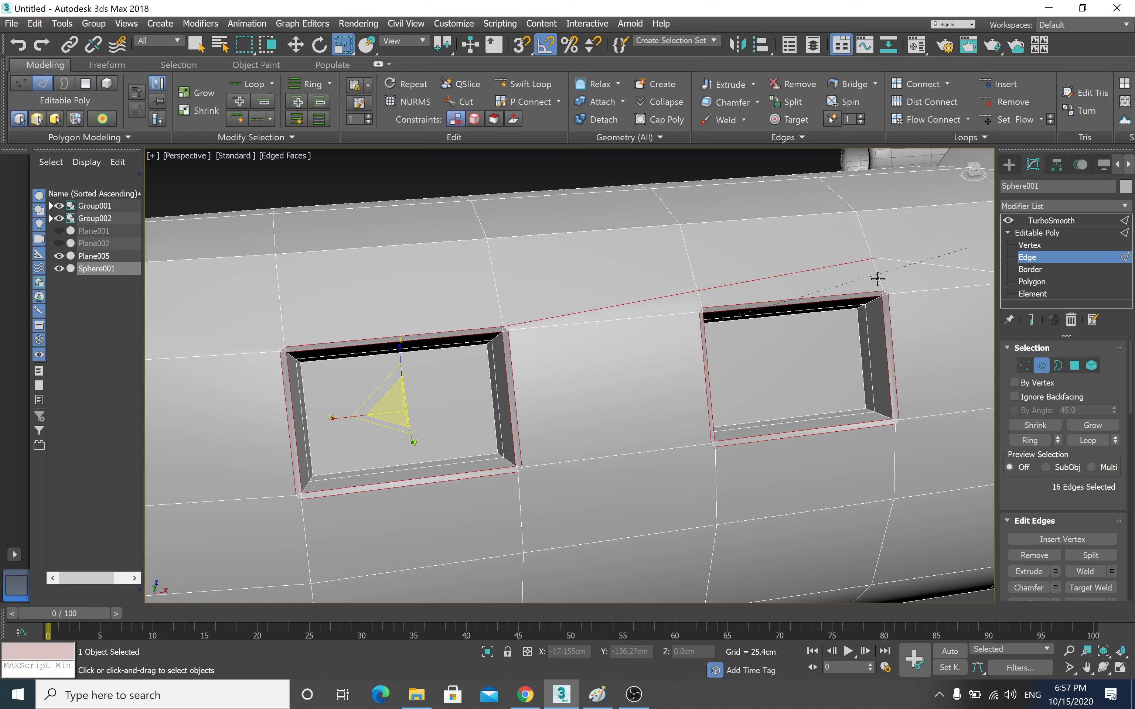
# - Deselect the fuselage and inspect the smoothed body from below
pyautogui.hotkey('ctrl', 'd')
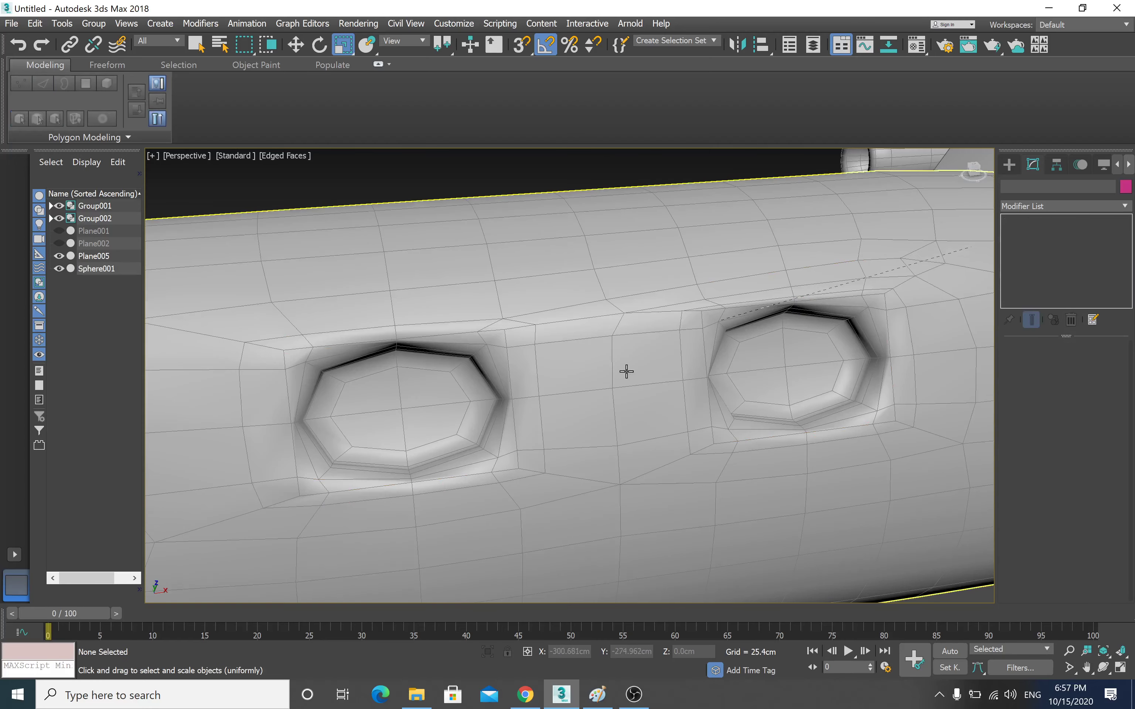
pyautogui.scroll(2, 626, 372)
pyautogui.scroll(-2, 626, 372)
pyautogui.scroll(-3, 620, 395)
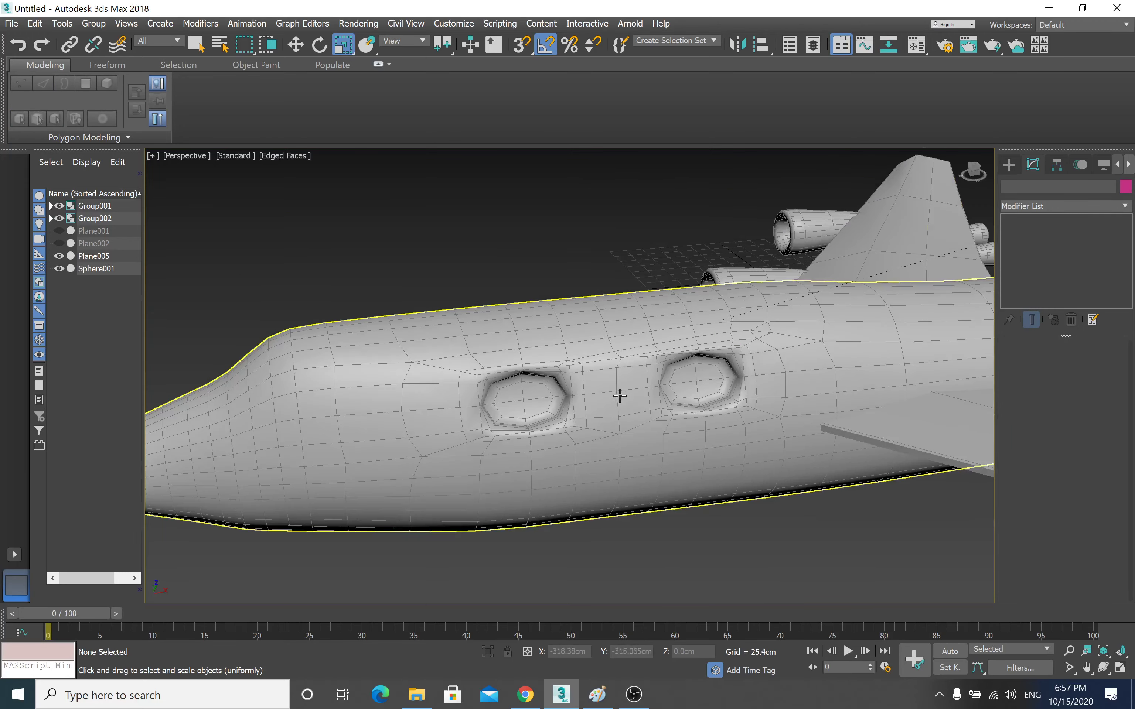
pyautogui.scroll(-3, 619, 395)
pyautogui.moveTo(618, 417)
pyautogui.keyDown('alt'); pyautogui.mouseDown(button='middle')
pyautogui.moveTo(676, 421)
pyautogui.moveTo(630, 410)
pyautogui.moveTo(702, 393)
pyautogui.moveTo(633, 392)
pyautogui.moveTo(659, 377)
pyautogui.moveTo(635, 383)
pyautogui.mouseUp(button='middle'); pyautogui.keyUp('alt')
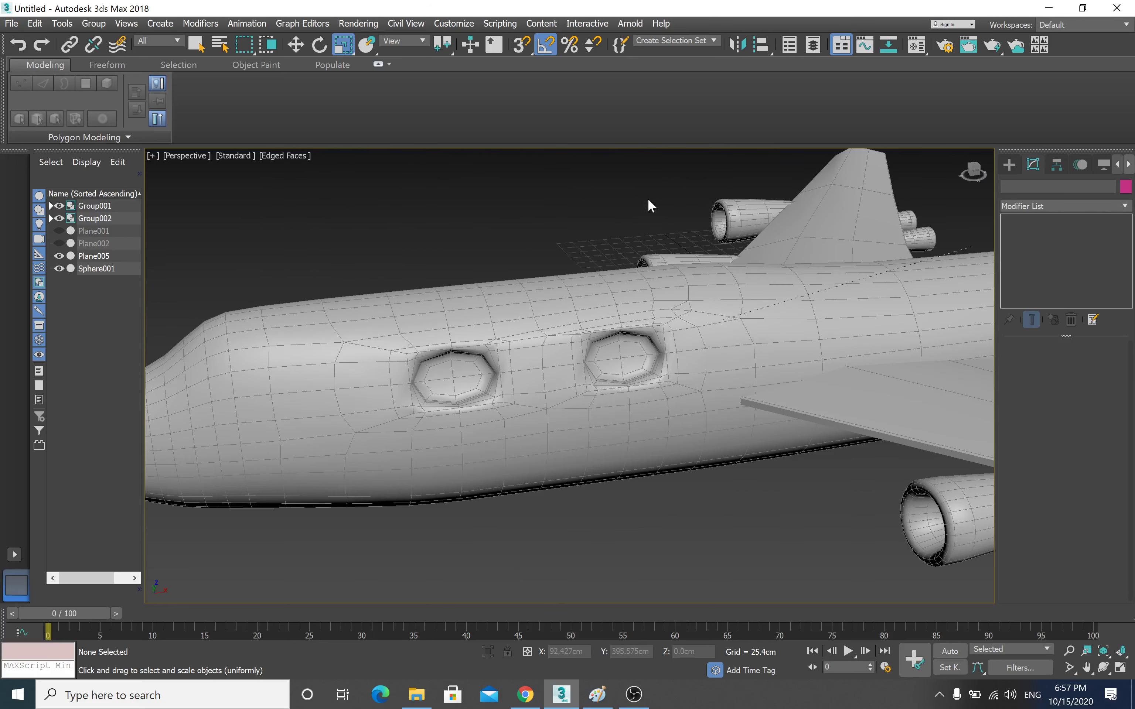
# - Reselect Sphere001 and resume editing at Edge level
pyautogui.click(296, 45)
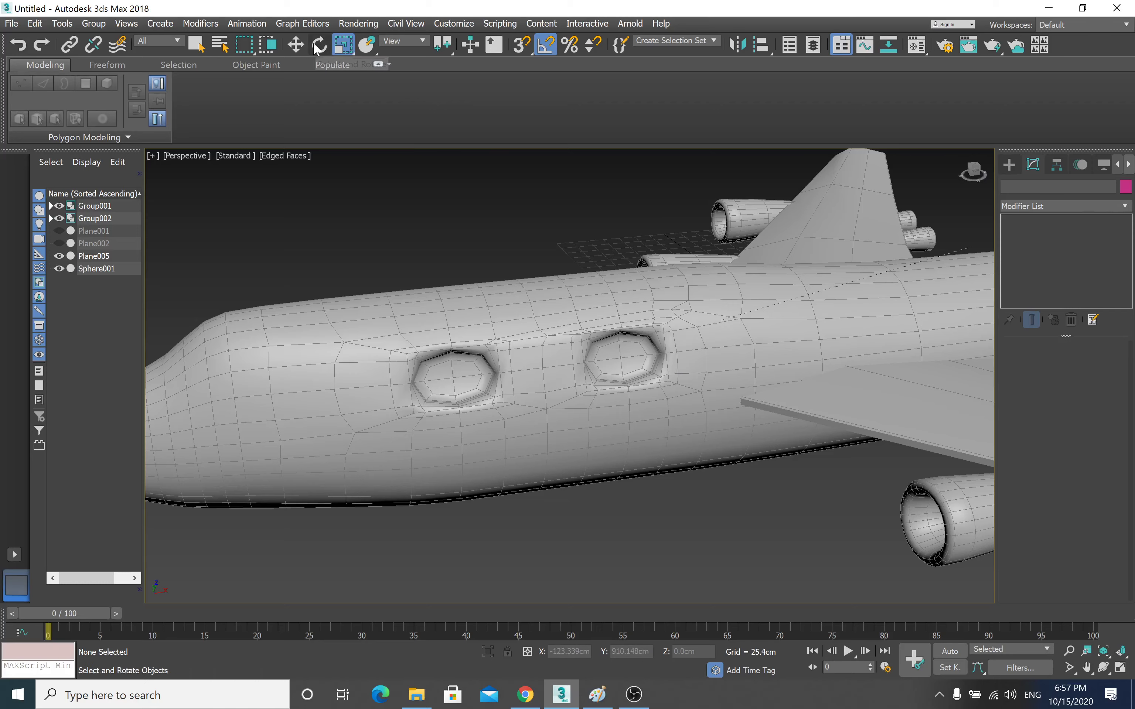
pyautogui.click(461, 318)
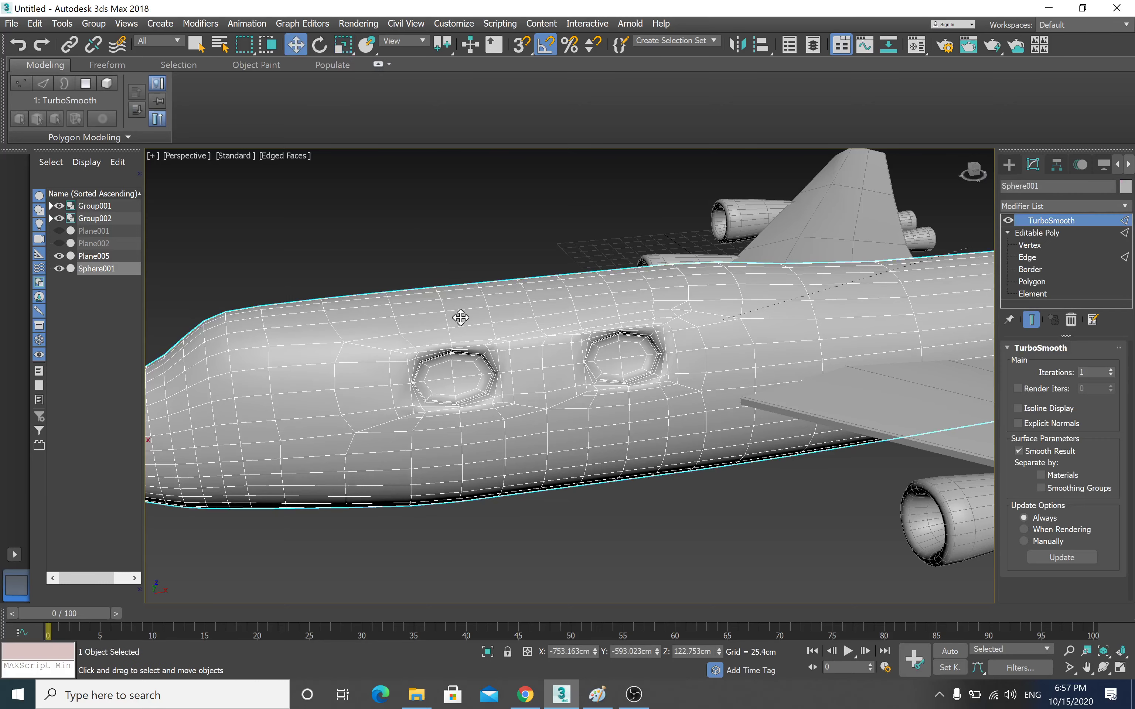
pyautogui.click(1026, 258)
pyautogui.moveTo(539, 398)
pyautogui.mouseDown(button='middle')
pyautogui.moveTo(519, 383)
pyautogui.moveTo(584, 371)
pyautogui.moveTo(572, 401)
pyautogui.moveTo(519, 386)
pyautogui.mouseUp(button='middle')
pyautogui.scroll(3, 584, 371)
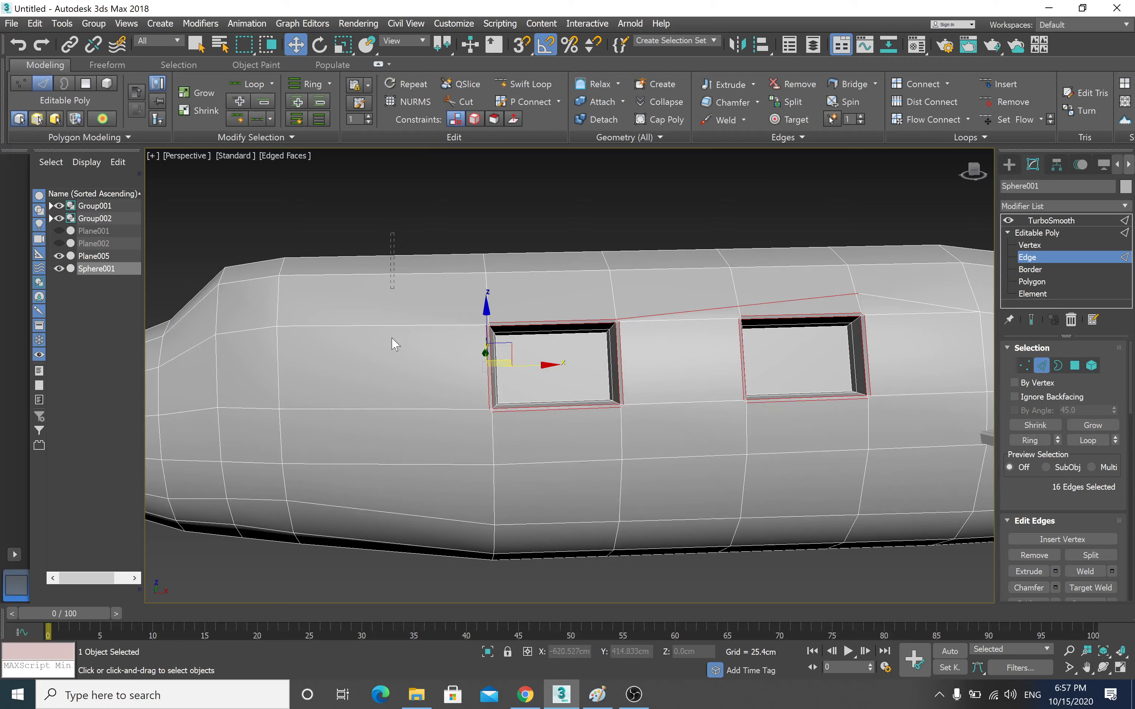
# - Try a single-segment Connect edge loop and slide it, then undo both
pyautogui.rightClick(385, 396)
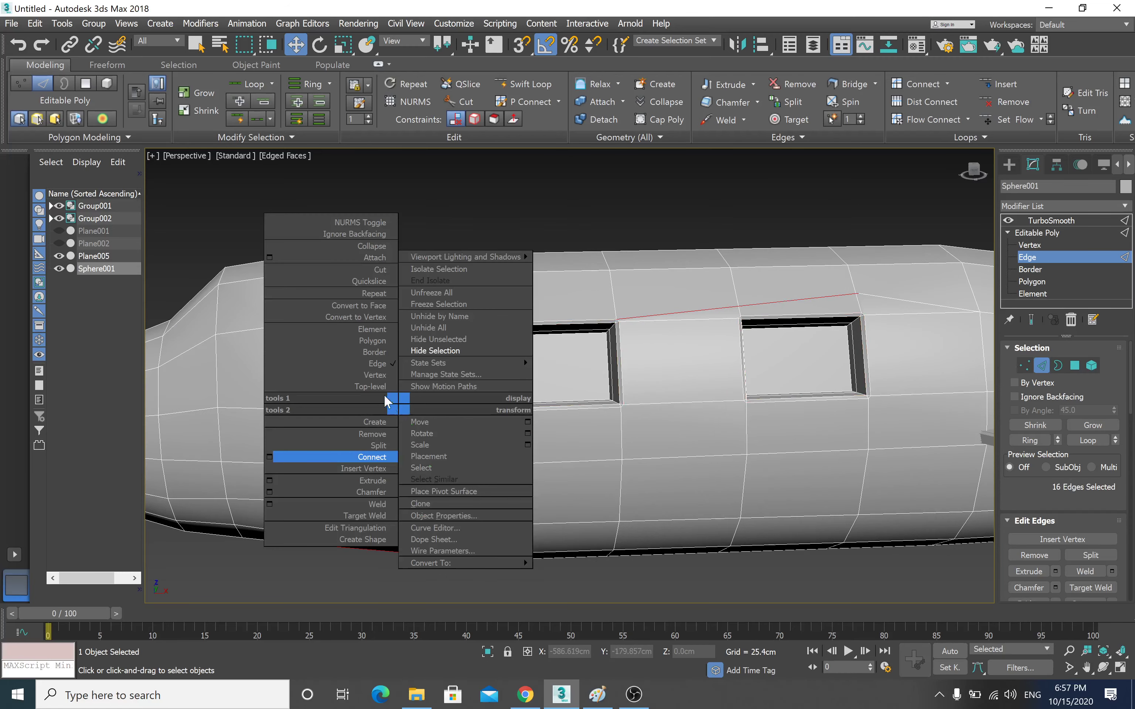
pyautogui.click(270, 456)
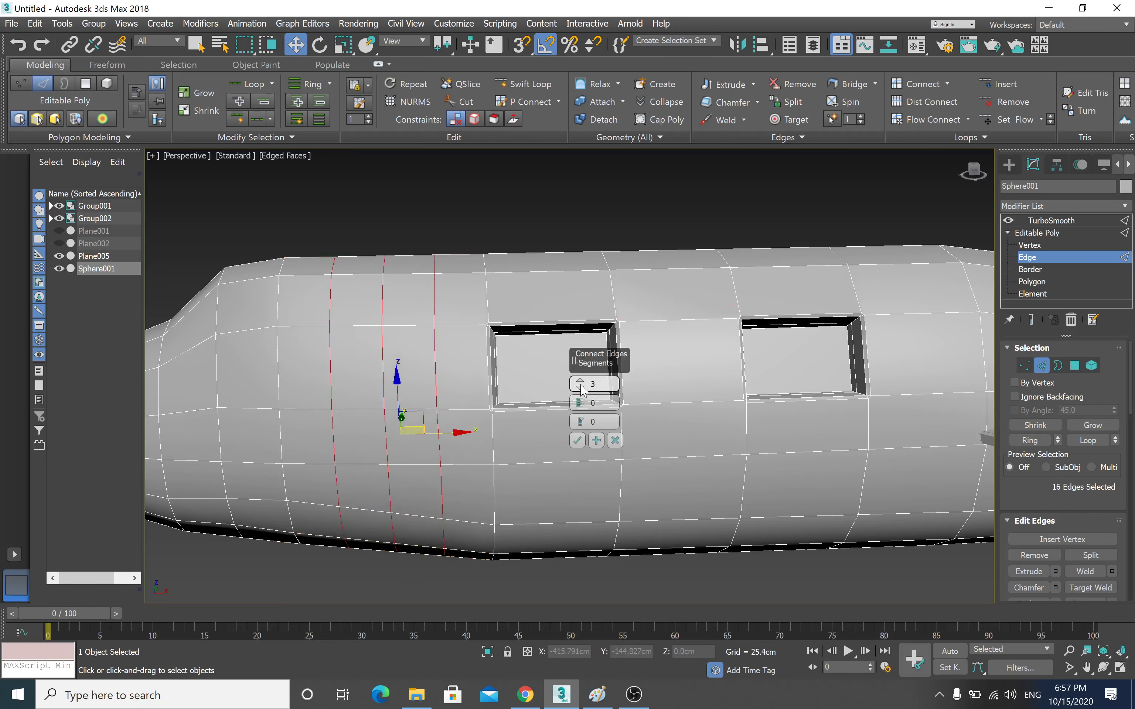
pyautogui.click(580, 390)
pyautogui.click(576, 440)
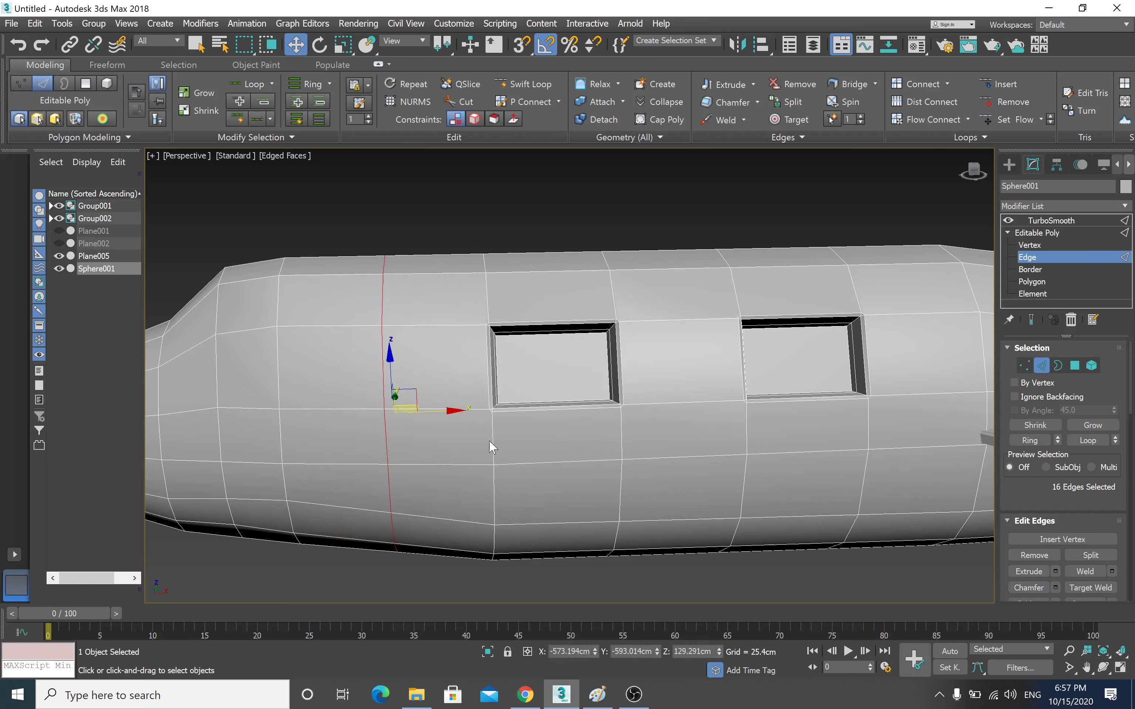
pyautogui.moveTo(443, 420); pyautogui.dragTo(525, 407)
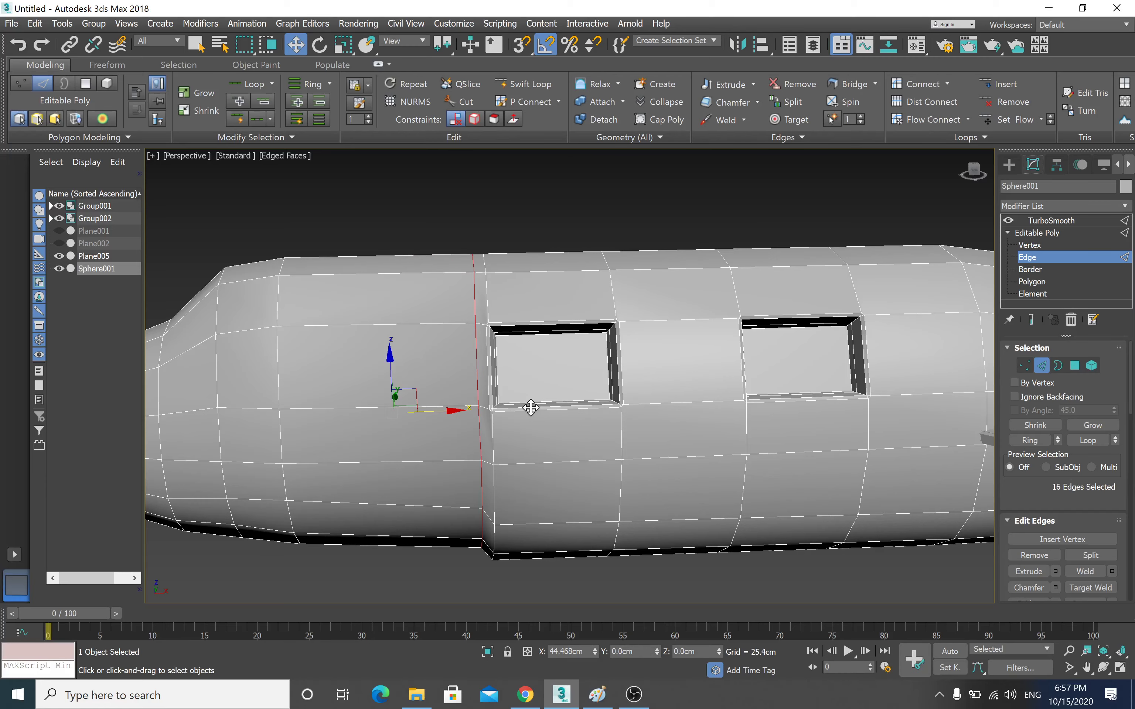
pyautogui.hotkey('alt', 'z')
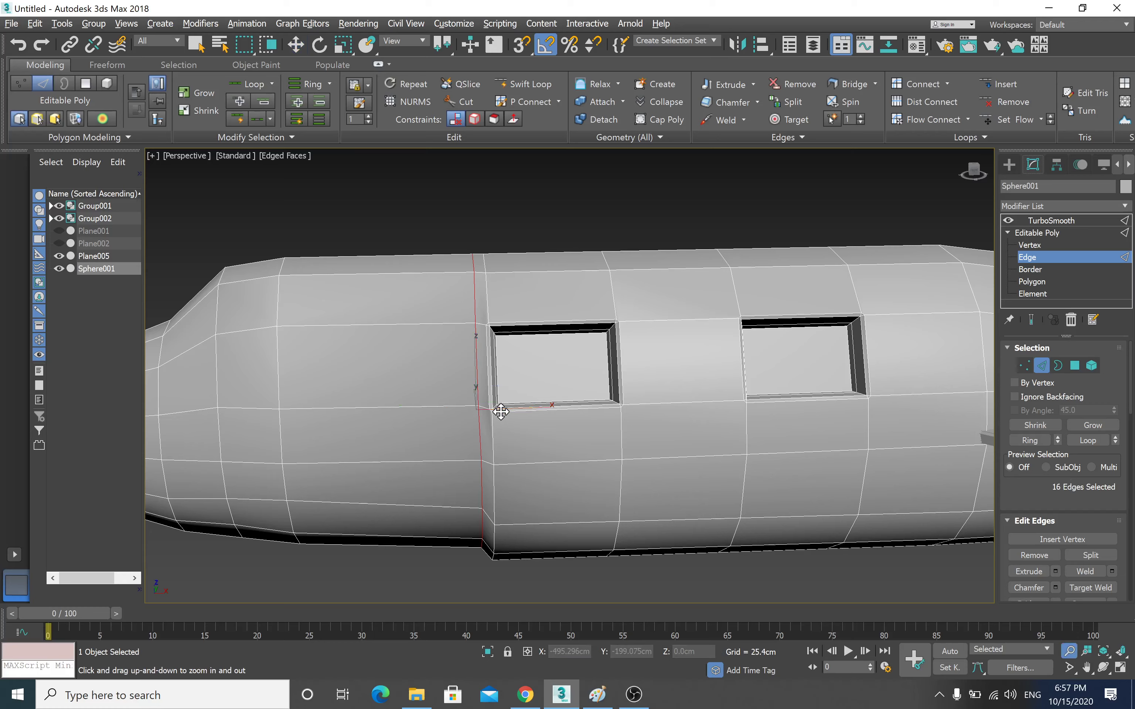
pyautogui.hotkey('ctrl', 'z')
pyautogui.hotkey('ctrl', 'z')
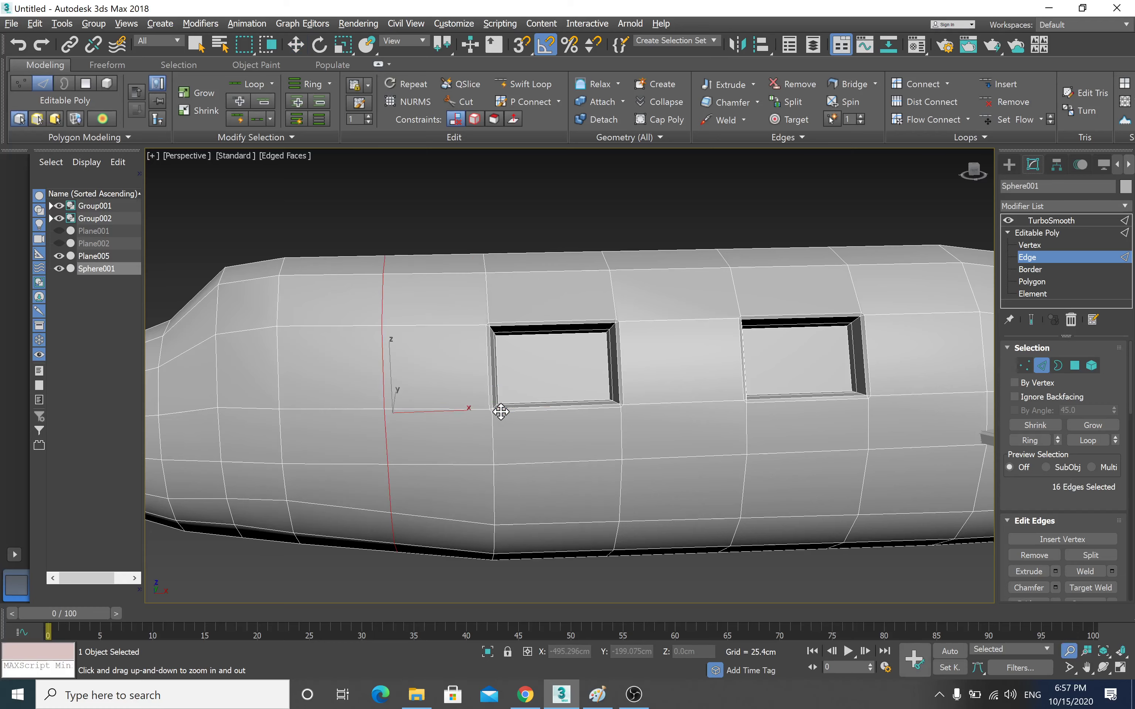
pyautogui.hotkey('ctrl', 'z')
# - Connect one edge loop slid beside the front window, then preview TurboSmooth
pyautogui.press('w')
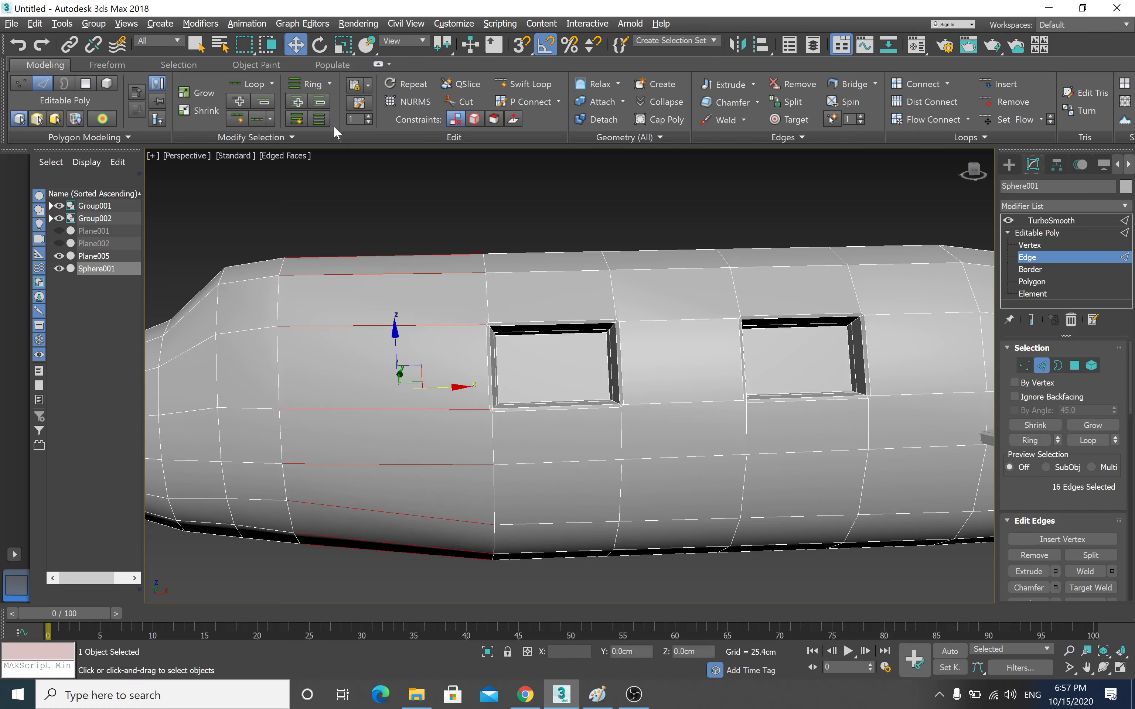
pyautogui.rightClick(408, 322)
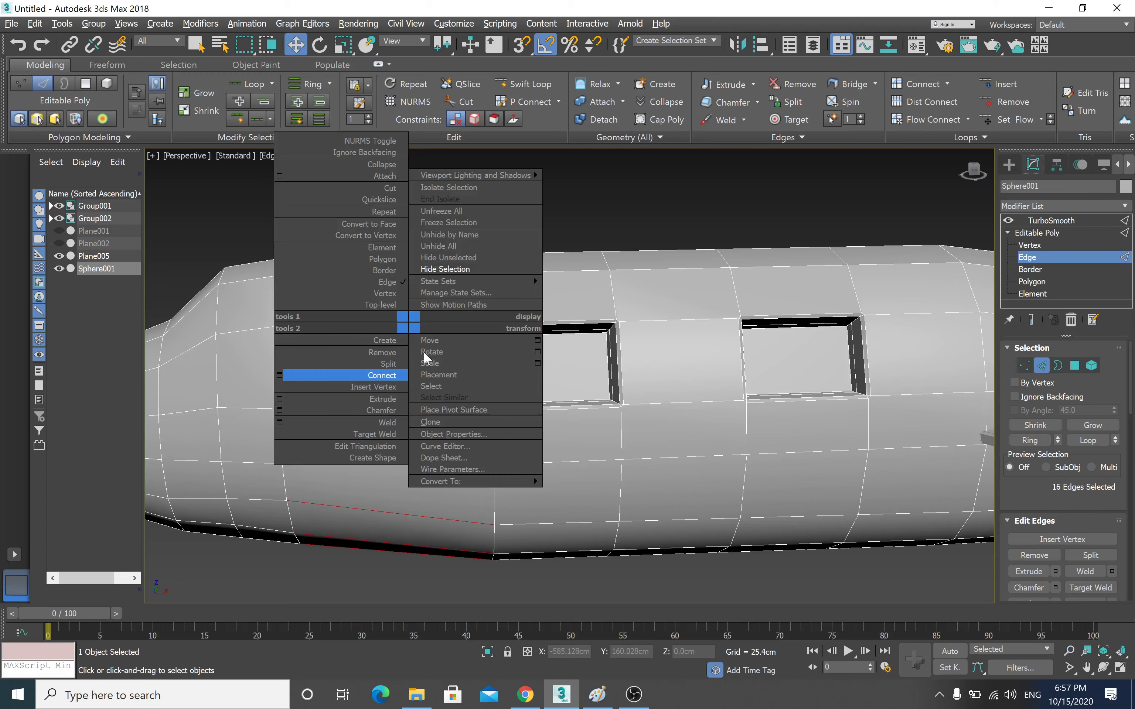
pyautogui.click(279, 375)
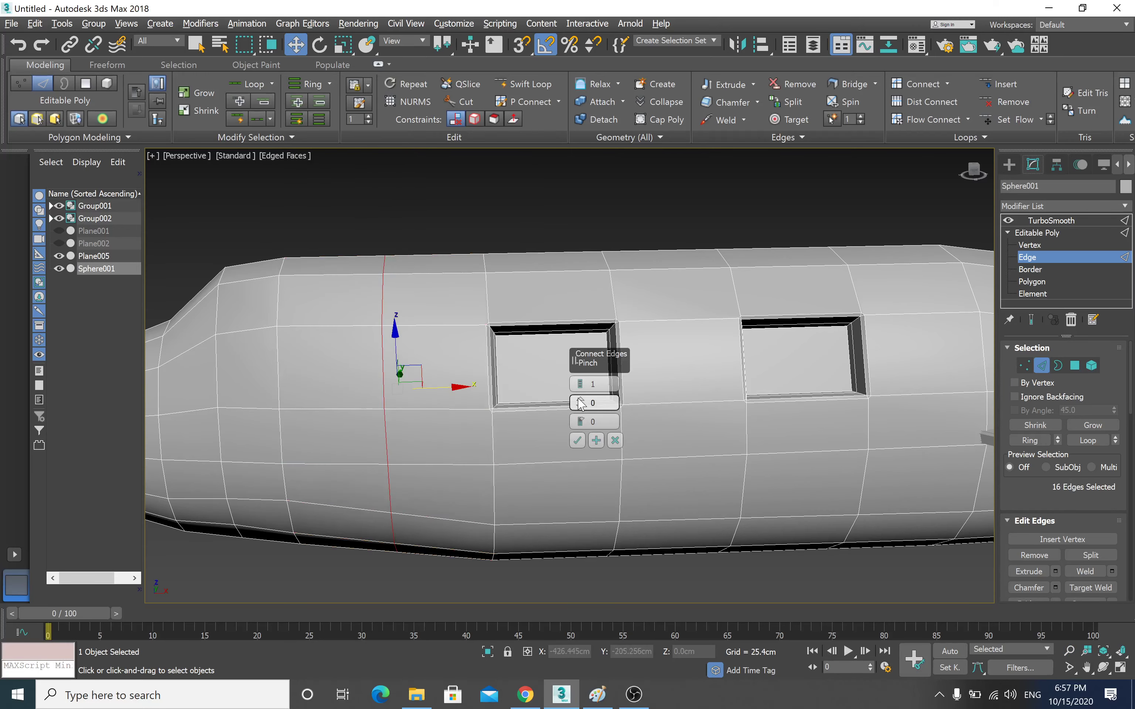
pyautogui.moveTo(579, 422); pyautogui.dragTo(623, 283)
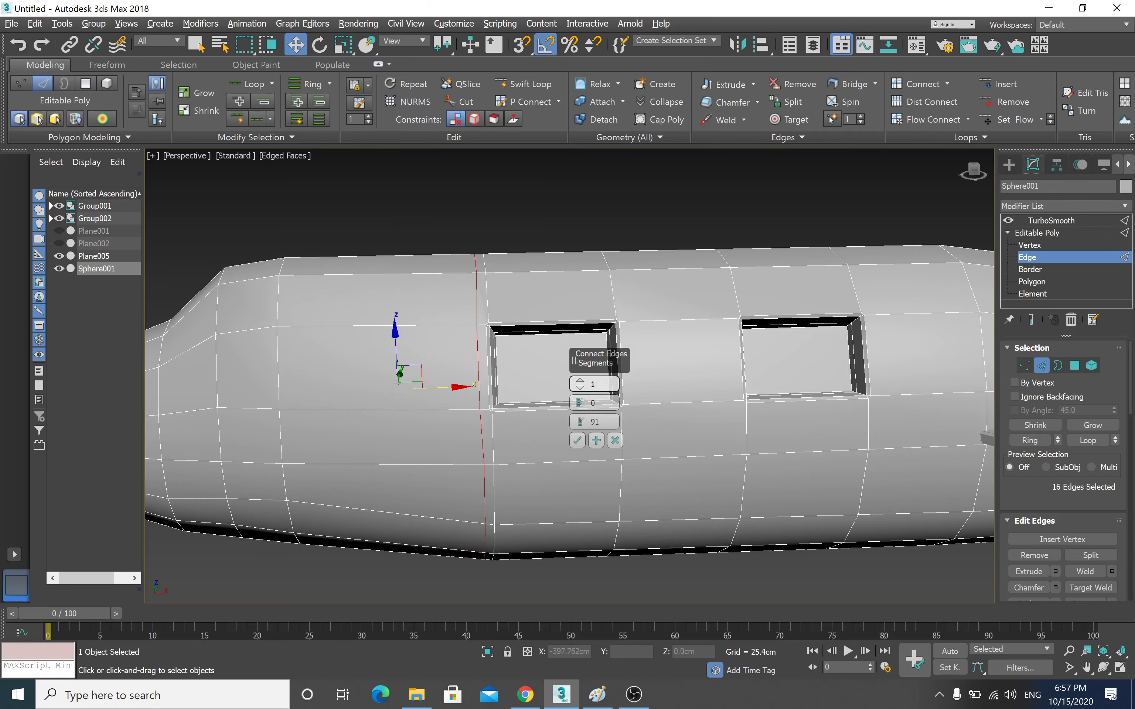
pyautogui.click(577, 440)
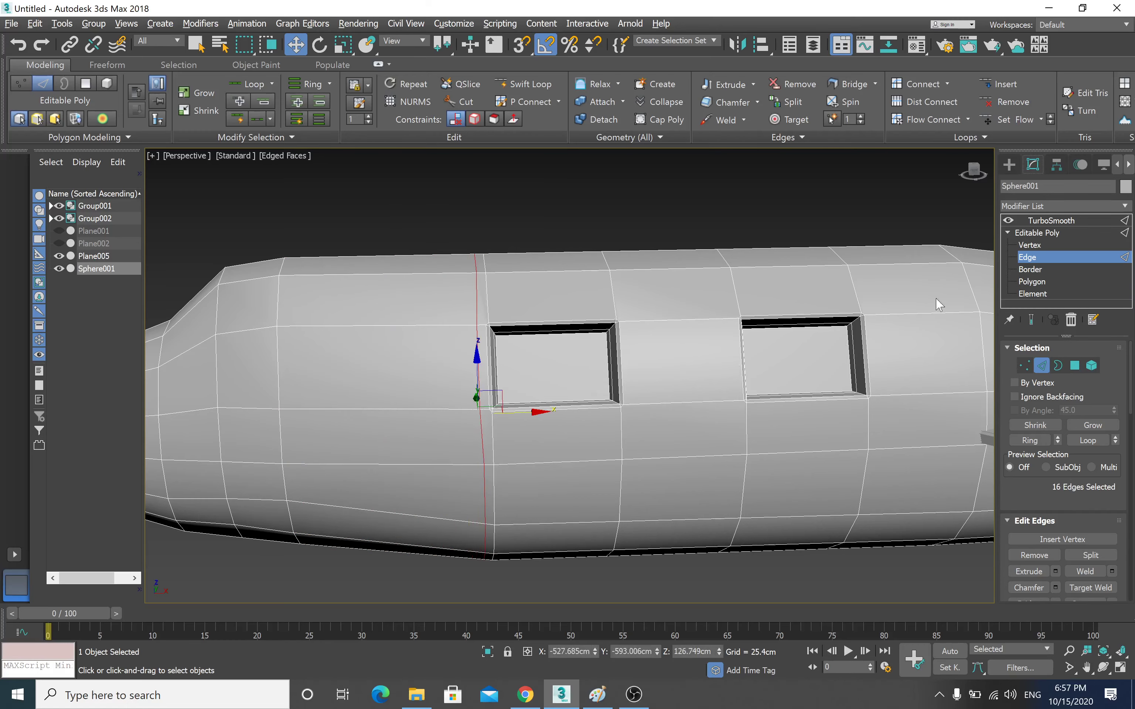
pyautogui.click(1038, 220)
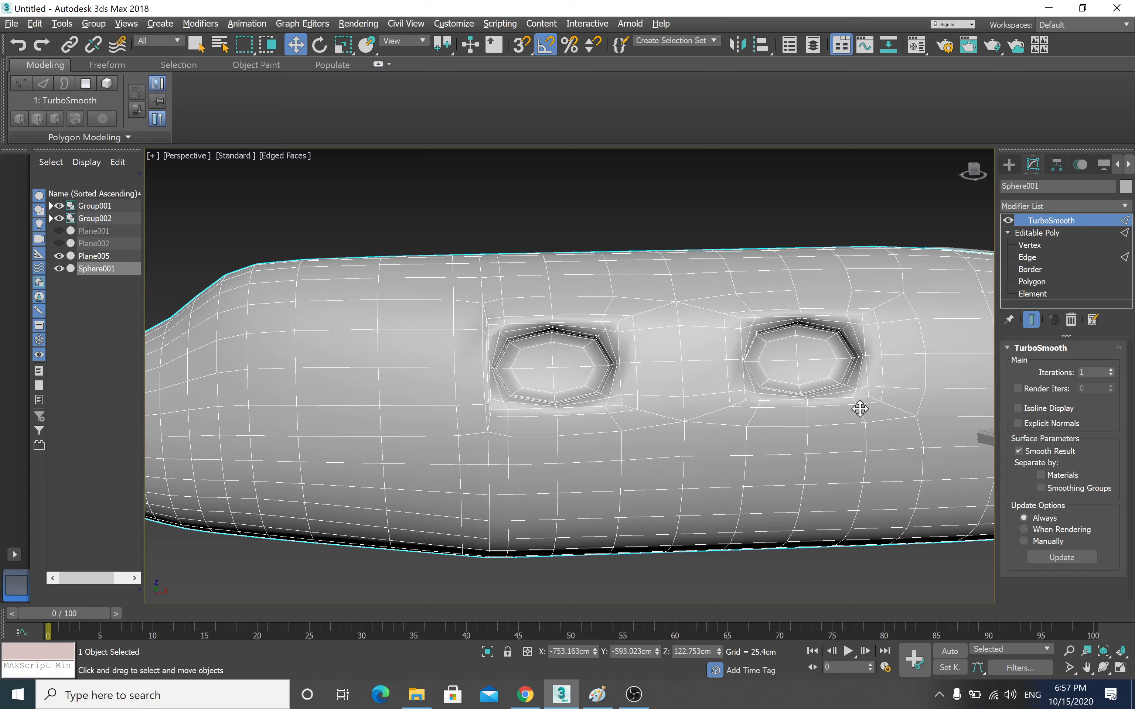
# - Connect the edge ring between the windows with 2 loops pinched to 82, previewing the smoothing
pyautogui.click(1026, 257)
pyautogui.moveTo(792, 367); pyautogui.dragTo(682, 390, button='middle')
pyautogui.moveTo(527, 436)
pyautogui.mouseDown(button='middle')
pyautogui.moveTo(489, 414)
pyautogui.moveTo(529, 411)
pyautogui.moveTo(589, 267)
pyautogui.mouseUp(button='middle')
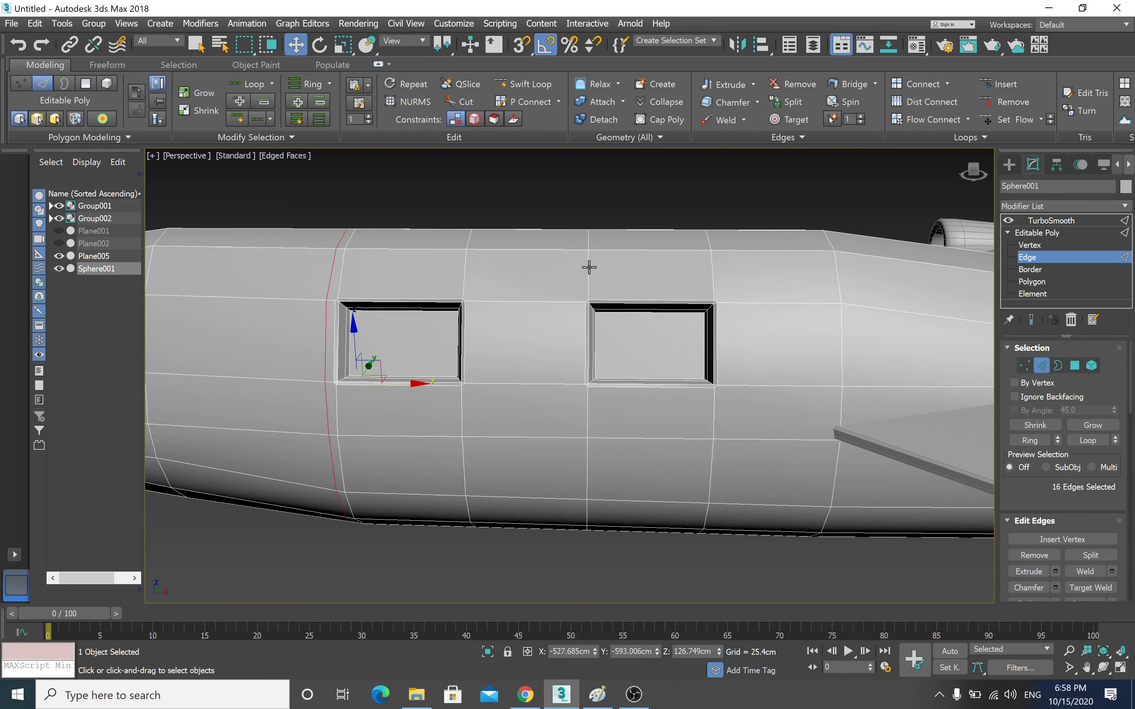
pyautogui.keyDown('shift'); pyautogui.click(531, 435); pyautogui.keyUp('shift')
pyautogui.rightClick(540, 387)
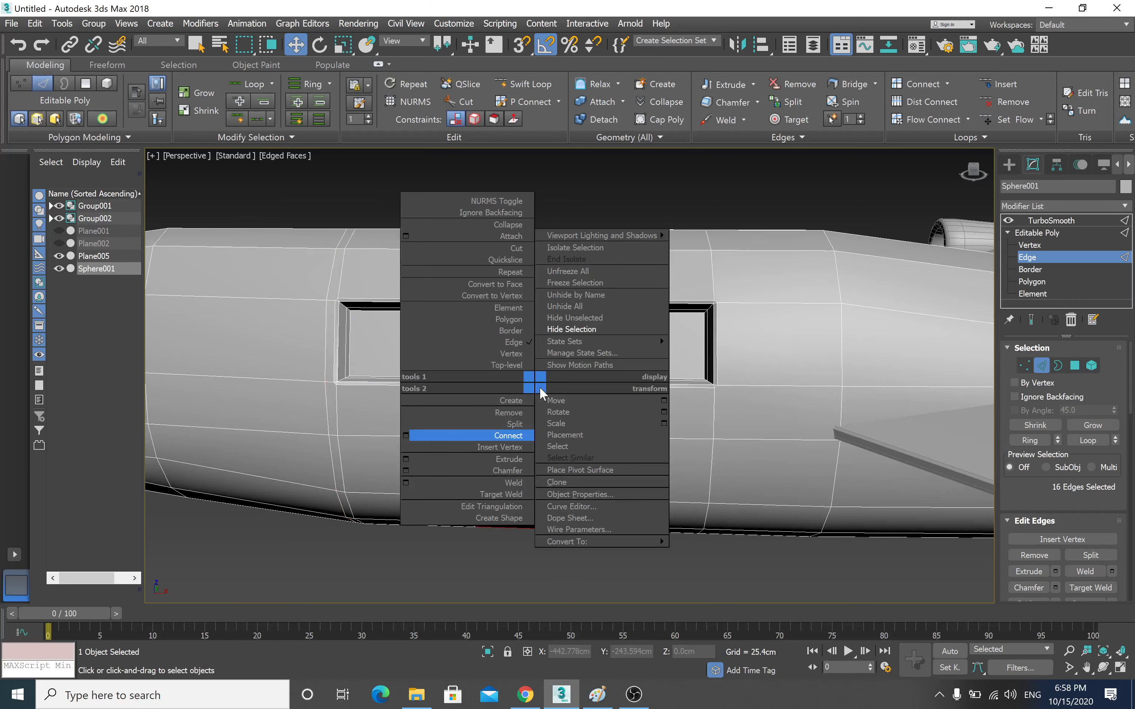
pyautogui.click(406, 435)
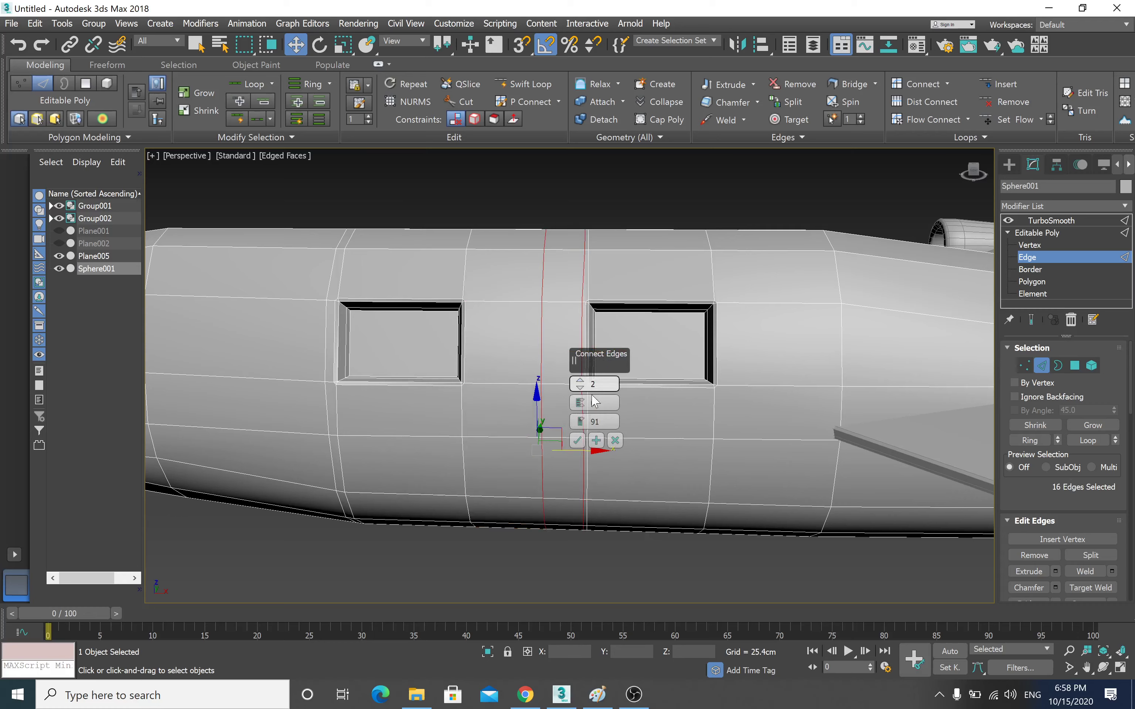
pyautogui.moveTo(581, 424); pyautogui.dragTo(525, 549)
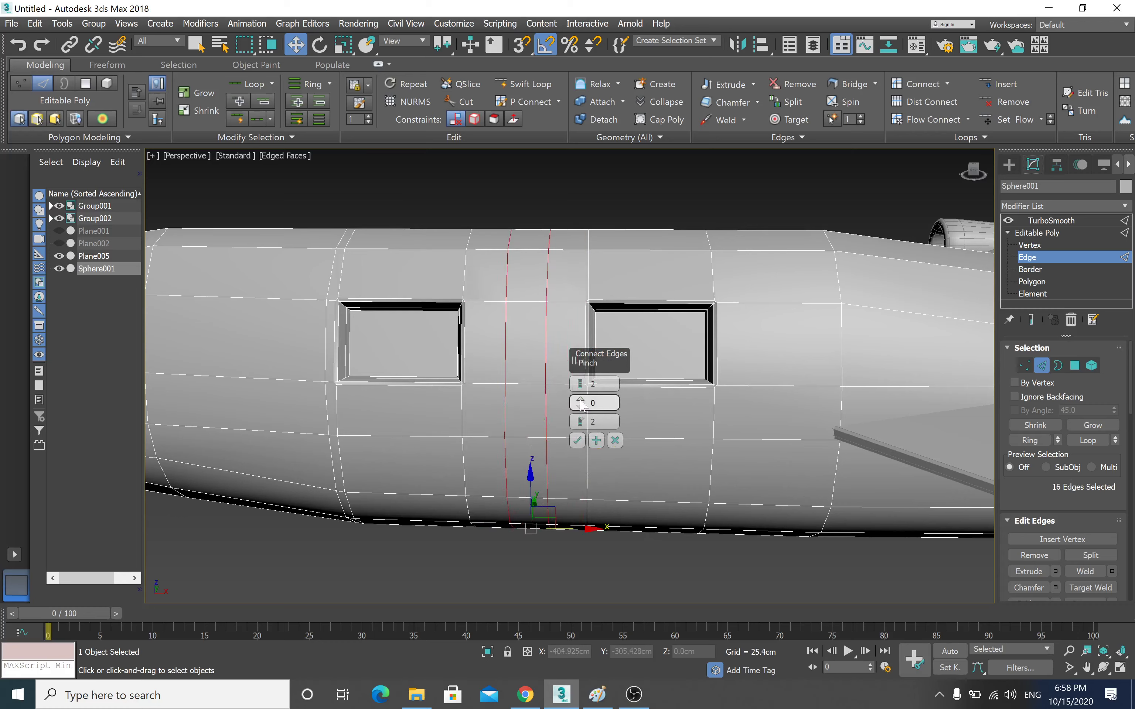
pyautogui.moveTo(580, 399); pyautogui.dragTo(600, 277)
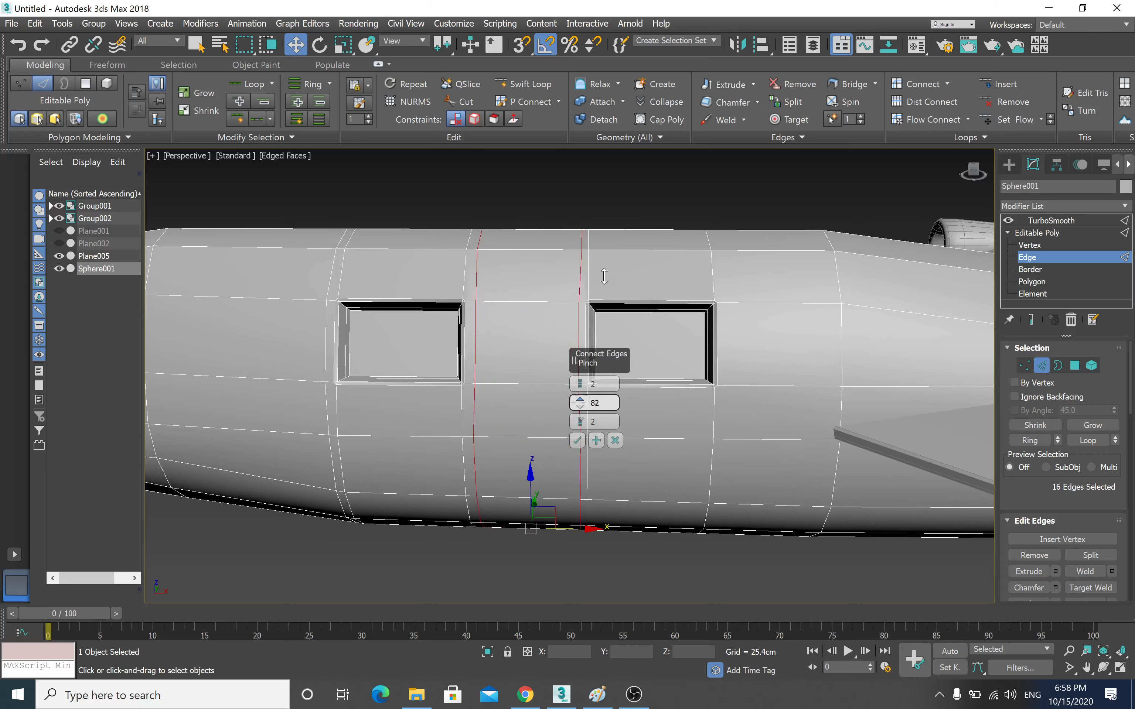
pyautogui.click(576, 439)
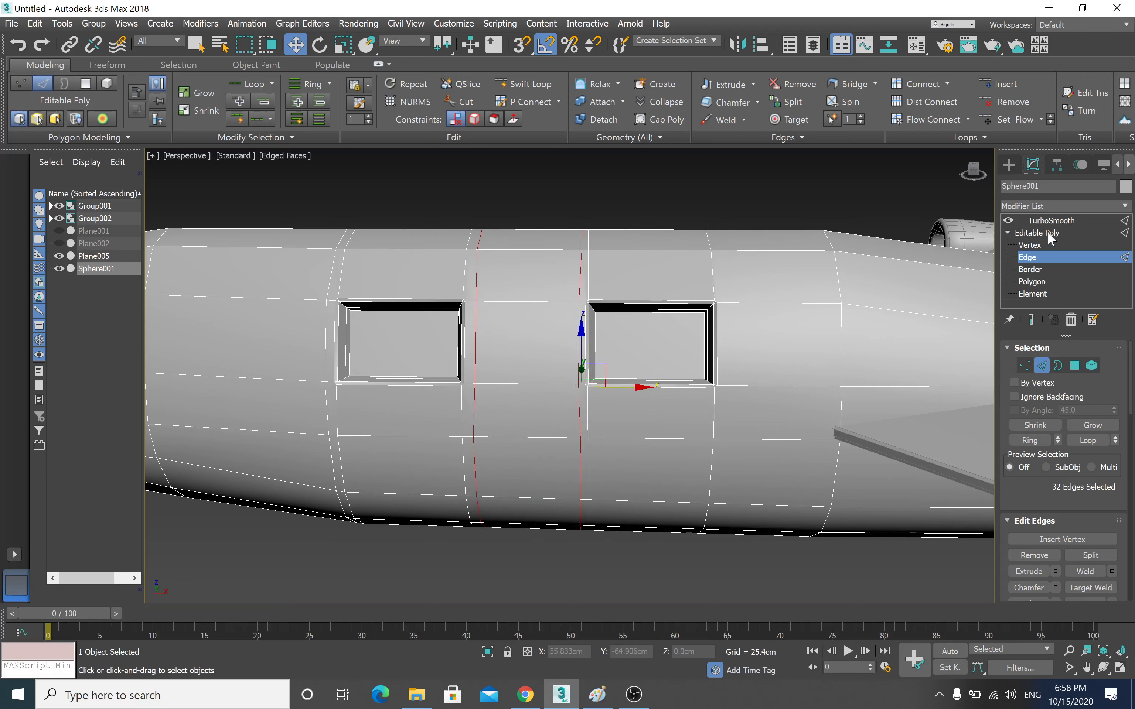
pyautogui.click(1050, 220)
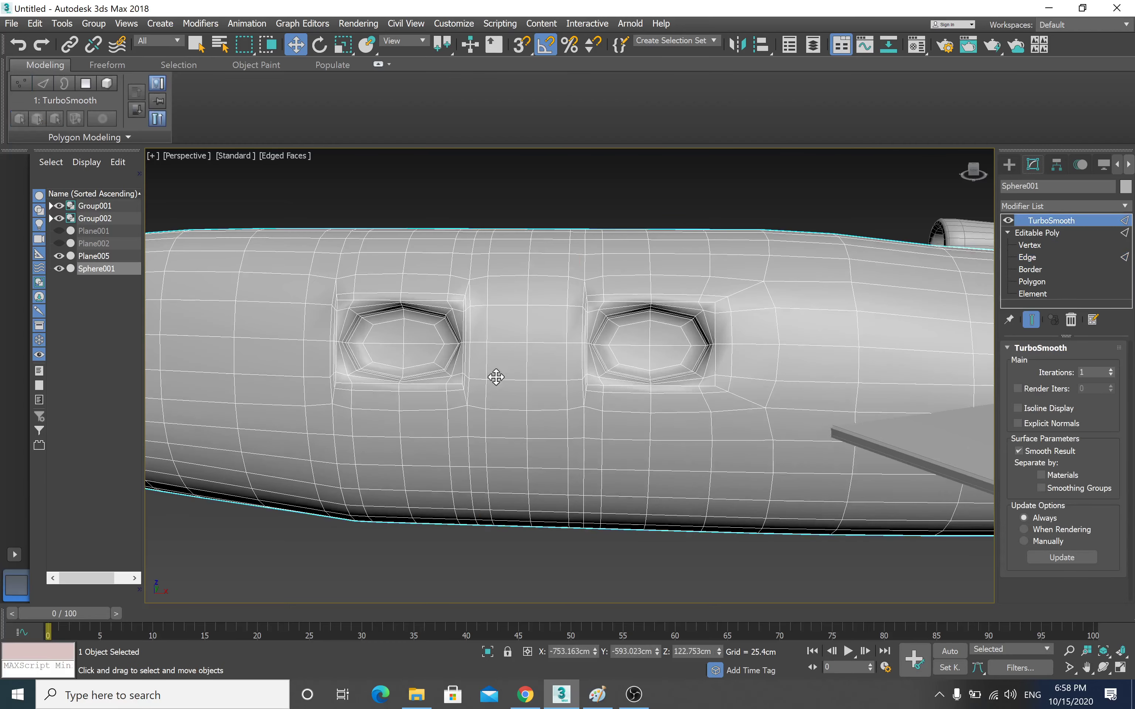
pyautogui.click(1032, 270)
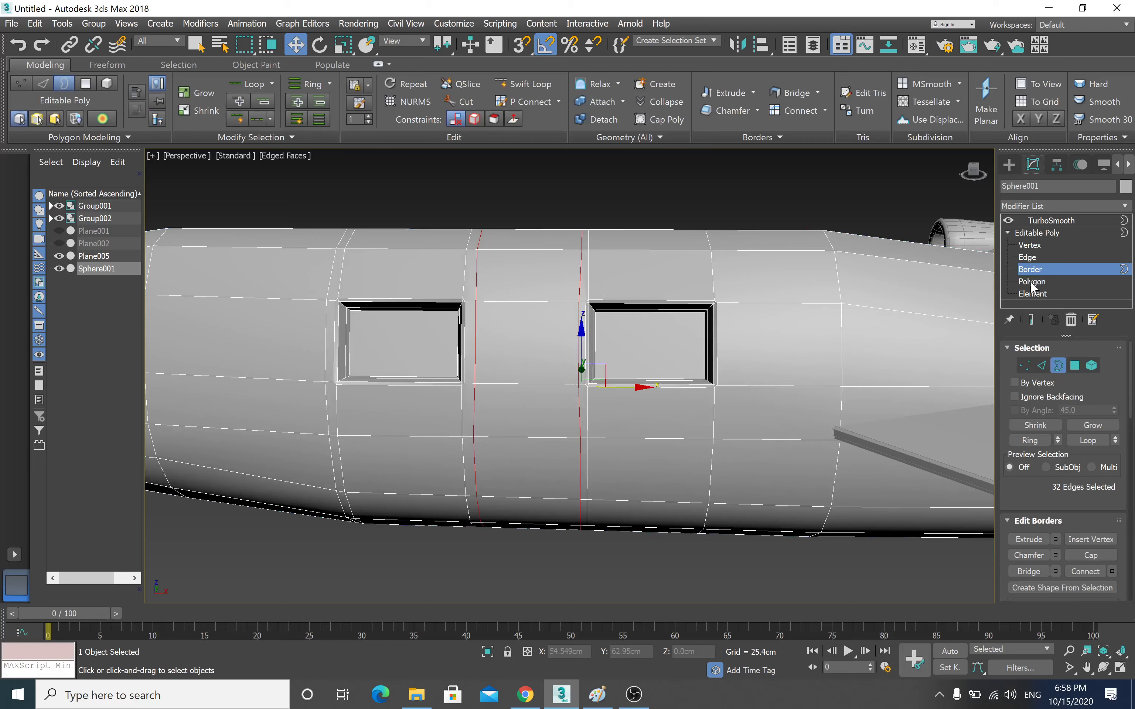
# - Connect the edge ring behind the rear window with 2 loops pinched to 84, then preview smoothing
pyautogui.moveTo(800, 367); pyautogui.dragTo(736, 357, button='middle')
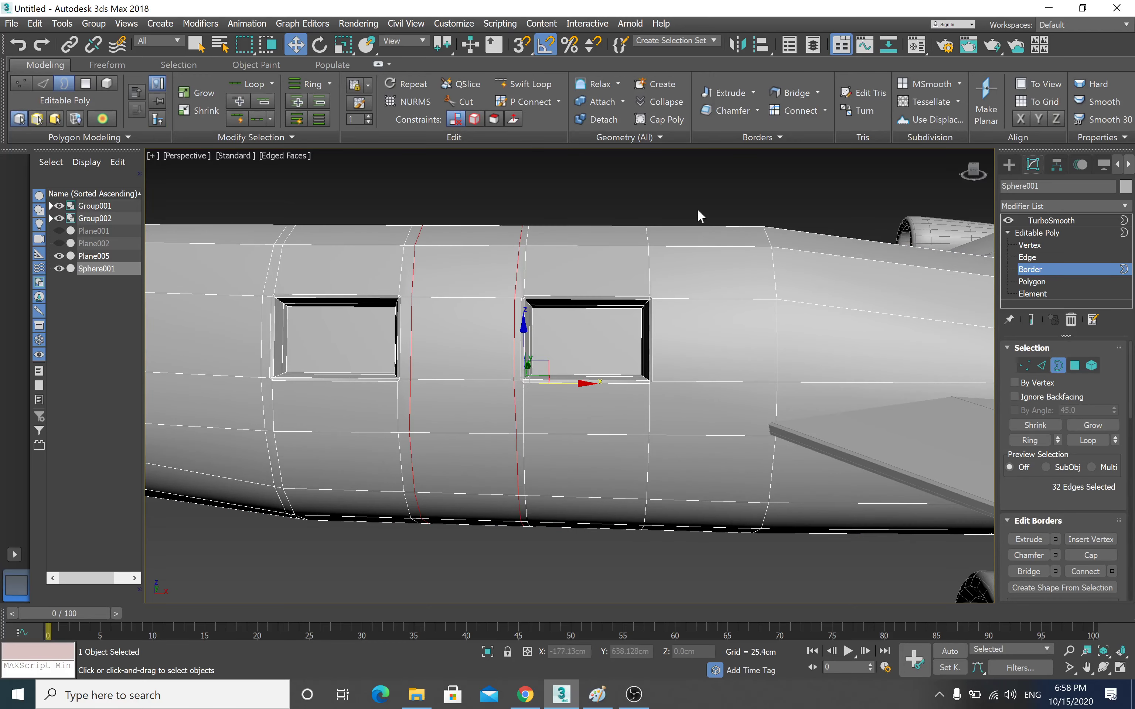
pyautogui.click(1025, 257)
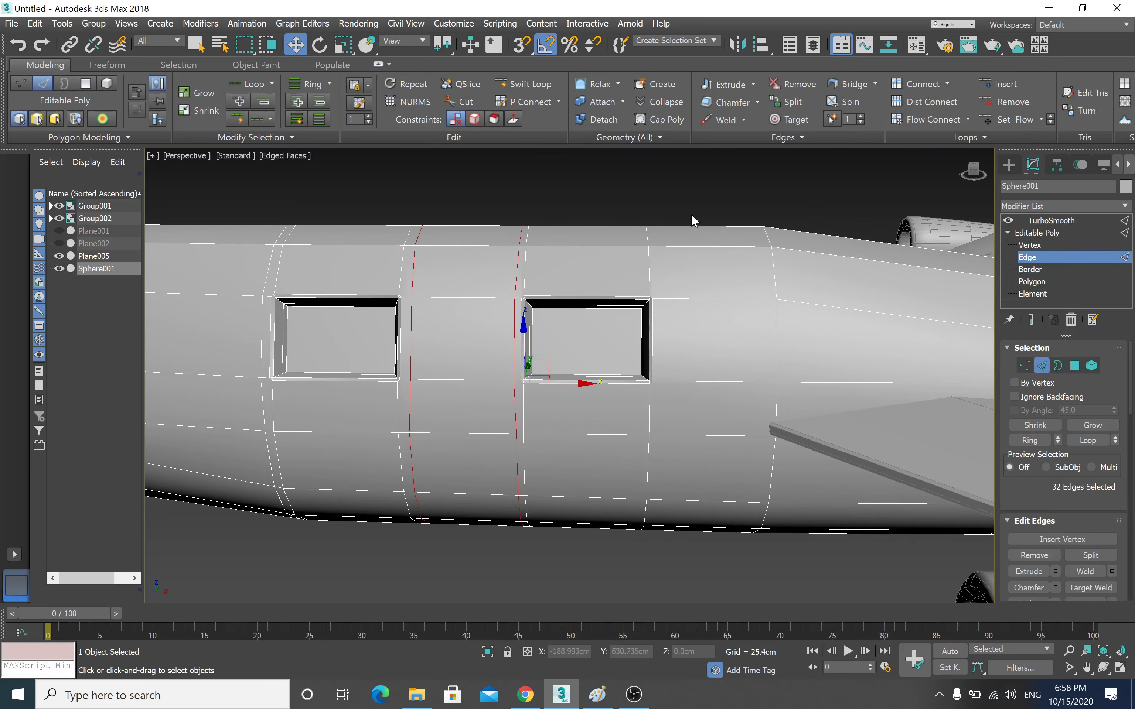
pyautogui.moveTo(715, 559); pyautogui.dragTo(712, 560)
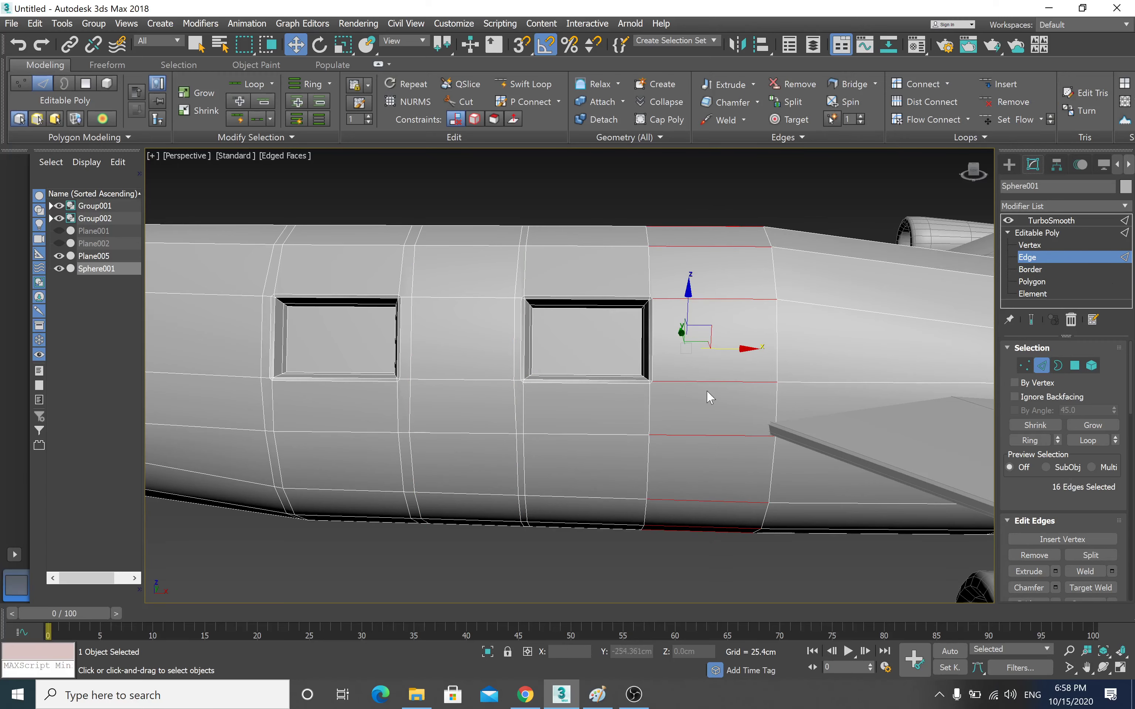
pyautogui.moveTo(708, 393); pyautogui.dragTo(663, 394, button='middle')
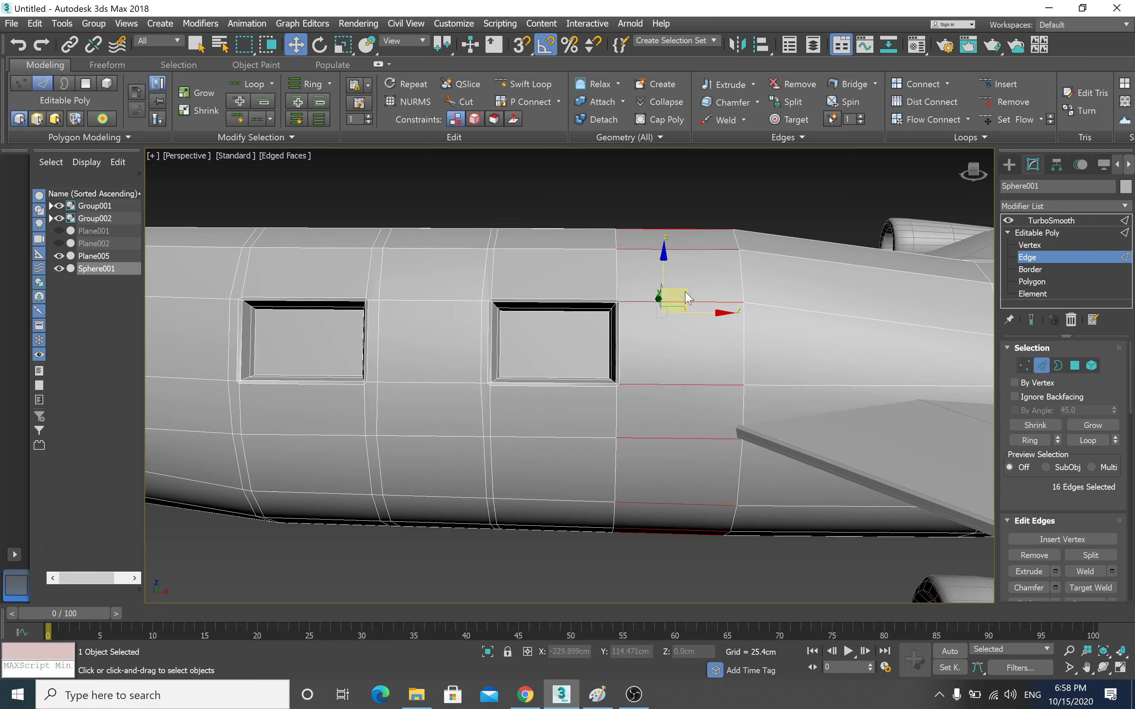
pyautogui.rightClick(680, 286)
pyautogui.click(552, 339)
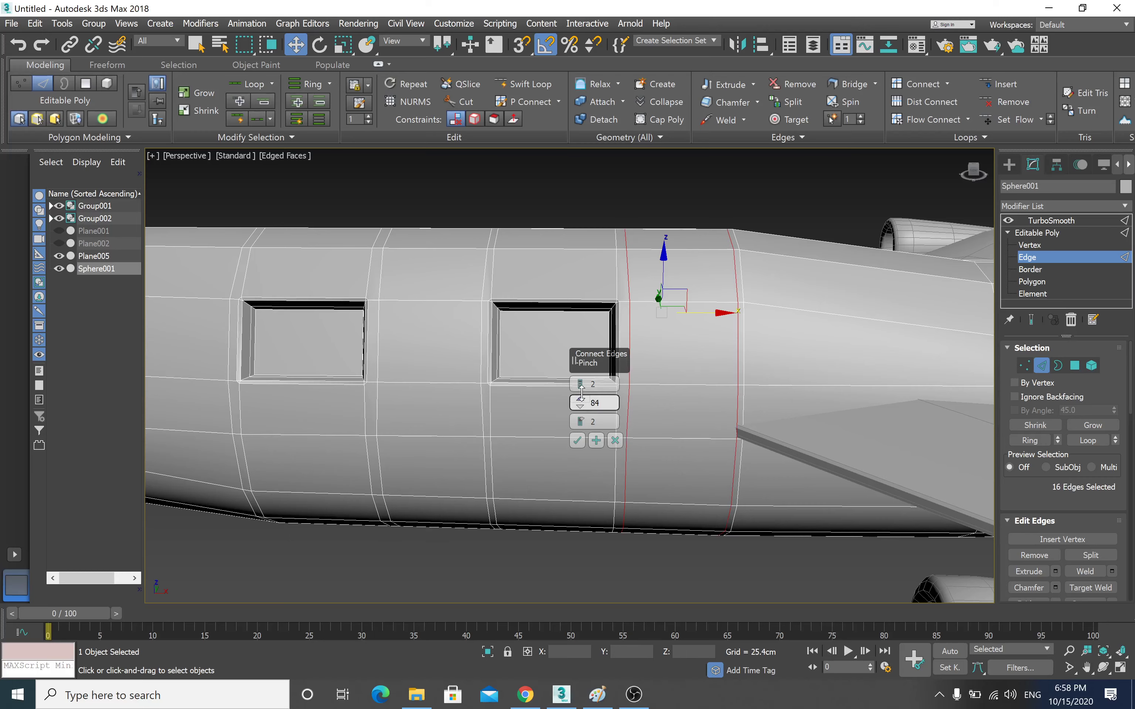
pyautogui.moveTo(582, 402); pyautogui.dragTo(581, 398)
pyautogui.click(577, 441)
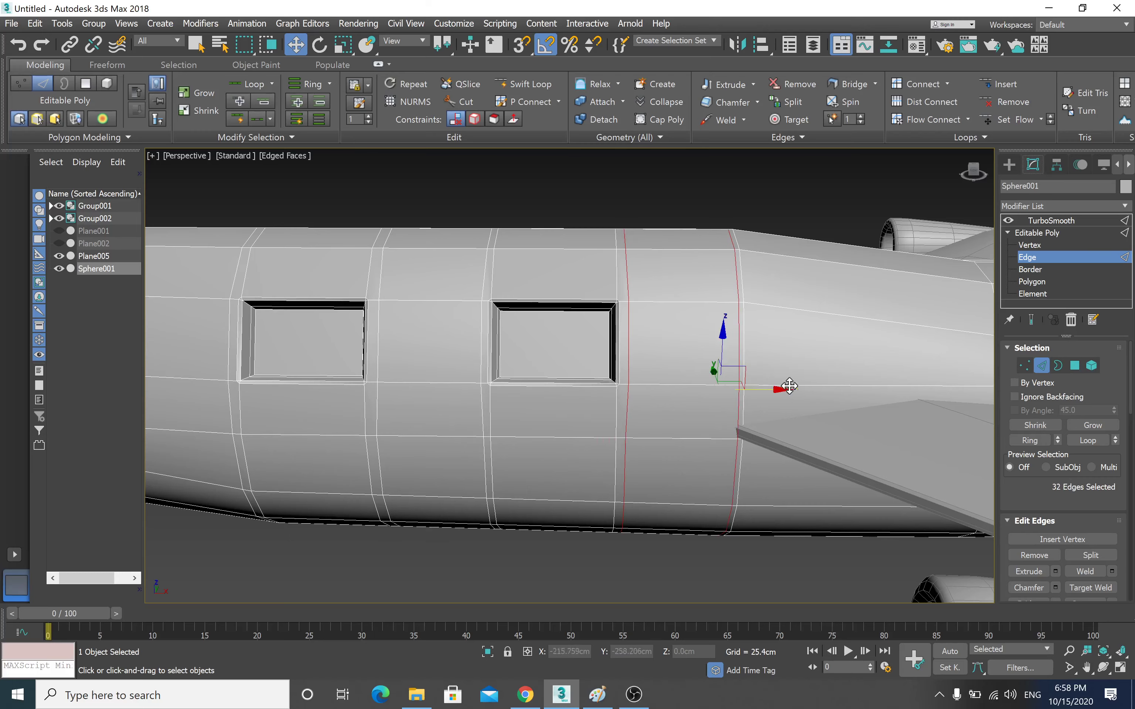
pyautogui.click(1049, 221)
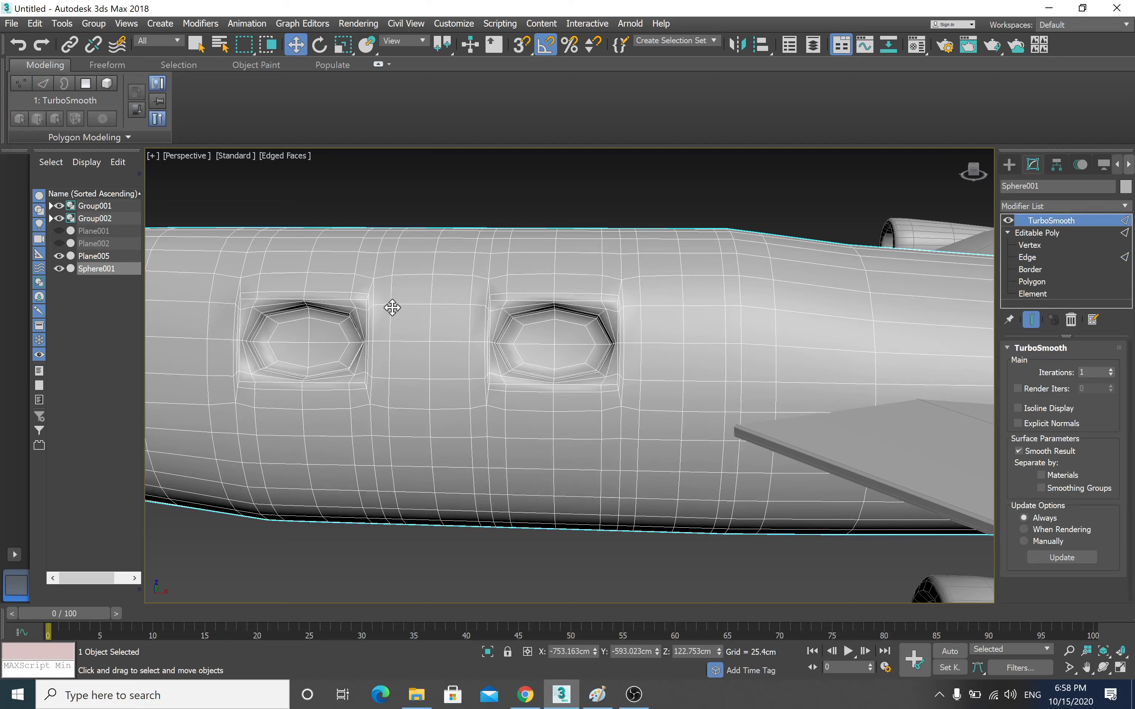
# - Select an edge above the front window, try Loop, undo, and select its Ring instead
pyautogui.click(1033, 259)
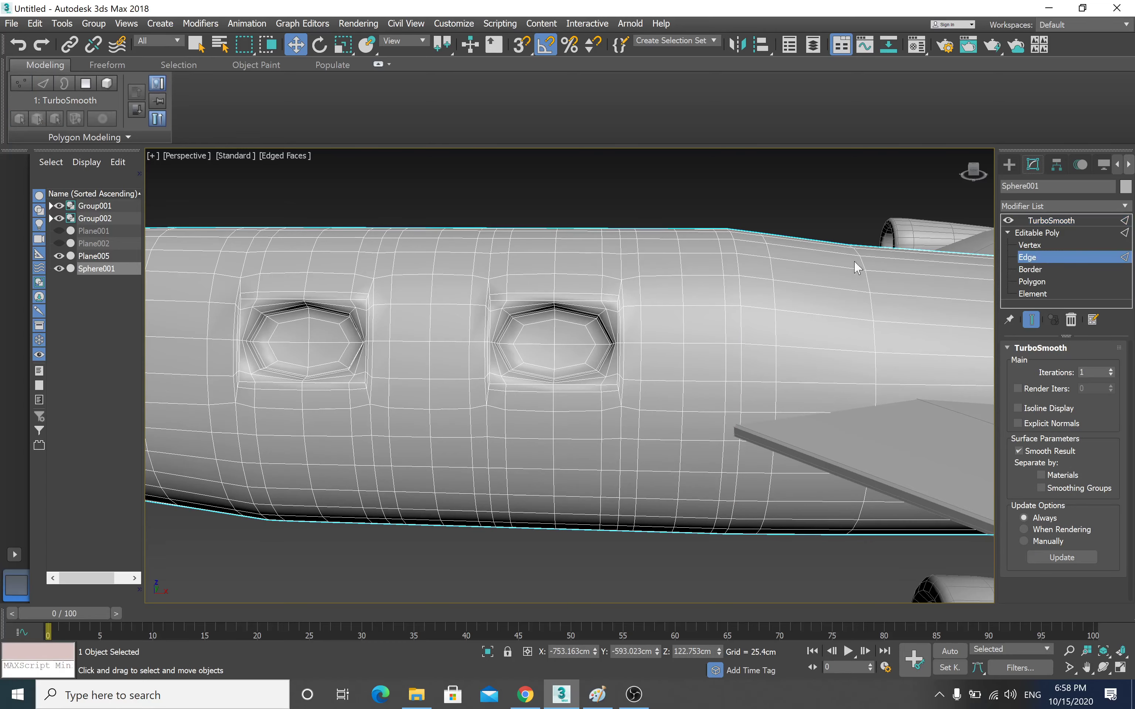
pyautogui.moveTo(593, 332); pyautogui.dragTo(783, 393, button='middle')
pyautogui.scroll(-3, 783, 393)
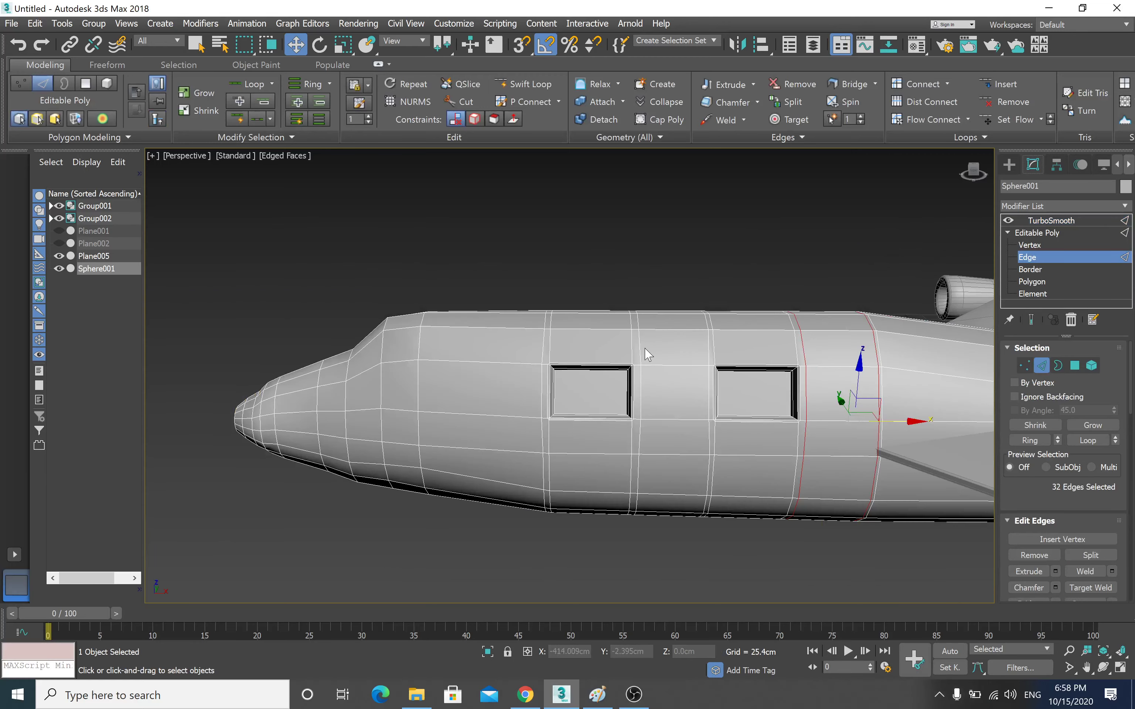
pyautogui.scroll(4, 649, 354)
pyautogui.click(613, 338)
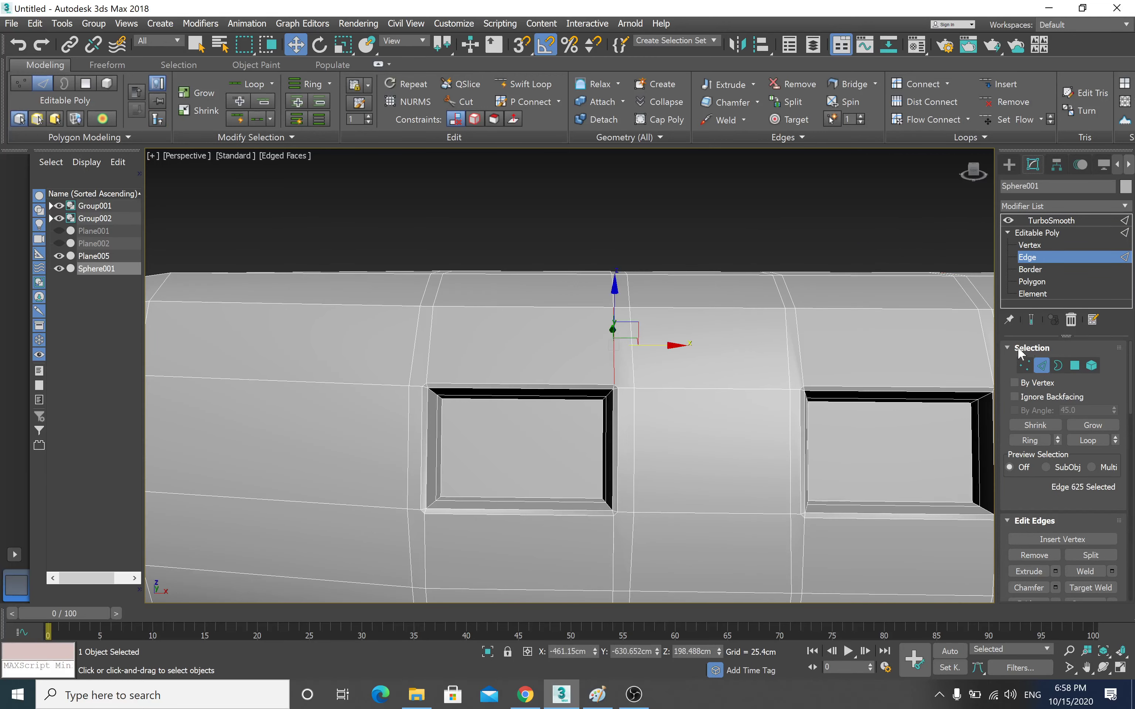
pyautogui.click(1094, 442)
pyautogui.click(1086, 441)
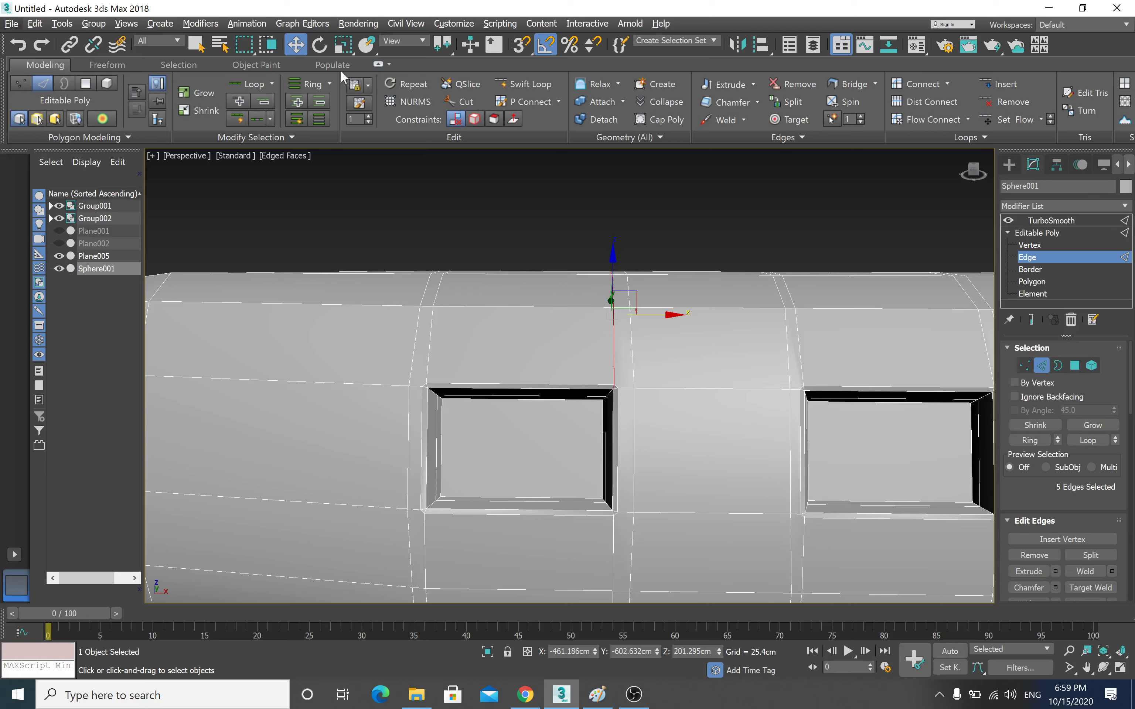
pyautogui.hotkey('ctrl', 'z')
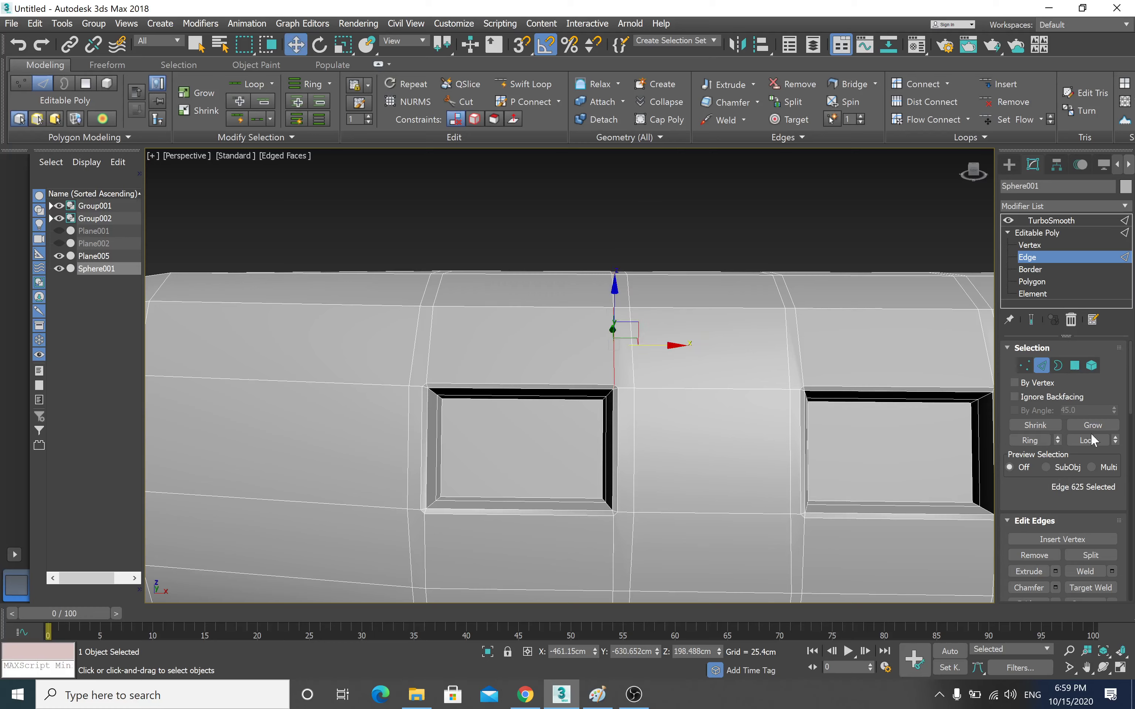
pyautogui.click(1039, 438)
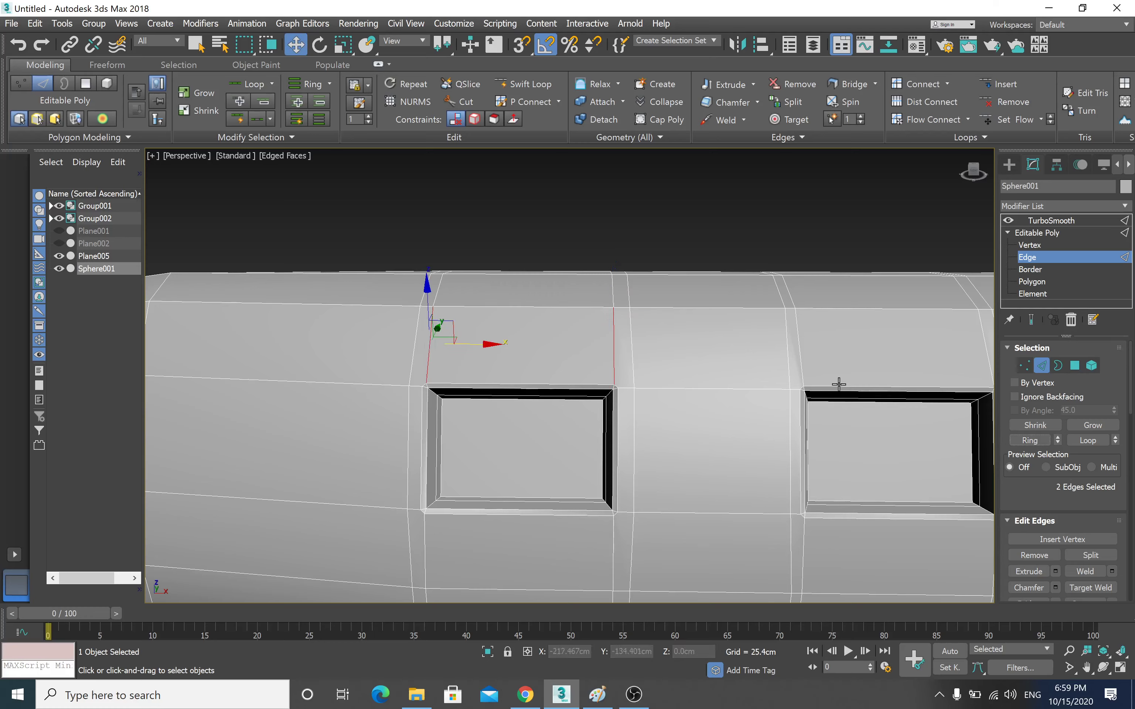
# - Inspect the fuselage, then show it with TurboSmooth and deselect it
pyautogui.scroll(-4, 631, 354)
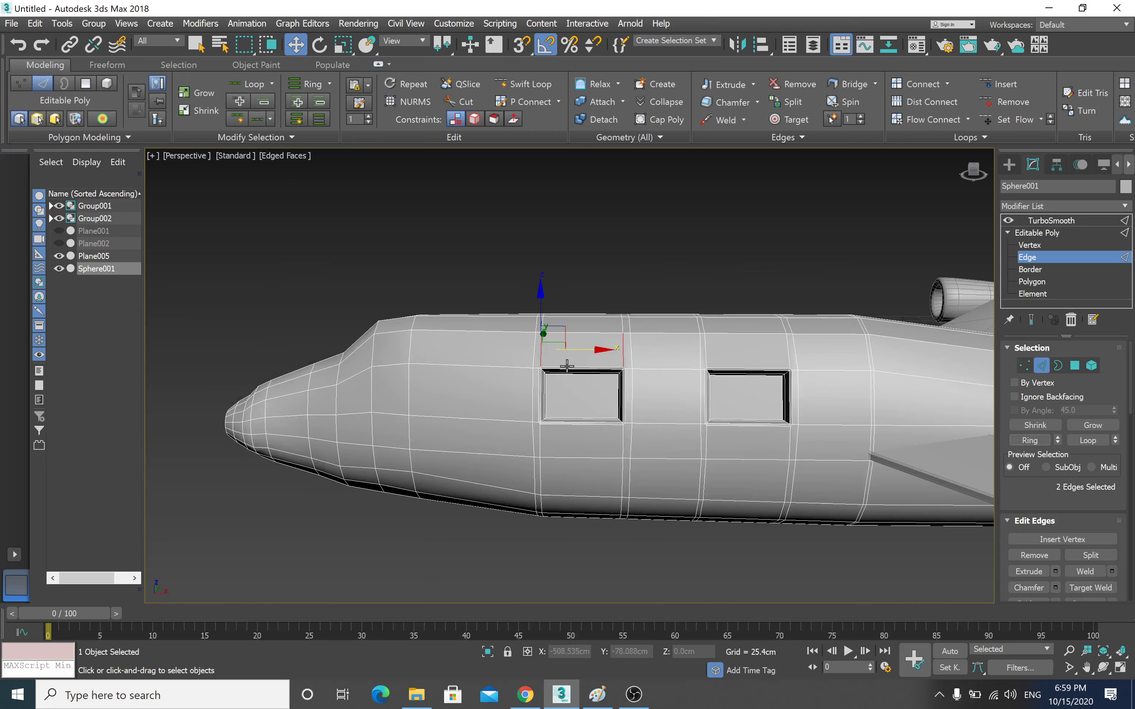
pyautogui.scroll(3, 571, 370)
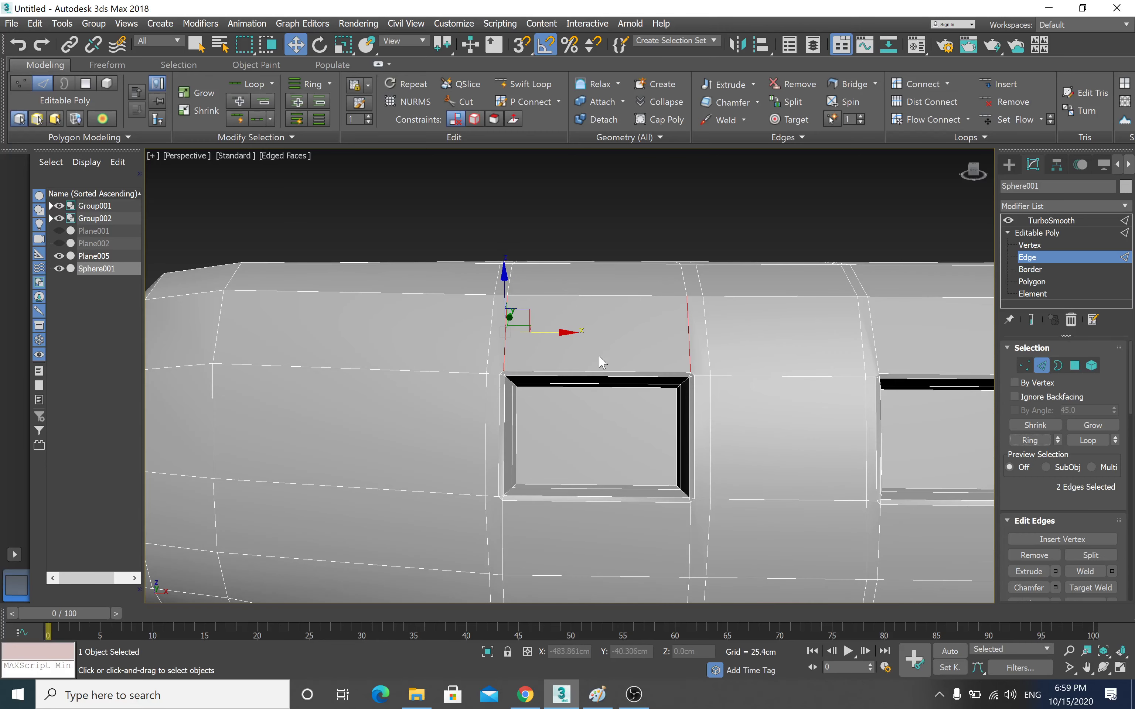
pyautogui.scroll(-4, 602, 362)
pyautogui.scroll(4, 602, 362)
pyautogui.scroll(-3, 686, 351)
pyautogui.moveTo(547, 375)
pyautogui.keyDown('alt'); pyautogui.mouseDown(button='middle')
pyautogui.moveTo(612, 385)
pyautogui.moveTo(683, 423)
pyautogui.moveTo(664, 279)
pyautogui.moveTo(600, 372)
pyautogui.mouseUp(button='middle'); pyautogui.keyUp('alt')
pyautogui.scroll(-5, 603, 322)
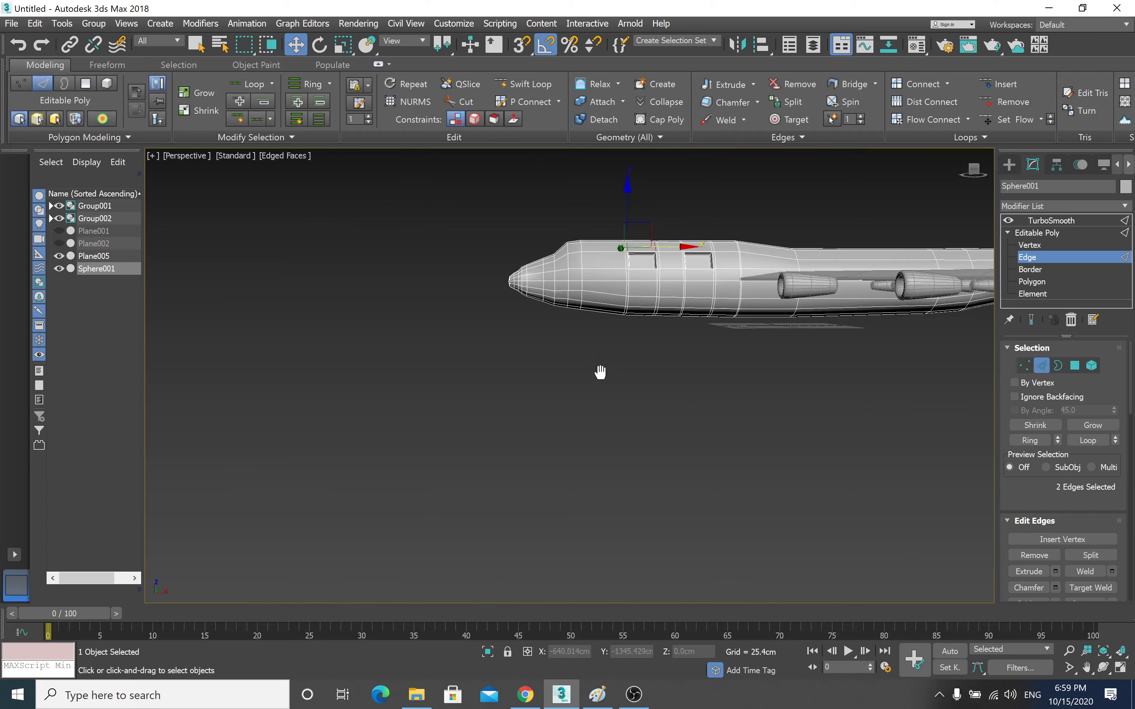
pyautogui.scroll(2, 538, 440)
pyautogui.scroll(2, 583, 347)
pyautogui.scroll(2, 613, 381)
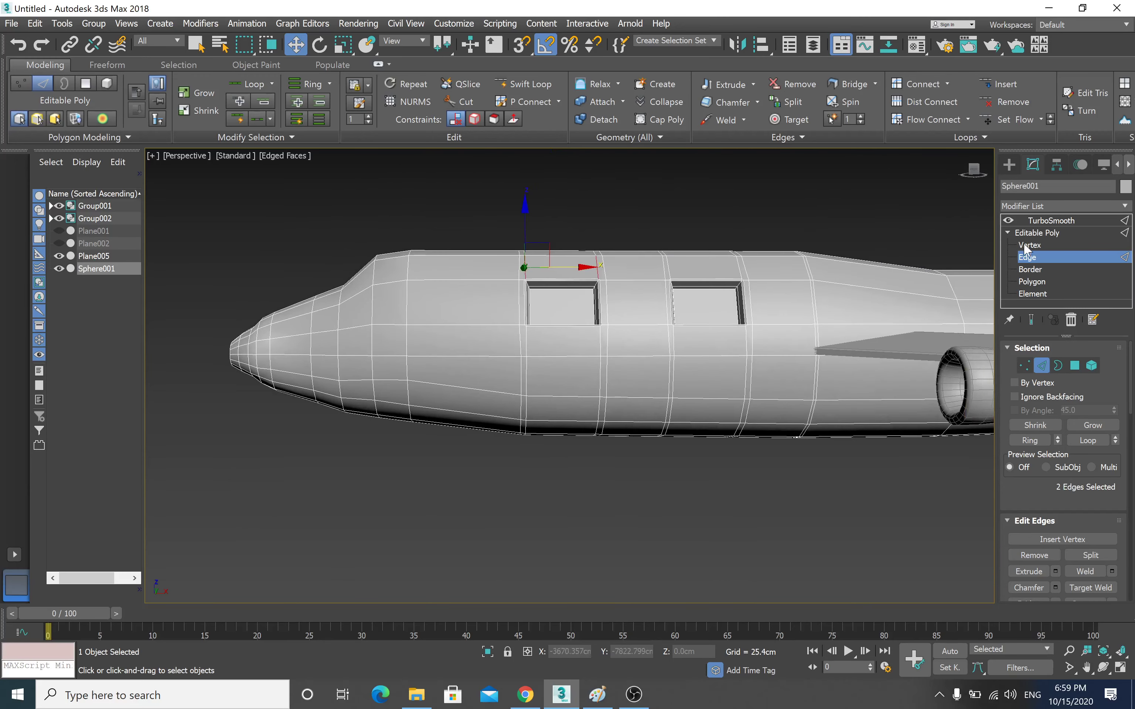
pyautogui.click(1032, 221)
pyautogui.click(806, 225)
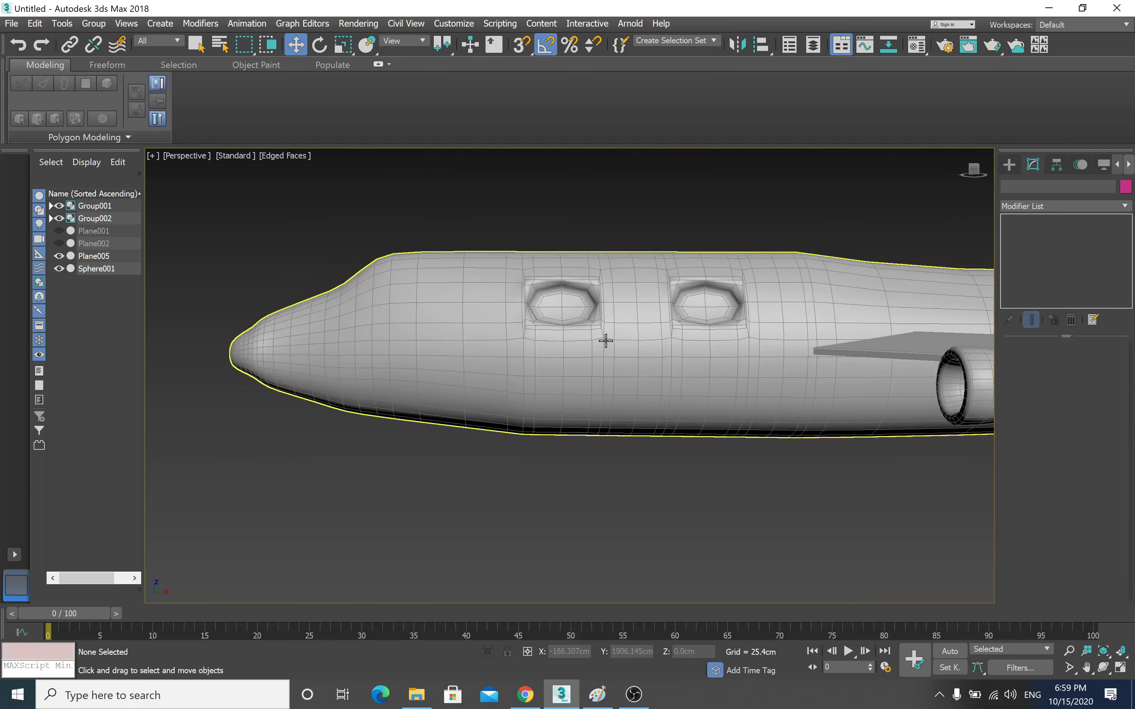
# - Orbit and zoom around the aircraft, then show the Create panel's Standard Primitives
pyautogui.scroll(-6, 585, 373)
pyautogui.moveTo(772, 372)
pyautogui.keyDown('alt'); pyautogui.mouseDown(button='middle')
pyautogui.moveTo(430, 372)
pyautogui.moveTo(535, 382)
pyautogui.moveTo(524, 358)
pyautogui.moveTo(509, 369)
pyautogui.moveTo(475, 350)
pyautogui.mouseUp(button='middle'); pyautogui.keyUp('alt')
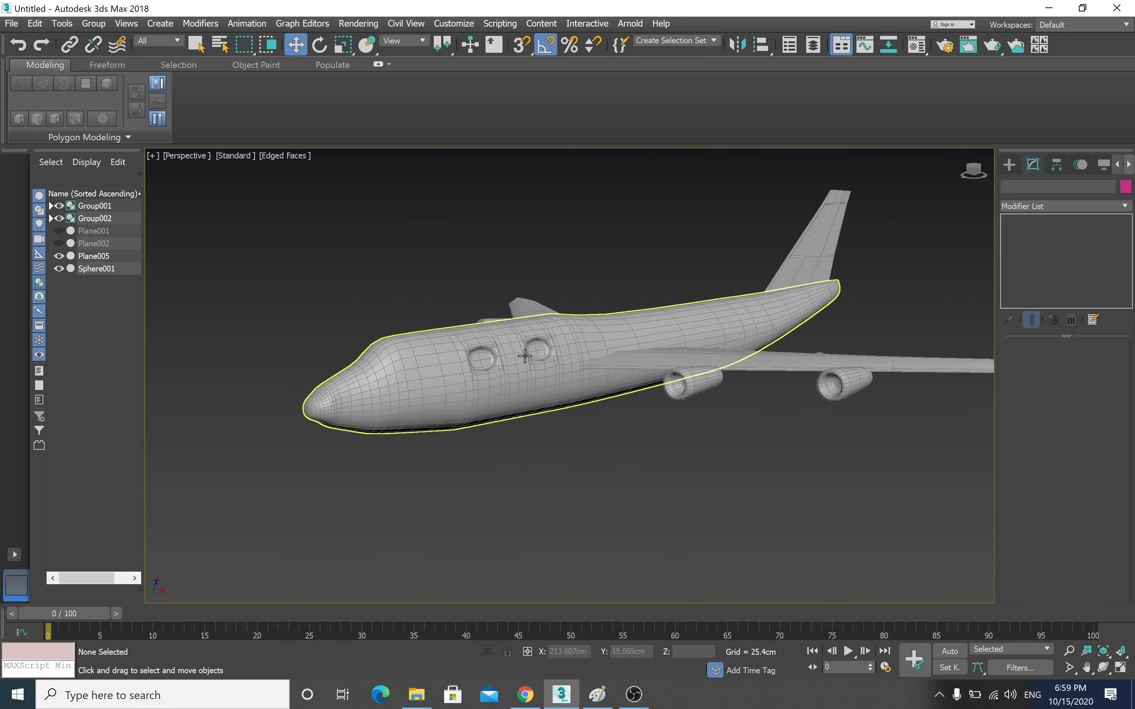
pyautogui.scroll(3, 478, 361)
pyautogui.scroll(-2, 484, 370)
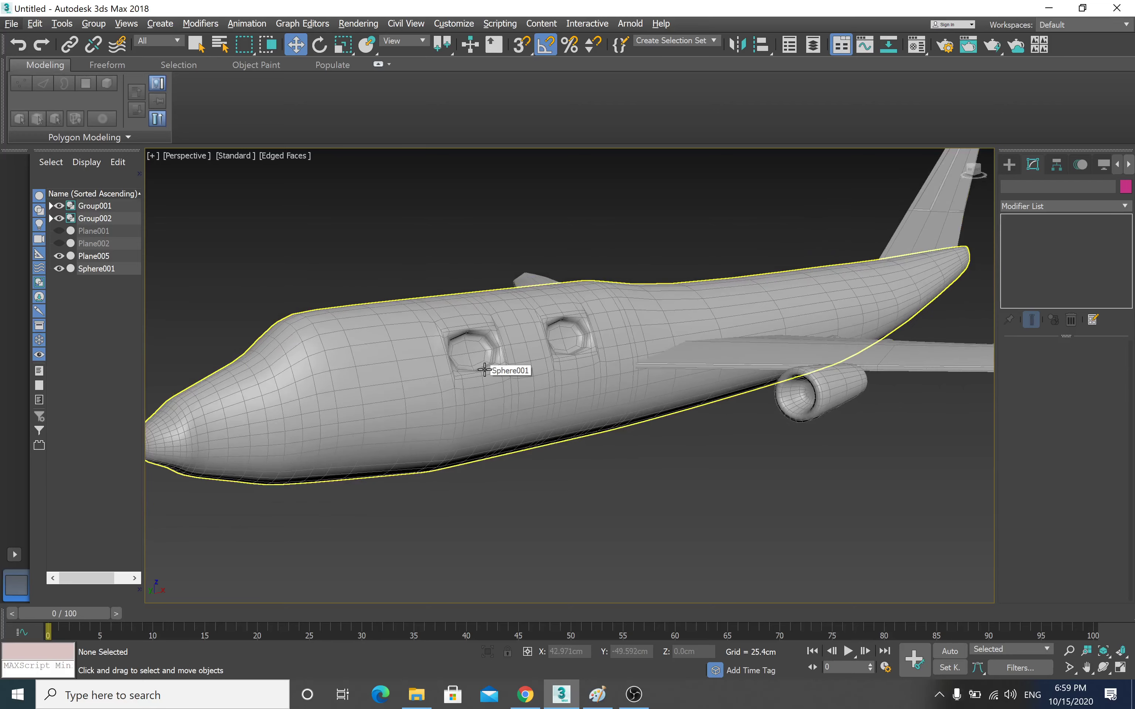
pyautogui.scroll(-5, 484, 370)
pyautogui.moveTo(484, 370)
pyautogui.keyDown('alt'); pyautogui.mouseDown(button='middle')
pyautogui.moveTo(520, 366)
pyautogui.moveTo(487, 375)
pyautogui.mouseUp(button='middle'); pyautogui.keyUp('alt')
pyautogui.scroll(3, 488, 375)
pyautogui.scroll(3, 488, 375)
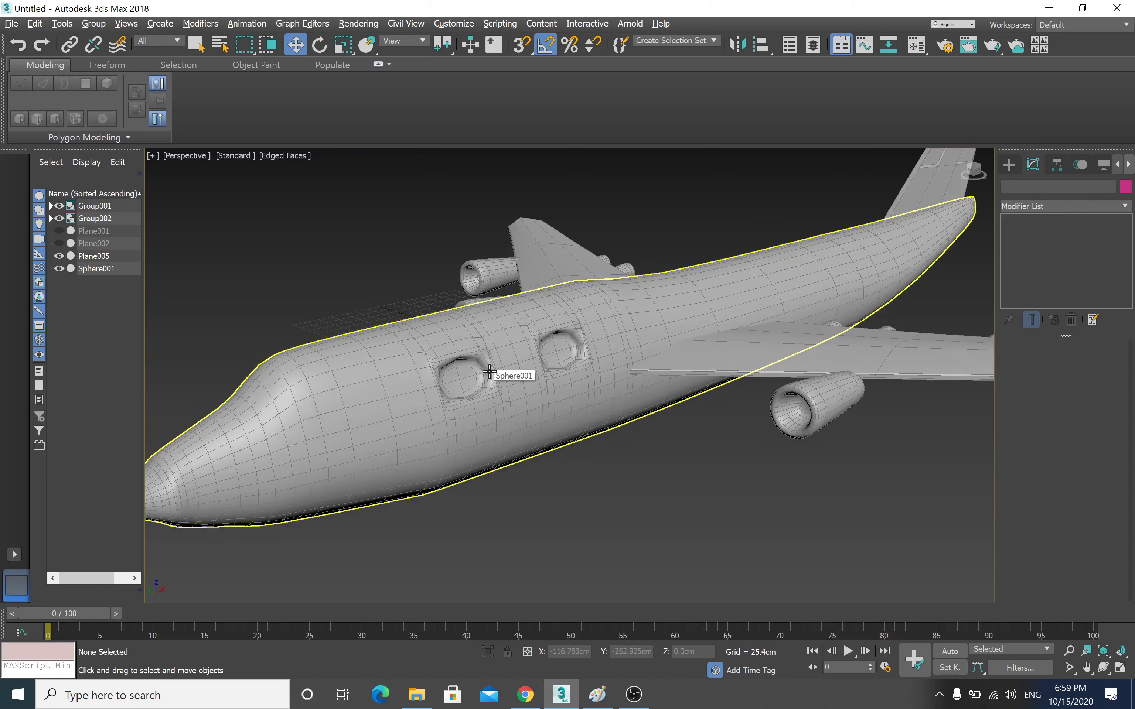
pyautogui.click(1009, 164)
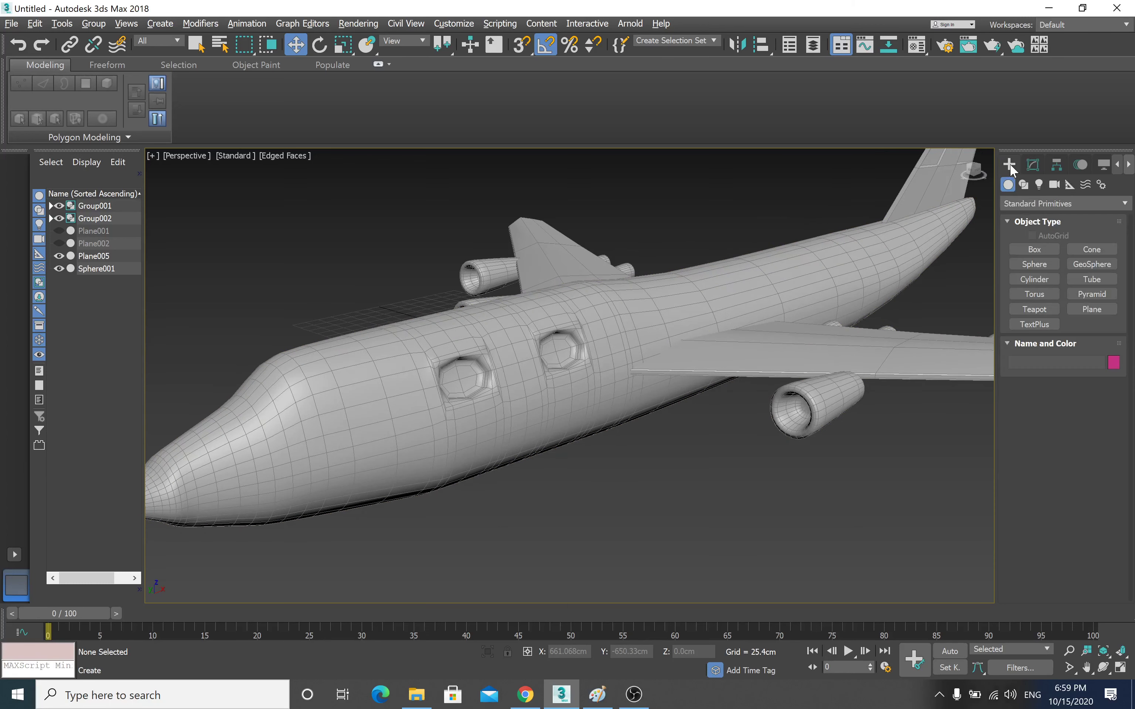
# - With AutoGrid on, draw an Extended Primitives ChamferBox over the front window
pyautogui.click(1031, 253)
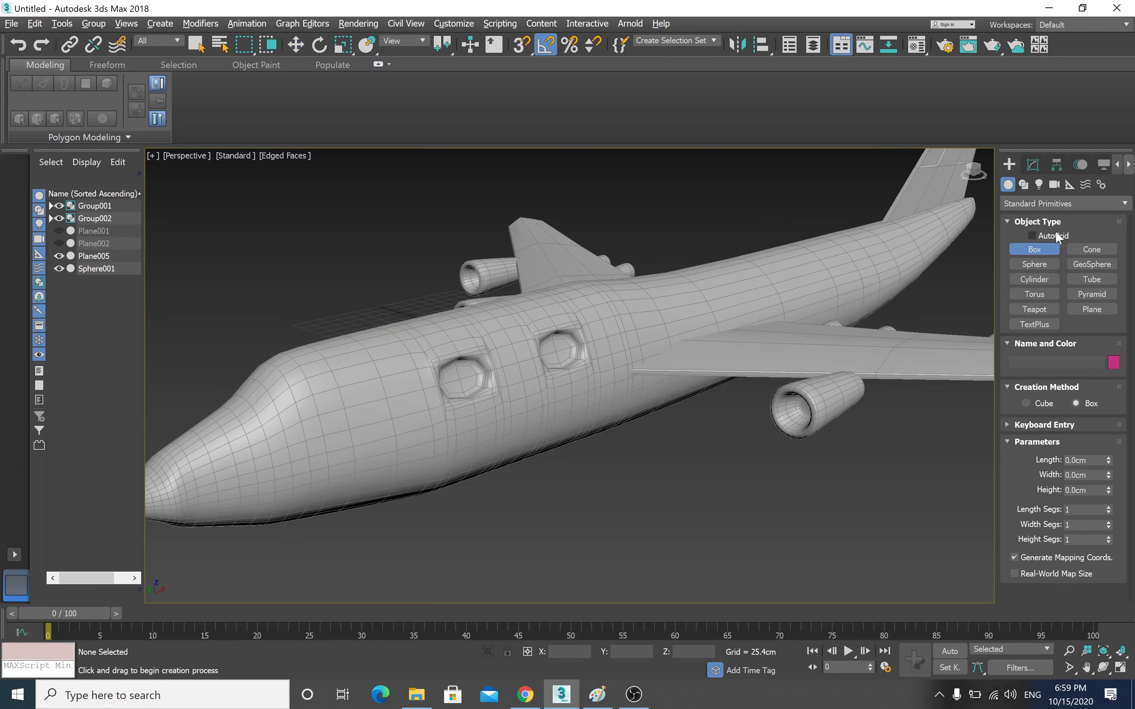
pyautogui.click(1037, 235)
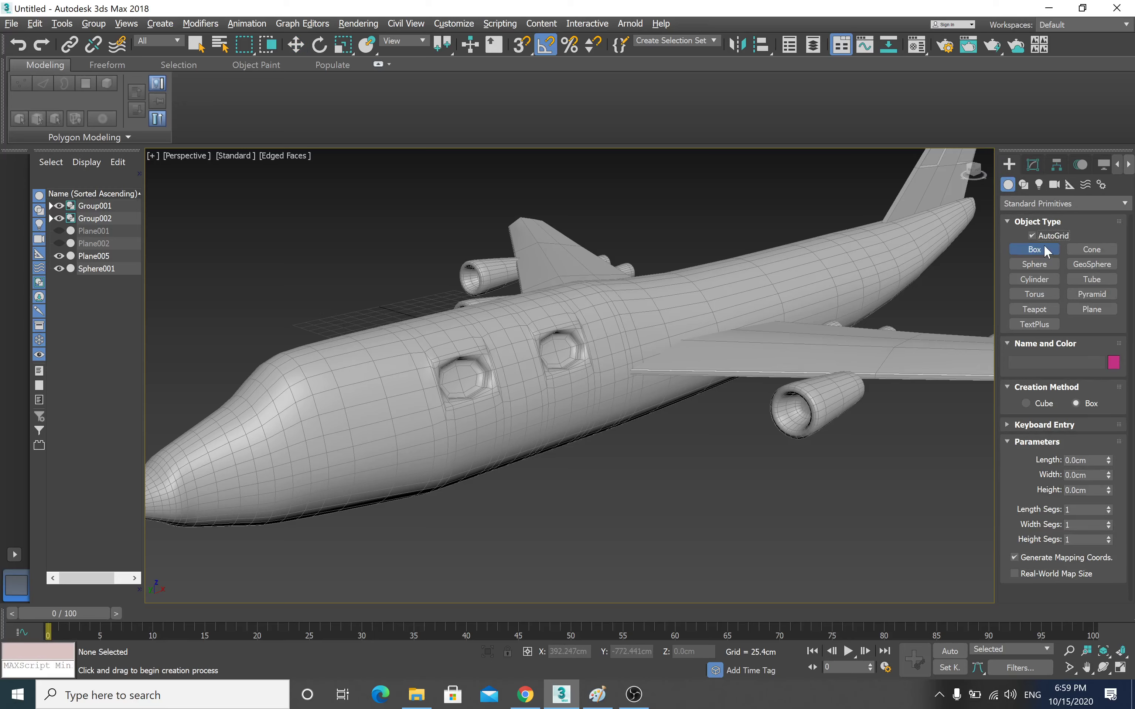
pyautogui.click(1043, 203)
pyautogui.click(1033, 264)
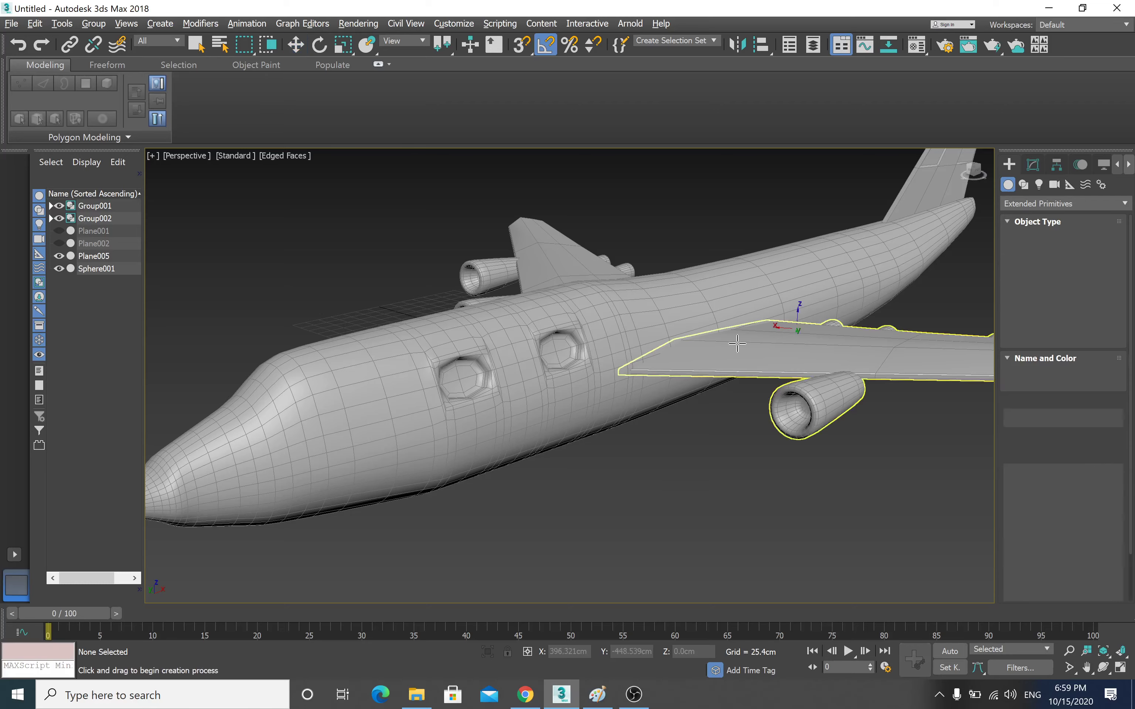
pyautogui.scroll(4, 450, 385)
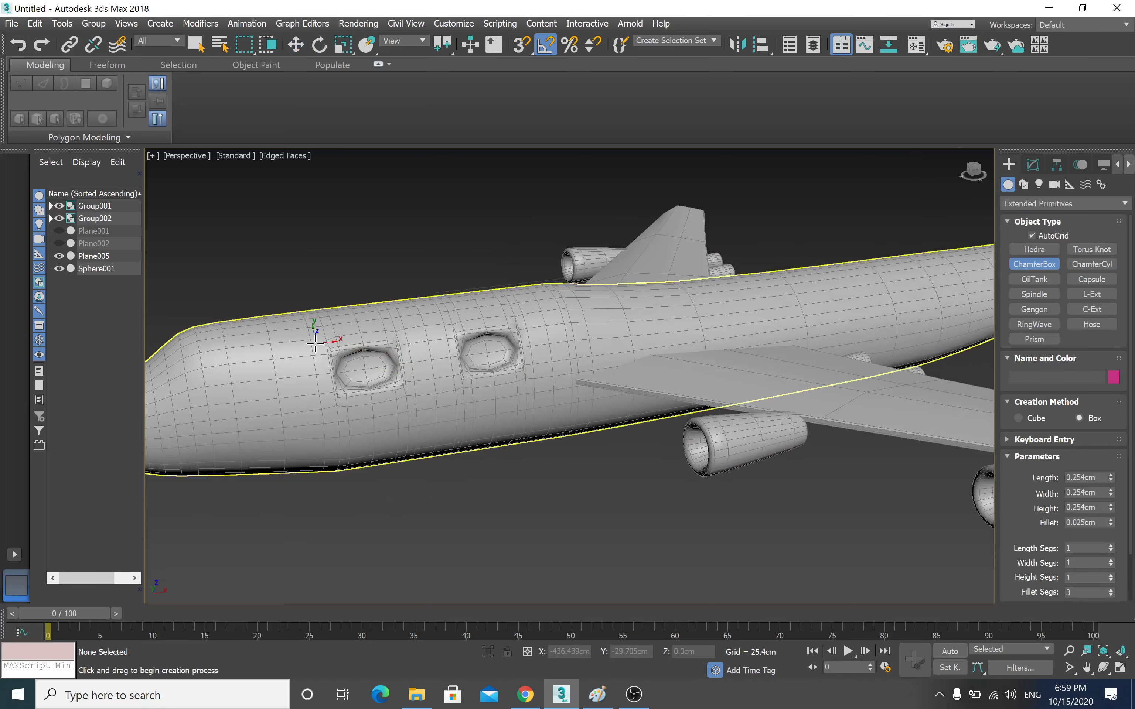
pyautogui.moveTo(318, 341); pyautogui.dragTo(401, 373)
pyautogui.click(401, 368)
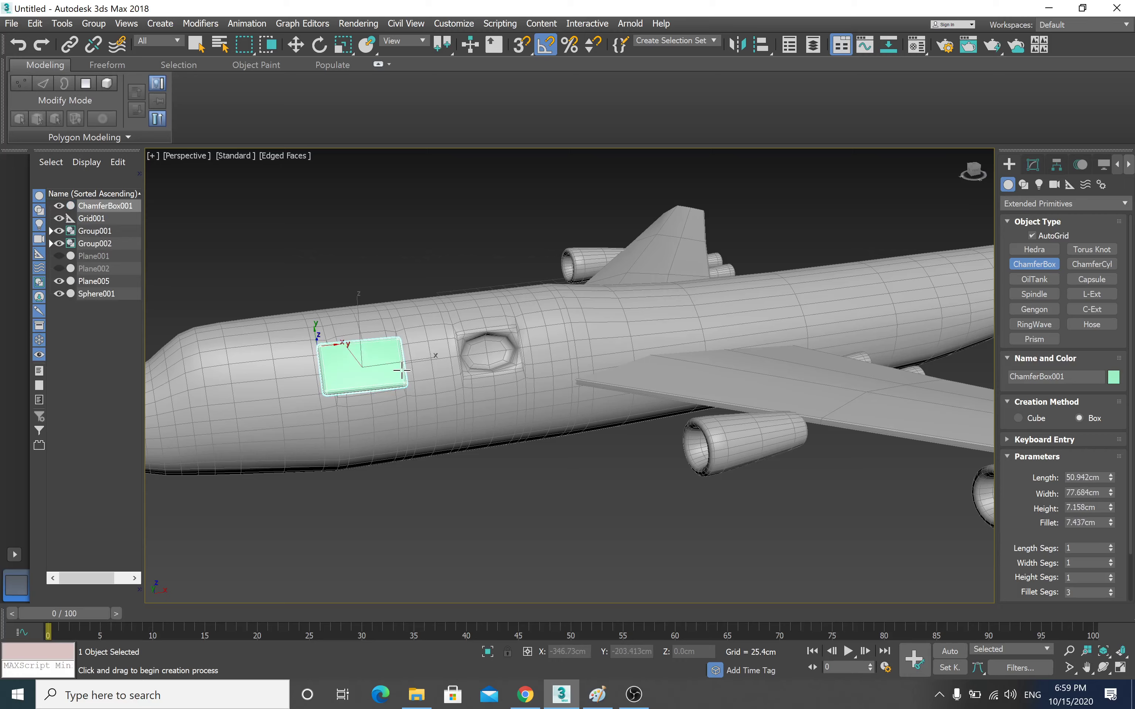
pyautogui.click(296, 45)
# - Clone the ChamferBox to the second window, then undo the clone and delete the box
pyautogui.moveTo(418, 220)
pyautogui.keyDown('alt'); pyautogui.mouseDown(button='middle')
pyautogui.moveTo(441, 243)
pyautogui.moveTo(440, 231)
pyautogui.moveTo(427, 250)
pyautogui.mouseUp(button='middle'); pyautogui.keyUp('alt')
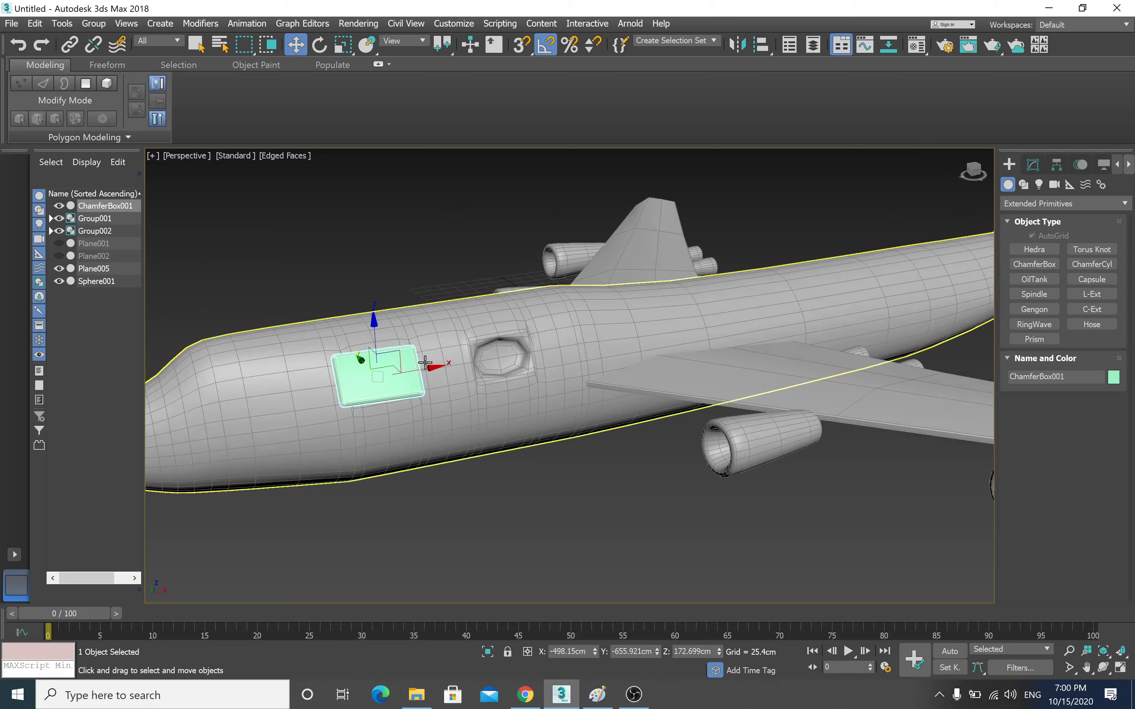
pyautogui.keyDown('shift'); pyautogui.moveTo(425, 362); pyautogui.dragTo(543, 357); pyautogui.keyUp('shift')
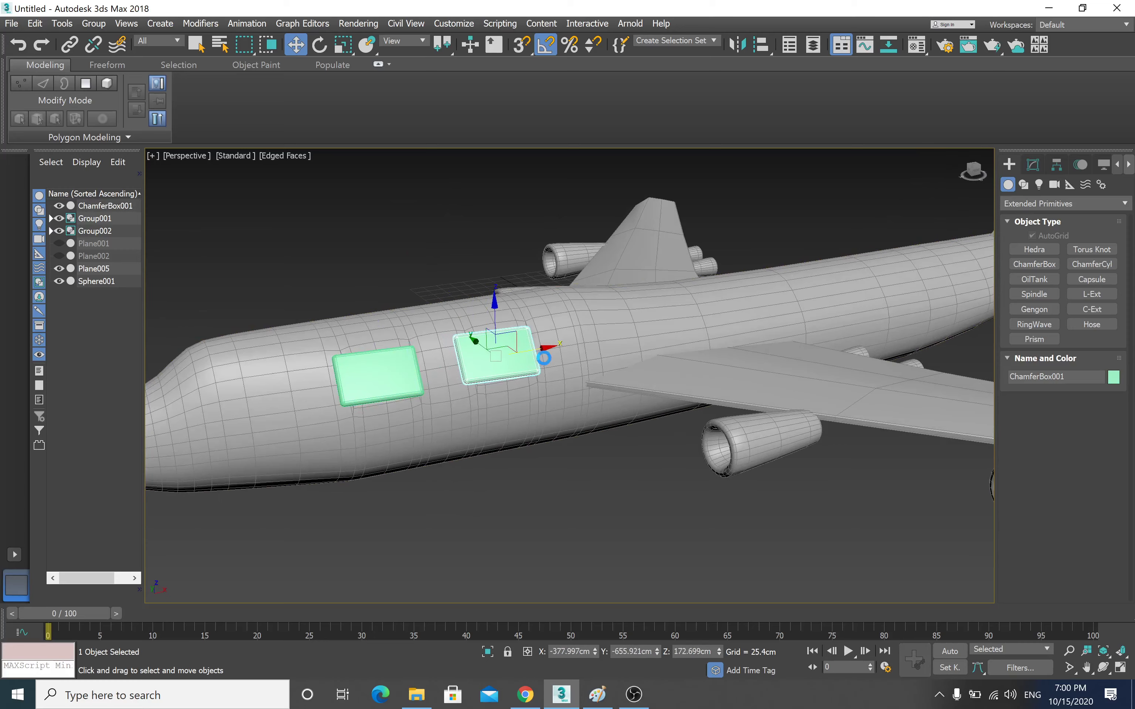
pyautogui.click(569, 406)
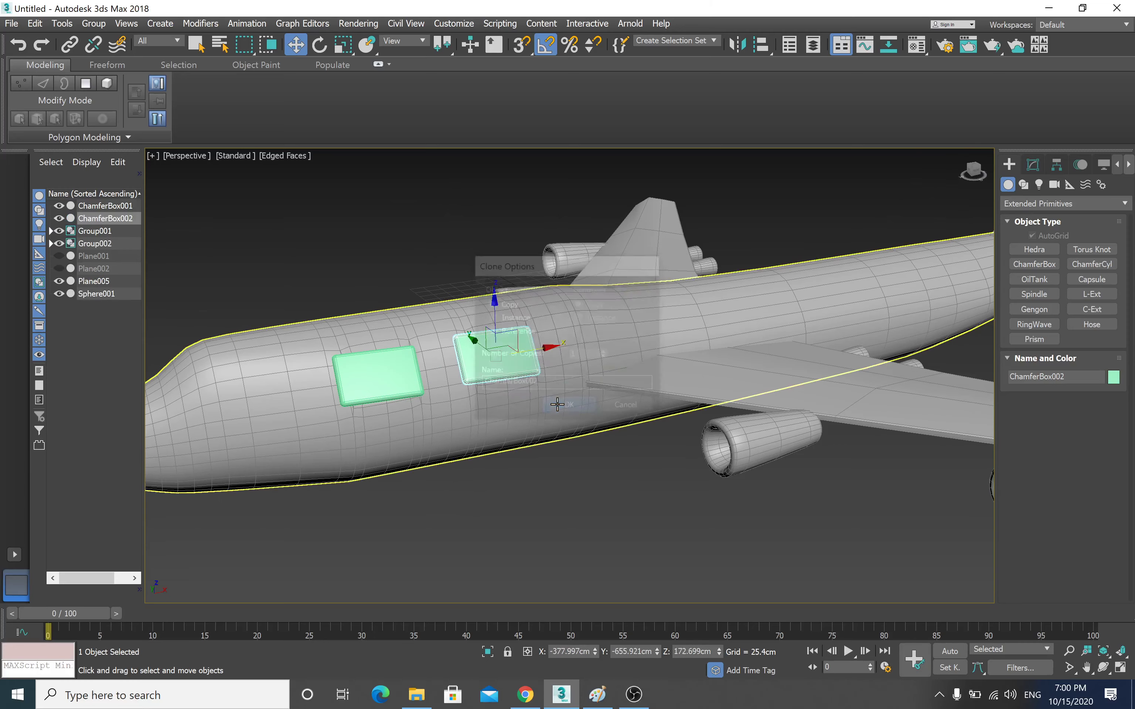
pyautogui.moveTo(581, 402)
pyautogui.keyDown('alt'); pyautogui.mouseDown(button='middle')
pyautogui.moveTo(620, 393)
pyautogui.moveTo(592, 409)
pyautogui.moveTo(554, 398)
pyautogui.moveTo(546, 380)
pyautogui.moveTo(546, 409)
pyautogui.mouseUp(button='middle'); pyautogui.keyUp('alt')
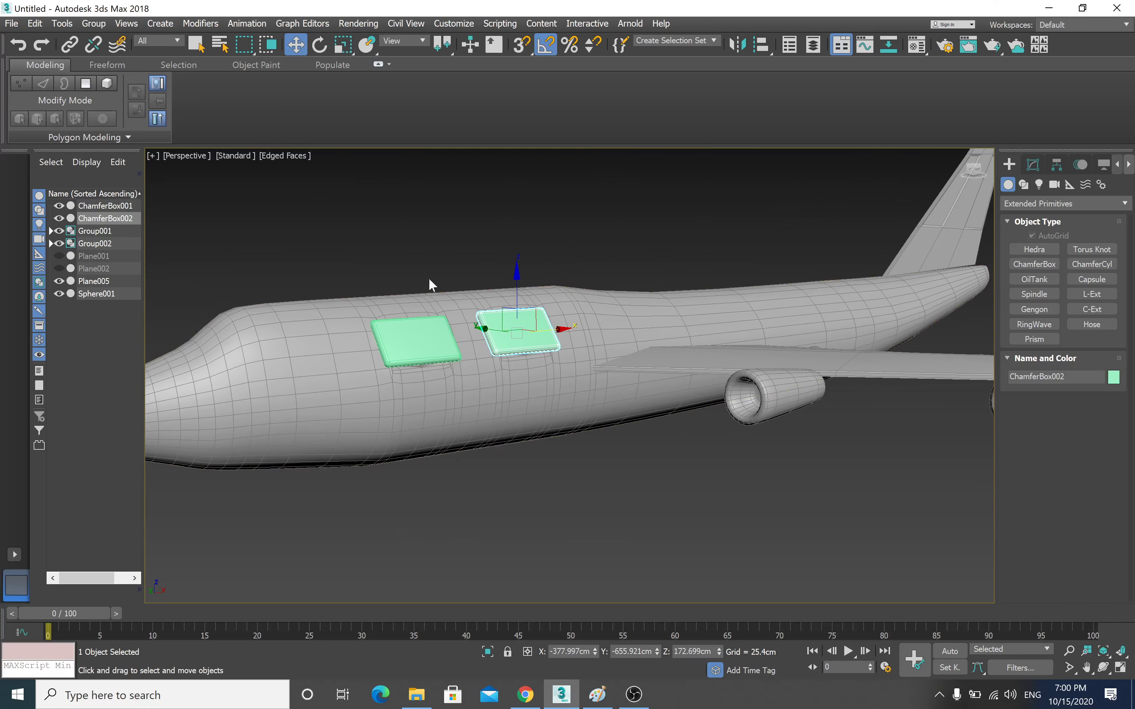
pyautogui.click(62, 23)
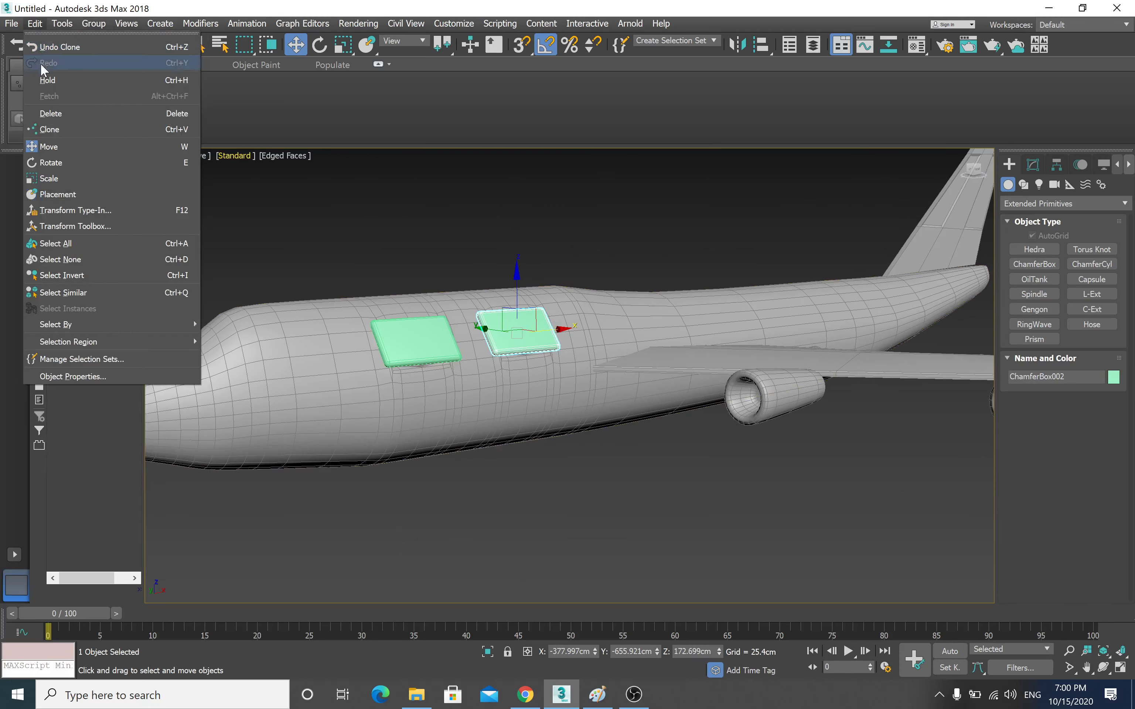
pyautogui.click(50, 113)
pyautogui.click(411, 328)
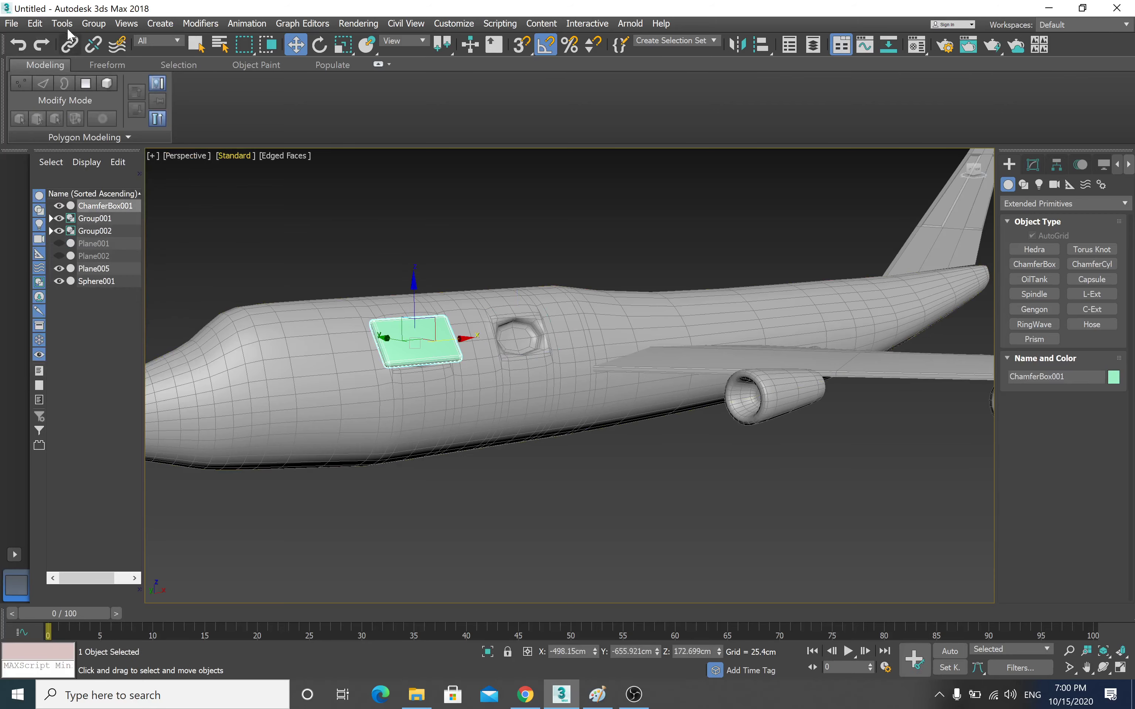
pyautogui.click(61, 23)
pyautogui.click(47, 101)
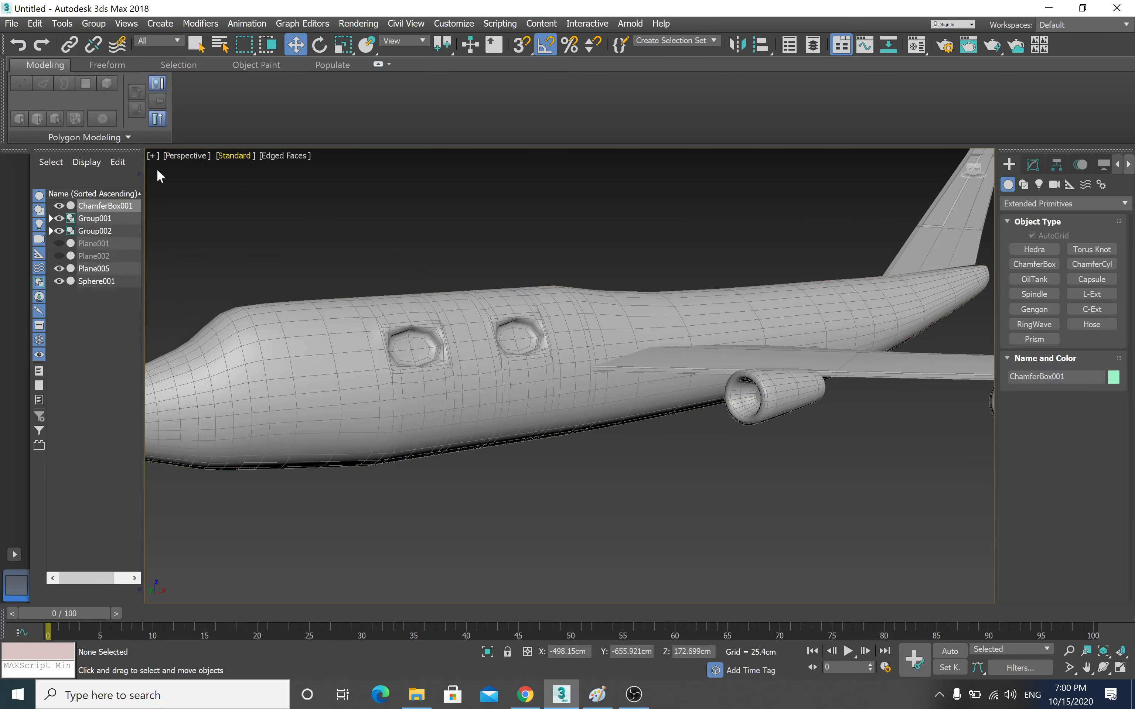
pyautogui.moveTo(383, 234)
pyautogui.keyDown('alt'); pyautogui.mouseDown(button='middle')
pyautogui.moveTo(555, 332)
pyautogui.moveTo(529, 382)
pyautogui.moveTo(560, 367)
pyautogui.moveTo(557, 377)
pyautogui.mouseUp(button='middle'); pyautogui.keyUp('alt')
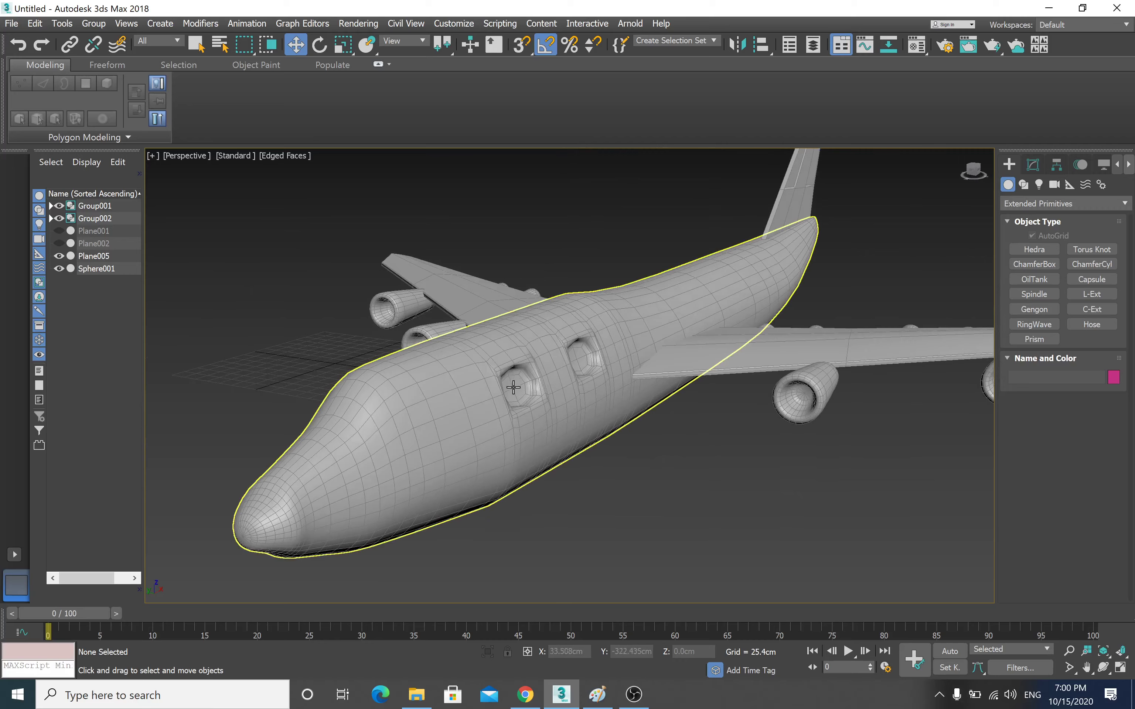
pyautogui.moveTo(488, 380)
pyautogui.keyDown('alt'); pyautogui.mouseDown(button='middle')
pyautogui.moveTo(565, 402)
pyautogui.moveTo(453, 442)
pyautogui.moveTo(400, 481)
pyautogui.moveTo(532, 426)
pyautogui.mouseUp(button='middle'); pyautogui.keyUp('alt')
pyautogui.scroll(-5, 561, 405)
pyautogui.scroll(3, 411, 477)
pyautogui.scroll(2, 413, 481)
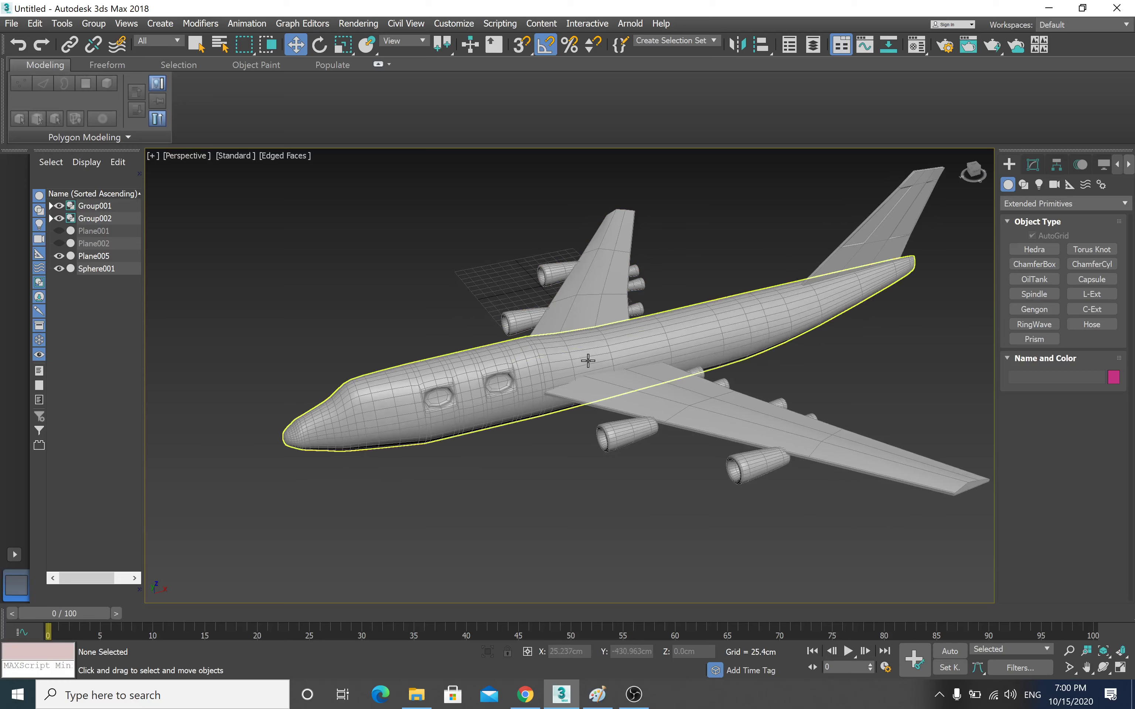
pyautogui.scroll(-3, 582, 338)
pyautogui.scroll(1, 591, 324)
pyautogui.scroll(1, 636, 300)
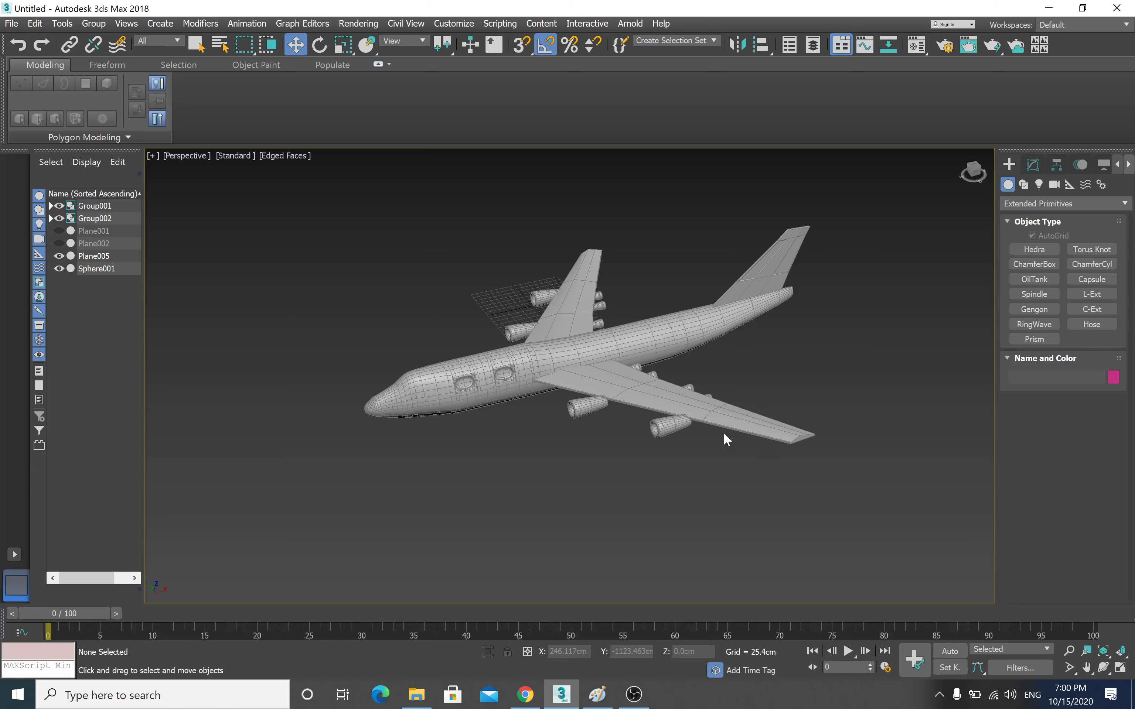
pyautogui.hotkey('ctrl', 's')
# - Create a new MAY BAY folder on the Desktop from the Save File As dialog
pyautogui.moveTo(306, 33)
pyautogui.mouseDown()
pyautogui.moveTo(837, 213)
pyautogui.moveTo(743, 144)
pyautogui.mouseUp()
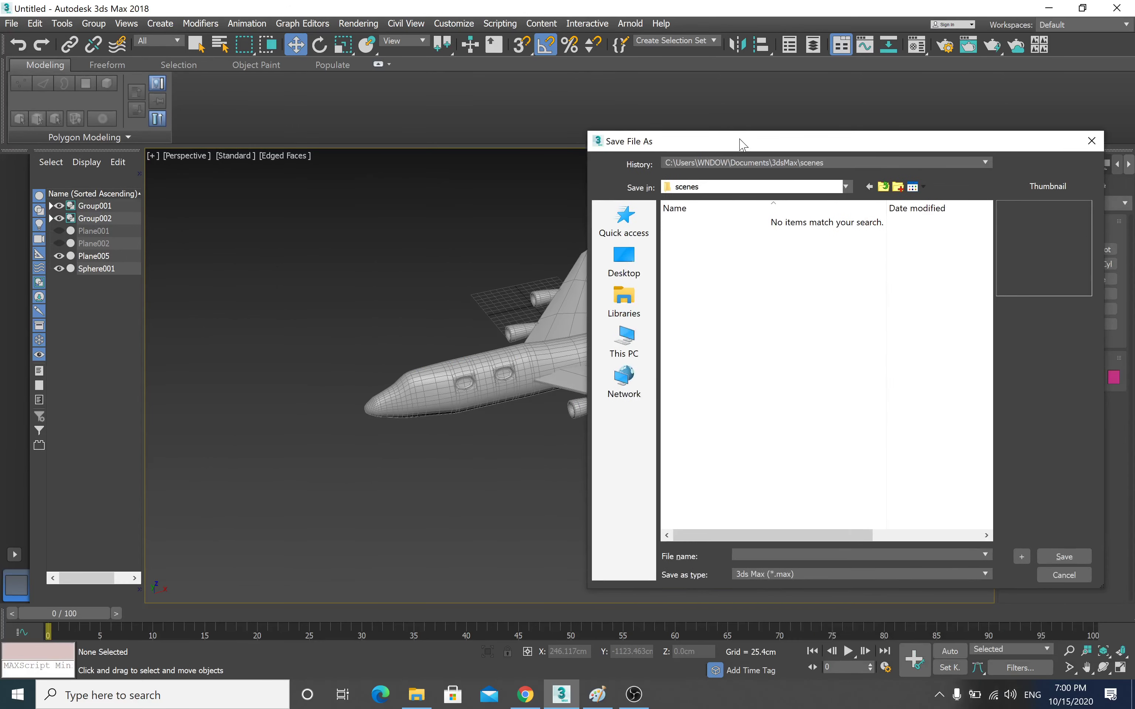
pyautogui.click(624, 261)
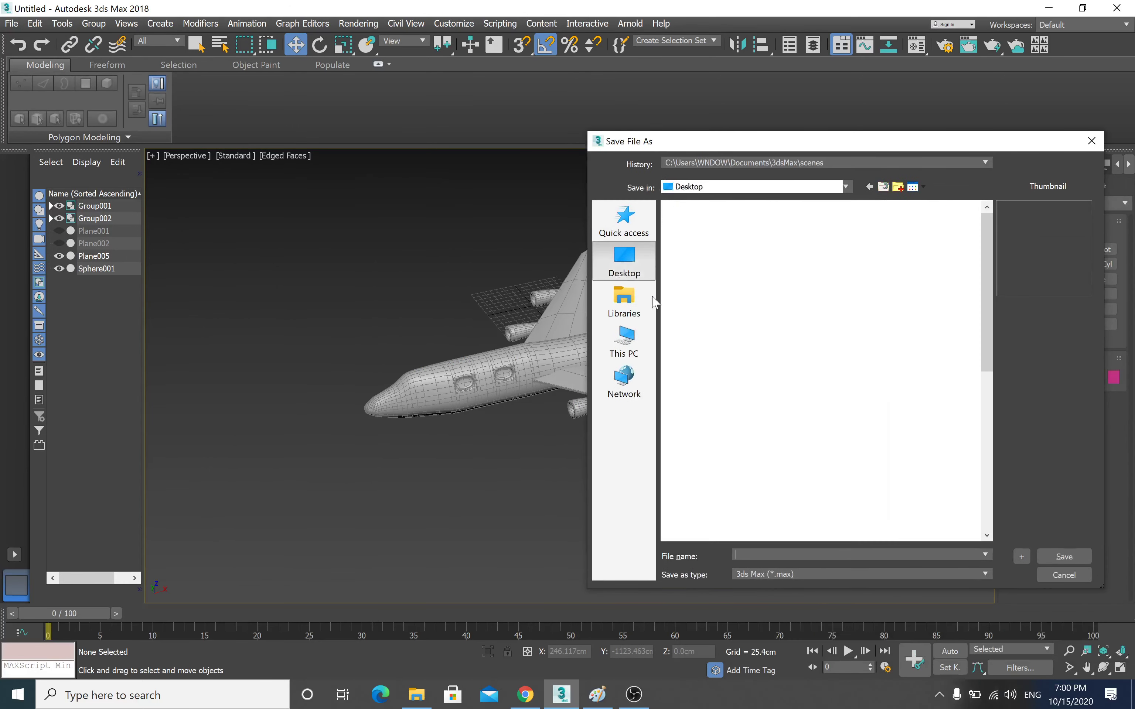
pyautogui.click(898, 186)
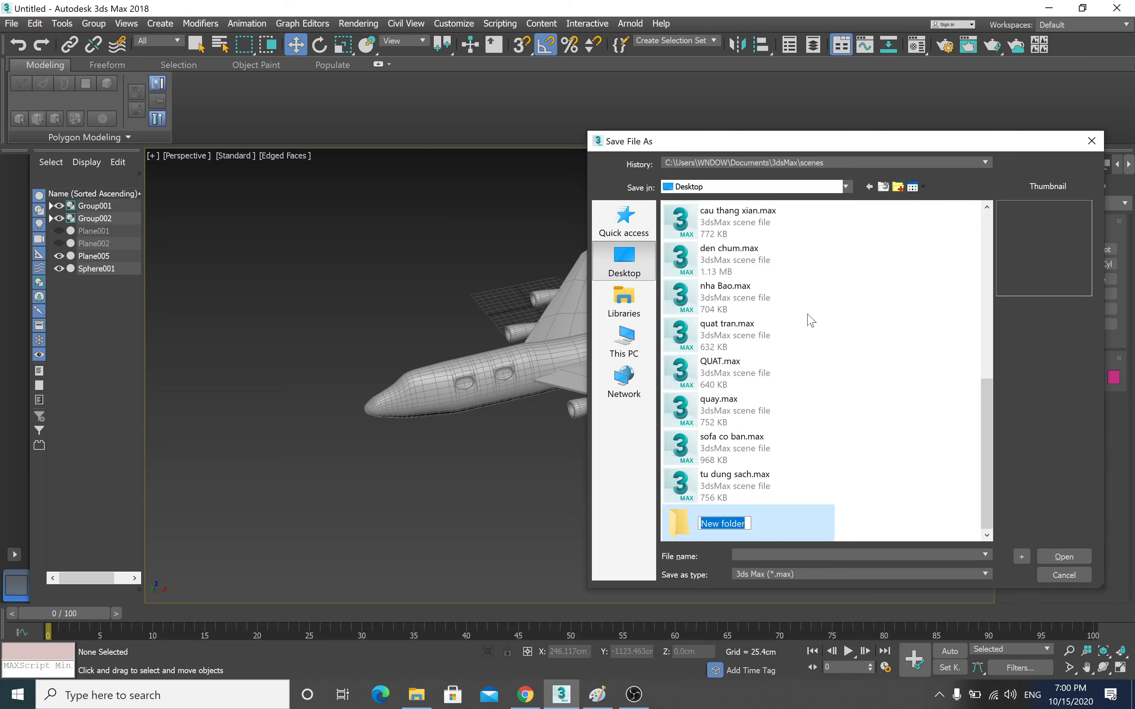
pyautogui.write('MAY BAY')
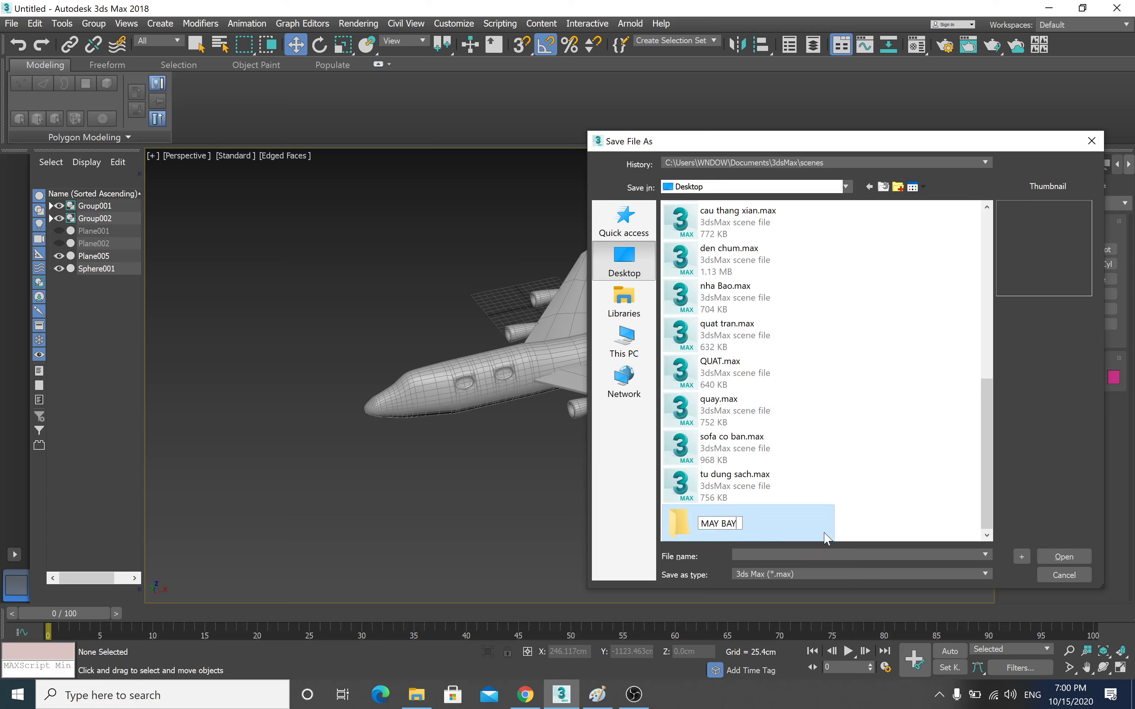
pyautogui.press('Return')
pyautogui.doubleClick(698, 524)
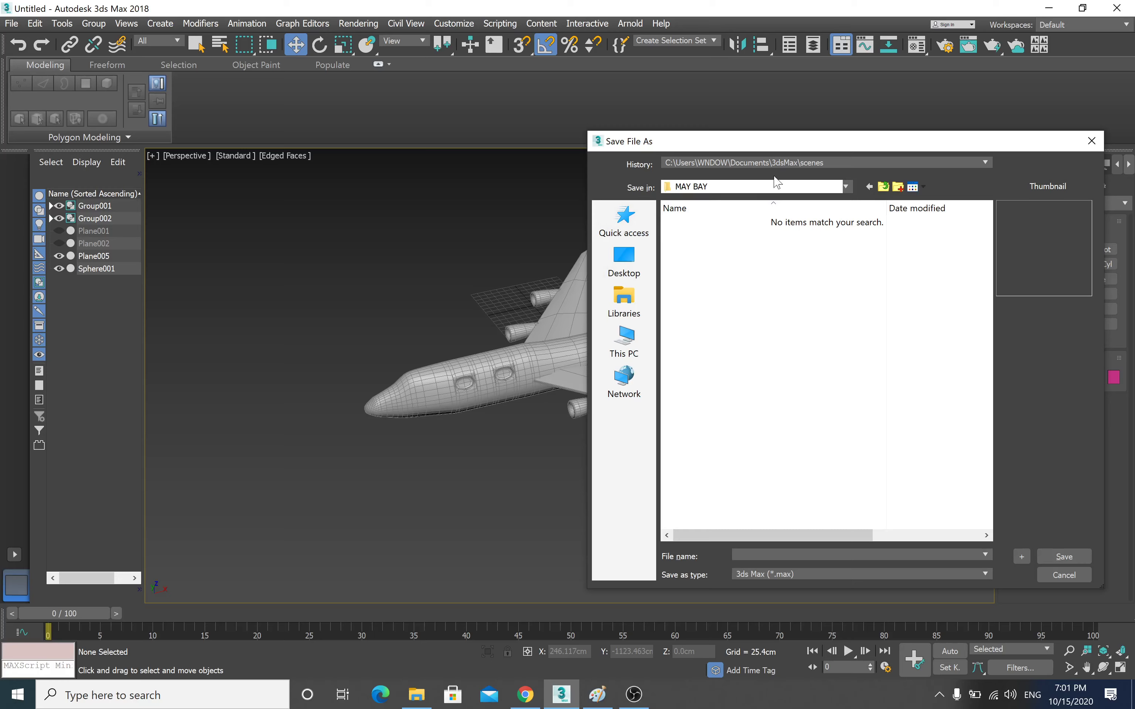
# - Open the MAY BAY folder and save the scene there as MAY BAY.max
pyautogui.click(738, 188)
pyautogui.click(703, 196)
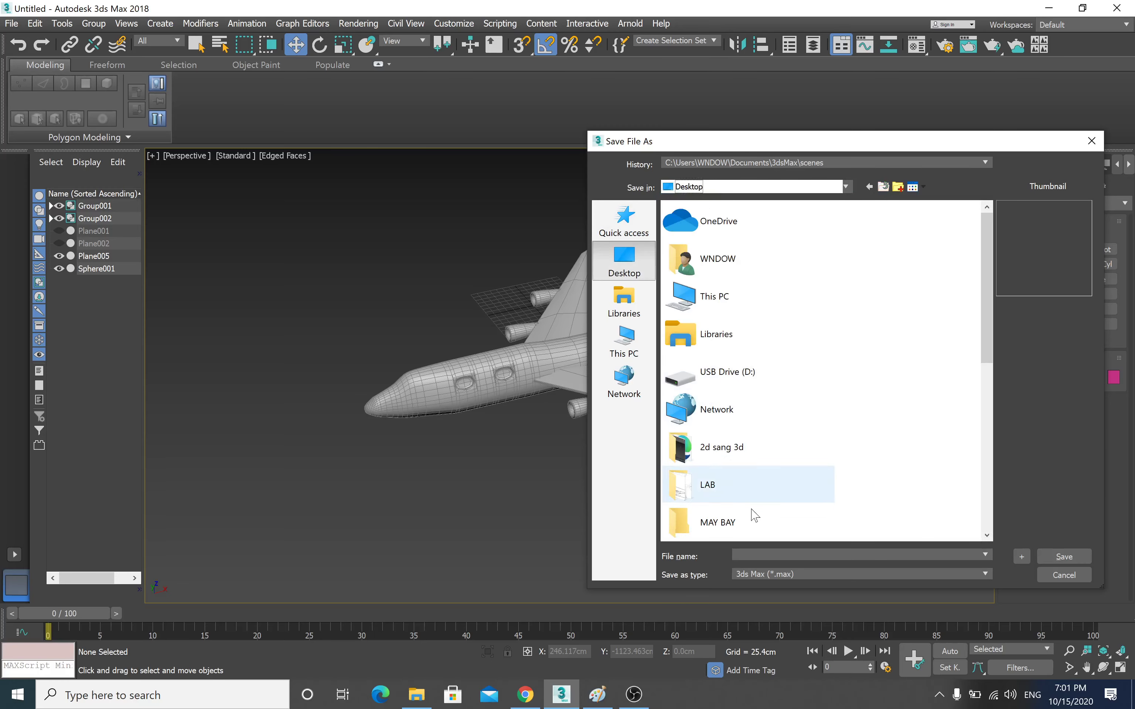
pyautogui.doubleClick(710, 523)
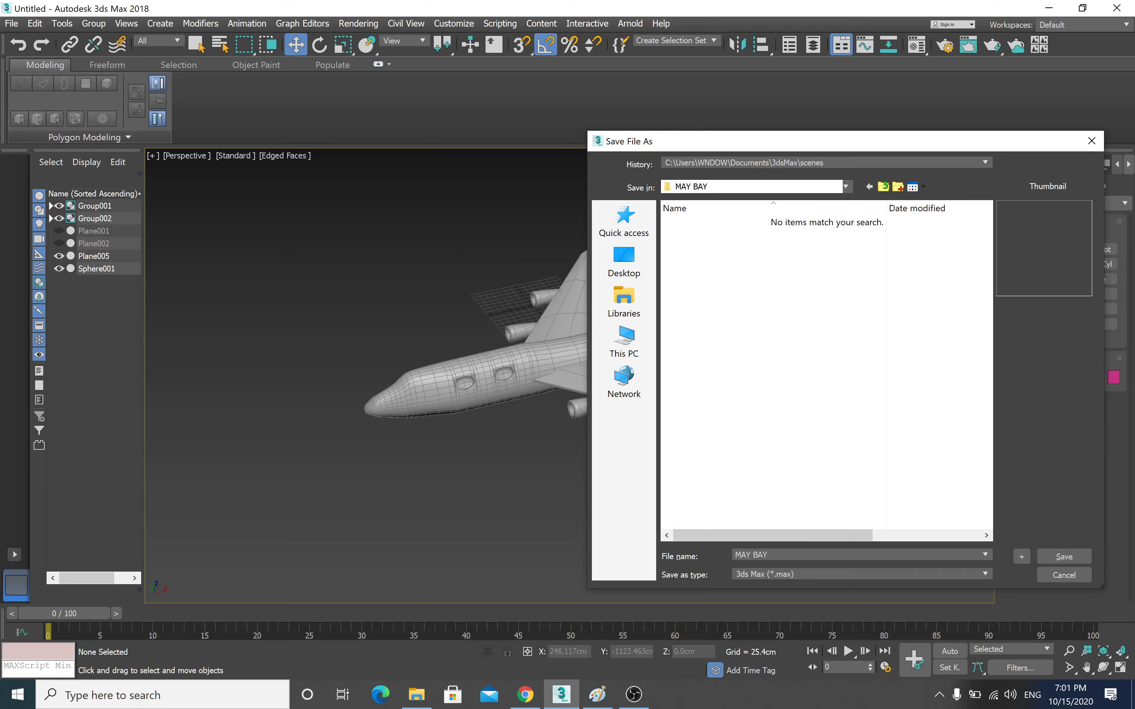
pyautogui.press('Return')
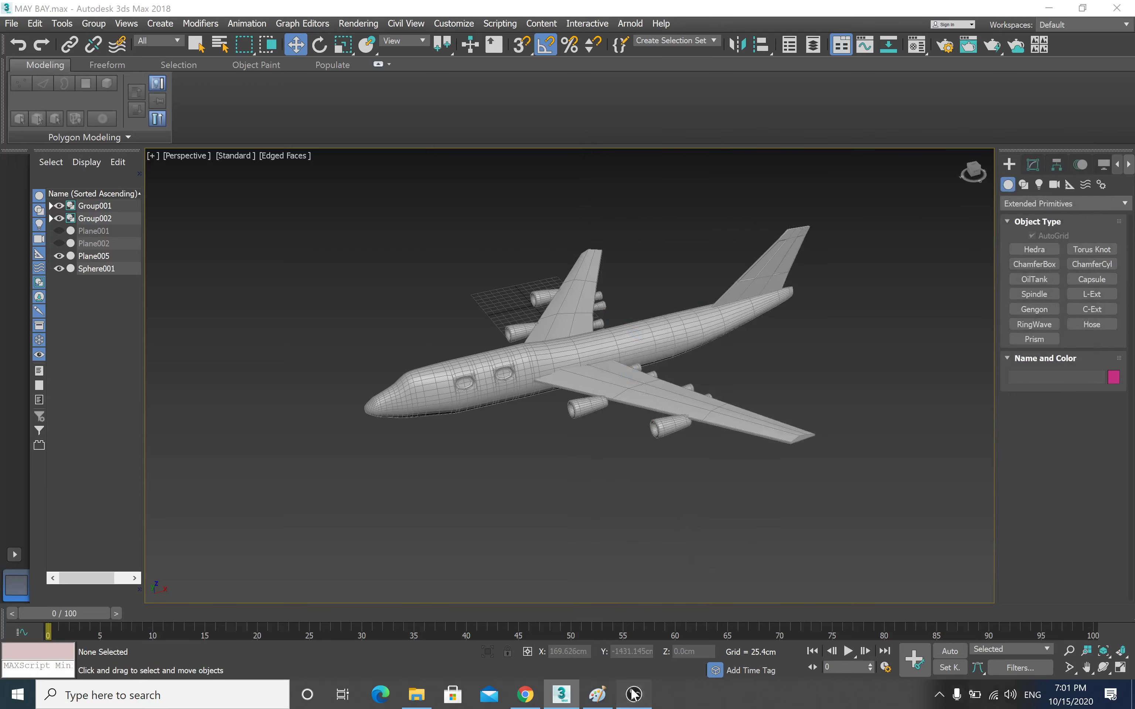
pyautogui.click(633, 693)
pyautogui.moveTo(856, 551); pyautogui.dragTo(645, 226)
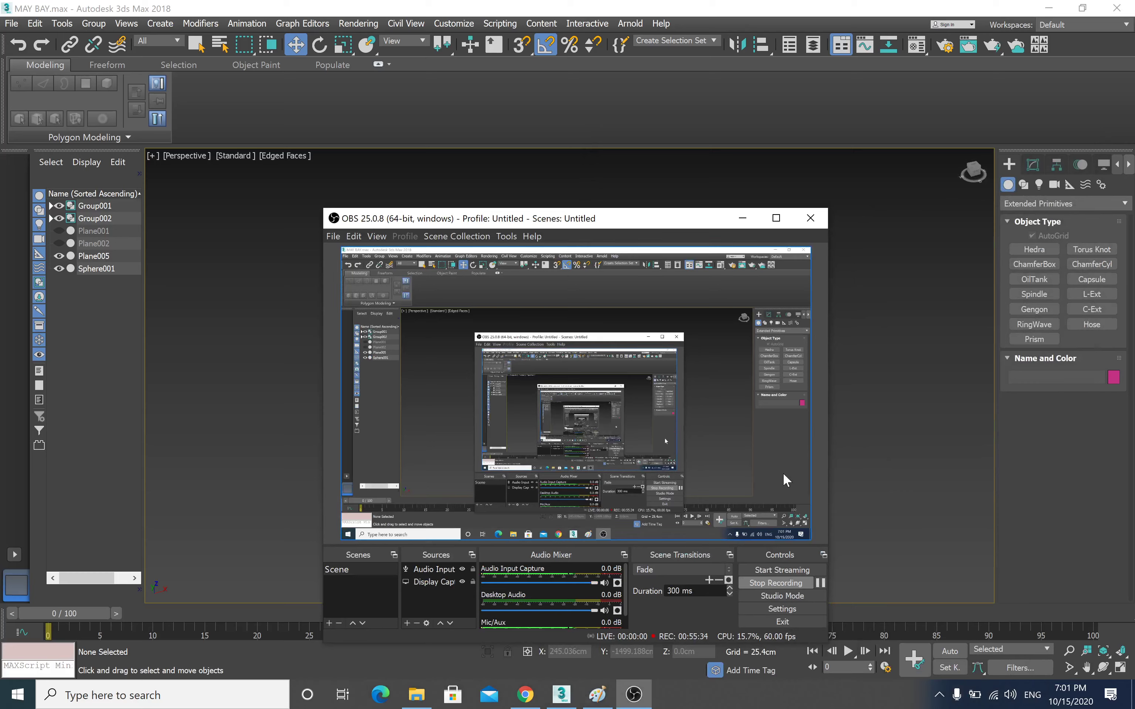